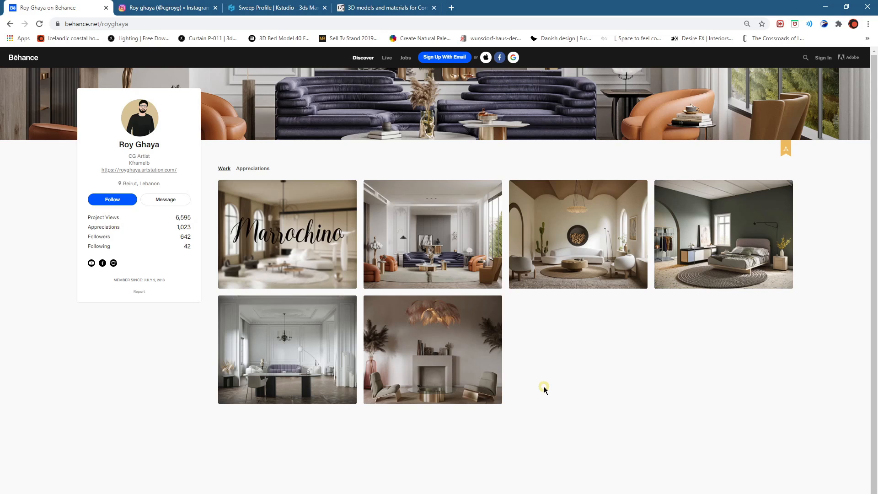
Step: View the Constanza project on the Behance profile and return to the project grid
click(555, 227)
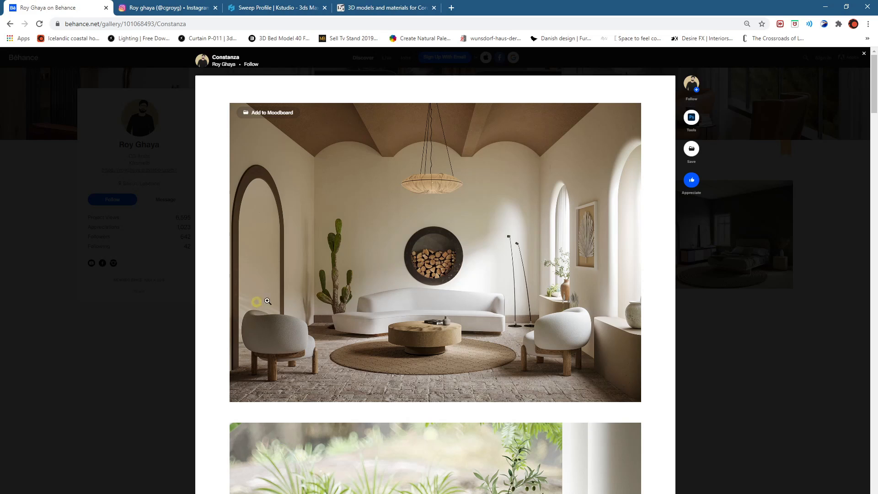
click(711, 246)
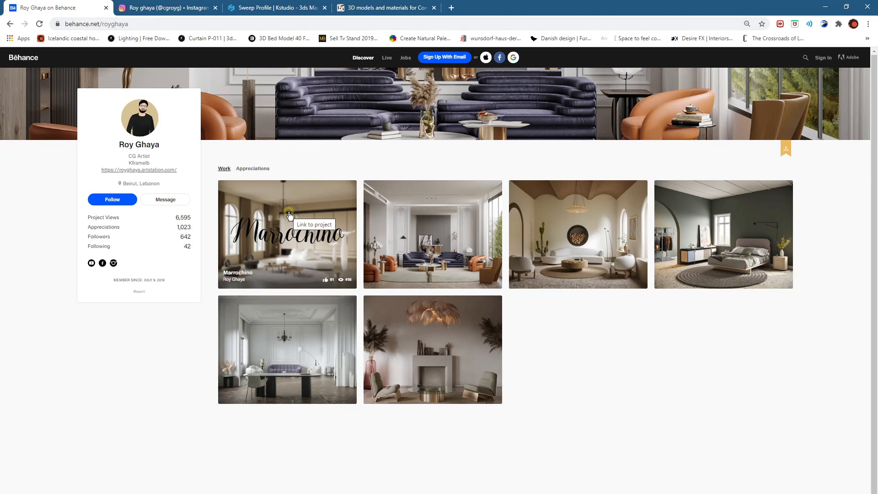
Step: View both stories on the artist's Instagram profile, close them and switch to 3ds Max
click(142, 8)
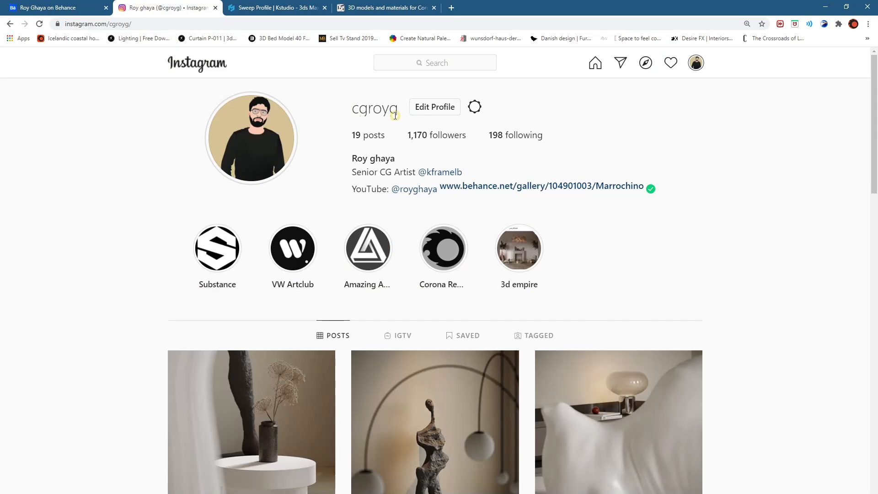
click(242, 111)
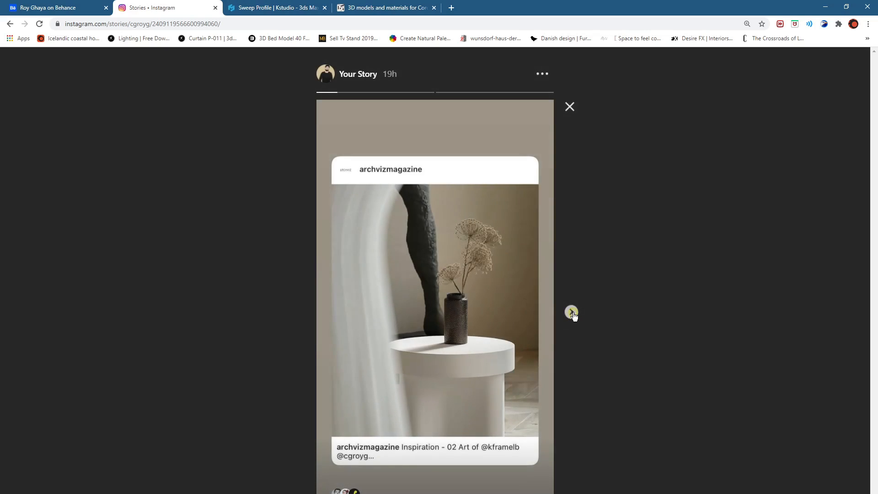
click(571, 312)
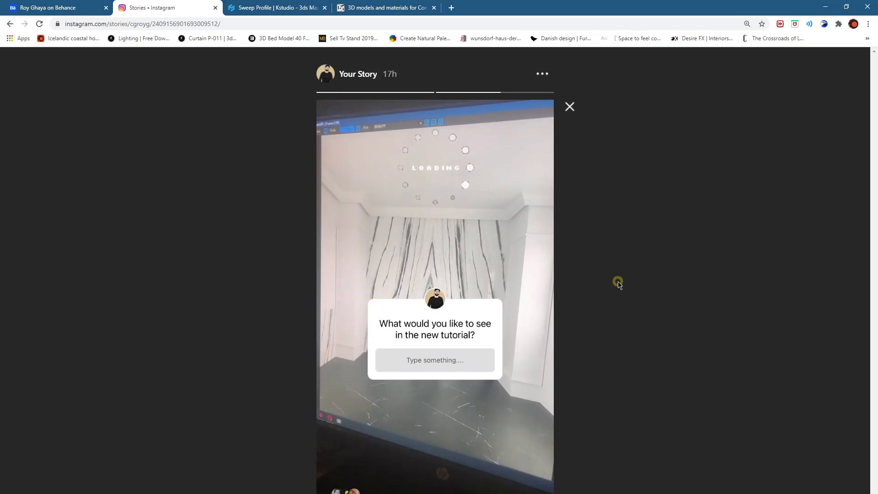
click(570, 107)
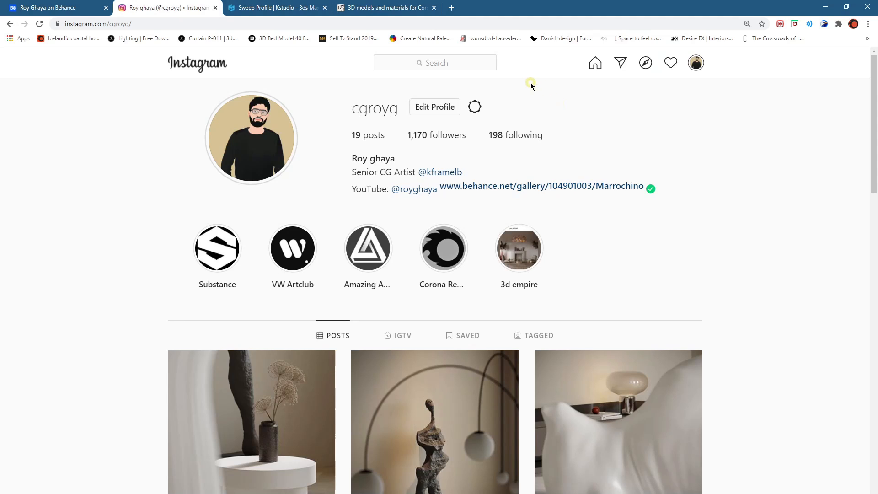
click(825, 7)
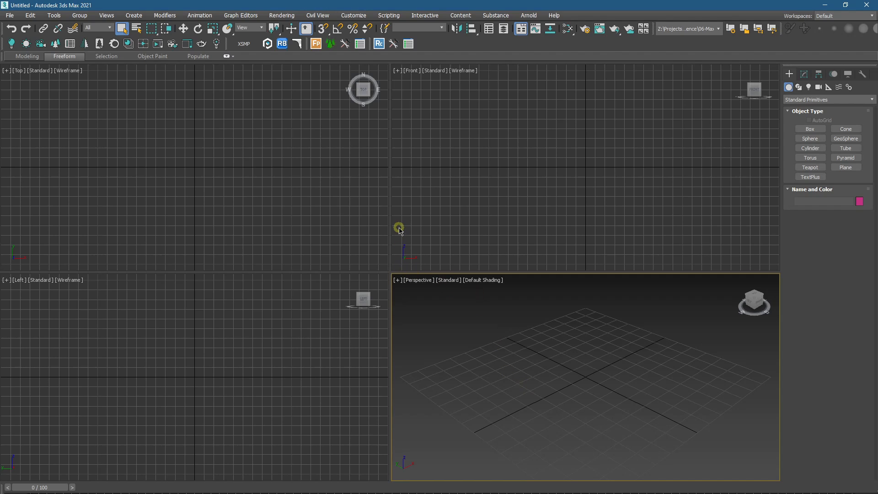
Step: Review the display unit scale and the system unit setup, and accept both without changes
click(355, 16)
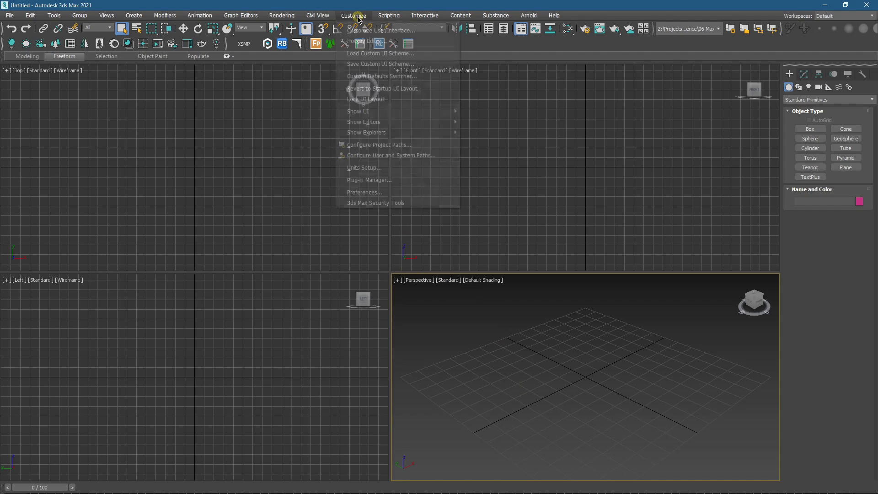
click(438, 168)
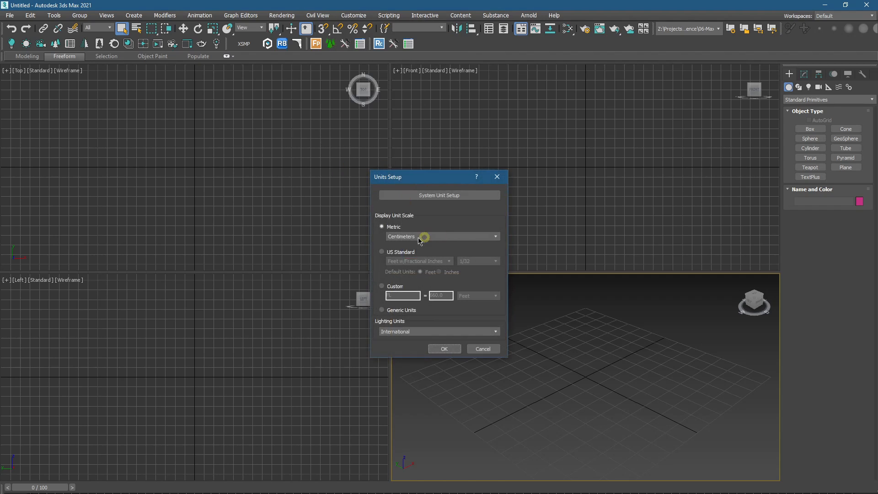
click(439, 196)
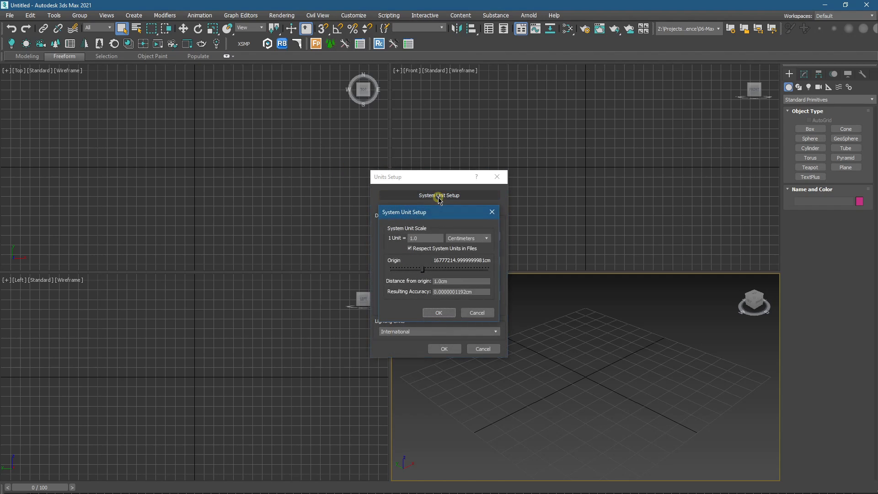
click(441, 314)
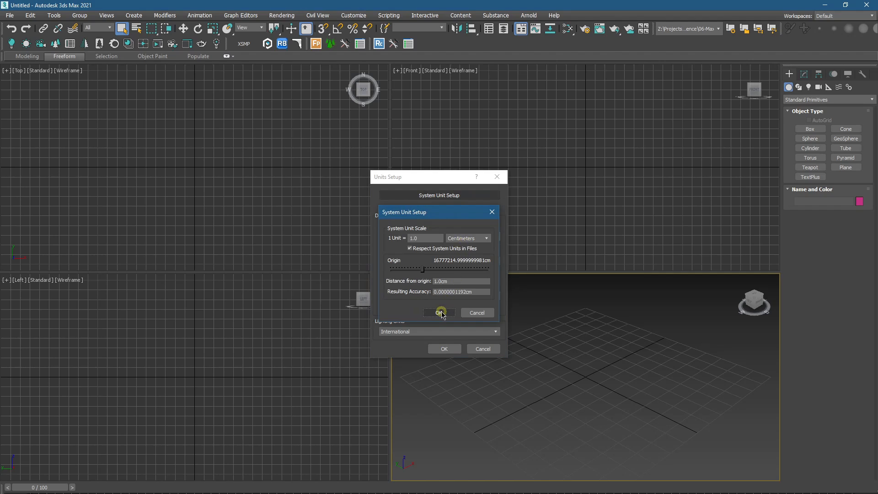
click(443, 348)
scroll(555, 339, down, 2)
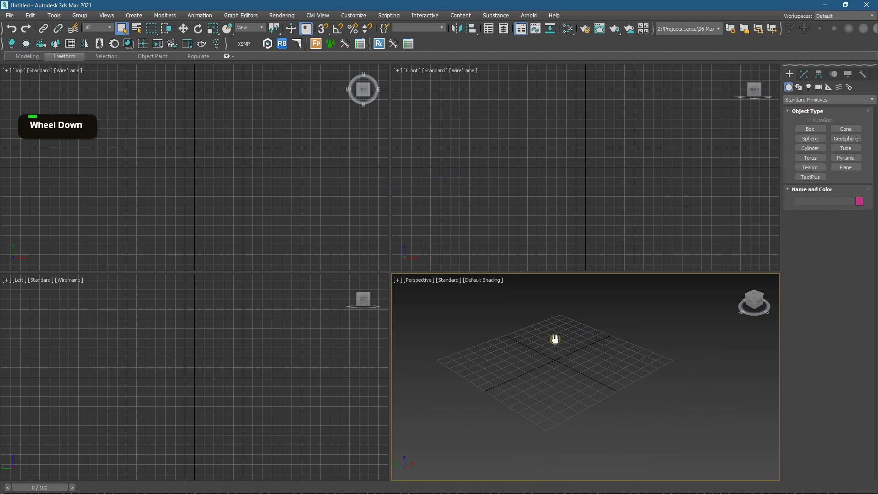
middle_drag(555, 339, 563, 342)
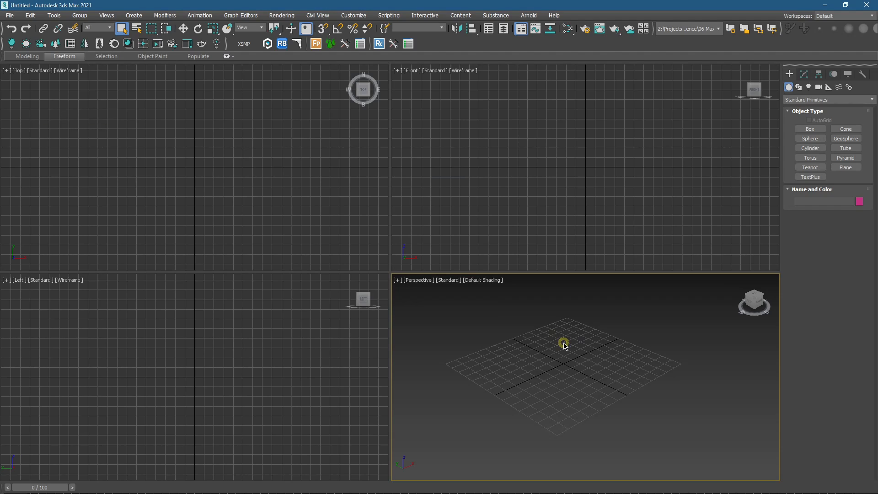
middle_drag(540, 350, 547, 365)
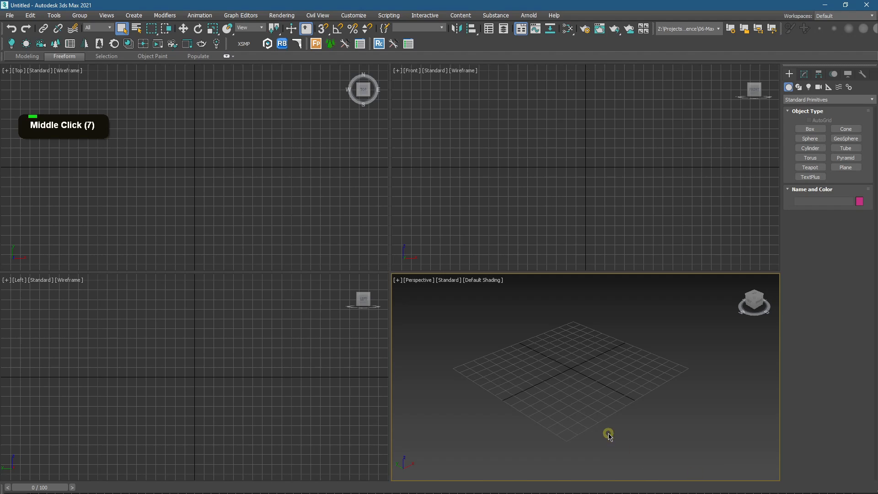
Step: In a maximized Top view, draw a plane about 588 cm long and 418 cm wide around the origin
key(alt+w)
scroll(520, 283, down, 2)
key(t)
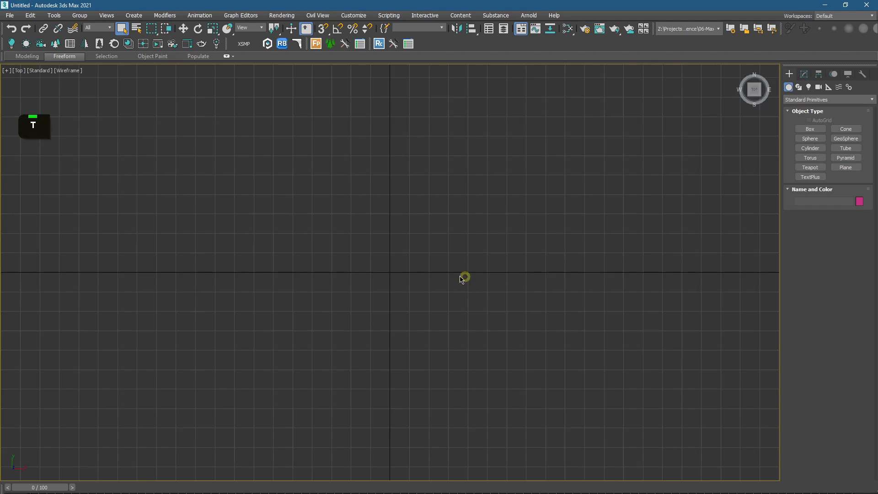
scroll(455, 273, down, 3)
click(845, 167)
scroll(506, 224, down, 2)
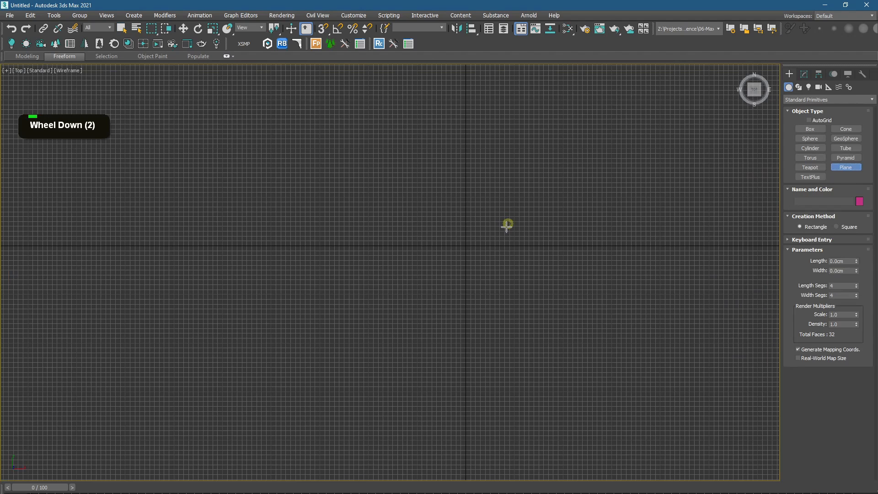
drag(378, 116, 582, 404)
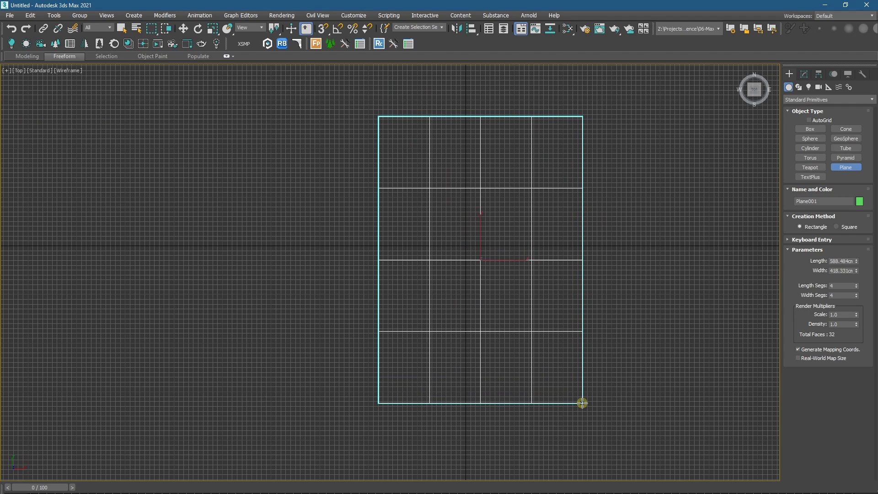
Step: Move the plane along the X axis so that its centre lies close to the vertical grid axis
middle_drag(504, 273, 496, 273)
key(w)
drag(498, 260, 481, 261)
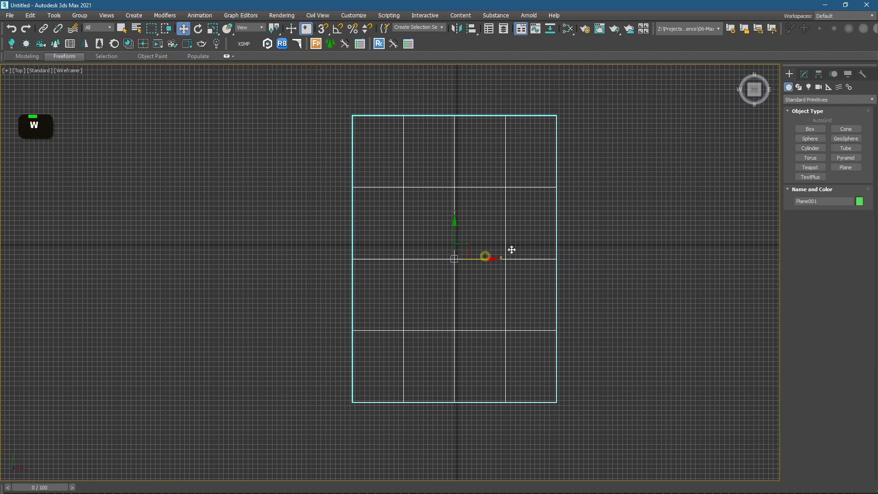
Step: Set the plane's width to 290 cm
click(804, 74)
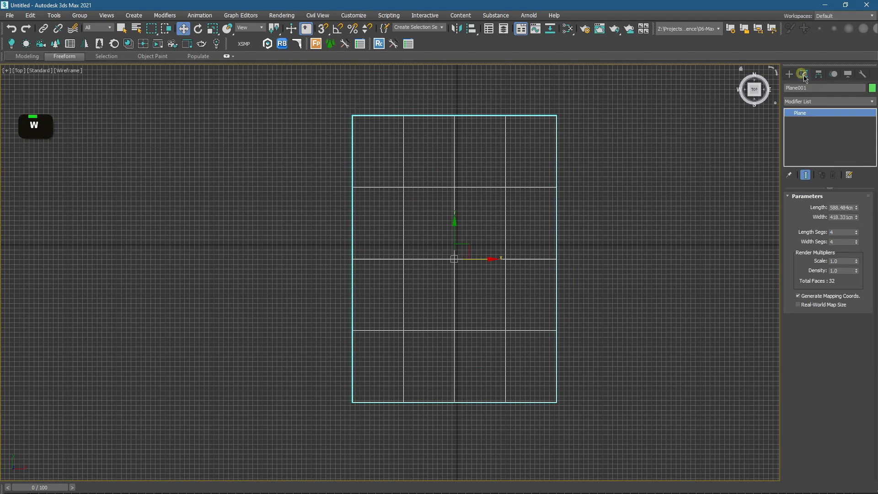
double_click(843, 217)
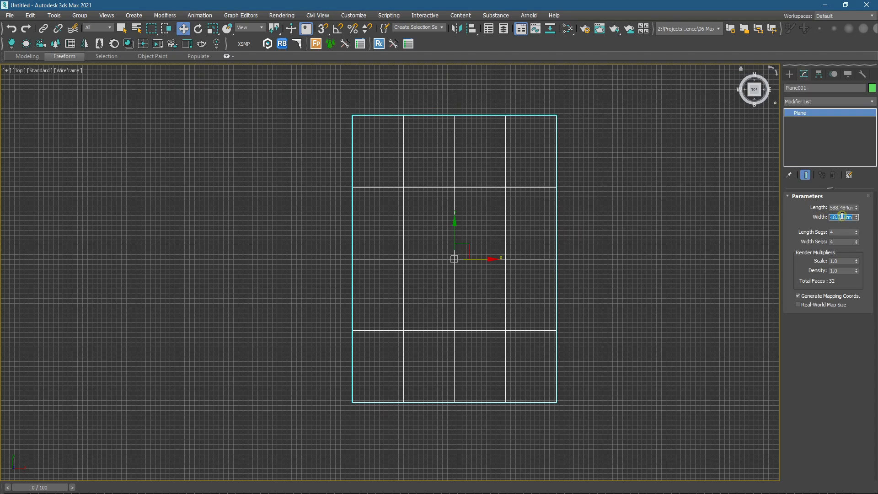
text(290)
key(Return)
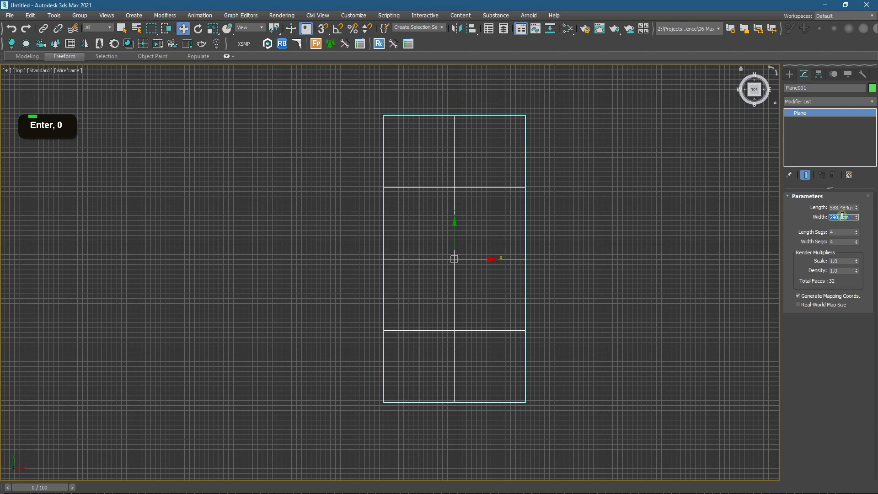
Step: Set the plane's length to 600 cm and its width to 300 cm, and deselect it
double_click(840, 209)
text(600)
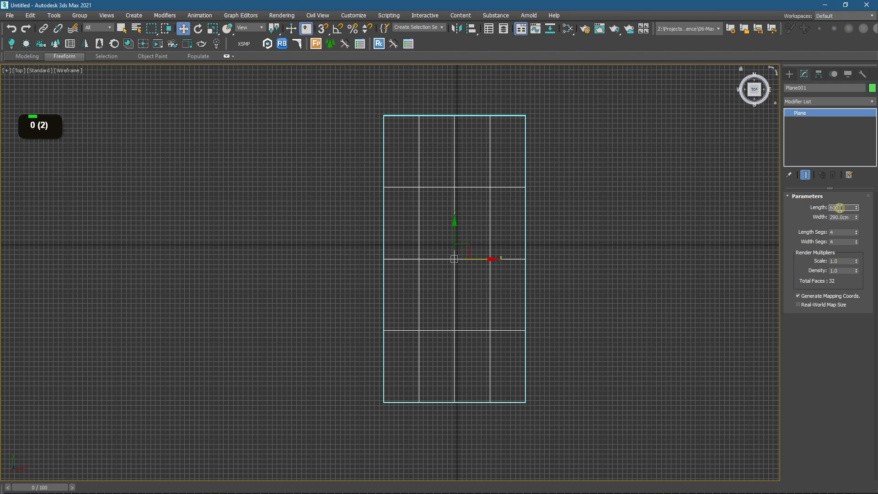
key(Return)
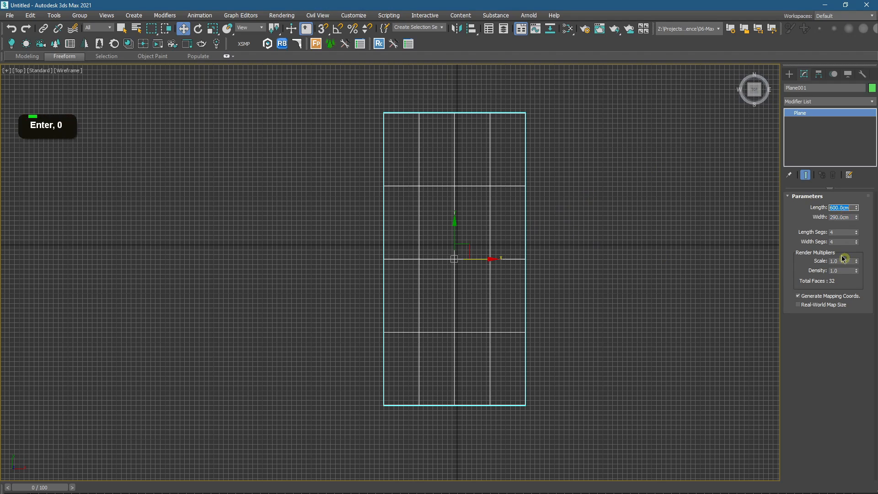
double_click(840, 217)
text(3)
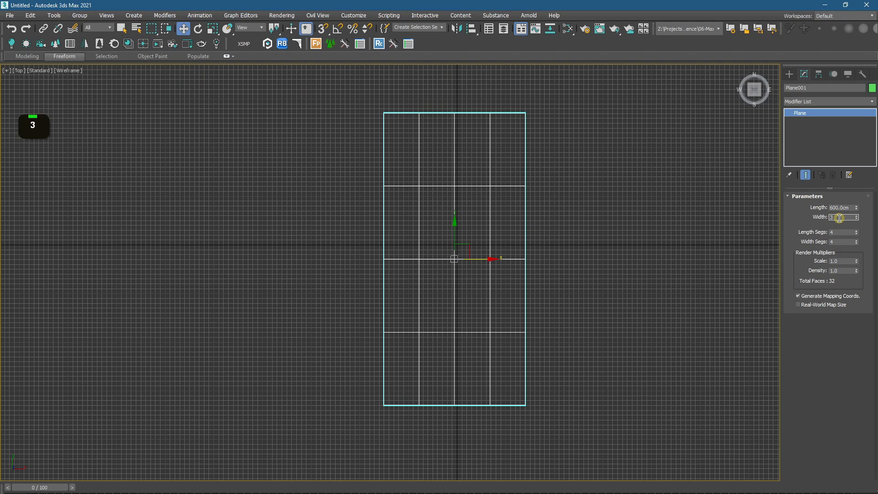
text(00)
key(Return)
click(672, 203)
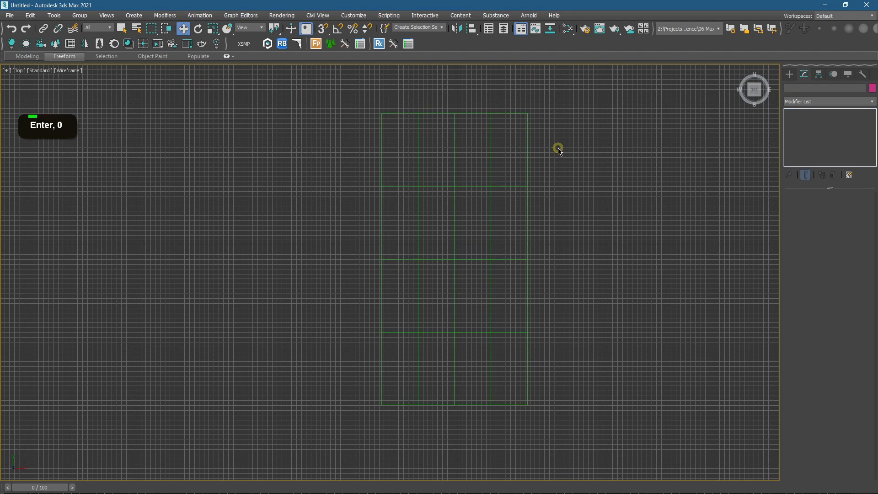
Step: Start the Line spline tool and enable 3D snapping with Grid Points as the target instead of Vertex
click(790, 74)
click(799, 87)
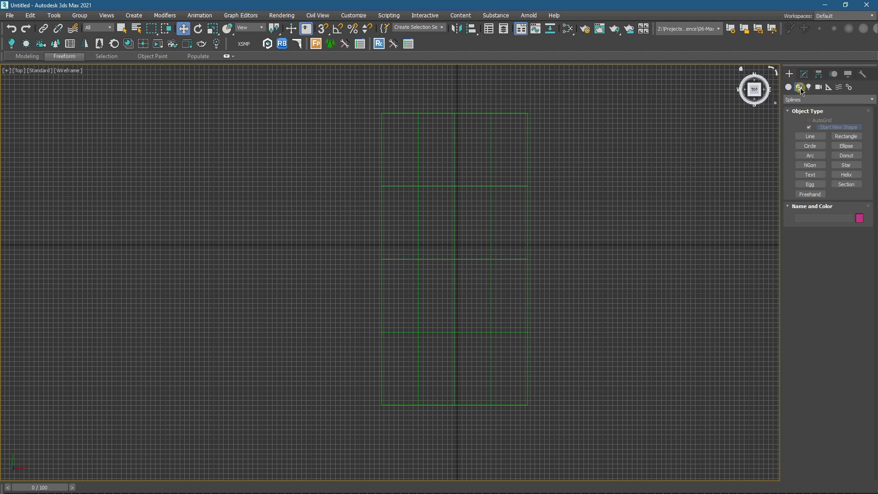
click(810, 136)
middle_drag(329, 143, 320, 150)
middle_click(322, 138)
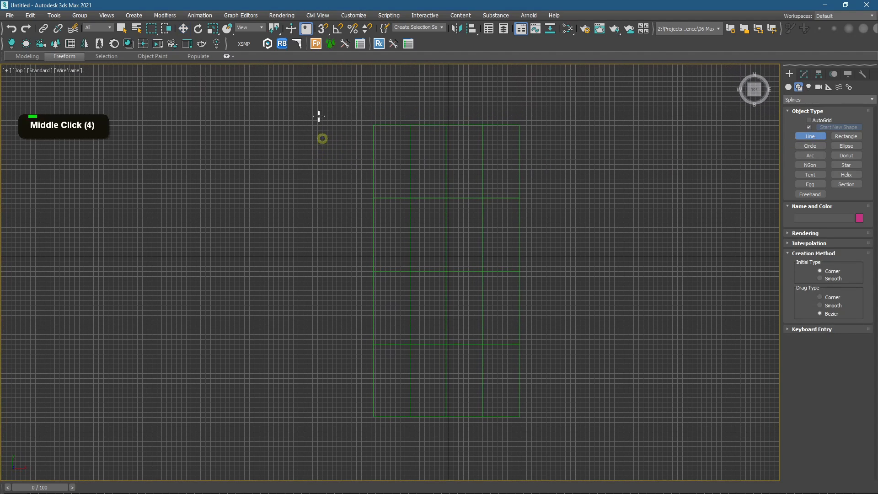
right_click(323, 31)
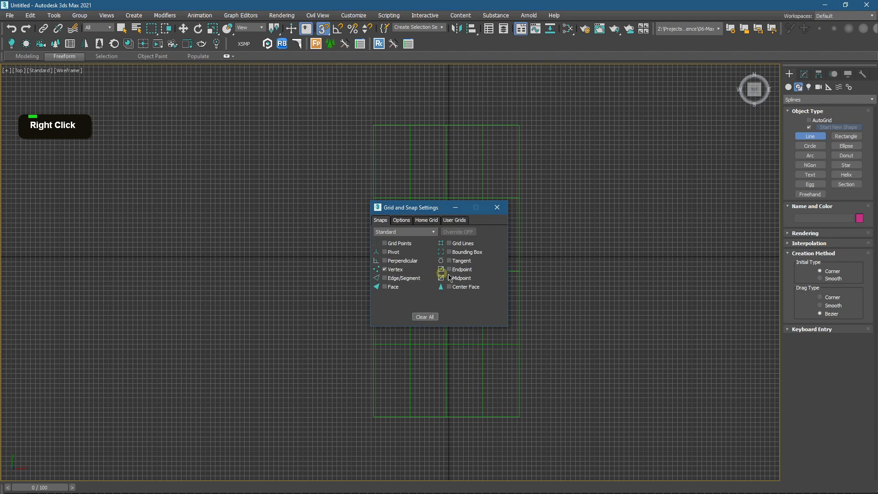
click(395, 270)
click(395, 244)
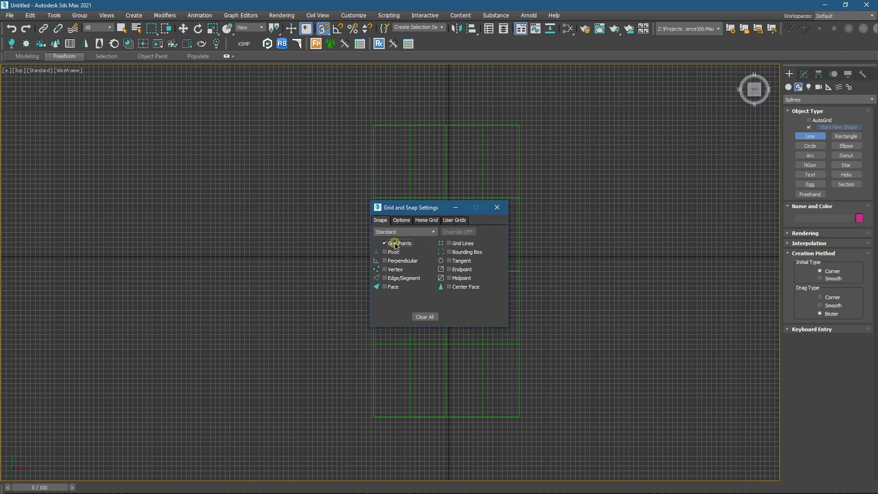
click(494, 210)
Step: Draw the room's top wall line just outside the plane, adding a step four grid squares down and four outward at its right end
middle_drag(394, 115, 394, 112)
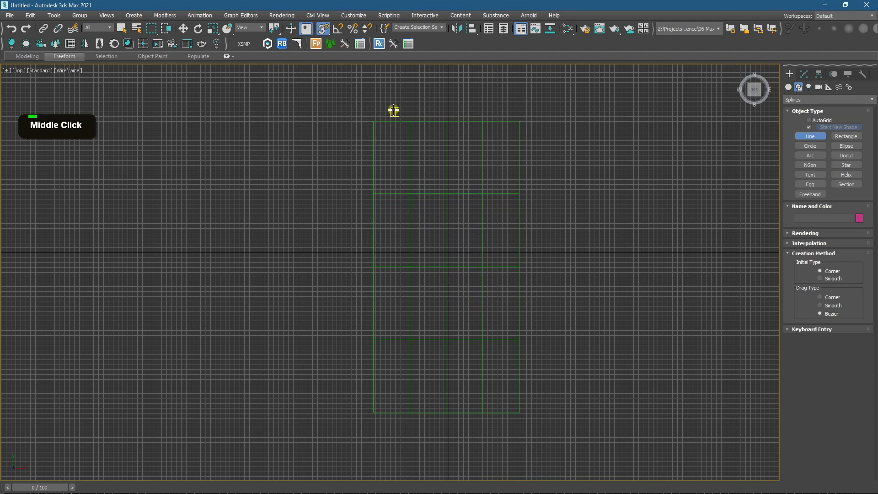
scroll(394, 111, up, 2)
middle_drag(443, 147, 416, 198)
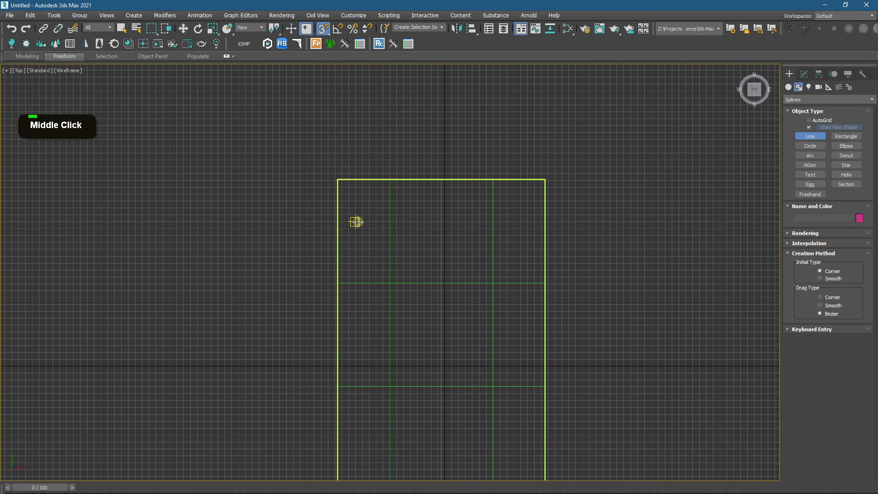
middle_drag(334, 190, 337, 230)
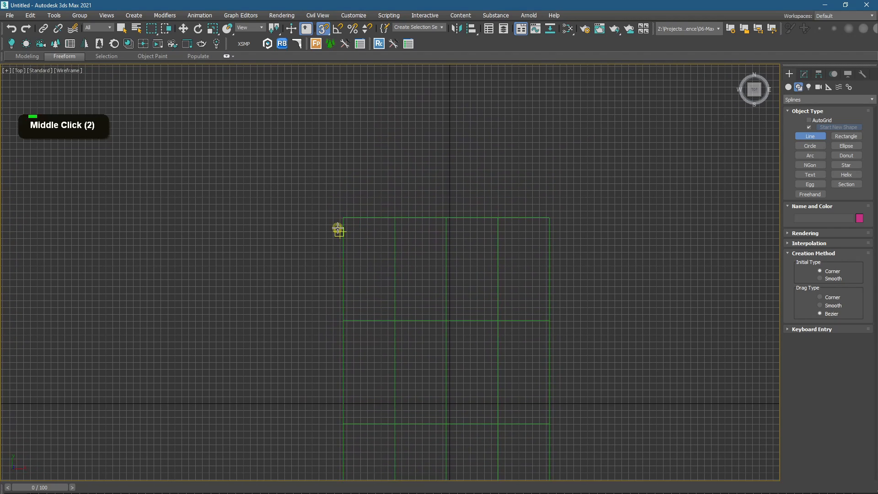
scroll(339, 232, up, 2)
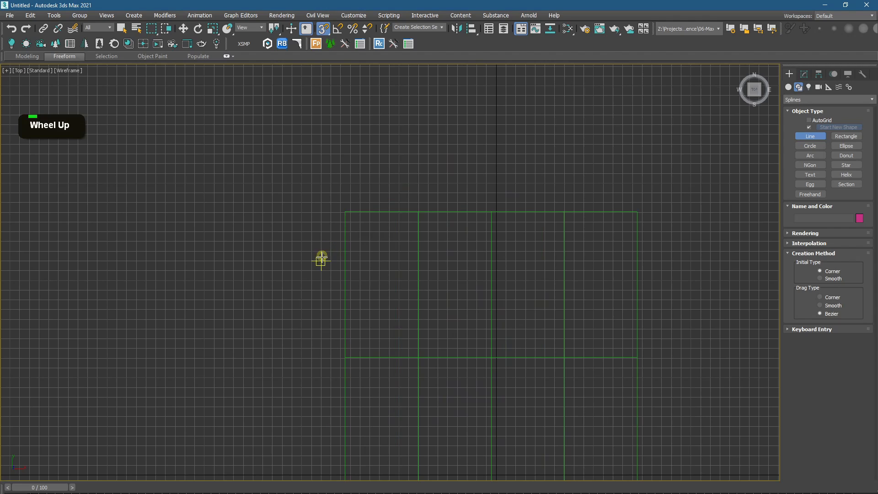
click(321, 202)
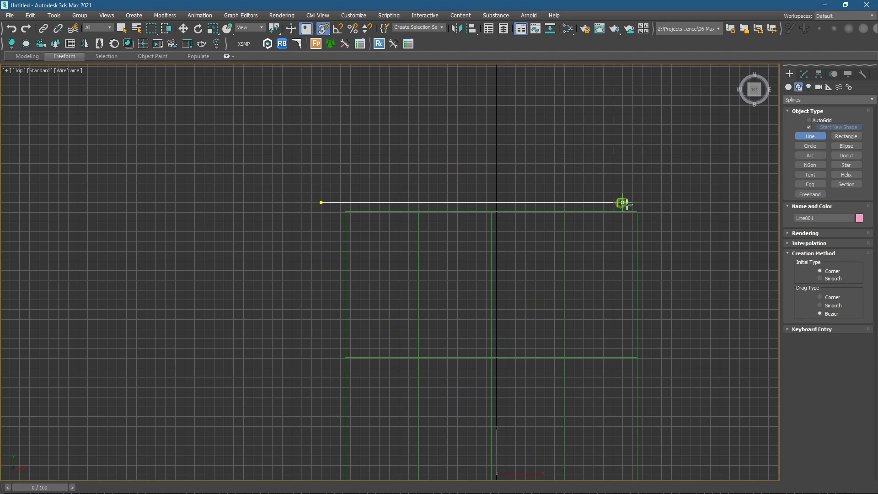
click(649, 203)
scroll(625, 220, up, 2)
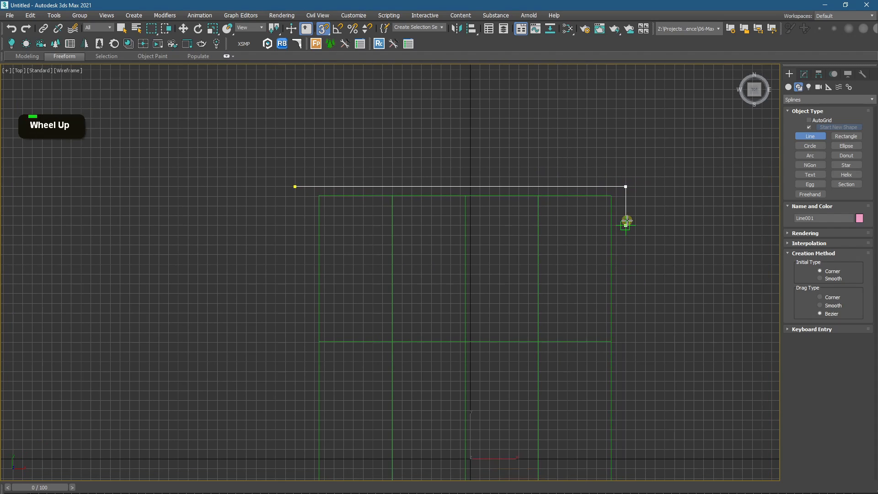
click(625, 227)
middle_drag(674, 227, 582, 237)
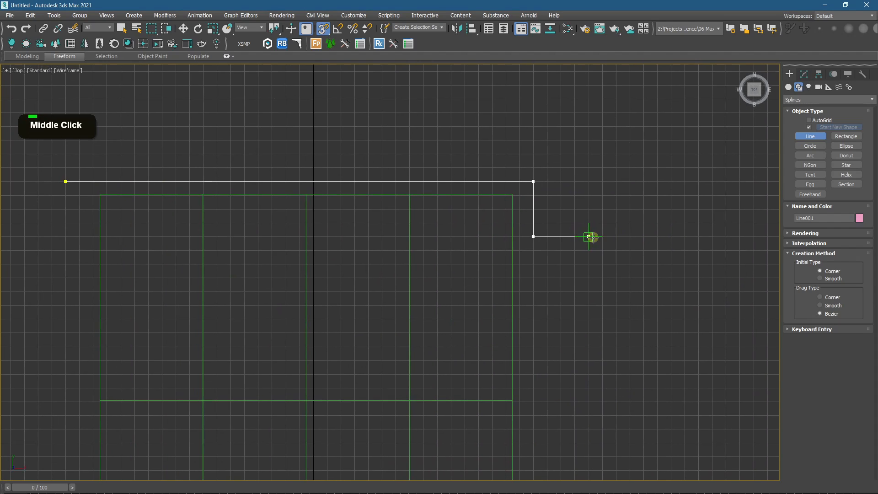
click(588, 238)
Step: Continue the spline around the plane's remaining three sides, step in five grid squares at the upper-left corner, and finish on the top wall line
scroll(587, 323, down, 3)
middle_drag(587, 323, 571, 302)
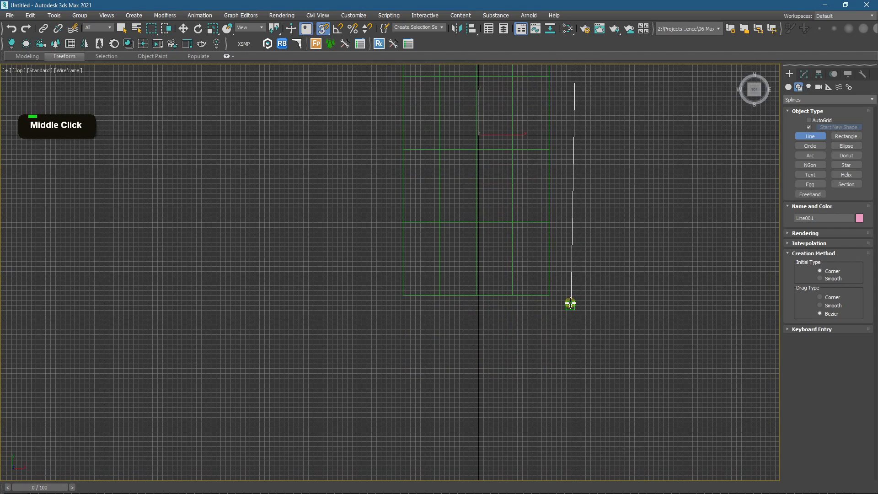
click(575, 305)
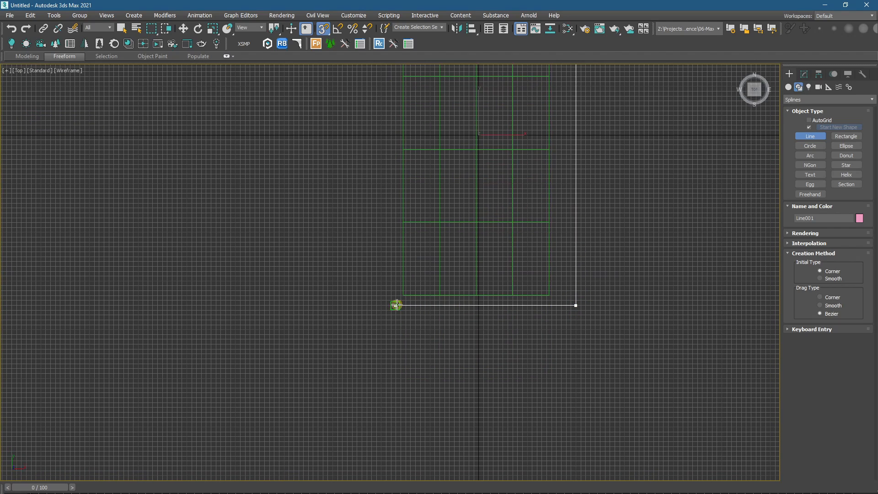
middle_drag(382, 306, 345, 325)
scroll(363, 281, up, 2)
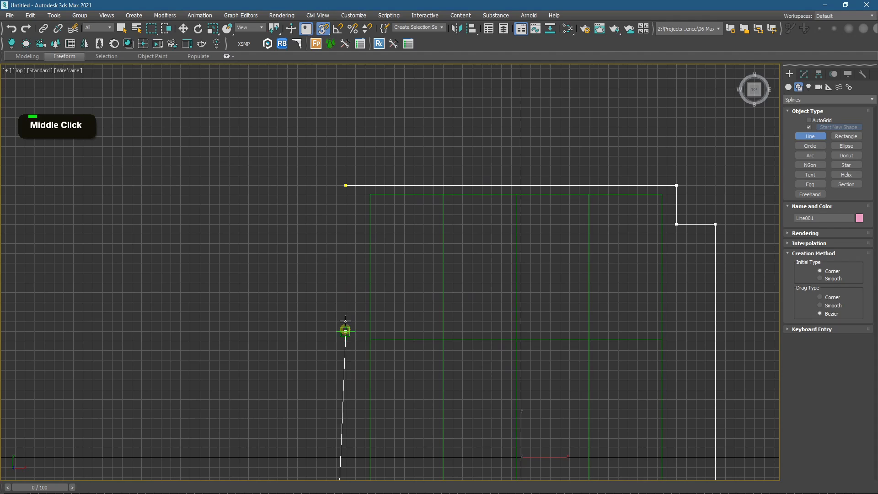
click(327, 224)
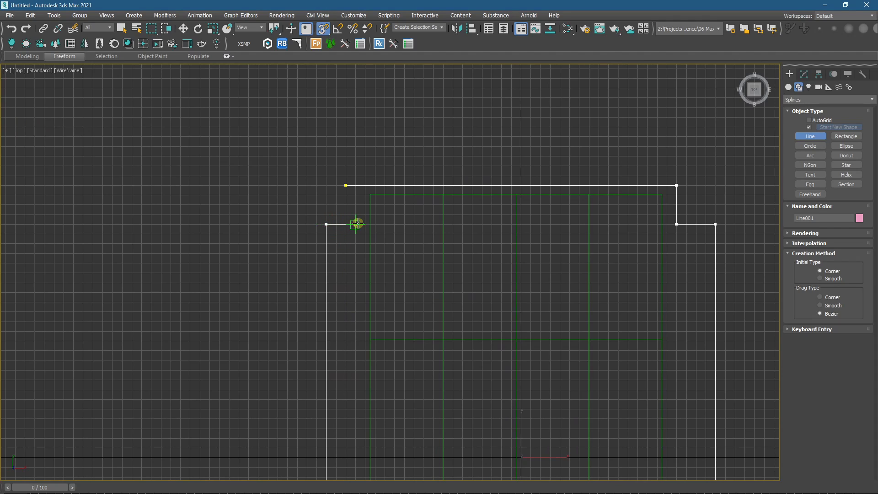
click(375, 225)
click(374, 185)
right_click(257, 243)
Step: Move the line's overhanging start vertex onto its end vertex at the upper-left step to close the outline
middle_drag(490, 193, 463, 207)
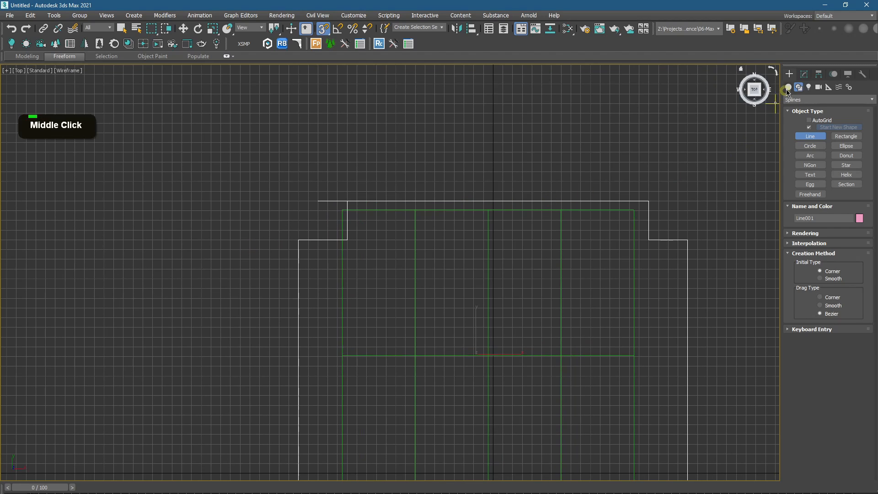
click(804, 74)
click(818, 220)
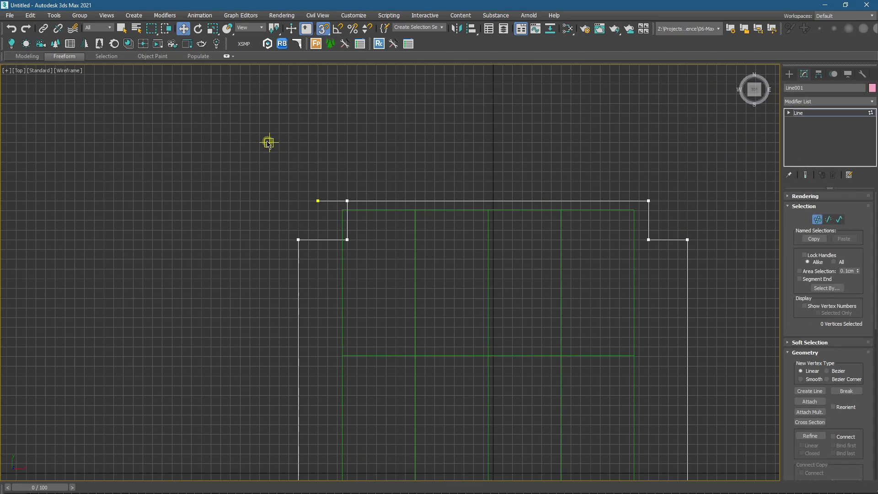
drag(318, 200, 347, 201)
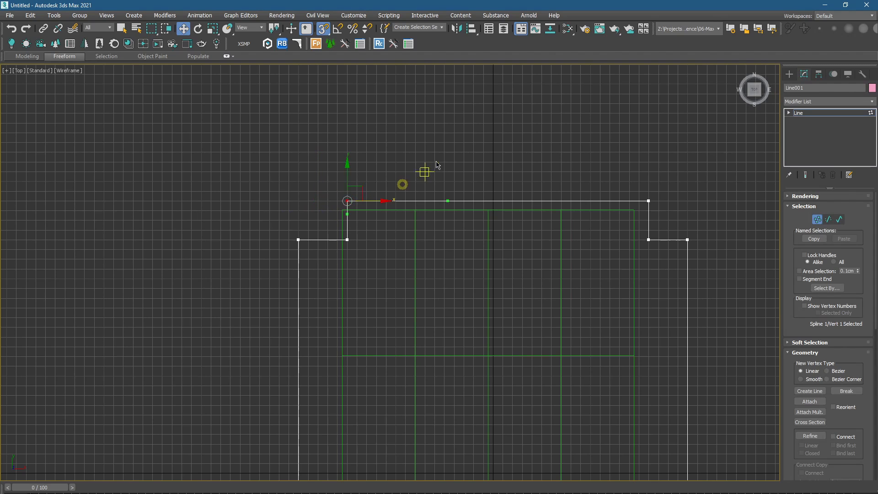
middle_drag(436, 165, 464, 186)
scroll(239, 249, up, 2)
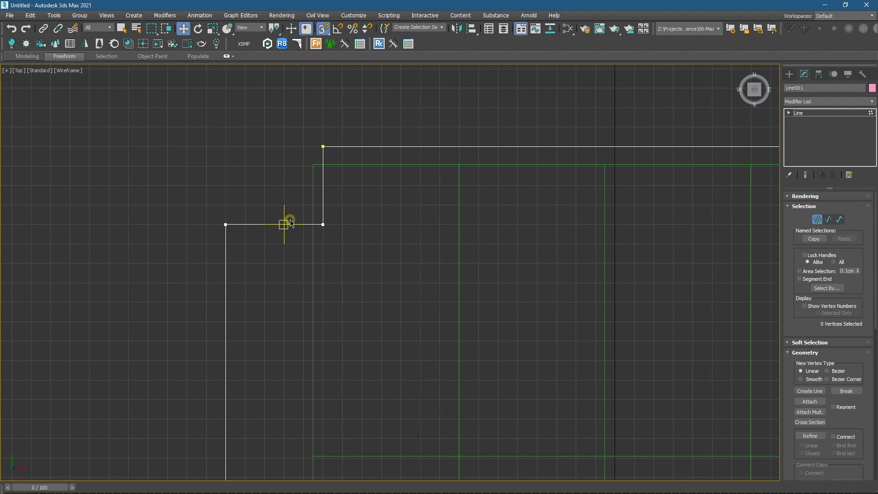
Step: Hide the geometry and move the two inner vertices of the upper-right step one grid square inward to match the left step
scroll(376, 265, down, 2)
key(shift+g)
middle_drag(479, 285, 361, 269)
scroll(526, 240, up, 1)
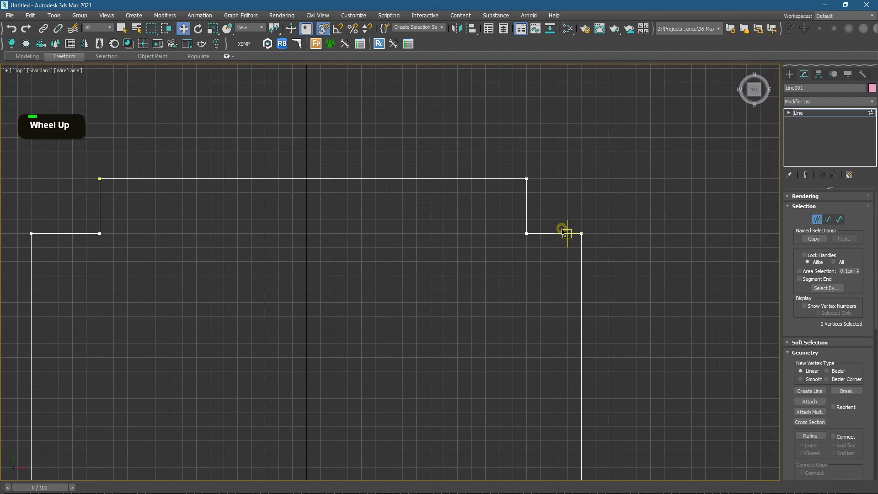
drag(499, 162, 521, 233)
click(525, 220)
scroll(513, 232, down, 1)
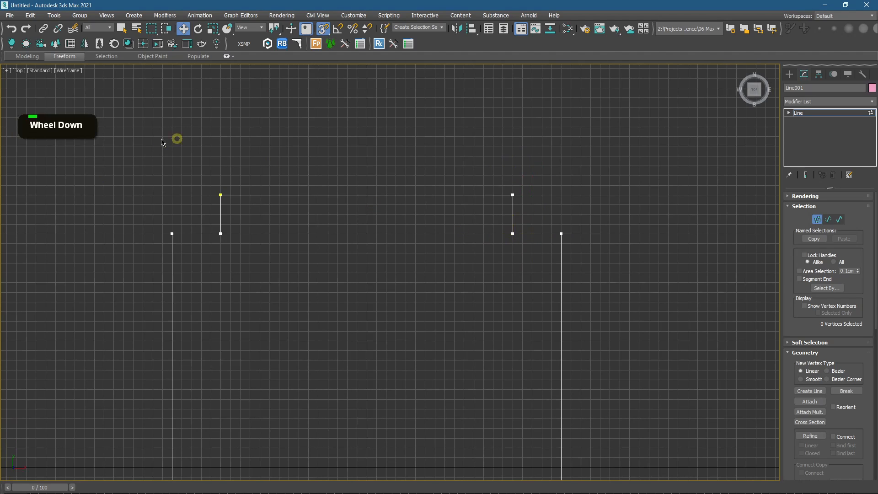
Step: Move the outline's two topmost vertices up three grid squares along the Y axis
drag(182, 165, 517, 203)
drag(224, 188, 320, 167)
scroll(337, 209, down, 3)
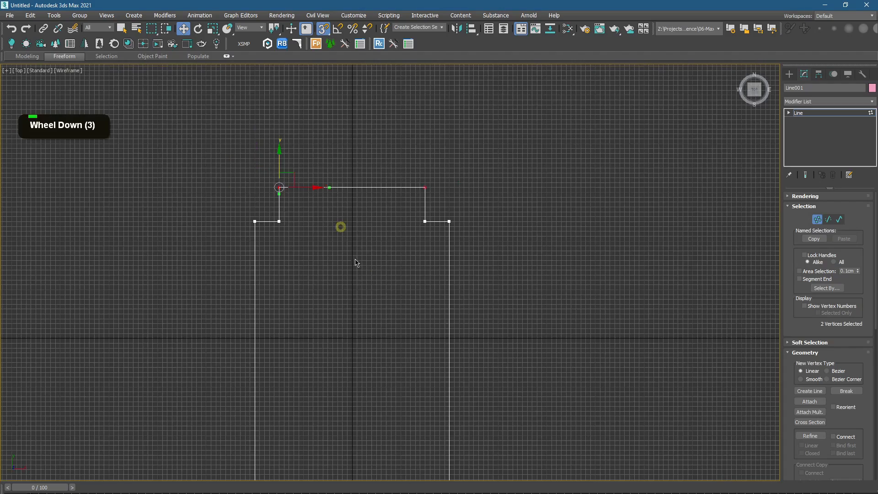
Step: Move the outline's two bottom vertices up five grid squares to shorten the room
scroll(358, 229, down, 2)
drag(253, 286, 407, 316)
scroll(314, 316, up, 2)
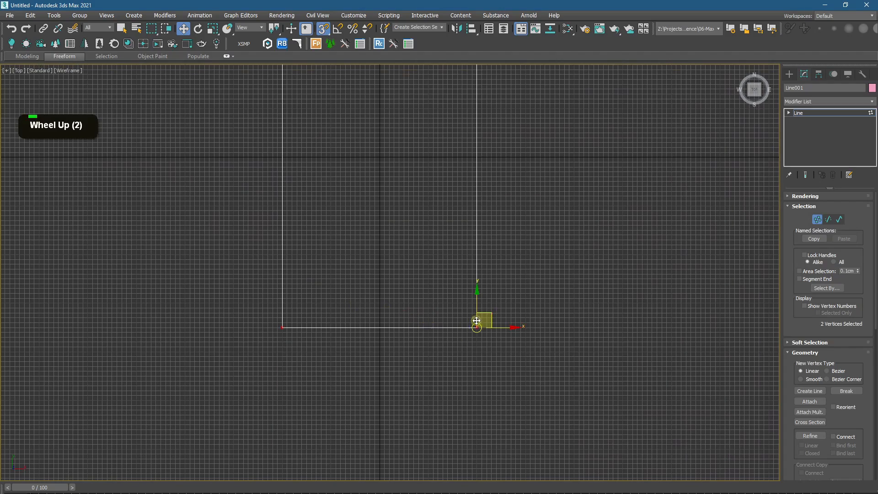
drag(476, 321, 392, 300)
middle_drag(417, 144, 407, 333)
scroll(423, 304, down, 1)
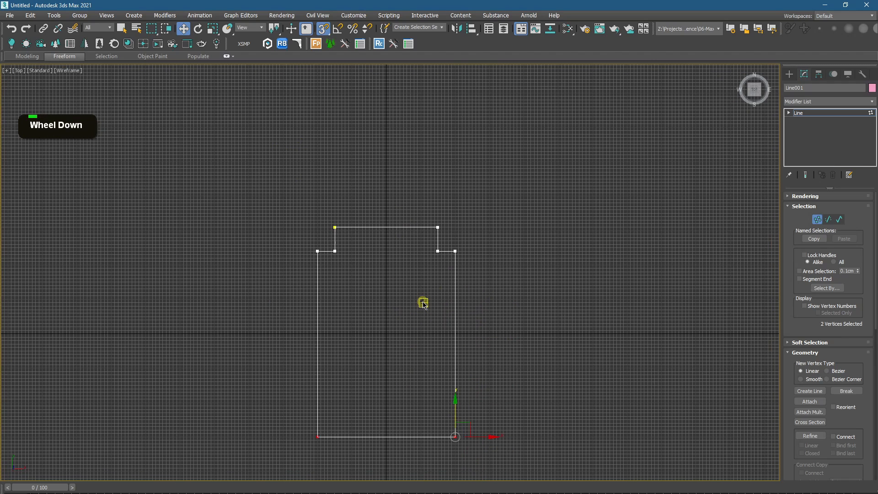
Step: Select the whole closed spline at Spline level and outline it 12 cm outward to form the wall thickness
click(839, 219)
drag(218, 149, 458, 403)
middle_drag(480, 419, 488, 363)
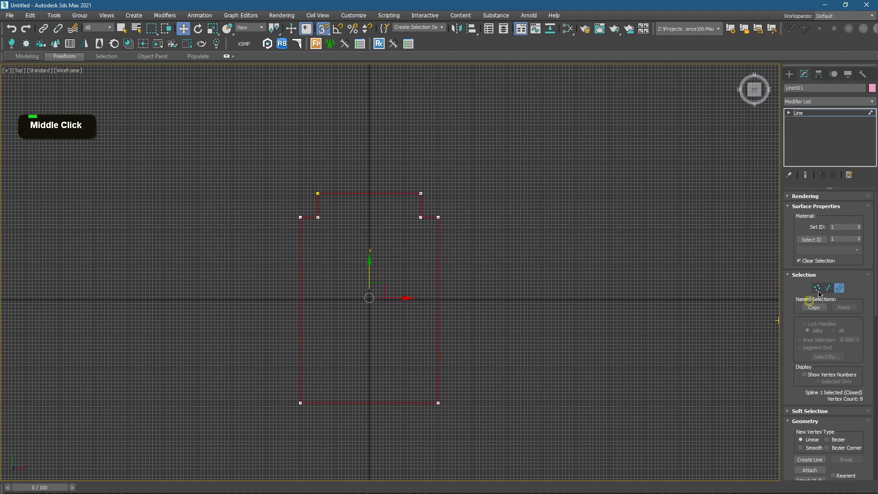
drag(874, 273, 874, 398)
drag(860, 353, 857, 347)
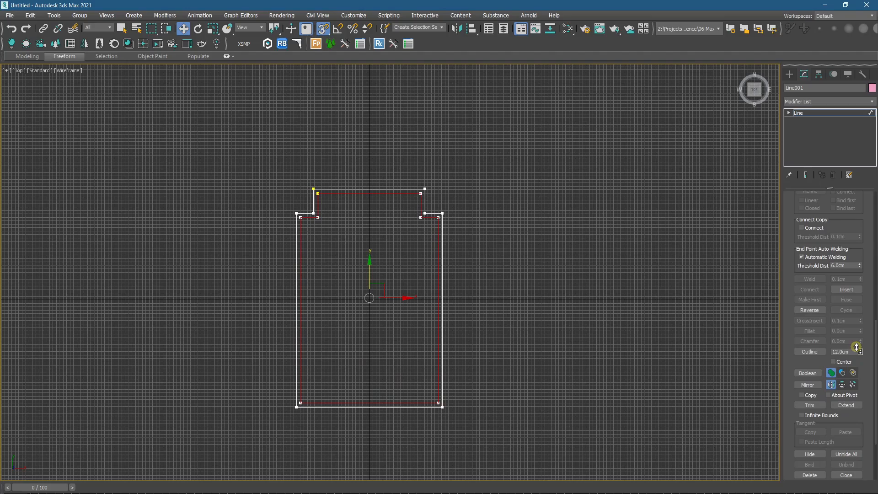
drag(857, 348, 857, 348)
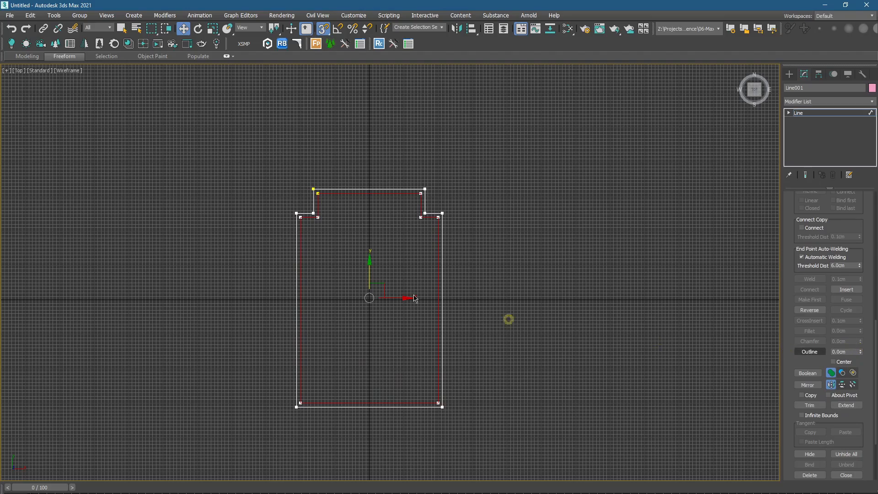
Step: In the Perspective view, show the hidden geometry again and delete the green reference plane
alt+middle_drag(296, 265, 330, 239)
key(p)
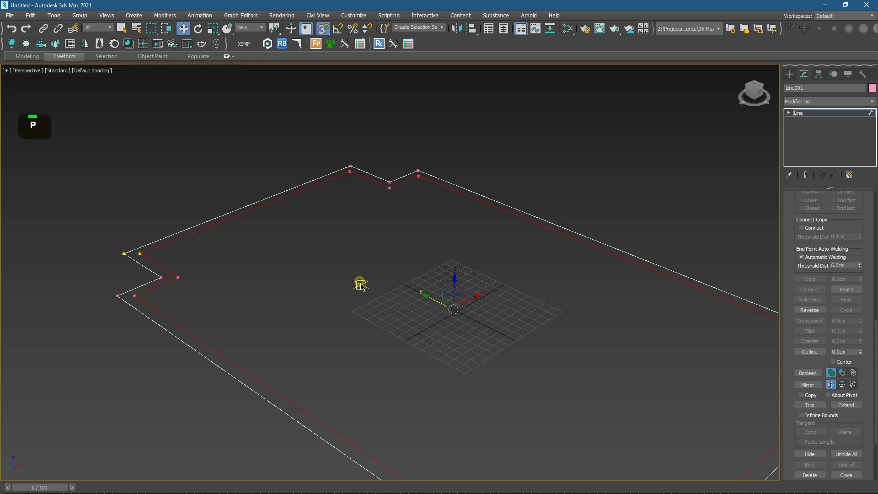
key(shift+g)
scroll(361, 287, down, 4)
key(w)
click(365, 271)
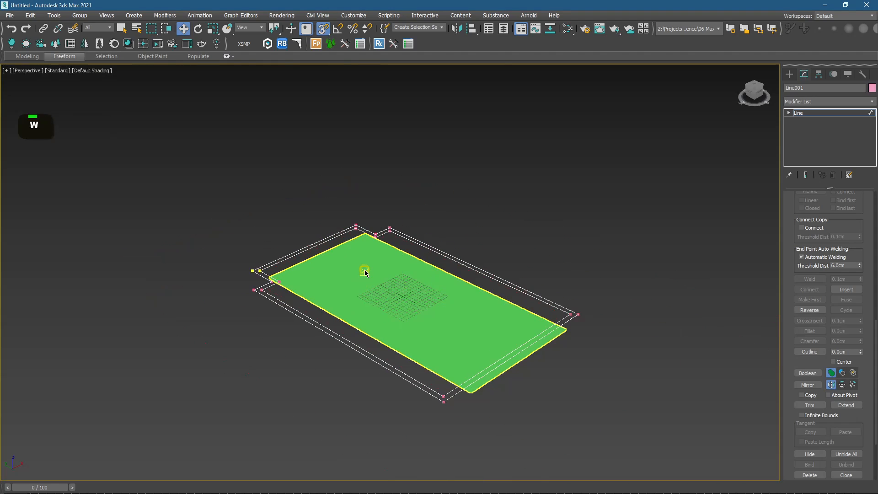
key(Delete)
click(789, 74)
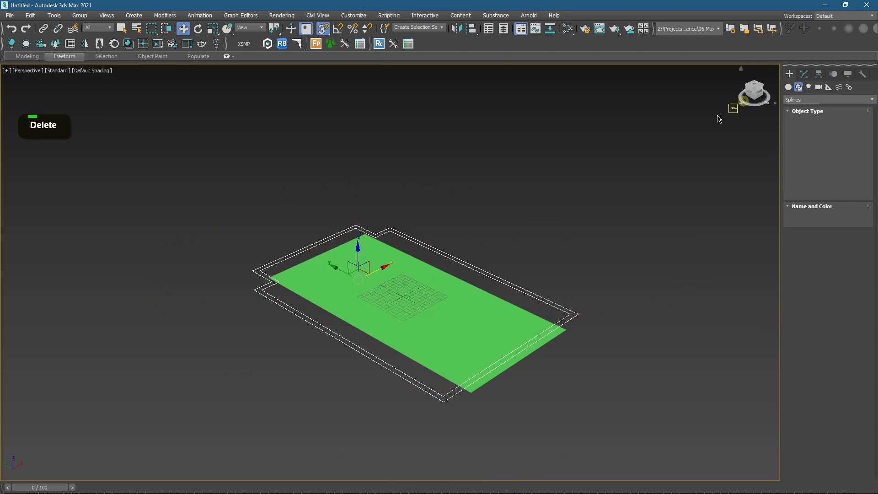
key(Delete)
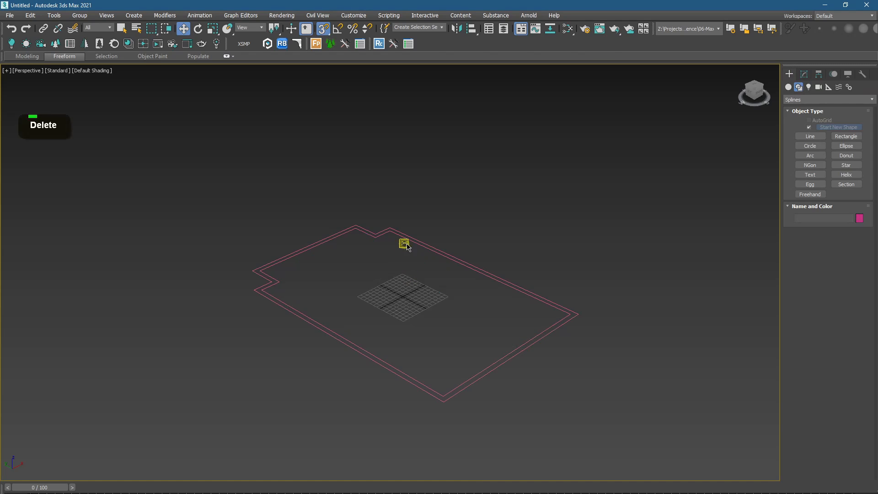
Step: Apply an Extrude modifier to the double wall outline with an amount of 285 cm
click(804, 73)
click(458, 259)
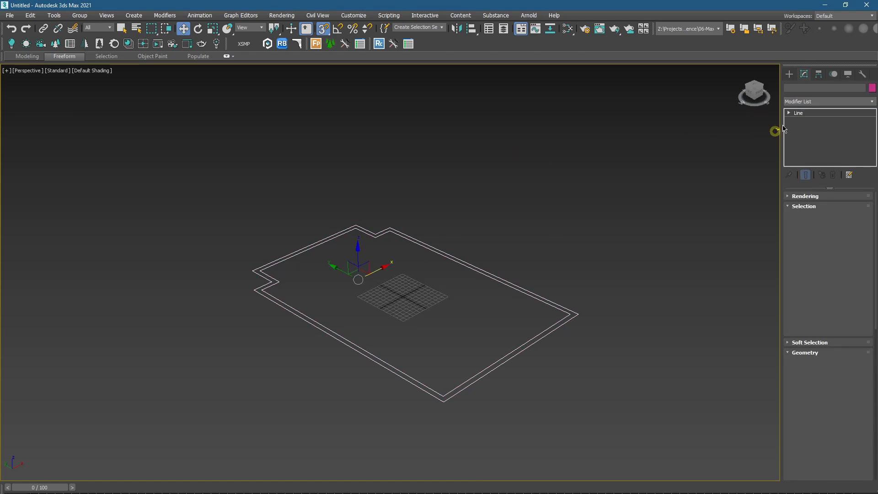
click(808, 101)
text(ex)
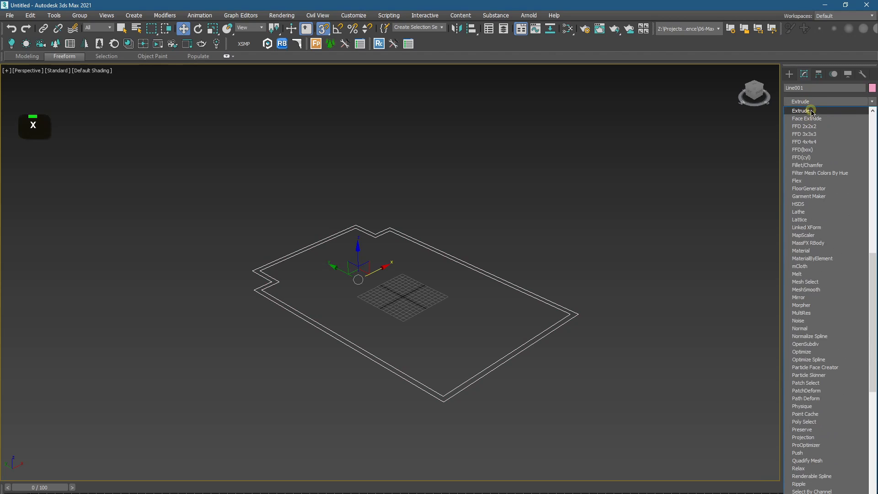
click(804, 111)
double_click(845, 210)
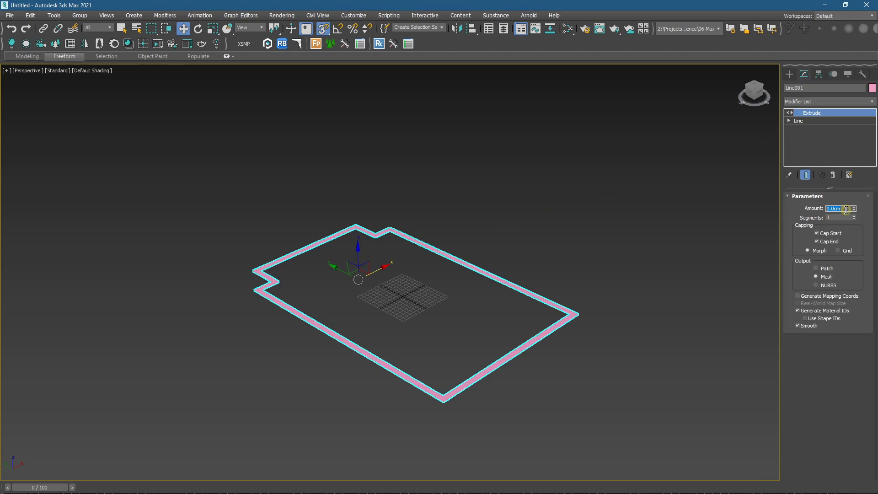
text(285)
key(Return)
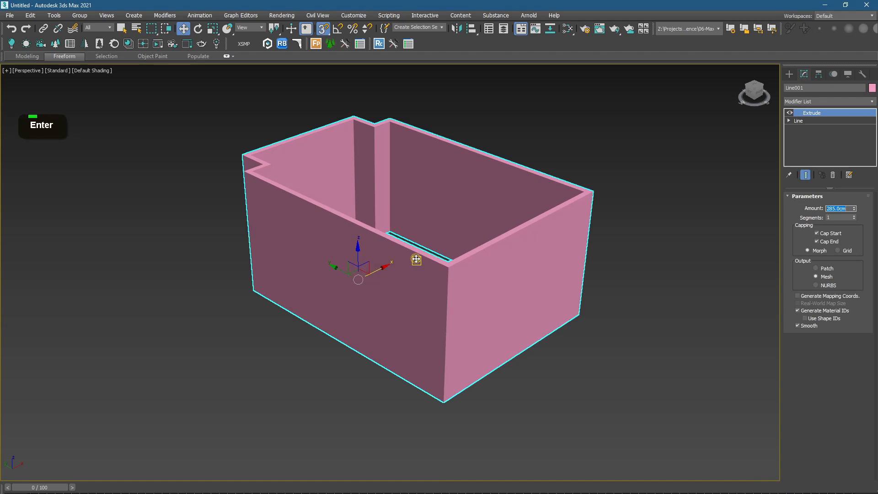
Step: Display edged faces and change the walls' object colour to light grey
mouse_move(416, 259)
alt+middle_down()
mouse_move(449, 259)
mouse_move(390, 276)
mouse_move(653, 178)
alt+middle_up()
key(F4)
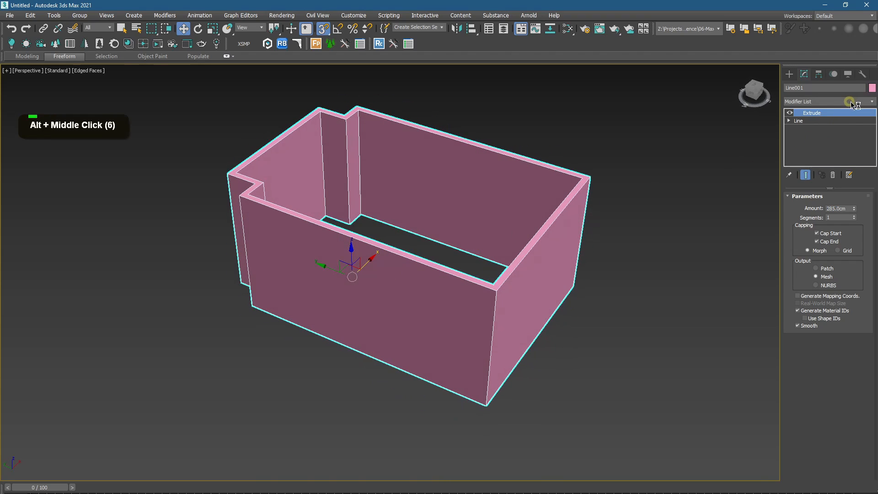
click(872, 90)
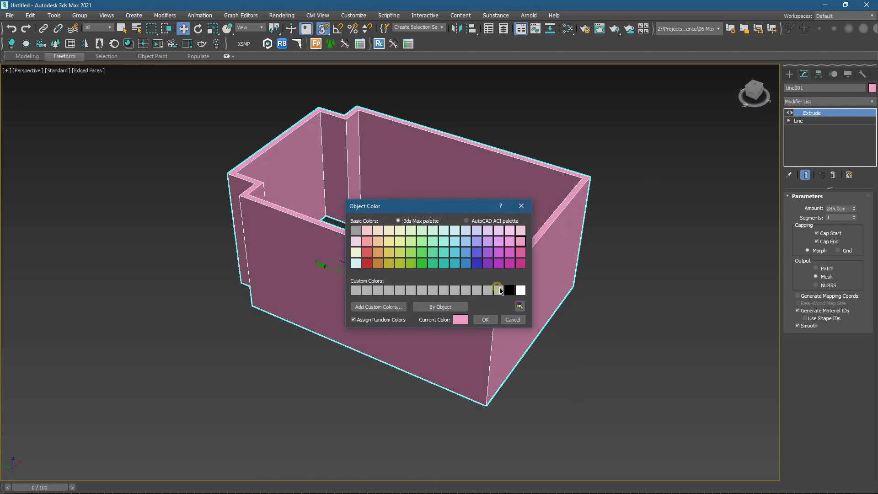
click(483, 319)
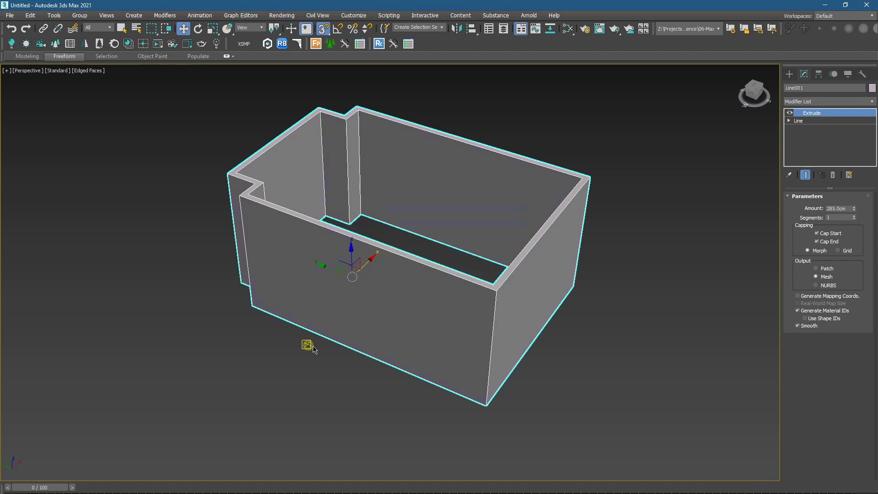
alt+middle_drag(307, 345, 380, 314)
key(p)
scroll(414, 342, up, 2)
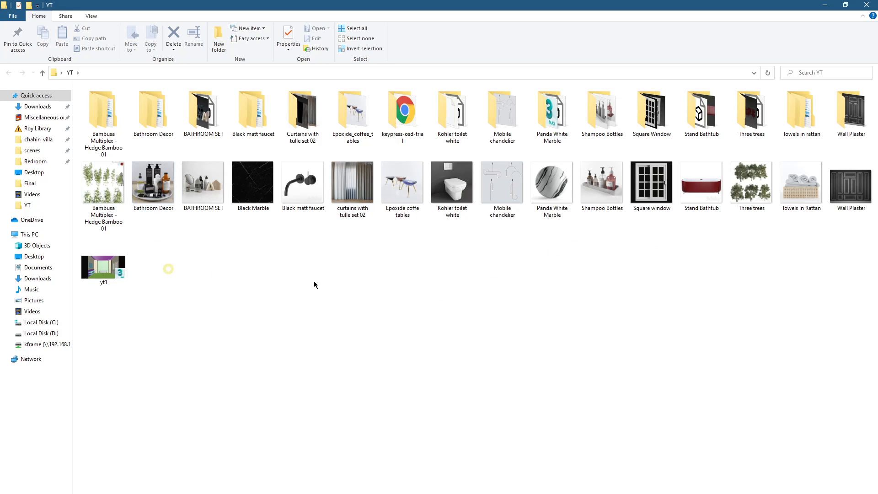
Step: Switch to the browser and examine the CGMood subscription page, including the price of the Pro plan
click(551, 193)
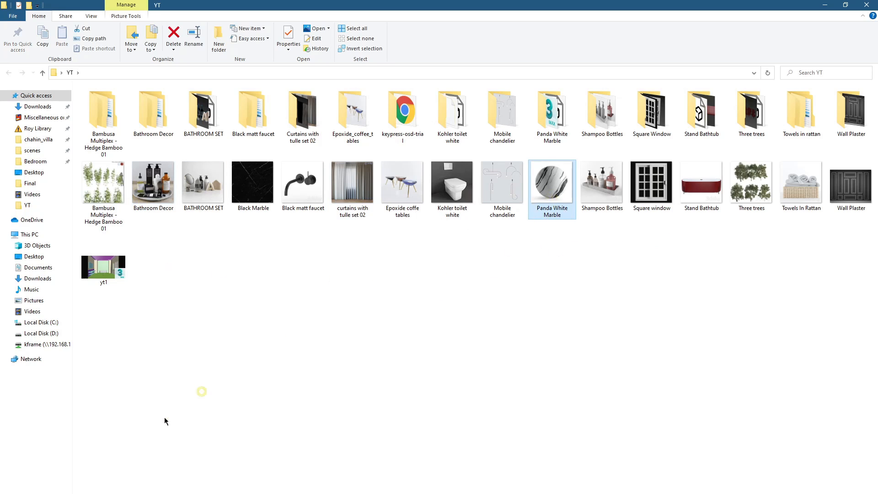
key(alt+Tab)
click(388, 7)
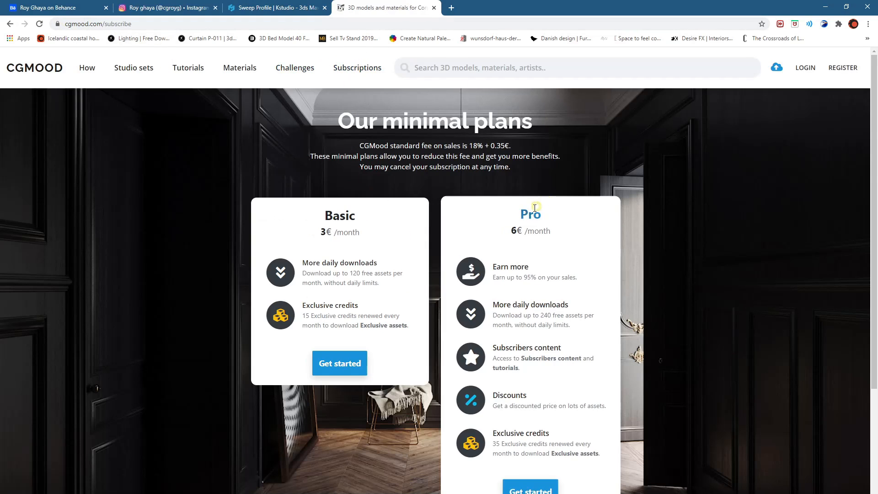
drag(509, 230, 551, 235)
click(553, 236)
scroll(545, 263, down, 1)
scroll(526, 252, up, 2)
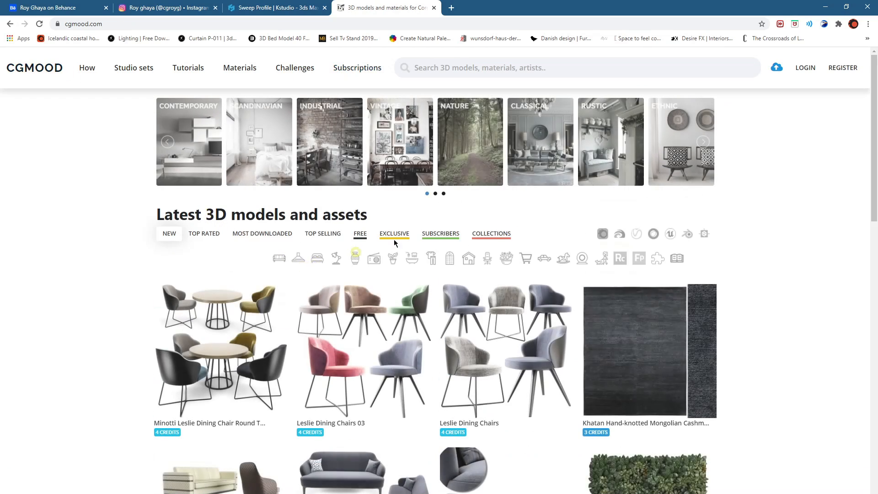
Step: Browse CGMood's exclusive and free model listings, including page 45 of the free models
click(391, 232)
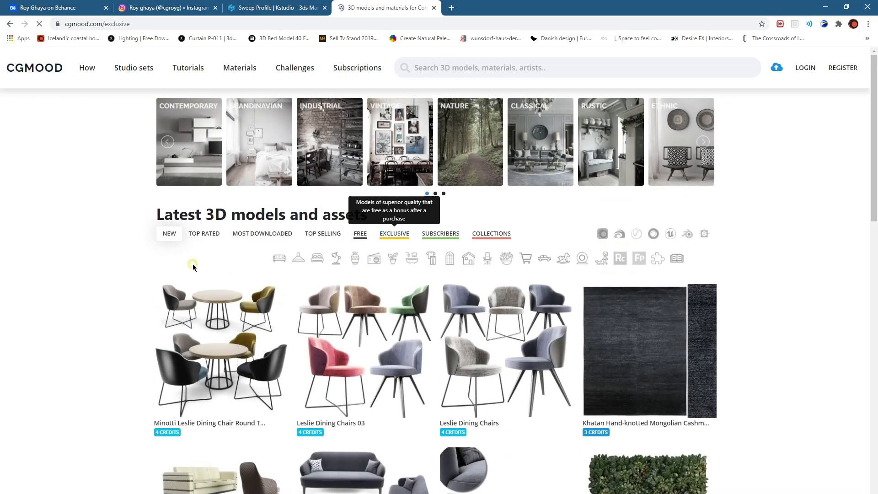
scroll(159, 272, down, 20)
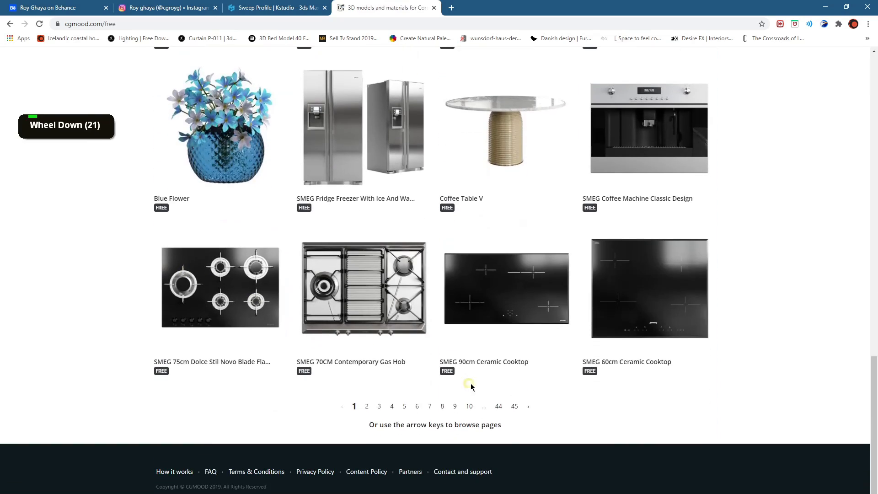
click(513, 407)
scroll(457, 399, down, 20)
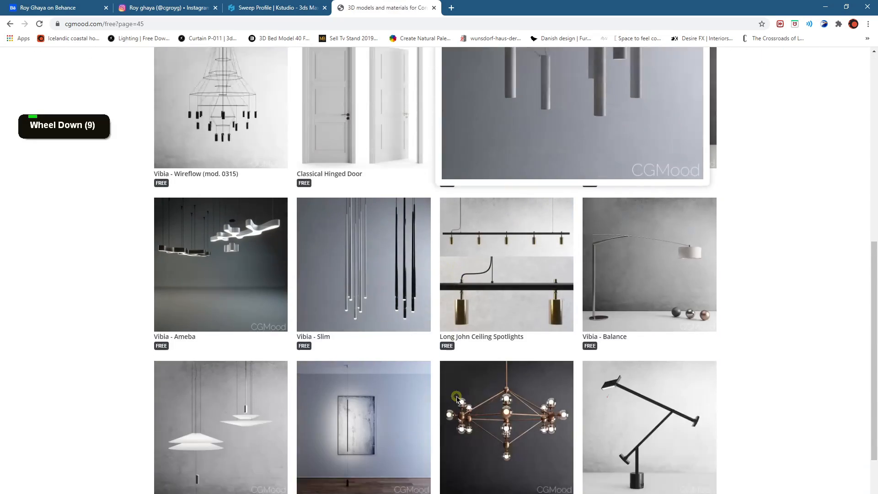
scroll(458, 399, up, 11)
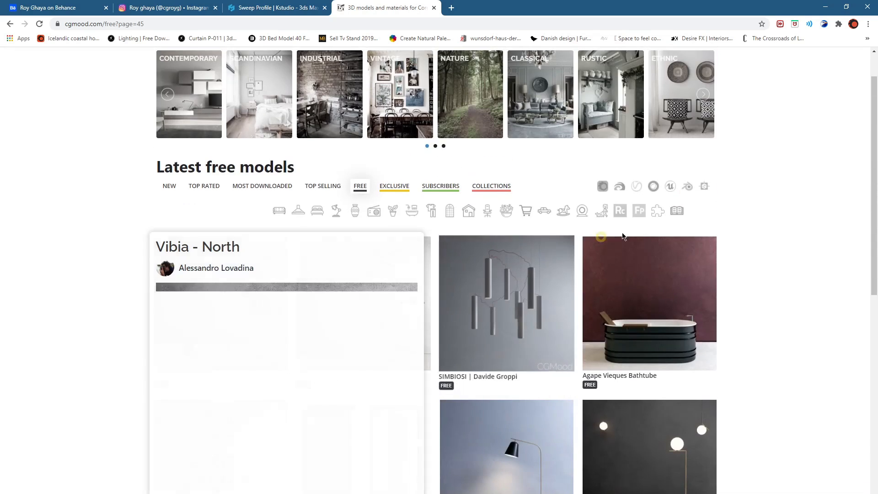
click(603, 186)
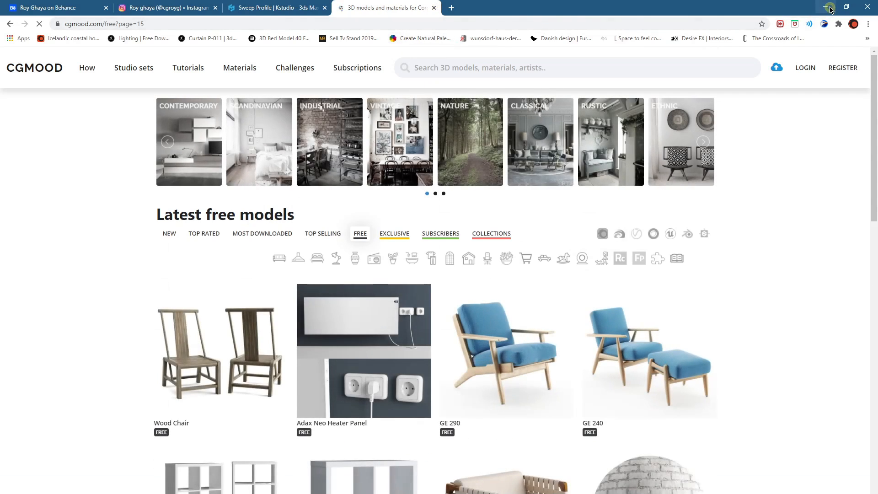
Step: Switch to the YT folder in File Explorer and merge the model from the Square Window folder into the 3ds Max scene
key(alt+Tab)
click(694, 149)
click(845, 5)
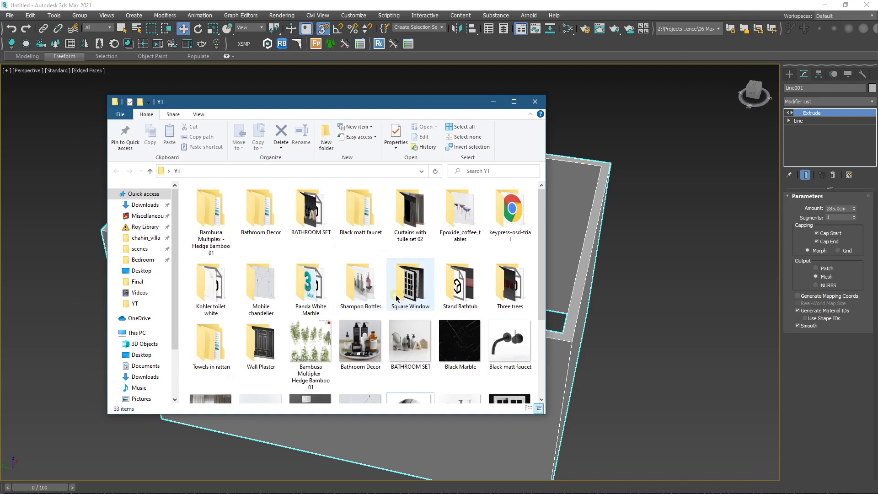
double_click(409, 286)
drag(394, 234, 638, 312)
click(656, 325)
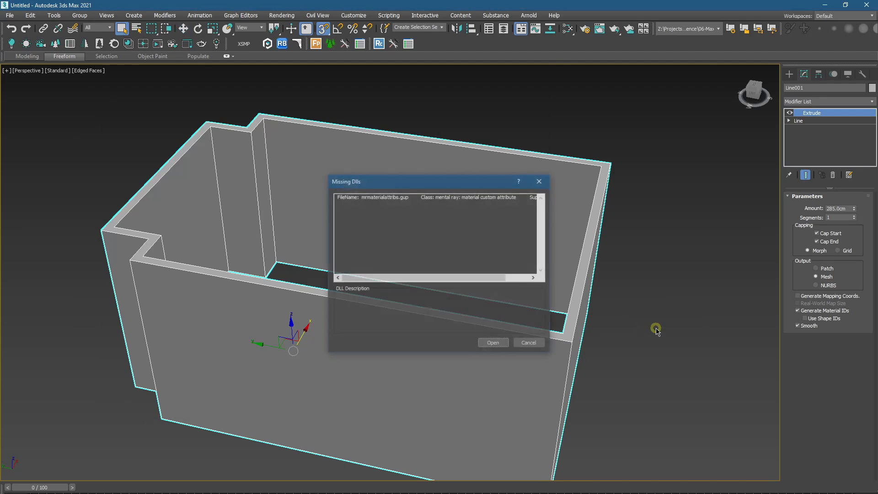
click(491, 342)
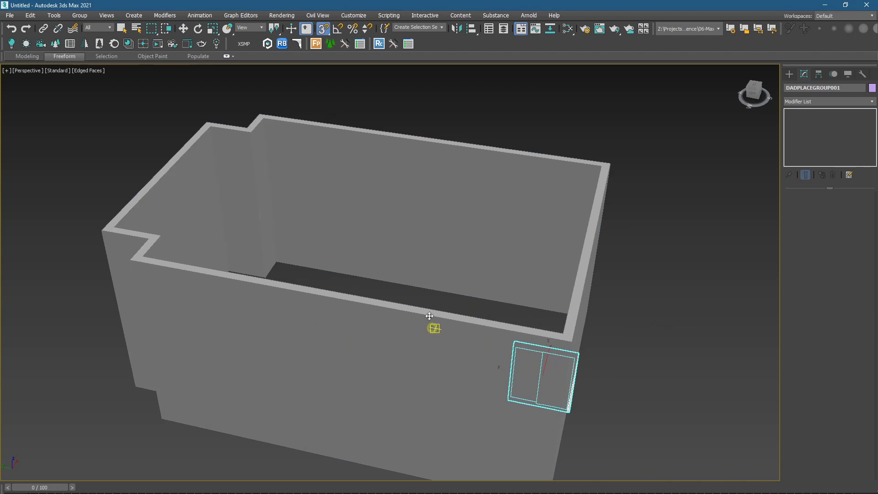
Step: In the Left view, move the imported window up from below the floor to within the room's wall height
alt+middle_drag(353, 290, 461, 321)
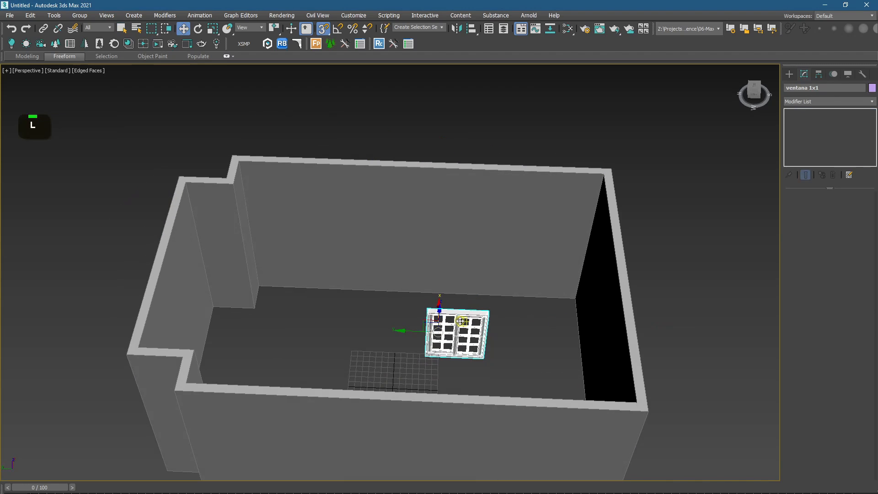
key(l)
key(z)
scroll(393, 285, down, 5)
scroll(393, 285, down, 3)
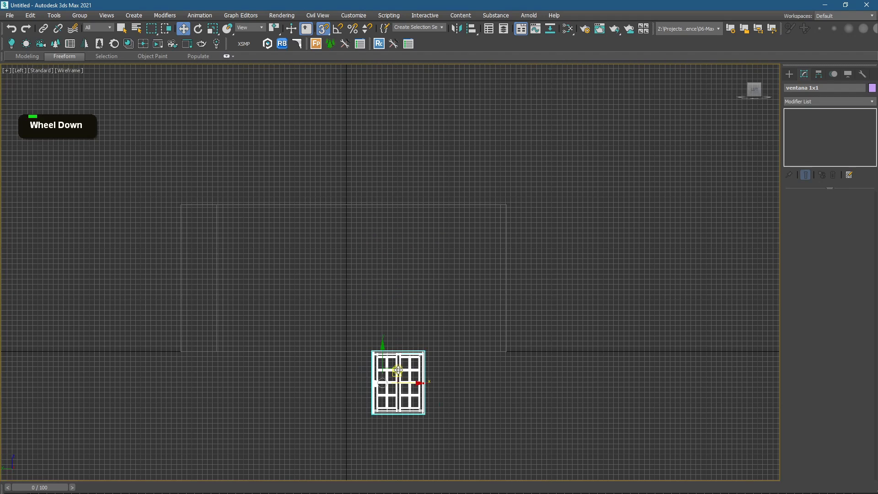
drag(387, 380, 346, 256)
Step: In the Top view, move the window onto the long +X wall near the stepped corner, and review the snap settings
scroll(347, 271, up, 3)
key(r)
key(r)
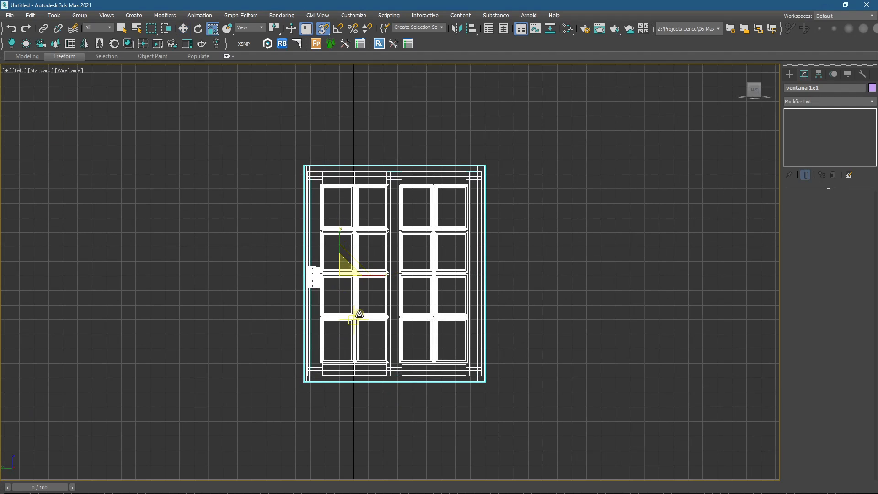
key(z)
key(t)
scroll(360, 314, down, 6)
key(w)
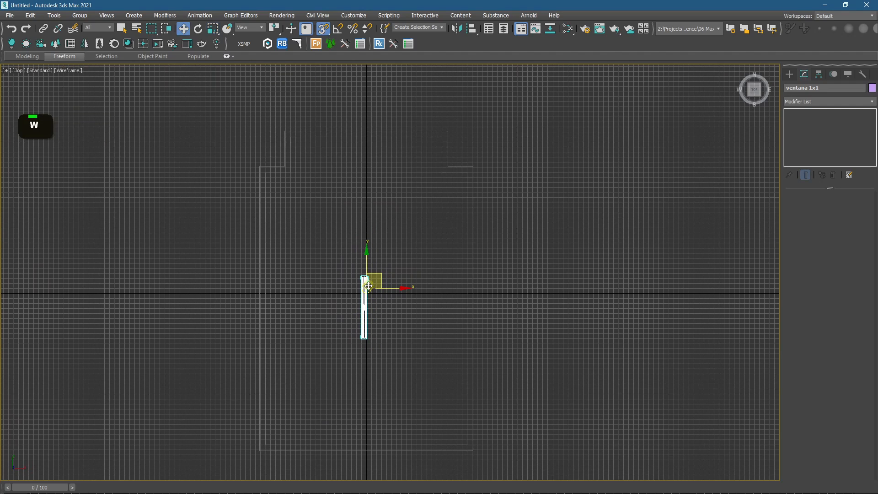
drag(366, 288, 466, 204)
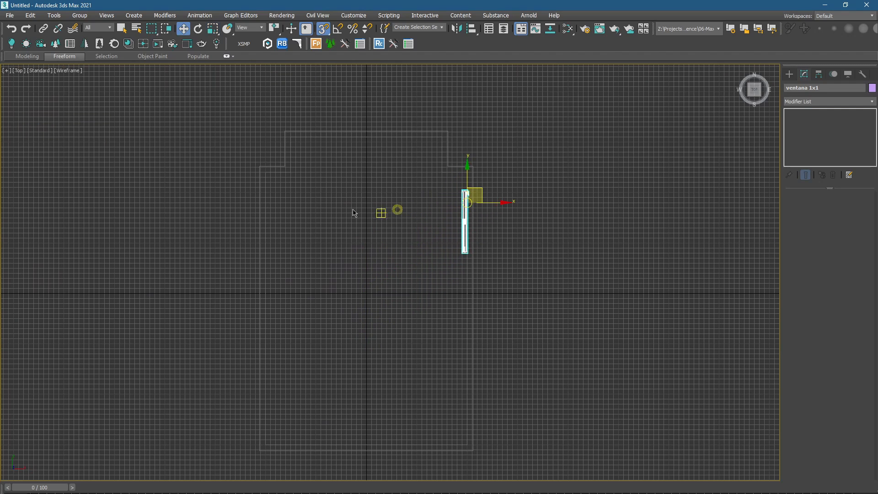
right_click(324, 29)
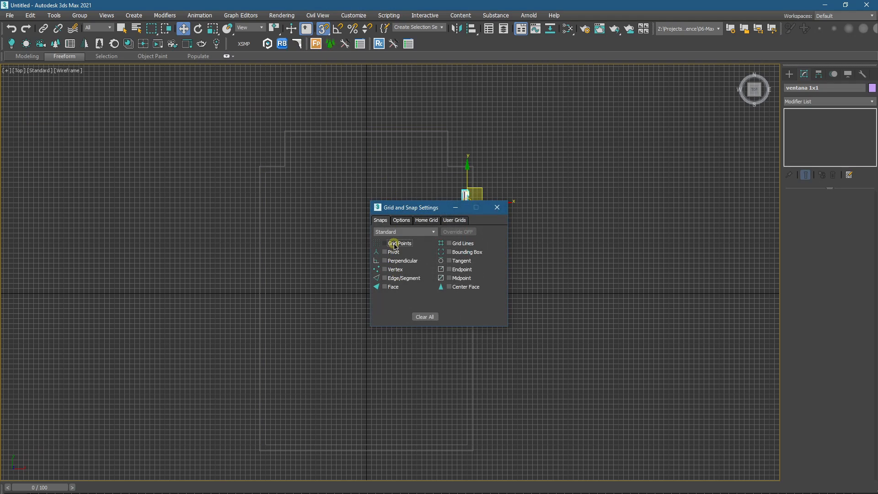
click(499, 208)
Step: In the shaded Perspective view with edged faces, raise the window to the upper part of the long wall
alt+middle_drag(486, 287, 426, 342)
key(F3)
scroll(417, 301, up, 2)
key(p)
key(F4)
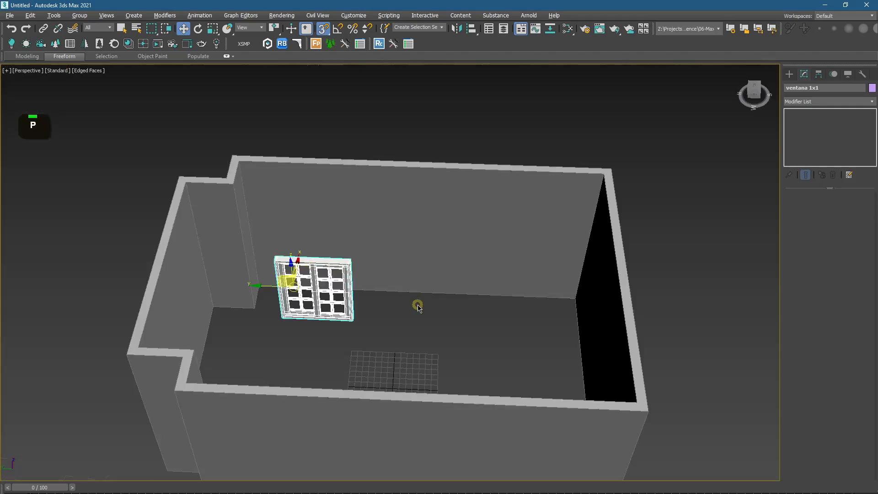
scroll(418, 301, up, 3)
alt+middle_drag(362, 292, 365, 289)
alt+scroll(366, 288, up, 1)
scroll(366, 287, up, 1)
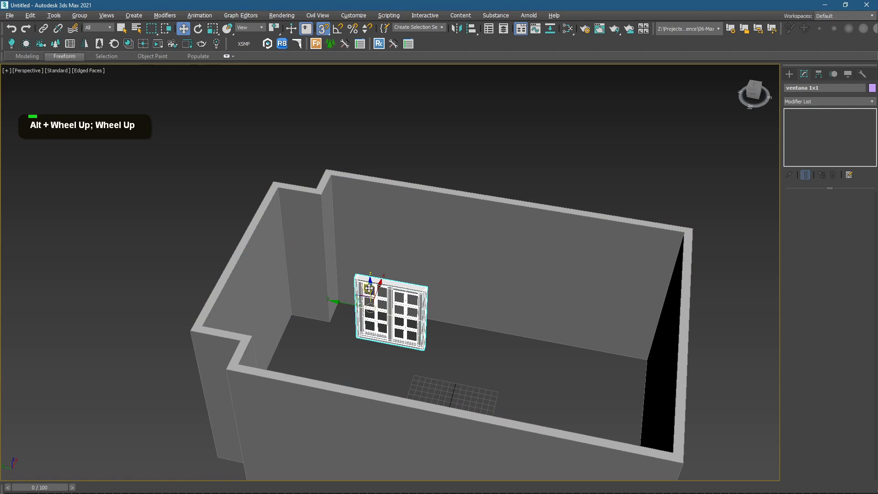
drag(369, 288, 369, 236)
scroll(369, 237, up, 3)
alt+middle_drag(361, 247, 363, 225)
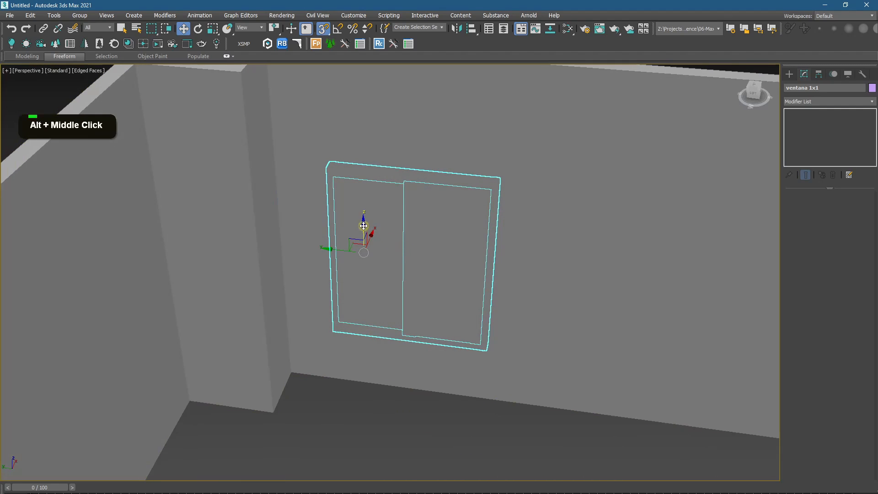
mouse_move(363, 226)
mouse_down()
mouse_move(366, 195)
mouse_move(364, 213)
mouse_up()
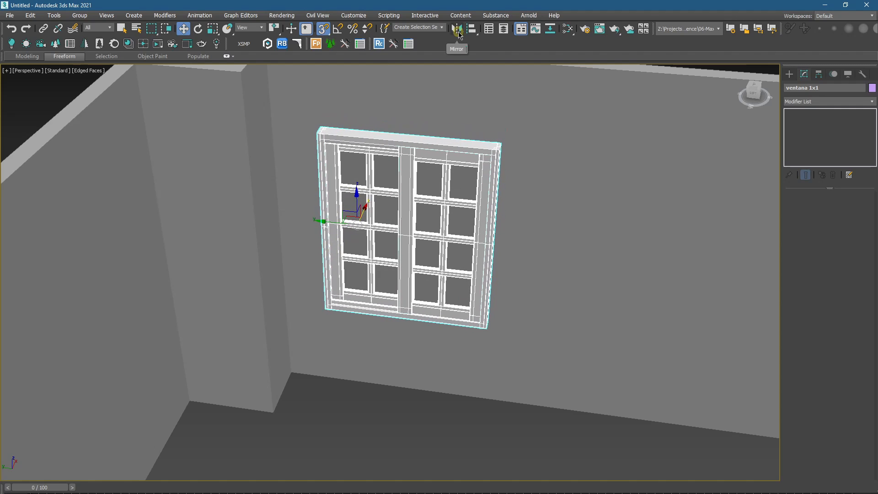
Step: Mirror the window across the X axis with No Clone so that its handle side faces the room
click(459, 32)
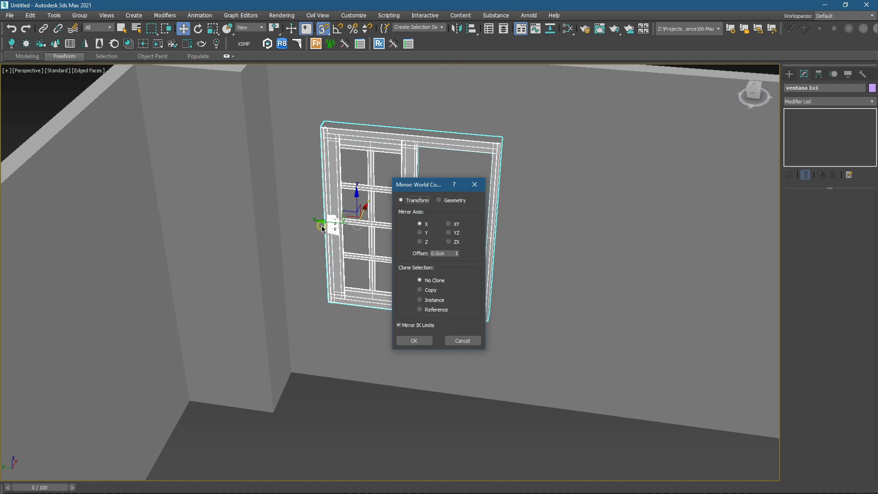
click(414, 341)
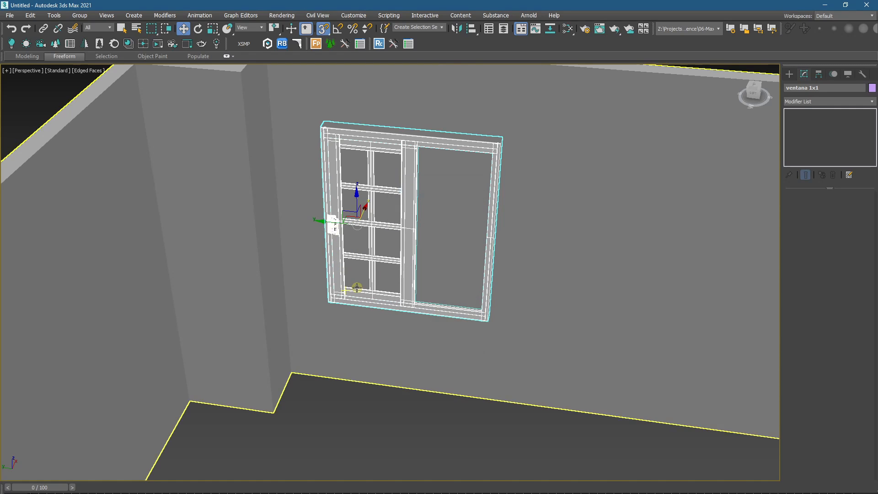
middle_drag(405, 413, 331, 414)
alt+middle_drag(372, 343, 369, 308)
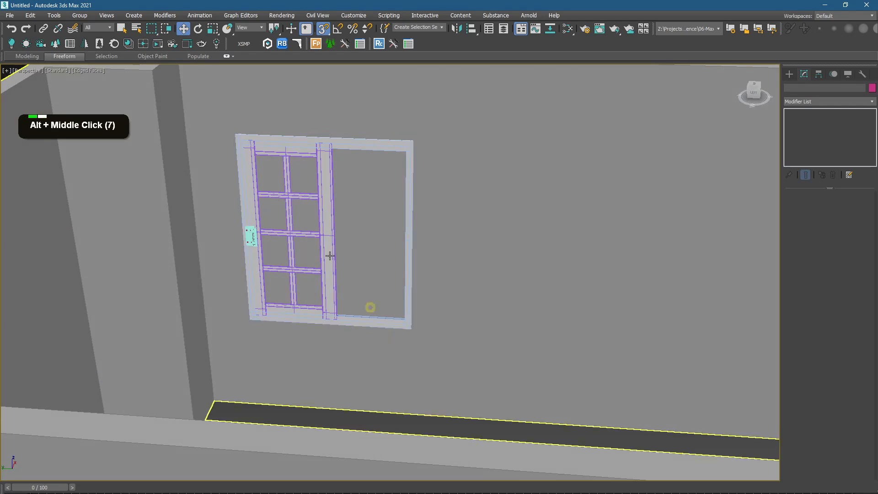
Step: Try squashing the window's height with the Scale tool, and undo it
click(321, 164)
key(r)
key(r)
drag(284, 220, 285, 234)
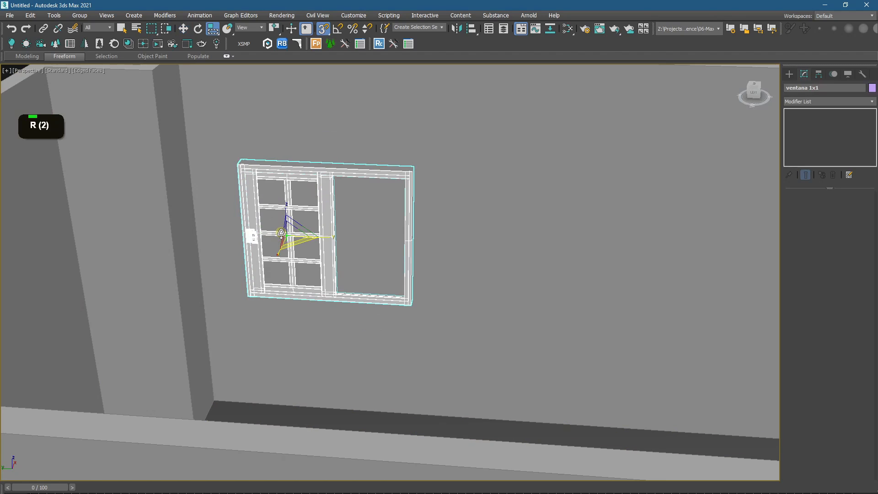
key(ctrl+z)
Step: Scale the window up slightly and uniformly
key(r)
key(r)
key(r)
key(r)
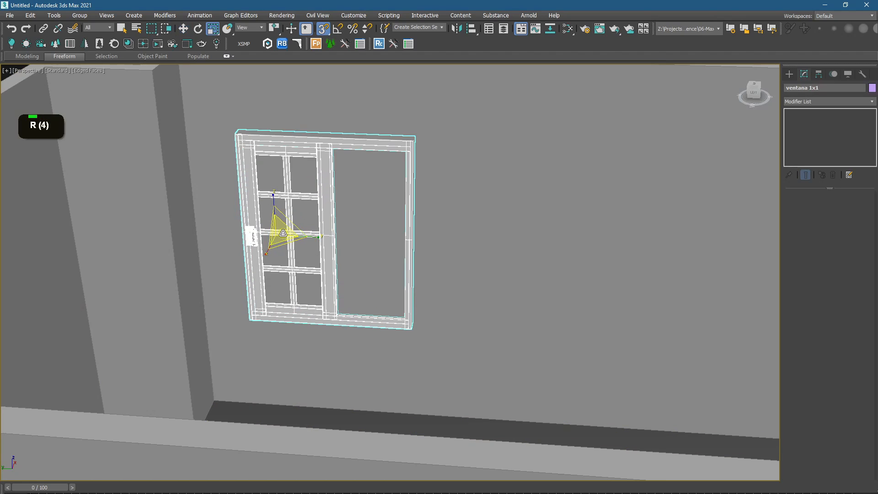
drag(284, 233, 285, 230)
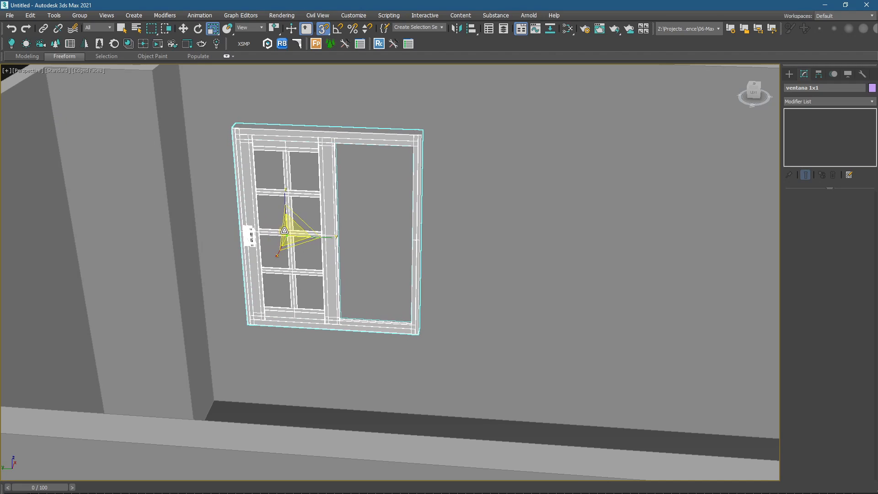
mouse_move(427, 284)
alt+middle_down()
mouse_move(444, 279)
mouse_move(419, 276)
mouse_move(412, 288)
alt+middle_up()
Step: In the wireframe Top view, move the window along the long wall toward the stepped corner
click(448, 251)
scroll(448, 251, down, 2)
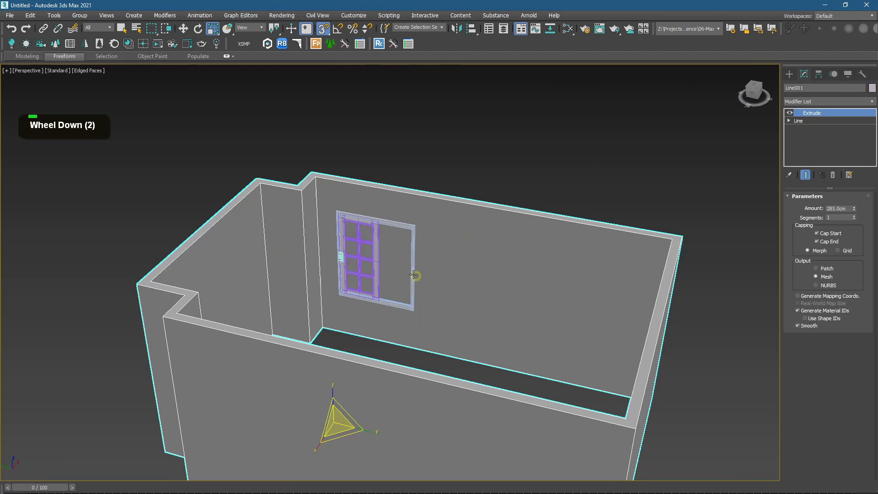
click(364, 252)
key(t)
key(z)
key(F3)
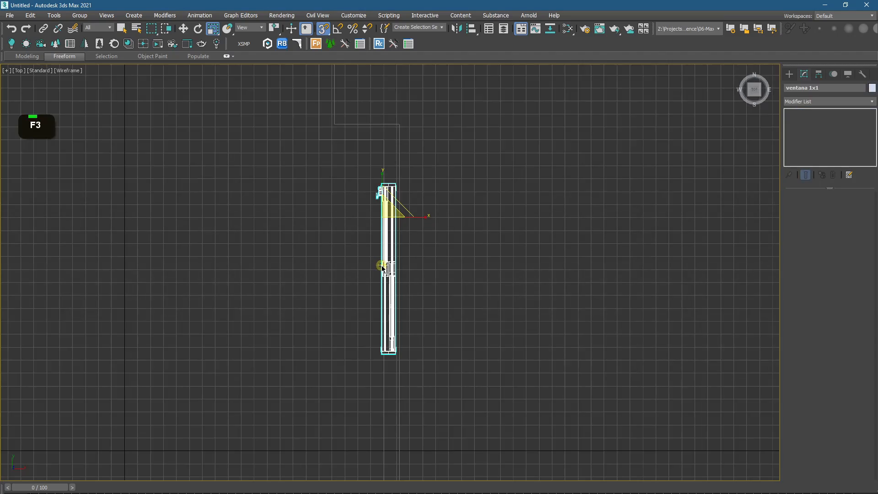
scroll(383, 270, down, 6)
key(w)
scroll(382, 250, up, 2)
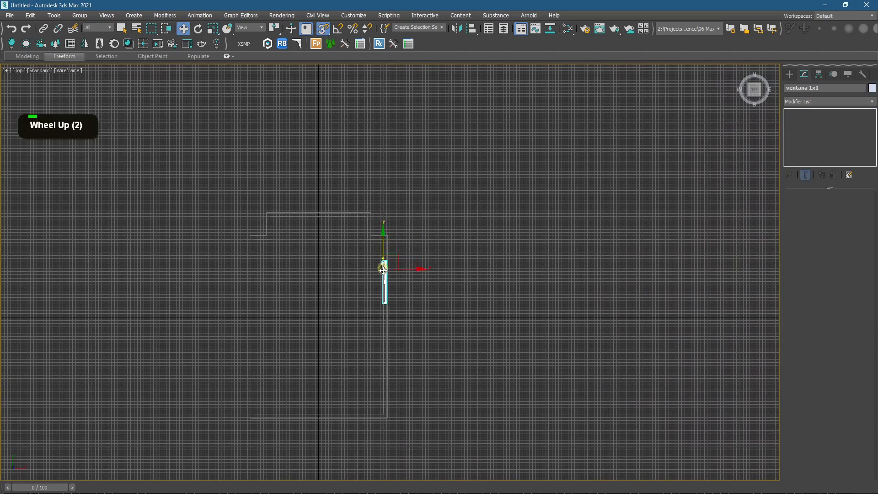
scroll(384, 279, up, 2)
drag(384, 262, 383, 243)
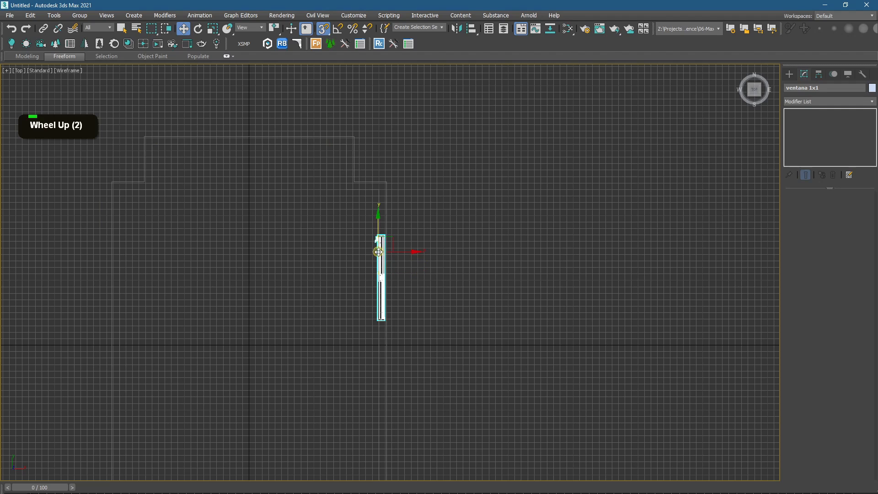
Step: Turn snapping off and clone the window along the long wall as two evenly spaced instances, with the walls shown shaded
key(s)
scroll(383, 280, down, 6)
shift+drag(385, 201, 380, 276)
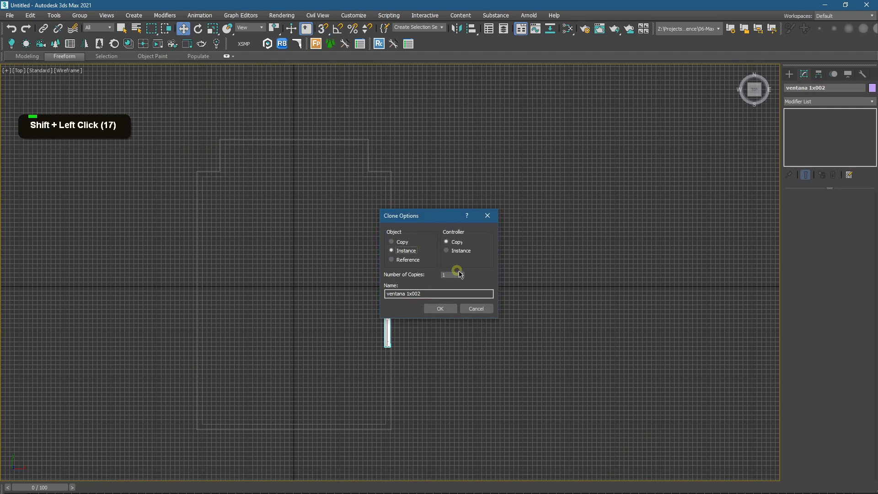
click(440, 309)
alt+middle_drag(429, 338, 513, 297)
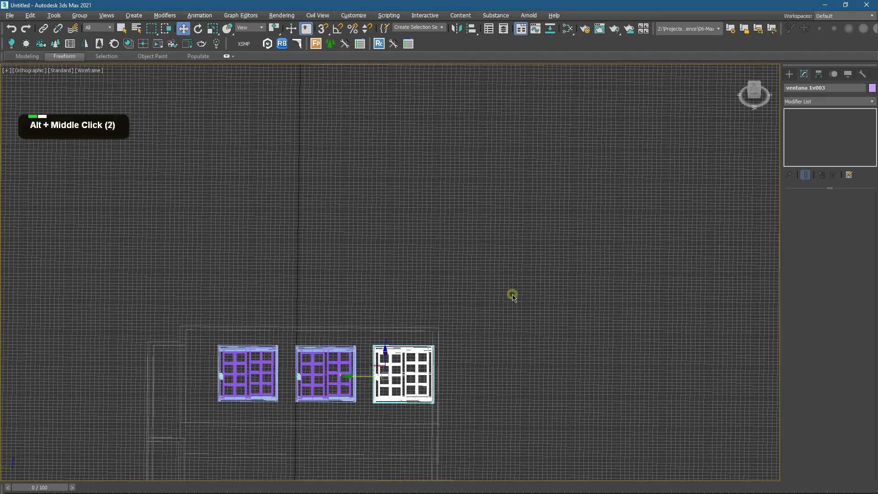
key(F3)
scroll(259, 395, up, 2)
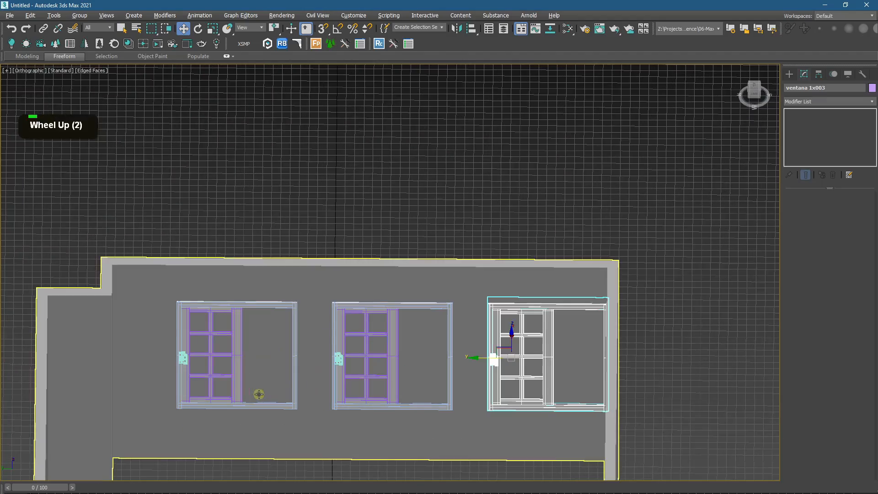
Step: Select all three windows and move them together along the long wall toward the stepped corner, roughly centring the row
click(343, 341)
alt+middle_drag(408, 359, 476, 351)
click(179, 325)
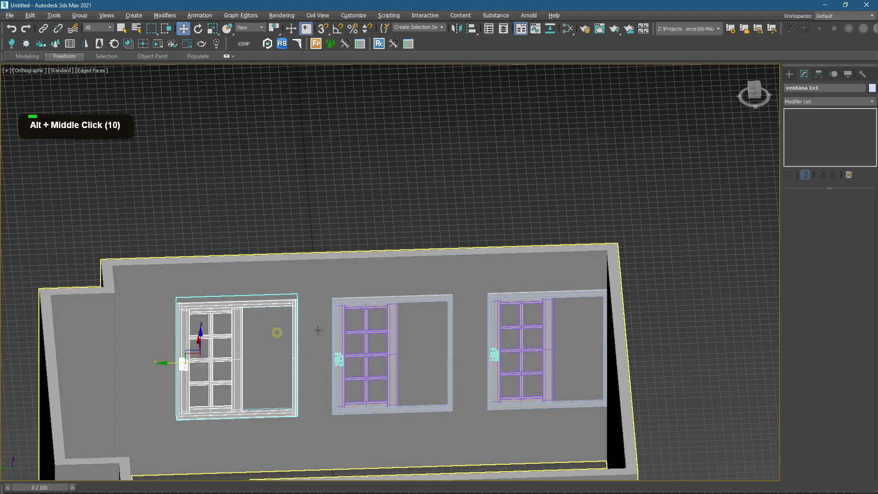
ctrl+click(332, 328)
ctrl+click(494, 348)
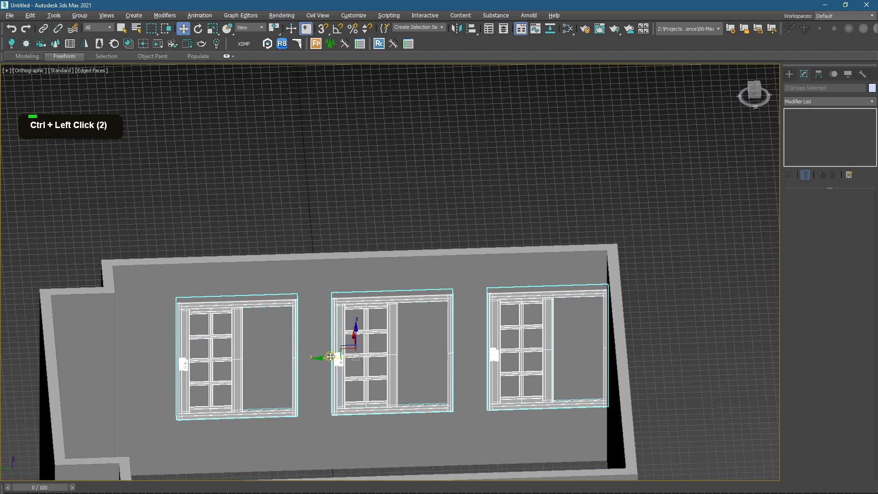
drag(348, 342, 322, 341)
key(p)
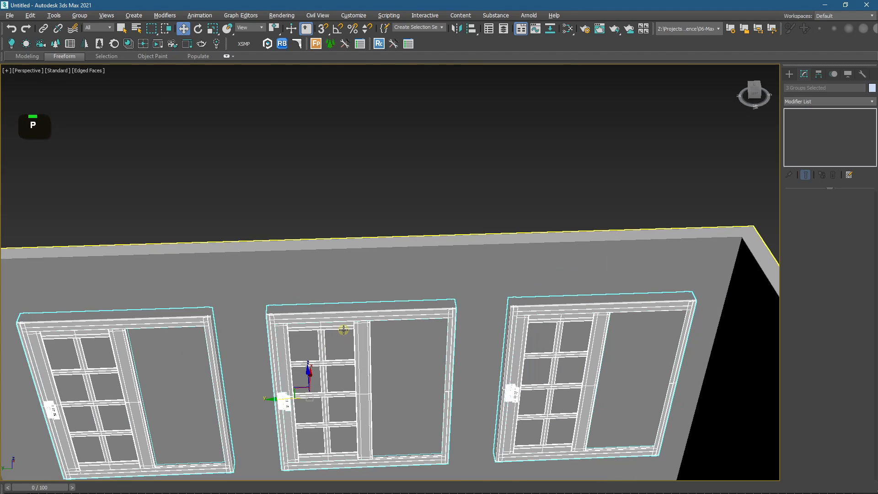
middle_drag(343, 330, 312, 302)
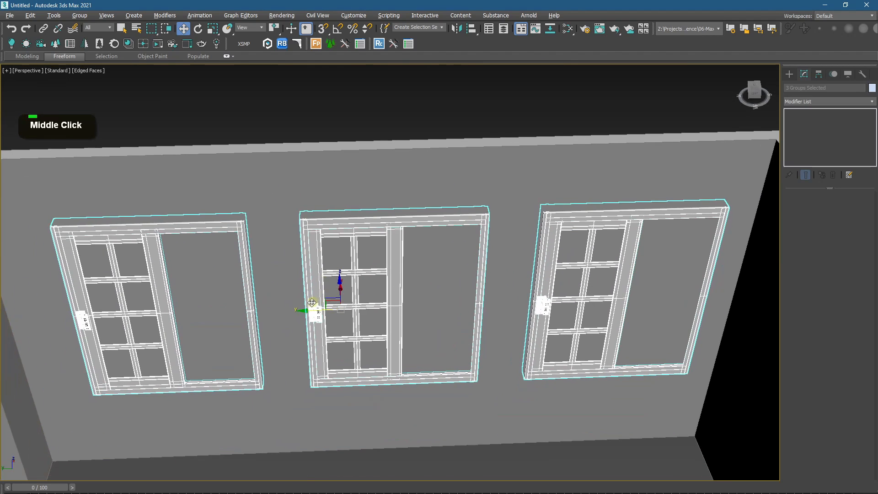
drag(304, 311, 295, 309)
Step: Select the walls and frame them in the Left view with wireframe display
click(371, 124)
key(z)
key(l)
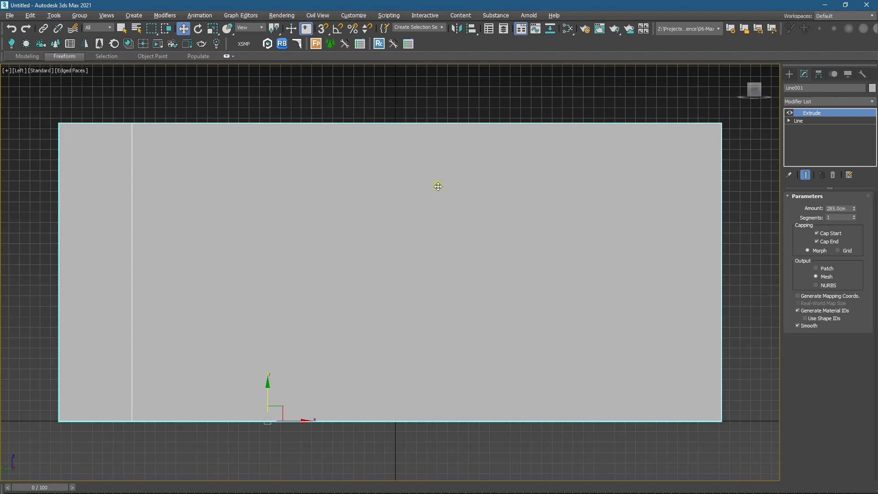
key(F3)
middle_drag(454, 172, 446, 177)
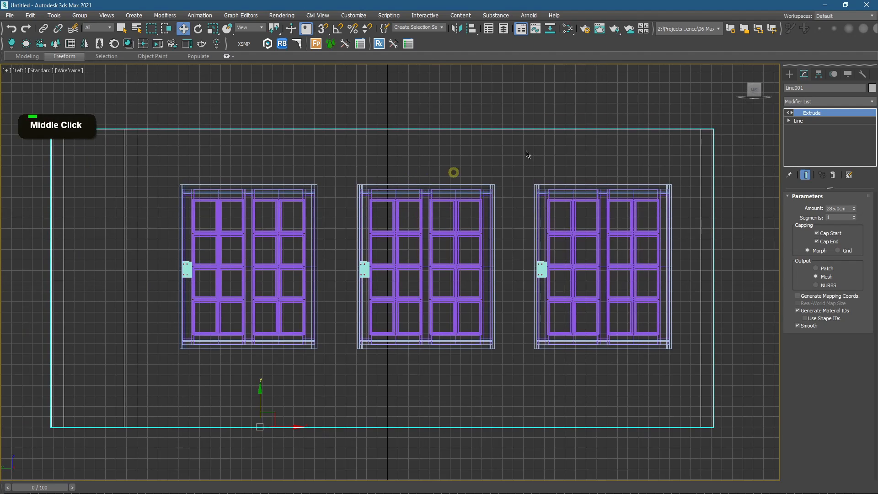
click(809, 99)
key(d)
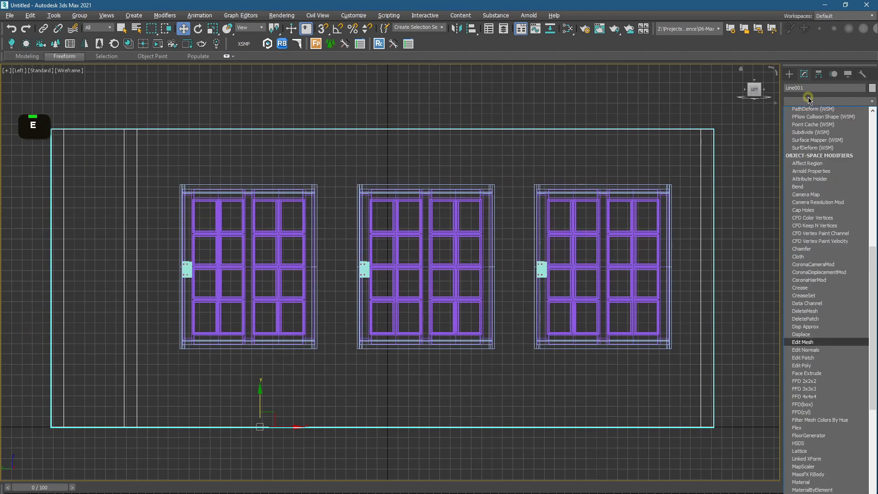
key(e)
click(810, 134)
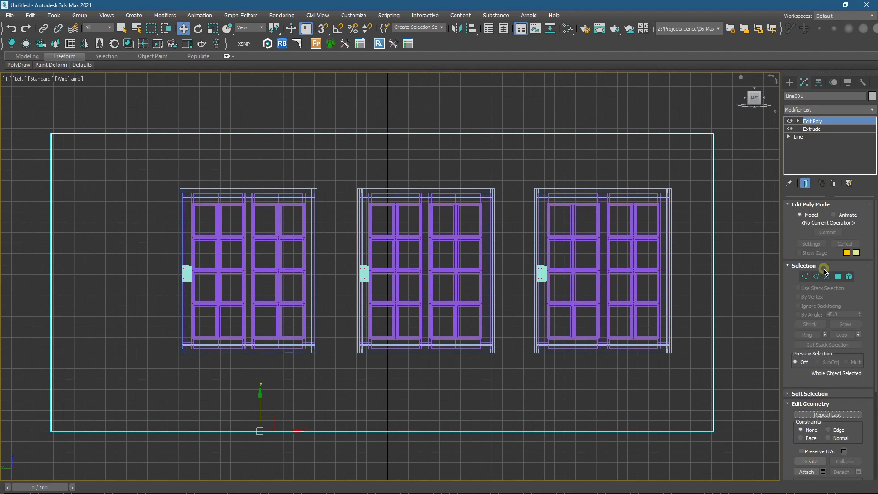
click(835, 186)
Step: Add a Slice modifier above the walls' Extrude and activate its Slice Plane
click(819, 110)
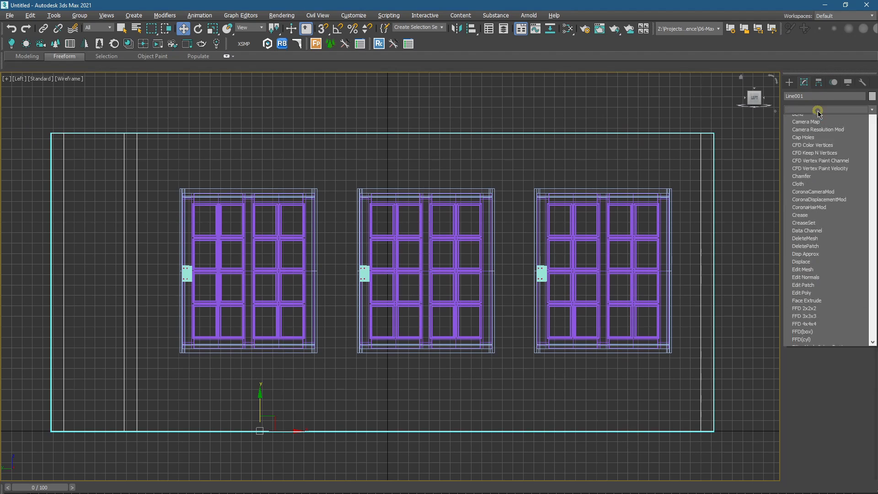
key(s)
key(l)
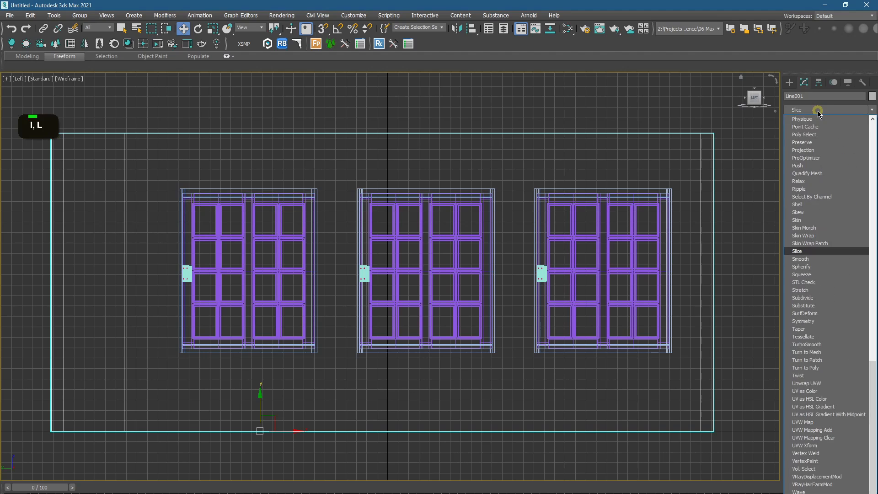
click(800, 251)
click(798, 121)
click(819, 129)
scroll(430, 302, down, 2)
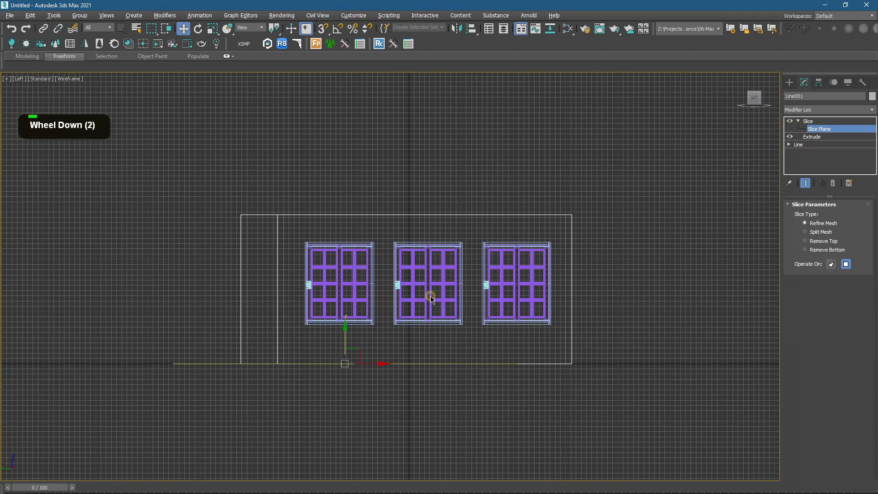
scroll(362, 343, up, 1)
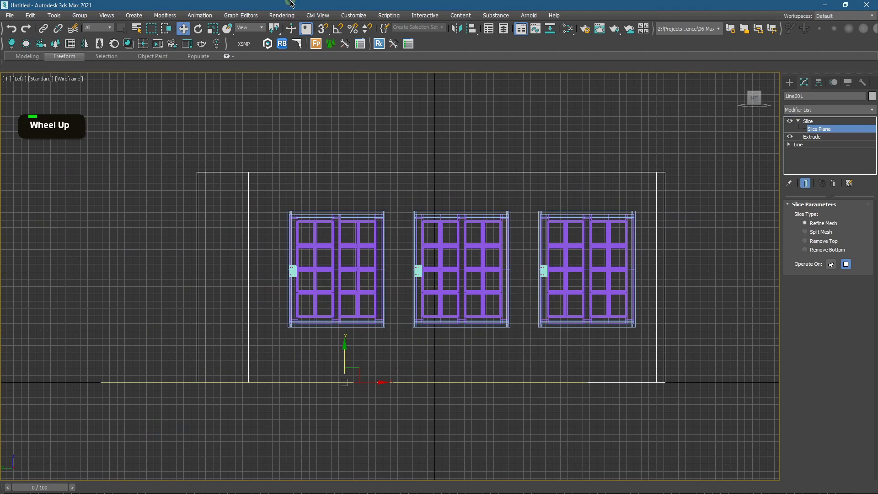
Step: Rotate the slice plane 90 degrees to vertical with angle snap turned on
key(e)
drag(324, 355, 337, 351)
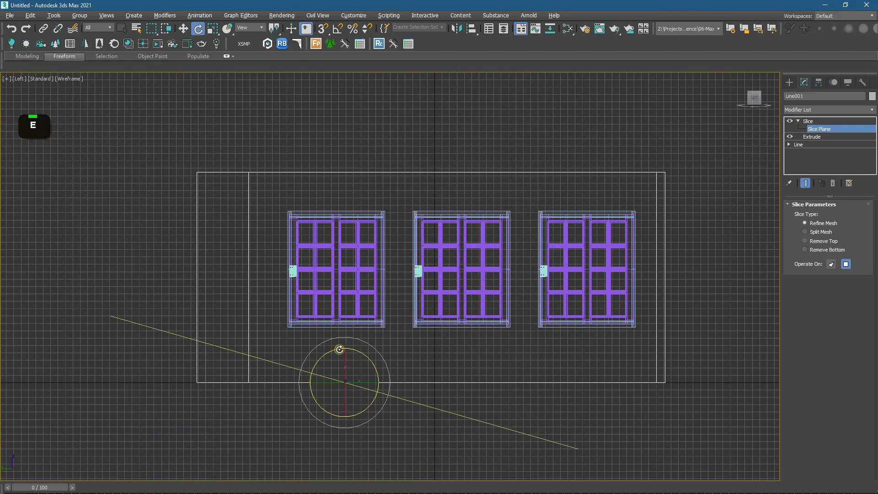
key(ctrl+z)
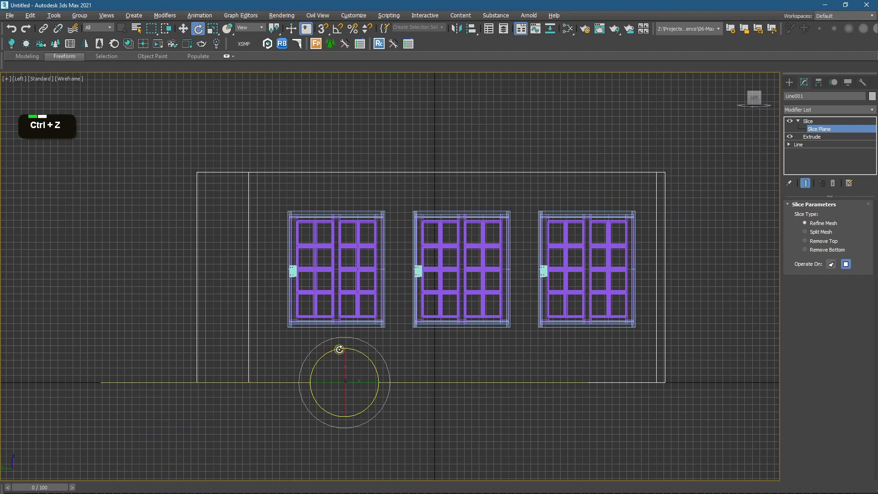
click(339, 31)
drag(318, 360, 378, 349)
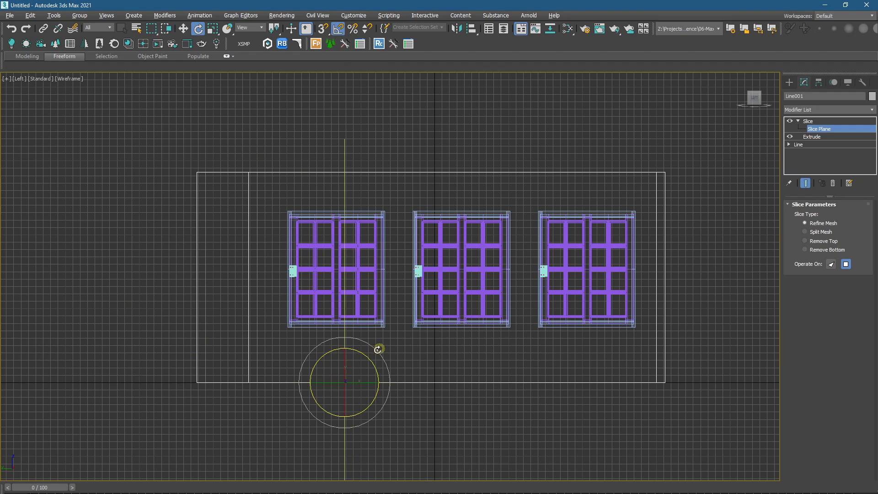
Step: With vertex snapping and axis constraints enabled, move the slice plane horizontally onto the first window's left outer edge
key(w)
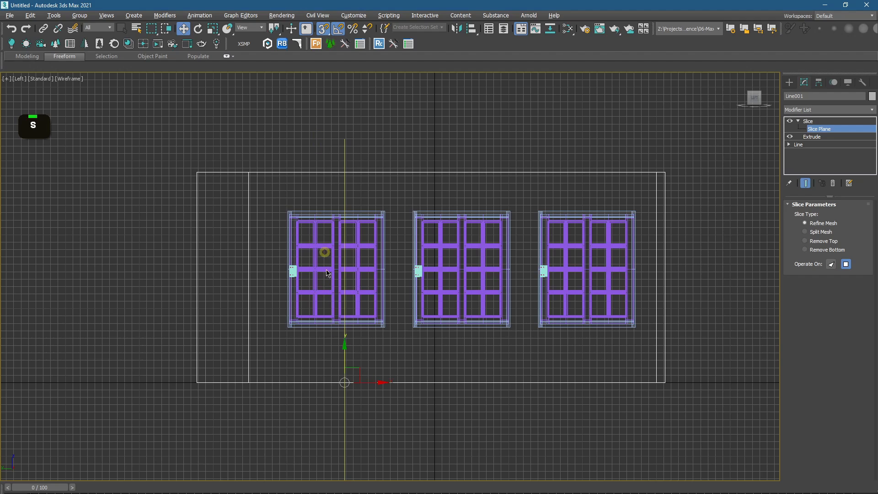
drag(365, 383, 284, 328)
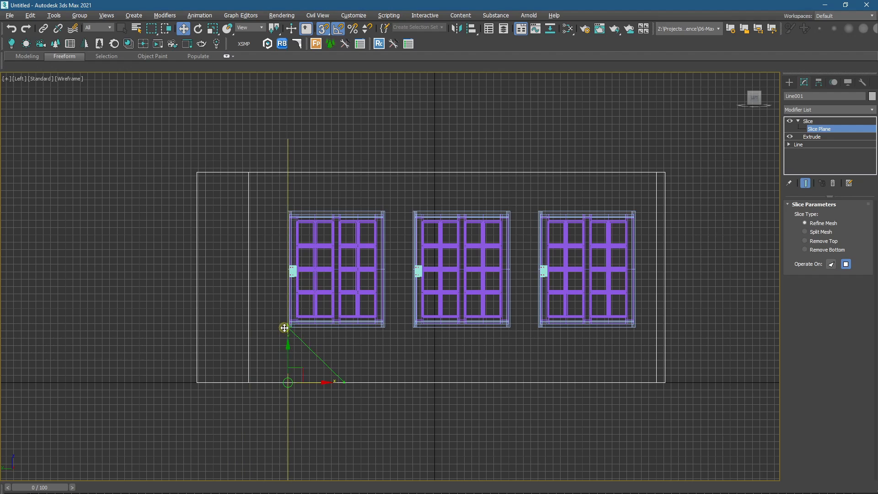
right_click(324, 31)
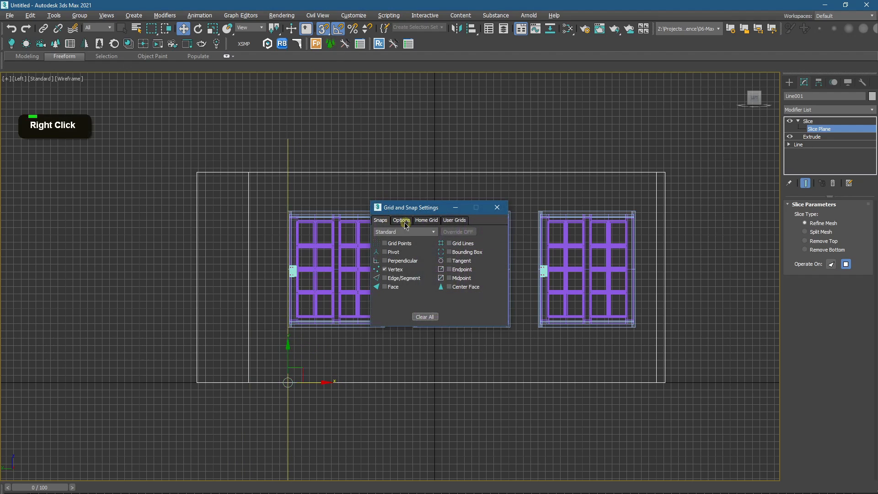
click(402, 221)
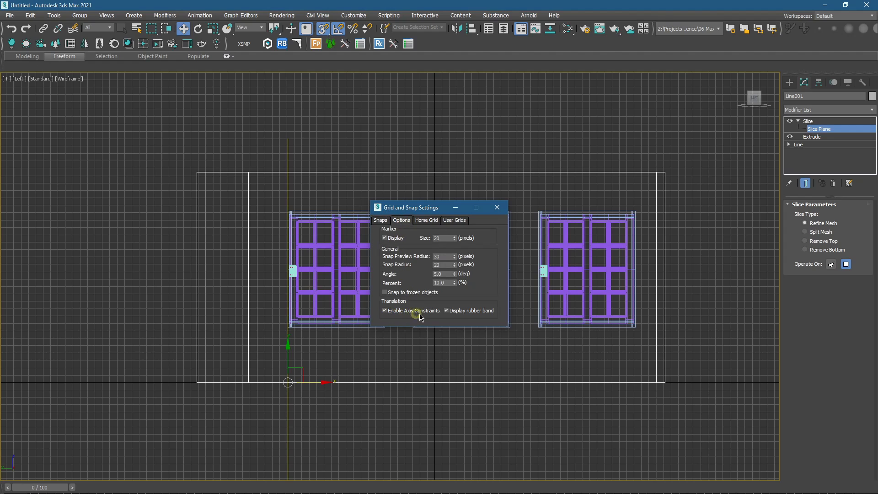
click(496, 209)
drag(309, 383, 270, 314)
scroll(275, 329, up, 2)
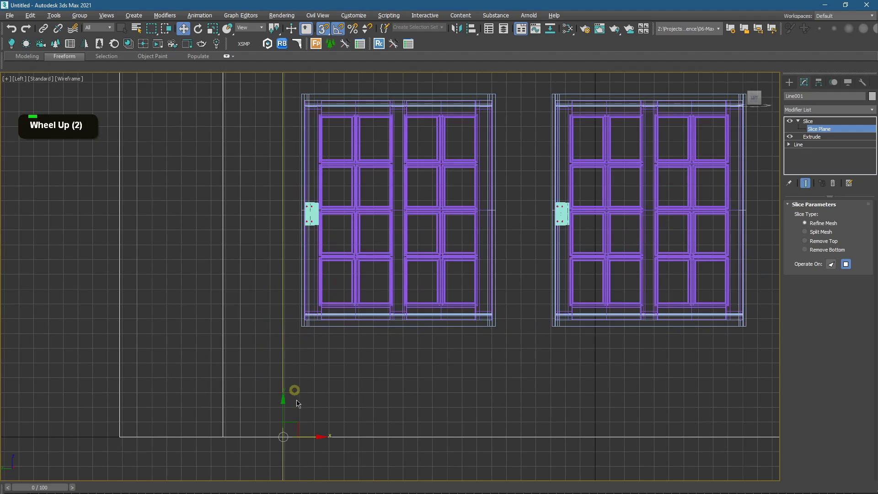
drag(303, 439, 294, 329)
scroll(344, 325, down, 2)
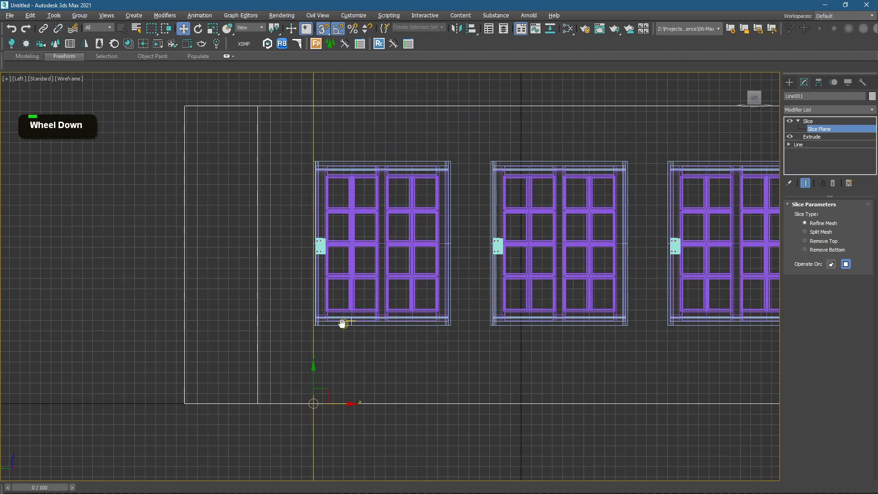
Step: Duplicate the Slice modifier in the walls' stack and snap the copy's plane to the first window's right edge
click(820, 122)
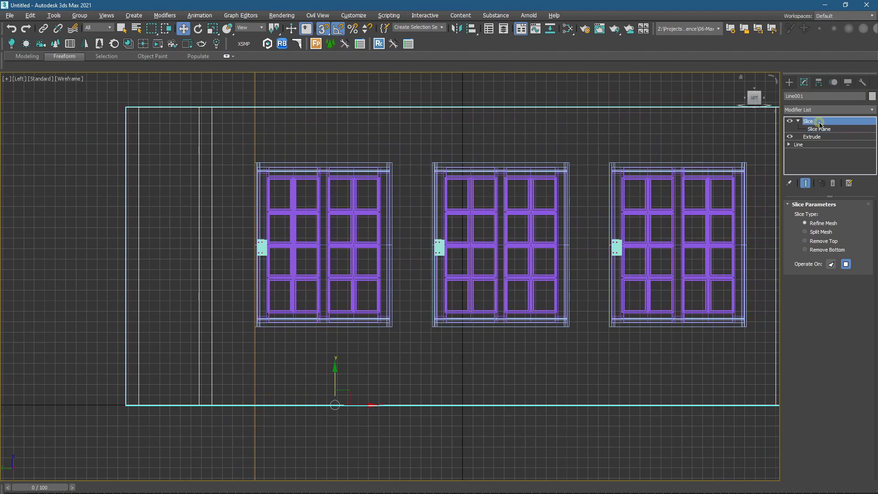
shift+click(817, 124)
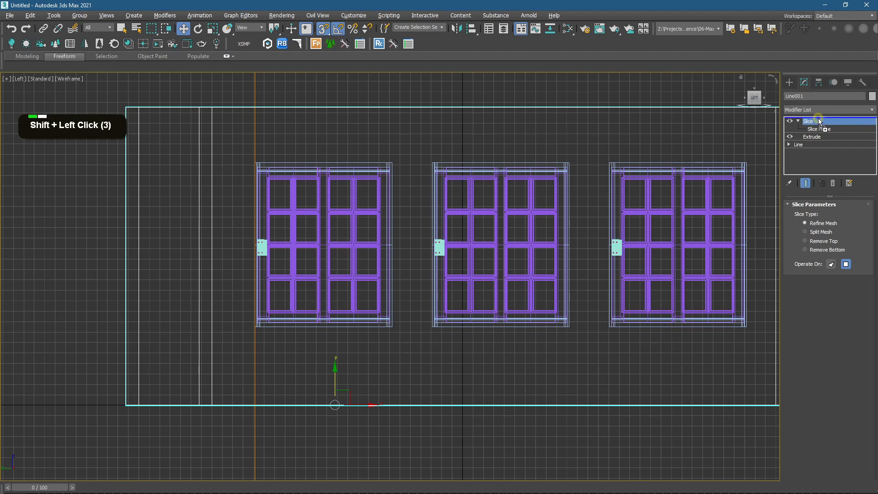
shift+drag(819, 120, 818, 121)
click(817, 129)
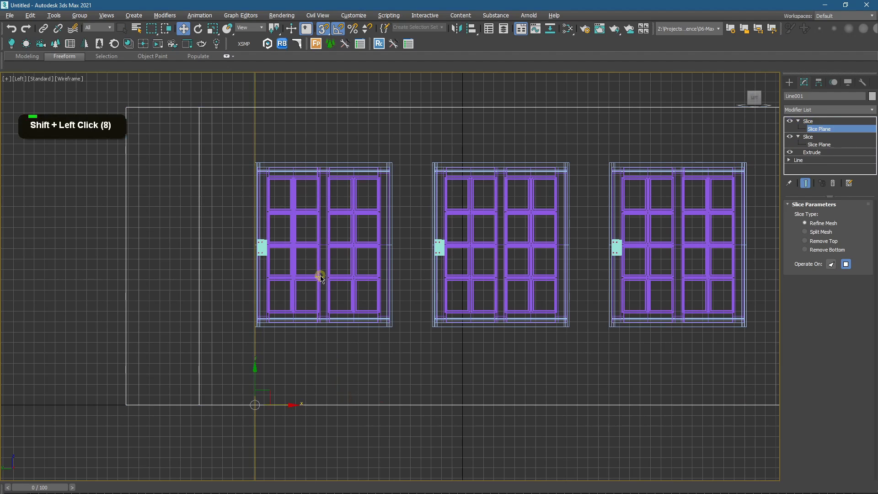
drag(284, 403, 425, 322)
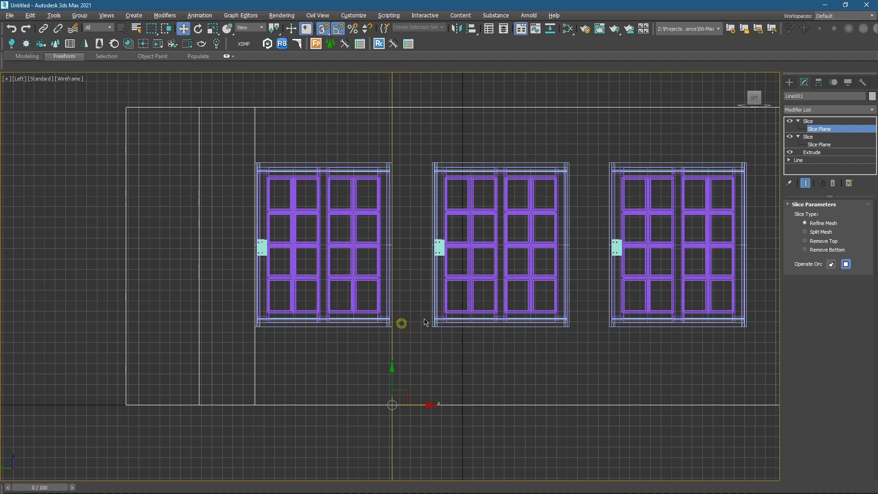
Step: Duplicate the top Slice modifier again and snap the new slice plane to the middle window's left edge
middle_drag(540, 273, 471, 276)
shift+click(817, 120)
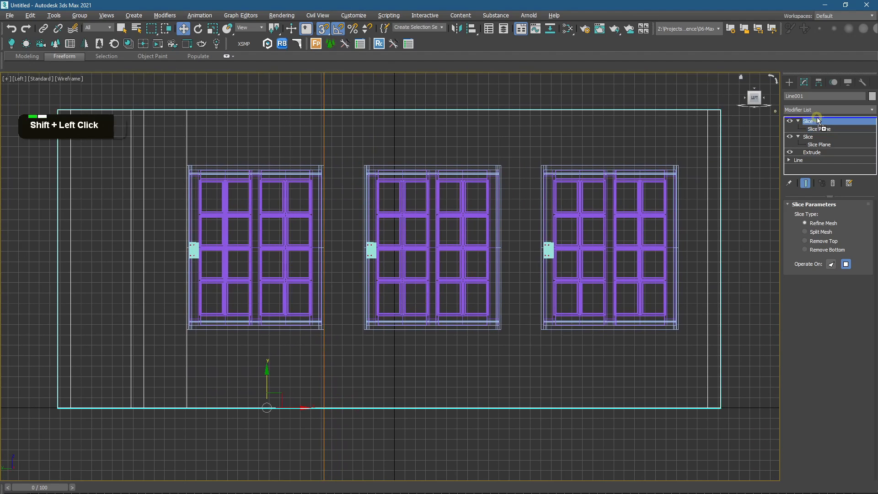
shift+click(808, 123)
click(808, 129)
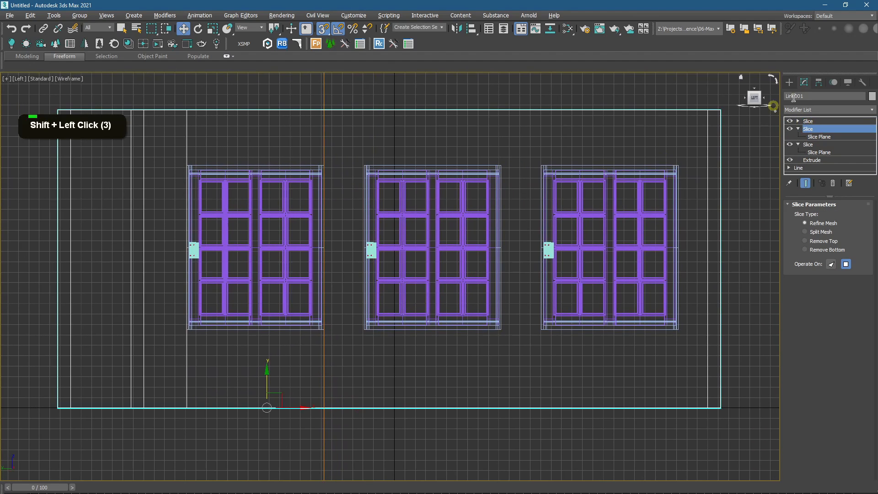
click(810, 123)
click(798, 121)
click(812, 128)
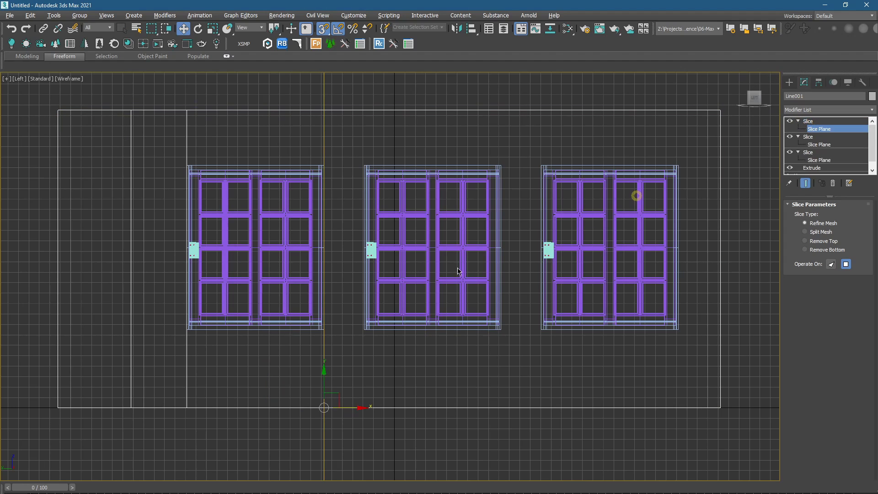
drag(354, 392, 362, 335)
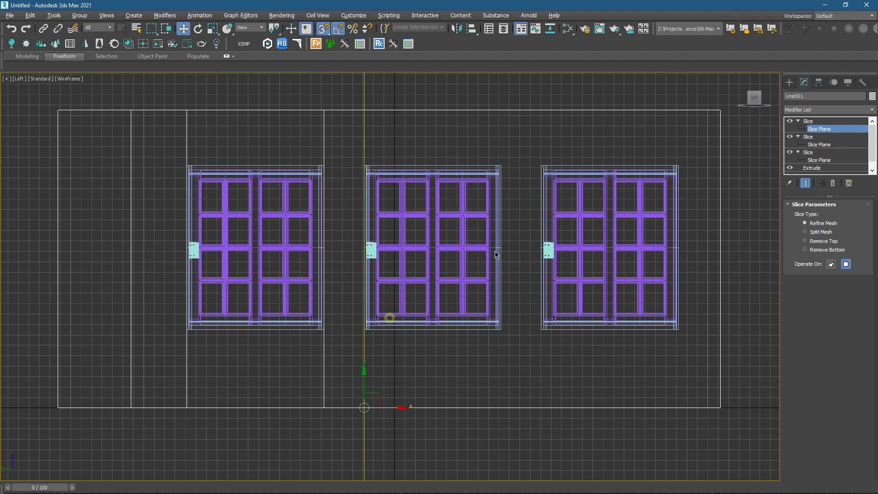
Step: Make another copy of the Slice modifier and snap its plane to the middle window's right edge
shift+click(810, 122)
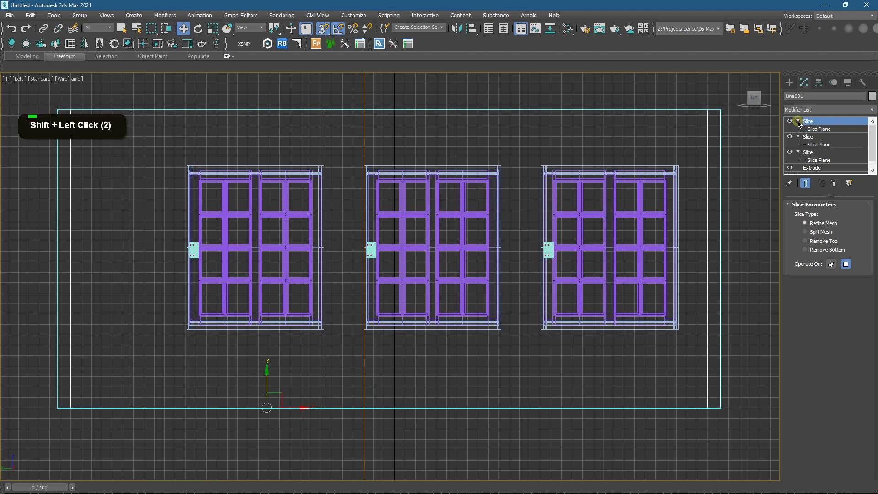
click(810, 122)
click(810, 122)
shift+drag(812, 122, 816, 118)
click(798, 122)
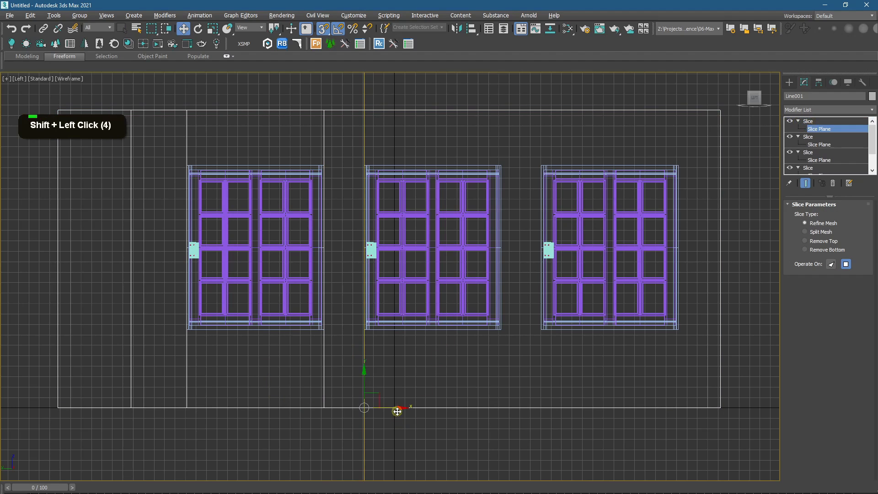
drag(397, 412, 504, 337)
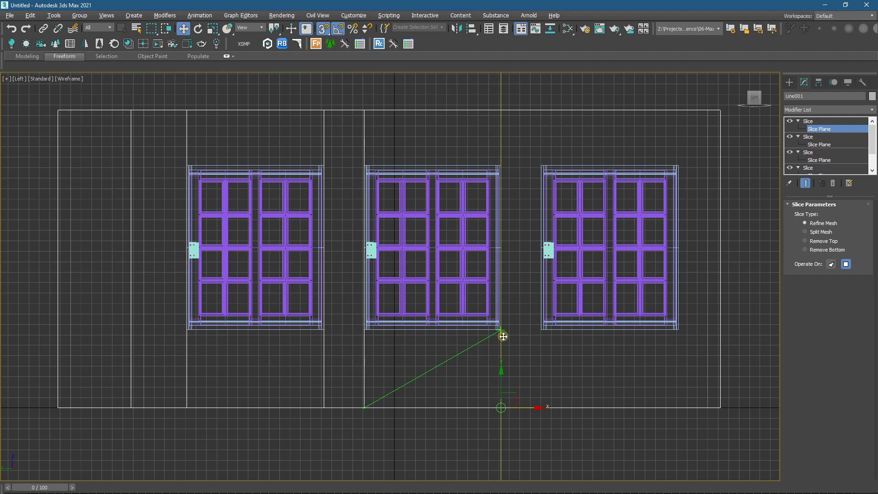
Step: Copy the Slice modifier once more and snap its plane to the third window's left edge
click(810, 121)
shift+drag(811, 122, 821, 120)
click(799, 121)
click(799, 122)
click(812, 130)
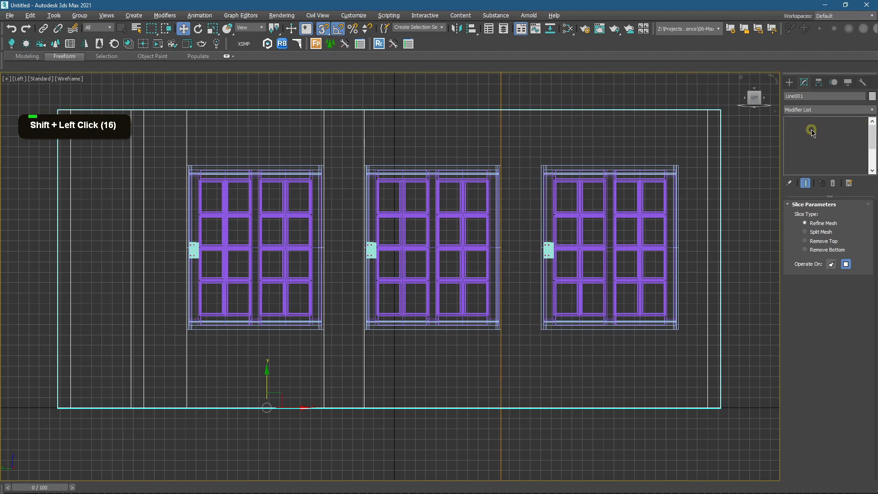
drag(525, 406, 539, 336)
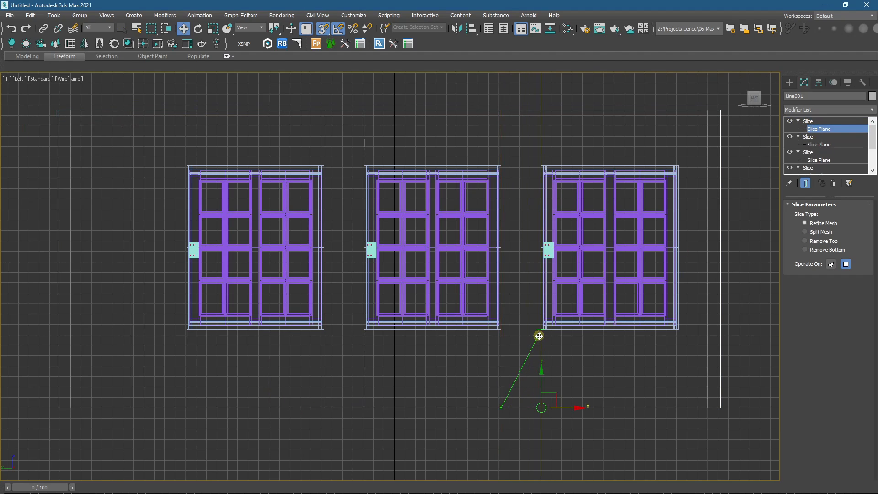
Step: Duplicate the top Slice modifier in the walls' stack and snap the copy's plane to the third window's right edge
click(810, 122)
shift+click(813, 125)
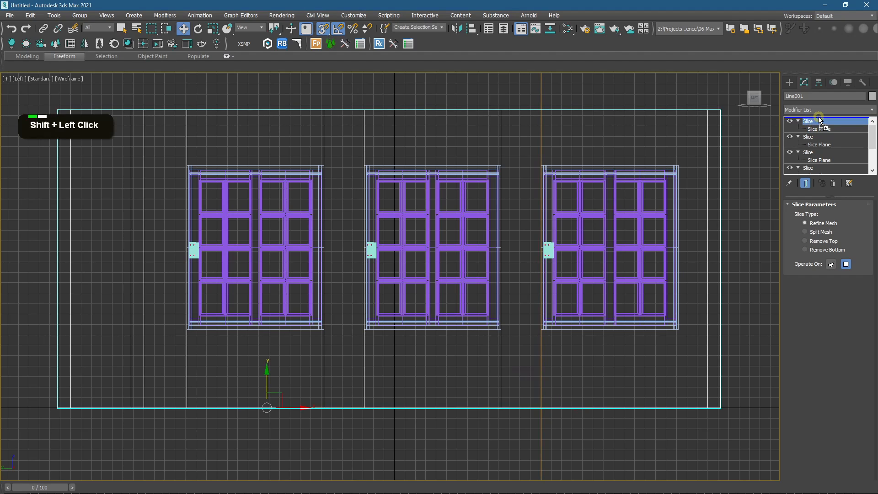
shift+click(813, 126)
shift+click(813, 127)
shift+click(813, 129)
click(810, 123)
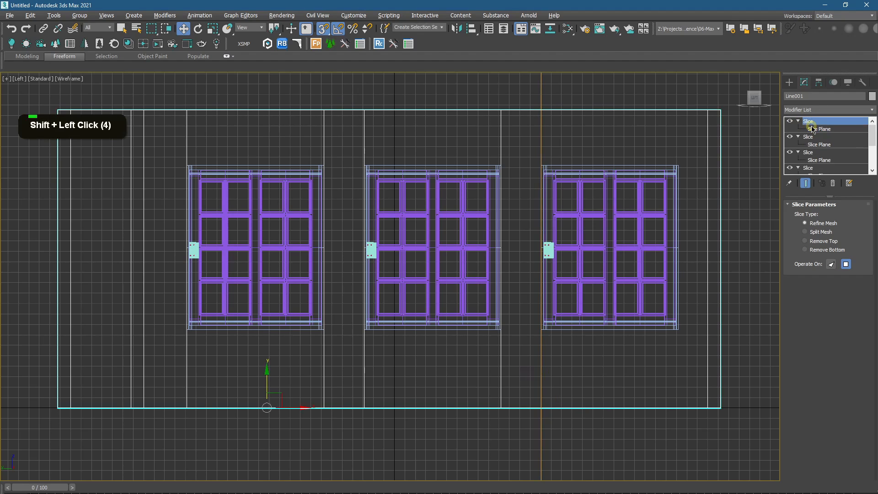
click(812, 129)
drag(565, 408, 681, 332)
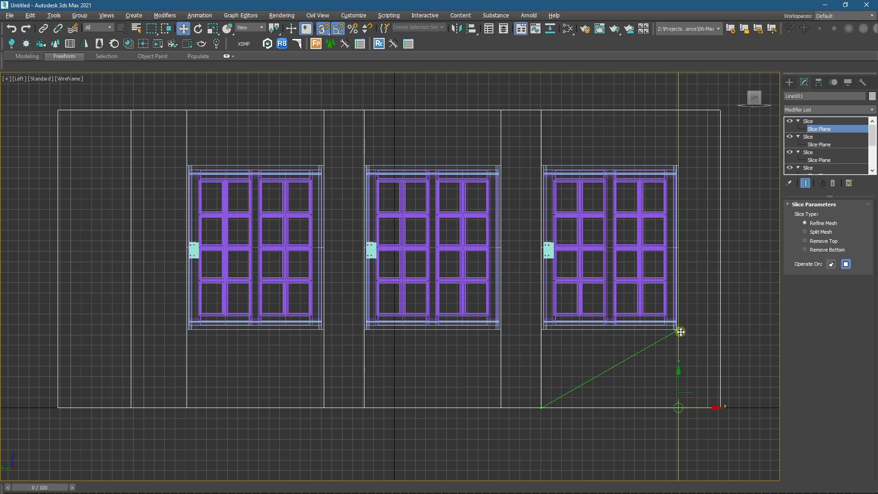
Step: Create a thin box with AutoGrid on the floor below the middle window and set its height to 80 cm
scroll(478, 334, down, 2)
mouse_move(445, 316)
alt+middle_down()
mouse_move(410, 349)
mouse_move(461, 269)
mouse_move(446, 340)
alt+middle_up()
key(F3)
alt+scroll(446, 340, up, 5)
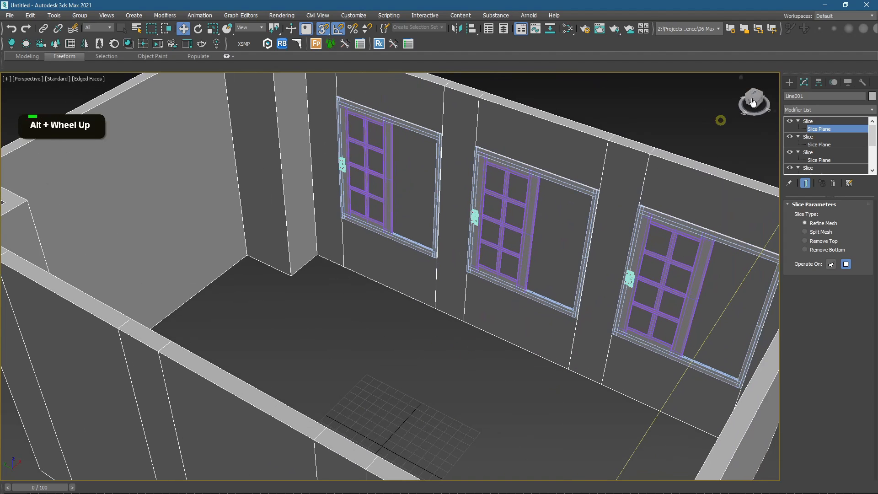
click(790, 82)
click(788, 95)
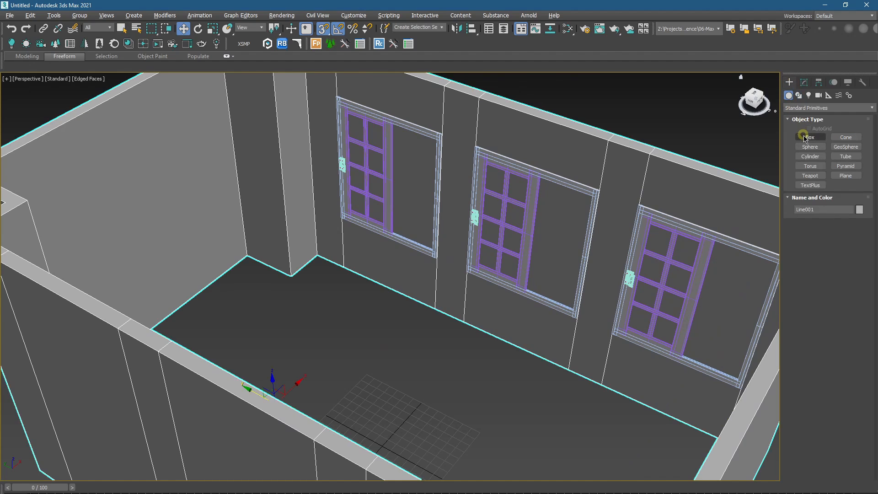
click(810, 137)
click(809, 129)
click(508, 348)
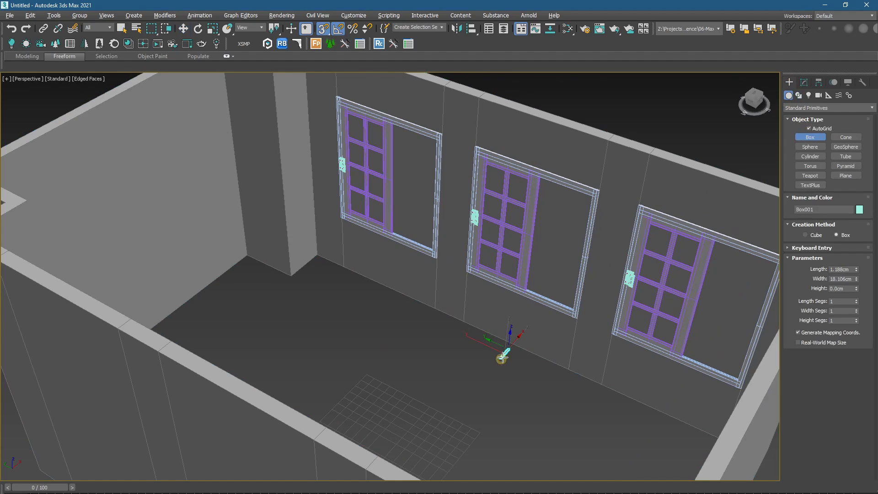
click(514, 296)
text(80)
key(Return)
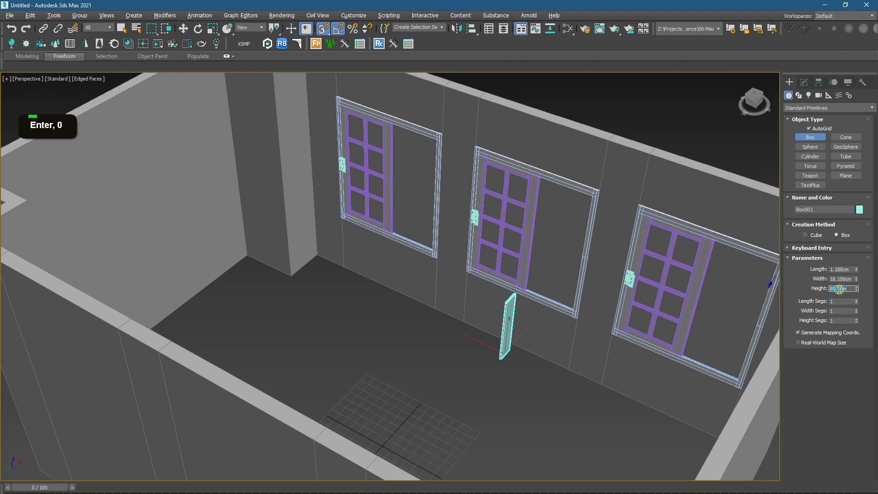
Step: Select all three window groups and move them vertically so their bottom edges snap to the top of the 80 cm box
alt+middle_drag(686, 249, 605, 213)
key(l)
key(z)
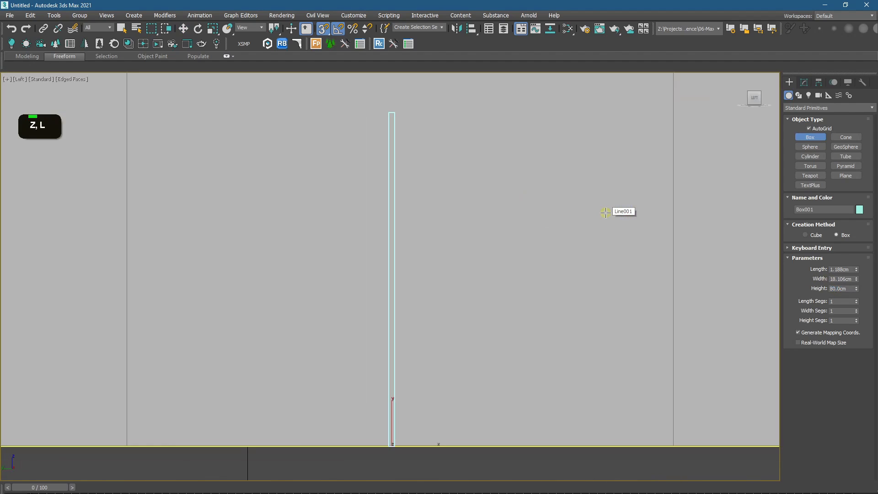
key(F3)
scroll(482, 343, down, 2)
scroll(463, 309, up, 1)
scroll(462, 309, down, 3)
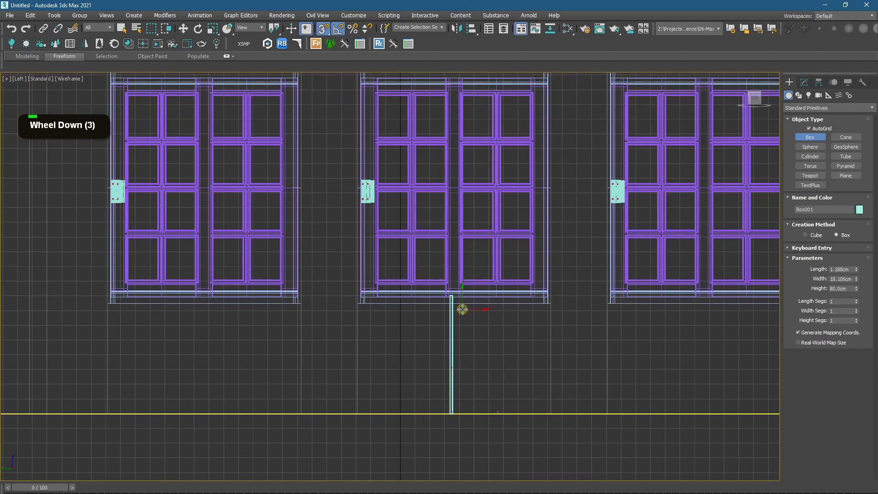
key(w)
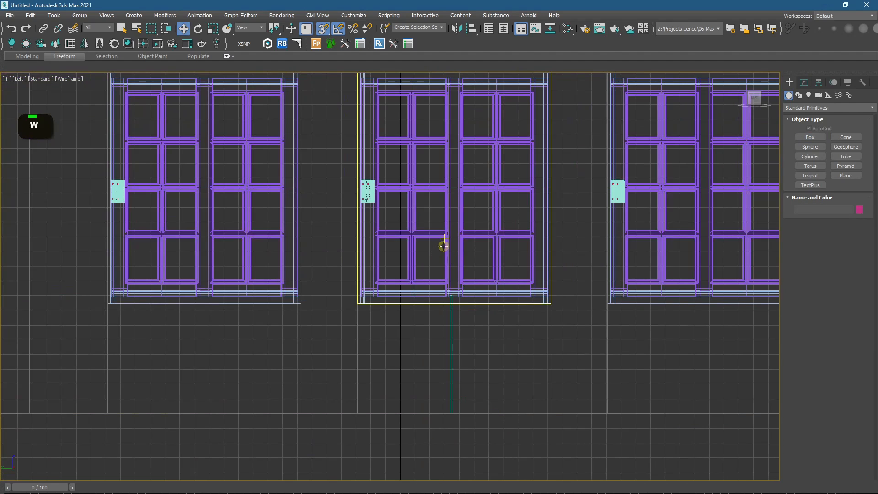
click(442, 248)
ctrl+click(250, 198)
ctrl+click(674, 238)
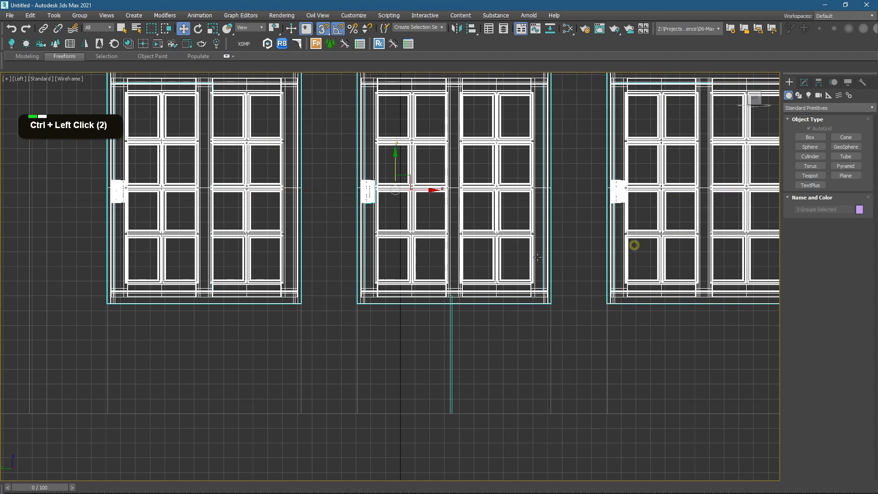
scroll(446, 315, up, 2)
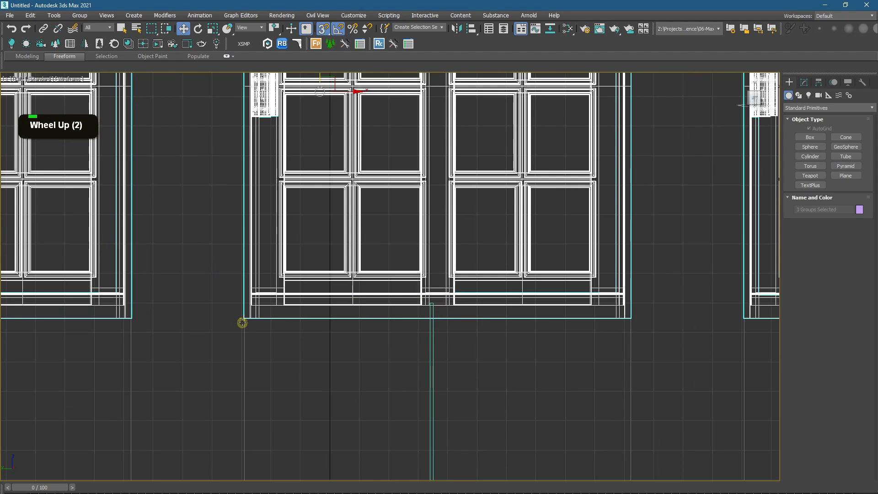
click(244, 318)
key(ctrl+z)
scroll(293, 316, down, 3)
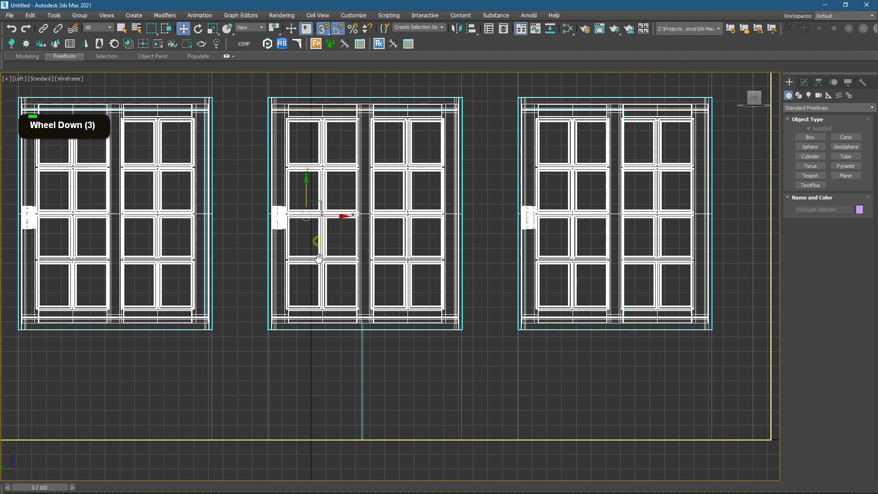
drag(306, 219, 307, 177)
scroll(379, 343, up, 3)
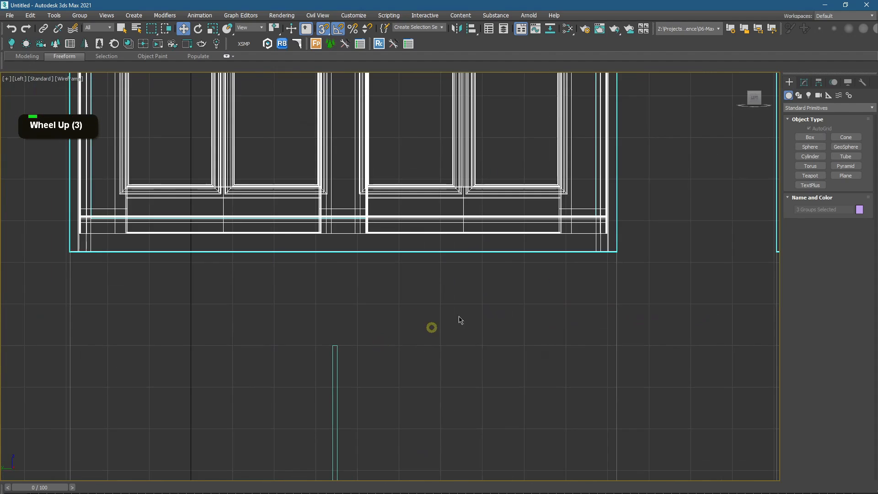
click(617, 251)
key(ctrl+z)
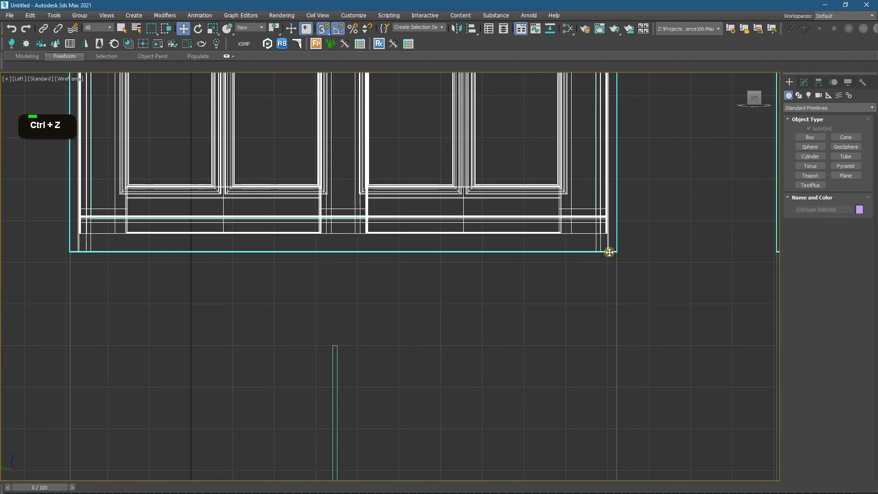
scroll(394, 335, down, 6)
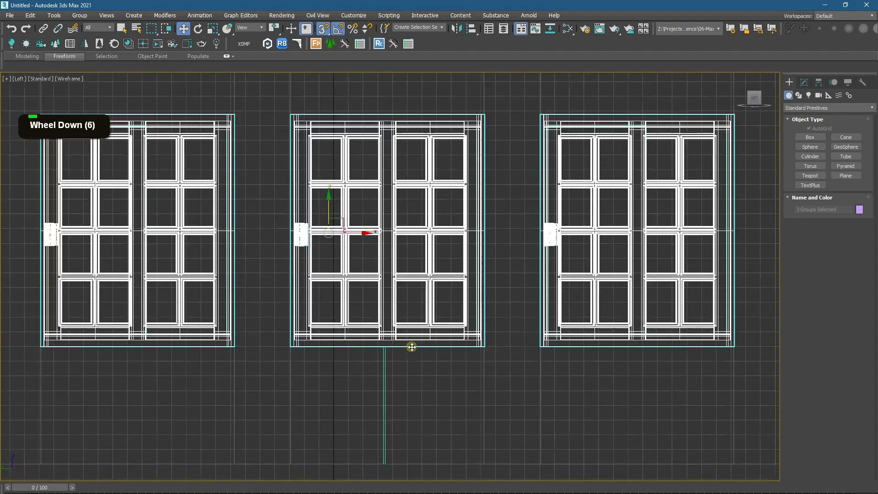
Step: Add a new Slice modifier to the walls and raise its horizontal plane to snap to the windows' top edges
key(F3)
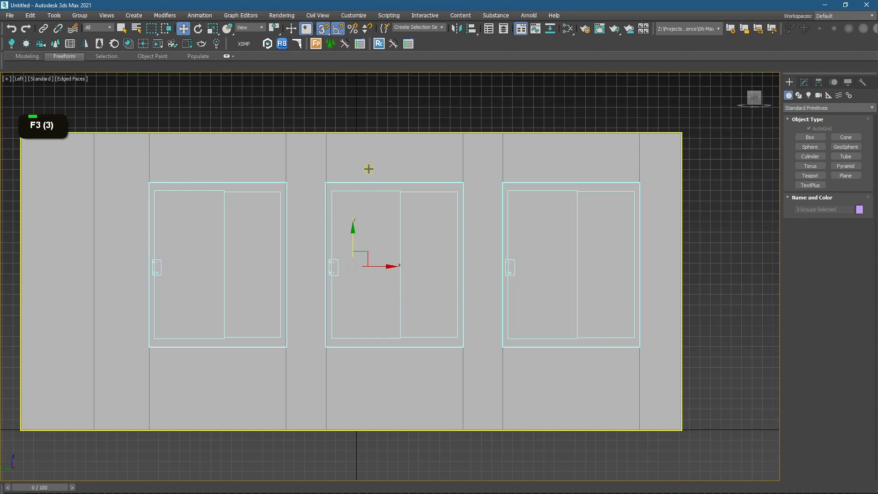
click(369, 168)
click(804, 82)
click(810, 110)
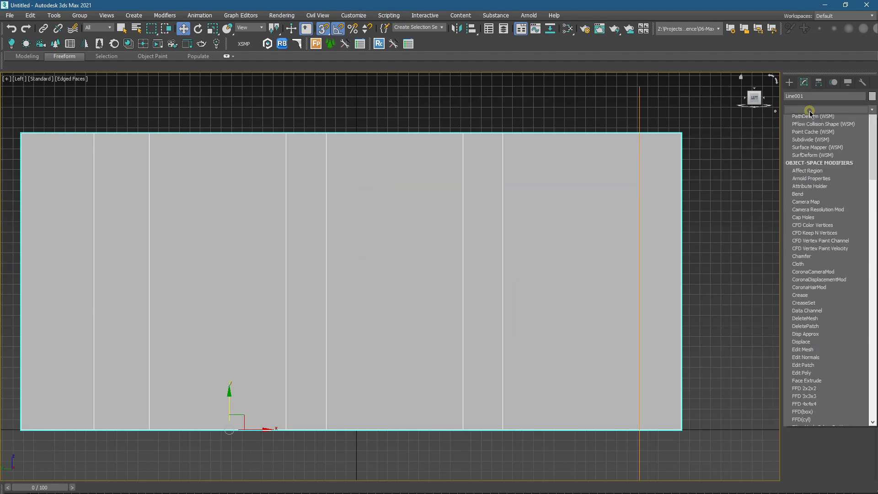
text(sl)
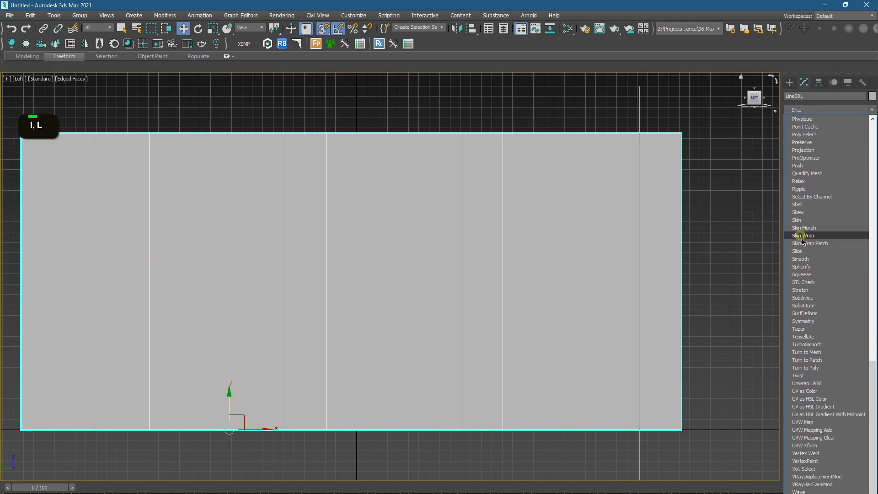
key(Return)
key(1)
key(e)
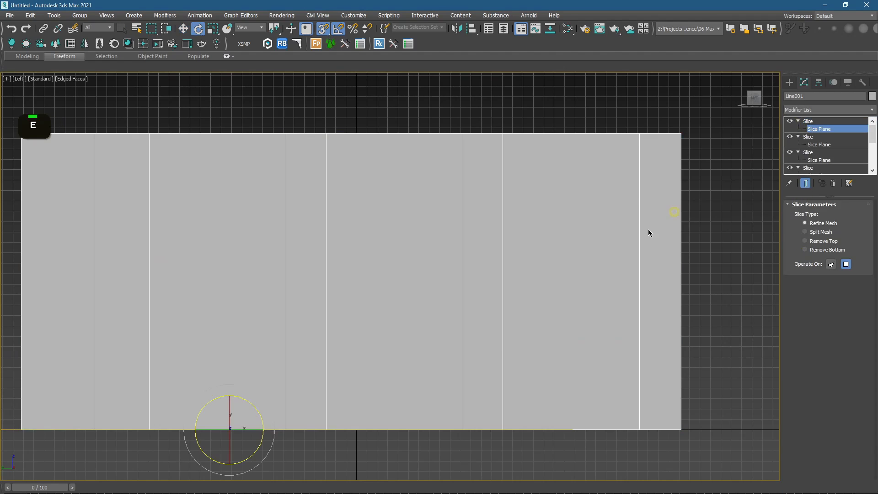
scroll(478, 343, down, 4)
key(F3)
key(w)
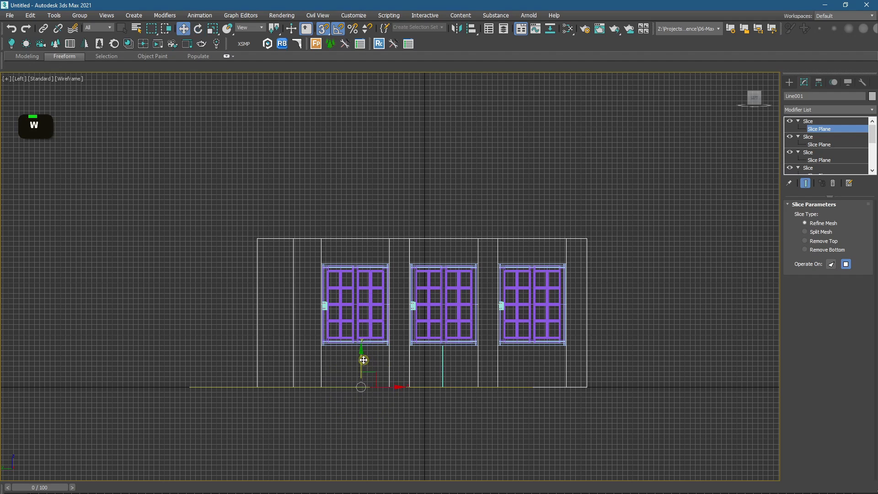
drag(388, 386, 389, 259)
scroll(389, 259, up, 5)
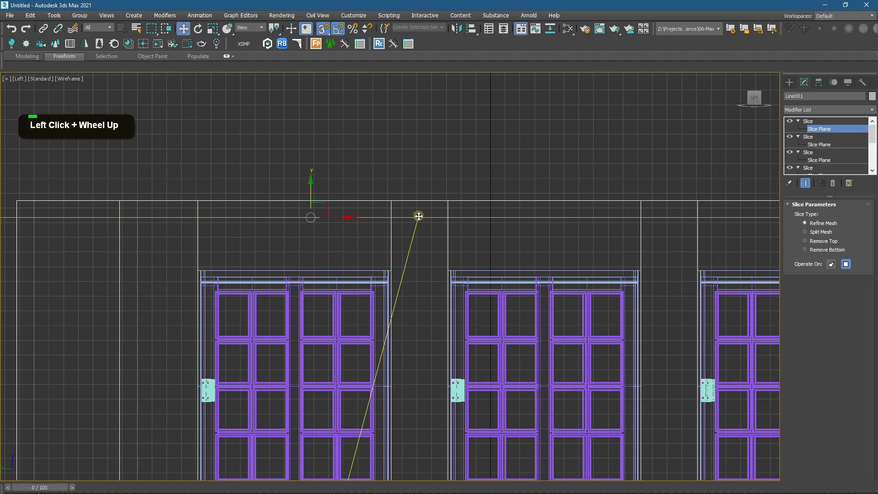
scroll(417, 298, down, 2)
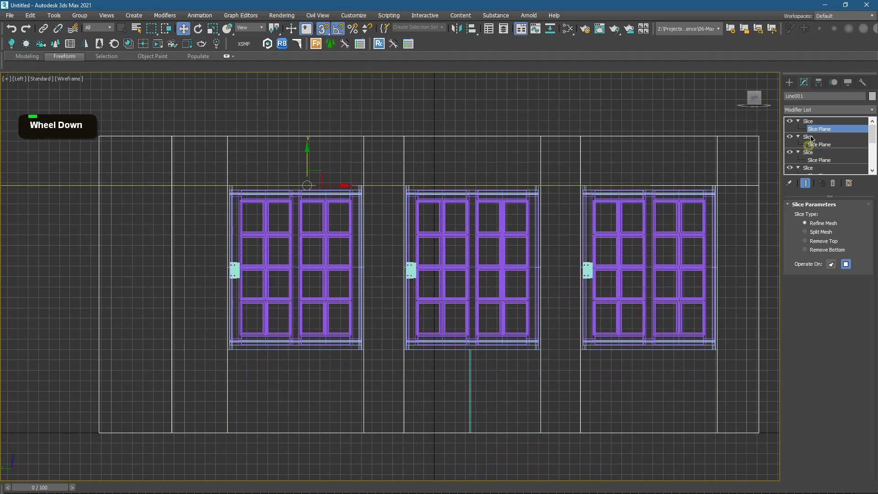
Step: Copy the horizontal Slice modifier and snap the copy's plane to the windows' bottom edges
shift+click(808, 121)
shift+click(798, 122)
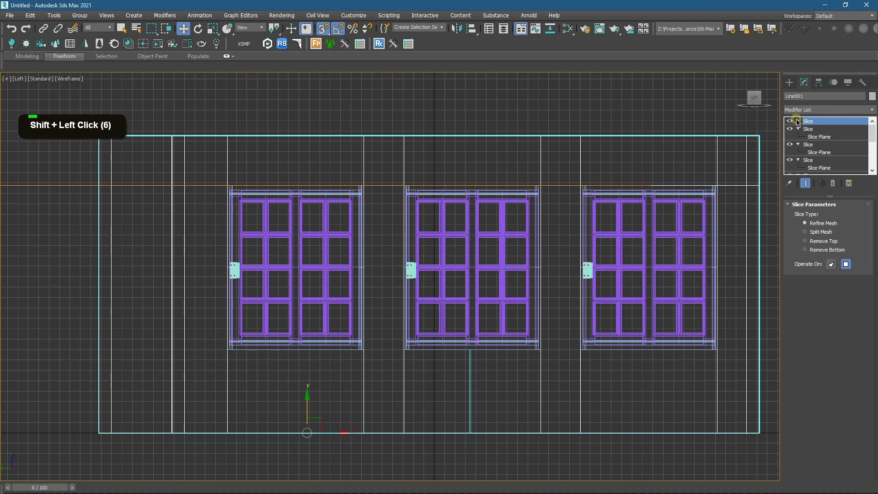
click(809, 129)
drag(308, 157, 355, 354)
Step: Turn off snapping and move the 80 cm reference box away from the window wall
key(F3)
alt+middle_drag(384, 324, 412, 327)
key(z)
key(p)
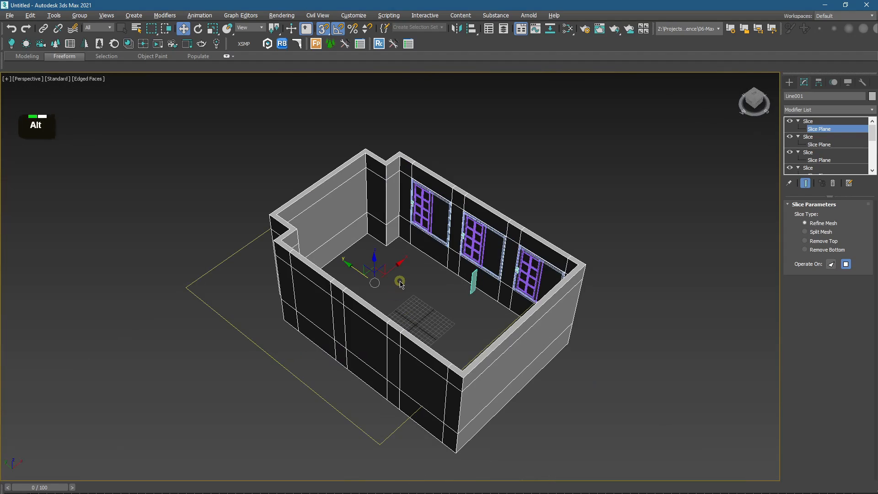
scroll(401, 284, up, 3)
key(w)
key(s)
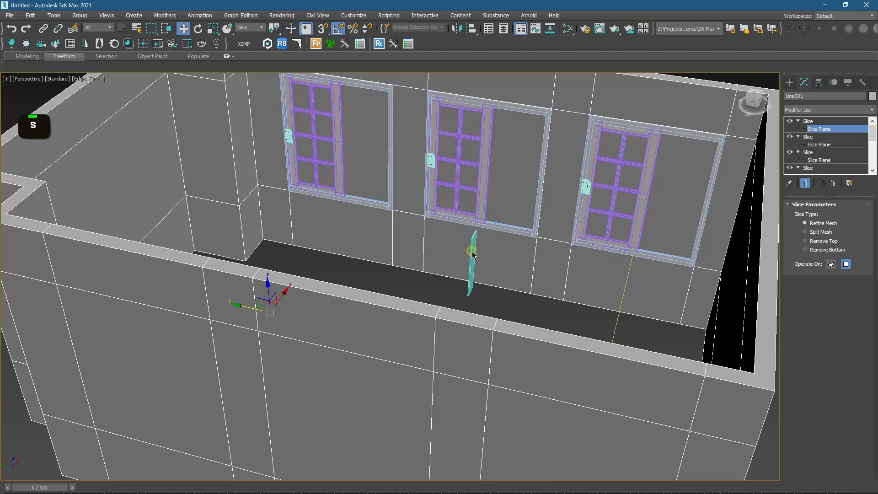
click(790, 83)
click(476, 260)
alt+middle_drag(476, 260, 444, 277)
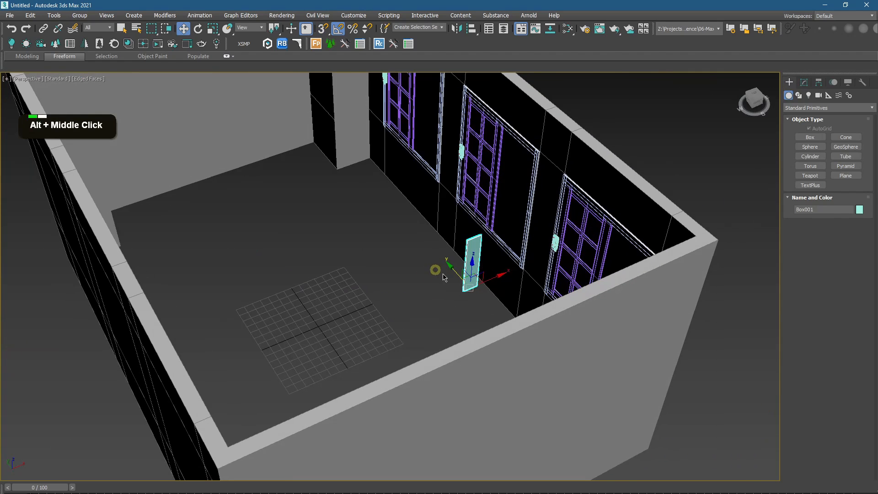
drag(480, 279, 255, 332)
alt+middle_drag(279, 332, 457, 421)
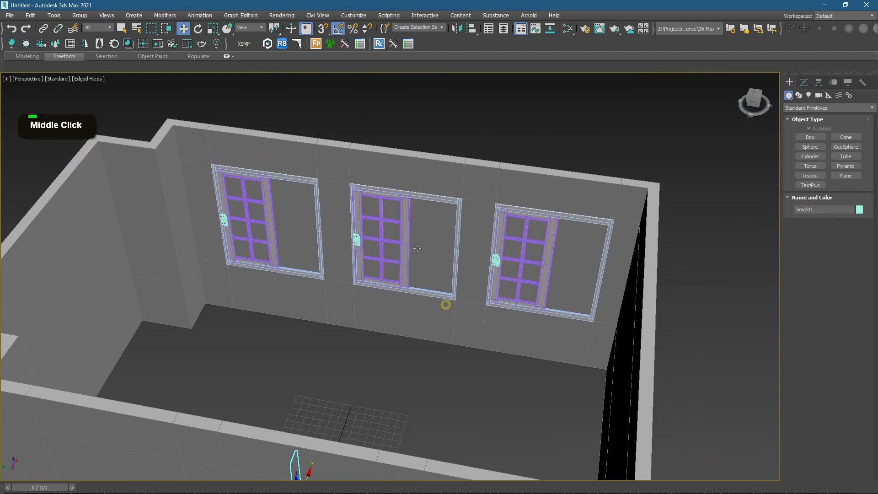
Step: Add an Edit Poly modifier on top of the walls' Slice modifiers
click(414, 232)
click(805, 82)
click(818, 110)
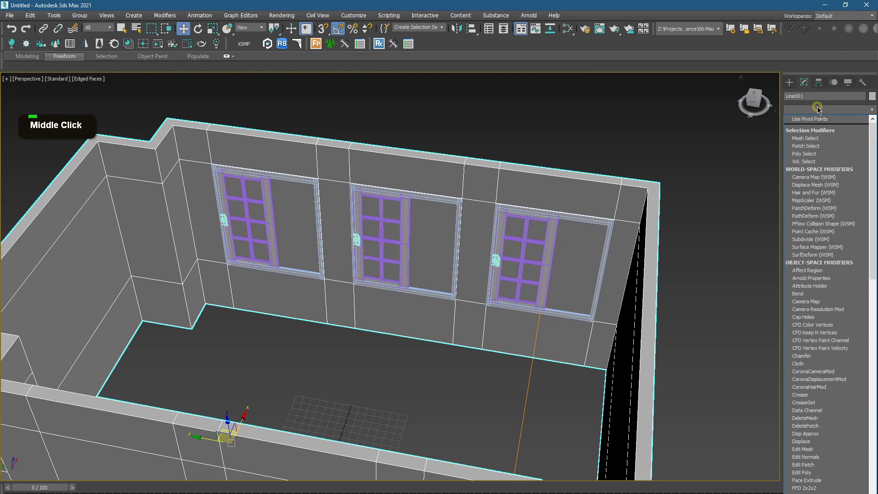
key(d)
key(e)
click(816, 143)
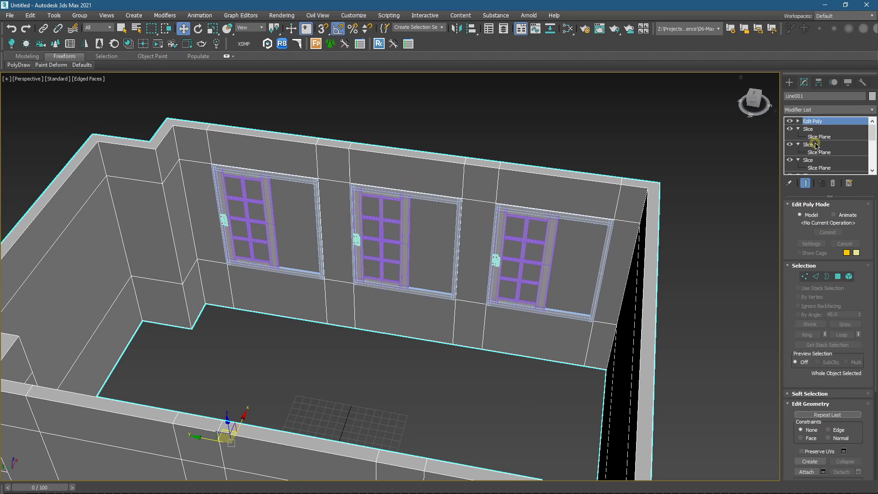
Step: Select the inner and outer wall polygons at all three windows and bridge them to cut the openings
click(838, 276)
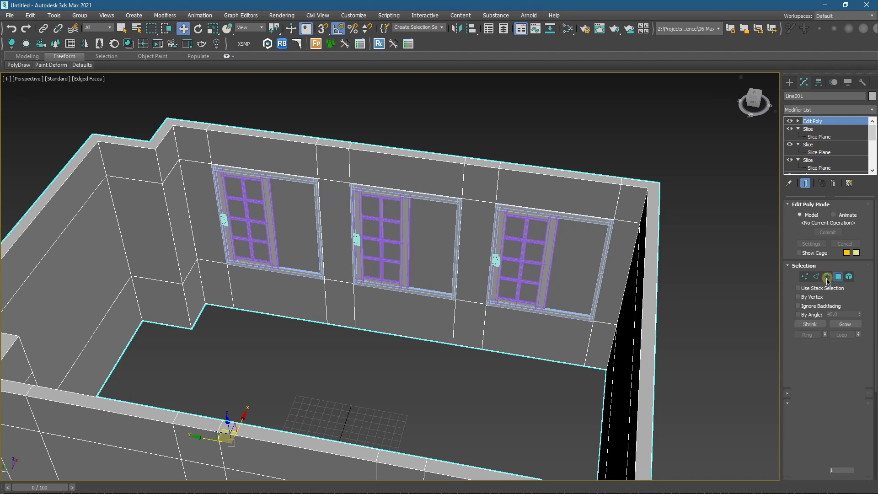
click(508, 255)
ctrl+click(425, 243)
ctrl+click(290, 226)
alt+middle_drag(372, 286, 252, 283)
ctrl+click(299, 272)
ctrl+click(410, 218)
ctrl+click(495, 206)
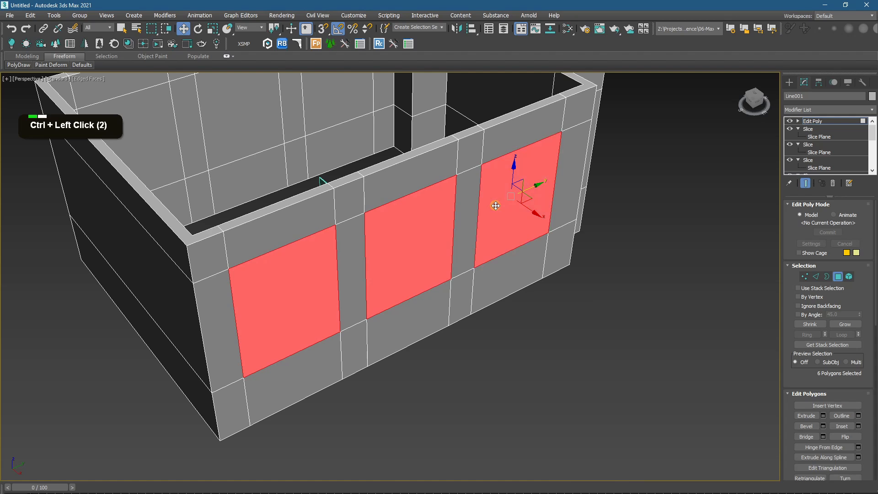
click(807, 437)
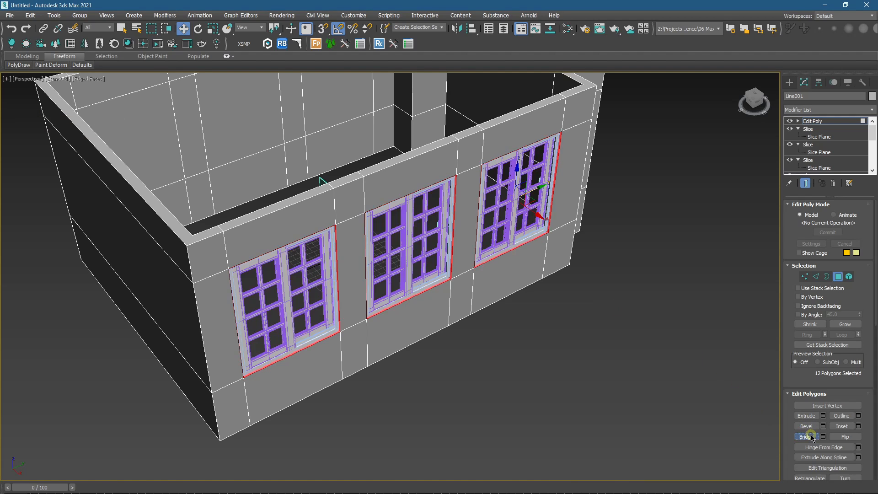
Step: Leave polygon editing and hide the third window to clear its wall opening
alt+middle_drag(453, 242, 580, 246)
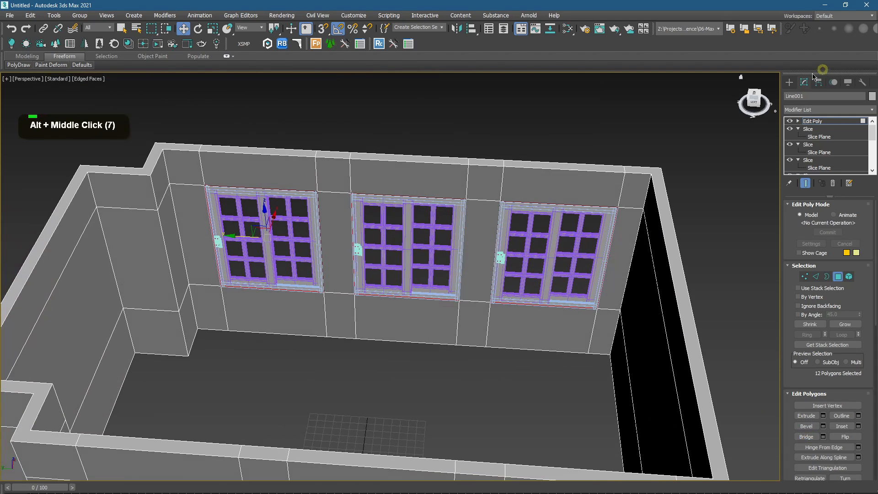
click(788, 83)
click(541, 231)
right_click(539, 230)
click(559, 206)
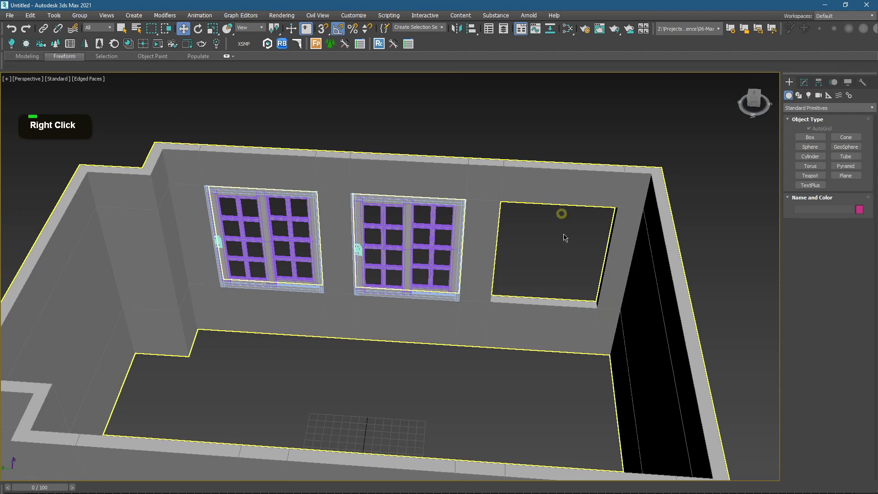
Step: Undo the hiding of the third window and clear the object selection, leaving snapping off
scroll(559, 264, up, 3)
key(ctrl+z)
scroll(558, 259, down, 2)
key(s)
click(457, 141)
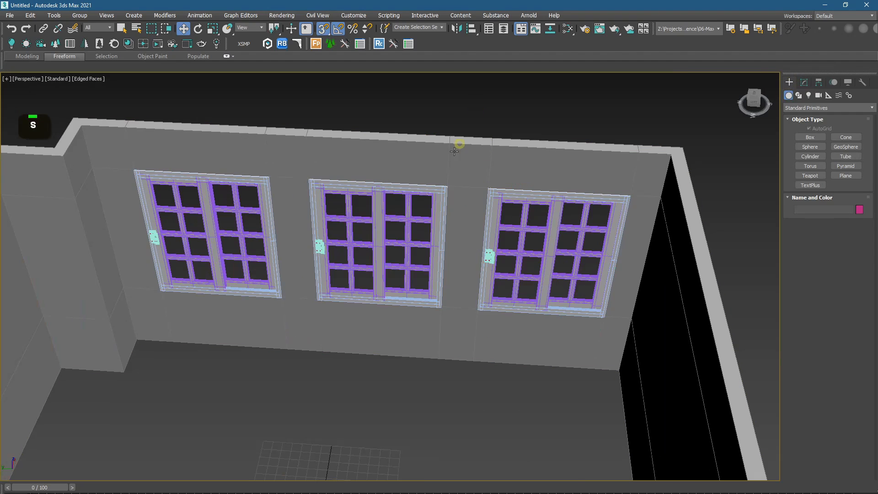
alt+middle_drag(416, 228, 426, 211)
key(s)
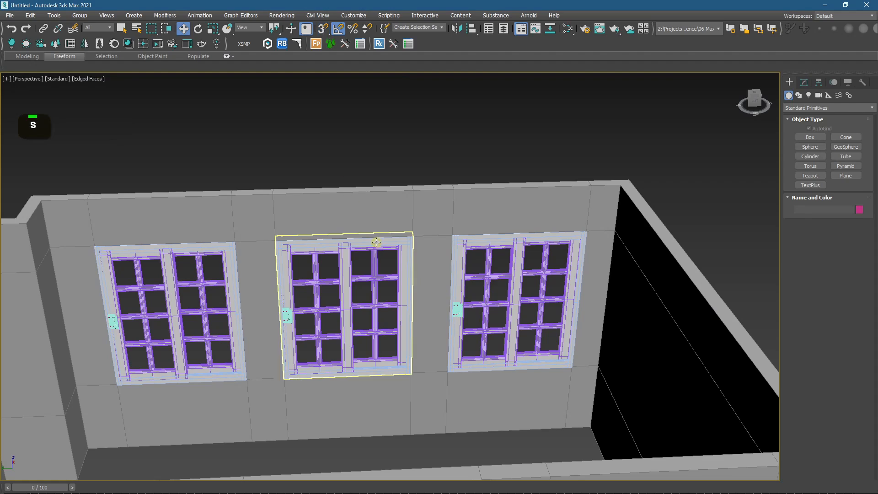
alt+middle_drag(376, 243, 350, 272)
Step: Switch to the front view, frame the whole room and hide the grid
key(f)
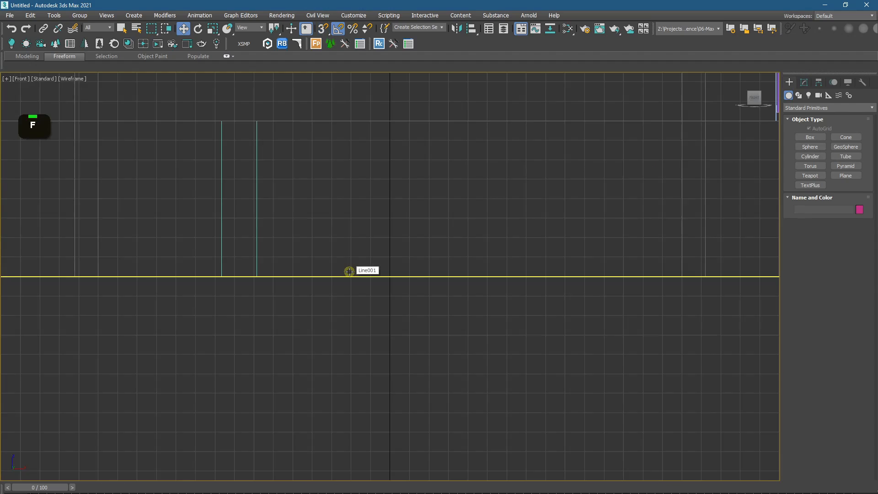
key(z)
scroll(349, 272, down, 2)
key(F4)
scroll(350, 272, up, 2)
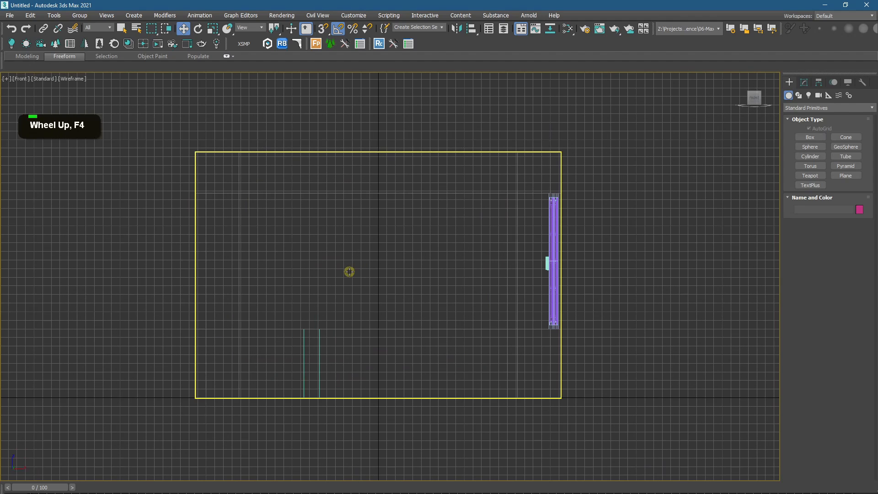
key(g)
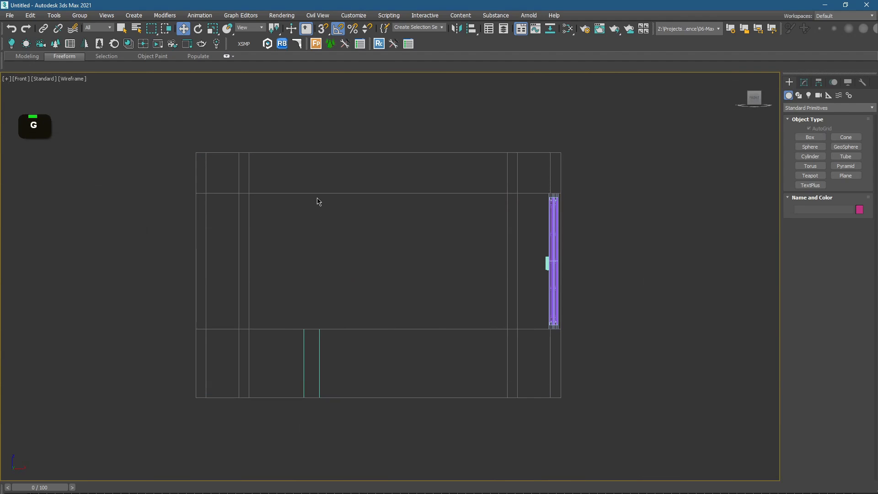
key(g)
key(g)
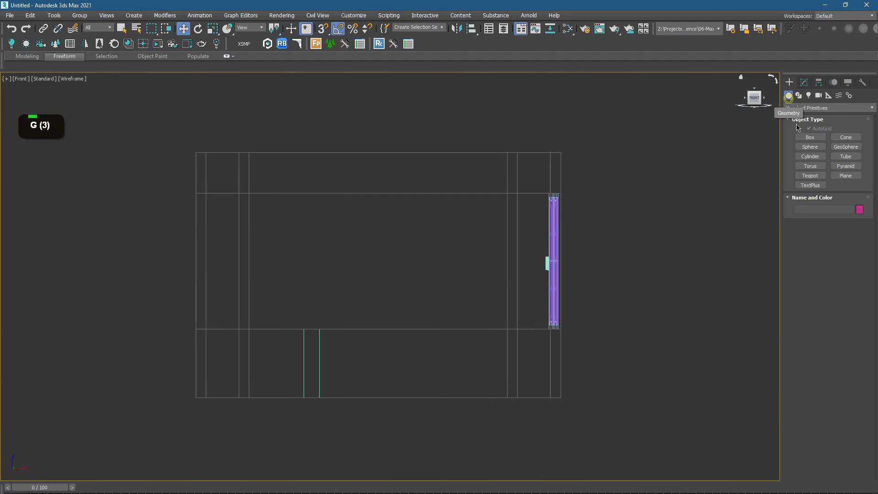
Step: Start a Rectangle spline and enable Midpoint snapping in addition to Vertex snapping
click(801, 96)
click(843, 147)
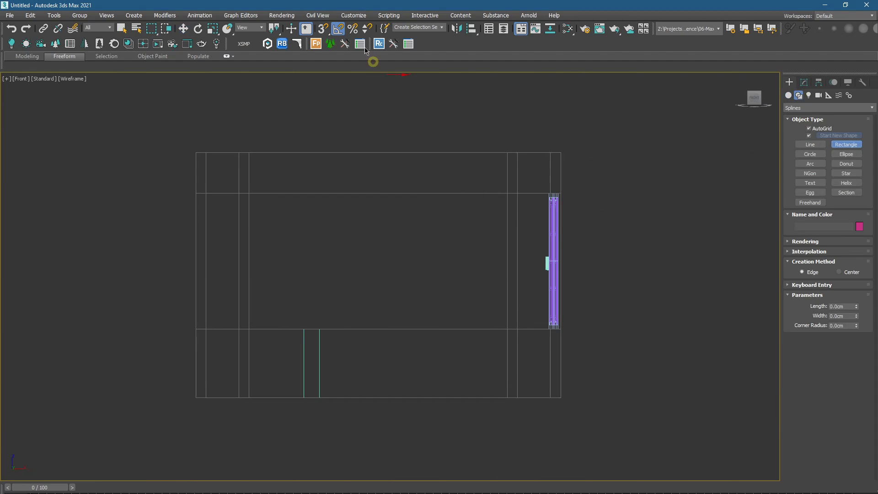
right_click(323, 31)
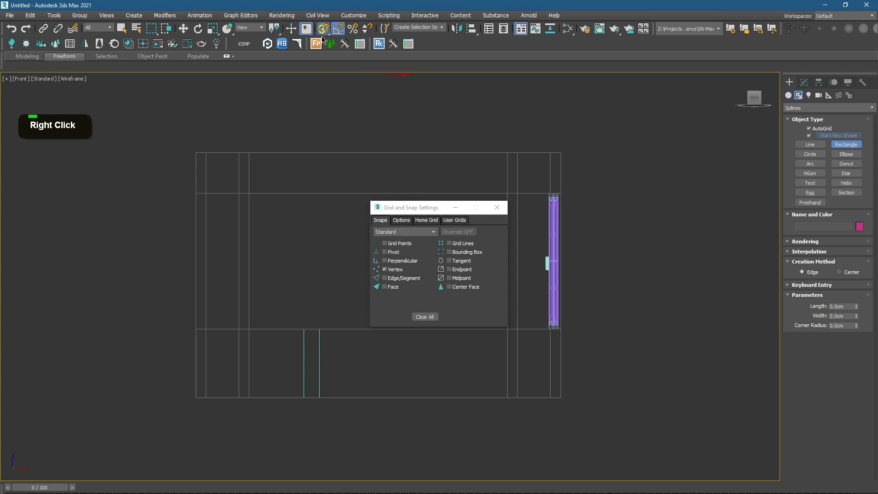
click(418, 288)
click(449, 279)
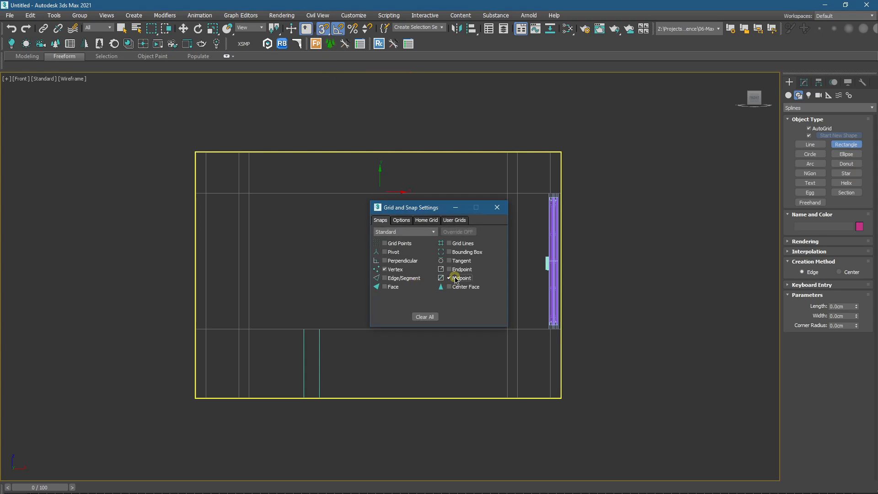
click(494, 208)
Step: Draw two adjoining 285 × 150 cm rectangles across the end-wall recess, meeting at its midpoint, and turn off snapping
drag(506, 152, 378, 397)
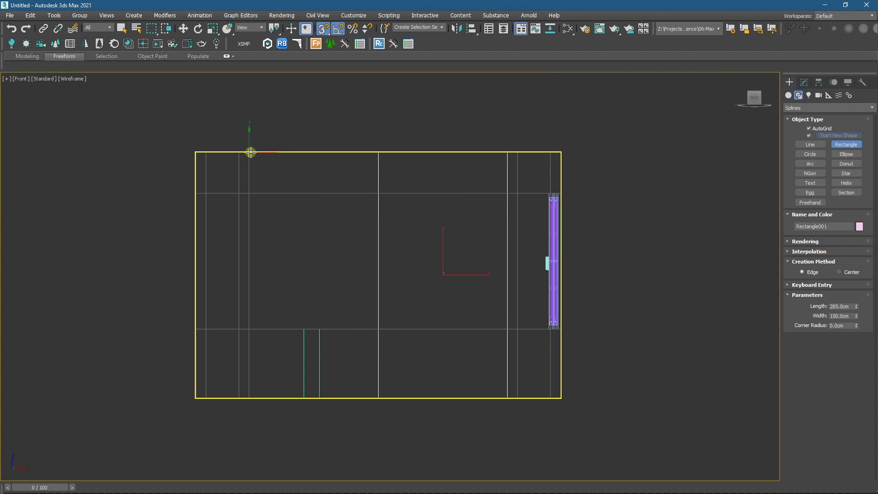
drag(249, 152, 372, 392)
key(super+shift)
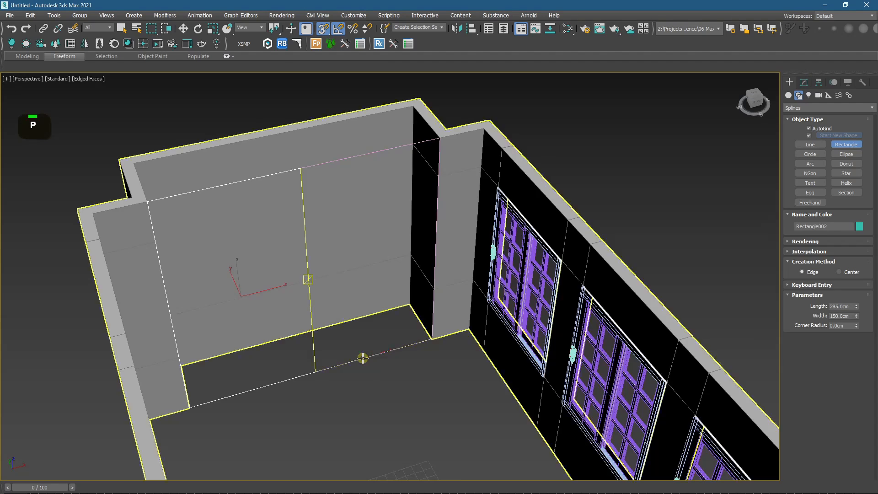
alt+middle_drag(389, 412, 386, 392)
scroll(398, 398, up, 5)
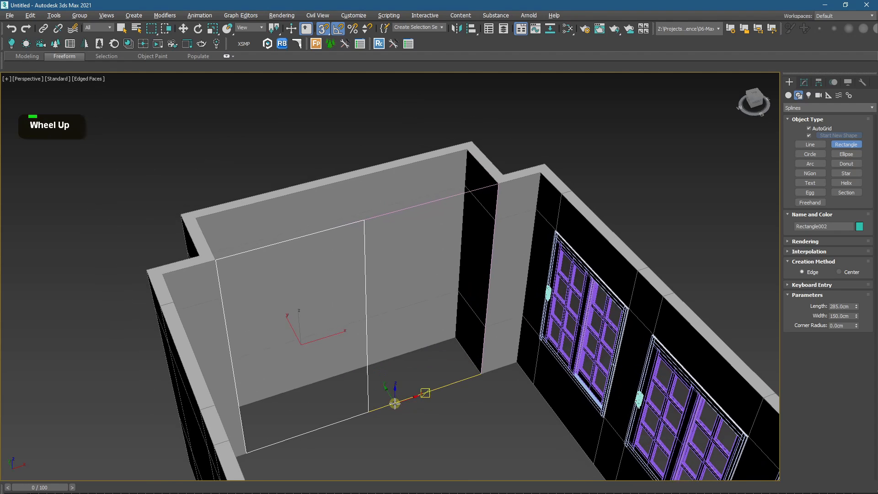
key(s)
Step: Add a Shell modifier to the rectangle on the window side of the recess
key(w)
click(406, 399)
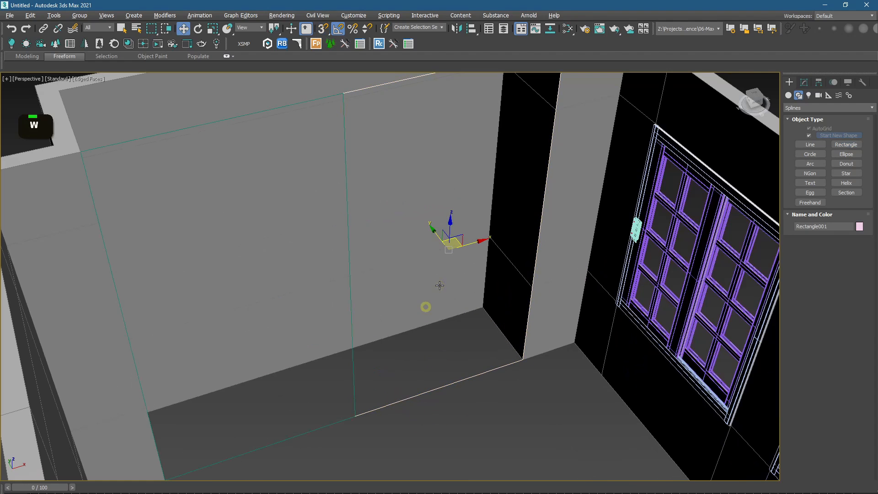
middle_drag(426, 307, 437, 327)
click(804, 83)
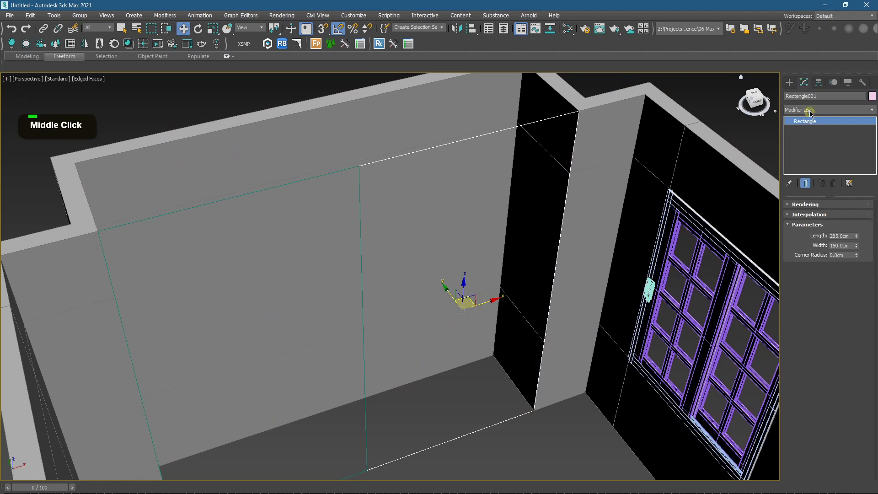
click(810, 110)
key(j)
key(s)
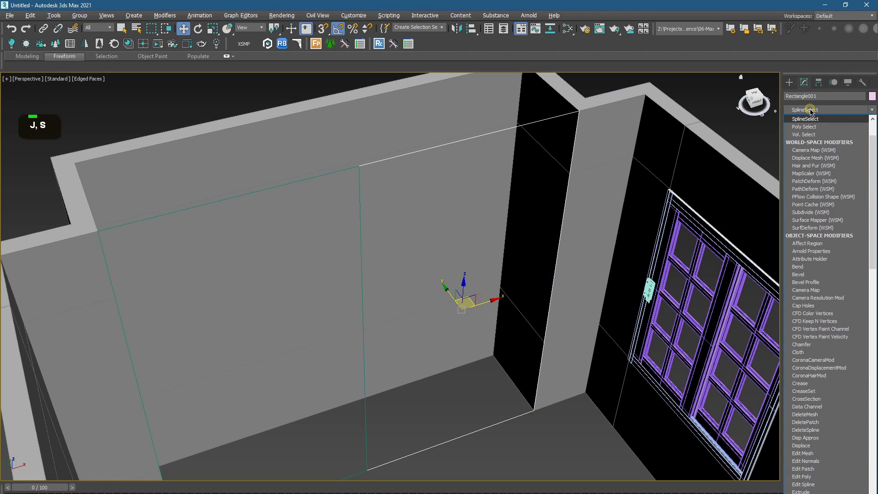
click(812, 110)
click(812, 110)
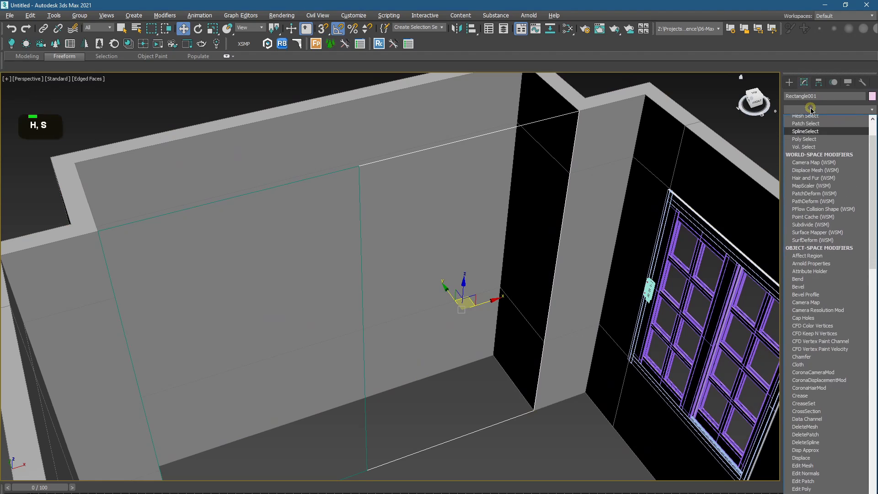
key(s)
key(h)
click(806, 127)
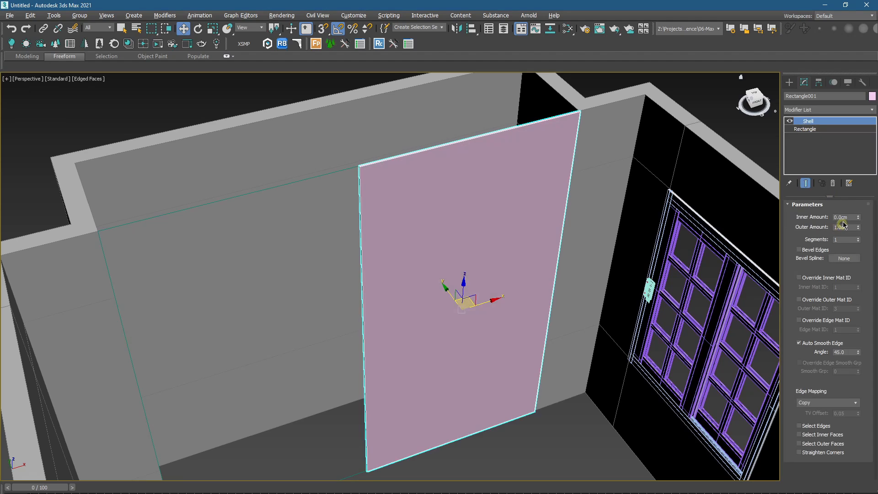
Step: Set the Shell's outer amount to 1.5 cm and copy the modifier onto the adjoining teal rectangle
text(1.5)
key(Return)
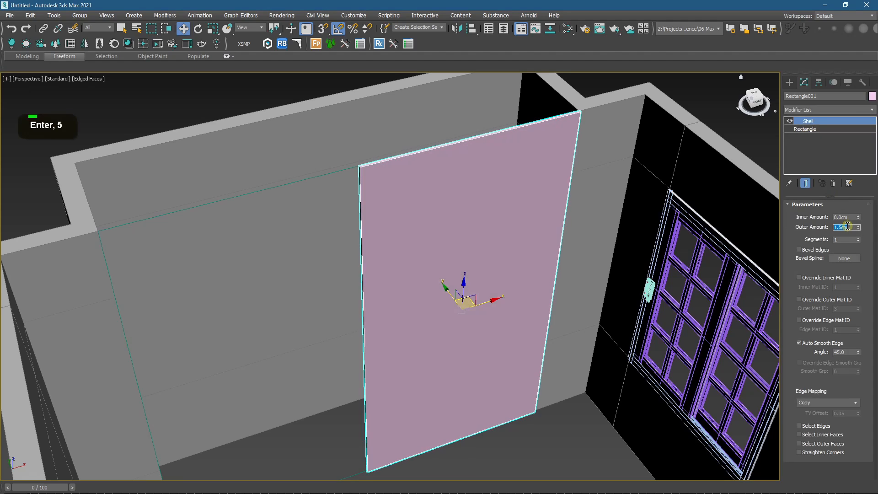
drag(814, 123, 311, 177)
click(306, 261)
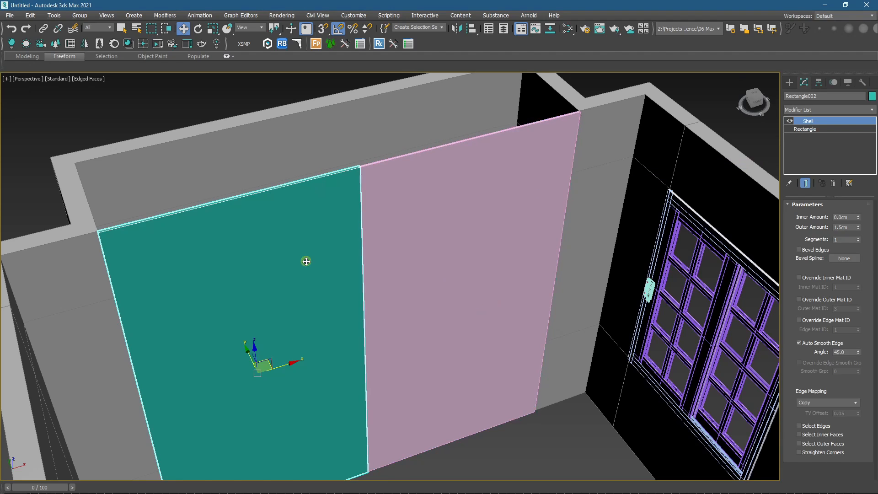
Step: Add an Edit Poly modifier above the teal panel's Shell and enter vertex editing
scroll(310, 263, down, 2)
alt+middle_drag(294, 259, 353, 228)
scroll(353, 227, up, 3)
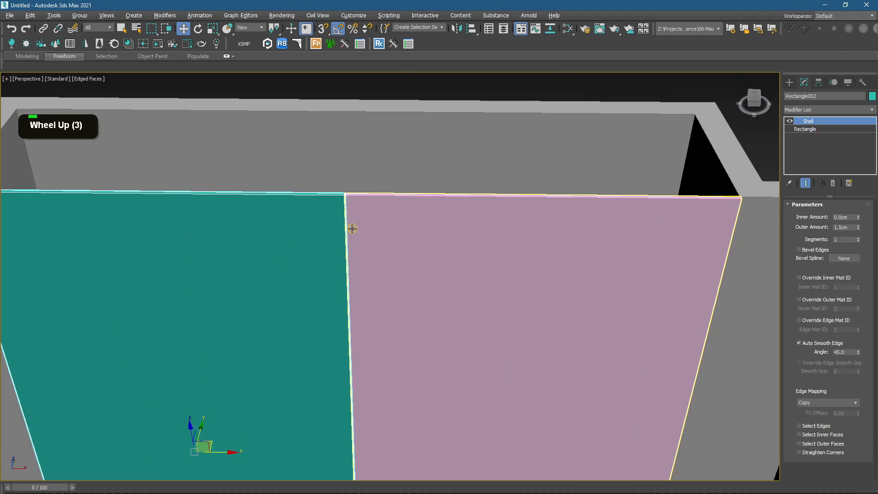
scroll(355, 246, down, 2)
click(823, 111)
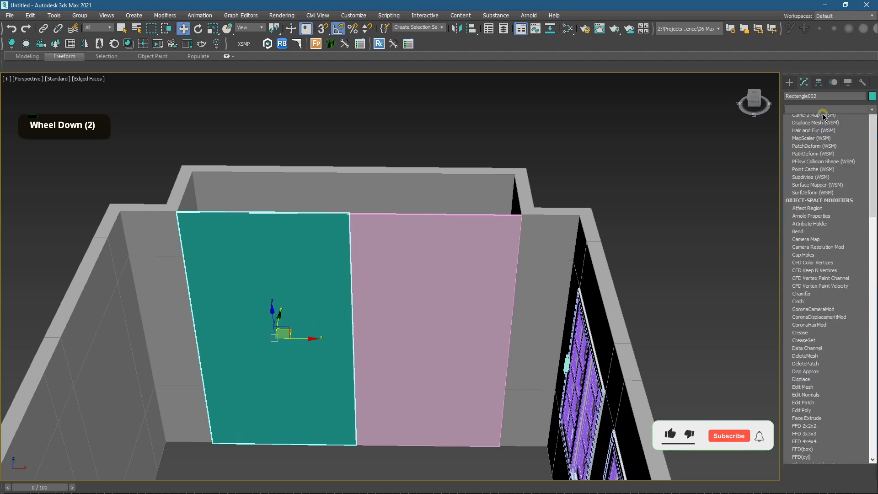
key(d)
key(e)
click(803, 142)
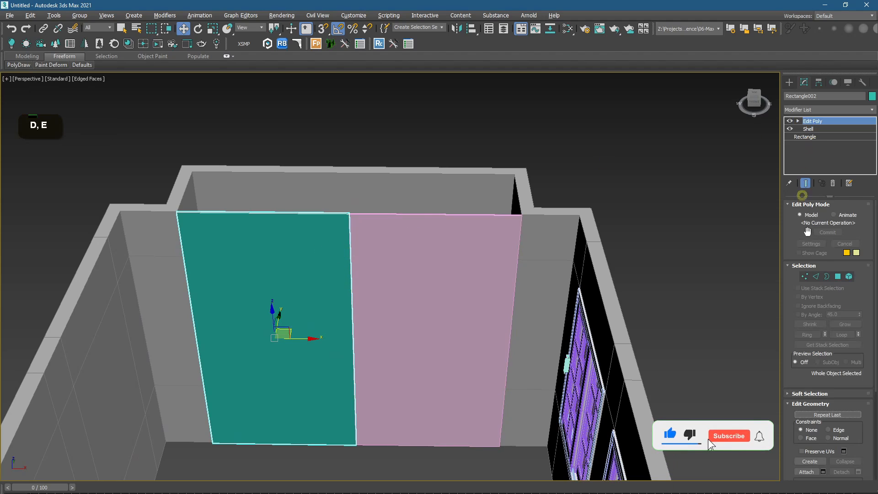
click(805, 276)
Step: Select the teal panel's four vertices along the centre joint and shift them slightly away from the pink panel along X
drag(331, 197, 366, 228)
ctrl+drag(343, 376, 380, 464)
scroll(369, 325, up, 4)
middle_drag(369, 278, 396, 271)
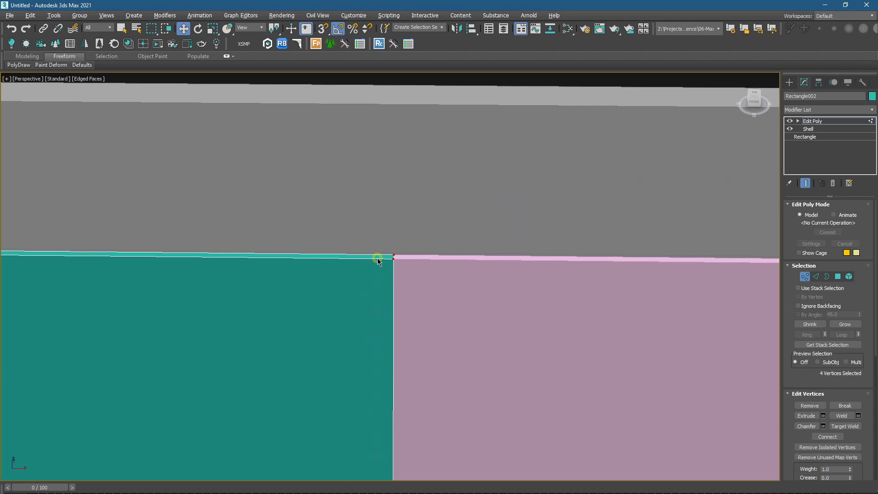
scroll(378, 261, down, 2)
middle_drag(402, 308, 410, 243)
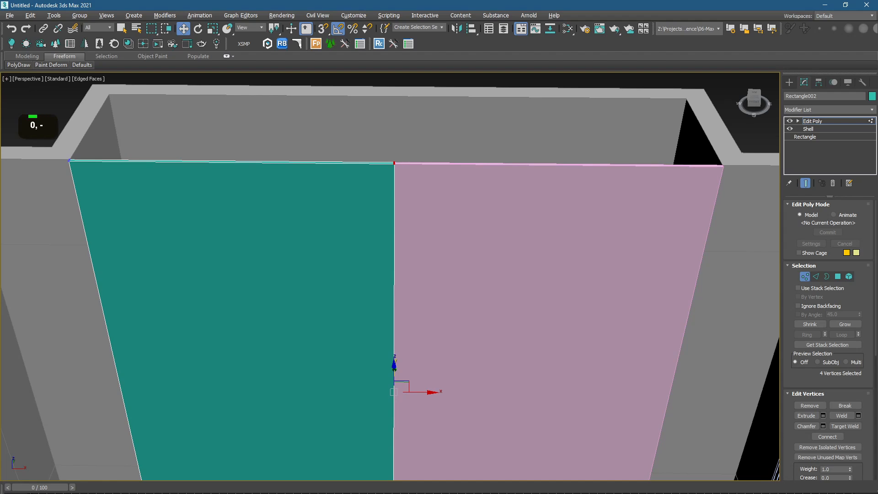
key(Return)
scroll(372, 196, up, 7)
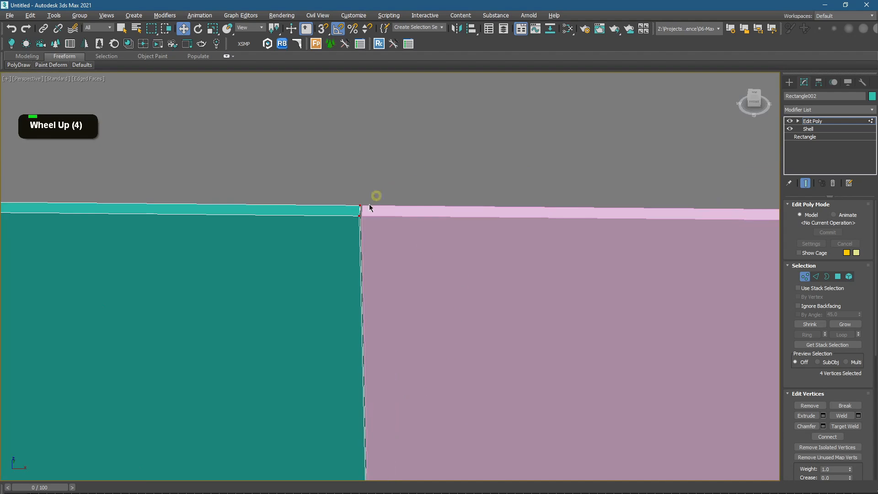
scroll(364, 212, down, 2)
Step: Leave vertex editing and copy the teal panel's Edit Poly modifier onto the pink panel
click(789, 82)
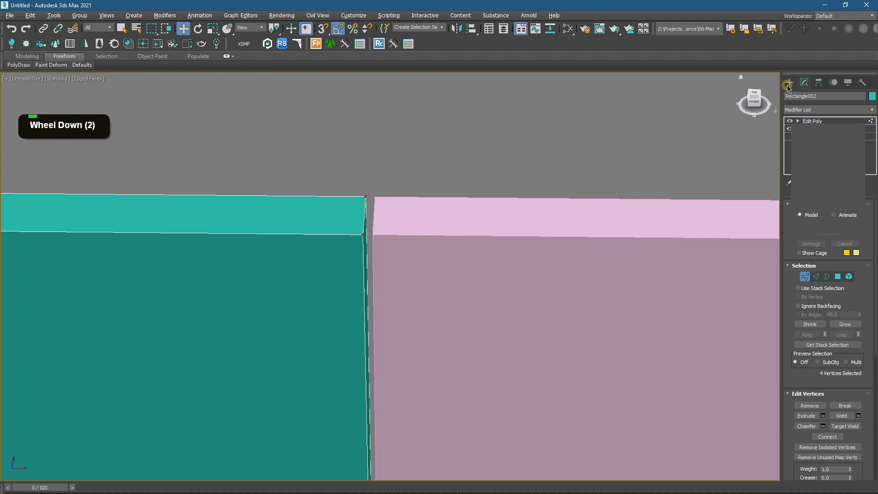
scroll(417, 251, down, 2)
click(805, 82)
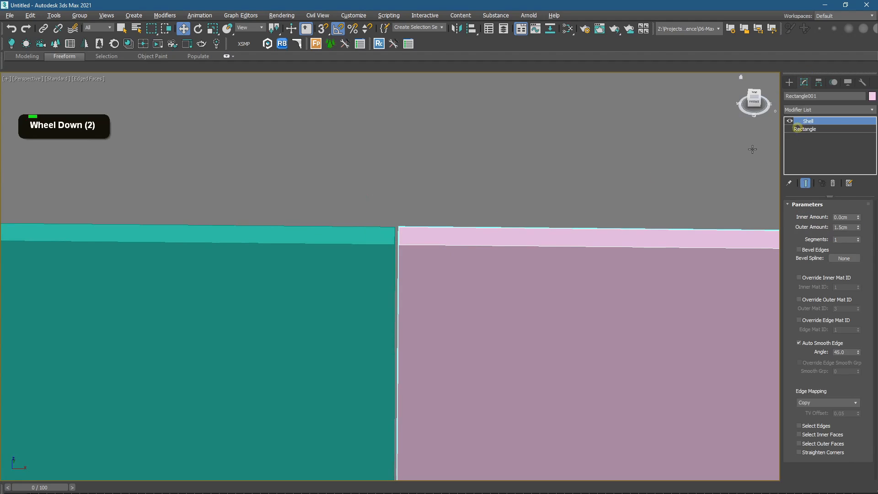
click(810, 122)
click(524, 258)
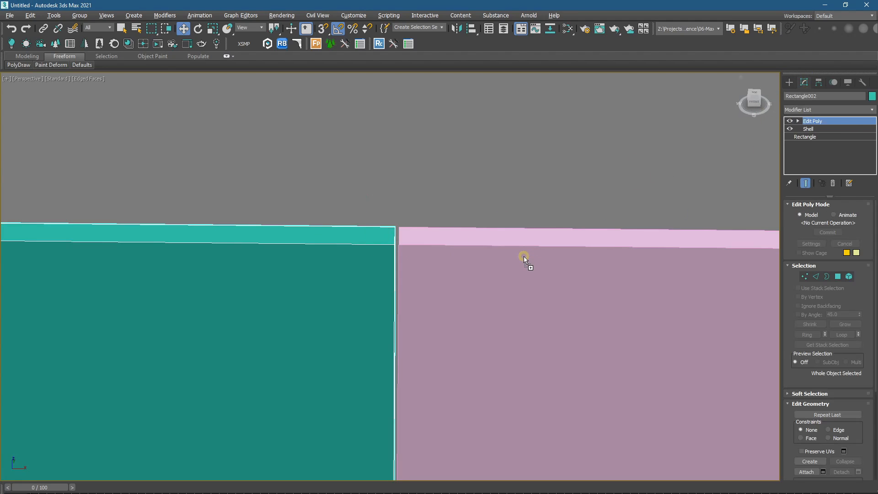
Step: Shift the pink panel's four centre-joint vertices slightly away from the teal panel along X to widen the gap, and leave vertex editing
click(801, 277)
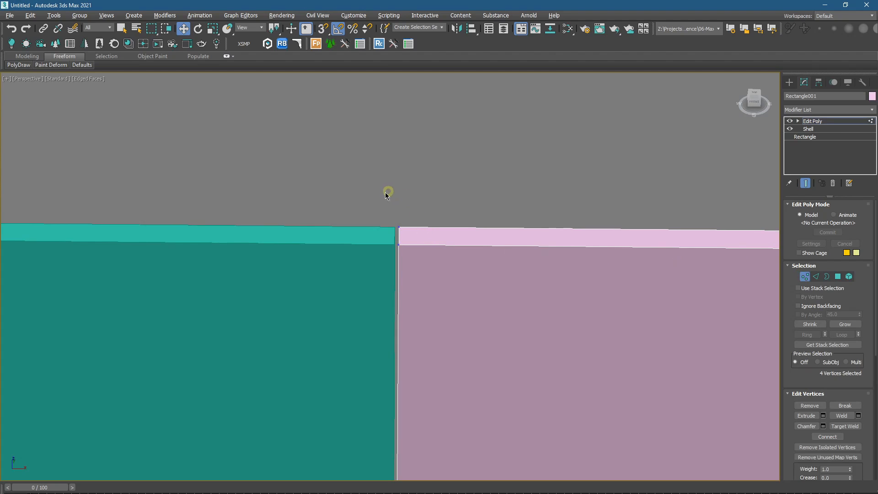
drag(389, 191, 439, 308)
scroll(436, 308, down, 7)
middle_drag(430, 300, 419, 167)
scroll(389, 323, down, 4)
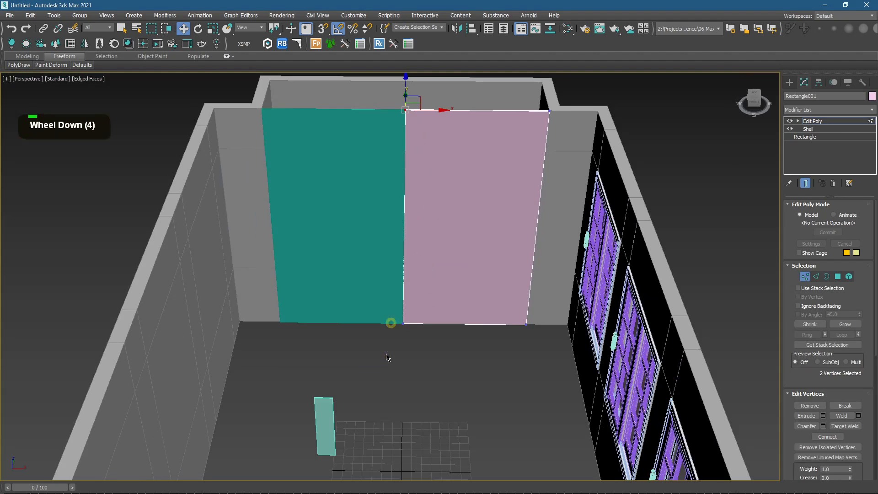
ctrl+click(408, 322)
scroll(405, 325, up, 6)
middle_drag(425, 347, 437, 371)
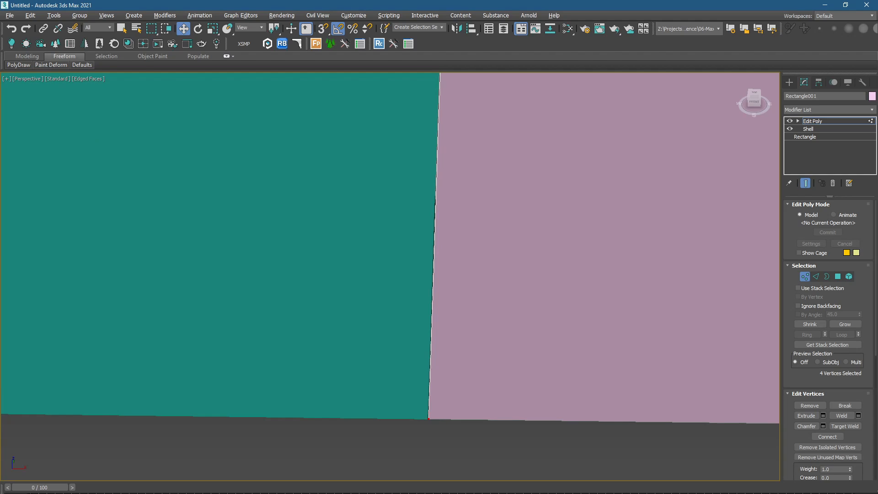
key(0)
key(Return)
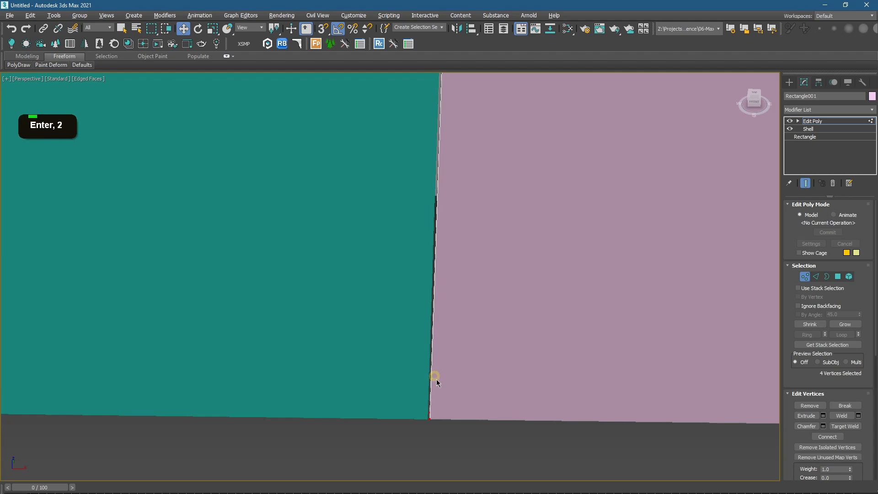
scroll(435, 383, up, 3)
scroll(433, 384, down, 2)
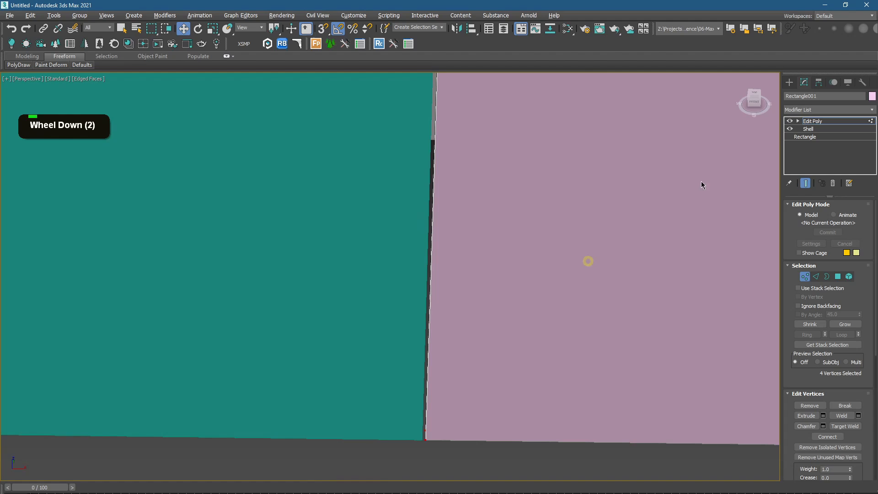
click(789, 82)
scroll(509, 407, down, 1)
middle_click(496, 417)
scroll(512, 331, down, 5)
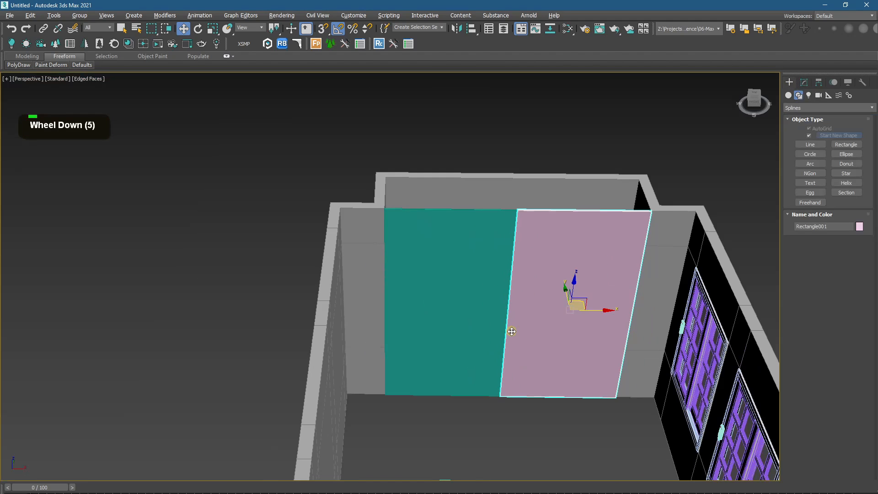
scroll(515, 210, up, 7)
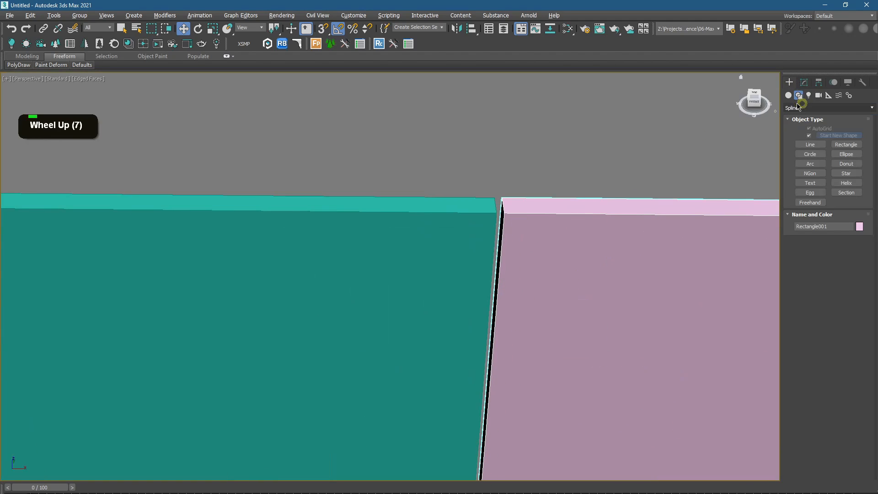
Step: Add a Chamfer modifier on top of the pink panel's Edit Poly modifier
click(805, 82)
click(812, 109)
text(cham)
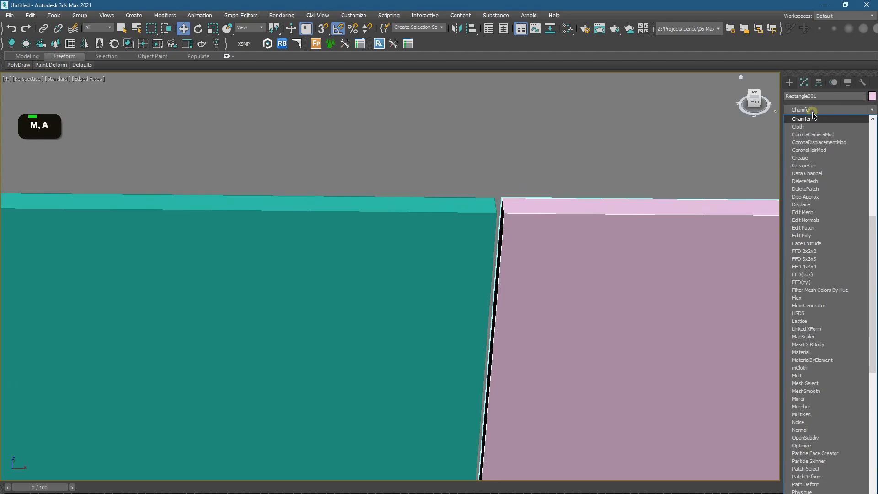
click(805, 120)
scroll(525, 224, up, 2)
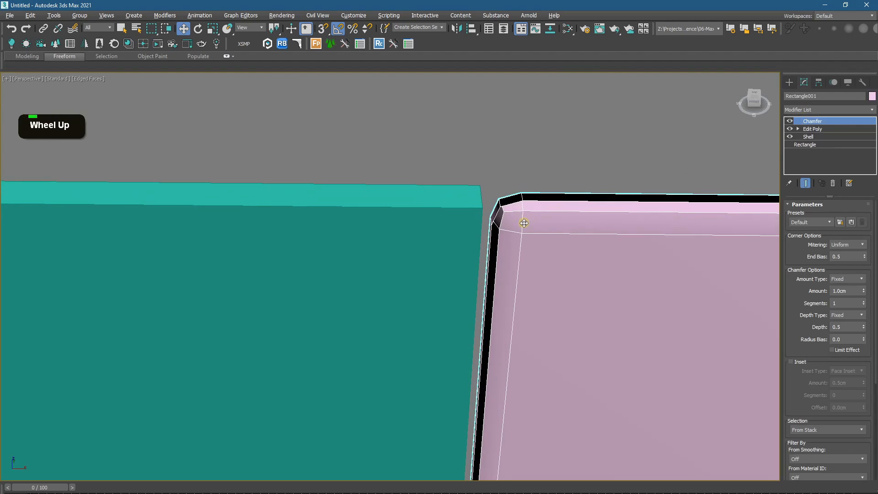
middle_click(553, 257)
Step: Set the pink panel's chamfer to 2 segments and an amount of 0.1 cm
drag(859, 294, 854, 319)
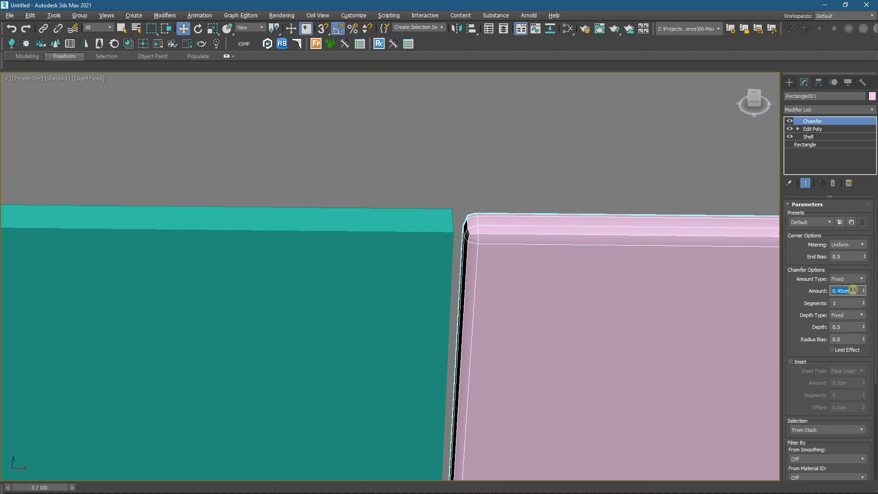
text(0.2)
key(Return)
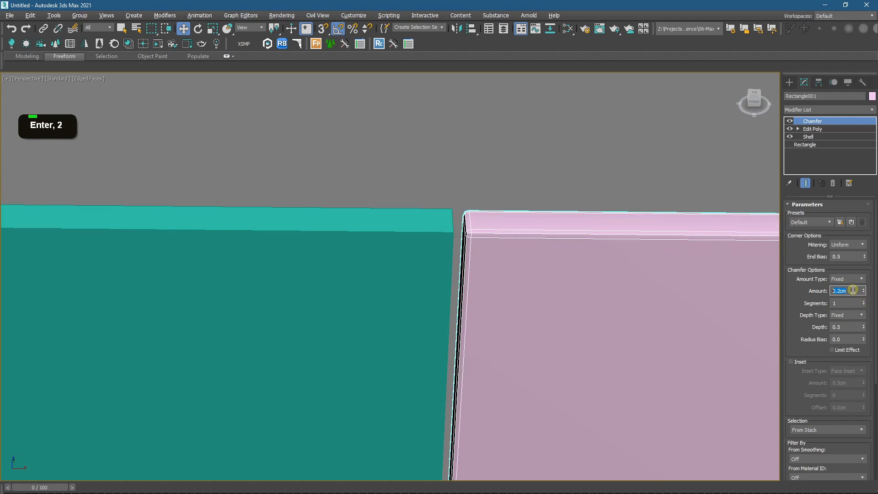
scroll(473, 246, up, 2)
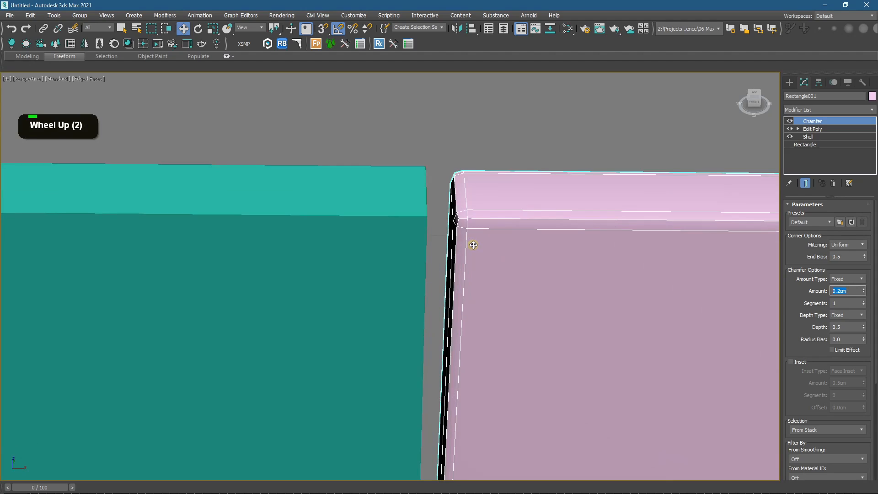
click(863, 301)
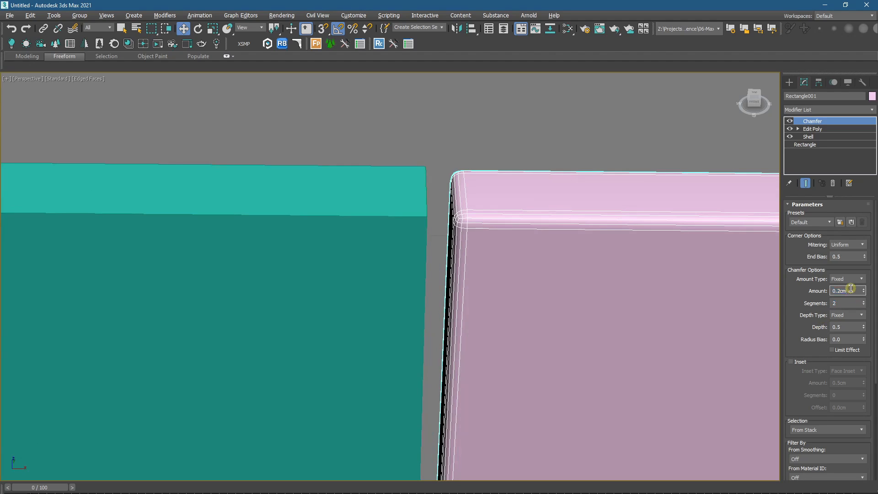
text(0.1)
key(Return)
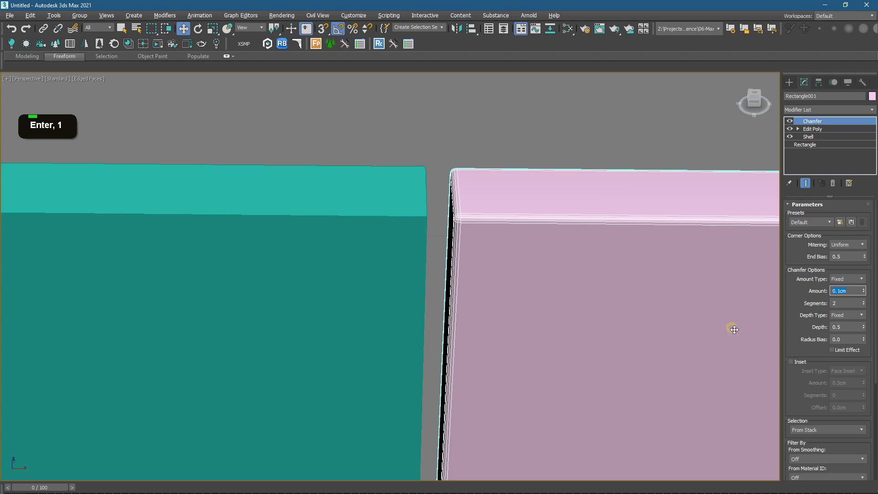
Step: Filter the pink panel's chamfer to Unsmoothed Edges and set its smoothing output to Smooth Chamfers Only
scroll(867, 311, down, 3)
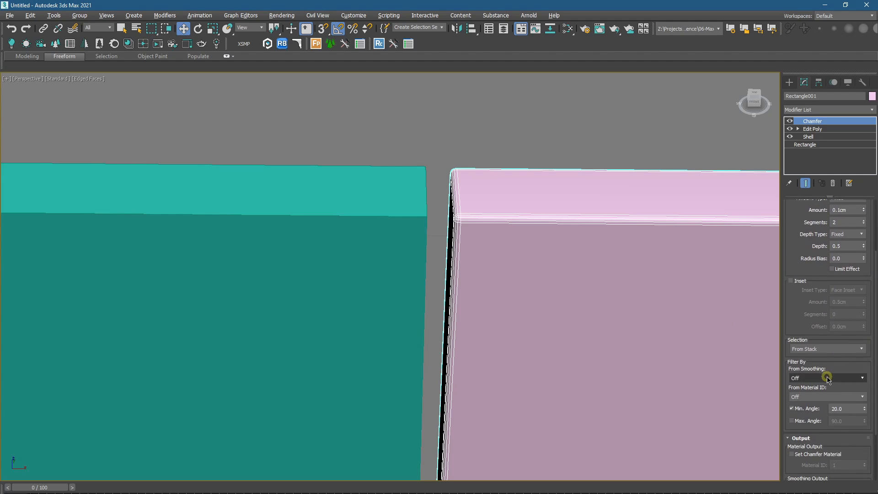
click(826, 377)
click(824, 404)
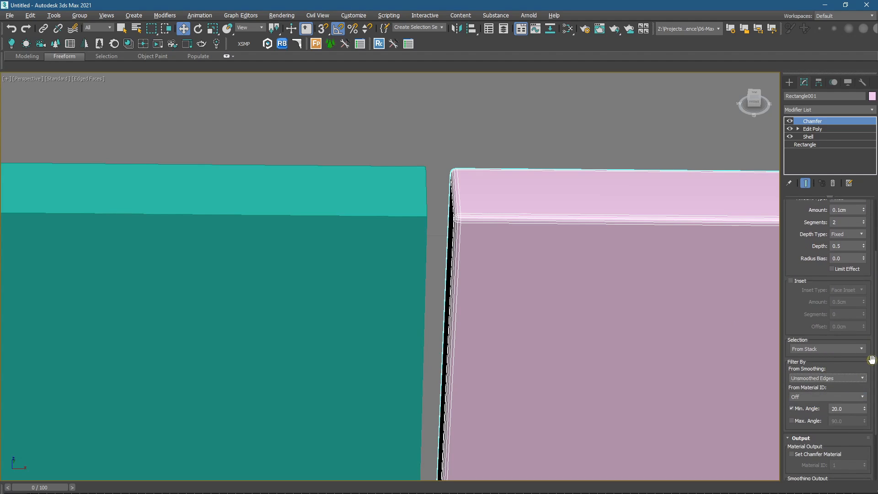
scroll(872, 360, down, 2)
click(837, 451)
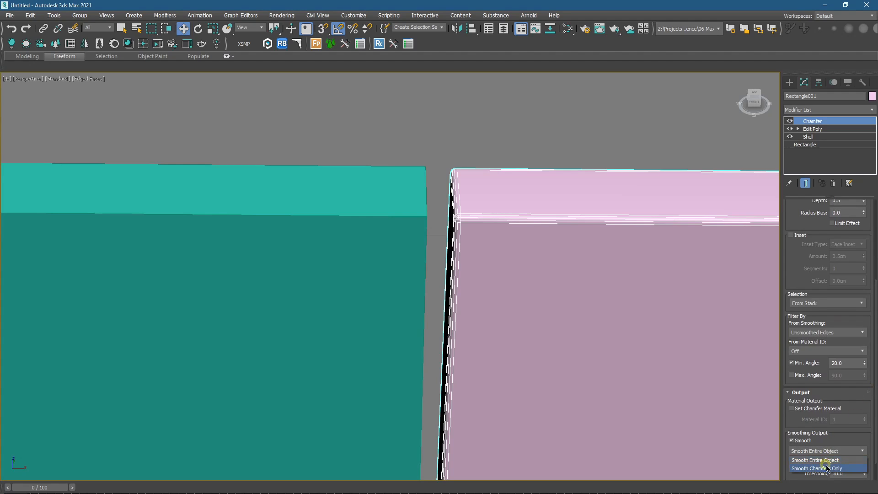
click(827, 468)
Step: Copy the pink panel's Chamfer modifier onto the teal panel
scroll(546, 206, down, 1)
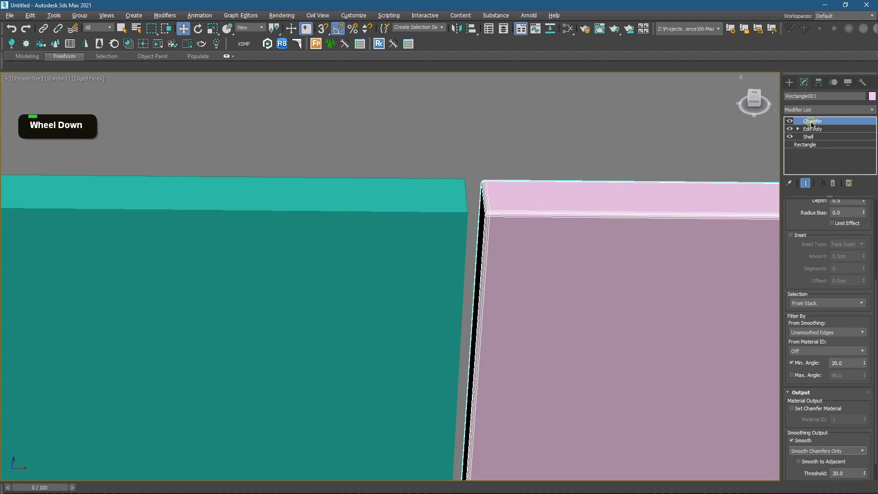
click(465, 203)
scroll(465, 203, down, 7)
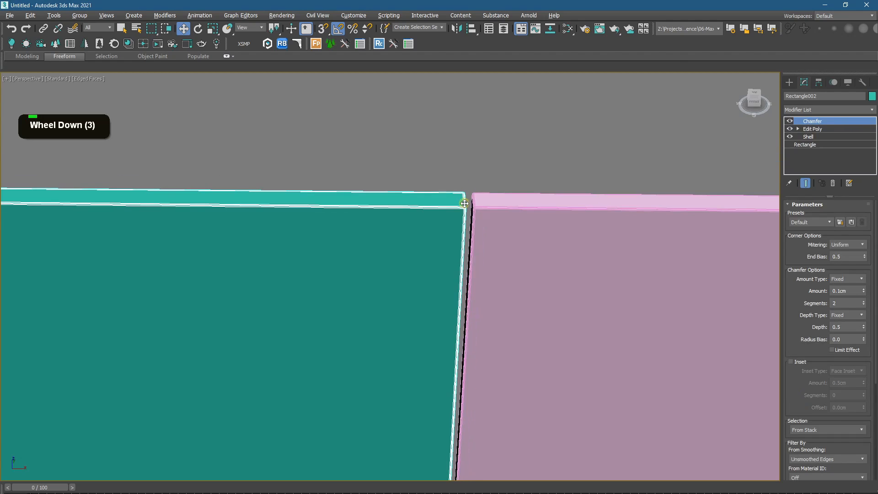
Step: Select both panels and move them along Y into the recess, close to its back wall, with snapping on in the top view
ctrl+click(484, 215)
key(z)
key(t)
key(s)
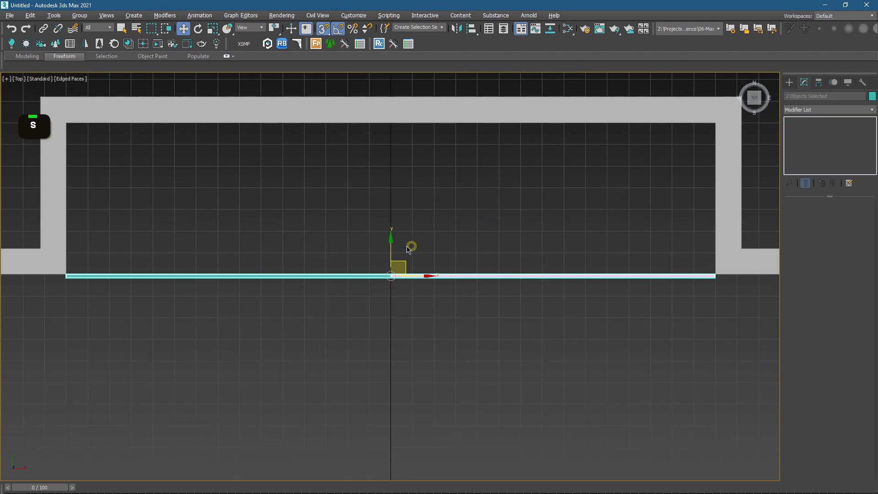
drag(393, 245, 661, 143)
middle_drag(660, 143, 578, 268)
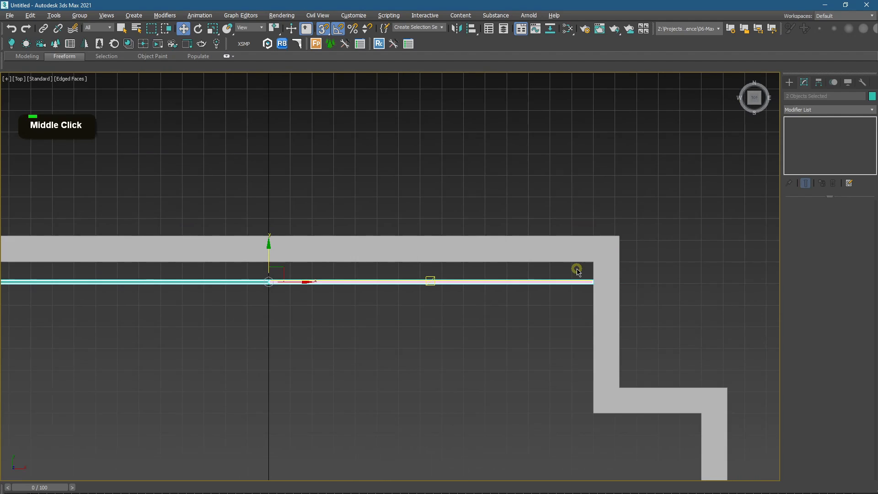
Step: Move the two panels further along Y in wireframe so they sit flush against the inner face of the recess's back wall
scroll(595, 284, up, 4)
key(F3)
drag(620, 301, 620, 251)
scroll(622, 251, up, 10)
mouse_move(639, 206)
mouse_down()
mouse_move(668, 227)
mouse_move(666, 216)
mouse_move(657, 227)
mouse_move(704, 223)
mouse_up()
key(F3)
key(F3)
key(s)
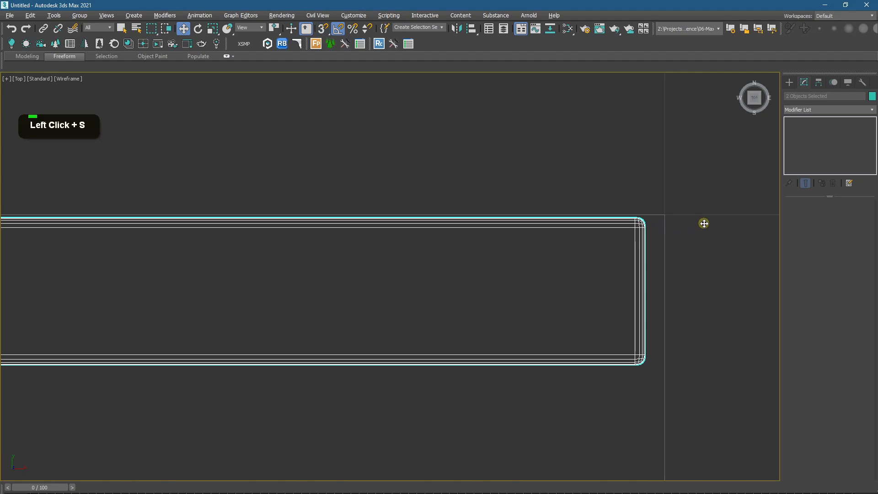
scroll(549, 268, down, 17)
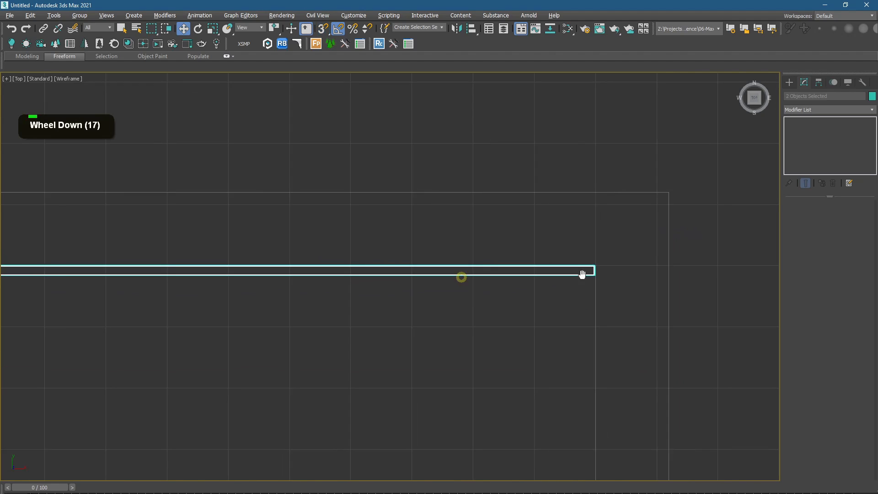
scroll(298, 279, down, 4)
scroll(292, 269, down, 2)
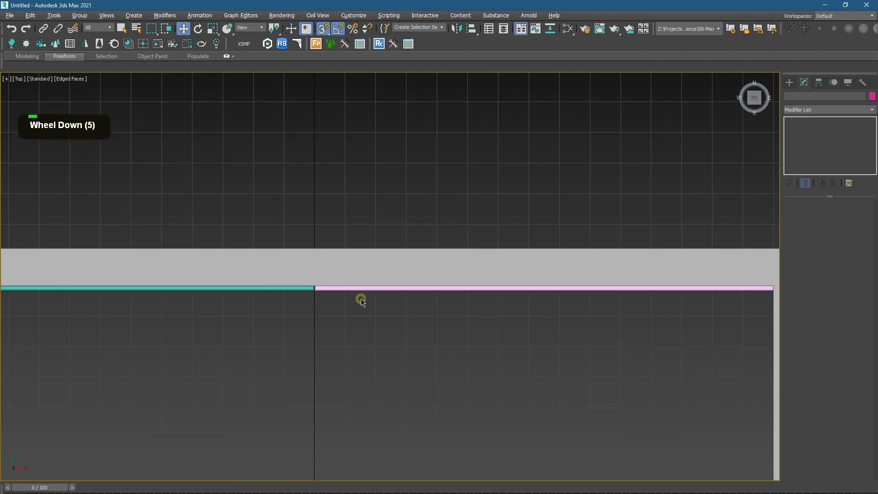
Step: Draw an 80 x 540 cm rectangle along the base of the long wall's inner face, discarding the wrong first rectangle
alt+middle_drag(360, 300, 374, 258)
key(p)
scroll(404, 309, down, 2)
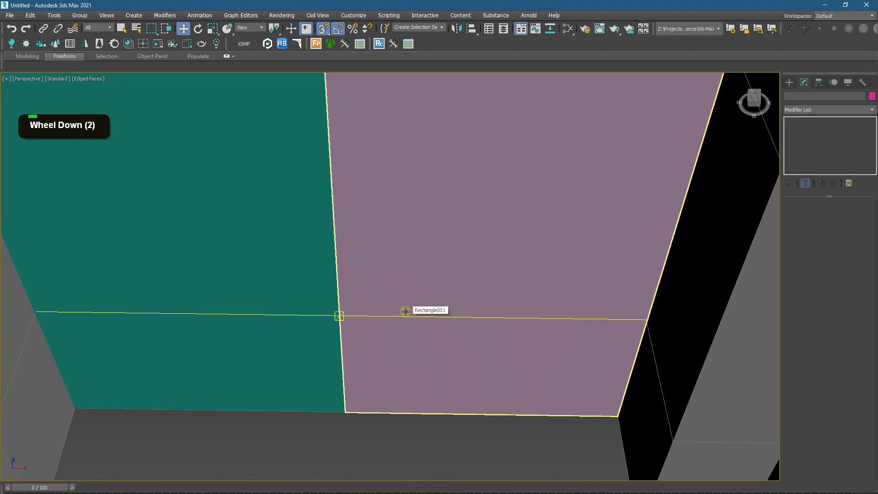
alt+middle_drag(403, 308, 618, 230)
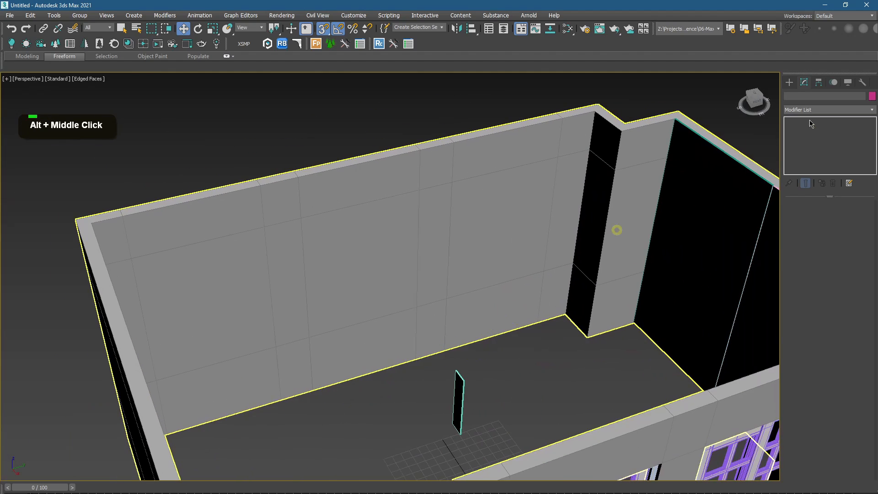
click(791, 83)
click(835, 146)
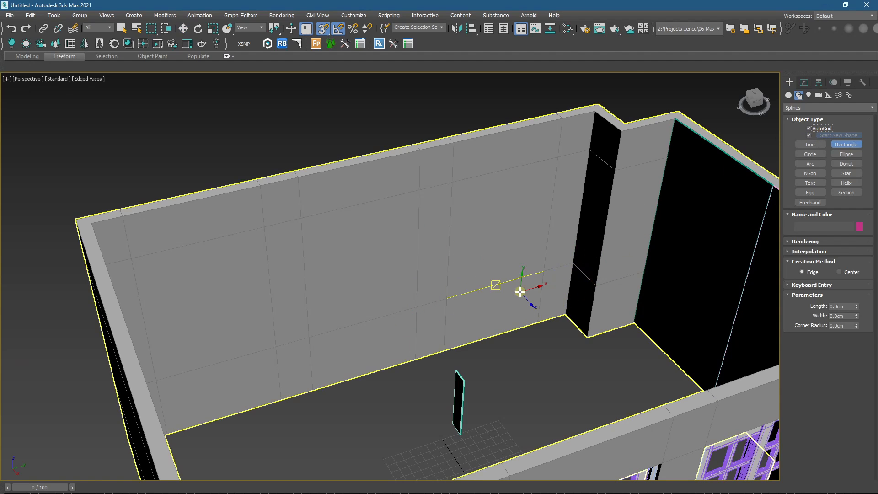
scroll(511, 291, up, 5)
scroll(512, 291, down, 5)
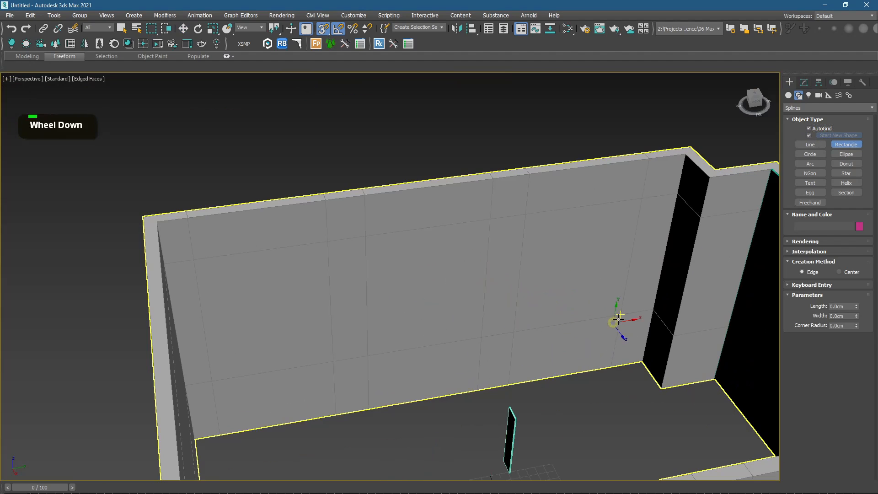
key(Delete)
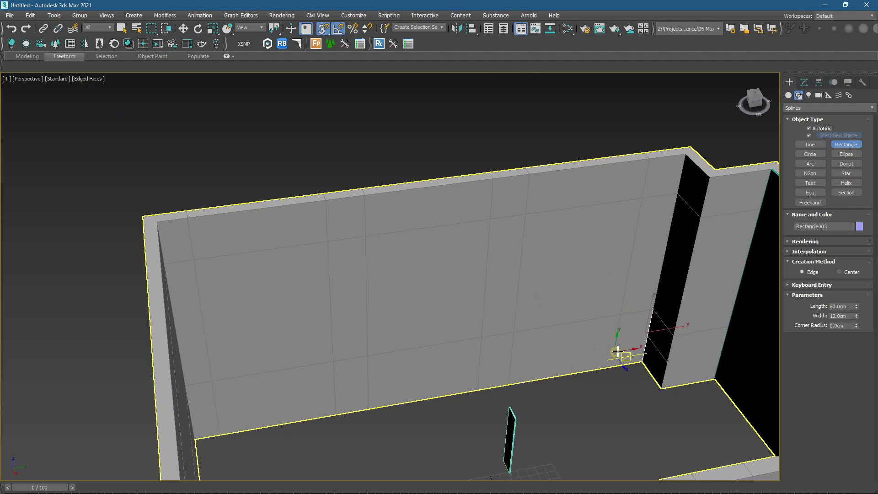
drag(641, 361, 186, 382)
alt+middle_drag(422, 398, 435, 389)
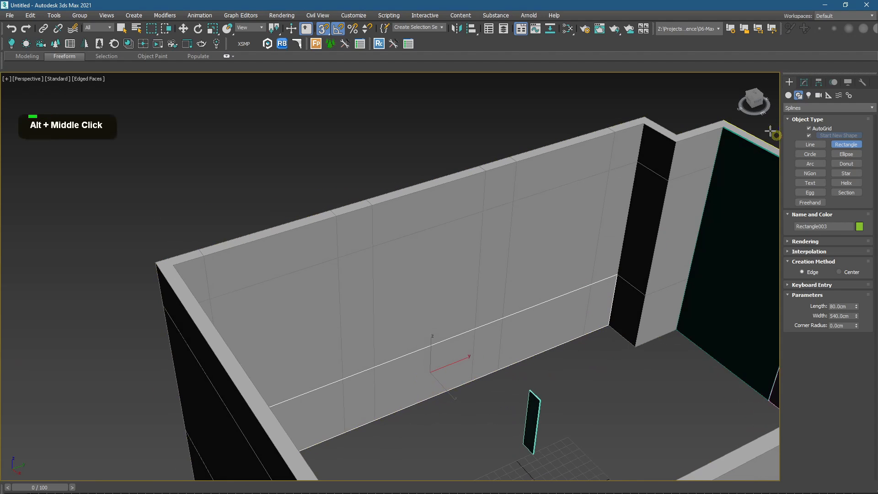
Step: Add a Shell modifier to the new rectangle to give it thickness
click(803, 88)
click(814, 110)
text(sh)
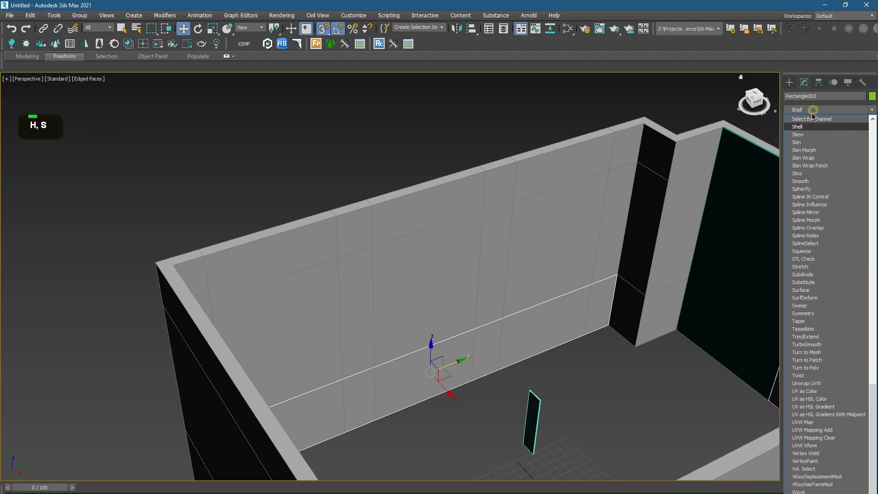
click(798, 126)
alt+middle_drag(611, 290, 604, 293)
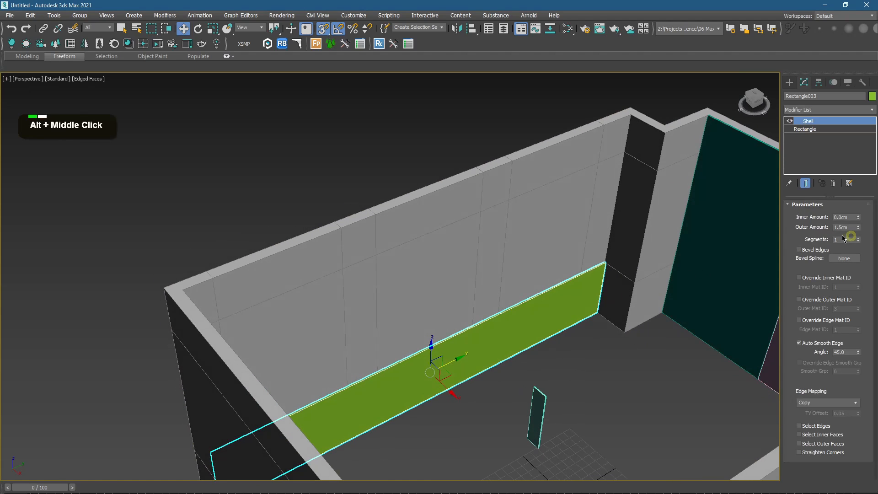
Step: Examine the green panel's placement against the long wall and the windows from the left side
scroll(435, 366, up, 5)
alt+middle_drag(500, 362, 498, 374)
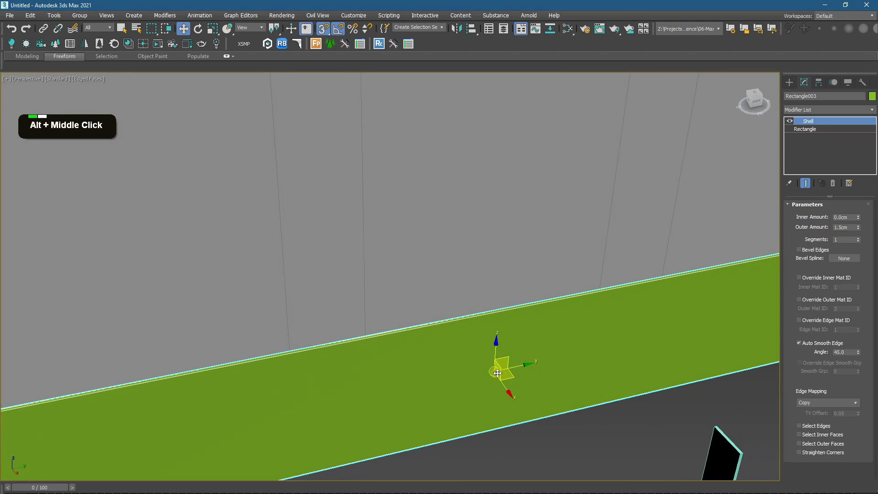
key(l)
key(z)
key(F3)
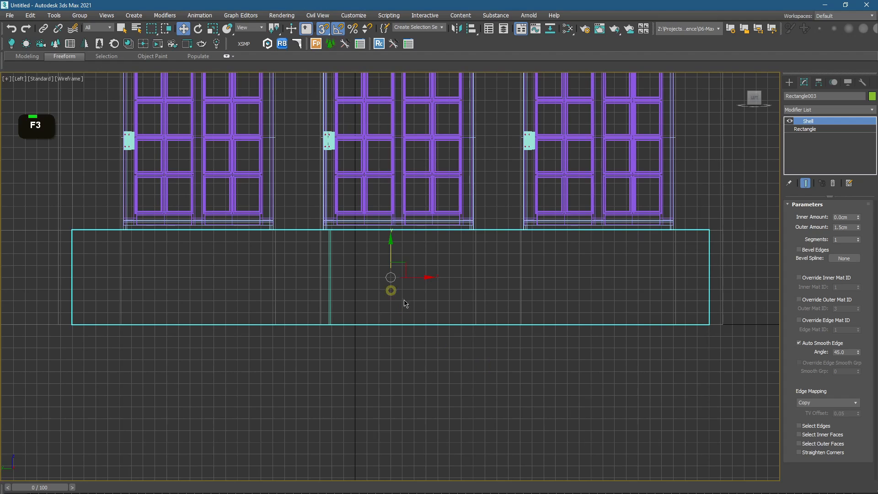
alt+middle_drag(405, 303, 424, 309)
key(F3)
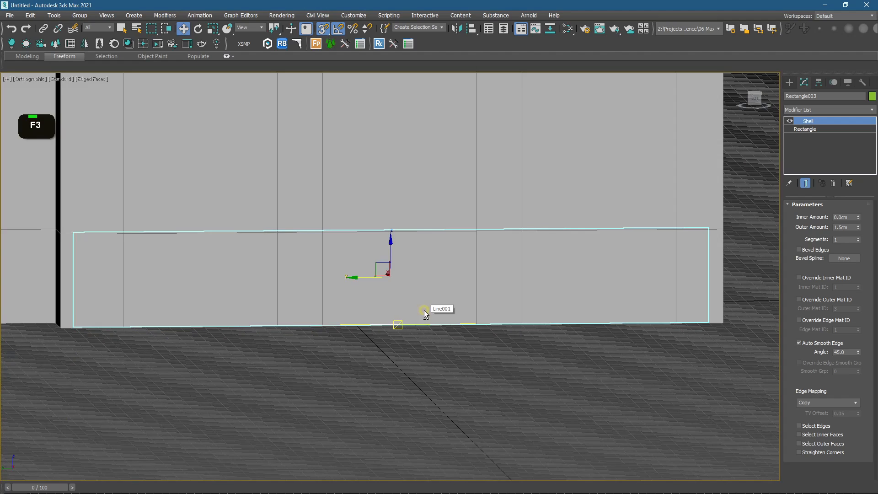
key(p)
scroll(421, 311, down, 3)
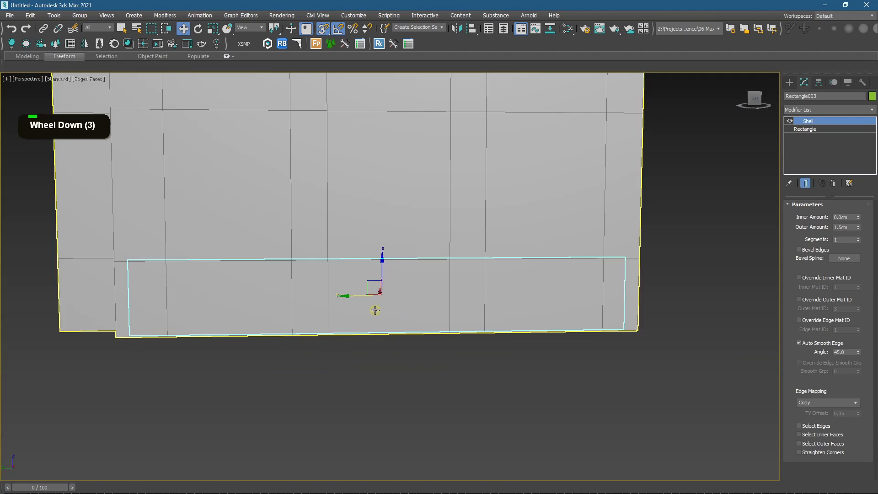
Step: Add an Edit Poly modifier above the green panel's Shell and enter vertex editing
click(816, 111)
key(d)
key(e)
click(805, 131)
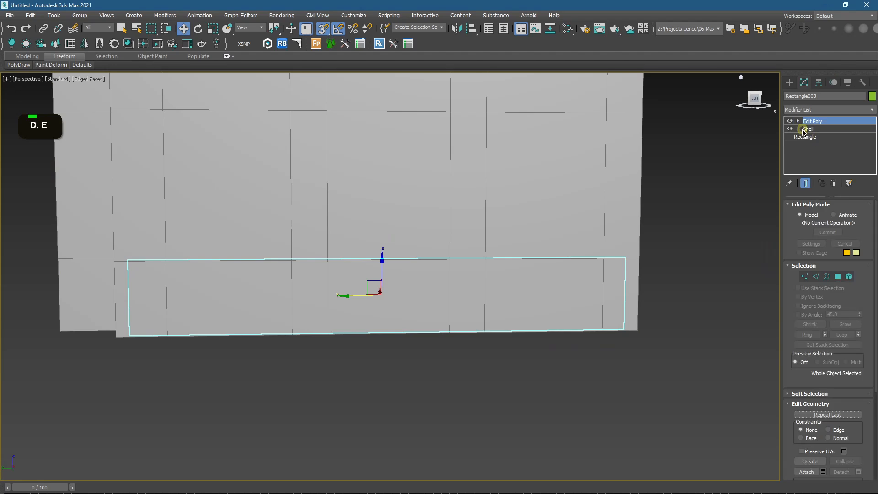
click(805, 276)
Step: Select the green panel's four top vertices in the front view, raise them slightly along the vertical axis, and leave vertex editing
key(f)
key(F3)
scroll(430, 302, down, 9)
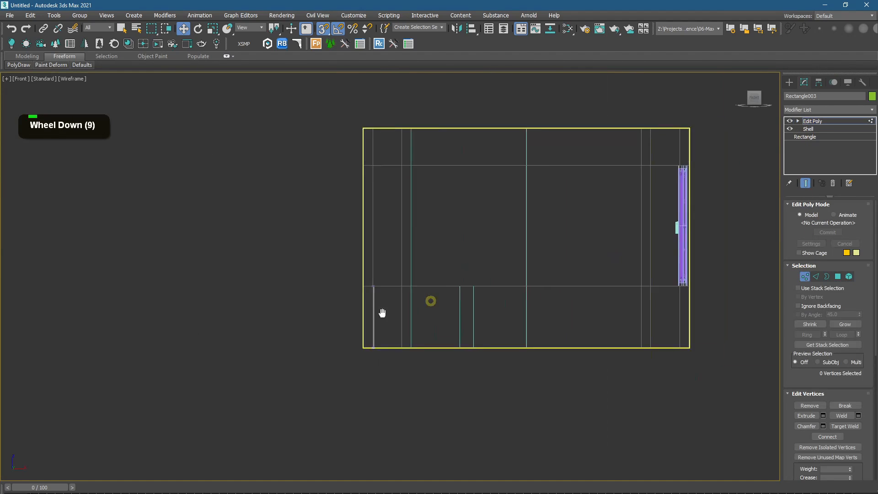
middle_drag(383, 313, 319, 334)
drag(231, 259, 352, 335)
scroll(294, 312, up, 2)
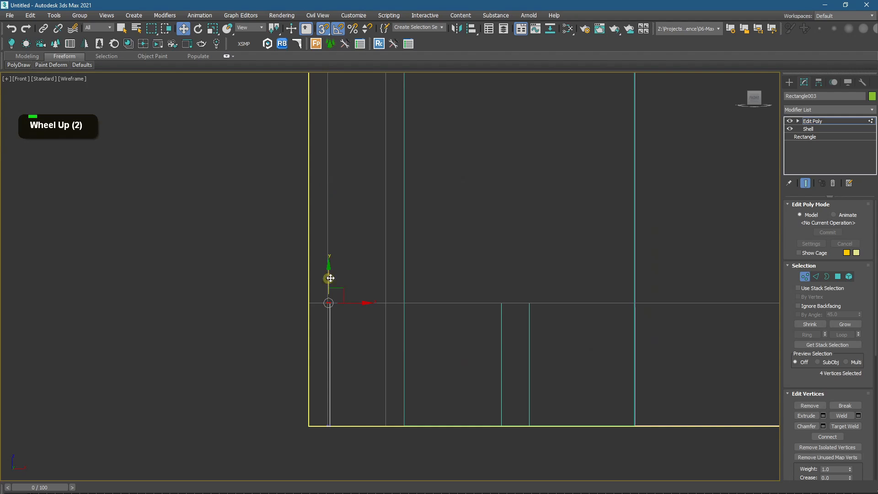
drag(330, 278, 533, 269)
scroll(496, 298, down, 3)
alt+middle_drag(496, 297, 474, 362)
key(F3)
scroll(452, 237, down, 3)
scroll(462, 226, up, 3)
scroll(462, 226, up, 3)
click(461, 226)
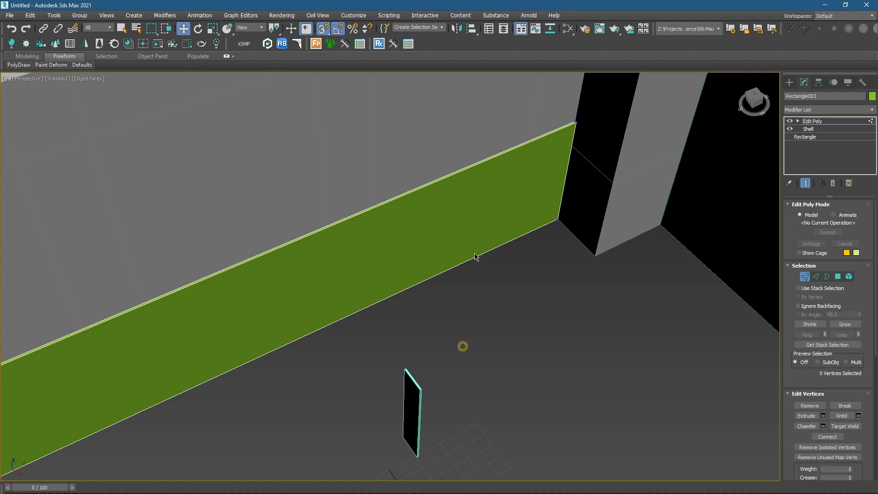
click(789, 82)
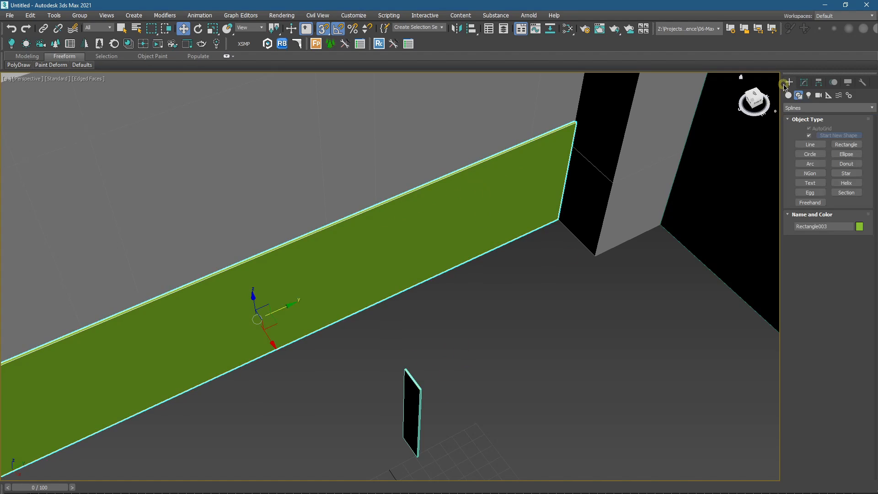
Step: Delete the small leftover panel standing in the middle of the room
click(449, 349)
click(408, 386)
key(Delete)
scroll(409, 345, down, 3)
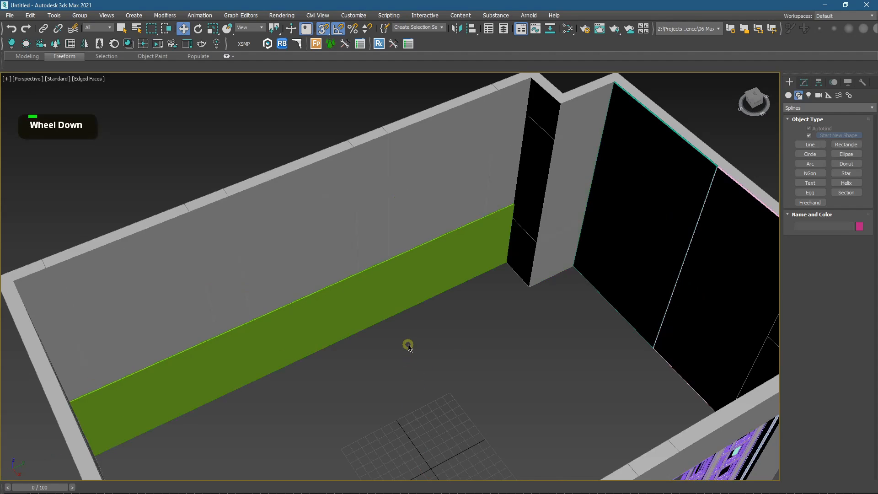
Step: Create a box about 263 cm wide, 26 cm long and 87 cm high on the face of the green panel, with snapping off
alt+middle_drag(409, 344, 451, 274)
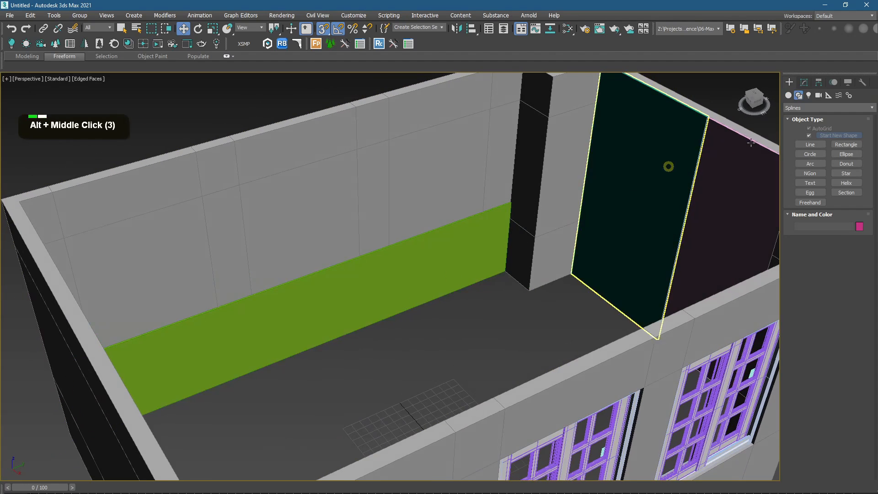
click(788, 95)
click(810, 137)
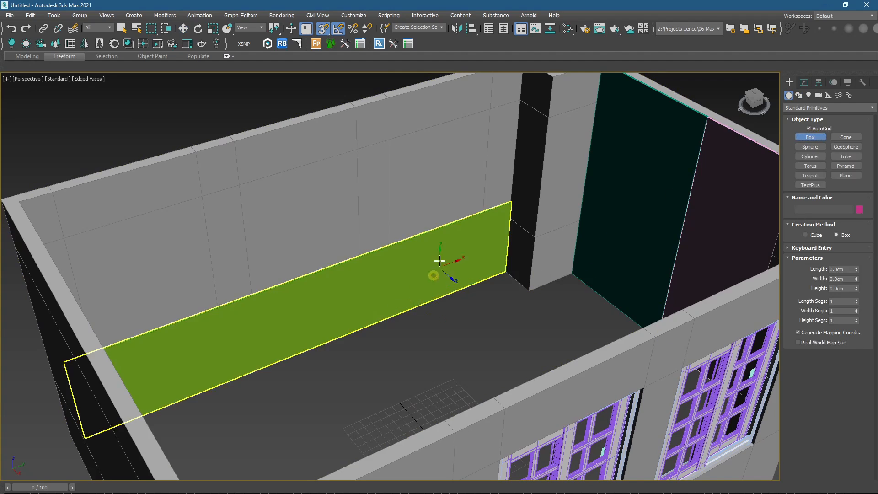
scroll(533, 251, up, 3)
scroll(494, 234, down, 1)
scroll(494, 234, down, 1)
scroll(505, 229, up, 1)
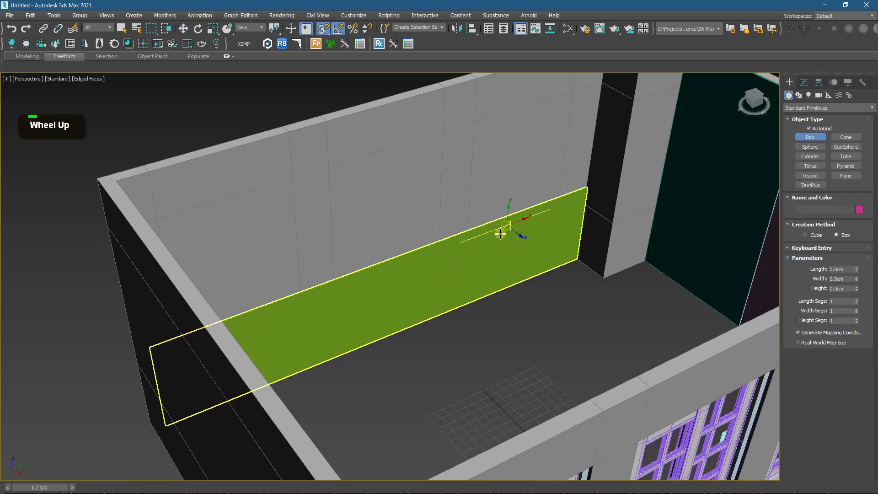
key(s)
drag(511, 223, 310, 318)
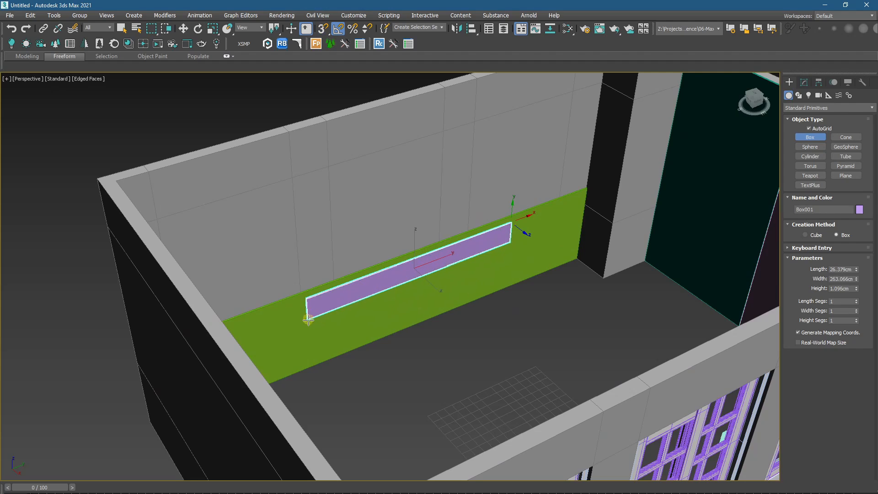
click(397, 304)
Step: Move the purple box straight across the room to the window wall in the wireframe top view
key(z)
key(t)
scroll(397, 304, down, 5)
scroll(402, 302, up, 3)
key(w)
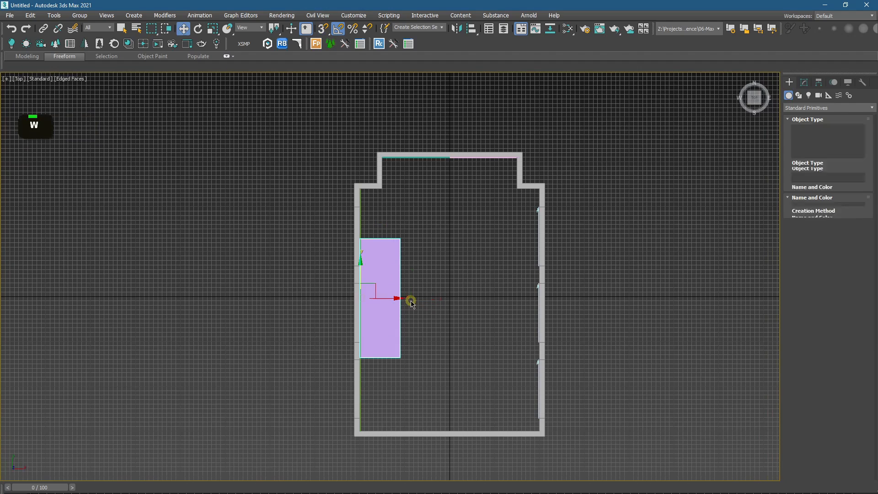
middle_drag(408, 300, 384, 306)
key(F3)
drag(359, 303, 502, 313)
scroll(504, 316, up, 2)
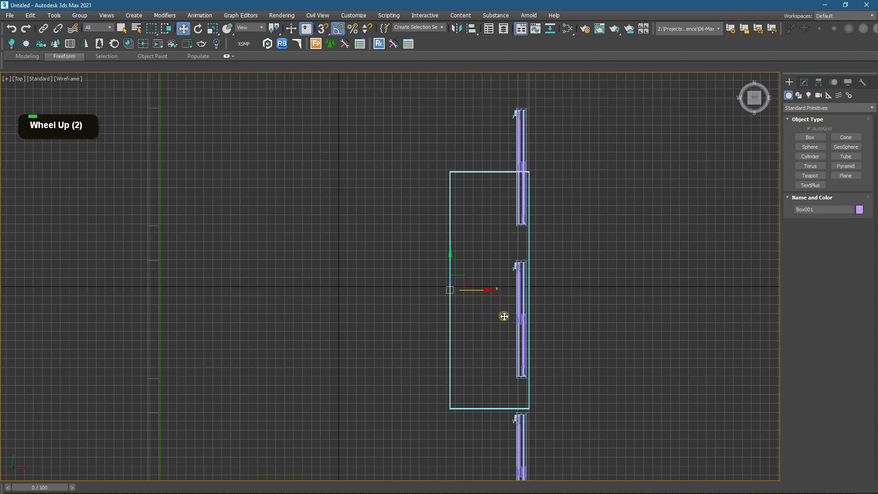
scroll(500, 314, down, 1)
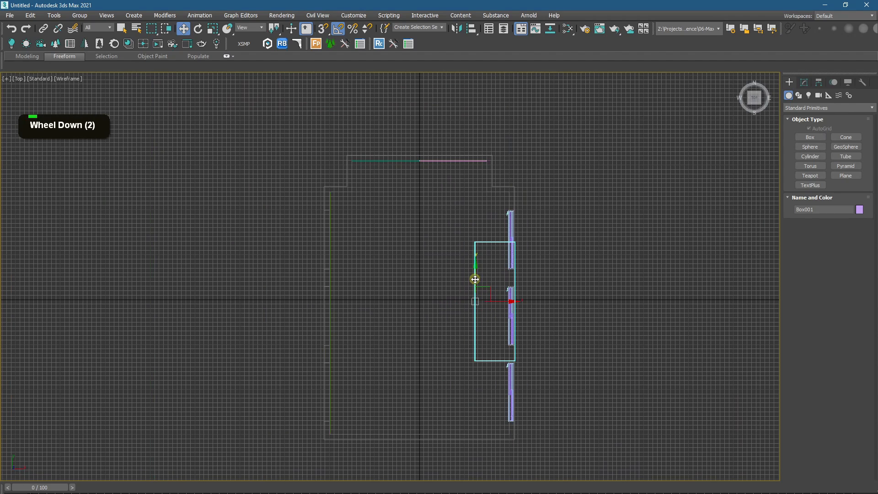
Step: Centre the box on the middle window along the wall direction, return it against the green panel, and restore shaded display
drag(475, 279, 472, 289)
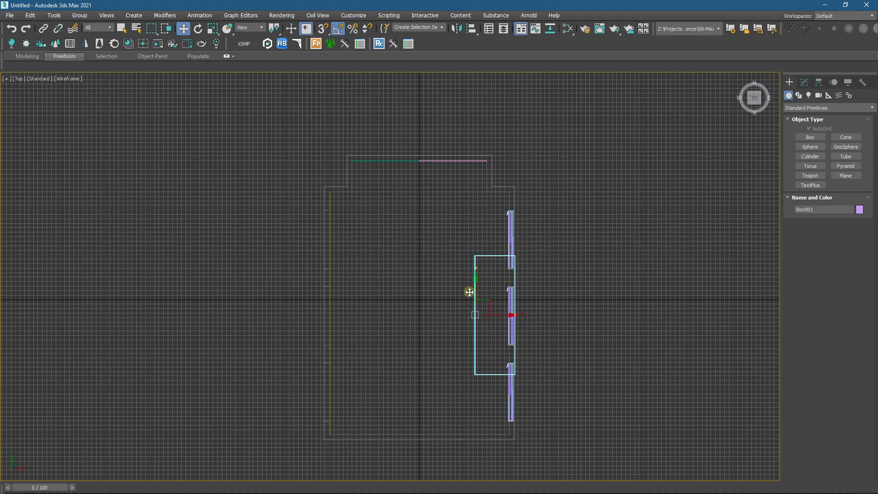
drag(505, 316, 364, 309)
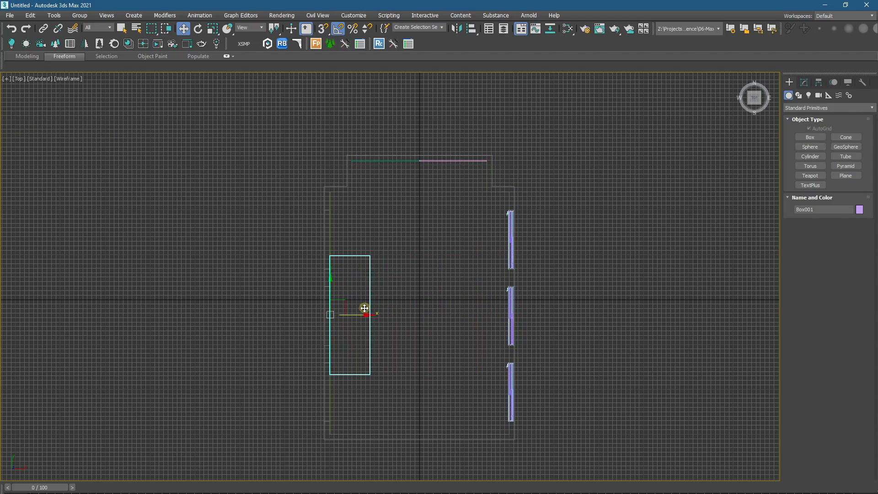
key(F3)
scroll(366, 310, down, 1)
Step: Set the purple box's length to 10 cm
alt+middle_drag(367, 310, 302, 274)
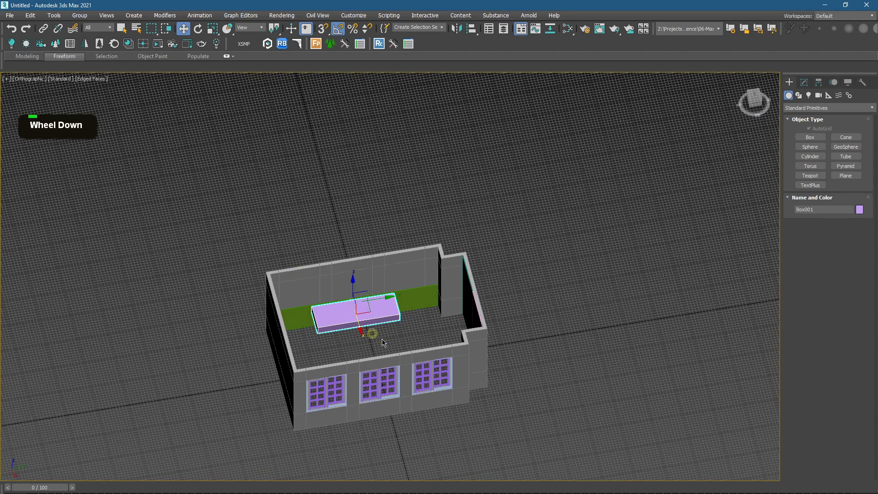
scroll(383, 343, up, 5)
alt+middle_drag(389, 321, 414, 322)
click(804, 82)
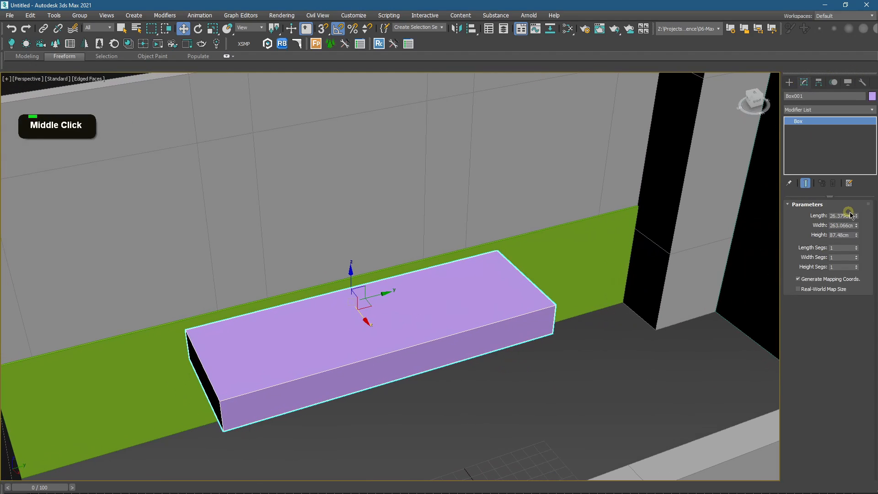
drag(857, 217, 857, 224)
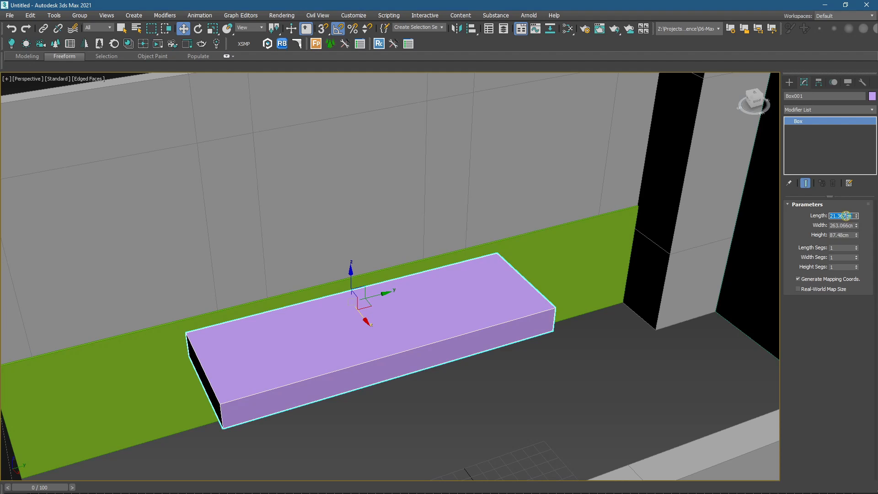
text(110)
key(Return)
text(1)
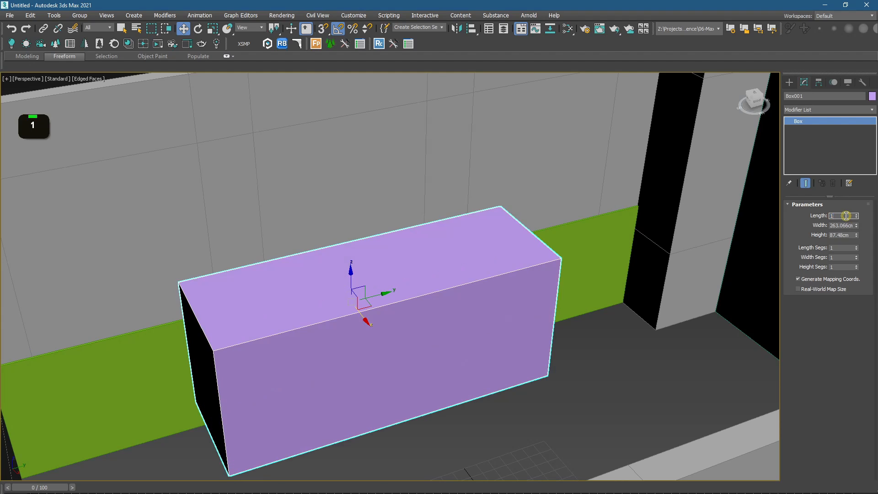
key(BackSpace)
text(10)
key(Return)
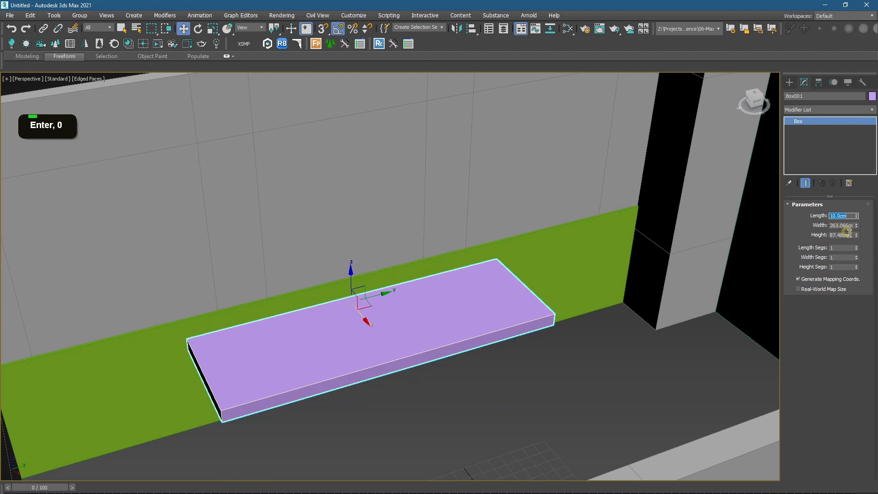
Step: Set the box's height to 45 cm and its width to 200 cm
click(847, 236)
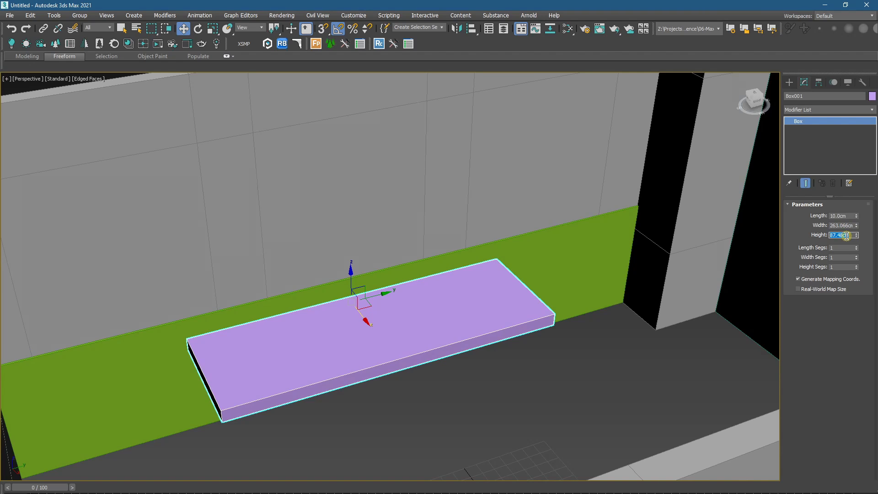
text(45)
key(Return)
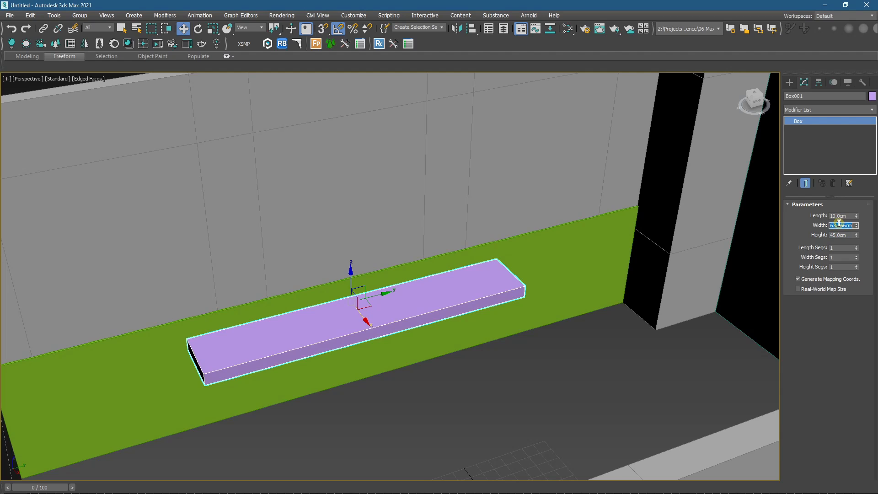
text(200)
key(Return)
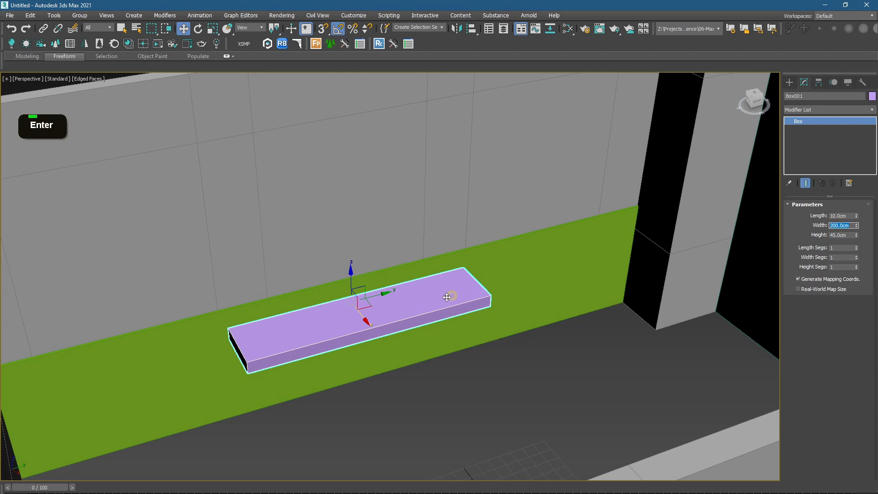
Step: Examine how the purple box meets the green panel up close, undoing the stray change
alt+middle_drag(447, 297, 478, 303)
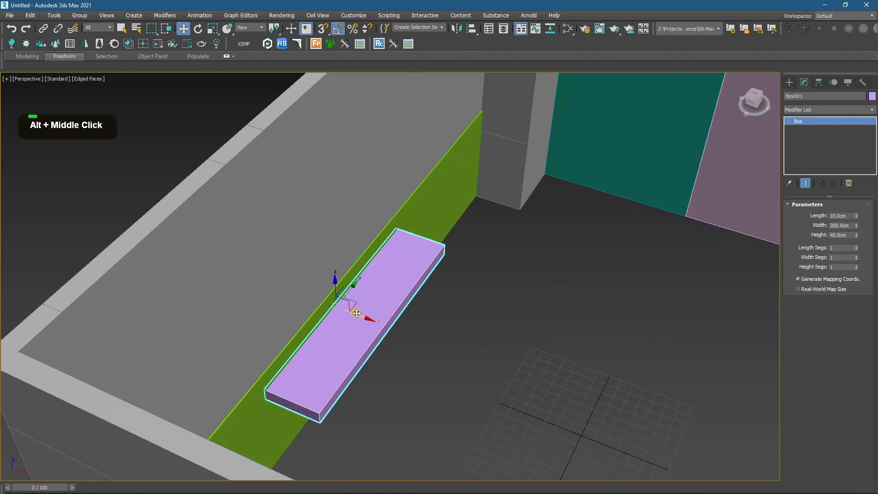
scroll(356, 315, up, 3)
key(ctrl+z)
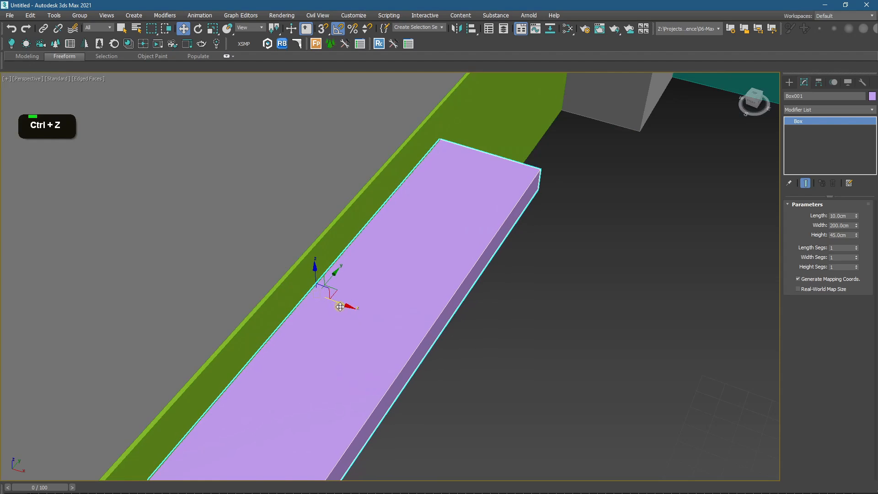
scroll(346, 304, down, 3)
alt+middle_drag(360, 301, 363, 303)
scroll(363, 304, down, 4)
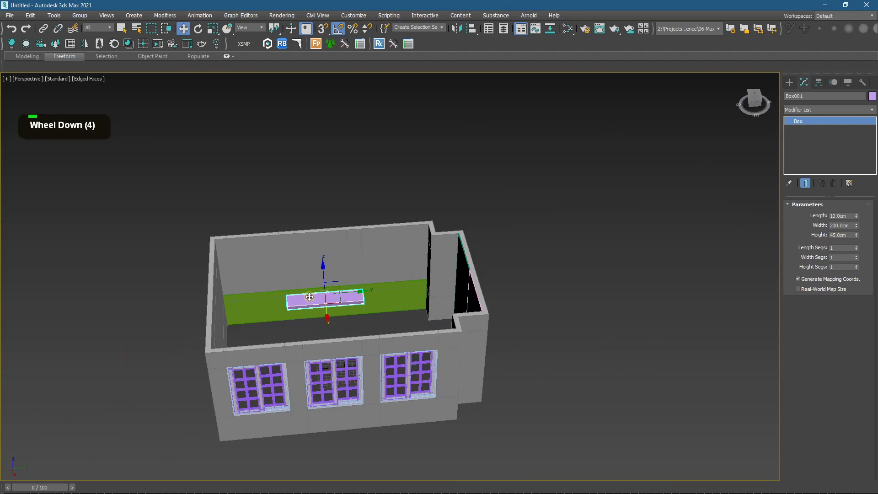
Step: Create a targeted CoronaCam in the top view, aimed from outside the near wall through the room's centre, with a target distance of about 900 cm
click(488, 251)
key(z)
key(t)
scroll(453, 276, down, 3)
scroll(399, 292, up, 2)
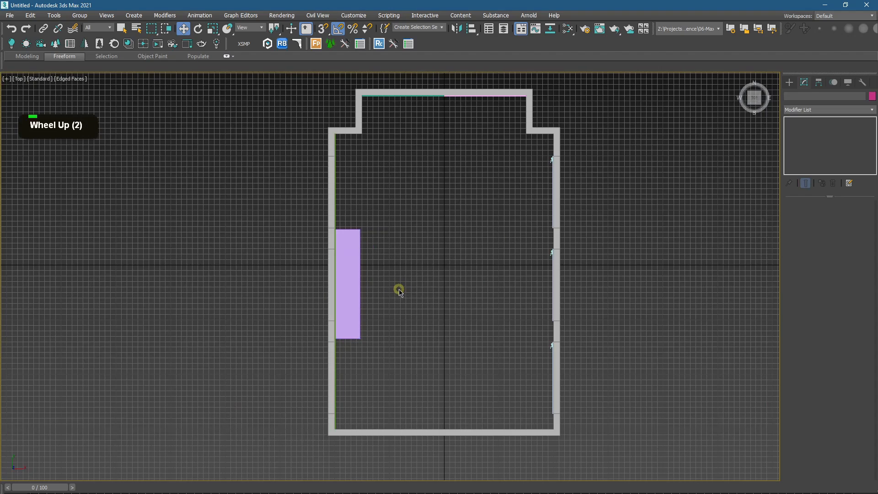
click(789, 81)
click(819, 95)
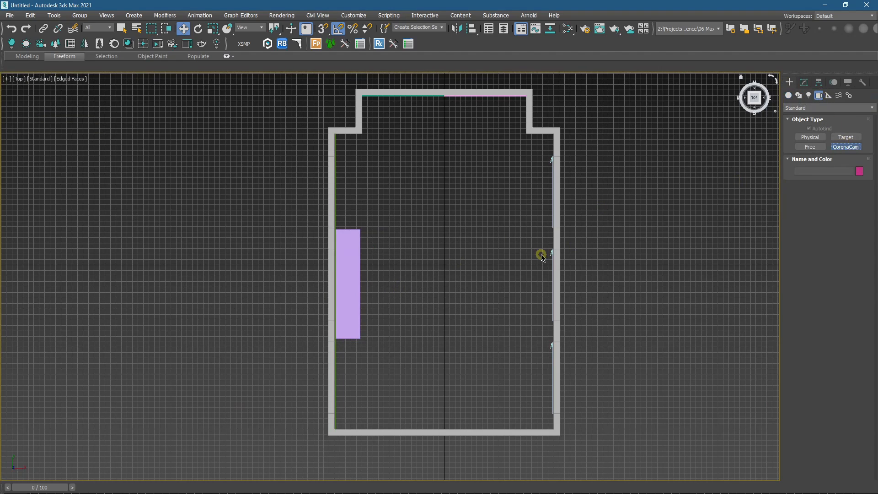
scroll(541, 256, down, 3)
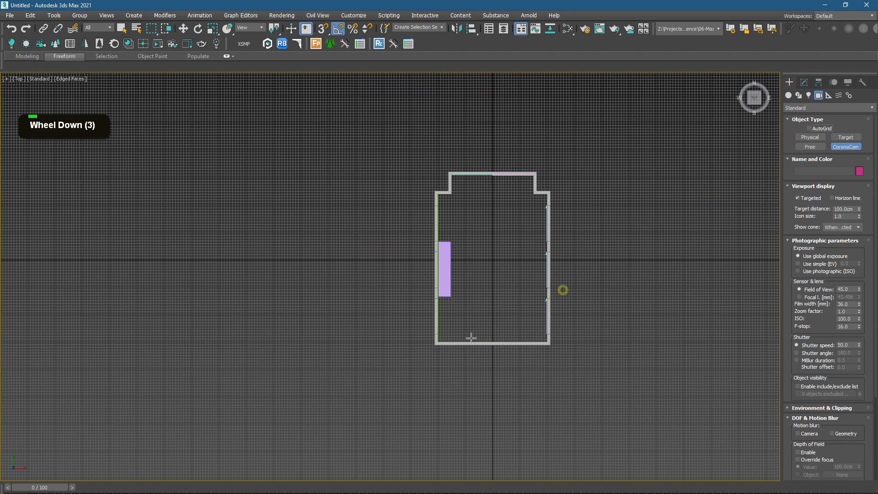
drag(492, 376, 492, 130)
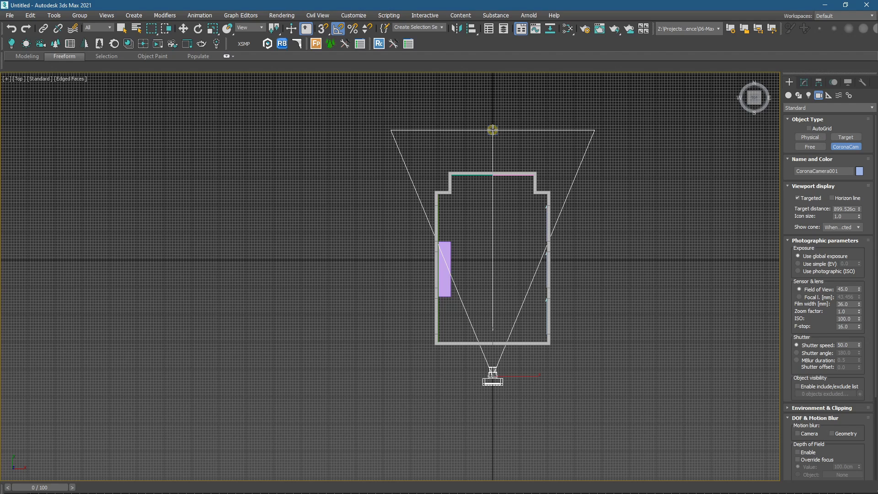
Step: Look through the new camera, raise it above the floor, and turn on the safe frames
key(c)
middle_drag(493, 134, 491, 230)
key(shift+f)
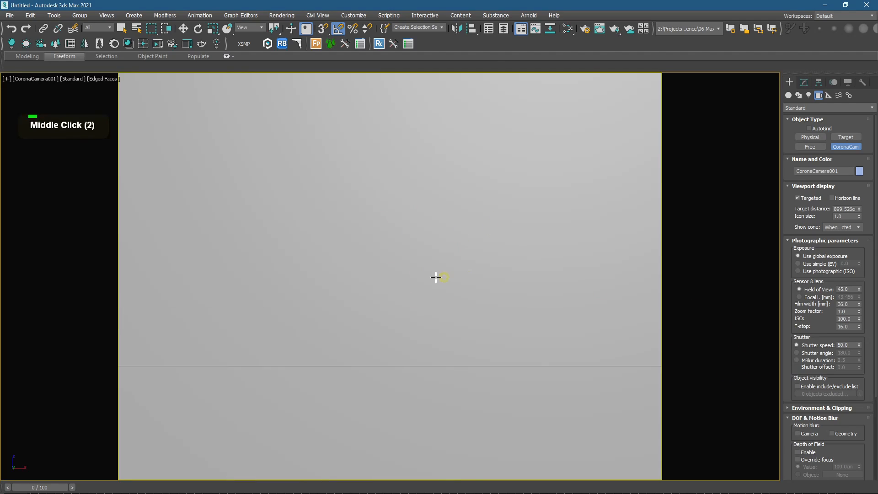
Step: Move the camera forward in the top view so it stands inside the room, just past the near wall
key(t)
scroll(401, 278, down, 3)
scroll(387, 350, up, 3)
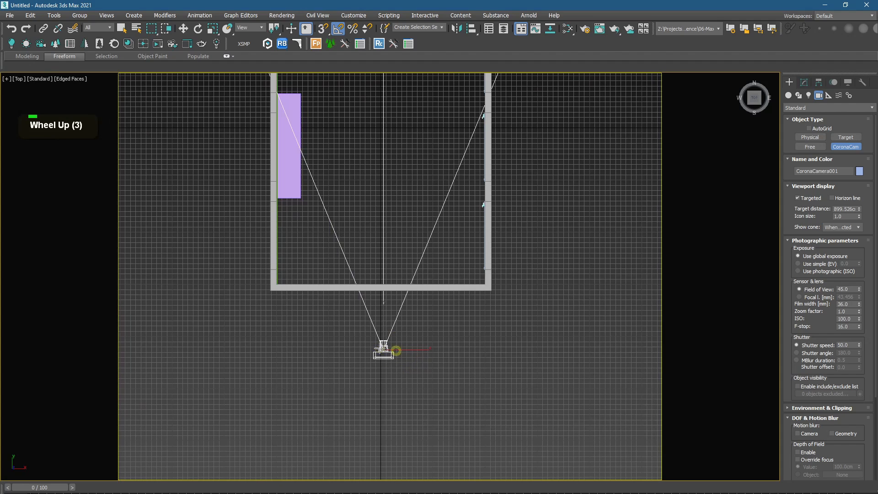
scroll(451, 270, down, 2)
key(w)
click(490, 268)
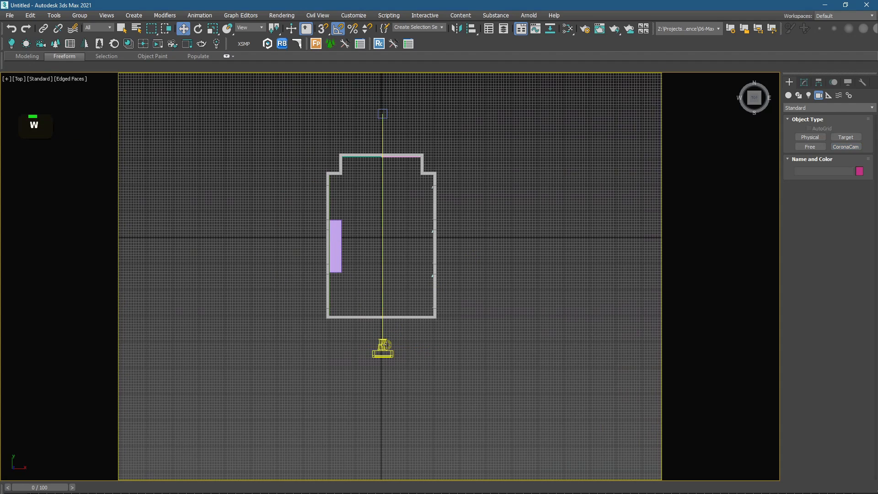
click(387, 345)
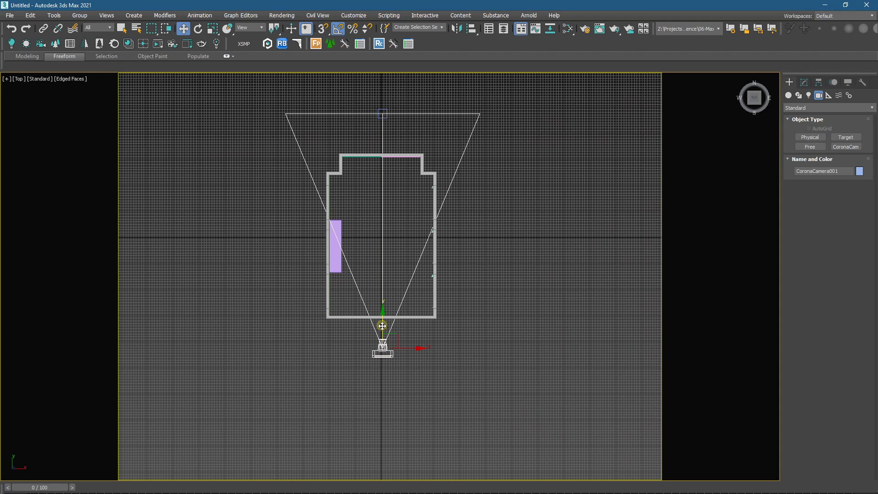
drag(382, 326, 377, 288)
Step: Look through the repositioned camera, raise it to frame the two recess panels, and compare the view with and without safe frames
key(c)
middle_drag(376, 286, 377, 318)
key(shift+f)
key(shift+f)
key(shift+f)
key(shift+f)
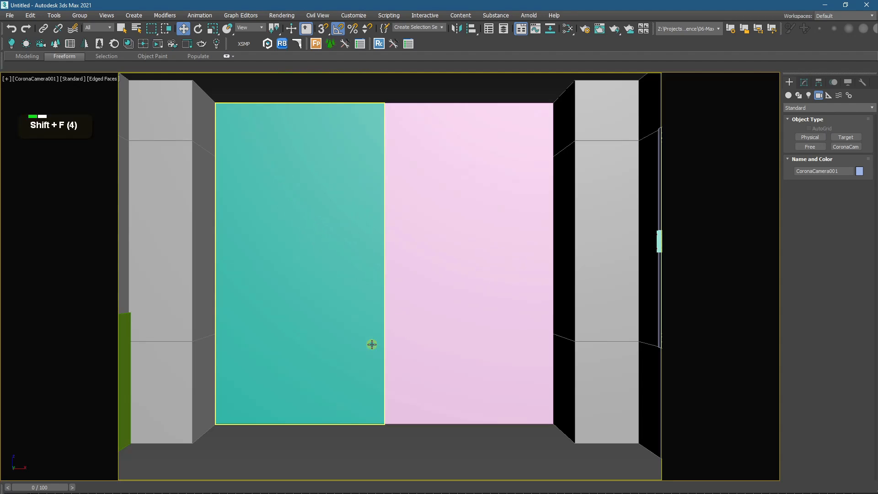
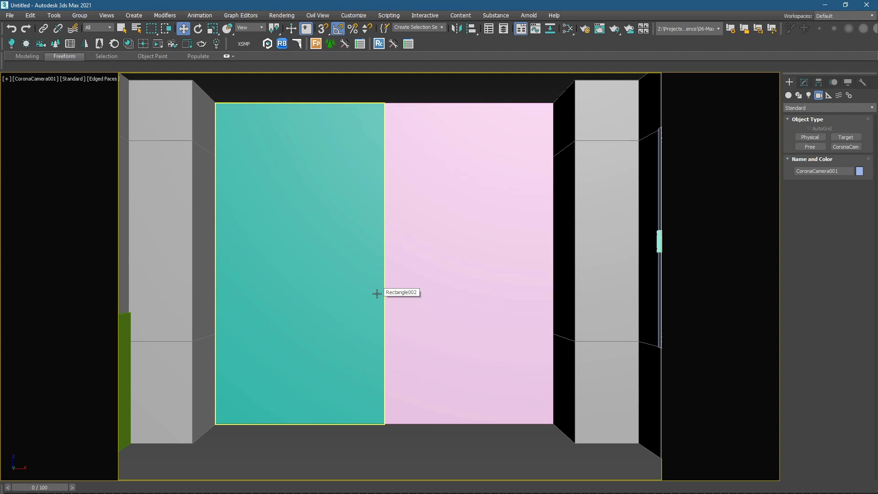
Step: Move the camera straight back in the top view until it stands outside the room behind the near wall
click(377, 294)
key(t)
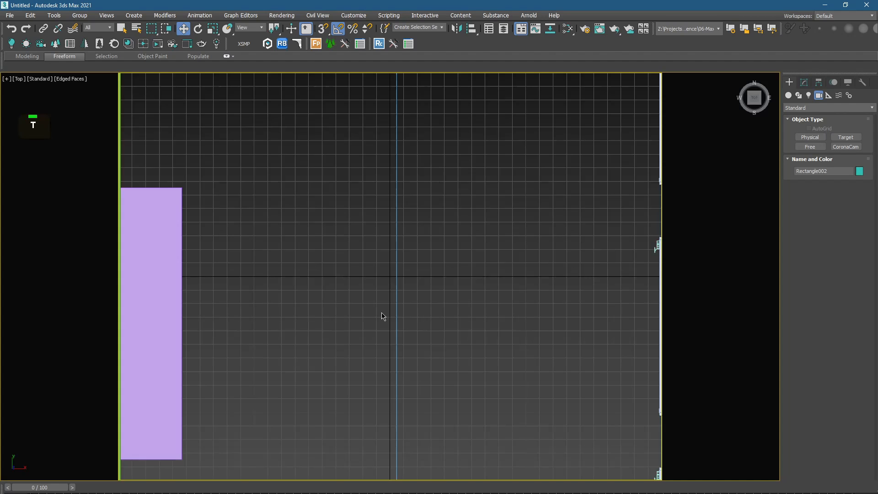
scroll(382, 316, down, 10)
middle_drag(398, 458, 406, 264)
click(422, 328)
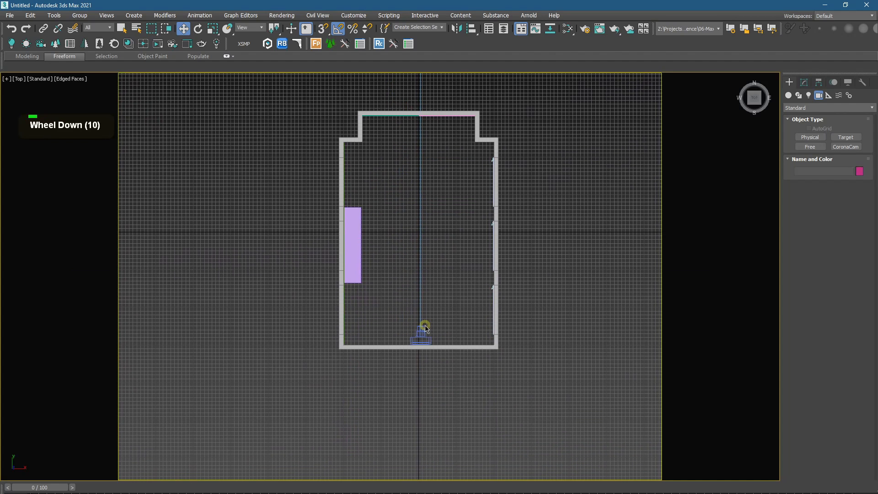
drag(421, 300, 421, 389)
Step: Enable camera clipping on the Corona camera and set the near clipping distance to 250 cm
click(806, 83)
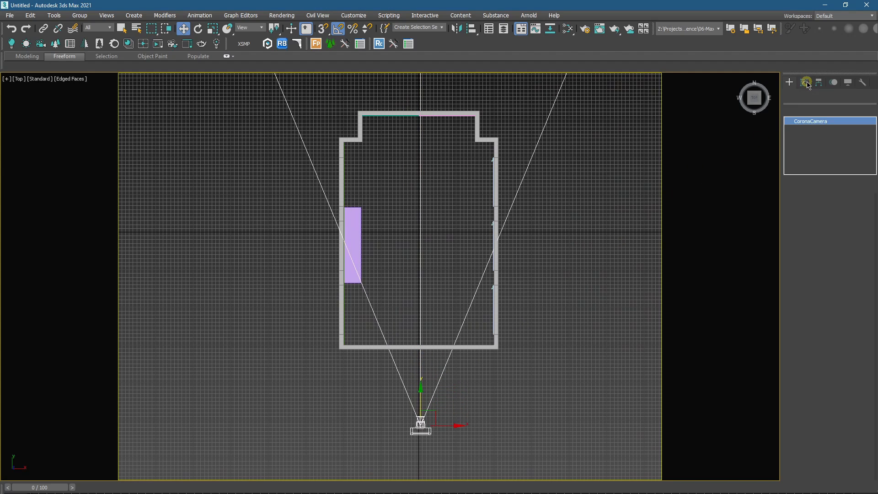
drag(870, 236, 872, 309)
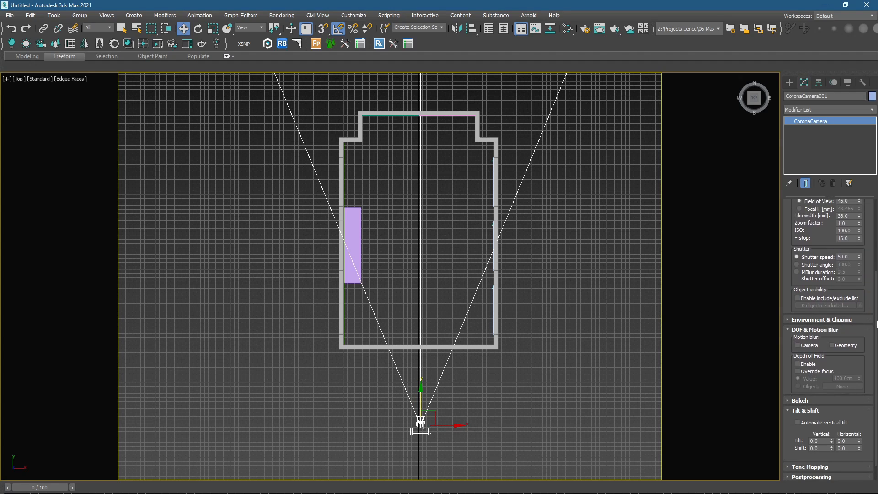
click(822, 320)
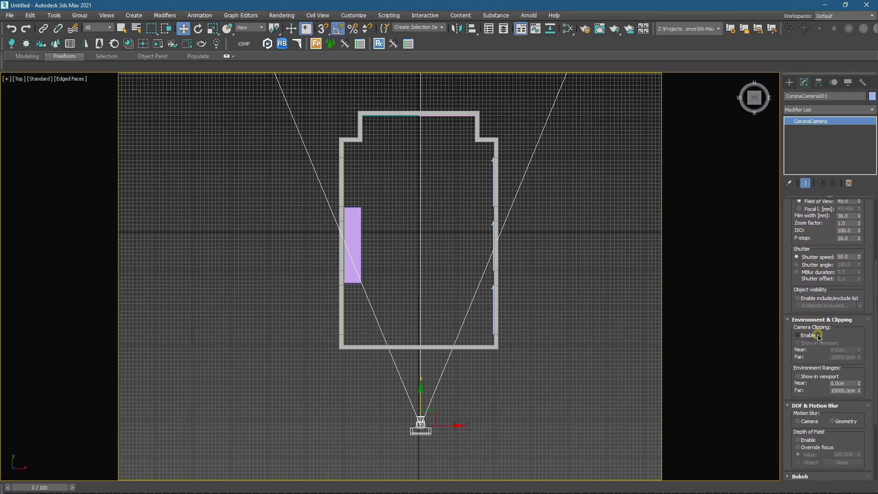
click(814, 336)
middle_click(442, 311)
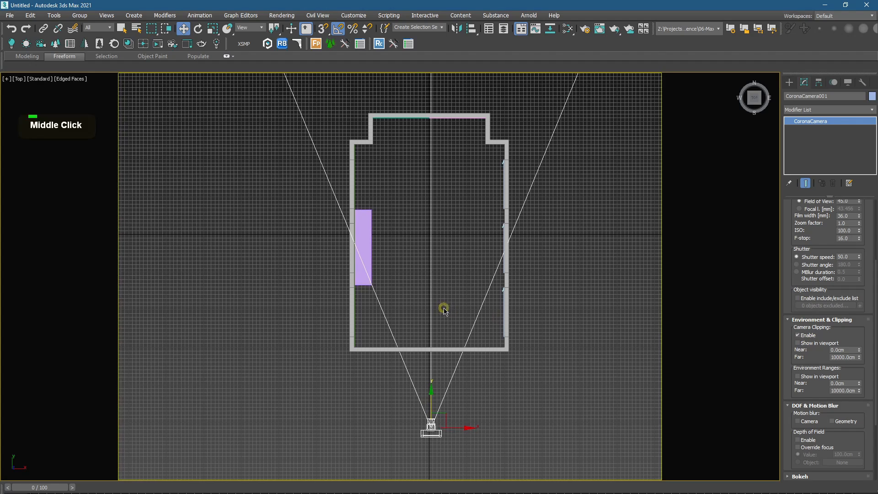
key(c)
key(shift+f)
key(shift+f)
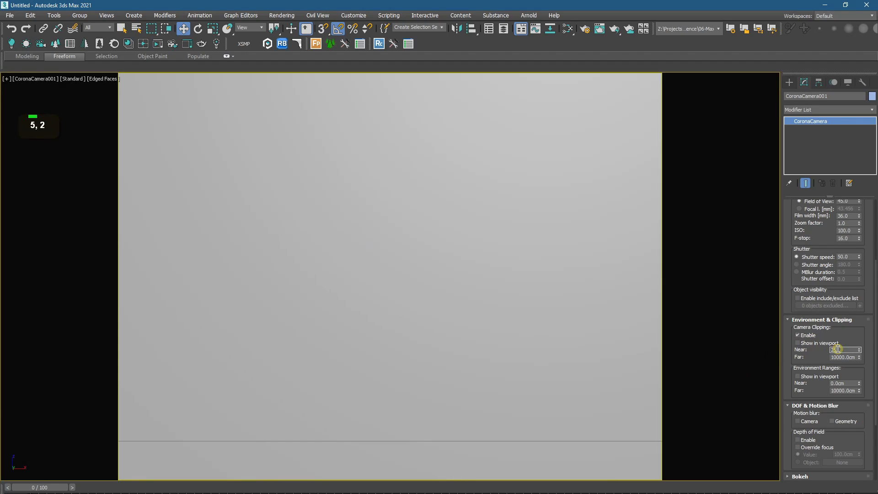
key(Return)
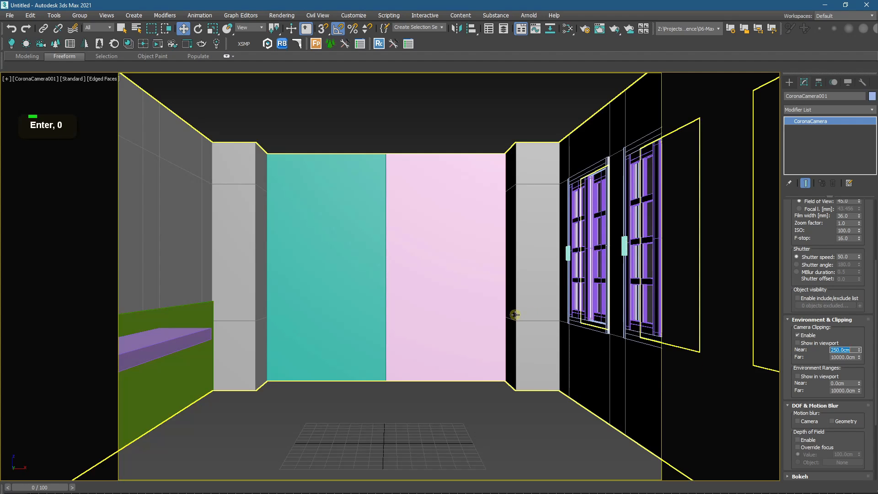
Step: Show the camera's clipping planes in the top view and set the near clipping to 227.5 cm, just inside the near wall
middle_click(516, 316)
key(t)
key(z)
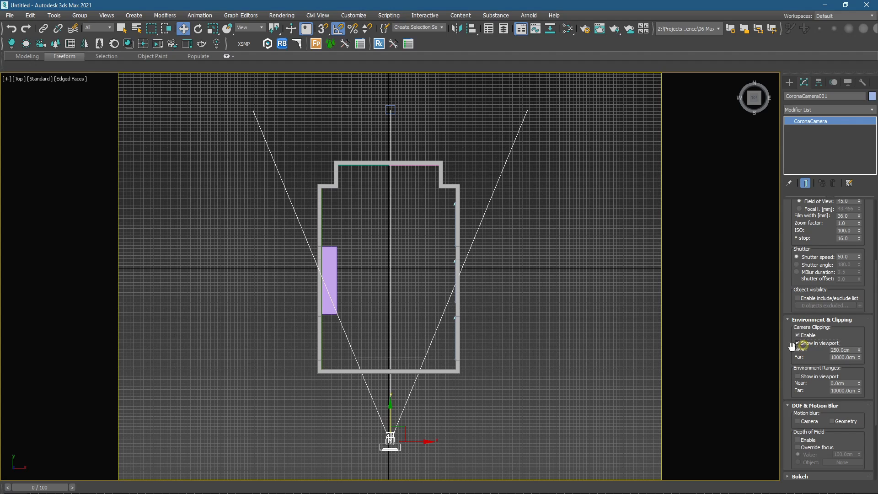
click(843, 350)
mouse_move(859, 350)
mouse_down()
mouse_move(851, 307)
mouse_move(854, 355)
mouse_up()
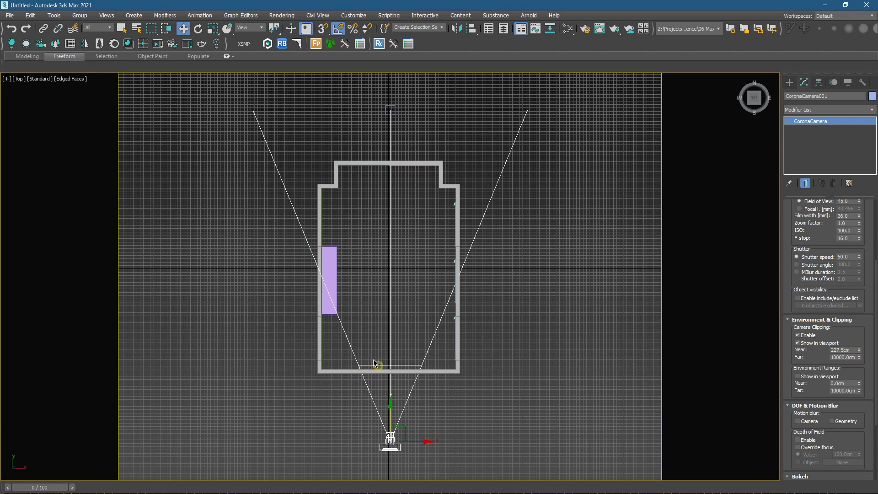
Step: Look through the clipped camera, compare the view with and without safe frames, and pan its framing slightly sideways
key(c)
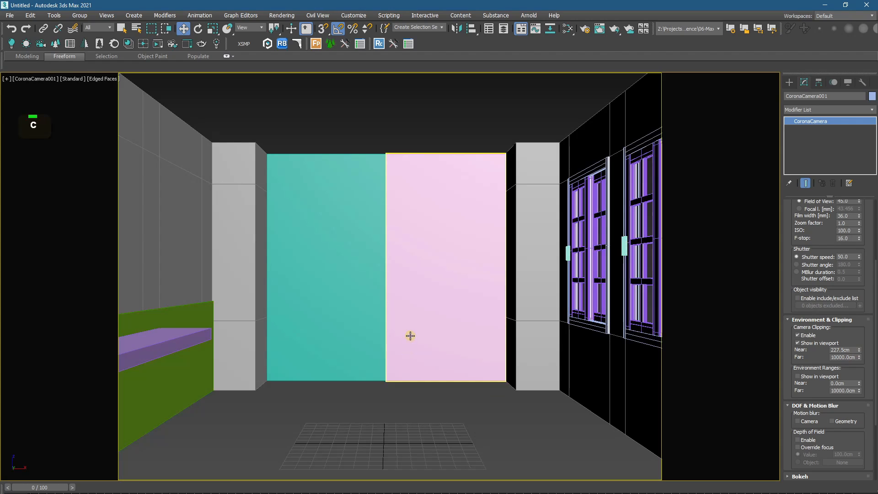
key(shift+f)
key(shift+f)
middle_click(413, 347)
middle_drag(414, 347, 410, 347)
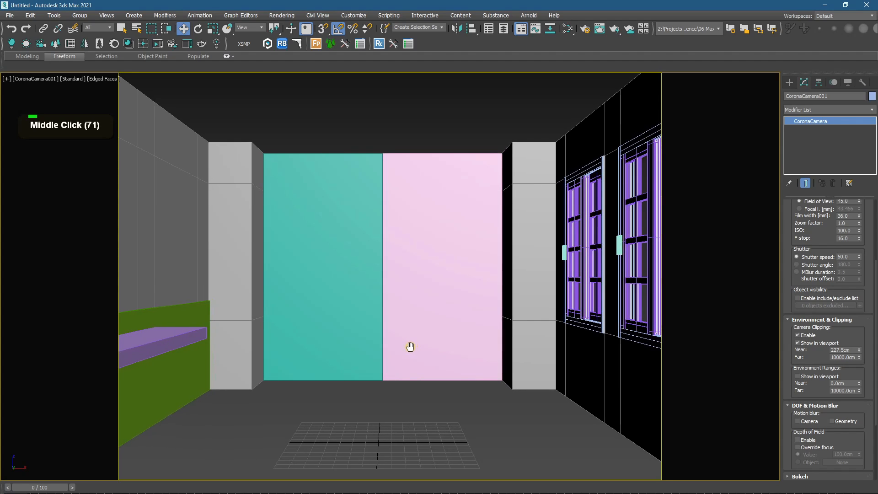
click(790, 82)
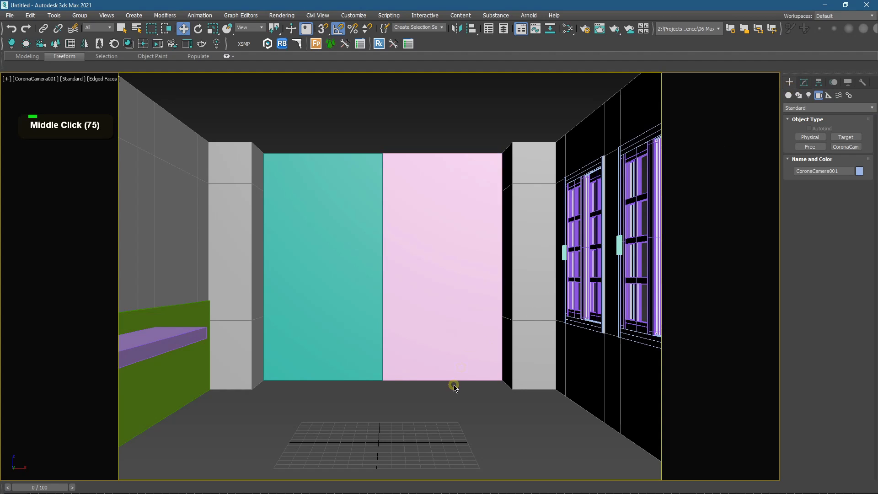
Step: Select the vanity slab in the perspective view and slide it along the wall toward the recess panels
key(p)
scroll(429, 386, down, 7)
alt+middle_drag(425, 383, 521, 368)
key(shift+f)
alt+middle_drag(397, 361, 371, 388)
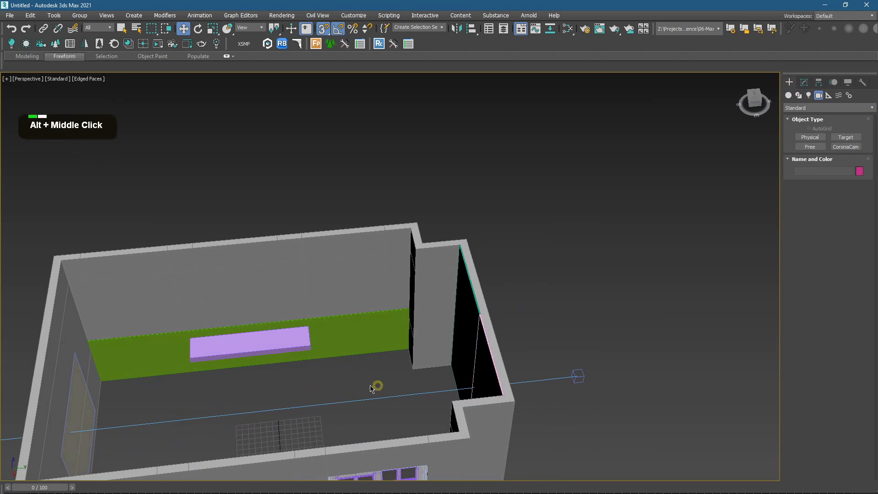
scroll(290, 349, up, 2)
click(288, 337)
scroll(289, 336, down, 2)
alt+middle_drag(288, 336, 315, 340)
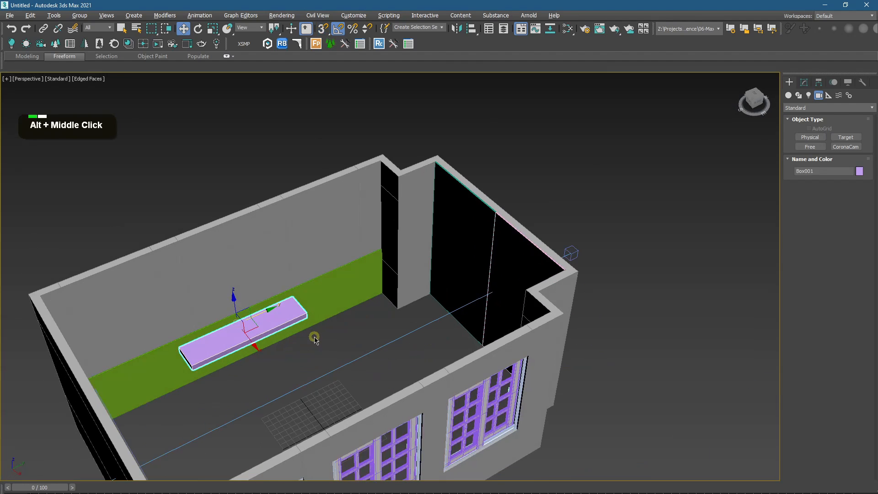
drag(267, 309, 289, 300)
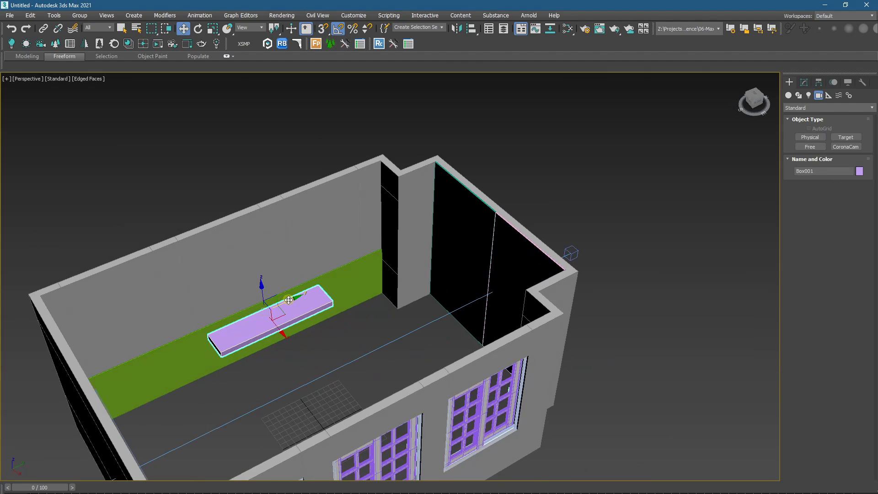
Step: Nudge the slab a little further along the wall toward the recess in the top view
key(z)
key(t)
key(F3)
scroll(299, 311, down, 4)
mouse_move(345, 300)
mouse_down()
mouse_move(552, 302)
mouse_move(529, 272)
mouse_move(348, 286)
mouse_up()
key(F3)
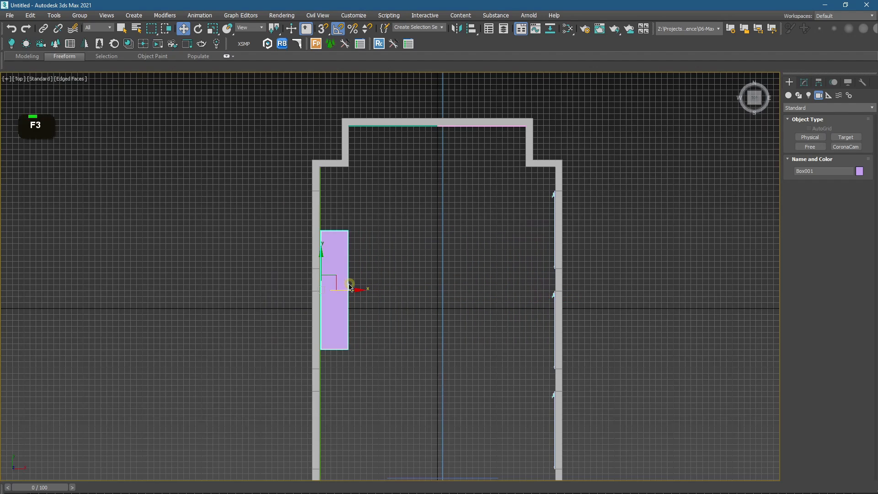
Step: Add an Edit Poly modifier to the vanity slab
scroll(348, 284, up, 3)
alt+middle_drag(346, 283, 321, 316)
scroll(329, 324, up, 3)
key(p)
scroll(321, 319, down, 3)
click(804, 83)
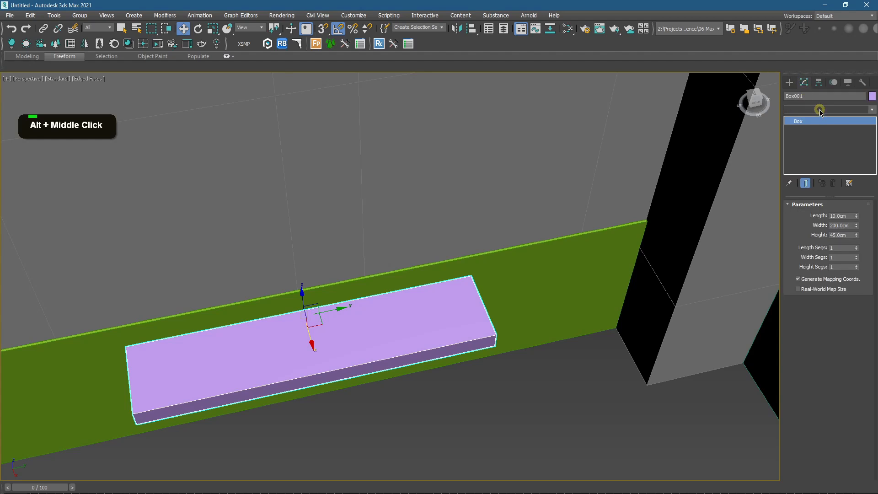
click(820, 110)
key(e)
key(d)
click(819, 121)
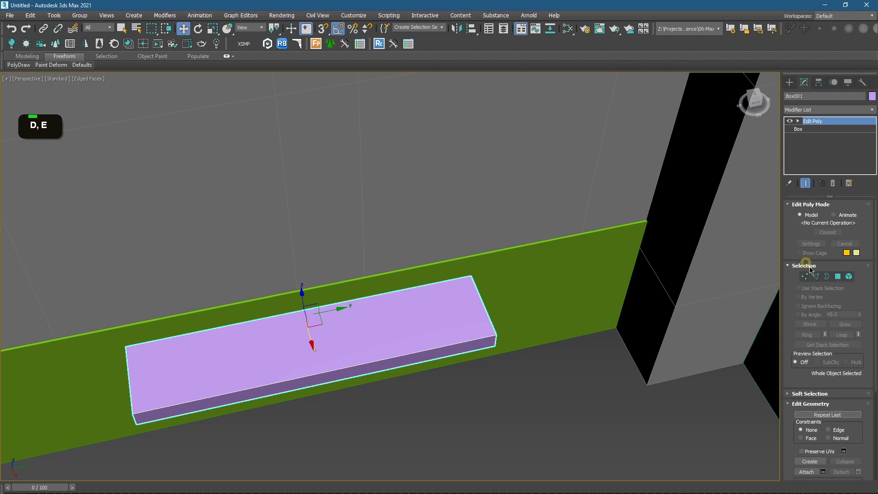
Step: Connect the slab's four long edges with 4 segments and a pinch of 68
click(817, 277)
drag(216, 230, 323, 423)
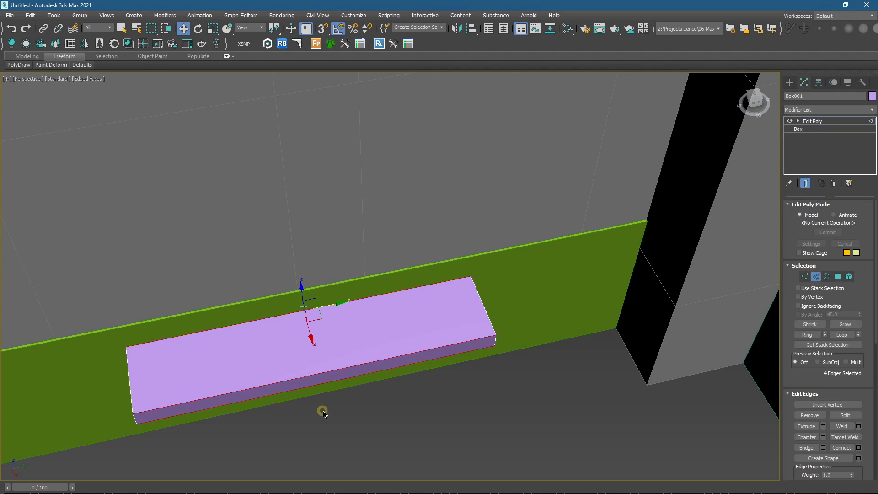
key(F3)
alt+middle_drag(301, 398, 480, 378)
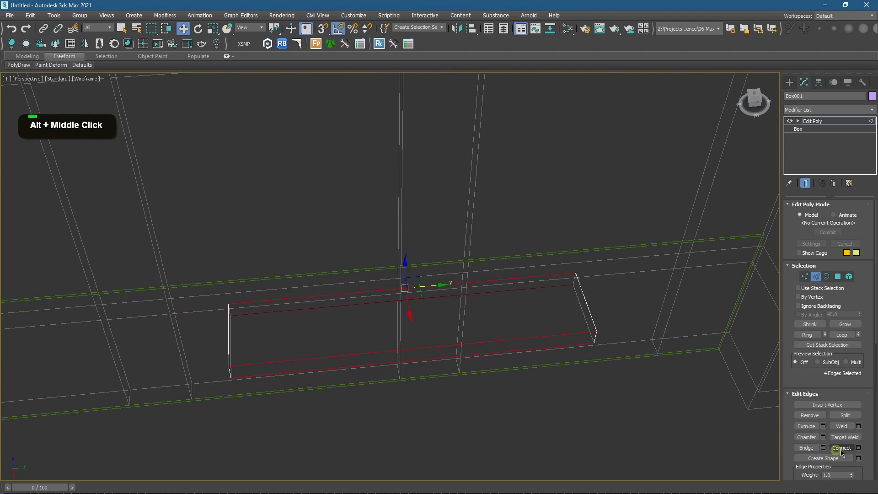
click(858, 448)
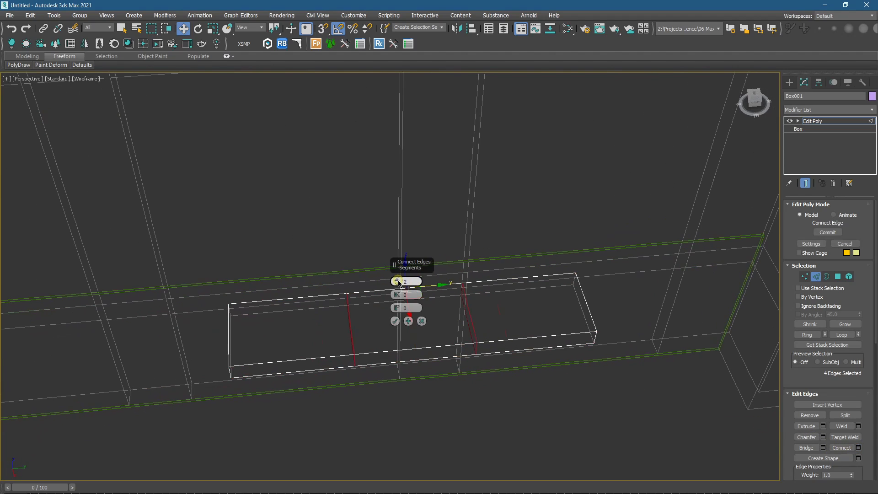
drag(397, 295, 379, 168)
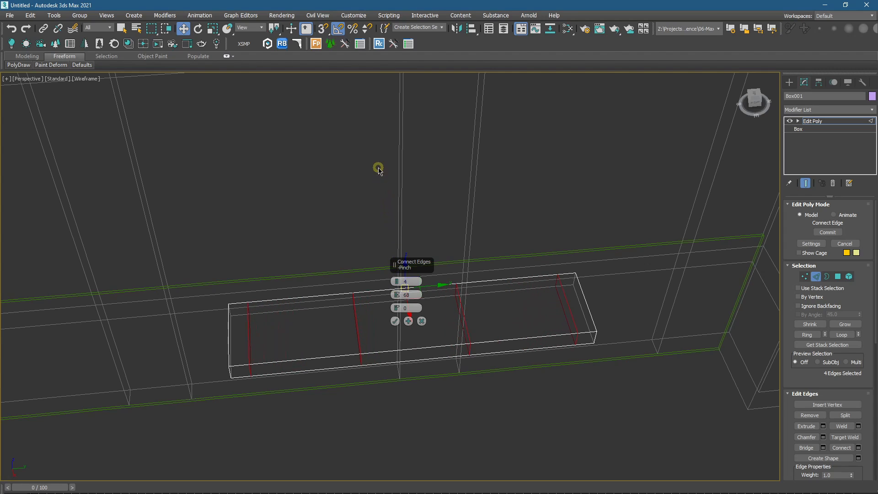
click(396, 321)
Step: Move the slab's two middle edge loops toward each other to form a narrow center strip
double_click(354, 316)
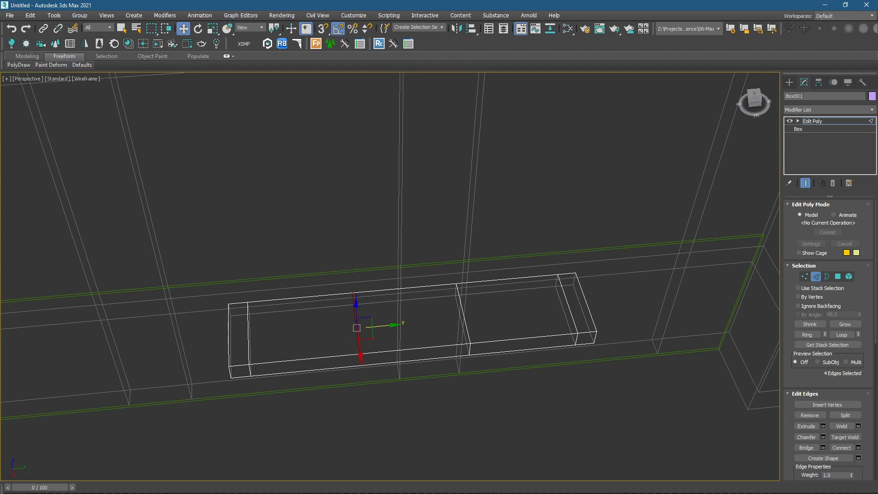
text(0)
key(Return)
double_click(461, 316)
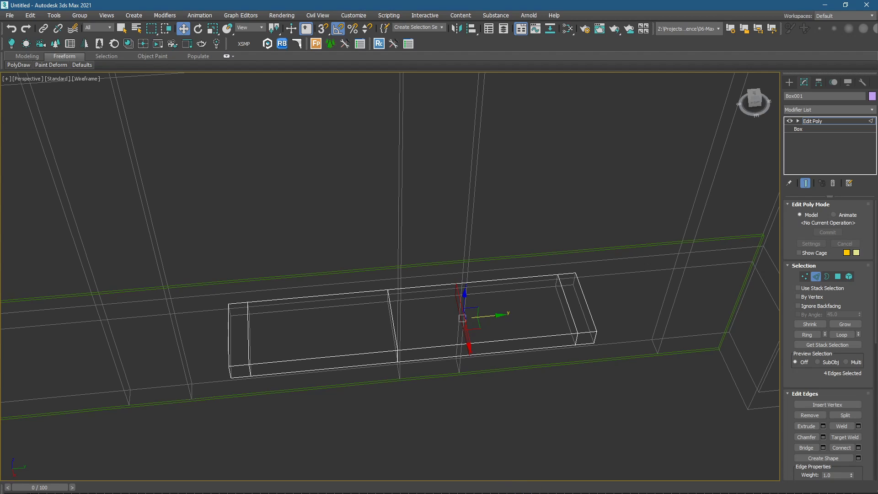
text(0)
key(Return)
key(F3)
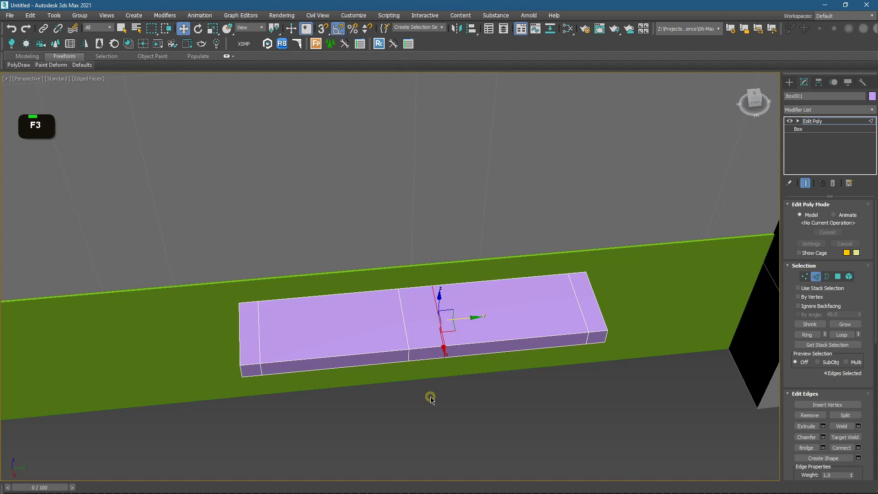
scroll(427, 397, up, 2)
alt+middle_drag(415, 355, 435, 356)
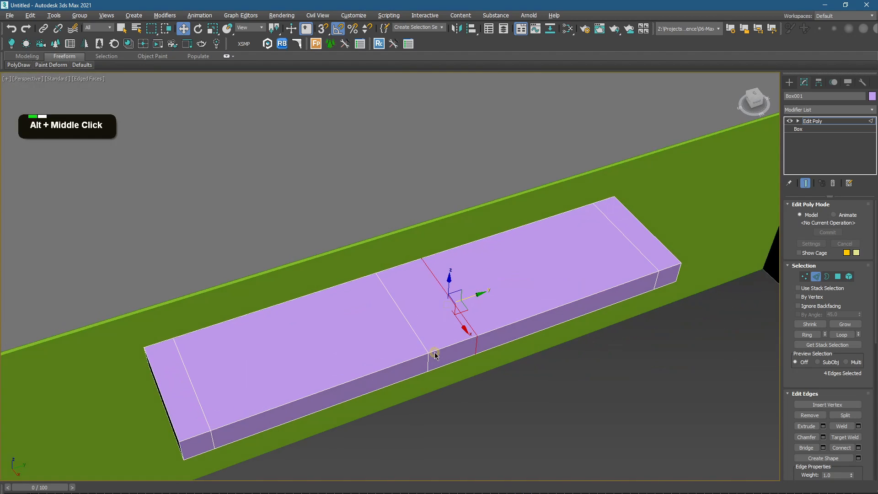
Step: Return to edge editing and clear the edge selection with the whole slab framed from above
click(839, 276)
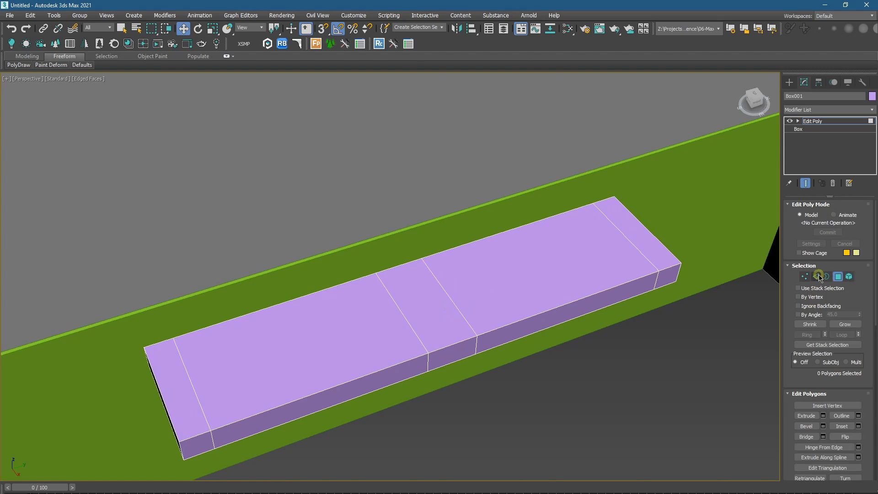
click(817, 276)
middle_drag(544, 327, 585, 326)
key(t)
scroll(494, 327, down, 3)
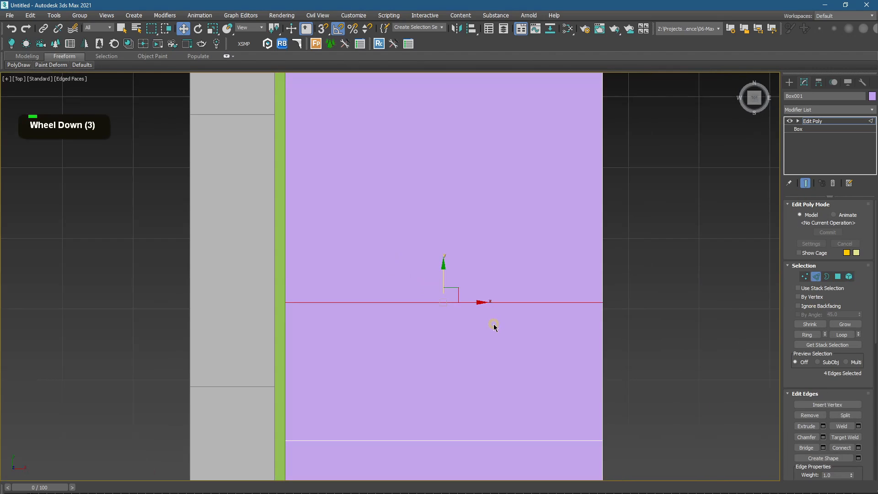
scroll(494, 327, down, 8)
middle_drag(535, 357, 526, 328)
click(542, 339)
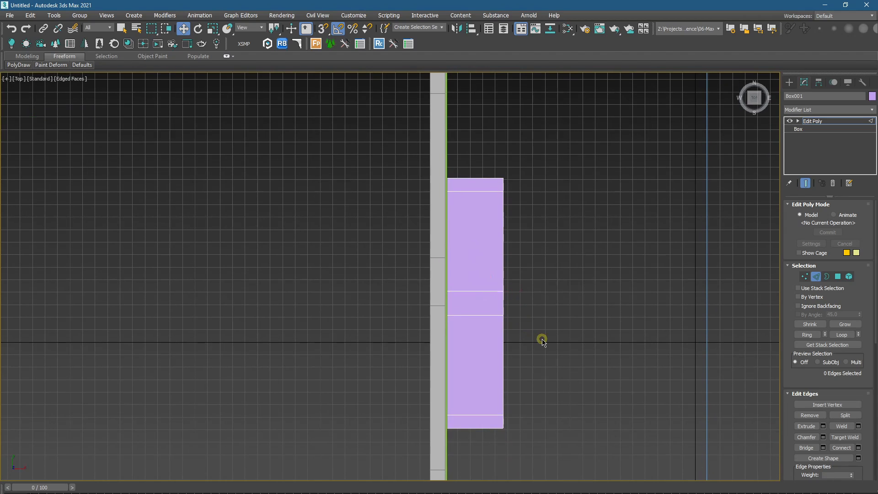
click(541, 339)
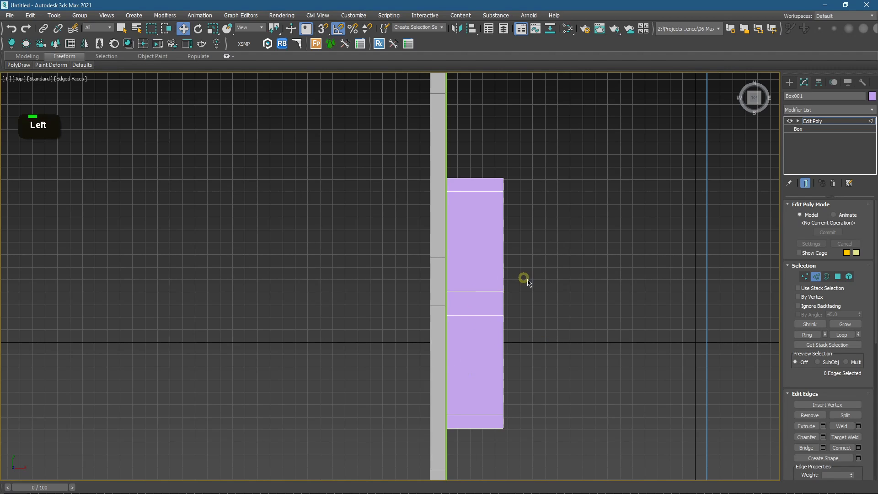
Step: Connect the slab's twelve crosswise edges with 2 segments pinched out toward the long sides
alt+middle_drag(527, 280, 506, 278)
key(z)
scroll(429, 369, down, 2)
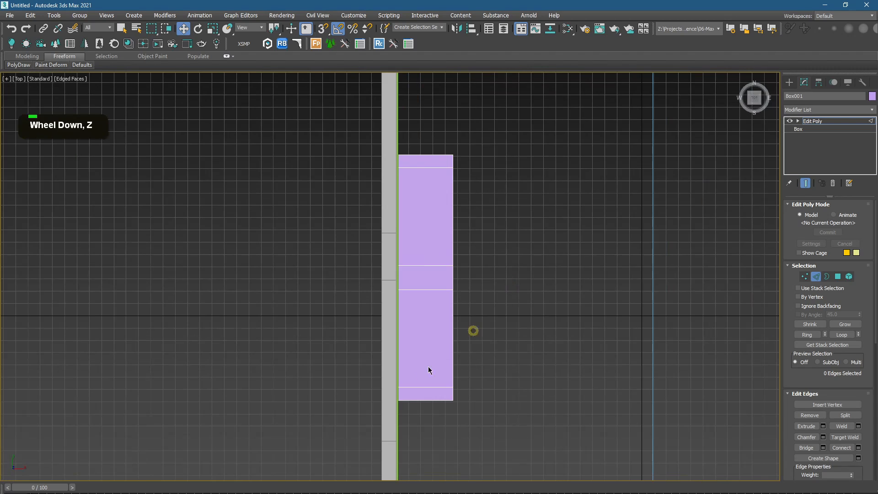
key(F3)
double_click(431, 155)
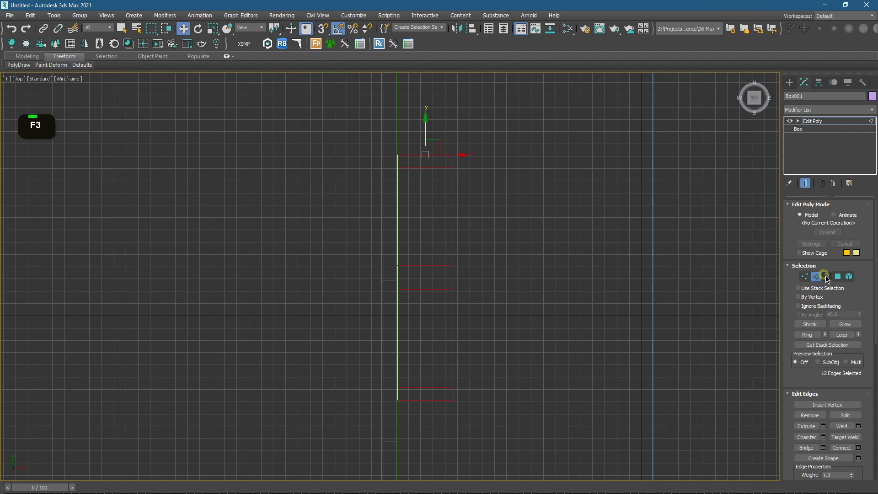
click(859, 447)
click(408, 281)
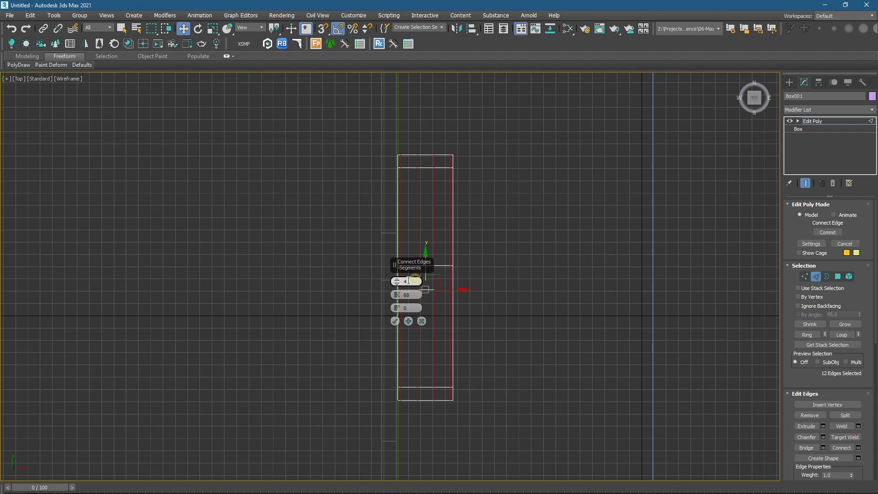
click(395, 321)
alt+middle_drag(439, 339, 421, 311)
scroll(402, 318, up, 2)
key(F3)
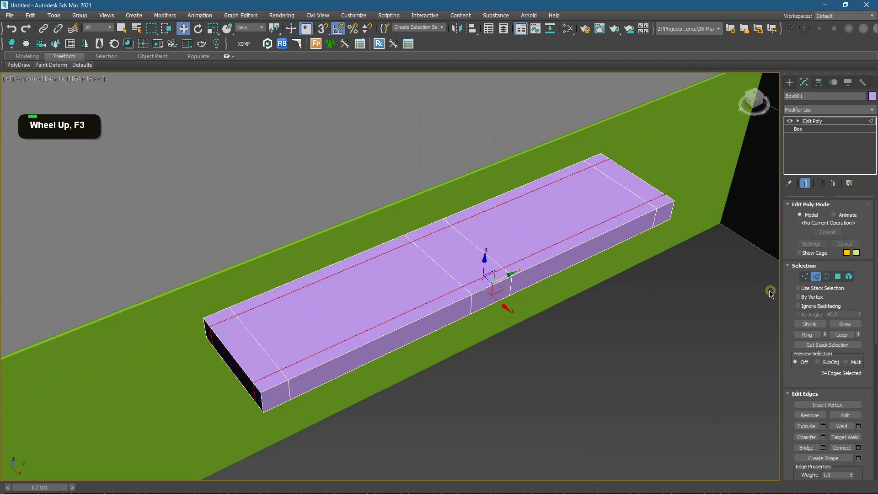
Step: Extrude the slab's two large top polygons by -9.5 cm to sink the two basin recesses
click(839, 278)
click(416, 268)
ctrl+click(557, 226)
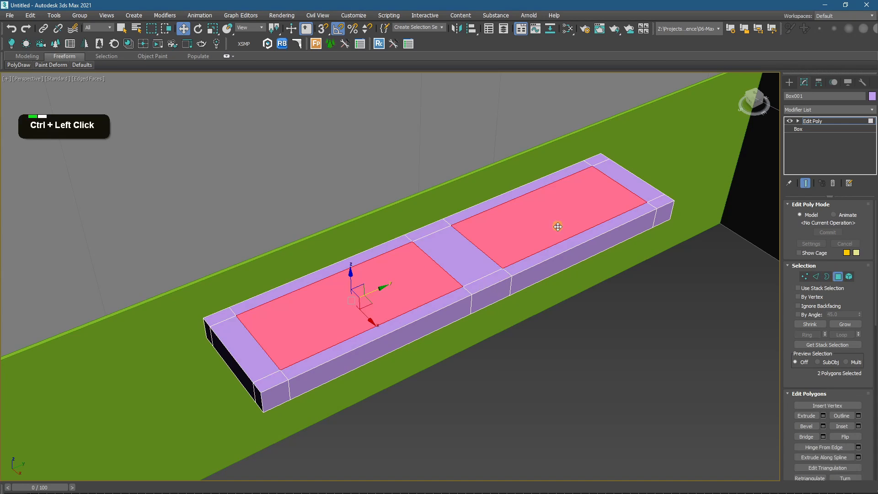
middle_drag(518, 319, 578, 298)
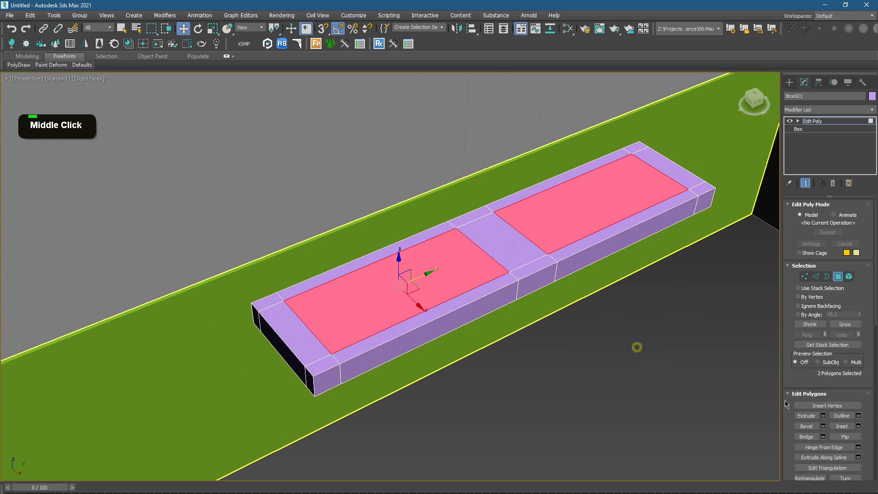
click(824, 416)
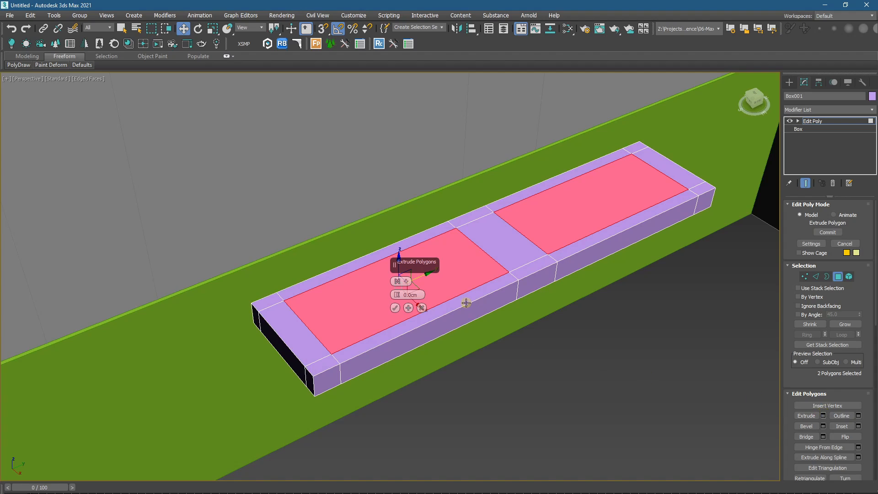
drag(397, 294, 413, 295)
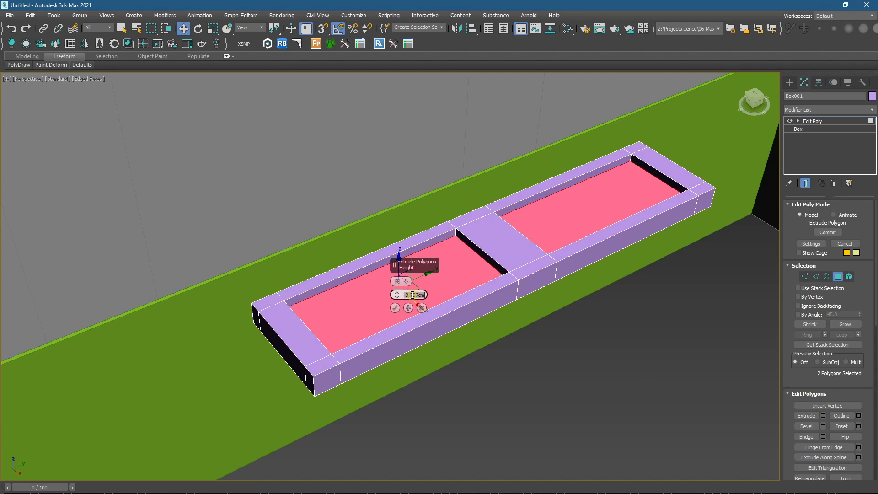
text(-9)
key(shift)
key(shift)
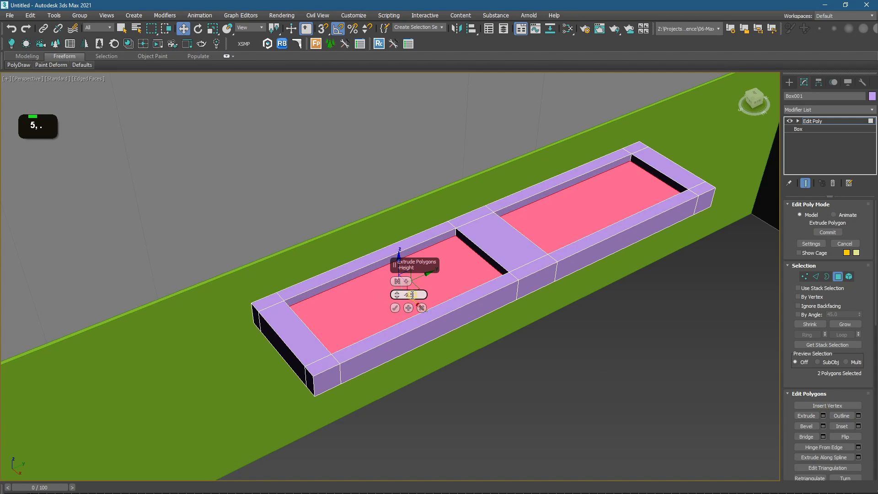
key(Return)
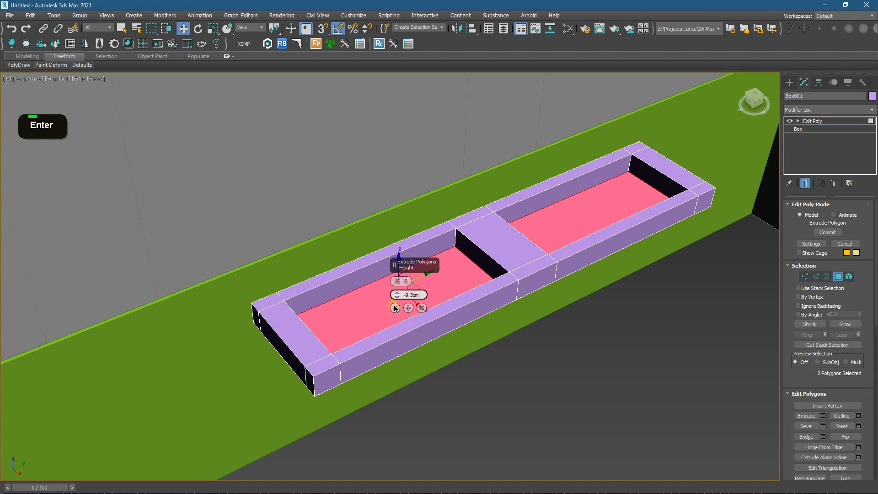
click(395, 308)
Step: Copy the teal panel's Chamfer modifier with 0.1 cm amount and 2 segments onto the long green wall panel
click(791, 85)
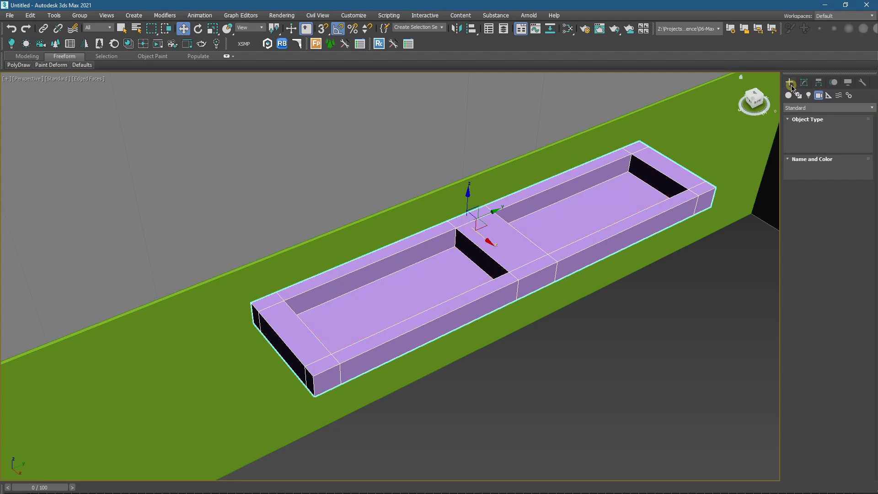
click(805, 82)
middle_drag(727, 260, 602, 318)
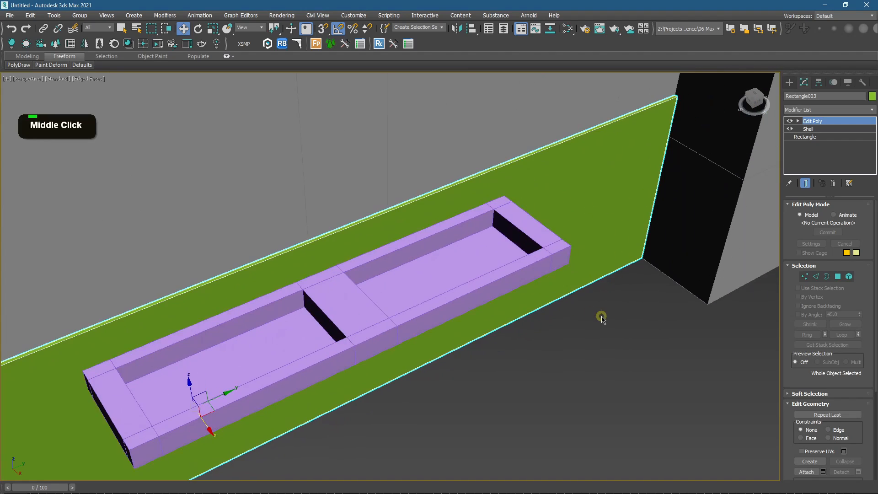
scroll(602, 302, down, 2)
scroll(609, 275, up, 3)
click(659, 231)
middle_click(656, 238)
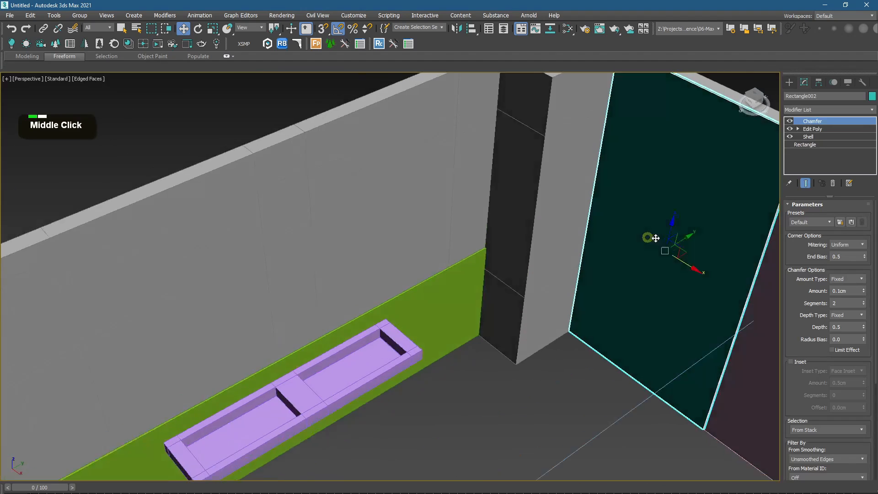
alt+middle_drag(656, 237, 488, 314)
scroll(499, 303, up, 2)
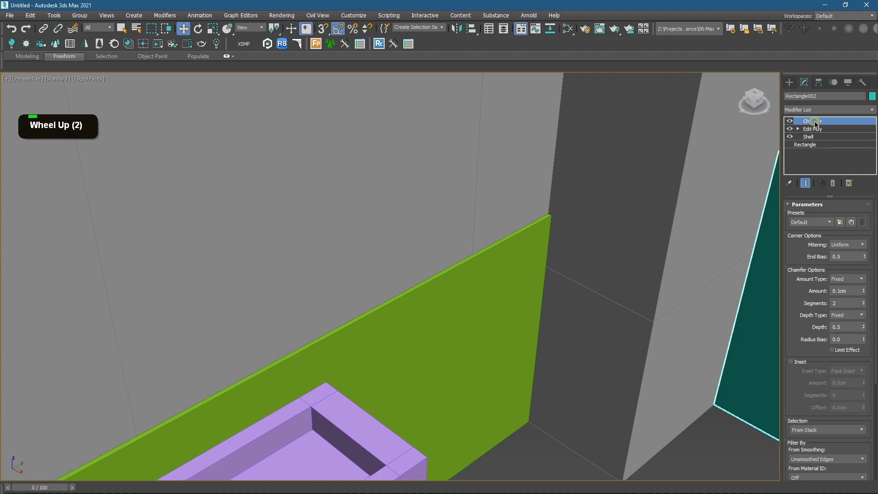
click(455, 358)
middle_drag(455, 358, 575, 222)
scroll(614, 258, up, 2)
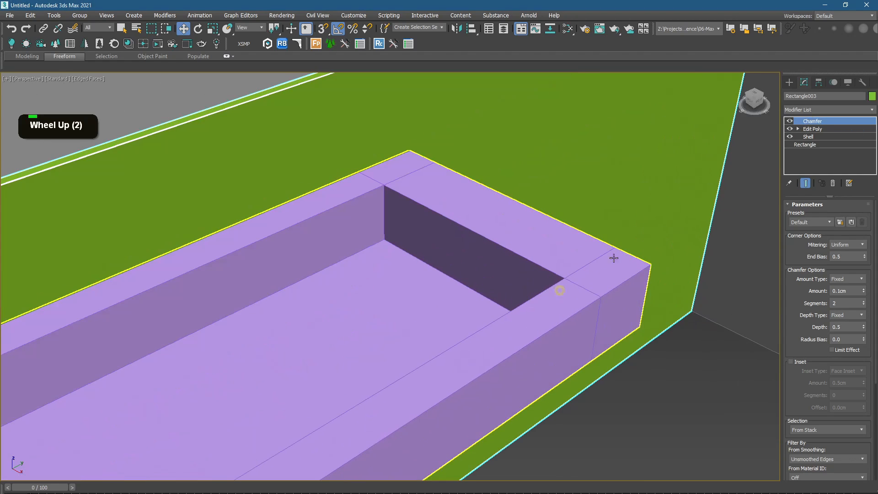
Step: Apply the same 0.1 cm Chamfer modifier to the recessed basin slab
click(589, 278)
scroll(589, 278, down, 1)
alt+middle_drag(590, 278, 318, 239)
scroll(551, 304, down, 2)
Step: Clone the basin slab straight down below the original as one independent copy
shift+drag(368, 237, 369, 316)
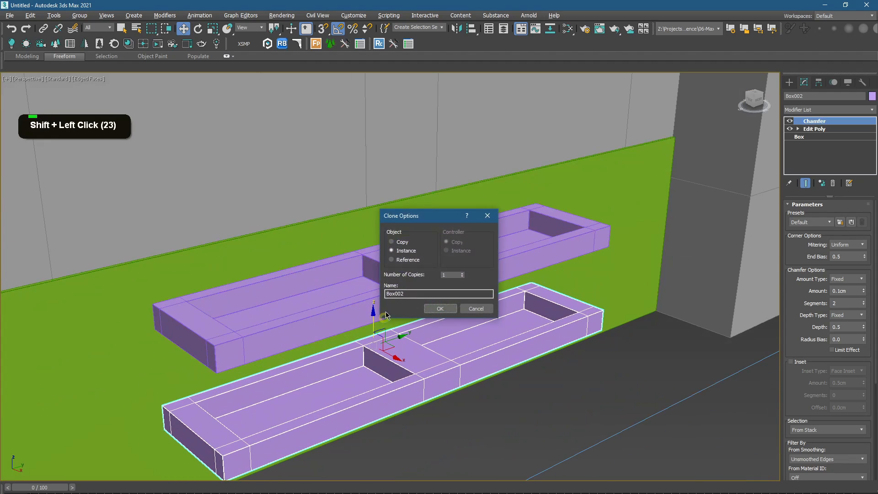
click(412, 250)
click(396, 243)
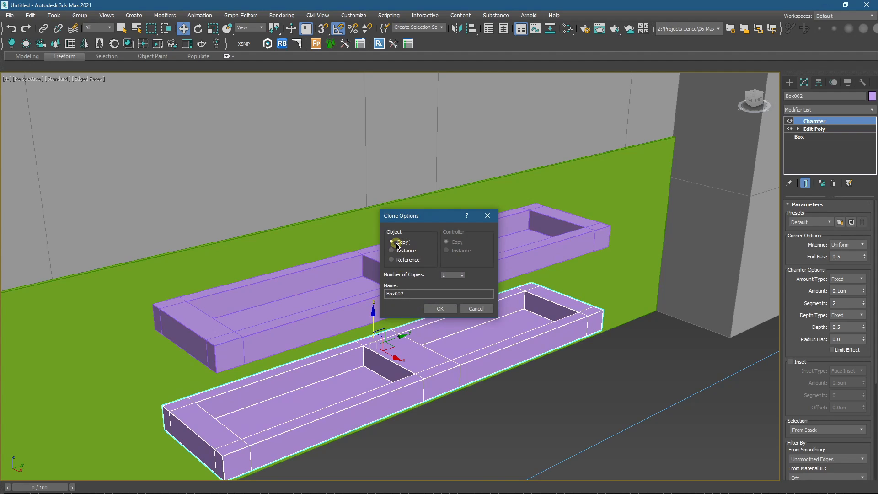
click(403, 252)
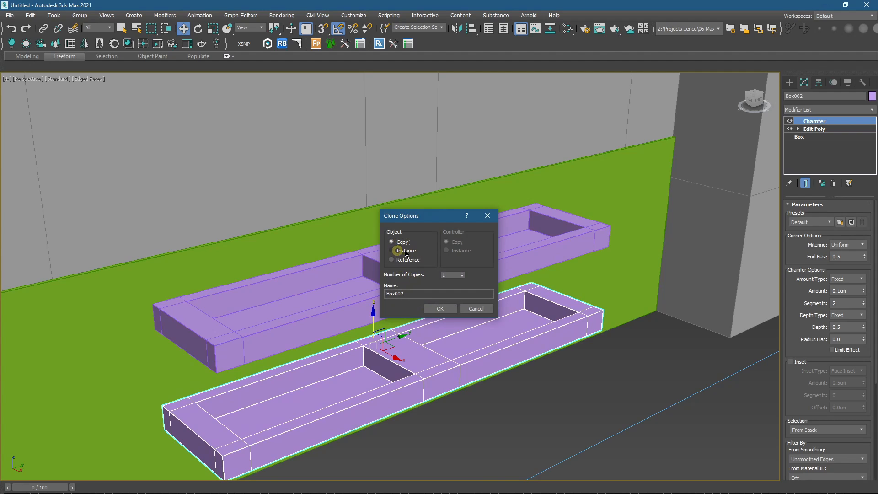
click(440, 308)
Step: Strip the Chamfer and Edit Poly modifiers from the lower slab copy and set its box length to 2 cm
scroll(402, 359, up, 5)
alt+middle_drag(398, 358, 456, 329)
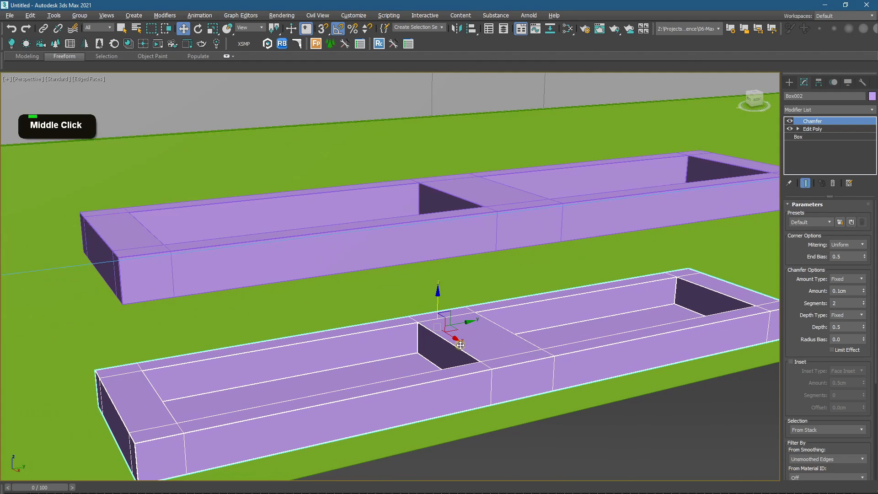
alt+middle_drag(478, 239, 387, 261)
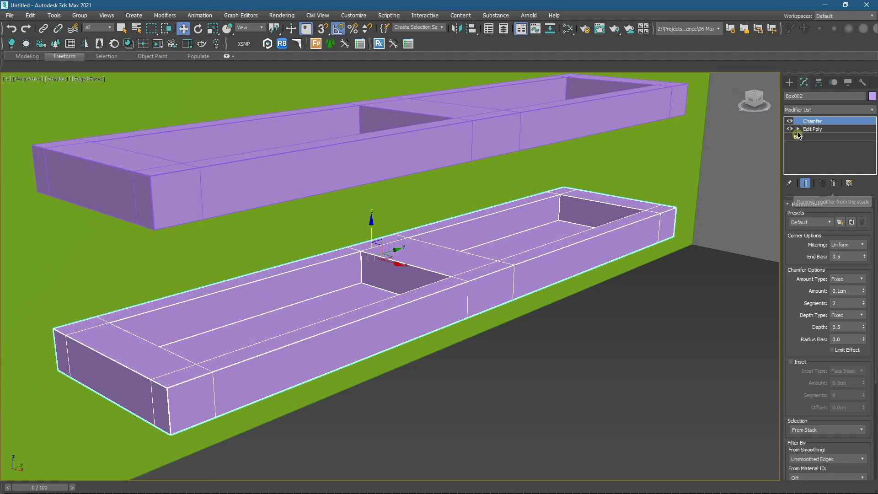
click(833, 185)
click(833, 184)
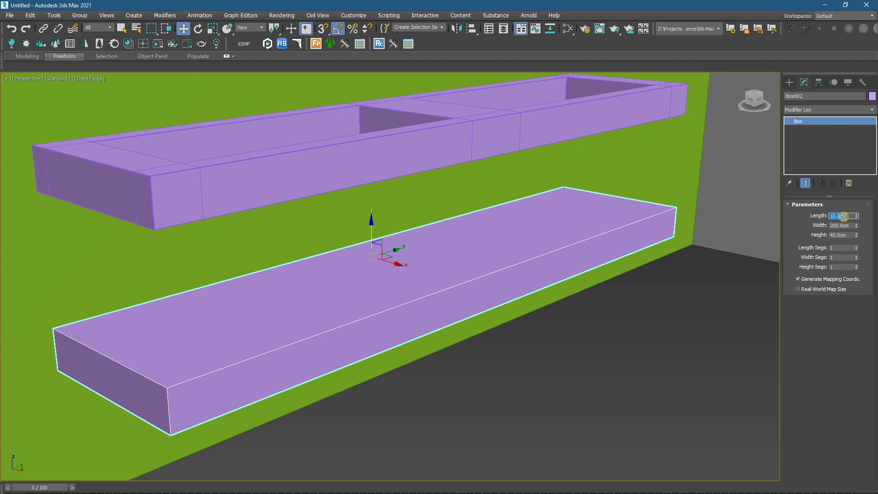
text(2)
key(Return)
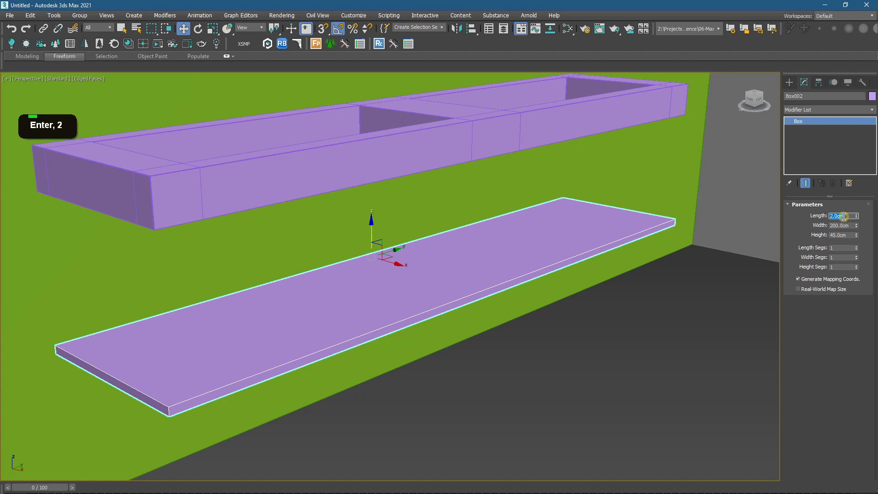
Step: Clone the green wall panel upward so the copy sits just above the original with a narrow gap
mouse_move(494, 191)
alt+middle_down()
mouse_move(470, 202)
mouse_move(467, 221)
mouse_move(484, 209)
mouse_move(466, 267)
mouse_move(481, 265)
mouse_move(444, 279)
mouse_move(467, 278)
mouse_move(469, 264)
mouse_move(453, 314)
alt+middle_up()
scroll(469, 220, up, 3)
scroll(469, 220, down, 1)
scroll(456, 281, down, 3)
click(469, 264)
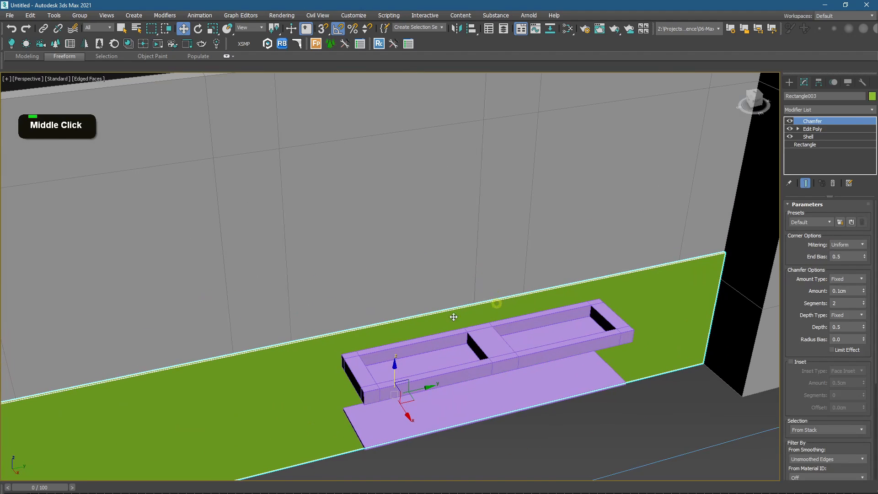
mouse_move(453, 314)
shift+mouse_down()
mouse_move(401, 208)
mouse_move(402, 244)
shift+mouse_up()
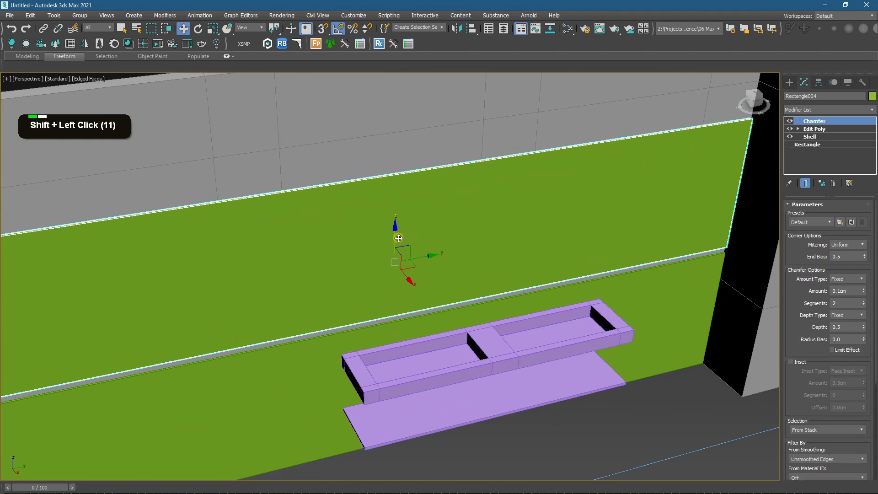
click(435, 308)
Step: Draw a rectangle spline about 165 by 81 cm on the upper green panel above the basins, using AutoGrid
alt+middle_drag(438, 310, 402, 300)
click(790, 82)
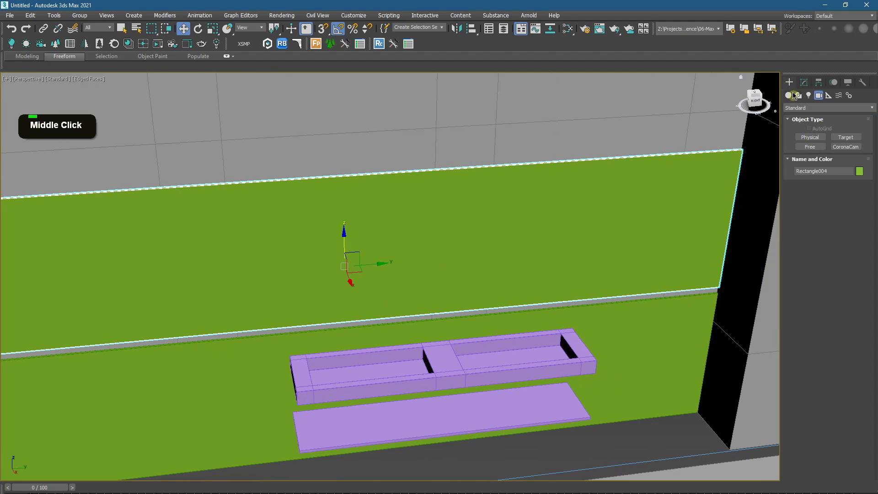
click(798, 95)
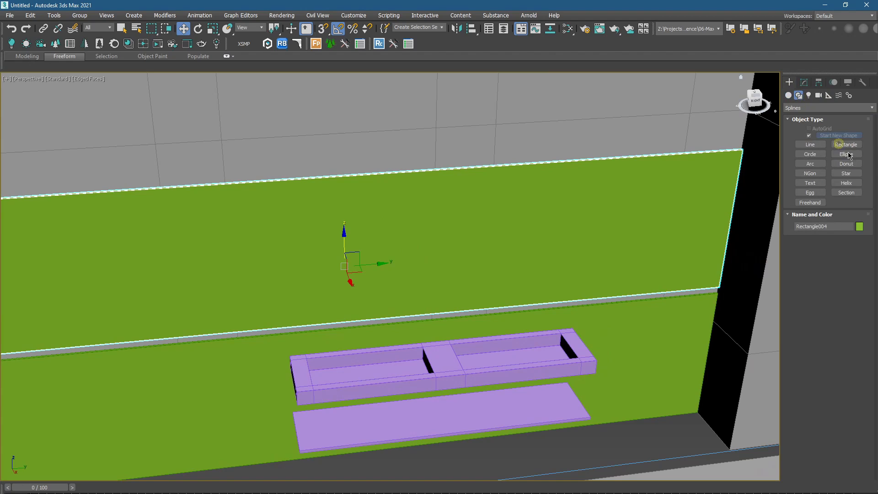
click(846, 145)
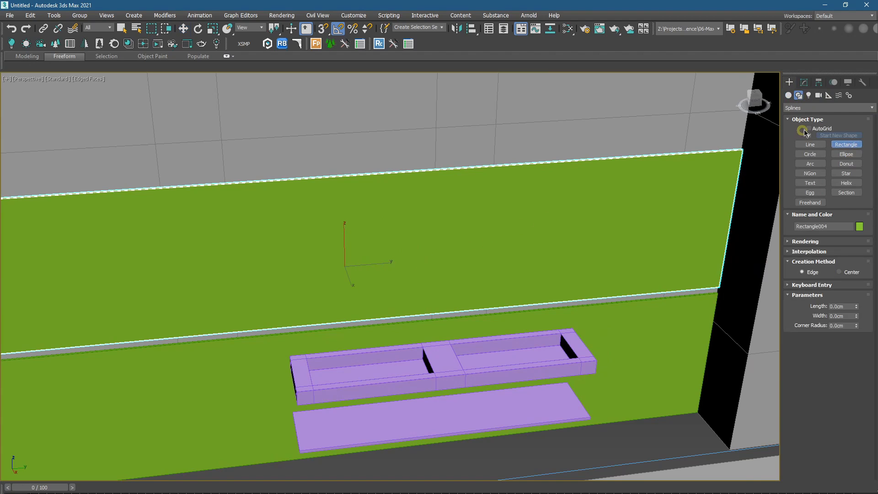
middle_drag(476, 277, 461, 249)
mouse_move(294, 168)
mouse_down()
mouse_move(325, 192)
mouse_move(536, 263)
mouse_up()
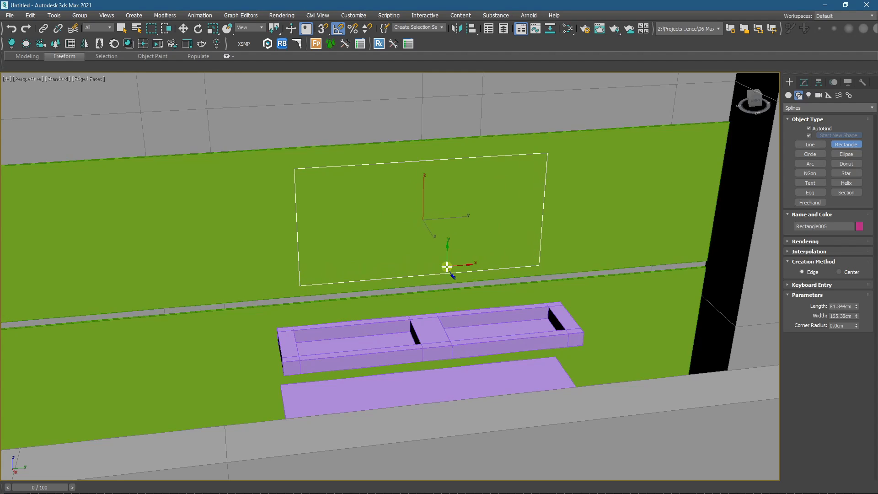
Step: Hide the three window groups, working in the Left view in wireframe
alt+middle_drag(447, 269, 416, 279)
key(l)
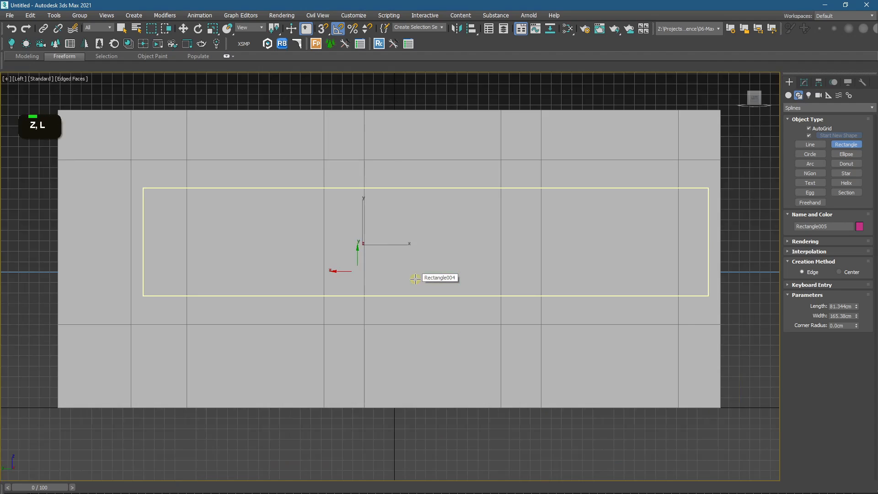
scroll(402, 272, down, 2)
key(F3)
scroll(389, 267, down, 3)
key(w)
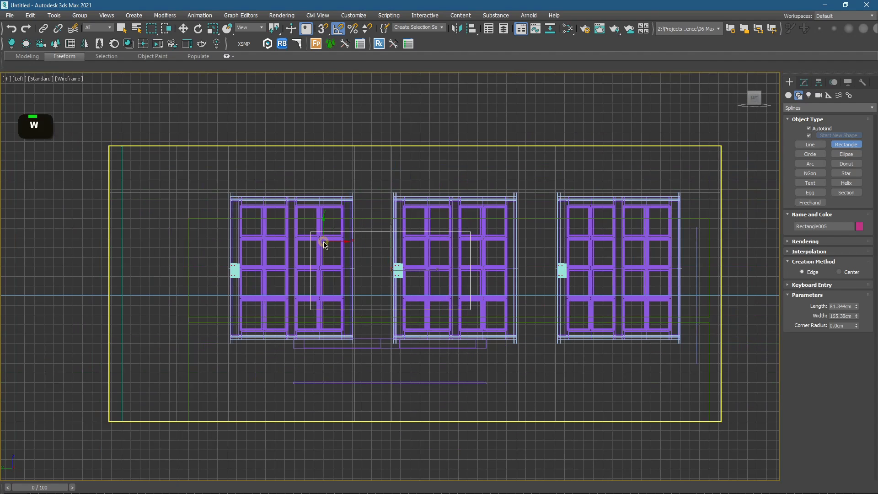
click(294, 223)
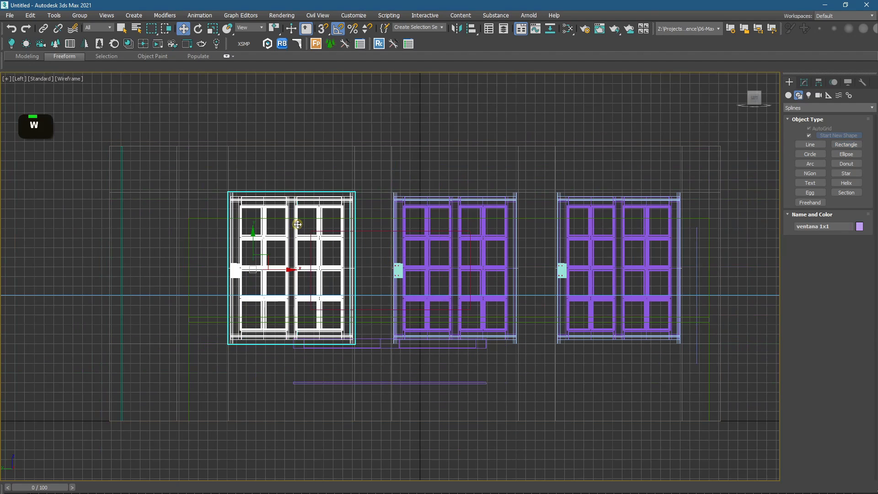
ctrl+click(408, 219)
click(403, 213)
ctrl+click(420, 215)
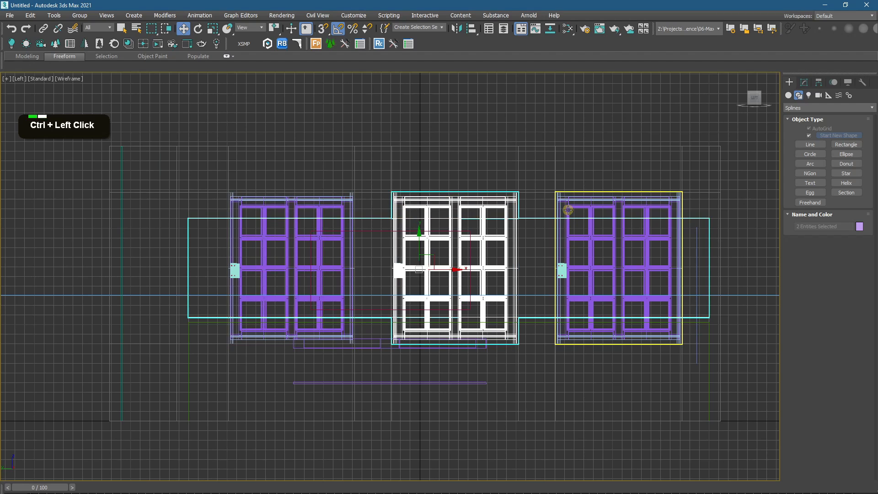
ctrl+click(567, 210)
ctrl+click(298, 210)
alt+click(373, 216)
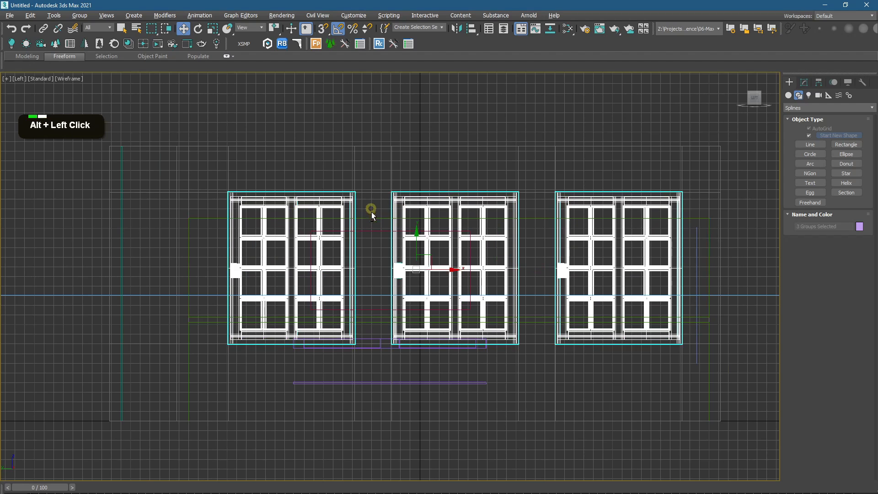
right_click(405, 203)
click(439, 176)
scroll(393, 244, up, 2)
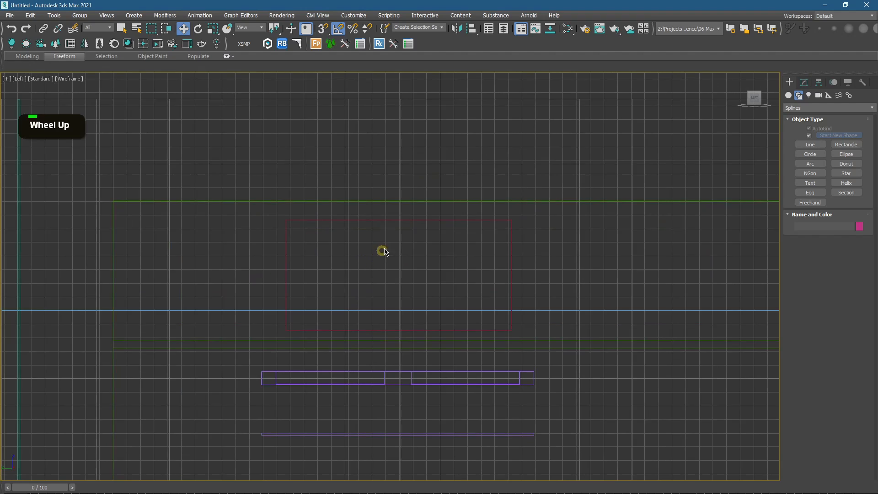
Step: Add an Edit Spline modifier to the rectangle above the vanity
click(419, 220)
middle_drag(431, 273, 453, 221)
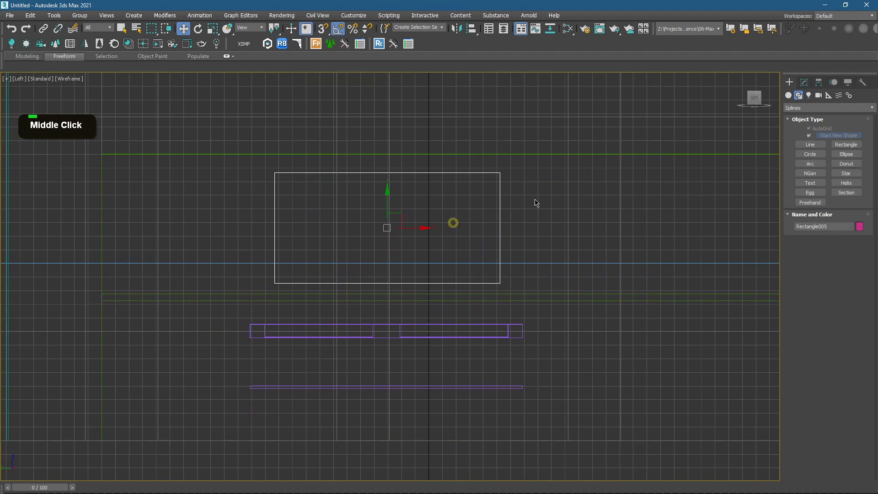
click(805, 81)
click(818, 109)
key(e)
key(d)
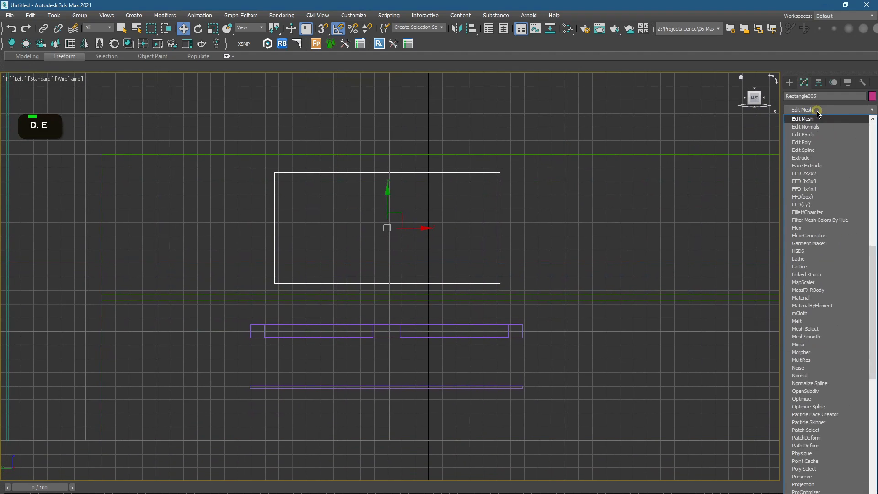
click(819, 144)
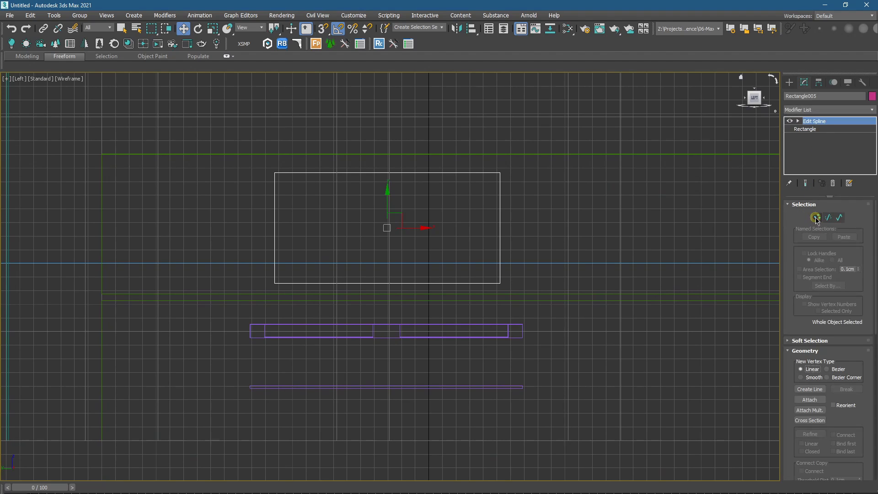
Step: Snap the rectangle's two right-hand vertices horizontally to the outer edge of the right basin recess
click(817, 217)
drag(447, 128, 520, 327)
key(s)
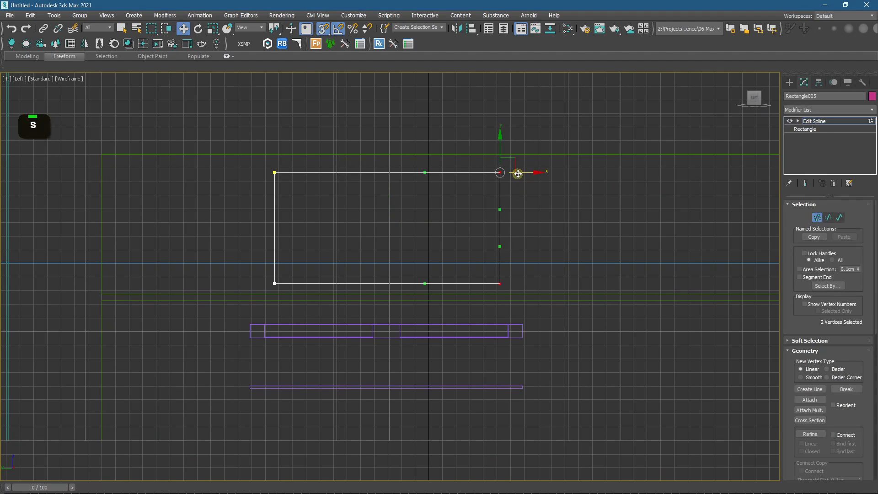
drag(518, 173, 510, 317)
click(283, 113)
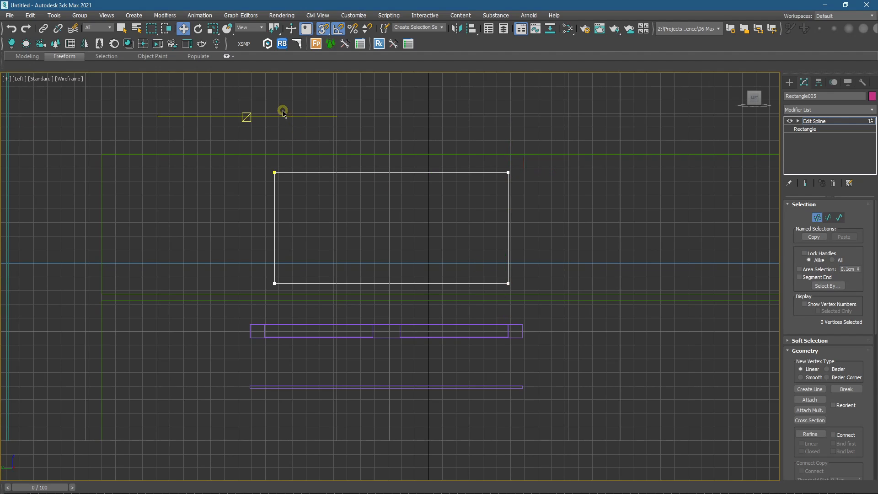
Step: Snap the rectangle's two left-hand vertices horizontally to the outer edge of the left basin recess
drag(231, 137, 319, 317)
drag(301, 172, 264, 325)
click(579, 197)
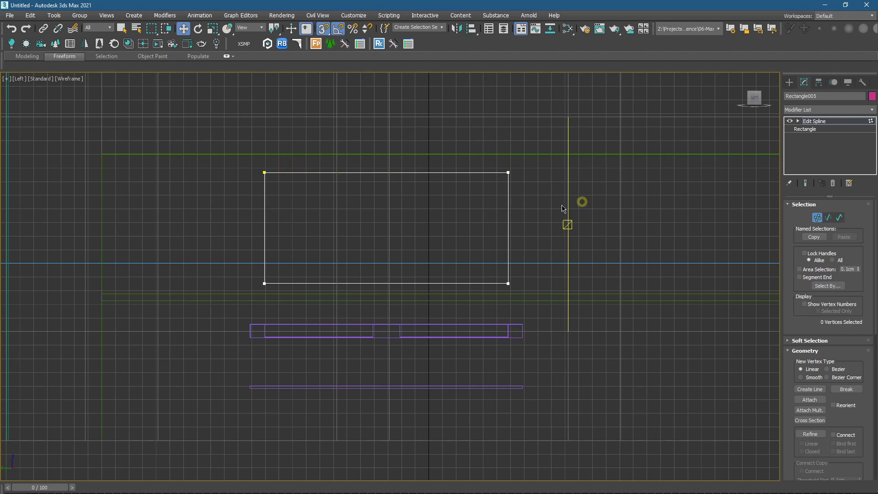
Step: Fillet all four corner vertices of the rectangle above the vanity into small rounded corners
ctrl+drag(218, 148, 526, 305)
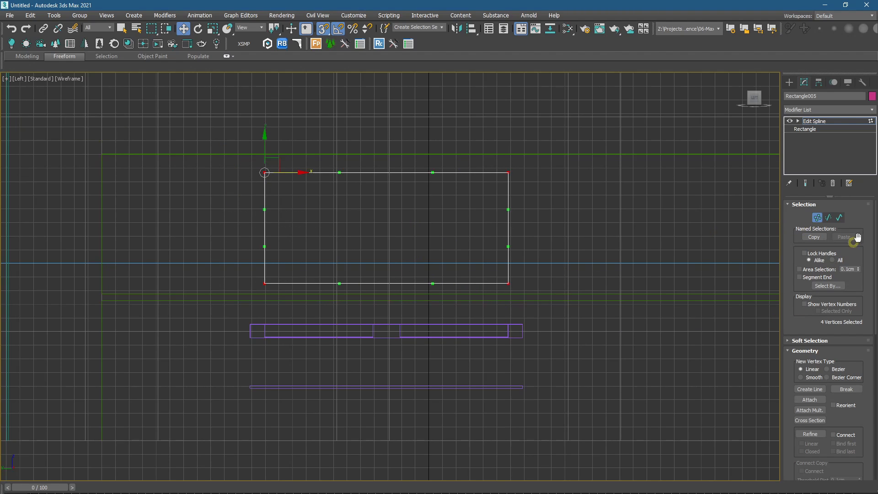
drag(873, 228, 871, 314)
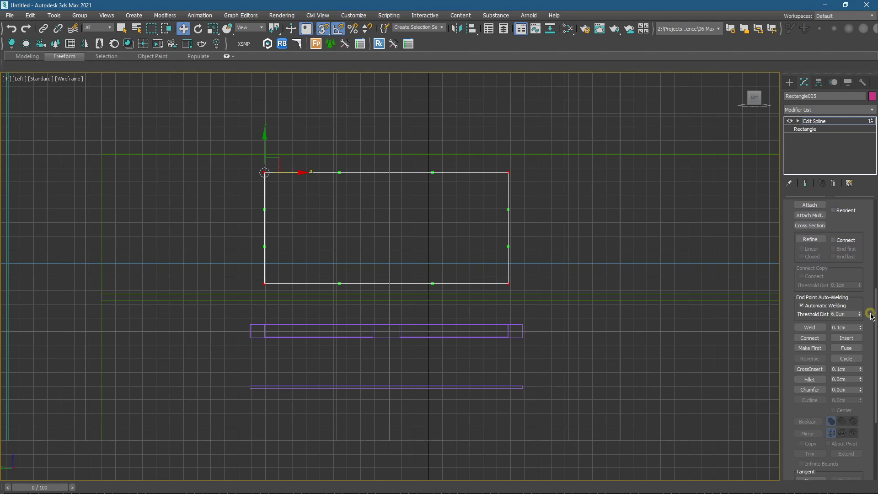
click(810, 369)
drag(862, 381, 857, 374)
Step: Return to a shaded perspective view, leave vertex editing and isolate the rounded rectangle
key(p)
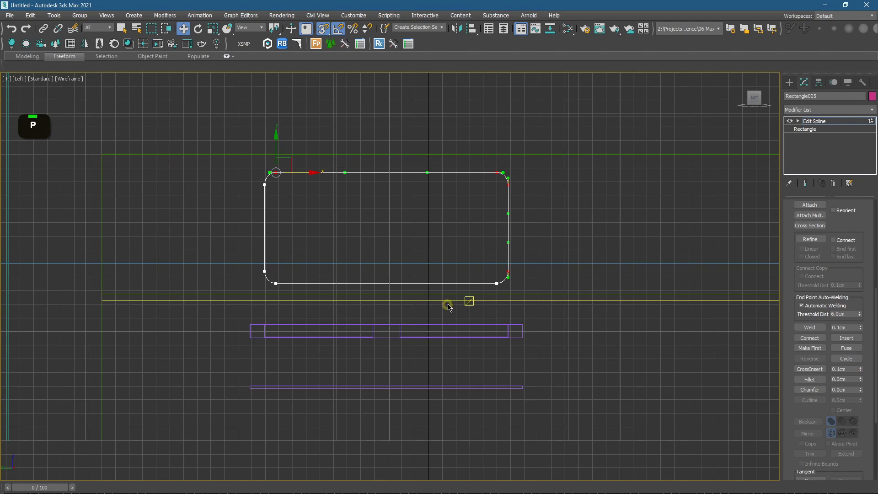
scroll(451, 307, down, 3)
alt+middle_drag(451, 307, 320, 336)
scroll(514, 274, up, 2)
key(F3)
scroll(462, 260, up, 2)
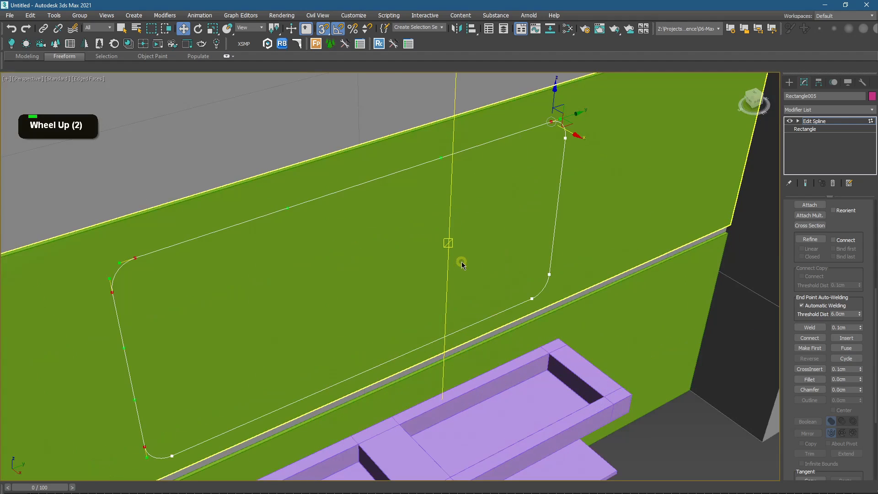
click(790, 82)
scroll(566, 176, up, 2)
key(F3)
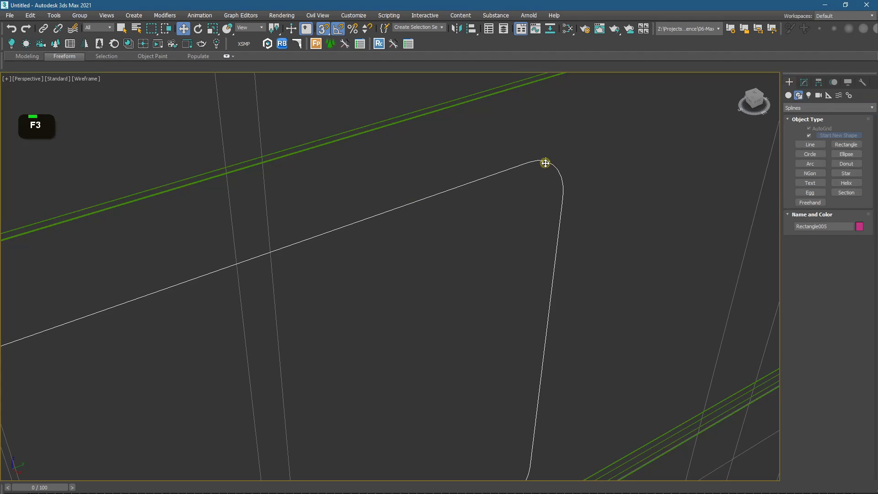
key(F3)
scroll(533, 216, down, 4)
alt+middle_drag(534, 274, 535, 298)
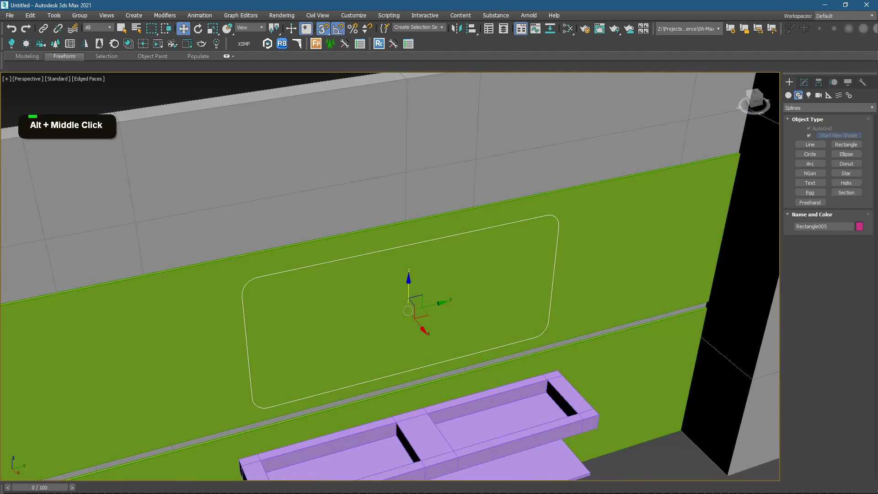
key(alt+q)
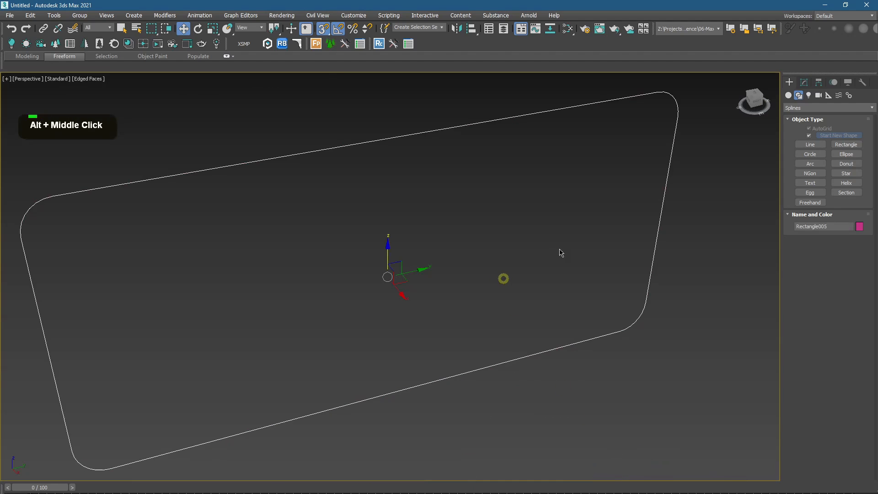
Step: Add a Shell modifier to the rounded rectangle to give it thickness
click(804, 83)
click(820, 110)
text(sh)
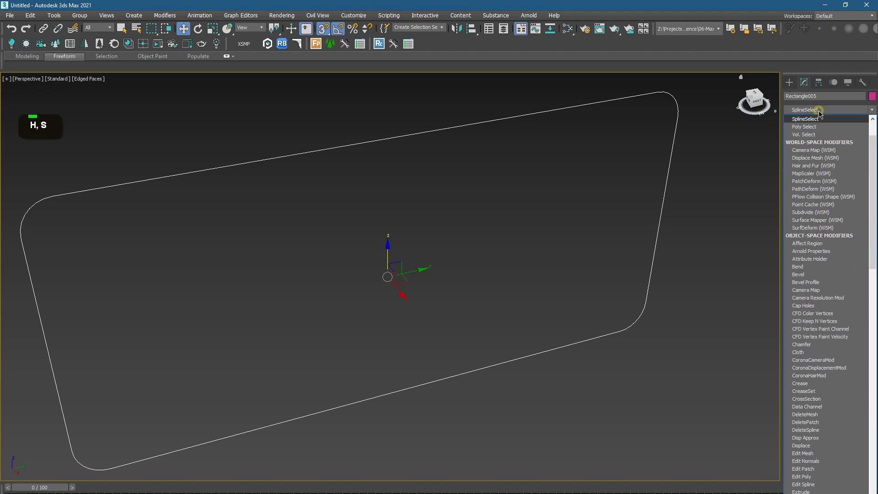
key(Return)
Step: Turn on Adaptive interpolation for the base Rectangle to smooth the panel's rounded corners
alt+middle_drag(595, 227, 640, 205)
middle_drag(482, 309, 448, 190)
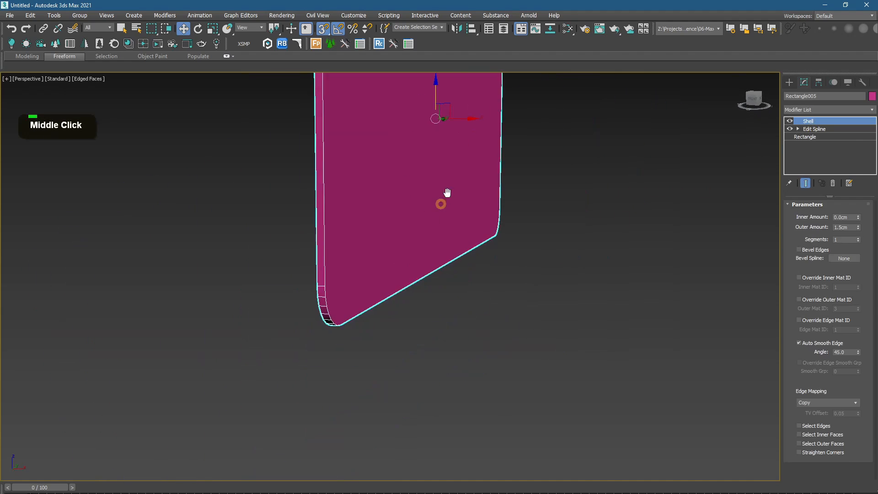
scroll(333, 308, up, 2)
scroll(315, 298, up, 2)
alt+middle_drag(315, 298, 378, 321)
middle_click(460, 290)
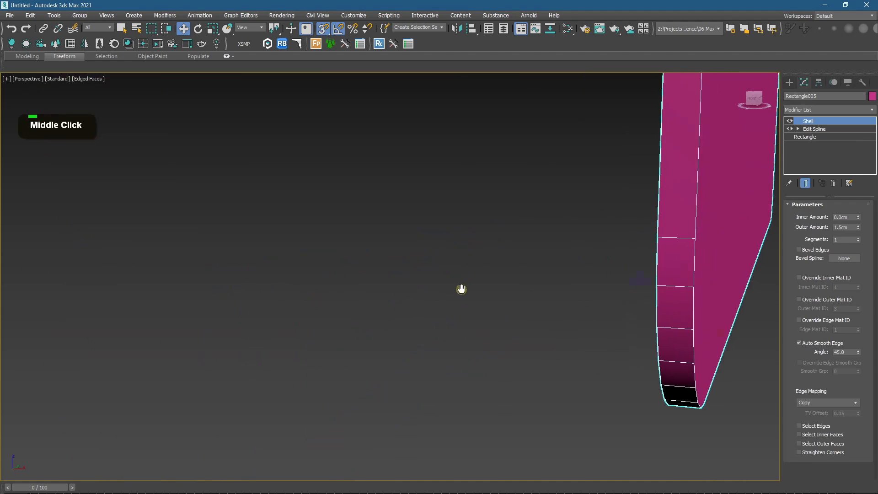
alt+middle_drag(461, 290, 449, 288)
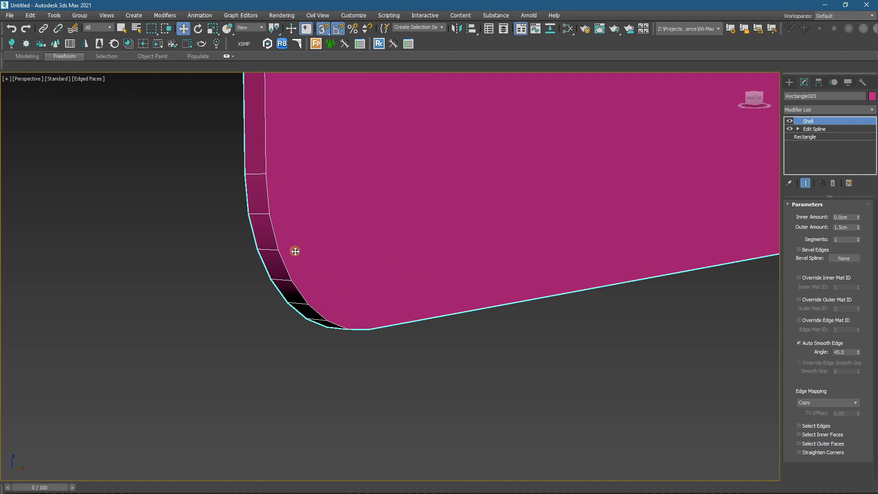
alt+middle_drag(304, 261, 305, 259)
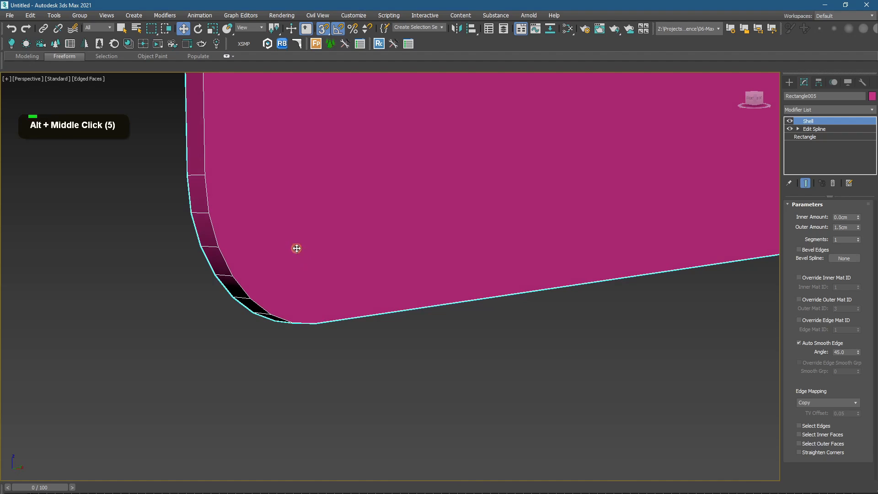
click(806, 137)
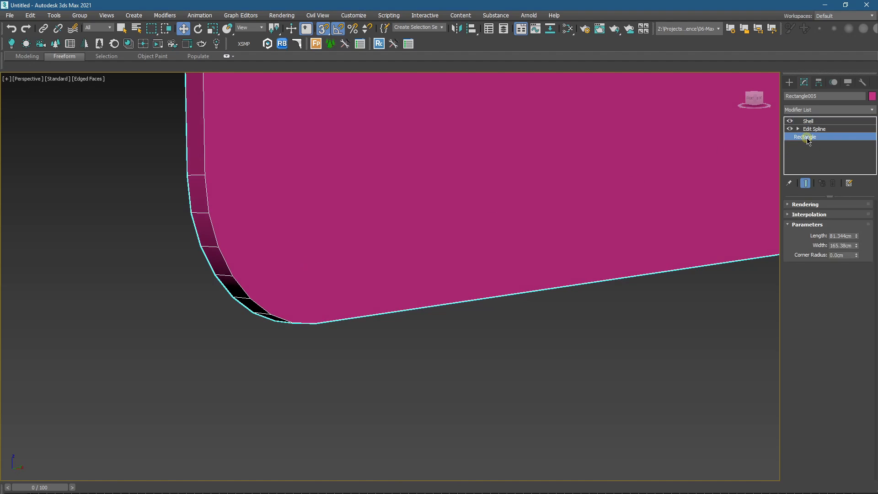
click(807, 215)
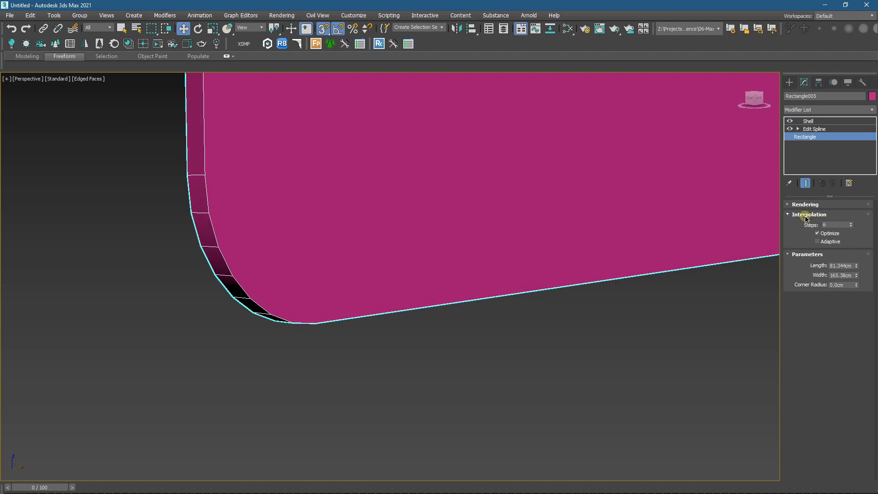
click(830, 243)
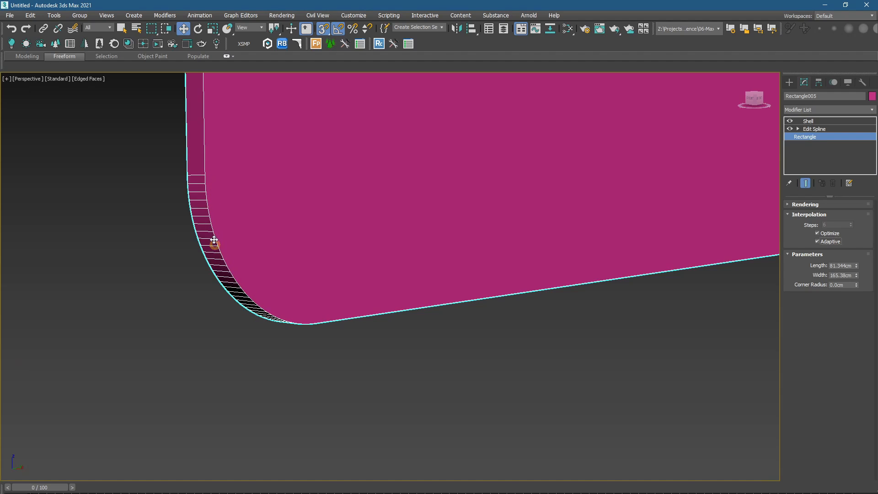
Step: Set the Shell modifier's outer amount to 3 cm
scroll(267, 252, down, 4)
alt+middle_drag(259, 257, 255, 227)
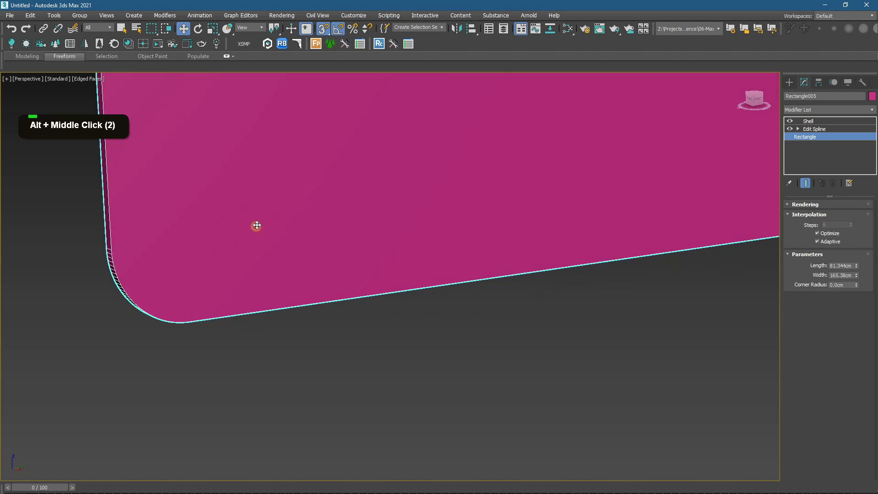
alt+middle_drag(326, 253, 323, 306)
scroll(396, 256, down, 3)
alt+middle_drag(397, 257, 614, 172)
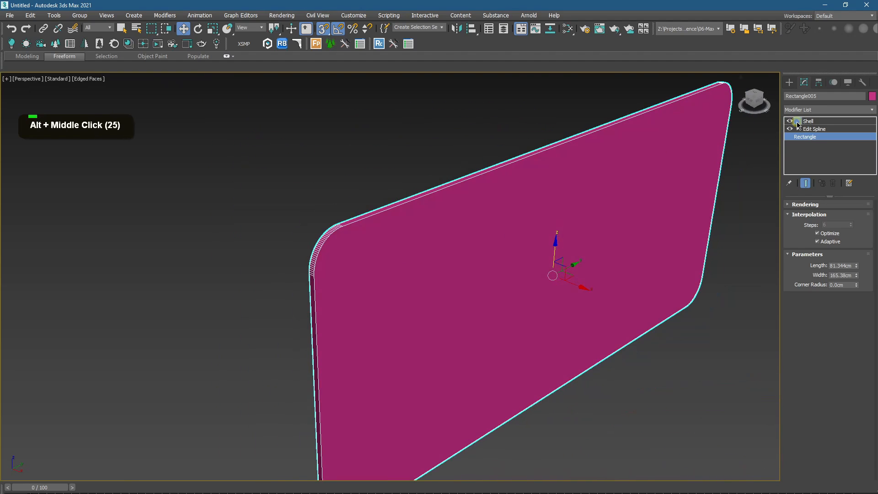
click(798, 122)
text(3)
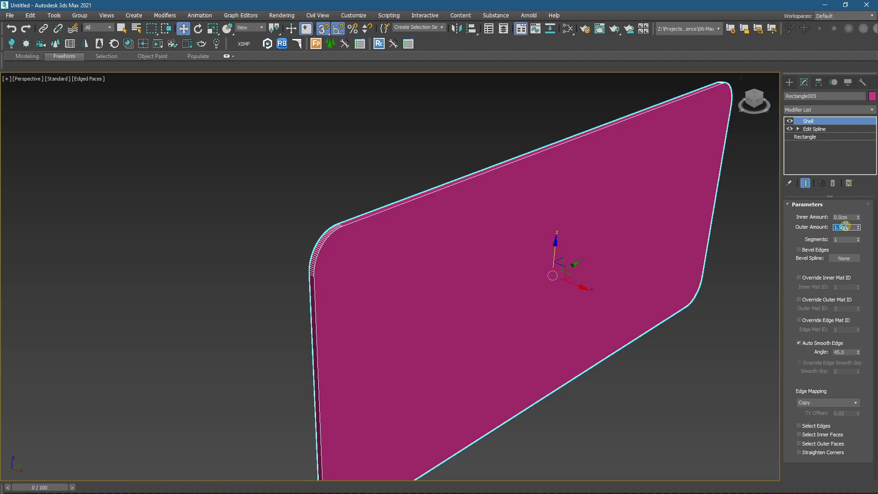
key(Return)
Step: Add an Edit Poly modifier above the Shell on the rounded panel
middle_drag(525, 191, 475, 174)
click(807, 110)
text(de)
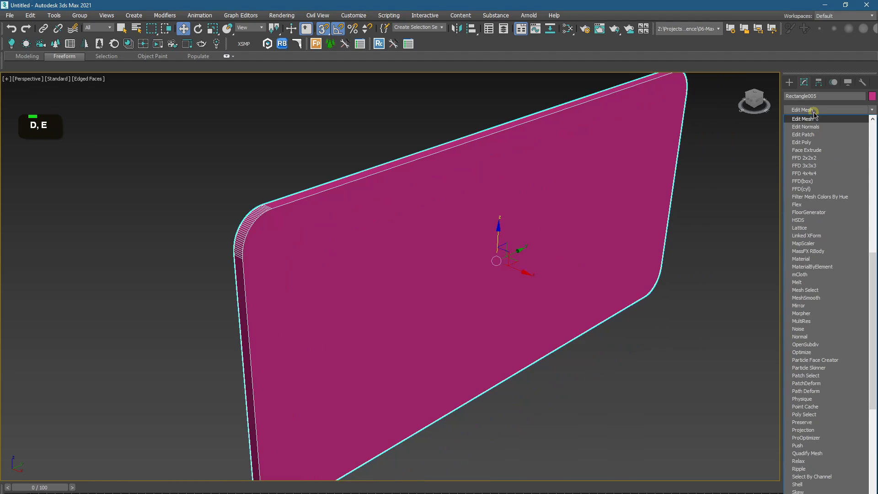
click(804, 142)
Step: Inset the panel's large front polygon by 2.5 cm to form a frame border
middle_drag(652, 230, 653, 212)
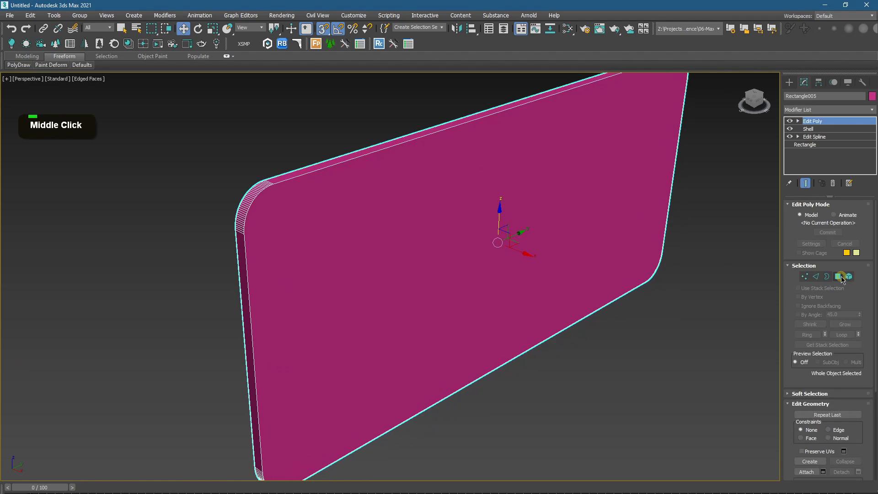
click(838, 276)
click(501, 289)
middle_drag(501, 289, 508, 252)
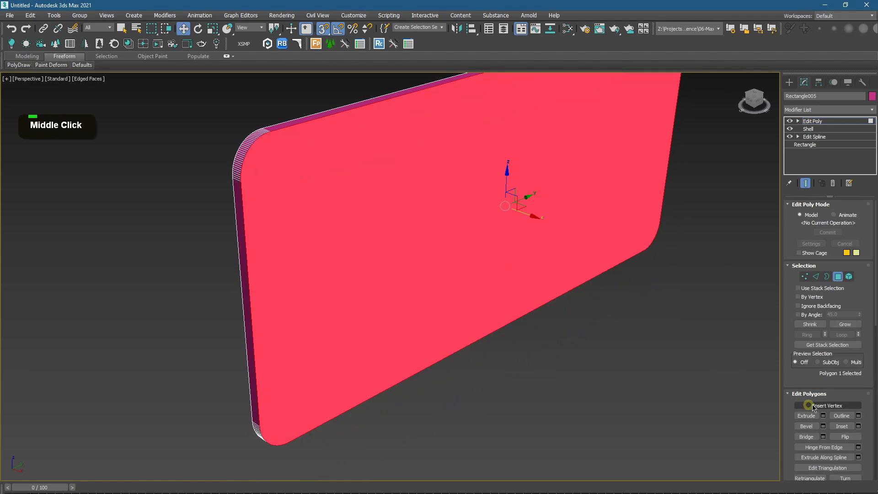
click(858, 426)
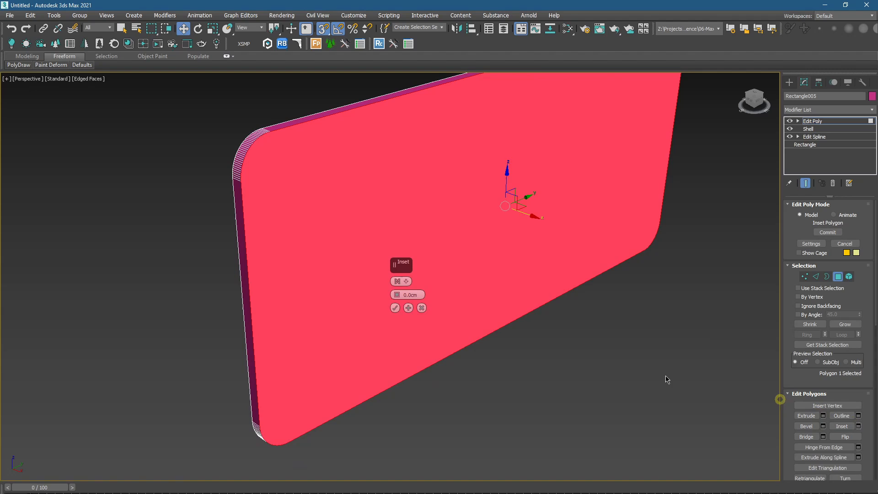
click(419, 295)
text(2.5)
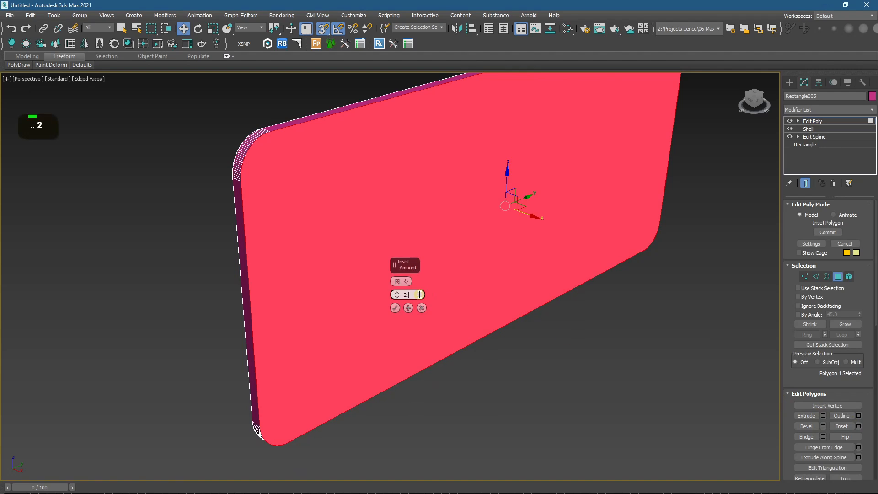
key(Return)
Step: Extrude the inset front polygon inward with a height of -2.7 cm to recess it within the frame
alt+middle_drag(419, 294, 477, 330)
click(823, 416)
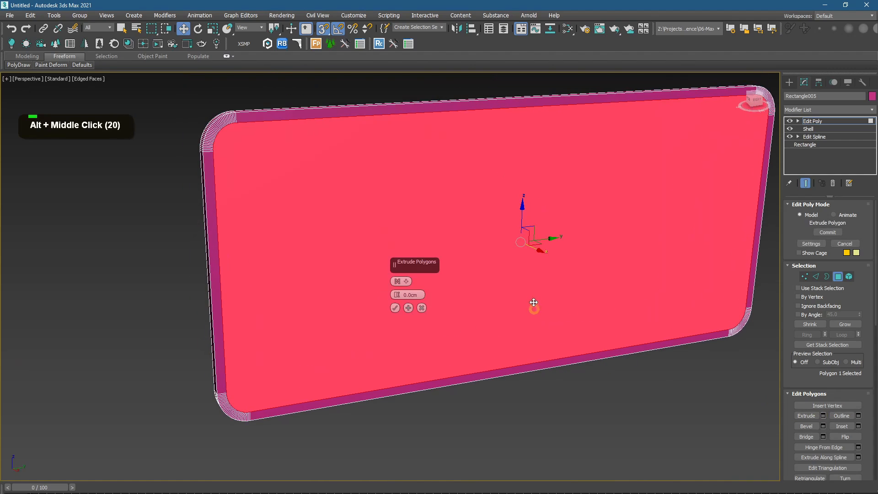
text(2.7)
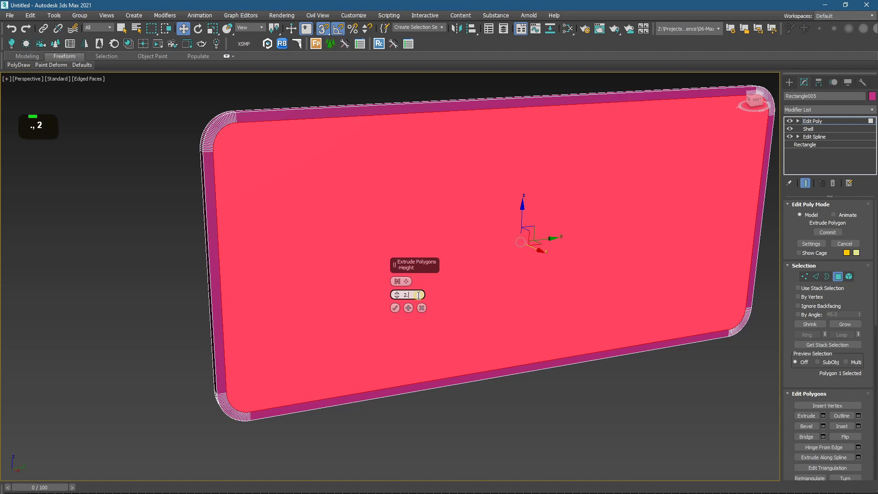
key(Return)
alt+middle_drag(379, 290, 408, 295)
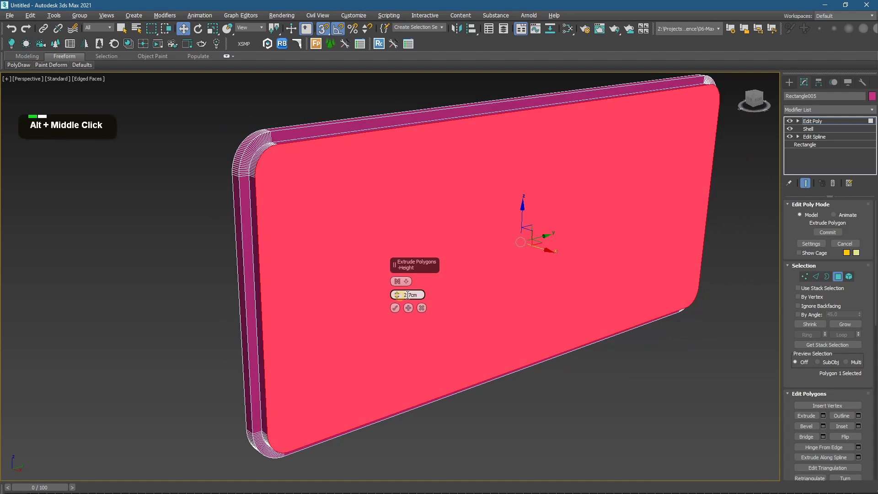
text(-2.)
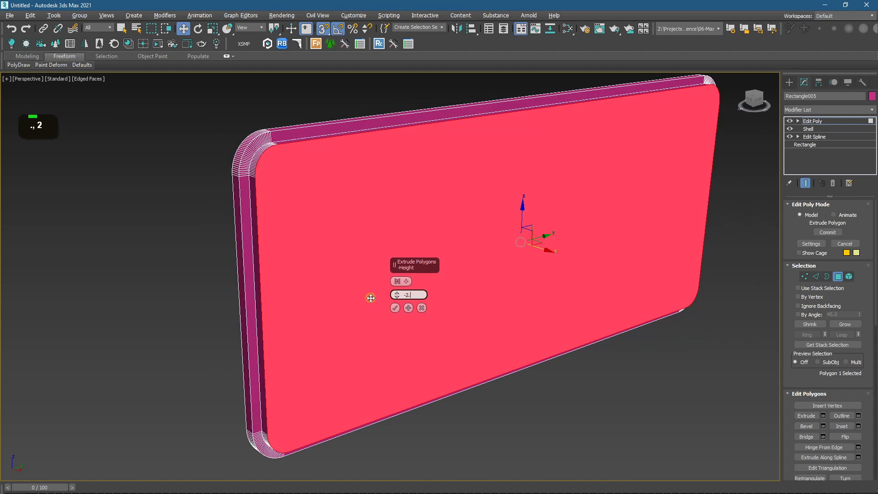
text(7)
key(Return)
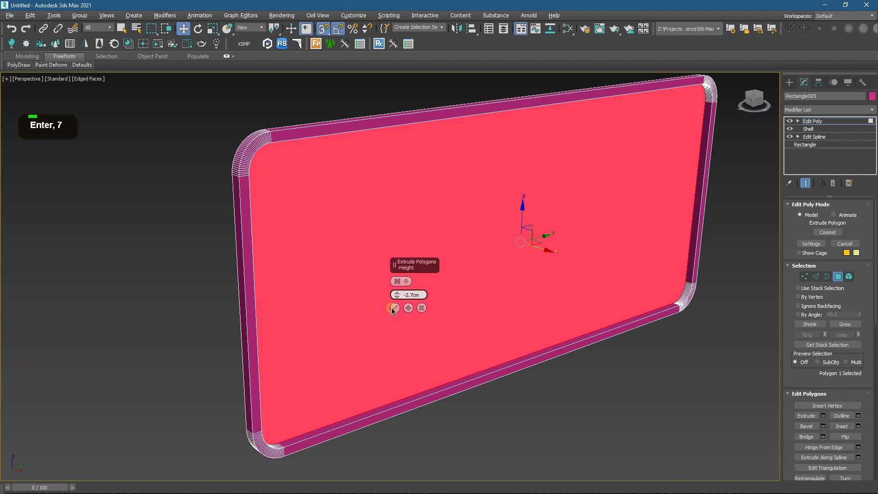
click(394, 307)
Step: Clone the recessed front polygon outward along X as a separate object named Object001
alt+middle_drag(398, 310, 411, 315)
middle_drag(540, 240, 506, 250)
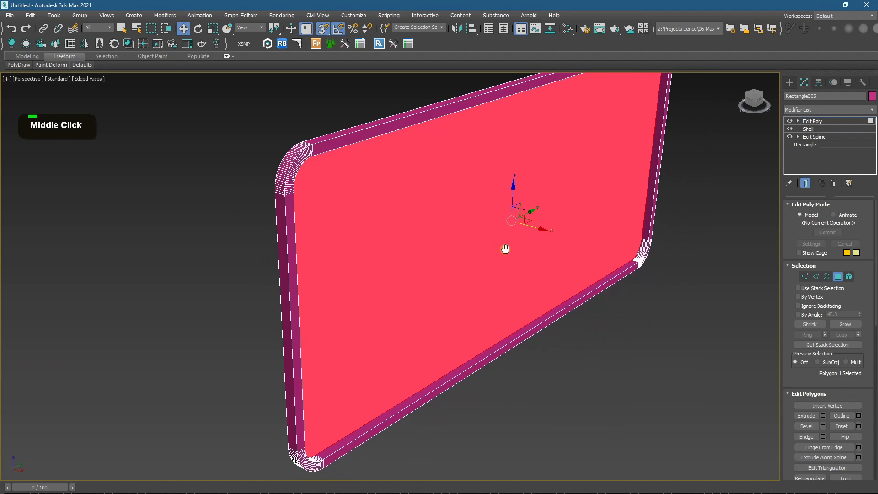
shift+click(532, 227)
mouse_move(532, 228)
shift+mouse_down()
mouse_move(535, 219)
mouse_move(729, 280)
shift+mouse_up()
click(402, 264)
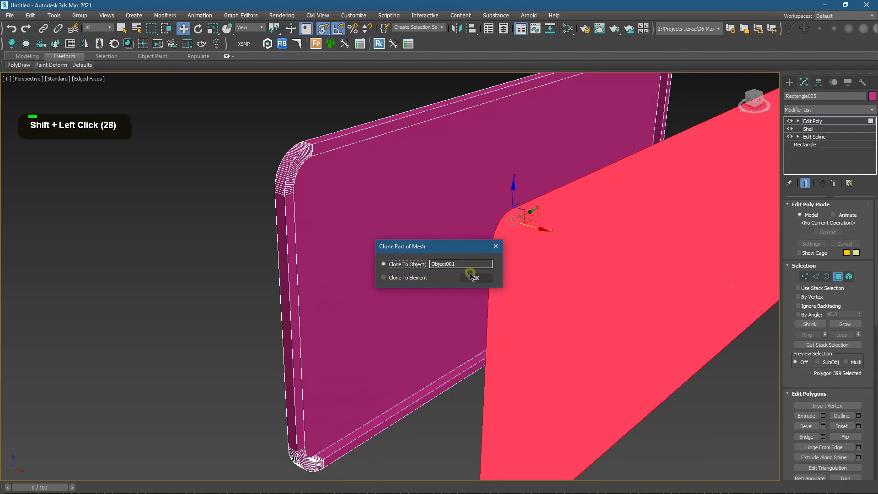
click(475, 277)
Step: Select the detached inner panel Object001 and centre its pivot on the object
alt+middle_drag(476, 277, 772, 157)
click(789, 82)
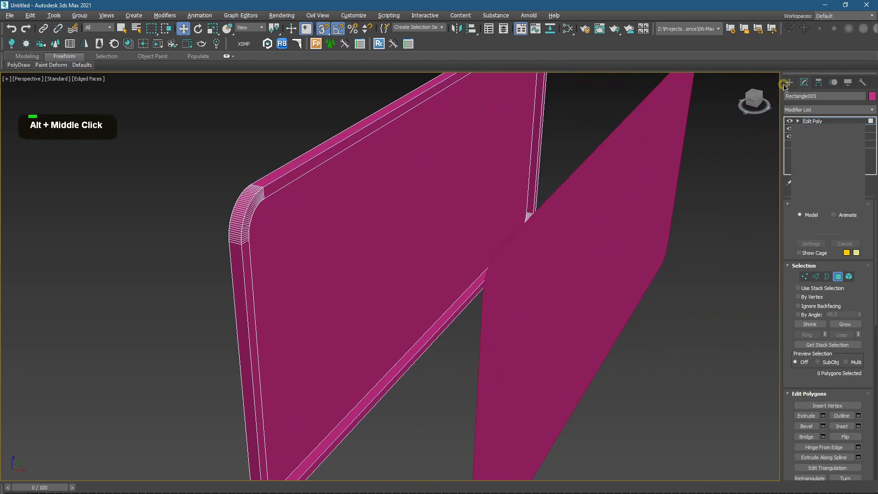
click(606, 182)
scroll(602, 222, down, 2)
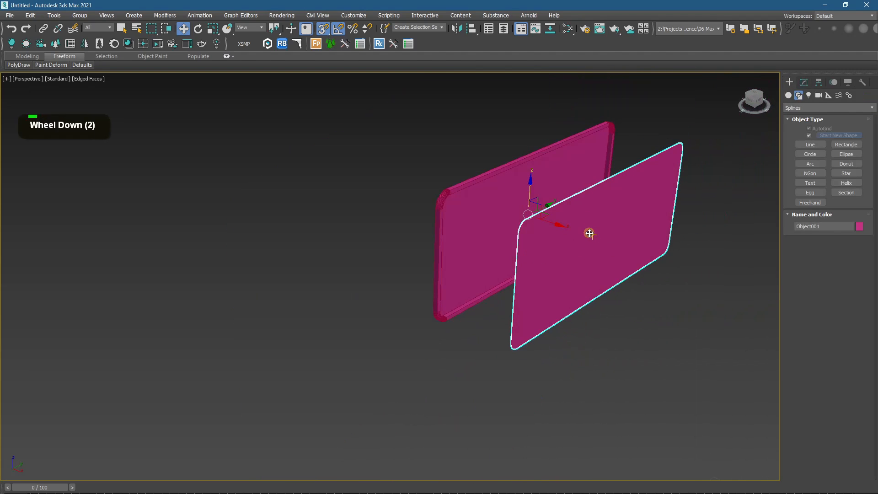
alt+middle_drag(589, 234, 601, 235)
alt+middle_drag(549, 222, 547, 259)
middle_drag(636, 222, 593, 230)
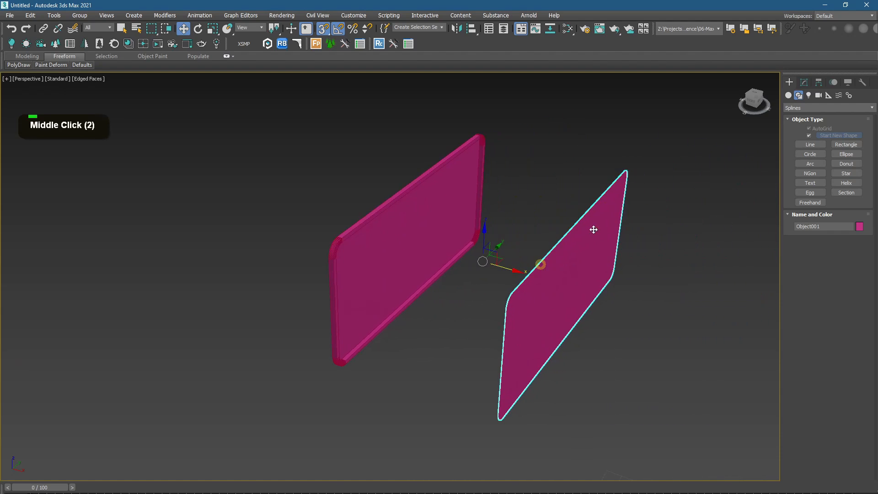
click(818, 84)
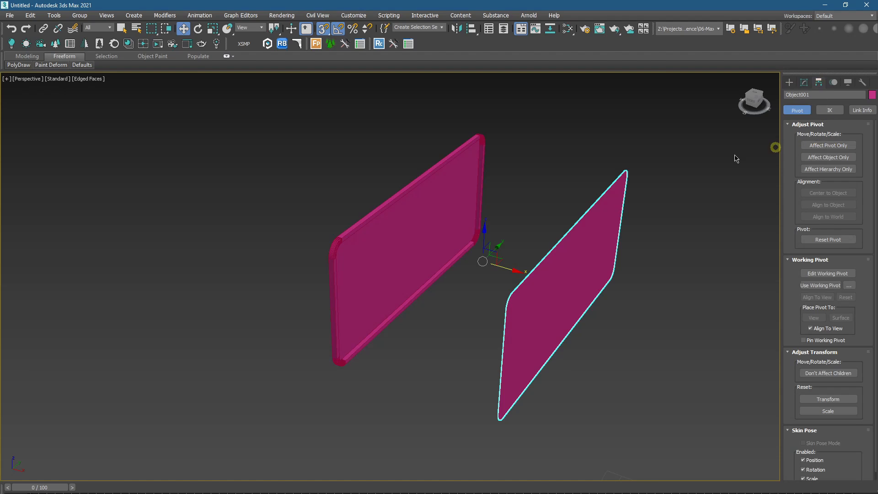
click(836, 145)
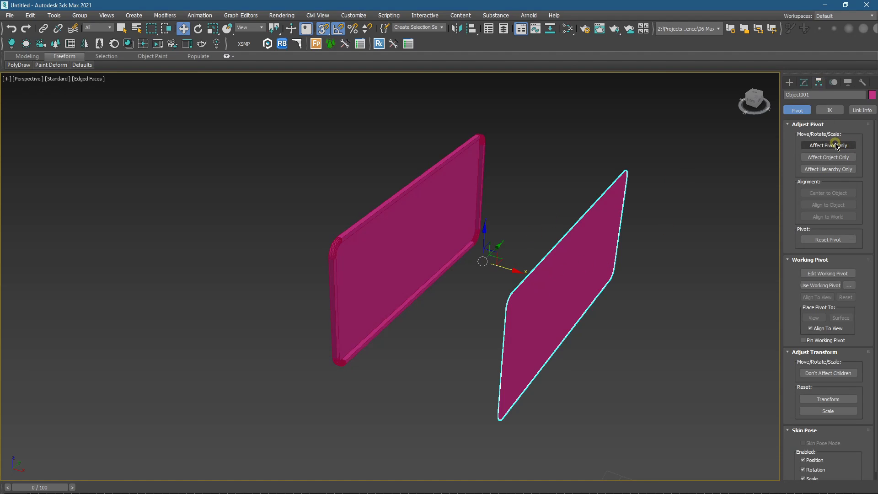
click(829, 194)
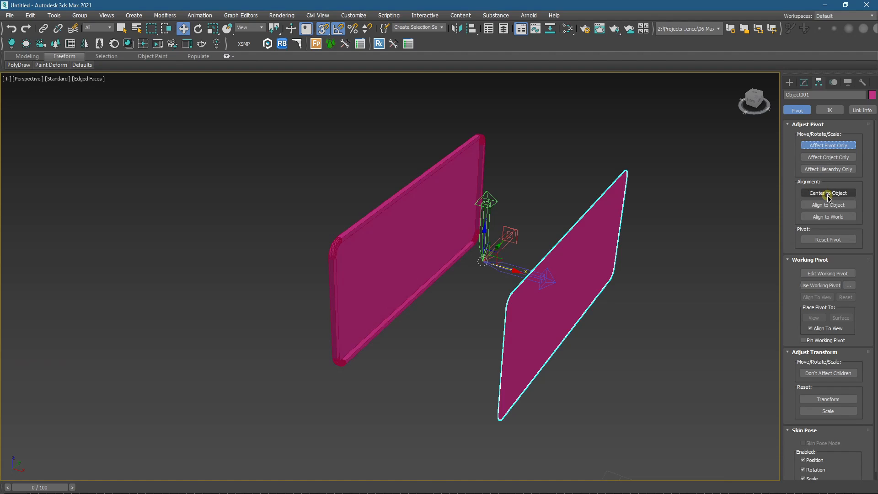
click(822, 145)
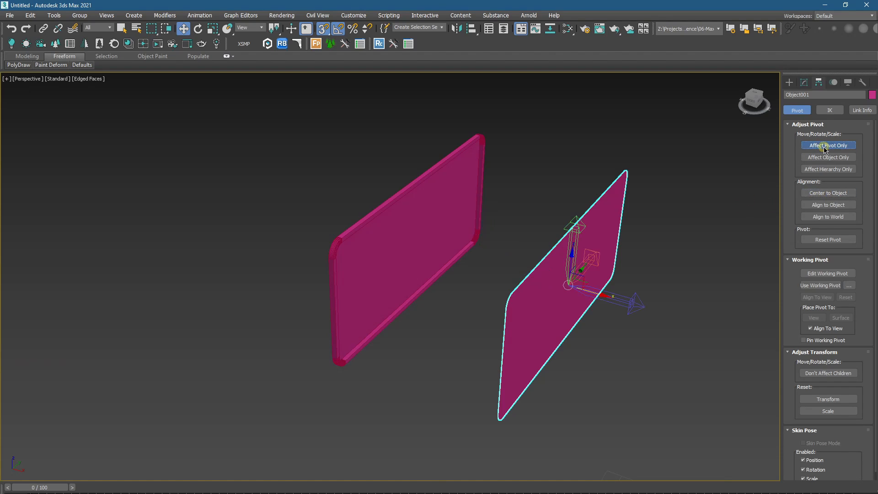
Step: Move the inner panel back along X into the frame recess, fine-tuning its position with snapping off
drag(585, 292, 416, 294)
scroll(416, 294, up, 4)
middle_drag(414, 292, 460, 310)
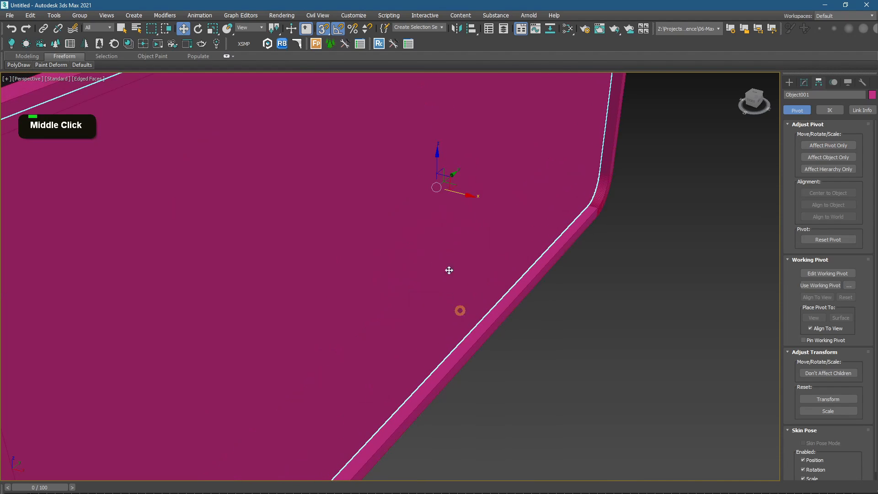
key(s)
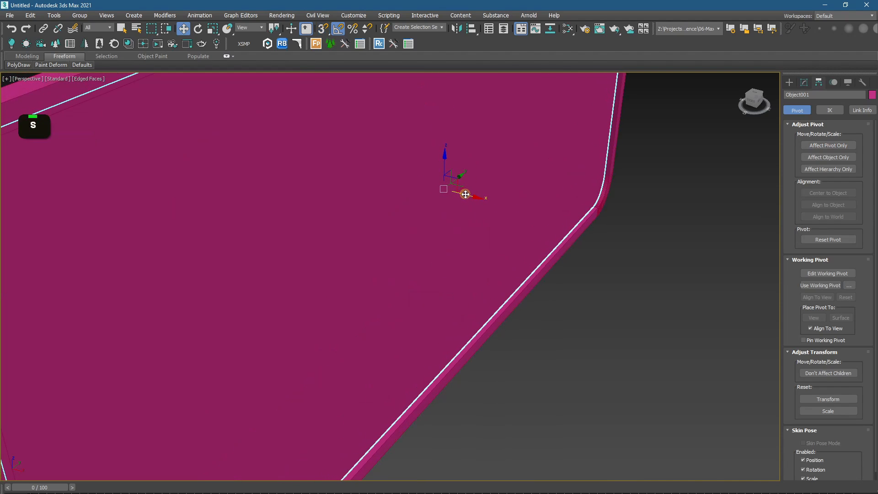
scroll(529, 259, down, 3)
Step: Assign a green object colour to both the frame and the inner panel
alt+middle_drag(528, 259, 593, 198)
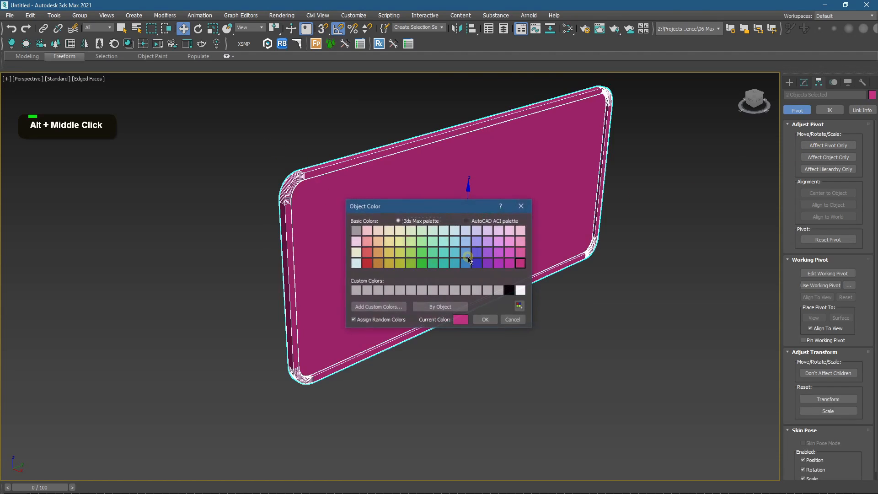
click(432, 265)
click(492, 320)
middle_drag(545, 317, 565, 182)
right_click(566, 182)
Step: Change the object colour of the inner panel Object001 to dark blue
click(452, 171)
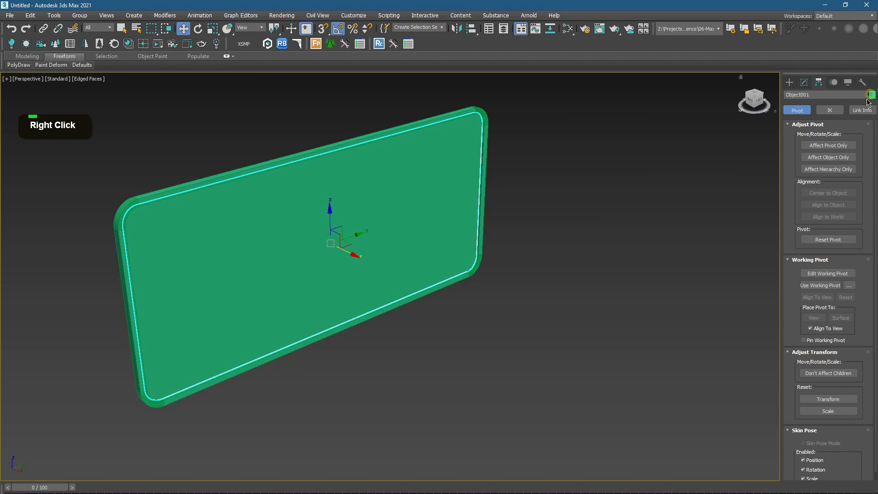
click(871, 96)
click(475, 258)
click(483, 319)
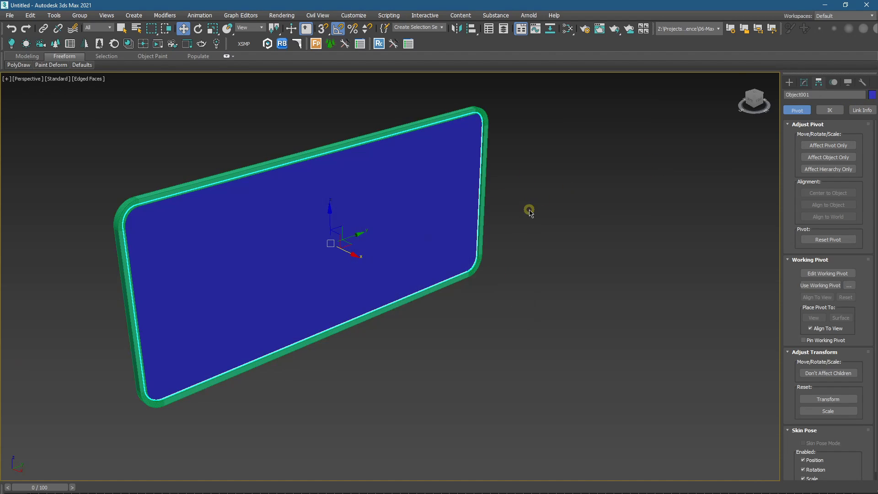
Step: Unhide the rest of the bathroom scene around the framed panel
right_click(529, 212)
click(551, 168)
scroll(530, 183, down, 3)
alt+middle_drag(530, 192, 486, 315)
scroll(479, 279, down, 5)
key(s)
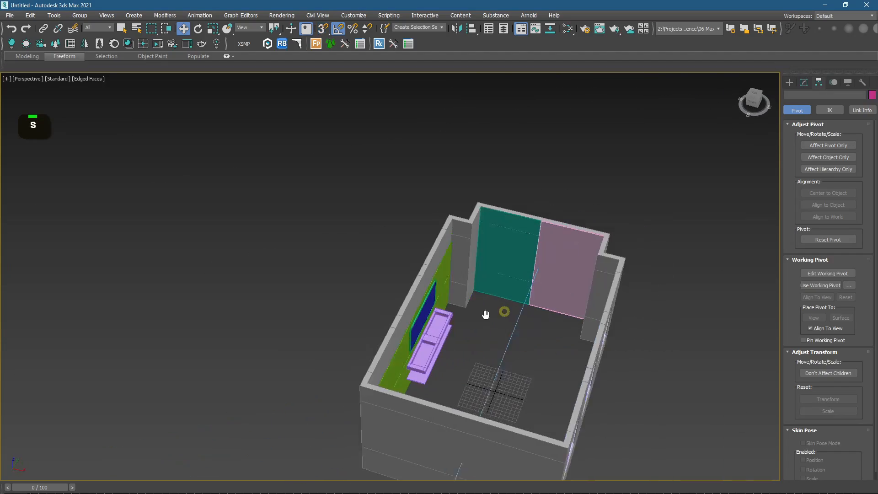
Step: Isolate the room's wall object Line001 from the rest of the scene
scroll(486, 315, up, 3)
click(470, 320)
alt+middle_drag(427, 277, 459, 364)
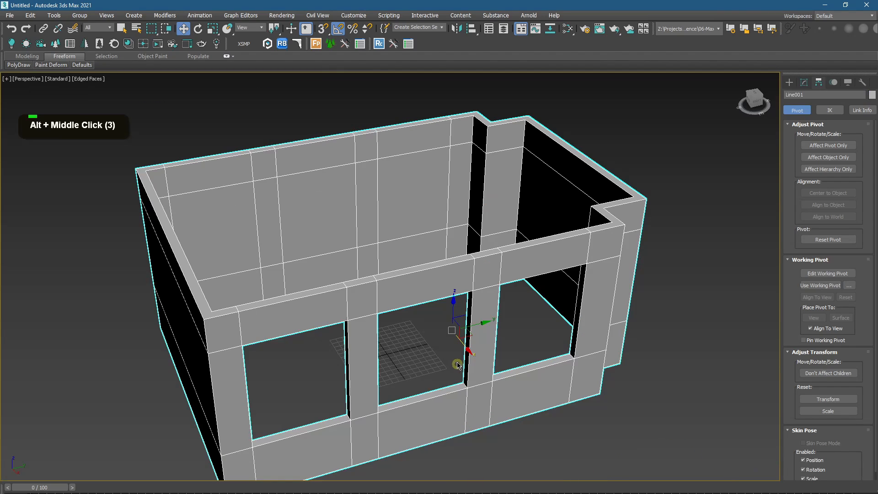
key(alt+q)
right_click(428, 320)
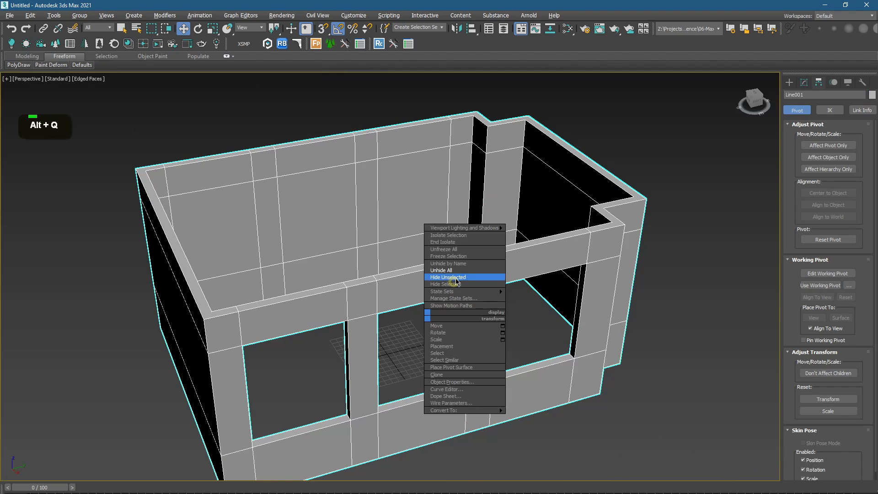
click(452, 270)
key(alt+q)
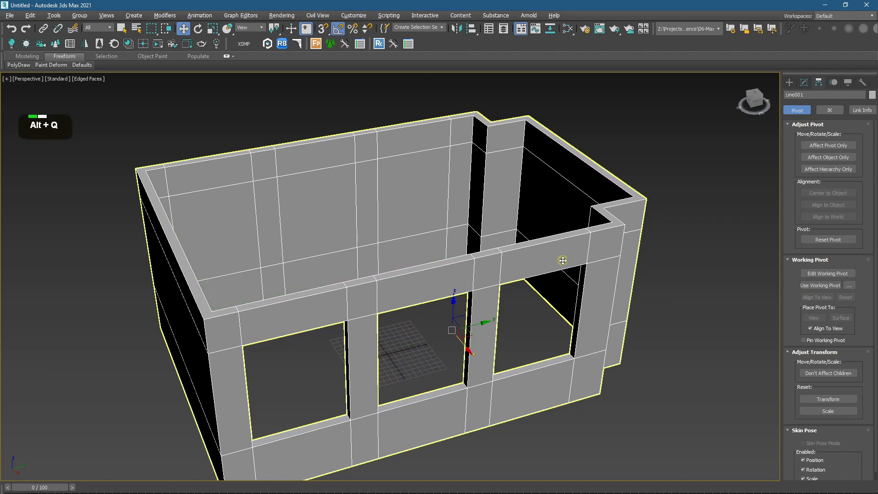
key(alt+q)
middle_drag(437, 312, 427, 270)
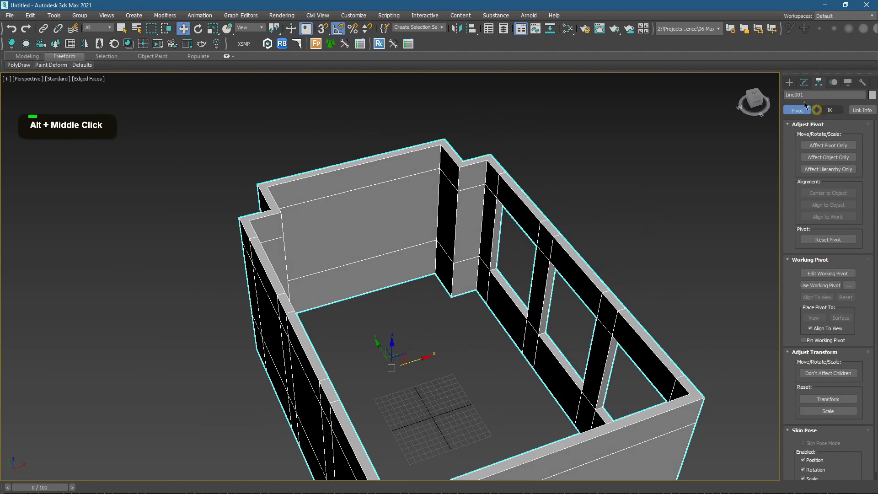
Step: Set up the Line spline tool with 3D vertex snapping on and AutoGrid off
click(790, 83)
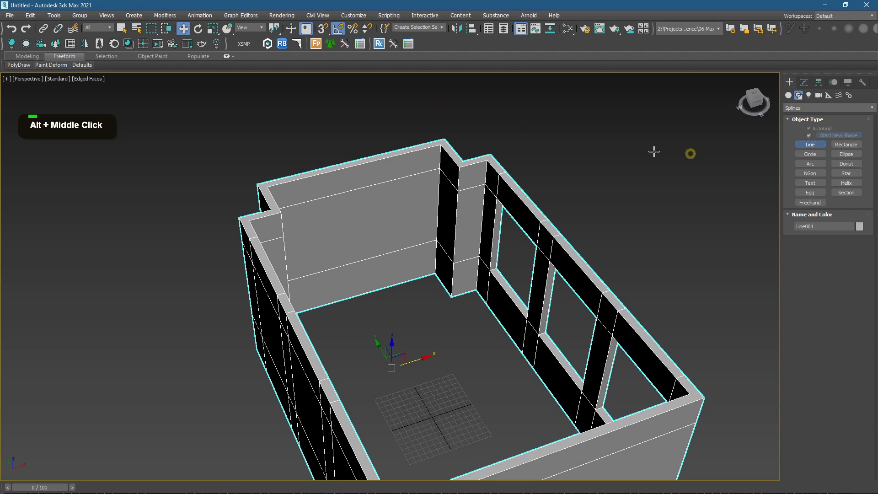
right_click(320, 31)
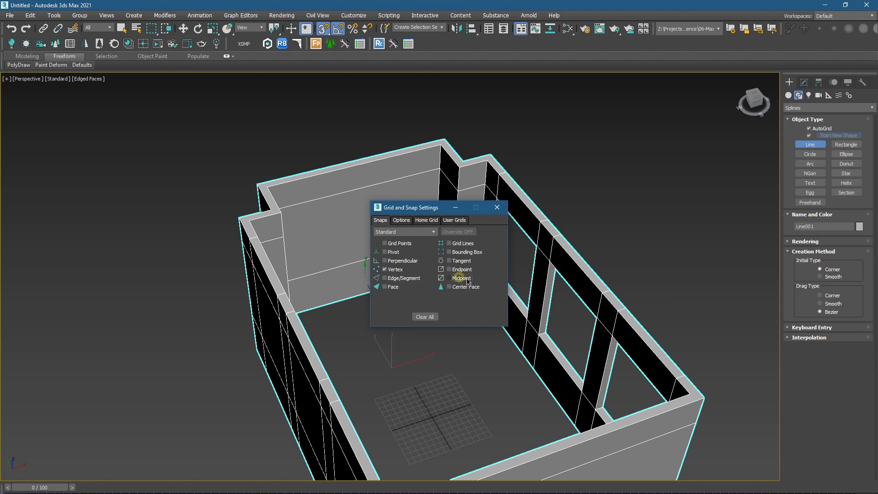
click(497, 207)
alt+middle_drag(455, 365, 446, 218)
click(801, 145)
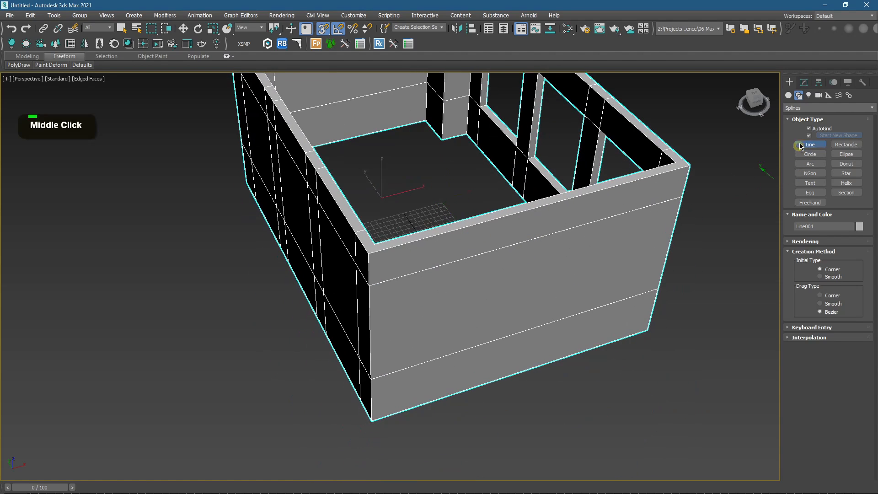
click(809, 129)
Step: Trace a closed spline through all the outer bottom corners of the room's walls as a floor outline
click(372, 416)
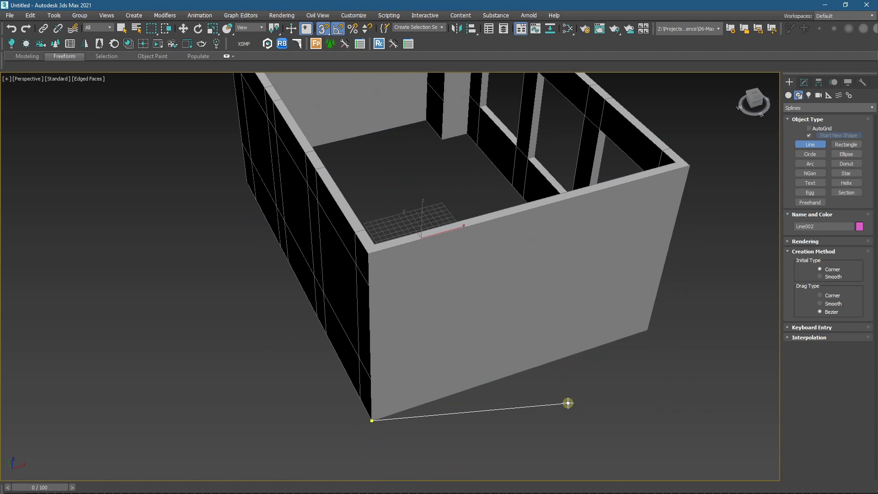
middle_drag(568, 403, 529, 410)
key(F3)
click(611, 336)
alt+middle_drag(611, 369, 623, 428)
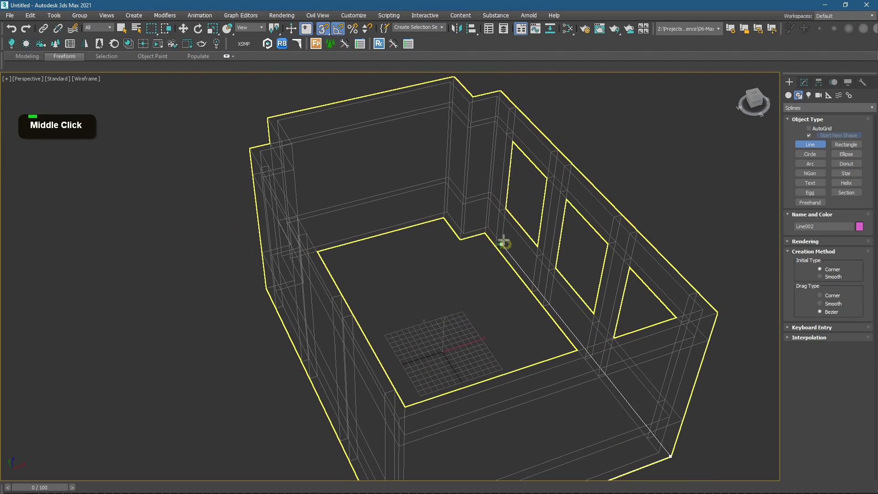
scroll(462, 232, up, 4)
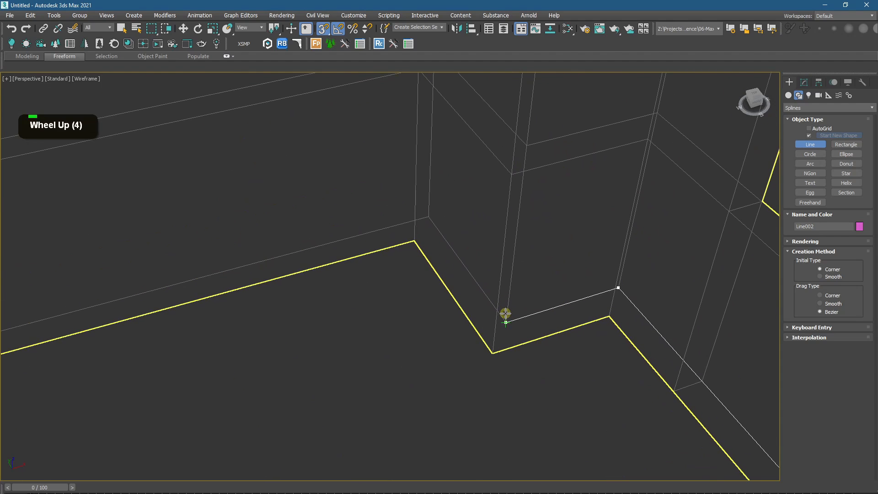
click(506, 322)
click(429, 216)
scroll(569, 241, down, 3)
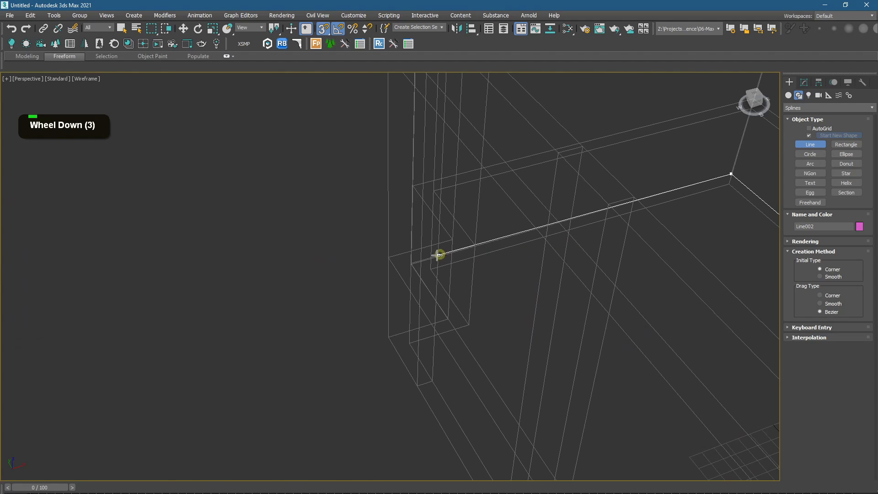
scroll(432, 230, down, 2)
alt+middle_drag(455, 245, 434, 266)
click(406, 326)
middle_drag(405, 326, 320, 287)
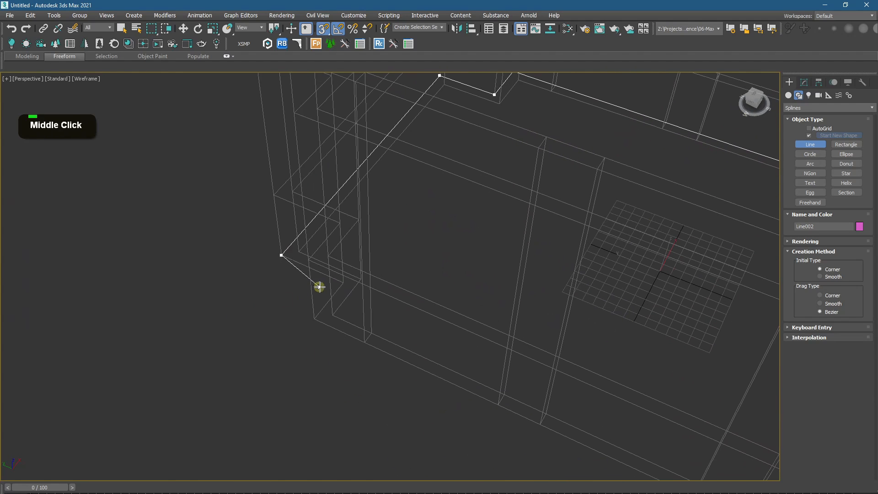
click(340, 284)
scroll(315, 410, down, 2)
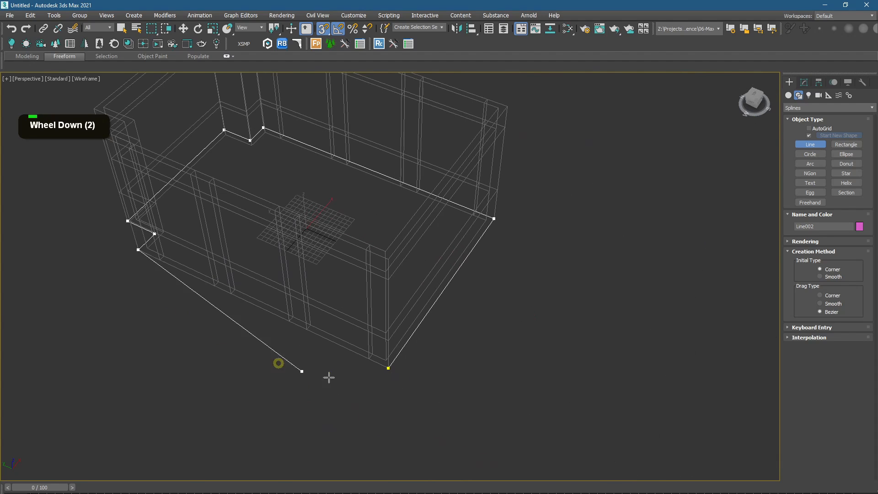
click(388, 368)
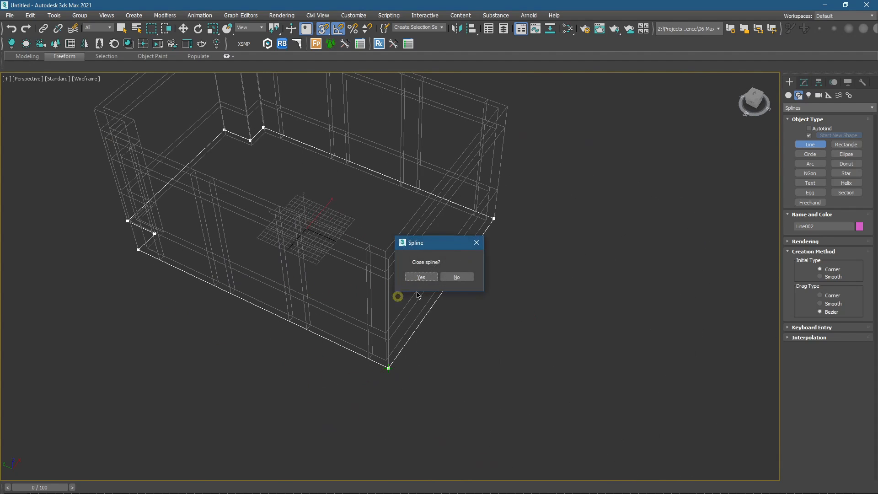
click(421, 277)
Step: Add a Shell modifier to the closed floor outline and return the view to shaded display
middle_drag(375, 298, 467, 264)
click(806, 86)
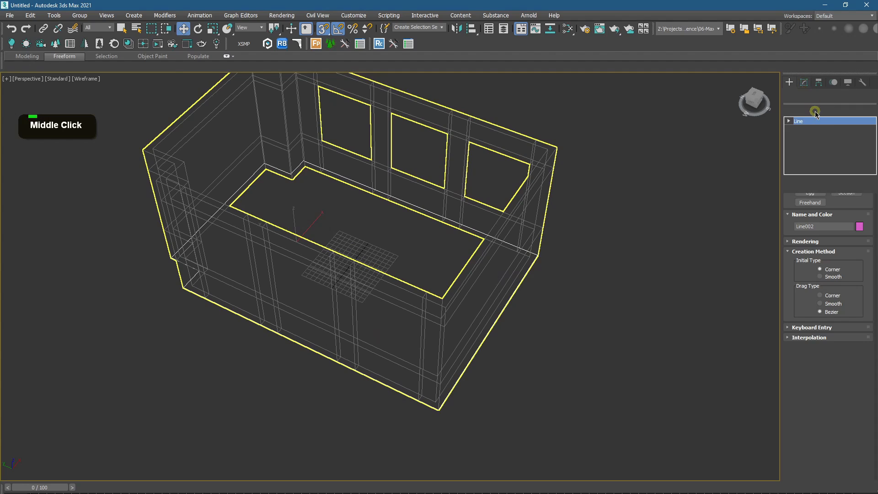
key(F3)
click(819, 109)
key(h)
key(s)
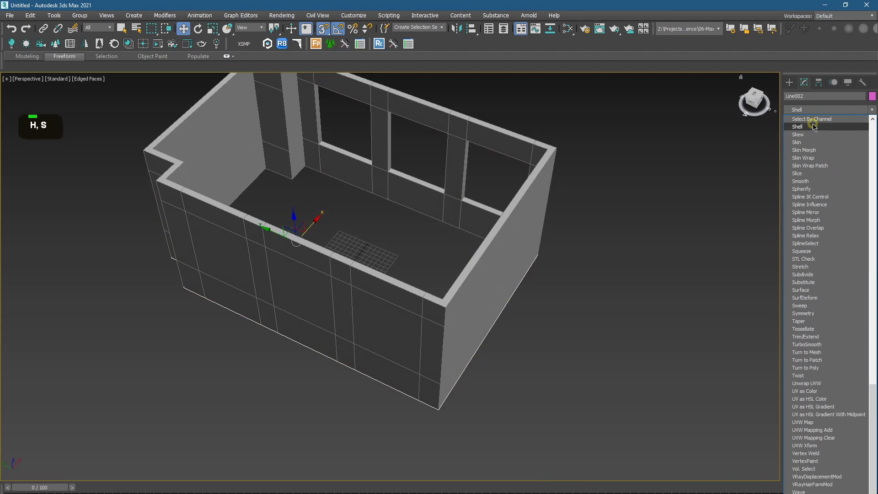
Step: Add a Shell modifier to the room's floor outline with an outer amount of 1 cm
click(813, 127)
alt+middle_drag(612, 220, 616, 203)
right_click(844, 229)
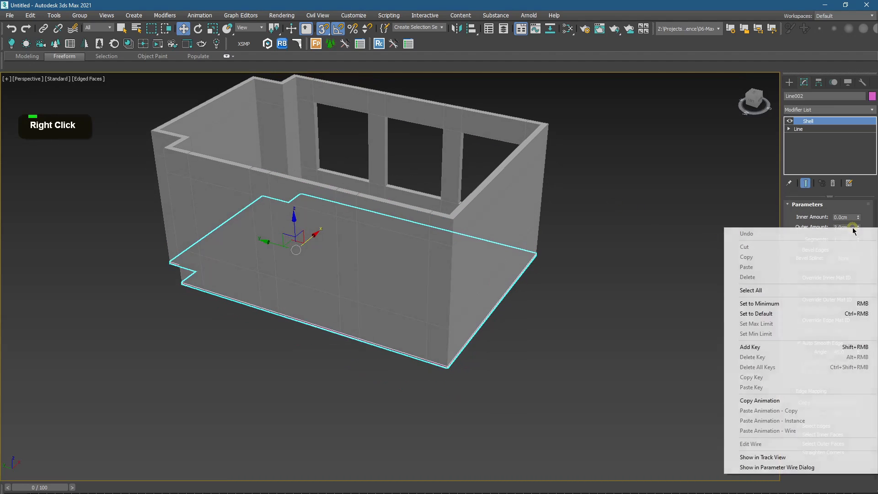
key(Escape)
text(1)
key(Return)
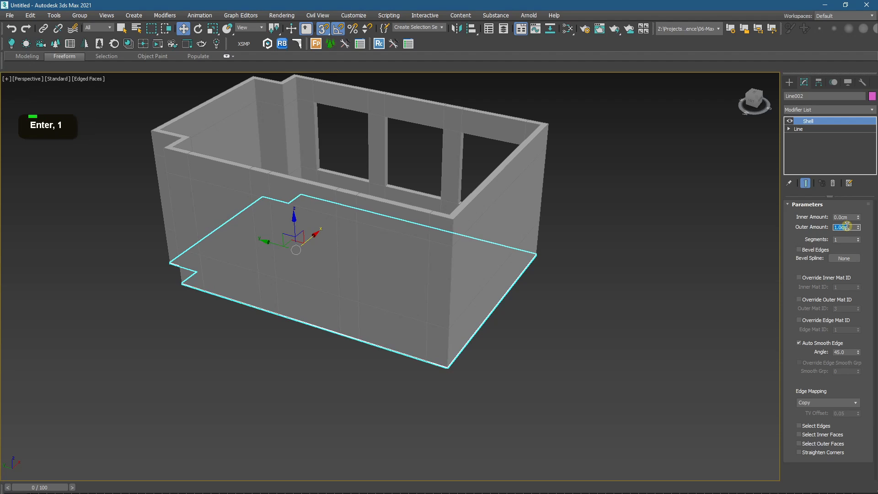
Step: Set the floor Shell's inner amount to 20 cm
alt+middle_drag(552, 259, 539, 246)
scroll(474, 297, up, 3)
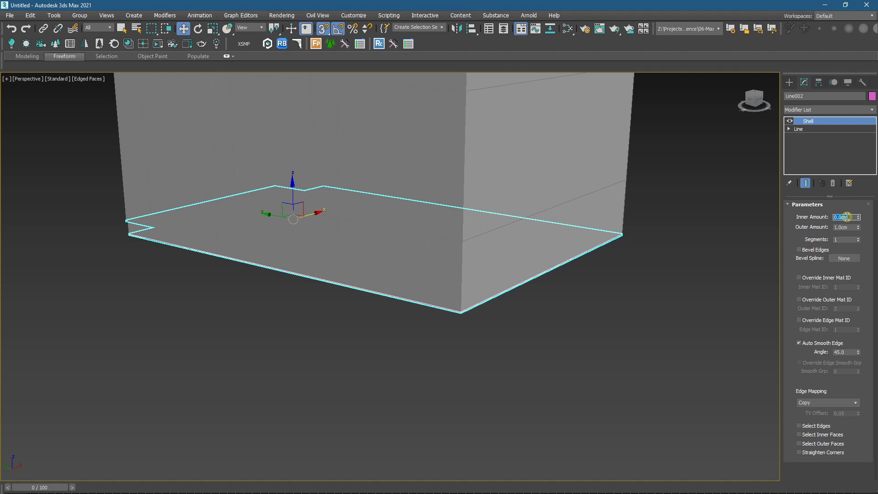
text(20)
key(Return)
Step: Turn off snapping and isolate the floor slab from the rest of the room
alt+middle_drag(724, 258, 526, 323)
alt+middle_drag(548, 279, 618, 210)
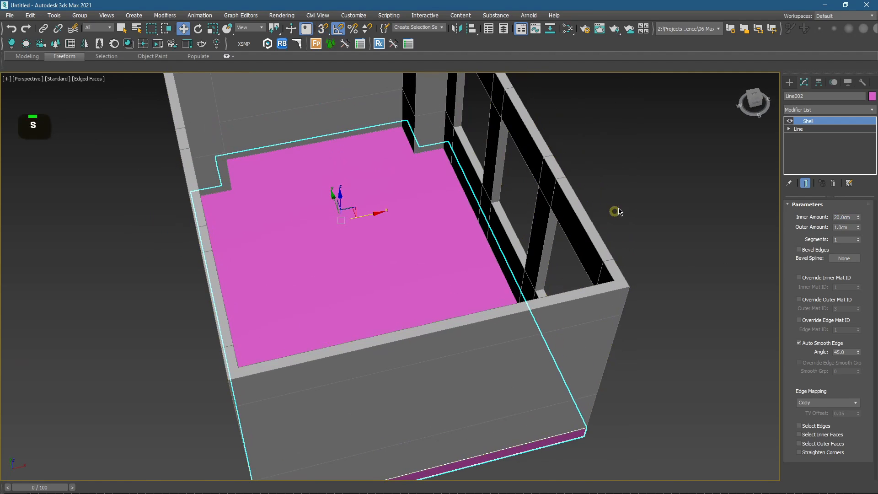
key(s)
key(alt+q)
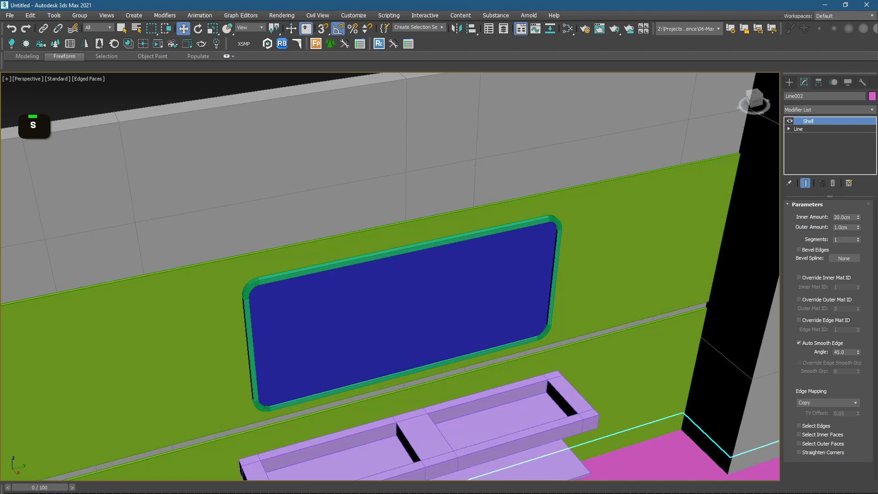
alt+middle_drag(372, 407, 542, 359)
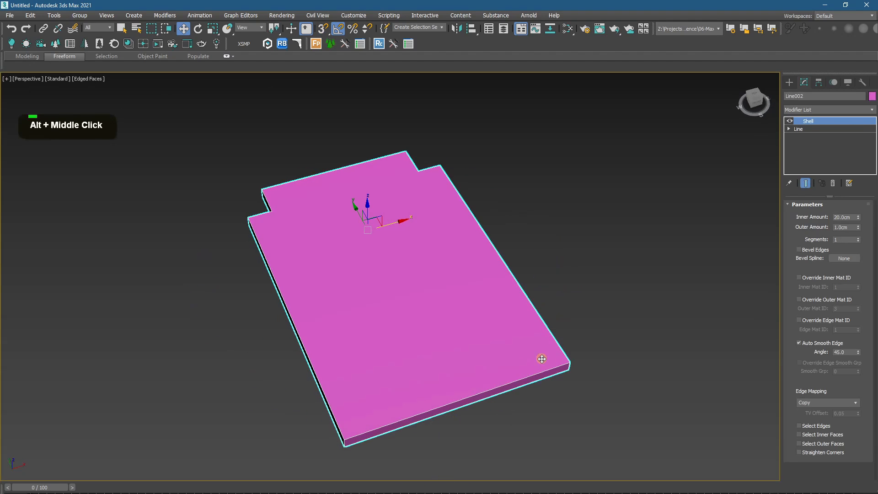
Step: Trace the outer edge of the slab's top face with a snapped line, corner by corner, and close the spline
click(789, 82)
click(810, 145)
scroll(317, 269, up, 2)
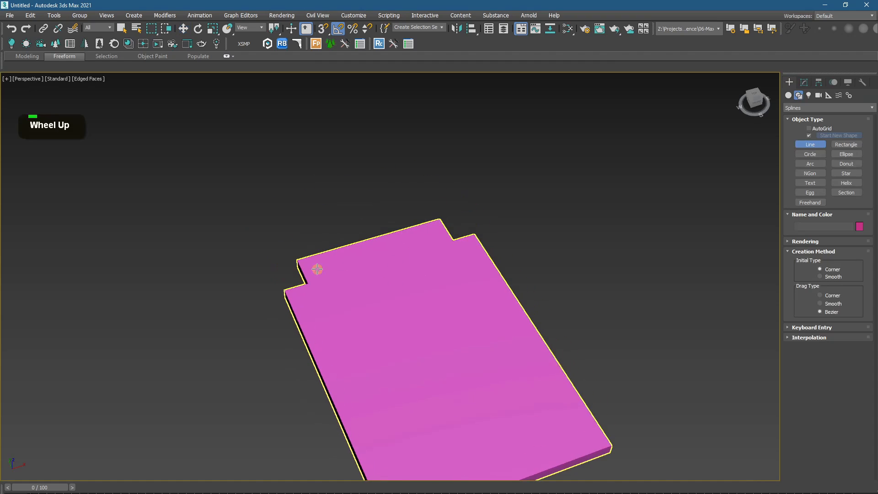
scroll(317, 269, up, 1)
key(s)
click(303, 290)
click(306, 250)
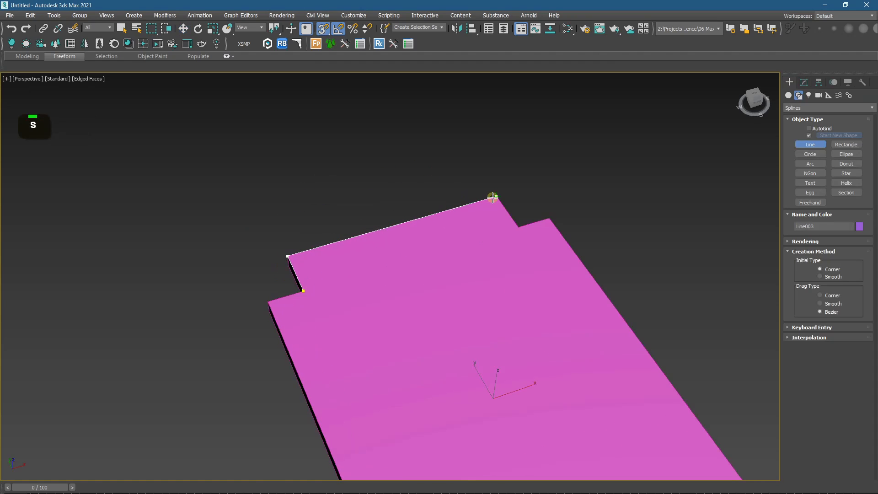
click(497, 197)
click(541, 218)
scroll(535, 290, down, 3)
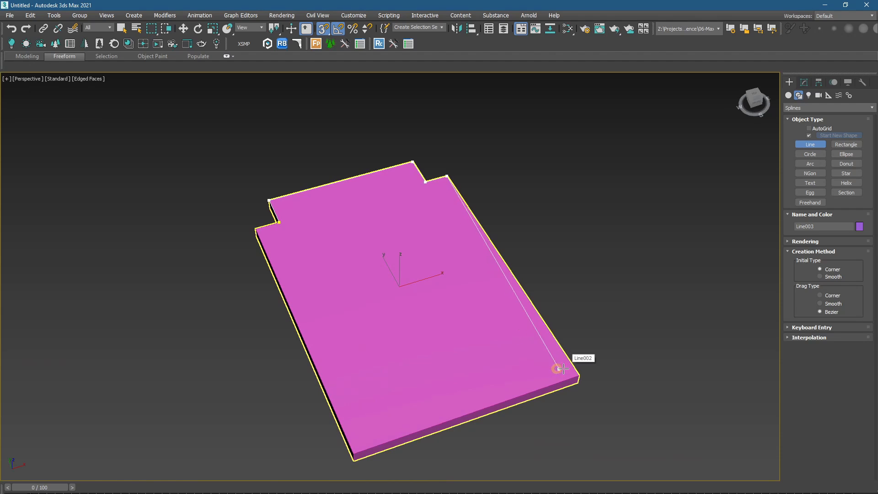
click(578, 376)
click(358, 451)
middle_drag(340, 337, 365, 396)
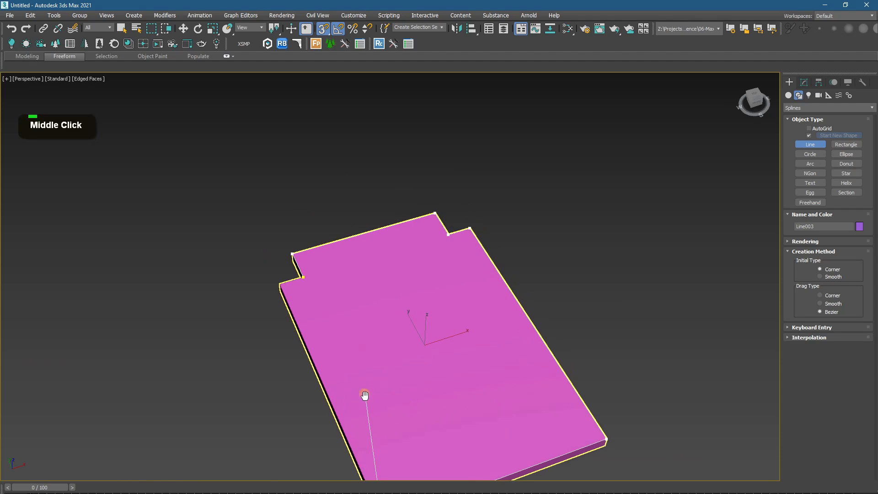
click(302, 278)
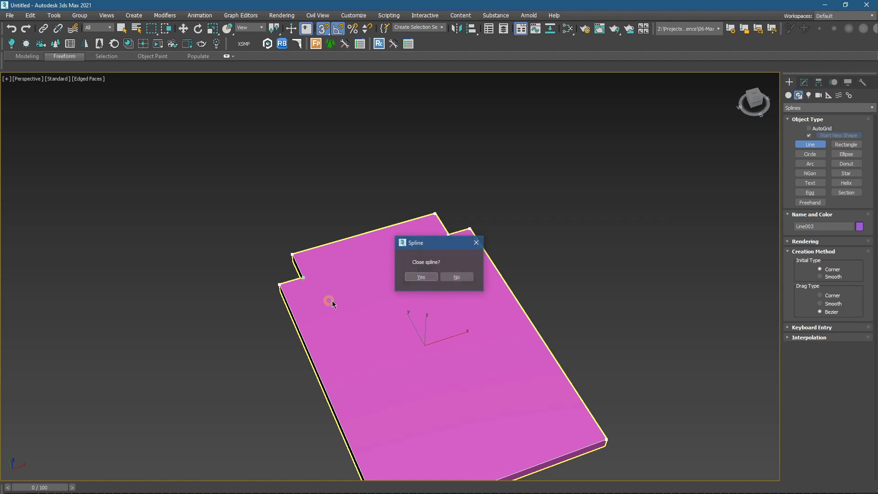
click(418, 278)
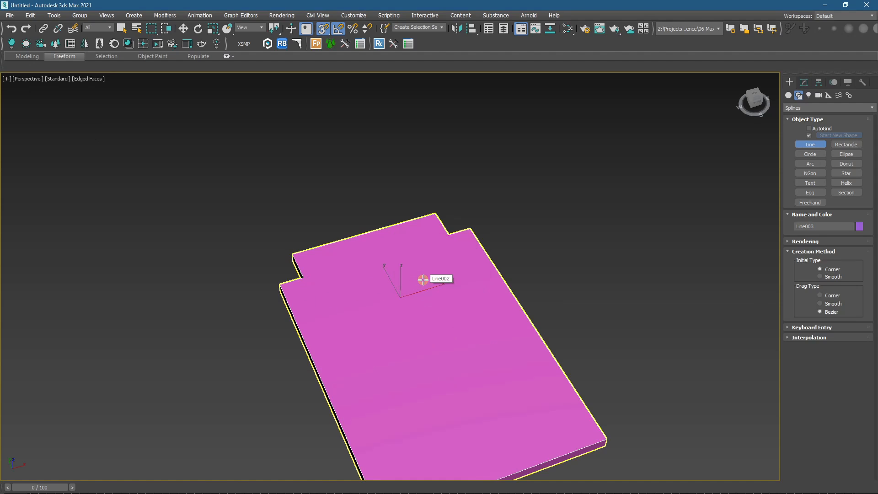
alt+middle_drag(413, 317, 412, 285)
key(w)
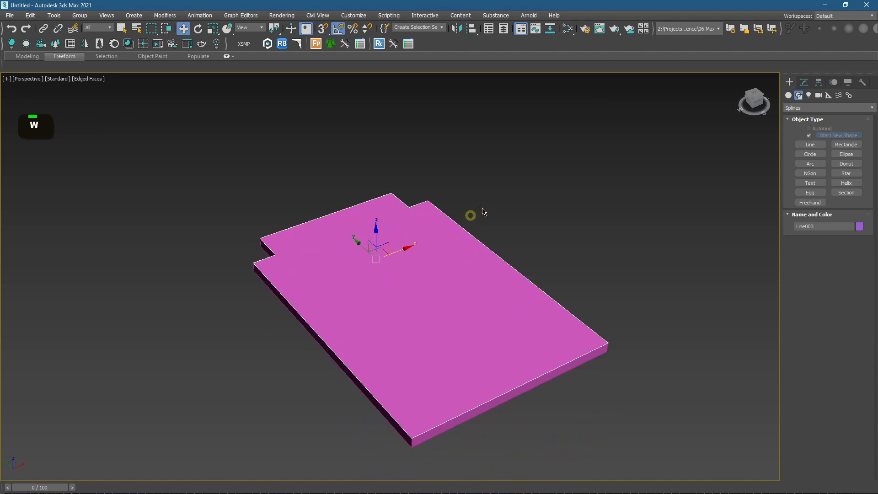
click(470, 215)
scroll(399, 314, up, 3)
key(F3)
key(F3)
key(F3)
key(F3)
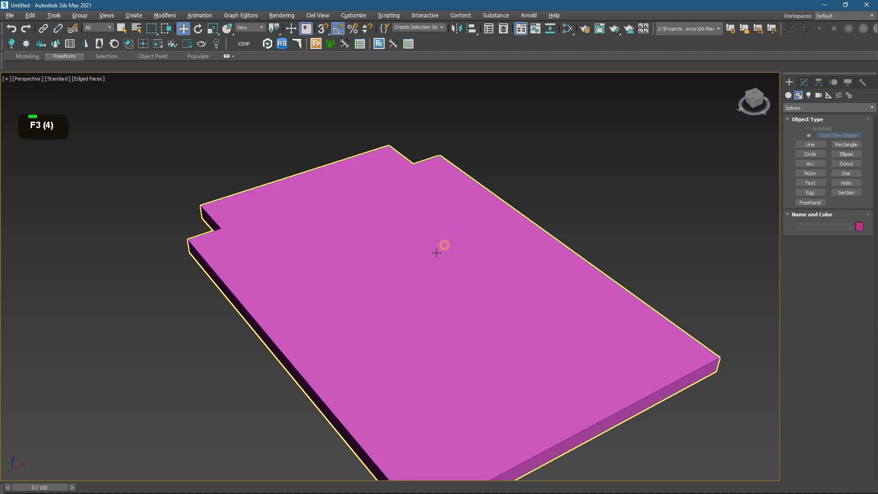
click(419, 260)
middle_drag(419, 260, 406, 235)
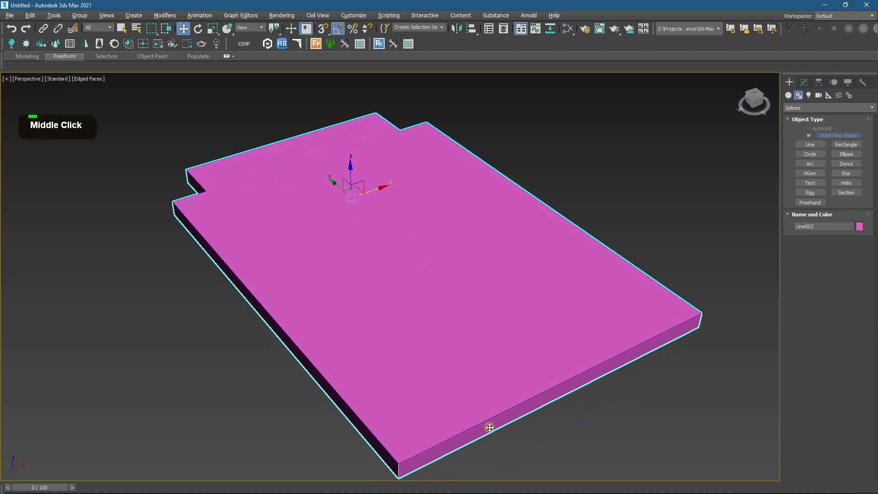
middle_drag(381, 193, 218, 250)
key(ctrl+z)
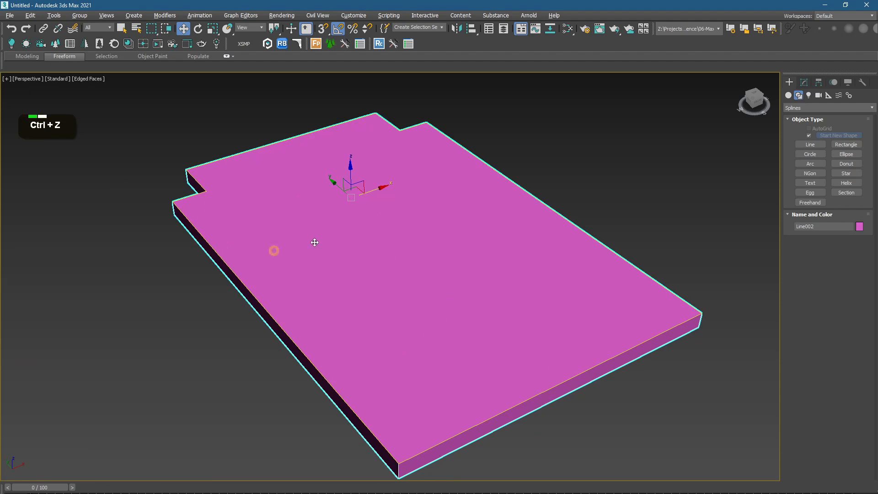
alt+middle_drag(410, 280, 419, 279)
Step: Select the traced outline in wireframe, restore shaded display, and add a FloorGenerator modifier to the outline
key(F3)
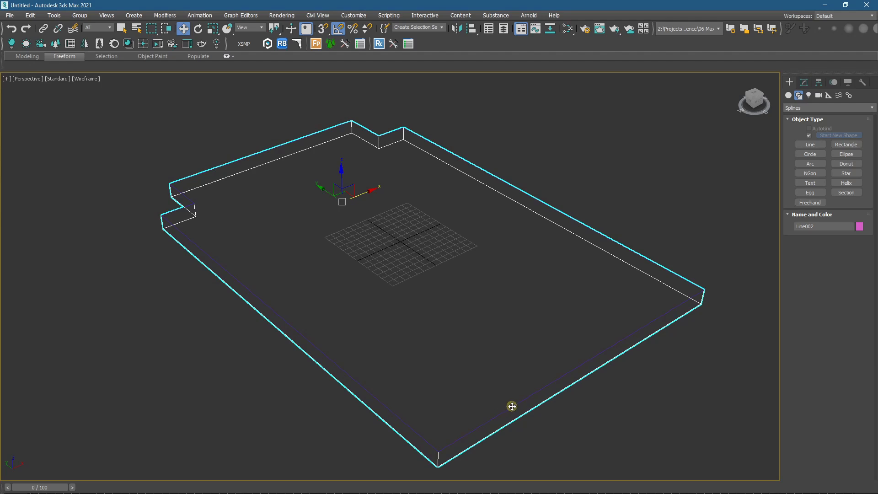
click(498, 306)
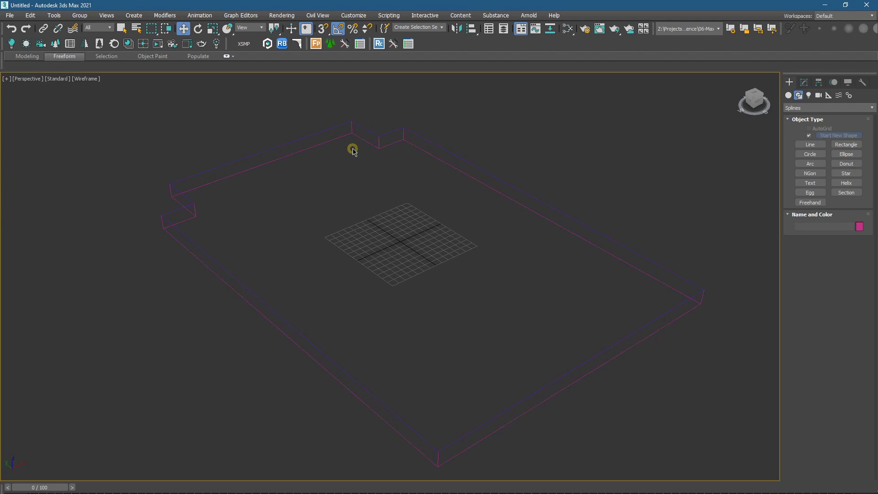
click(369, 130)
key(F3)
click(804, 82)
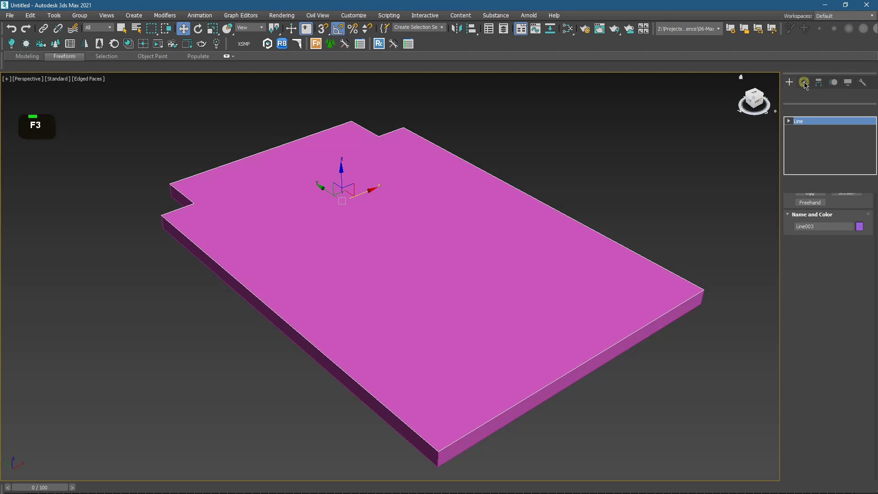
click(810, 94)
click(814, 110)
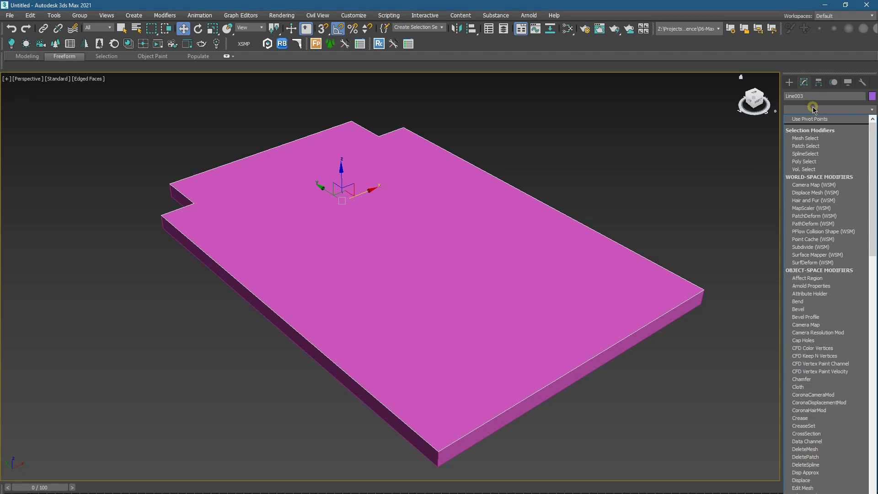
key(o)
key(l)
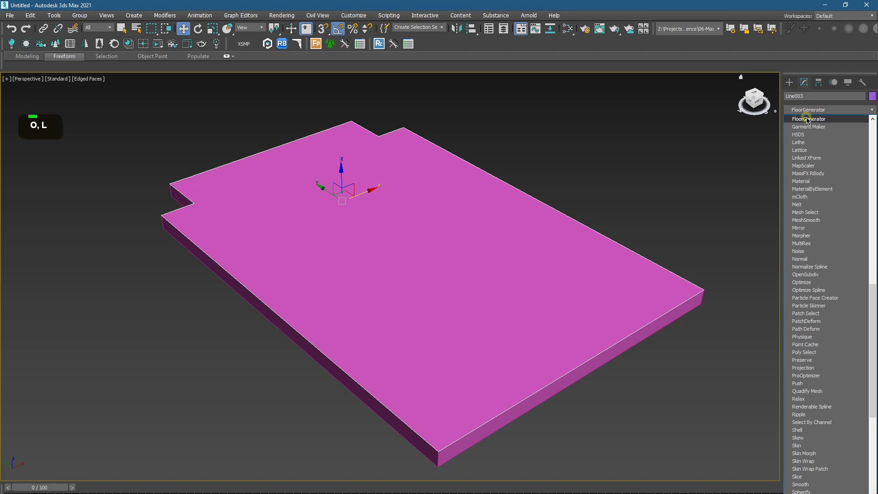
click(809, 119)
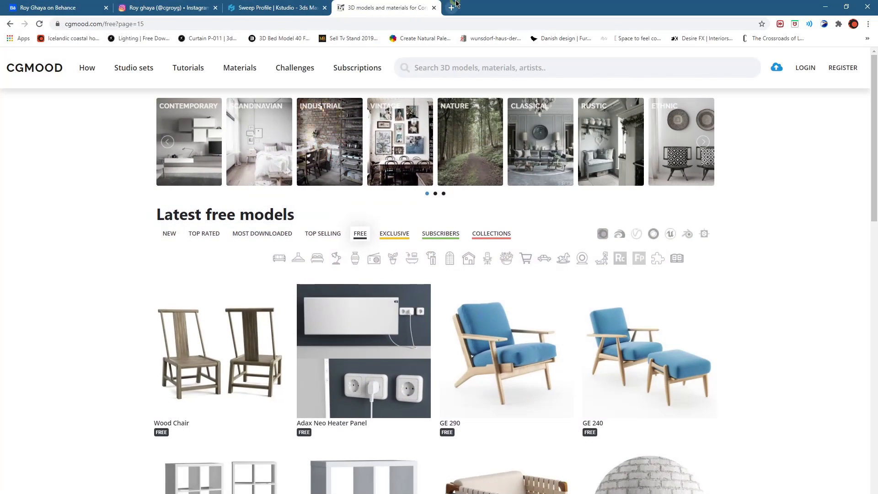
Step: Switch to Chrome, search the web for "floorr generator" in a new tab and open CG-Source's FloorGenerator page
click(455, 7)
text(f)
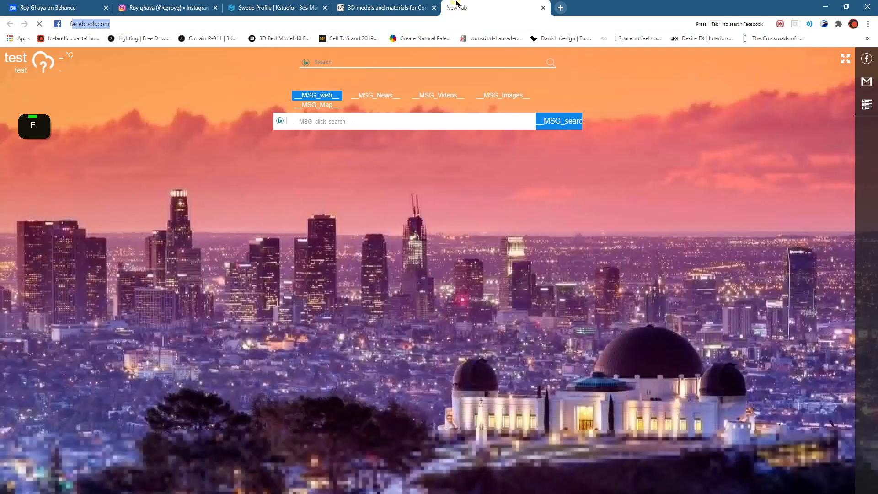
text(loorr gene)
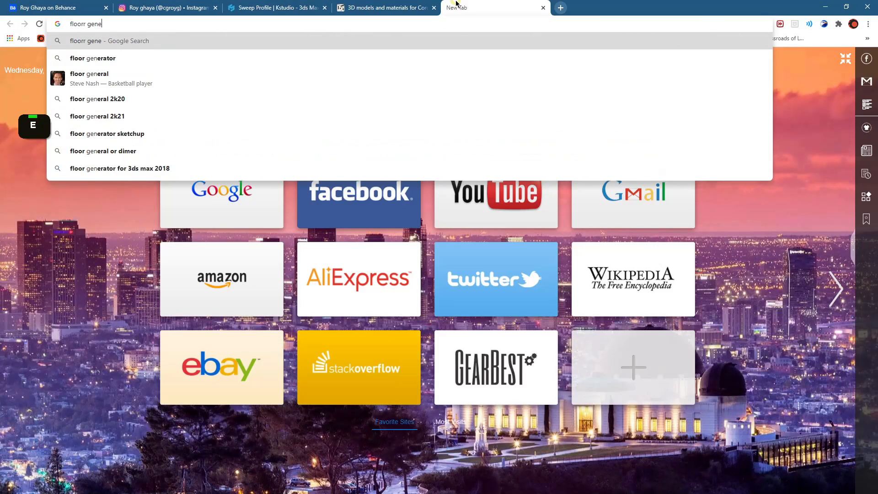
text(r)
text(ator)
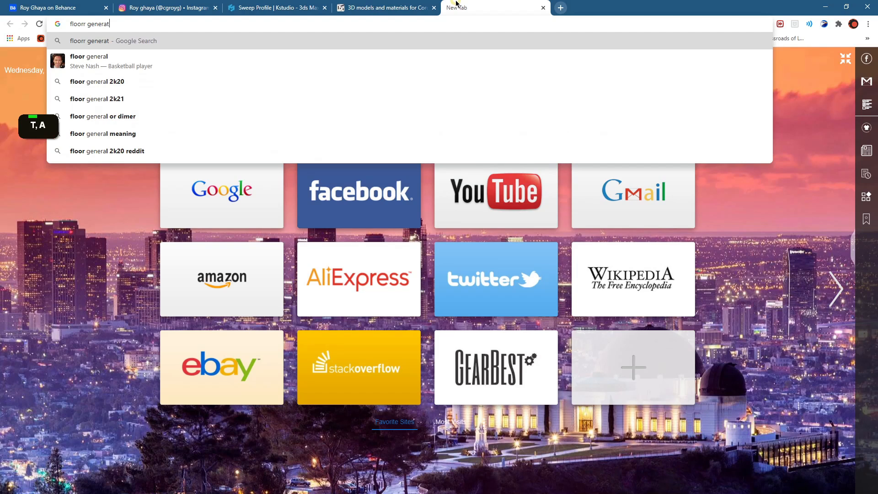
key(Return)
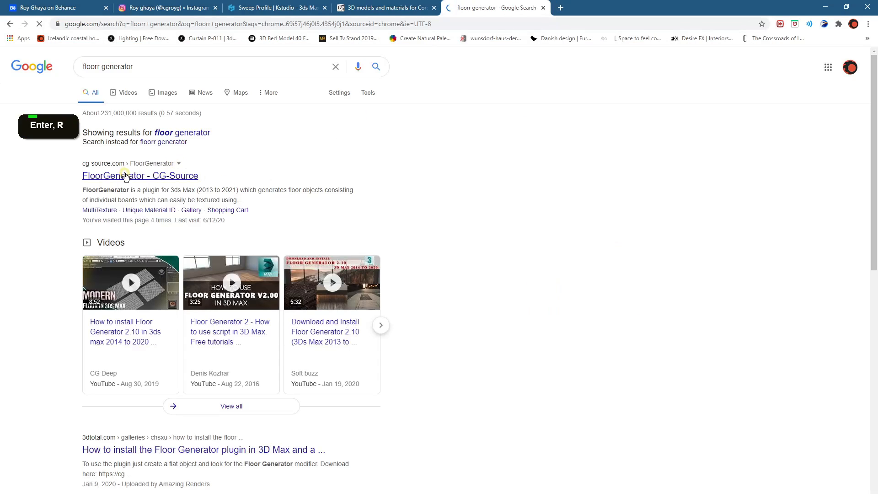
click(122, 176)
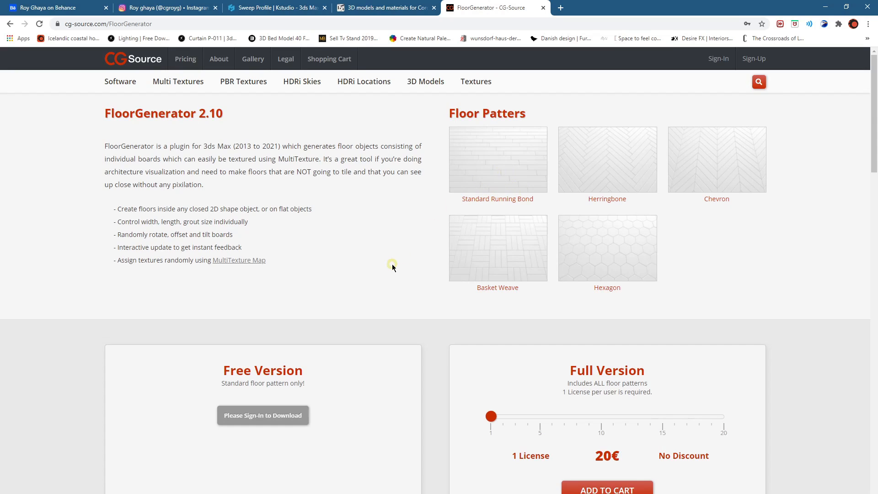
Step: Look over the free and full version offers on the FloorGenerator page and return to 3ds Max
scroll(391, 264, down, 4)
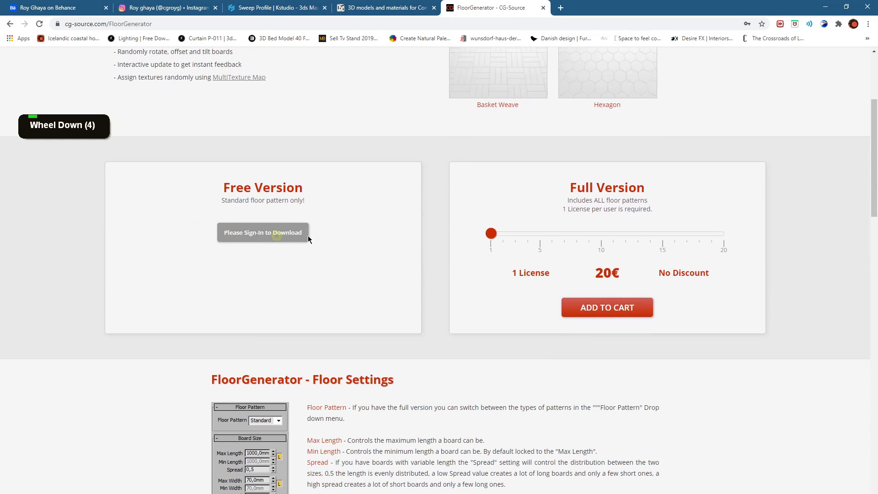
scroll(276, 239, up, 3)
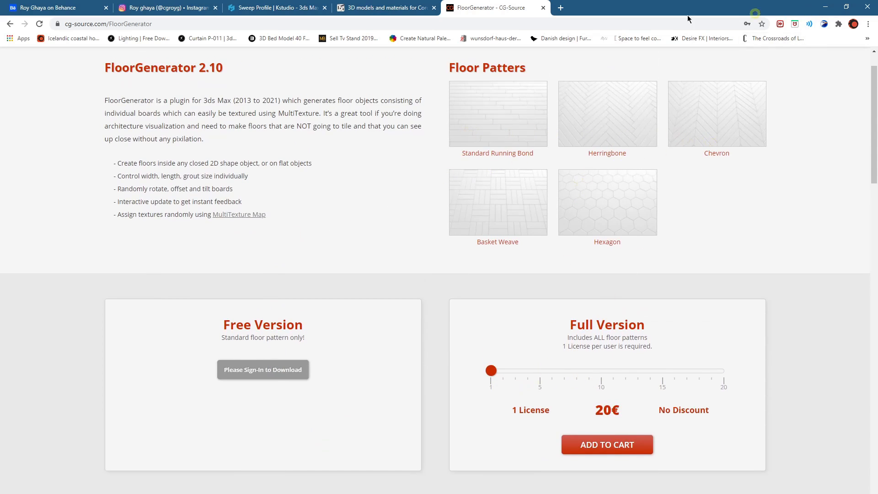
click(825, 6)
Step: Set the FloorGenerator boards' max length and max width to 100 cm each
alt+middle_drag(442, 294, 415, 287)
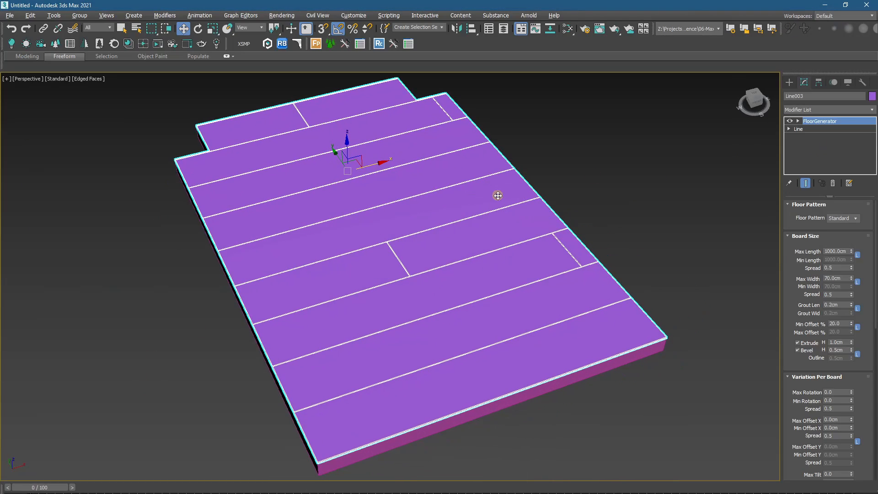
alt+middle_drag(500, 196, 520, 206)
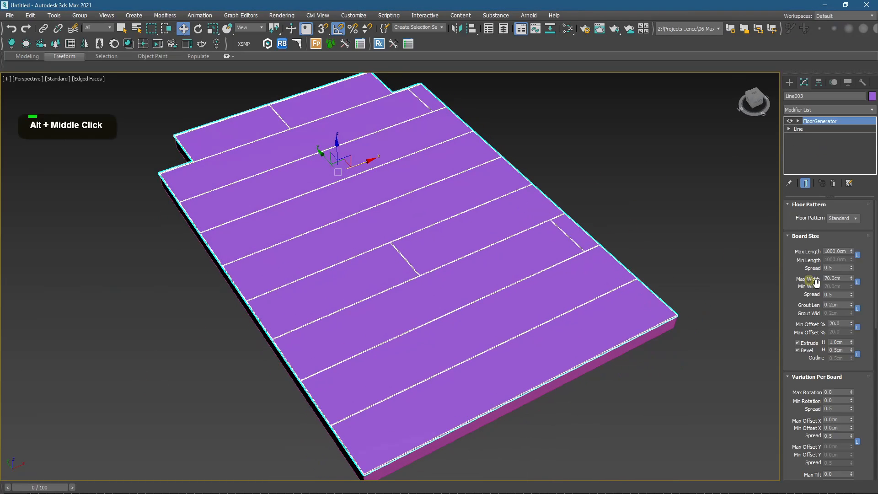
double_click(836, 252)
text(100)
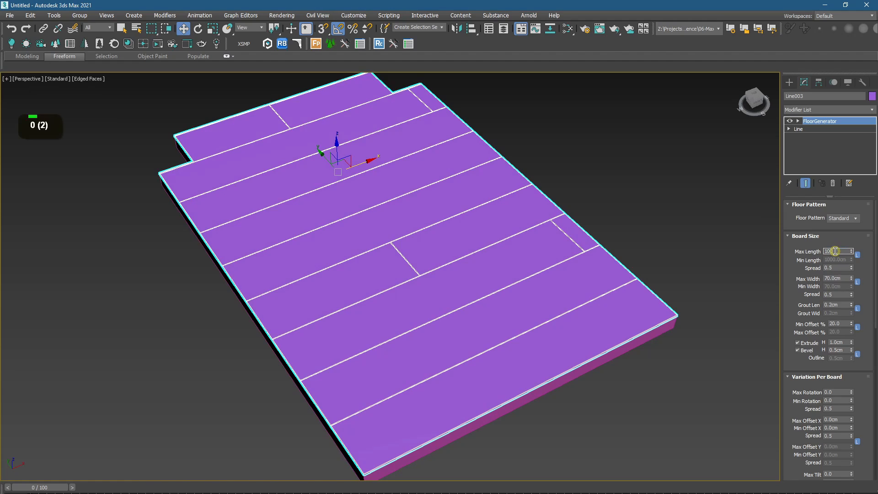
key(Return)
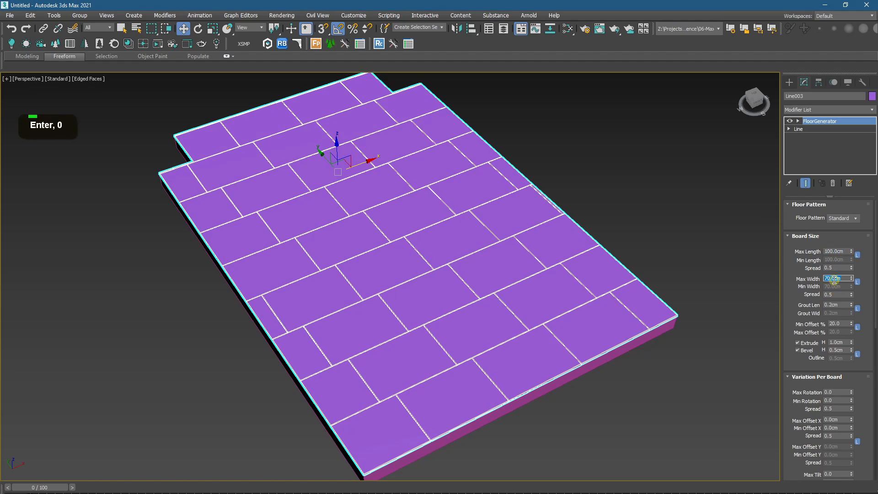
text(100)
key(Return)
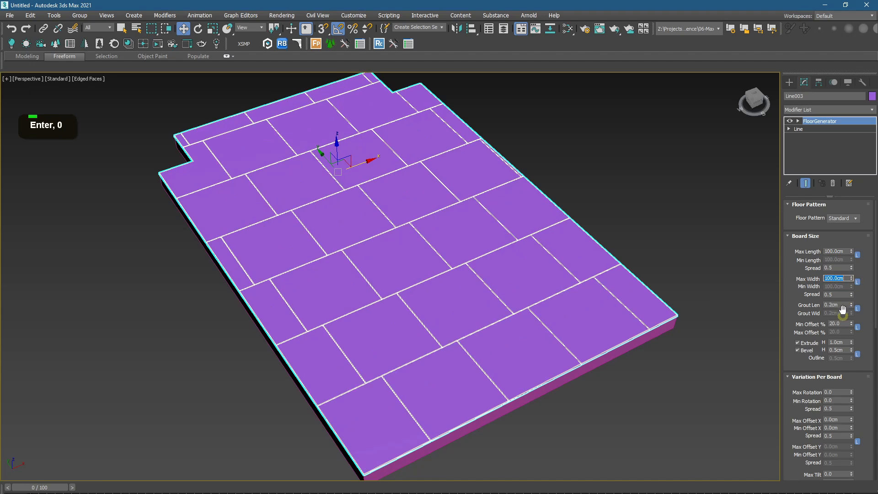
middle_drag(696, 317, 701, 322)
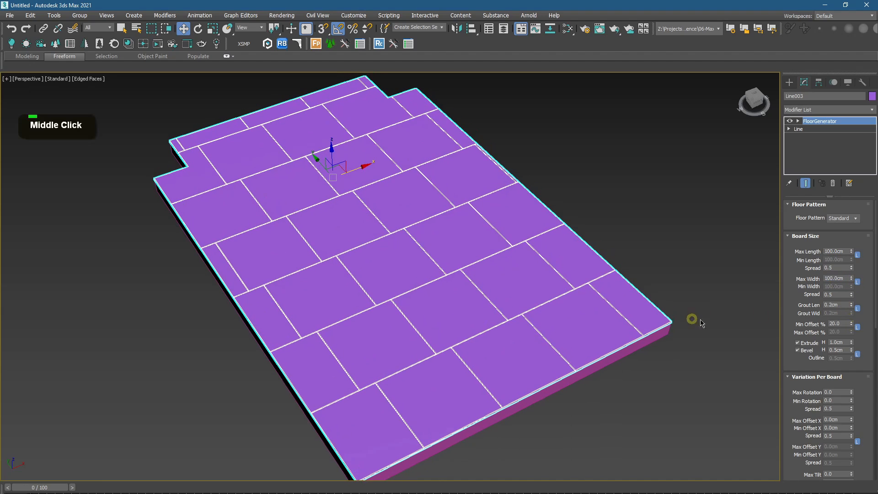
Step: Set the floor tiles' grout length to 0.1 cm and their minimum offset to 0
scroll(470, 334, up, 6)
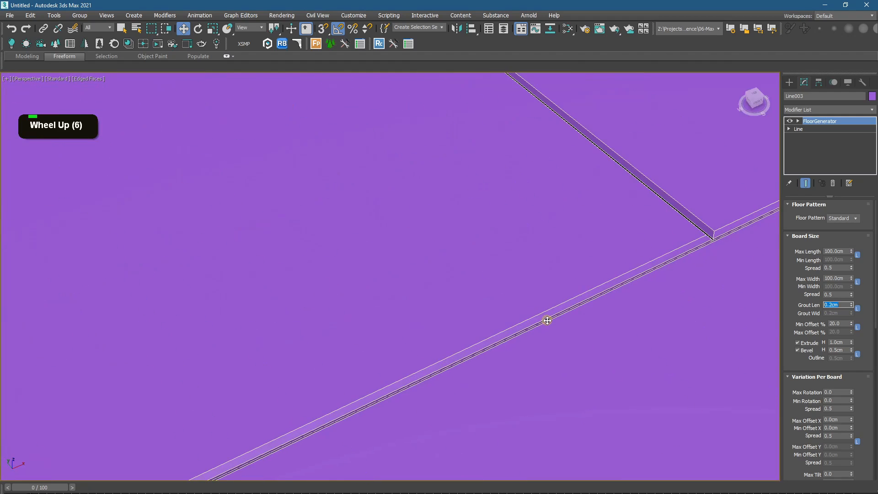
text(0.1)
key(Return)
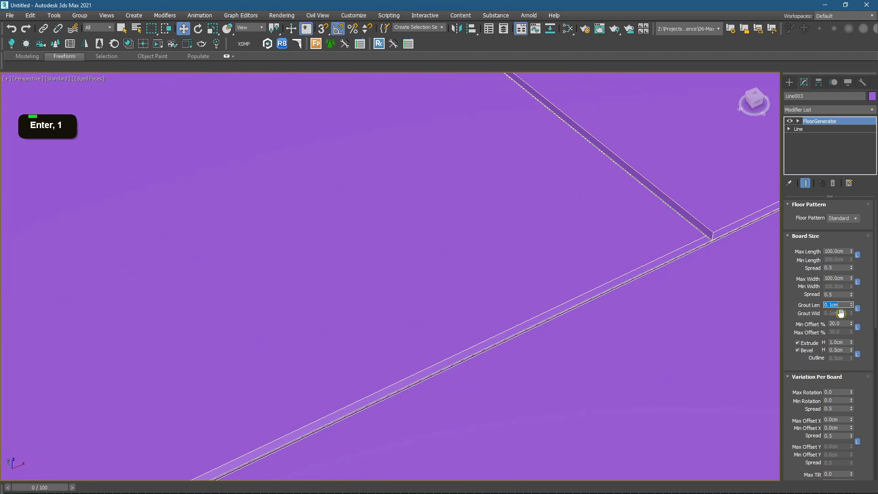
scroll(640, 295, down, 11)
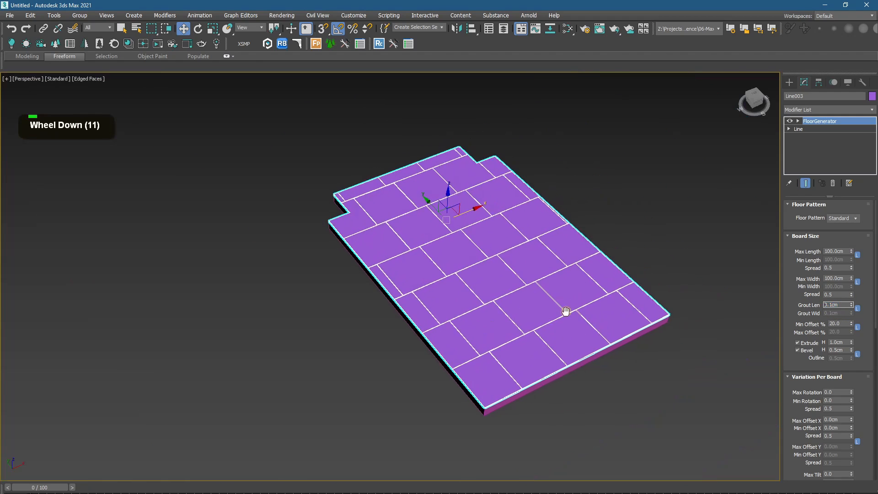
scroll(568, 312, up, 1)
right_click(851, 324)
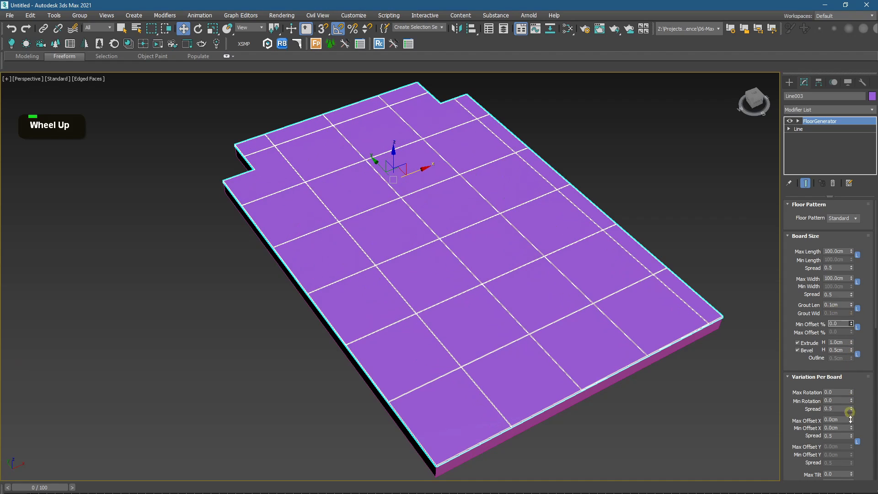
Step: Set the tiles' extrude height to 0.5 cm and bevel height to 0.2 cm
alt+middle_drag(542, 310, 496, 255)
scroll(441, 294, up, 5)
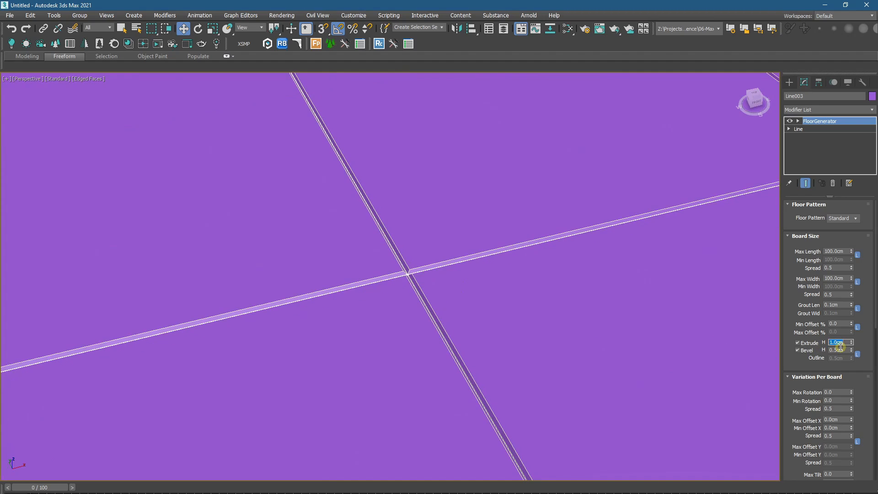
text(0.5)
key(Return)
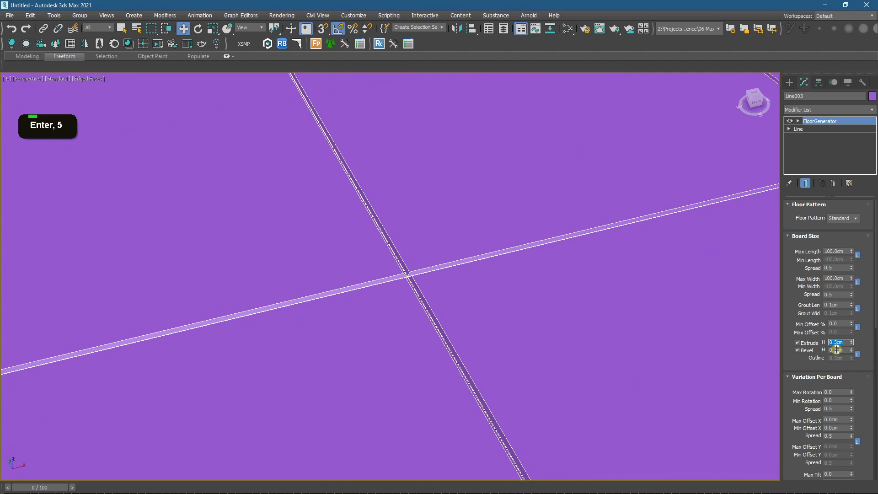
text(0.2)
key(Return)
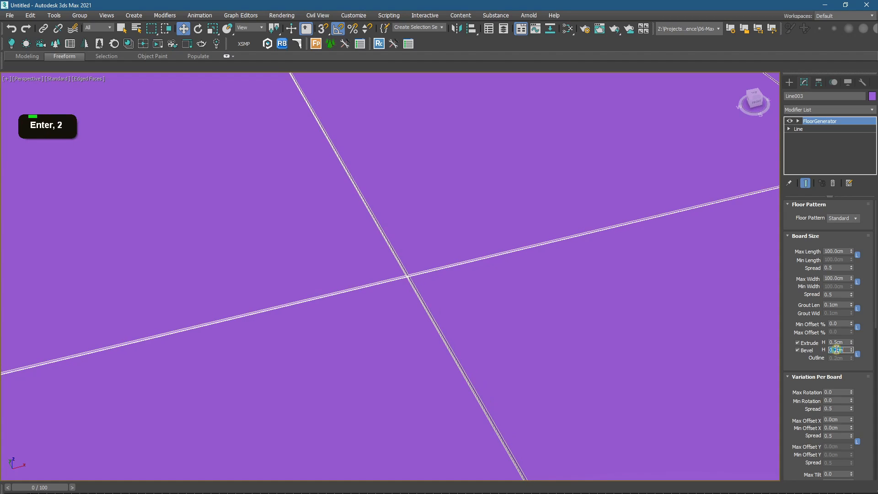
scroll(421, 253, up, 6)
scroll(422, 253, down, 15)
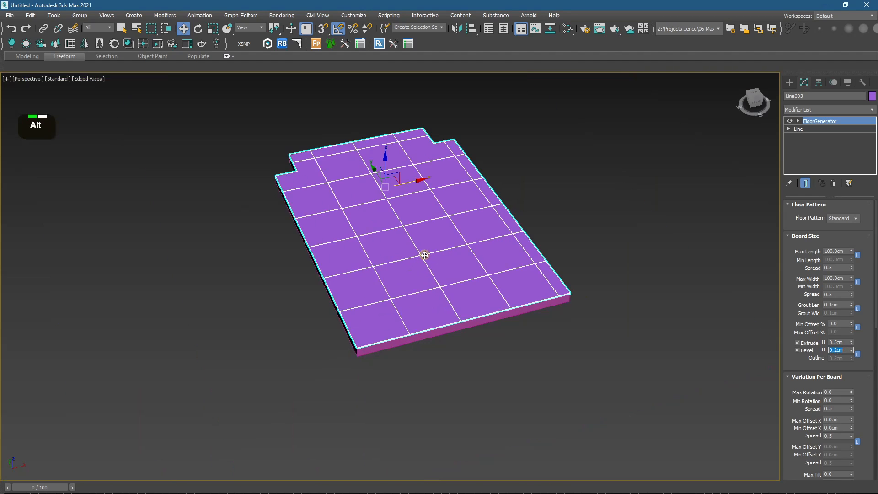
Step: Deselect the tiled floor, bring the hidden room objects back into view and check the tiles inside the room
alt+middle_drag(423, 253, 406, 250)
click(535, 190)
right_click(535, 190)
click(554, 145)
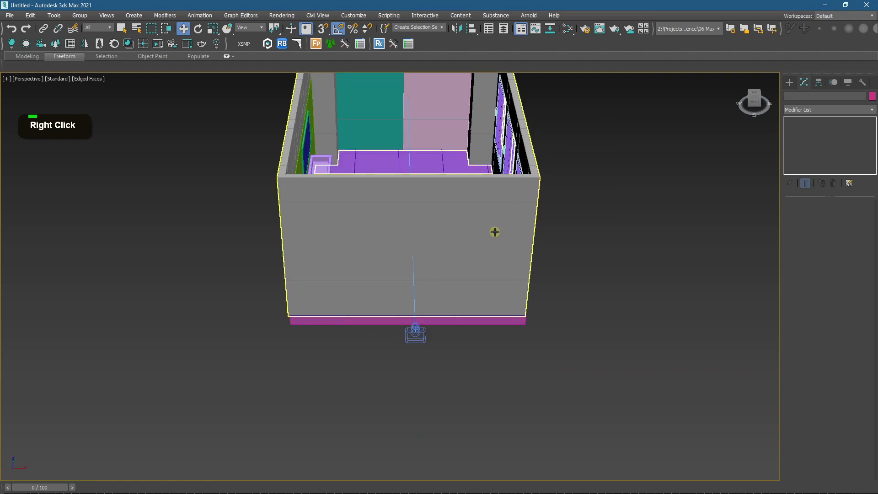
alt+middle_drag(494, 232, 451, 197)
scroll(447, 274, up, 2)
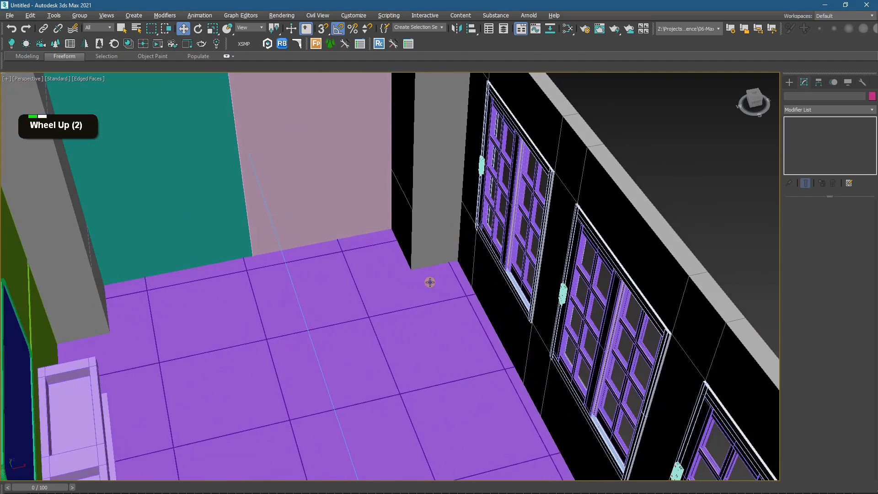
scroll(437, 284, down, 2)
alt+middle_drag(353, 288, 339, 290)
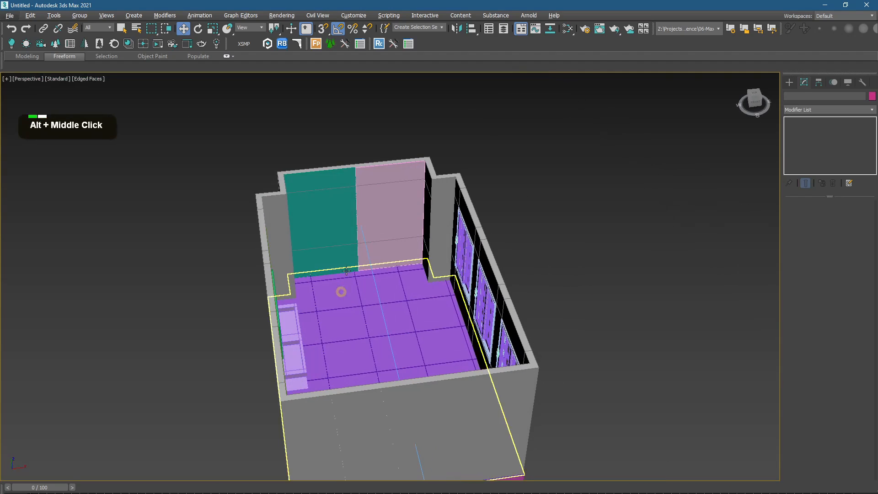
Step: Switch to File Explorer and open the Stand Bathtub folder inside the YT folder
key(alt+Tab)
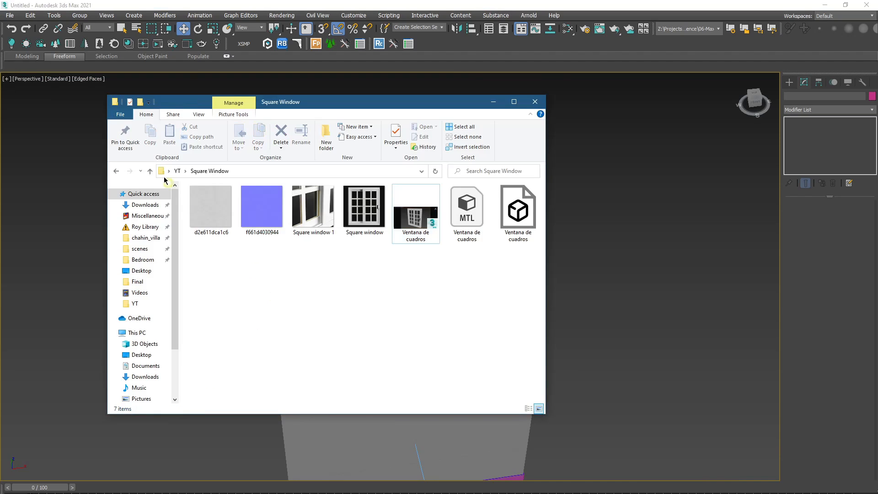
click(120, 172)
scroll(316, 307, down, 2)
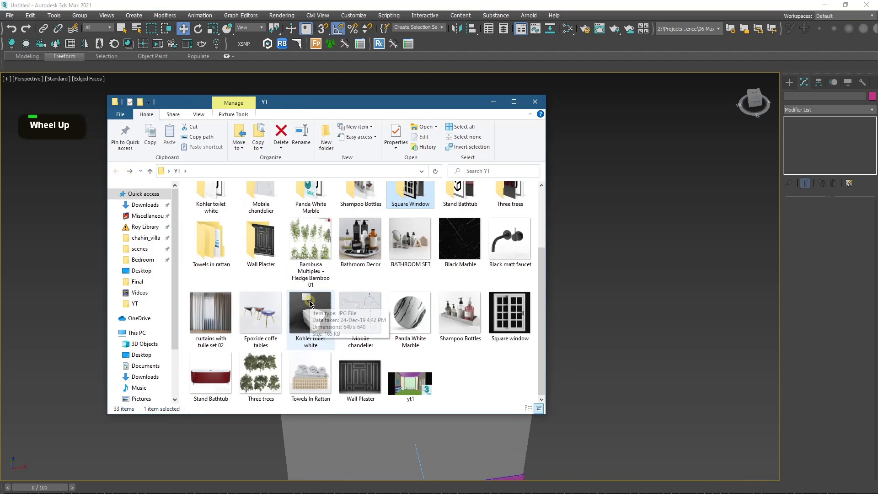
scroll(447, 294, up, 2)
double_click(447, 294)
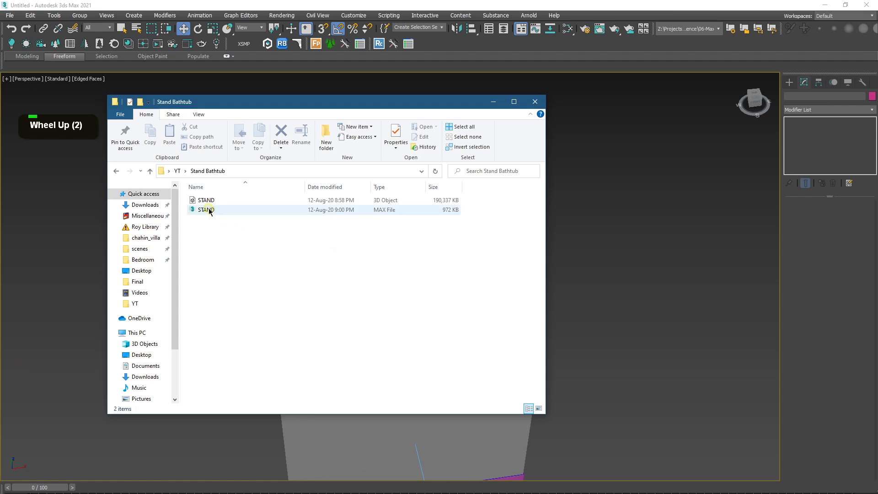
Step: Merge the STAND MAX file into the 3ds Max scene and place the bathtubs beside the room
drag(206, 209, 617, 295)
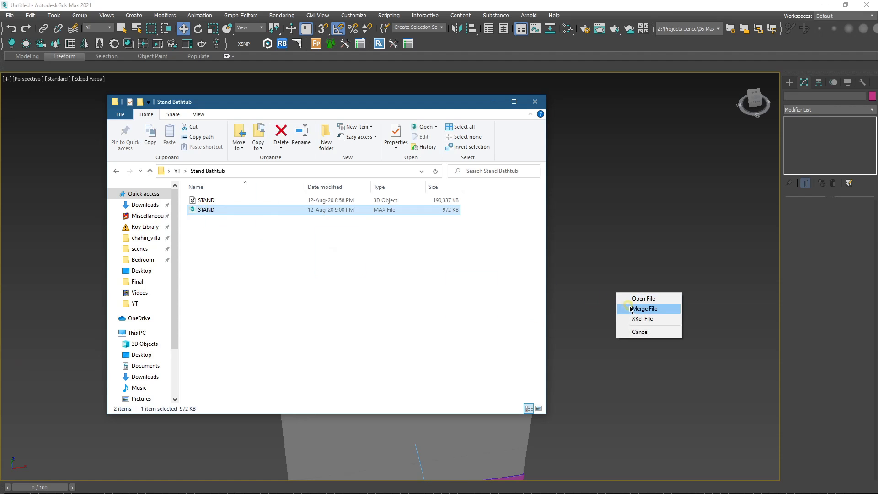
click(623, 307)
click(494, 339)
click(525, 343)
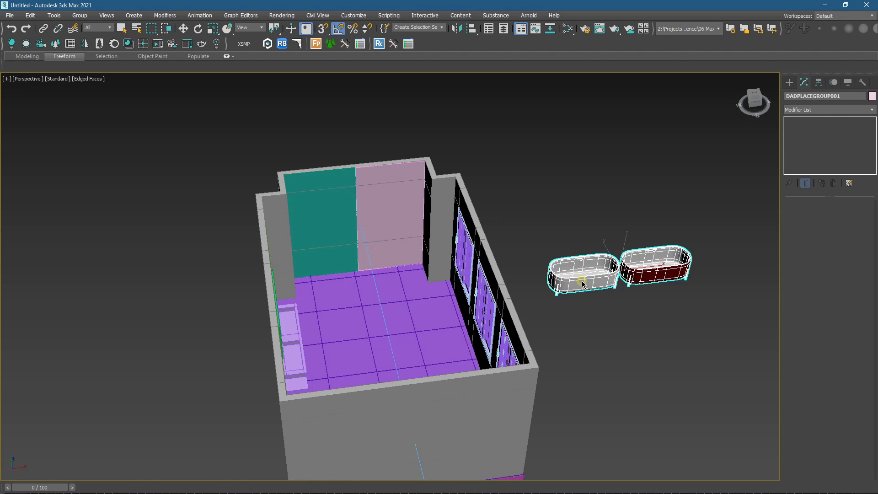
click(624, 268)
Step: Delete the red bathtub and mirror the white bathtub along the Y axis without cloning it
click(659, 235)
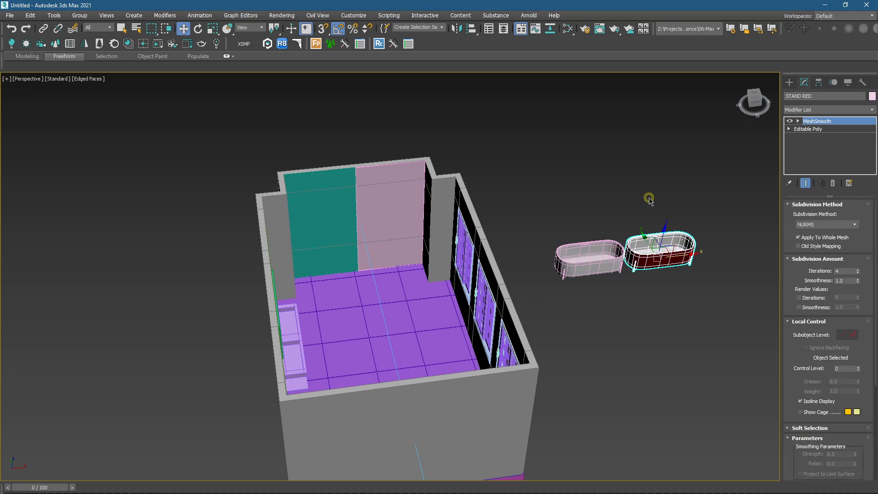
key(Delete)
drag(636, 315, 635, 312)
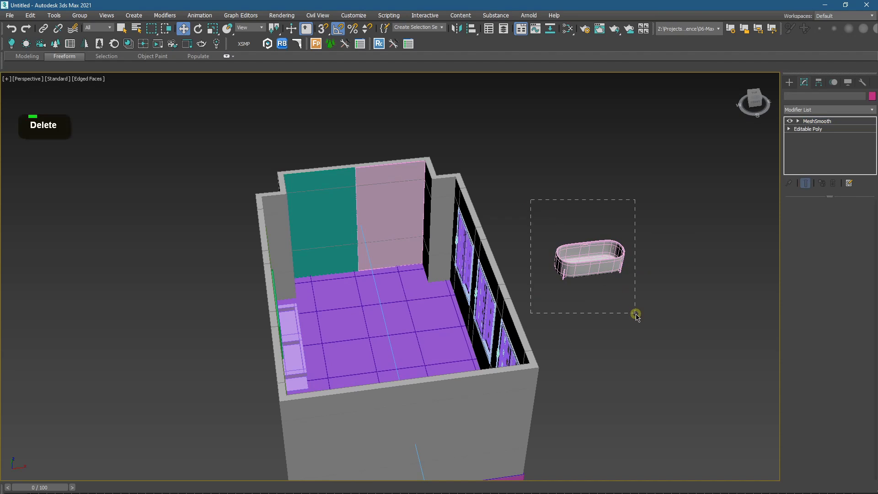
scroll(572, 229, up, 6)
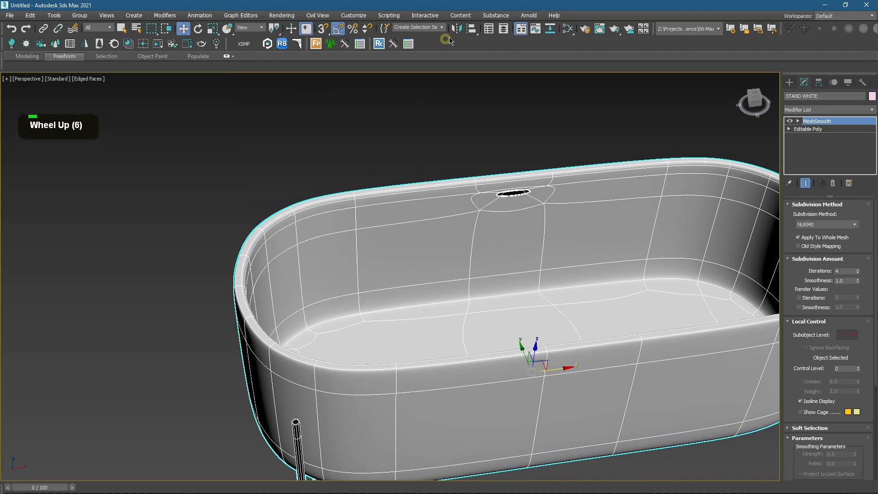
click(454, 30)
click(425, 232)
click(426, 338)
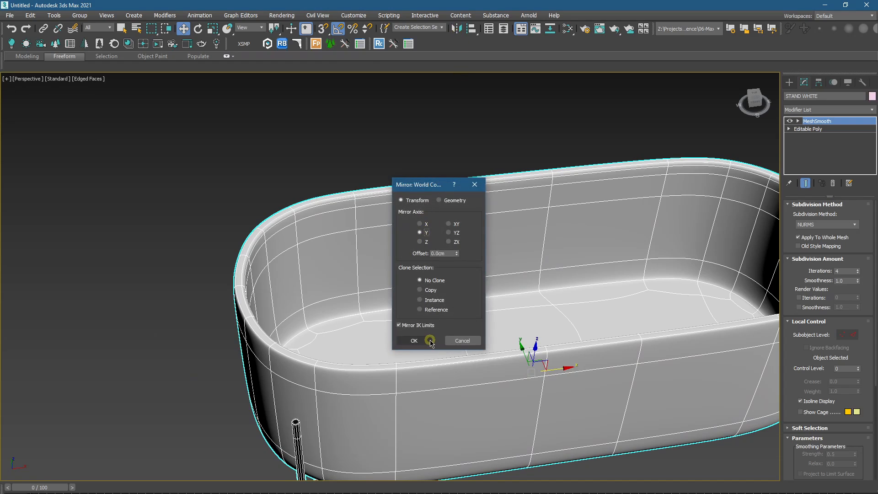
Step: Move the white bathtub in the top view into the recess at the room's back wall, centred between the side walls
key(t)
scroll(467, 246, down, 6)
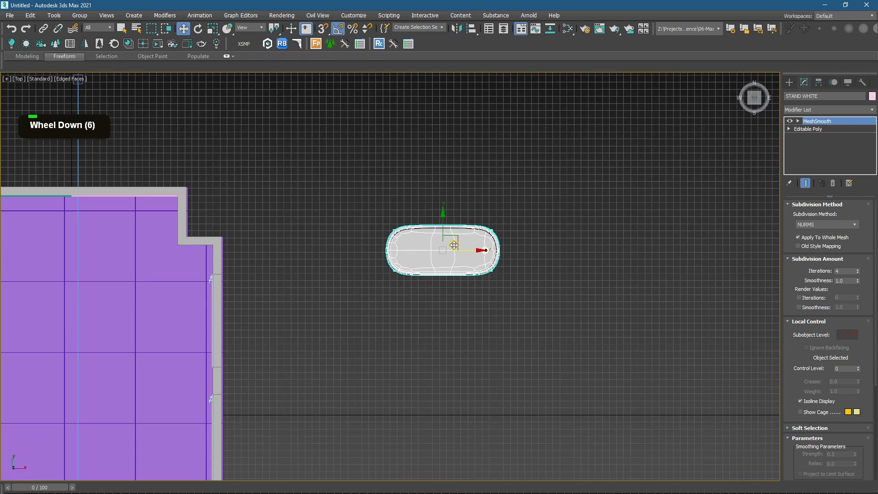
scroll(466, 246, up, 3)
drag(467, 246, 209, 232)
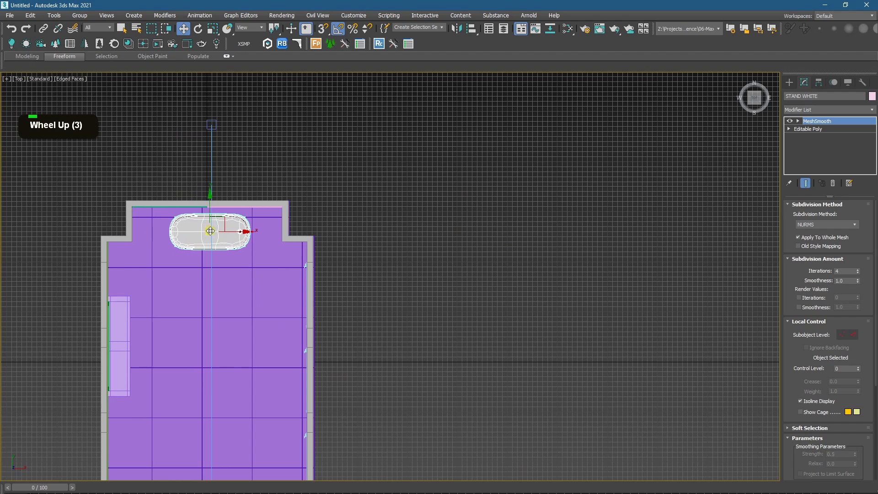
scroll(209, 232, up, 2)
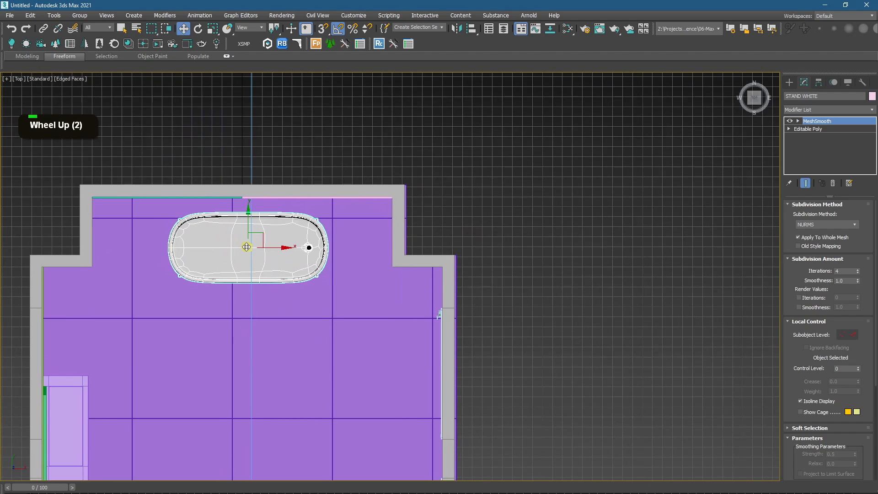
Step: In the camera view with safe frames, align the bathtub's minimum to the tiled floor's maximum in Z only
key(c)
key(shift+f)
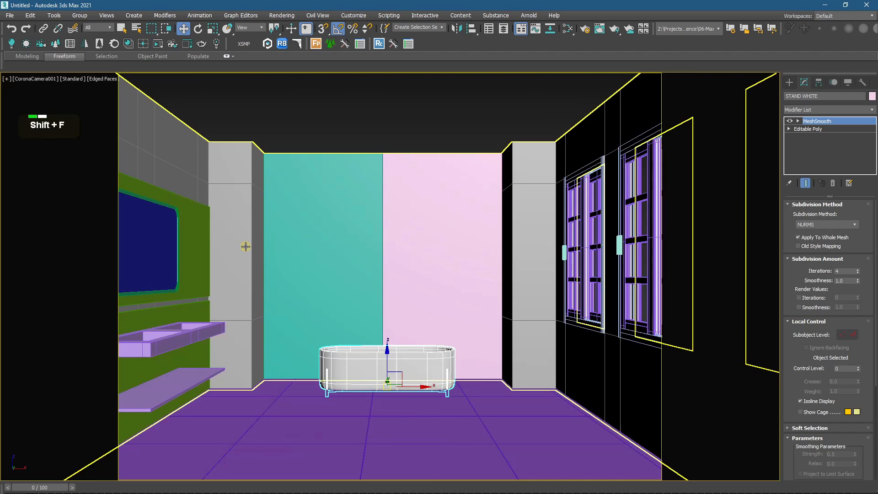
click(471, 28)
click(452, 424)
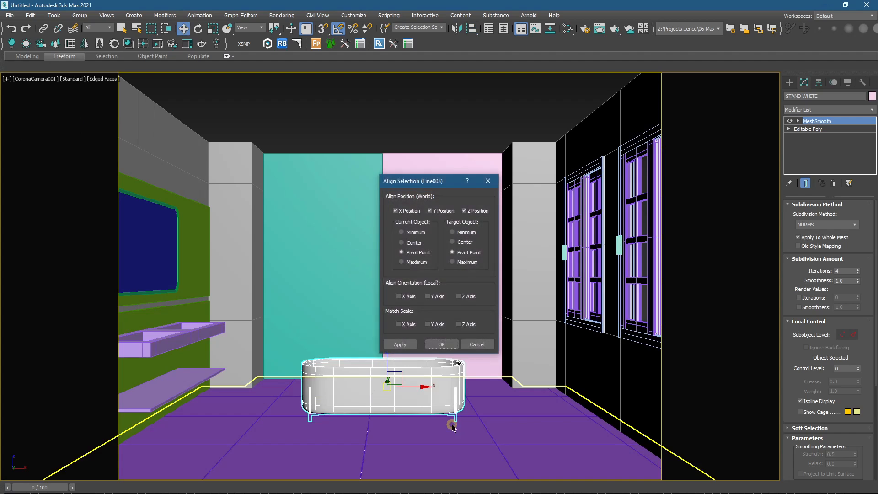
click(409, 211)
click(433, 211)
click(415, 232)
click(452, 261)
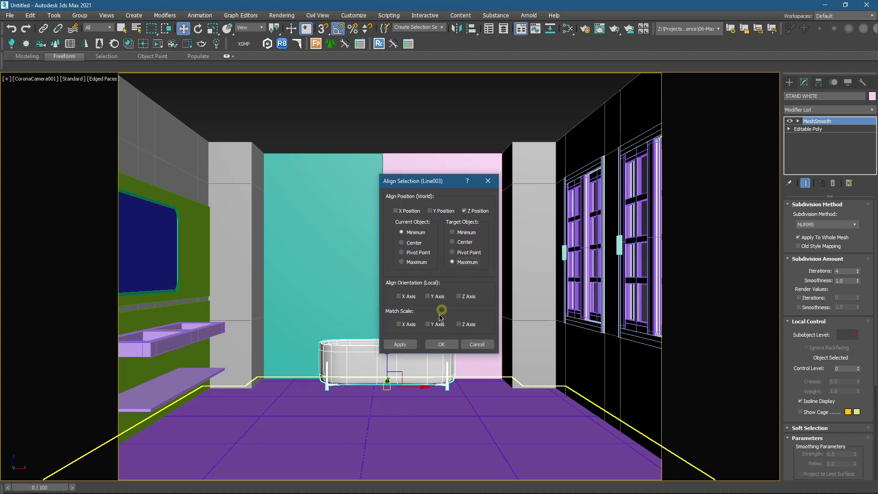
click(441, 344)
Step: Scale the bathtub up slightly and realign its minimum Z to the tiled floor's maximum
mouse_move(404, 366)
middle_down()
mouse_move(415, 381)
mouse_move(400, 369)
middle_up()
key(r)
drag(397, 366, 401, 375)
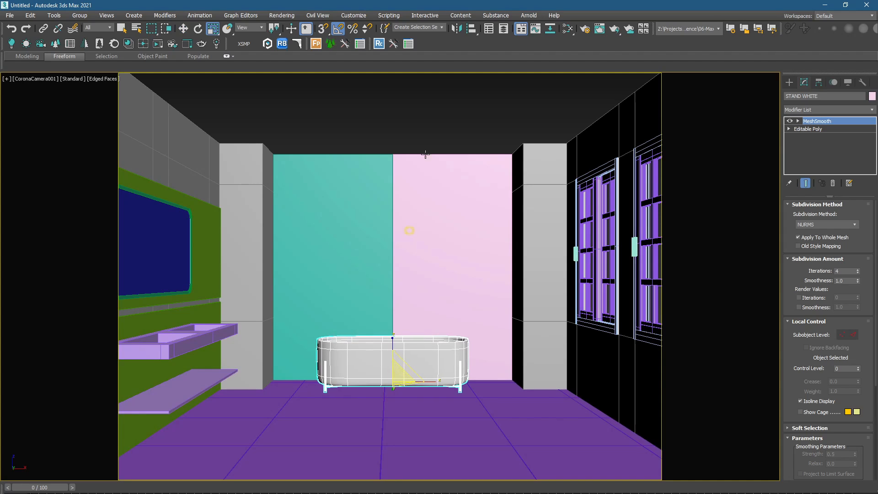
click(471, 28)
click(432, 451)
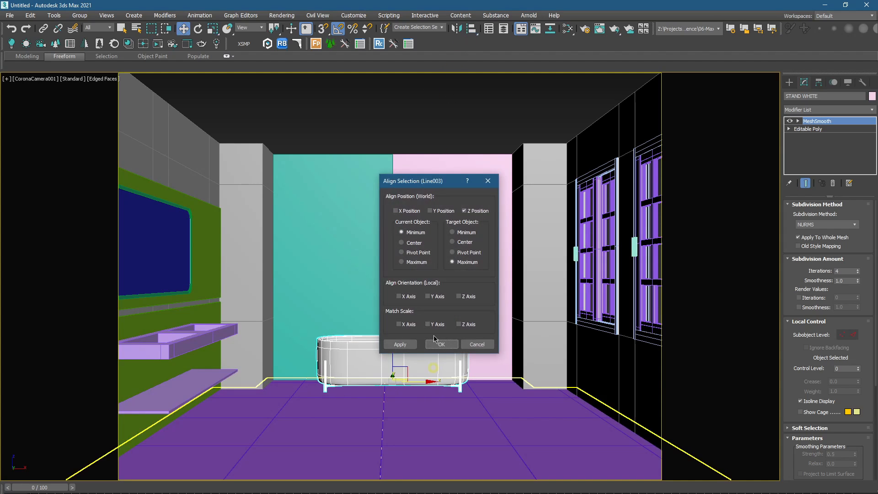
click(441, 344)
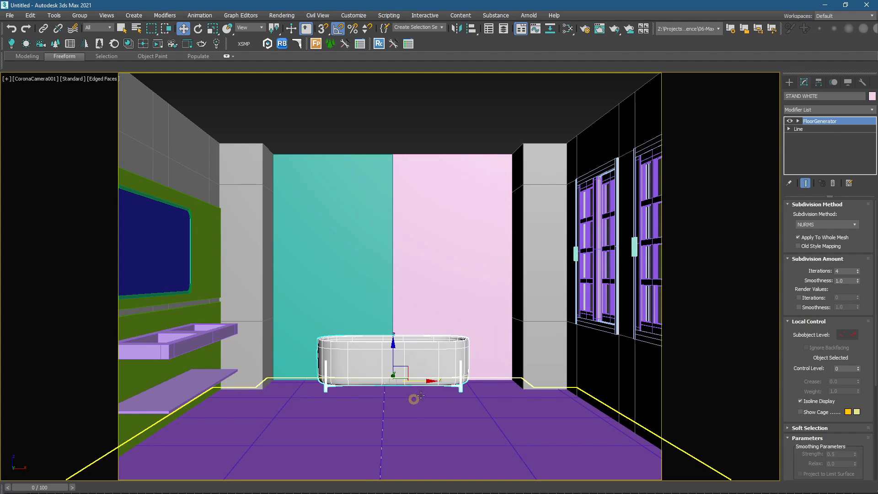
Step: Set the floor tiles' max length and max width to 120 cm each
click(414, 455)
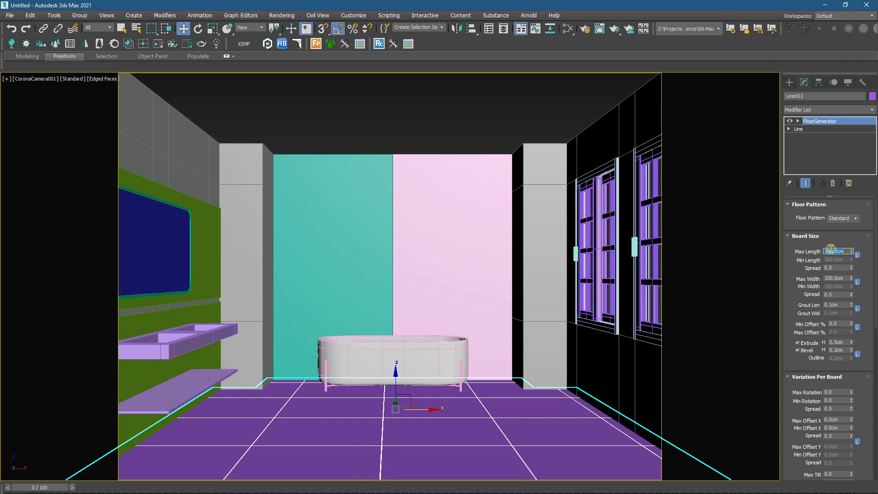
key(Return)
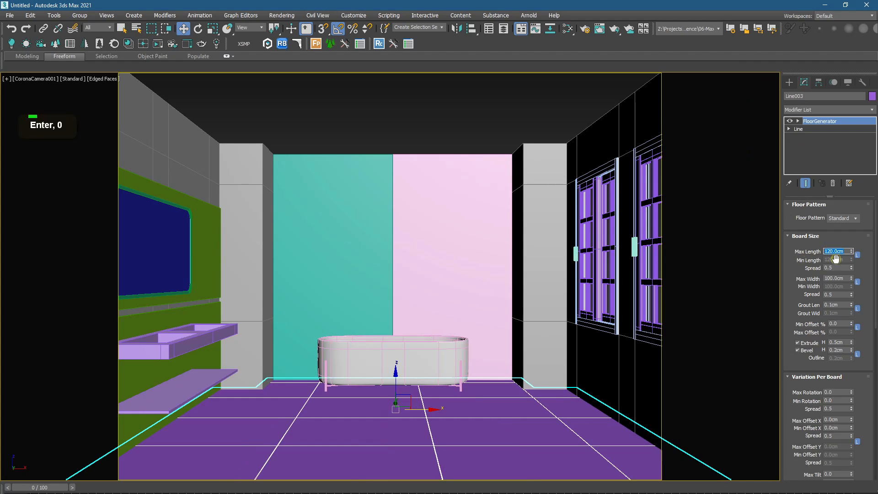
key(Return)
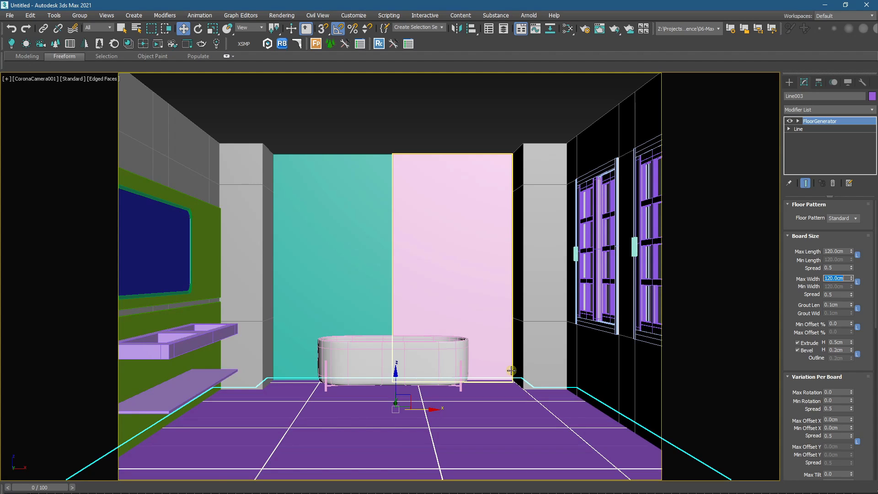
drag(419, 409, 386, 404)
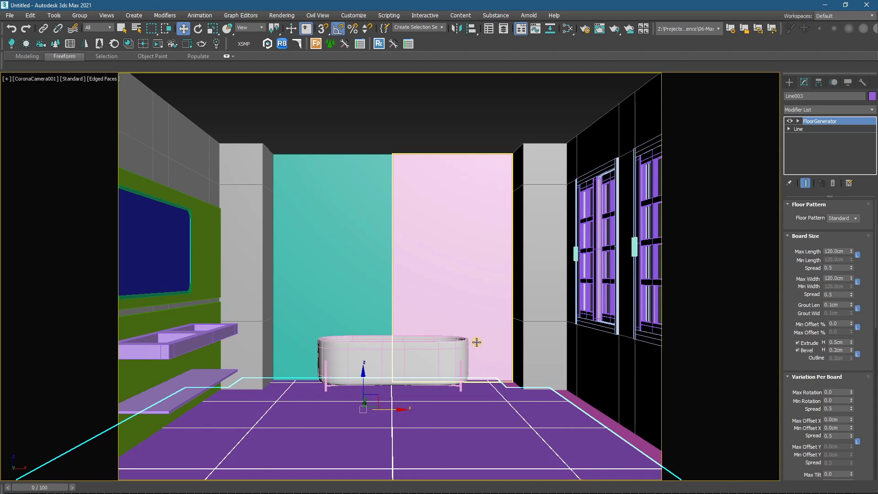
key(ctrl+z)
Step: Examine the bathtub, tiled floor and windows from several angles in the perspective view
click(389, 351)
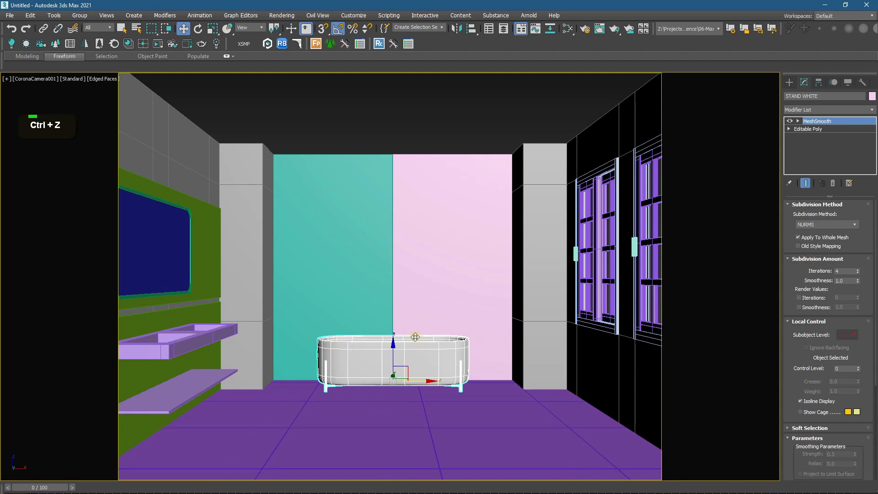
key(p)
scroll(418, 339, down, 3)
alt+middle_drag(418, 338, 431, 249)
scroll(457, 330, down, 2)
click(505, 325)
key(s)
scroll(425, 274, up, 3)
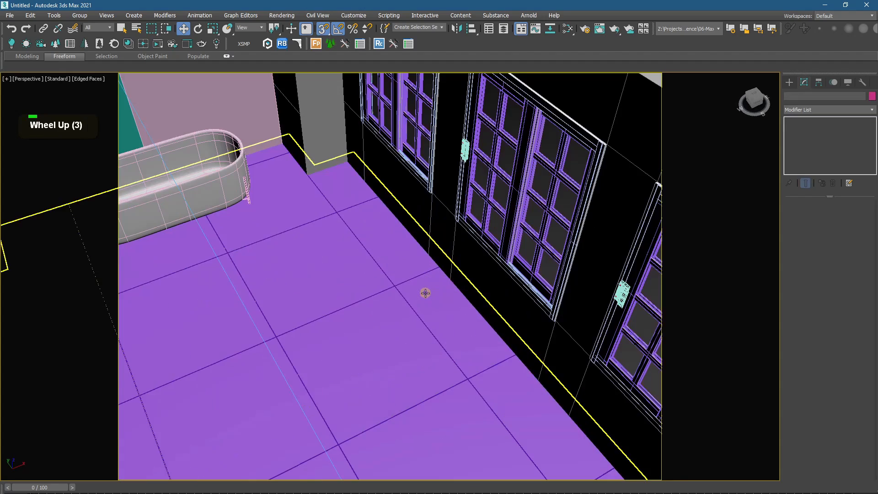
alt+middle_drag(424, 294, 445, 293)
scroll(469, 304, down, 2)
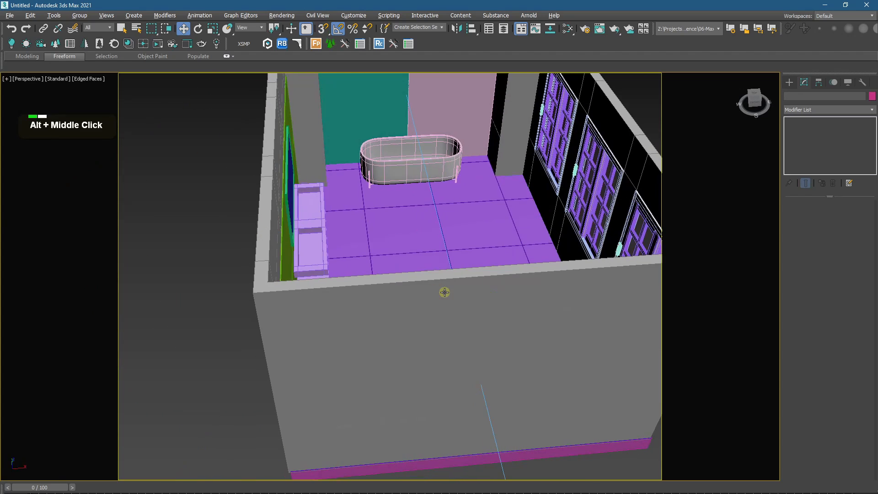
scroll(404, 198, up, 3)
alt+middle_drag(404, 197, 433, 281)
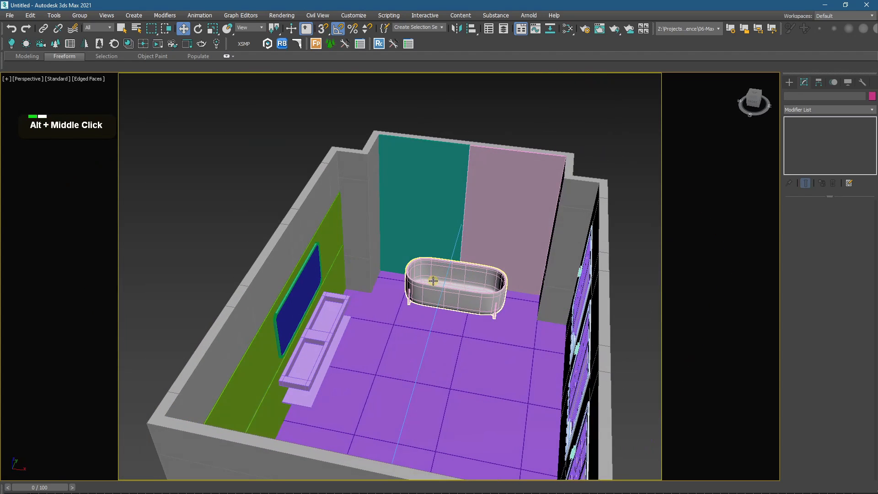
Step: Clone the magenta floor slab straight up above the walls as one Copy to form the ceiling
click(448, 192)
right_click(461, 151)
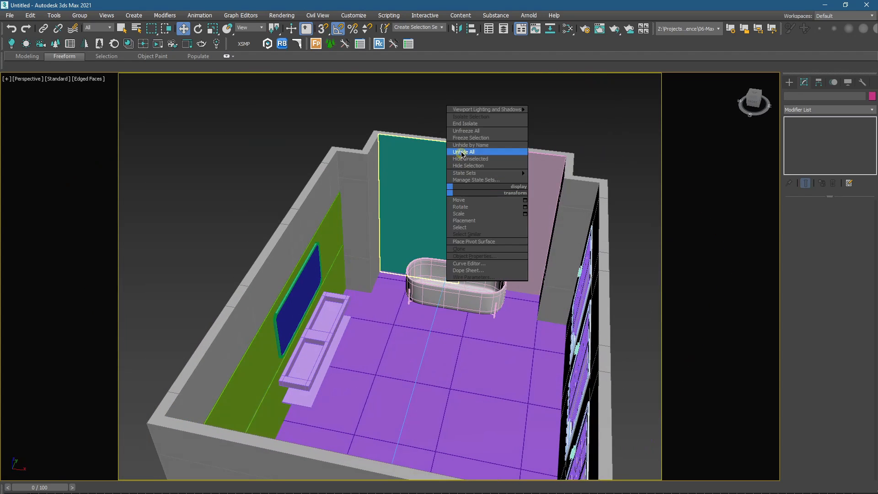
click(449, 179)
scroll(418, 239, down, 2)
alt+middle_drag(417, 239, 434, 307)
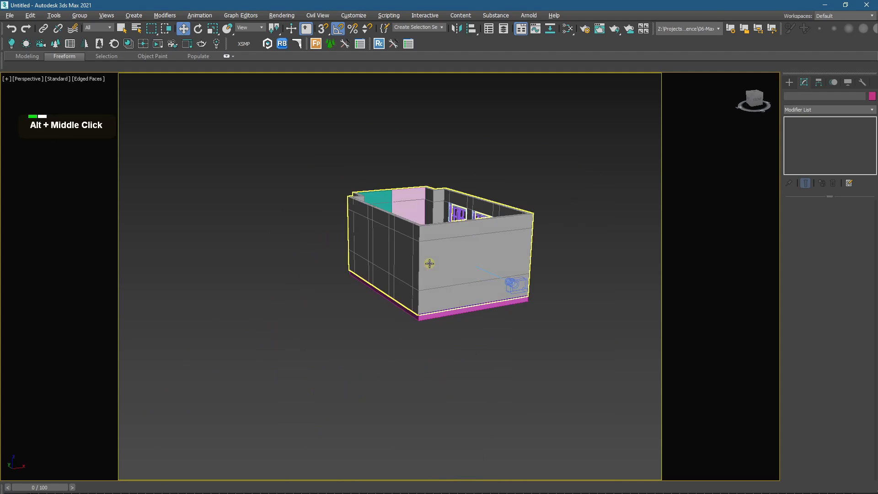
click(434, 307)
scroll(413, 418, up, 3)
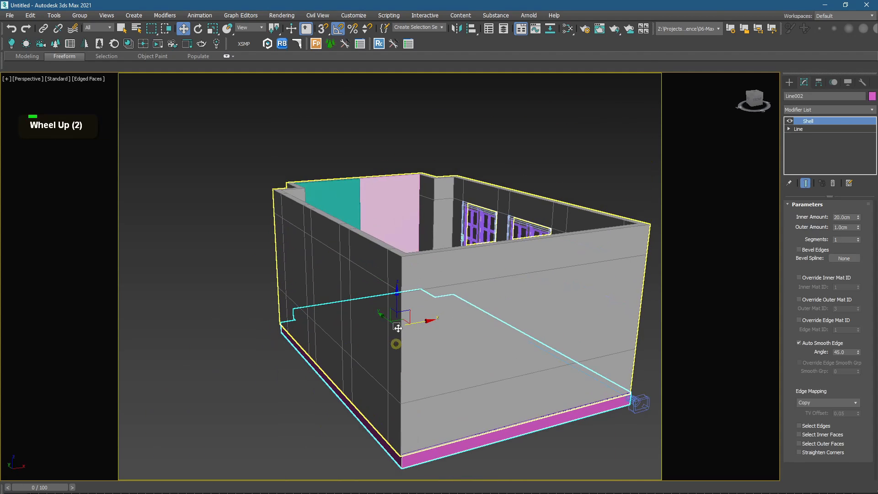
shift+click(396, 269)
shift+drag(396, 270, 396, 151)
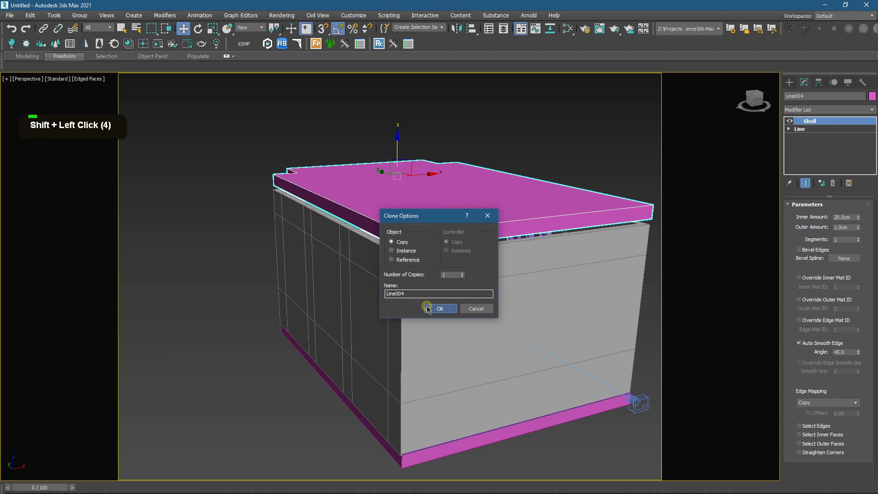
click(440, 308)
Step: Lower the ceiling slab with snapping so its bottom corner meets the top corner of the walls
key(s)
drag(403, 249, 402, 255)
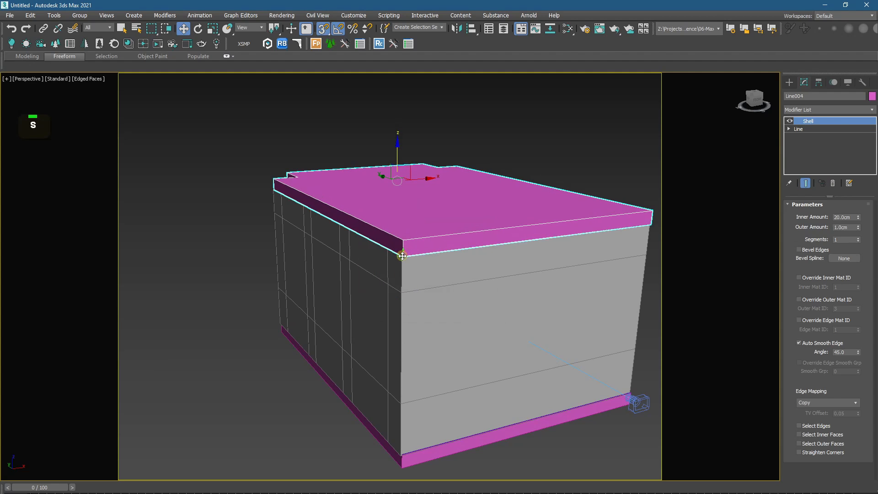
click(307, 126)
alt+middle_drag(363, 252, 357, 282)
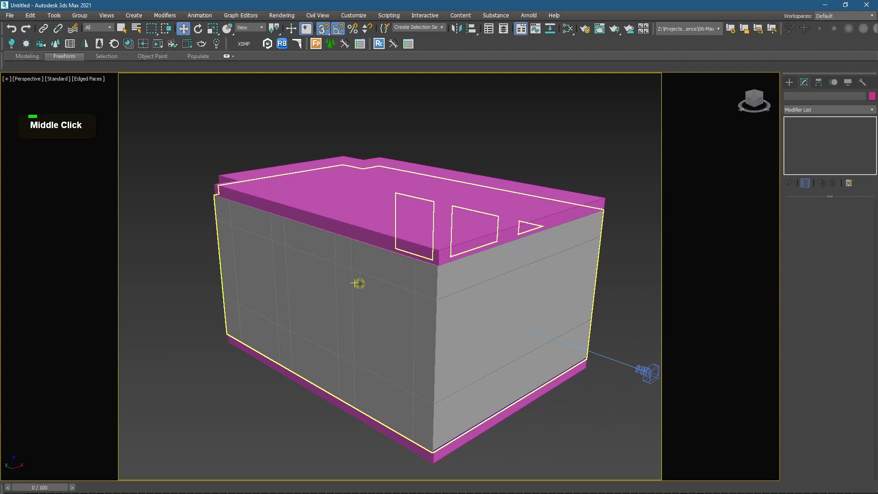
Step: Return to the camera view with safe frames and set its per-view default lighting to 2 Default Lights
key(c)
key(shift+f)
key(shift+f)
click(356, 124)
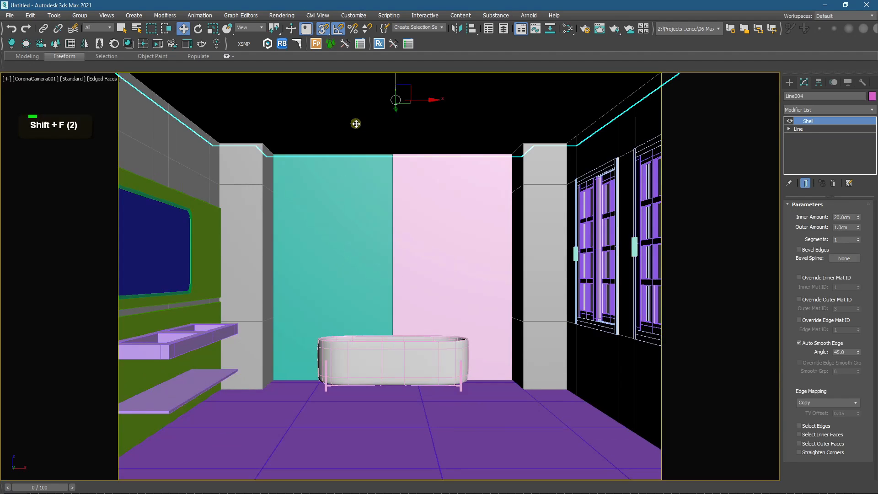
key(s)
click(790, 83)
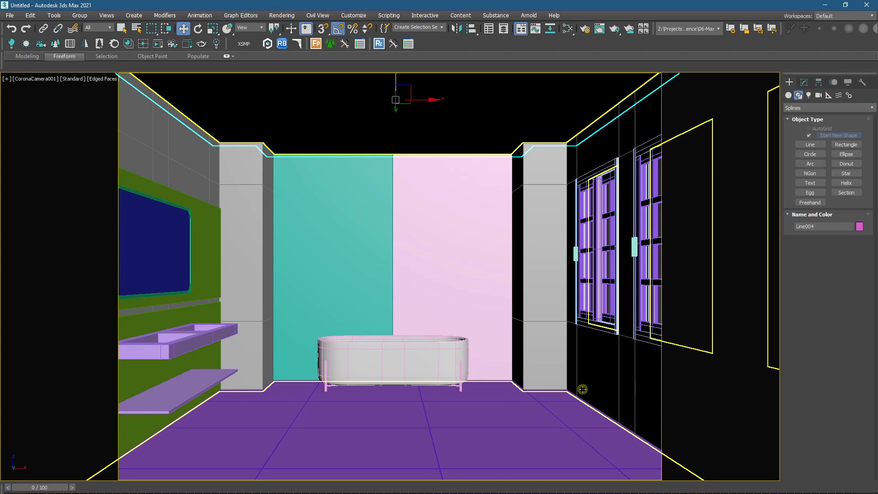
click(108, 16)
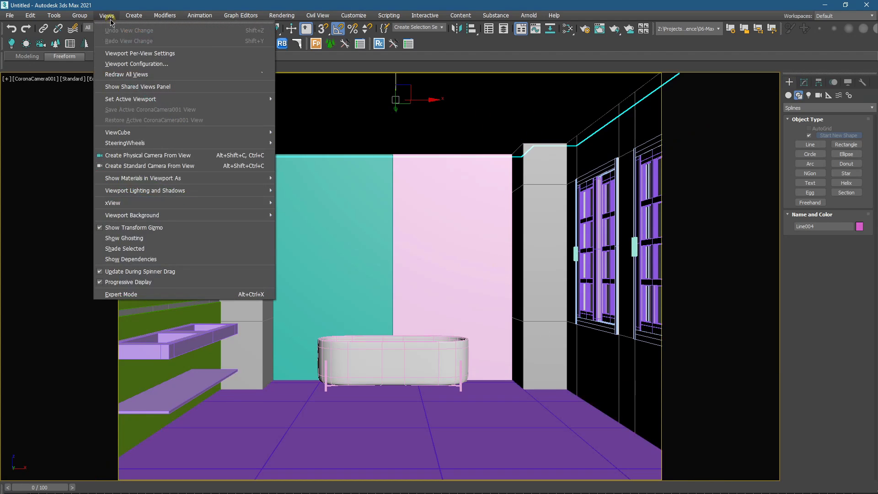
click(129, 53)
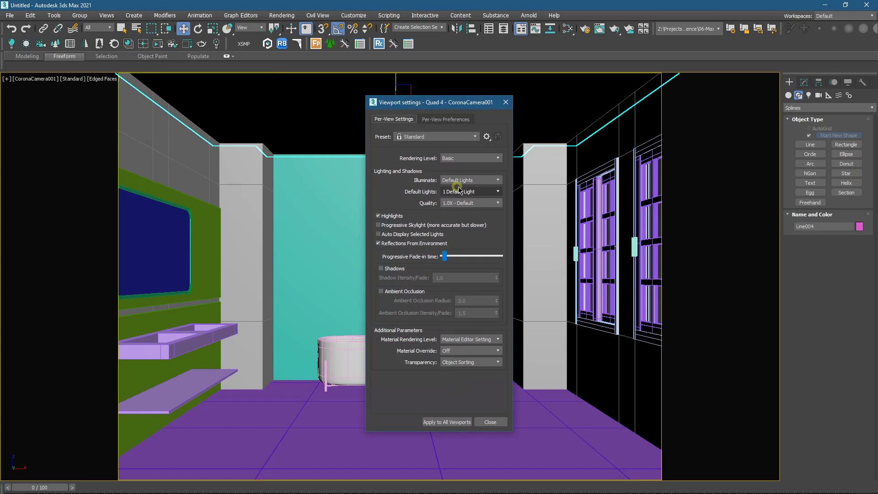
click(461, 191)
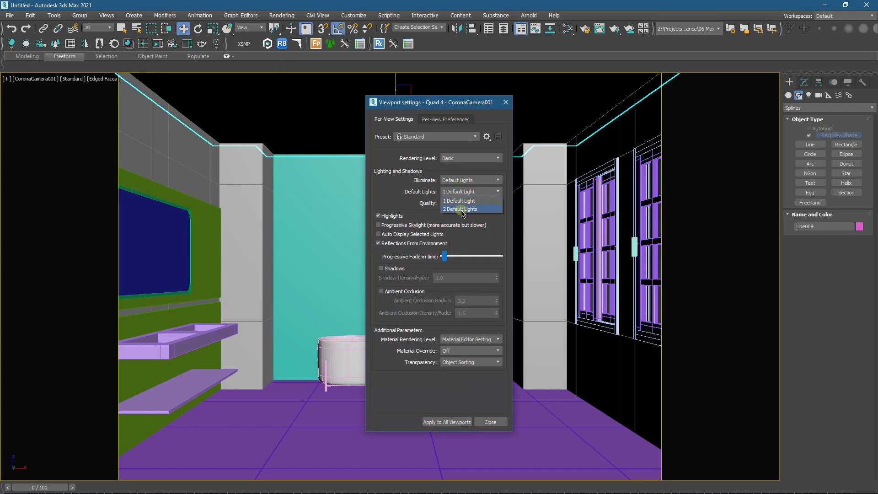
click(461, 209)
click(491, 422)
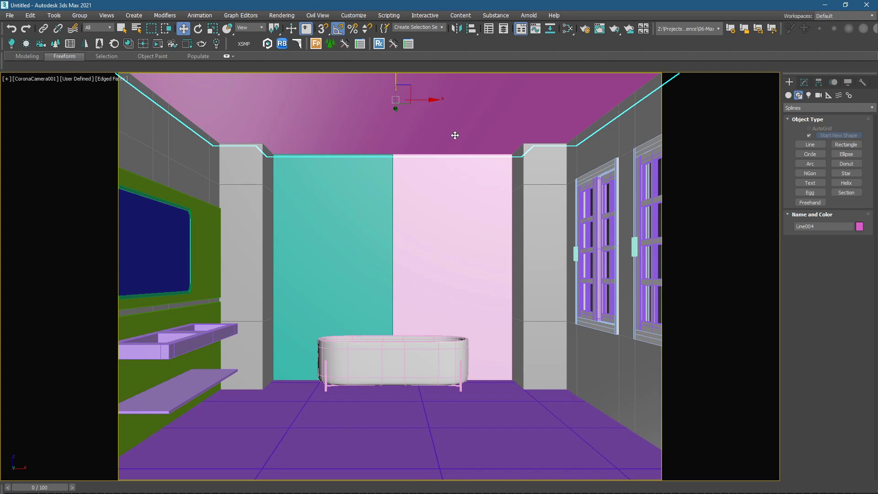
Step: Isolate the ceiling slab and show it in the top view without safe frames
shift+drag(491, 171, 435, 465)
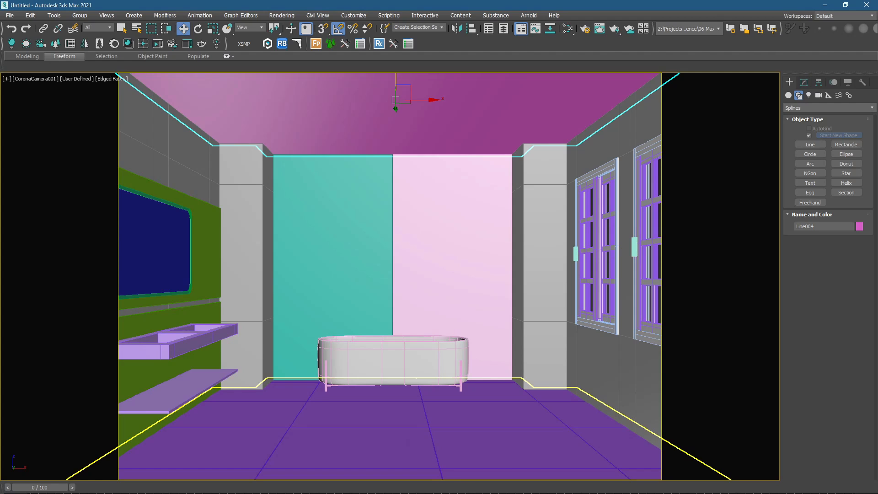
key(alt+q)
key(t)
scroll(405, 322, down, 5)
key(shift+f)
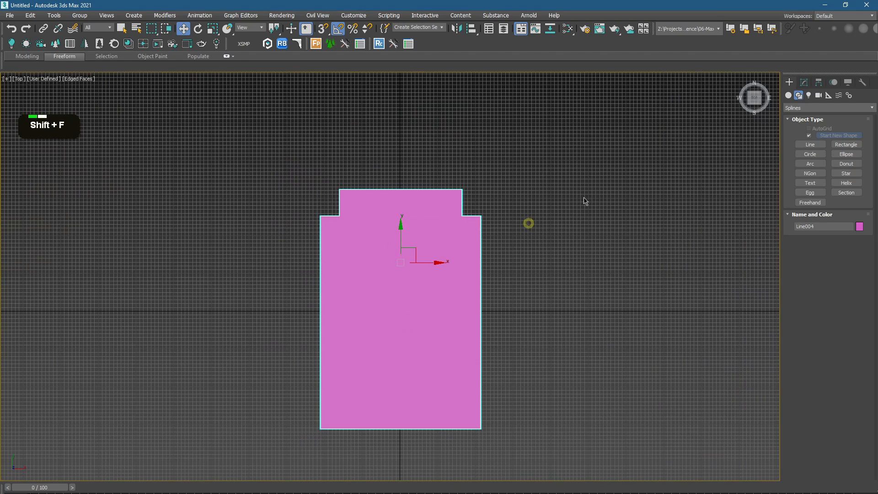
Step: Trace the ceiling slab's full outline with a closed Line spline snapped to its corners
click(810, 144)
click(320, 217)
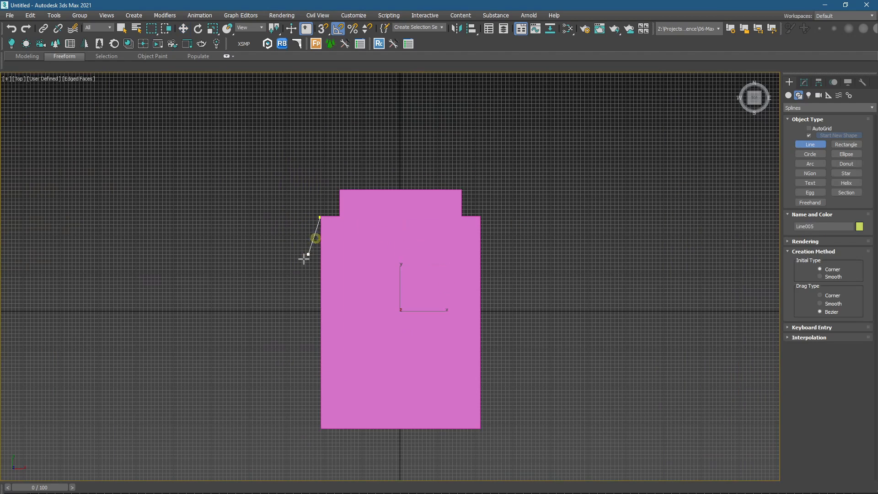
key(Escape)
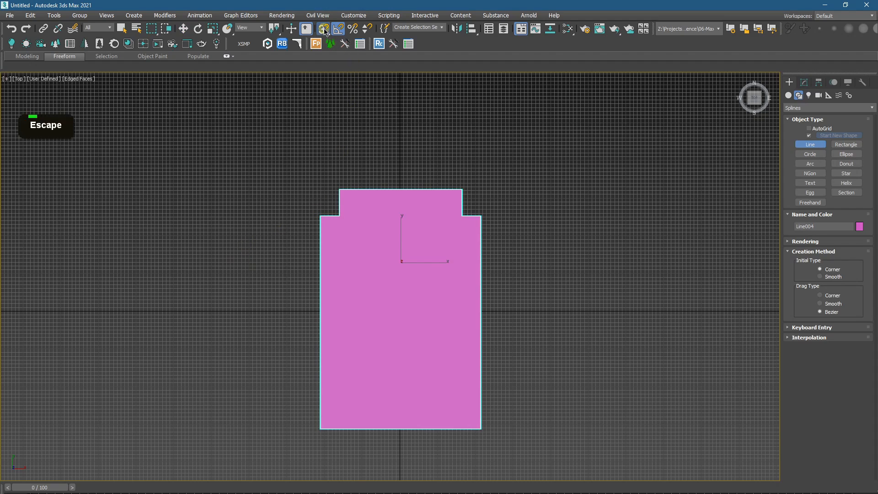
click(319, 217)
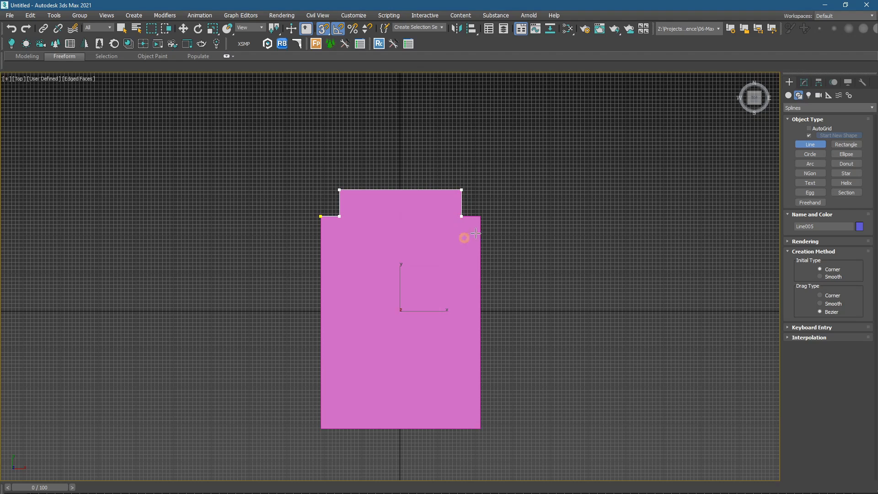
click(480, 428)
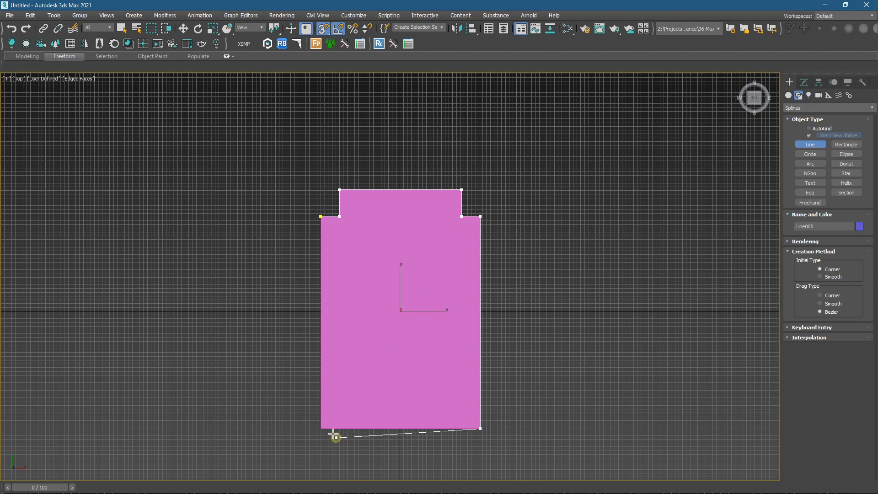
click(321, 429)
click(320, 217)
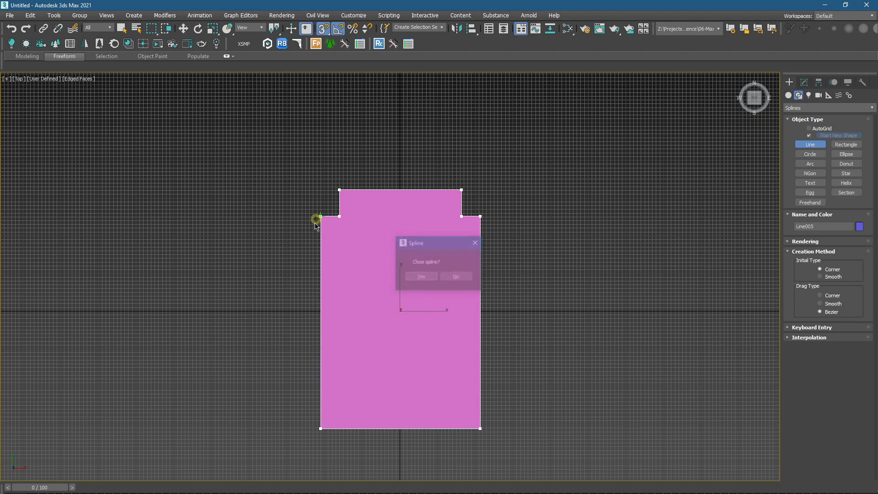
click(425, 276)
Step: Scale the outline spline down slightly, then snap it to the ceiling slab's underside in the front wireframe view
key(r)
drag(405, 262, 396, 270)
key(f)
scroll(409, 296, up, 7)
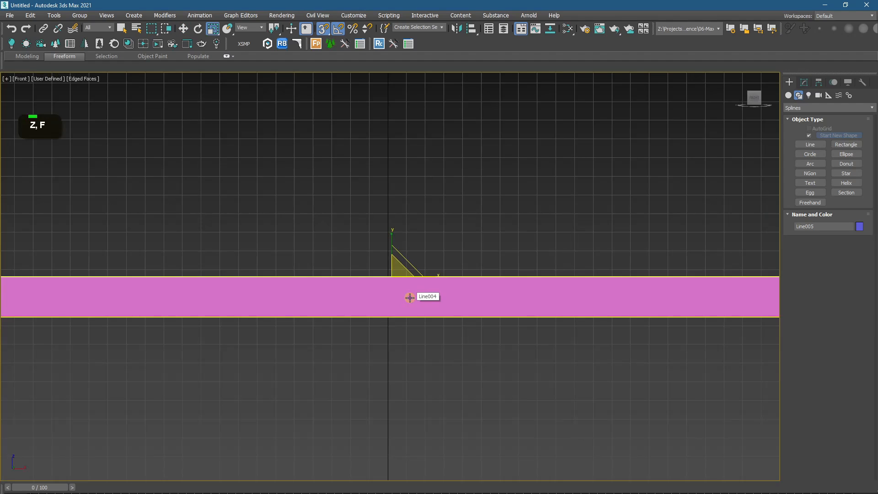
scroll(409, 296, down, 3)
key(F3)
key(w)
key(s)
key(s)
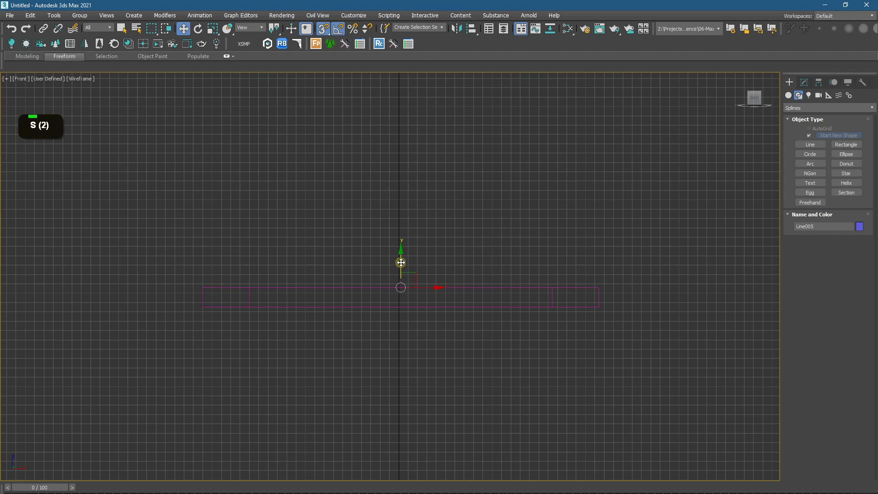
drag(401, 263, 281, 323)
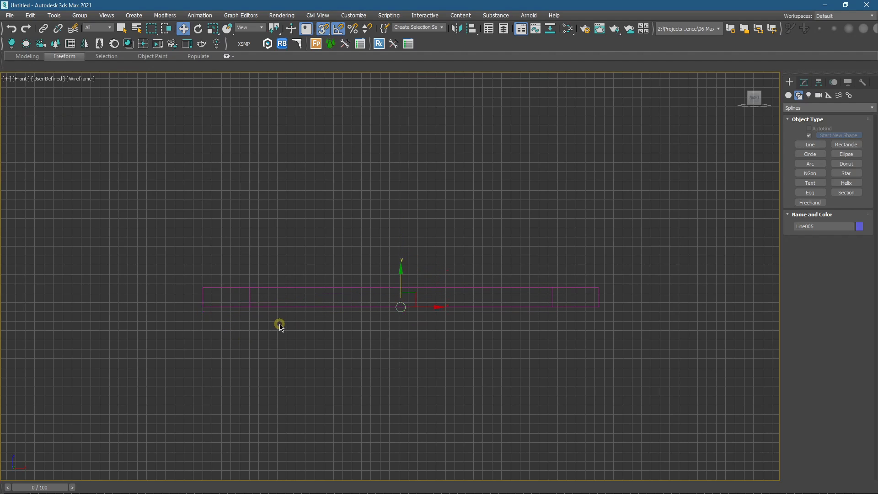
Step: Return to the camera view with safe frames and end the isolation, keeping the ceiling outline spline selected
key(c)
key(shift+f)
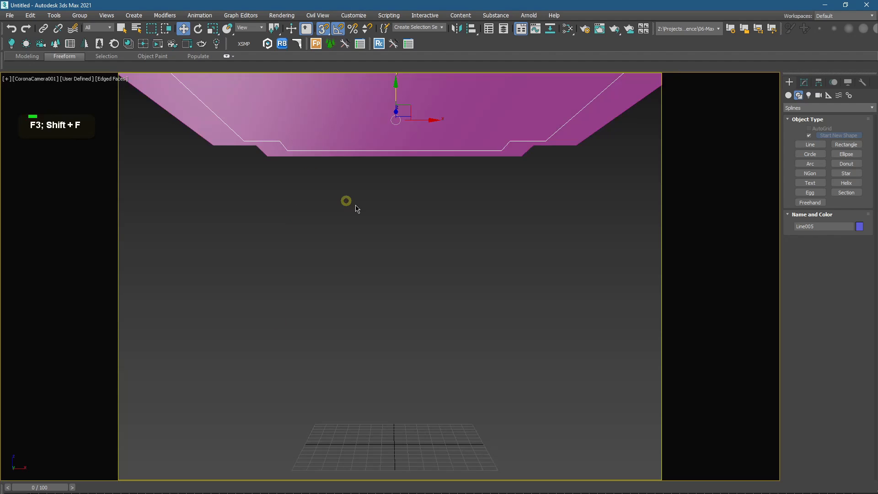
right_click(359, 197)
click(379, 159)
click(415, 140)
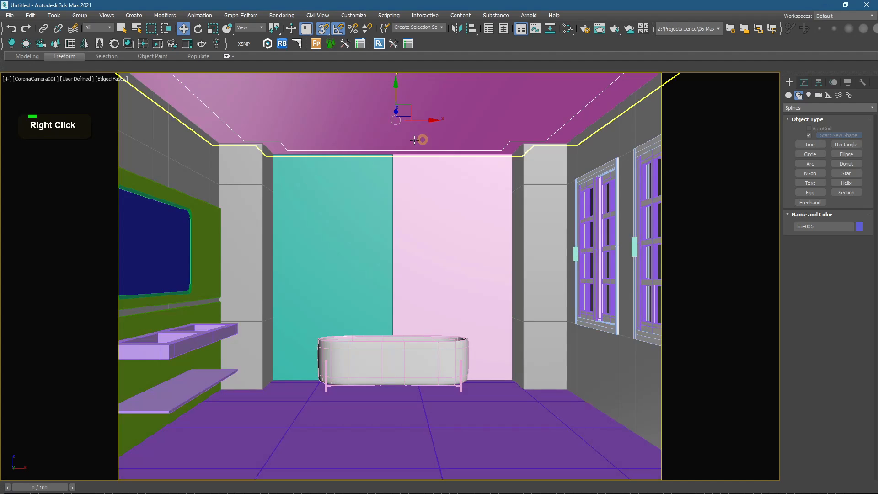
click(312, 148)
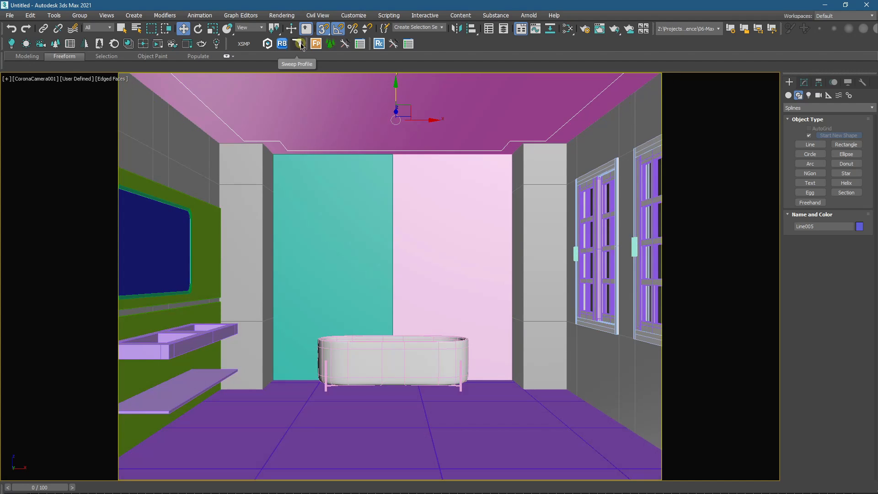
Step: Open the Sweep Profile script for the ceiling spline and reposition its window over the viewport
click(299, 44)
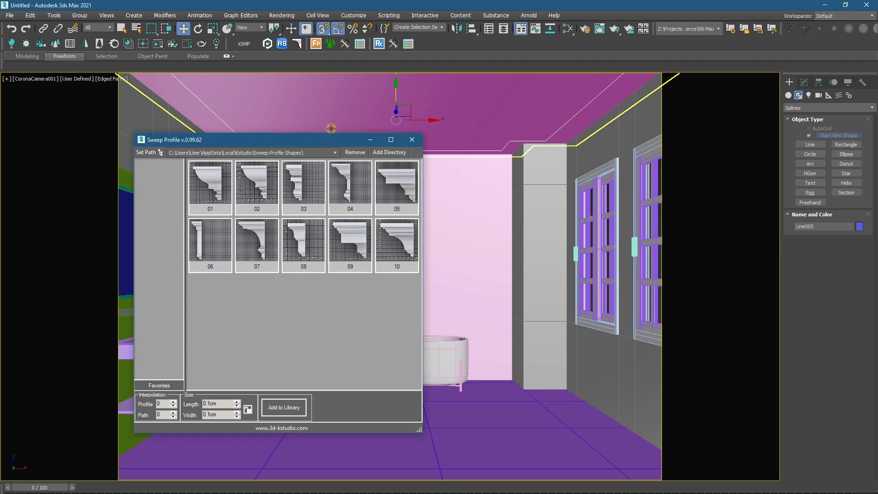
drag(270, 136, 408, 135)
click(371, 223)
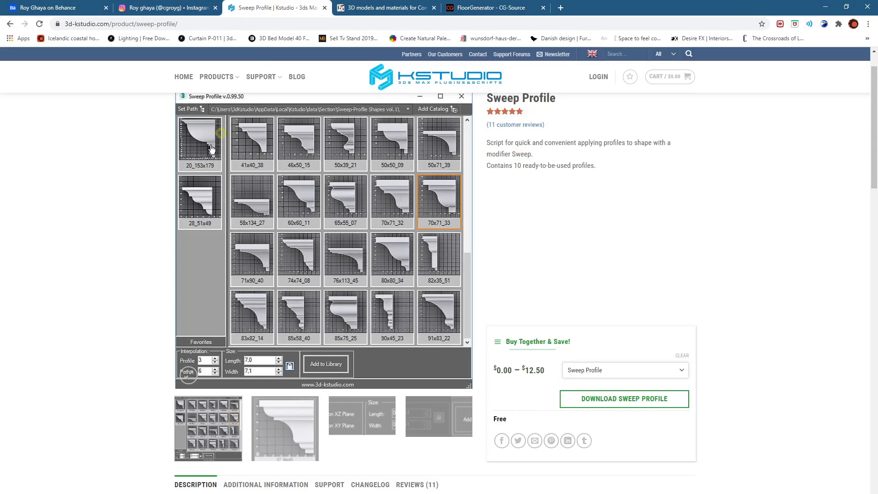
Step: In the browser, review Kstudio's Sweep Profile product page and choose the Sweep PRO edition to compare it
scroll(212, 149, up, 3)
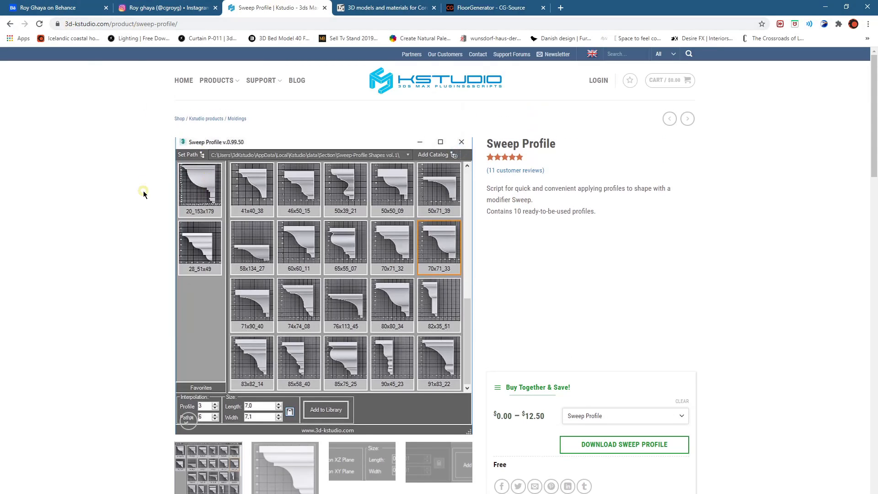
scroll(141, 279, down, 3)
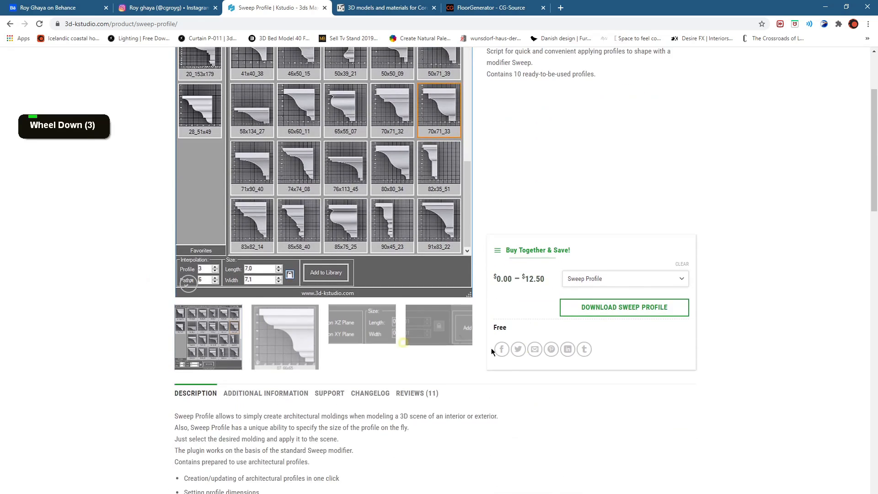
click(602, 279)
click(602, 279)
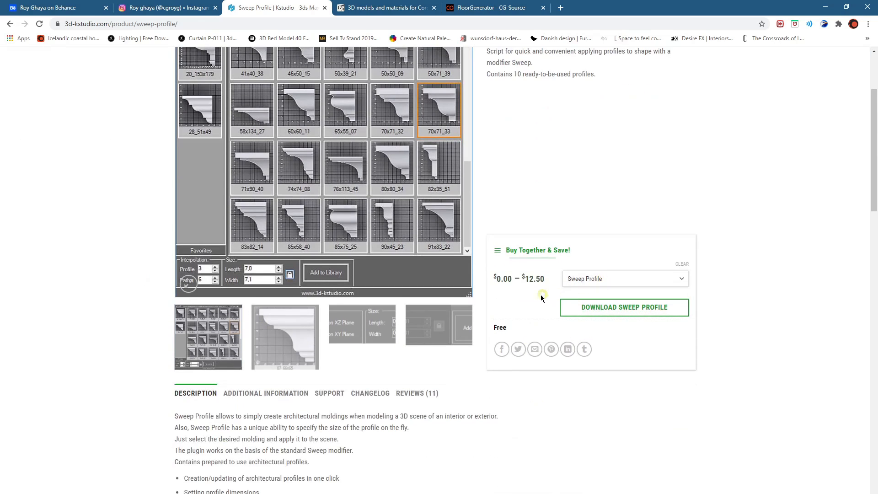
click(612, 280)
click(592, 300)
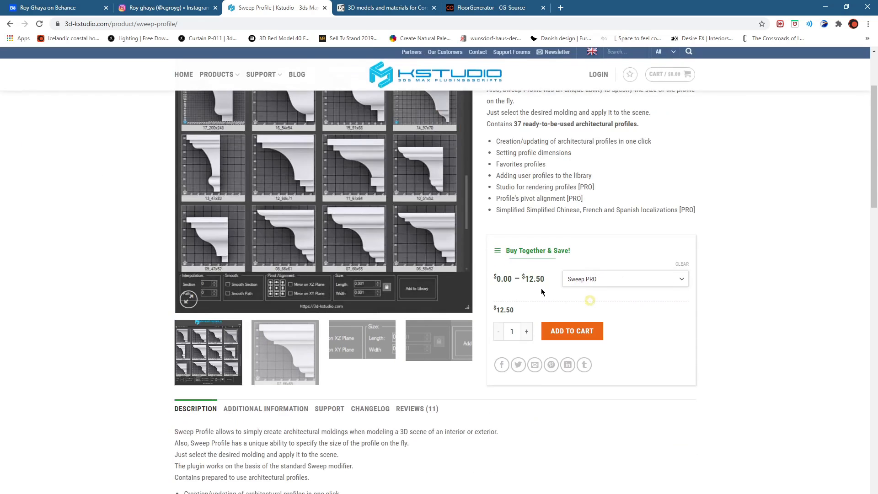
Step: Choose the free Sweep Profile edition on the product page, review its installation instructions, and switch back to 3ds Max
click(596, 281)
click(590, 307)
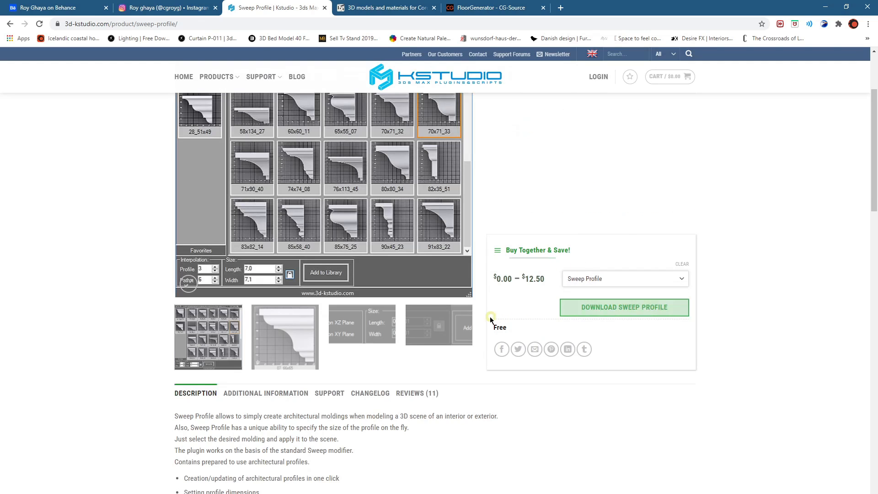
scroll(490, 316, down, 3)
click(329, 209)
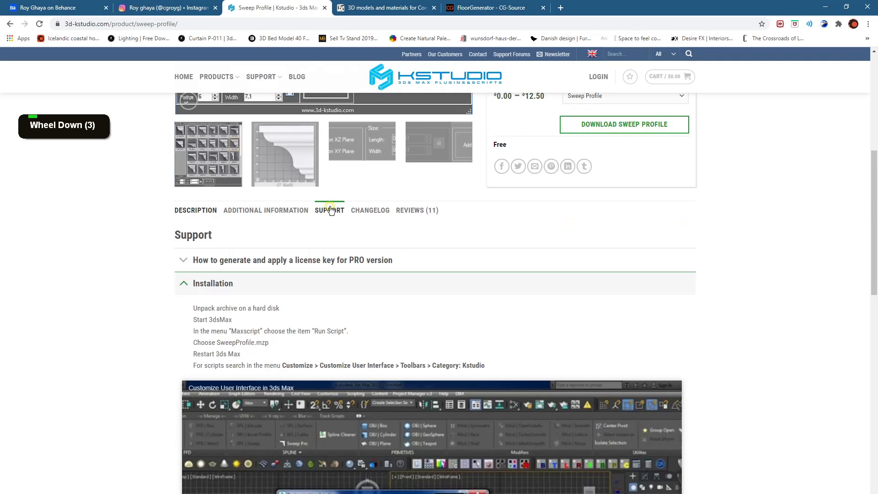
scroll(428, 315, down, 2)
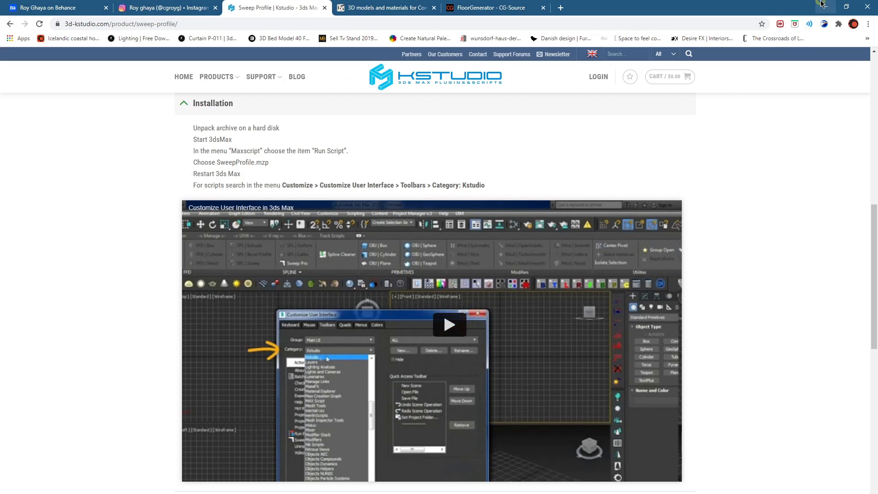
click(824, 7)
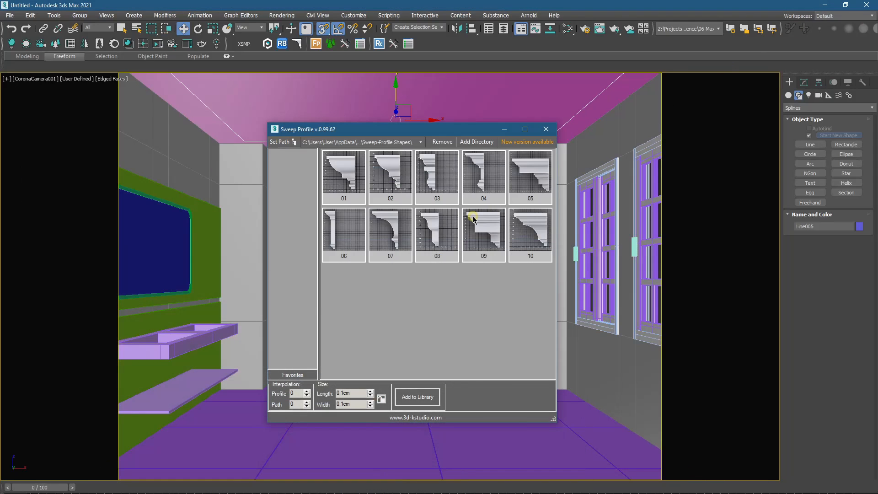
Step: Move the Sweep Profile window aside and try profiles 09 and 08 on the ceiling spline
drag(420, 132, 450, 138)
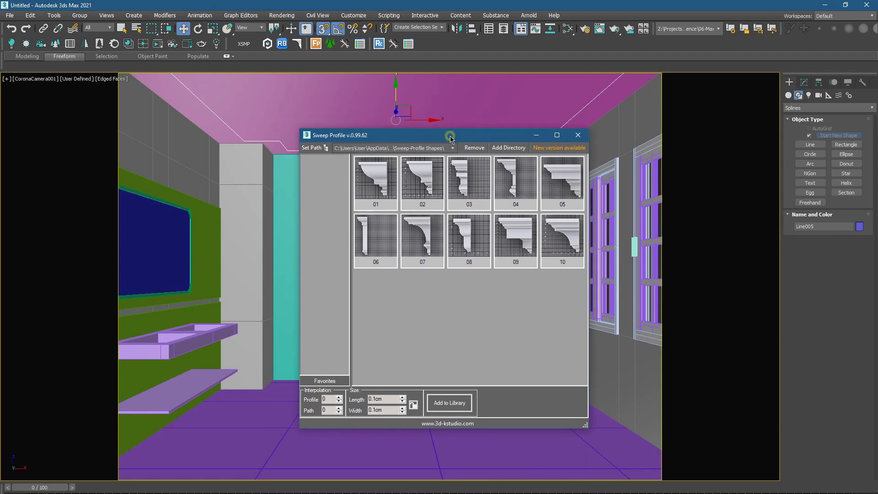
click(508, 238)
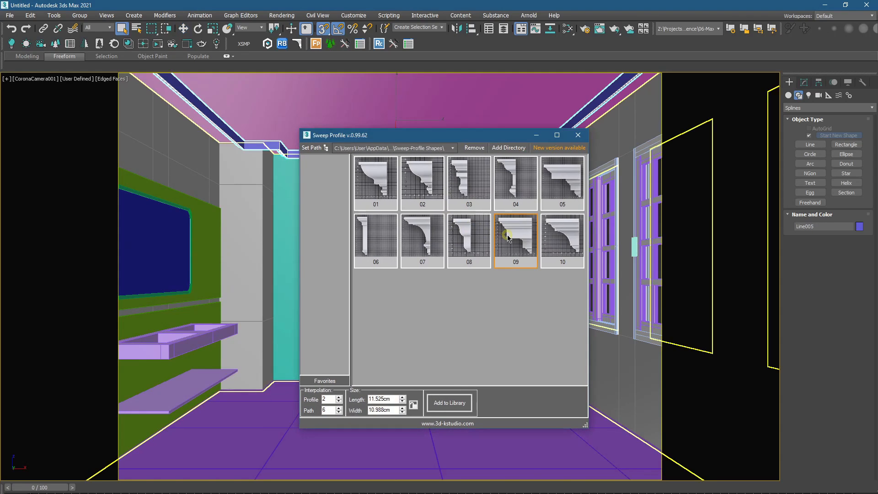
click(469, 235)
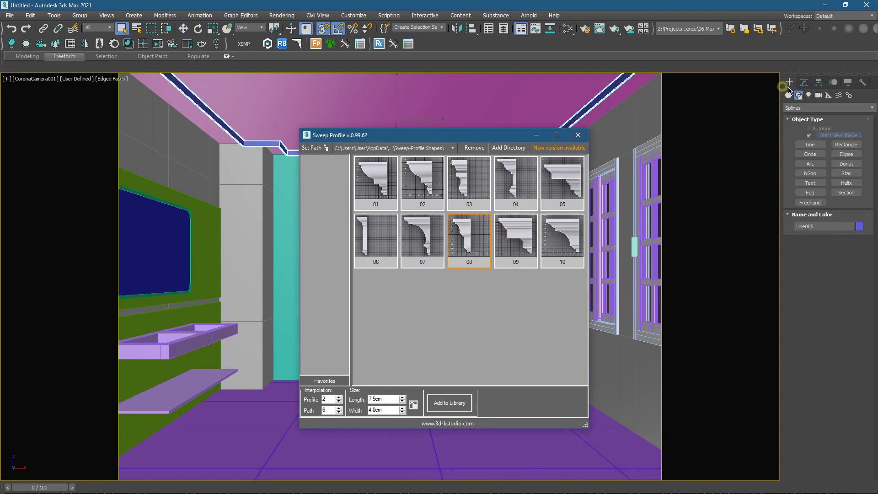
Step: Mirror the ceiling molding's Sweep modifier on the XZ plane
click(805, 84)
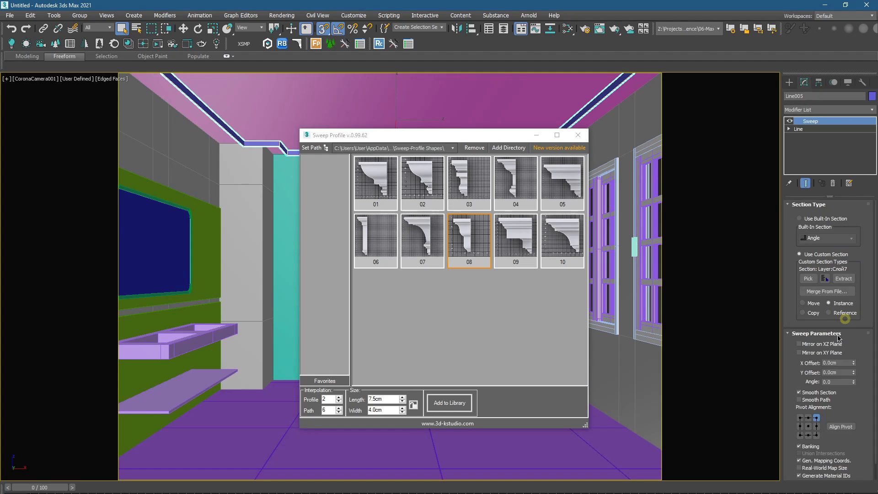
click(811, 353)
click(811, 353)
click(811, 345)
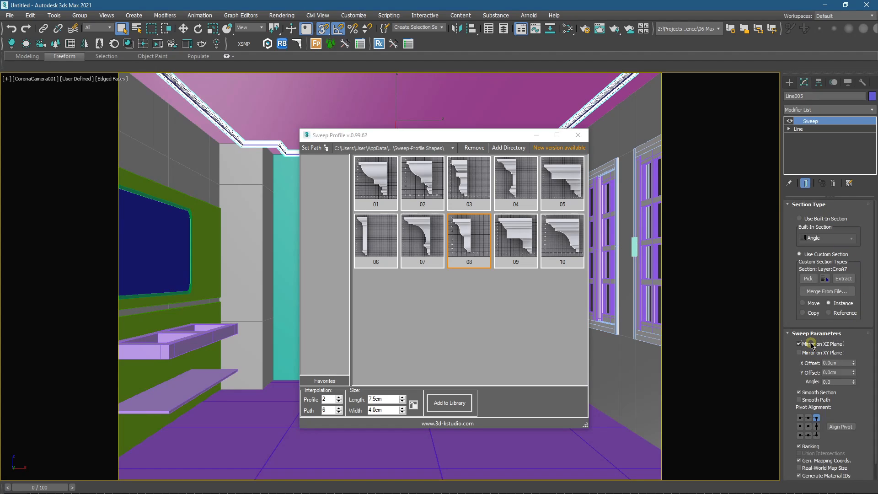
Step: Compare profiles 01, 05, 10 and 09 on the ceiling molding, apply profile 05 and close Sweep Profile
click(371, 183)
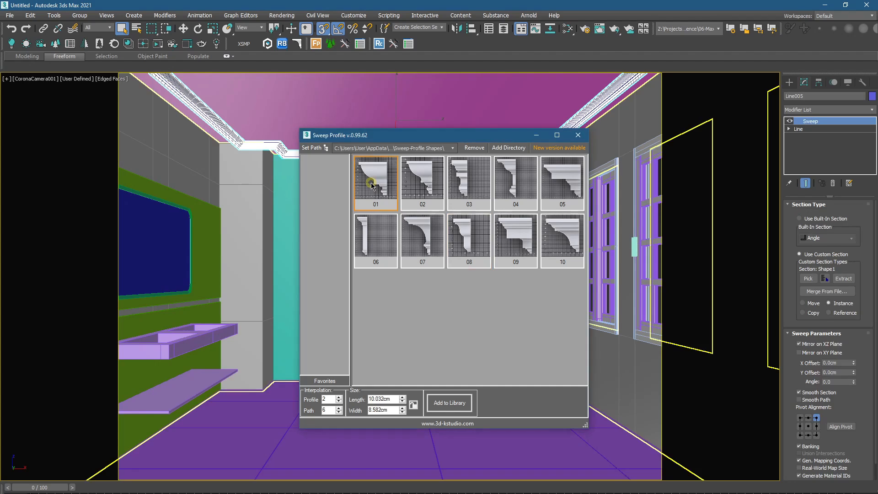
click(557, 180)
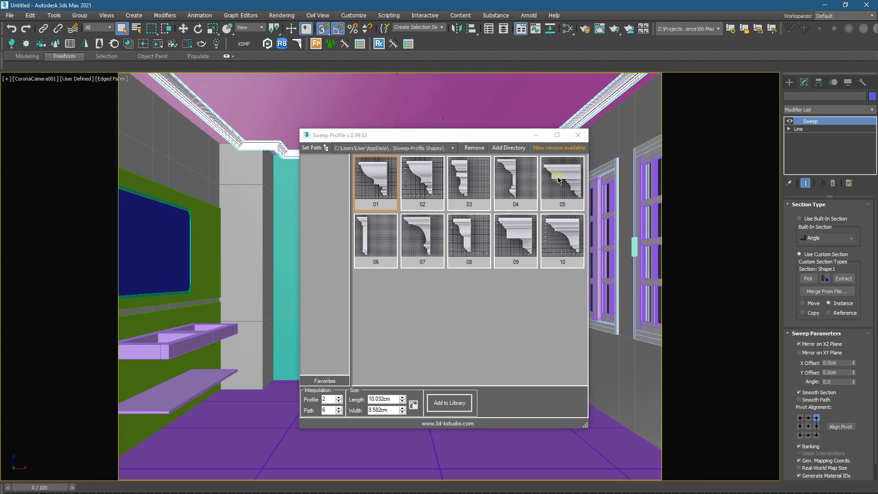
click(558, 224)
click(520, 232)
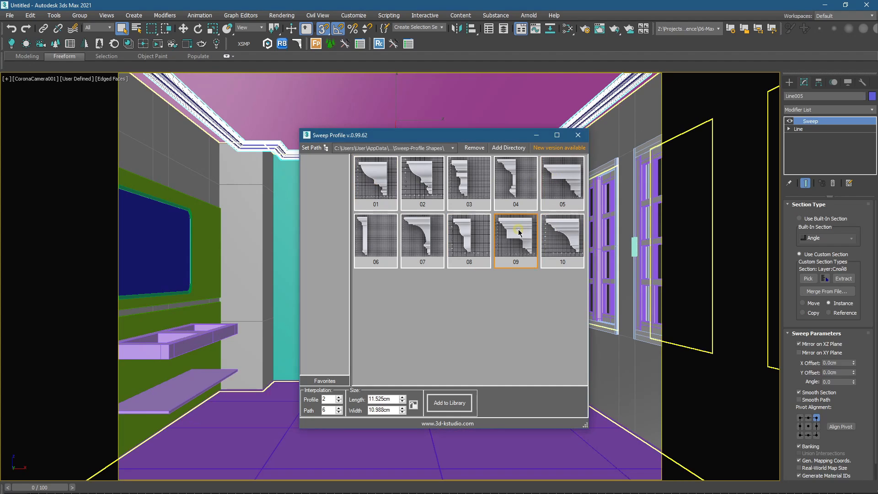
click(550, 186)
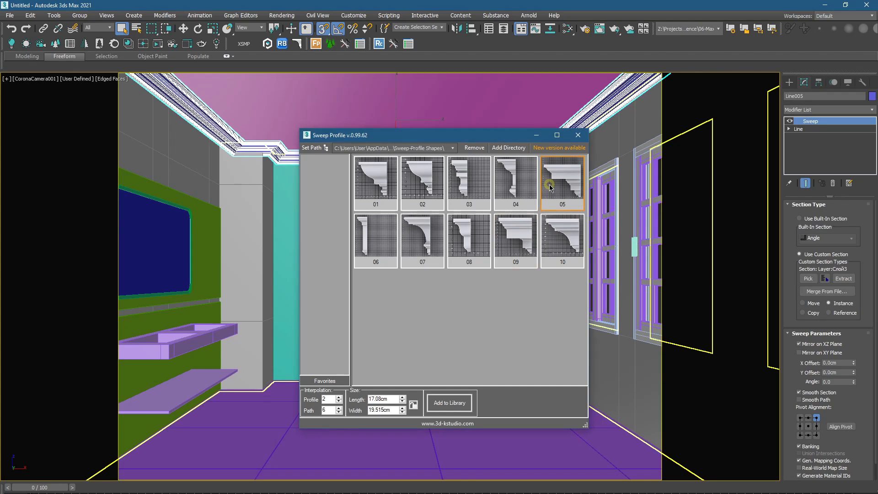
click(579, 135)
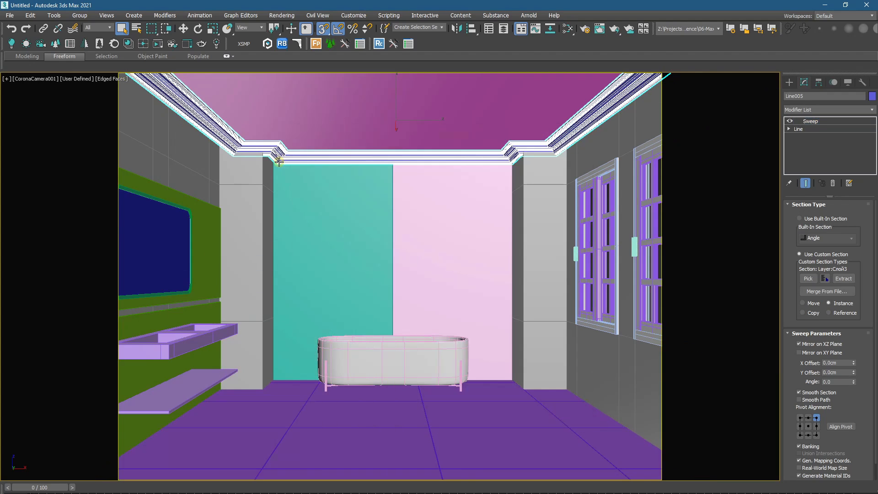
Step: Hide the wall and examine the molding's corner up close in perspective, with safe frames and edged faces off
scroll(279, 161, up, 3)
alt+middle_drag(261, 157, 290, 333)
click(298, 323)
right_click(298, 324)
click(315, 303)
key(shift+f)
scroll(309, 300, up, 3)
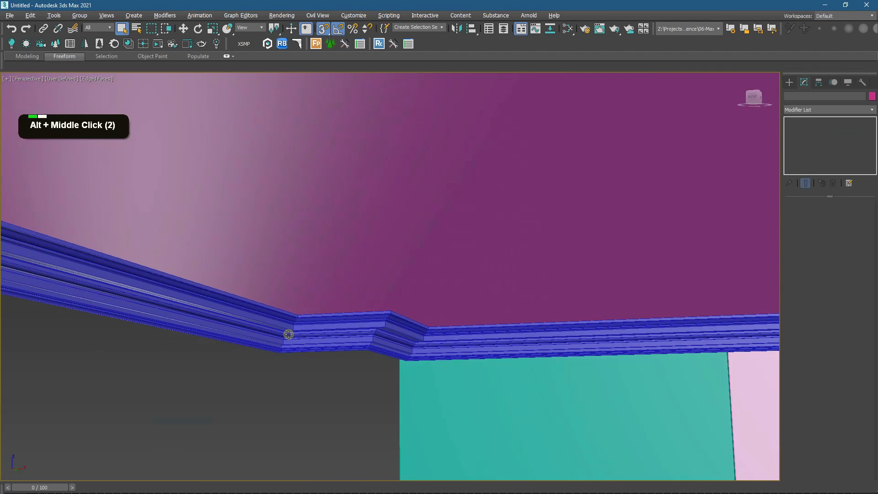
scroll(276, 375, up, 1)
key(F3)
key(F4)
key(F3)
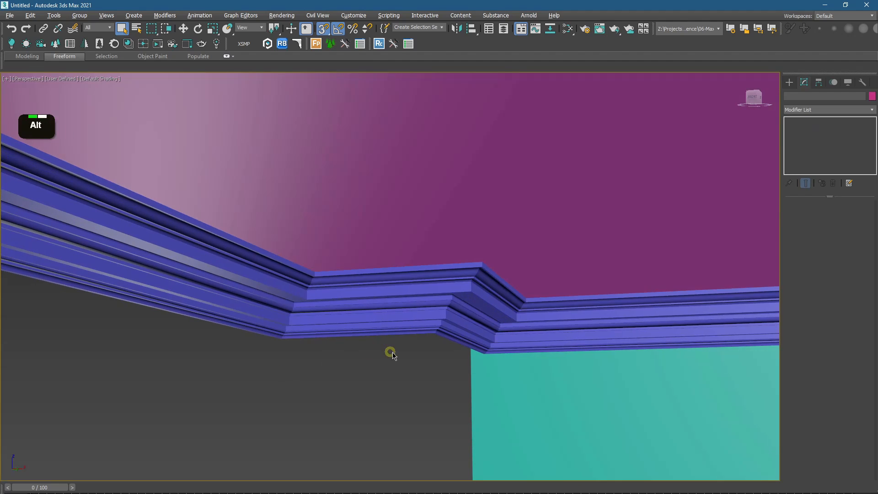
Step: Inspect the molding along the back wall to the opposite corner and unhide the wall
mouse_move(390, 353)
alt+middle_down()
mouse_move(427, 355)
mouse_move(133, 249)
mouse_move(225, 274)
alt+middle_up()
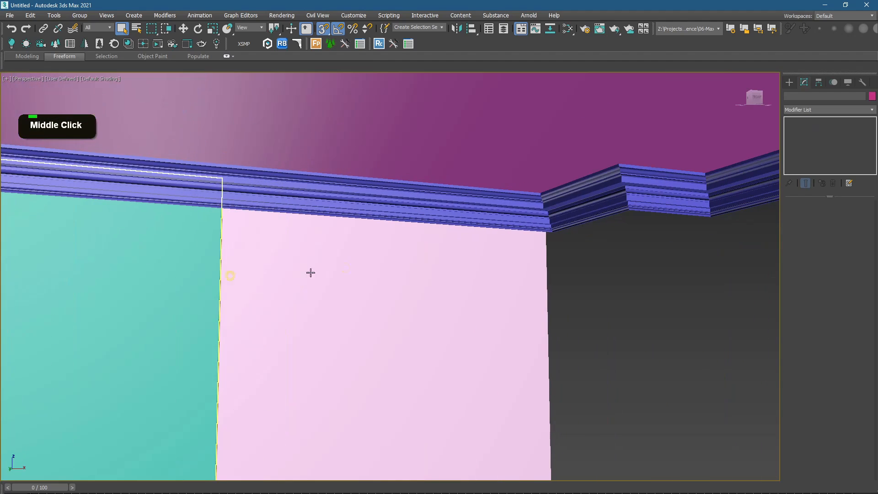
right_click(531, 228)
click(551, 198)
alt+middle_drag(569, 226, 543, 230)
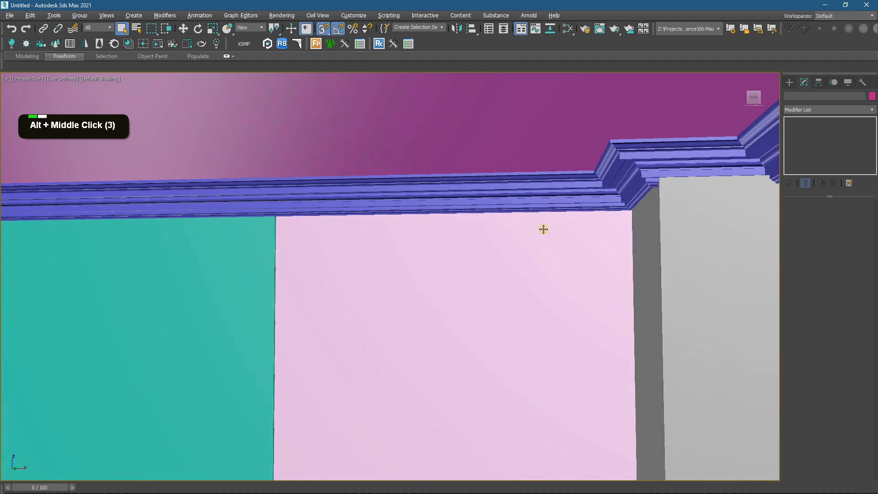
Step: Examine the molding's outline around the bathtub alcove in the top wireframe view
click(614, 177)
key(t)
scroll(449, 216, up, 4)
key(F3)
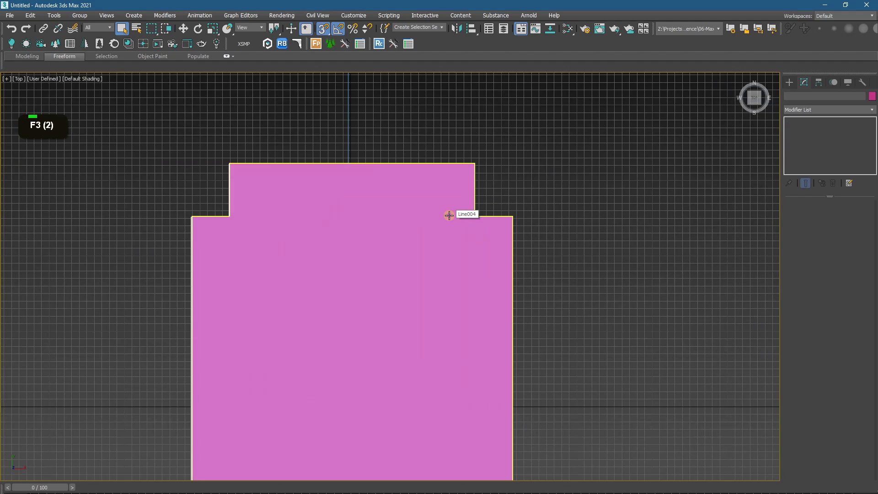
scroll(454, 222, up, 3)
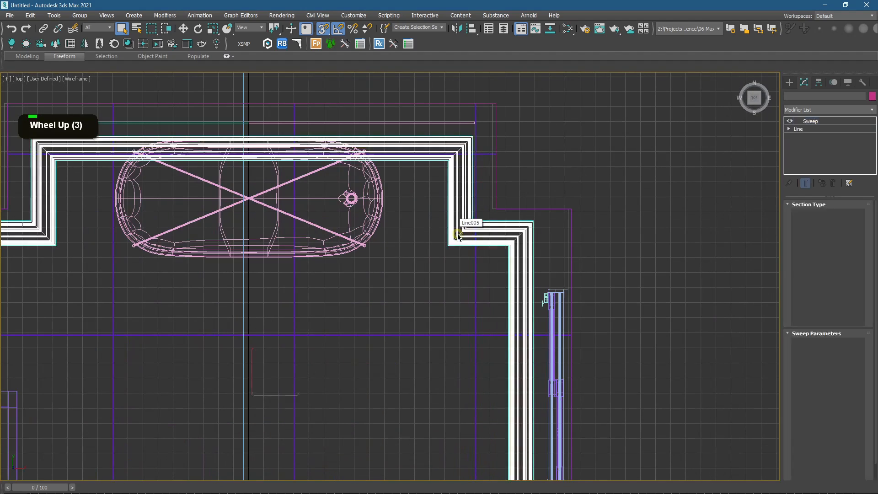
scroll(457, 231, down, 2)
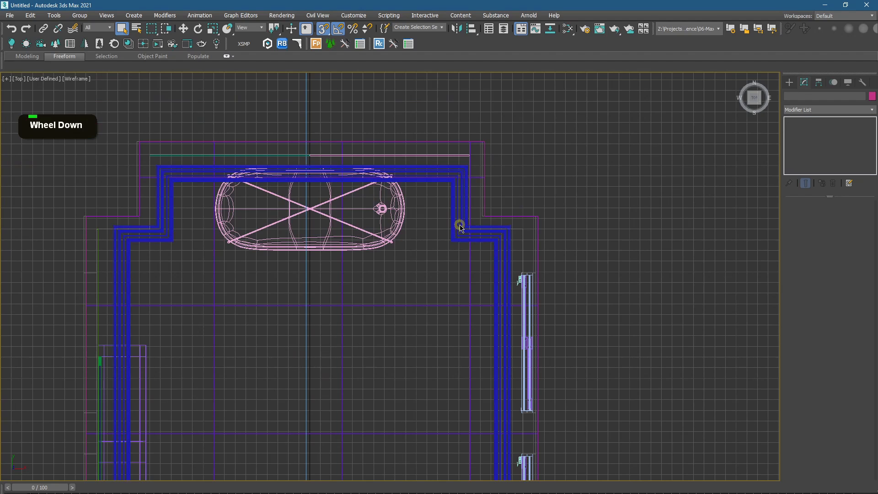
scroll(459, 227, down, 2)
Step: Return to the camera view with safe frames and shaded display
right_click(558, 160)
key(c)
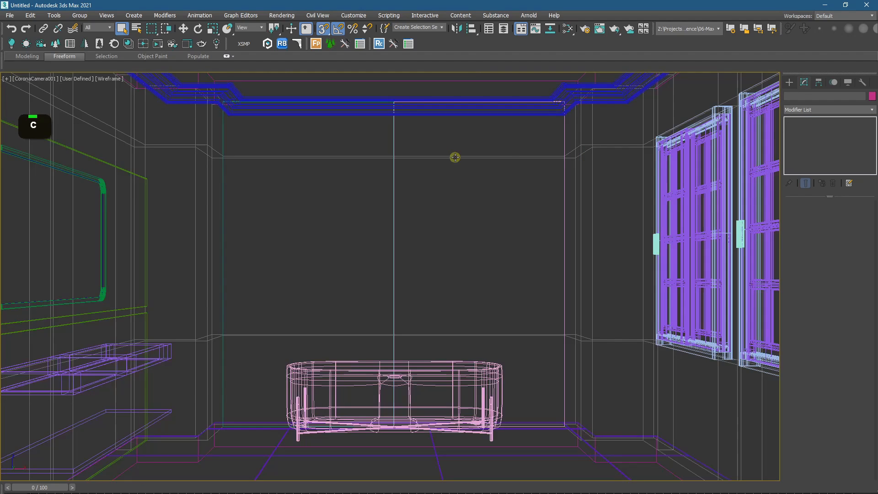
key(shift+f)
key(F3)
click(741, 106)
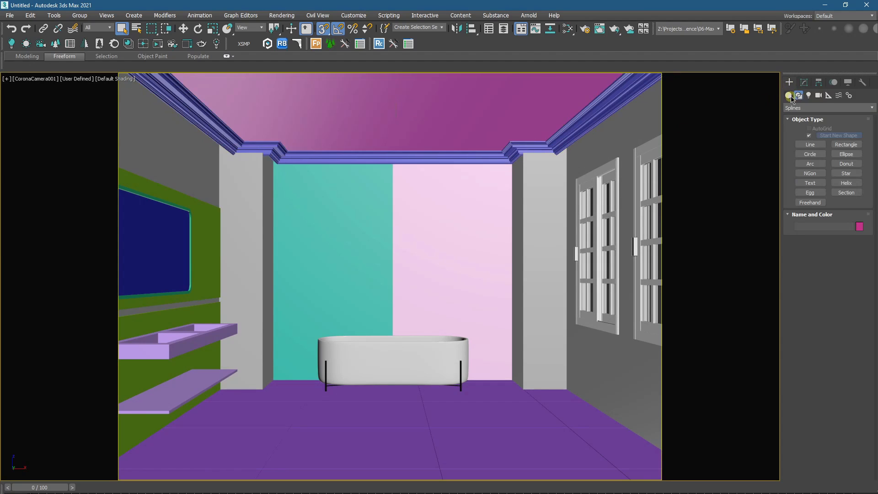
click(801, 84)
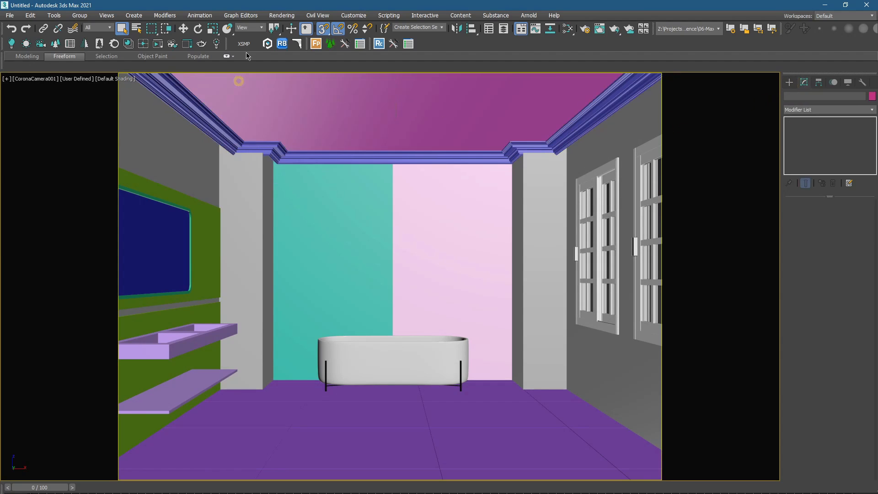
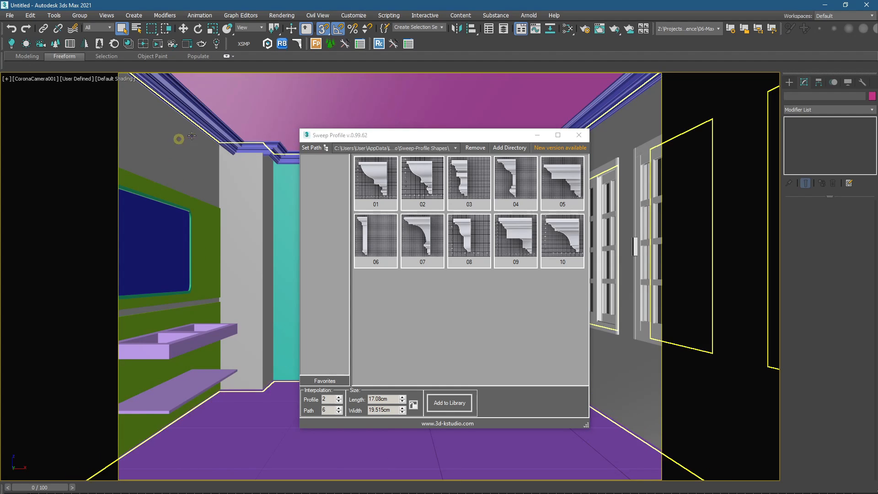
Step: Hide the surrounding room objects and the ceiling slab in perspective, leaving only the ceiling molding
scroll(269, 290, down, 15)
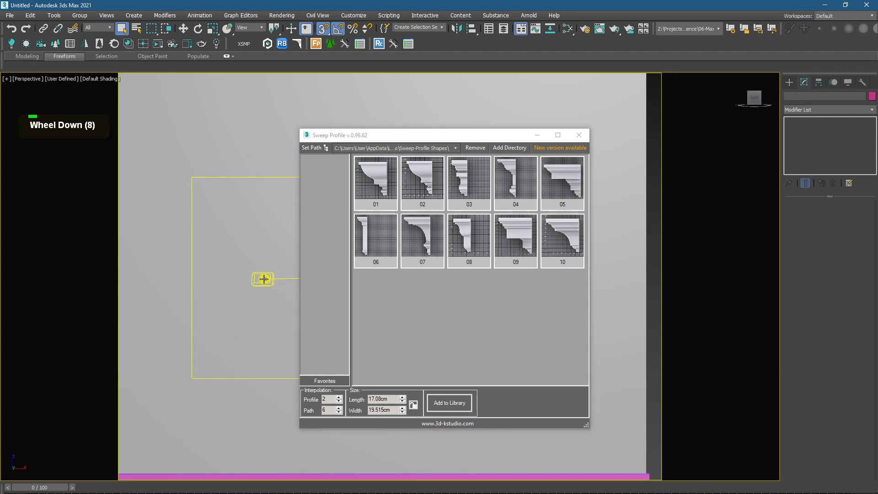
right_click(466, 286)
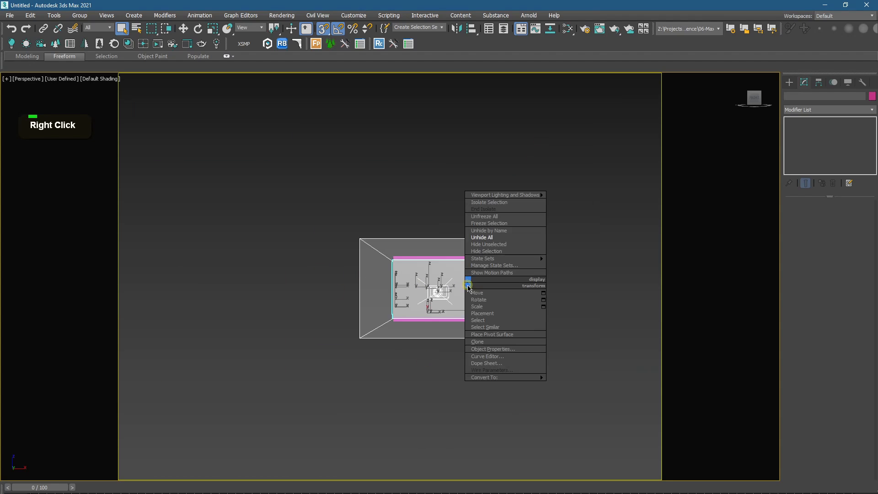
click(506, 251)
scroll(427, 279, up, 3)
click(482, 236)
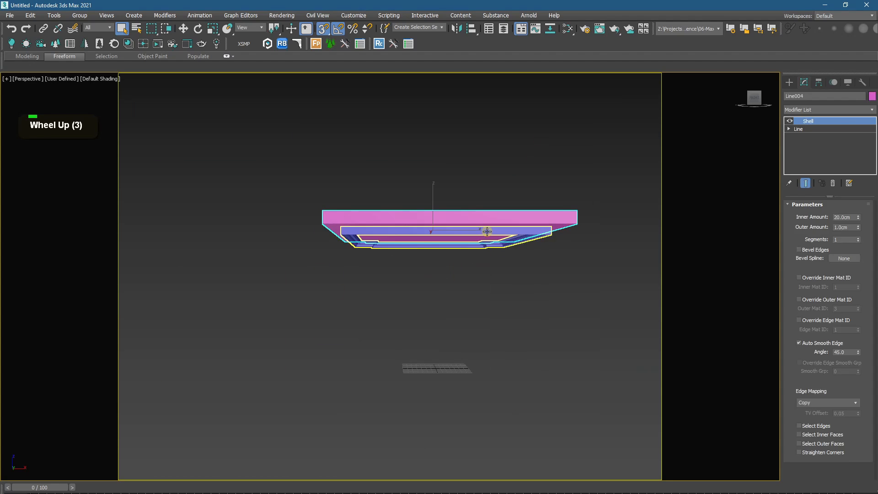
click(487, 232)
click(492, 219)
right_click(491, 211)
click(510, 185)
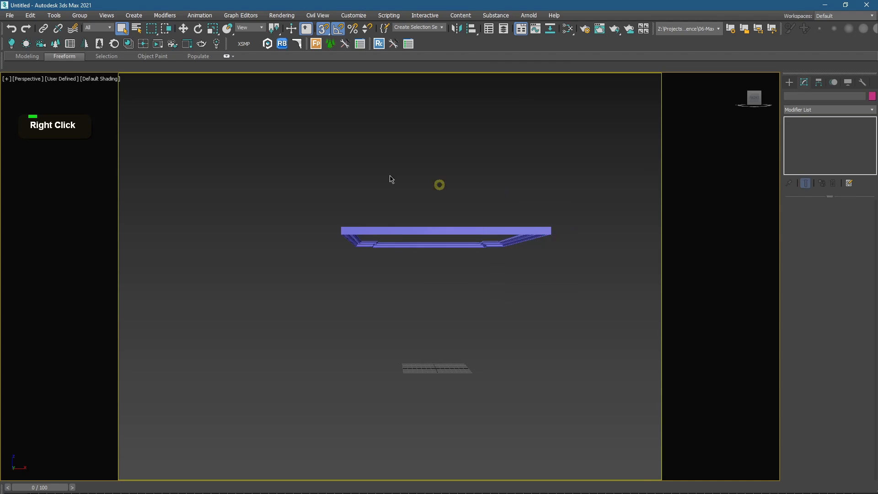
Step: Select the ceiling molding and inspect its shape in perspective with safe frames off
click(440, 233)
scroll(475, 248, up, 3)
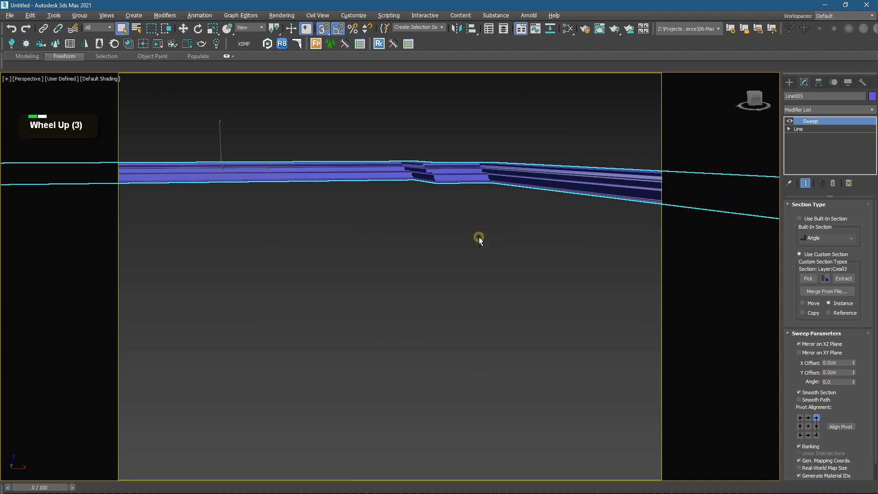
scroll(471, 249, down, 2)
key(shift+f)
alt+middle_drag(470, 247, 465, 209)
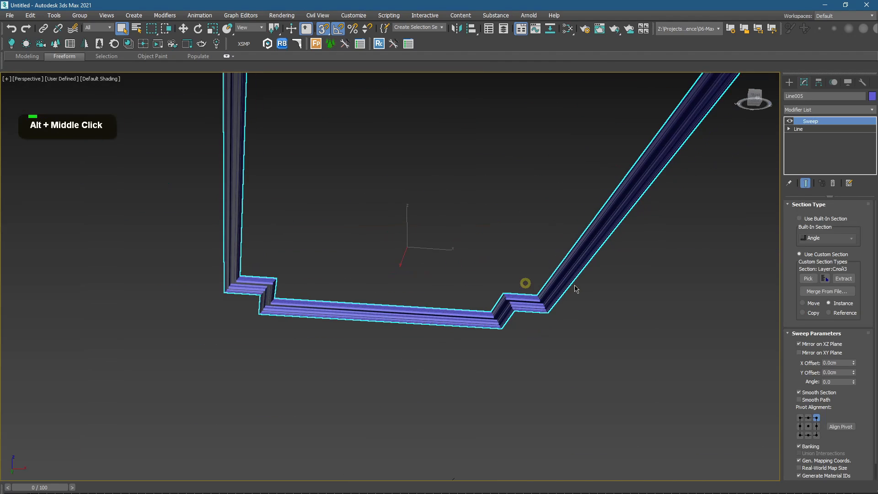
scroll(462, 248, up, 3)
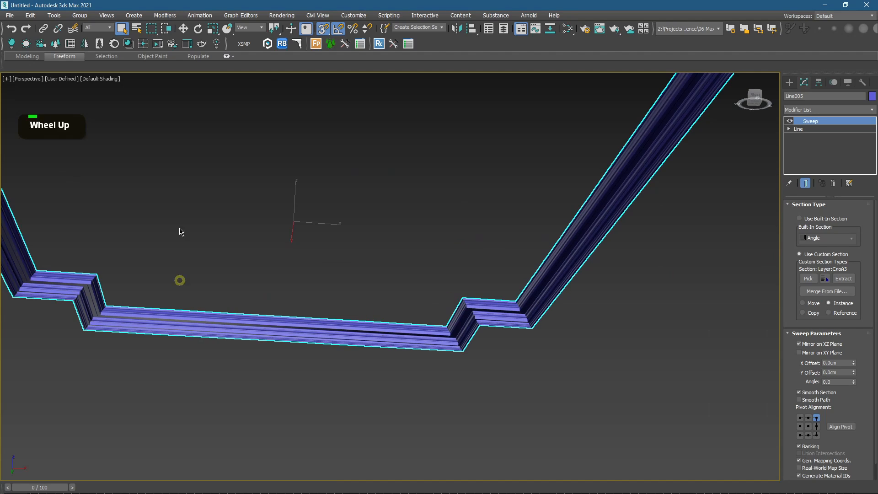
Step: Try profiles 01 and 07 on the ceiling molding with Sweep Profile, restoring the room and the camera view
click(298, 43)
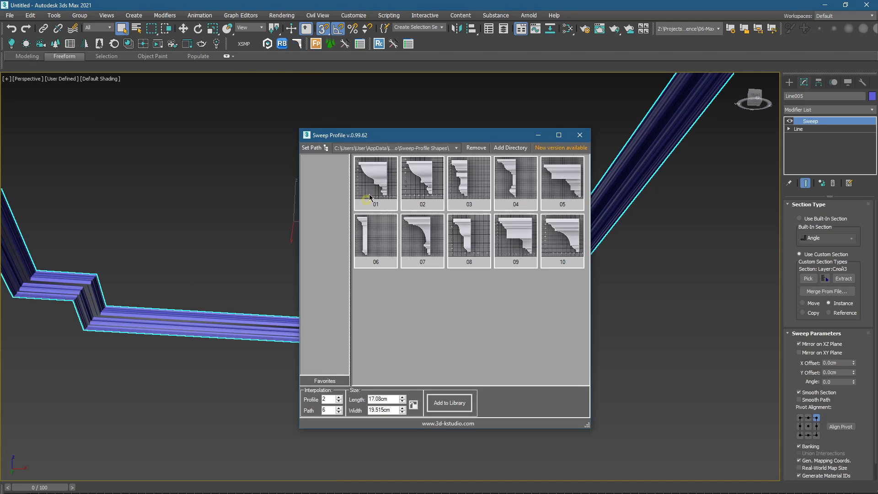
click(372, 192)
right_click(185, 186)
key(c)
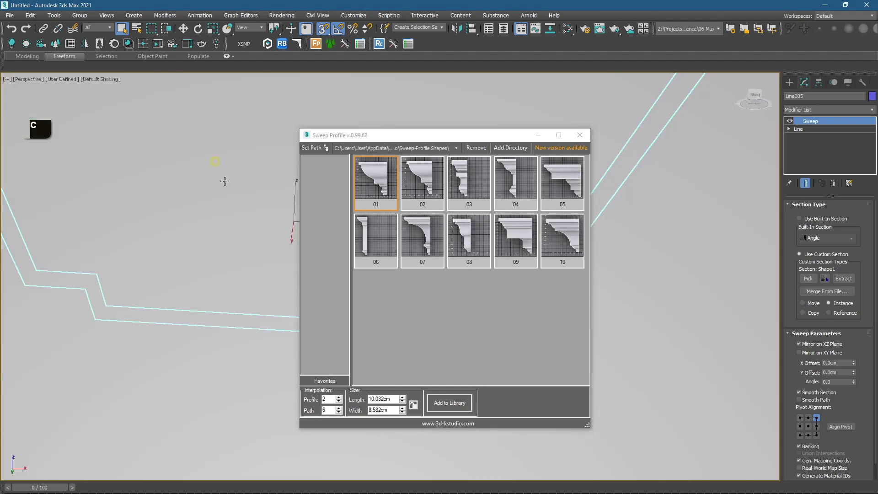
click(415, 234)
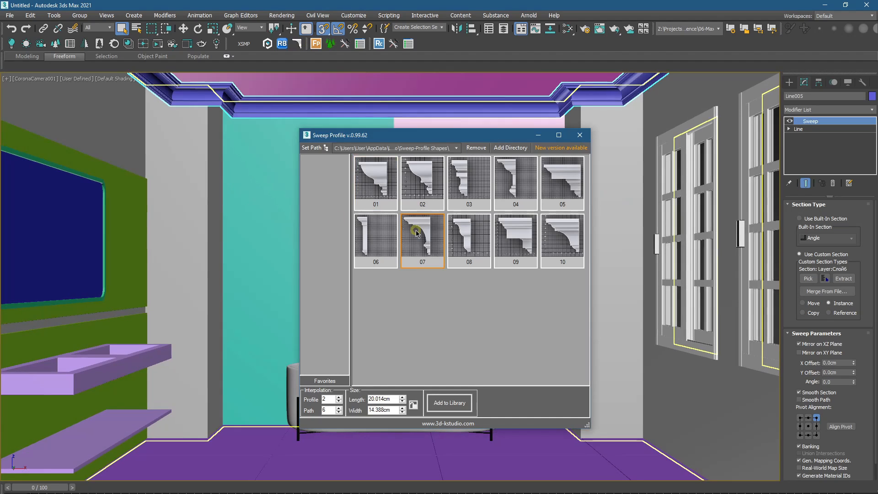
Step: Close the Sweep Profile library, restore safe frames and select the room walls in the top view
click(580, 135)
key(shift+f)
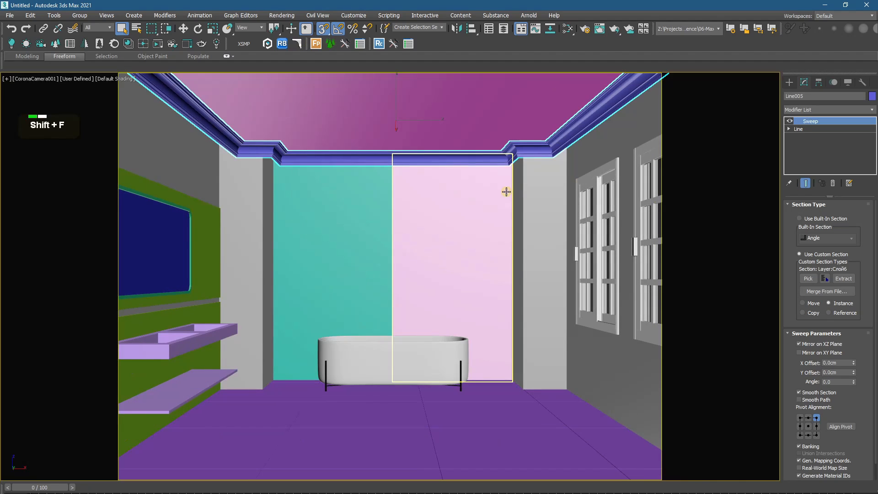
click(529, 187)
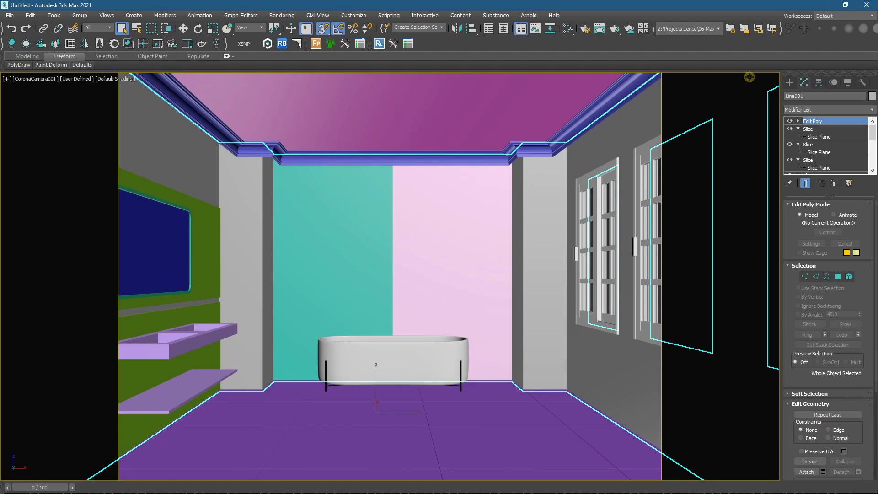
click(790, 82)
click(455, 186)
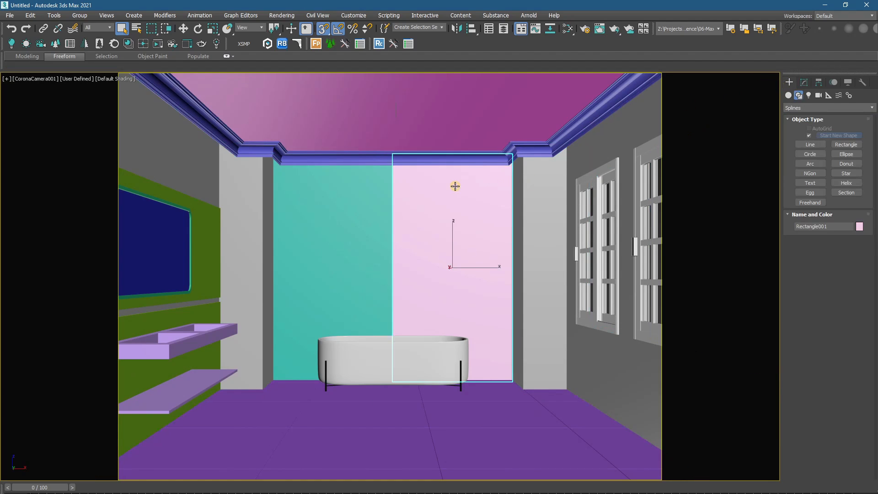
click(262, 183)
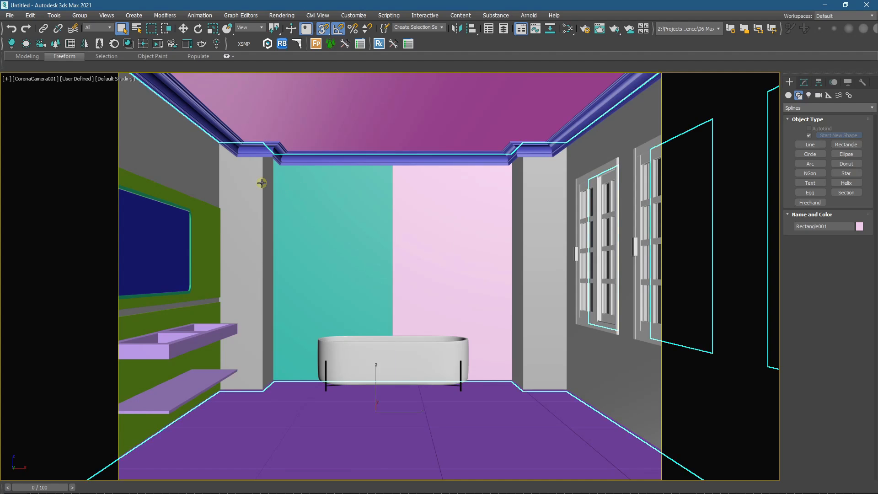
key(t)
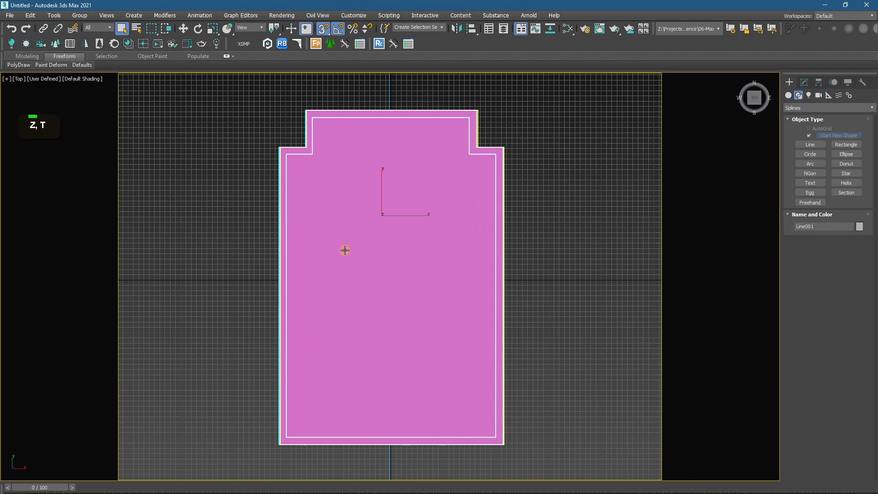
Step: Hide the ceiling pieces covering the room in the top view and turn off the grid
key(F3)
key(F3)
right_click(413, 177)
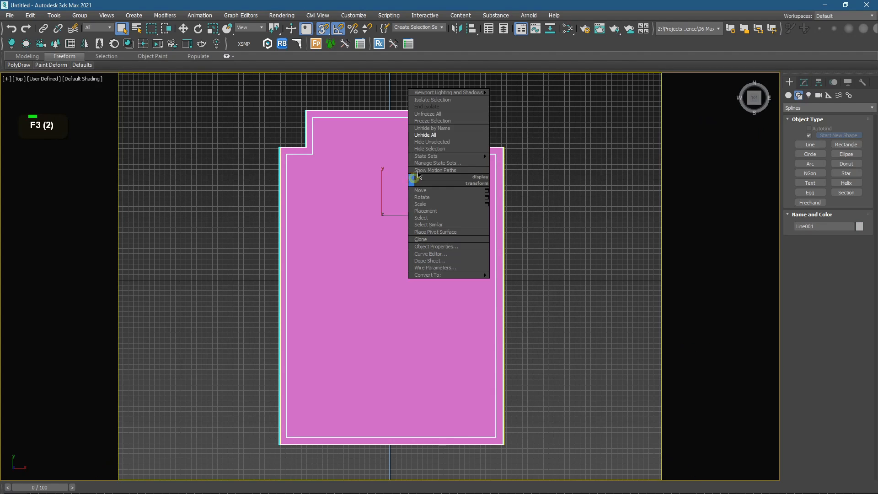
click(426, 152)
right_click(404, 190)
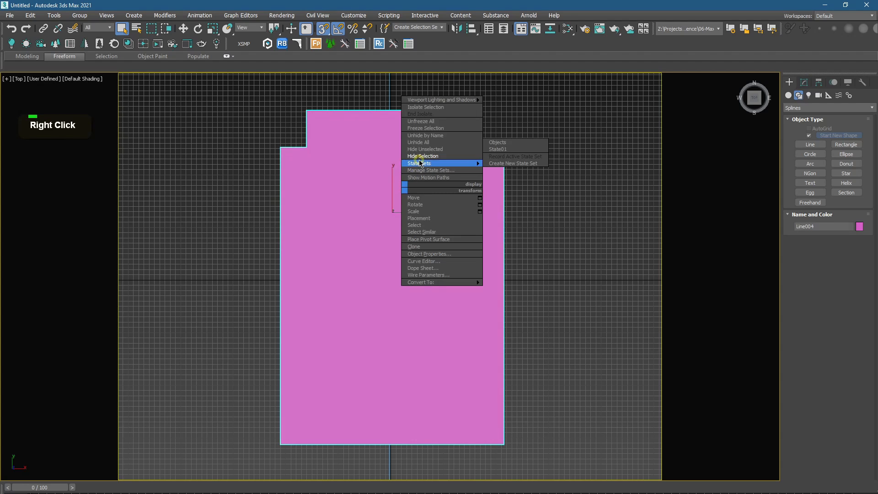
click(421, 154)
right_click(410, 192)
click(430, 156)
click(408, 193)
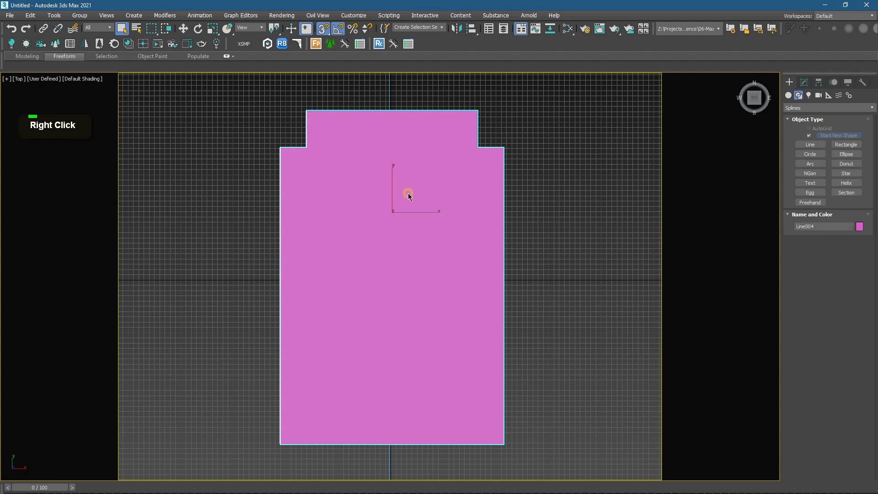
right_click(407, 193)
click(419, 168)
key(g)
alt+middle_drag(422, 184, 307, 146)
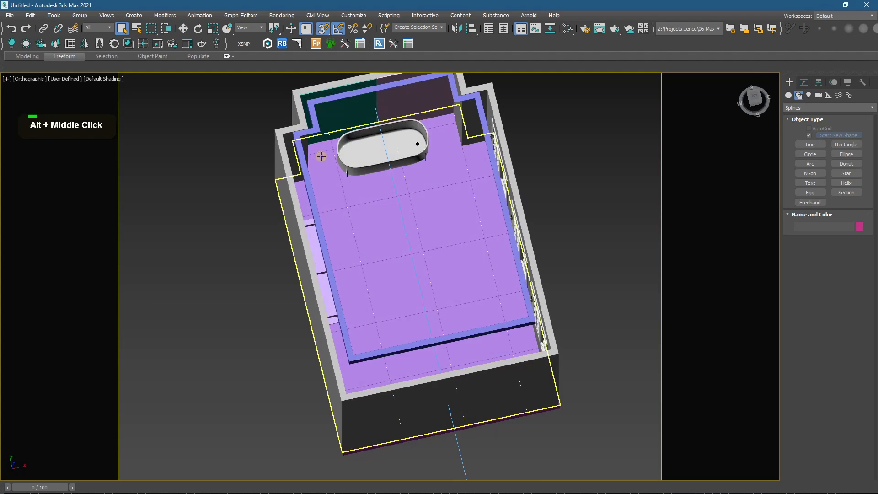
Step: Shift the walls' left alcove corner vertices inward along X in the top view
click(305, 163)
key(t)
key(z)
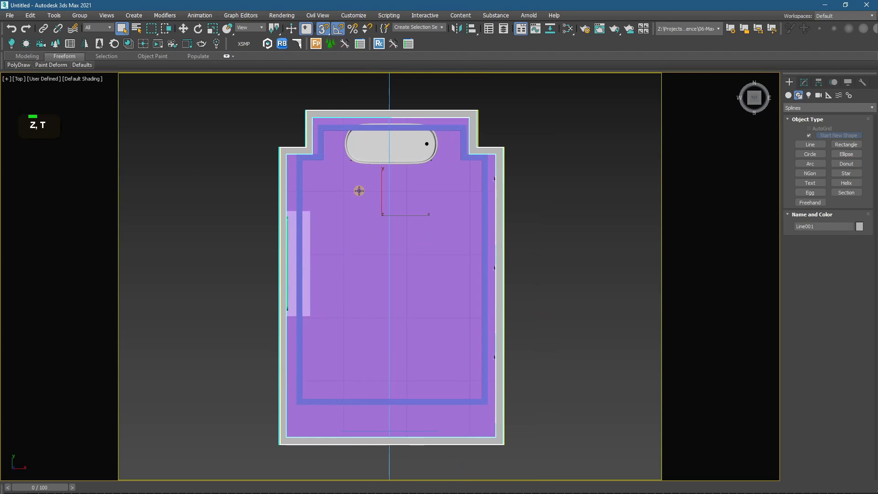
click(805, 82)
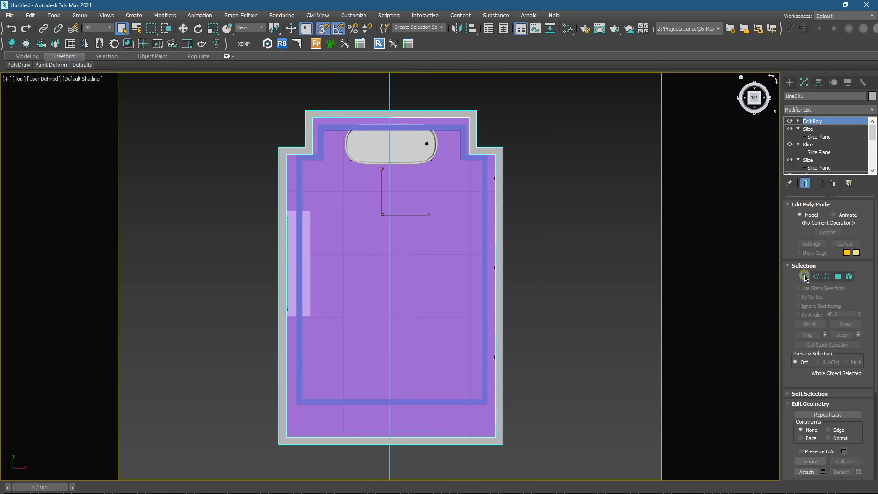
click(805, 276)
middle_click(364, 118)
scroll(365, 117, up, 2)
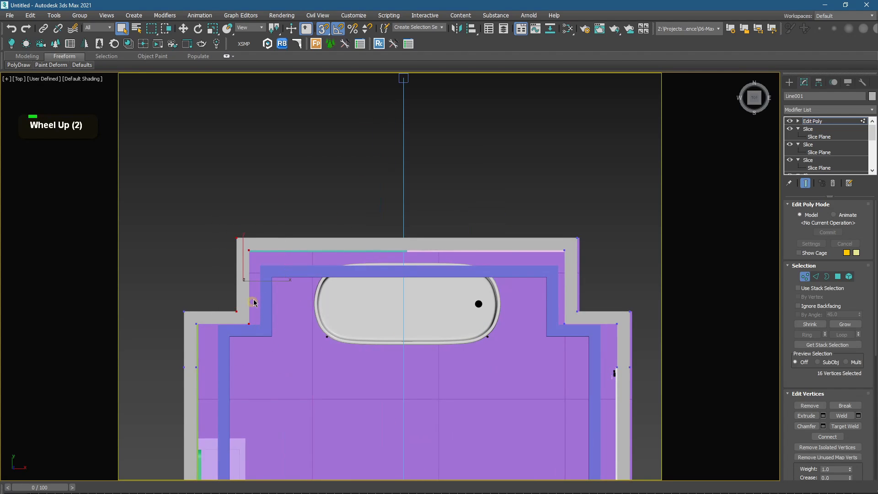
key(w)
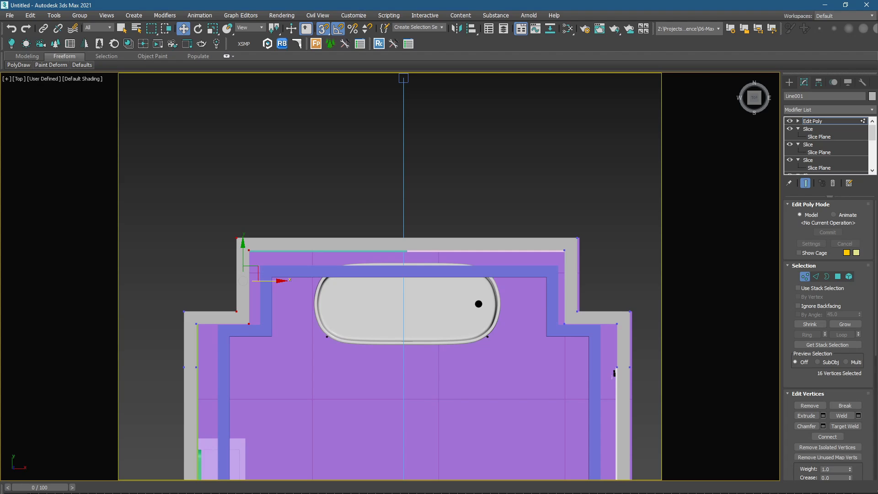
text(5)
key(Return)
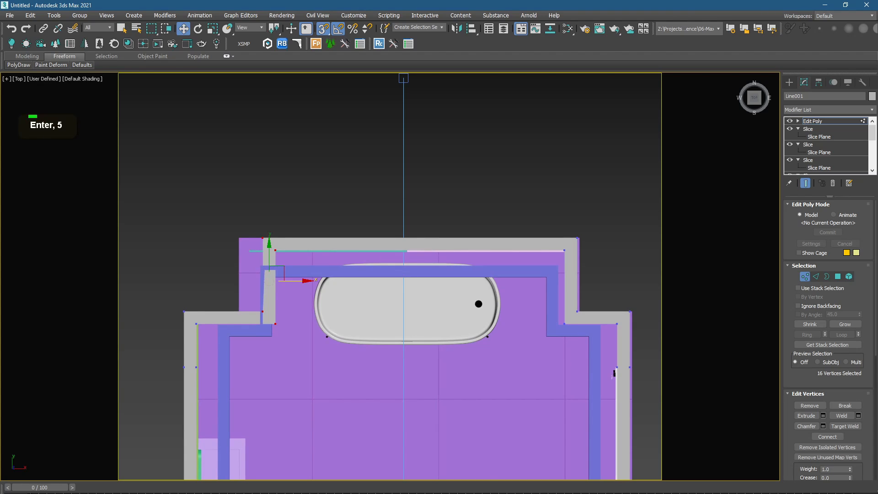
Step: Shift the walls' right alcove corner vertices inward along X by the same distance
drag(587, 190, 578, 336)
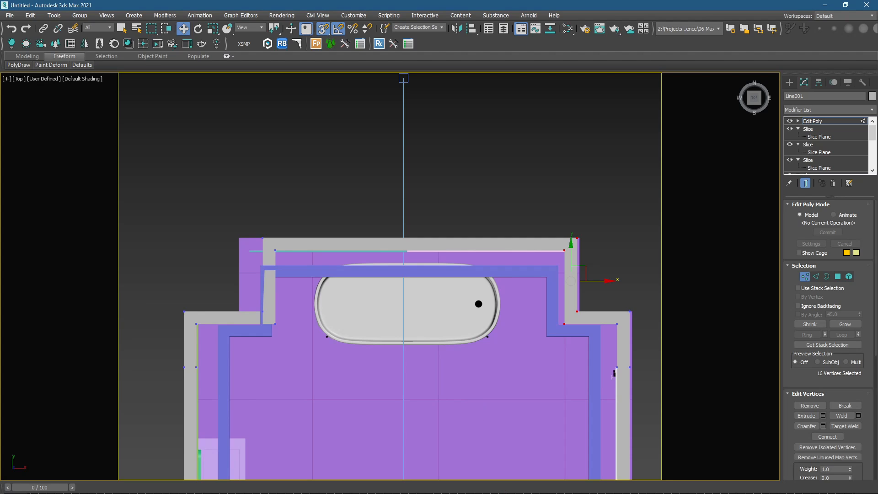
text(-5)
key(Return)
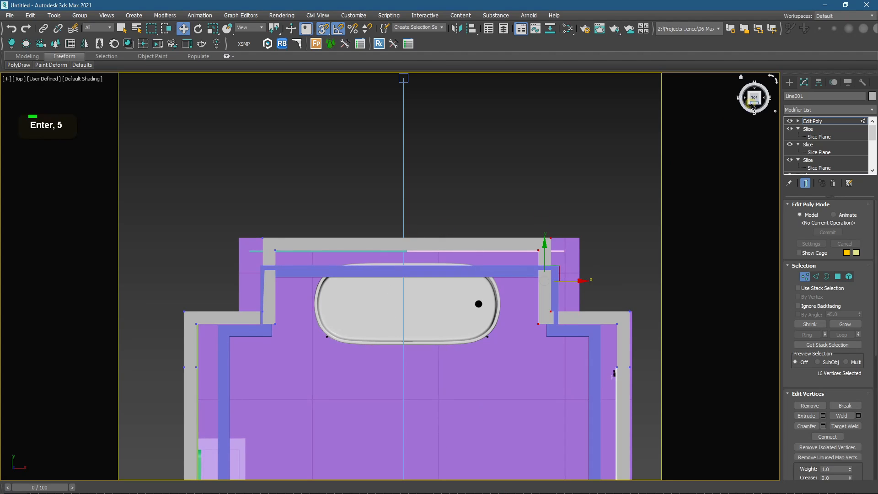
Step: Select the ceiling molding and add an Edit Poly modifier above its Sweep
click(788, 83)
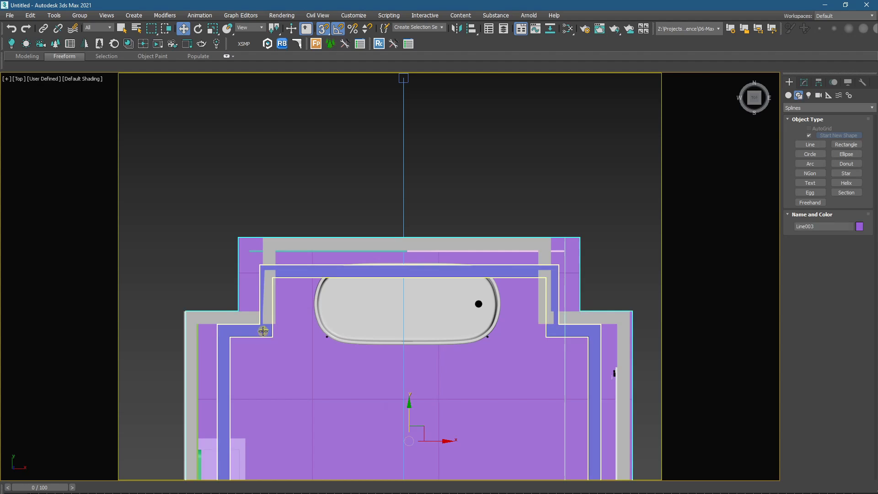
key(s)
scroll(263, 331, down, 2)
scroll(263, 331, up, 1)
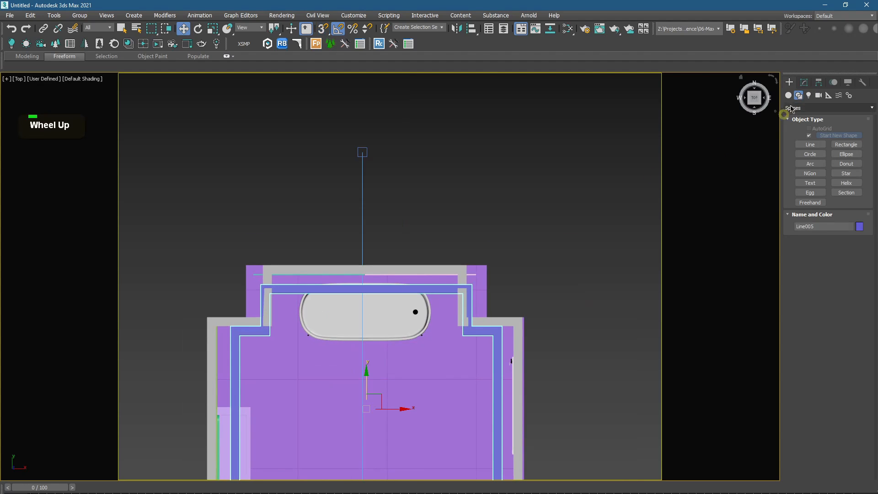
click(803, 84)
click(828, 110)
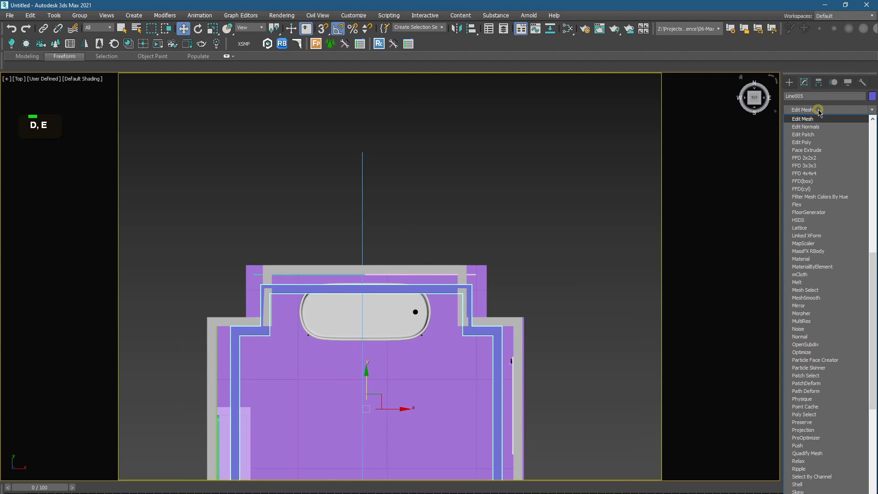
key(d)
key(e)
click(816, 145)
click(816, 232)
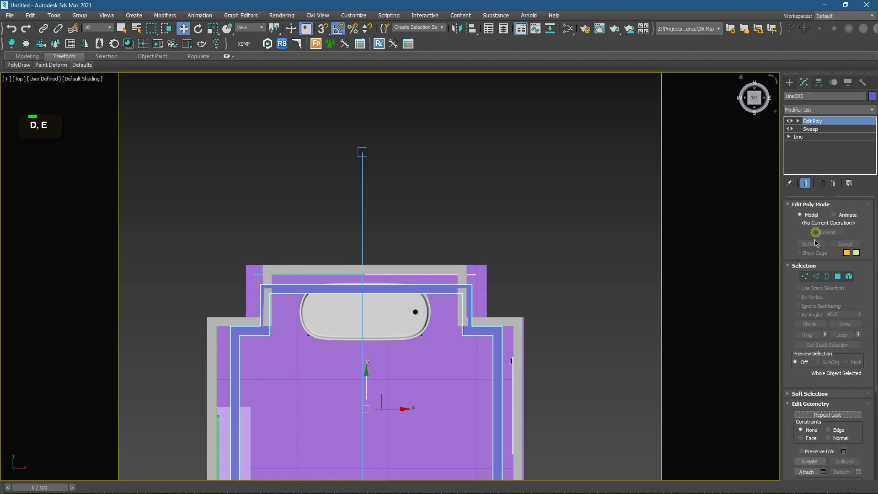
Step: Move the molding's left alcove vertices inward along X to follow the narrowed wall
click(805, 276)
middle_drag(284, 329, 225, 256)
mouse_move(206, 248)
mouse_down()
mouse_move(288, 286)
mouse_move(258, 265)
mouse_up()
scroll(271, 265, up, 2)
key(F3)
key(F3)
drag(258, 177, 319, 313)
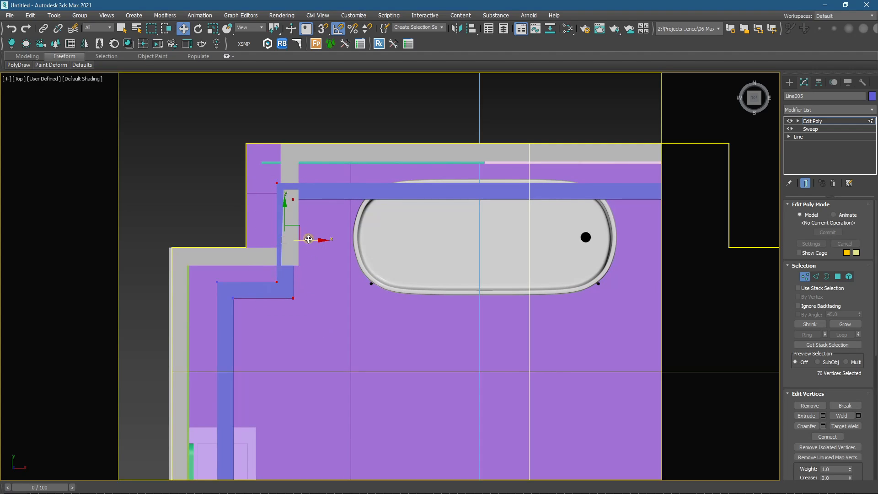
drag(321, 239, 337, 242)
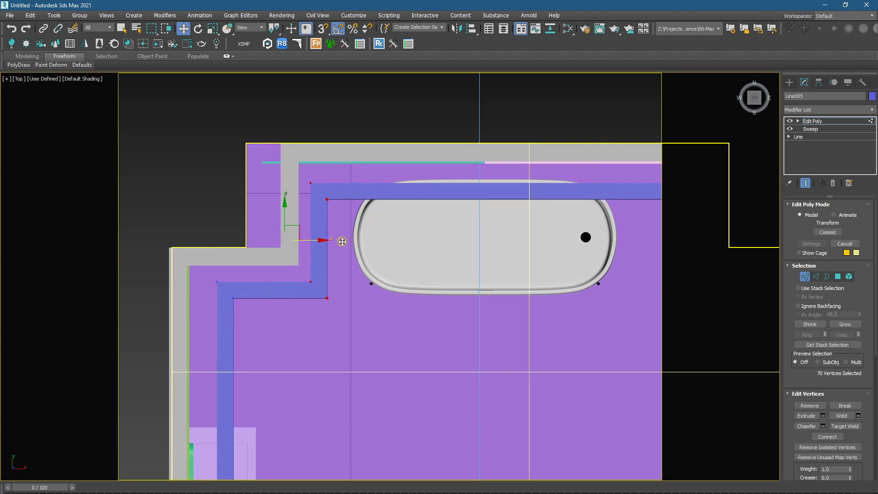
Step: Move the molding's right alcove vertices inward along X to follow the narrowed wall
scroll(343, 278, down, 2)
drag(449, 194, 514, 293)
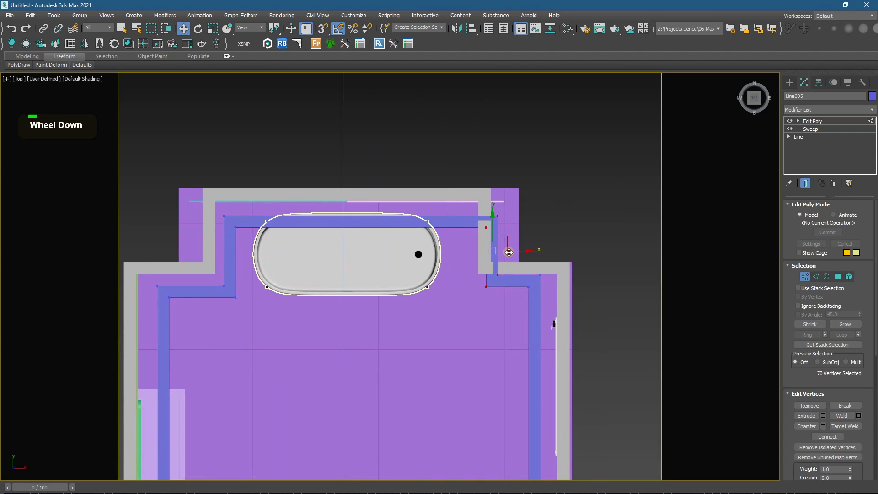
drag(511, 248, 499, 267)
Step: Align the vertices of the molding's right alcove step with the left step along Y, using snapping in wireframe
click(452, 279)
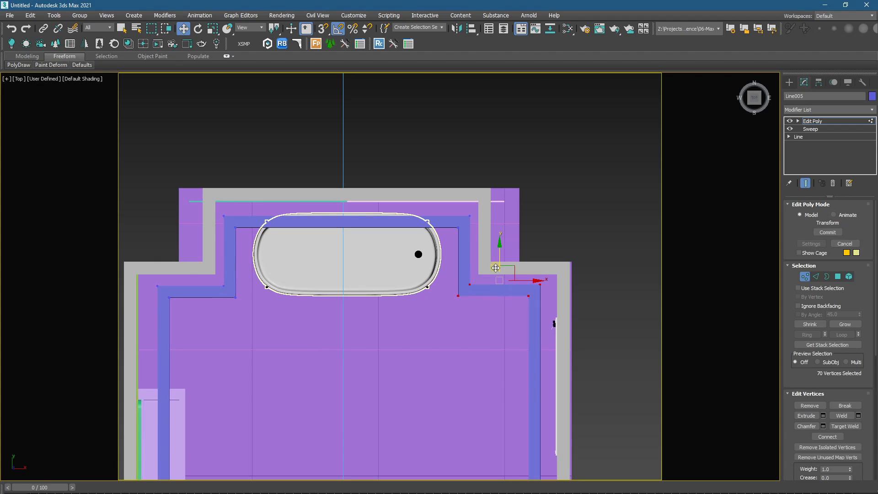
key(s)
key(F3)
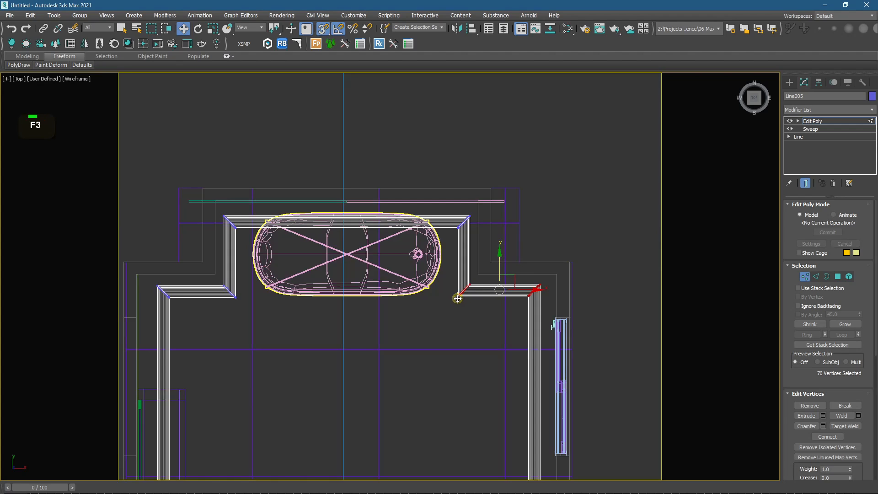
drag(458, 299, 234, 300)
right_click(234, 300)
click(454, 266)
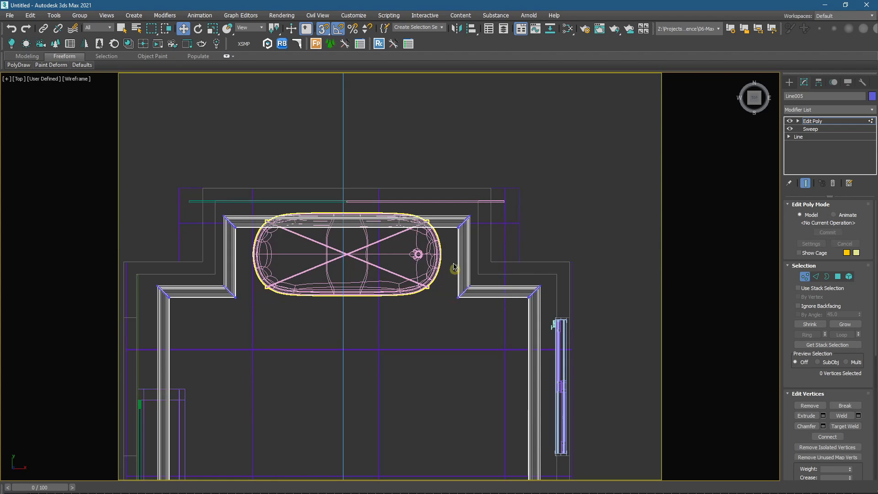
key(F3)
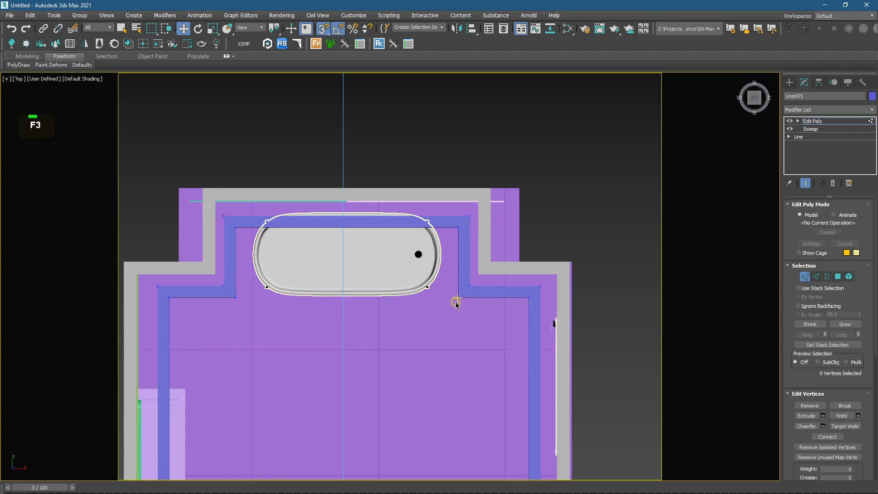
Step: Unhide all objects in the camera view with safe frames on and delete the green panel behind the mirror
click(789, 82)
key(c)
key(shift+f)
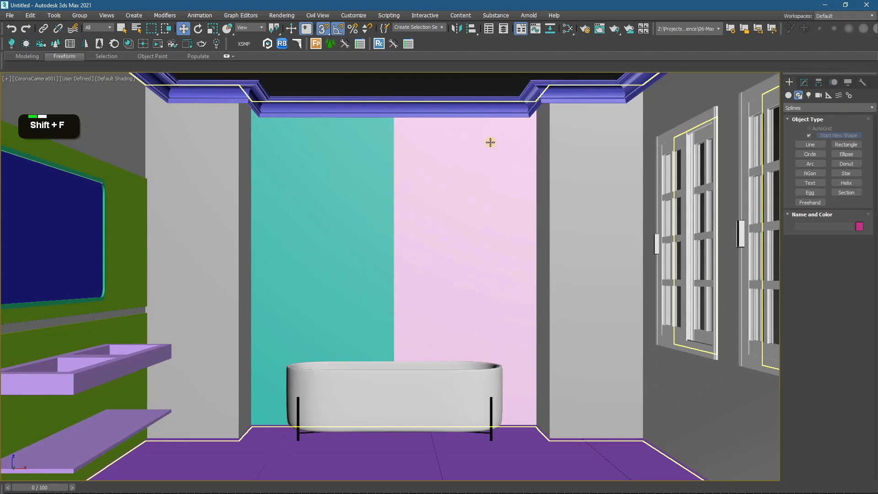
key(shift+f)
right_click(450, 124)
click(451, 69)
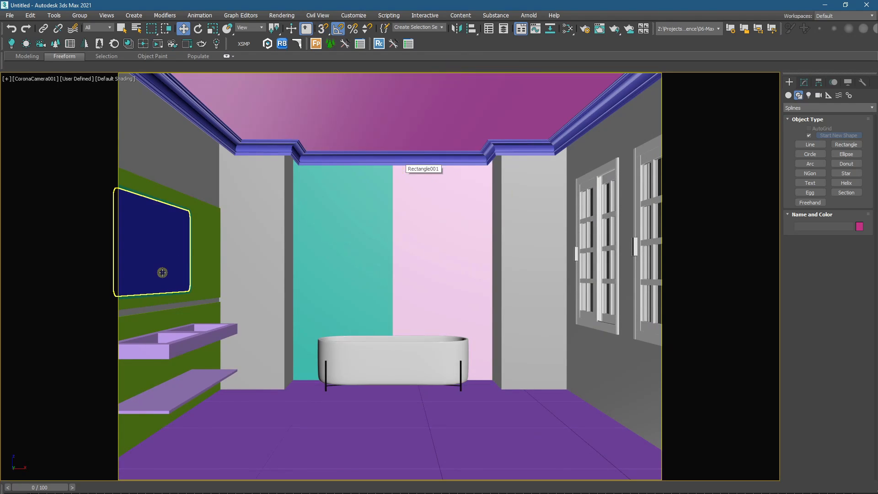
key(Delete)
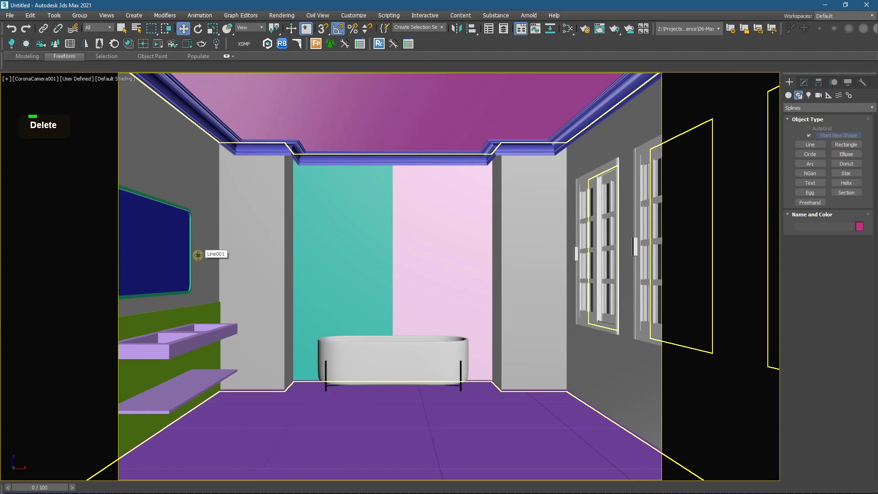
Step: Isolate the ceiling molding and frame it in the top view
click(314, 156)
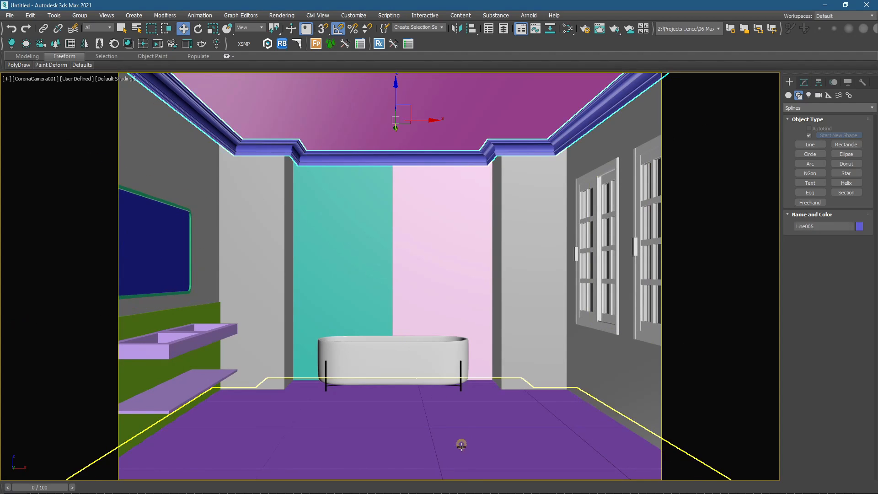
key(alt+q)
key(t)
key(z)
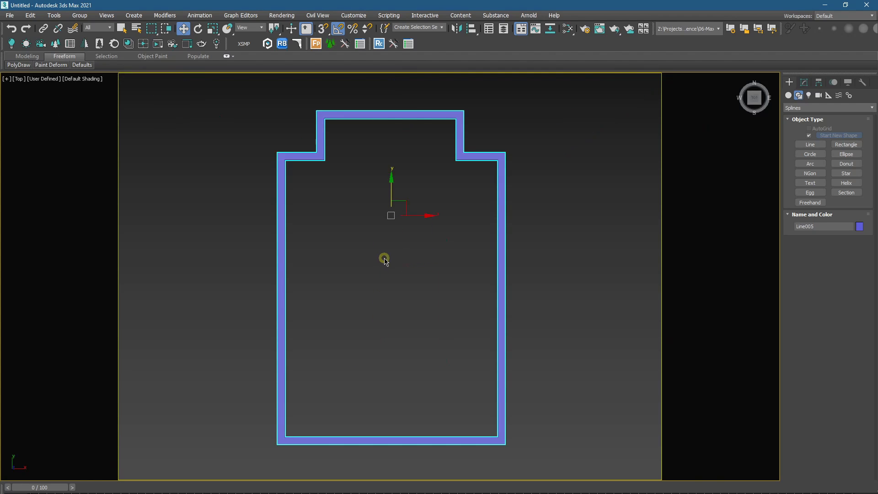
Step: End the isolation, add the walls to the molding selection, and isolate both objects in shaded display
key(r)
right_click(367, 221)
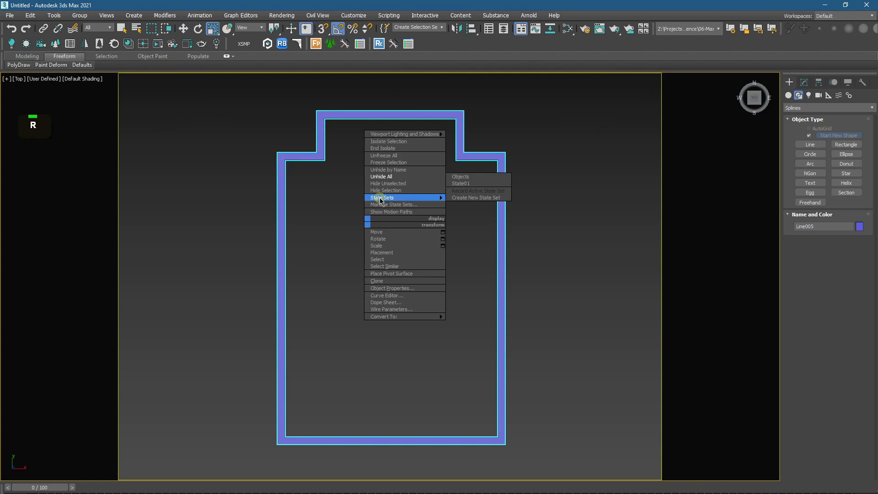
click(383, 181)
right_click(369, 194)
click(389, 149)
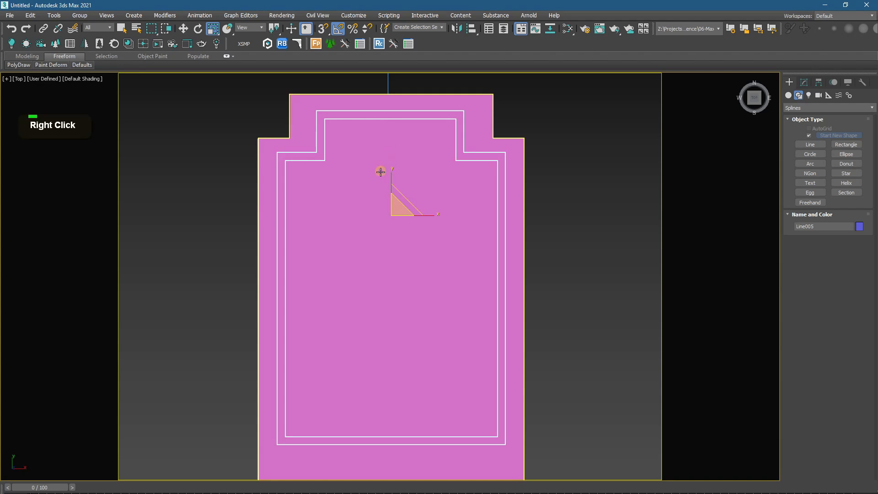
key(F3)
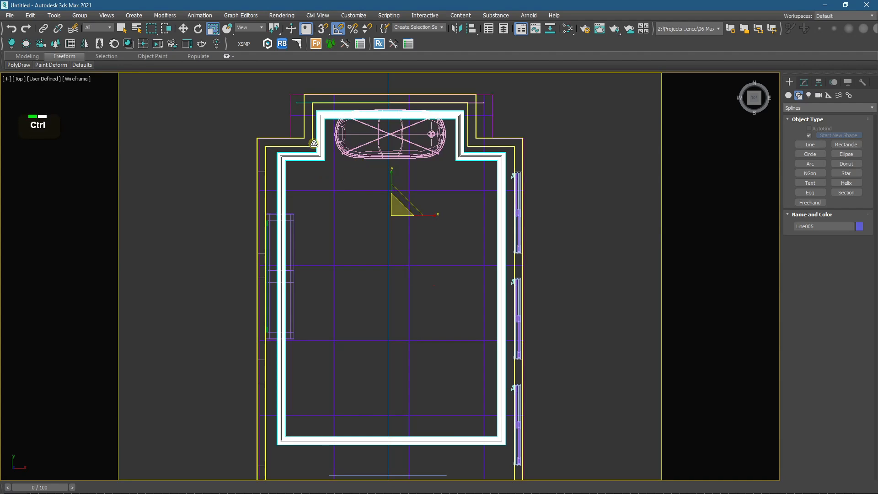
ctrl+click(314, 144)
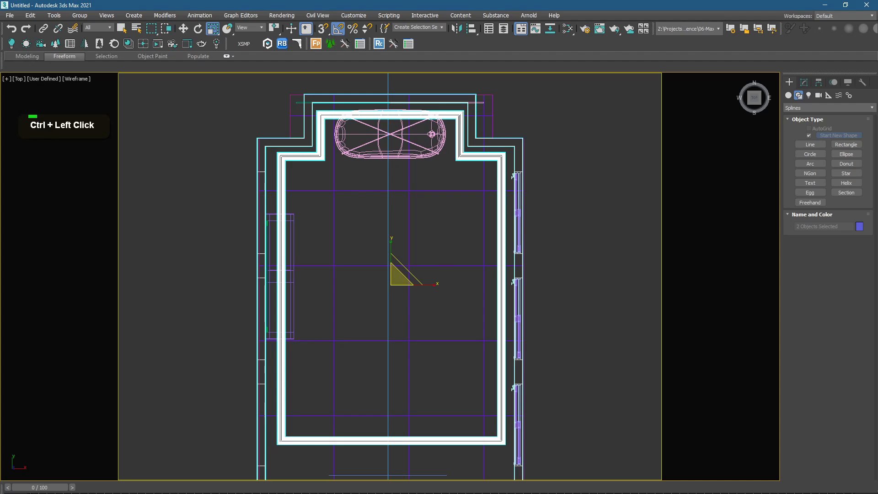
key(alt+q)
key(F3)
click(562, 258)
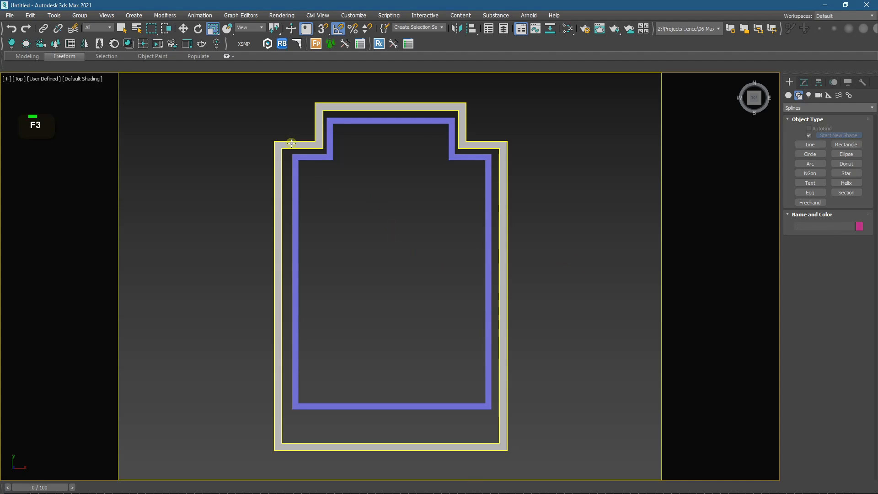
Step: Make an enlarged copy of the ceiling molding by scaling it uniformly outward toward the walls
click(319, 159)
scroll(318, 157, up, 2)
scroll(325, 168, down, 2)
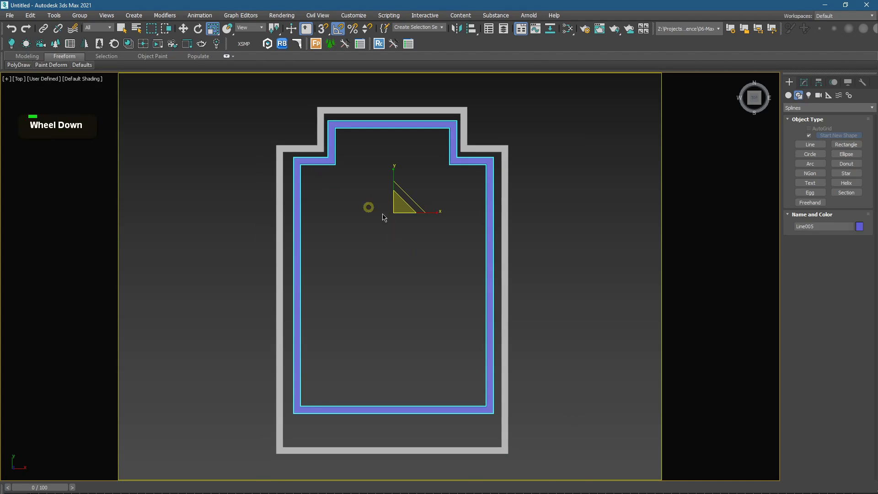
shift+drag(402, 213, 403, 198)
click(440, 308)
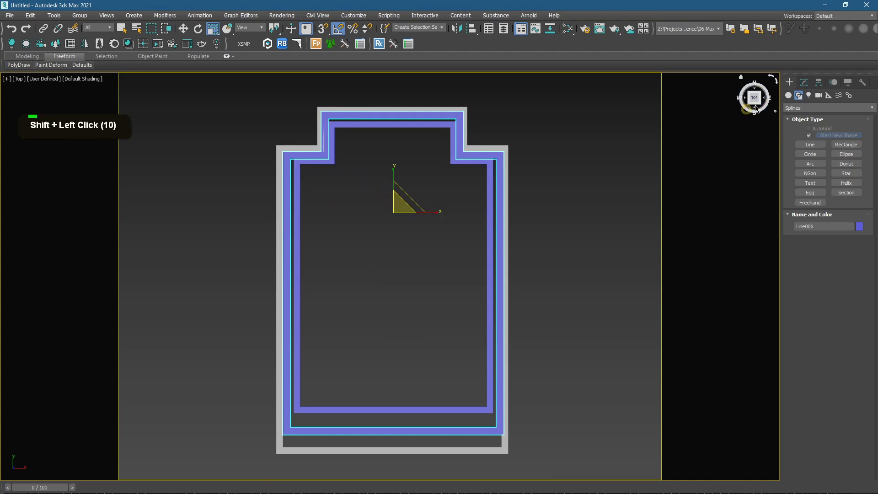
Step: Remove the Edit Poly and Sweep modifiers from the molding copy and shift its bare line slightly along Y
click(804, 82)
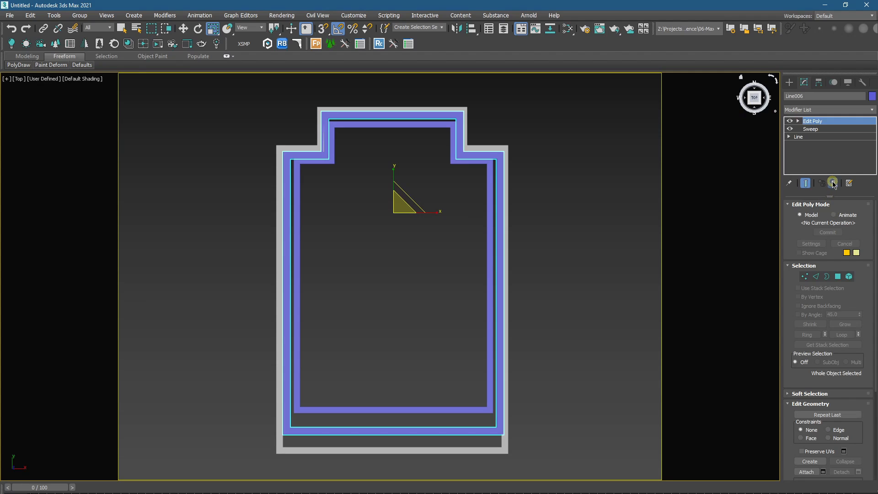
click(833, 184)
key(w)
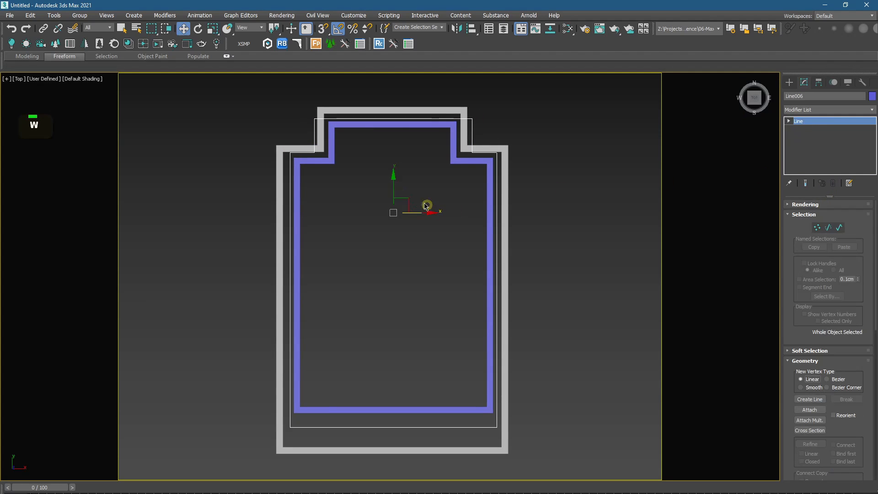
drag(394, 192, 393, 190)
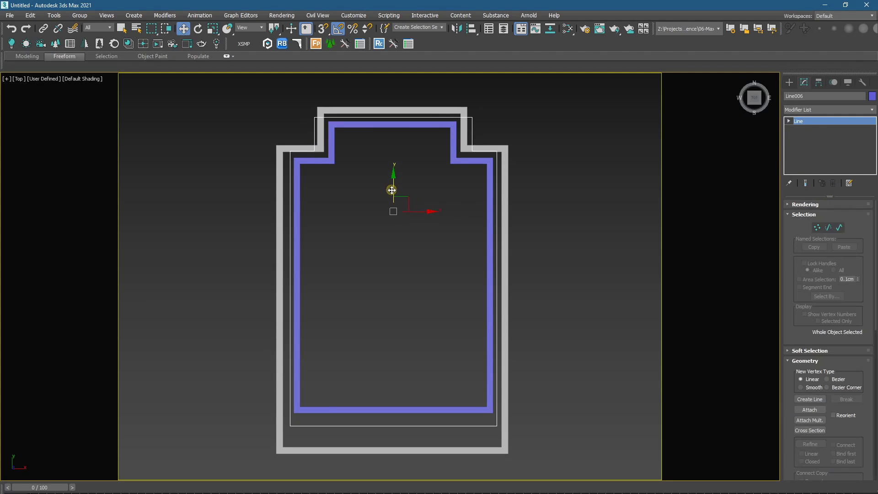
Step: Move the line's right alcove vertices inward along X and its right step vertices down along Y, between molding and wall
click(817, 227)
middle_drag(402, 126, 402, 202)
scroll(401, 201, up, 2)
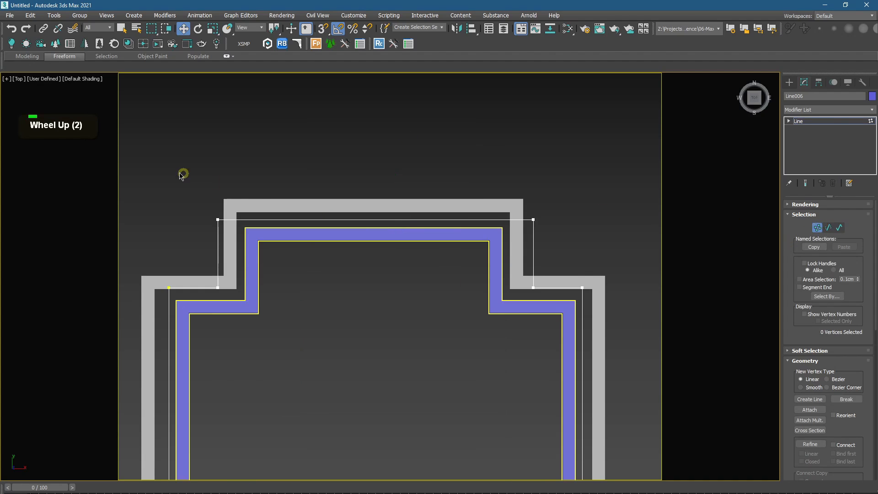
drag(164, 182, 540, 241)
drag(509, 187, 540, 190)
drag(541, 190, 529, 284)
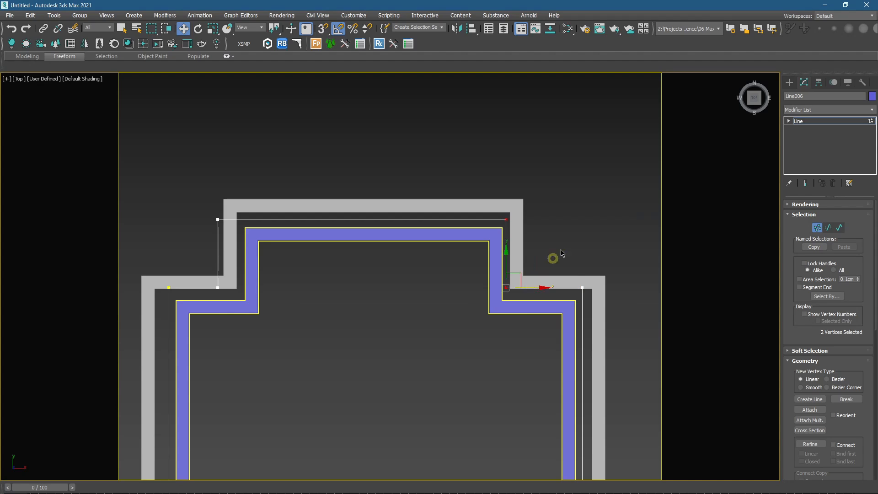
drag(597, 302, 470, 274)
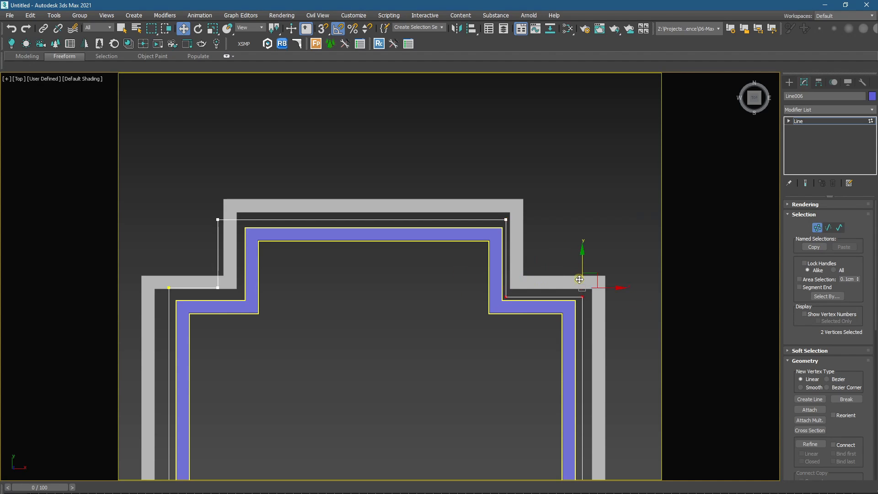
Step: Move the line's left alcove vertices inward along X to lie between the molding and the wall
middle_drag(419, 272, 558, 272)
drag(304, 191, 382, 281)
click(334, 177)
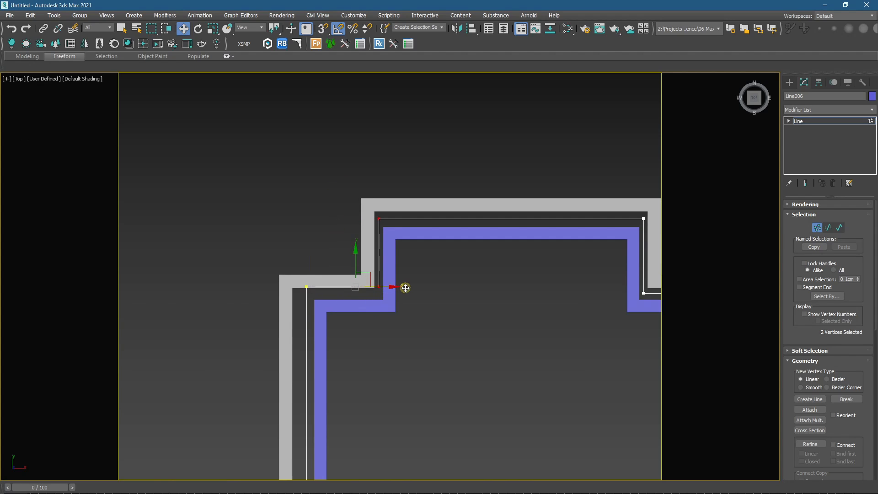
drag(405, 287, 406, 287)
Step: Align the vertices of the line's left alcove step with the right step along Y, using snapping
drag(258, 271, 393, 309)
key(s)
scroll(354, 295, down, 2)
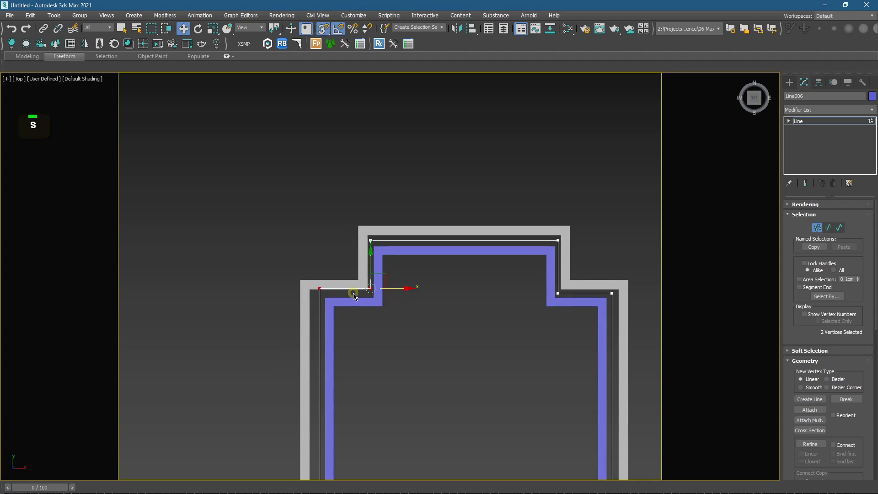
drag(370, 274, 558, 293)
key(s)
scroll(498, 339, down, 2)
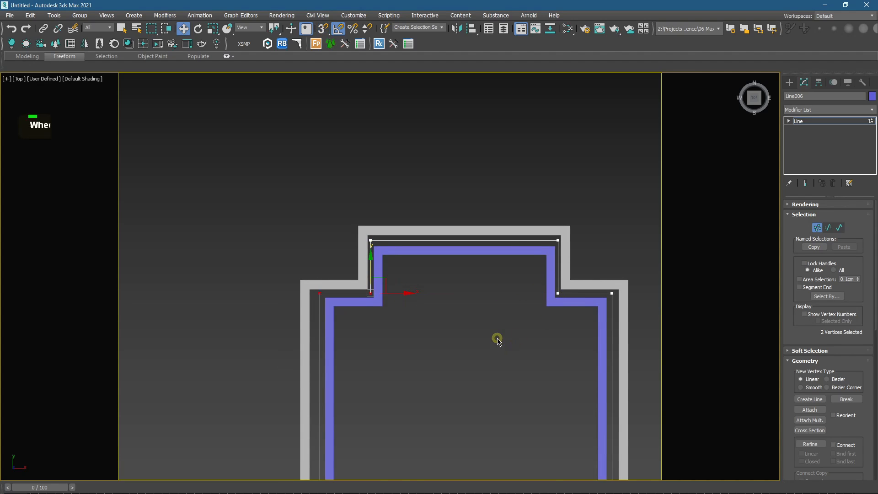
Step: Move the line's two vertices at the end opposite the alcove along Y toward the wall
click(497, 366)
middle_drag(498, 365, 431, 298)
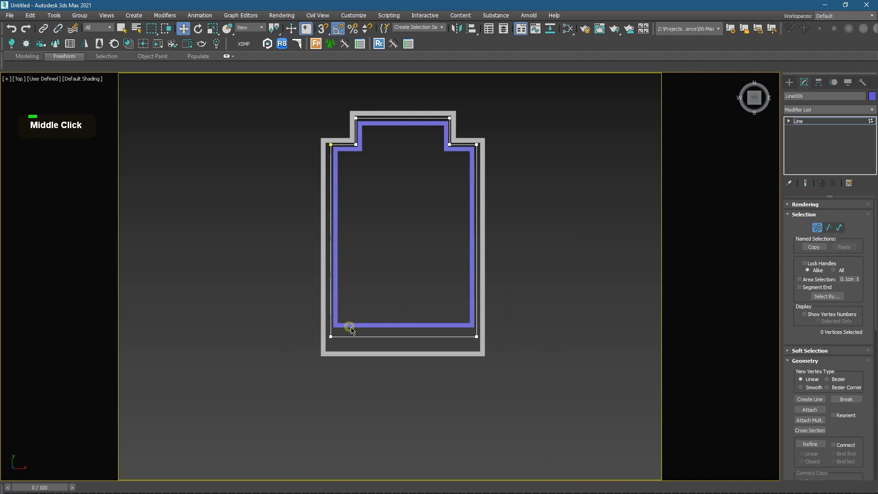
drag(389, 357, 485, 361)
scroll(412, 333, up, 2)
drag(543, 325, 545, 345)
click(789, 82)
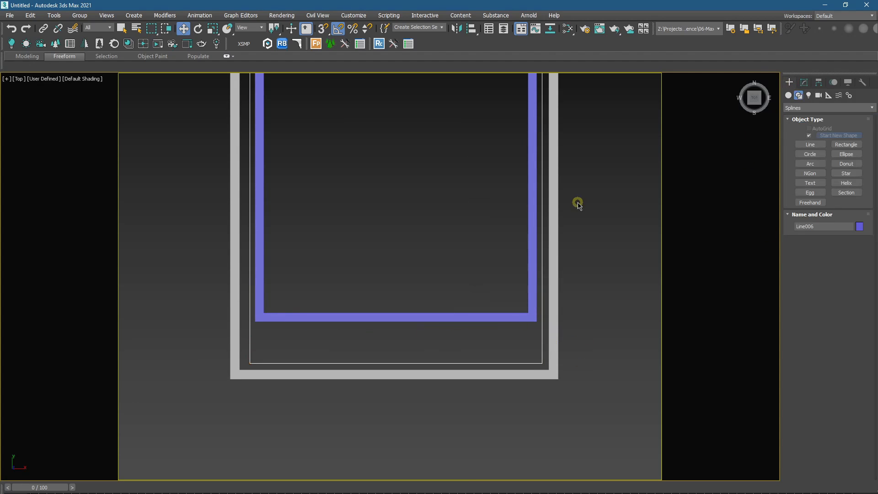
Step: Extend the ceiling molding at the end opposite the alcove by moving its Edit Poly vertices along Y toward the line
click(477, 302)
click(484, 316)
click(804, 82)
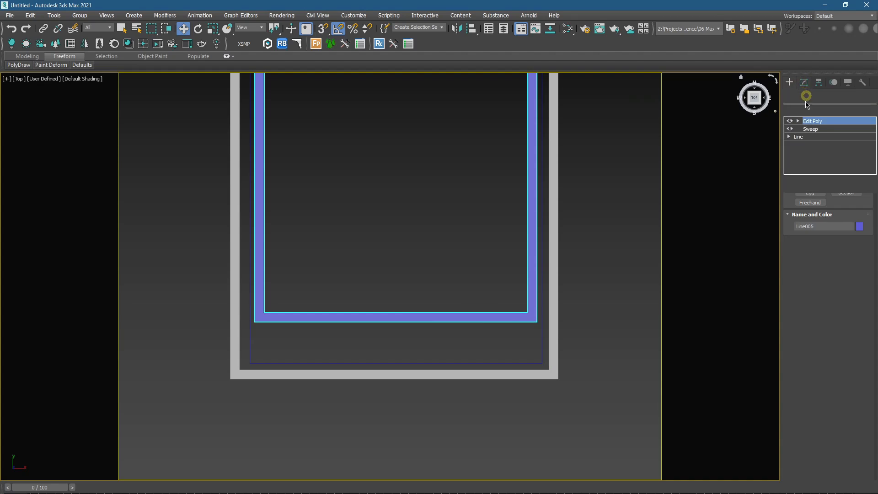
click(798, 277)
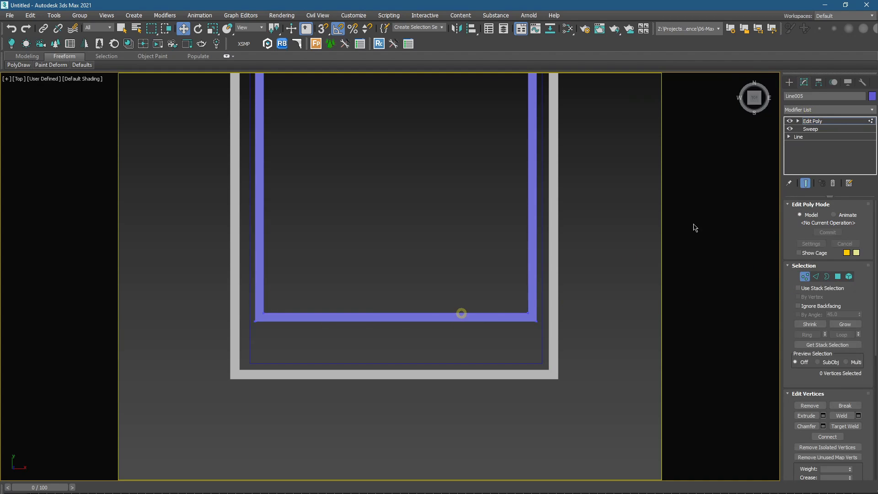
drag(213, 286, 582, 368)
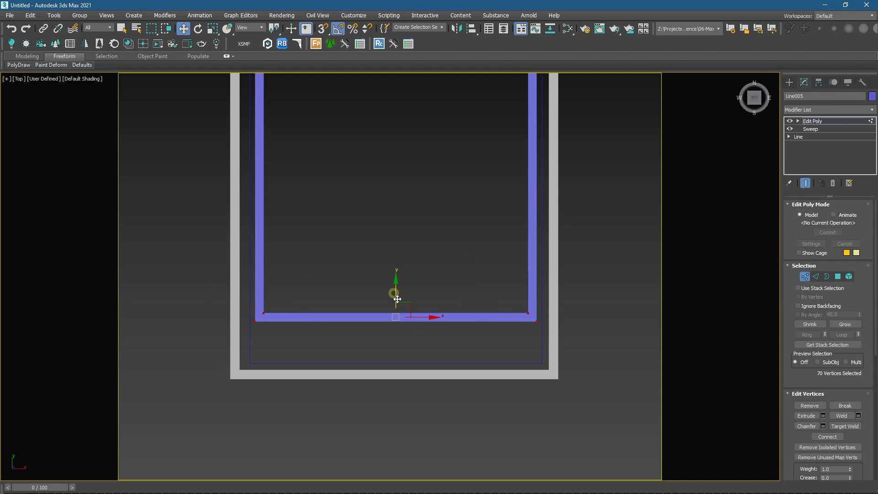
drag(398, 299, 447, 328)
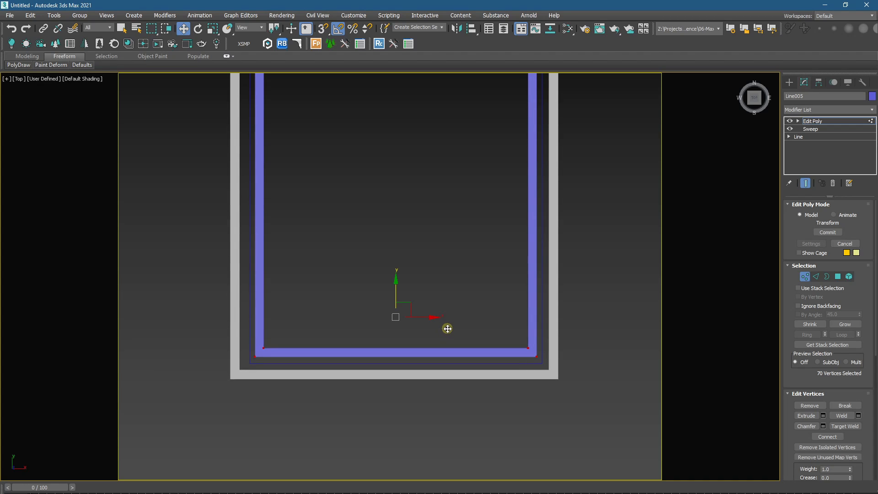
scroll(426, 345, down, 3)
scroll(419, 272, up, 4)
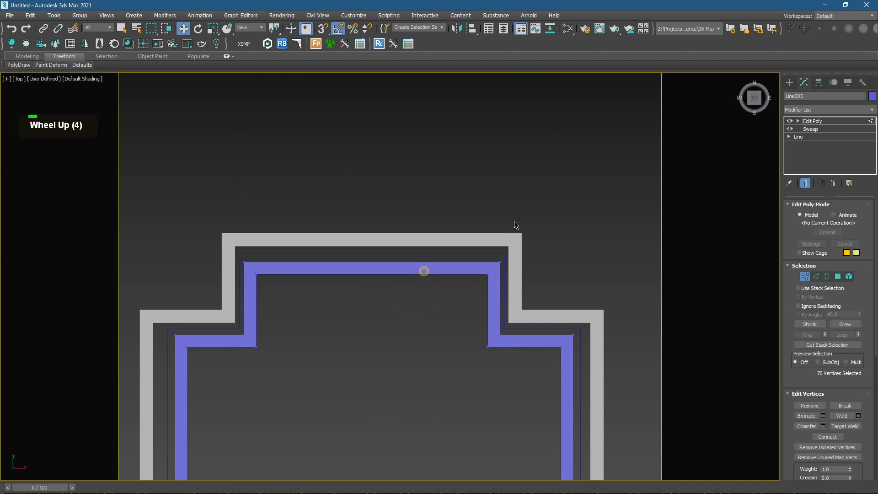
click(789, 83)
Step: Enable the outer line in the renderer and viewport with a rectangular cross-section
scroll(486, 259, up, 2)
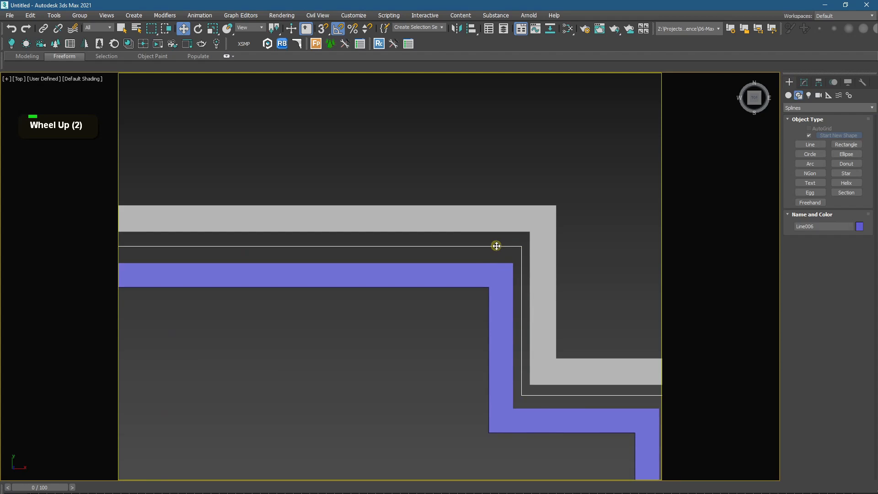
click(804, 83)
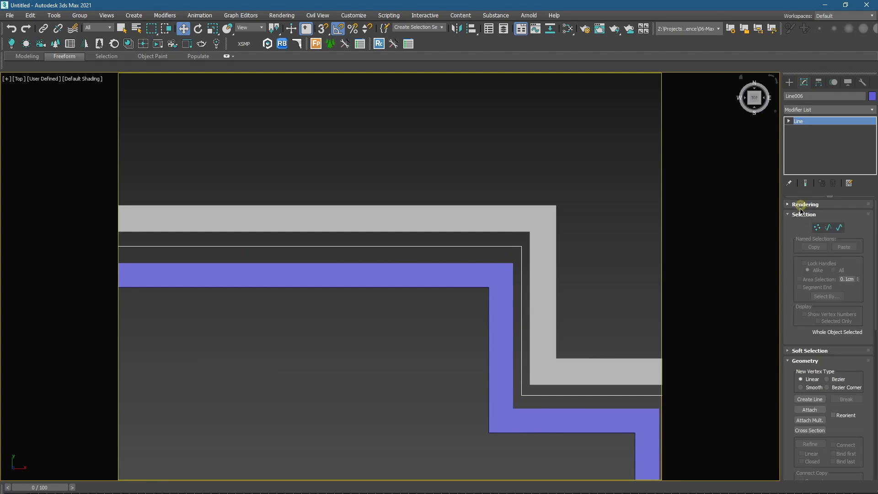
click(805, 204)
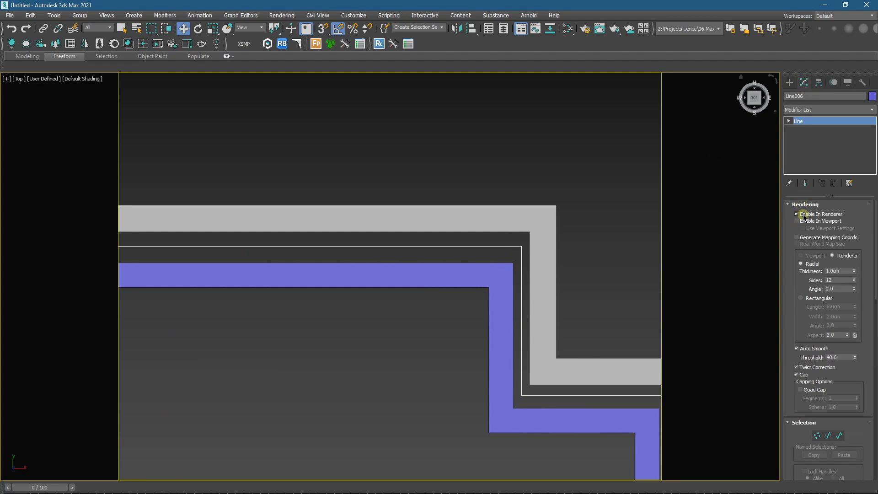
click(797, 221)
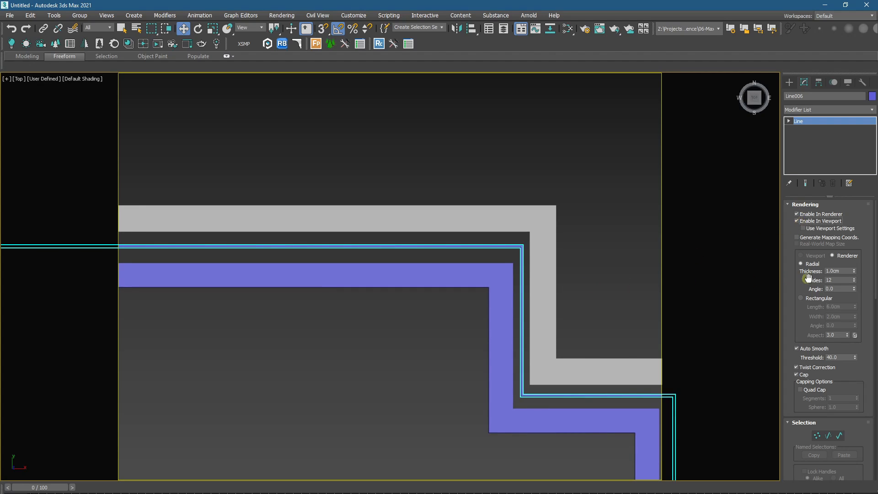
scroll(531, 253, up, 5)
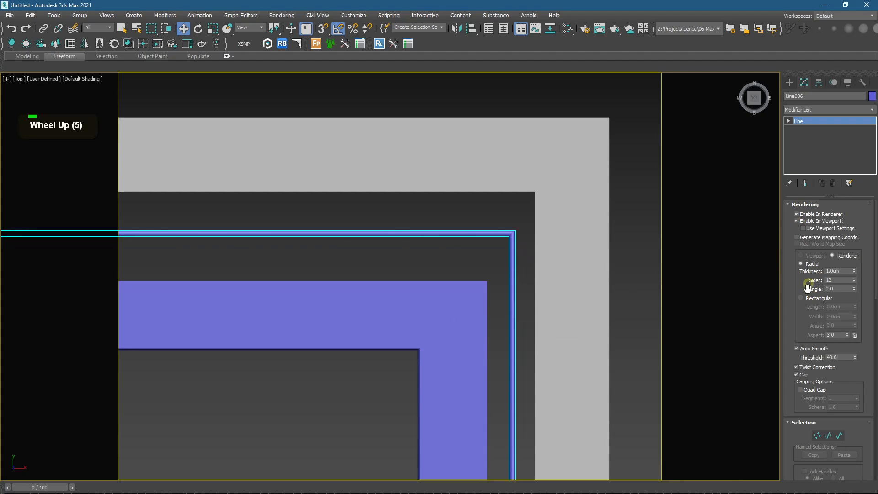
click(801, 298)
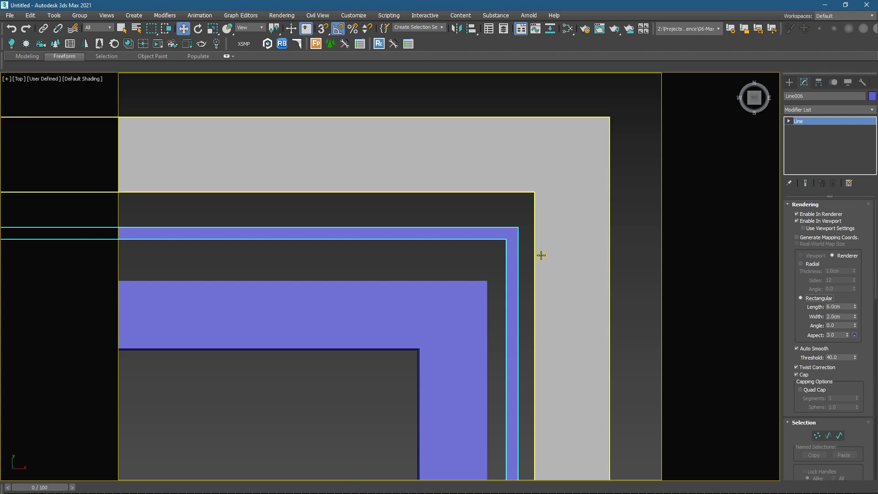
Step: Set the length of the line's rectangular cross-section to 0.1 cm
scroll(541, 255, down, 4)
alt+middle_drag(543, 276, 495, 421)
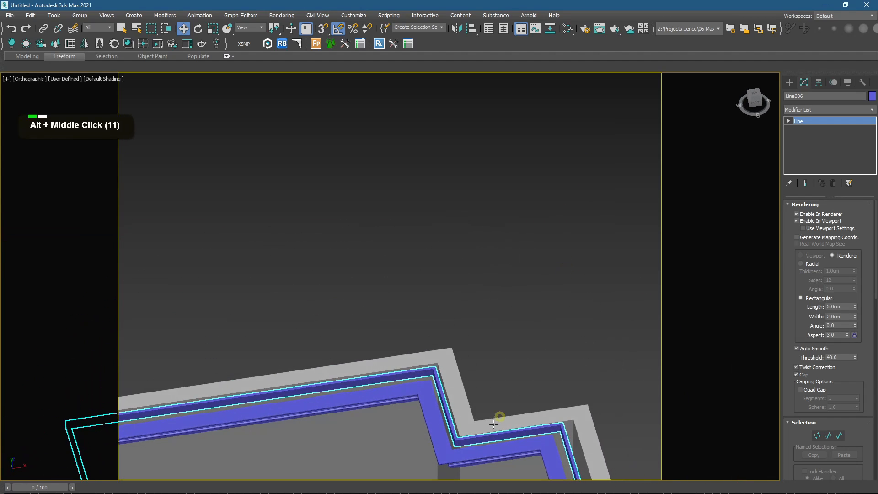
scroll(496, 418, up, 4)
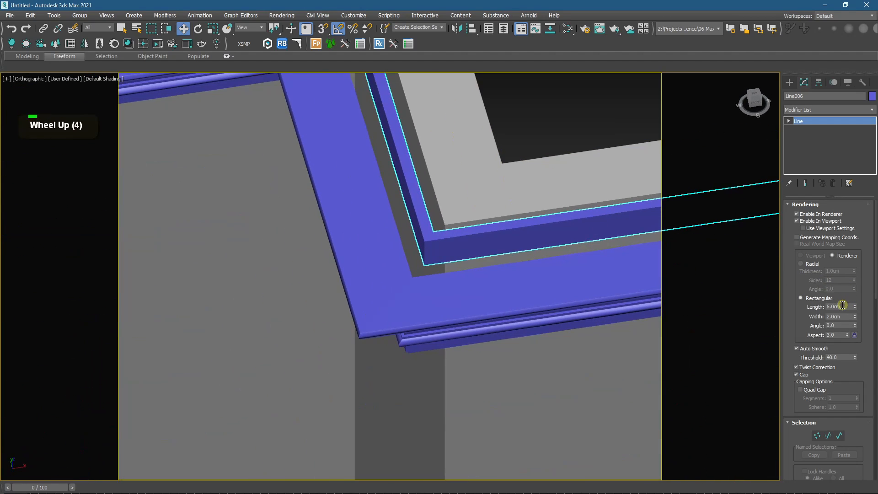
text(1)
key(Return)
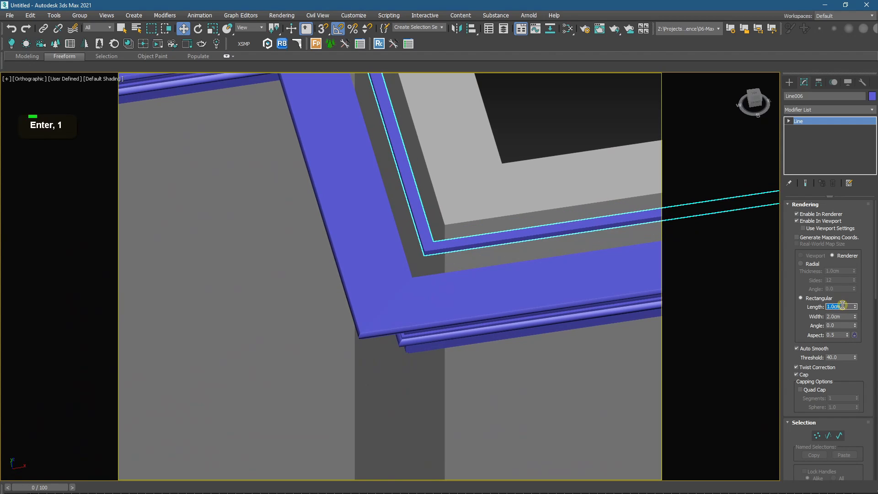
key(Return)
scroll(458, 242, down, 4)
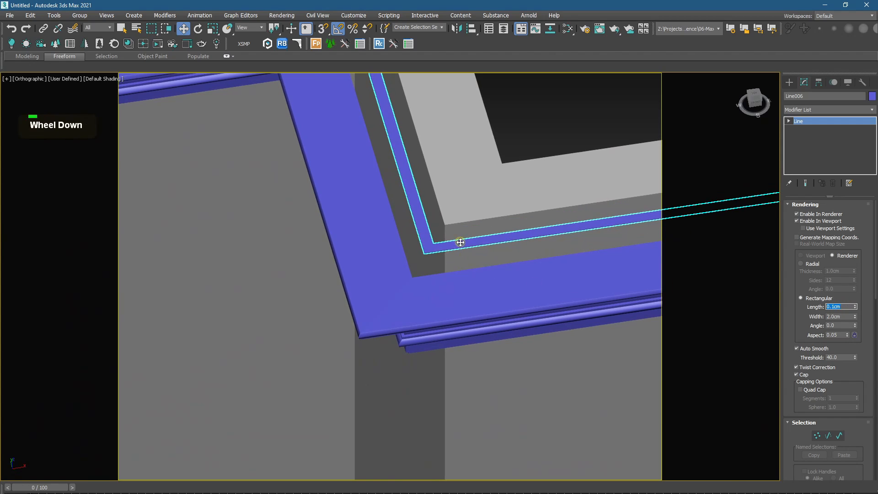
Step: Move the rectangular strip slightly down along the vertical axis in the wireframe front view
text(zf)
middle_click(460, 242)
key(z)
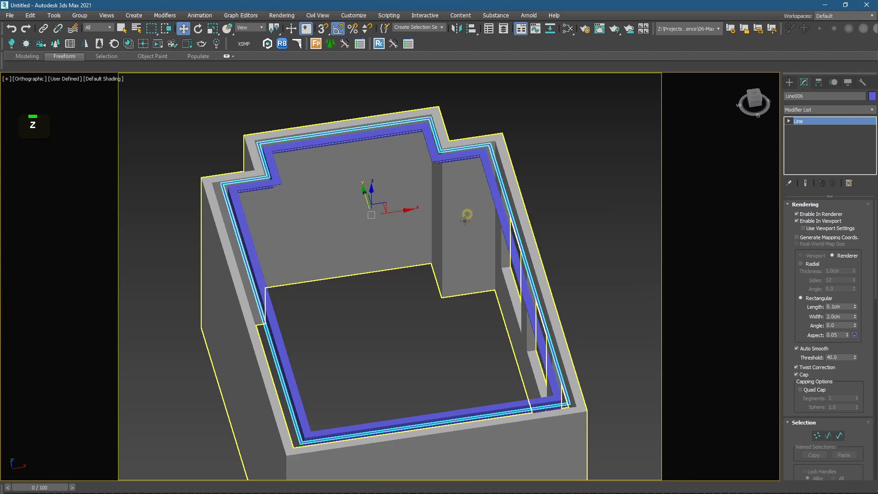
key(f)
key(F3)
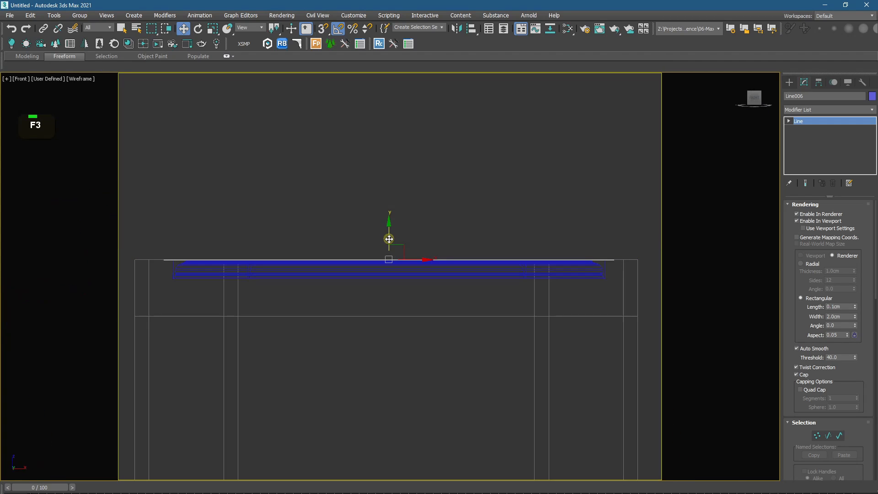
drag(389, 239, 387, 242)
Step: Examine the strip's position between the walls and the ceiling molding at the alcove corners in a shaded perspective view
scroll(384, 250, up, 2)
alt+middle_drag(384, 251, 358, 275)
key(F3)
alt+middle_drag(323, 165, 307, 174)
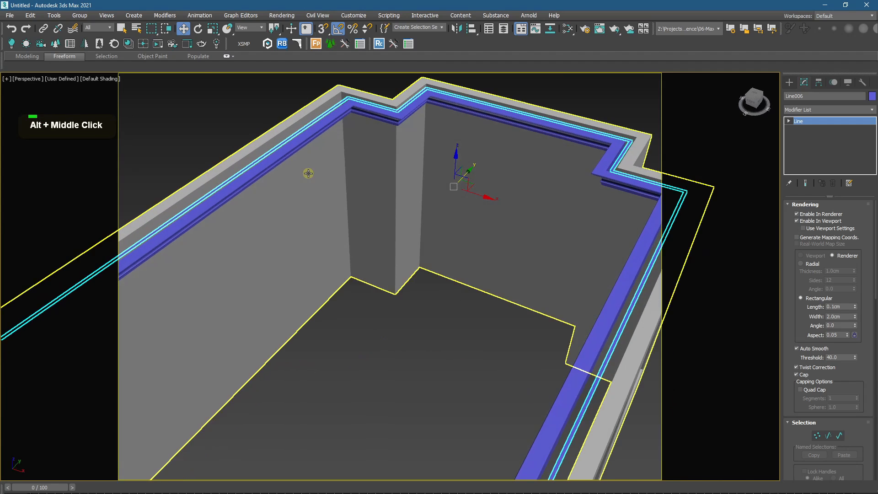
scroll(343, 166, up, 2)
key(shift+f)
scroll(383, 285, up, 2)
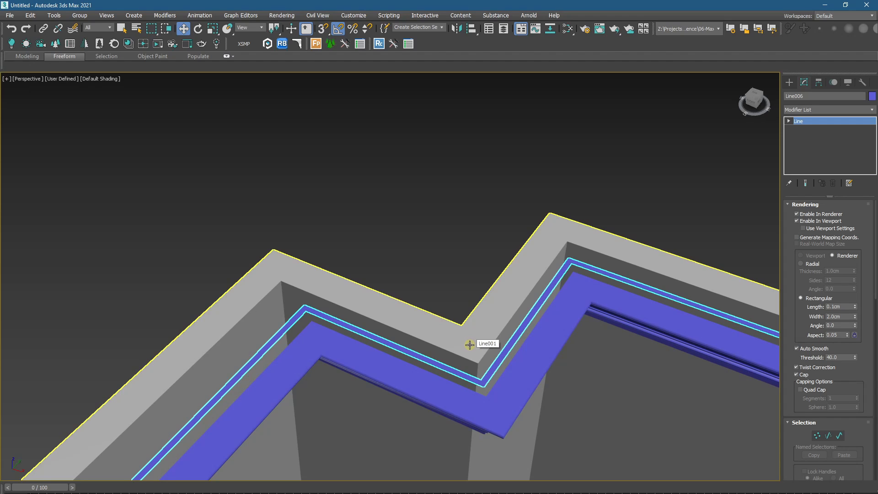
scroll(373, 318, up, 3)
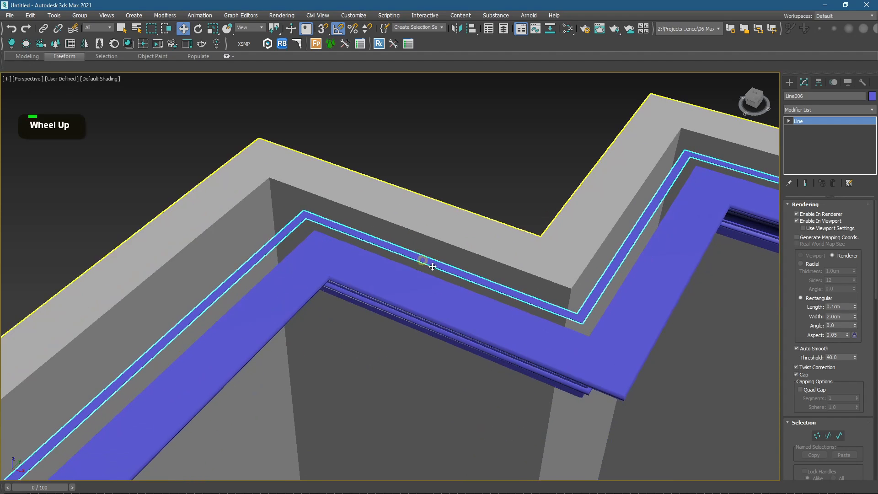
click(817, 436)
scroll(532, 360, down, 2)
key(z)
key(t)
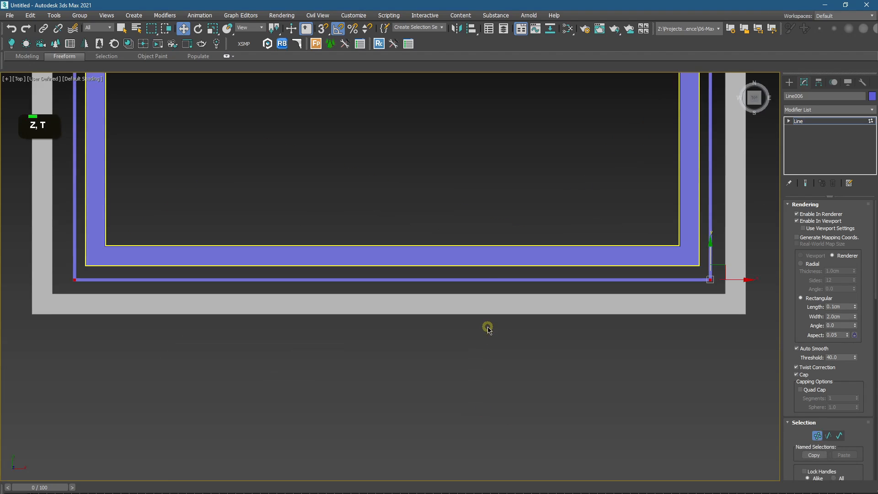
scroll(566, 259, down, 1)
middle_drag(700, 162, 692, 237)
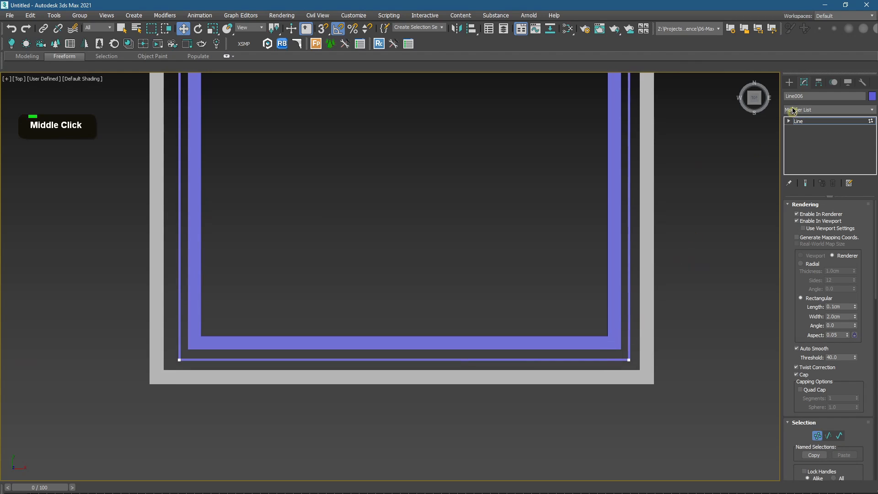
click(790, 82)
scroll(626, 293, down, 2)
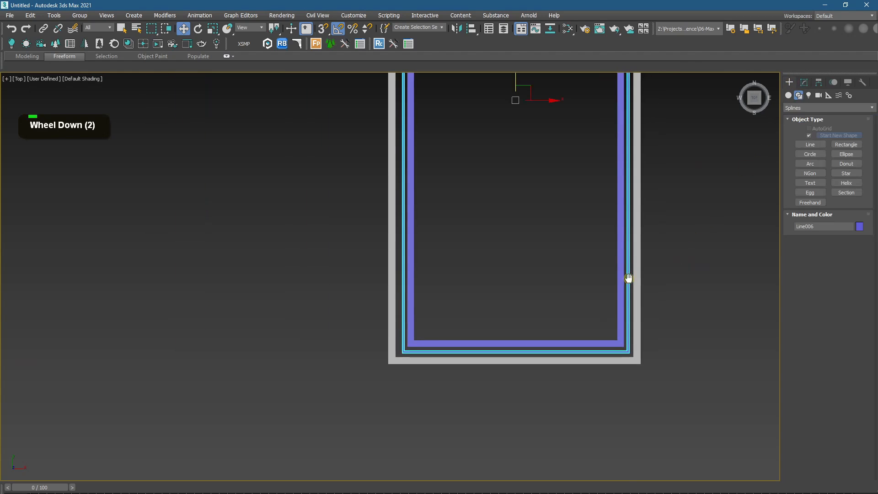
click(808, 85)
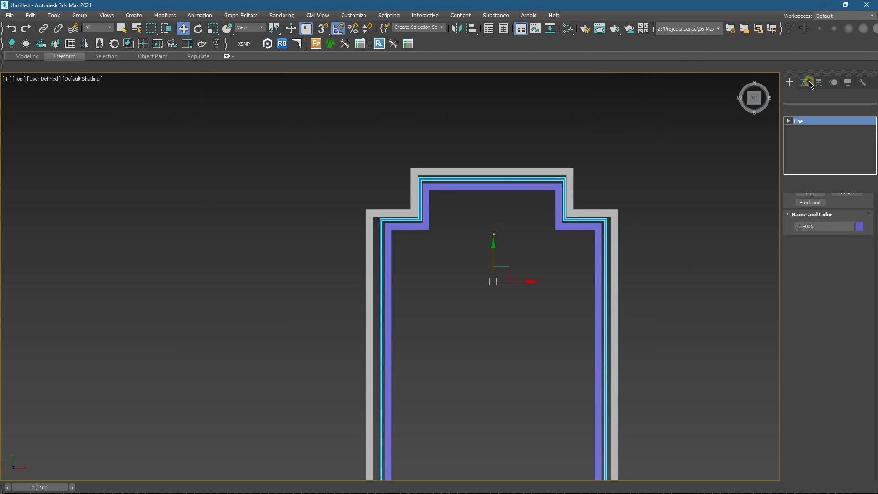
Step: Add a Slice modifier to the strip and rotate its slice plane so it runs lengthwise through the room
click(822, 110)
key(s)
key(l)
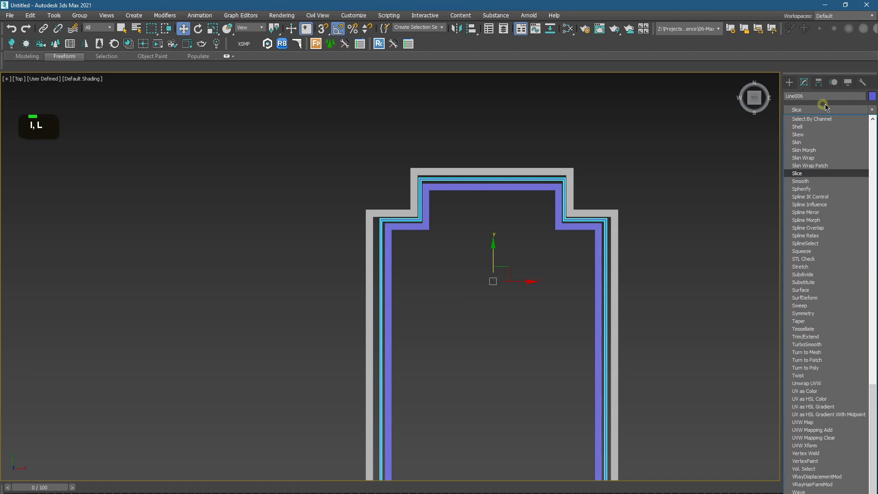
click(814, 172)
click(799, 121)
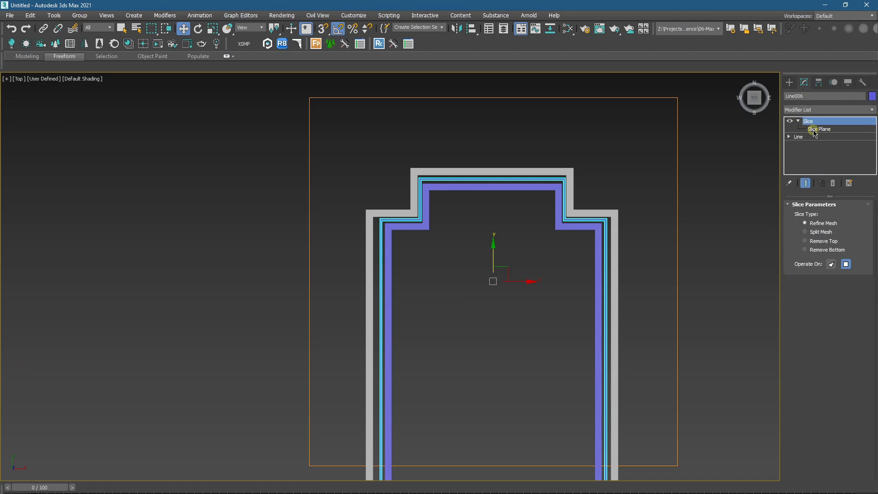
click(818, 129)
scroll(498, 277, down, 1)
key(e)
drag(503, 280, 545, 283)
key(F4)
scroll(414, 257, up, 3)
Step: Move the slice plane along X and snap it to the strip's corner beside the alcove on the window side
key(w)
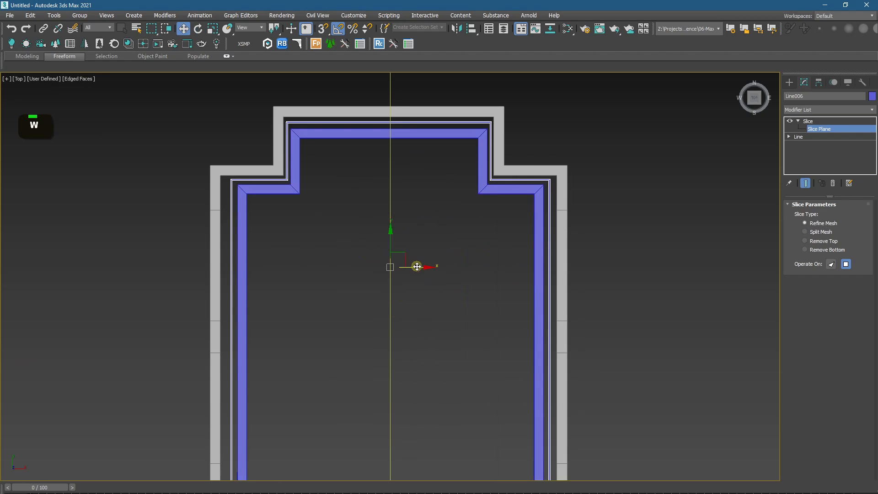
key(s)
drag(416, 267, 546, 172)
scroll(550, 183, up, 5)
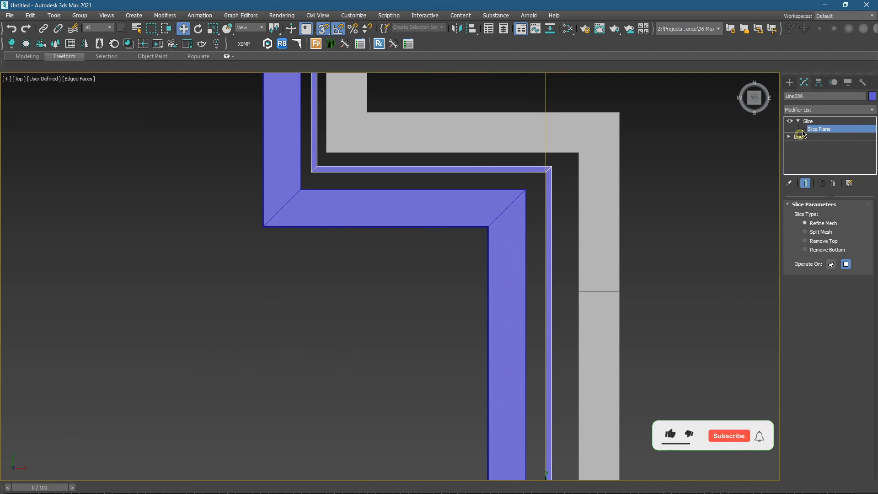
Step: Add an Edit Poly modifier above Slice and delete the strip's polygons along the window wall, including the leftover corner piece
click(817, 121)
click(823, 109)
key(d)
key(e)
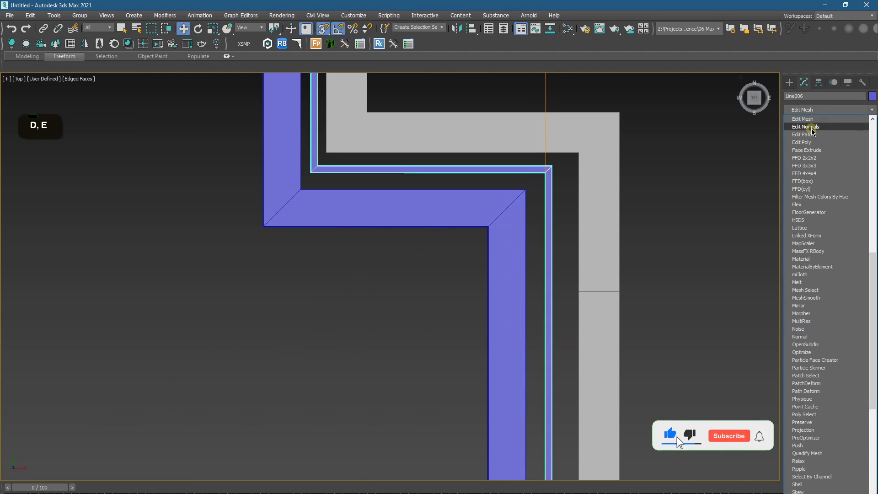
click(816, 142)
click(837, 276)
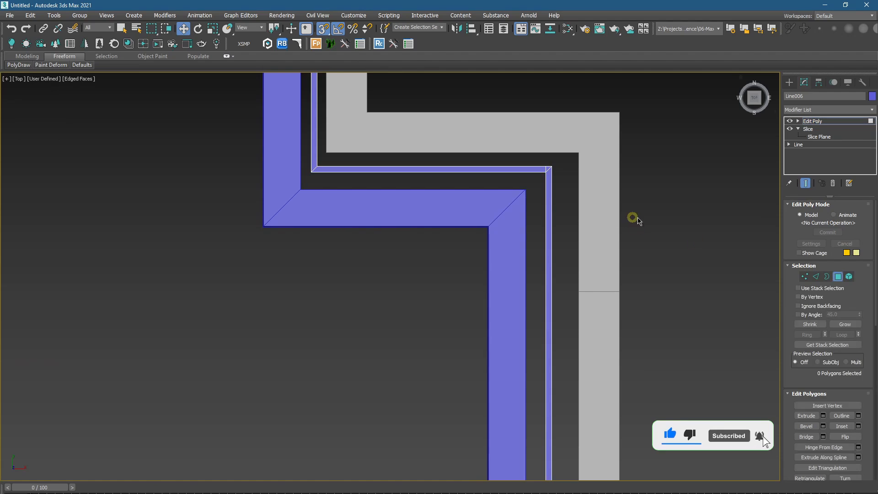
key(Delete)
scroll(532, 146, up, 4)
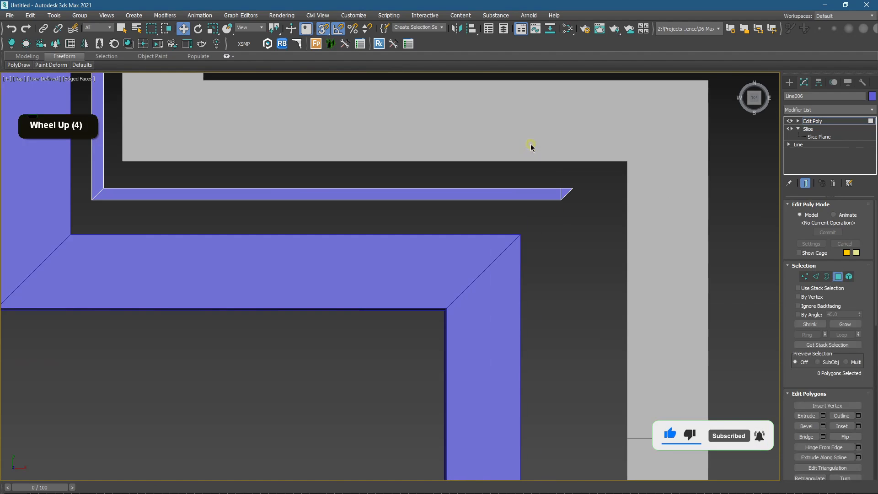
drag(567, 164, 567, 161)
key(Delete)
scroll(566, 161, down, 12)
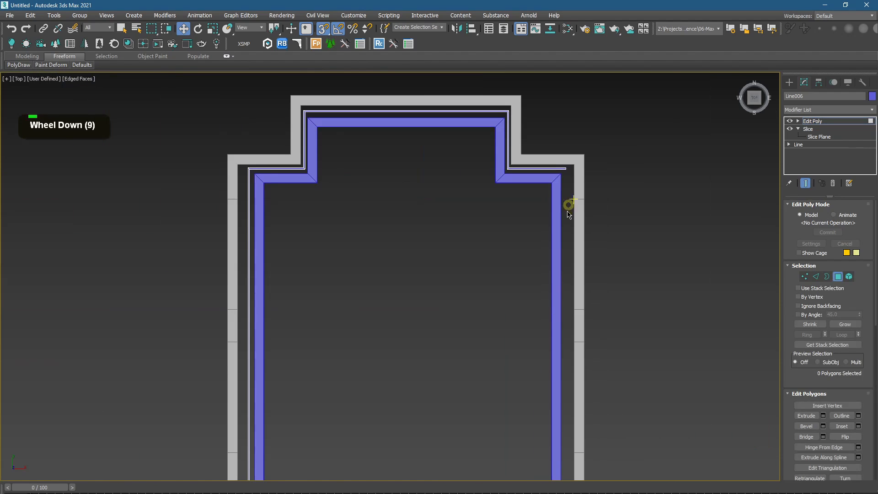
Step: Extend the strip's open end beside the alcove by moving its end vertices along X toward the window wall
scroll(557, 388, down, 1)
scroll(557, 380, up, 4)
middle_drag(557, 380, 503, 348)
scroll(535, 229, down, 3)
scroll(480, 229, up, 6)
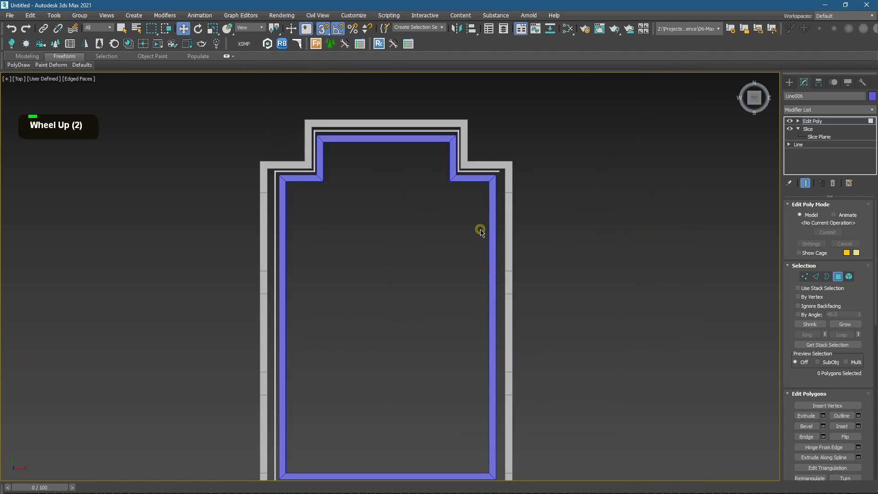
scroll(466, 174, up, 2)
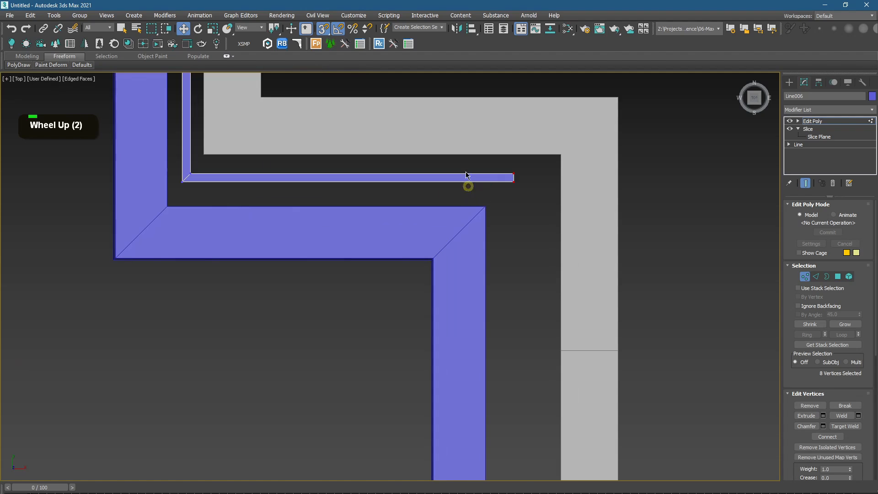
drag(551, 180, 551, 180)
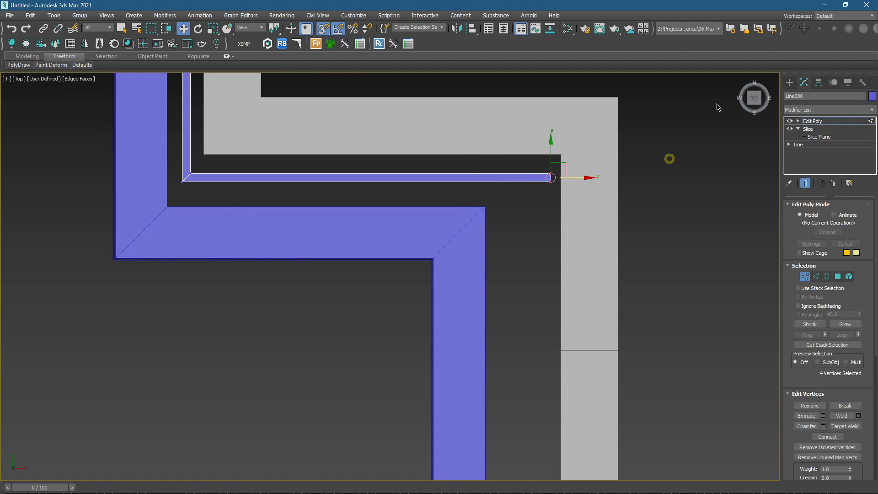
Step: Leave the strip's isolation and show the whole bathroom through the CoronaCamera001 view
click(789, 83)
right_click(513, 206)
key(c)
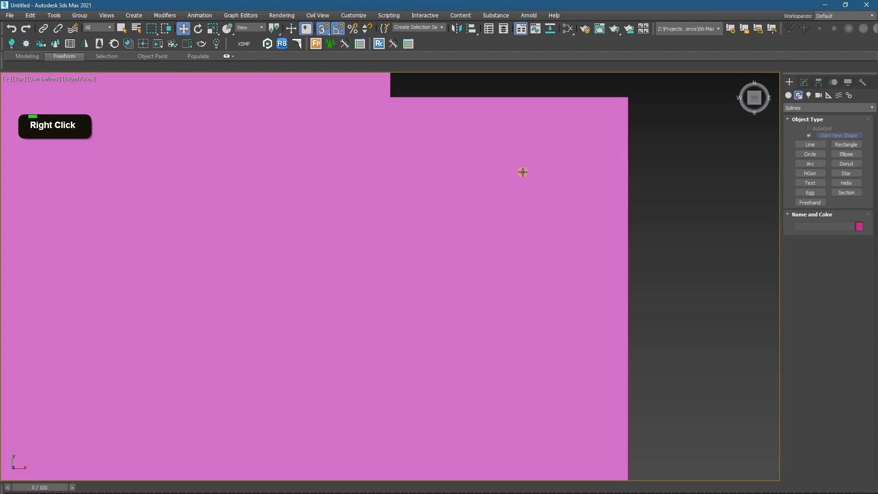
key(shift+f)
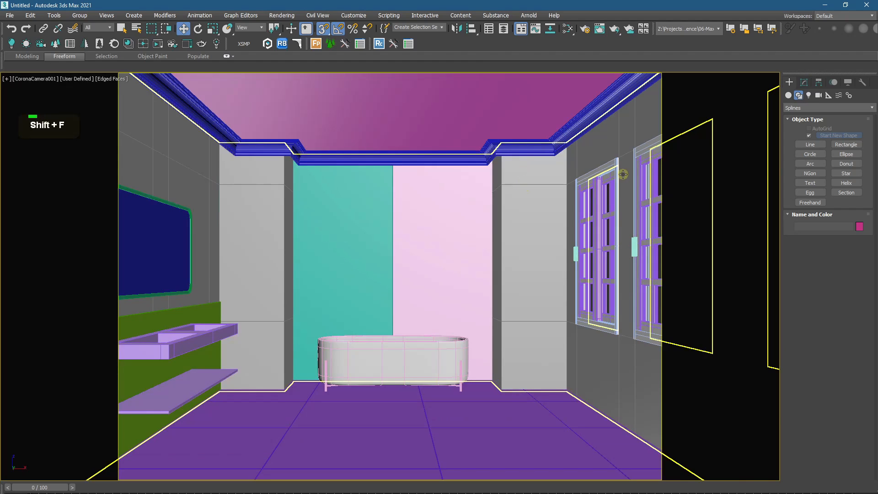
key(s)
click(567, 168)
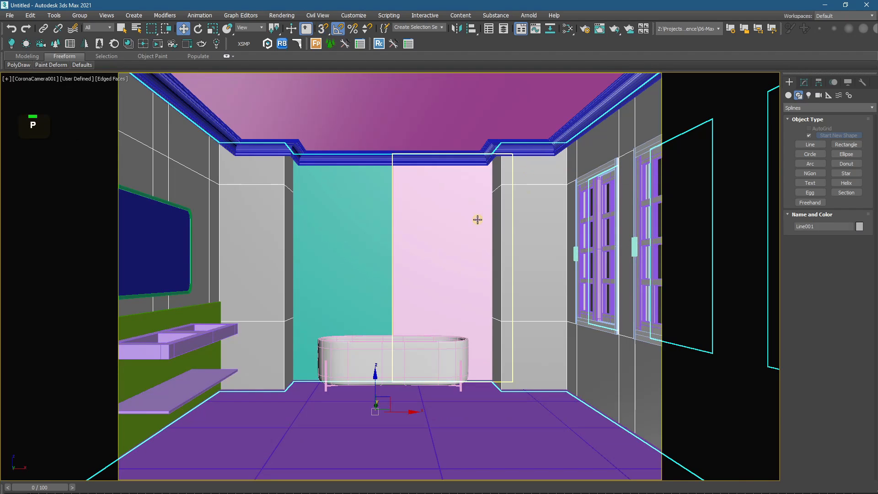
Step: Hide the ceiling slab in the perspective view
key(p)
scroll(478, 219, down, 8)
alt+middle_drag(479, 220, 516, 239)
click(514, 238)
right_click(466, 179)
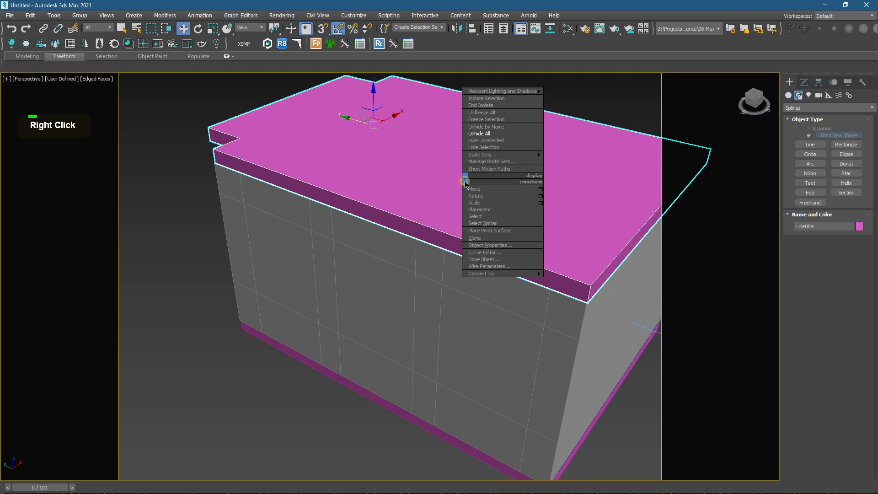
click(484, 147)
key(s)
key(shift+f)
Step: Select the three window groups and move them along X slightly deeper into their wall openings
middle_drag(354, 256, 381, 261)
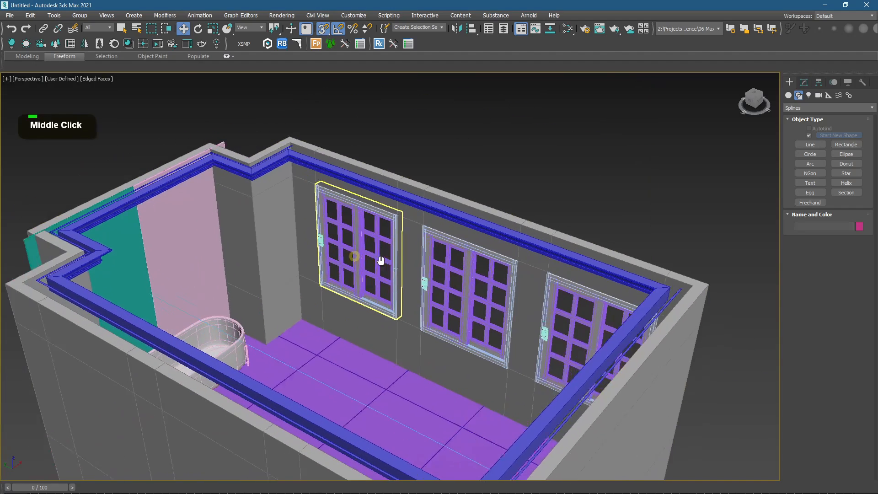
scroll(381, 261, up, 2)
key(s)
click(405, 261)
ctrl+click(525, 287)
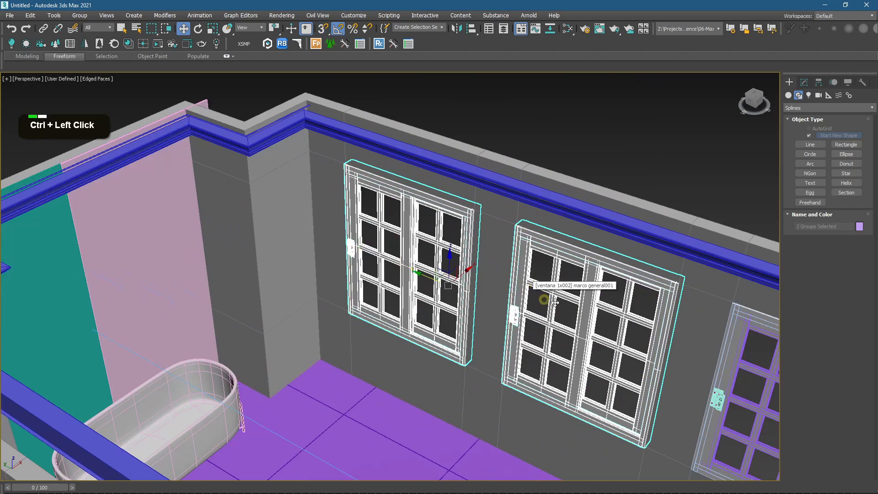
middle_drag(526, 287, 374, 245)
ctrl+click(563, 329)
middle_drag(338, 312, 314, 308)
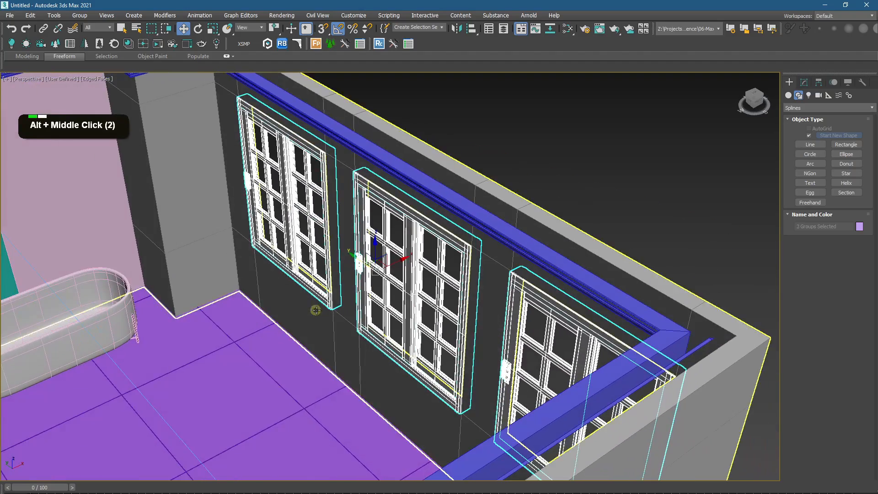
scroll(399, 257, up, 3)
key(s)
drag(422, 246, 424, 243)
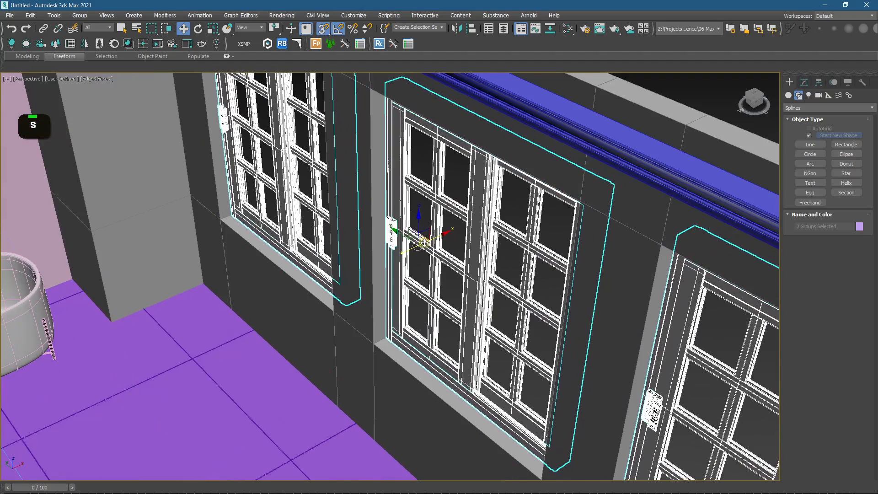
scroll(425, 251, down, 2)
alt+middle_drag(425, 251, 414, 247)
Step: Isolate the walls and snap an AutoGrid rectangle to the window opening farthest from the alcove, disabling its renderer and viewport display
click(537, 228)
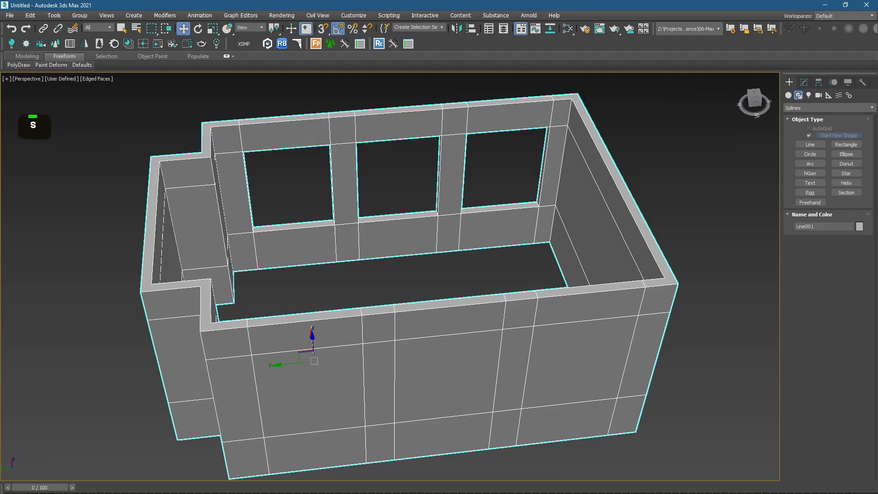
scroll(435, 159, up, 3)
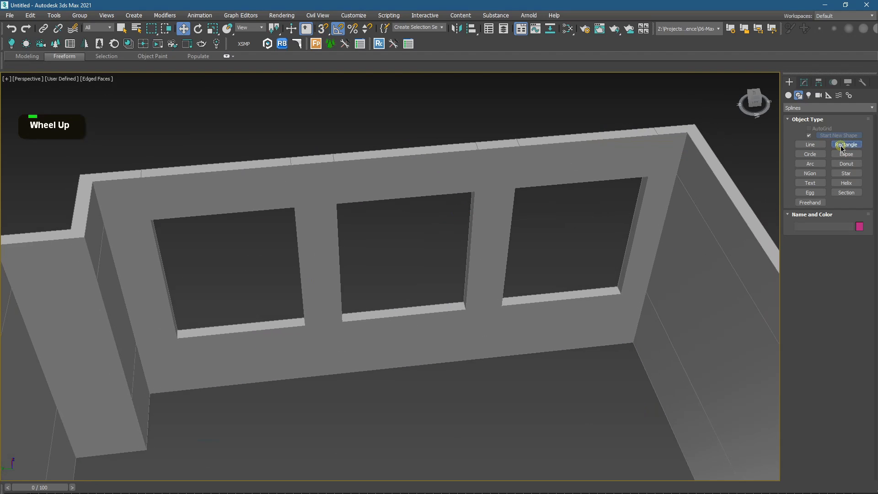
click(842, 146)
click(819, 129)
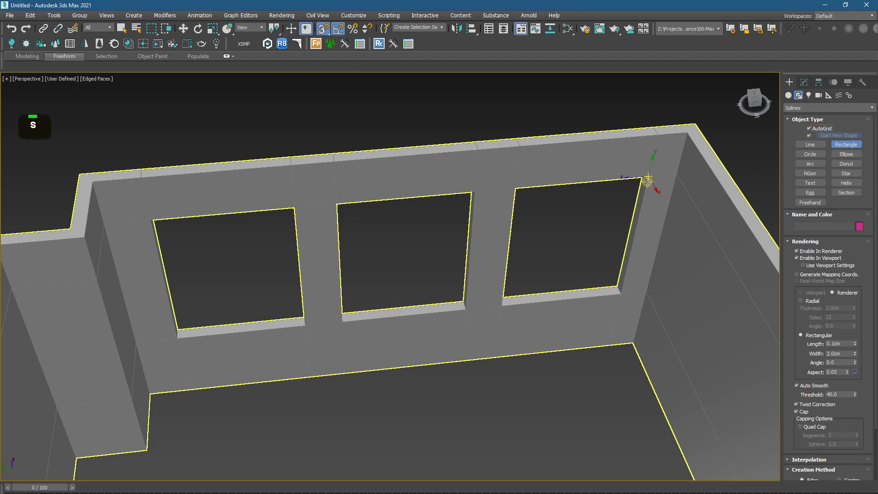
drag(576, 253, 506, 304)
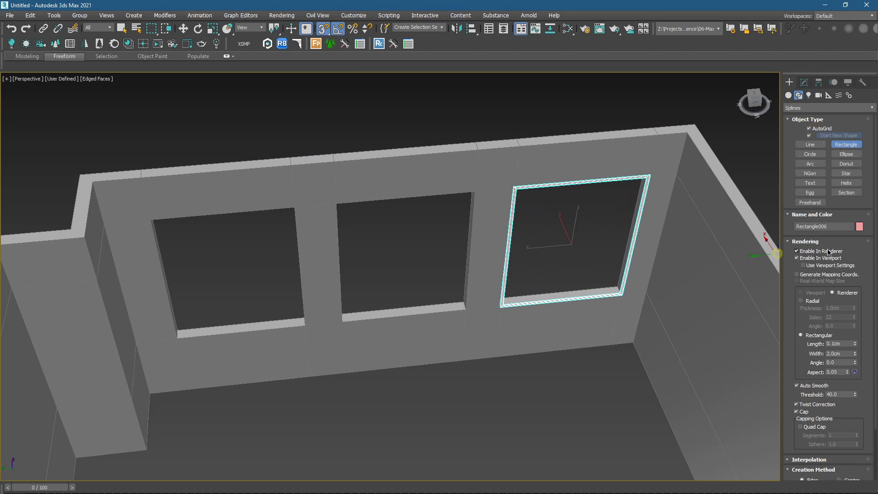
click(797, 258)
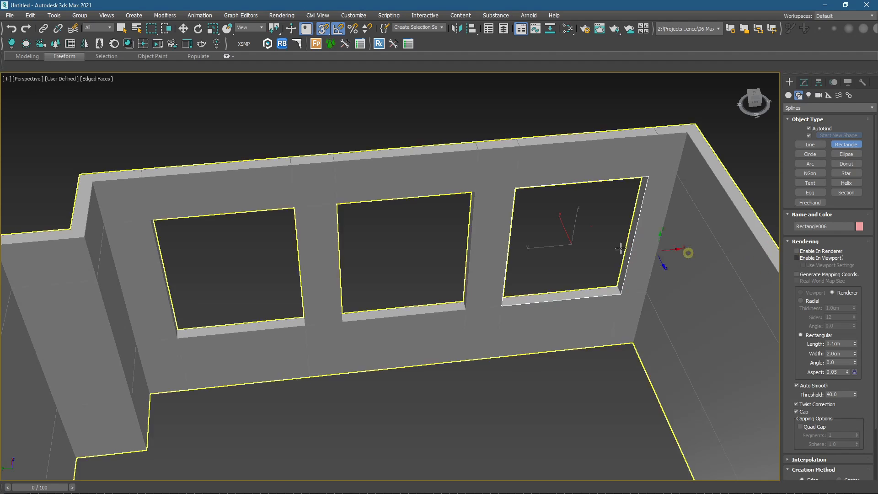
Step: Copy the rectangle along the wall and snap the copy to the middle window opening
scroll(544, 245, up, 4)
key(w)
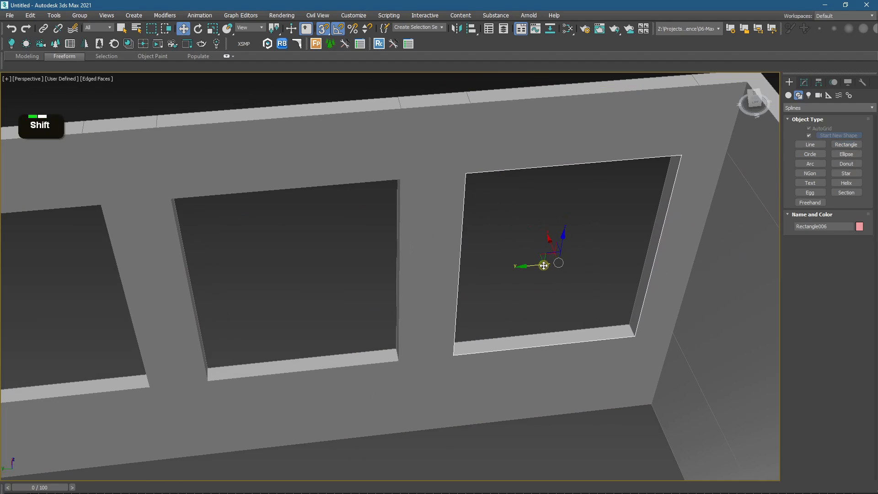
mouse_move(558, 262)
shift+mouse_down()
mouse_move(261, 364)
mouse_move(320, 368)
mouse_move(304, 371)
shift+mouse_up()
click(438, 309)
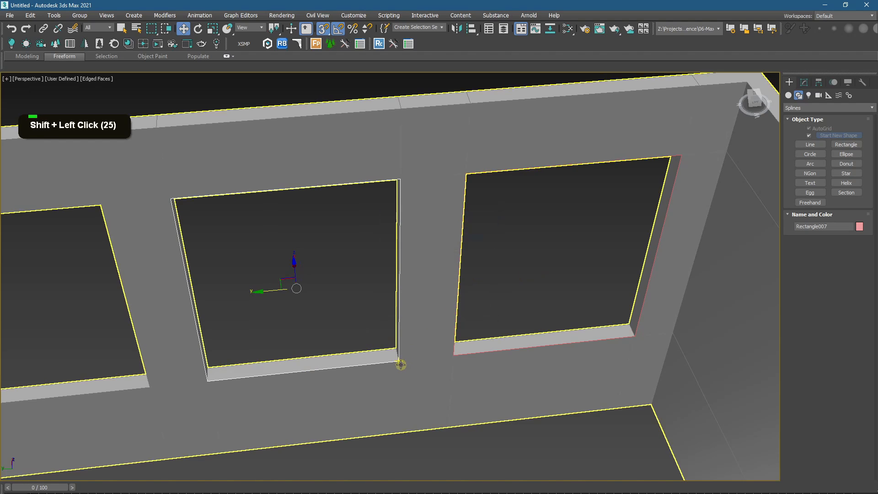
Step: Clone the rectangle as an instance and snap it to the remaining window opening near the alcove
middle_drag(398, 358, 467, 323)
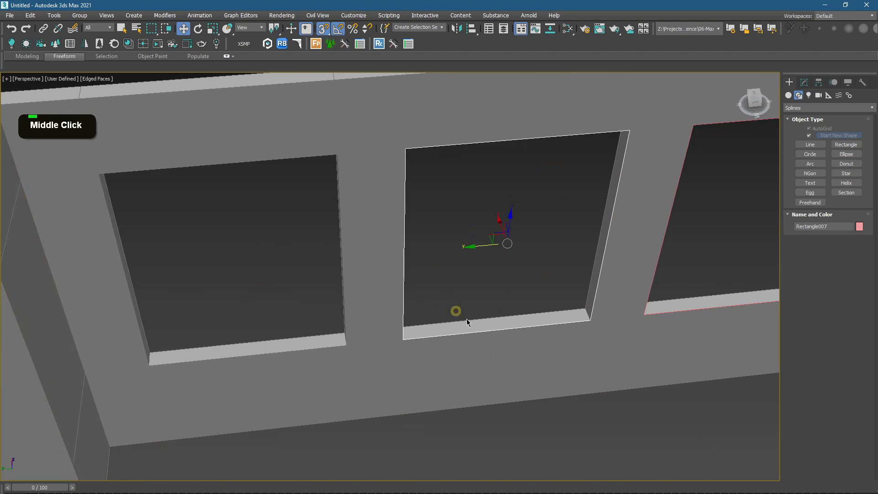
mouse_move(589, 321)
shift+mouse_down()
mouse_move(549, 334)
mouse_move(600, 325)
mouse_move(345, 337)
mouse_move(345, 346)
shift+mouse_up()
key(ctrl+z)
key(F3)
key(Return)
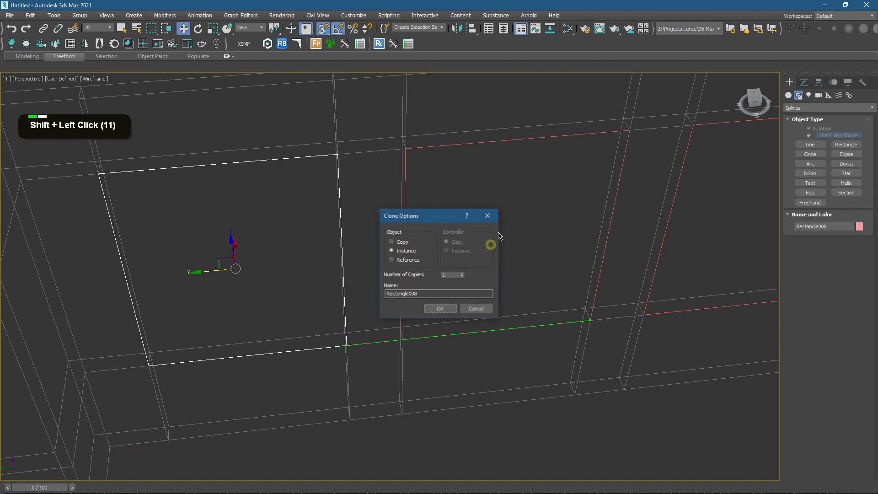
click(441, 307)
key(F3)
middle_drag(392, 268, 435, 298)
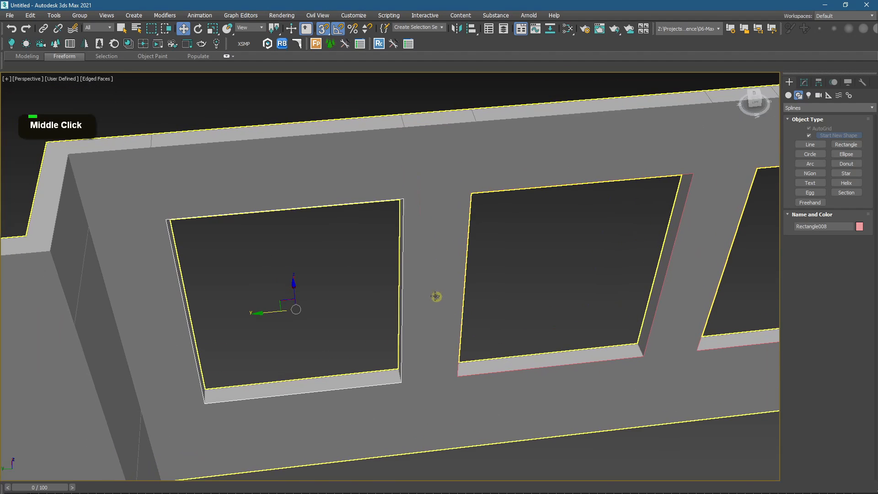
Step: Apply sweep profile 06 to the window outlines and mirror the section on the XY plane
click(296, 48)
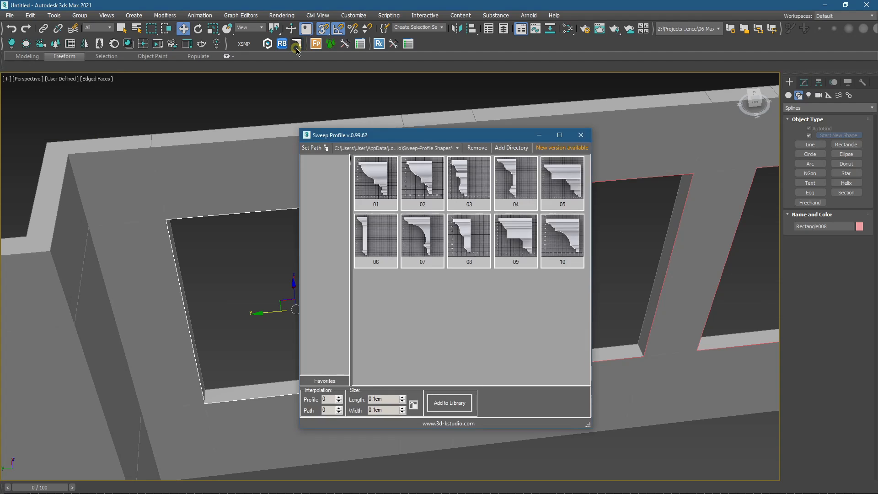
click(386, 235)
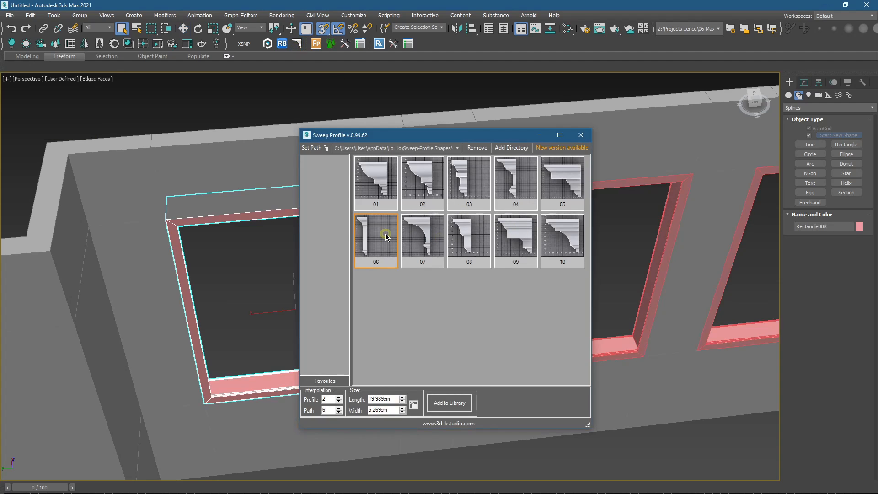
click(808, 83)
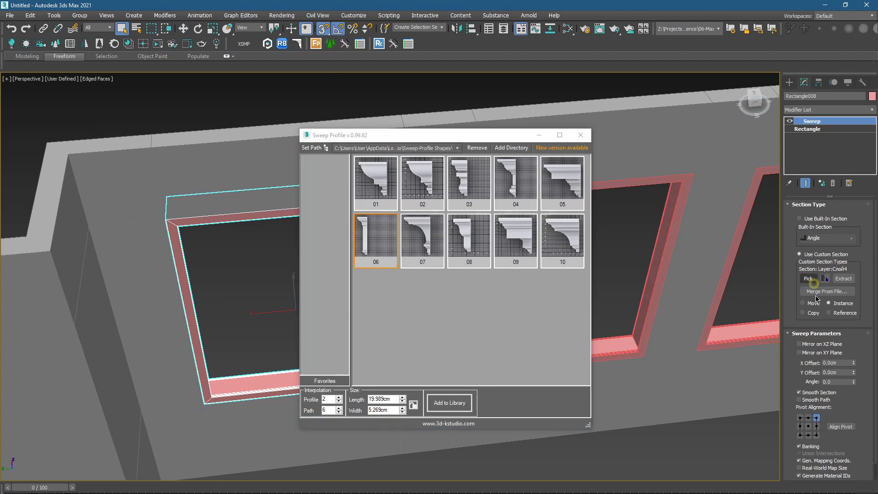
click(809, 343)
click(809, 343)
click(809, 352)
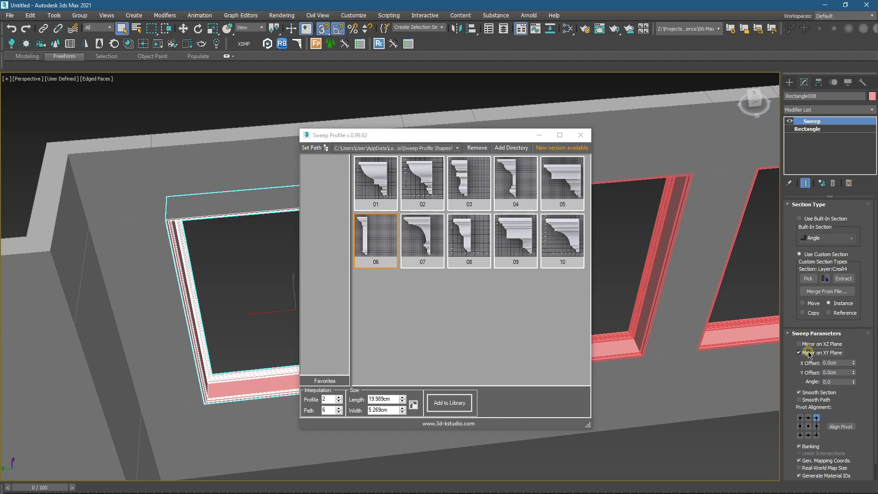
Step: Try sweep profiles 07, 09 and 04 on the window frames, settle on profile 08, and close the profile library
scroll(699, 359, up, 2)
middle_drag(624, 362, 712, 315)
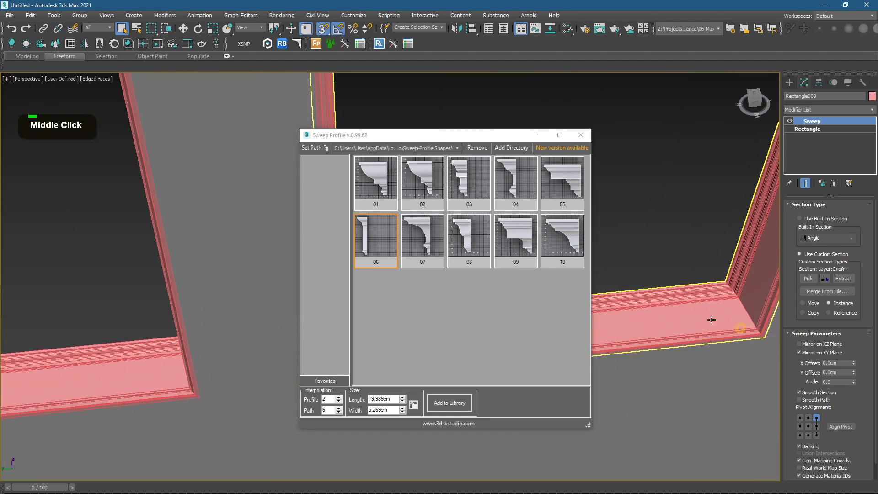
click(418, 237)
click(459, 237)
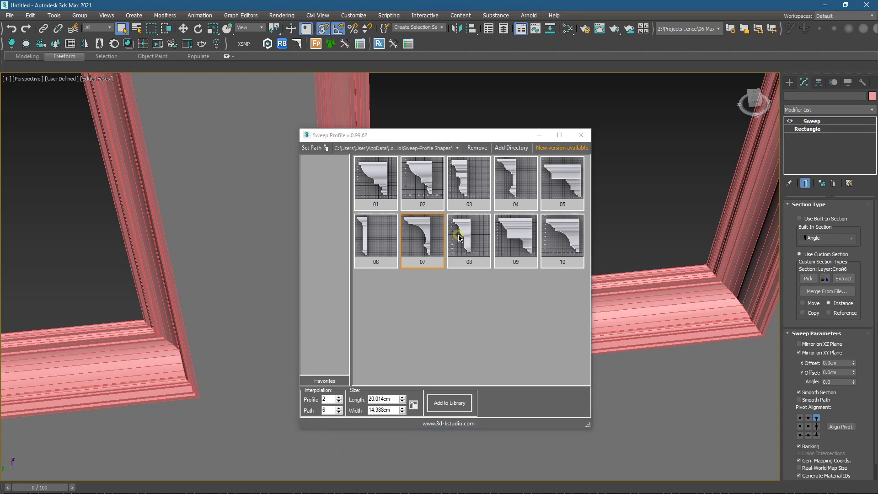
click(506, 237)
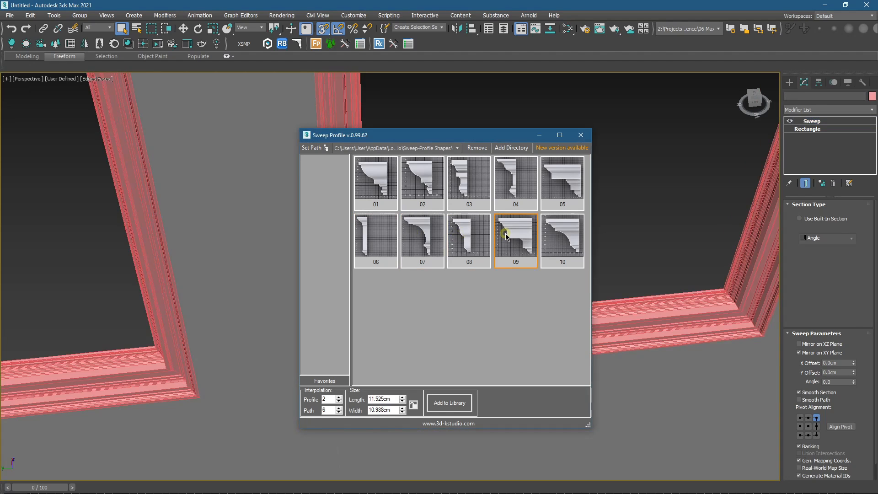
click(508, 197)
click(473, 195)
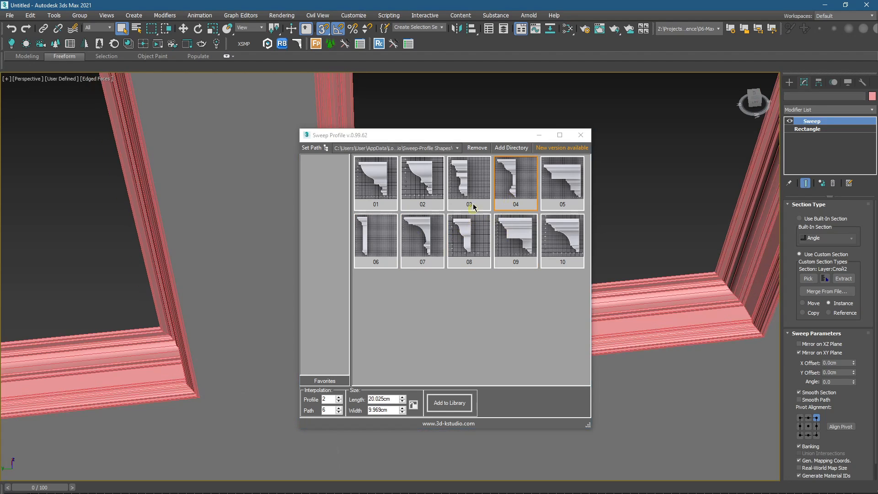
click(464, 241)
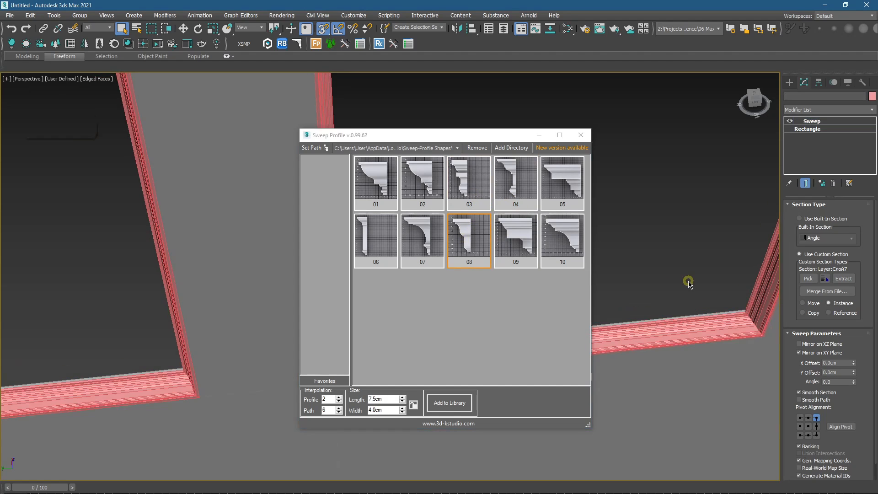
scroll(690, 281, down, 2)
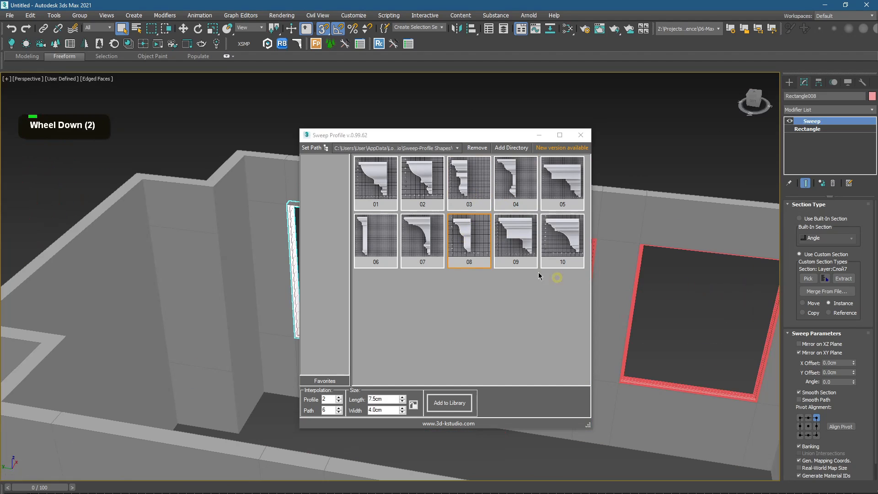
click(482, 265)
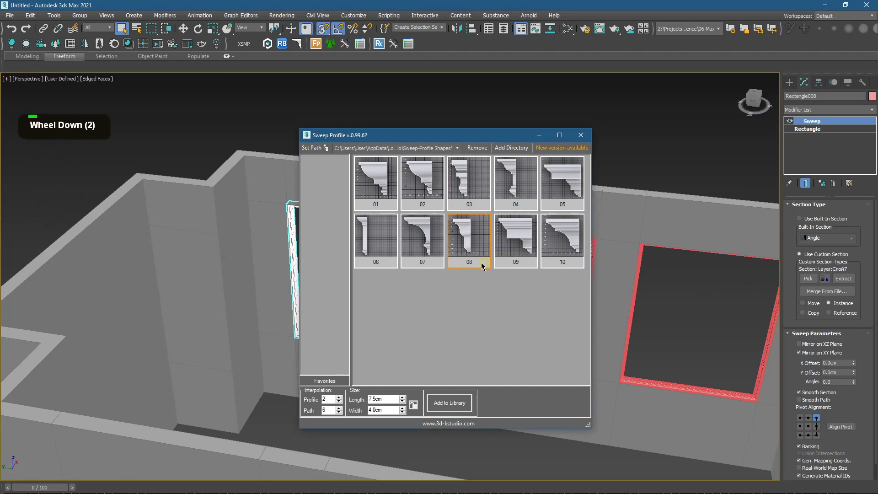
click(585, 139)
Step: Switch off the edged-faces display and bring the other room objects back into the perspective view
scroll(324, 326, up, 2)
key(F4)
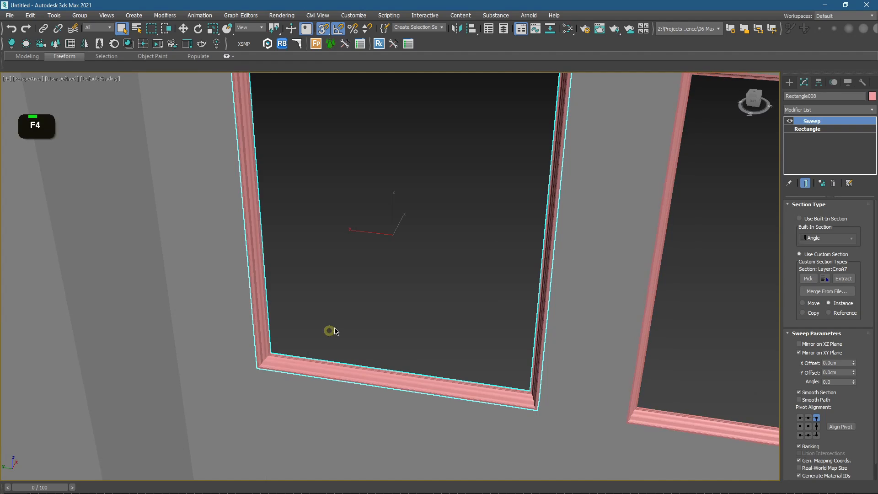
click(337, 327)
scroll(272, 364, up, 2)
scroll(337, 339, down, 3)
alt+middle_drag(337, 339, 417, 266)
right_click(417, 267)
click(430, 232)
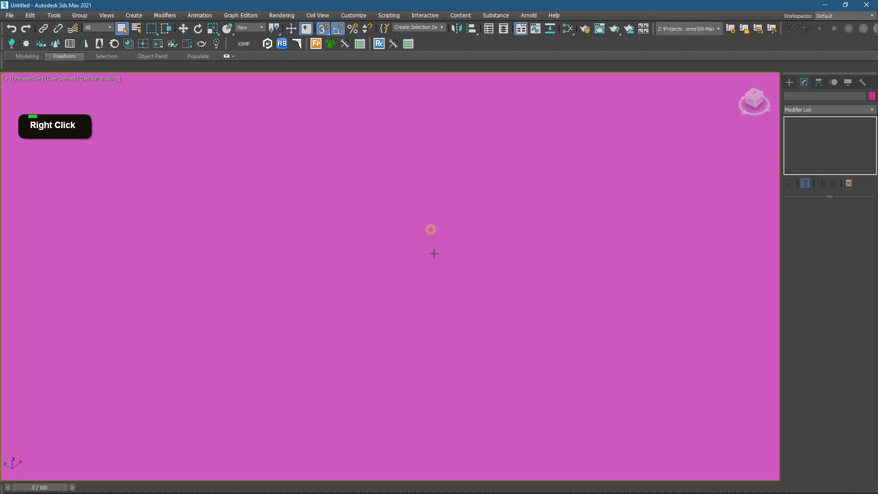
Step: Hide the pink ceiling slab that covers the room and select the window group behind it
right_click(424, 300)
click(439, 264)
scroll(403, 324, up, 3)
click(404, 326)
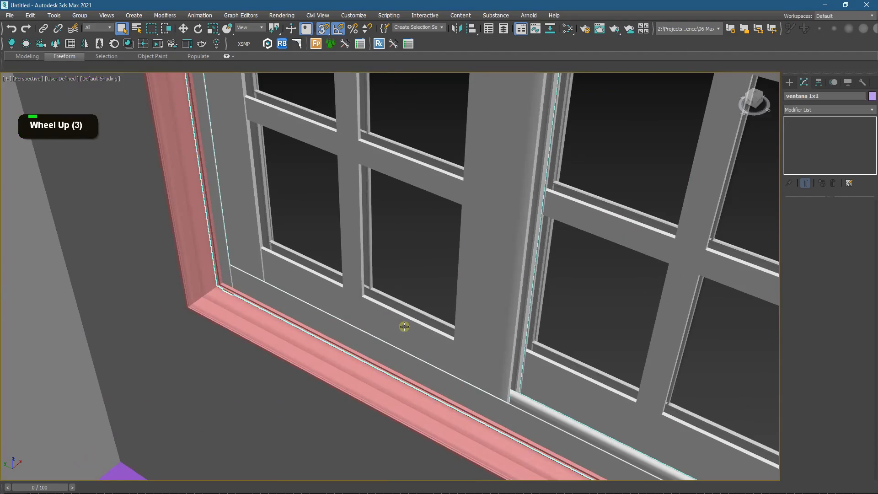
Step: Examine how the swept frames fit the windows and walls, and how the ceiling molding sits above them
scroll(520, 333, down, 3)
middle_drag(519, 333, 317, 272)
scroll(359, 334, up, 3)
alt+middle_drag(359, 334, 575, 319)
scroll(415, 322, down, 8)
click(543, 282)
scroll(543, 282, down, 2)
scroll(576, 319, up, 4)
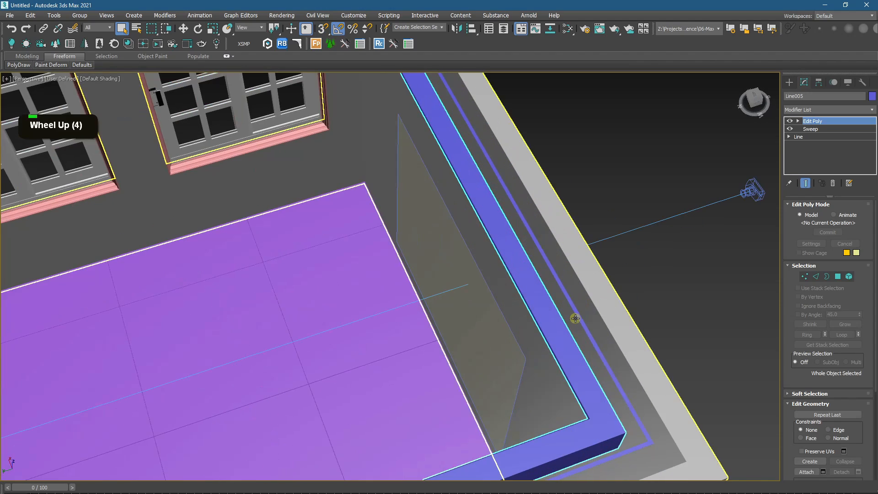
Step: Change the object color of the thin strip around the ceiling molding to white
click(575, 319)
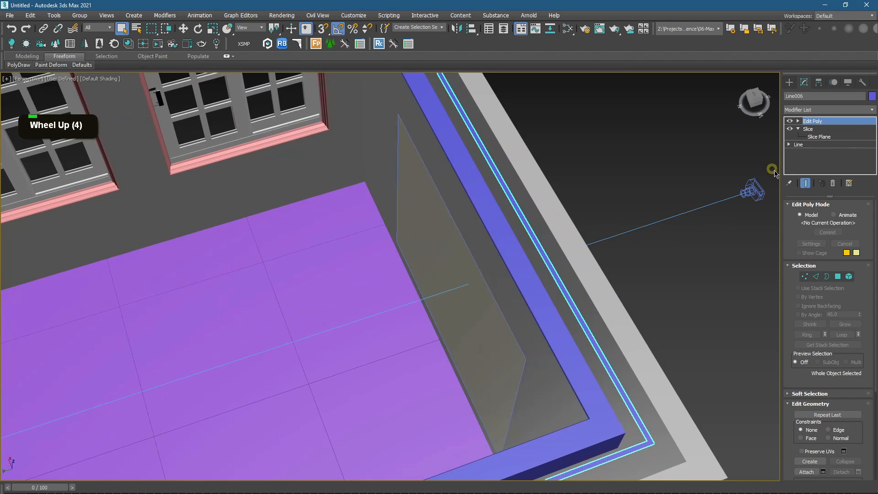
click(485, 323)
click(506, 300)
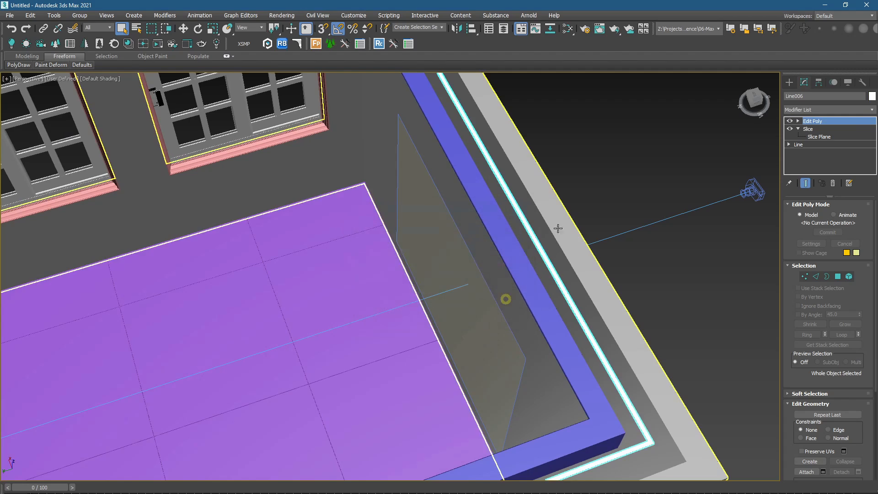
Step: Switch to File Explorer and open the wall plaster subfolder of Wall Plaster in the YT folder
scroll(526, 288, down, 3)
middle_drag(521, 277, 503, 302)
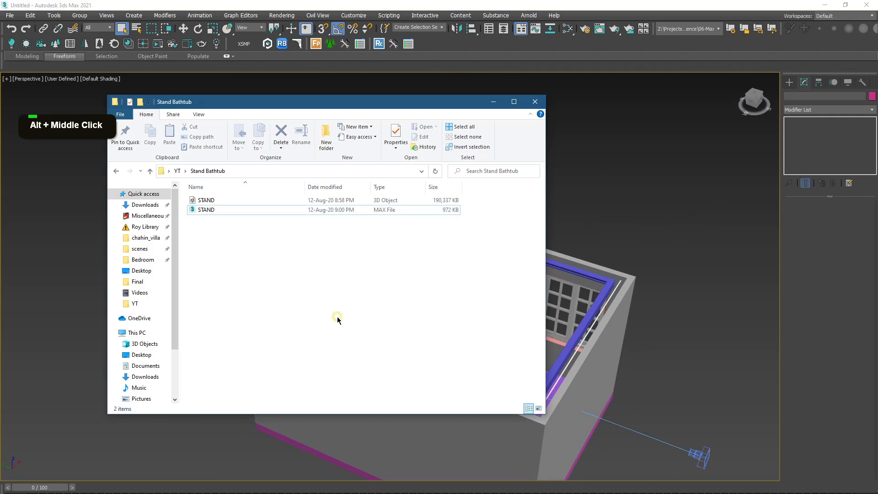
key(BackSpace)
scroll(336, 243, down, 4)
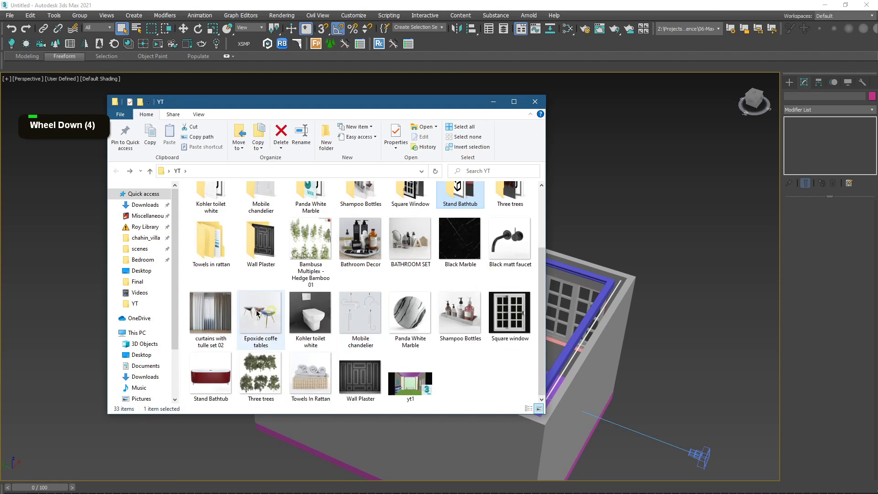
click(484, 383)
scroll(485, 382, up, 3)
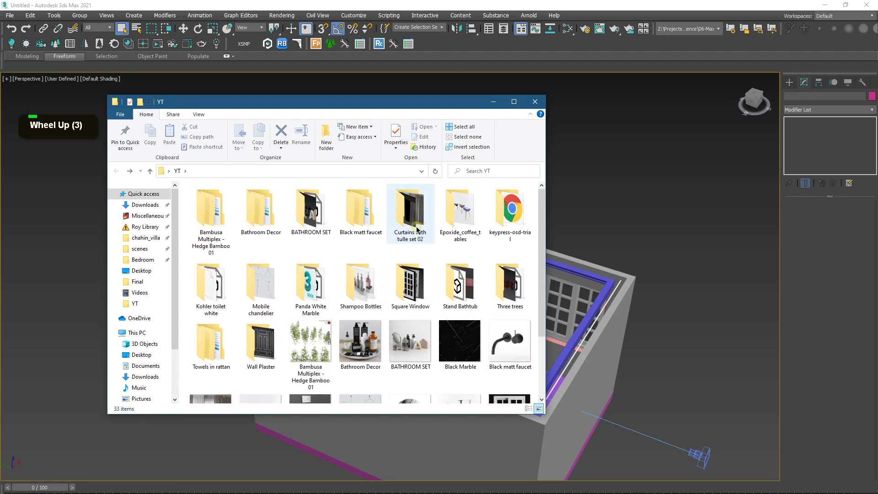
key(w)
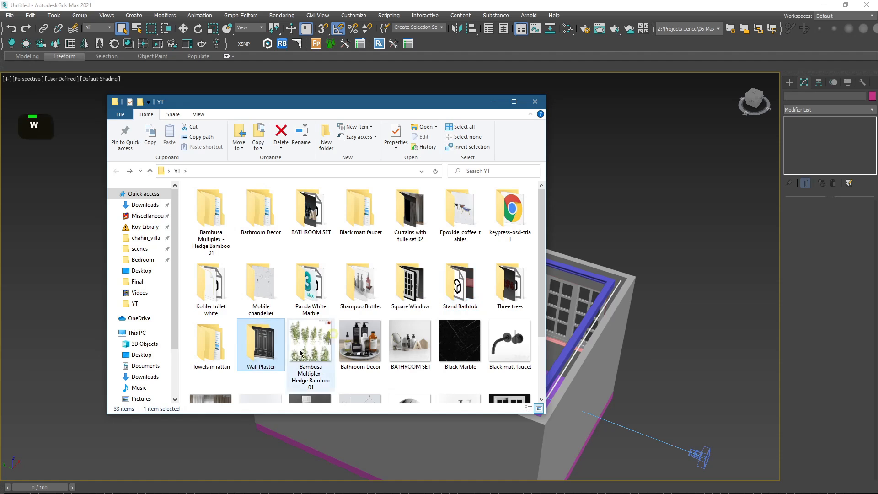
double_click(257, 353)
double_click(212, 213)
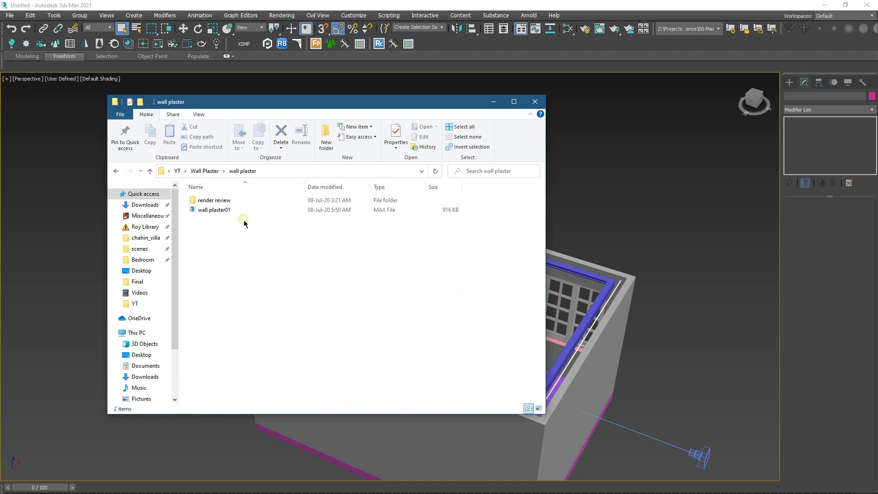
Step: Merge the wall plaster01 MAX file into the scene and place the panel next to the room
click(215, 211)
drag(361, 260, 660, 235)
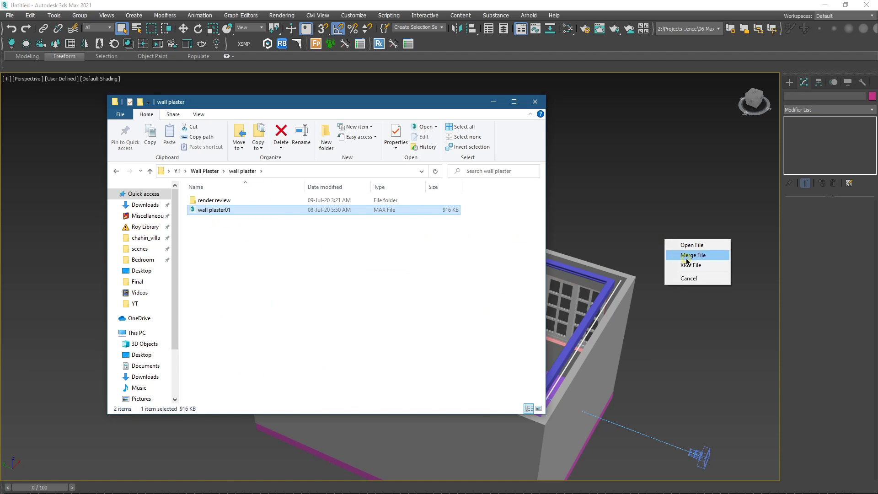
click(686, 259)
click(494, 343)
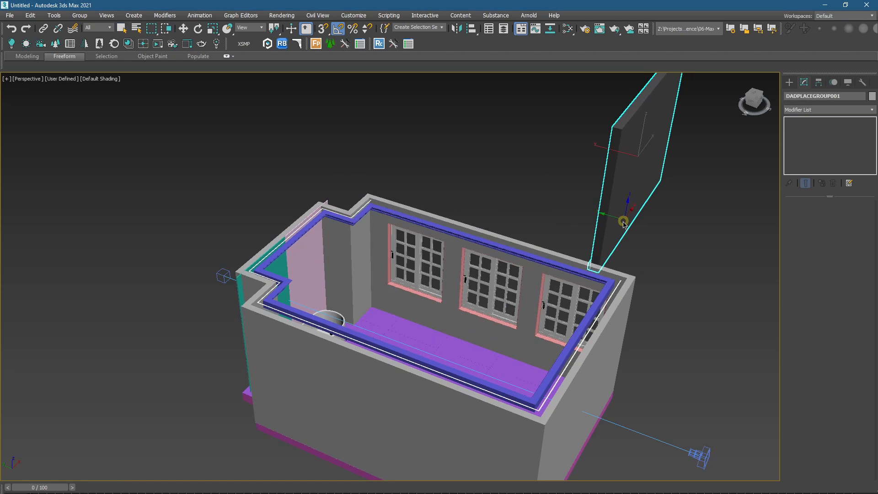
click(624, 224)
Step: Rotate the merged wall panel so its moldings face the view and delete the backing box behind them
key(e)
drag(615, 178, 692, 255)
scroll(689, 257, up, 2)
click(647, 264)
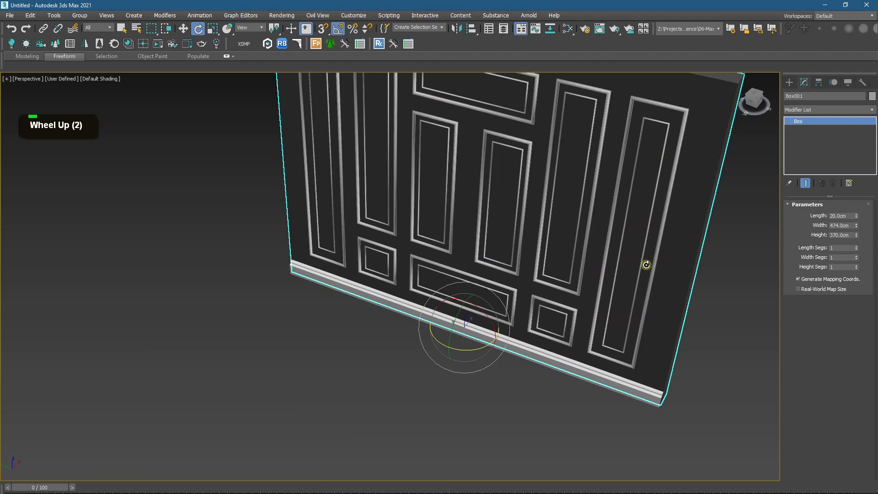
key(Delete)
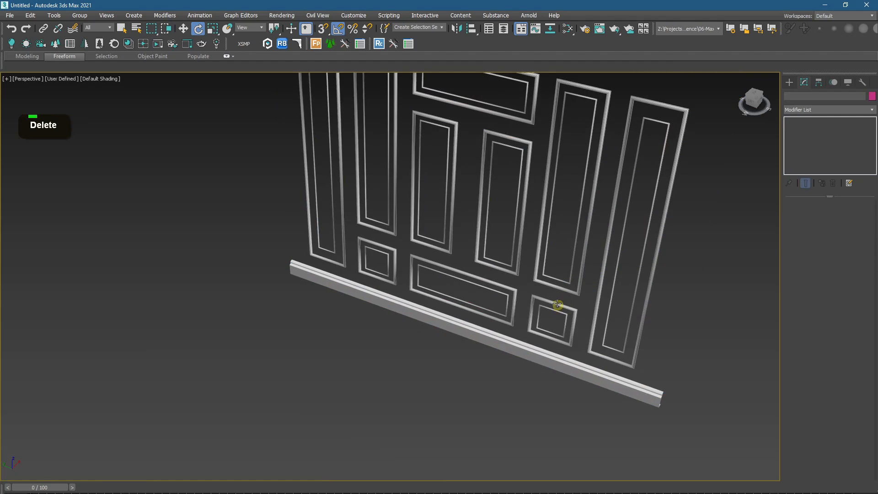
Step: Open the wall molding group, move the wide lower central double frame clear of the panel, and detach it from the group
click(557, 303)
click(78, 16)
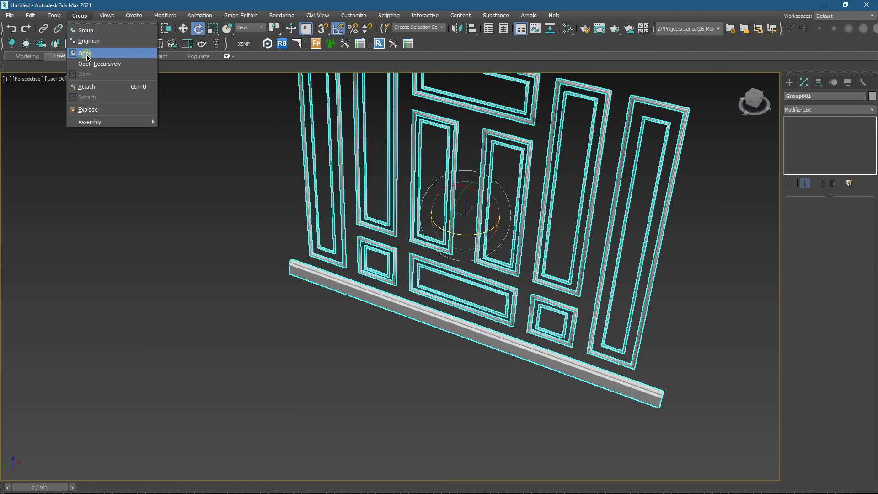
click(89, 53)
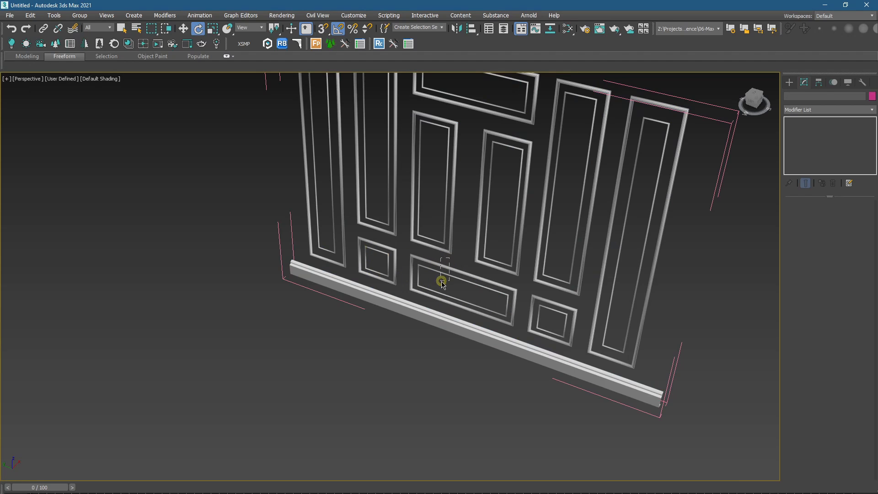
drag(442, 282, 134, 210)
key(w)
click(79, 16)
click(89, 95)
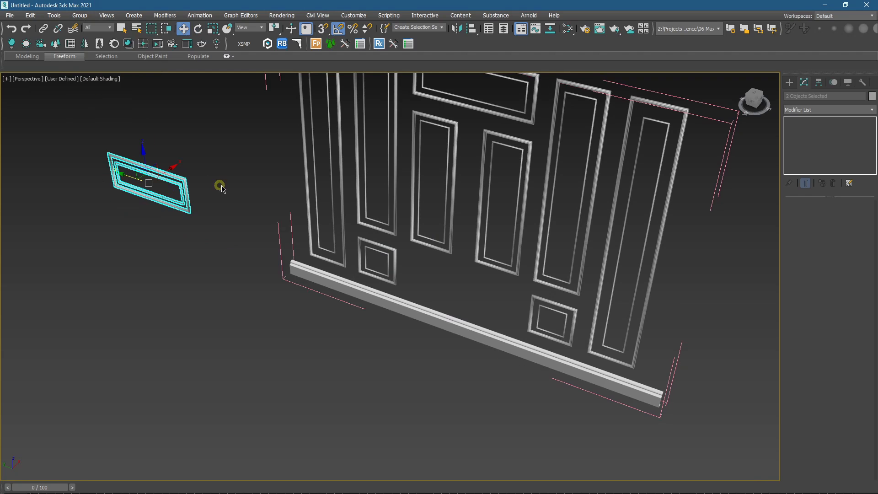
Step: Select the rest of the wall molding group and delete it, keeping only the detached double frame
scroll(221, 187, down, 2)
click(384, 190)
middle_click(443, 209)
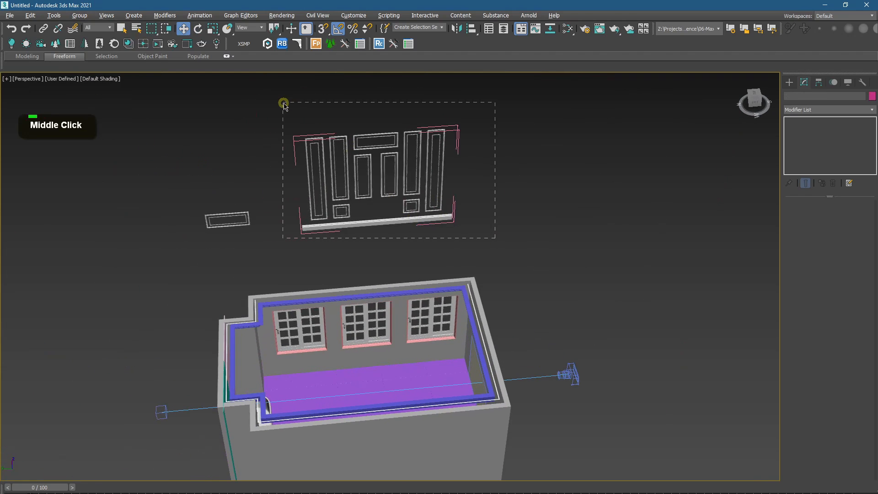
drag(283, 105, 284, 103)
key(Delete)
Step: Select both parts of the detached double frame and group them as Group001
scroll(183, 188, up, 2)
drag(219, 228, 391, 313)
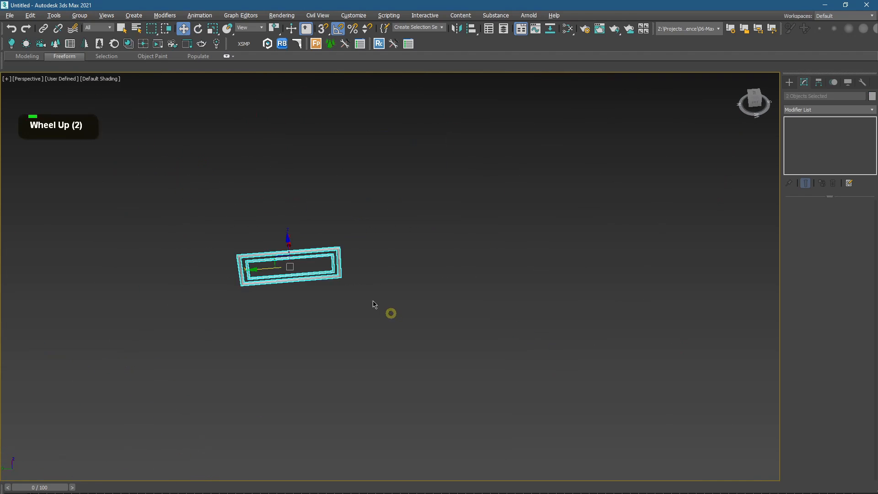
click(79, 16)
click(94, 31)
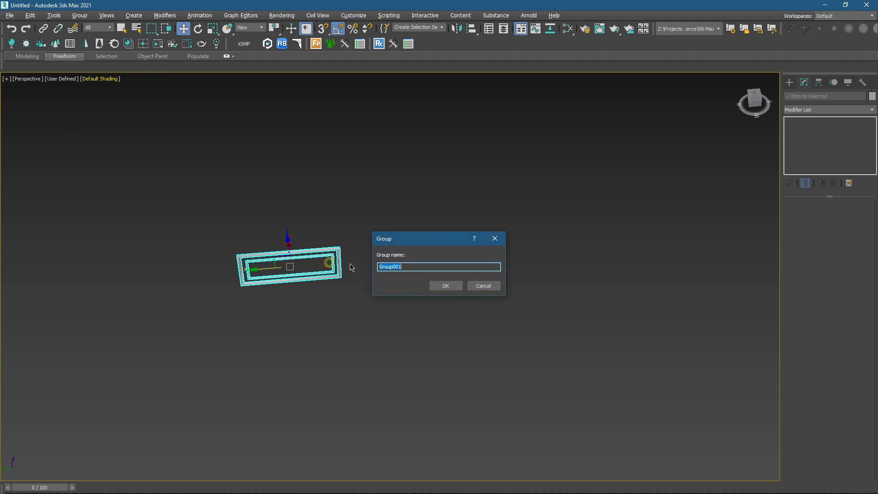
click(433, 287)
scroll(259, 252, down, 3)
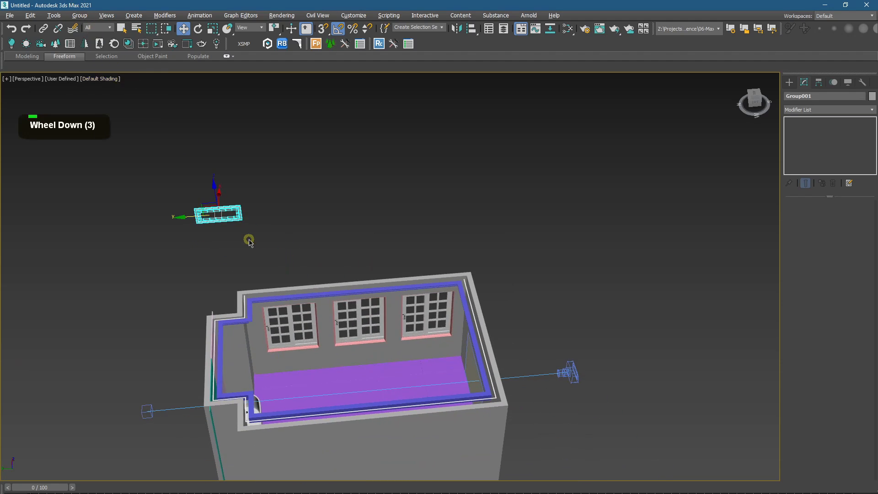
Step: In the top view, move the frame group to the inner face of the window wall, in line with the first window
key(z)
key(t)
scroll(361, 233, down, 5)
middle_drag(305, 250, 482, 246)
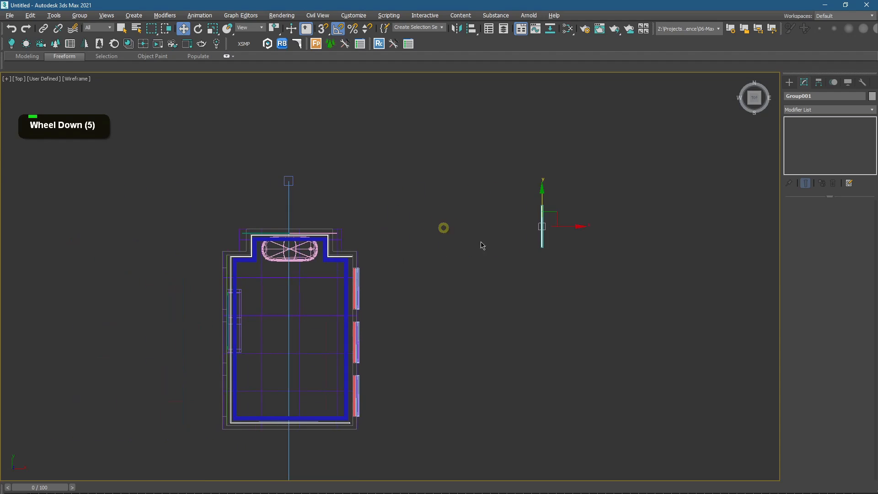
drag(548, 226, 358, 296)
scroll(349, 289, up, 7)
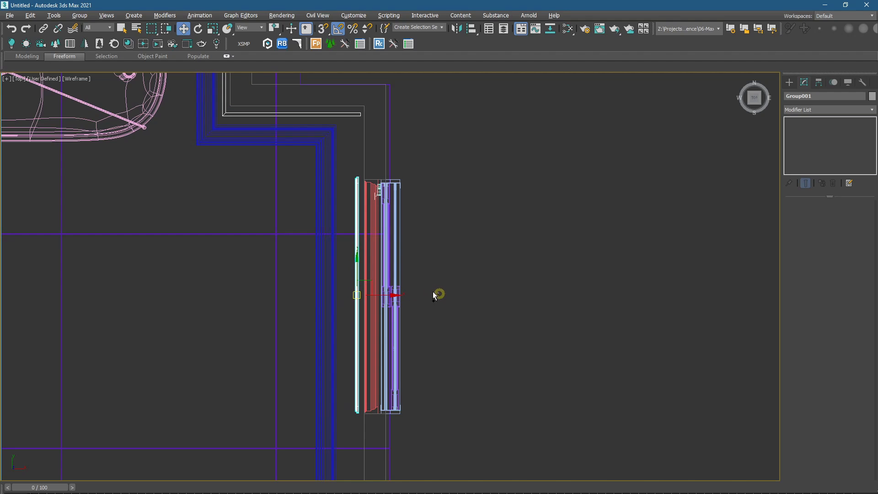
Step: Isolate the room walls, the three windows and the frame group, and show them in wireframe from the left view
ctrl+click(352, 261)
ctrl+click(353, 260)
scroll(352, 262, down, 4)
ctrl+click(364, 270)
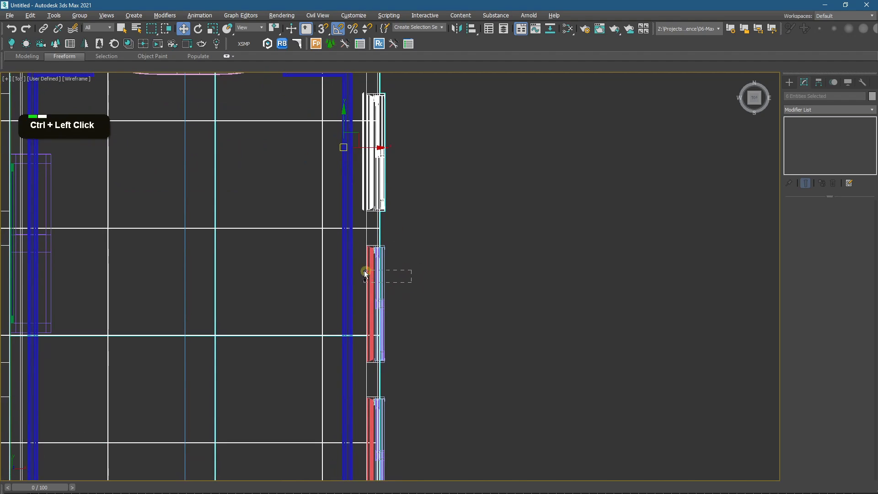
ctrl+drag(364, 271, 361, 270)
middle_drag(385, 315, 392, 202)
ctrl+drag(404, 308, 369, 305)
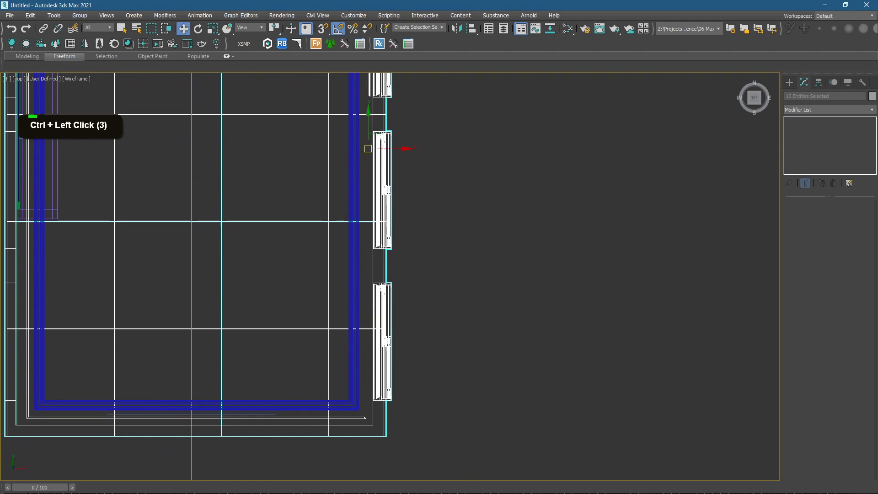
key(alt+q)
key(l)
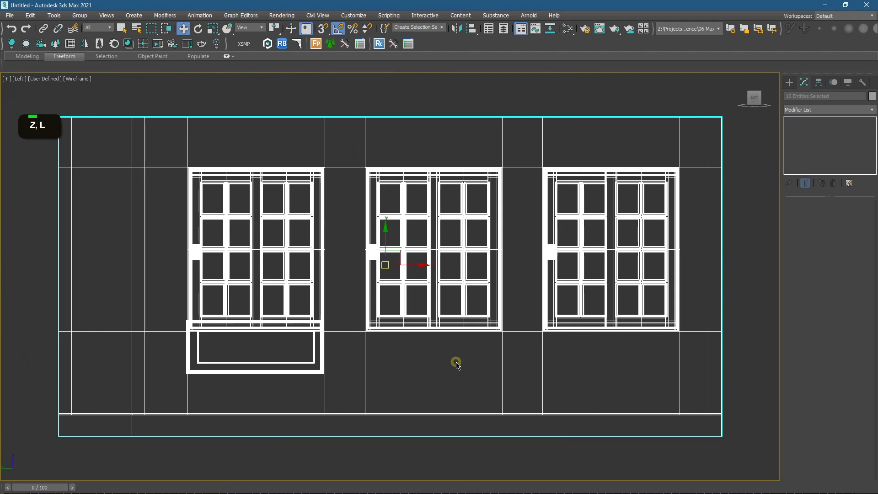
key(F3)
key(F3)
click(758, 332)
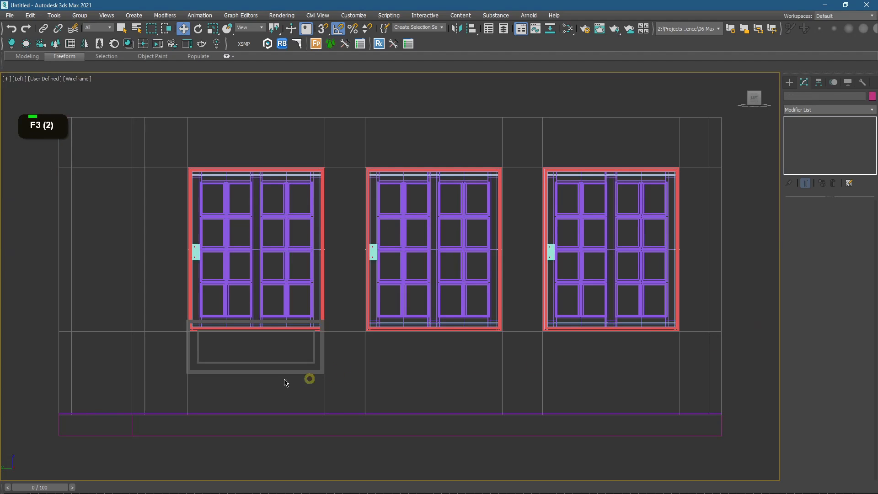
Step: Move the frame group straight down so it sits just below the first window
click(242, 368)
scroll(241, 359, up, 2)
drag(298, 275, 300, 303)
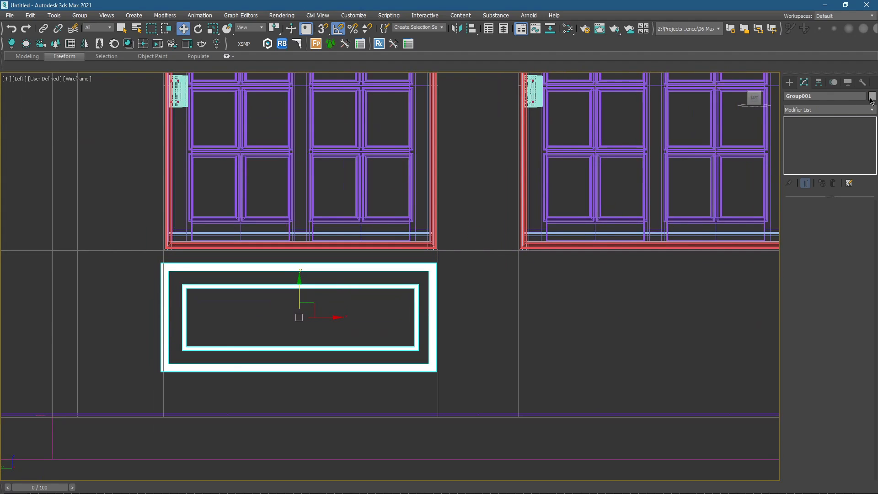
Step: Add an Edit Poly modifier to the frame group and enter Vertex level
click(827, 112)
key(d)
key(e)
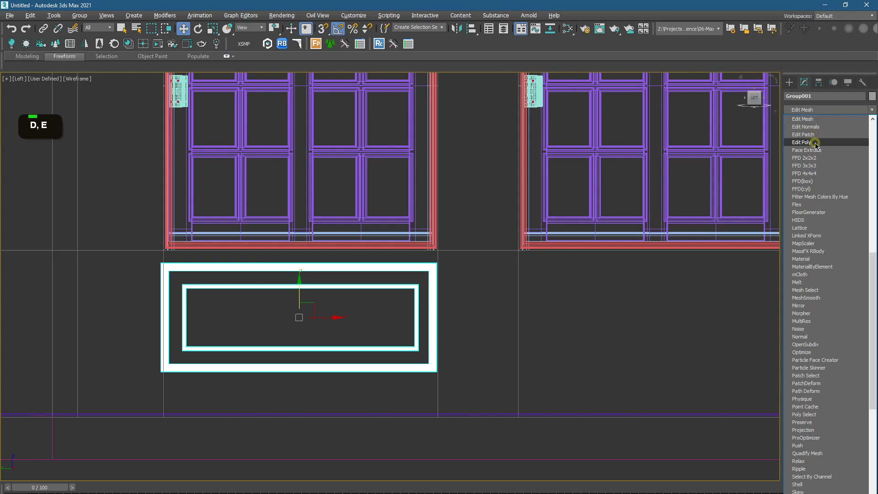
click(817, 145)
click(805, 276)
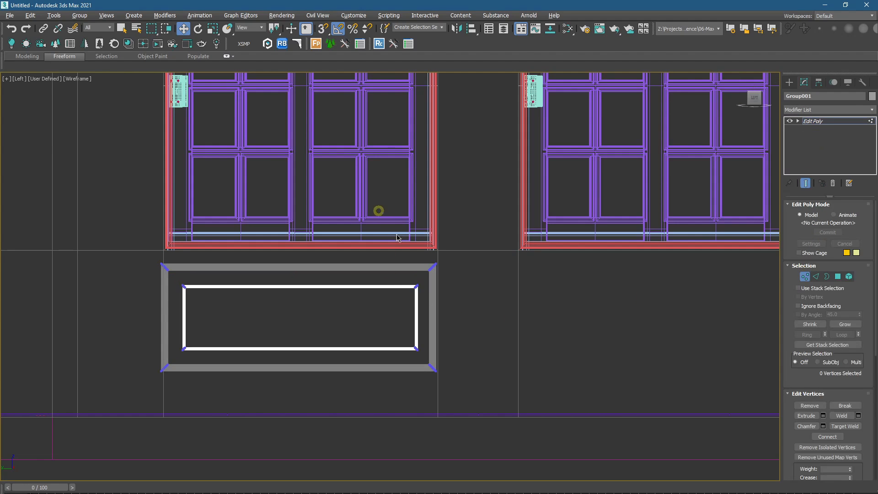
Step: Move the frame's right-hand vertices with snapping so its outer edge aligns with the right edge of the window opening
drag(477, 402, 477, 402)
scroll(429, 245, up, 4)
middle_drag(461, 272, 461, 171)
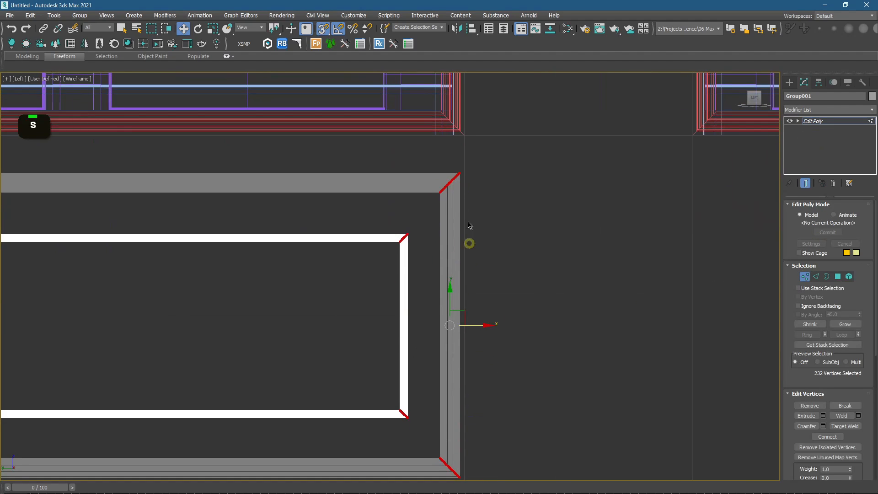
scroll(450, 210, up, 4)
drag(444, 216, 463, 129)
scroll(501, 198, down, 8)
Step: Snap the frame's left-hand vertices horizontally to the left edge of the window opening
middle_drag(506, 198, 659, 223)
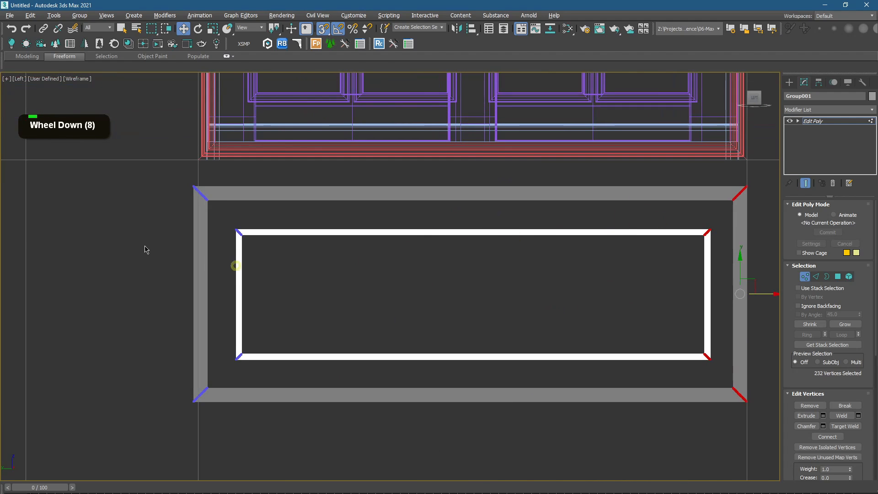
scroll(167, 164, up, 2)
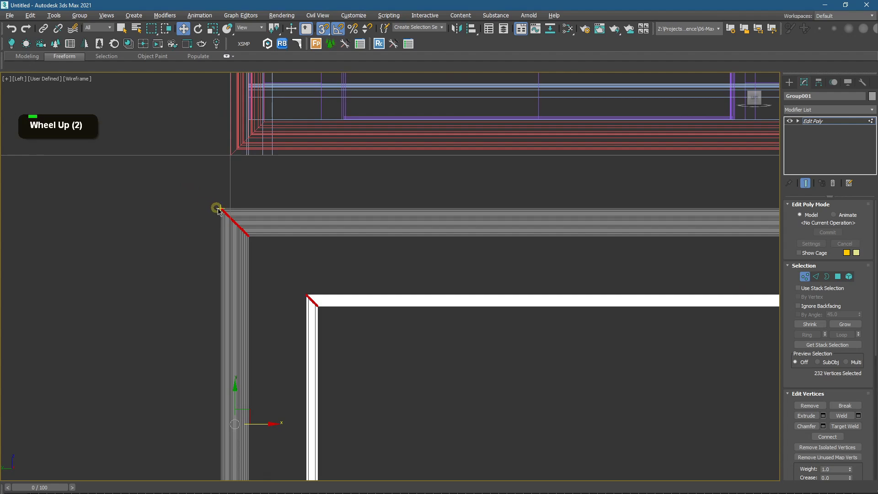
drag(219, 211, 214, 190)
scroll(201, 210, down, 8)
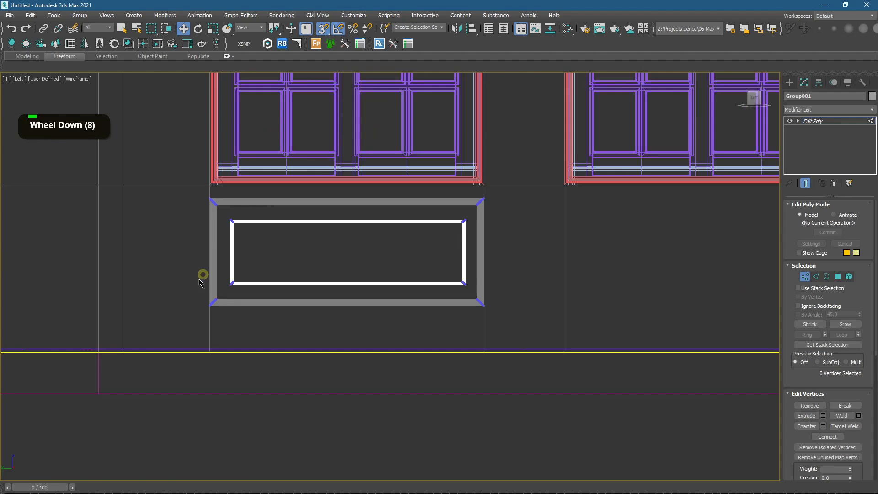
Step: Move the frame's lower vertices down to make it taller, ending slightly above the floor line
drag(548, 324, 548, 323)
scroll(352, 288, up, 1)
drag(350, 269, 347, 329)
scroll(393, 276, down, 2)
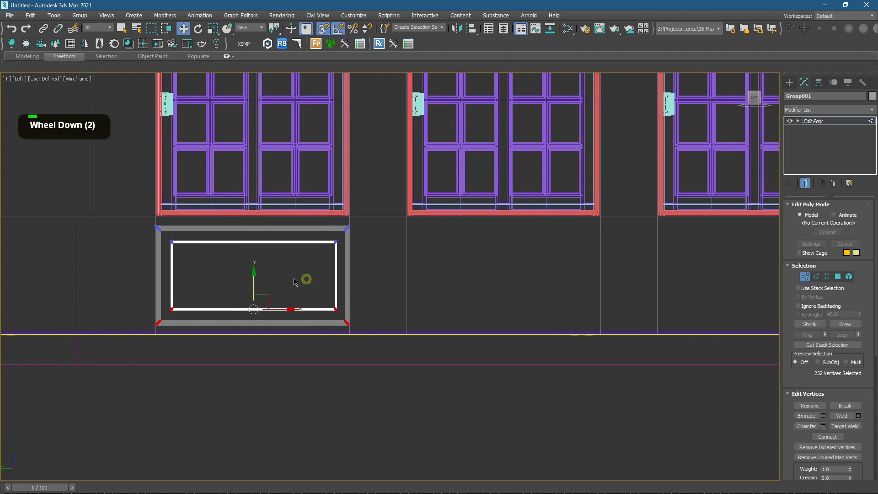
Step: Clone the frame as one instance under the second window and snap its left edge to that window opening
click(790, 81)
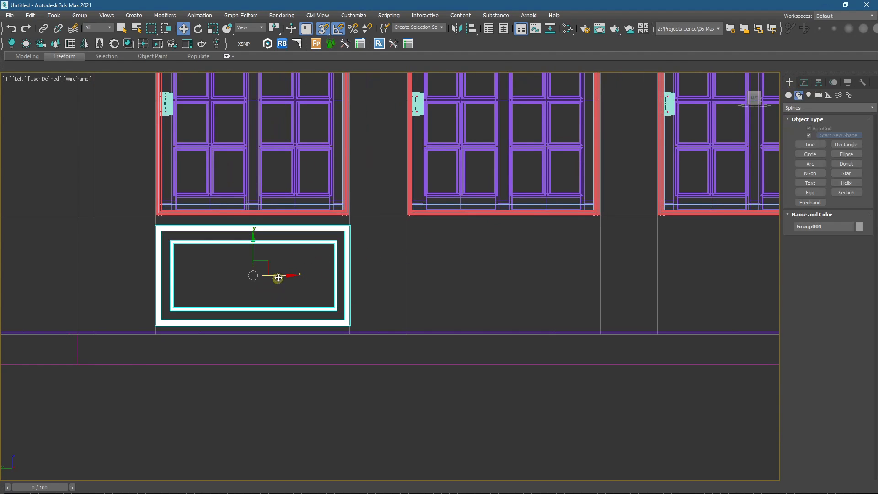
shift+drag(273, 280, 503, 281)
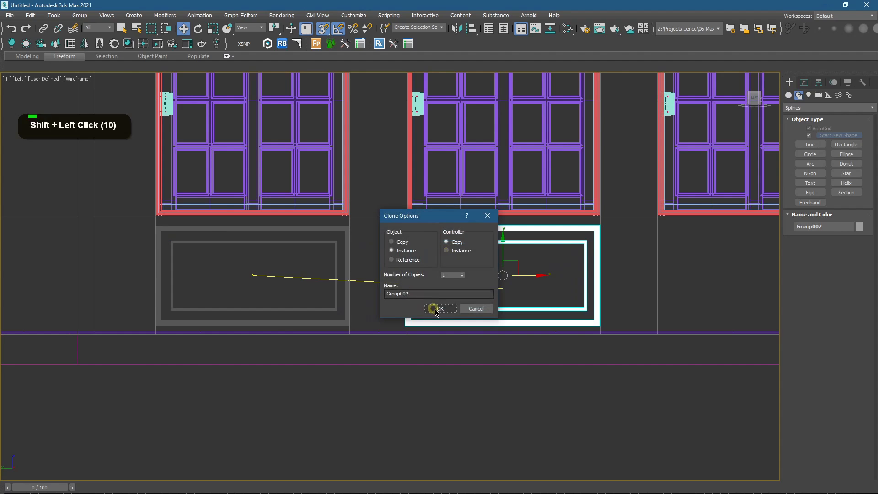
click(464, 308)
scroll(415, 243, up, 9)
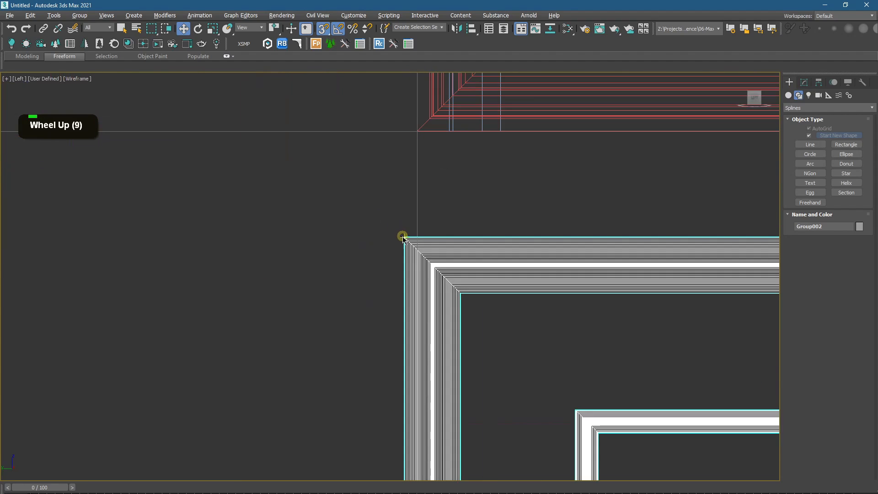
drag(403, 237, 416, 133)
scroll(378, 236, down, 12)
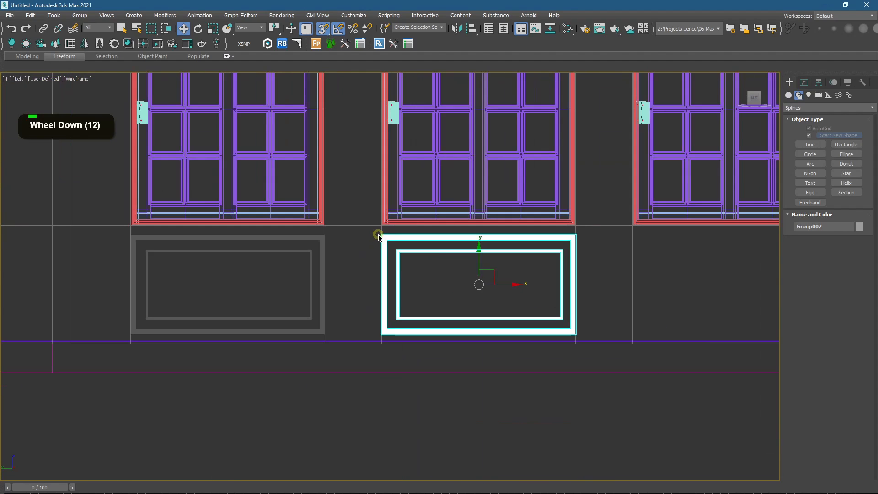
Step: Clone another frame instance under the third window and snap its left edge to the opening's left edge
middle_drag(508, 265, 333, 257)
scroll(306, 258, up, 2)
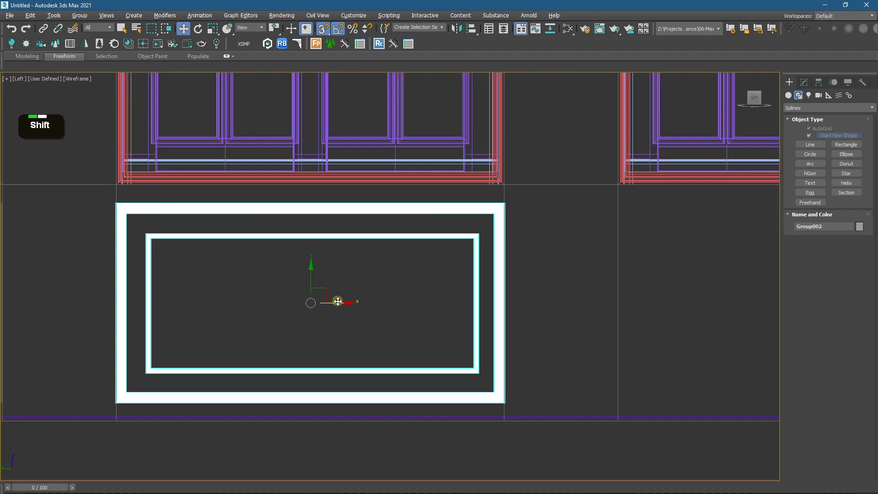
mouse_move(338, 303)
shift+mouse_down()
mouse_move(669, 288)
mouse_move(788, 272)
mouse_move(544, 276)
shift+mouse_up()
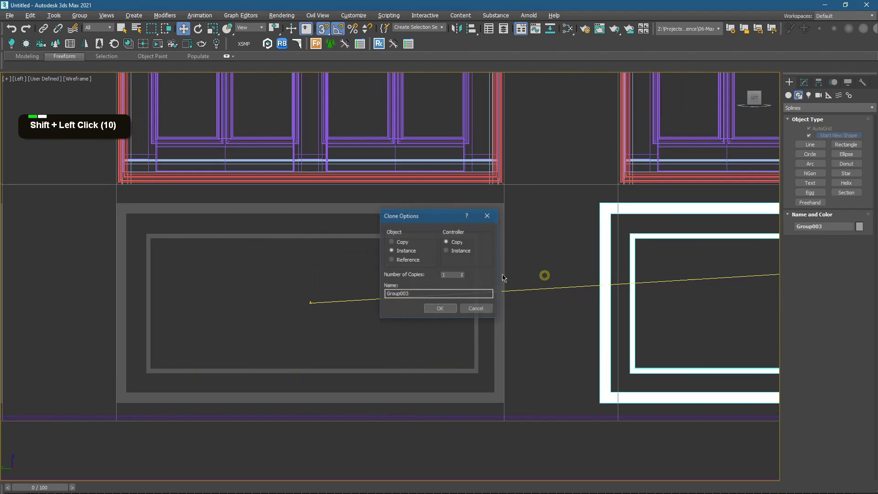
click(440, 308)
middle_drag(436, 300, 449, 269)
scroll(452, 276, up, 3)
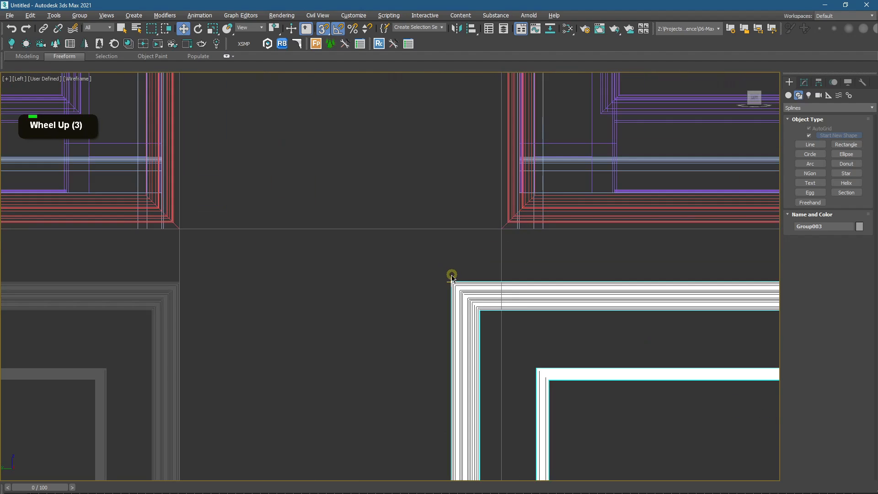
drag(463, 270, 500, 230)
click(451, 291)
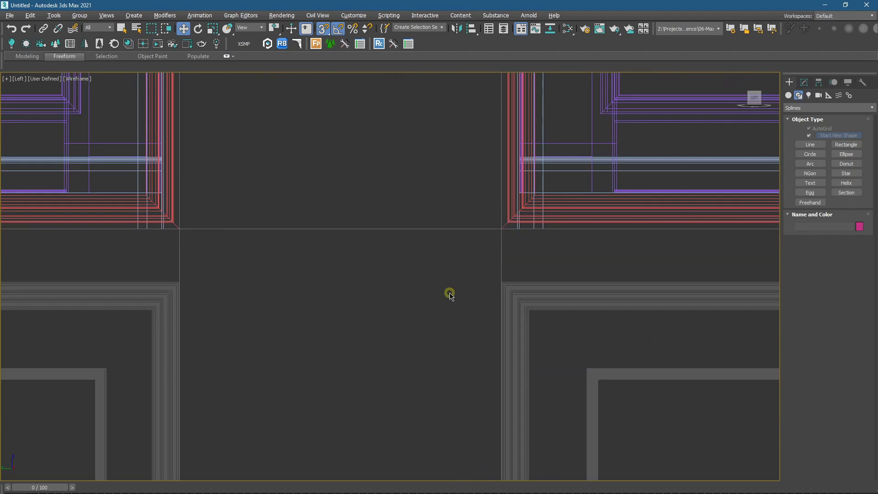
Step: Check the middle frame's corner alignment, then examine the frames through the camera in shaded display with safe frames
scroll(451, 288, down, 4)
scroll(353, 302, up, 4)
click(407, 270)
scroll(497, 247, up, 5)
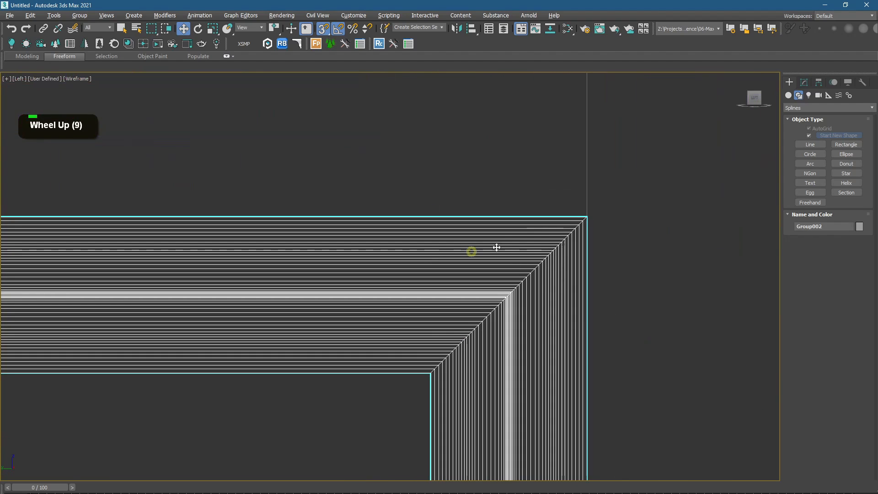
scroll(562, 233, down, 13)
key(c)
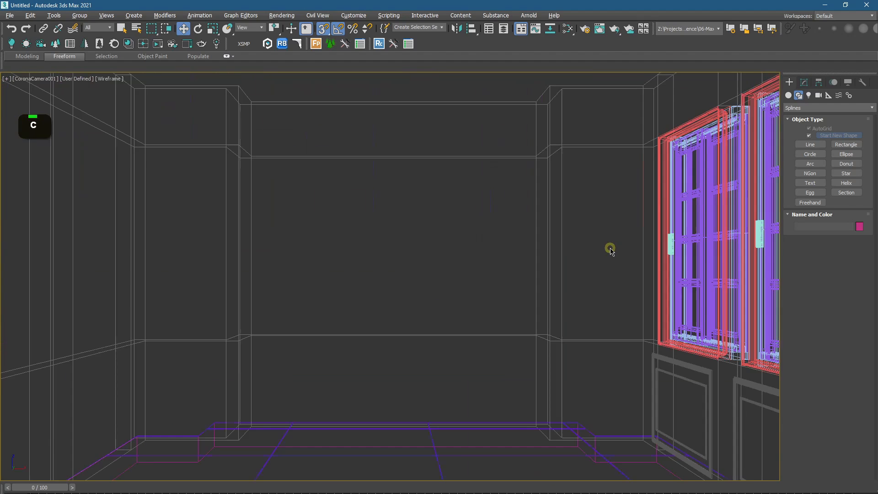
key(F3)
key(shift+f)
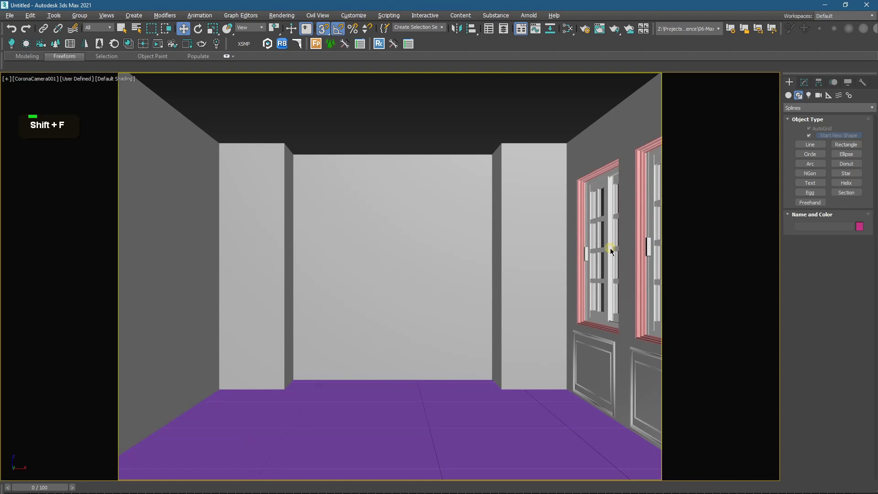
Step: Select all three under-window frames and move them together along X until they sit against the window wall
click(595, 345)
click(591, 352)
key(p)
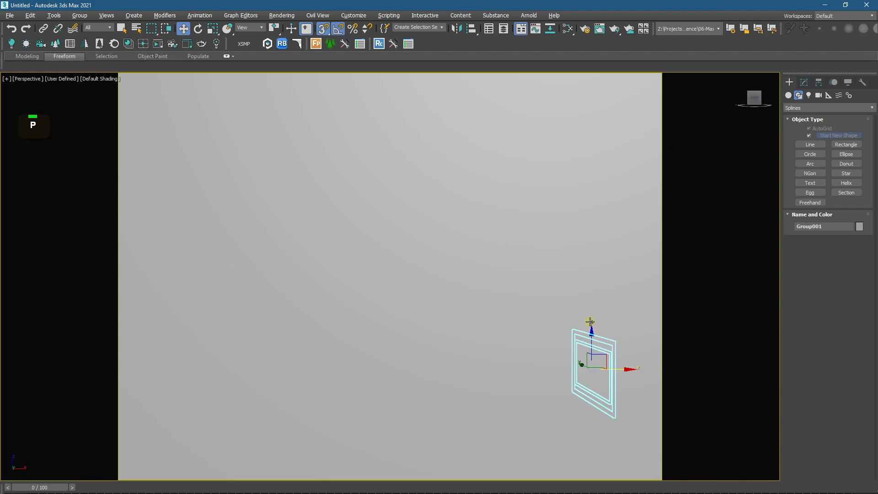
alt+middle_drag(590, 322, 571, 330)
scroll(491, 345, up, 6)
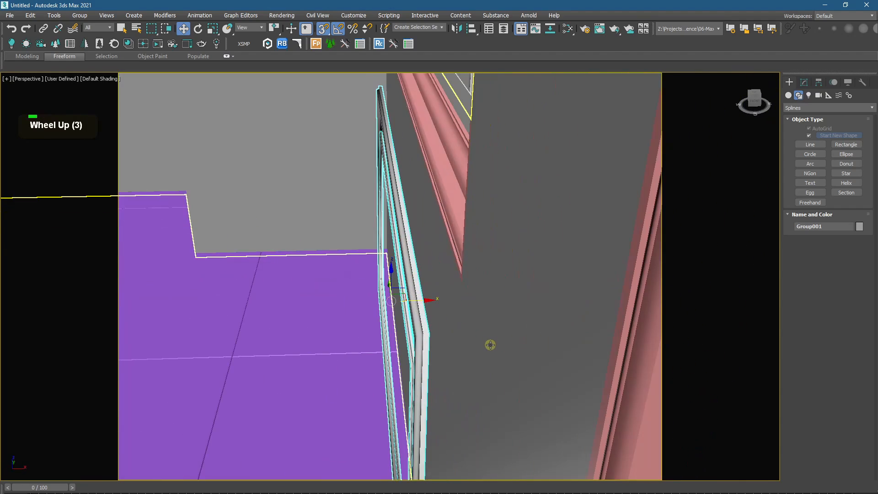
scroll(433, 336, down, 3)
scroll(443, 274, down, 2)
alt+middle_drag(444, 274, 454, 258)
ctrl+click(528, 298)
ctrl+click(525, 362)
key(s)
scroll(419, 253, up, 5)
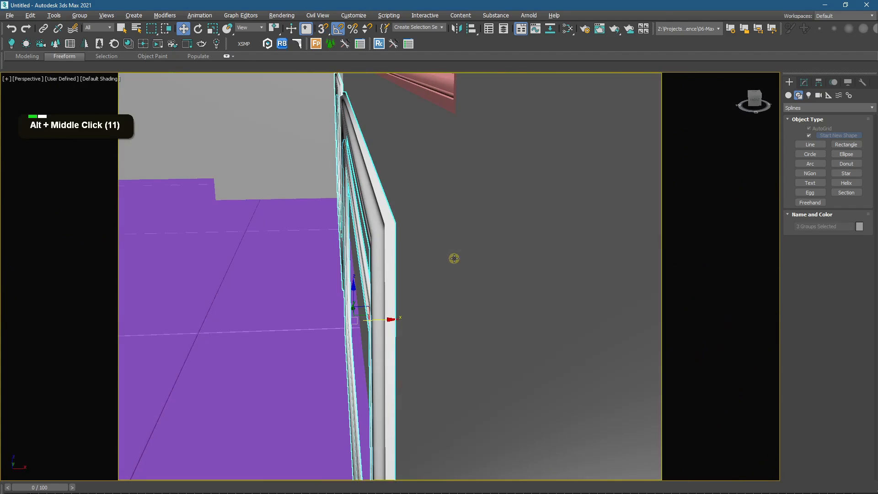
drag(396, 319, 407, 319)
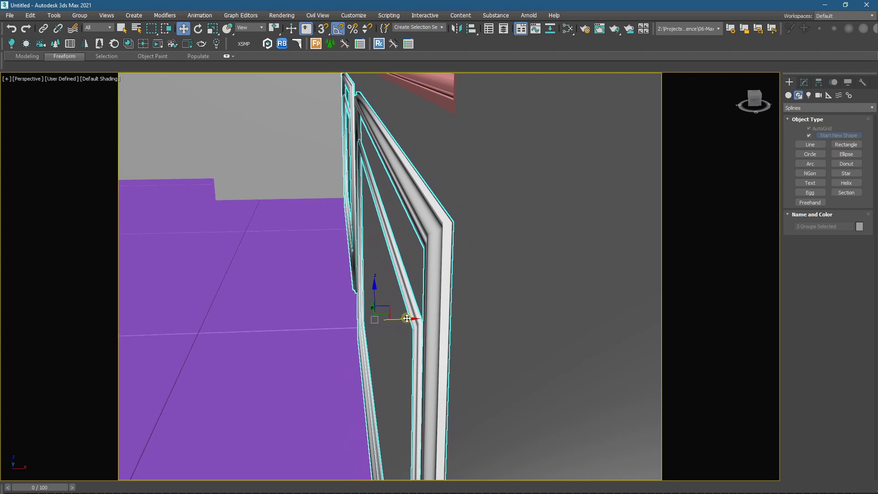
mouse_move(492, 281)
alt+middle_down()
mouse_move(505, 284)
mouse_move(503, 252)
mouse_move(517, 384)
alt+middle_up()
scroll(506, 286, down, 7)
scroll(504, 252, down, 9)
click(549, 182)
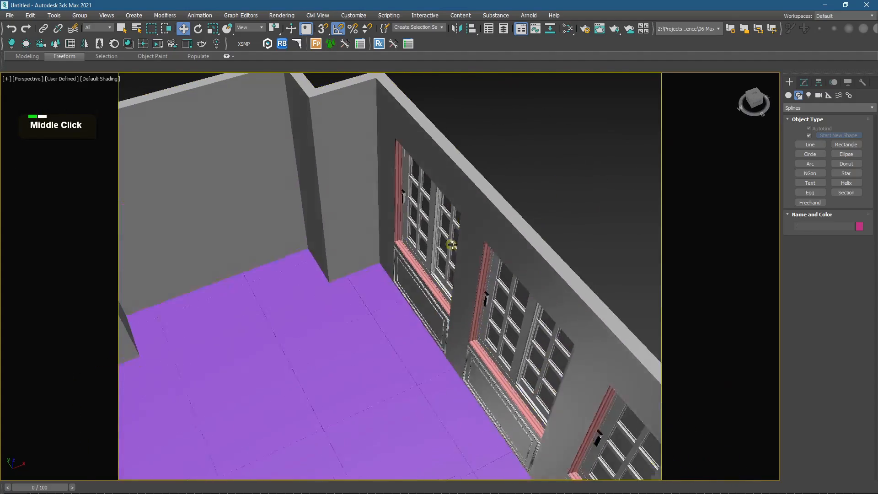
Step: Clone the molding frame under the window nearest the back wall as a separate copy, placed out in the room
alt+middle_drag(455, 245, 480, 290)
scroll(493, 312, up, 3)
click(493, 312)
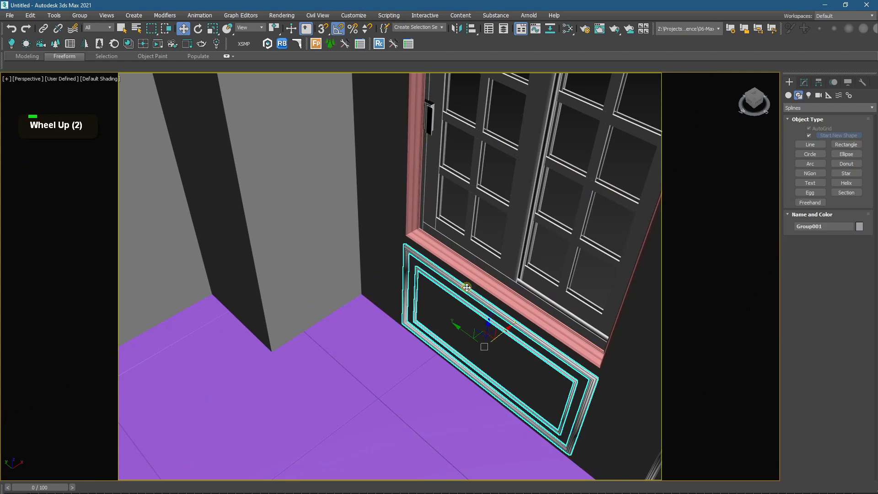
scroll(493, 312, down, 2)
shift+drag(493, 312, 465, 319)
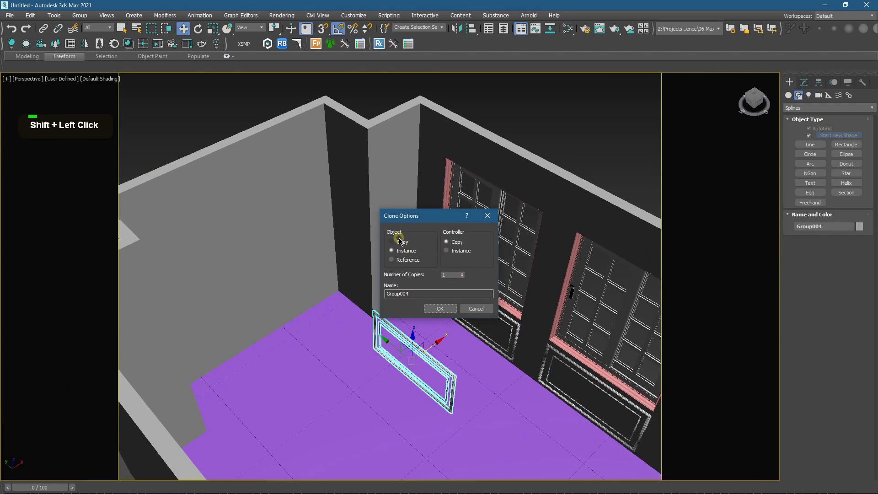
click(455, 310)
Step: Rotate the copied frame to stand upright with its face parallel to the back wall
scroll(411, 330, up, 3)
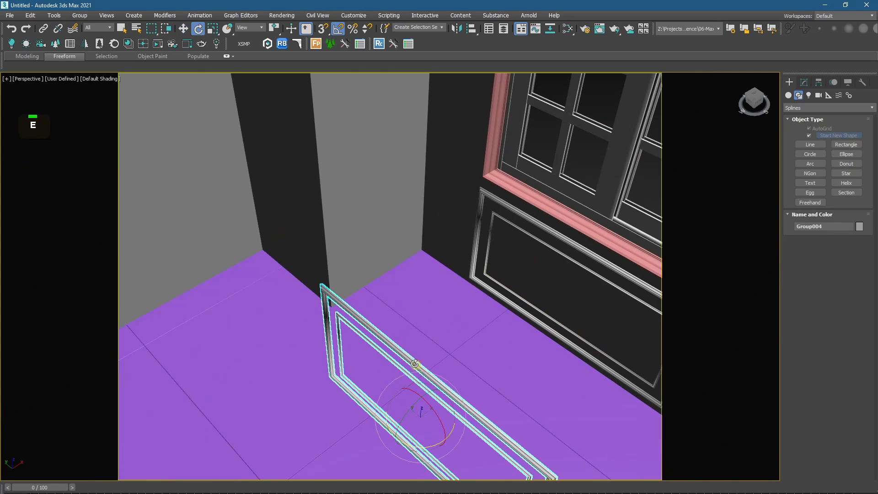
scroll(411, 330, down, 2)
key(e)
drag(411, 330, 443, 358)
drag(395, 372, 440, 355)
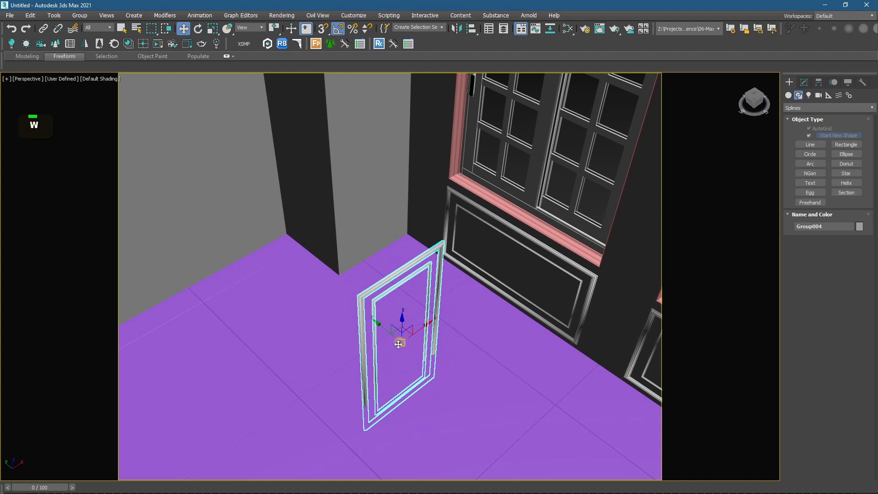
Step: Move the upright frame onto the narrow back wall section beside the windows and raise it above the floor
key(t)
scroll(371, 305, down, 9)
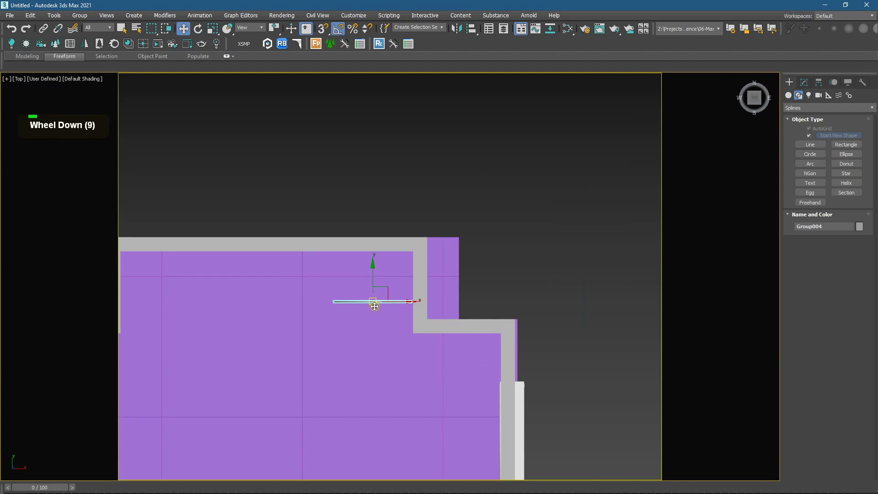
drag(375, 306, 456, 338)
key(c)
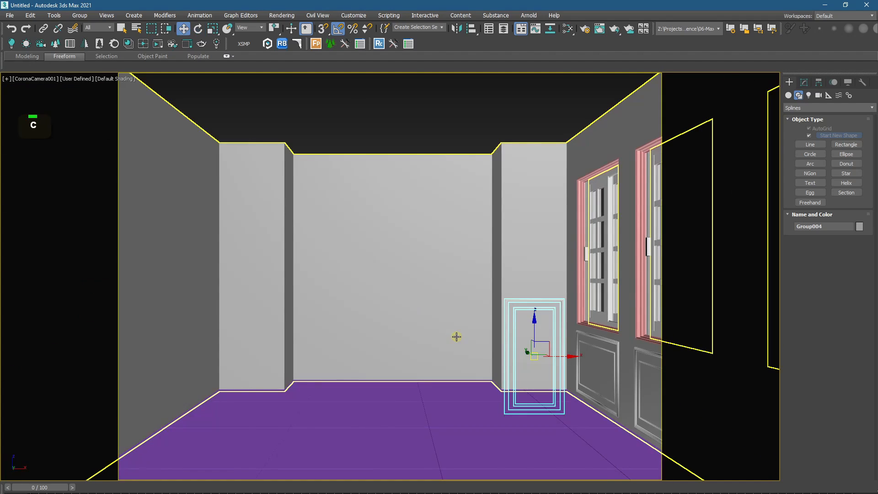
key(shift+f)
key(shift+f)
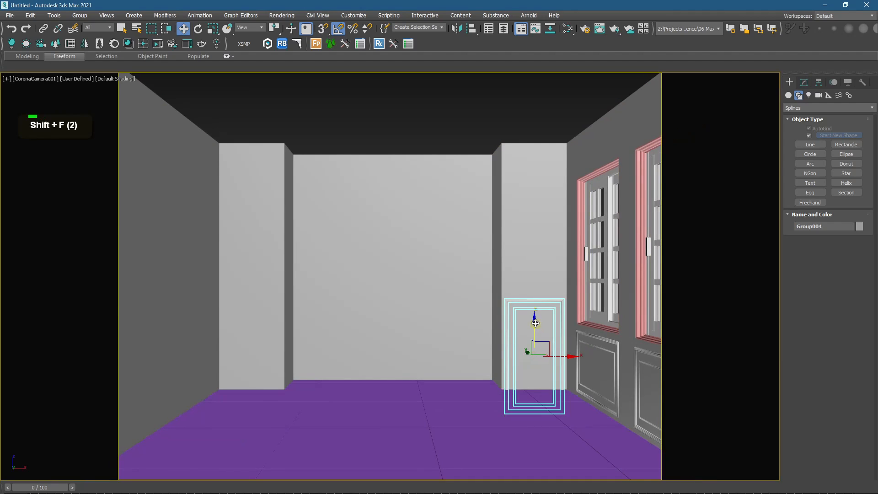
drag(537, 326, 540, 211)
Step: Examine from above and up close how the frame's corner and back edge meet the narrow wall section
key(p)
scroll(540, 212, up, 3)
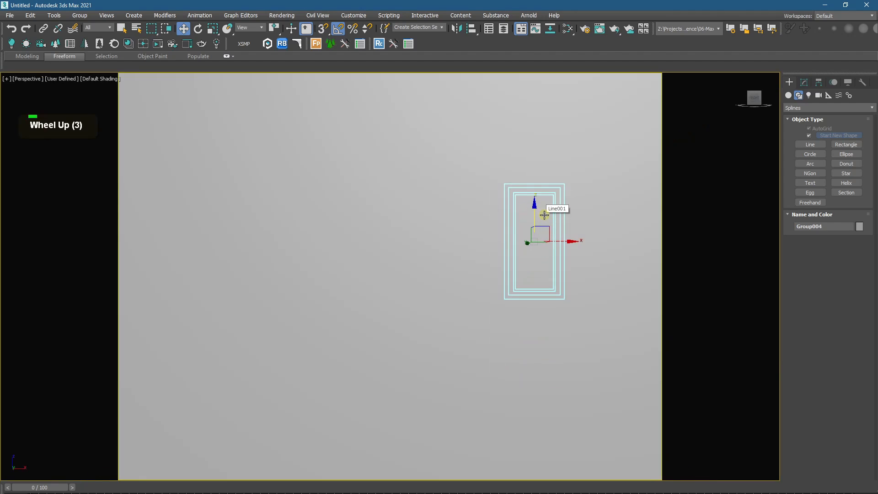
alt+middle_drag(540, 212, 530, 212)
scroll(527, 213, up, 2)
key(t)
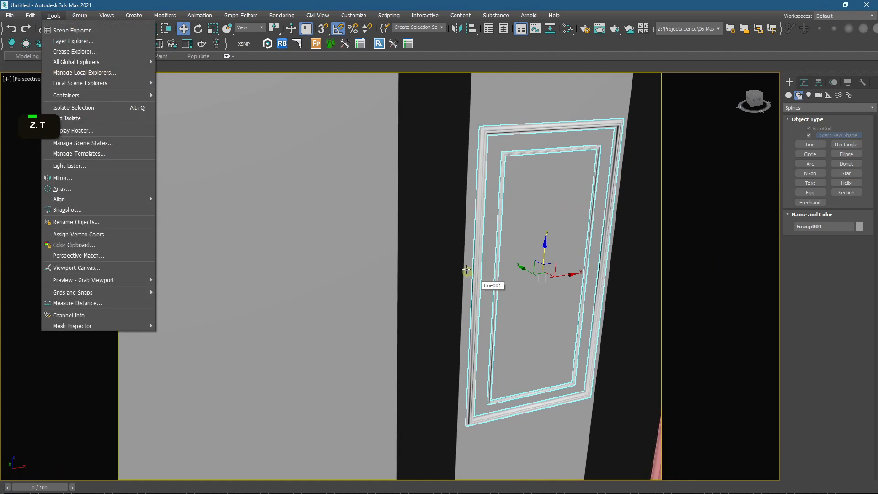
middle_drag(466, 270, 410, 269)
key(t)
key(z)
scroll(406, 266, down, 3)
scroll(375, 278, up, 3)
scroll(360, 336, up, 4)
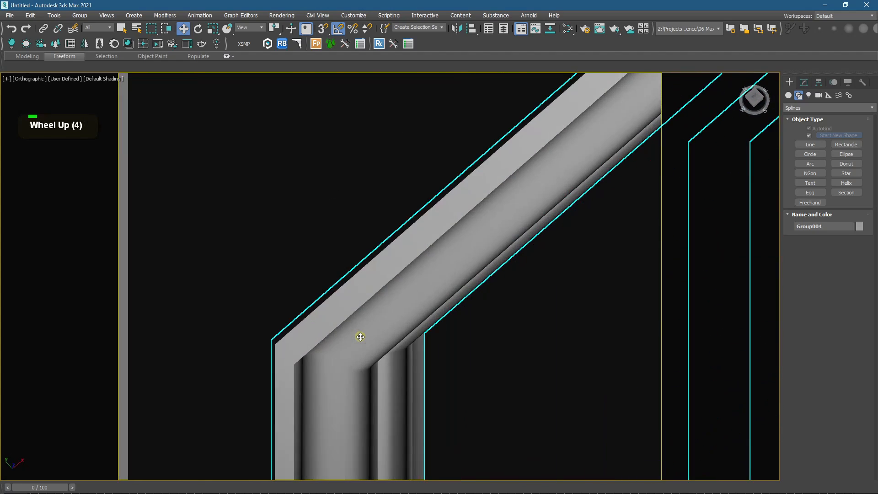
scroll(375, 326, down, 5)
alt+middle_drag(375, 325, 394, 298)
middle_drag(249, 168, 279, 198)
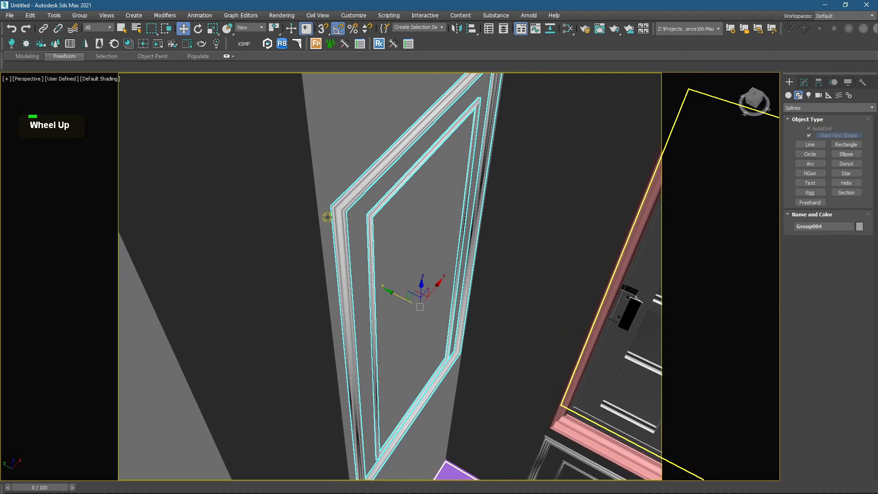
scroll(347, 183, up, 5)
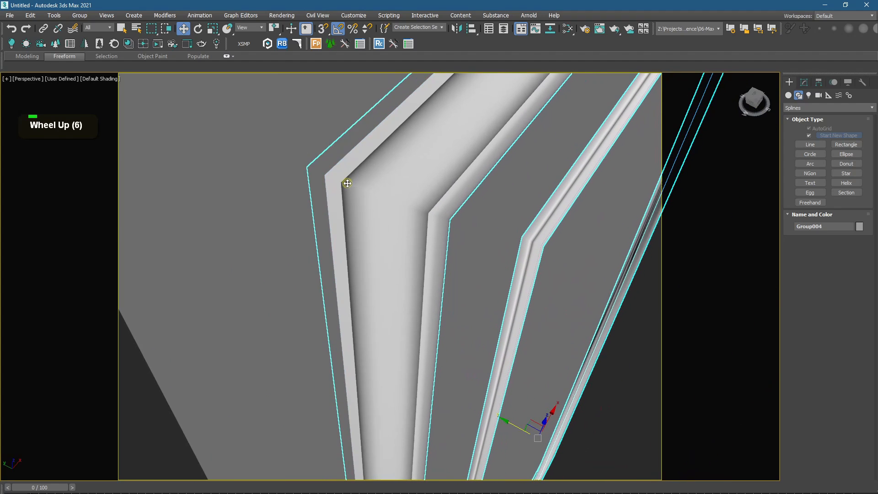
scroll(348, 183, down, 13)
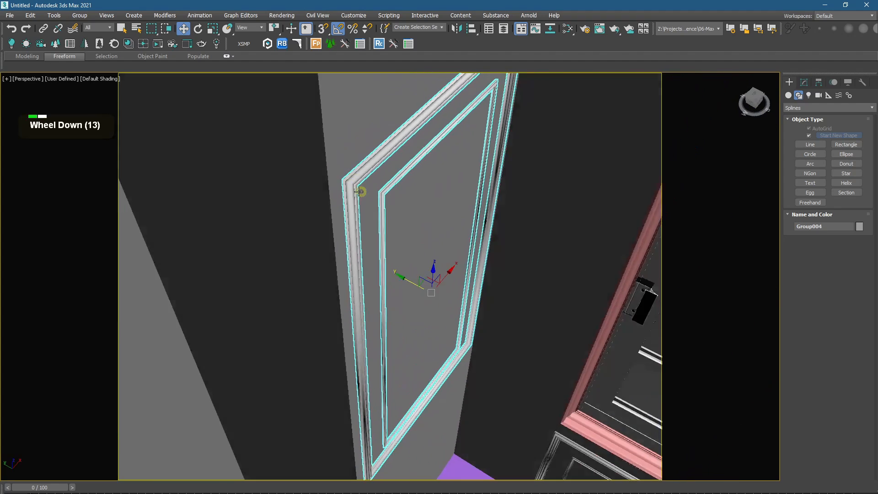
Step: In the frame's Edit Poly modifier, move the upper corner vertices up along Z to just below the wall's top edge
alt+middle_drag(359, 191, 336, 177)
scroll(338, 180, down, 3)
click(804, 82)
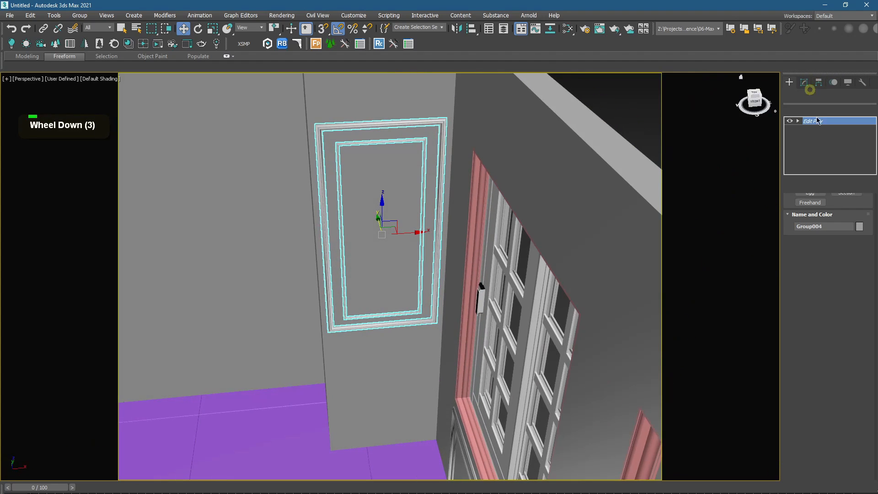
click(805, 277)
middle_drag(477, 152, 528, 196)
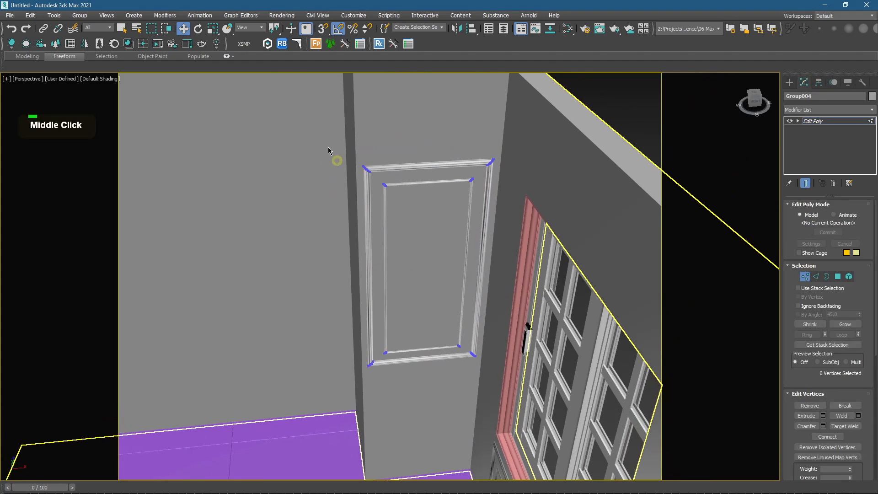
drag(330, 149, 508, 206)
mouse_move(448, 161)
middle_down()
mouse_move(453, 230)
mouse_move(439, 160)
middle_up()
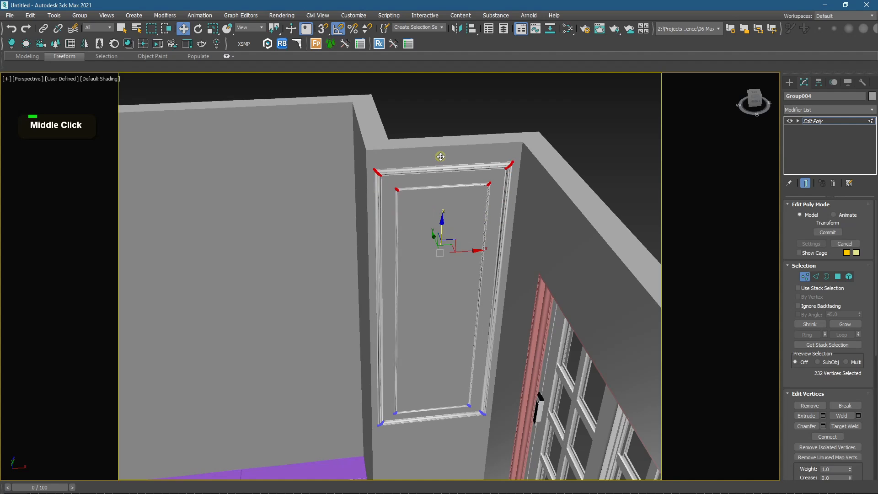
Step: Move the frame's lower corner vertices down along Z to just above the floor and finish the vertex editing
middle_drag(352, 379, 341, 281)
middle_drag(474, 344, 434, 238)
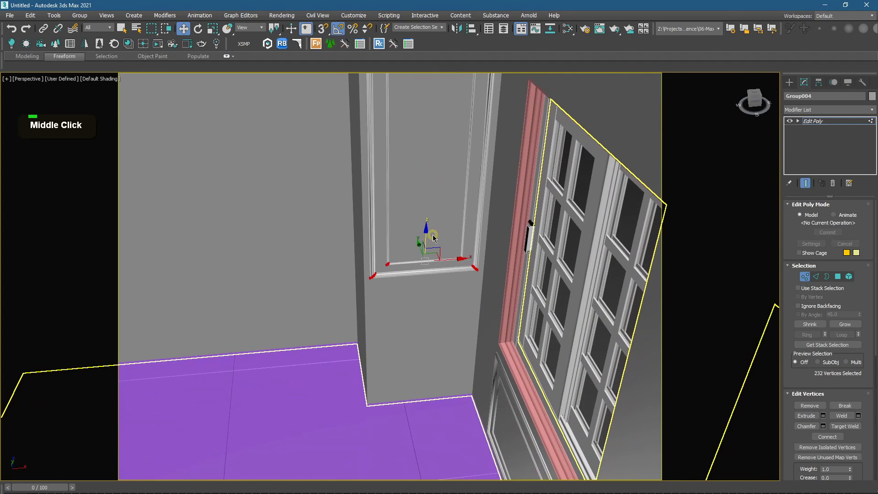
drag(427, 238, 432, 351)
scroll(432, 351, down, 2)
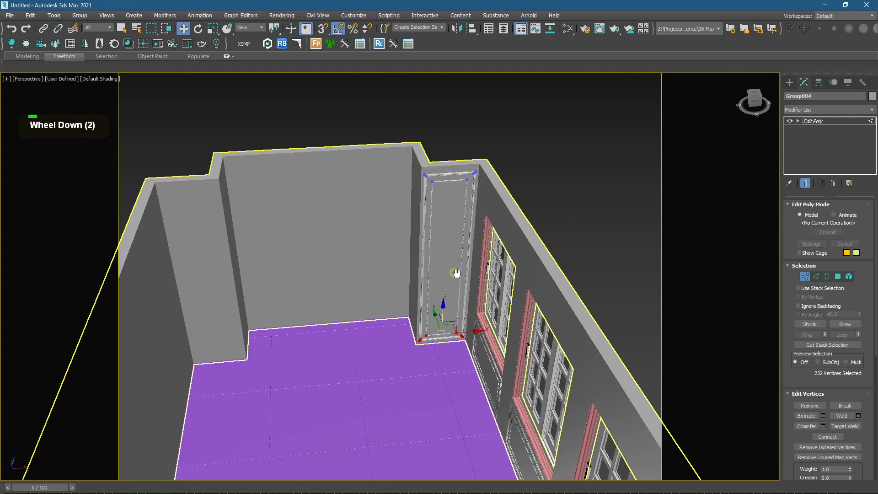
click(789, 82)
Step: Clone the tall frame along X onto the matching narrow wall section across the room from the windows
middle_drag(454, 308, 546, 267)
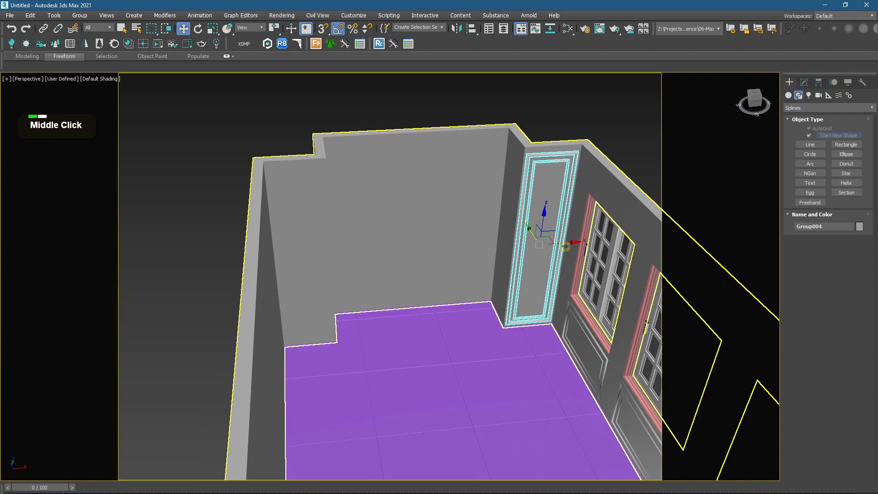
shift+drag(566, 247, 329, 252)
click(432, 306)
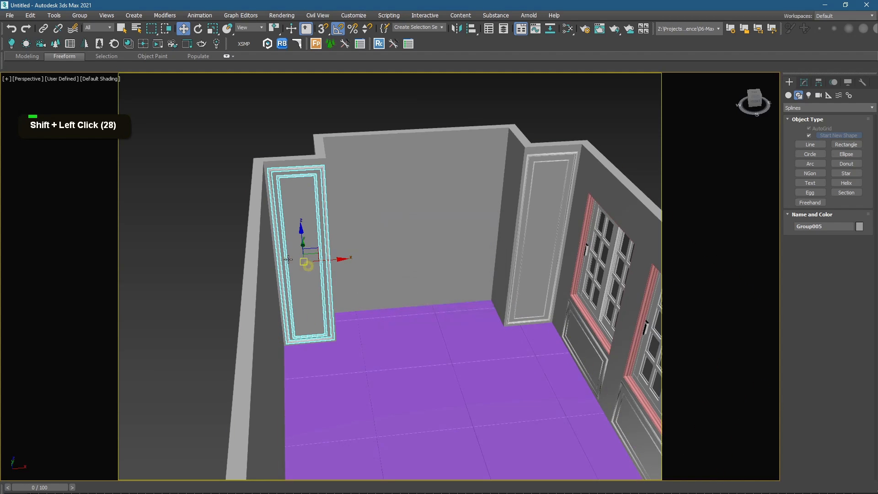
Step: Clone this second tall frame into the room and rotate the clone to run parallel to the recess's side wall
scroll(321, 267, up, 3)
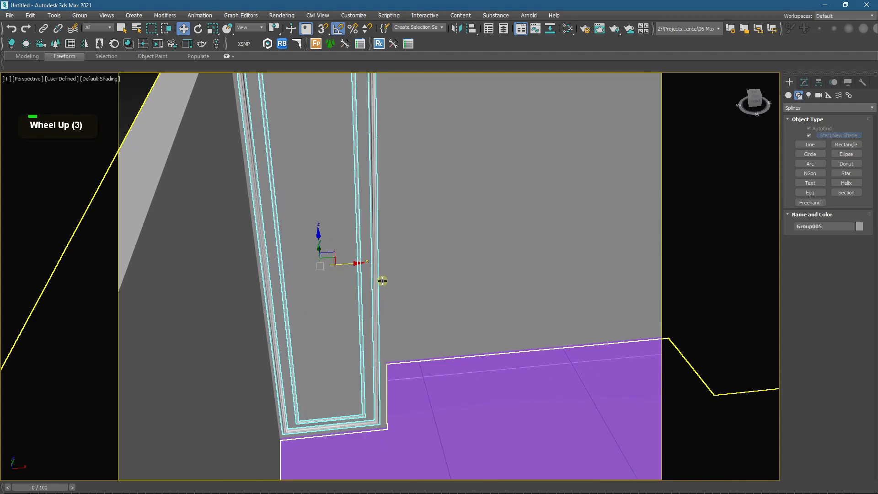
alt+middle_drag(383, 278, 364, 278)
shift+drag(340, 272, 453, 289)
click(438, 310)
key(e)
key(t)
scroll(416, 279, down, 2)
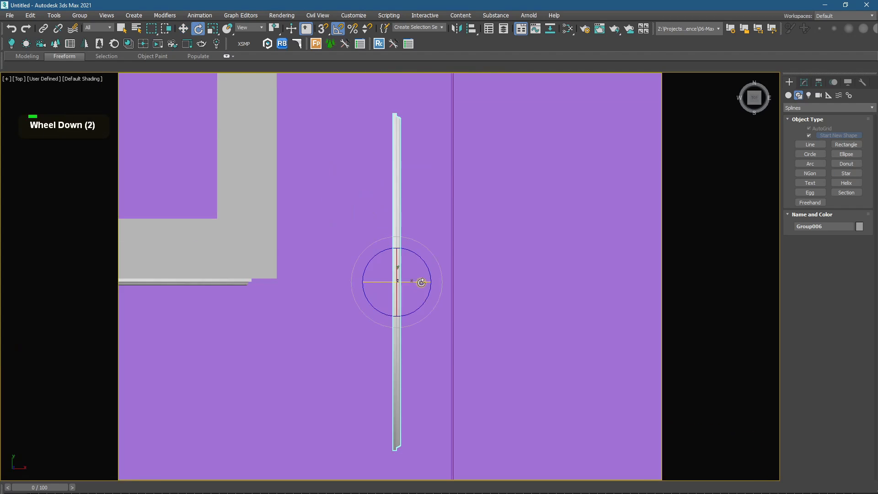
scroll(416, 275, down, 3)
Step: Move the rotated frame to the recess's side wall and snap its back corner to the wall corner in the wireframe top view
key(w)
drag(395, 245, 369, 222)
scroll(374, 210, up, 4)
key(F3)
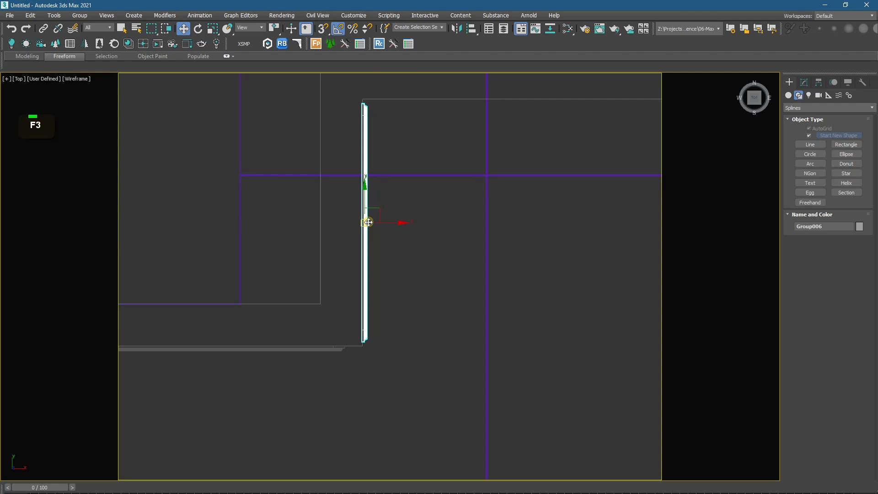
scroll(371, 272, up, 7)
key(s)
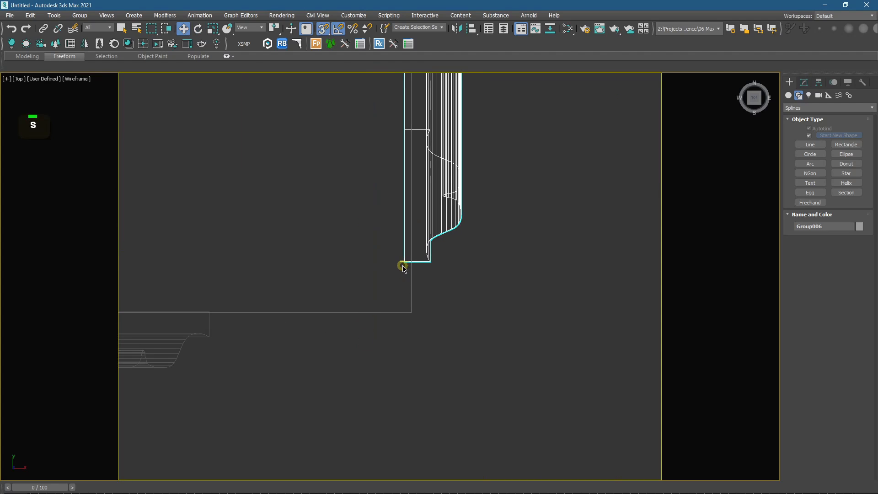
drag(403, 266, 411, 305)
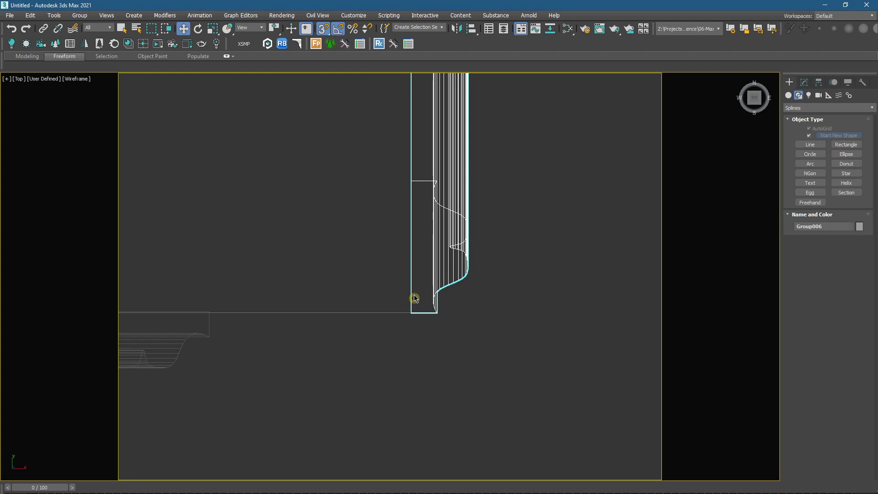
Step: Centre the frame along the recess's side wall and nudge its back slightly into the wall along X
scroll(414, 298, down, 8)
scroll(410, 237, down, 3)
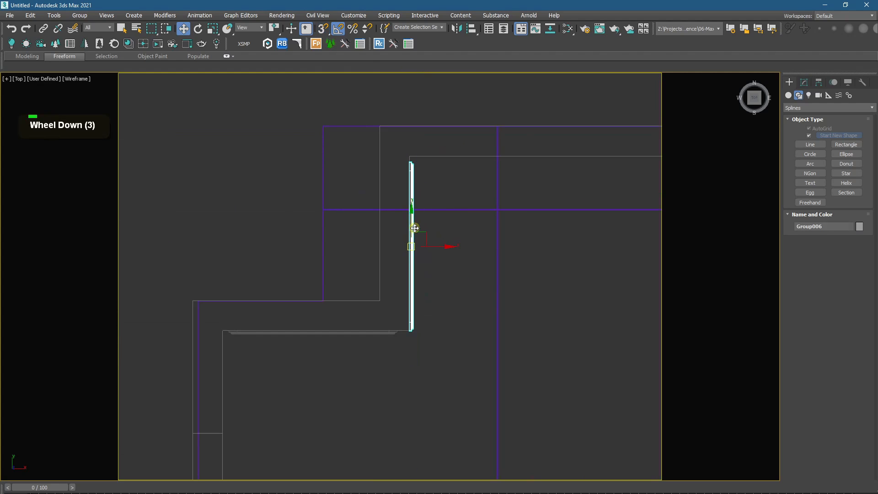
scroll(414, 229, up, 2)
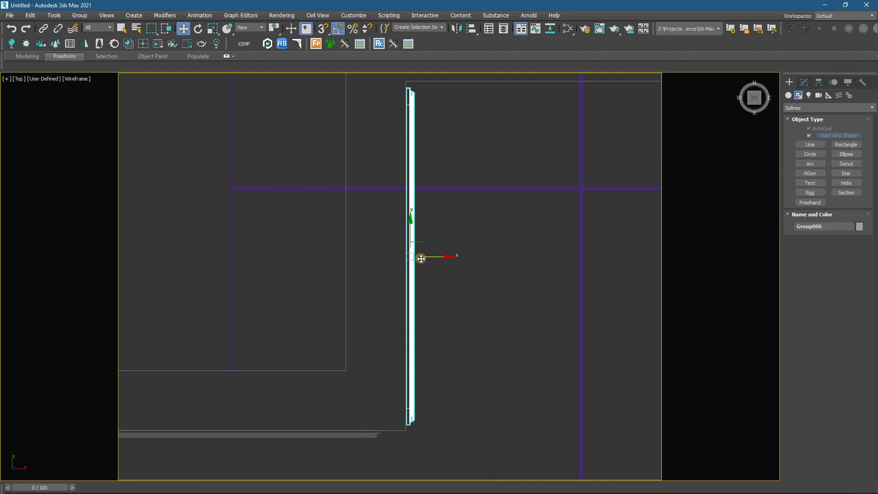
key(F3)
scroll(417, 256, up, 9)
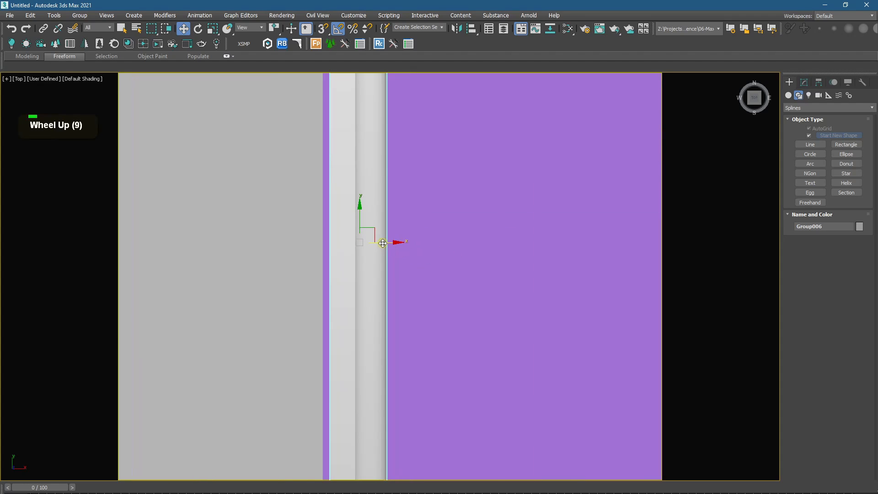
drag(383, 243, 372, 241)
key(F3)
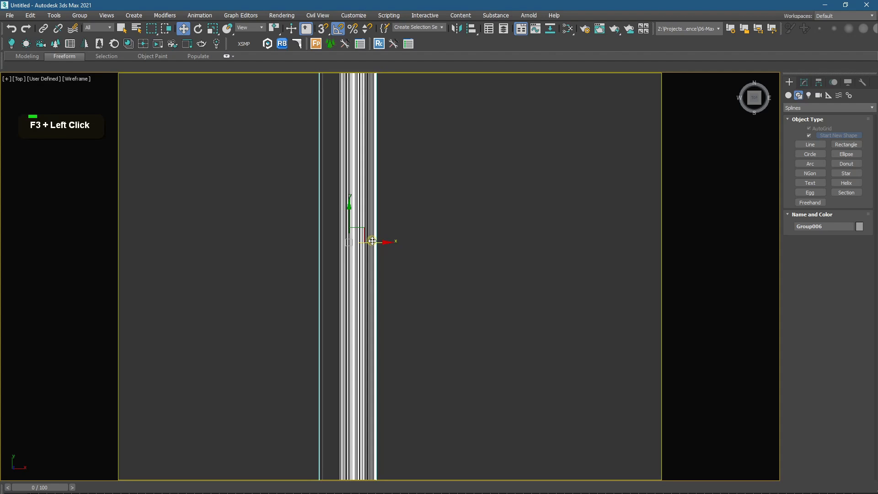
key(F3)
scroll(372, 241, down, 15)
Step: Examine the placed side-wall frame in perspective, including its lower corner and its fit within the recess
alt+middle_drag(375, 241, 360, 224)
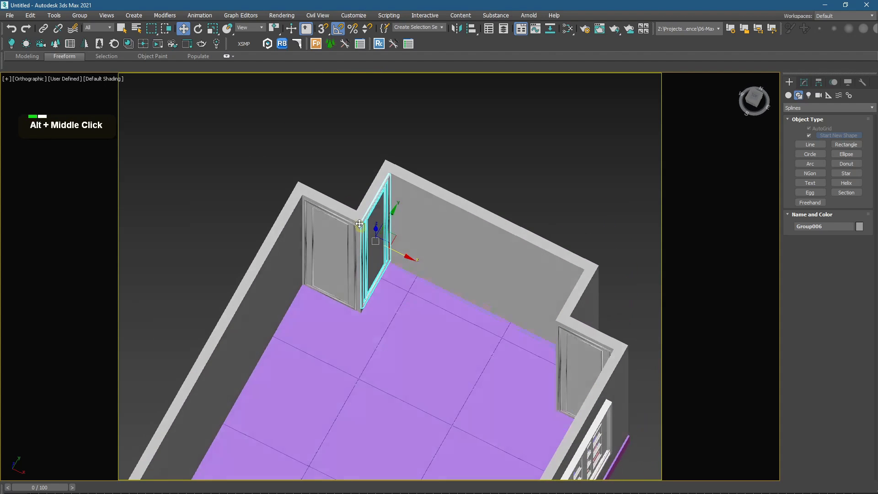
alt+middle_drag(405, 248, 390, 228)
key(p)
scroll(423, 333, up, 3)
scroll(344, 313, up, 3)
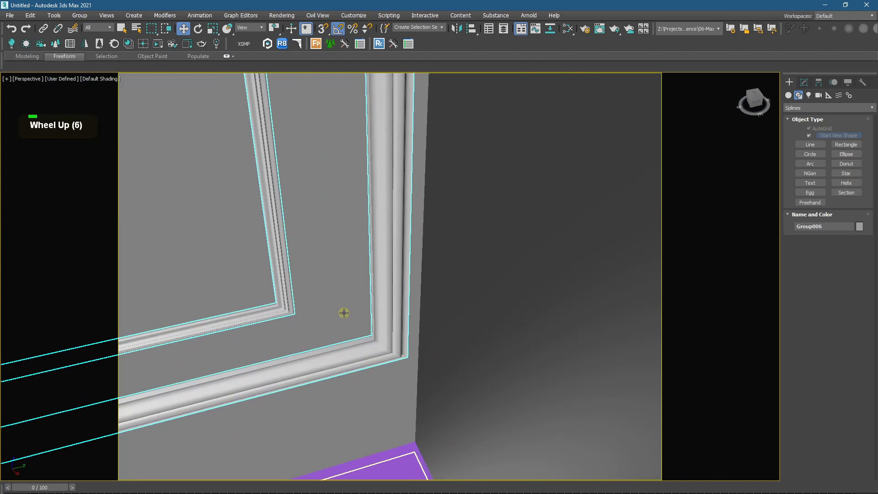
scroll(343, 311, down, 18)
alt+middle_drag(344, 311, 442, 318)
scroll(359, 284, up, 3)
alt+middle_drag(359, 284, 338, 286)
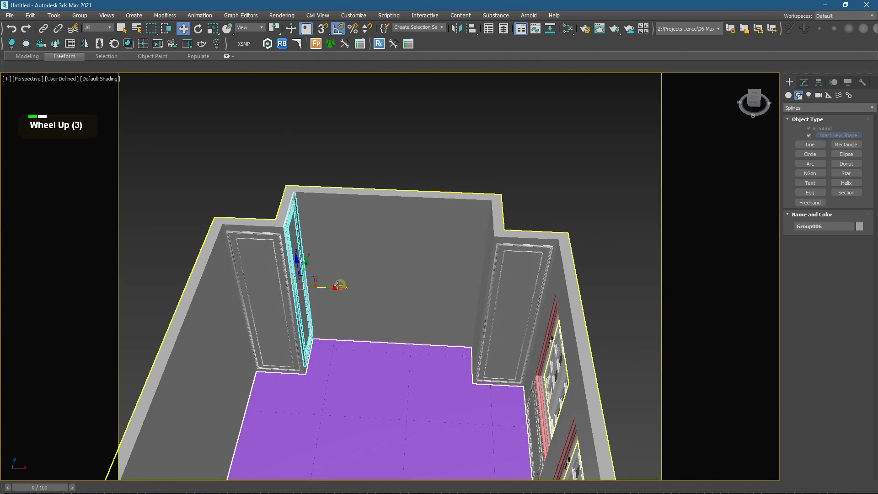
Step: Clone the side-wall frame as an instance along X onto the opposite side wall of the recess
scroll(339, 286, up, 3)
scroll(327, 284, down, 2)
shift+drag(325, 286, 492, 302)
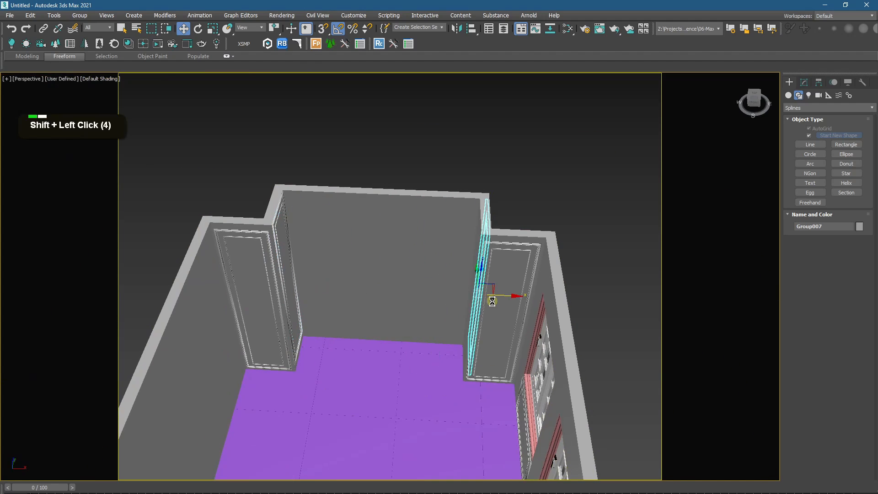
click(392, 251)
click(437, 311)
Step: Mirror the cloned side-wall frame across the X axis without cloning, so its profile faces into the recess
scroll(433, 311, up, 3)
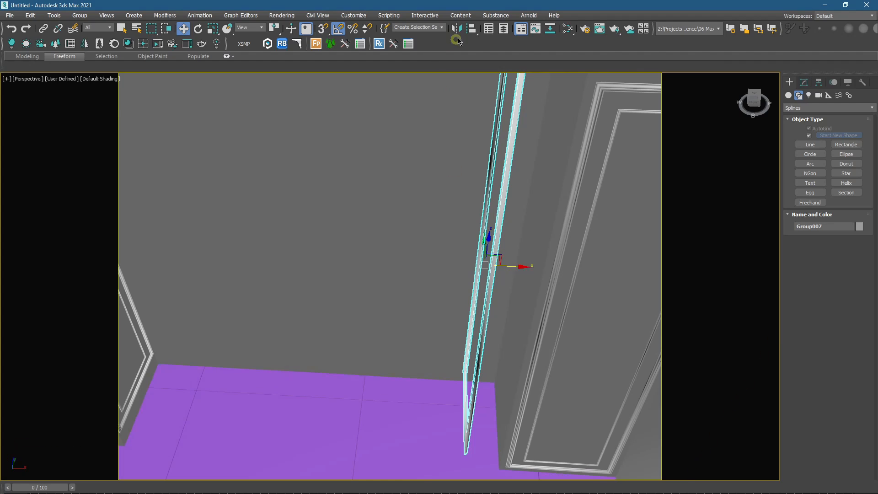
click(457, 29)
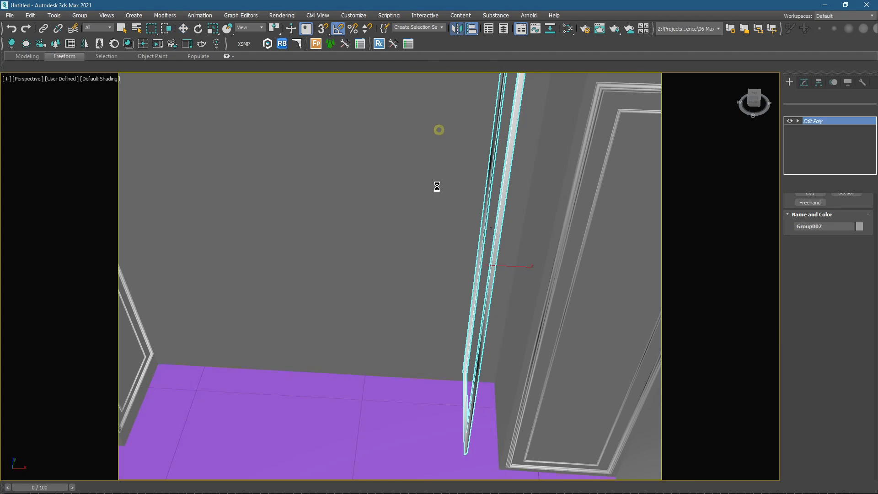
click(423, 225)
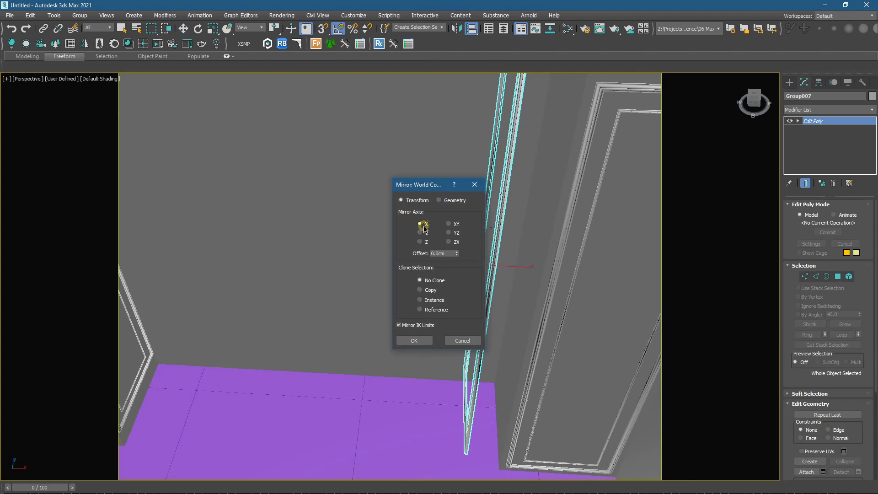
click(414, 340)
alt+middle_drag(443, 396, 498, 352)
key(w)
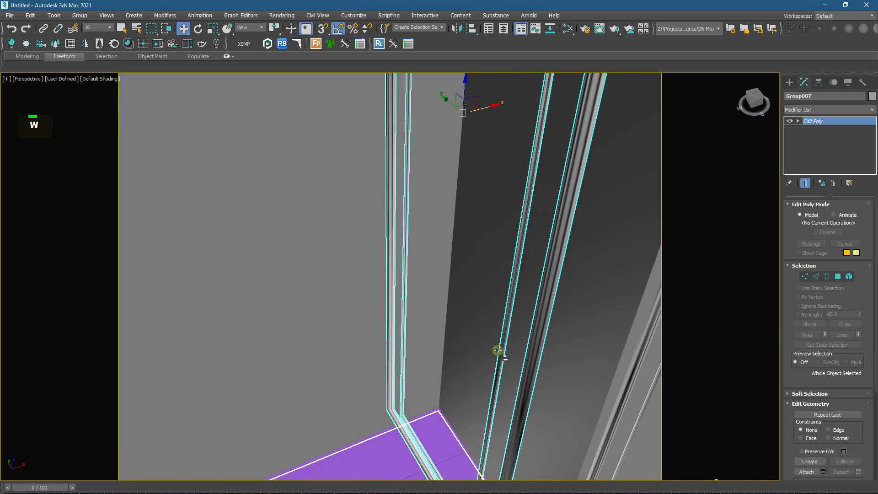
Step: Nudge the mirrored frame along X in the top view until its back sits slightly inside the recess's side wall
scroll(503, 365, up, 3)
scroll(507, 412, down, 3)
alt+middle_drag(506, 427, 301, 287)
scroll(304, 283, down, 2)
middle_drag(340, 126, 369, 371)
middle_drag(338, 158, 357, 333)
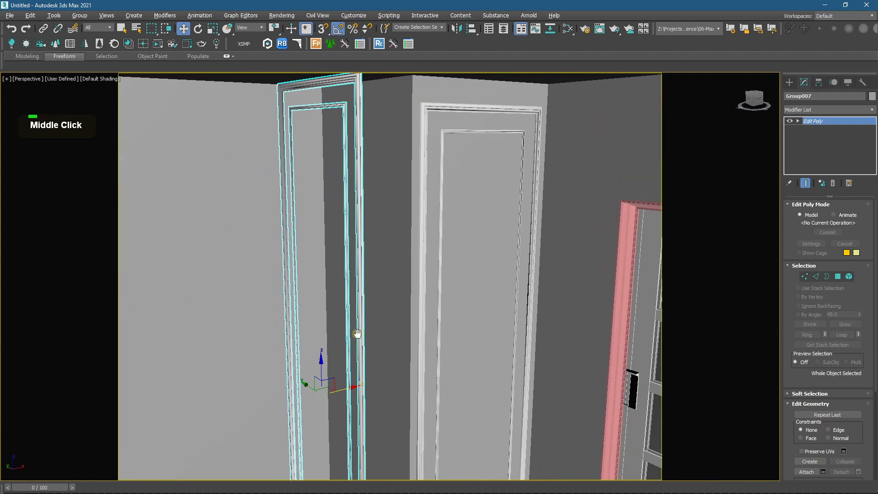
middle_drag(370, 115, 352, 68)
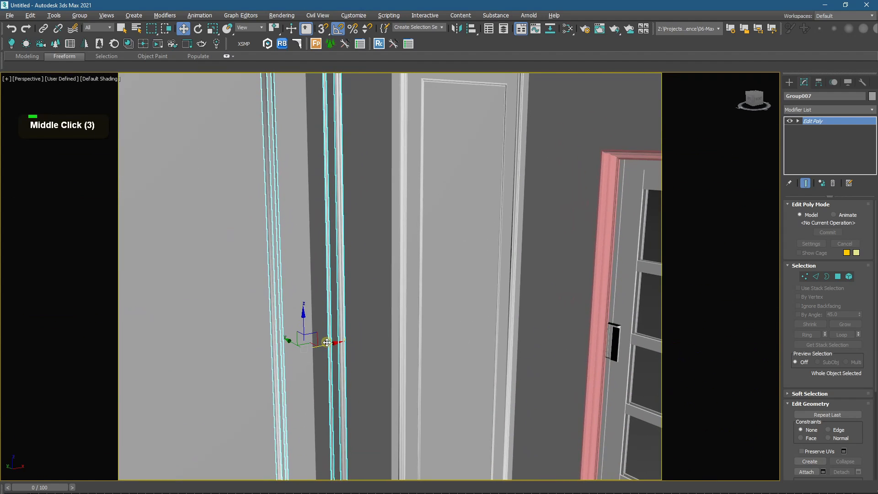
middle_drag(326, 342, 362, 331)
click(364, 331)
key(t)
key(z)
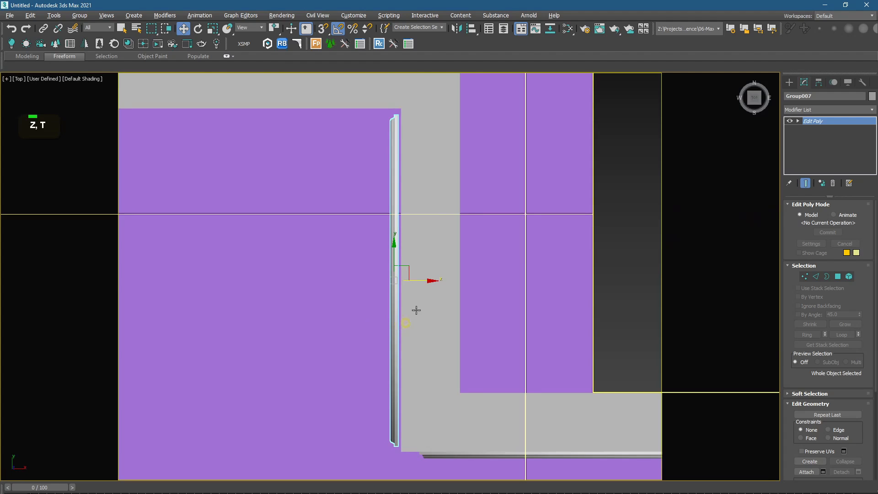
scroll(417, 311, up, 2)
drag(414, 282, 420, 284)
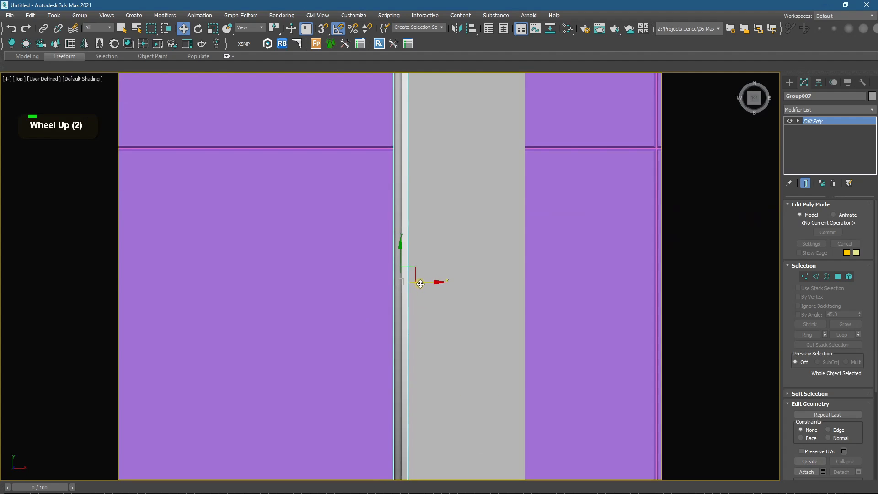
Step: Return to the camera view with safe frames on and unhide all the hidden bathroom objects
scroll(420, 284, down, 12)
click(480, 229)
key(c)
key(shift+f)
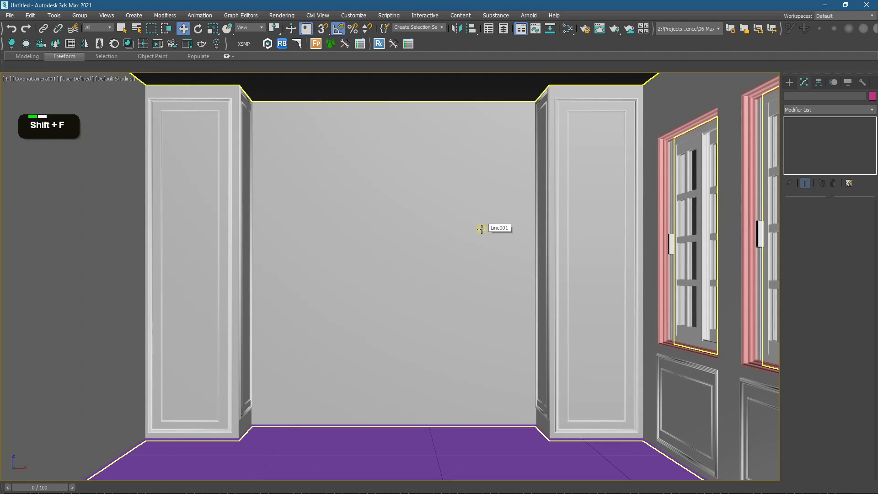
key(shift+f)
right_click(481, 227)
click(505, 192)
click(505, 191)
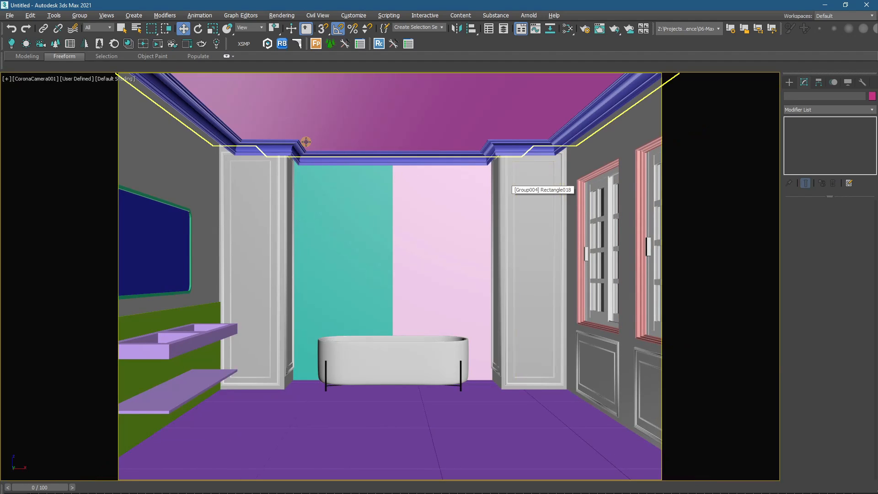
Step: Move the crown molding's vertices on the vanity side outward along X, closer to the wall, in the wireframe top view
click(225, 155)
click(405, 158)
key(z)
key(t)
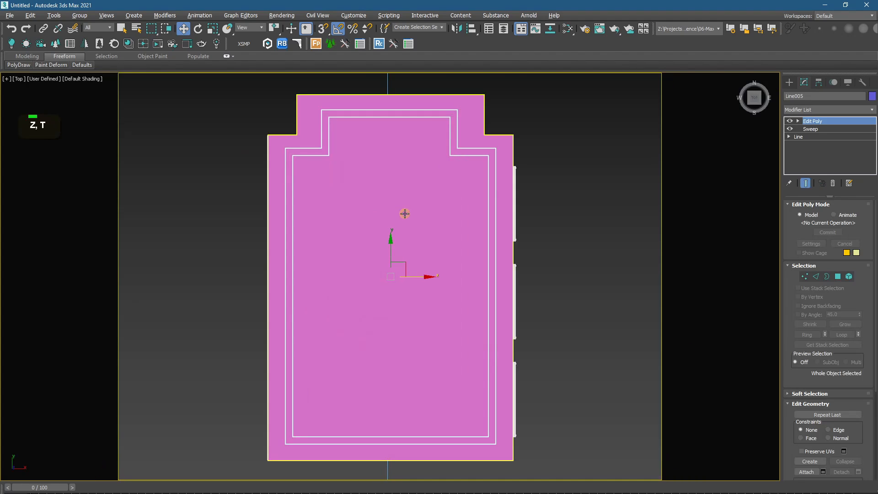
key(F3)
click(805, 277)
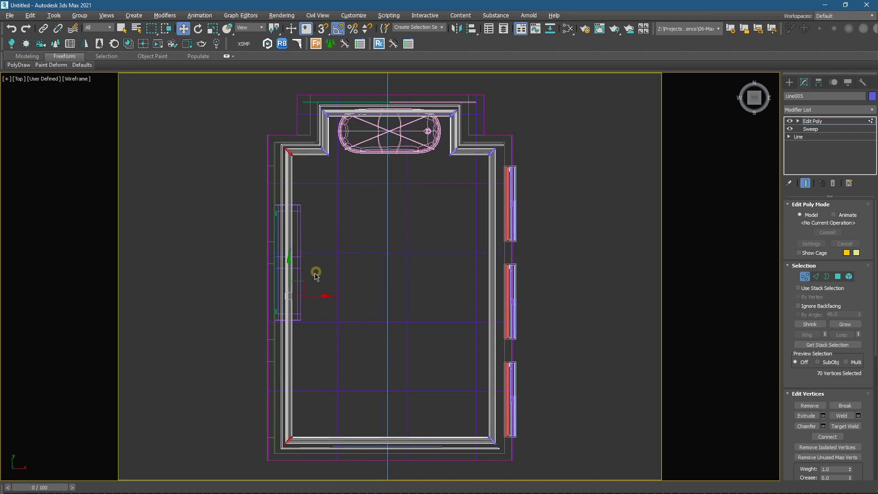
drag(314, 296, 306, 295)
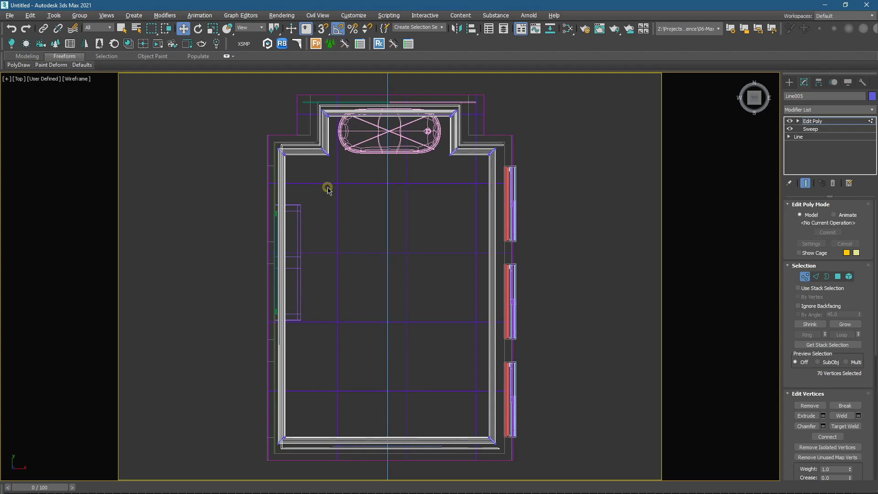
Step: Move the thin ceiling strip's vanity-side vertices outward along X to match the shifted crown molding, and return to the shaded camera view
click(790, 82)
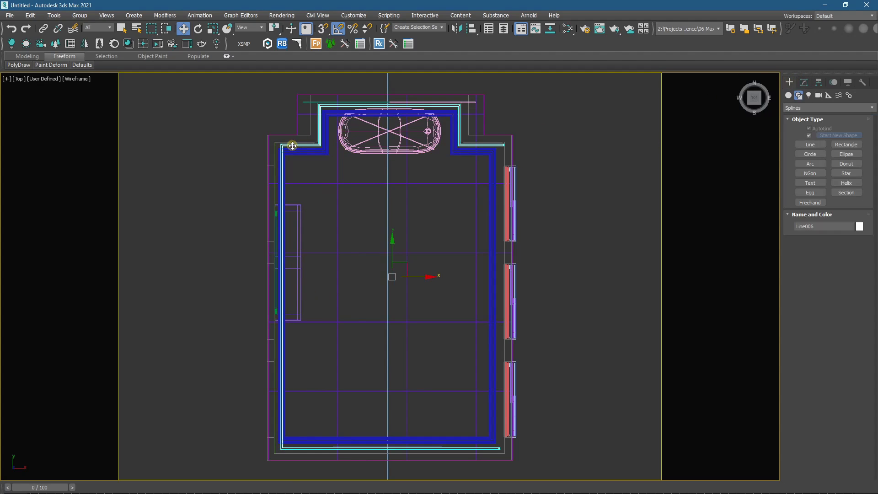
click(805, 83)
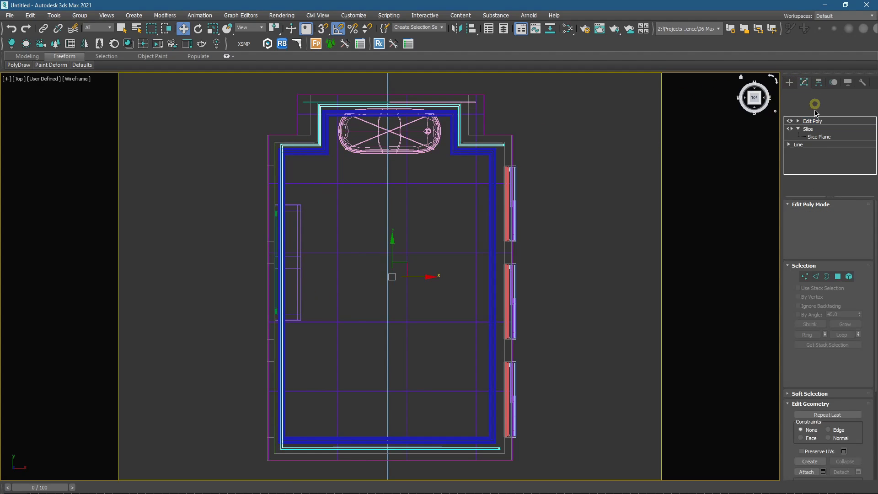
click(806, 276)
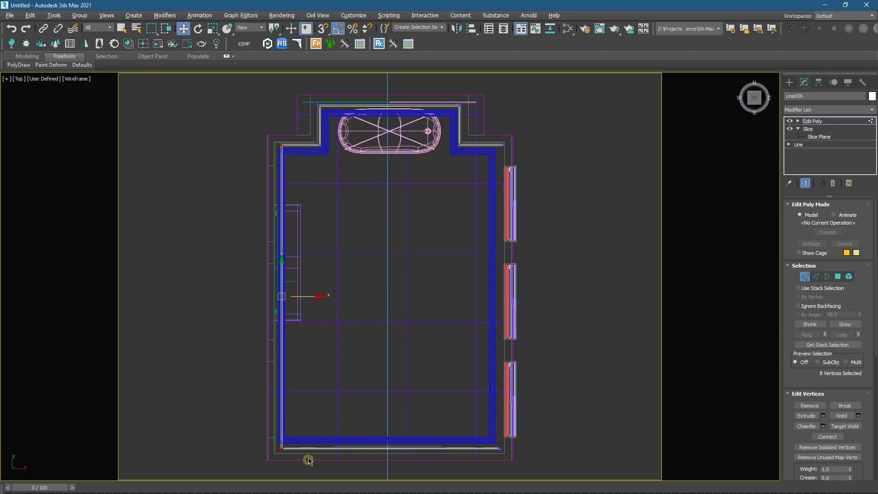
drag(304, 303, 326, 280)
scroll(290, 235, up, 9)
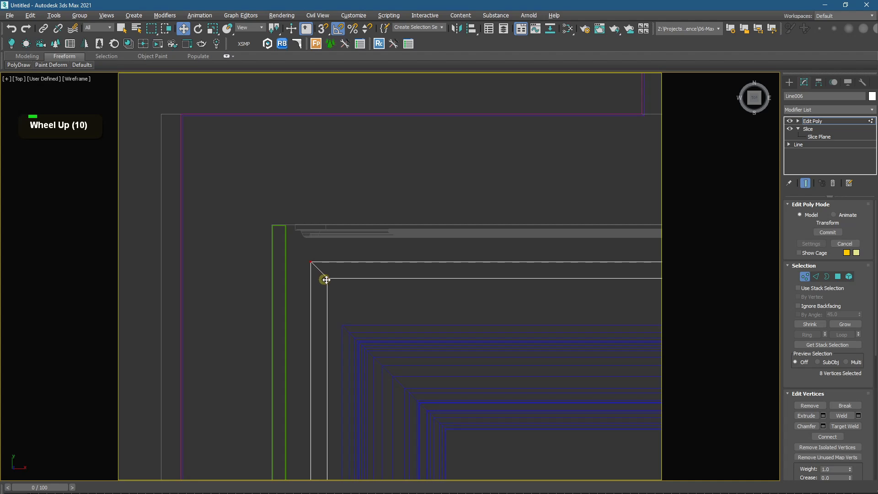
key(c)
key(F3)
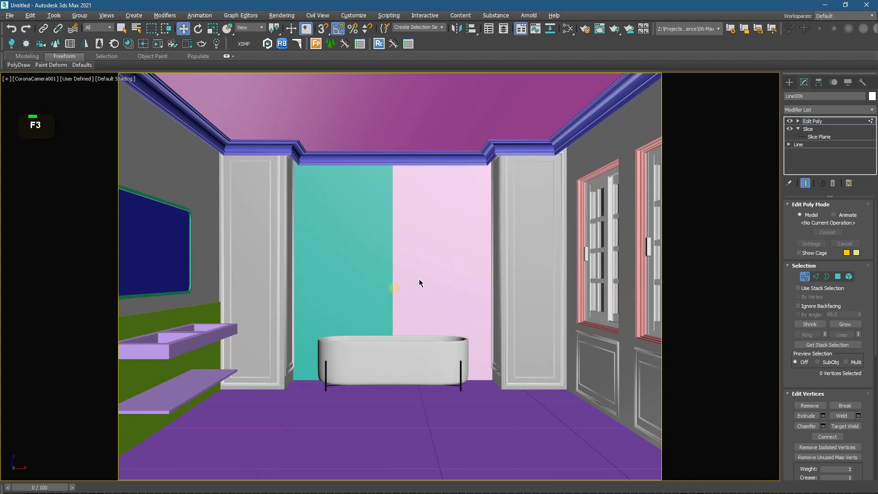
click(786, 82)
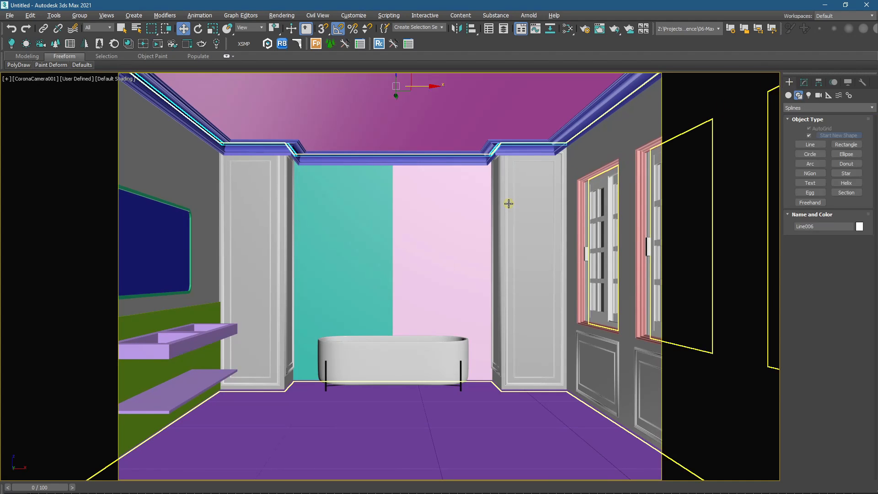
Step: Save the scene to the Desktop as a 3ds Max file named "yyoutube video"
click(10, 16)
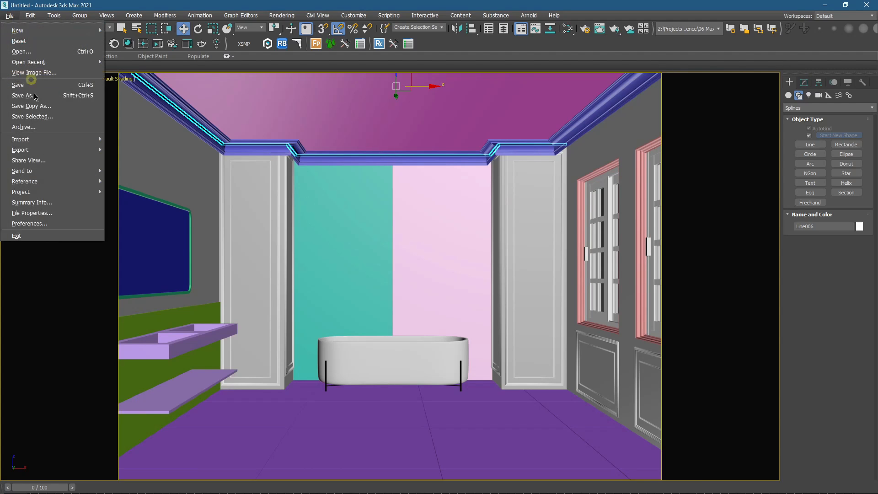
click(35, 97)
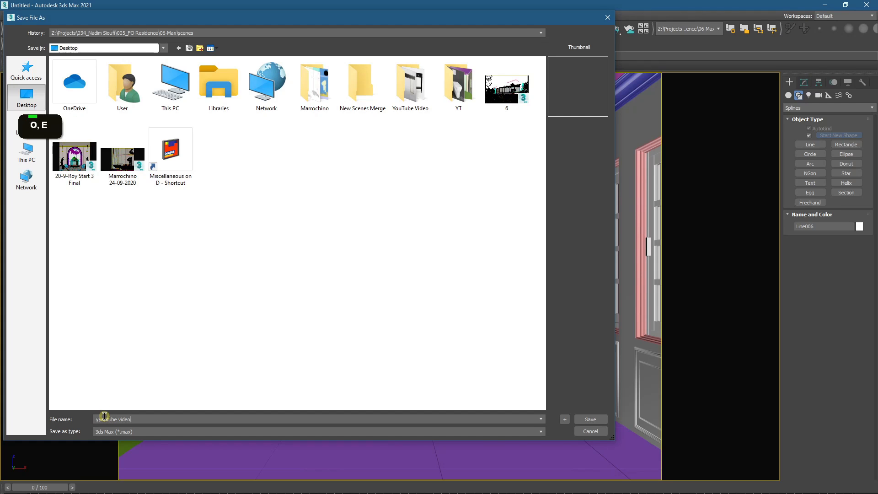
click(587, 419)
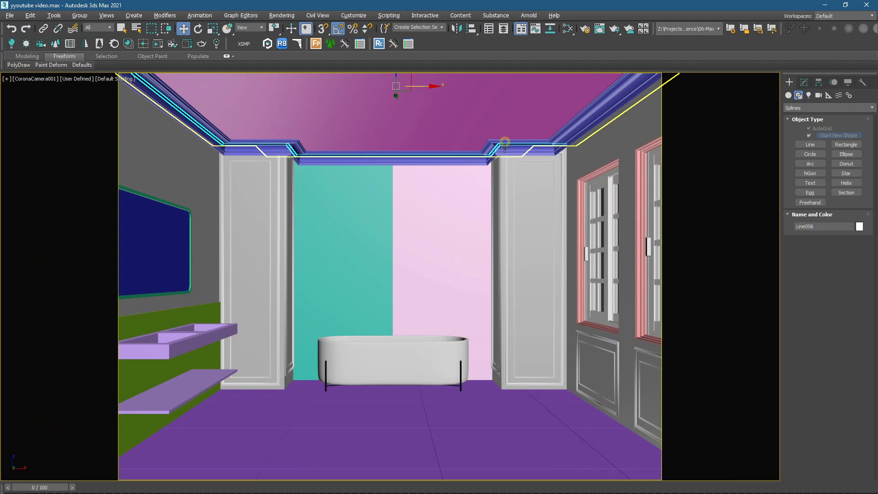
Step: Select only the four tall panel frames around the recess and isolate them from the rest of the scene
click(495, 288)
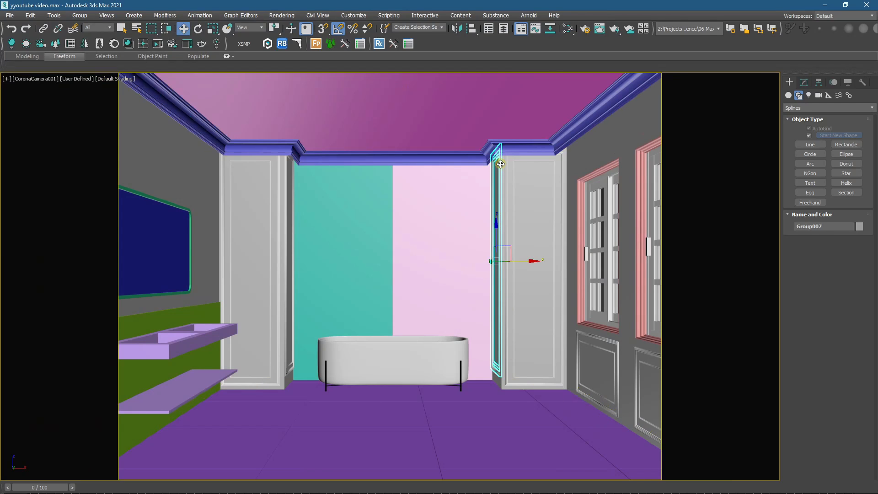
ctrl+click(290, 372)
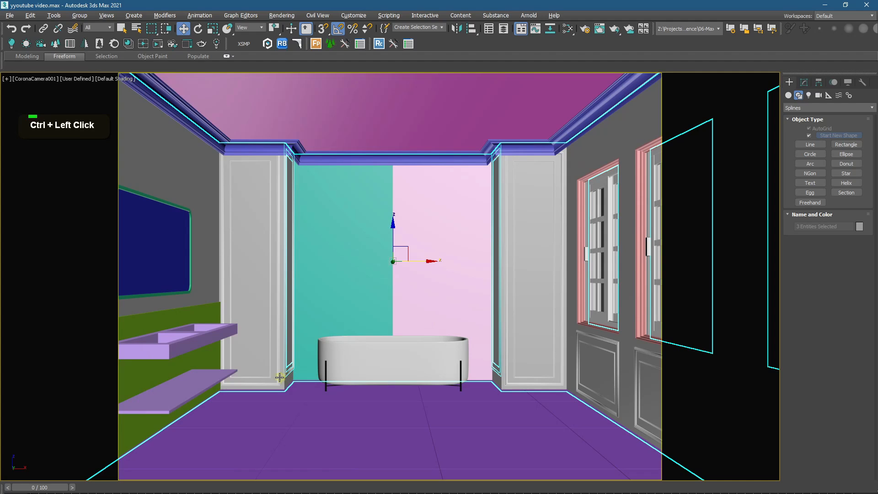
ctrl+click(280, 377)
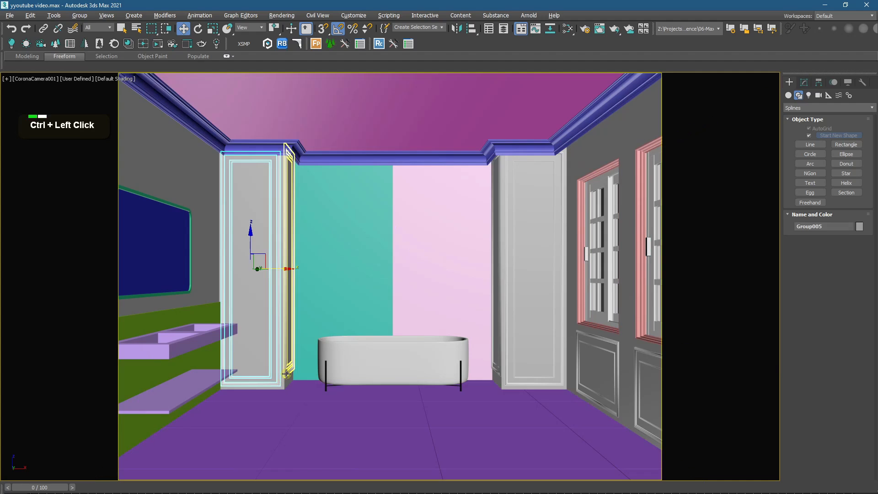
ctrl+click(498, 370)
ctrl+click(490, 477)
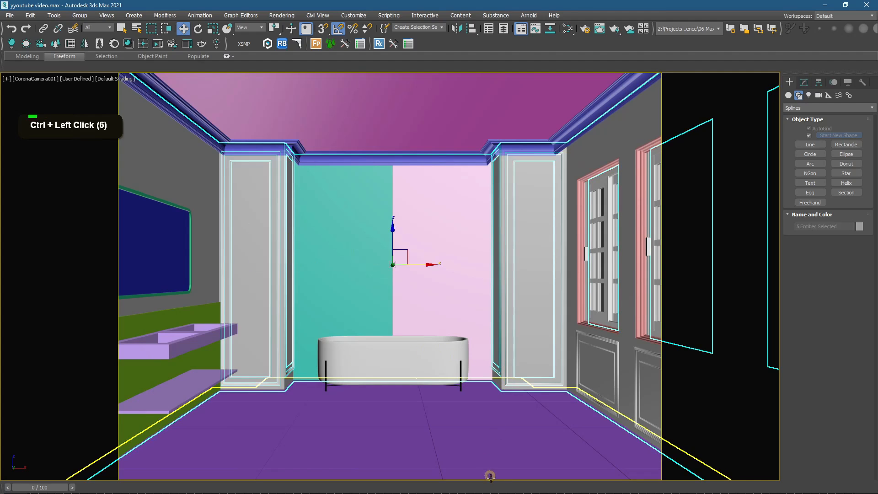
alt+click(530, 336)
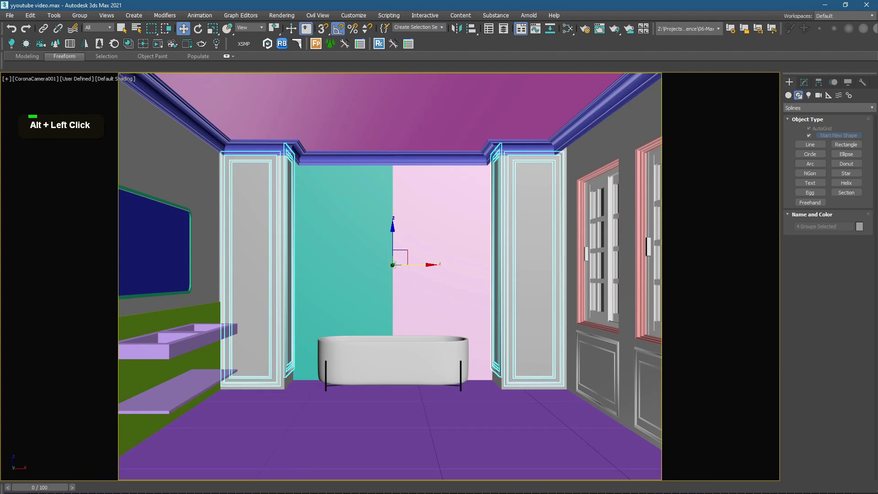
key(alt+q)
click(435, 426)
Step: Lower the window-side recess frame in the front view, snapping its bottom corner level with the bottom of the adjacent back-wall frame
click(498, 370)
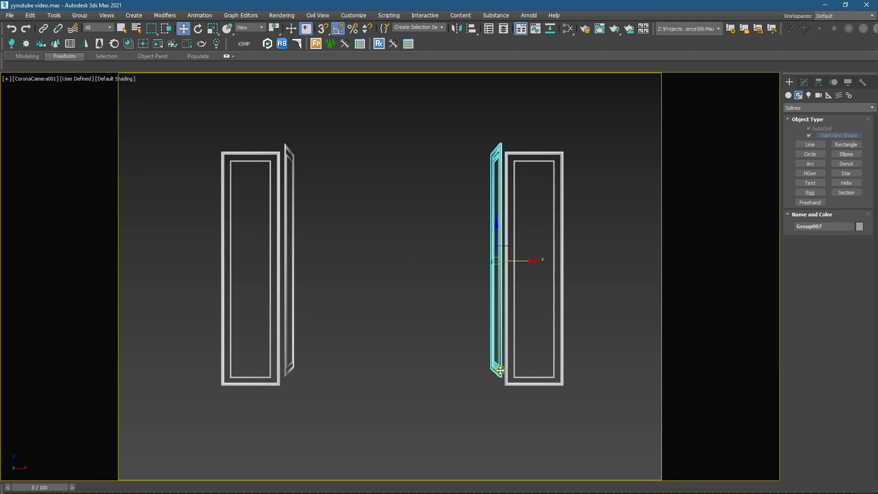
key(f)
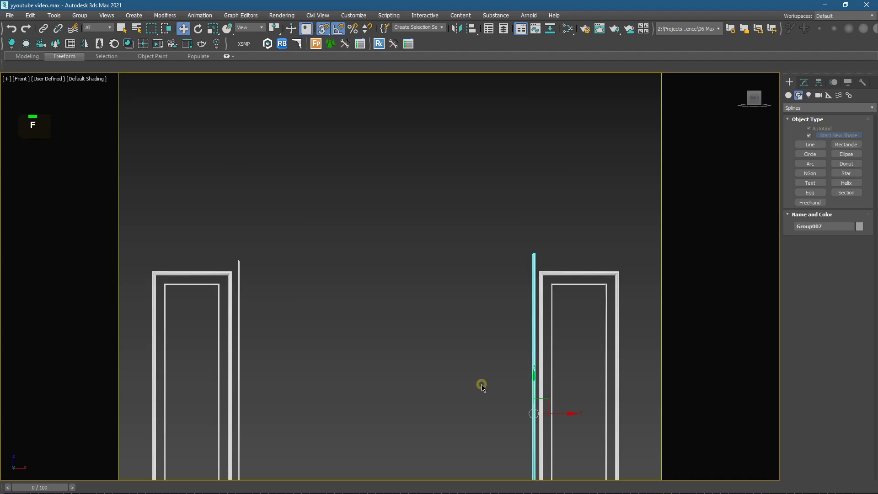
scroll(481, 383, up, 3)
scroll(423, 374, up, 2)
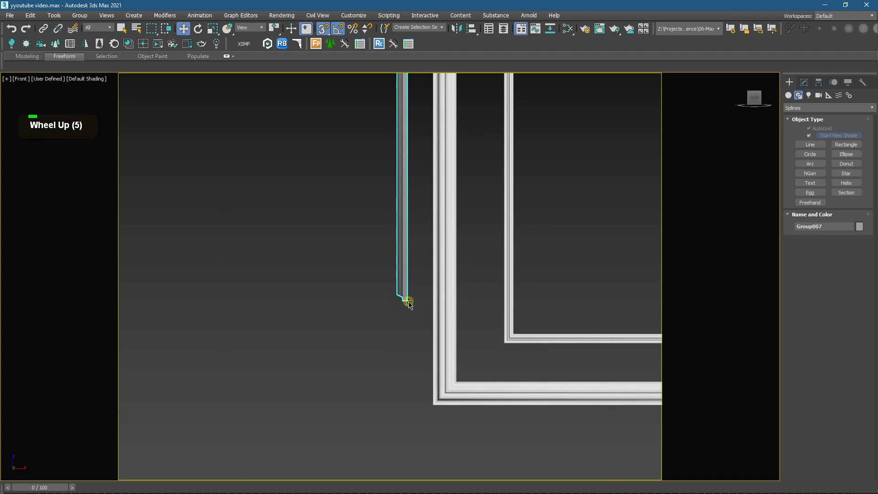
scroll(432, 405, down, 10)
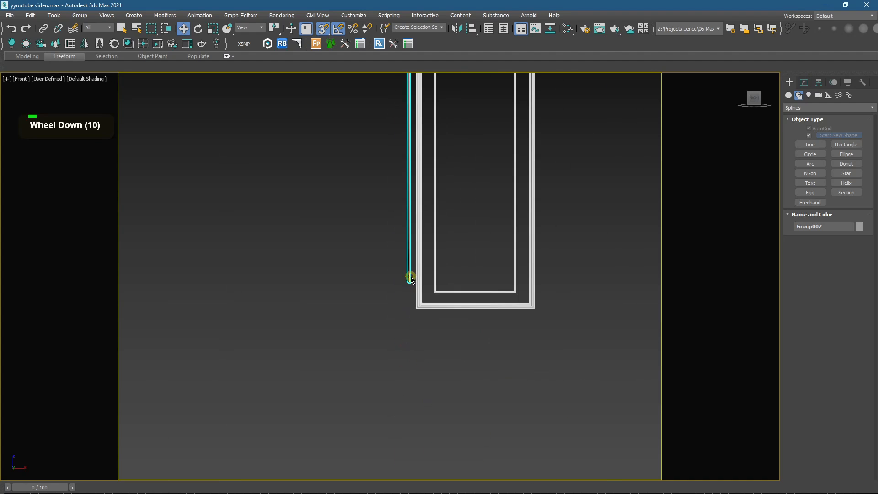
middle_drag(410, 276, 430, 400)
scroll(400, 445, up, 3)
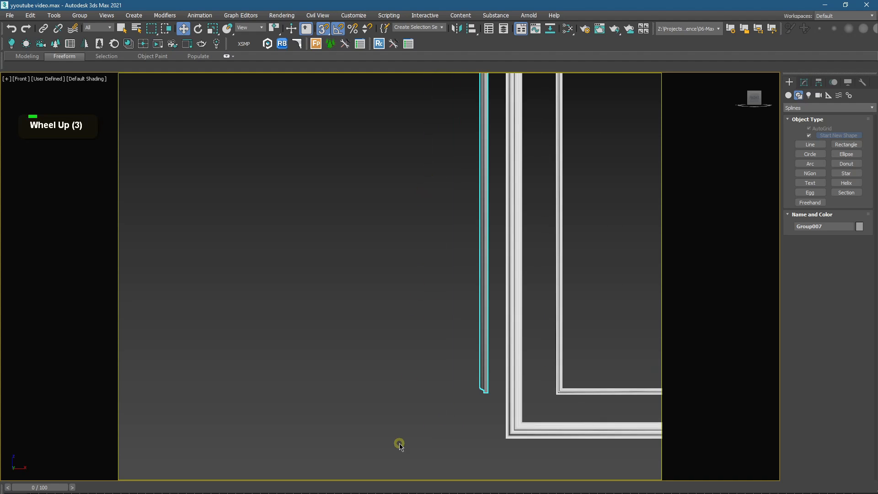
middle_drag(399, 445, 411, 335)
scroll(450, 301, up, 2)
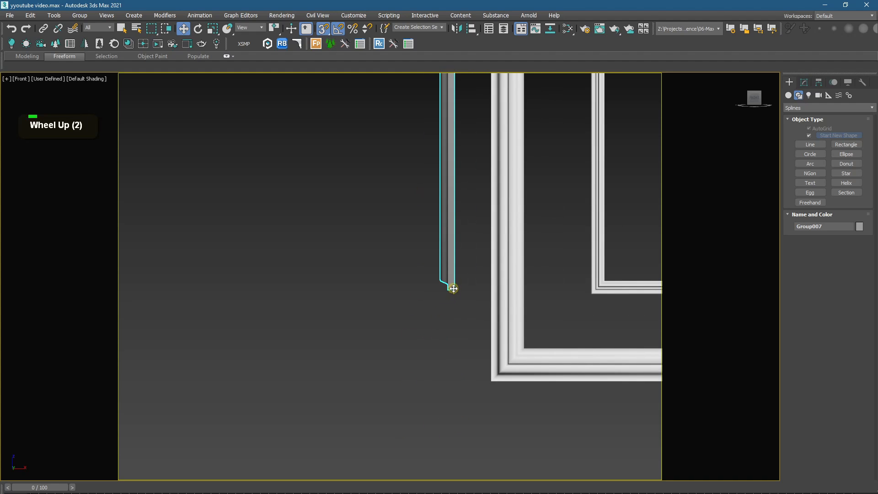
click(453, 288)
scroll(480, 365, down, 8)
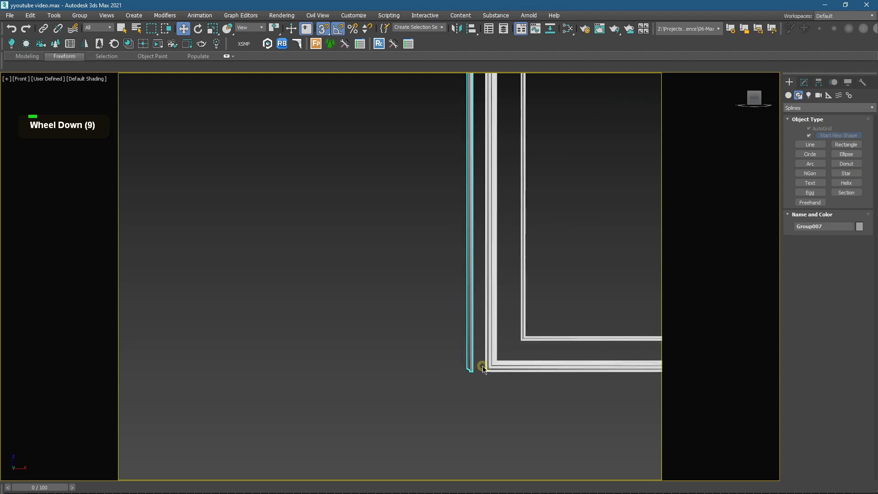
Step: Lower the vanity-side recess frame in the front view, snapping its bottom corner level with the bottom of the adjacent back-wall frame
middle_drag(480, 365, 470, 365)
scroll(402, 349, down, 3)
scroll(379, 304, up, 1)
click(360, 274)
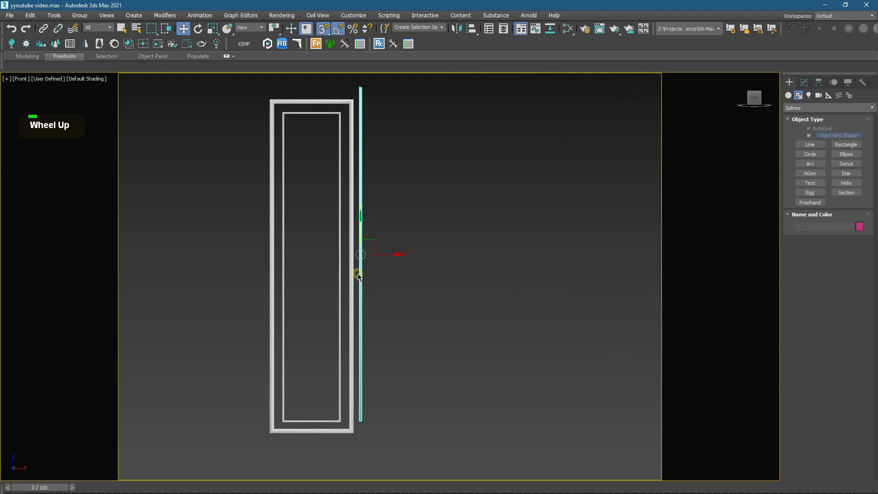
middle_drag(367, 333, 396, 285)
drag(390, 374, 389, 398)
scroll(391, 401, up, 6)
click(402, 356)
Step: End the isolation to bring back the whole room, return to the camera view, and select the ceiling spline
scroll(403, 357, down, 3)
right_click(471, 288)
click(485, 251)
key(c)
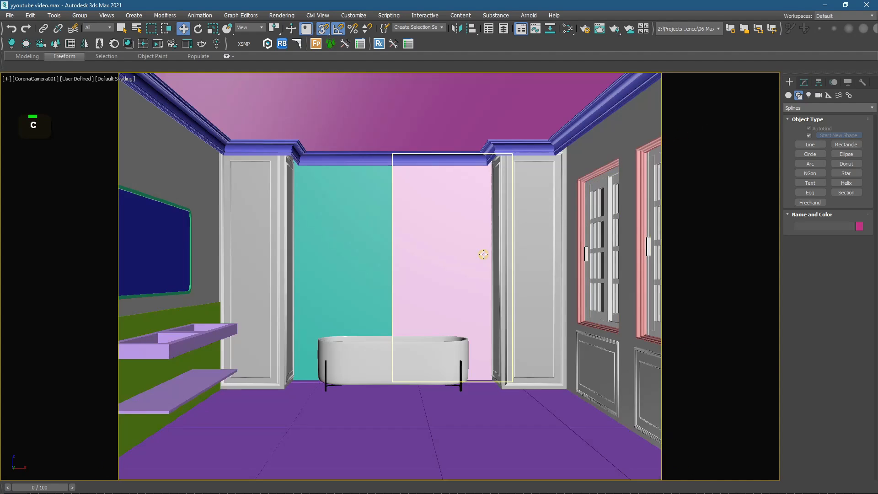
key(shift+f)
key(shift+f)
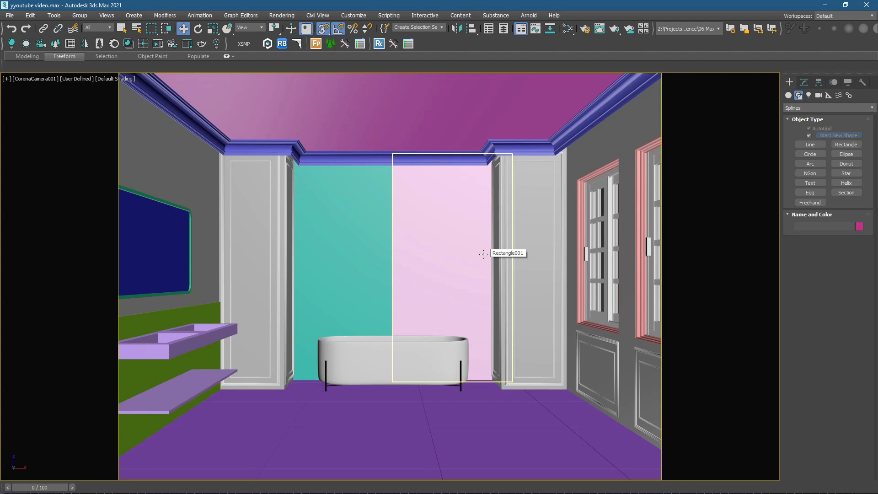
click(380, 110)
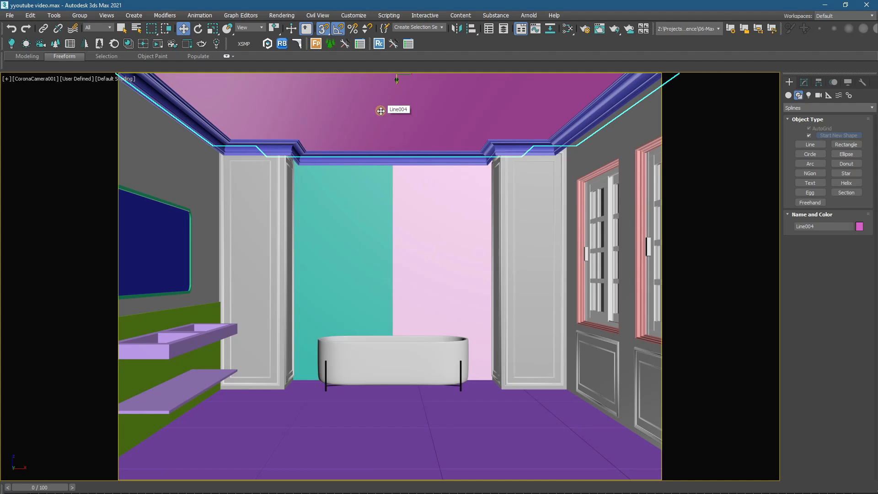
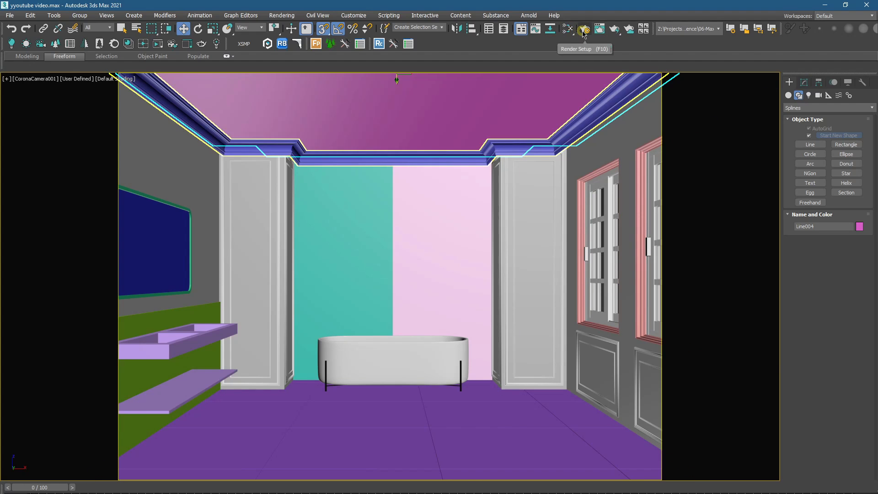
Step: Open the render setup and change the renderer to CoronaRenderer
key(F10)
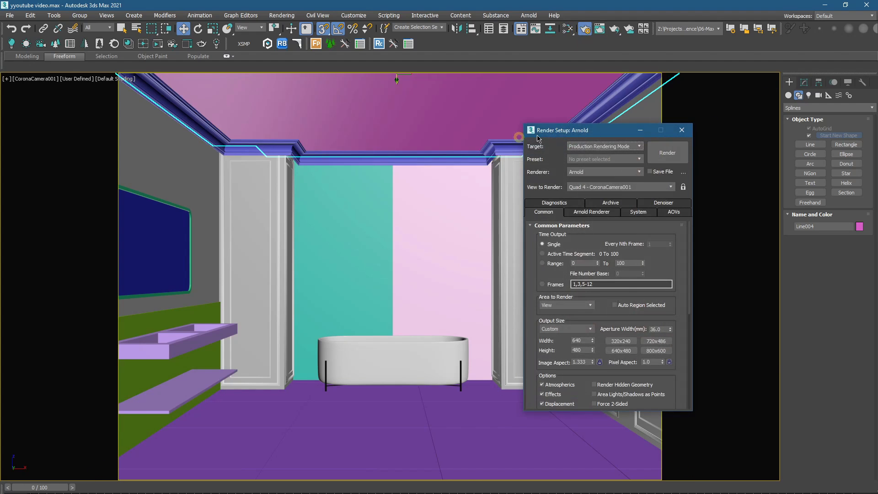
drag(557, 132, 308, 113)
click(387, 141)
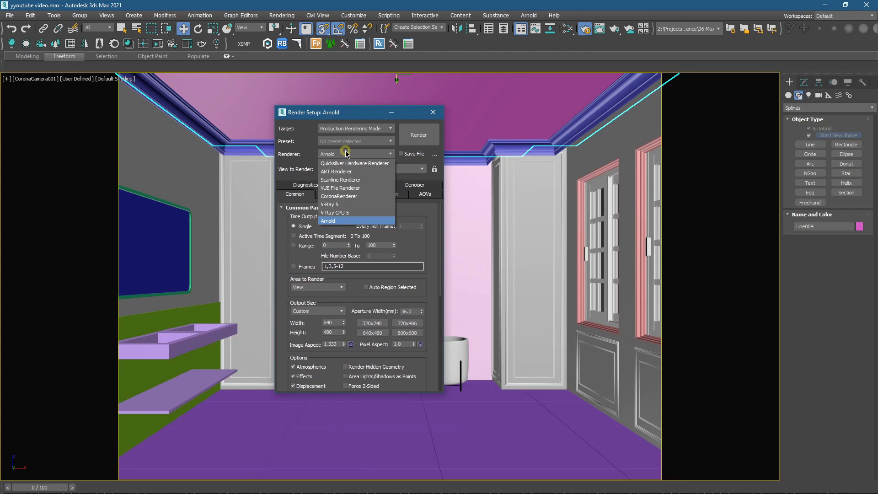
click(348, 196)
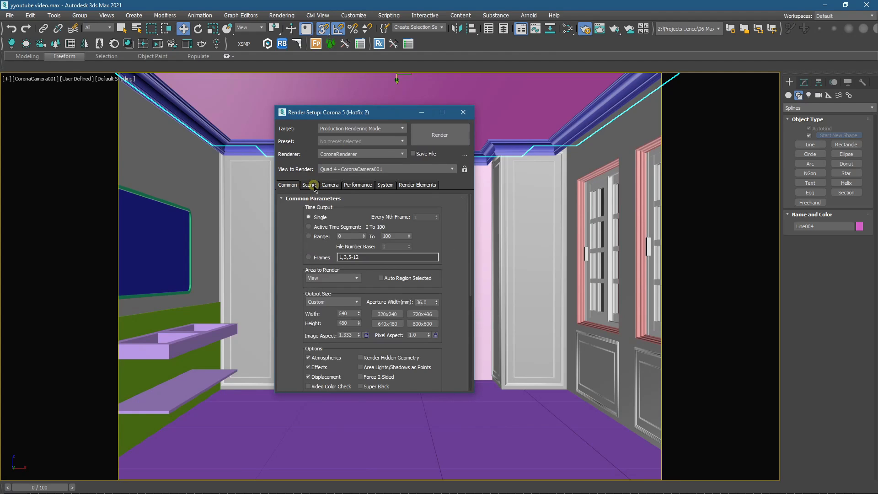
Step: Enable Corona's material override for the scene and assign a new CoronaMtl as the override material
click(314, 187)
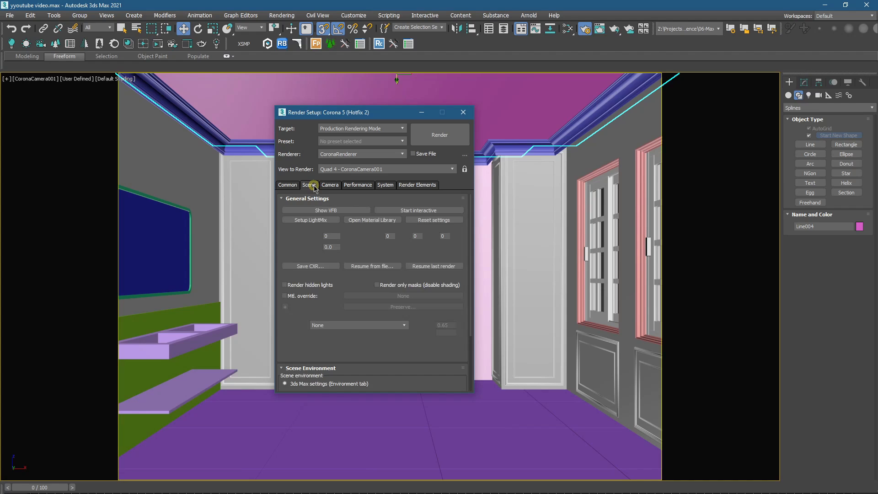
click(297, 297)
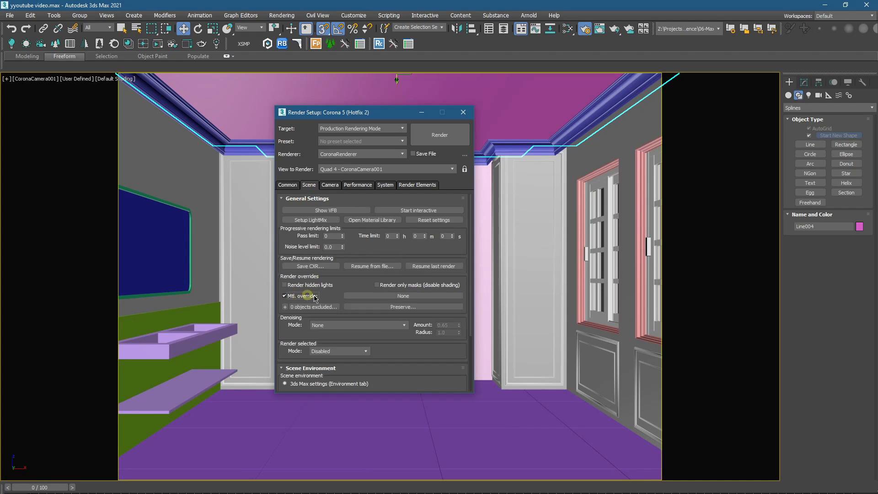
click(385, 296)
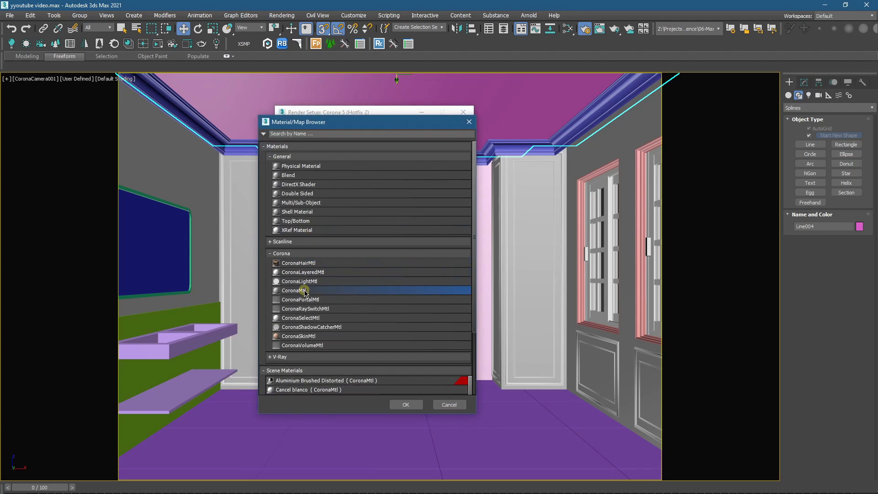
double_click(304, 294)
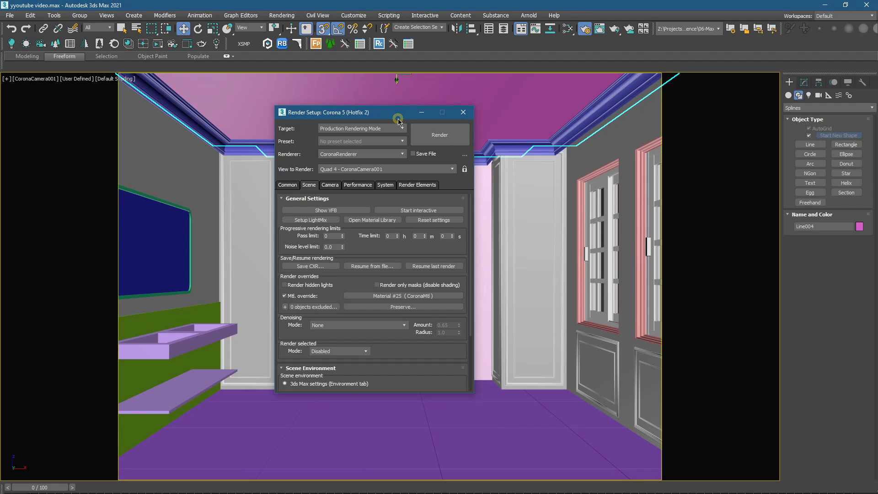
drag(379, 120, 386, 118)
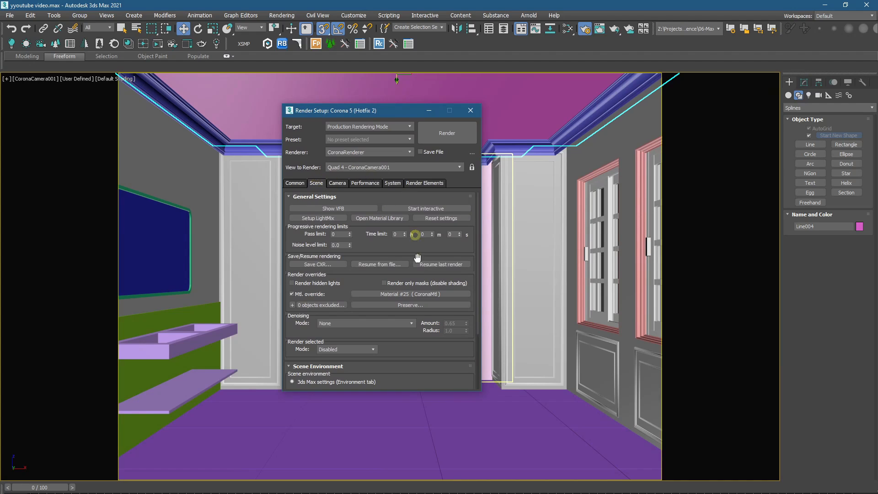
Step: Set the scene environment to a single map and assign a CoronaSky map to it
scroll(471, 256, down, 5)
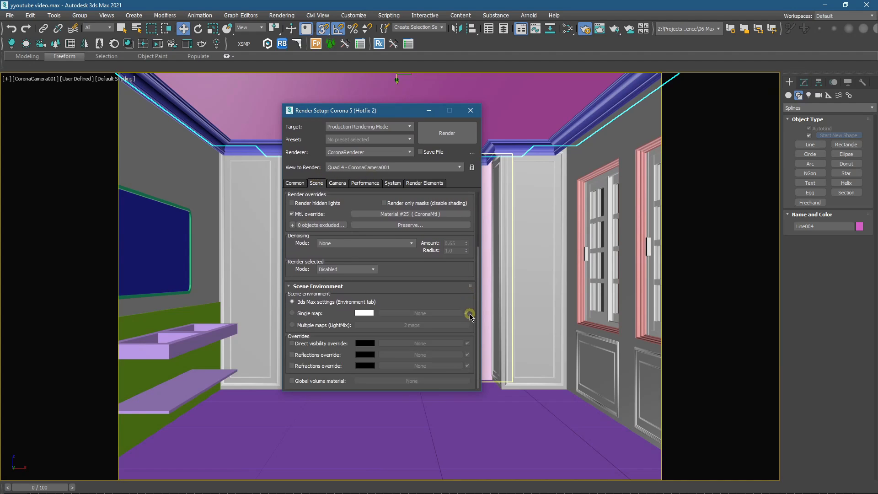
click(305, 313)
click(398, 313)
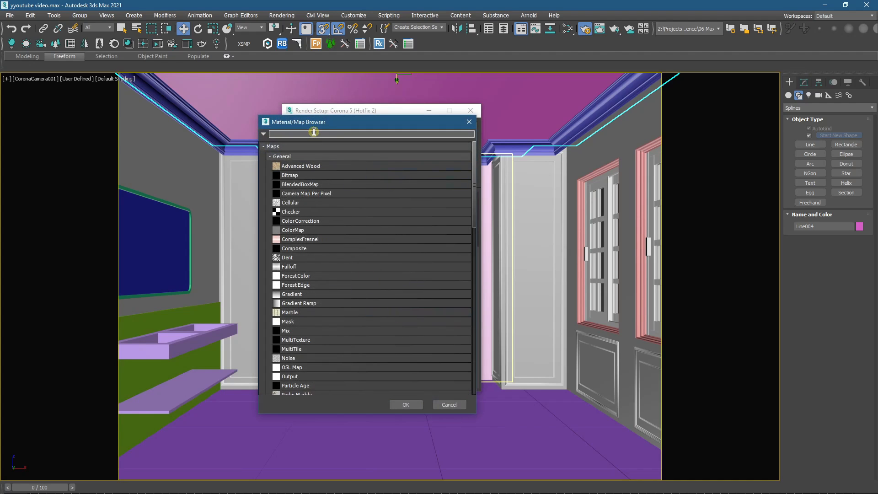
text(coronasky)
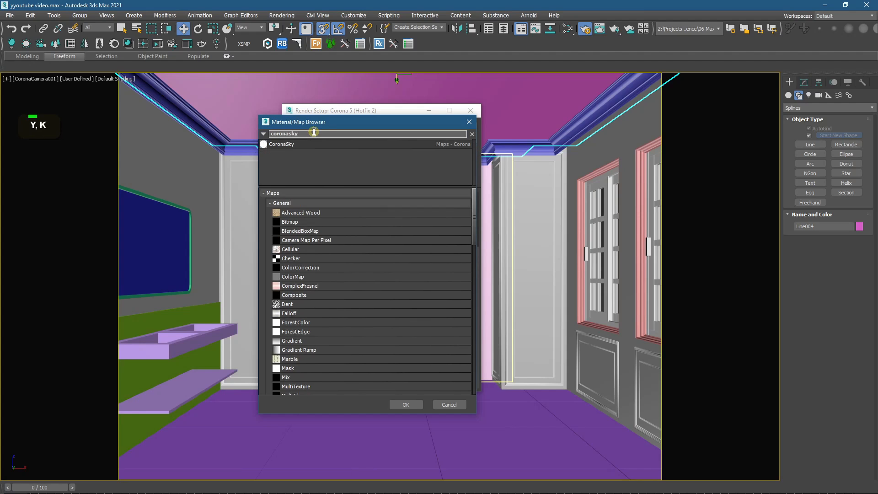
double_click(316, 144)
drag(334, 112, 349, 144)
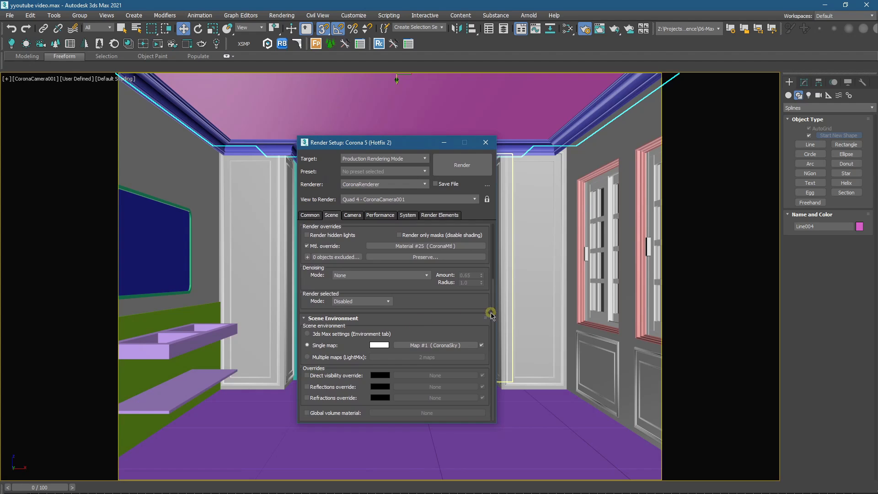
Step: Start a Corona interactive render of the camera view and reposition the frame buffer window
drag(491, 315, 487, 260)
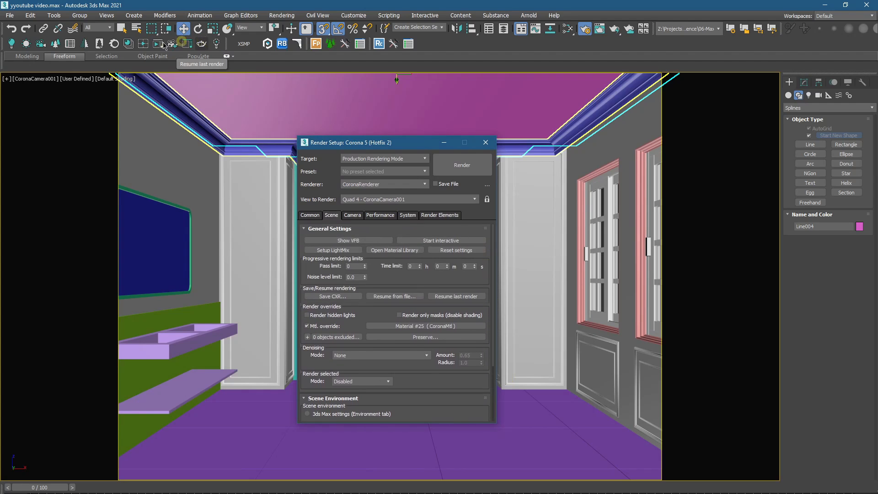
click(439, 239)
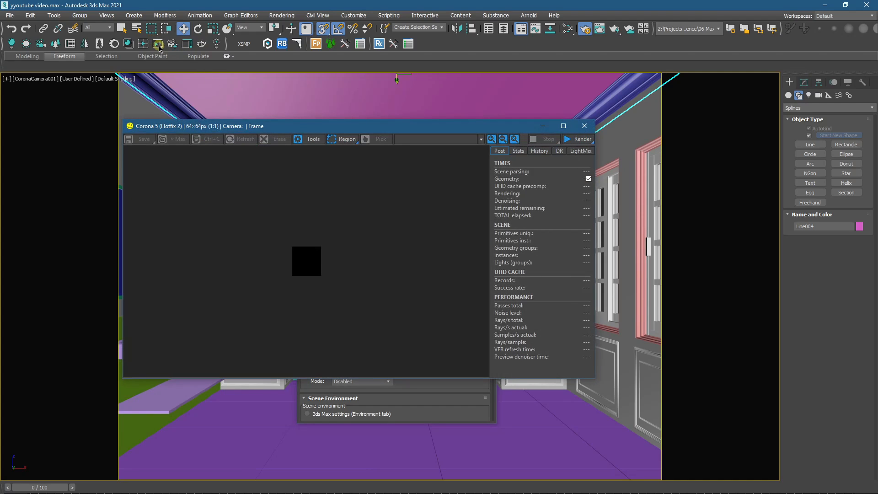
click(317, 129)
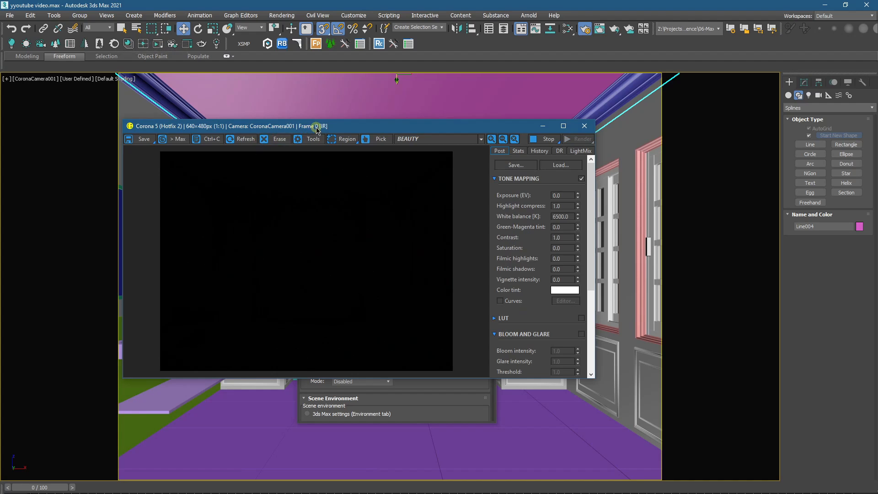
drag(317, 129, 271, 117)
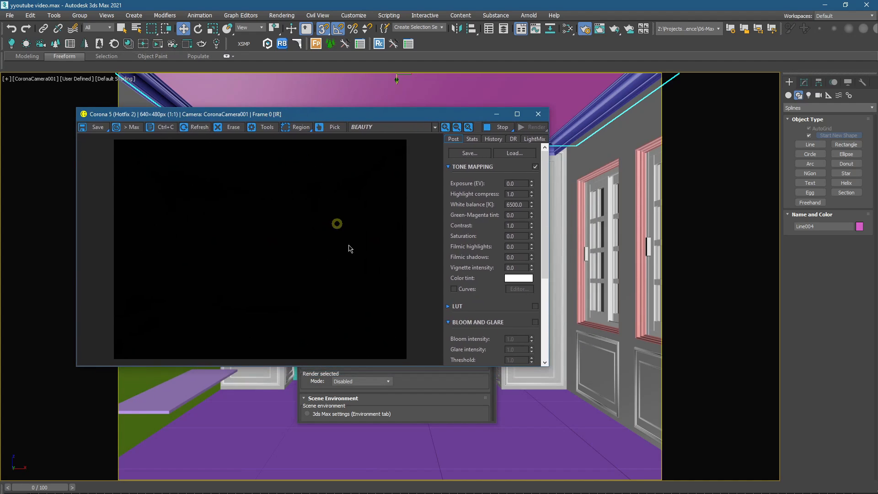
Step: Set the material override to preserve glass materials, and bring the render window back to the front
click(433, 377)
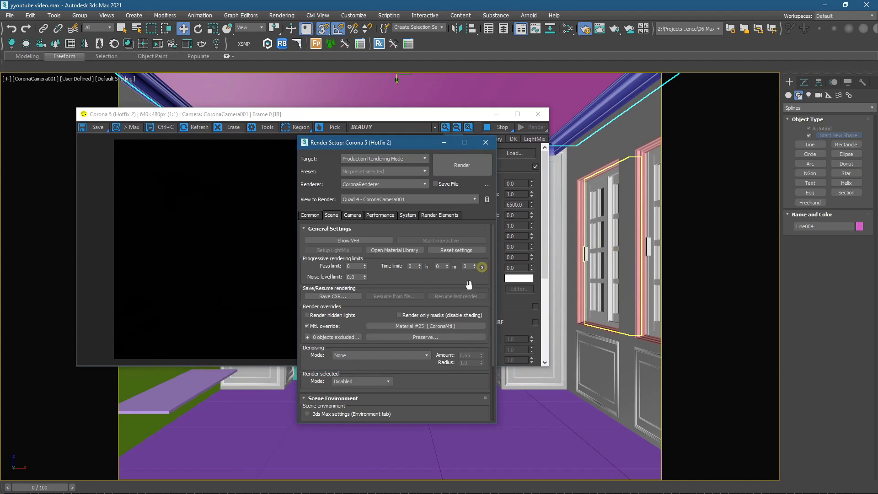
click(431, 337)
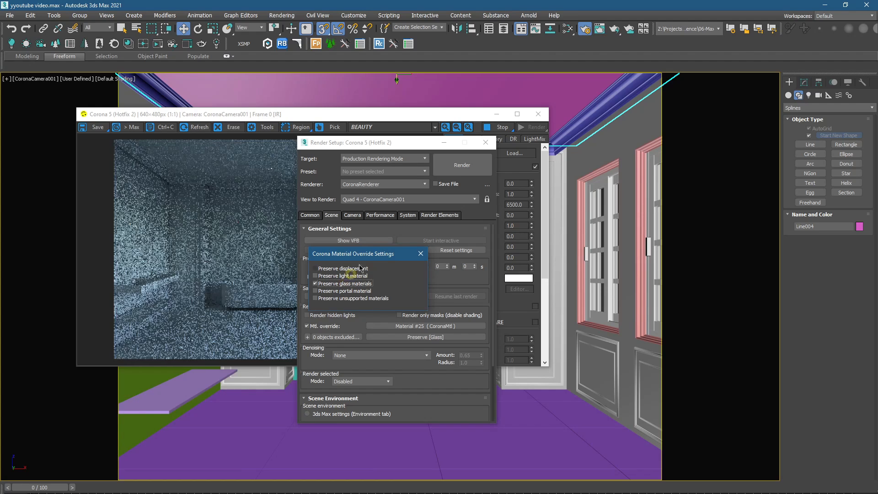
click(274, 115)
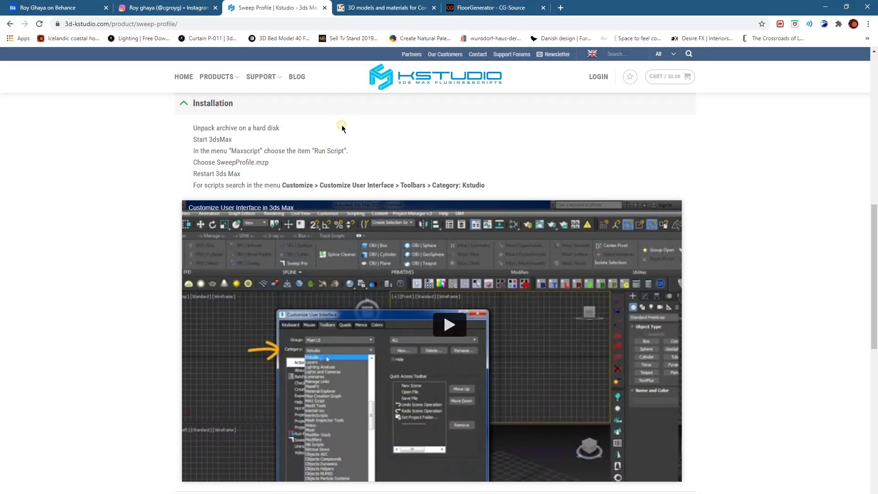
Step: Switch to the web browser and open the Constanza interior project from the artist's Behance profile
click(86, 6)
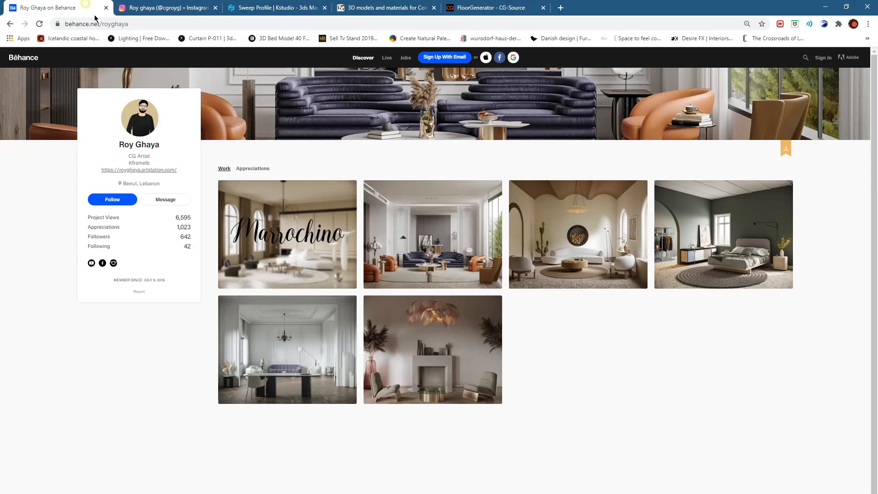
click(561, 239)
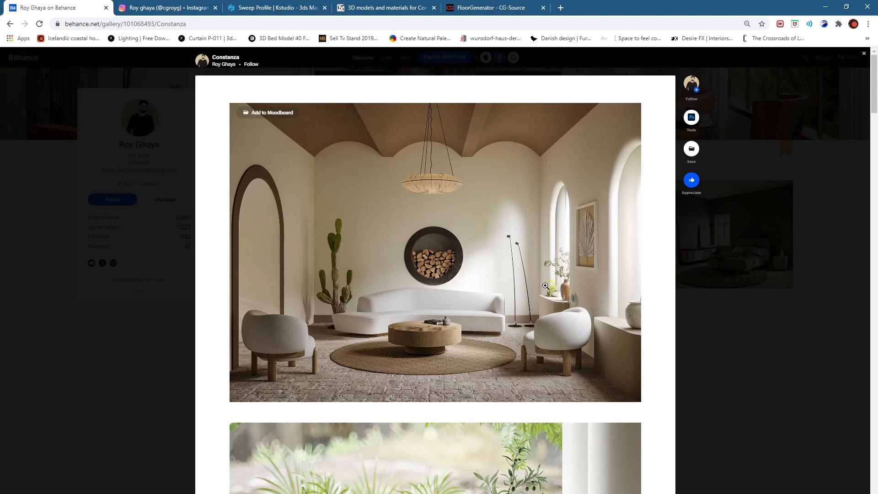
Step: View the Little Greenco project in the Behance portfolio and switch back to 3ds Max
click(689, 287)
click(671, 278)
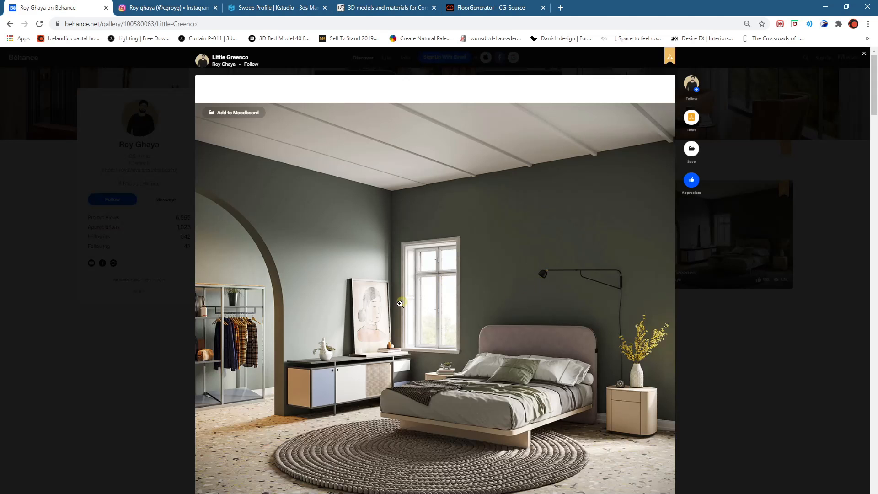
click(719, 325)
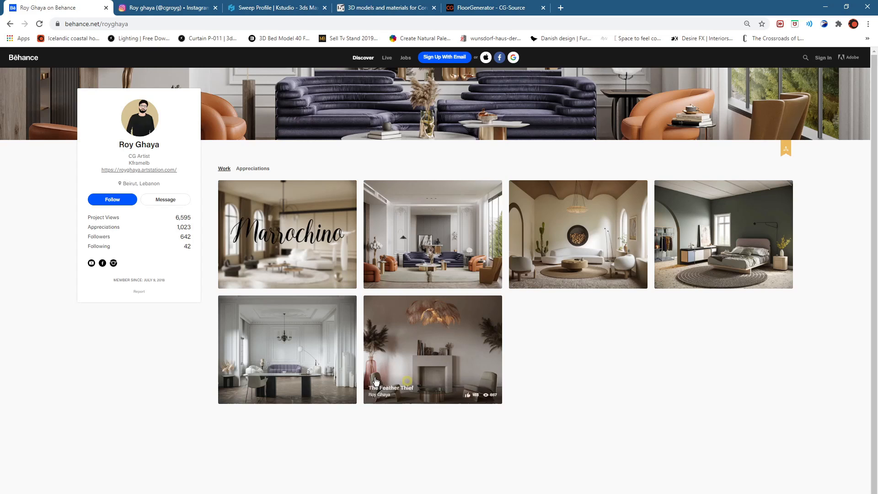
click(818, 5)
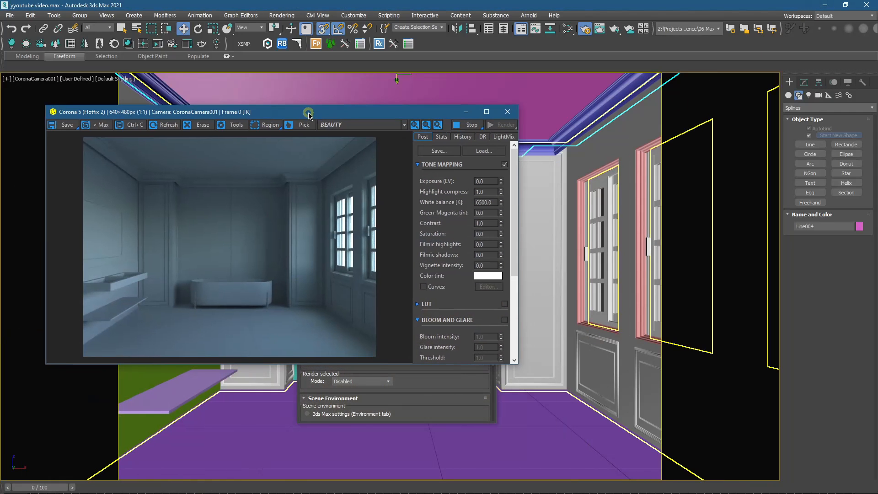
Step: Bring the CoronaSky map from the render's scene environment into the Slate Material Editor as an instance
click(567, 29)
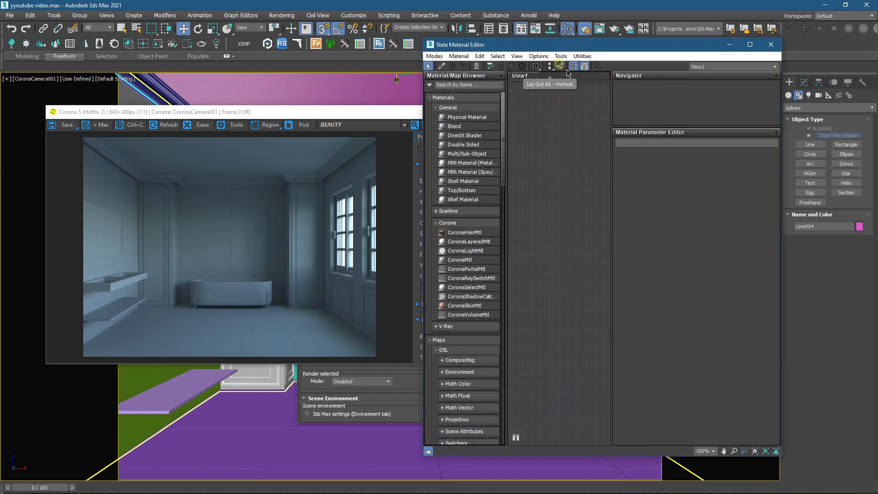
drag(333, 118, 252, 37)
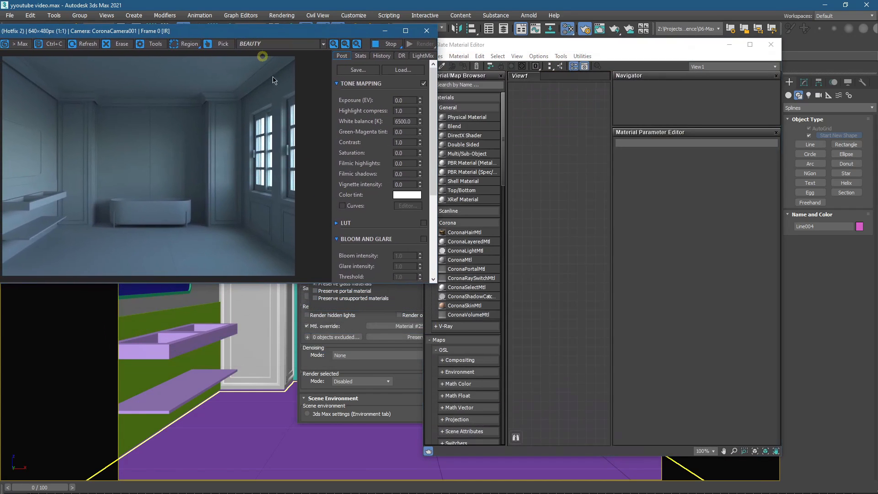
click(391, 354)
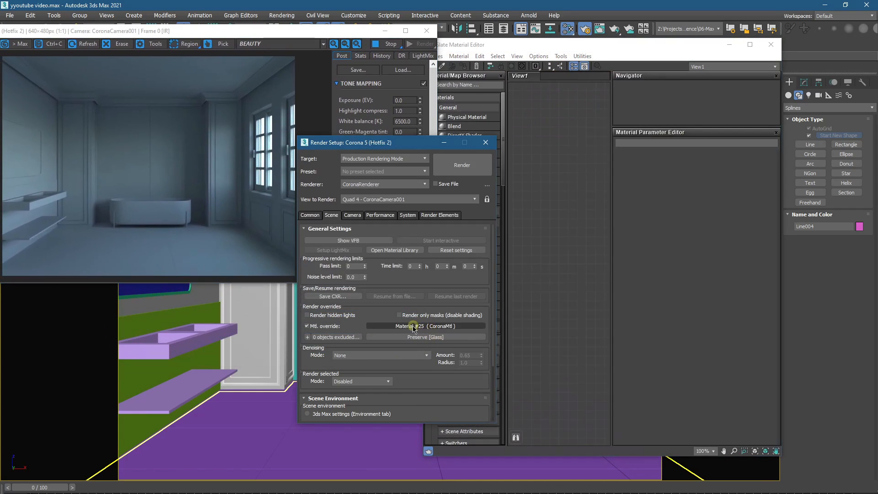
drag(492, 300, 490, 359)
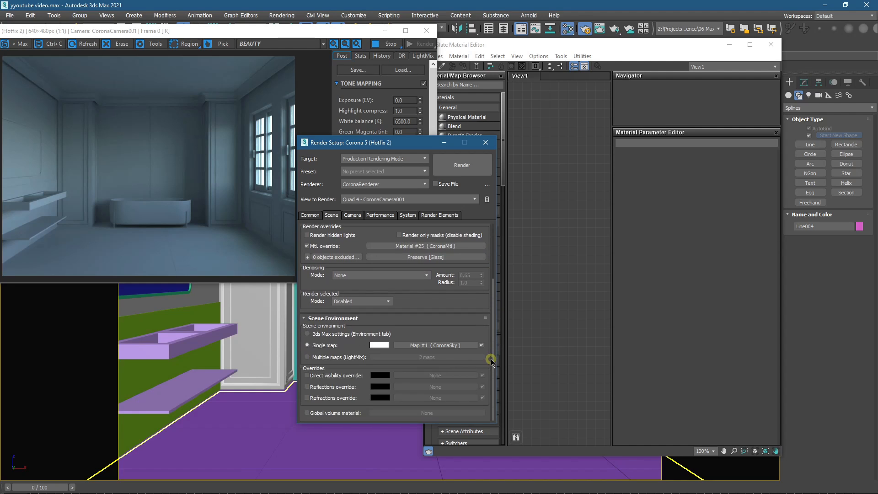
drag(533, 292, 534, 293)
click(584, 242)
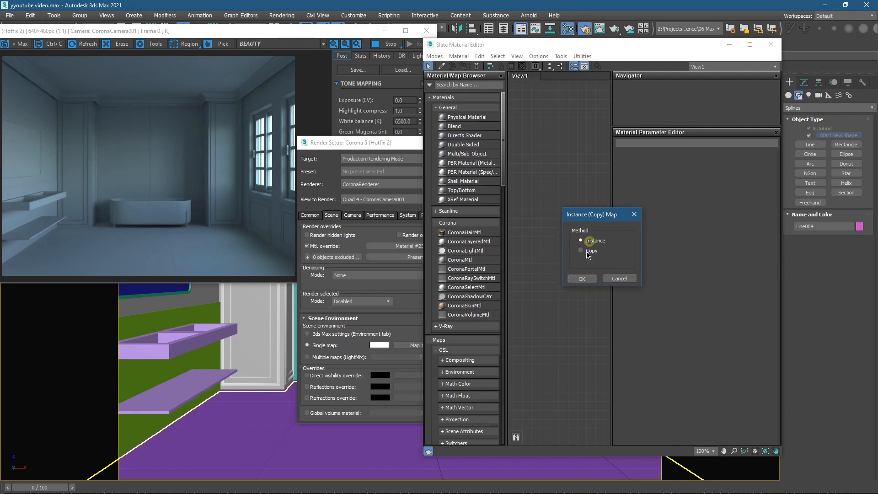
click(582, 277)
Step: Open the CoronaSky map's parameters and set its sky model to Rawa-fake
double_click(515, 293)
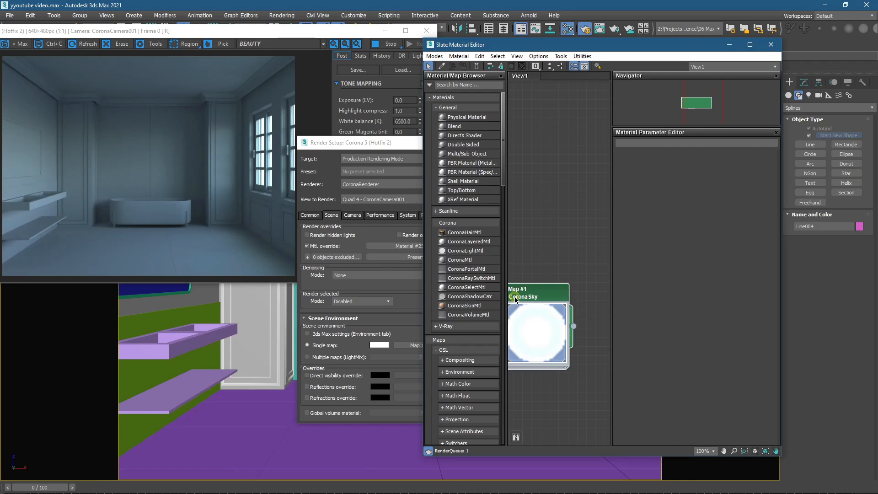
scroll(516, 299, up, 3)
middle_drag(515, 299, 552, 249)
middle_click(647, 182)
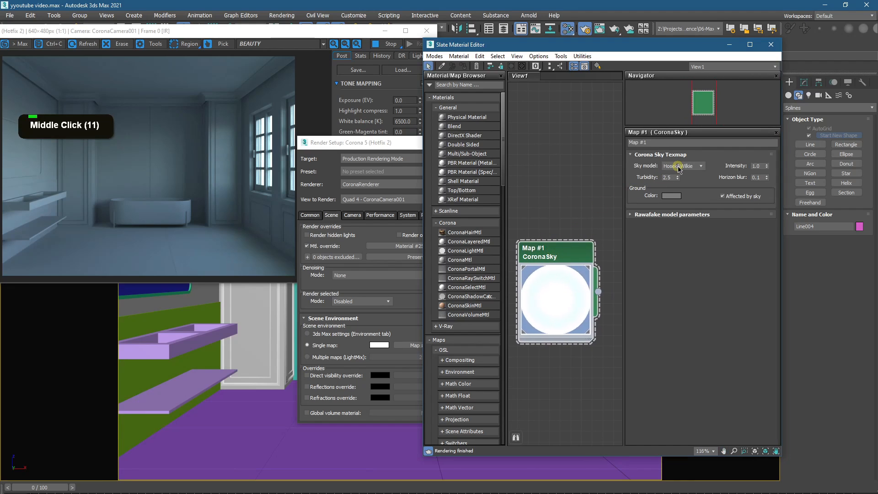
click(679, 167)
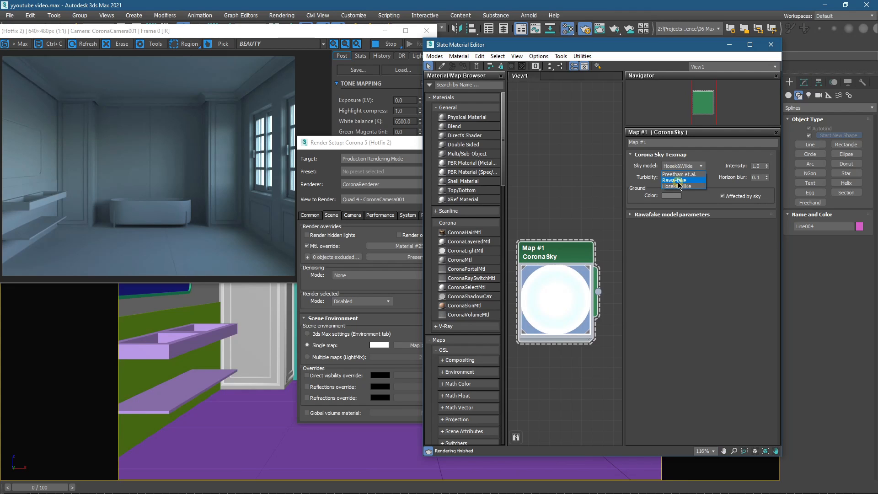
click(676, 180)
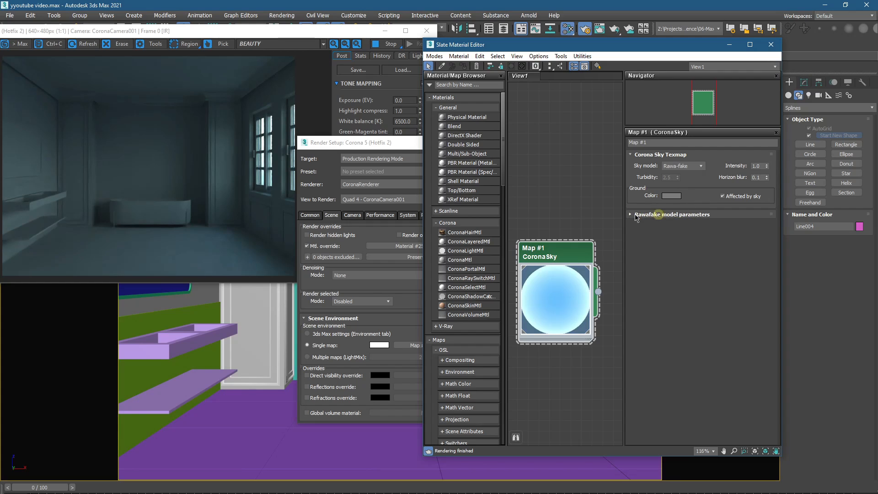
Step: Set the Rawafake zenith color to a neutral light grey of RGB 225, 225, 225 and copy it to the horizon color
click(648, 215)
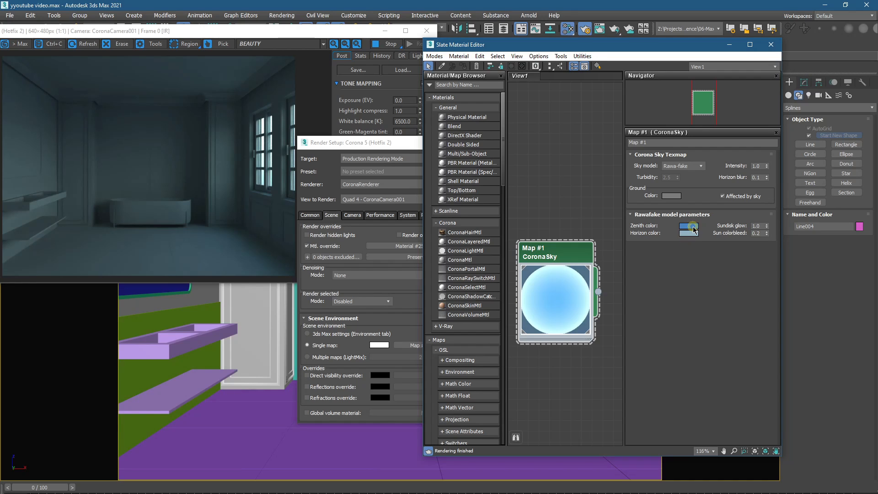
click(694, 229)
drag(206, 65, 555, 117)
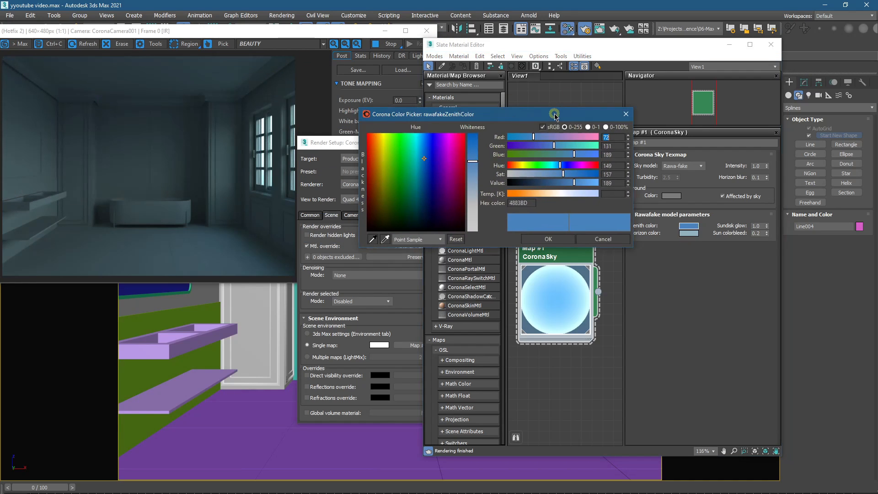
double_click(611, 183)
text(225)
key(Return)
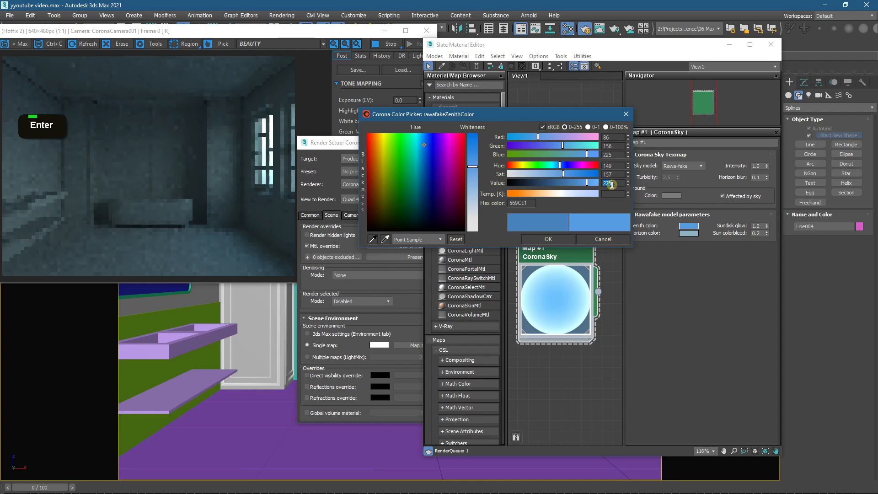
click(473, 214)
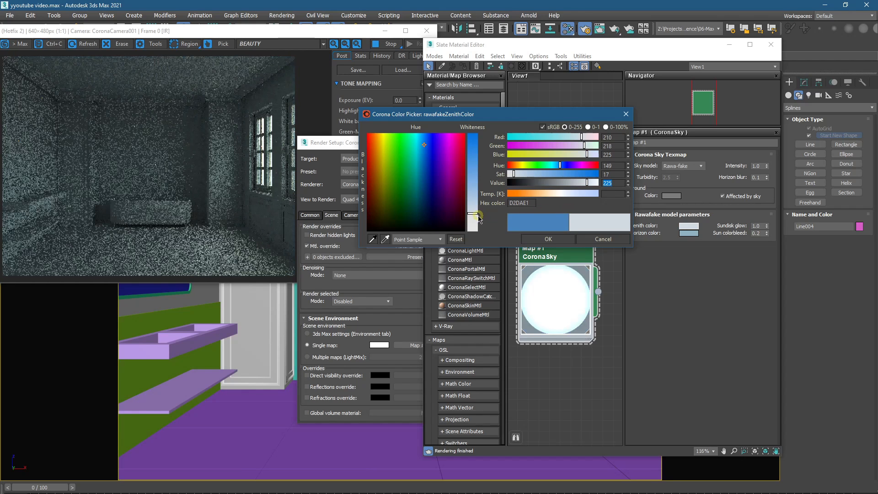
click(476, 218)
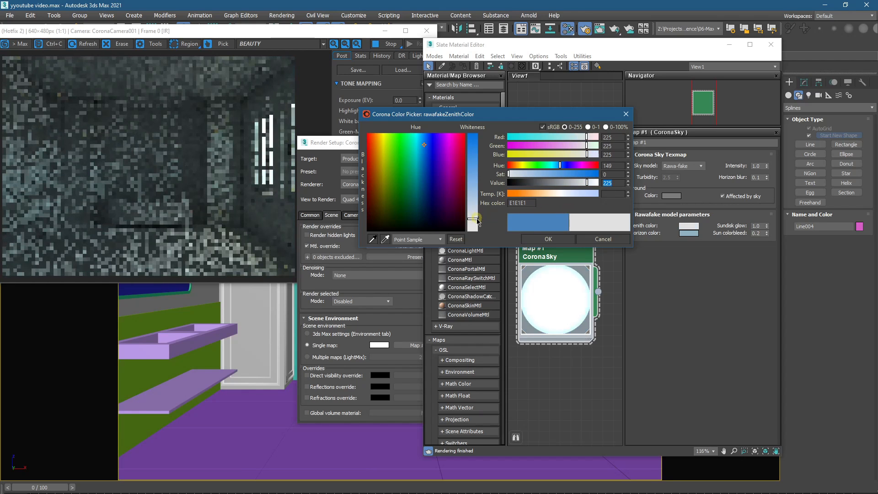
click(549, 239)
drag(679, 229, 689, 235)
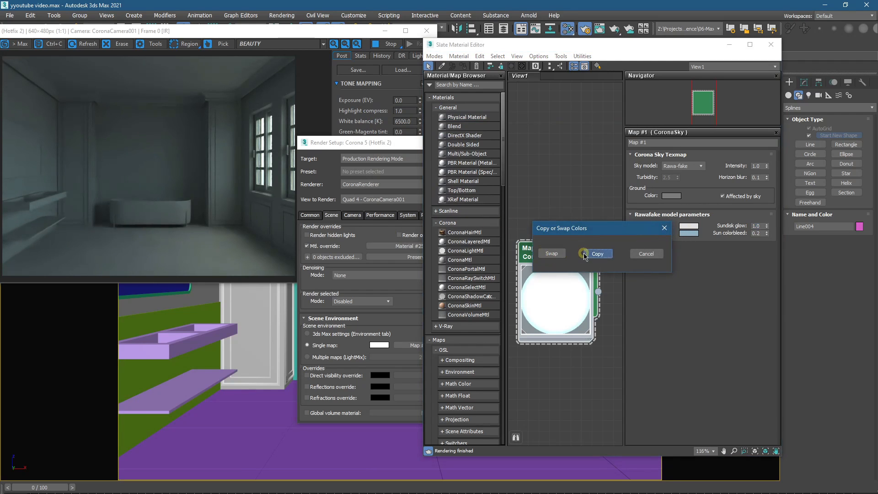
click(598, 253)
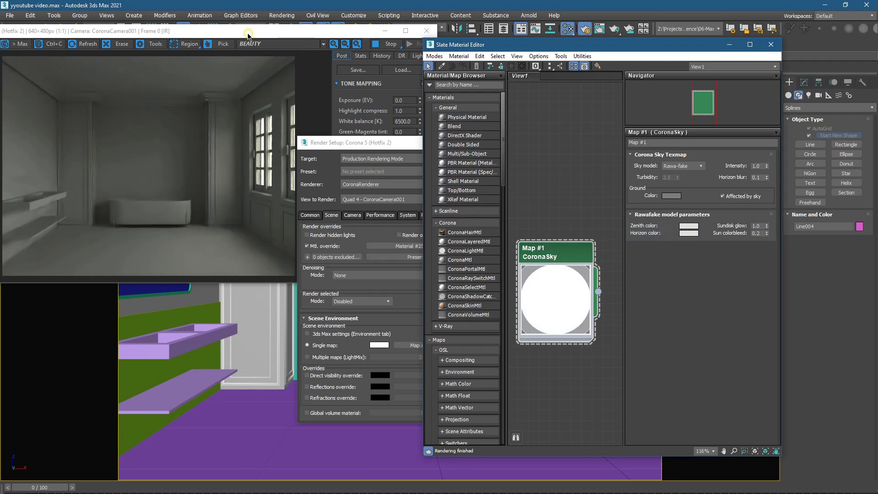
Step: Set the Corona frame buffer's tone mapping to exposure 2 and highlight compression 3
drag(281, 30, 329, 64)
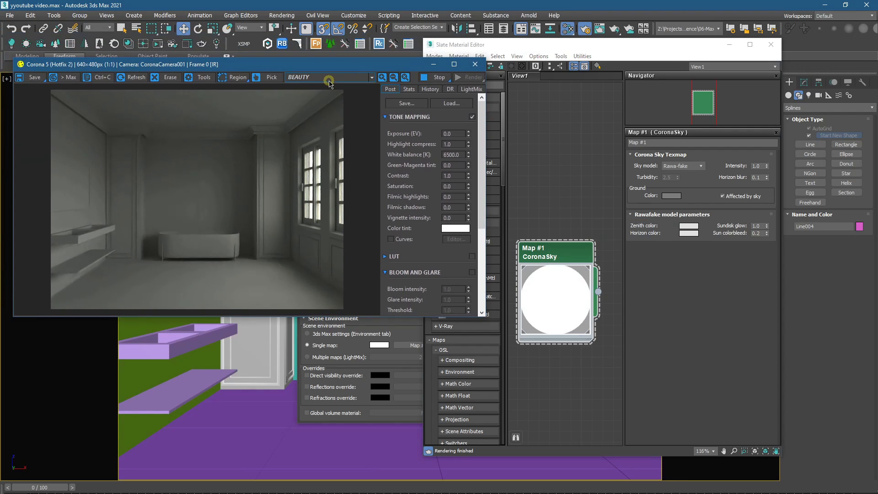
drag(455, 133, 419, 132)
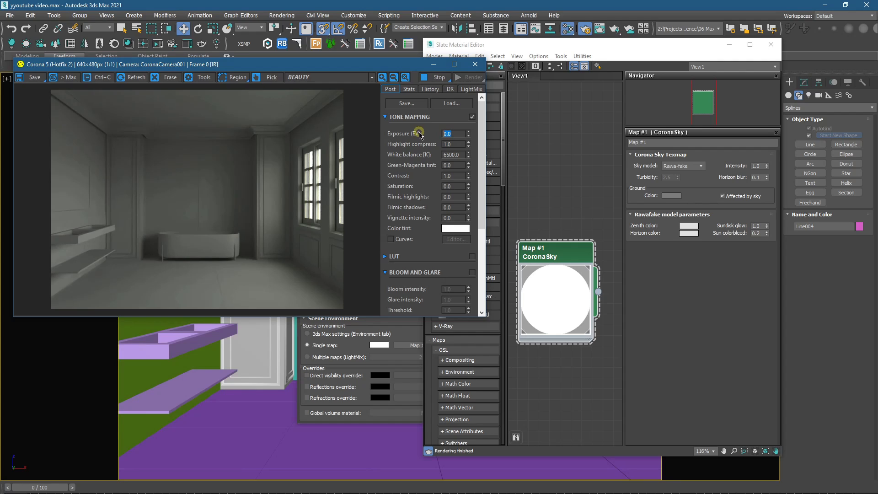
text(2)
key(Return)
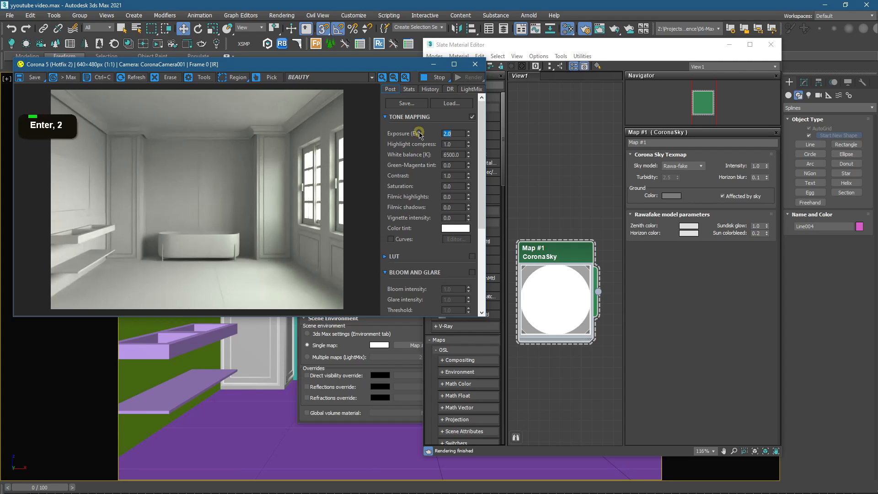
double_click(442, 144)
text(3)
key(Return)
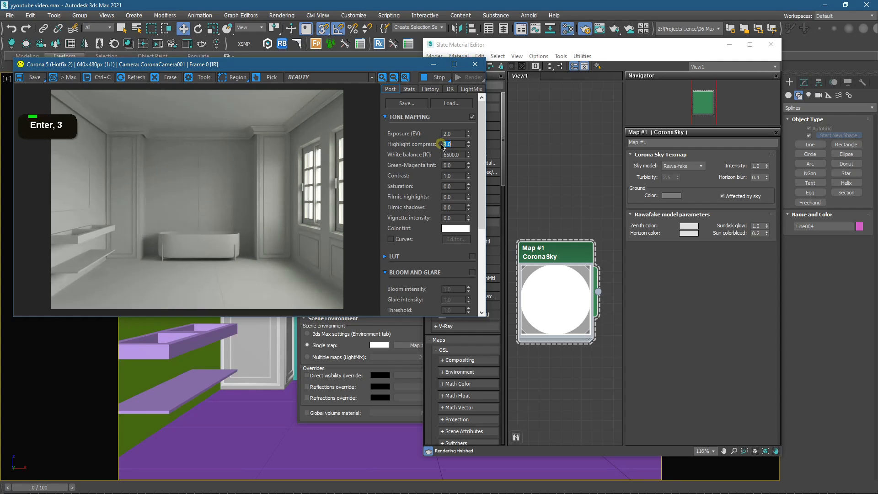
Step: Raise the tone mapping exposure to 3
click(453, 133)
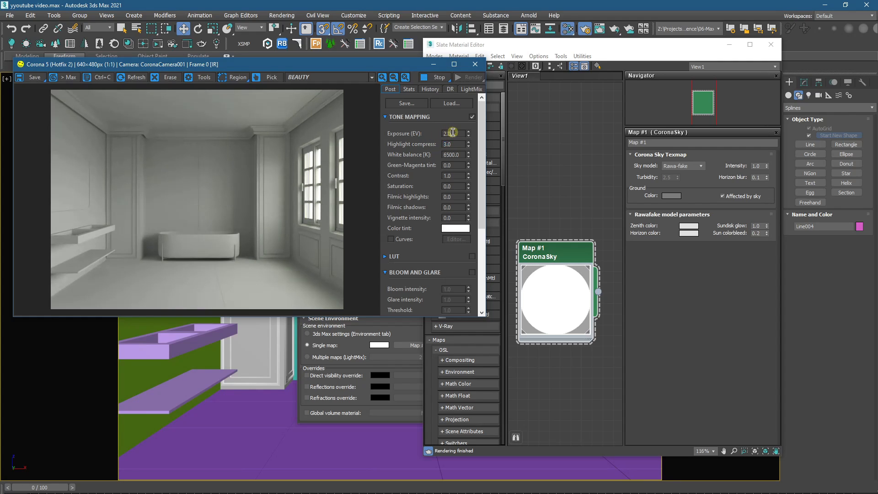
text(3)
key(Return)
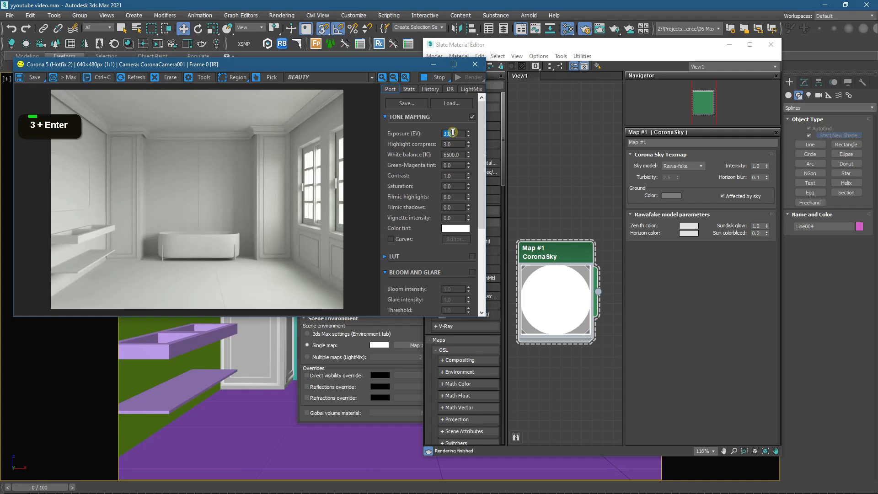
Step: Recheck the sky's zenith color and put away the Slate Material Editor and Render Setup windows
click(689, 225)
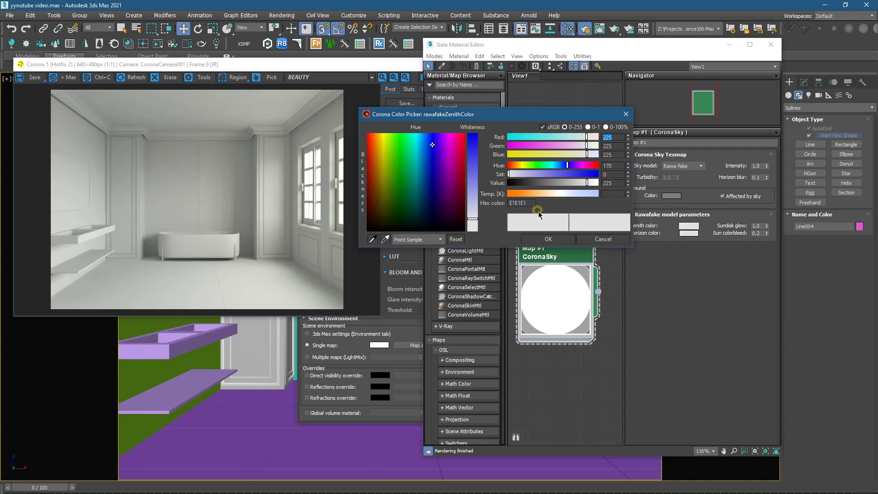
click(562, 238)
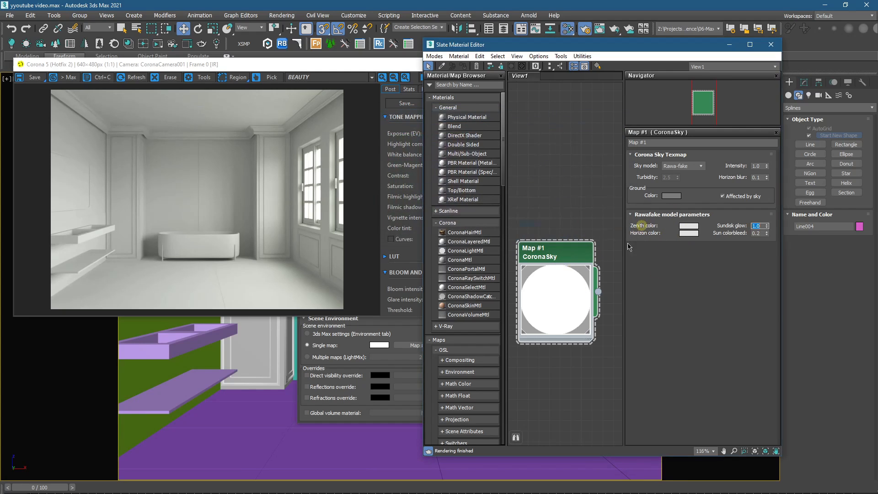
click(729, 45)
drag(392, 70, 359, 62)
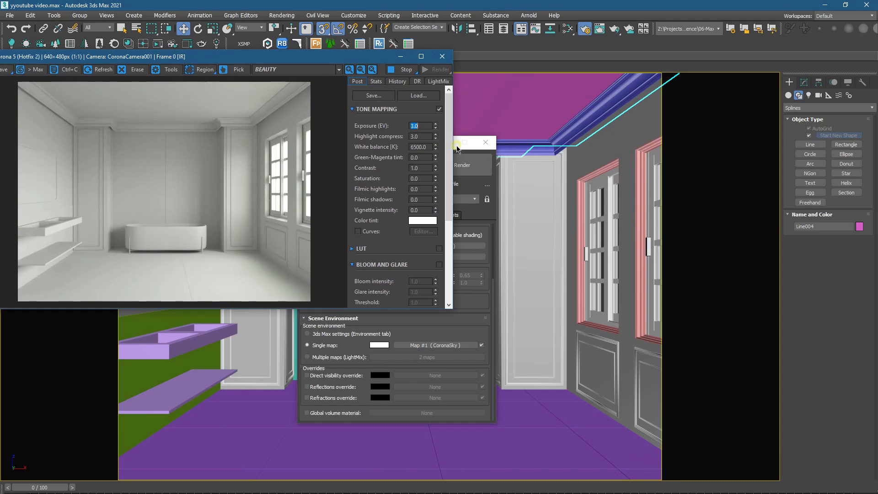
click(457, 148)
click(486, 142)
Step: In the top view, draw a targeted CoronaSun from outside the room's window wall, aimed diagonally through the windows into the room
click(534, 225)
key(z)
key(t)
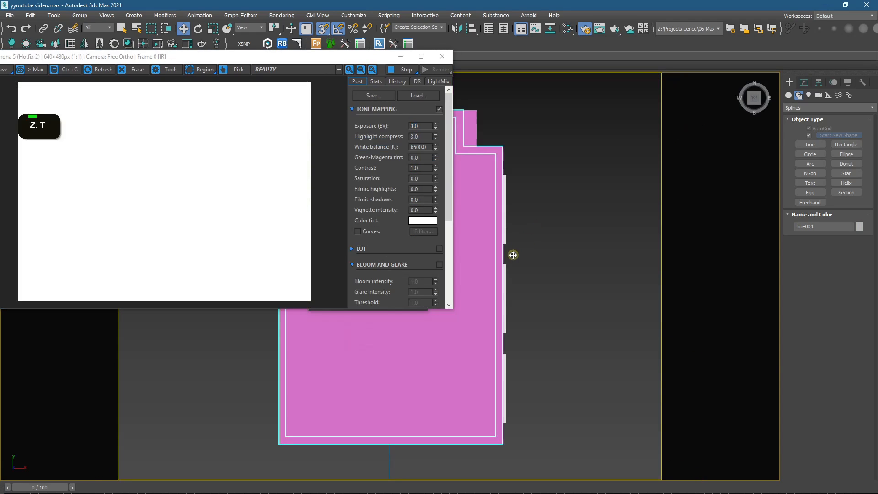
scroll(513, 255, down, 7)
click(809, 96)
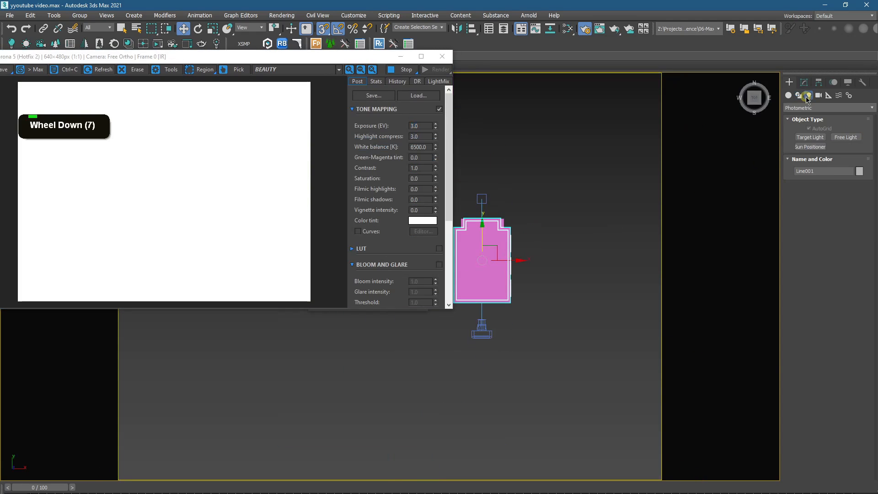
click(818, 108)
click(831, 136)
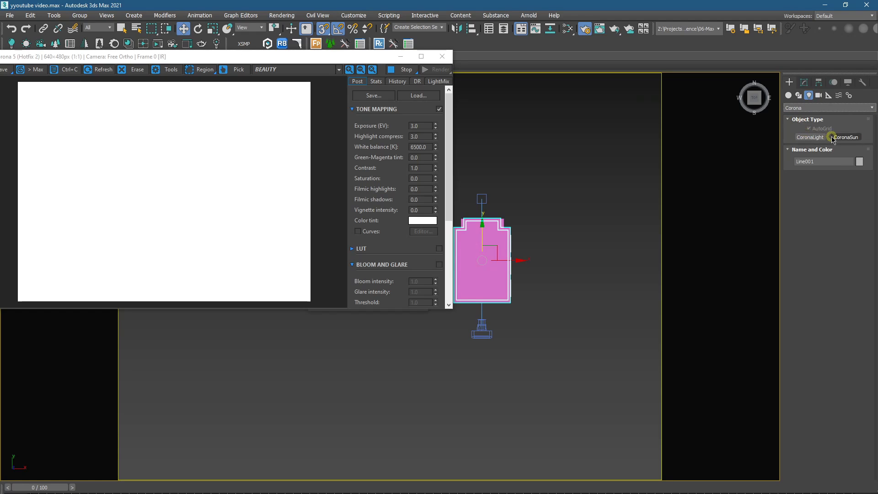
click(832, 138)
scroll(617, 214, down, 2)
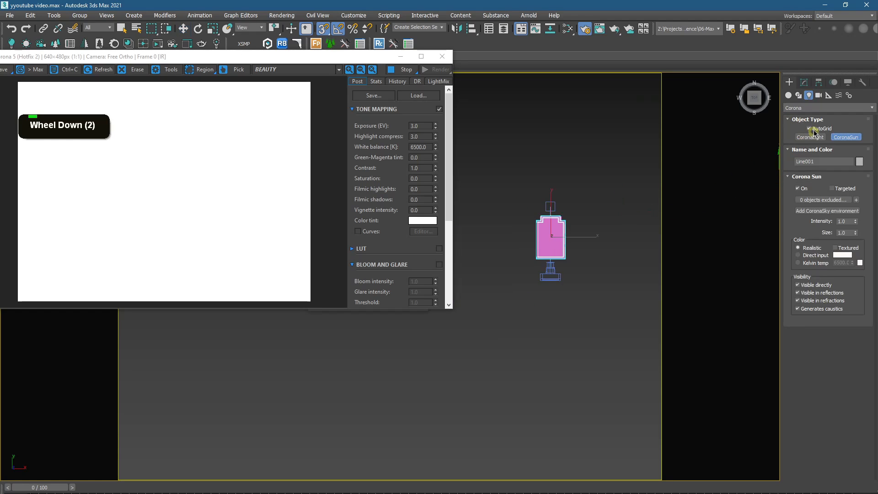
middle_drag(618, 191, 609, 228)
drag(646, 188, 564, 253)
drag(535, 284, 535, 286)
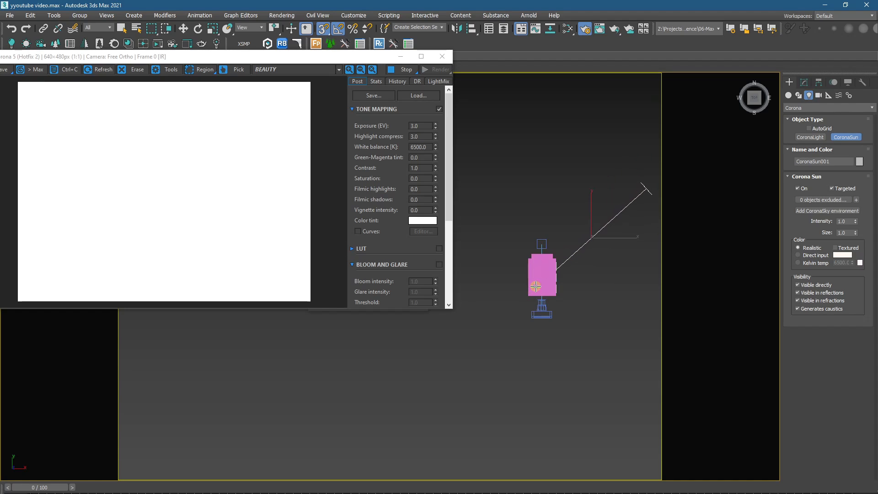
Step: Turn off snapping and move the CoronaSun higher above the room in an angled view
key(s)
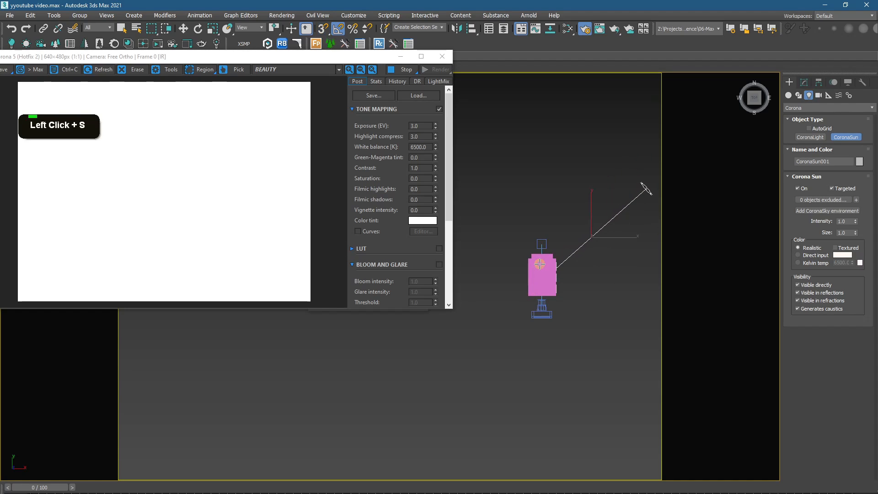
alt+middle_drag(555, 286, 563, 225)
scroll(559, 239, up, 2)
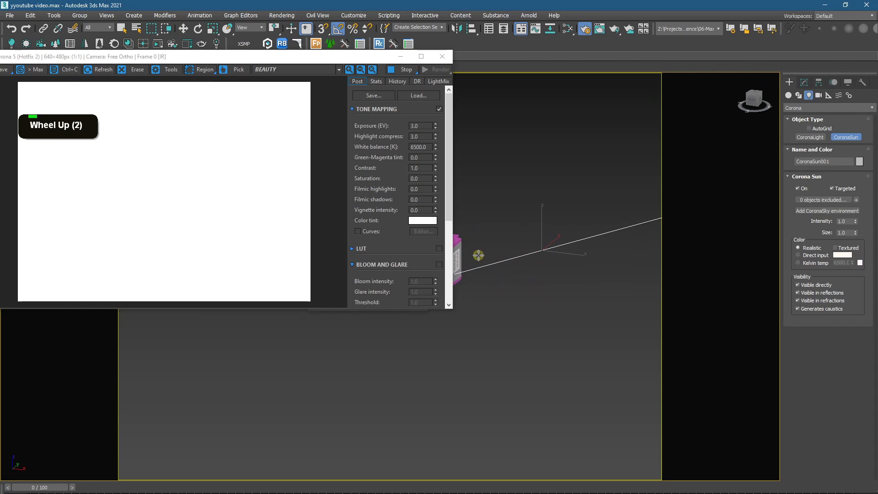
key(w)
drag(517, 192, 657, 163)
scroll(510, 162, down, 2)
scroll(496, 204, up, 9)
scroll(491, 233, down, 5)
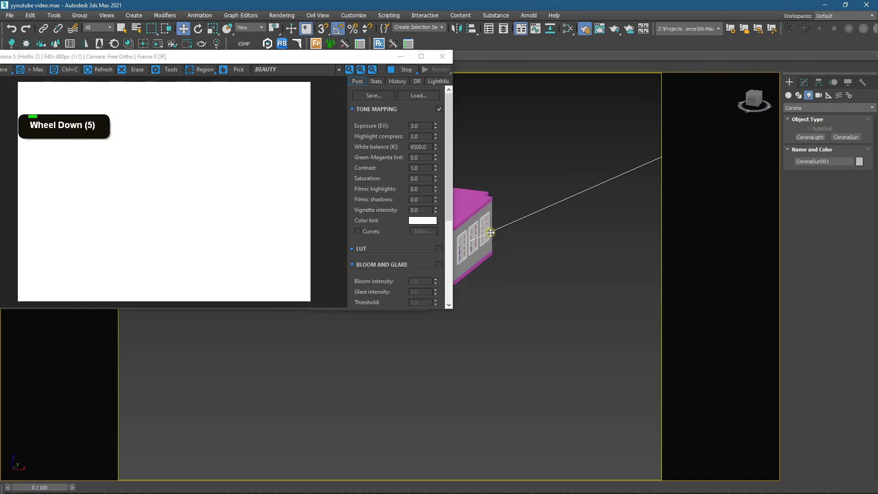
Step: Frame the CoronaSun together with the room and shift it along the Y axis in the top view
key(z)
scroll(498, 244, down, 3)
alt+middle_drag(510, 247, 579, 253)
key(z)
scroll(504, 259, down, 5)
scroll(504, 258, down, 3)
drag(550, 247, 547, 222)
Step: In the front view, select the CoronaSun and move it upward
key(f)
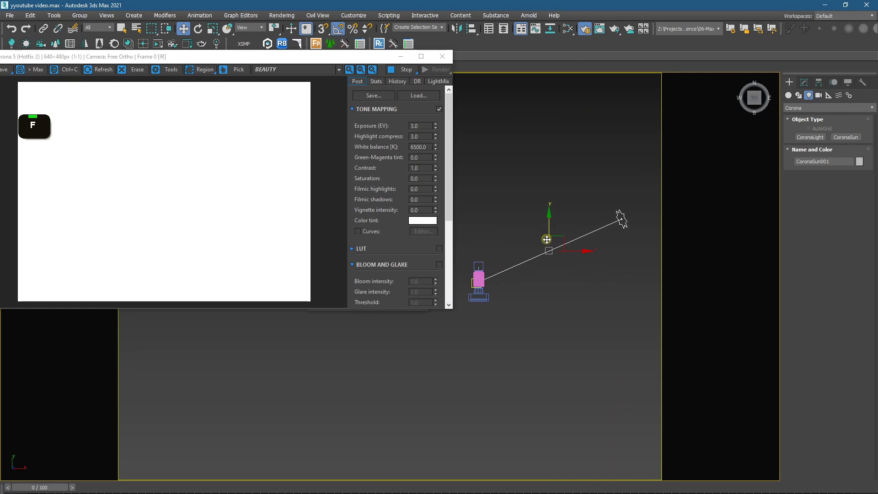
key(z)
scroll(545, 239, down, 7)
middle_drag(570, 246, 572, 246)
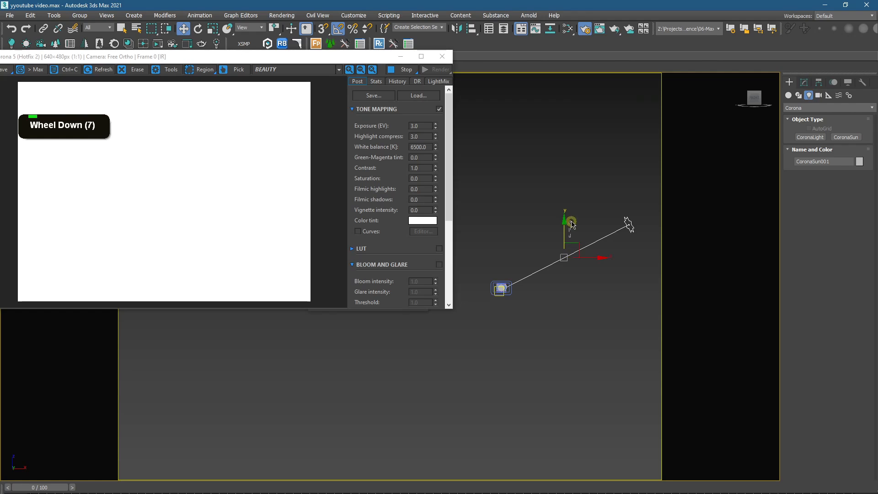
scroll(537, 273, up, 3)
click(583, 283)
click(603, 238)
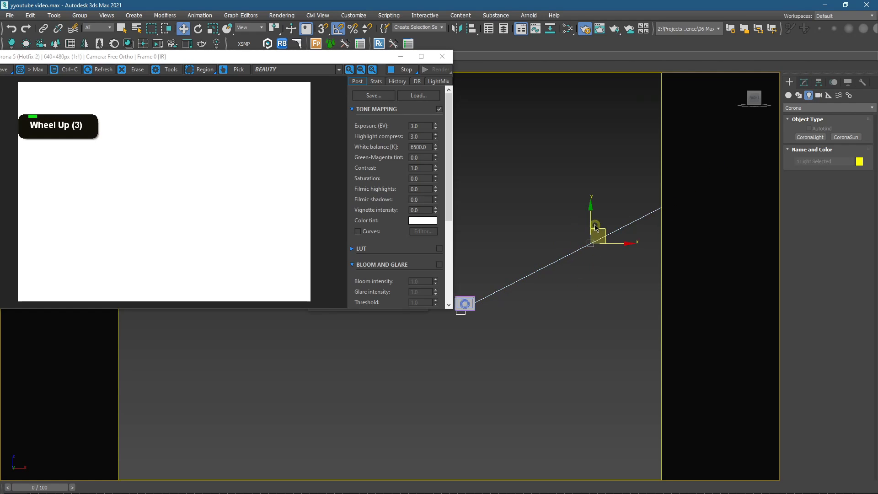
click(593, 303)
scroll(594, 303, down, 3)
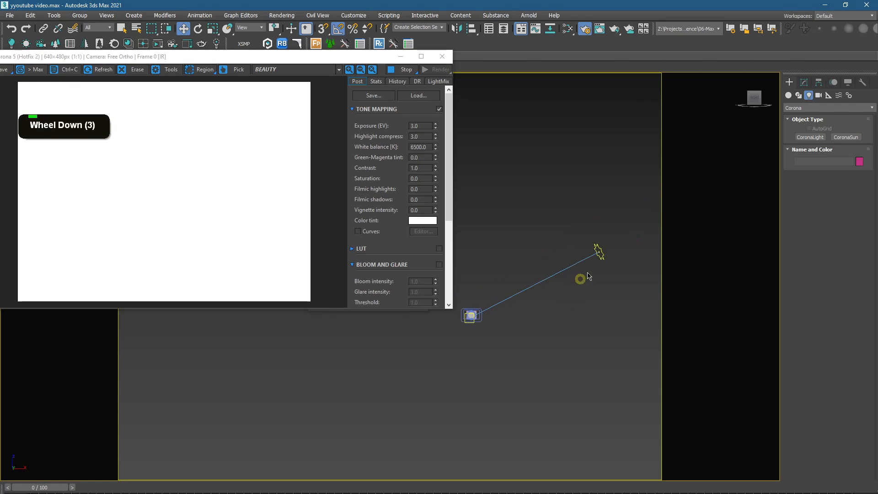
click(598, 250)
drag(536, 255, 537, 212)
Step: Return to the camera view and switch the CoronaSun's color mode to Direct input
key(c)
key(shift+f)
key(shift+f)
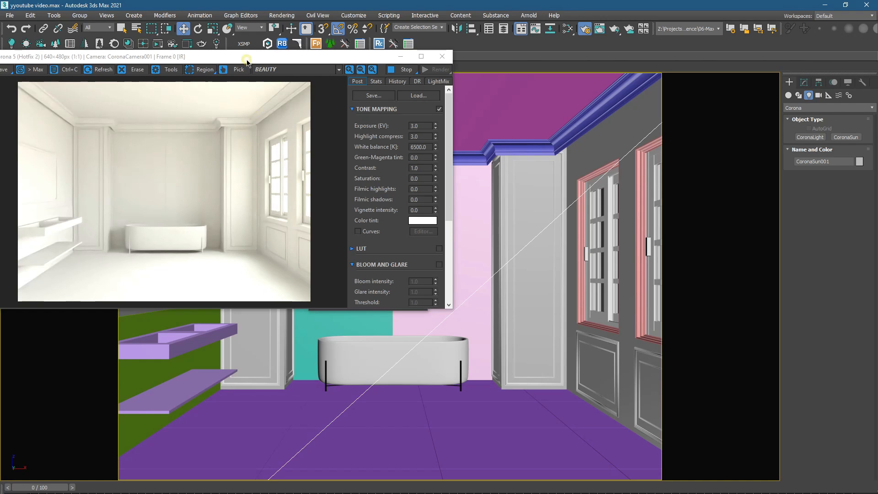
drag(247, 59, 329, 111)
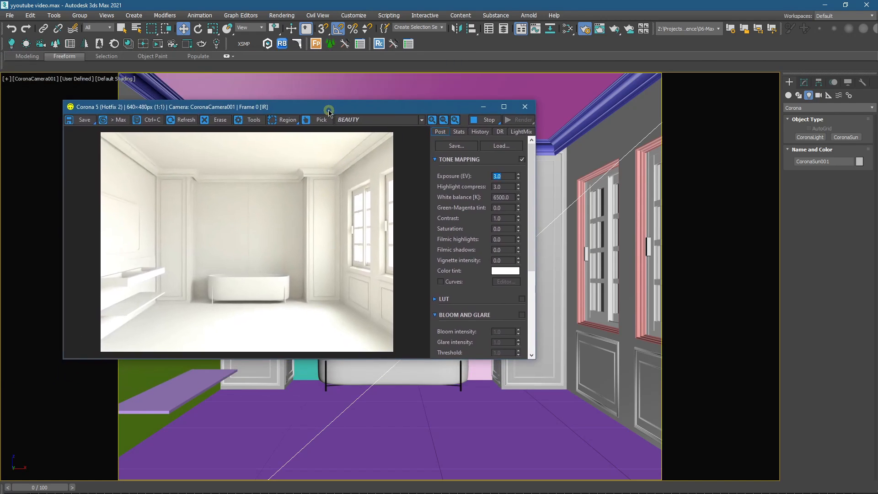
click(804, 82)
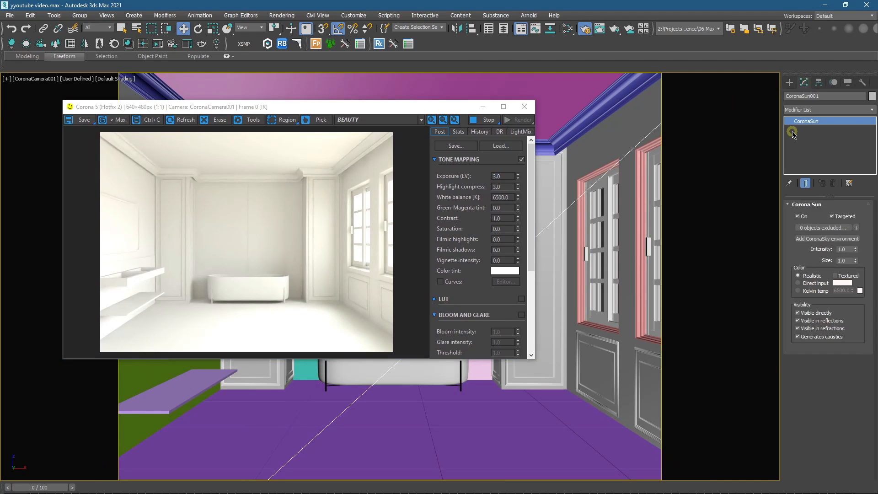
click(798, 283)
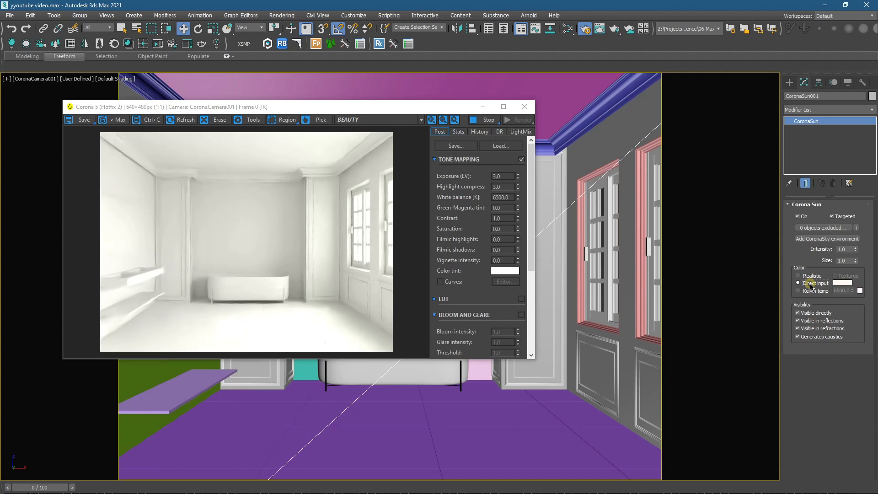
Step: Set the frame buffer's highlight compression to 5
double_click(501, 186)
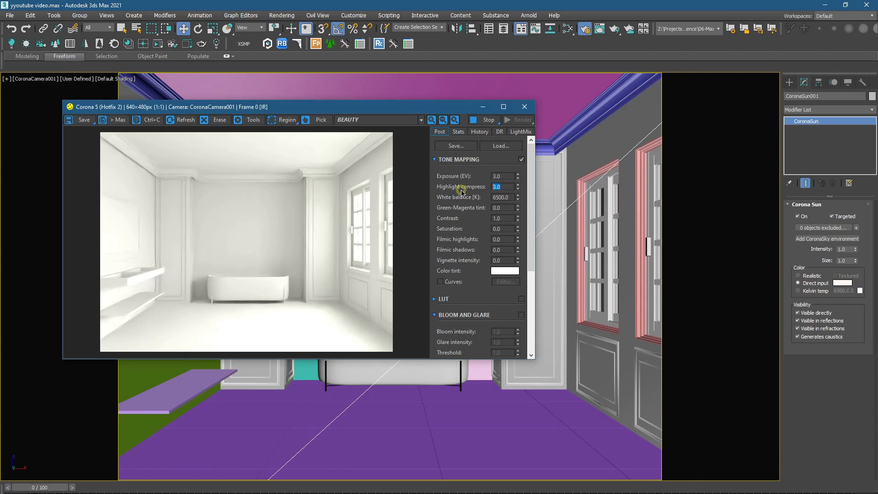
text(5)
key(Return)
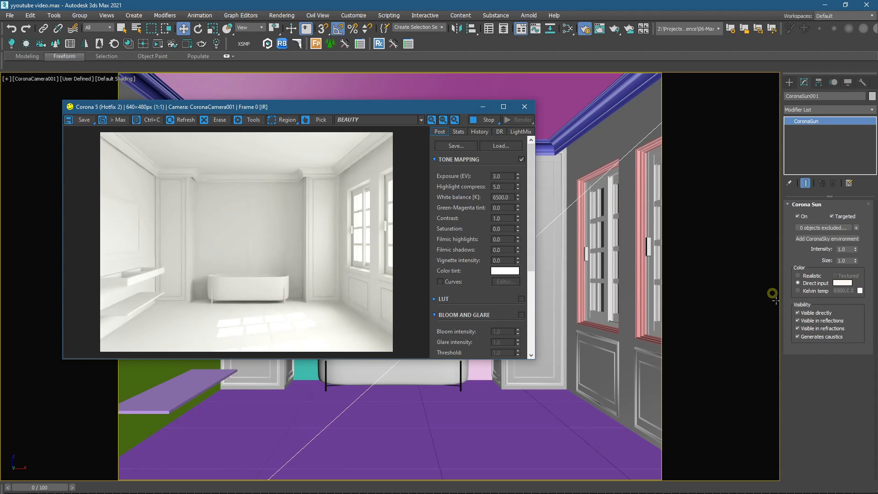
Step: Set the CoronaSun's size to 34 to soften its shadows
double_click(845, 261)
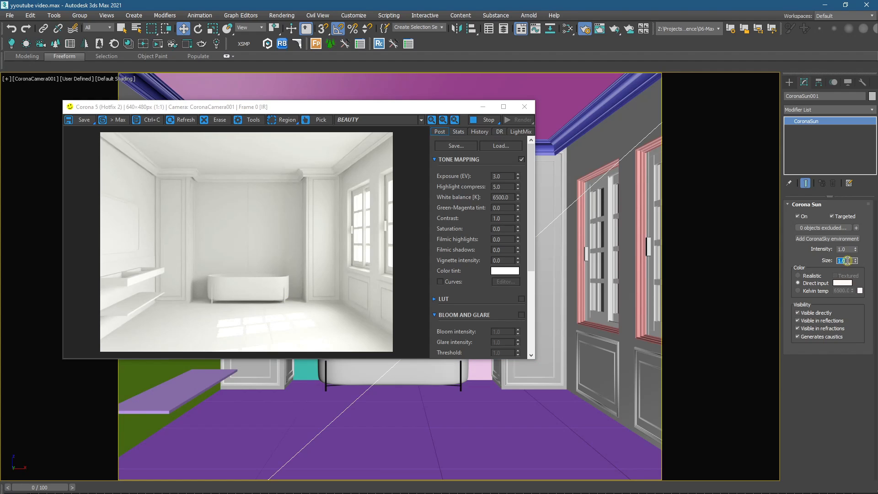
key(Return)
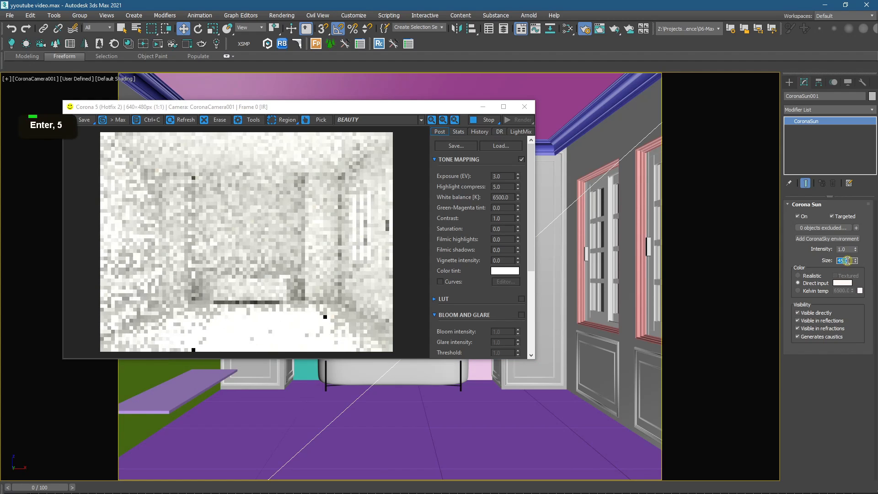
text(34)
key(Return)
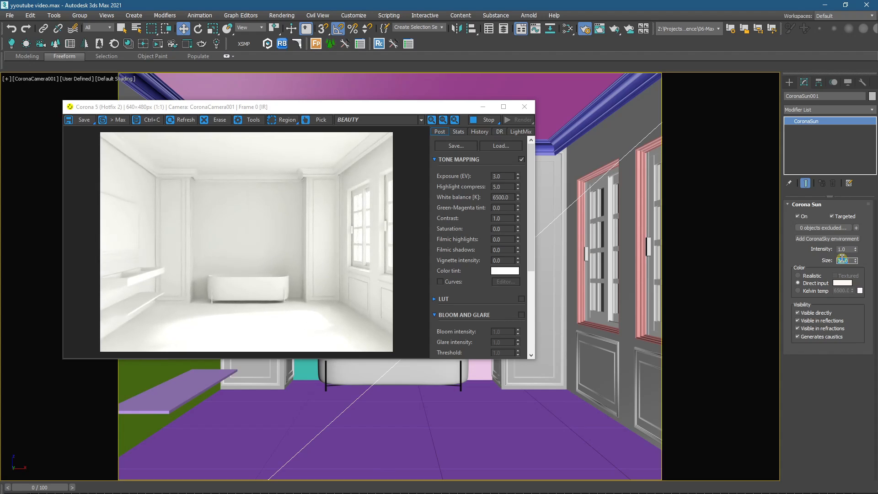
Step: Reduce the CoronaSun's intensity to 0.05
double_click(846, 250)
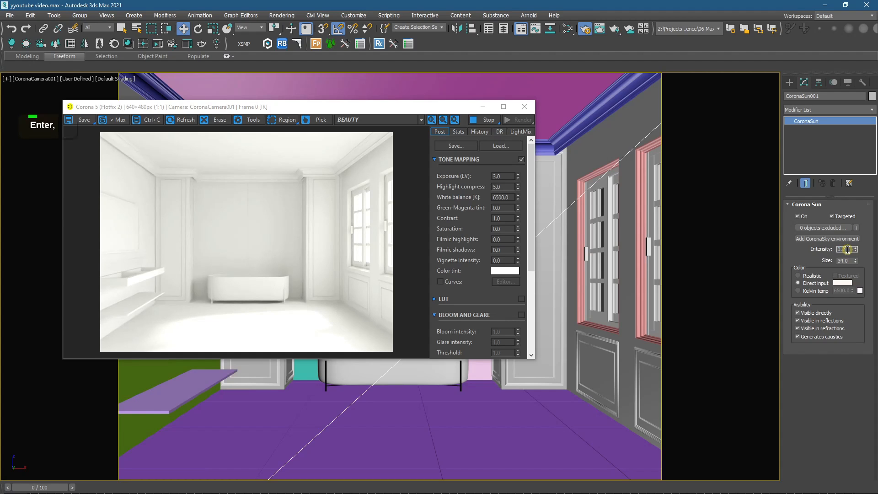
text(0.5)
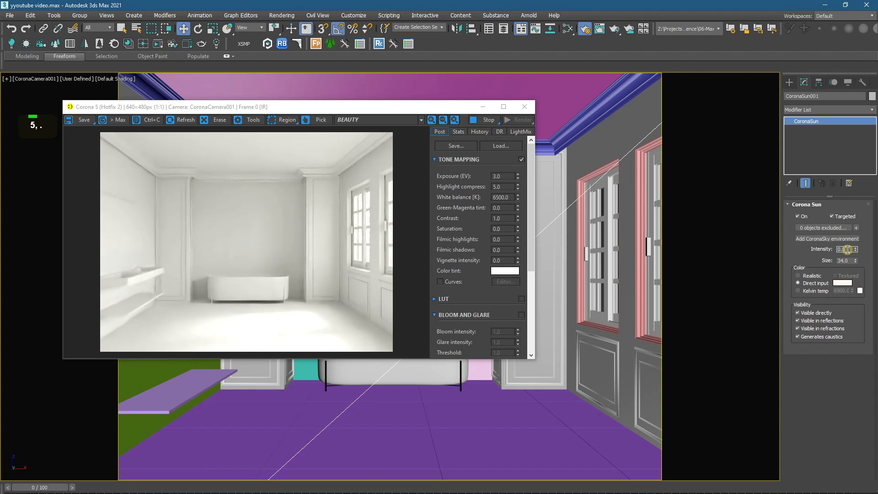
text(5)
key(Return)
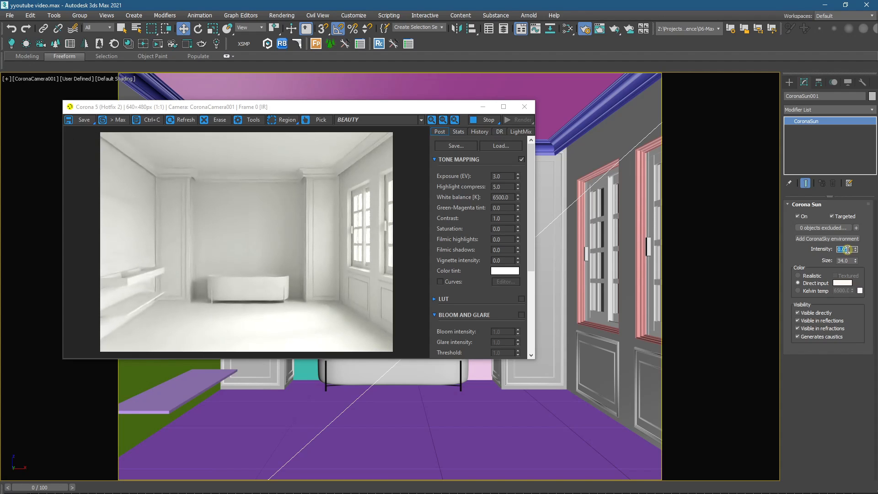
Step: Close the Corona Material Override Settings dialog hidden behind the frame buffer
drag(270, 113, 0, 145)
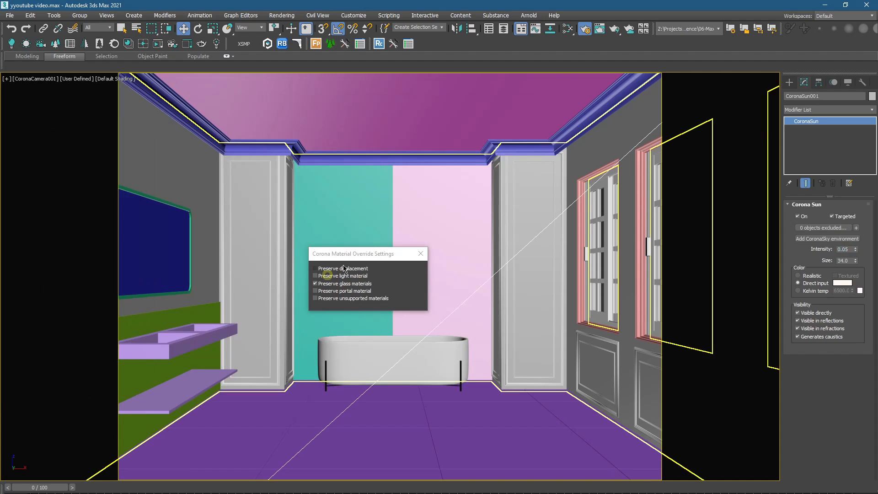
click(420, 253)
drag(0, 147, 416, 129)
Step: Lower the tone mapping exposure to 2.2 after trying 2 and 2.3
drag(499, 200, 481, 200)
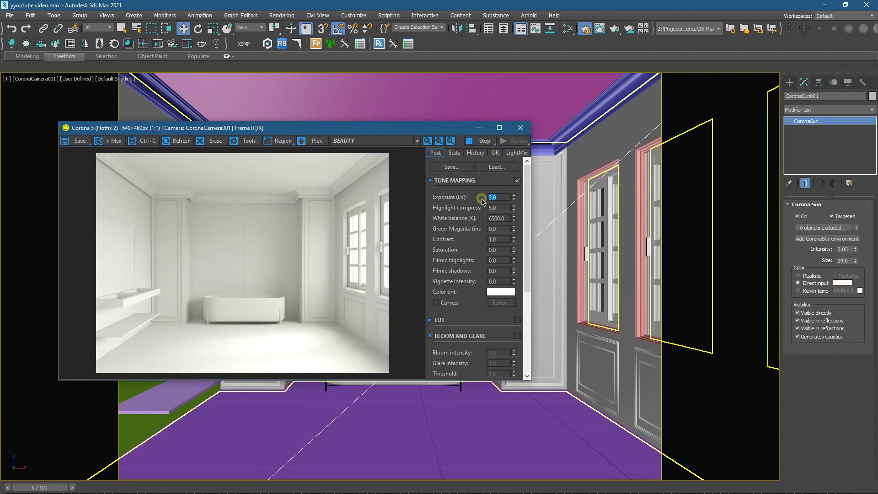
text(2)
key(Return)
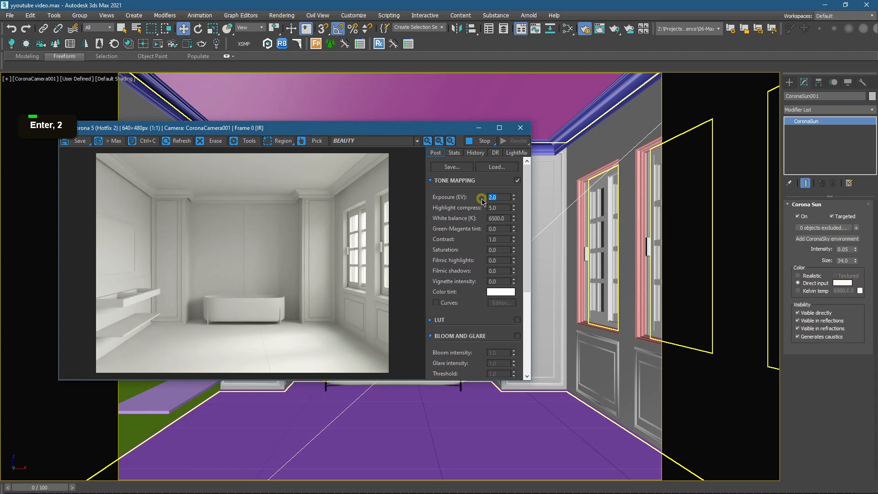
text(2.3)
key(Return)
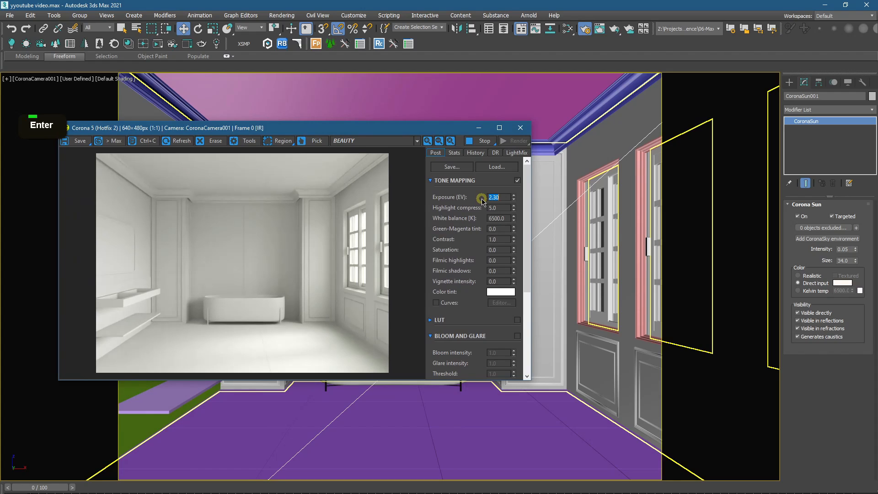
text(2.2)
key(Return)
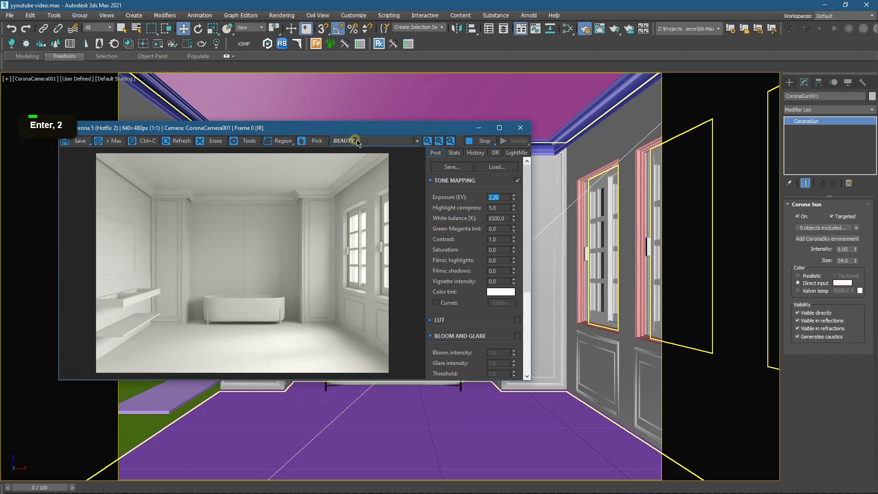
Step: Stop the interactive render, look through the remaining post-processing settings and minimize the frame buffer
drag(344, 131, 426, 84)
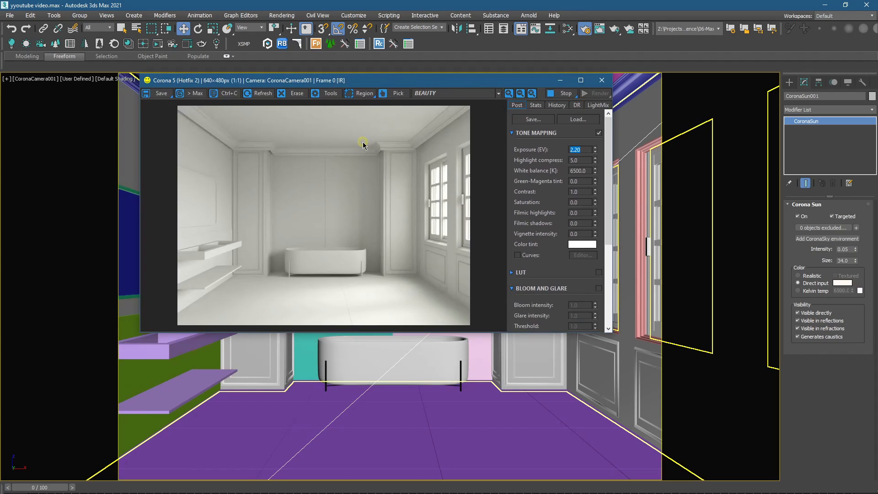
click(561, 94)
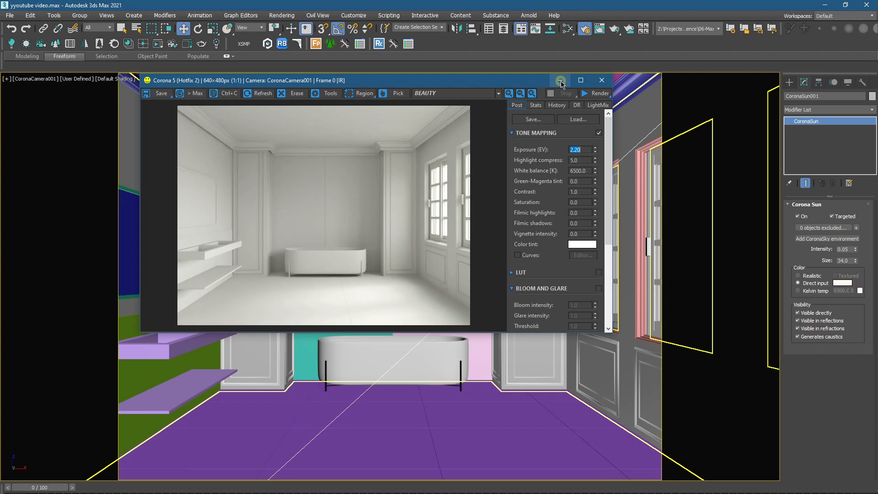
drag(607, 137, 615, 121)
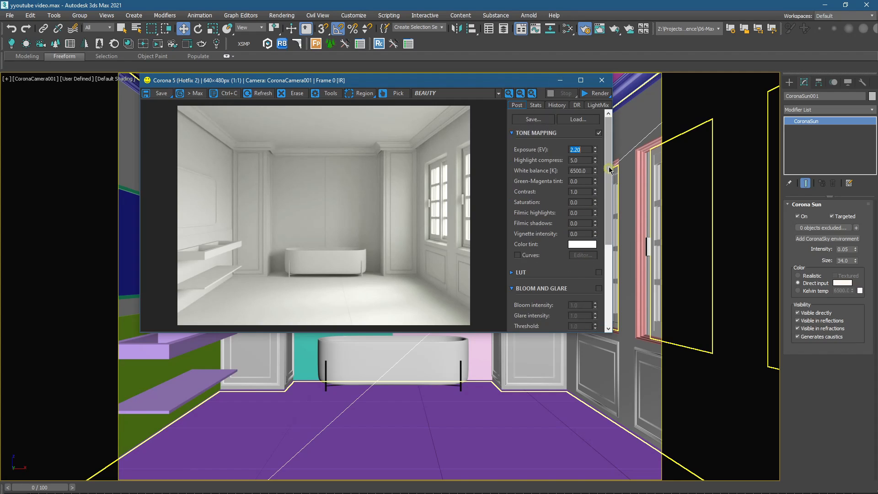
drag(609, 169, 613, 226)
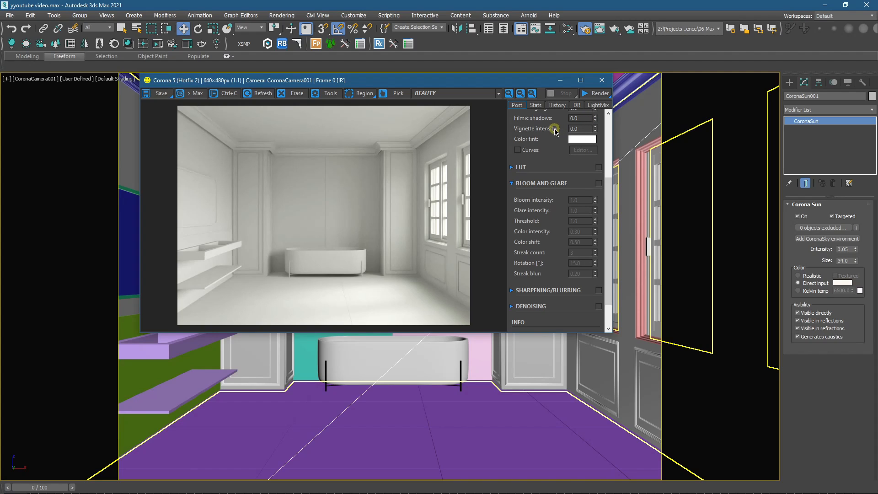
click(560, 81)
Step: Add a CoronaLightMtl node below the CoronaSky map in the Slate Material Editor, open its parameters and minimize the editor
click(567, 29)
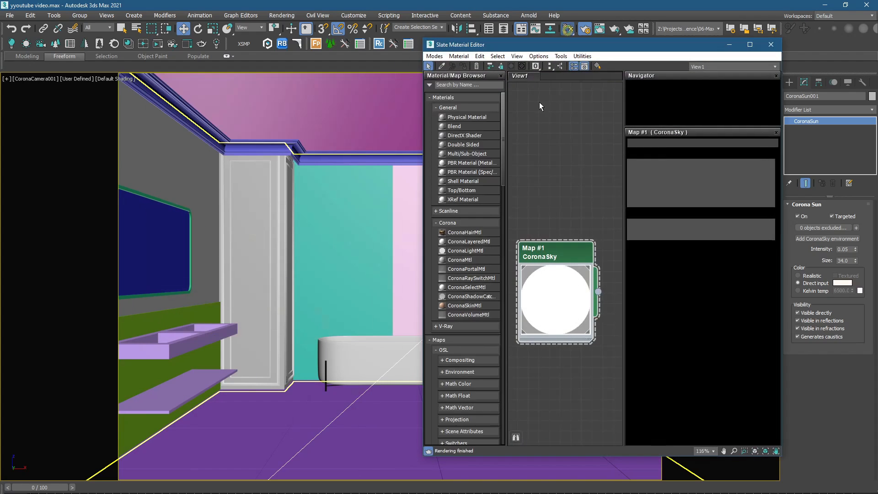
click(747, 51)
middle_drag(317, 212, 189, 138)
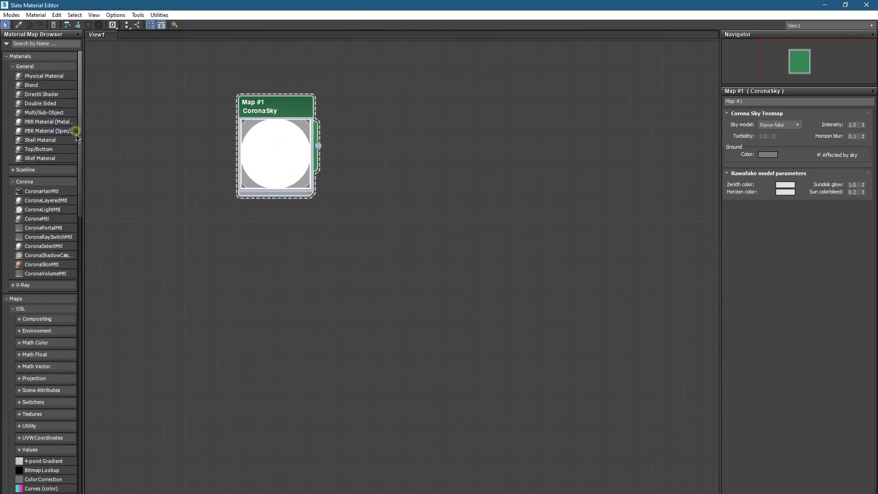
click(54, 211)
drag(54, 213, 239, 226)
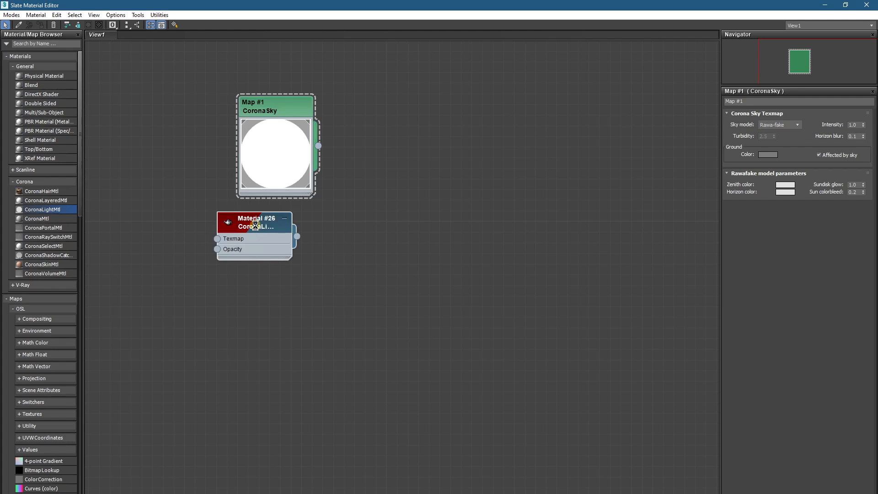
double_click(232, 228)
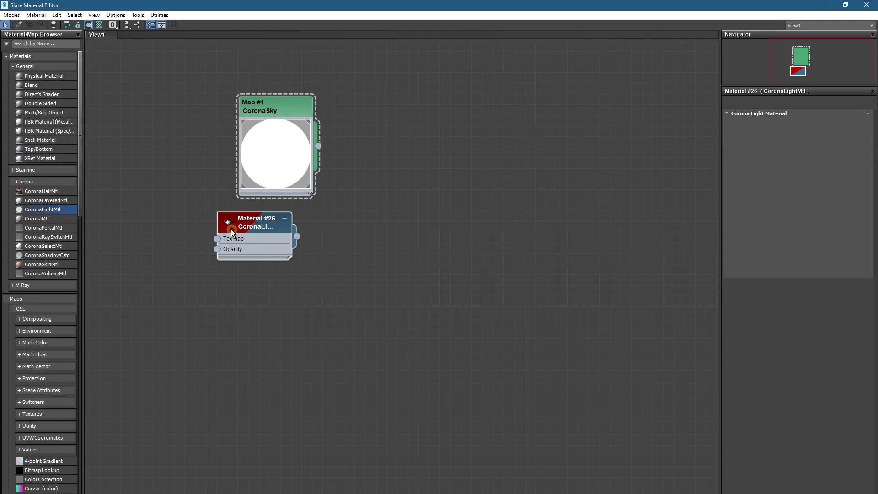
drag(231, 229, 258, 215)
click(825, 5)
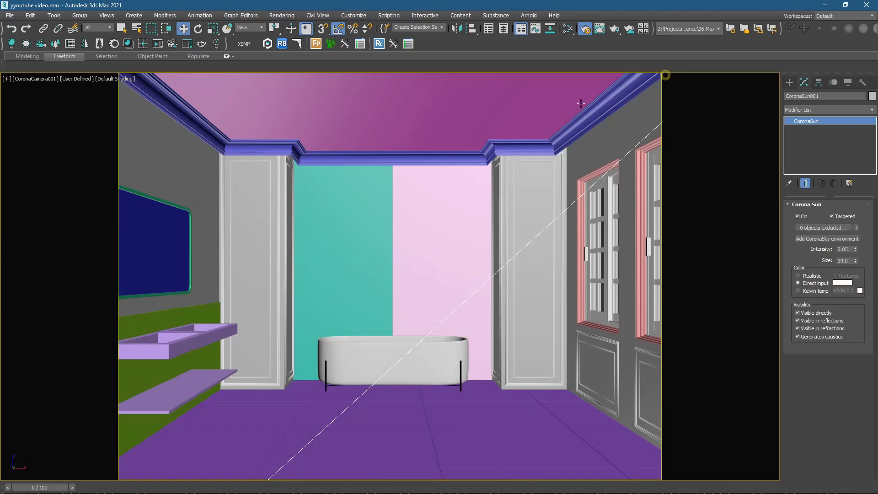
Step: Hide the crown molding around the ceiling
right_click(440, 158)
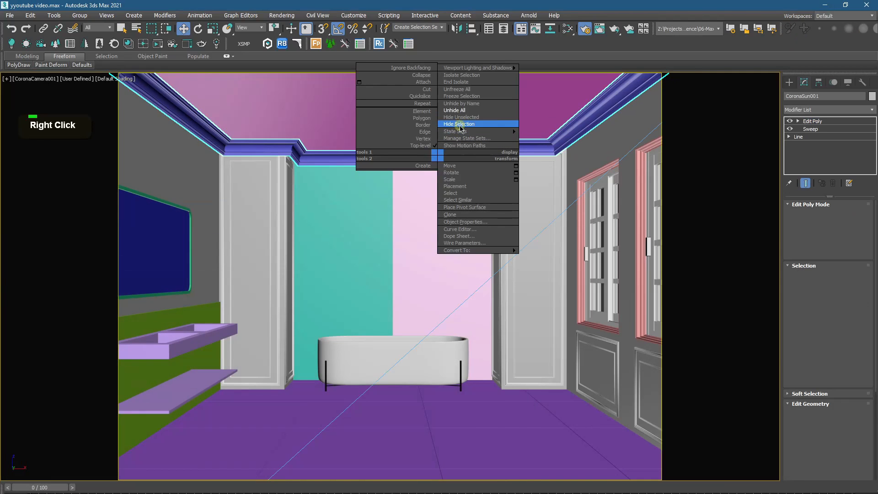
click(459, 121)
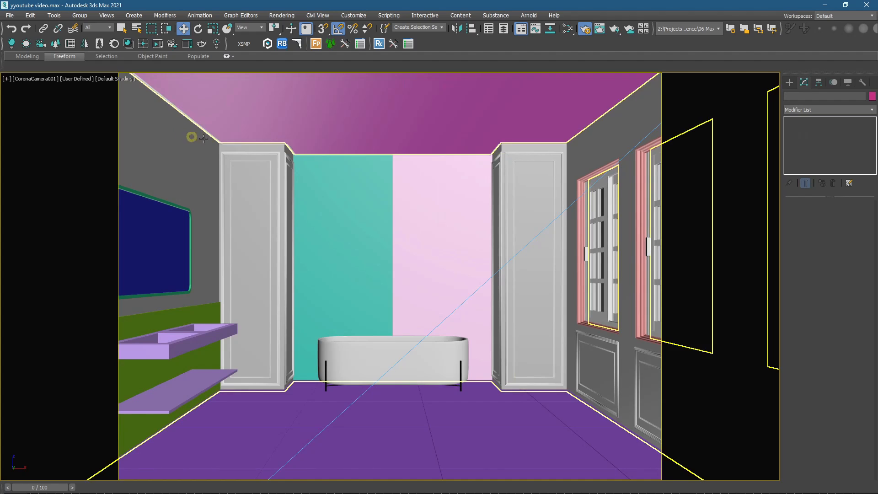
Step: Switch to a perspective view and hide the ceiling slab to expose the top of the room
click(223, 144)
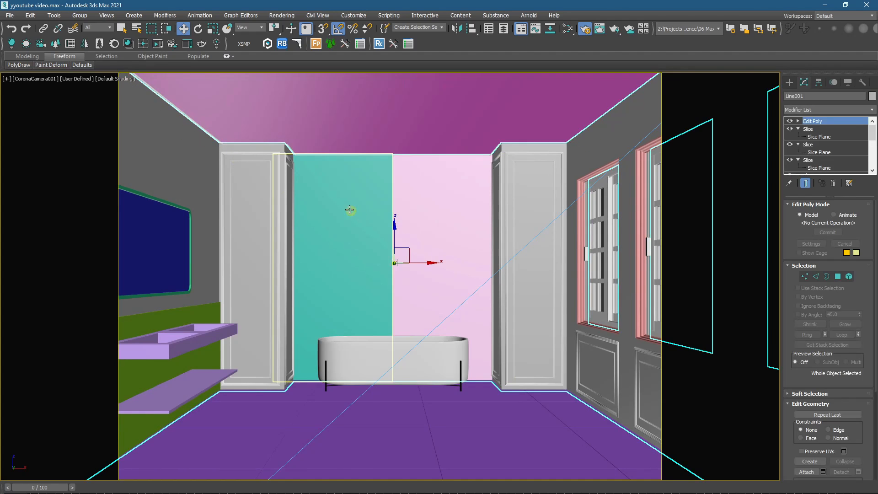
key(p)
scroll(312, 202, up, 3)
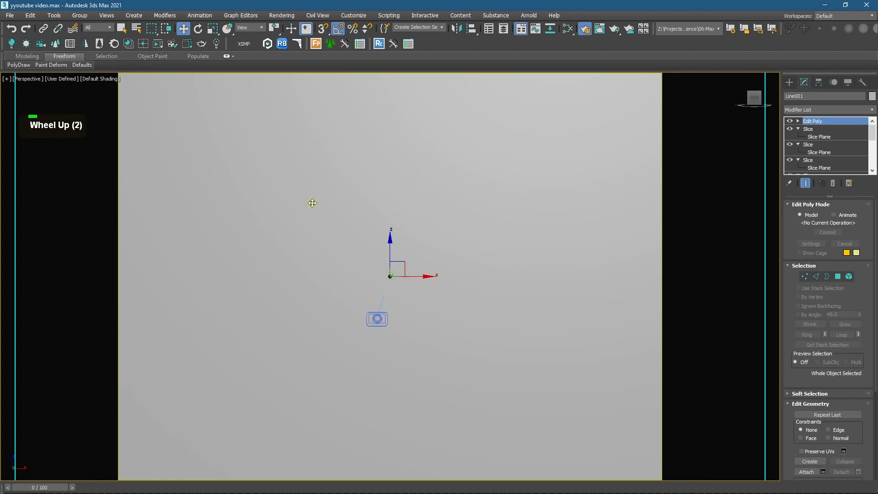
scroll(339, 238, down, 3)
click(341, 234)
right_click(341, 234)
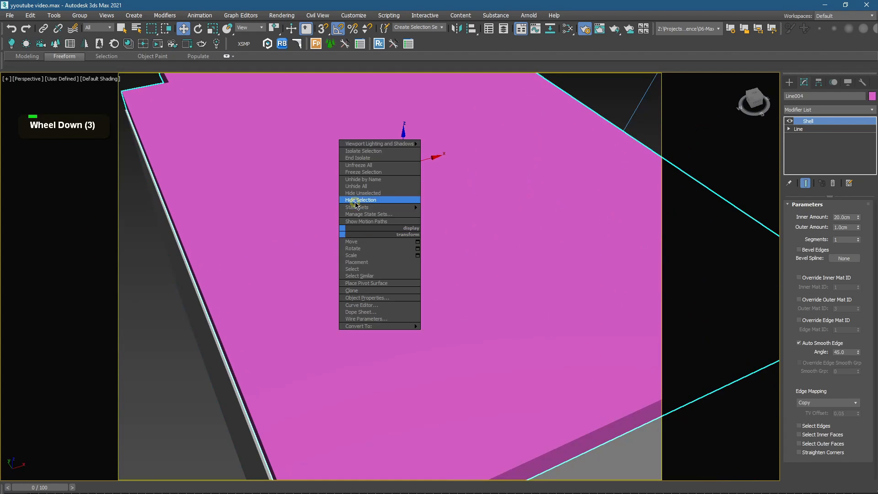
click(358, 200)
Step: Select the thin light strip running along the top of the walls, unhide all objects and return to the camera view with safe frames
scroll(209, 139, up, 2)
middle_drag(209, 139, 334, 251)
click(346, 219)
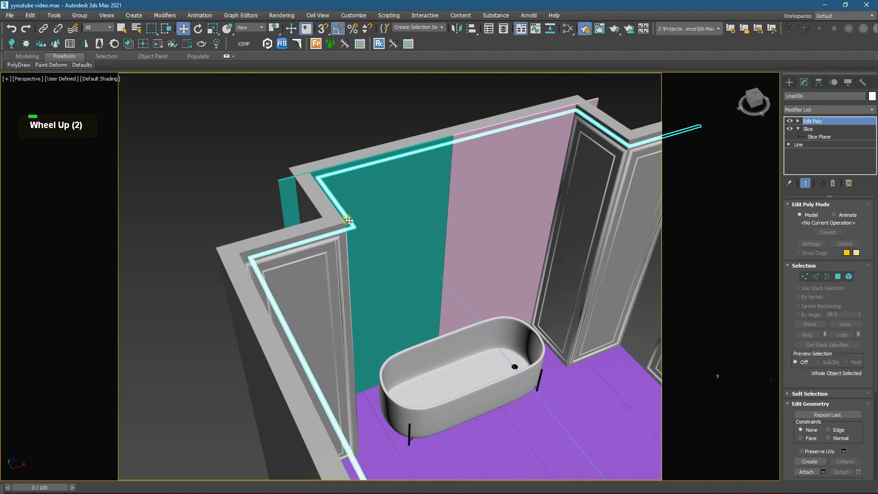
right_click(407, 206)
key(c)
key(shift+f)
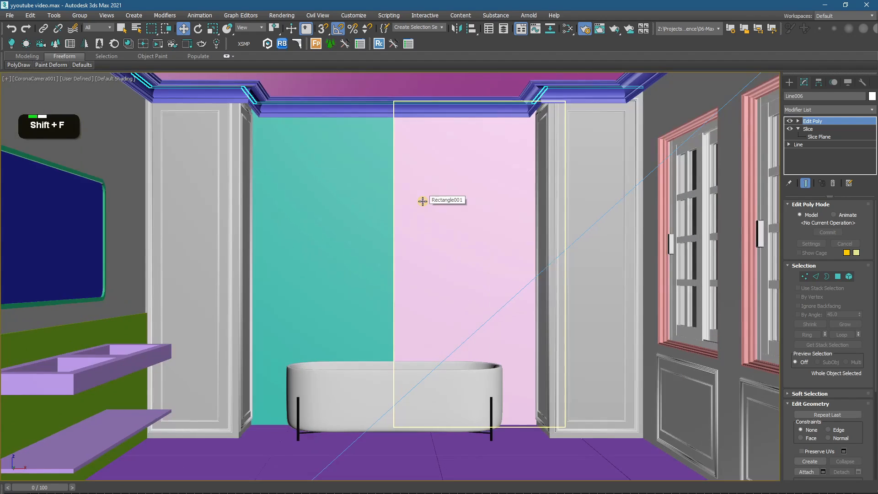
key(shift+f)
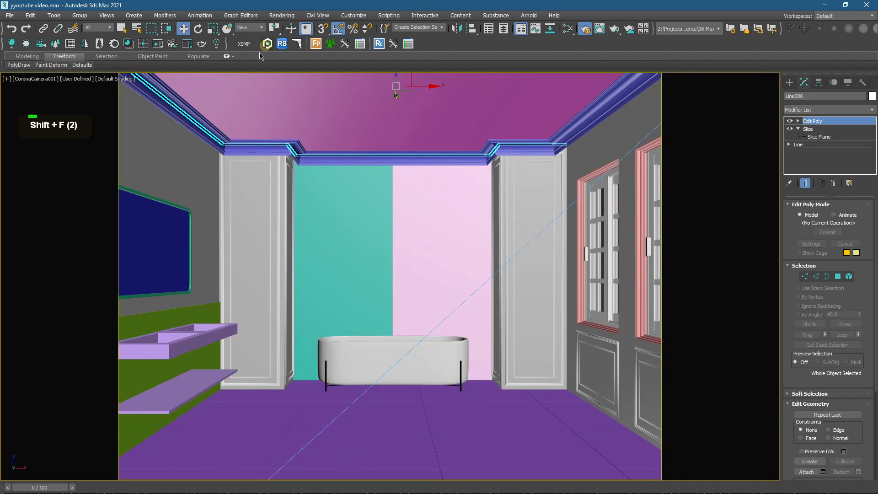
Step: Restore the Corona frame buffer, restart the interactive render and move the window toward the left side of the viewport
click(167, 493)
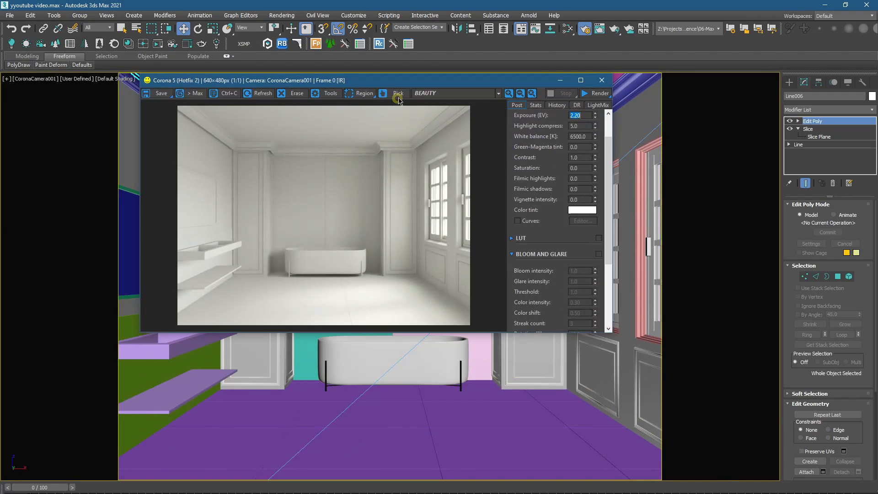
click(587, 104)
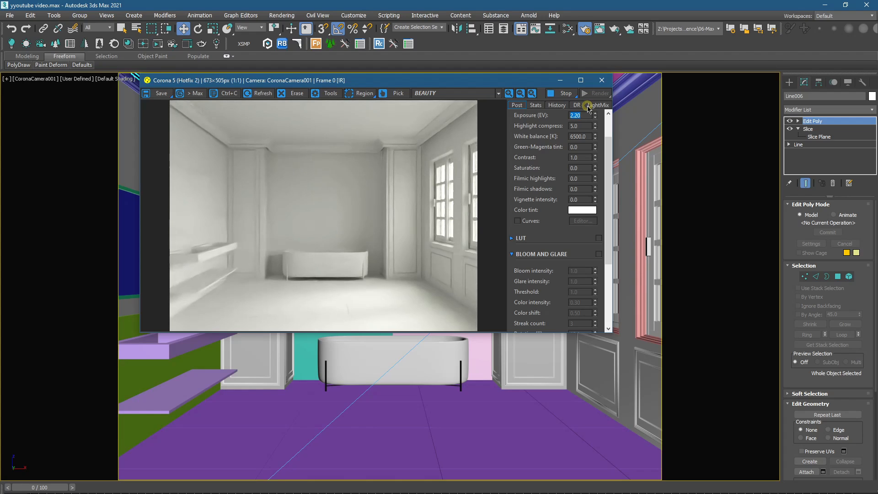
drag(493, 80, 411, 92)
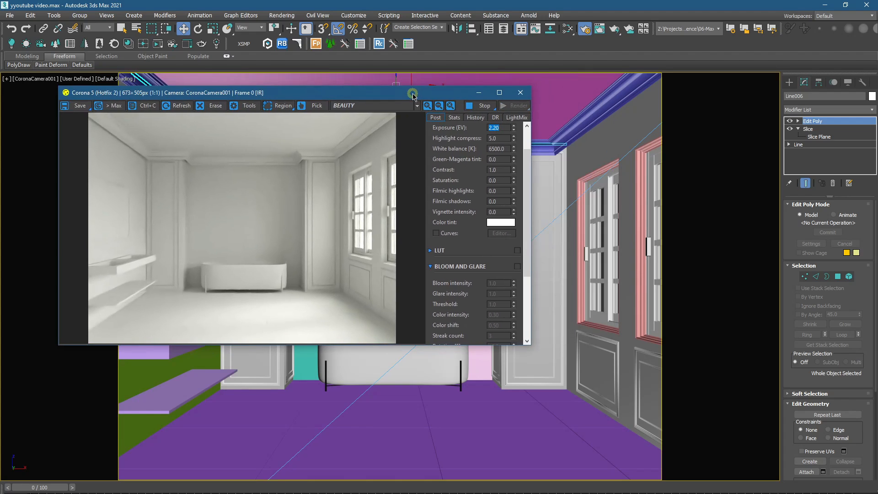
Step: Exclude the selected light strip from the material override in the Corona render setup and minimize the setup
click(584, 31)
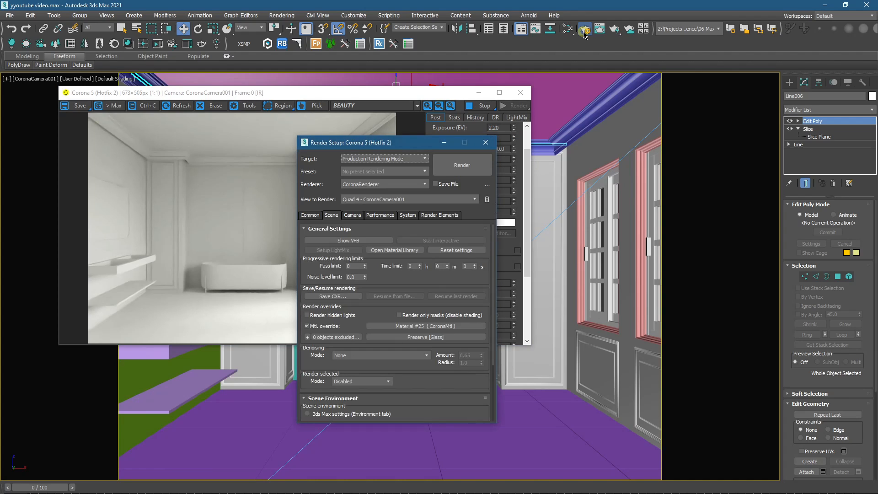
click(307, 338)
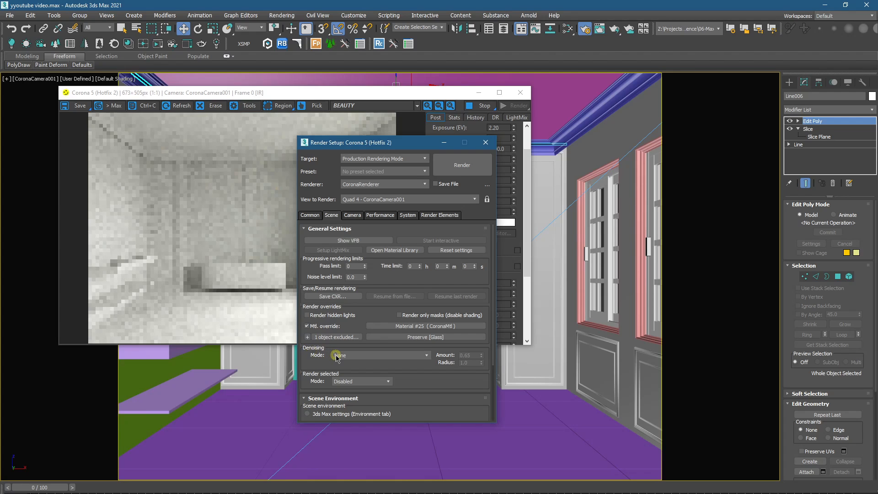
click(444, 142)
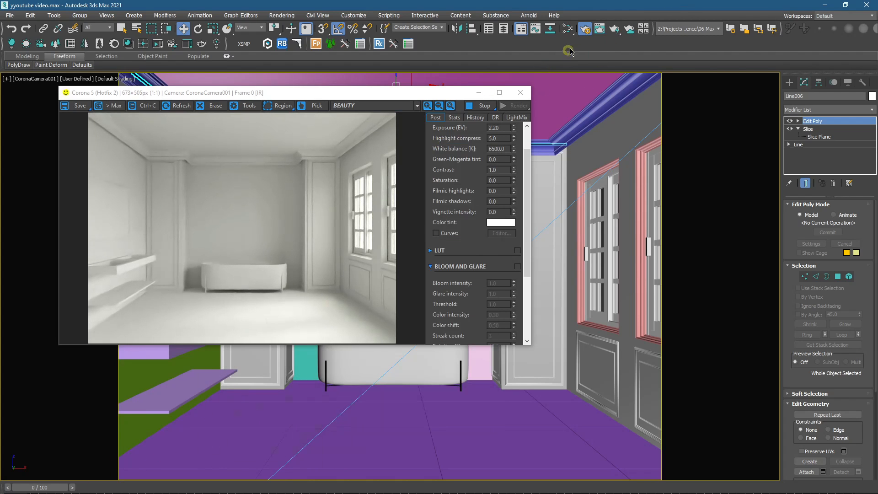
Step: Turn on Preserve light material in the material override settings and close the render setup
click(586, 30)
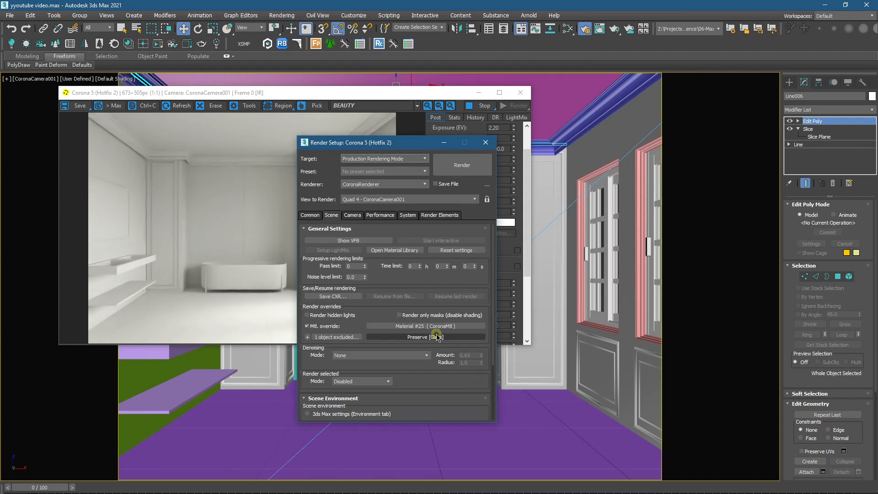
click(437, 338)
click(315, 276)
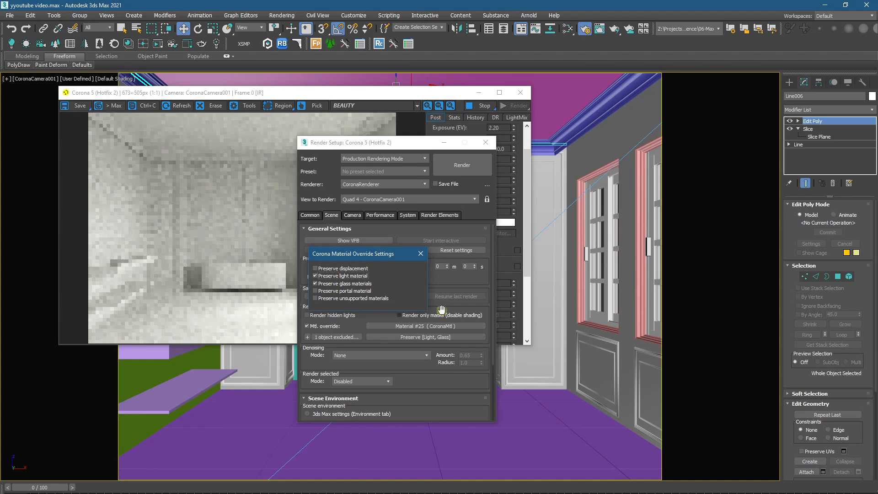
click(420, 254)
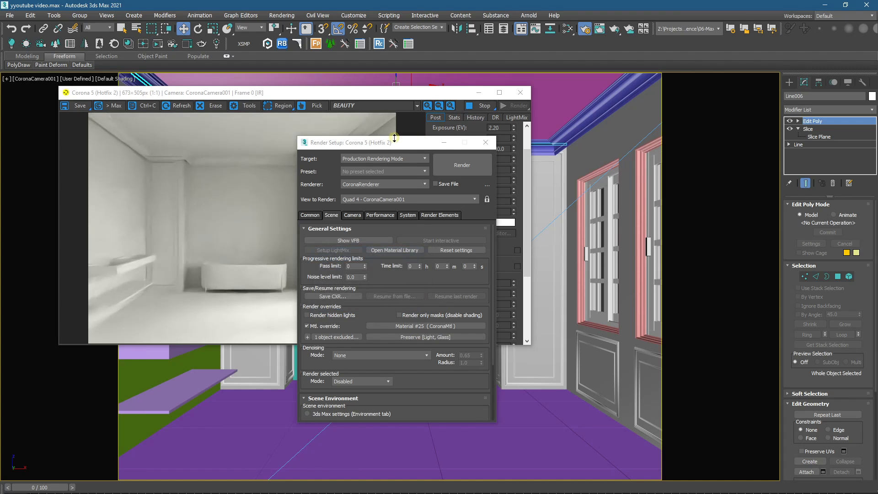
click(485, 142)
Step: Arrange the Slate Material Editor beside the frame buffer and set the CoronaLightMtl intensity to 20
click(567, 30)
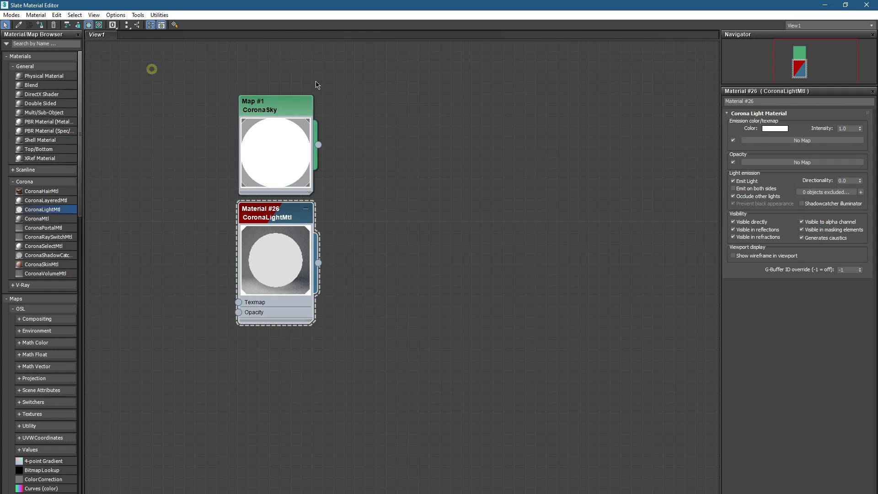
click(846, 5)
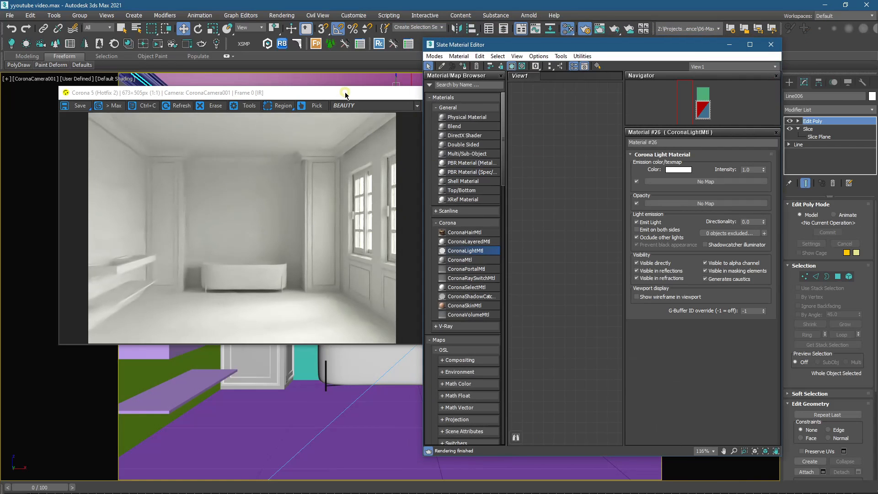
drag(346, 91, 315, 90)
scroll(319, 148, up, 2)
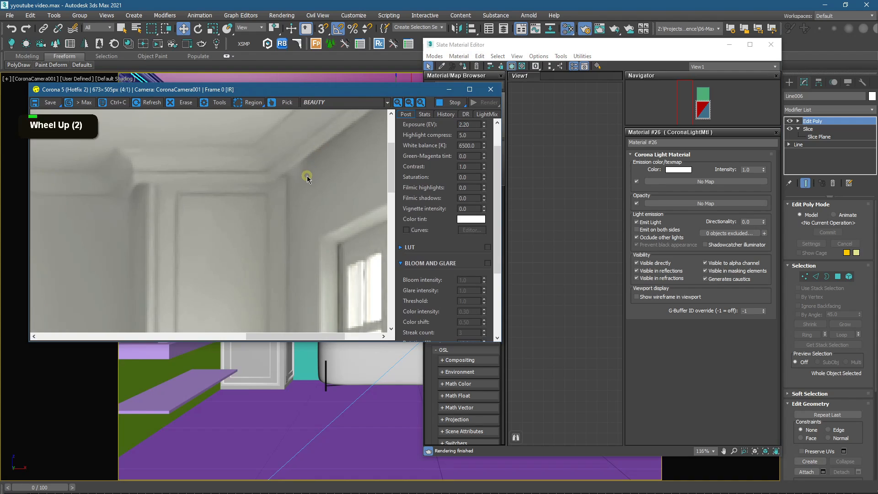
scroll(307, 176, down, 2)
click(746, 169)
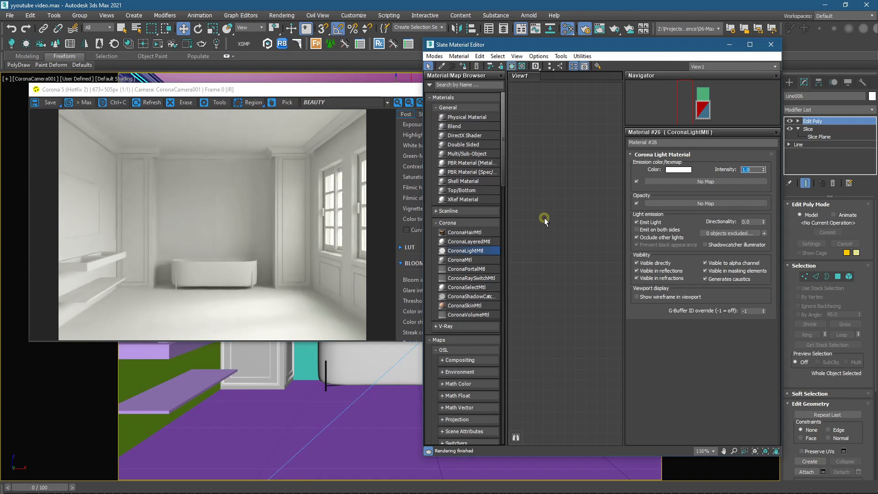
text(20)
key(Return)
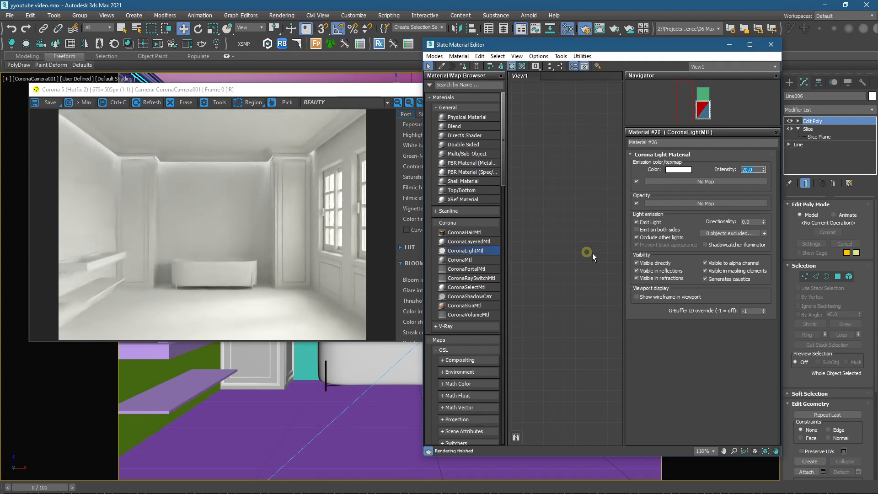
Step: Set the CoronaLightMtl directionality to 0.45 and disable Occlude other lights
scroll(587, 254, down, 8)
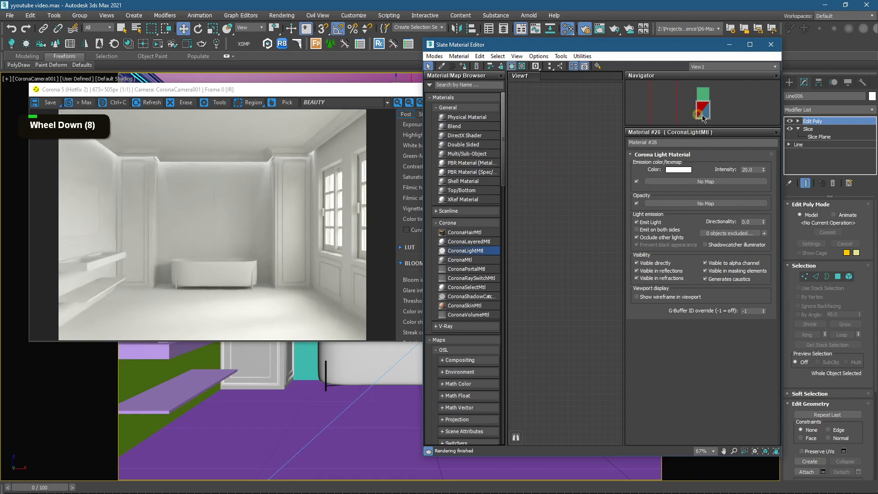
scroll(570, 208, up, 3)
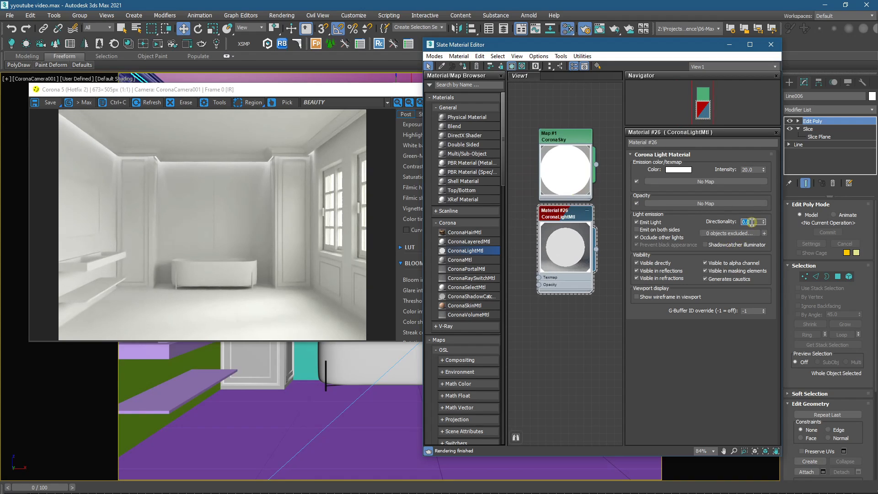
text(0.45)
key(Return)
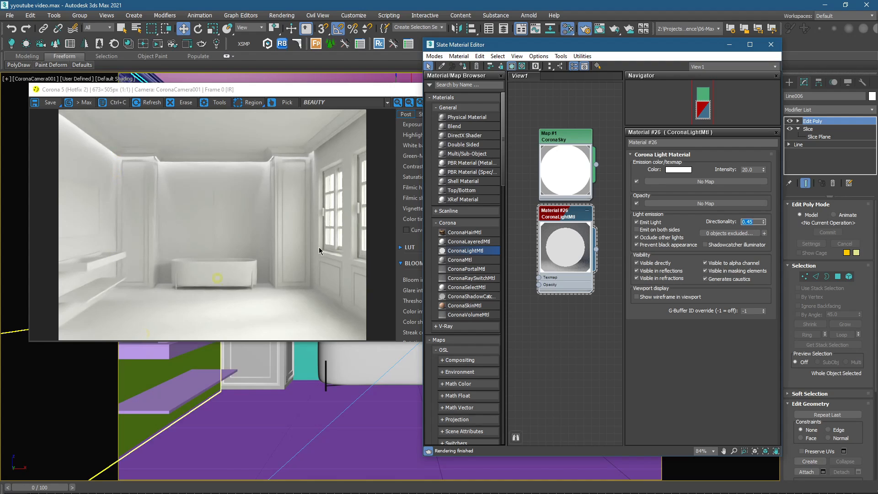
click(654, 239)
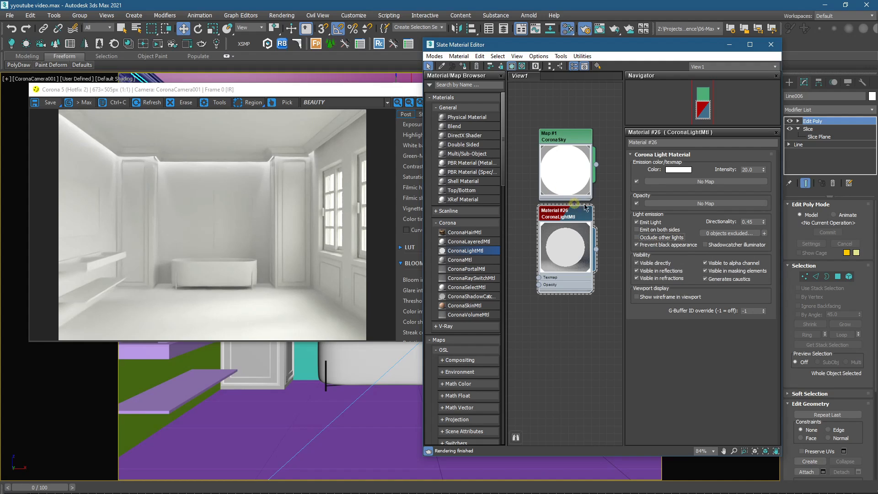
Step: Set the CoronaLightMtl emission color to a temperature of 5000 K and accept it
click(675, 170)
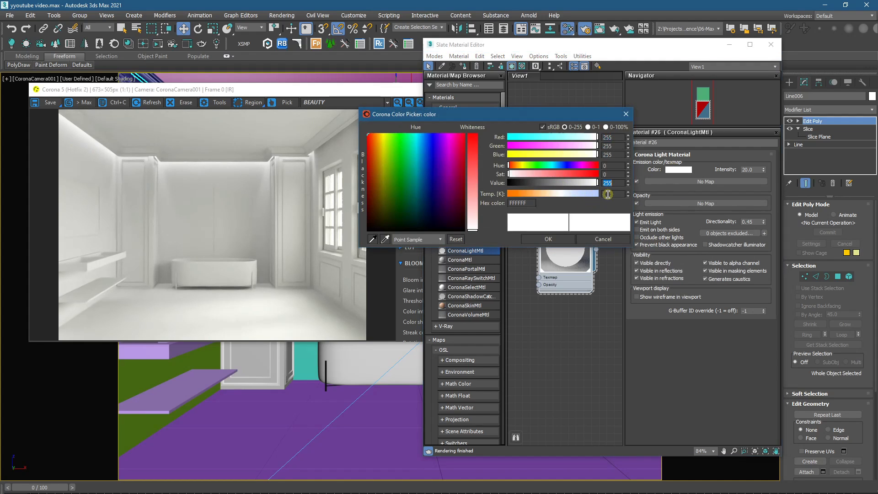
click(608, 195)
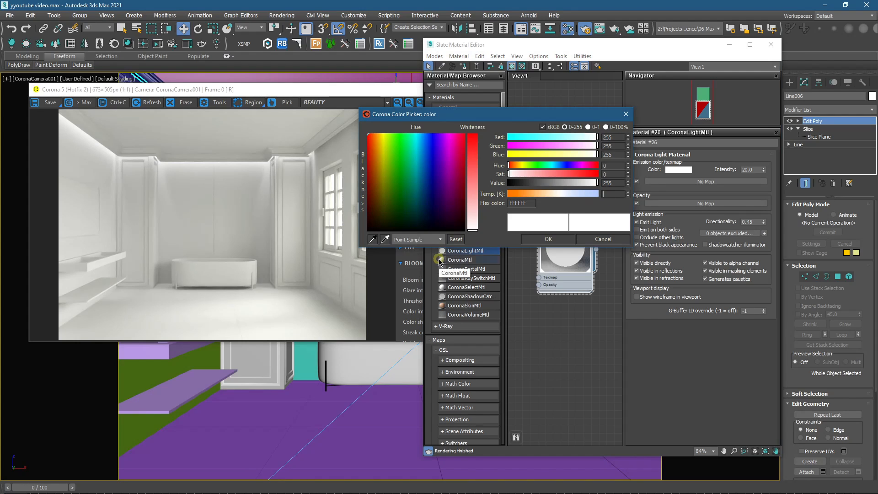
text(5000)
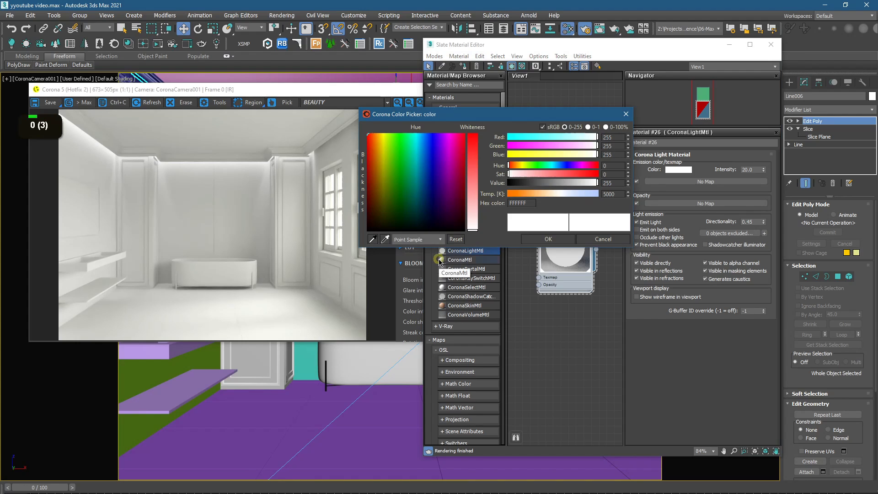
key(Return)
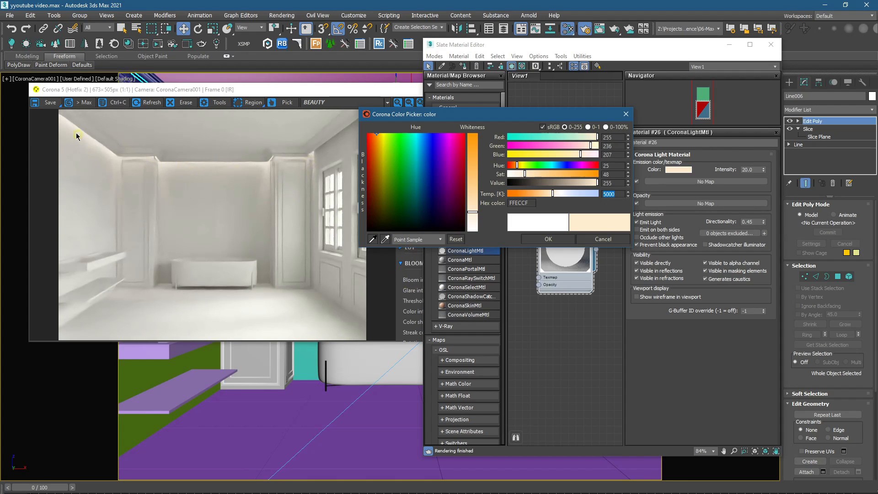
click(544, 239)
Step: Close the Slate Material Editor, check the interactive render and close the Corona frame buffer
click(401, 87)
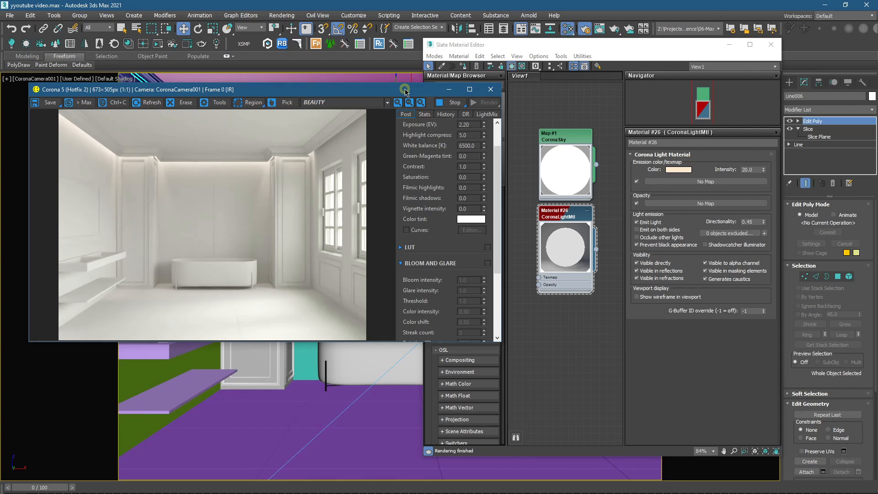
click(599, 120)
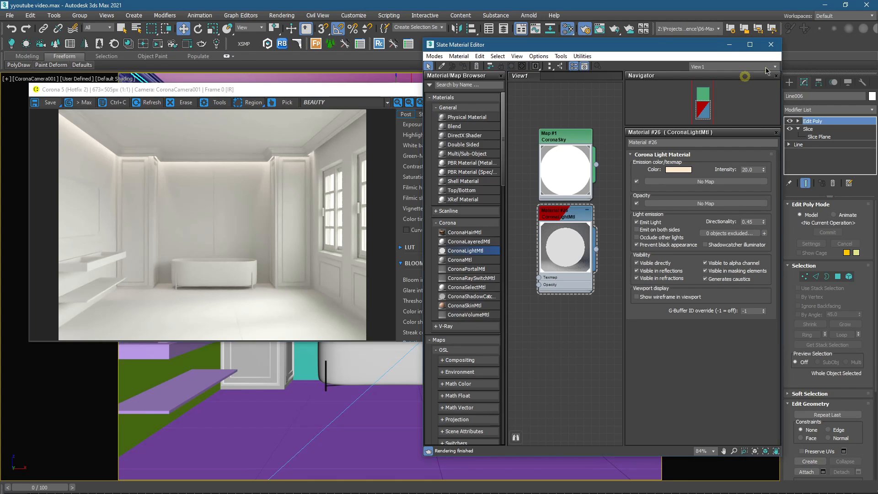
click(765, 47)
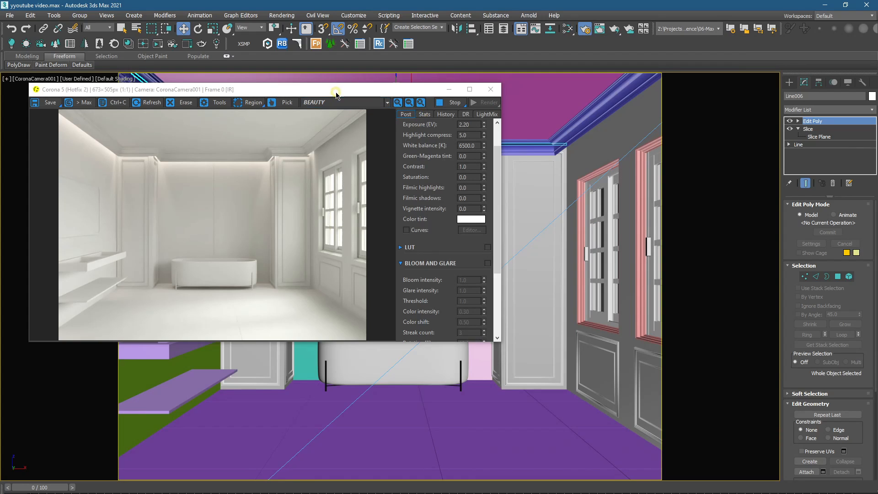
drag(337, 95, 408, 93)
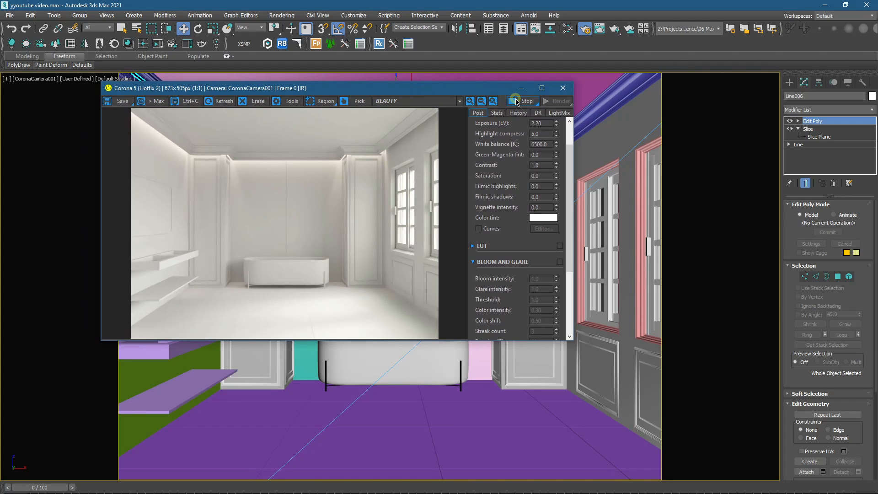
click(566, 87)
click(563, 88)
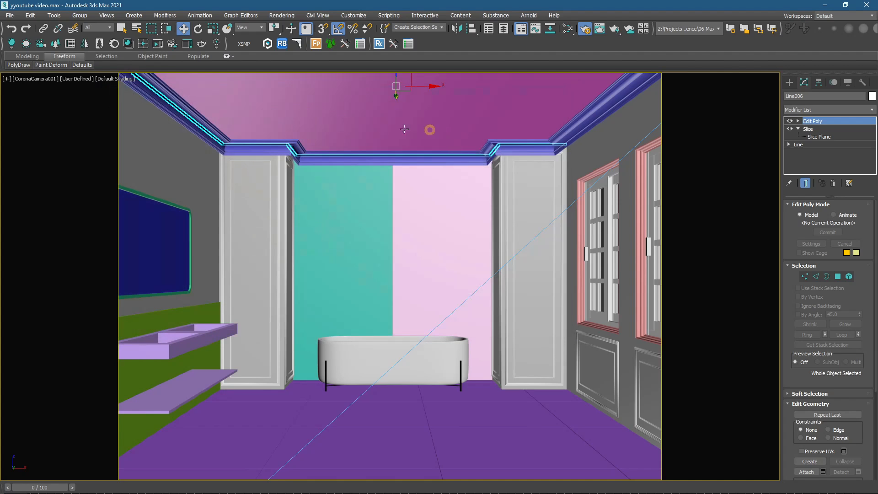
Step: Save the scene as yyoutube video.max, replacing the existing file
click(8, 16)
click(27, 97)
click(590, 419)
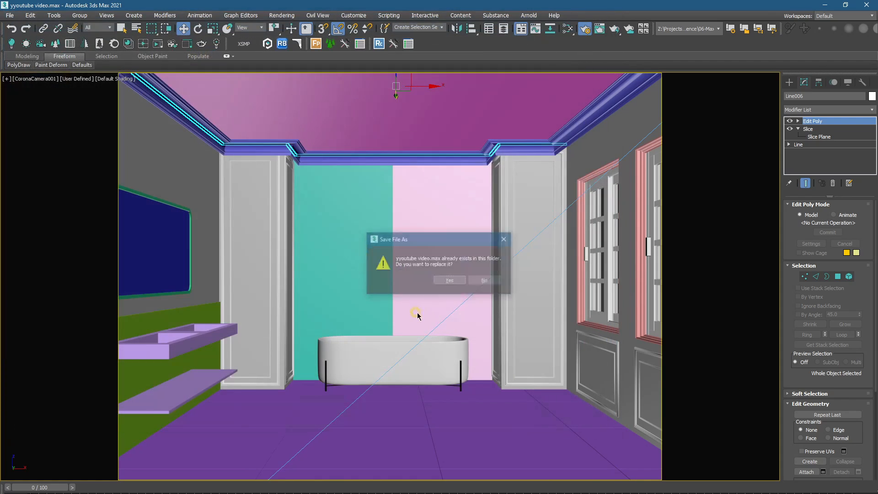
click(451, 281)
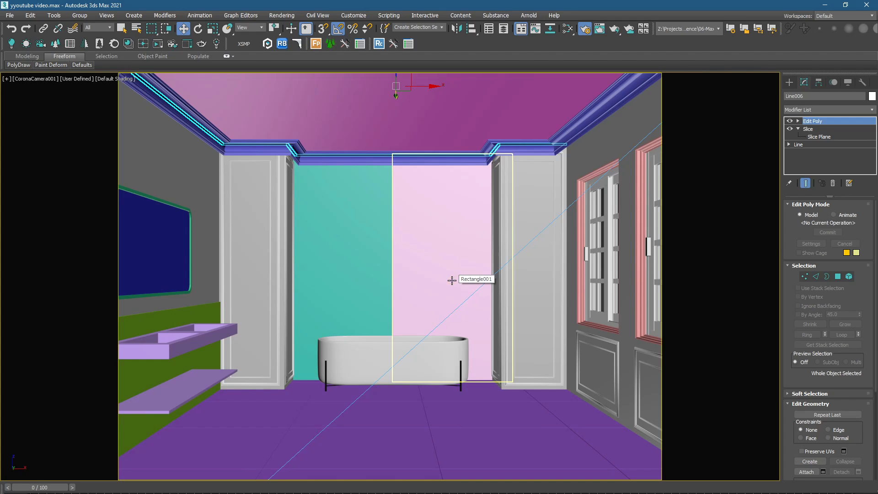
Step: Switch to File Explorer and open the Epoxide coffe tables subfolder of Epoxide_coffee_tables in the YT folder
click(791, 83)
click(482, 390)
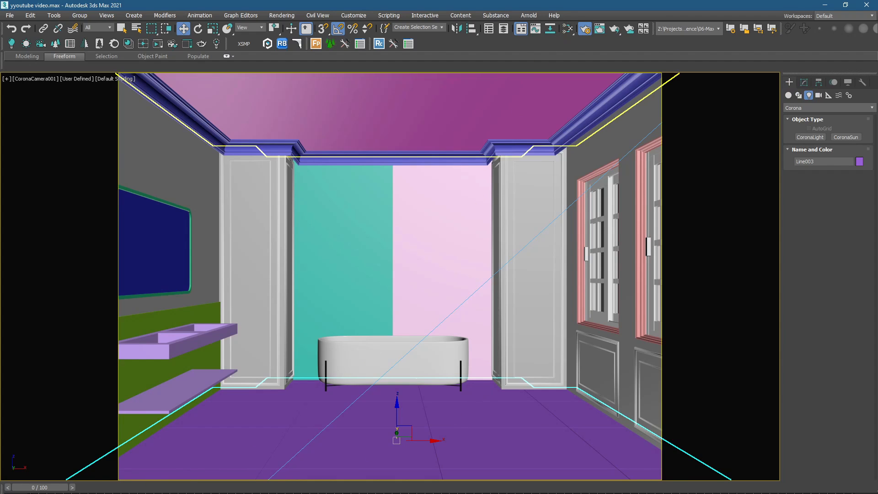
key(alt+Tab)
click(274, 223)
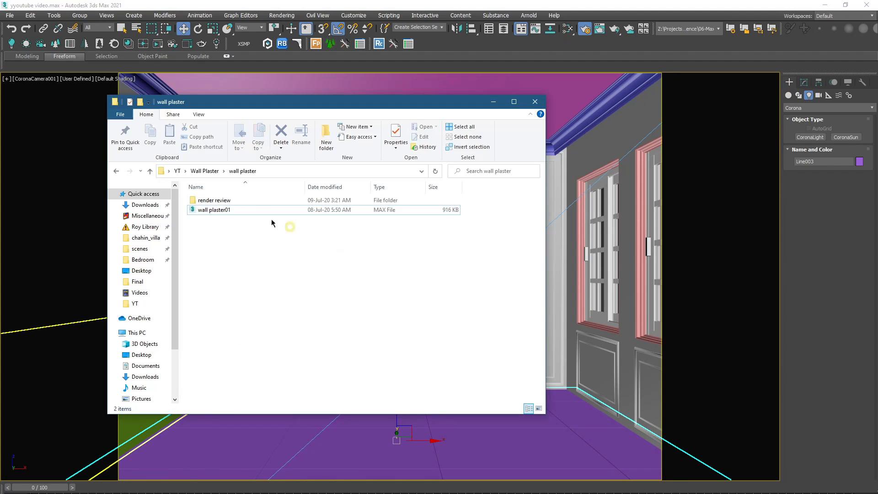
click(177, 172)
scroll(460, 373, down, 5)
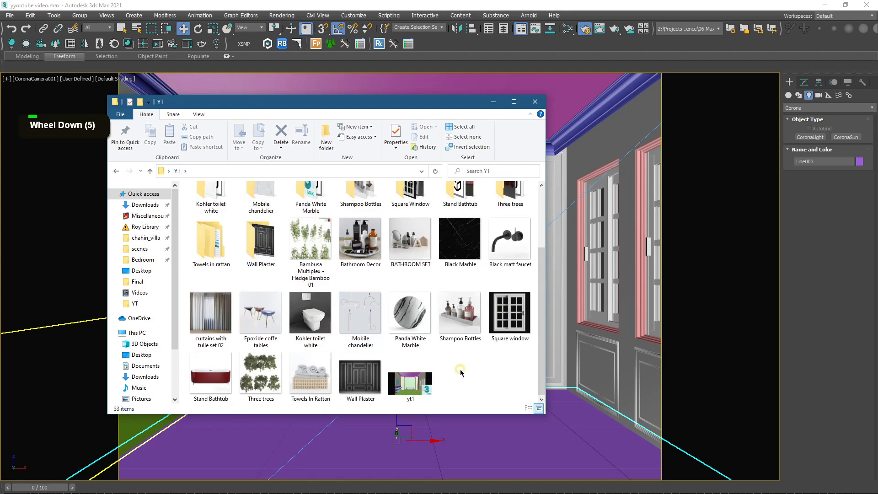
scroll(311, 329, up, 3)
scroll(313, 336, down, 2)
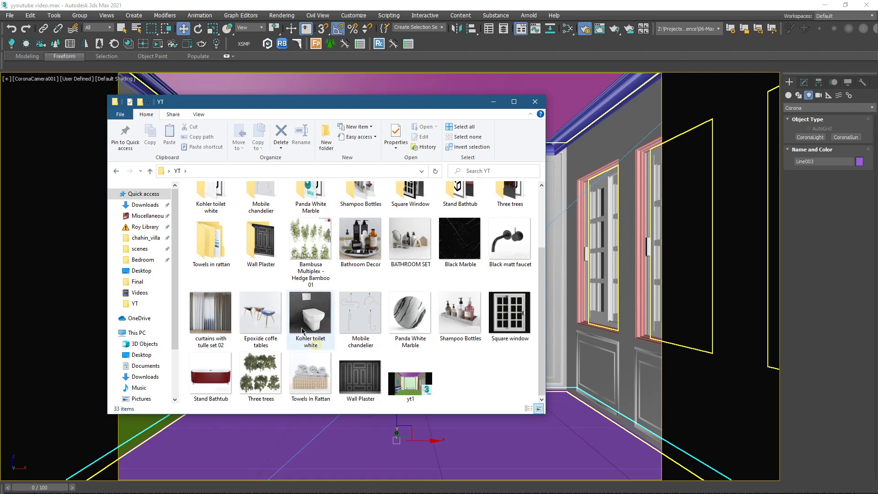
click(259, 313)
scroll(259, 313, up, 3)
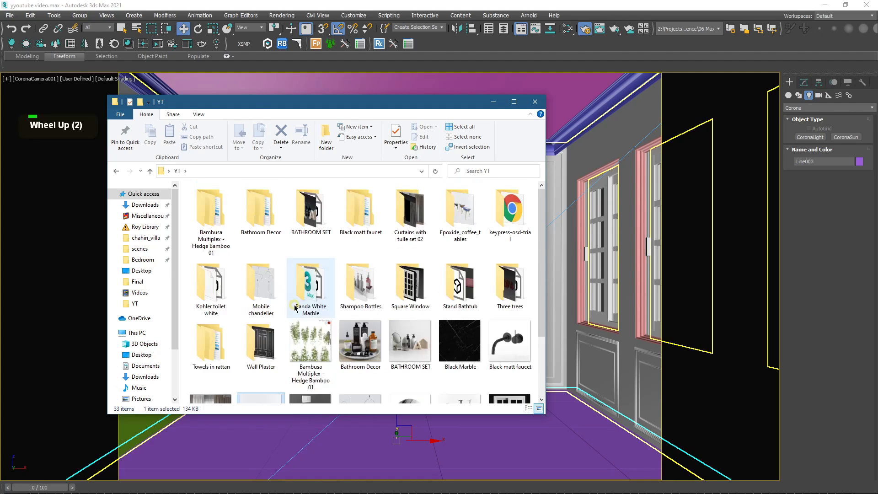
double_click(455, 219)
double_click(221, 210)
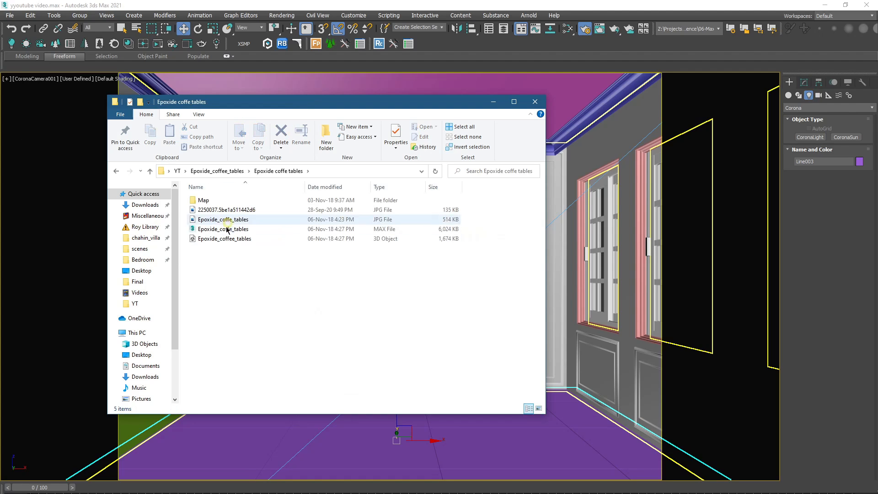
Step: Merge the Epoxide_coffe_tables MAX file into the scene and place the tables on the floor in front of the bathtub
drag(226, 230, 583, 413)
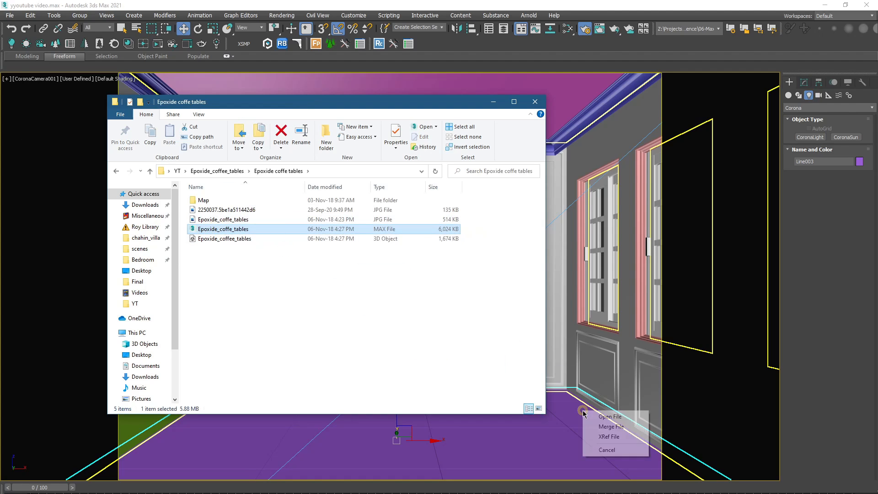
click(609, 426)
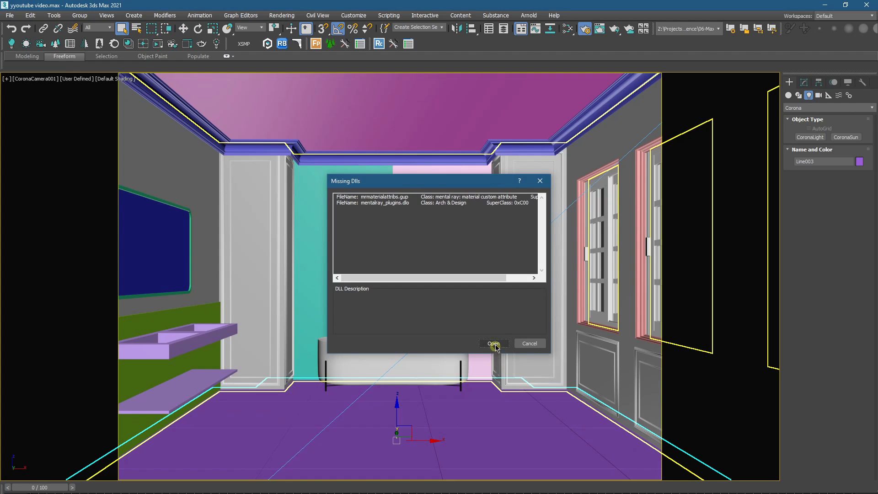
click(493, 344)
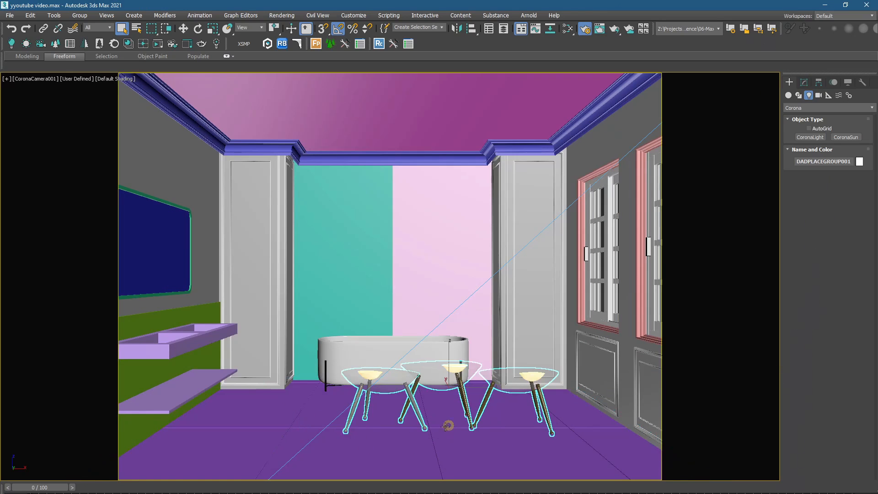
click(409, 426)
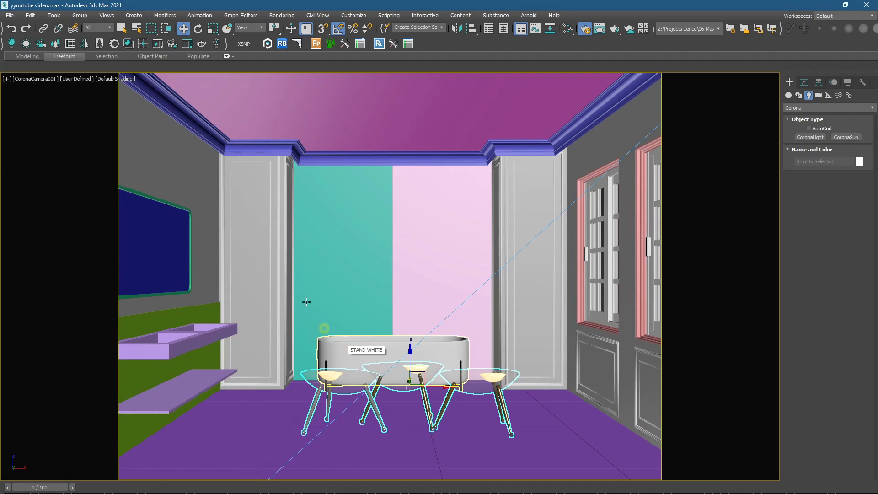
Step: Return to the YT folder in File Explorer and open the Curtains with tulle set 02 folder
key(alt+Tab)
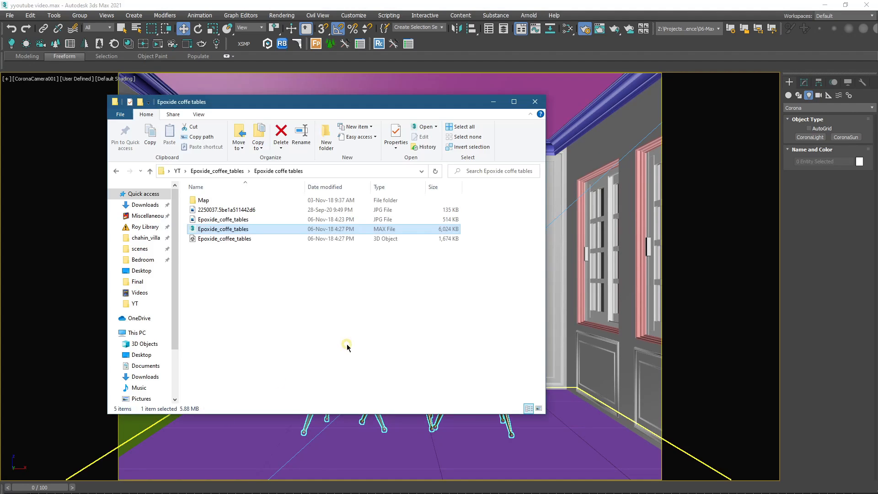
key(BackSpace)
scroll(356, 282, down, 3)
key(BackSpace)
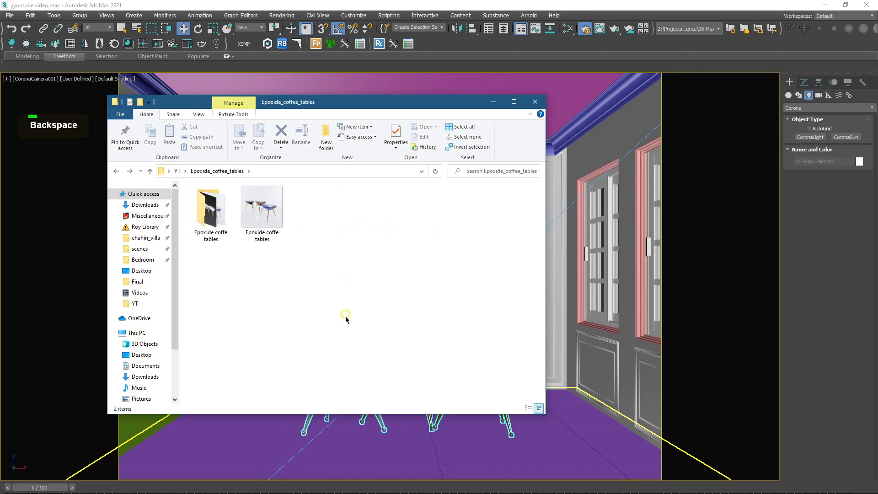
scroll(347, 311, down, 3)
scroll(402, 256, up, 4)
click(425, 217)
double_click(425, 218)
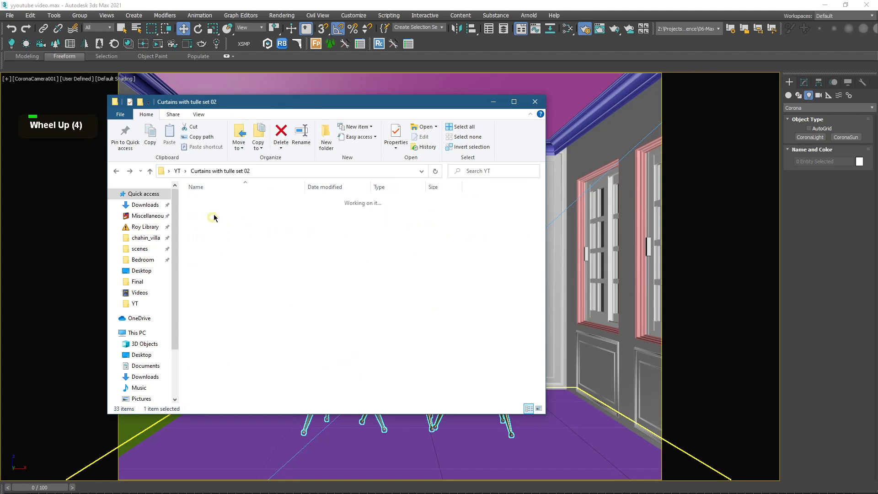
right_click(305, 270)
click(339, 310)
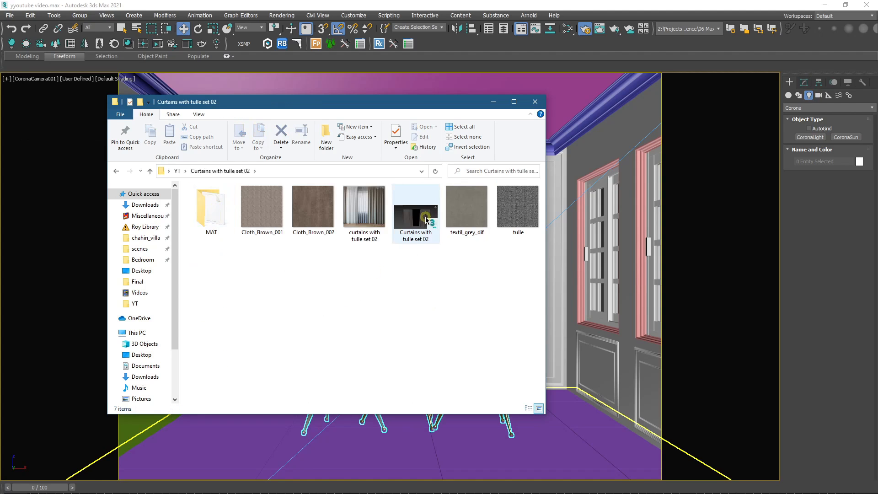
Step: Merge the Curtains with tulle set 02 MAX file into the scene and place the curtains
drag(416, 215, 583, 421)
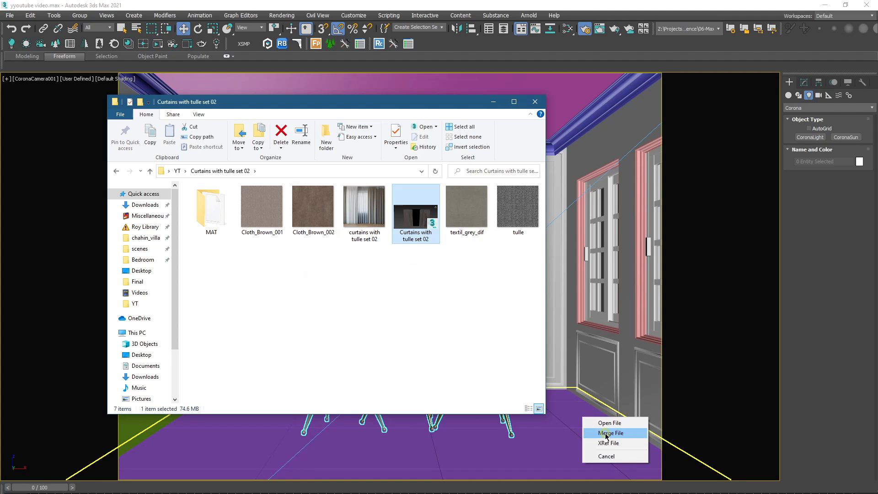
click(603, 434)
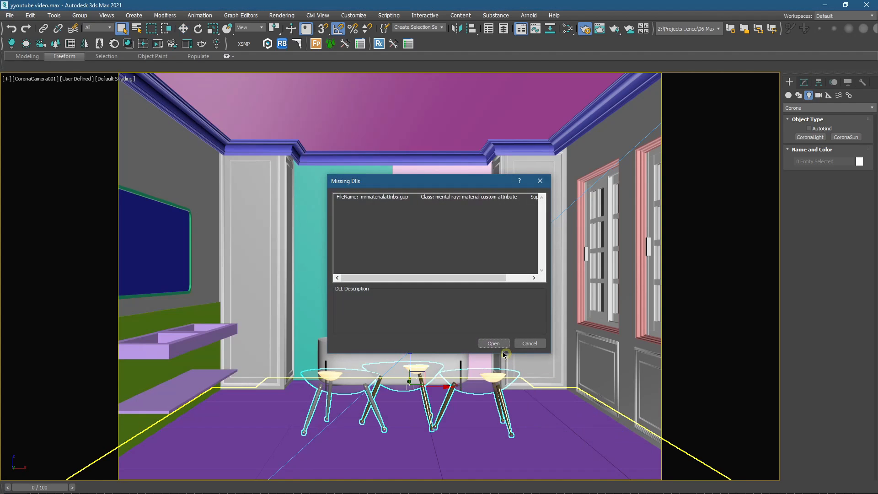
click(501, 346)
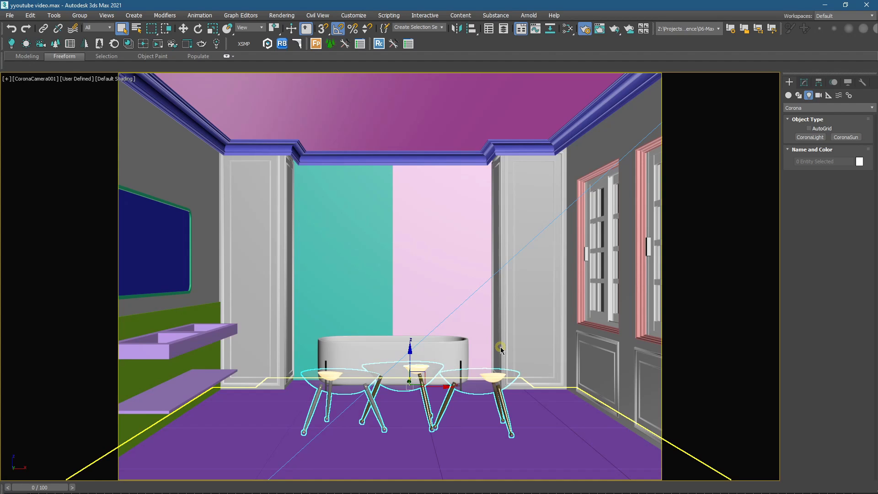
click(545, 395)
Step: Delete the white tulle and the surplus curtain panels outside the room, keeping a single light-brown panel
key(p)
scroll(489, 392, down, 3)
alt+middle_drag(472, 347, 584, 374)
scroll(555, 385, down, 3)
drag(516, 355, 370, 410)
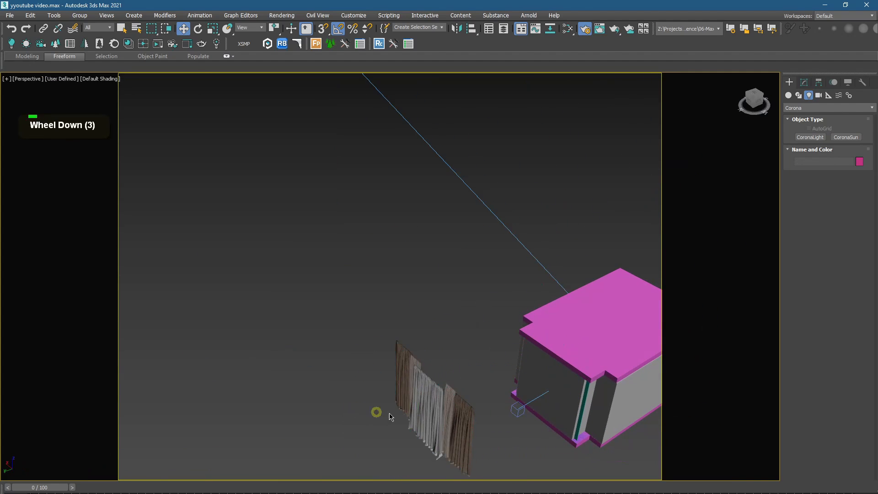
alt+middle_drag(370, 411, 439, 380)
click(434, 386)
scroll(434, 386, up, 2)
scroll(434, 386, up, 2)
key(Delete)
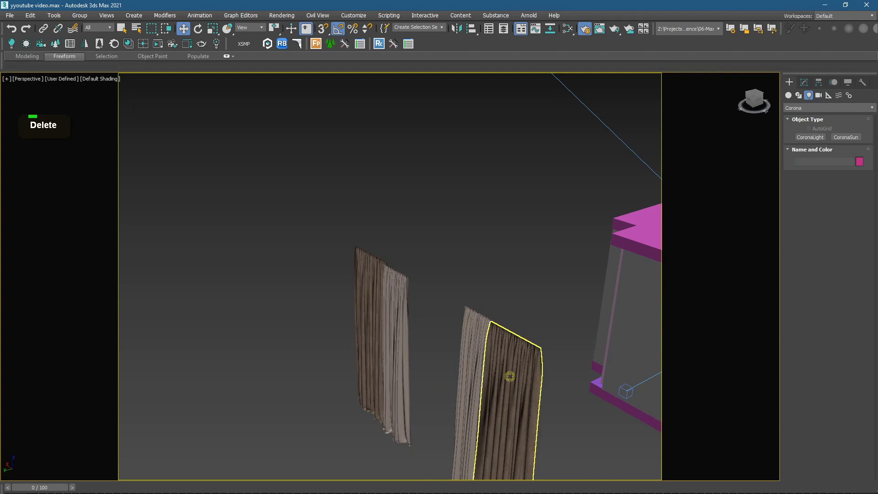
click(398, 362)
key(Delete)
Step: Rotate the remaining curtain panel about its vertical axis so it runs parallel to the window wall
click(481, 366)
scroll(457, 398, up, 3)
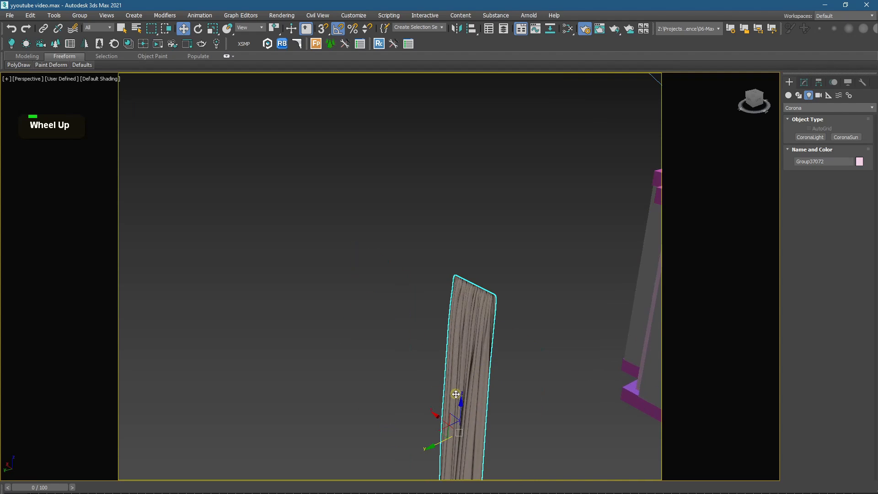
key(e)
drag(434, 329, 470, 323)
Step: Move the curtain panel into the room beside the window in the Top view and return to the camera view
key(t)
scroll(442, 333, down, 3)
key(F3)
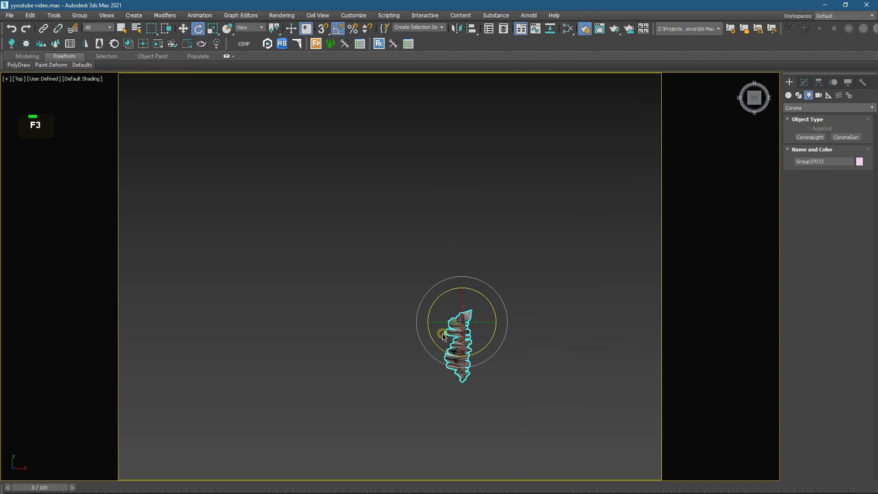
scroll(441, 333, down, 7)
middle_drag(452, 344, 414, 257)
key(w)
drag(403, 244, 457, 361)
scroll(426, 389, up, 10)
scroll(427, 389, up, 2)
key(c)
key(F3)
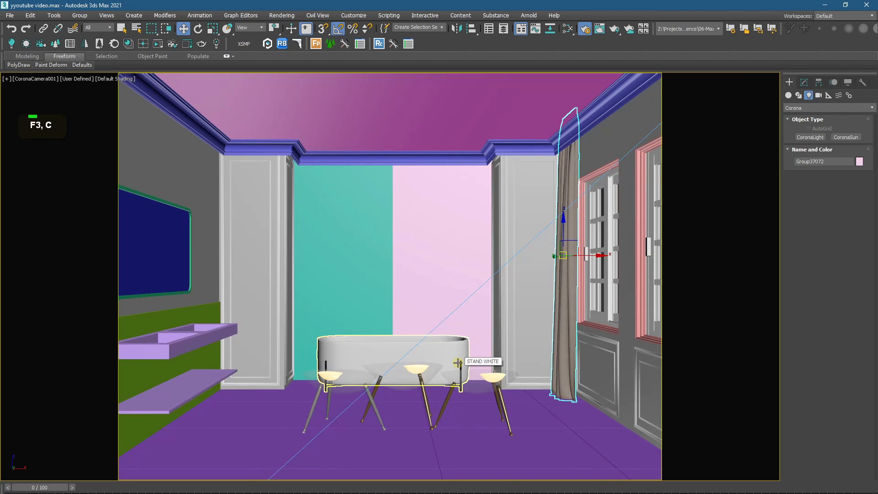
Step: Align the curtain to the floor in Z only, matching the curtain's minimum to the floor's maximum
click(549, 426)
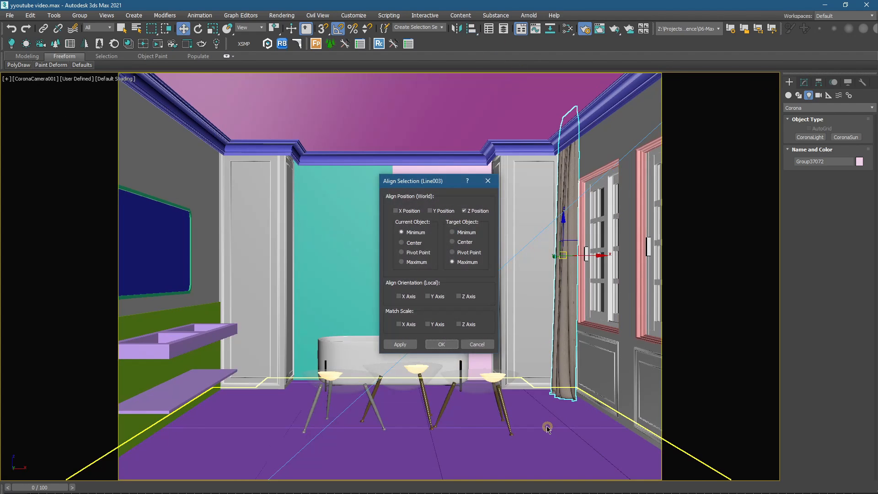
click(442, 345)
click(522, 232)
Step: Shift the curtain slightly along Y toward the back corner in the wireframe Top view and return to the shaded camera view
click(553, 324)
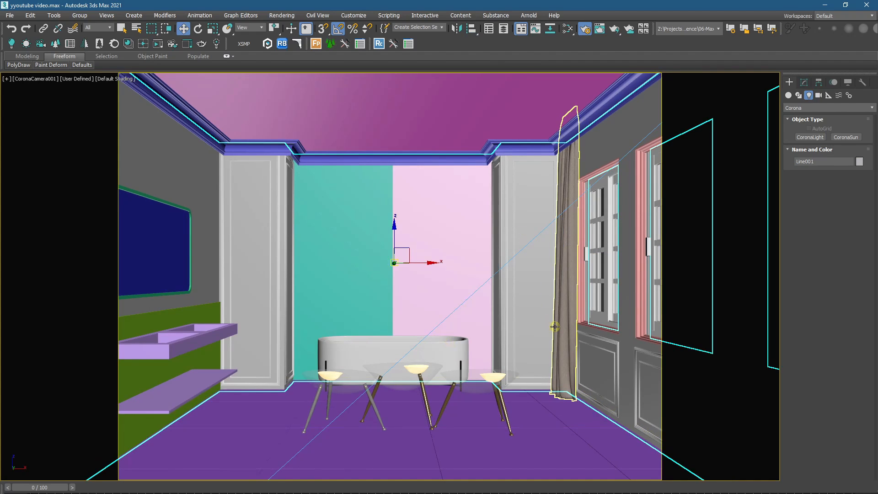
key(t)
key(z)
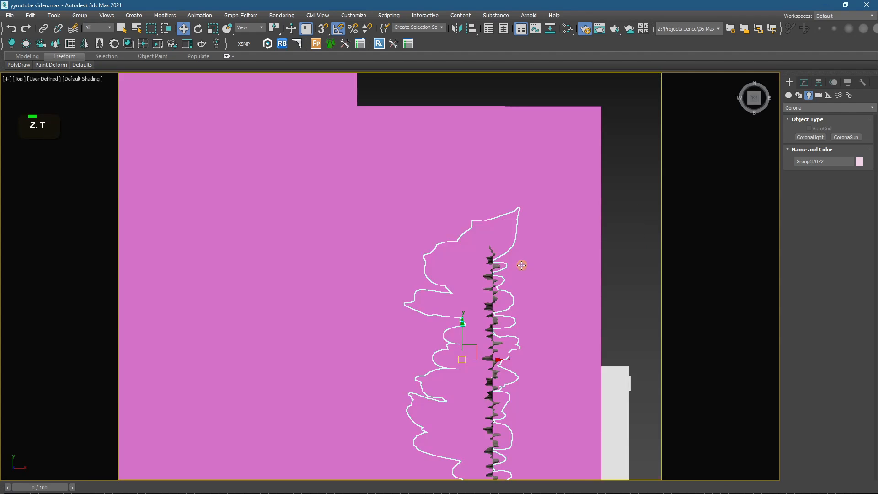
key(F3)
drag(463, 323, 463, 314)
click(450, 217)
key(c)
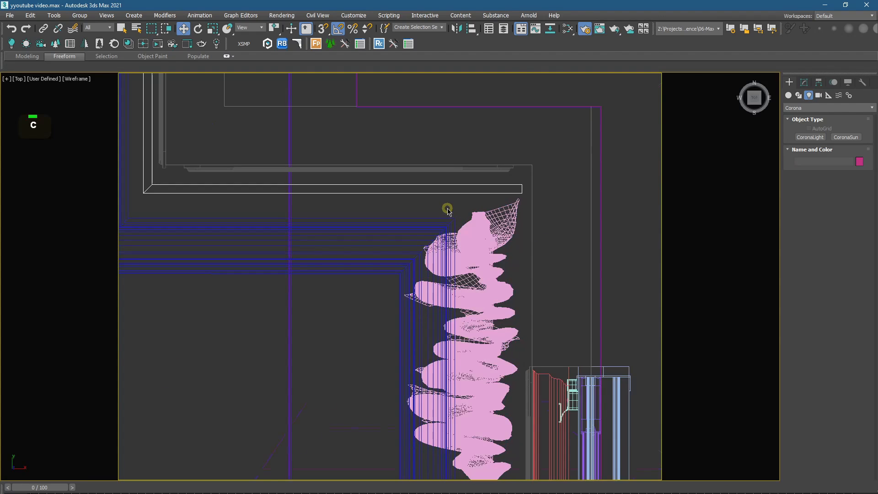
key(F3)
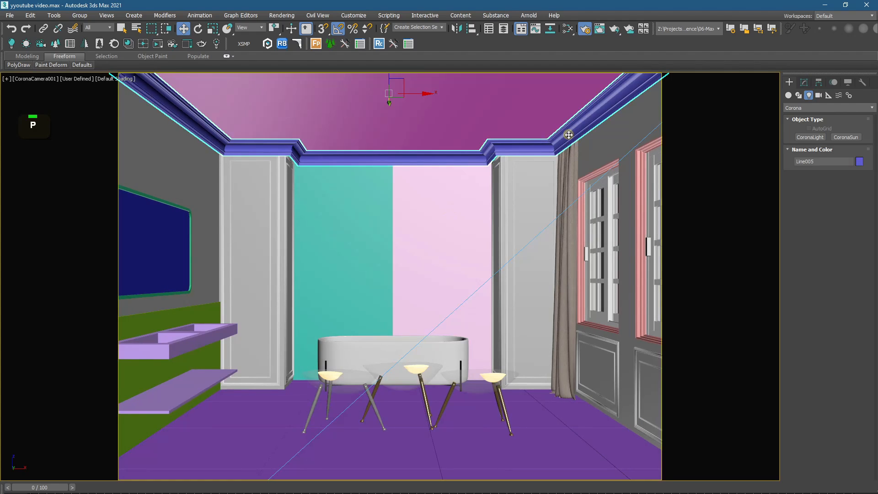
key(p)
key(z)
scroll(475, 264, up, 4)
scroll(471, 248, down, 4)
key(c)
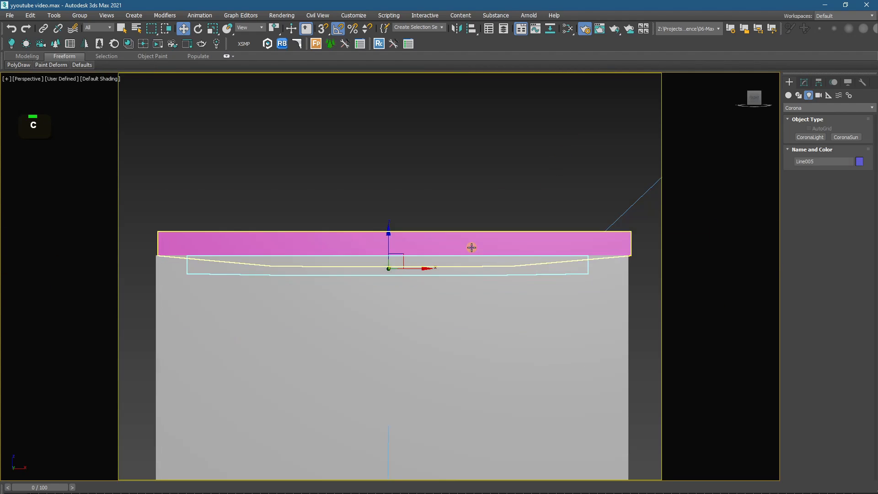
key(shift+f)
key(shift+f)
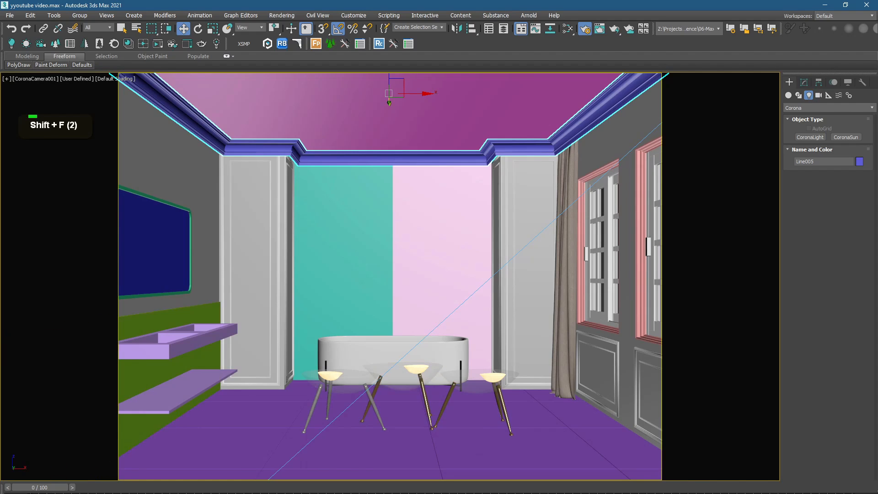
Step: Switch to File Explorer and open the Mobile Chandelier-Light subfolder of Mobile chandelier in the YT folder
key(alt+Tab)
key(BackSpace)
scroll(347, 320, down, 5)
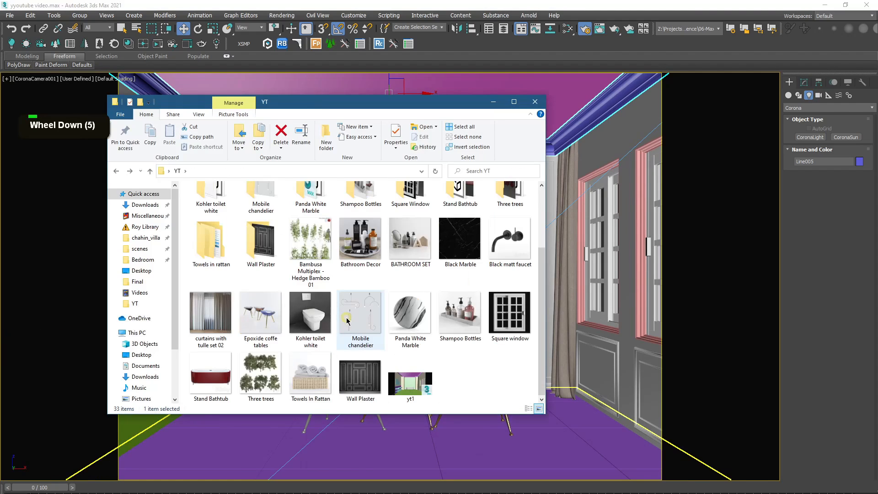
scroll(340, 310, up, 2)
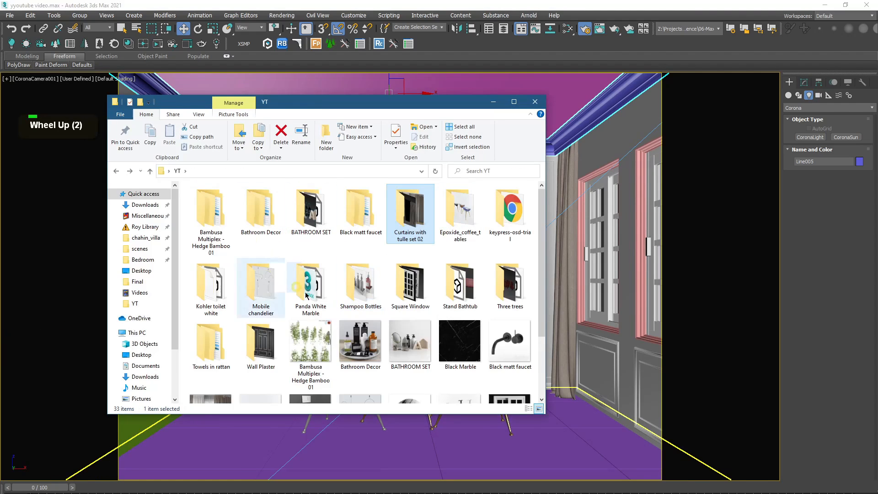
double_click(261, 286)
double_click(224, 216)
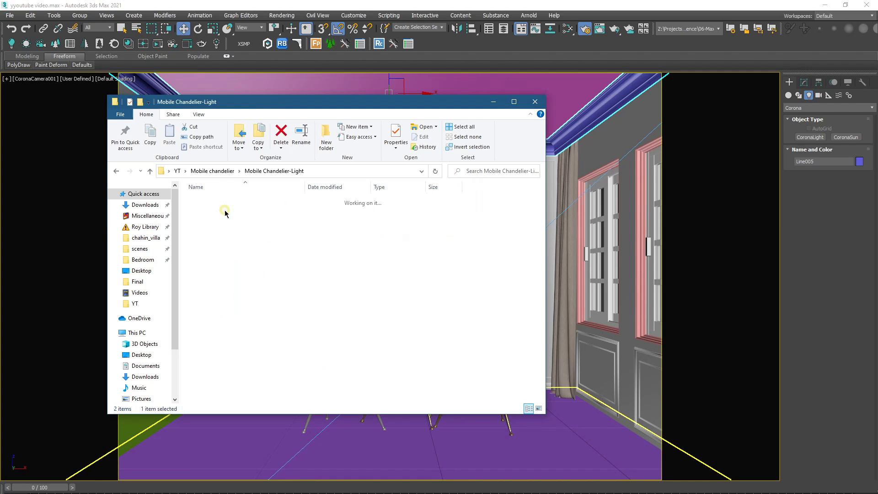
Step: Merge the chandelier file from the Mobile Chandelier-Light folder into the scene and show the scene in the Top view
click(211, 248)
drag(205, 248, 595, 429)
click(609, 442)
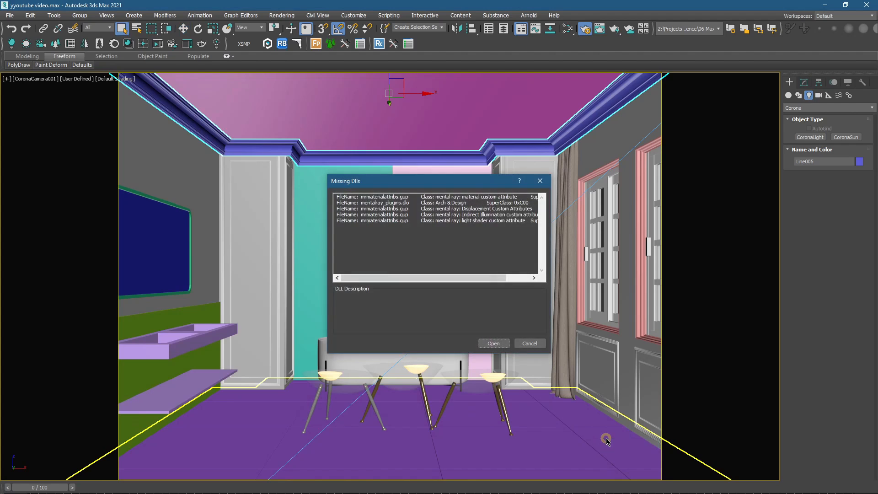
click(493, 344)
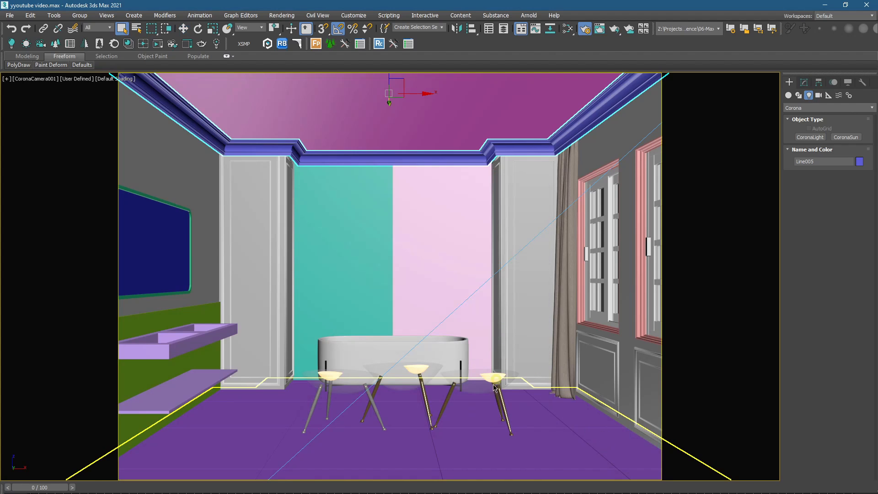
key(w)
key(t)
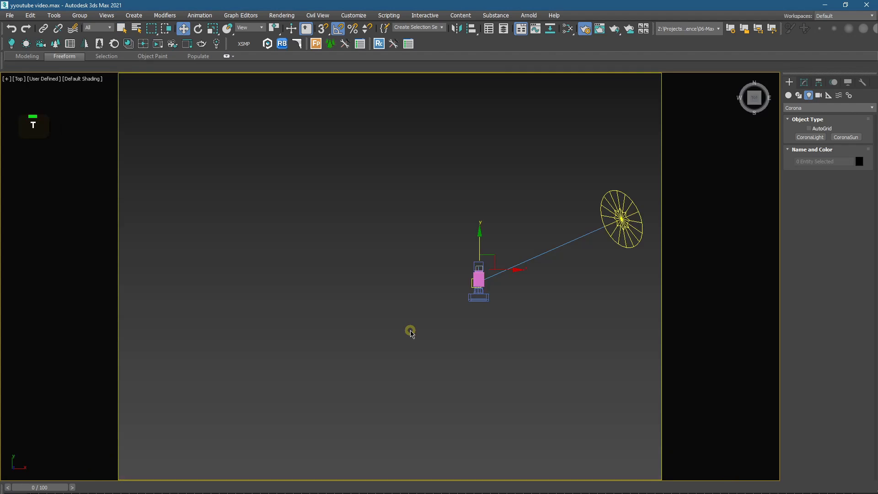
Step: Delete the surplus chandelier variants beside the room, keeping only the long curved one with two white globes, and select its parts
scroll(410, 329, down, 10)
drag(413, 326, 231, 264)
alt+middle_drag(245, 337, 271, 259)
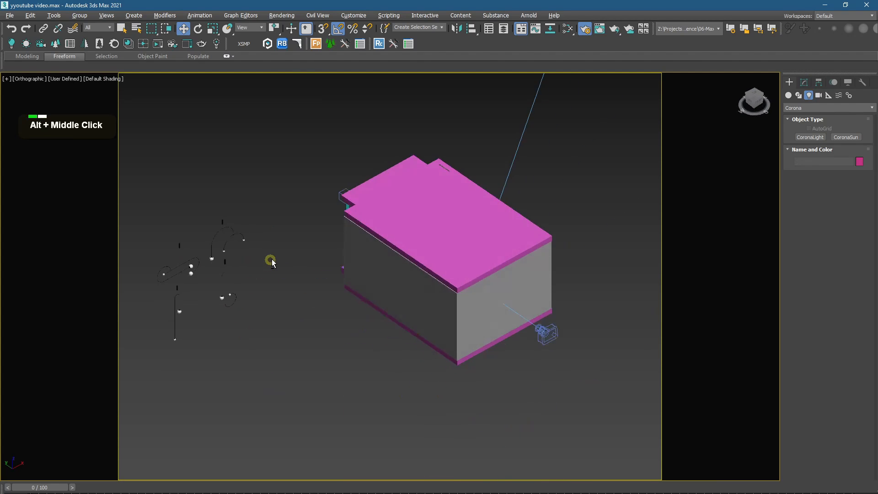
scroll(192, 307, up, 2)
drag(258, 379, 258, 378)
middle_drag(209, 304, 258, 324)
key(Delete)
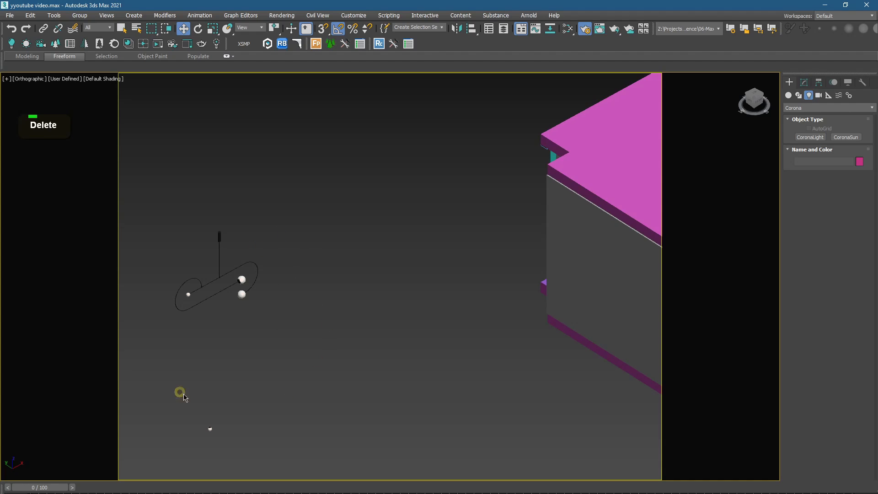
drag(327, 385, 326, 383)
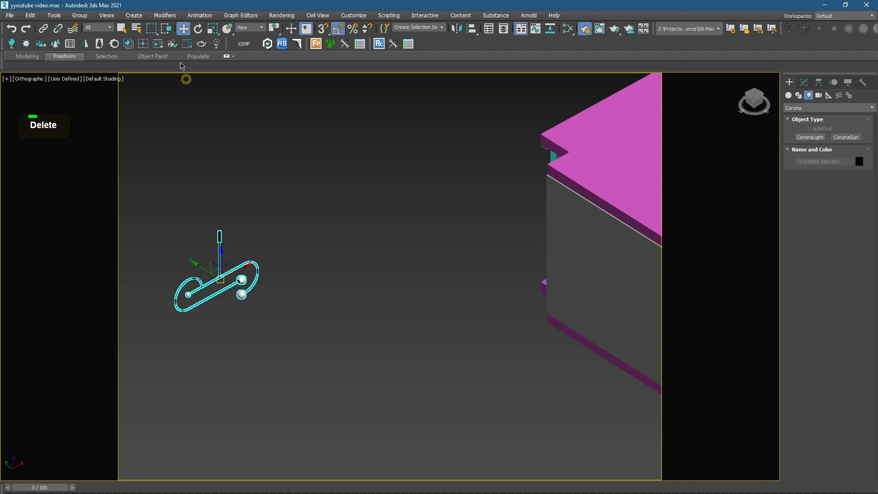
Step: Group all selected parts of the remaining chandelier
click(80, 15)
click(91, 29)
click(446, 285)
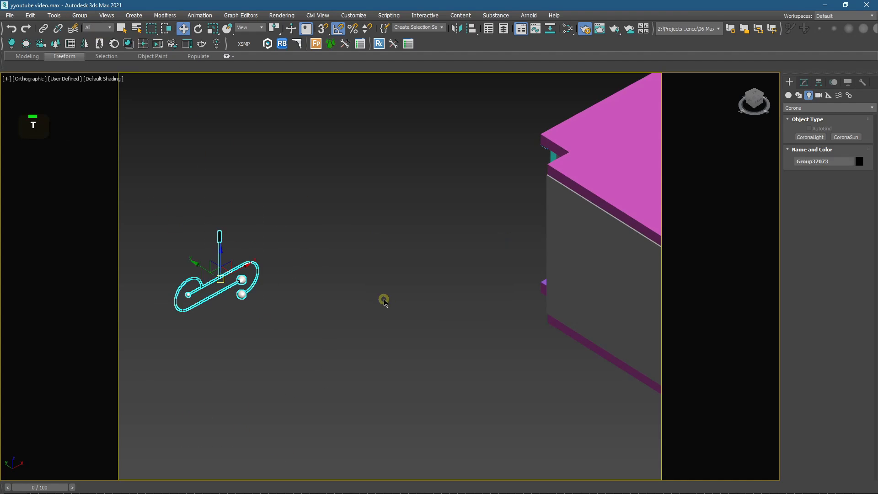
Step: Move the chandelier group over the centre of the bathtub in the Top view
key(t)
scroll(422, 317, down, 17)
scroll(308, 265, up, 2)
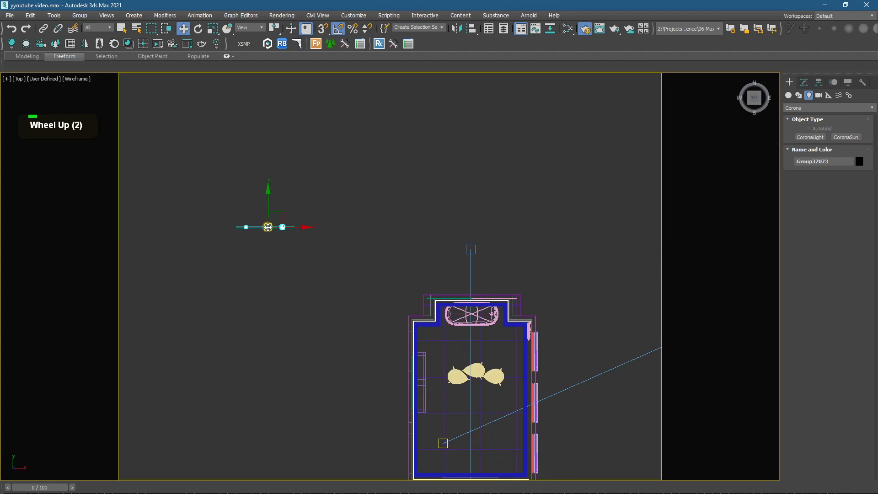
drag(268, 227, 471, 314)
scroll(471, 315, up, 2)
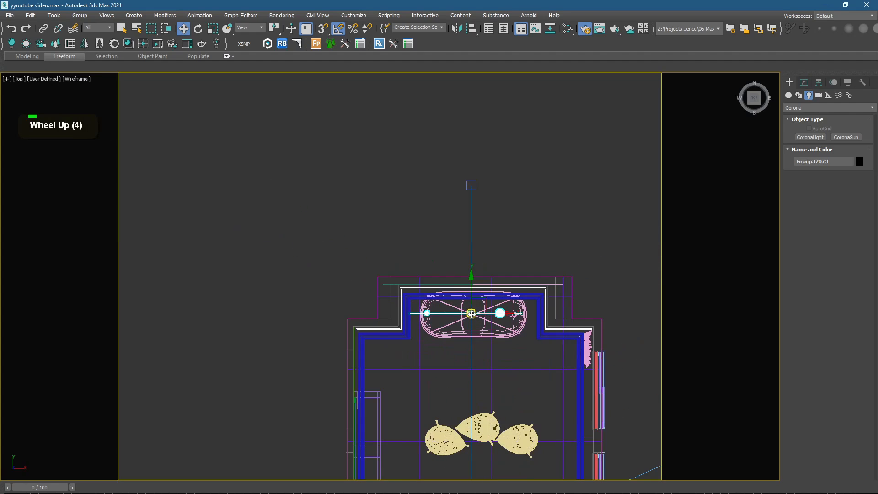
Step: Scale the chandelier down slightly in the shaded camera view and raise it until its canopy meets the ceiling
key(c)
key(F3)
key(r)
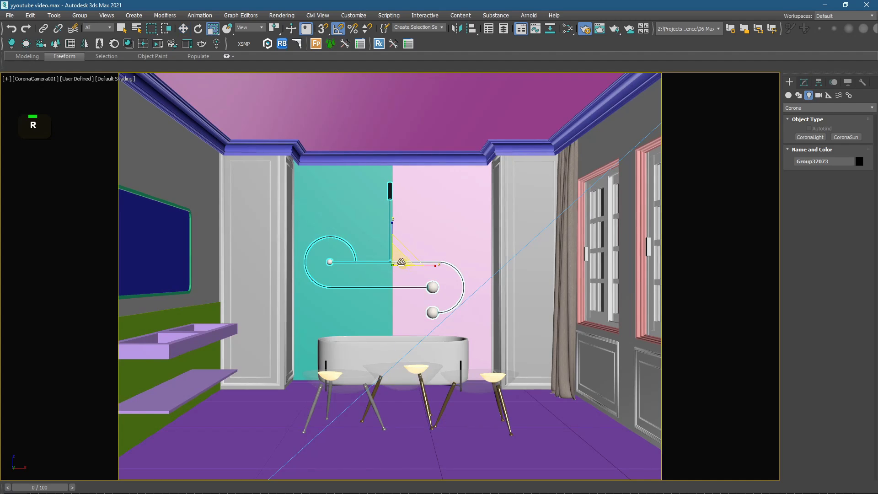
drag(397, 258, 389, 196)
key(w)
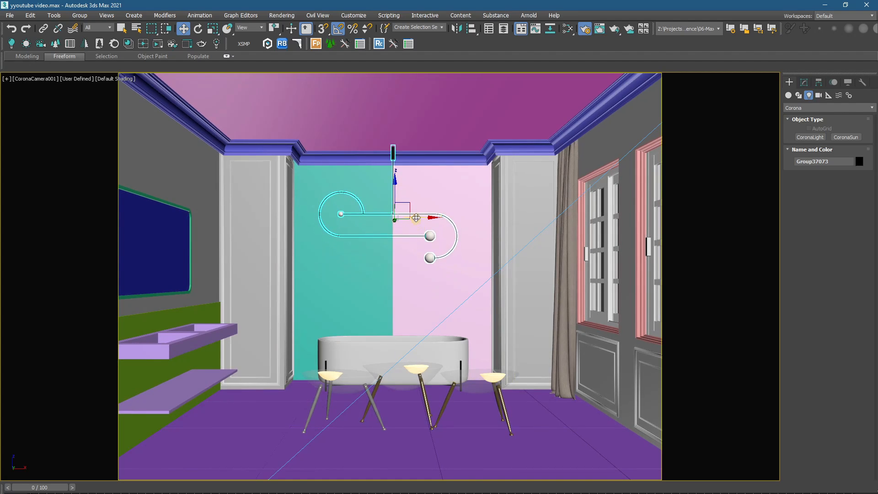
mouse_move(416, 208)
mouse_down()
mouse_move(466, 215)
mouse_move(416, 218)
mouse_up()
click(413, 222)
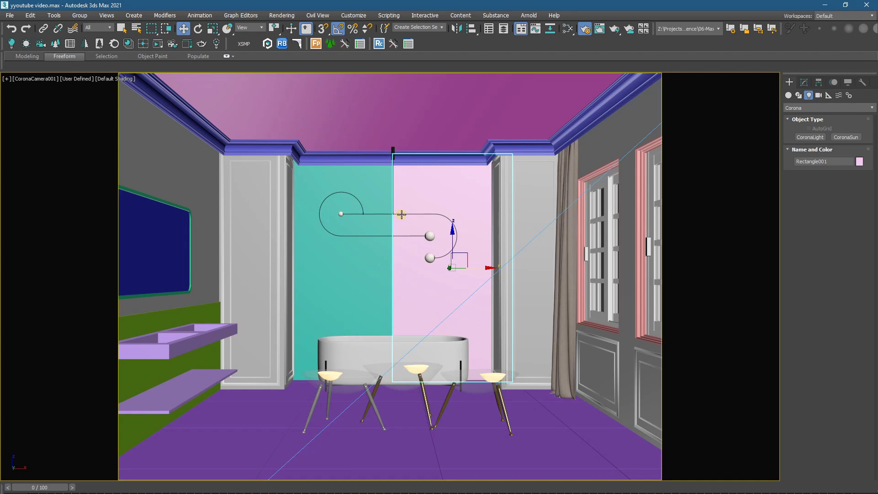
click(401, 213)
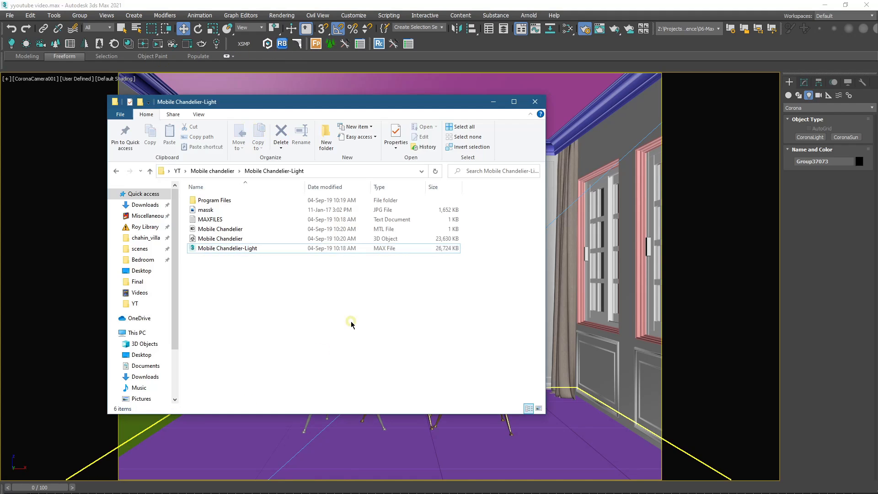
Step: Switch to File Explorer and open the Faucet1 subfolder of Black matt faucet in the YT folder
key(BackSpace)
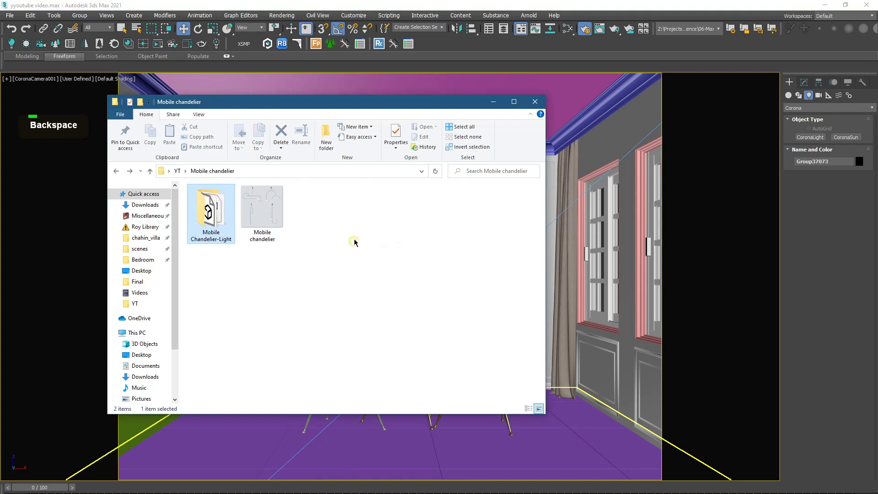
key(BackSpace)
scroll(355, 243, down, 3)
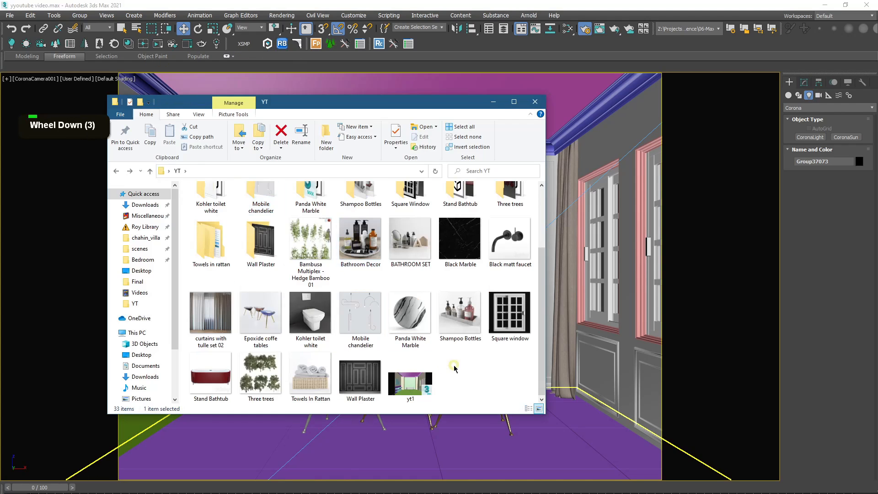
scroll(455, 348, up, 1)
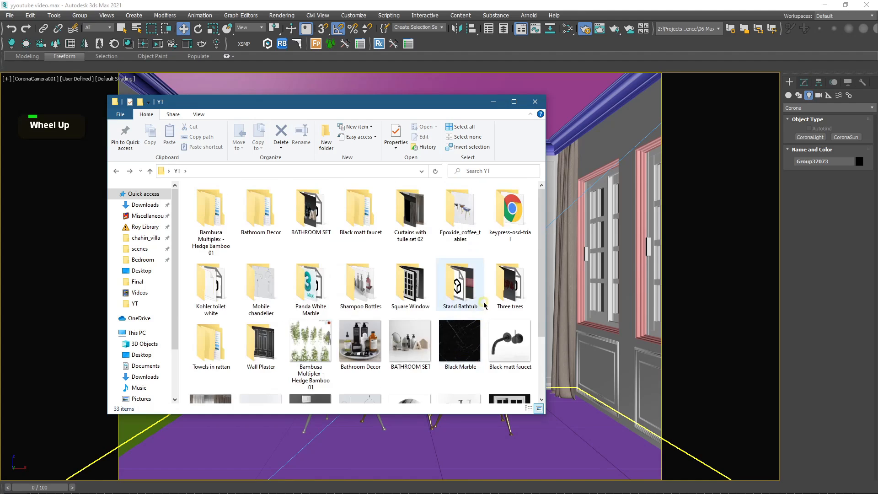
double_click(364, 232)
double_click(209, 199)
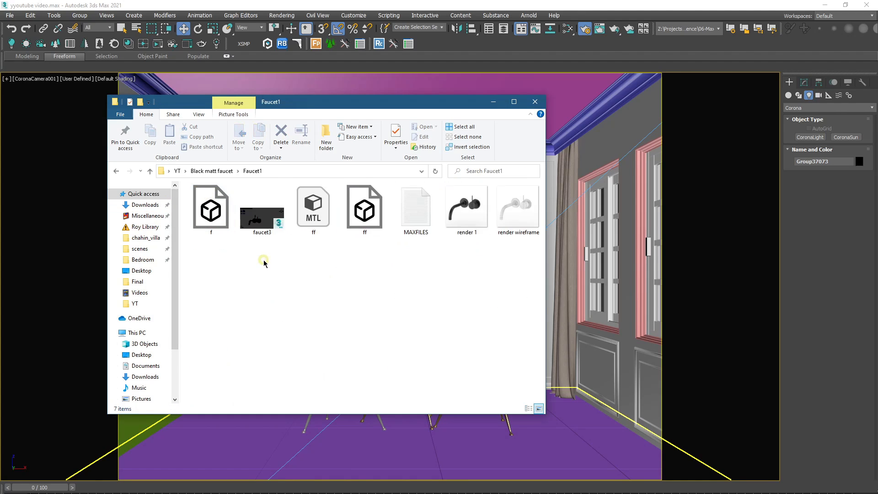
Step: Merge the faucet3 file from the Faucet1 folder into the scene
drag(262, 215, 565, 445)
click(587, 458)
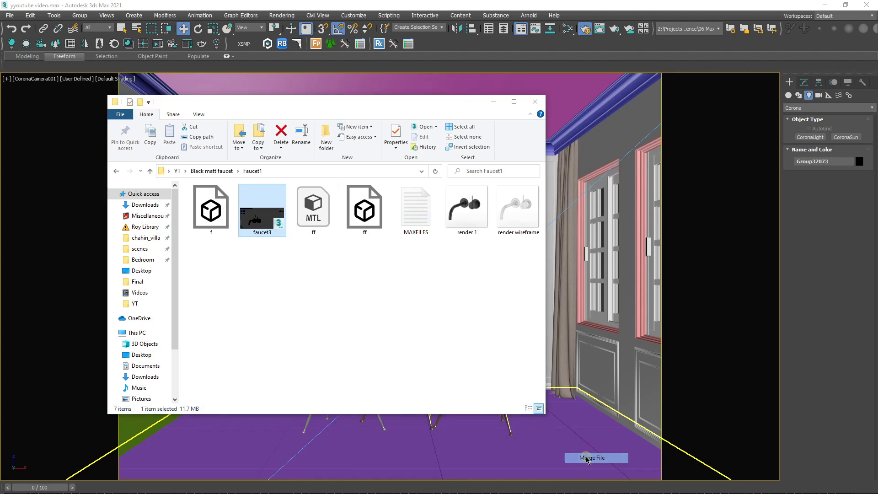
click(500, 346)
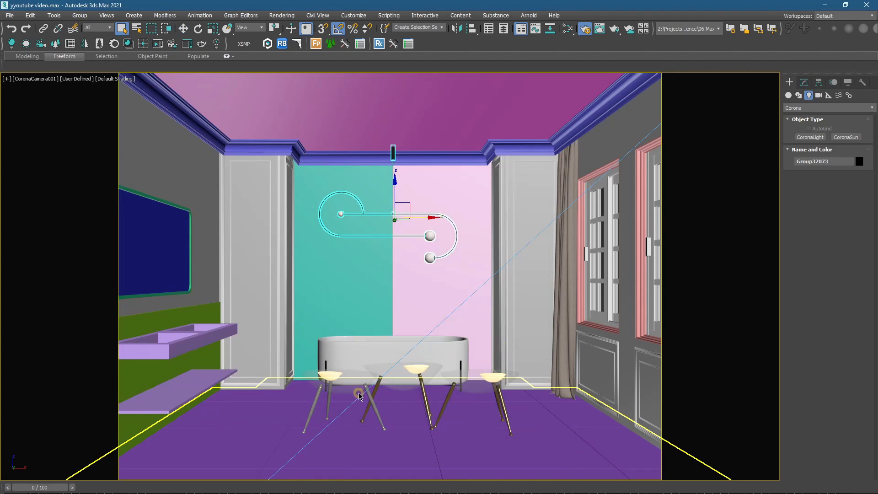
Step: Rotate the merged faucet in the wireframe Top view so its spout points into the room, and move it over the washbasin counter
key(t)
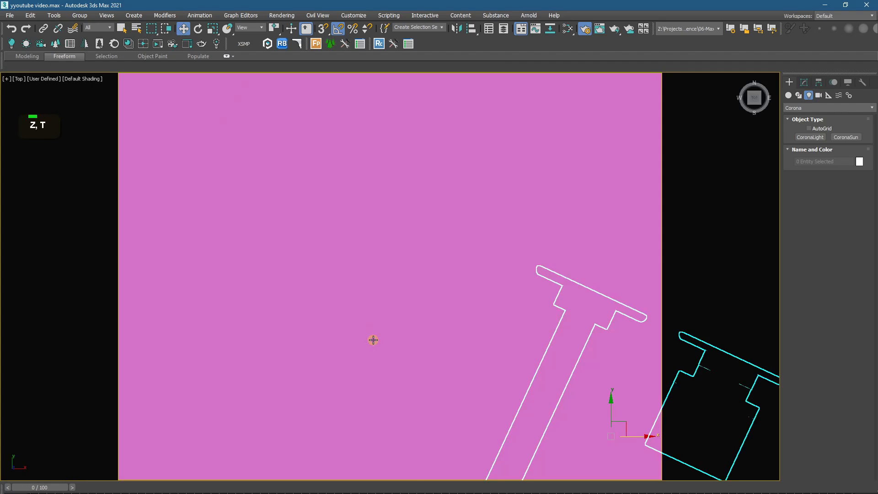
scroll(375, 339, down, 8)
key(F3)
scroll(386, 325, up, 3)
key(e)
drag(416, 318, 365, 301)
drag(400, 352, 234, 301)
Step: Isolate the faucet parts together with the washbasin counter and show them shaded from an angled view
ctrl+click(281, 284)
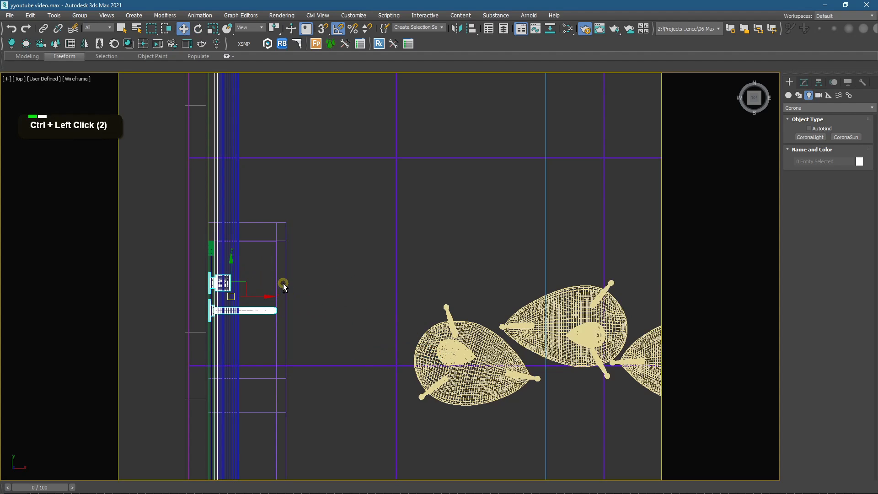
ctrl+click(286, 283)
key(alt+q)
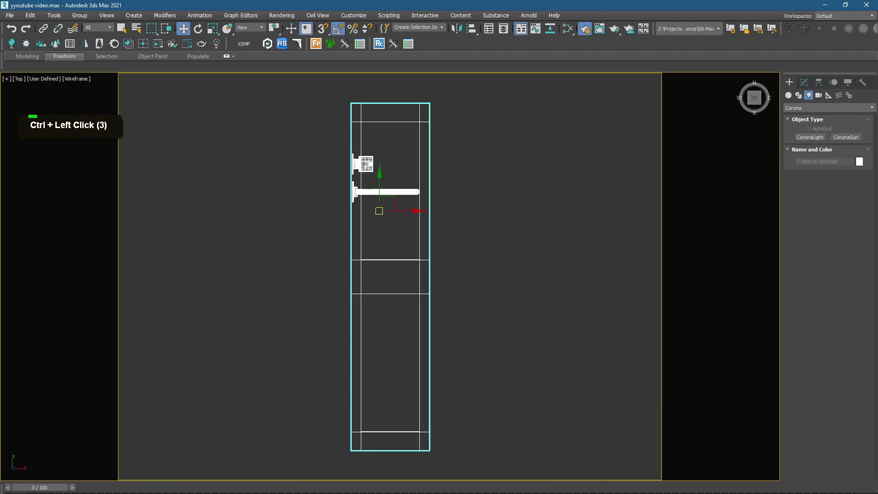
key(F3)
mouse_move(499, 398)
alt+middle_down()
mouse_move(392, 257)
mouse_move(501, 212)
alt+middle_up()
scroll(565, 271, up, 3)
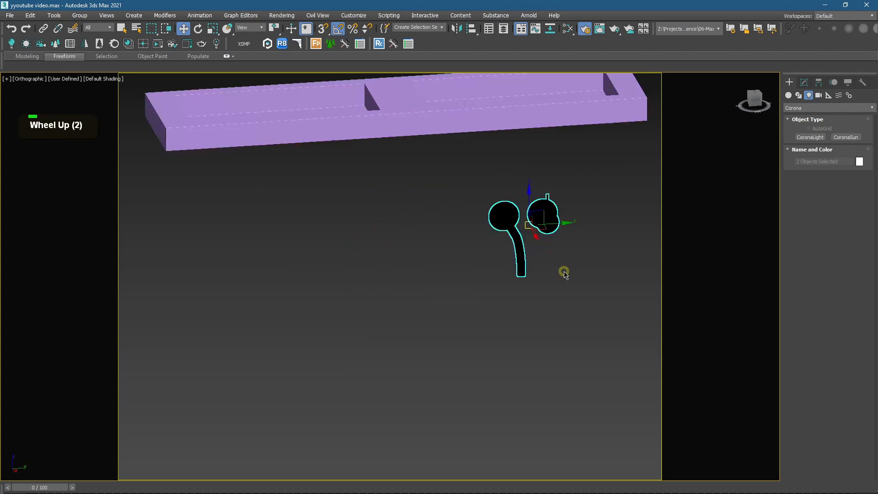
Step: Raise the faucet along Z until it sits above the washbasin, and check its height in the Perspective view
scroll(504, 297, down, 5)
key(r)
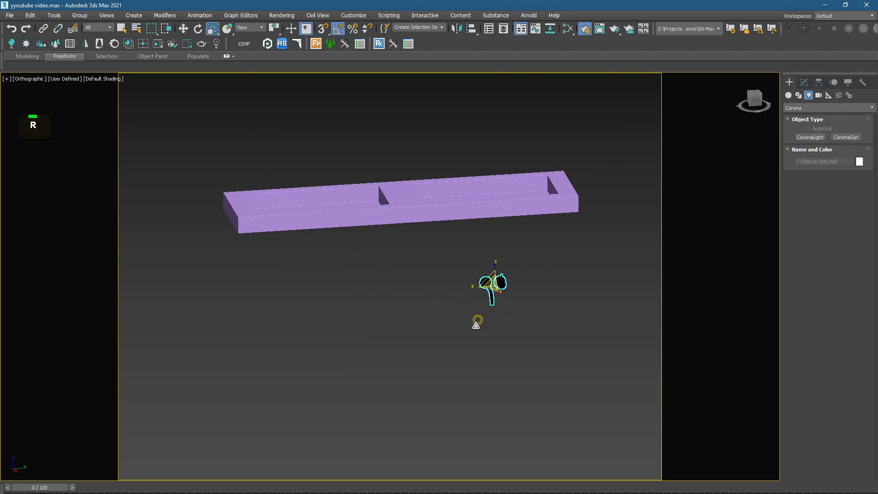
key(w)
drag(469, 264, 466, 148)
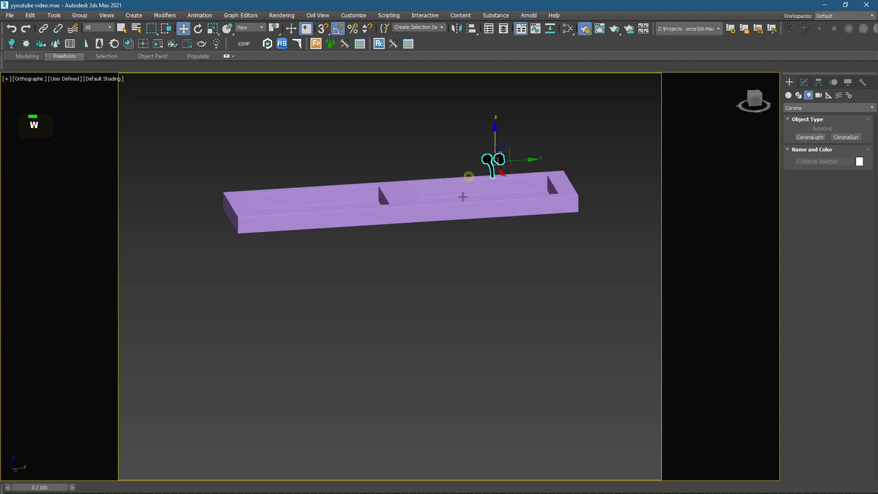
scroll(458, 218, up, 2)
key(p)
alt+middle_drag(464, 221, 495, 144)
scroll(495, 144, up, 2)
key(r)
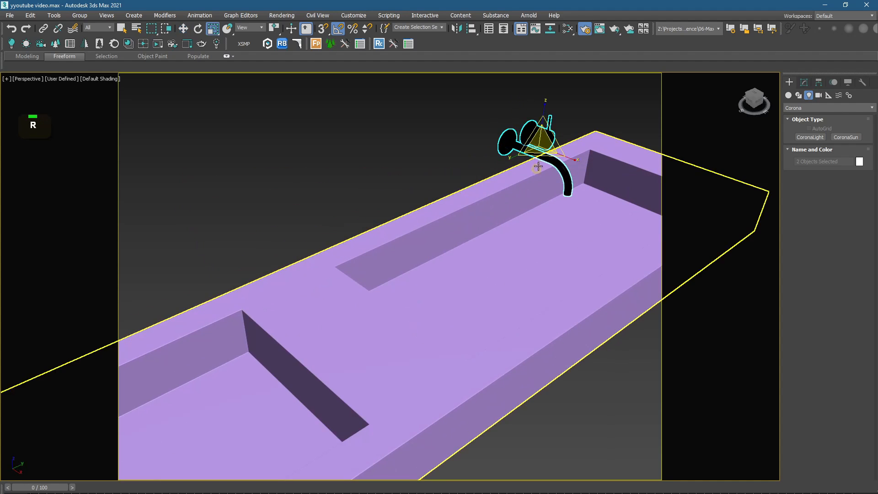
Step: Unhide all objects in the Top view and hide the pink ceiling object that covers the room
key(t)
scroll(497, 204, down, 3)
right_click(511, 204)
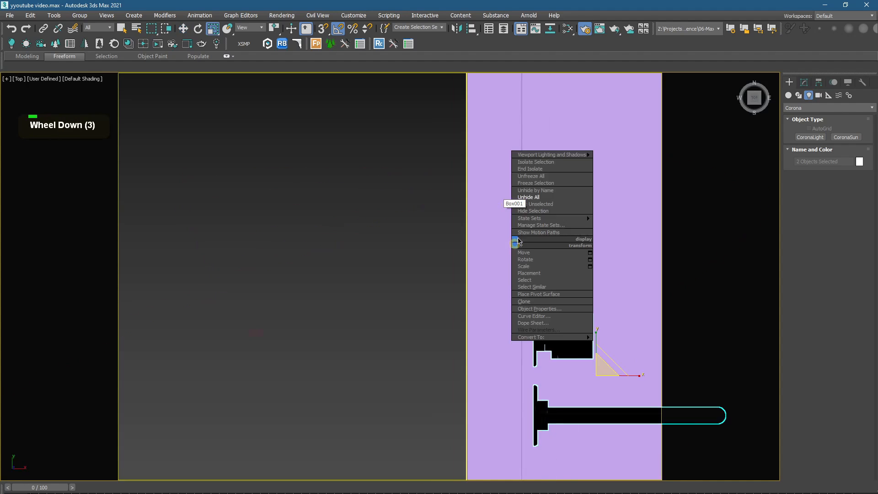
click(523, 196)
click(447, 235)
right_click(447, 235)
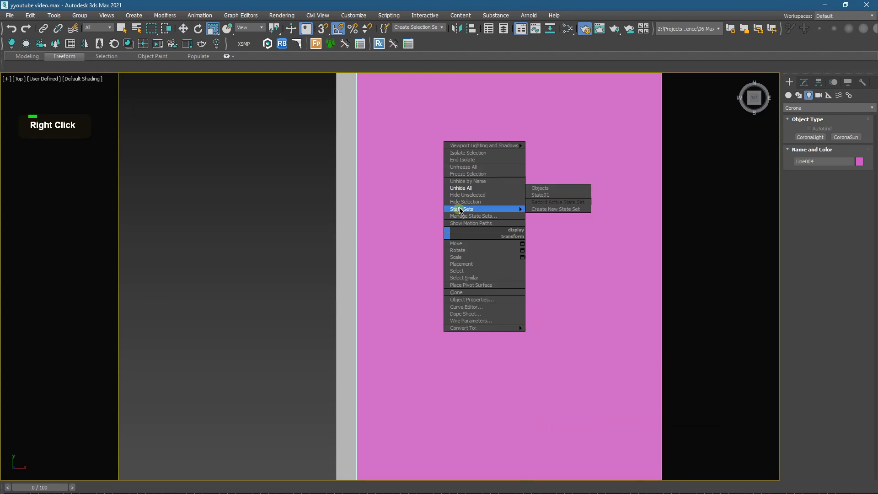
click(455, 203)
Step: Isolate the green wall panel, the washbasin counter and both faucet parts, and turn off the safe frame in the Perspective view
scroll(484, 260, down, 3)
alt+middle_drag(484, 260, 410, 255)
ctrl+click(415, 171)
ctrl+click(424, 182)
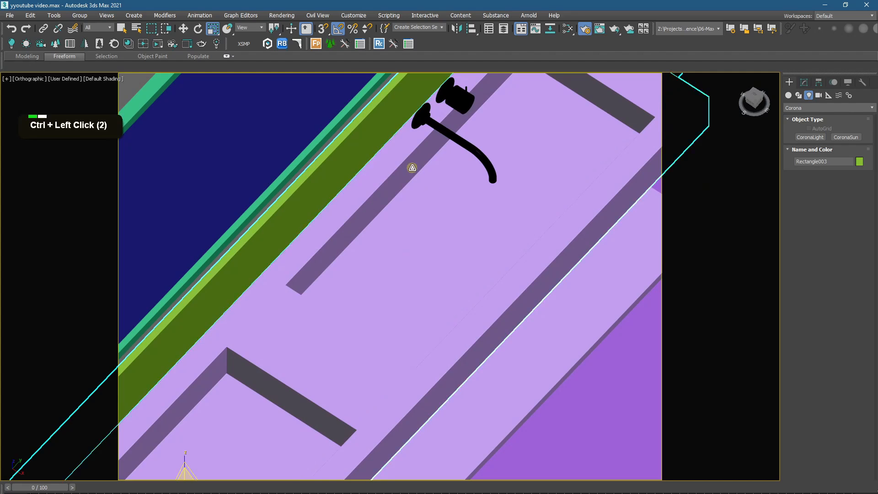
ctrl+click(438, 125)
ctrl+click(463, 135)
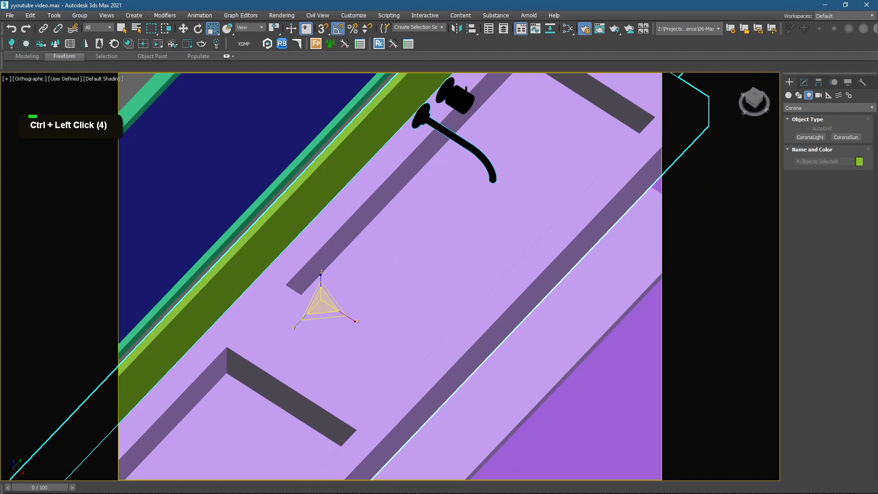
scroll(461, 232, down, 6)
click(477, 435)
scroll(476, 193, up, 3)
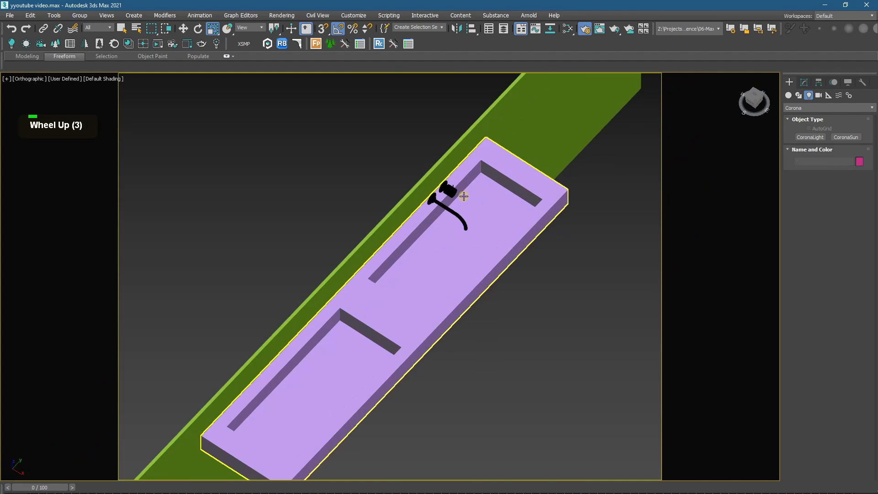
alt+middle_drag(476, 192, 445, 196)
key(shift+f)
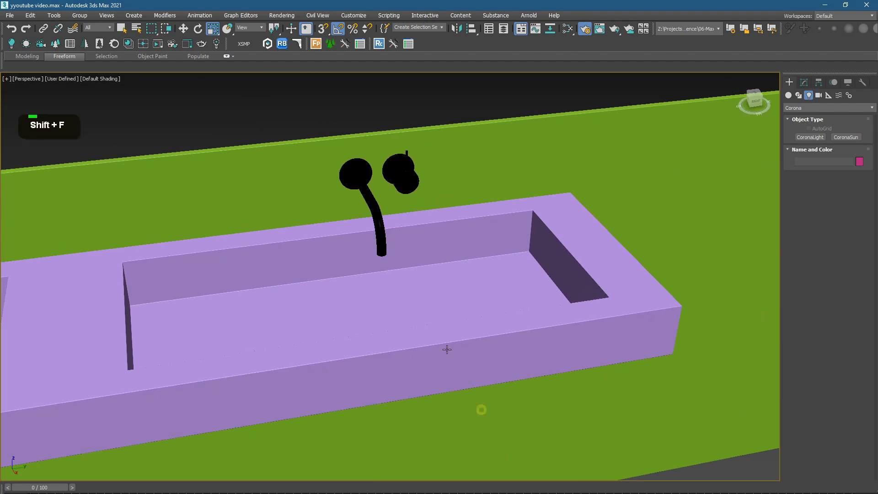
Step: Group the faucet spout and its mixer handle
click(403, 173)
ctrl+click(357, 176)
click(79, 15)
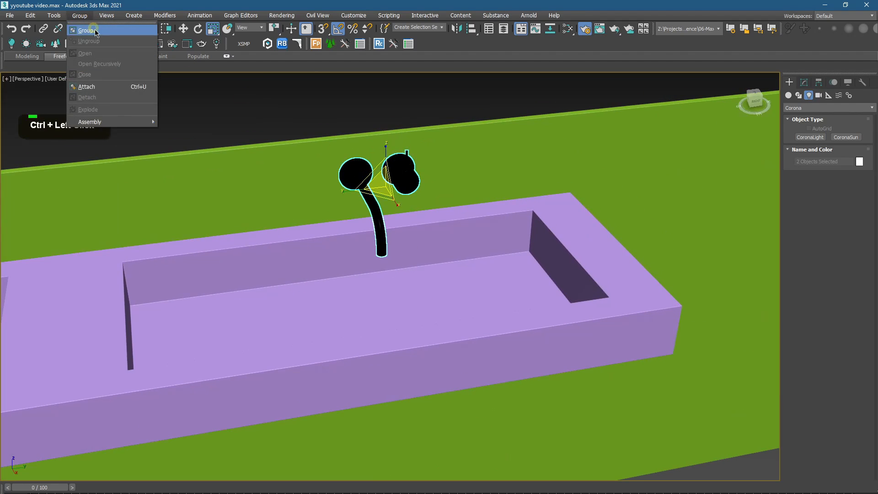
click(87, 31)
click(441, 284)
Step: Move the faucet group in the Top view with edged faces, centring it on the basin with its mounting plates against the green wall panel
key(t)
key(z)
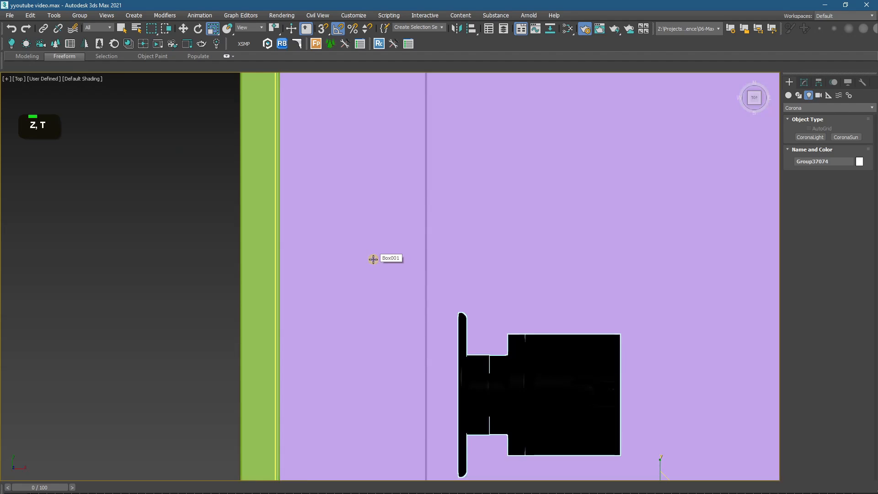
scroll(372, 256, down, 4)
key(F4)
scroll(415, 319, down, 2)
key(w)
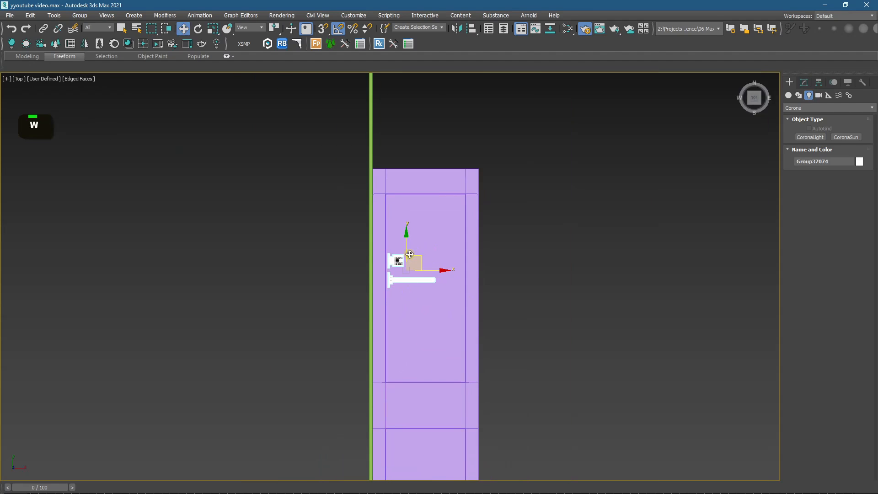
mouse_move(405, 253)
mouse_down()
mouse_move(413, 284)
mouse_move(394, 265)
mouse_up()
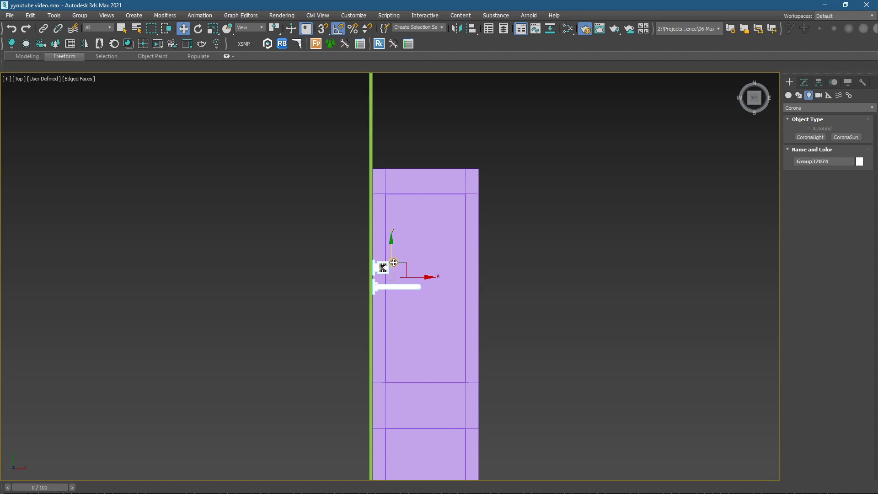
scroll(394, 263, down, 3)
scroll(389, 247, up, 9)
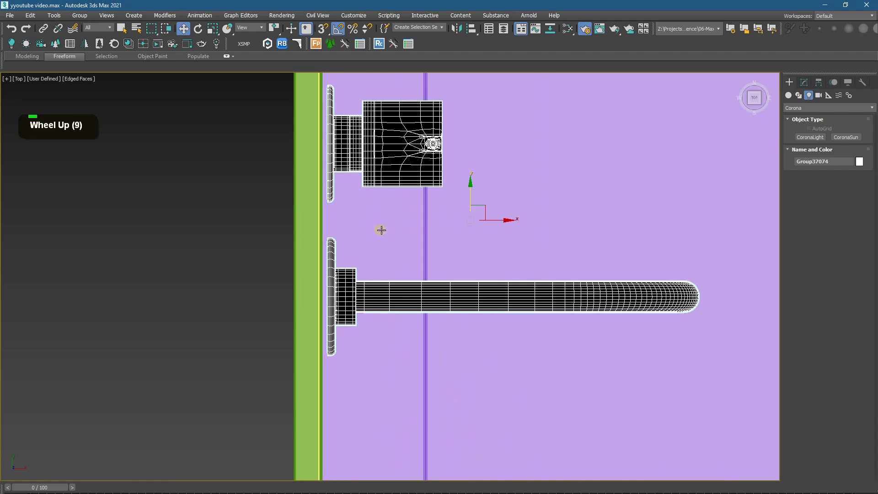
drag(460, 285, 452, 285)
scroll(452, 285, down, 3)
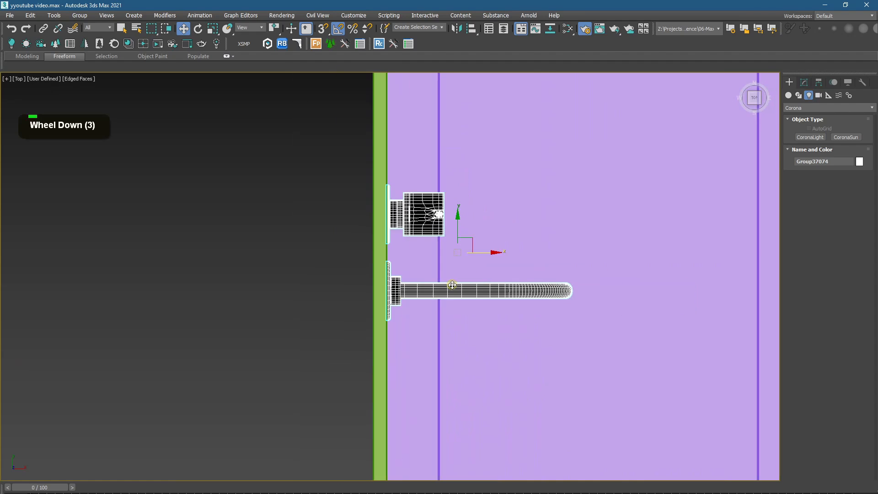
Step: Copy the faucet group down to the second basin in the Top view and mirror the copy along the Y axis without cloning
scroll(452, 284, down, 9)
shift+drag(421, 167, 421, 394)
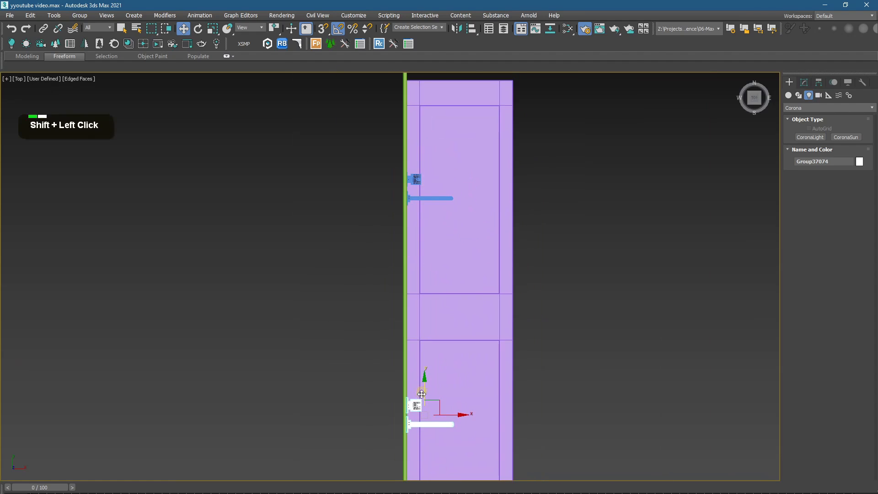
click(443, 308)
mouse_move(453, 335)
middle_down()
mouse_move(442, 293)
mouse_move(441, 200)
middle_up()
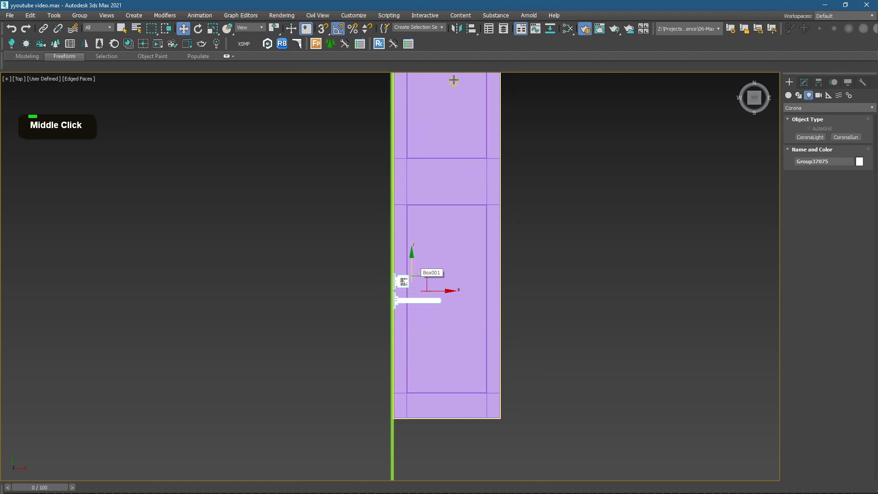
click(457, 28)
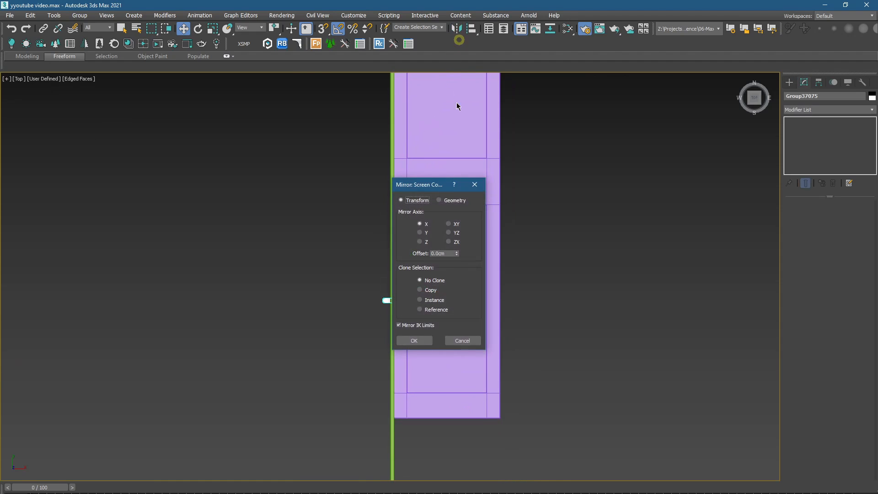
click(415, 341)
Step: Lower both faucet groups together in the Perspective view so they sit closer above the washbasin counter
scroll(417, 336, up, 3)
alt+middle_drag(407, 321, 588, 260)
scroll(346, 254, down, 2)
scroll(347, 255, up, 1)
key(p)
ctrl+click(601, 258)
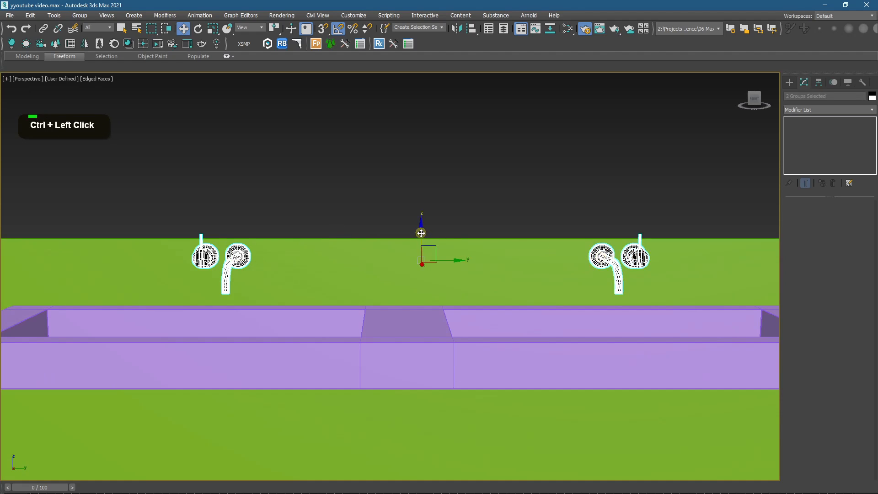
drag(420, 232, 419, 244)
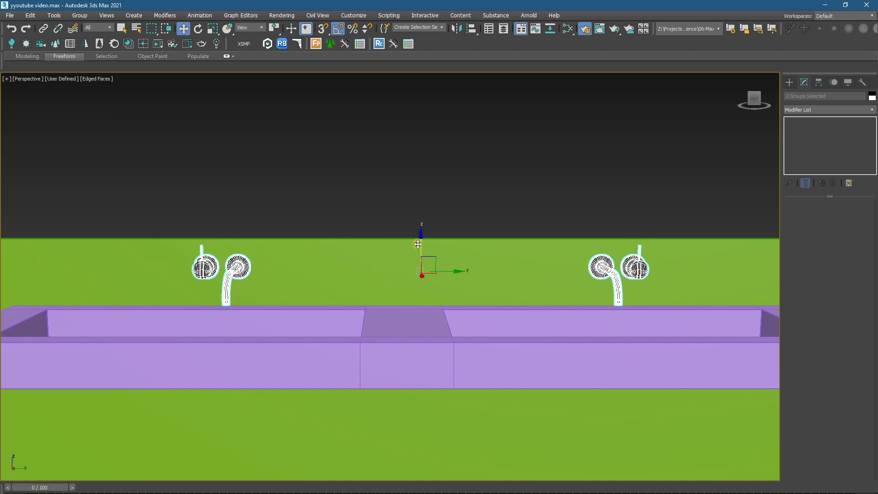
Step: Shift each faucet group slightly outward along the wall, away from the middle of the counter, so each is centred on its basin
middle_drag(418, 244, 430, 285)
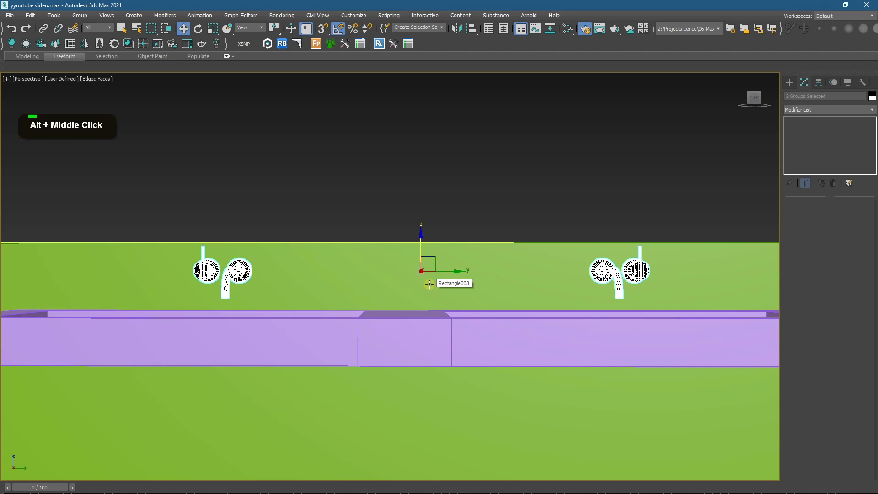
scroll(430, 285, down, 3)
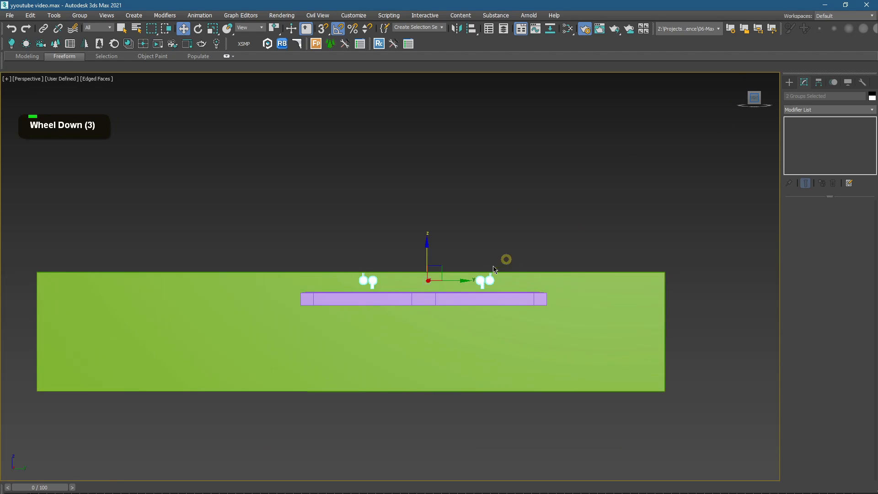
scroll(493, 267, up, 3)
scroll(430, 295, down, 2)
click(423, 247)
click(278, 308)
scroll(279, 308, up, 1)
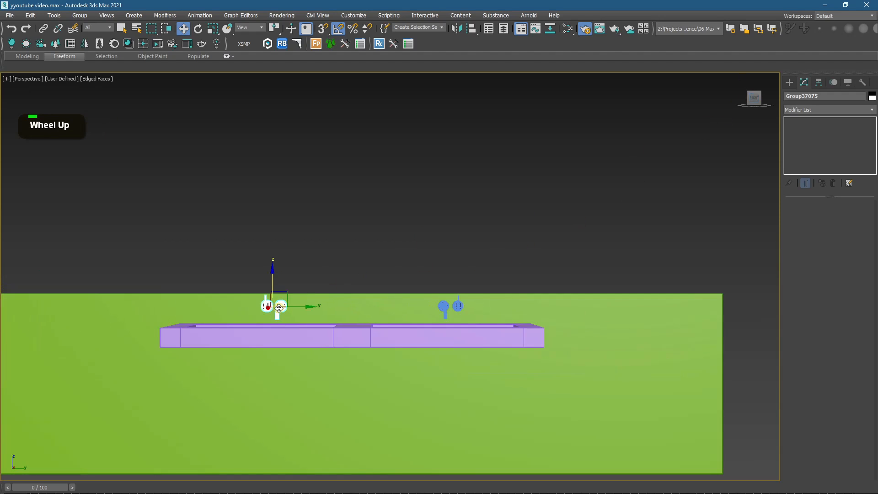
scroll(279, 308, up, 2)
drag(351, 300, 341, 296)
click(590, 311)
middle_drag(590, 311, 418, 312)
drag(438, 303, 445, 303)
Step: Deselect the faucet, unhide all objects, and return to the CoronaCamera001 view with the safe frame shown
click(438, 296)
scroll(438, 297, down, 3)
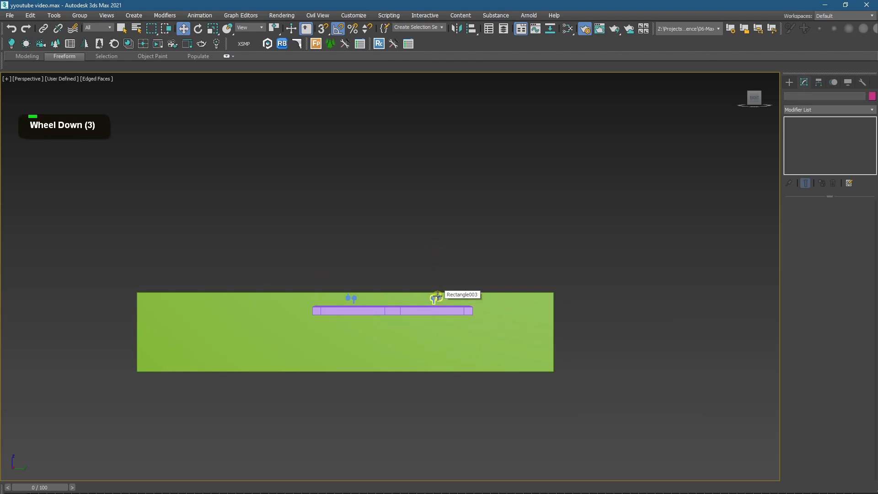
alt+middle_drag(433, 298, 502, 334)
right_click(495, 270)
click(503, 232)
key(c)
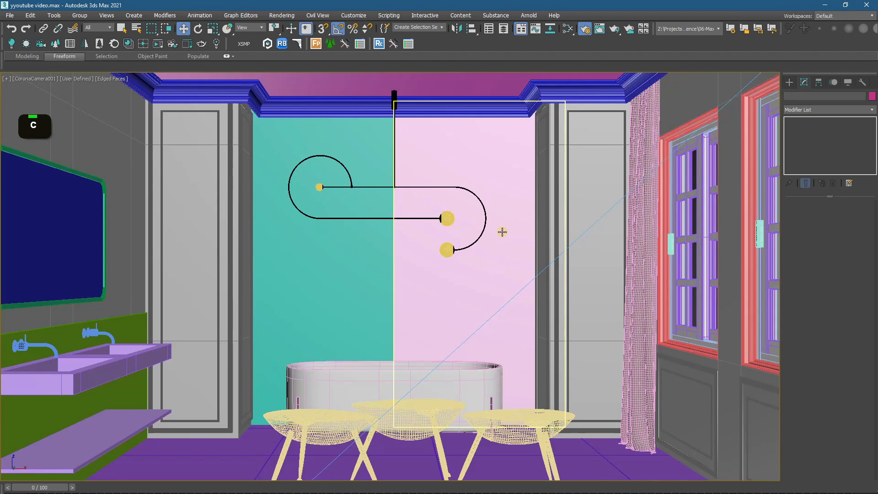
key(shift+f)
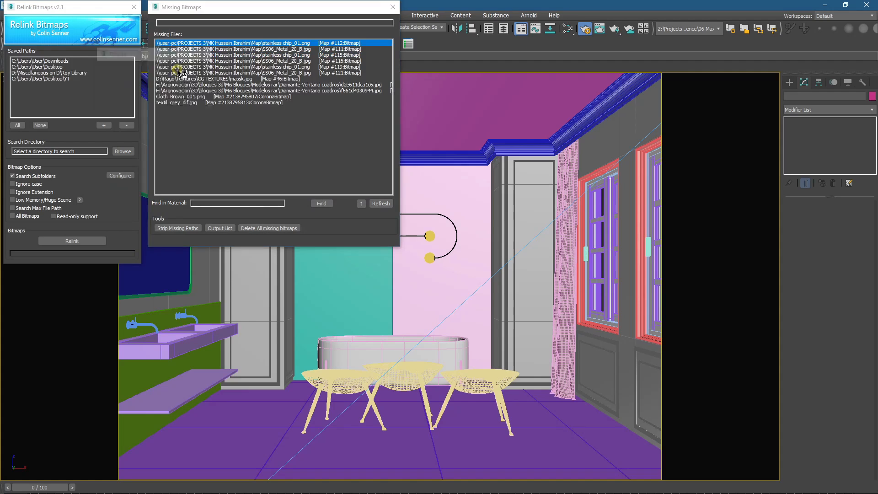
Step: Add the Desktop\YT folder to the Relink Bitmaps saved paths, relink the scene's missing bitmaps from it, and close the utility
click(207, 54)
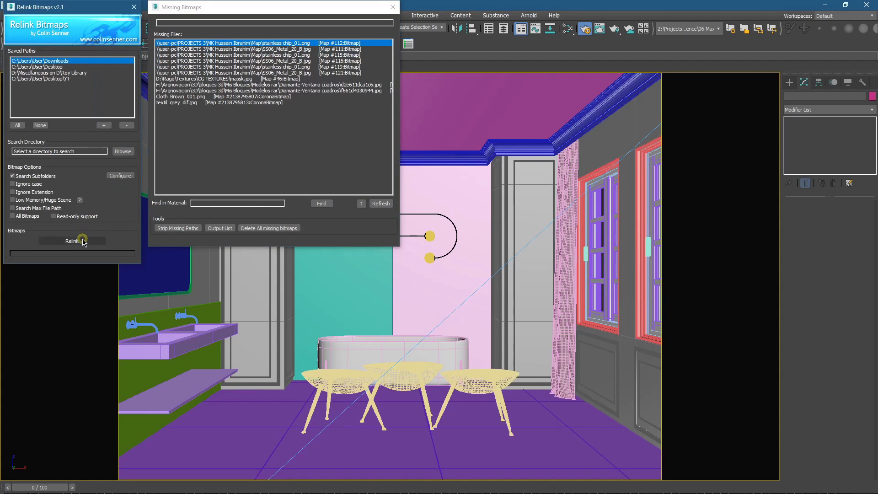
click(53, 79)
click(104, 126)
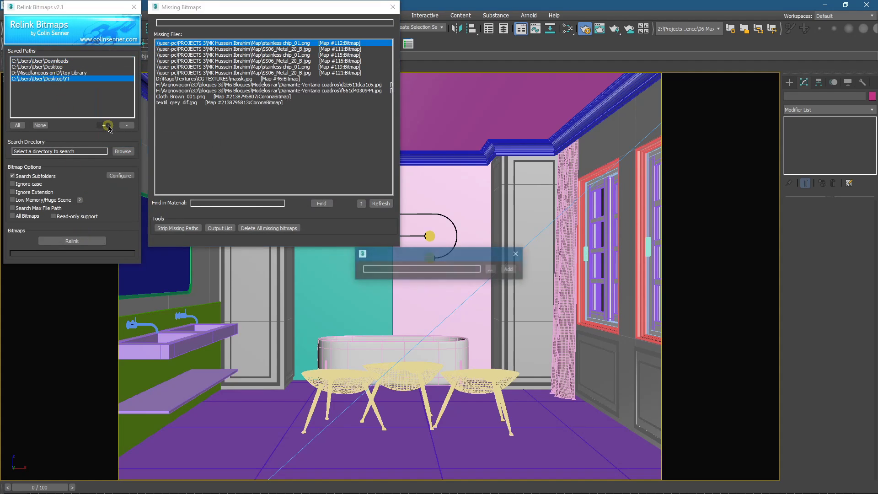
click(491, 270)
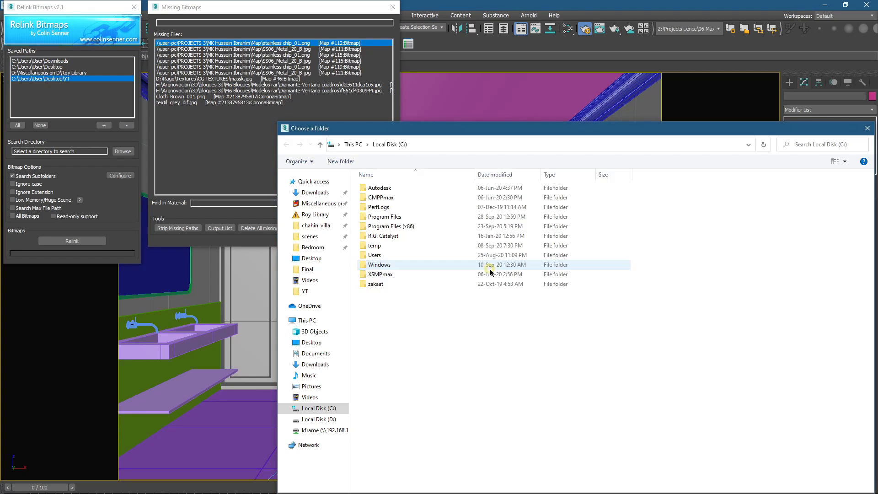
click(314, 343)
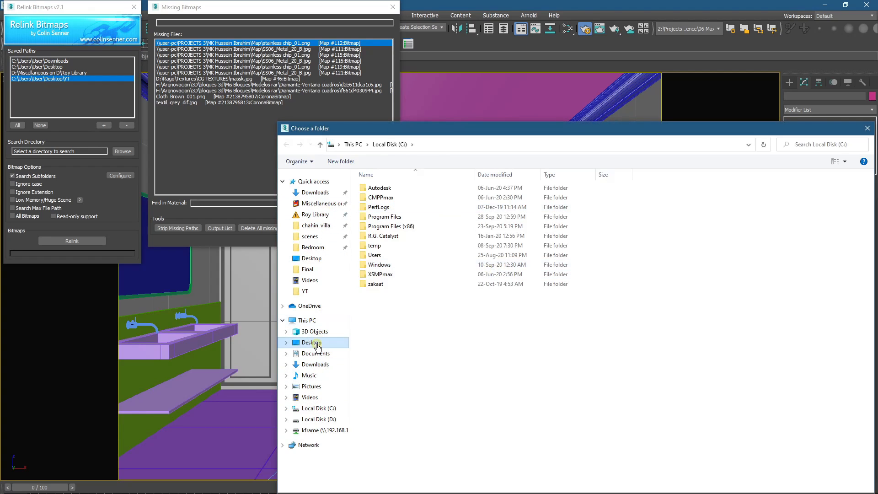
click(375, 217)
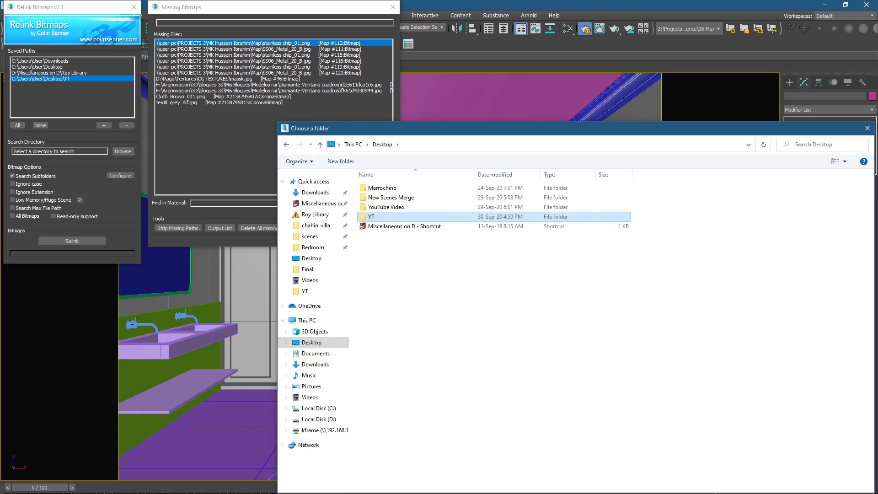
key(Return)
click(507, 269)
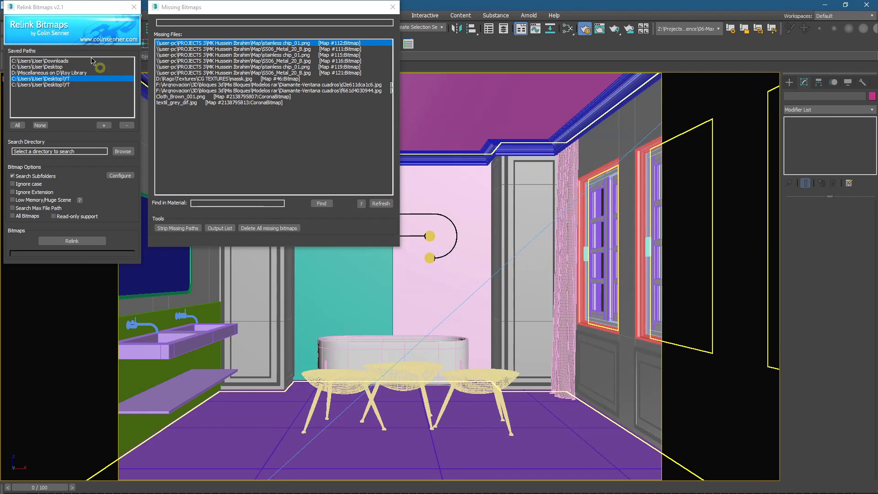
click(50, 84)
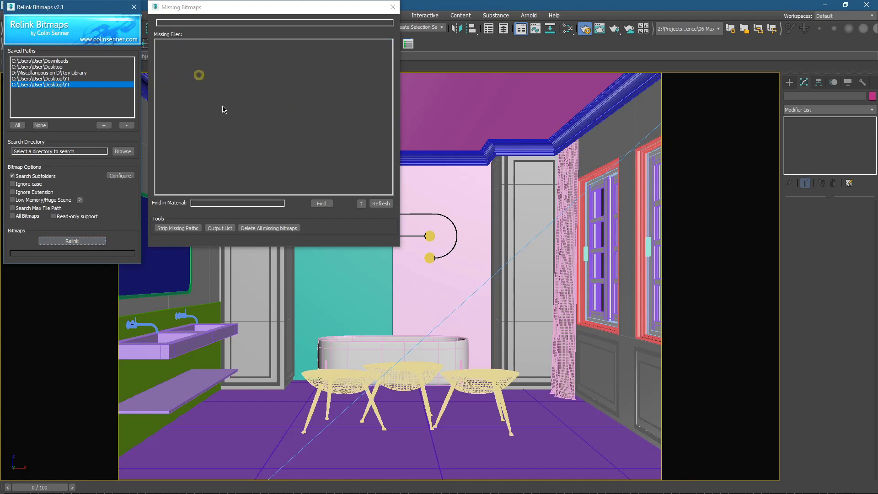
click(393, 7)
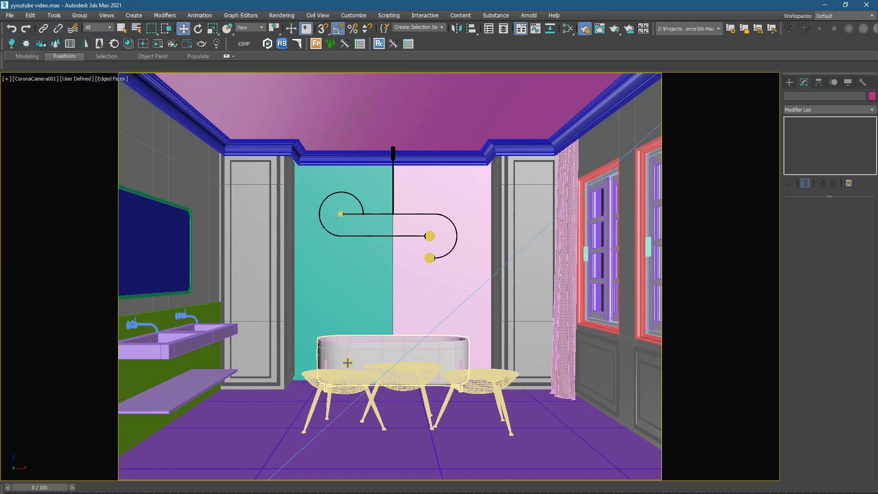
Step: Turn off edged faces and show the side tables in the Top view as wireframe
key(F4)
click(342, 384)
key(t)
key(z)
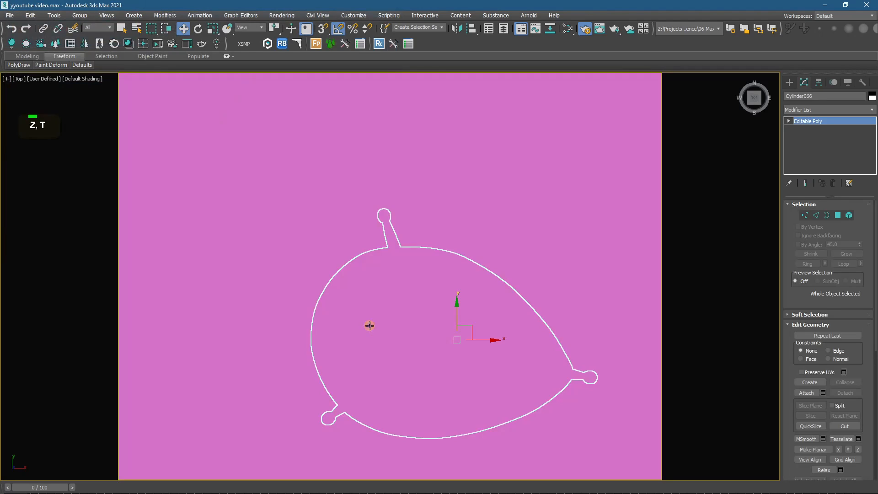
key(F3)
Step: Select only the parts of the three side tables and move them outside the room, beyond the washbasin wall
scroll(370, 321, down, 3)
scroll(373, 317, up, 3)
click(580, 369)
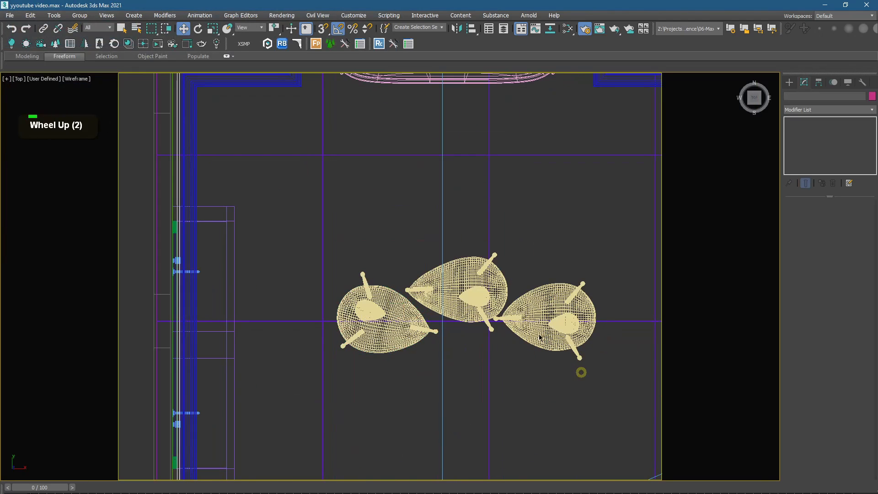
drag(580, 369, 366, 231)
scroll(367, 231, down, 3)
alt+click(391, 211)
scroll(395, 256, down, 3)
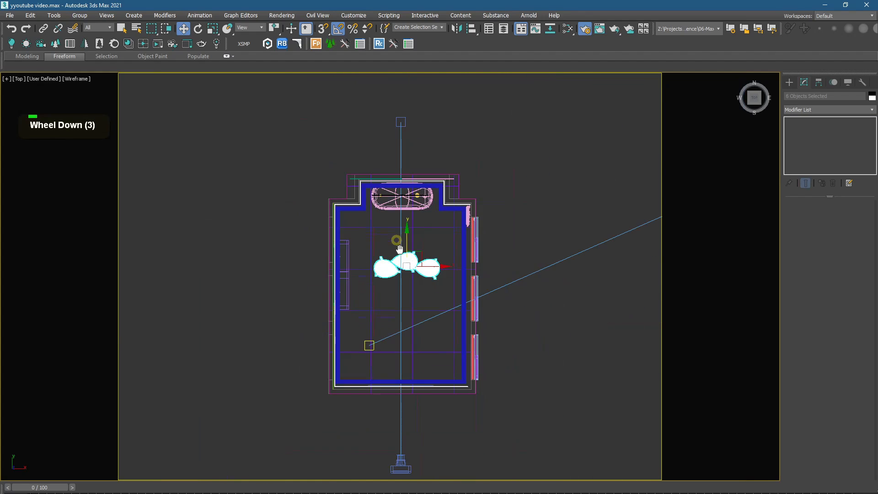
scroll(403, 270, up, 1)
scroll(427, 312, down, 2)
drag(427, 311, 290, 299)
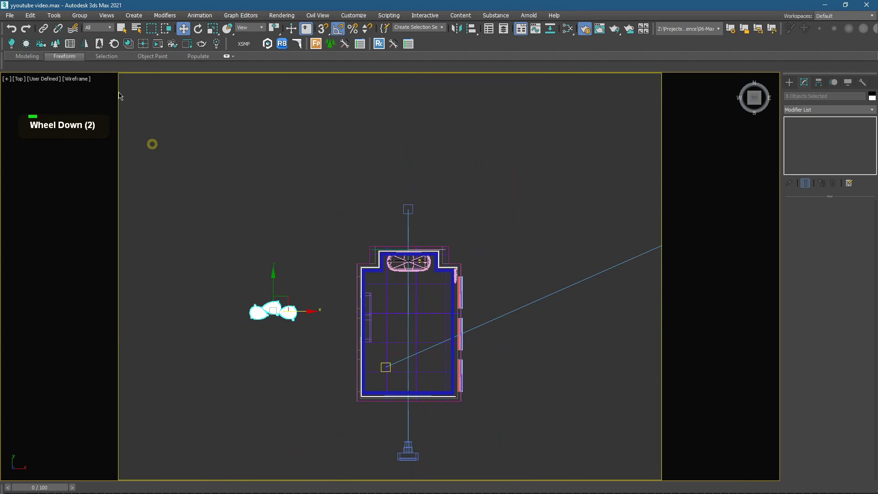
Step: View the three side tables shaded at an angle and start a Corona interactive render of them
click(159, 150)
scroll(274, 306, up, 4)
key(F3)
scroll(272, 304, up, 3)
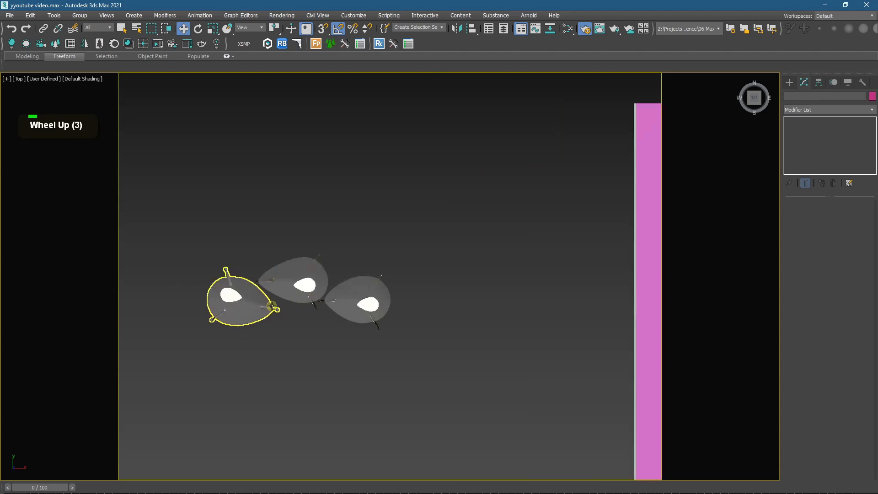
alt+middle_drag(273, 304, 278, 270)
click(250, 266)
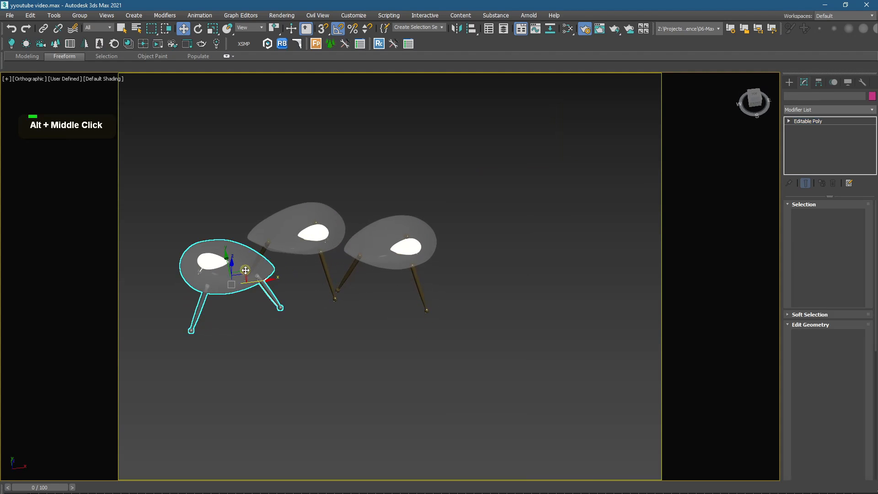
scroll(298, 260, up, 3)
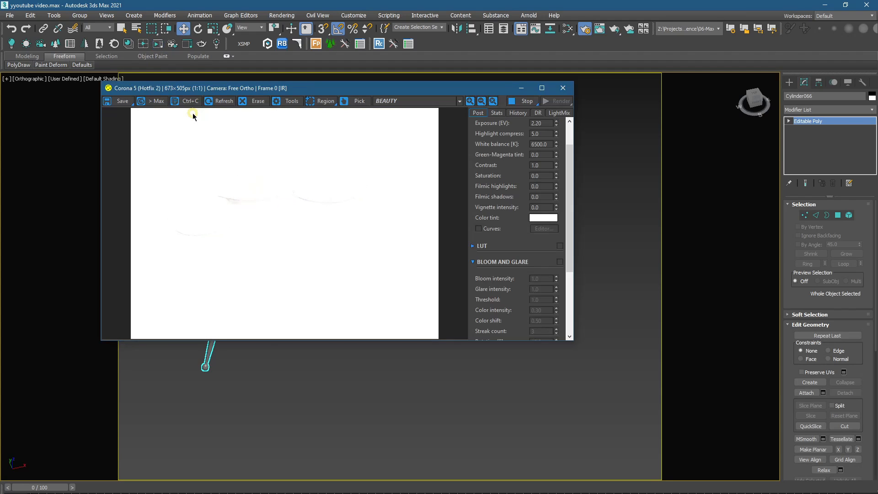
Step: Set the render exposure to -2 to inspect the side tables, restore it to 2.2, and close the frame buffer
scroll(540, 169, up, 3)
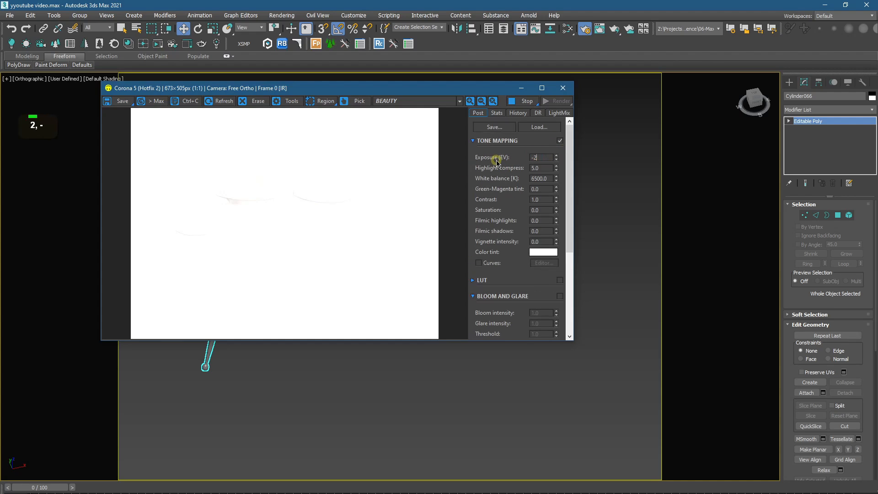
key(Return)
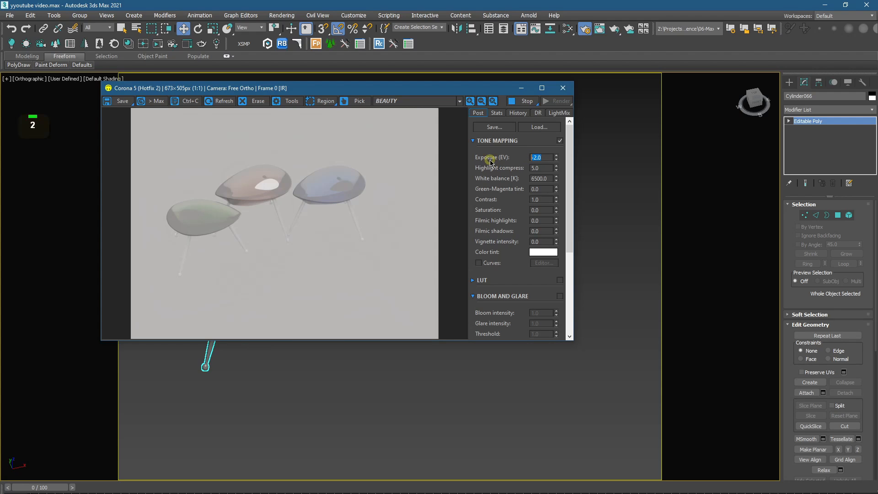
text(2.2)
key(Return)
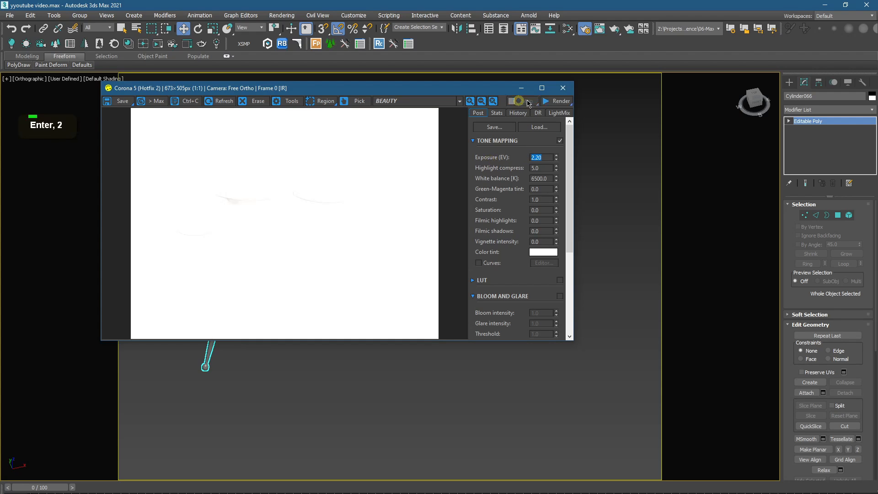
click(563, 88)
Step: Delete the middle and rightmost side tables, keeping only the leftmost one
scroll(466, 301, down, 2)
scroll(434, 202, down, 2)
drag(435, 203, 487, 281)
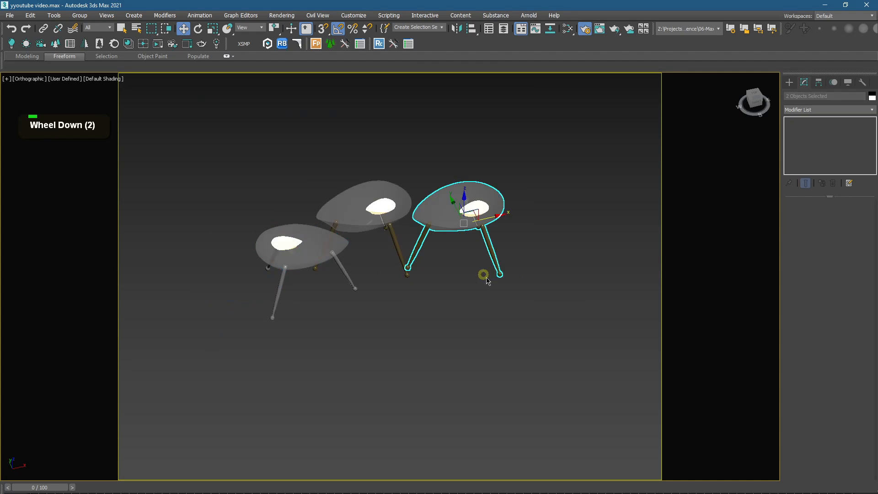
key(Delete)
click(386, 185)
key(Delete)
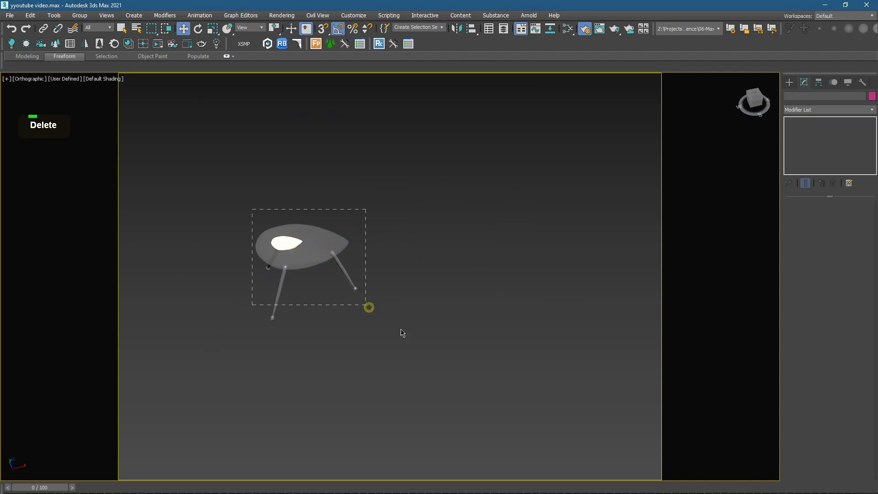
Step: Group the two parts of the remaining side table under the default group name
drag(402, 333, 368, 306)
key(t)
scroll(343, 303, down, 18)
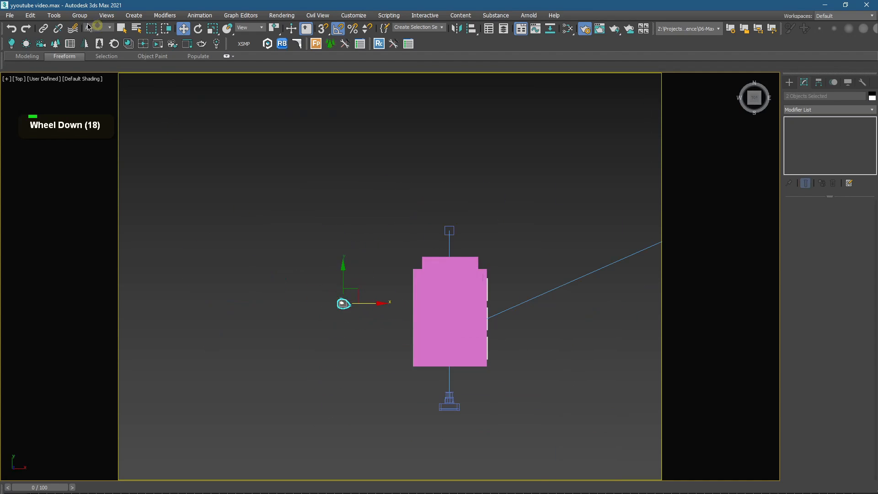
click(80, 16)
click(104, 34)
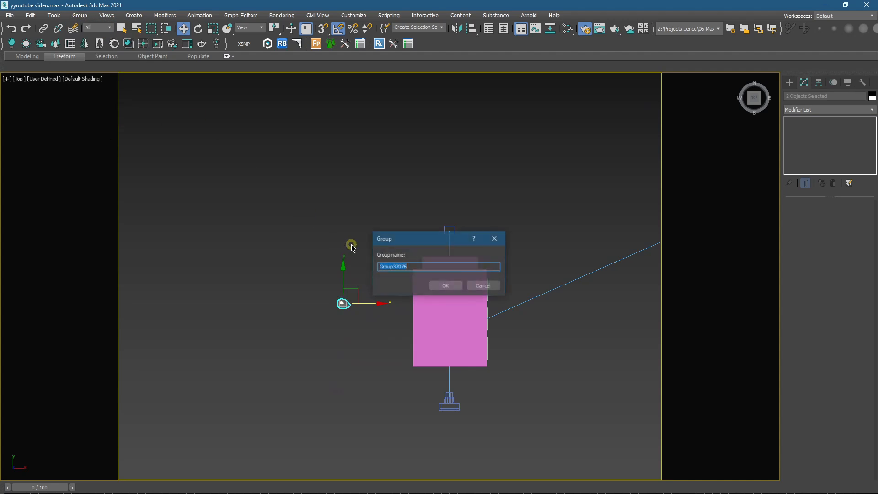
click(449, 284)
Step: Move the side table group back into the room in front of the bathtub's washbasin end, and show the camera view shaded
scroll(370, 302, up, 4)
key(F3)
mouse_move(329, 305)
mouse_down()
mouse_move(496, 259)
mouse_move(494, 277)
mouse_up()
scroll(498, 260, up, 2)
key(c)
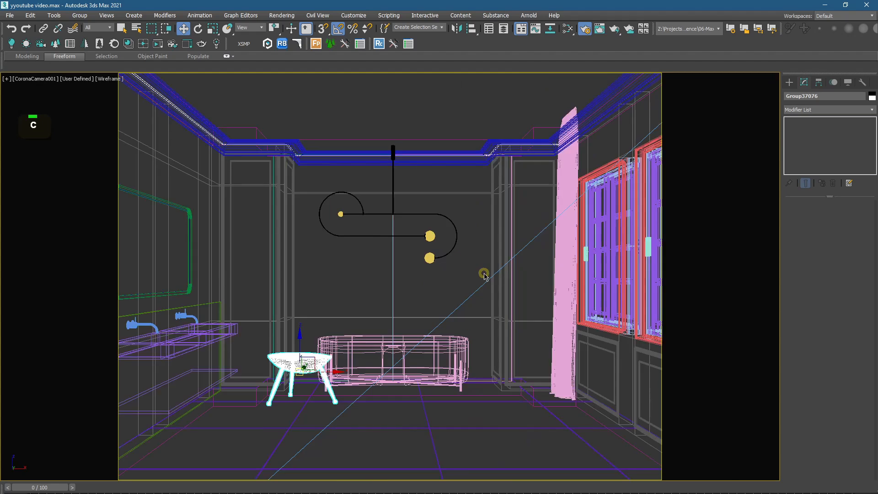
key(F3)
Step: Try to rotate the side table group in the camera view, and undo the rotation
key(e)
drag(272, 375, 293, 389)
key(ctrl+z)
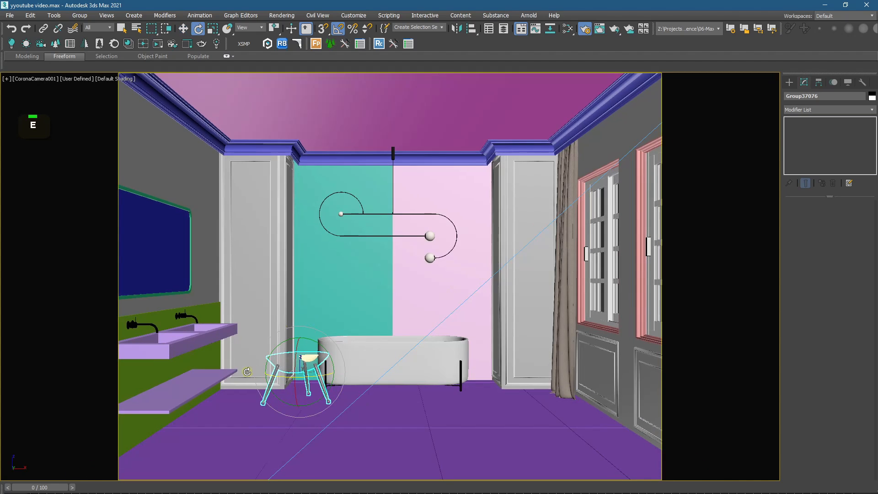
key(r)
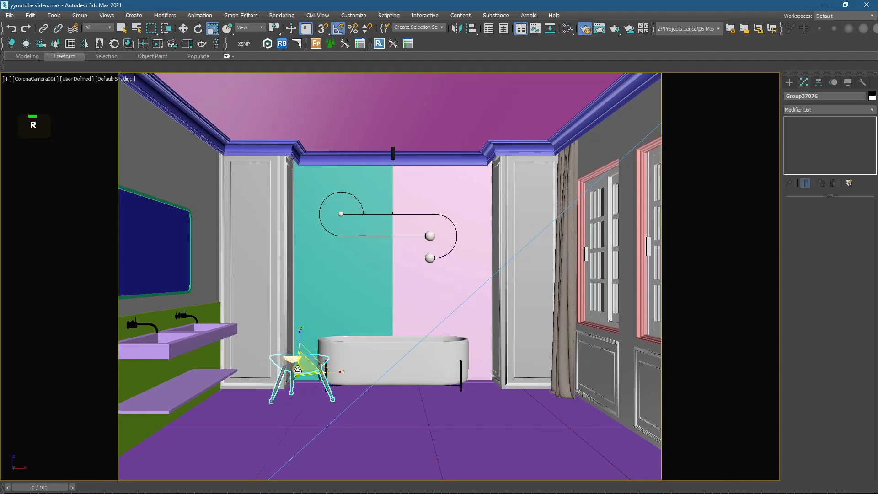
key(w)
click(472, 29)
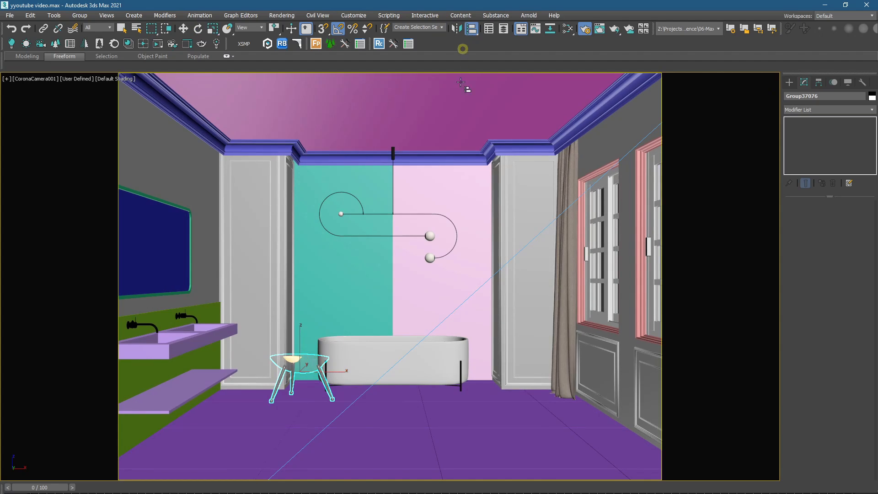
click(414, 415)
click(440, 345)
Step: Rotate the side table group about its vertical axis in a wireframe top view
key(t)
key(z)
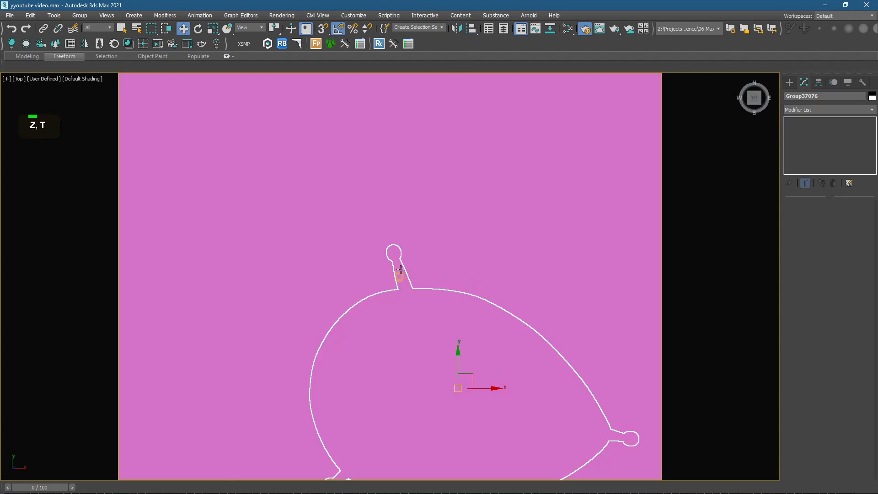
key(F3)
key(e)
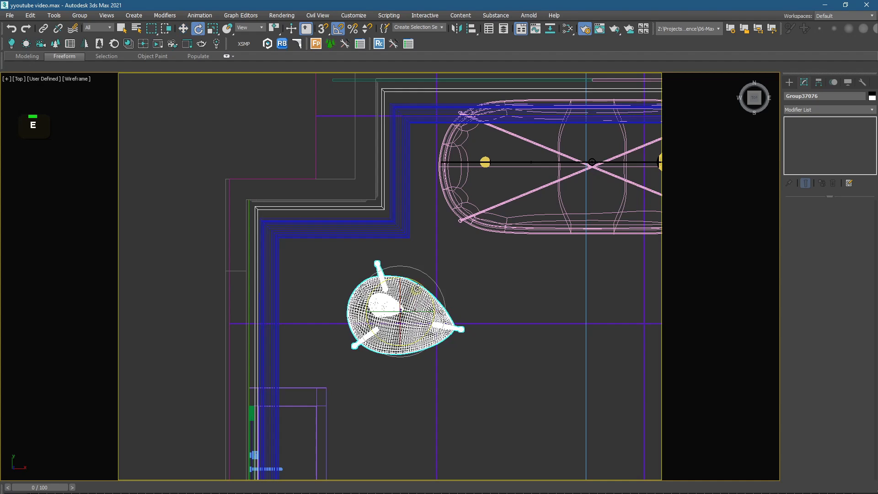
drag(399, 274, 407, 275)
key(w)
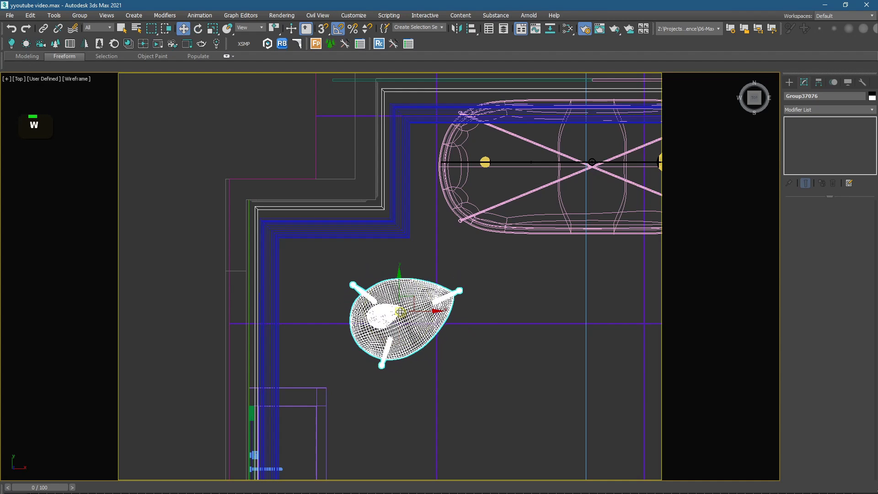
Step: Move the side table group in the shaded camera view away from the bathtub towards the washbasins
click(483, 303)
key(c)
key(F3)
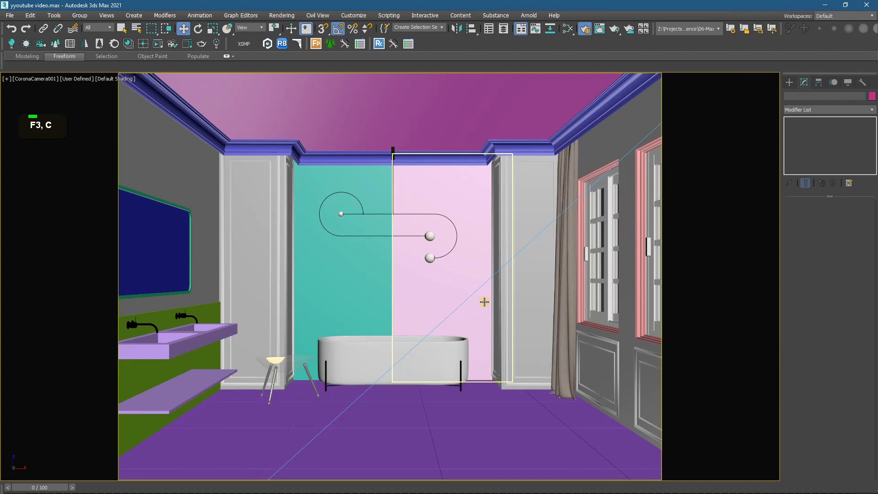
click(300, 369)
drag(301, 369, 303, 371)
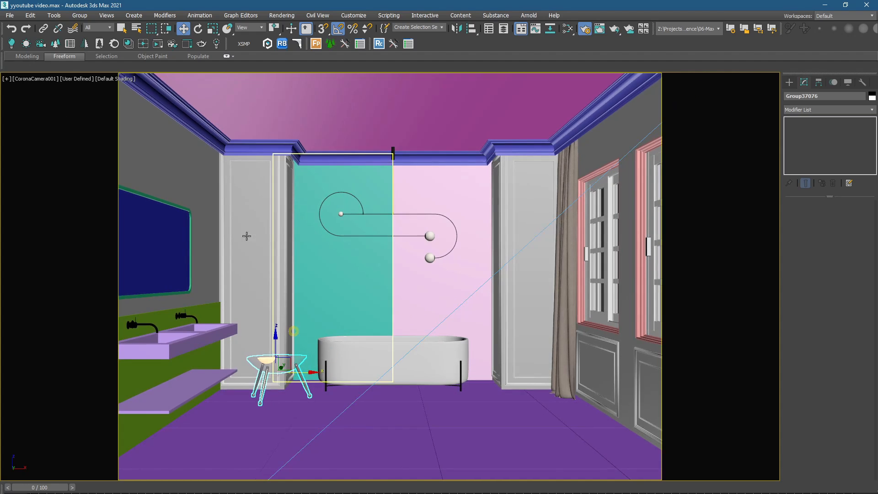
Step: Start a Corona interactive render of the camera view and inspect the furnished bathroom
click(162, 47)
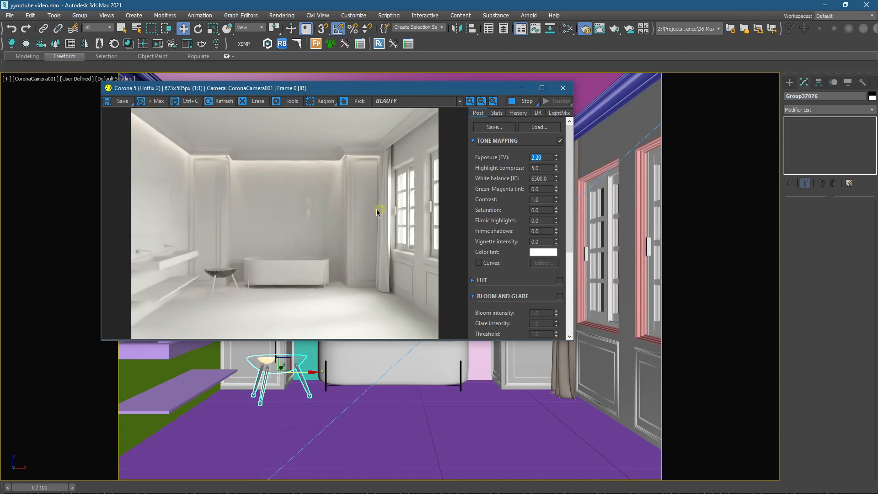
scroll(351, 206, up, 3)
scroll(350, 207, down, 3)
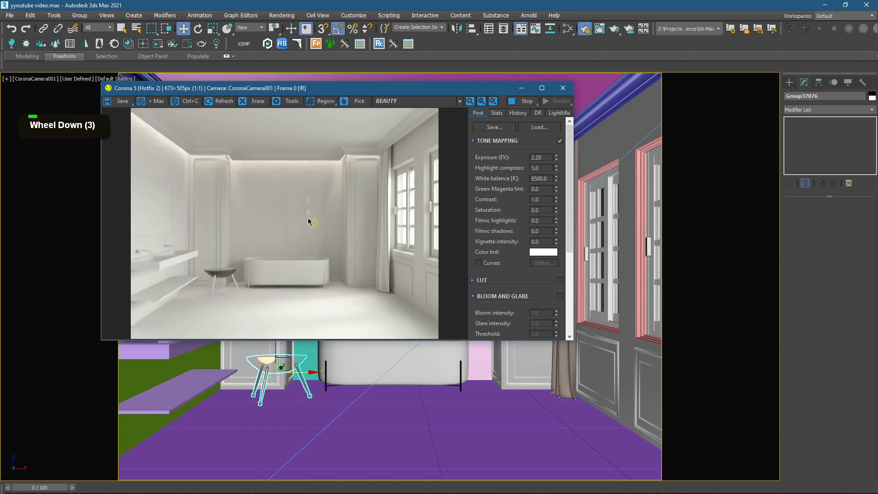
Step: Enable sharpening and blurring for the render with a sharpen amount of 2.0 and a blur radius of 0.90
drag(570, 215, 570, 300)
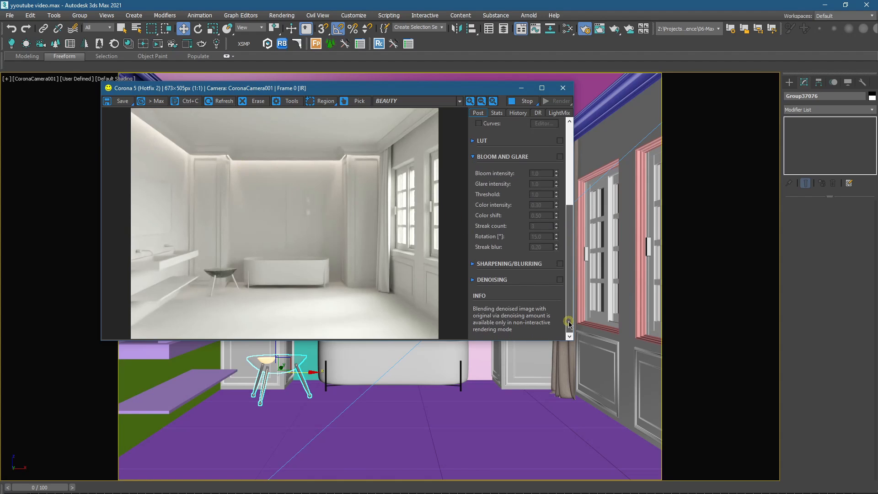
click(505, 266)
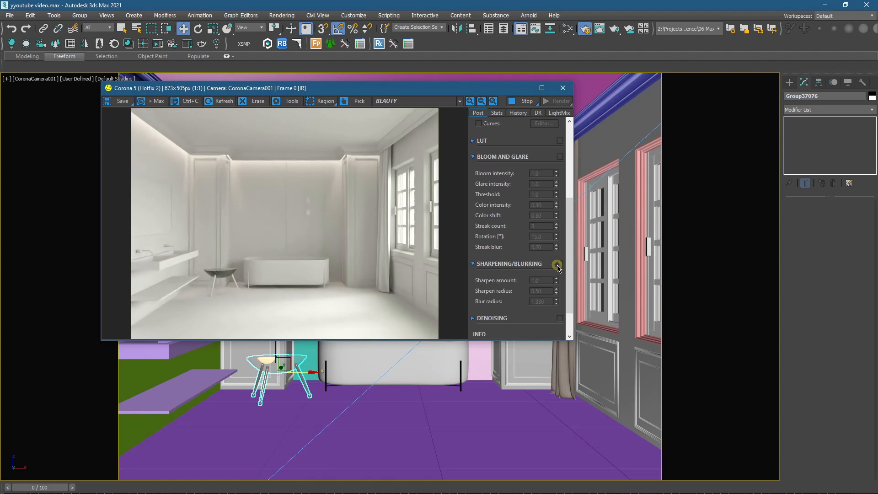
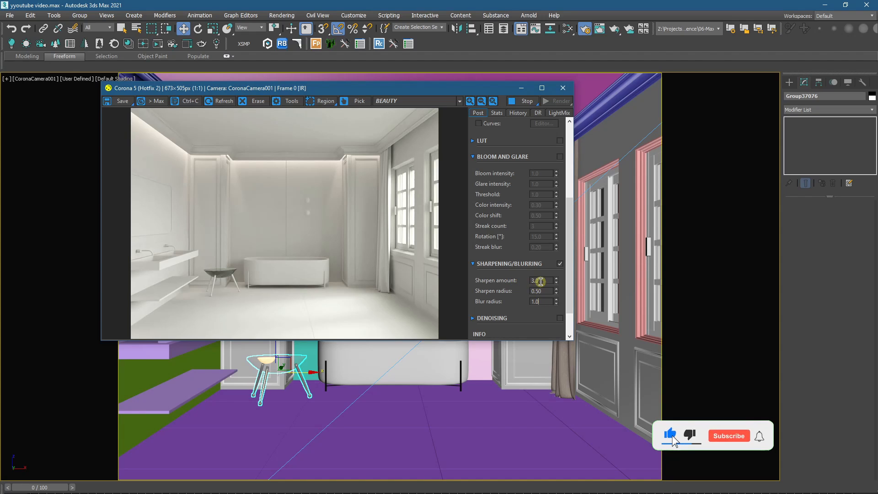
text(2)
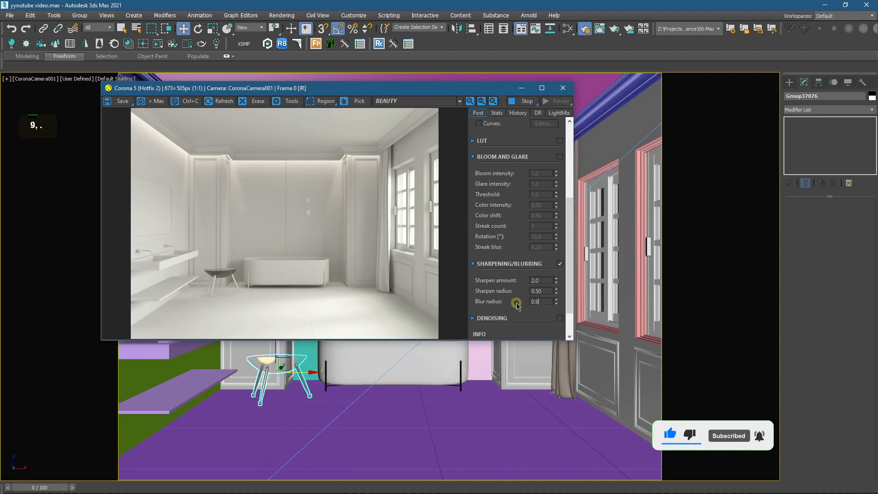
key(Return)
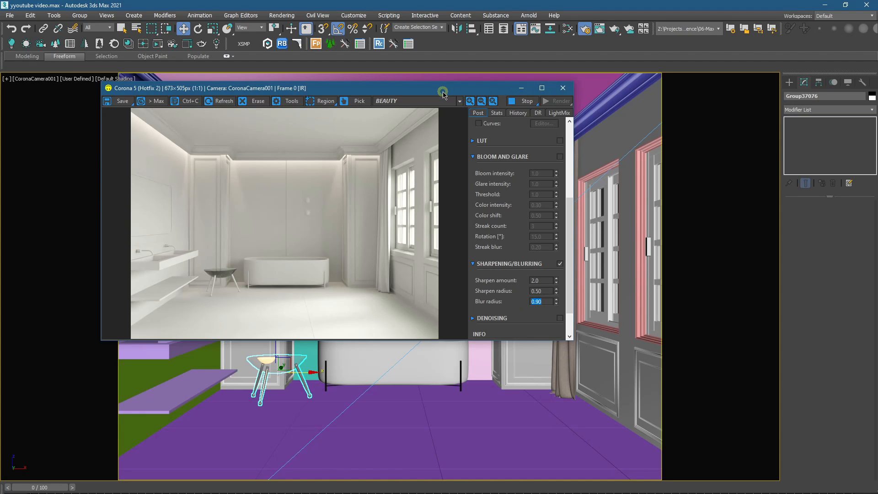
Step: Check the sharpened render up close and maximize the frame buffer for a larger image
drag(443, 94, 442, 151)
scroll(241, 281, up, 2)
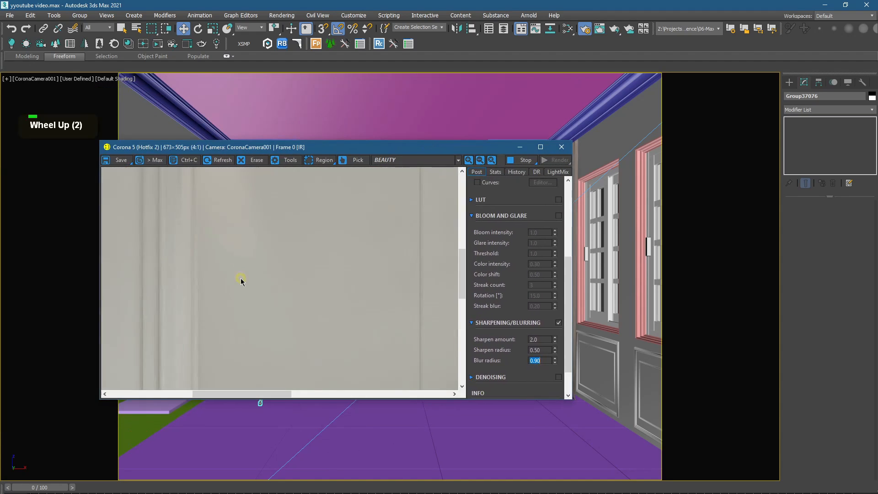
scroll(277, 277, down, 2)
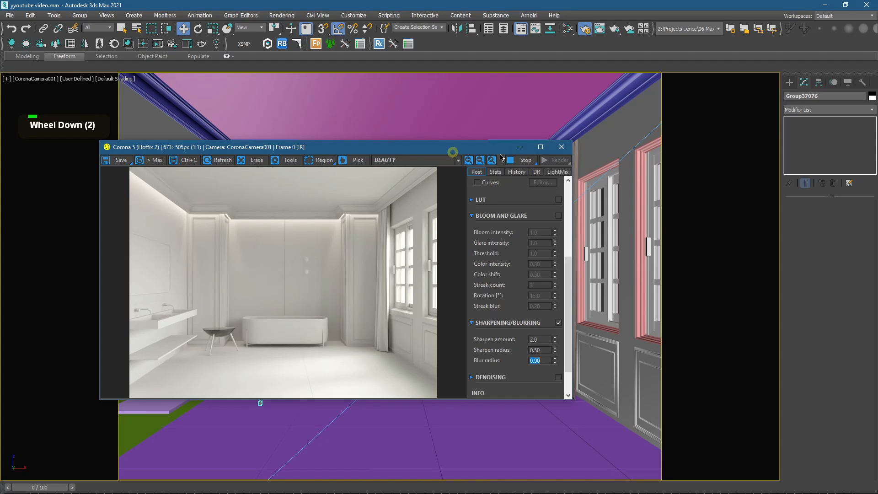
click(539, 148)
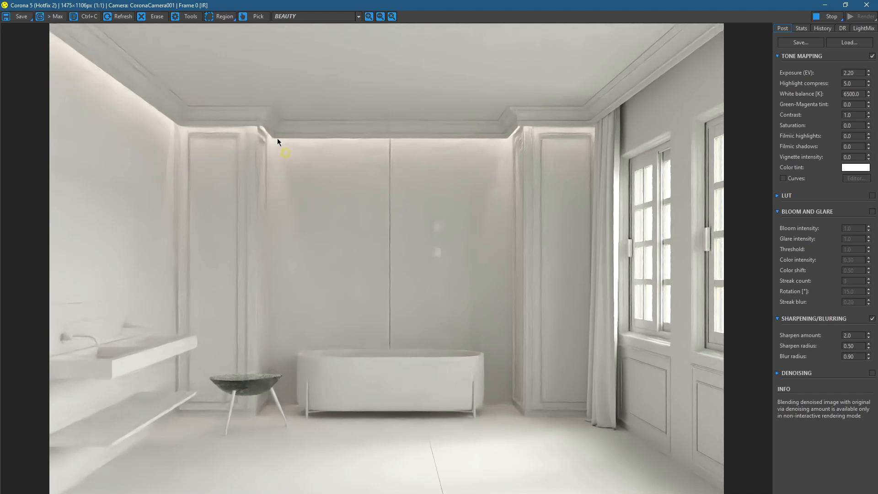
Step: Render only a region around the chandelier, inspect it, and remove the region and close the frame buffer
drag(296, 93, 466, 280)
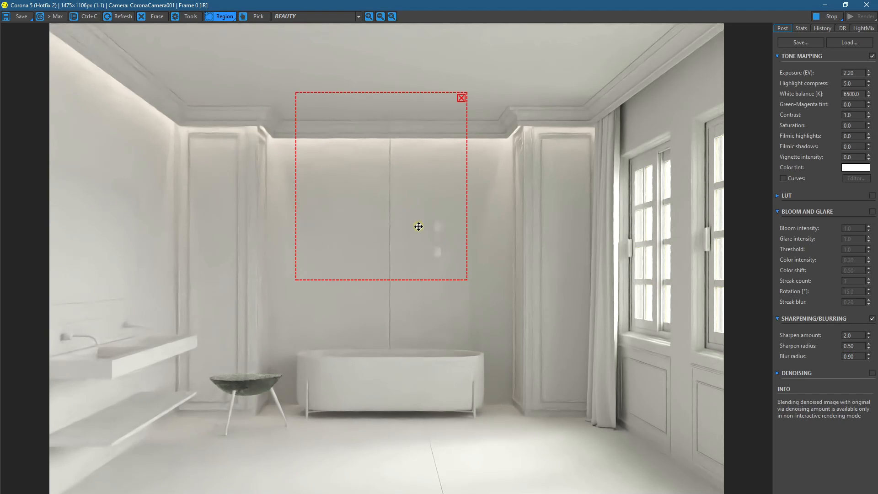
drag(418, 226, 429, 251)
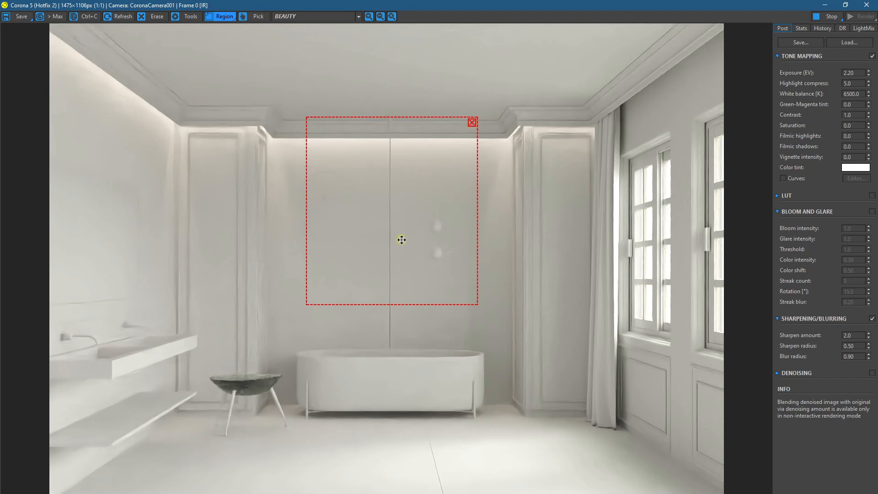
scroll(402, 240, up, 3)
scroll(401, 240, down, 1)
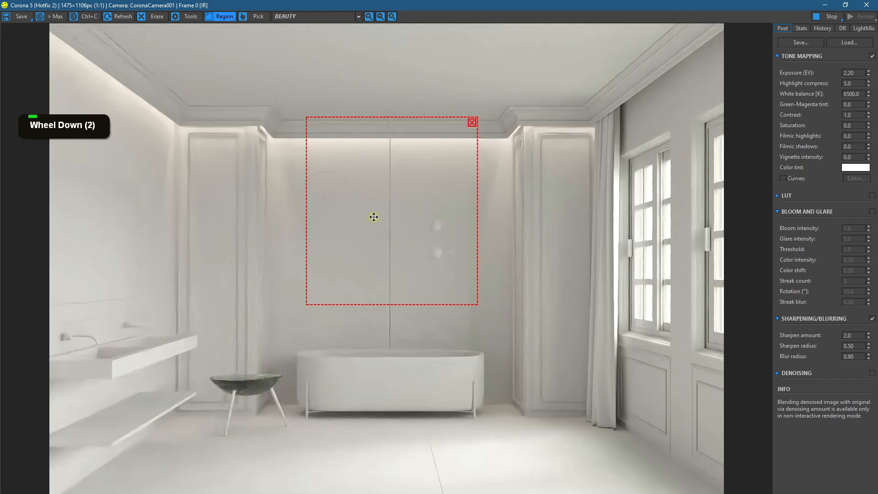
click(662, 84)
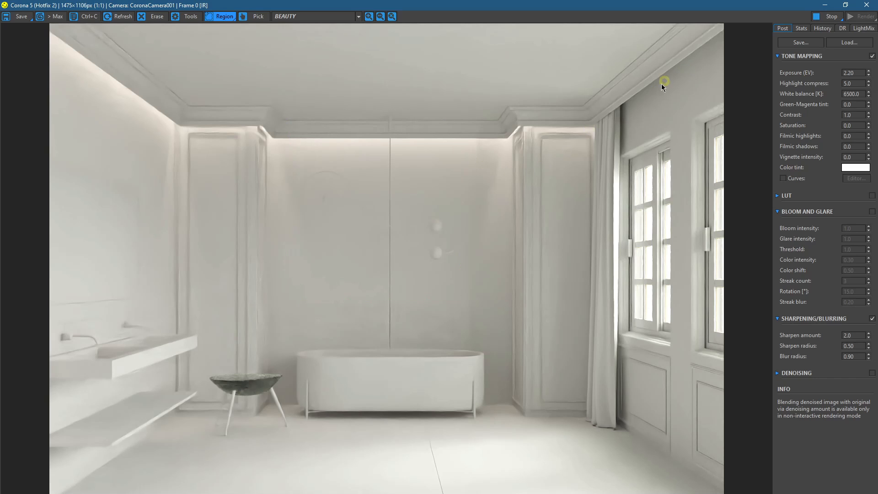
click(867, 6)
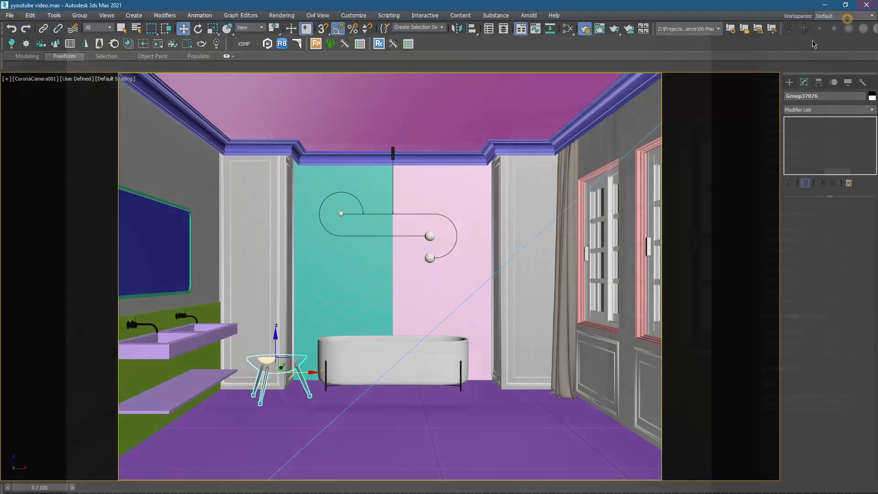
Step: Select the room walls together with the ceiling and the crown moulding, undoing the accidental move
click(408, 404)
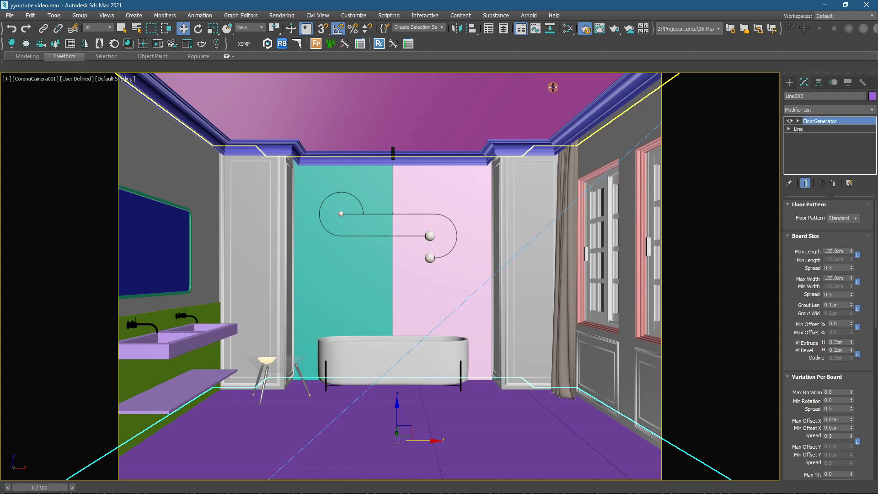
click(515, 183)
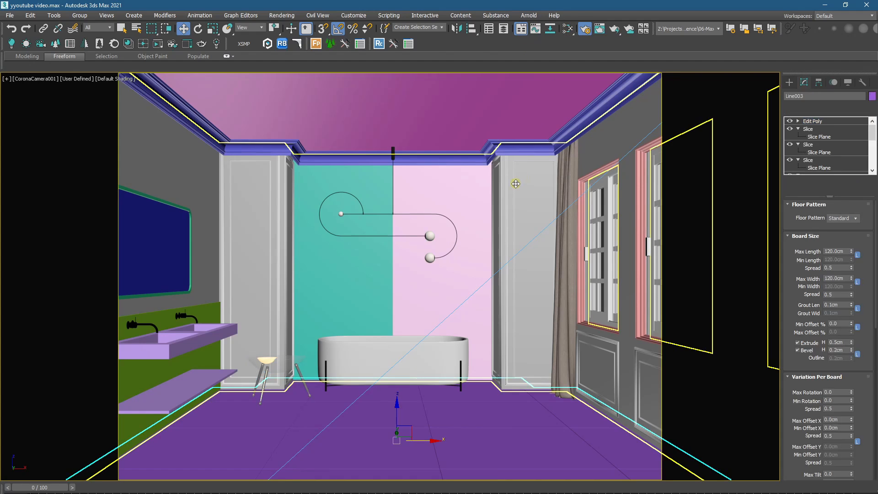
ctrl+click(302, 111)
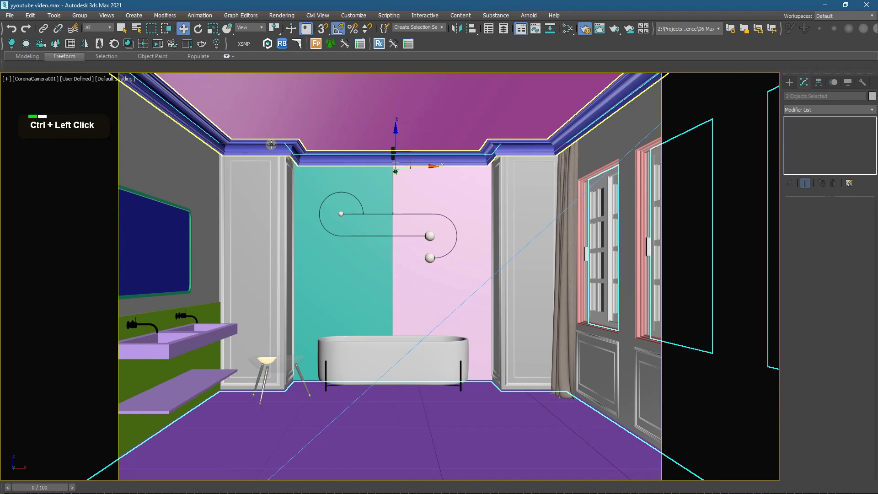
ctrl+click(271, 145)
drag(394, 122, 376, 136)
key(ctrl+z)
Step: Add the front and side panel mouldings of both wall columns and two panels under the windows to the selection
ctrl+click(280, 158)
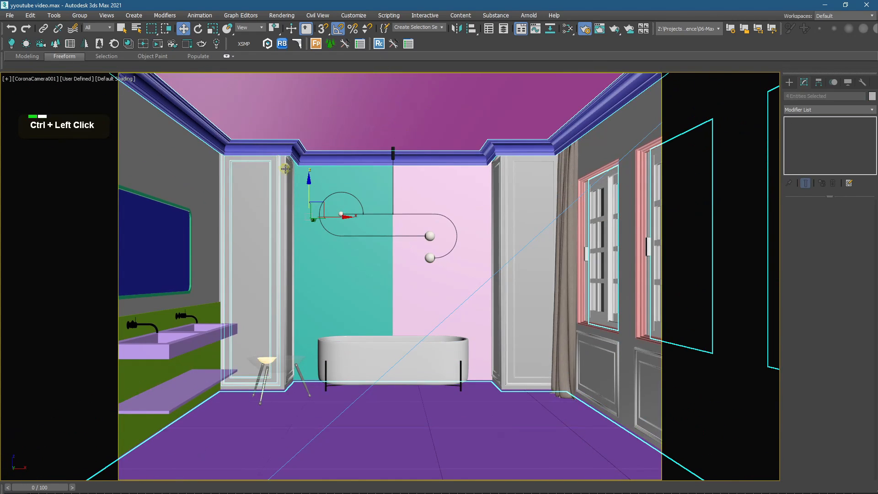
ctrl+click(292, 173)
ctrl+click(496, 172)
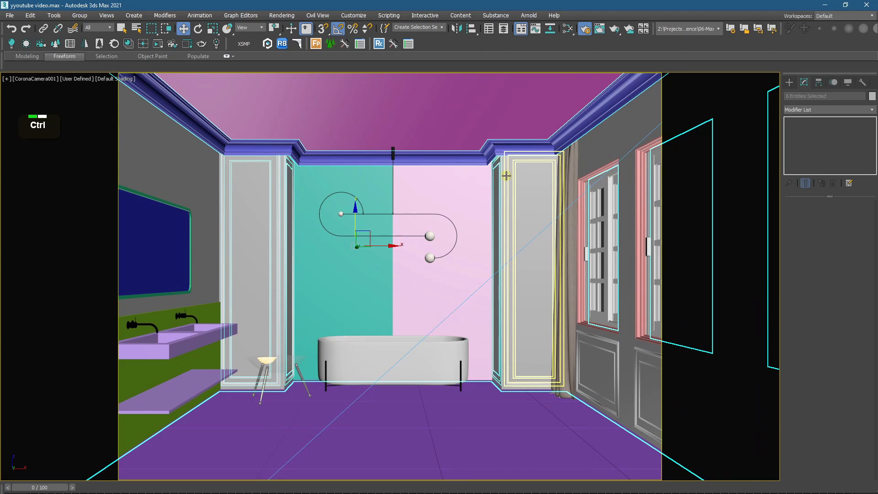
ctrl+click(507, 176)
ctrl+click(607, 343)
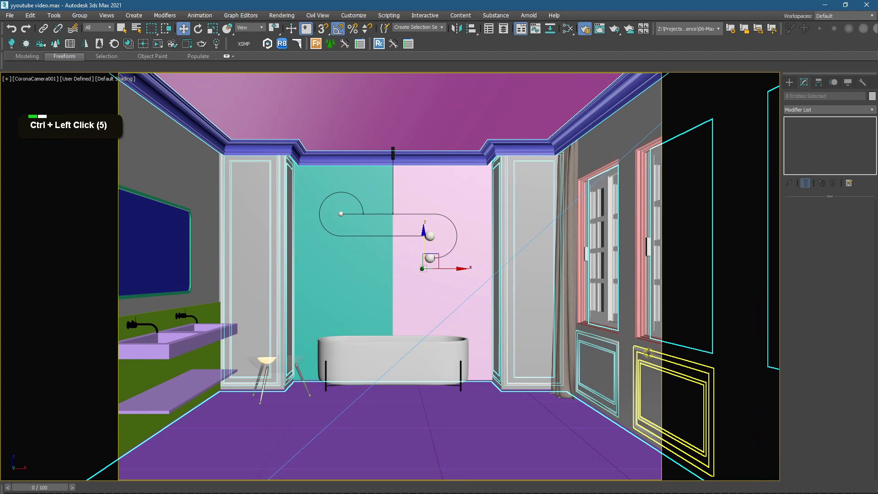
ctrl+click(645, 354)
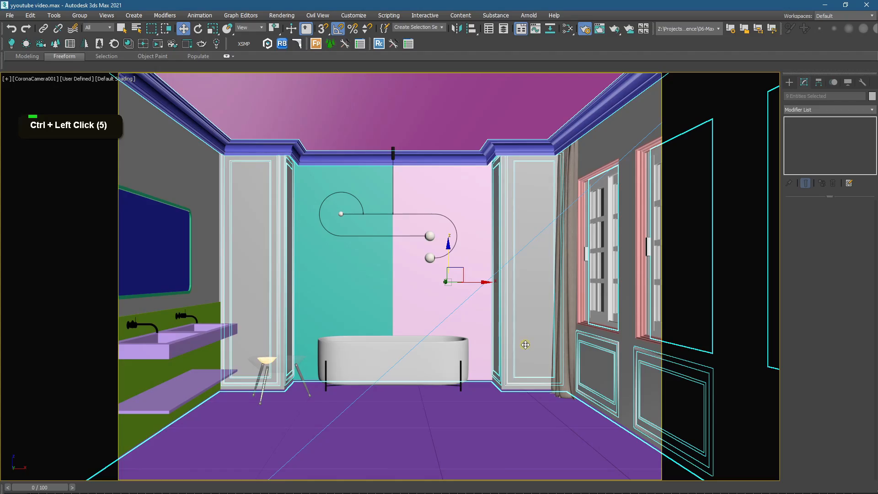
Step: Add the third under-window panel and the three window frames to the selection in a wireframe perspective view
key(alt+q)
scroll(525, 343, down, 8)
key(F3)
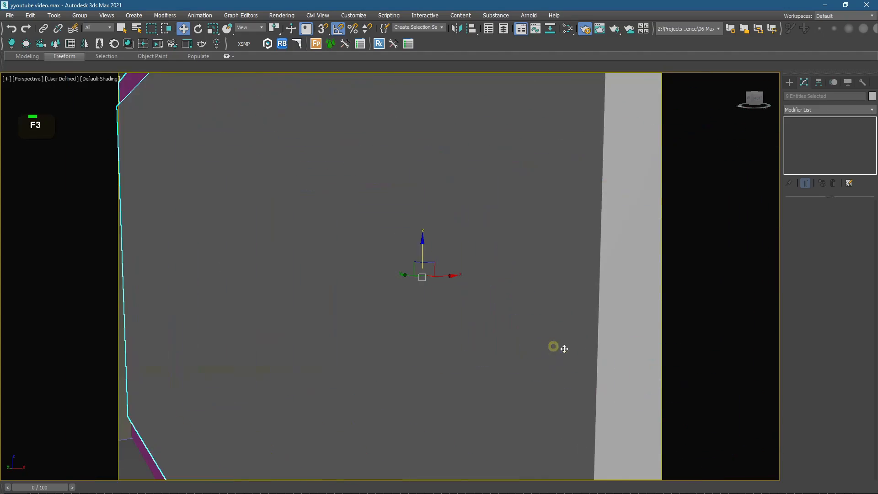
middle_drag(565, 349, 507, 344)
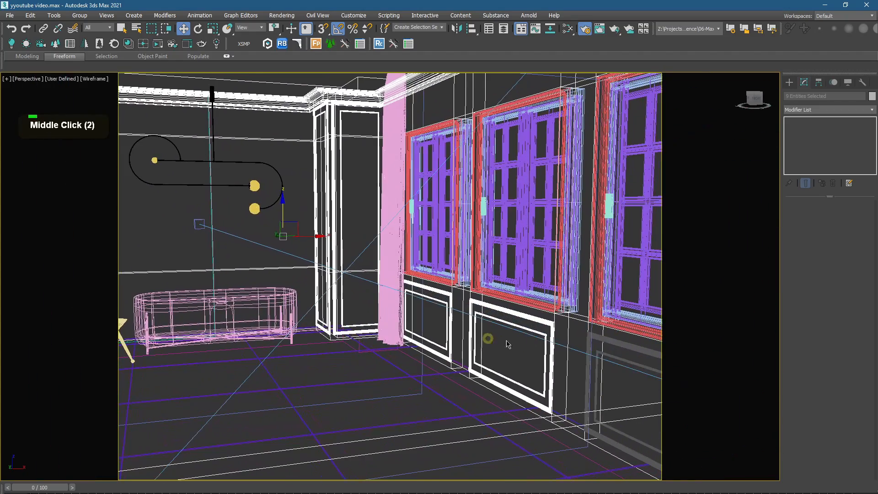
ctrl+click(595, 339)
ctrl+click(596, 317)
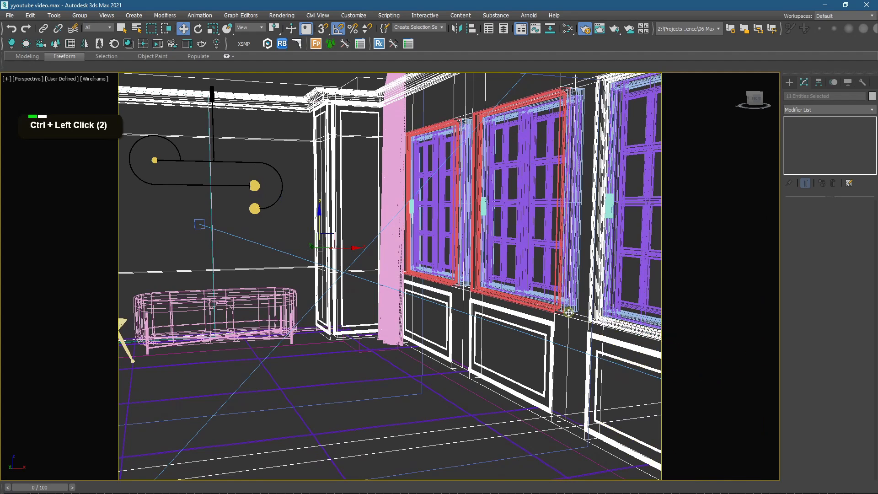
ctrl+click(533, 305)
ctrl+click(434, 289)
scroll(433, 289, down, 3)
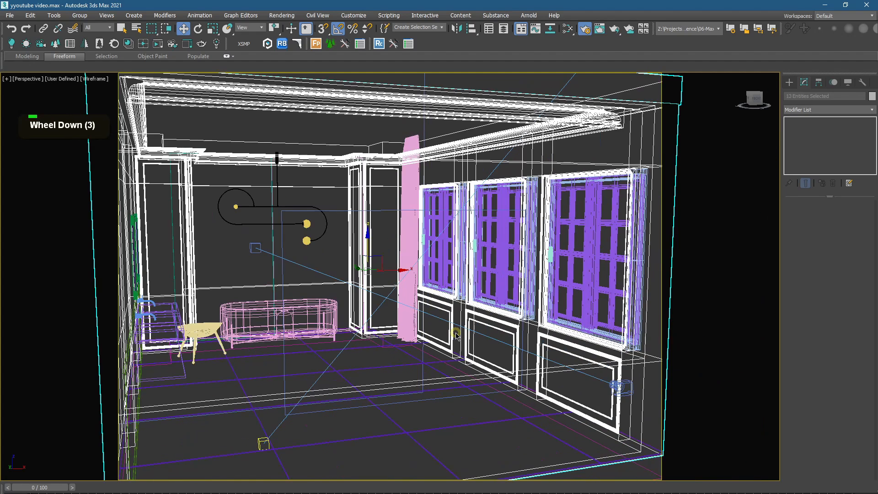
alt+middle_drag(434, 289, 449, 337)
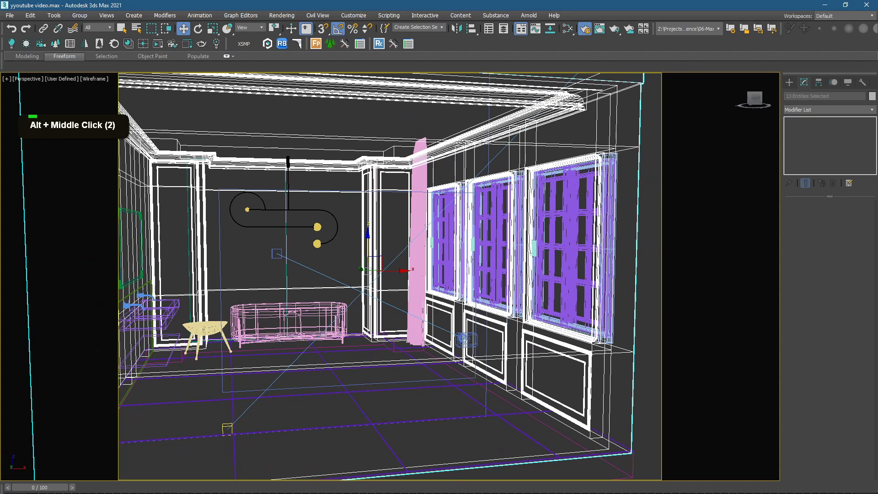
Step: Isolate the selected room parts, show them shaded from outside, and select only the ceiling slab
key(alt+q)
mouse_move(409, 300)
alt+middle_down()
mouse_move(406, 336)
mouse_move(476, 294)
mouse_move(513, 285)
alt+middle_up()
key(F3)
click(513, 285)
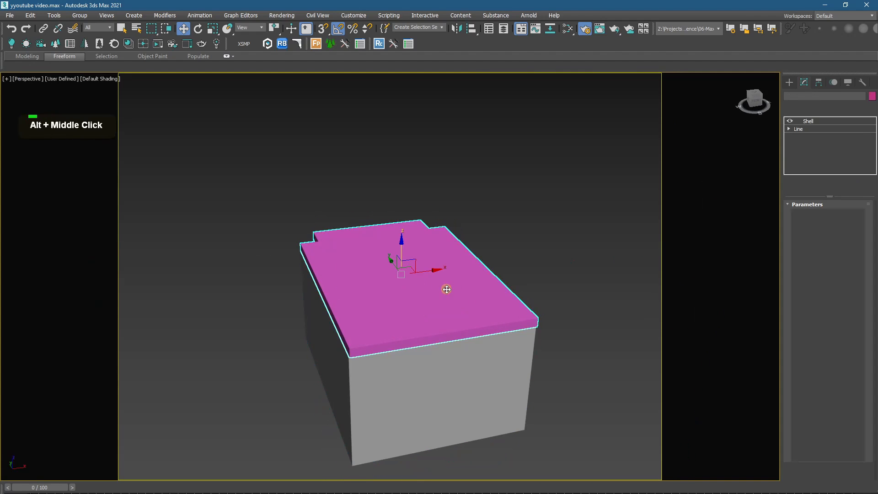
Step: Hide the selected ceiling slab and view the open room shell from above
alt+middle_drag(451, 290, 429, 314)
right_click(413, 294)
click(432, 262)
scroll(390, 287, up, 2)
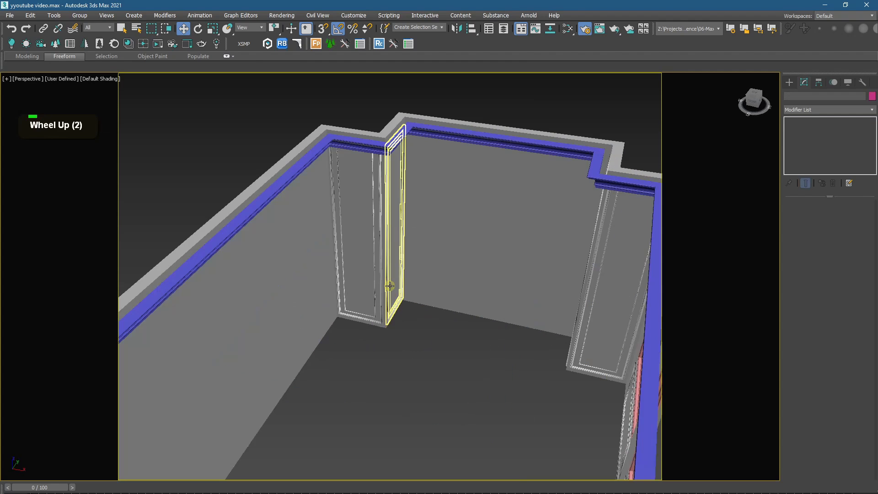
click(374, 264)
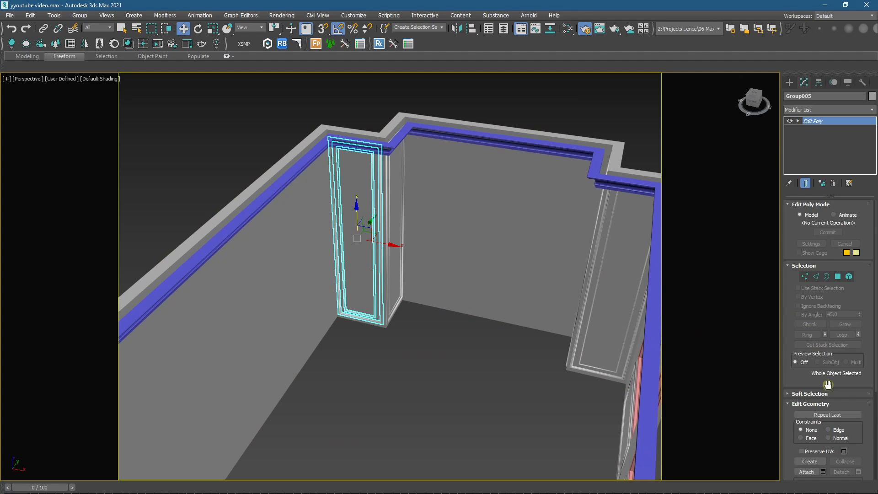
scroll(828, 385, down, 3)
click(806, 430)
scroll(378, 132, up, 2)
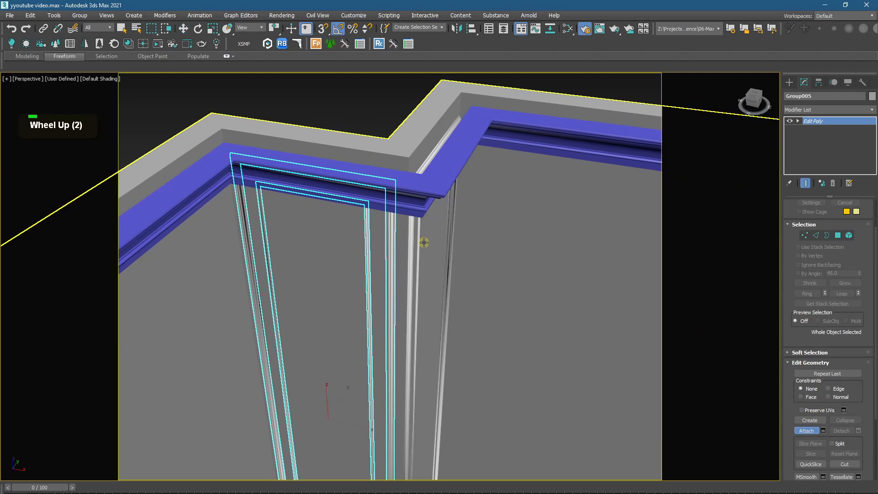
key(F3)
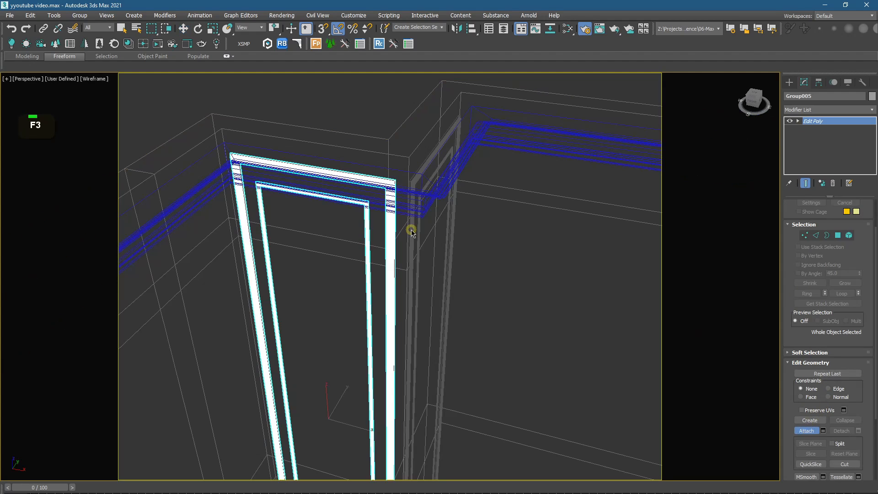
key(F3)
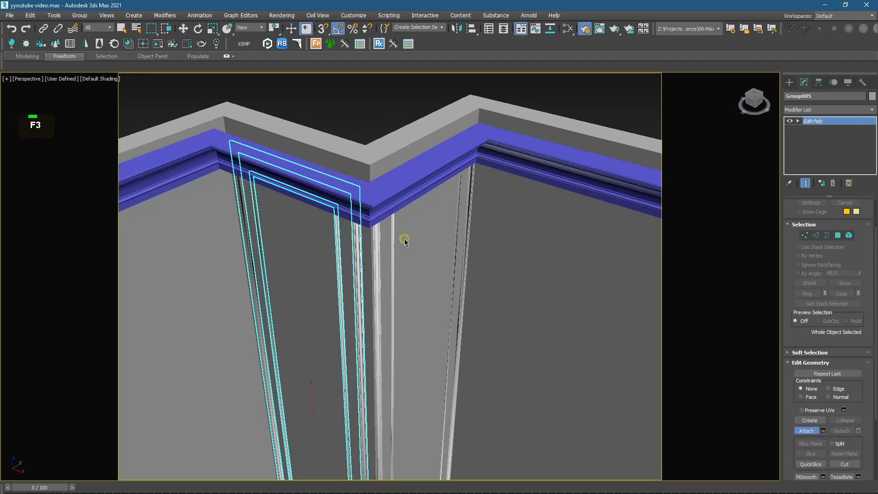
scroll(406, 238, down, 3)
click(789, 83)
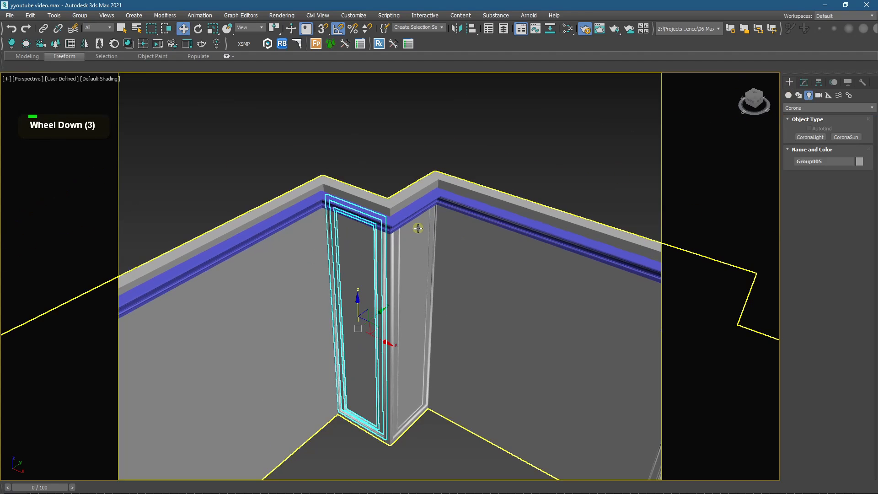
Step: Select the front and side panel mouldings on both wall columns
click(391, 241)
click(394, 241)
ctrl+click(387, 240)
middle_drag(581, 345, 486, 253)
ctrl+click(492, 212)
ctrl+click(474, 219)
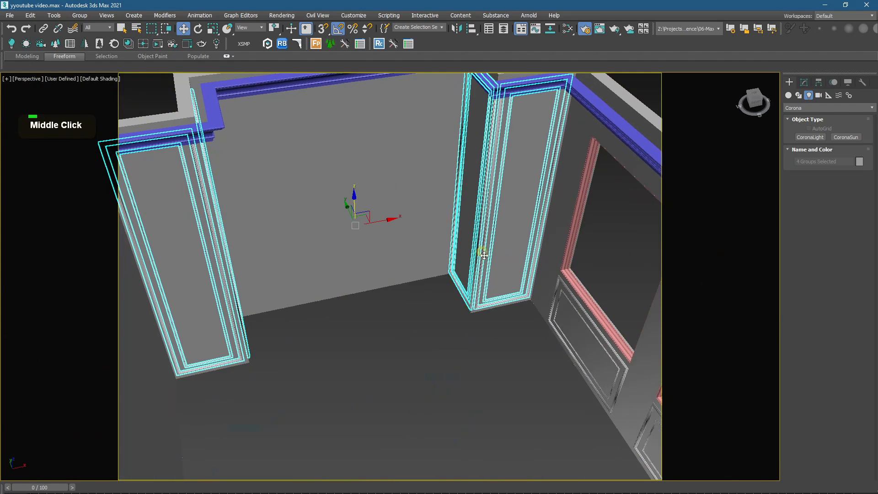
Step: Add the three panel mouldings under the windows to the selection, undoing the first wrong pick
ctrl+click(555, 286)
key(ctrl+z)
ctrl+click(558, 287)
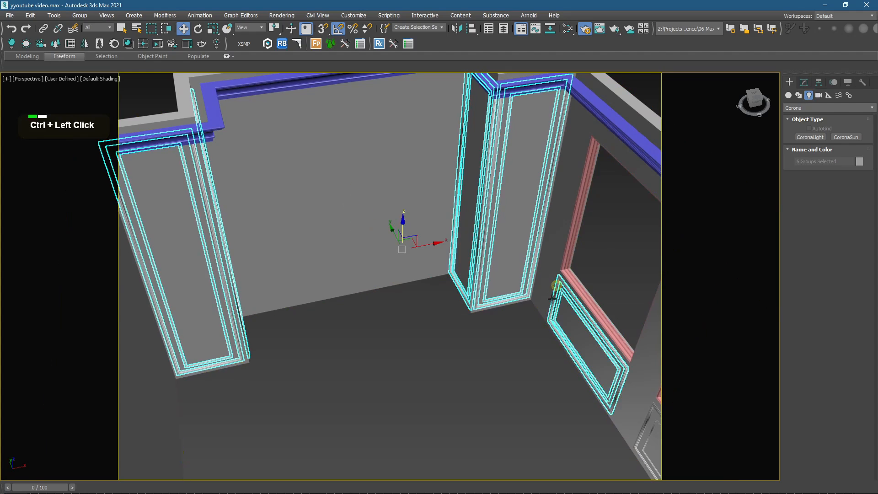
middle_drag(626, 393, 513, 307)
ctrl+click(526, 350)
alt+middle_drag(526, 353, 490, 331)
ctrl+click(569, 289)
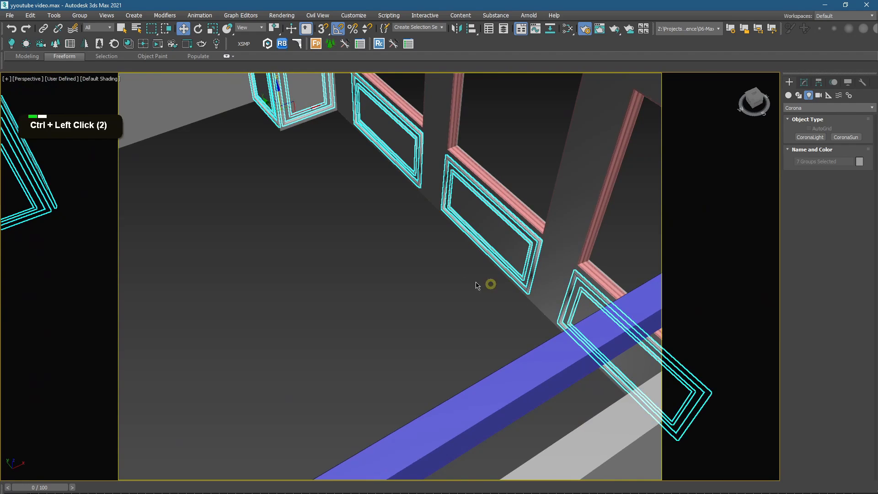
Step: Combine the selected column and under-window panel mouldings into one group with the default name
middle_drag(480, 283, 450, 298)
scroll(450, 298, down, 3)
click(79, 15)
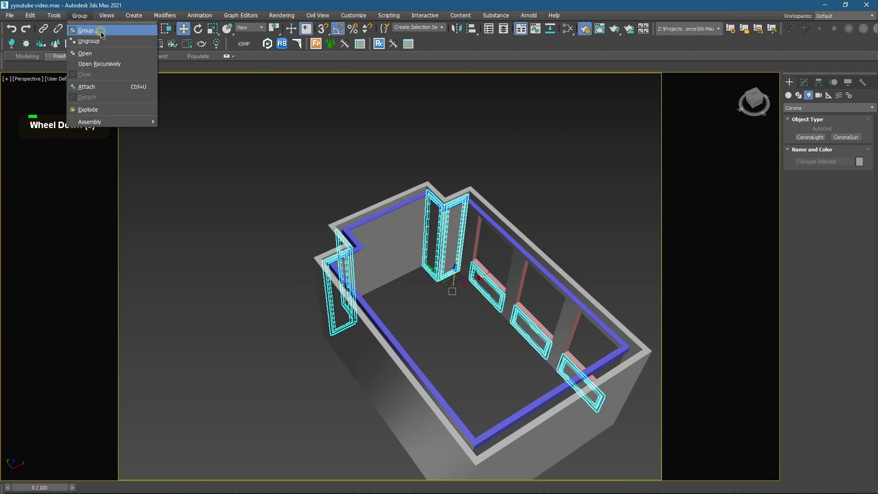
click(87, 30)
click(445, 284)
scroll(441, 218, up, 4)
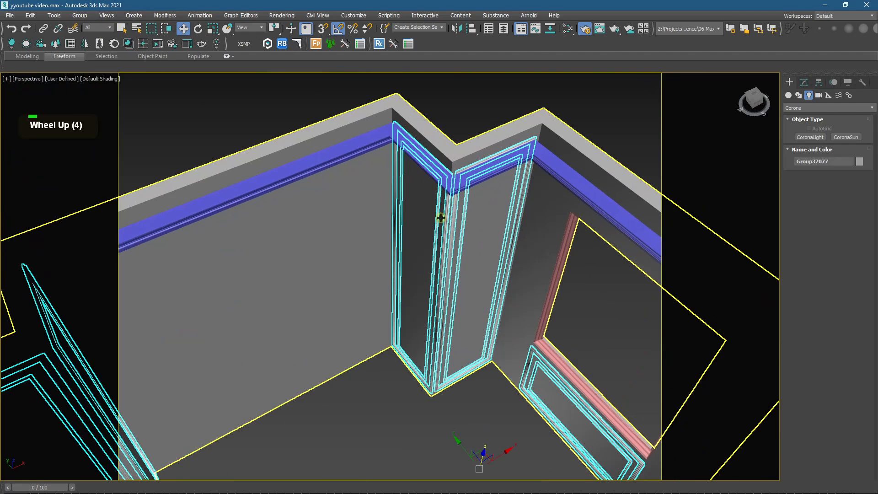
Step: Open the Slate Material Editor and make free space in its node view
click(567, 28)
scroll(567, 292, down, 9)
middle_drag(567, 293, 587, 244)
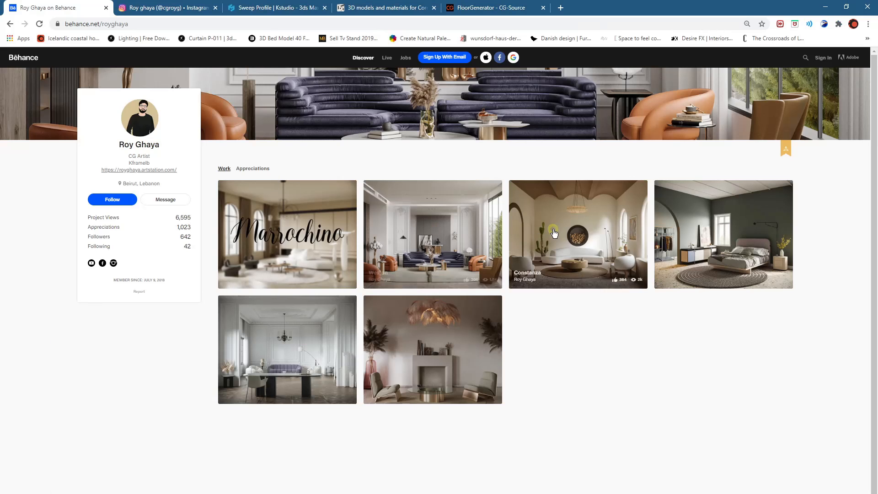
Step: Examine the interior renders of the Marrochino project on Behance, close the project and return to 3ds Max
click(281, 218)
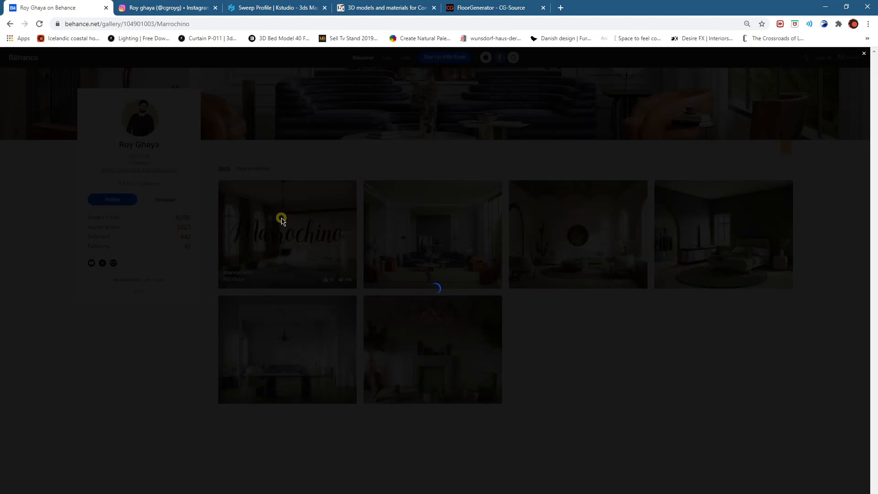
scroll(364, 311, down, 15)
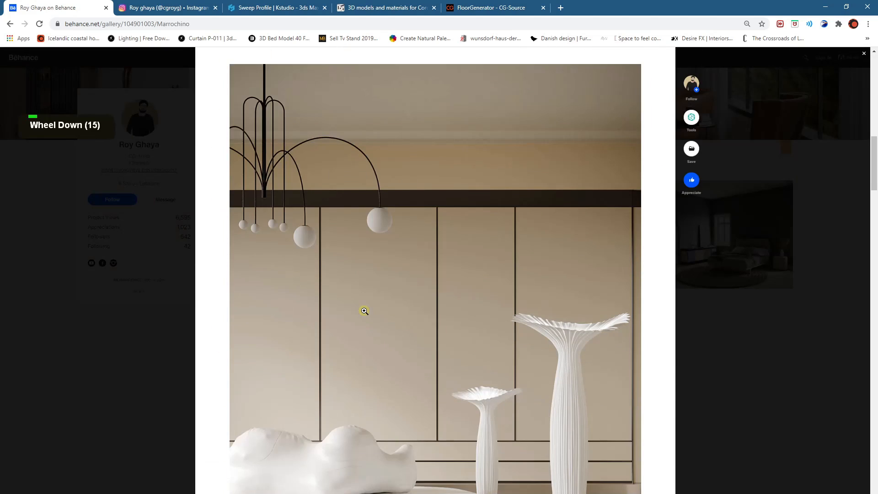
scroll(365, 311, down, 20)
scroll(387, 309, up, 3)
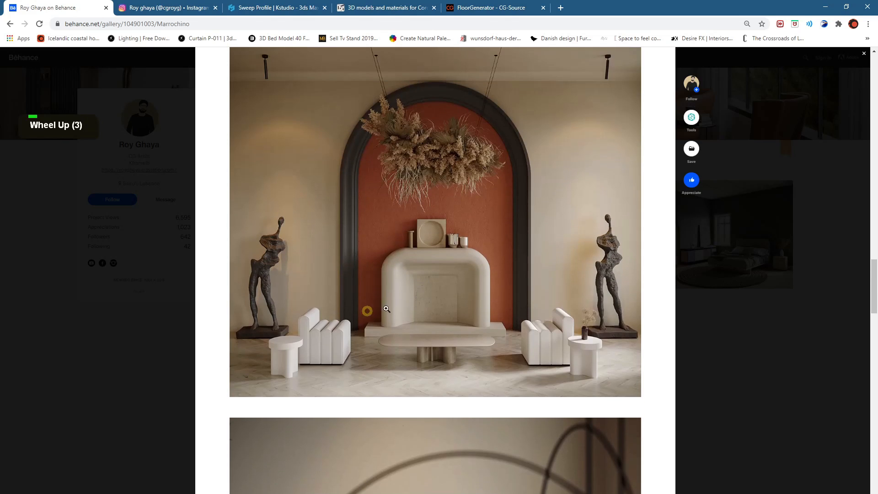
click(712, 201)
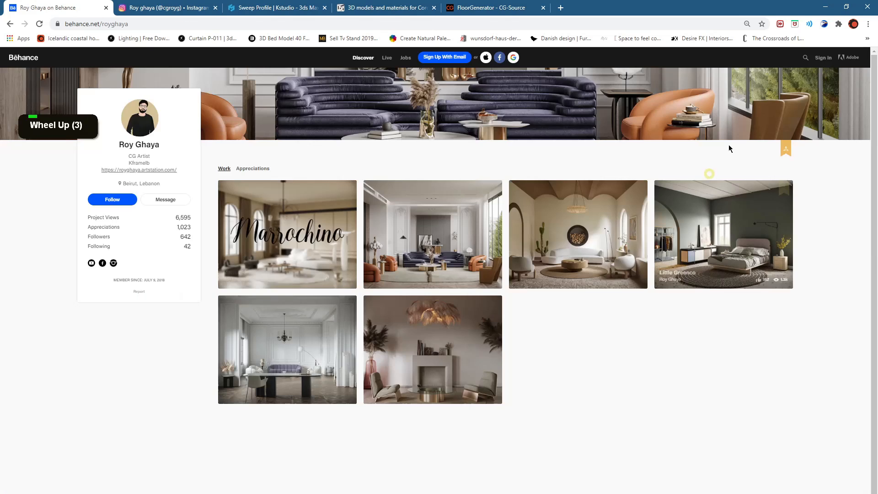
click(825, 7)
Step: Add Wall Paint White Matte from the Corona Material Library's Walls category to the node view and close the library
mouse_move(473, 109)
mouse_down()
mouse_move(470, 188)
mouse_move(465, 109)
mouse_up()
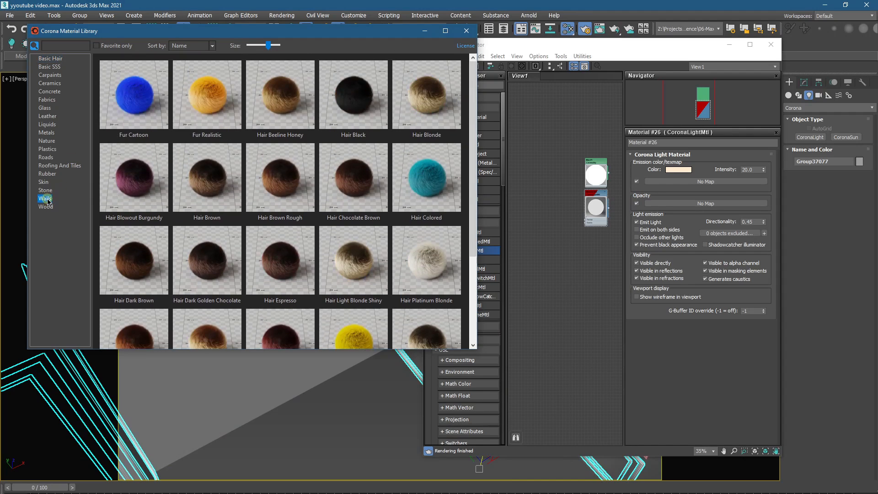
scroll(460, 309, down, 15)
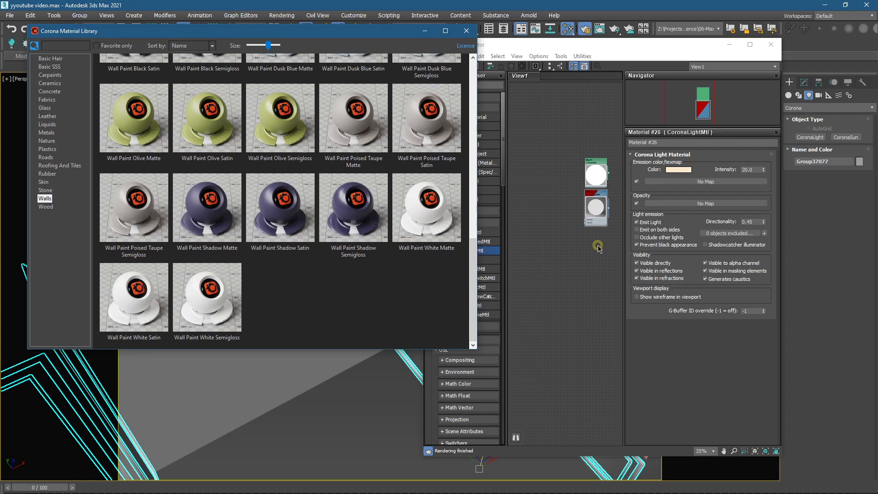
scroll(575, 263, up, 4)
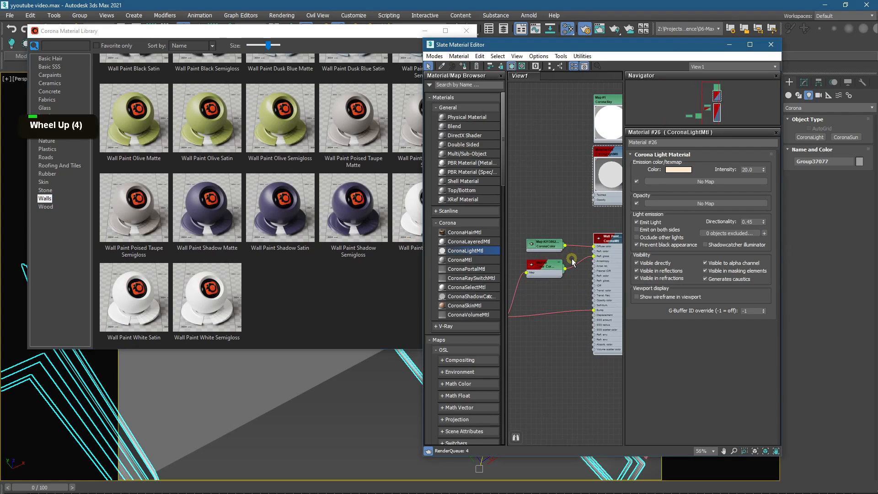
click(457, 35)
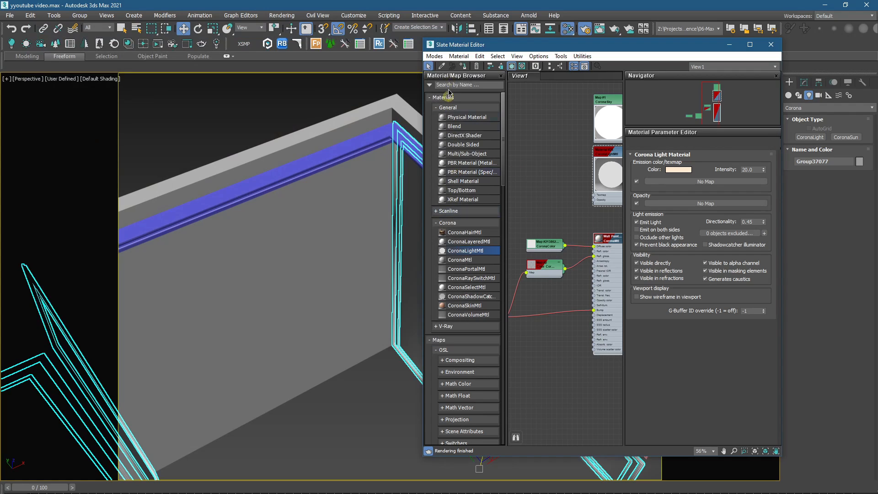
Step: Assign the Wall Paint White Matte material to the grouped panel mouldings, the room walls and the crown moulding
double_click(600, 239)
click(462, 66)
click(353, 189)
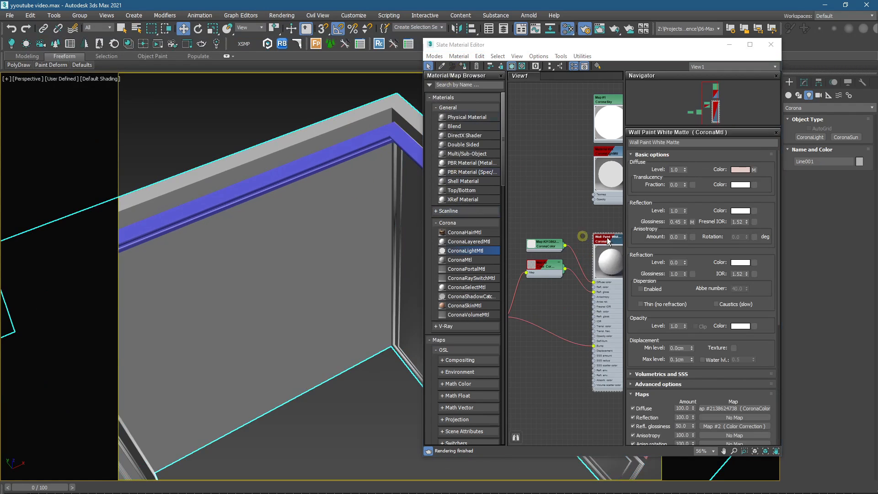
click(388, 135)
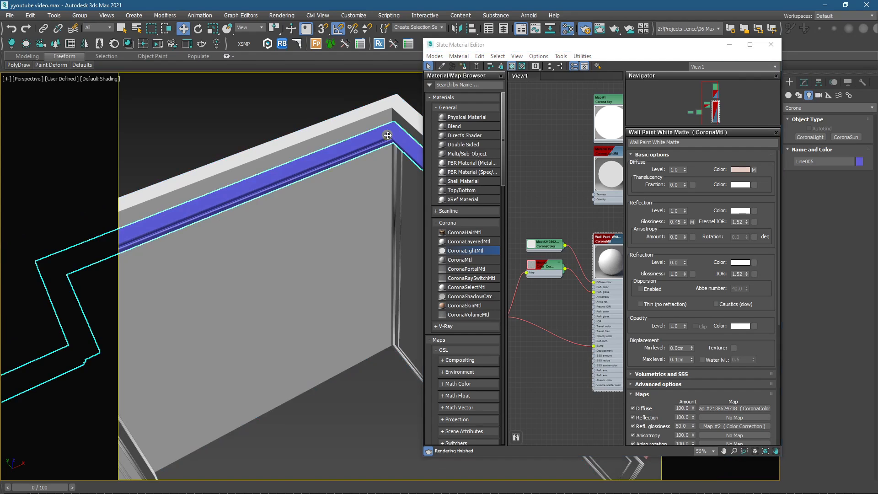
click(463, 66)
Step: Group the three window frames and assign the Wall Paint White Matte material to the group
scroll(313, 217, down, 2)
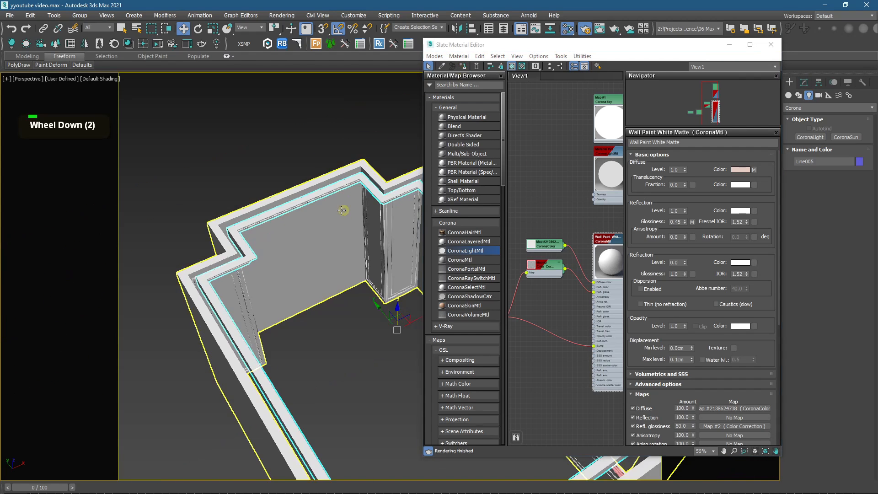
alt+middle_drag(312, 218, 370, 240)
scroll(370, 239, up, 2)
click(296, 233)
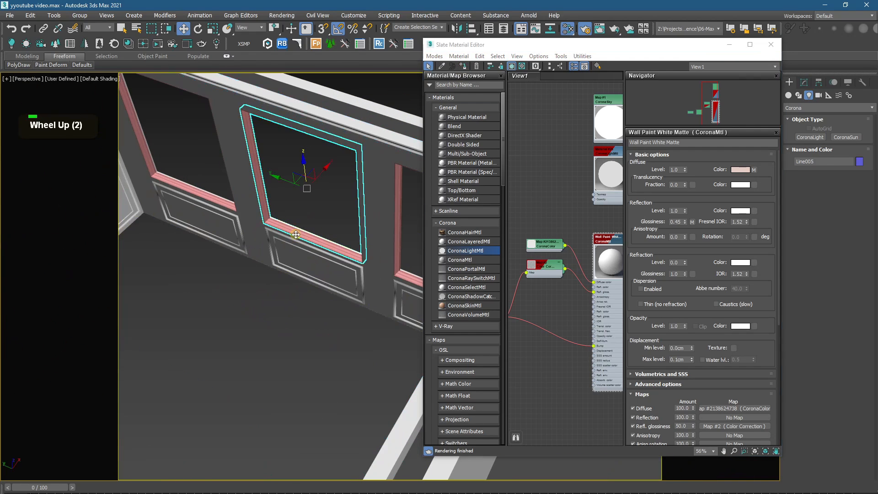
ctrl+click(222, 201)
ctrl+click(399, 215)
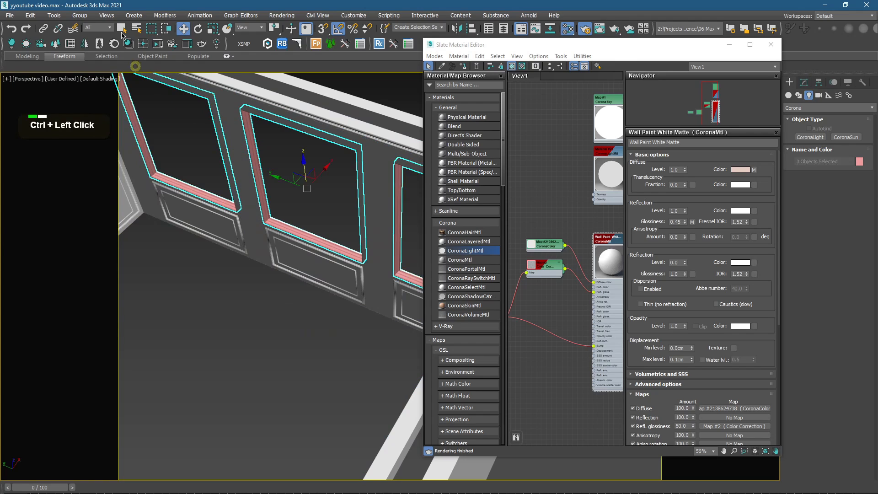
click(80, 15)
click(89, 26)
click(446, 286)
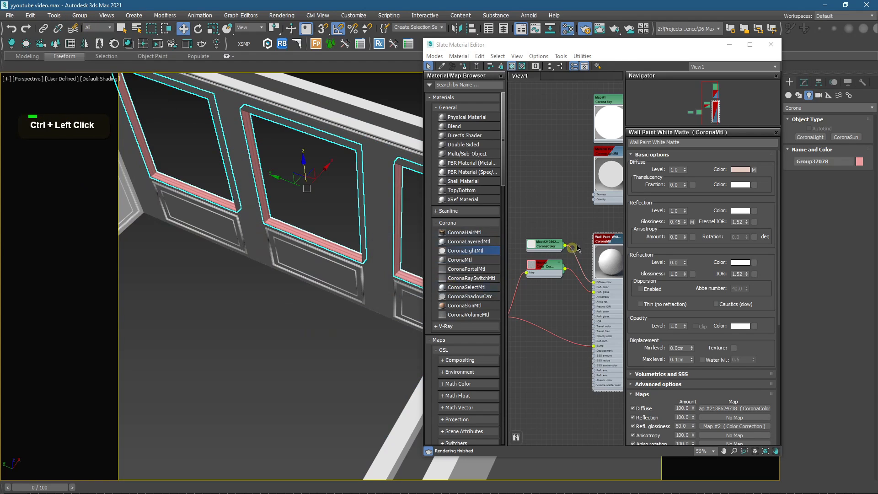
click(463, 66)
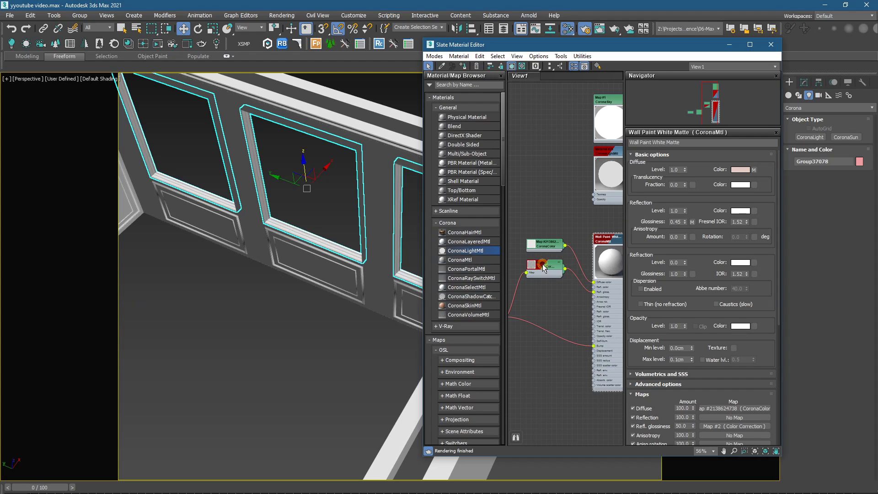
Step: Inspect the painted walls, column panels and window frames in the perspective view, from the whole room down to close range
scroll(543, 268, down, 3)
scroll(430, 265, down, 3)
key(shift+z)
key(p)
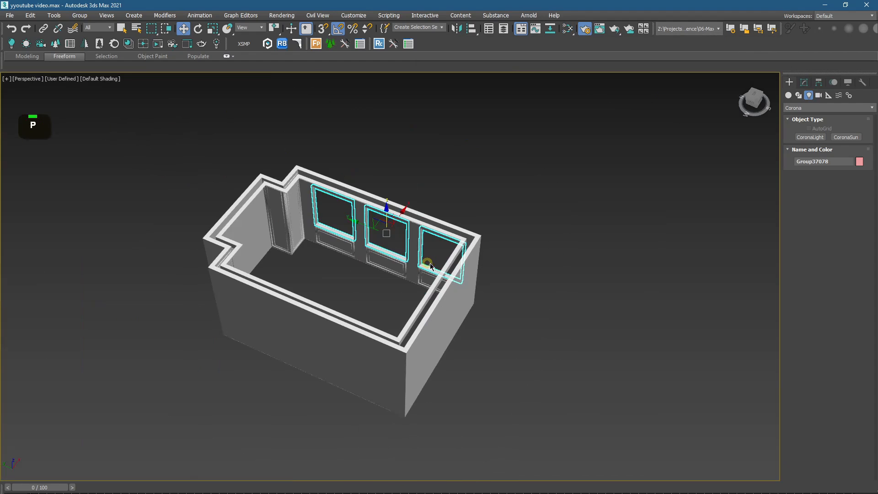
alt+middle_drag(431, 266, 268, 247)
scroll(367, 222, up, 3)
scroll(386, 272, up, 2)
click(397, 248)
scroll(361, 245, up, 5)
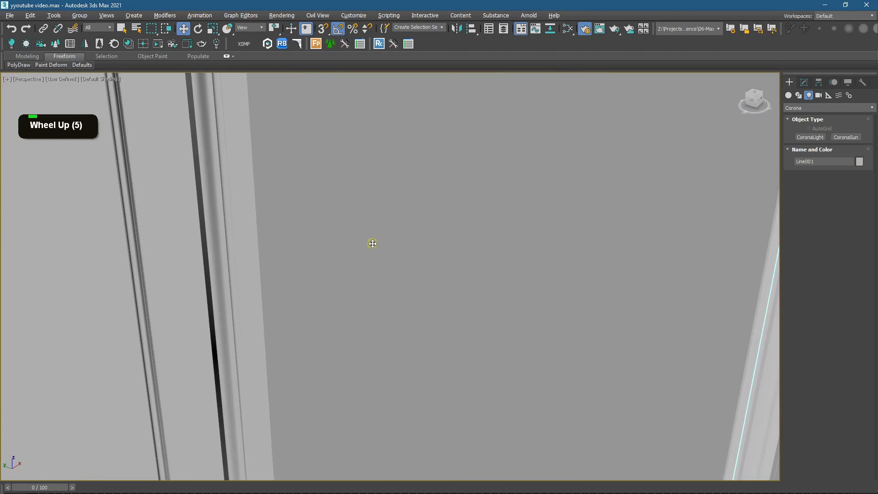
scroll(372, 243, down, 10)
alt+middle_drag(358, 250, 427, 281)
scroll(482, 288, up, 2)
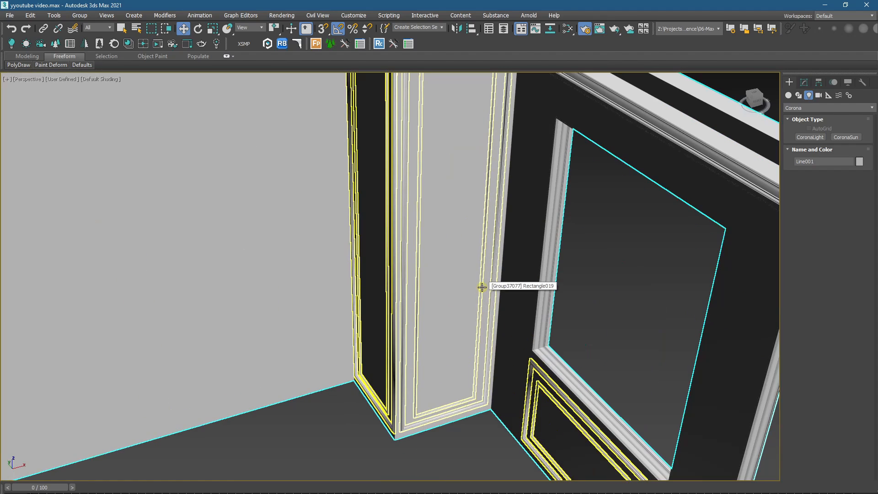
scroll(483, 287, down, 3)
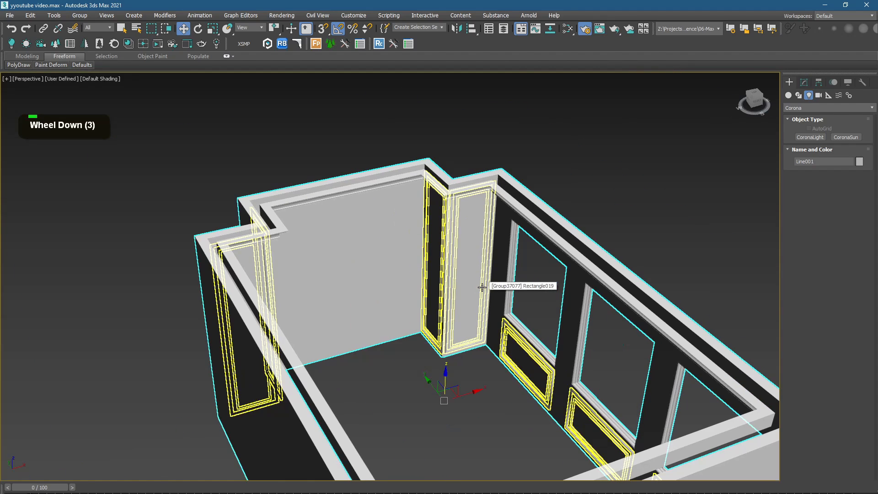
middle_click(482, 287)
scroll(471, 286, up, 2)
scroll(460, 287, down, 1)
scroll(461, 286, up, 2)
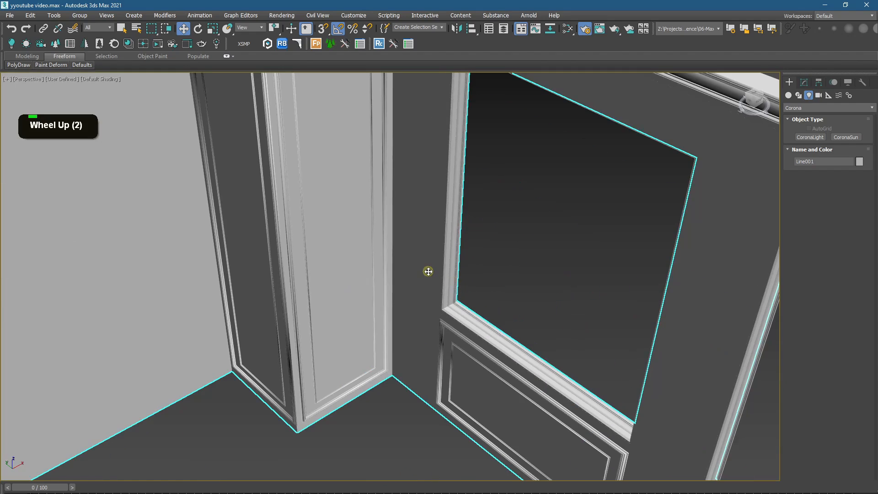
Step: Maximize the Slate Material Editor and open the Color Correction map feeding the wall paint's reflection glossiness
click(563, 33)
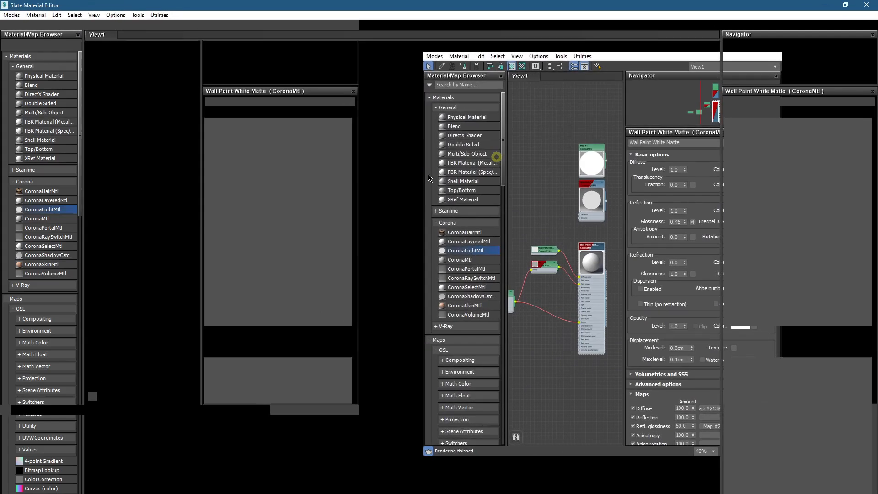
click(405, 189)
middle_drag(358, 213, 494, 215)
scroll(351, 152, up, 9)
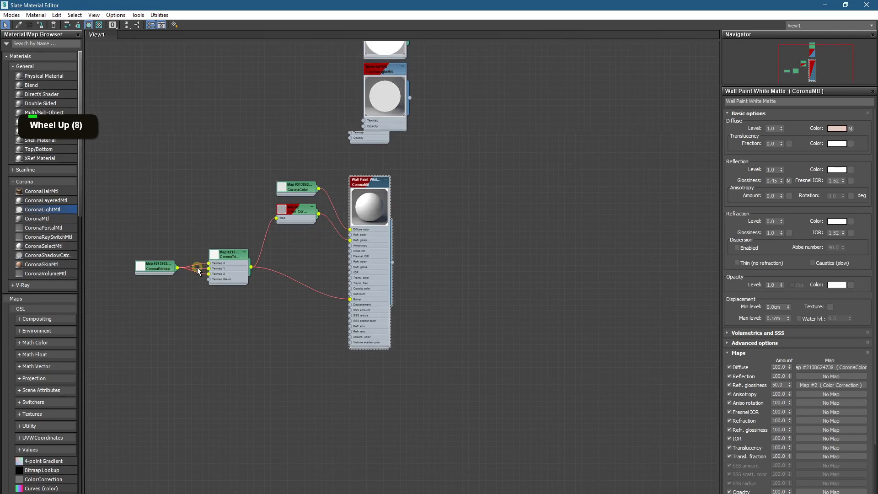
scroll(330, 188, up, 3)
double_click(329, 192)
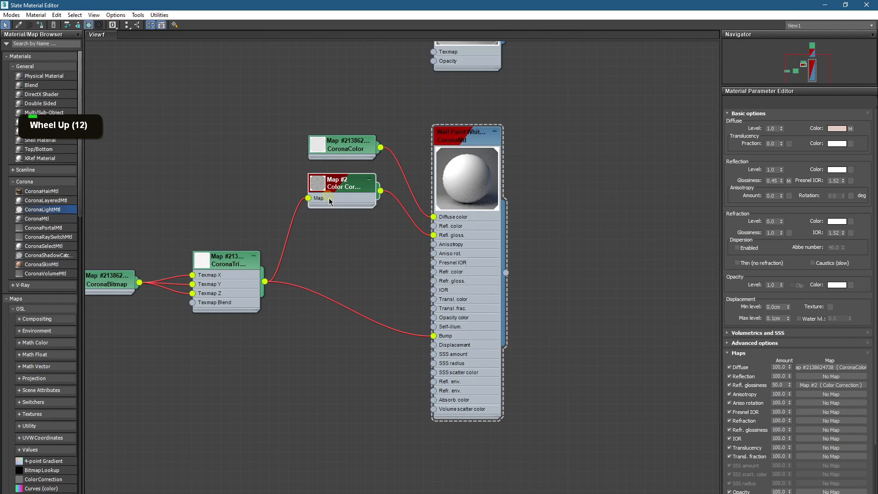
Step: Show the wall paint's CoronaBitmap texture 6b6963b29938.jpg shaded in the viewport and minimize the material editor
scroll(328, 198, up, 4)
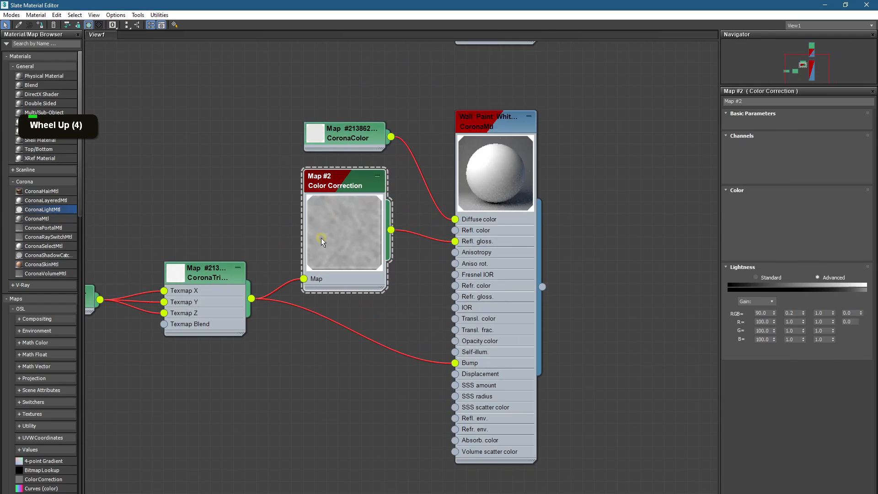
middle_drag(321, 238, 369, 246)
middle_drag(213, 302, 373, 253)
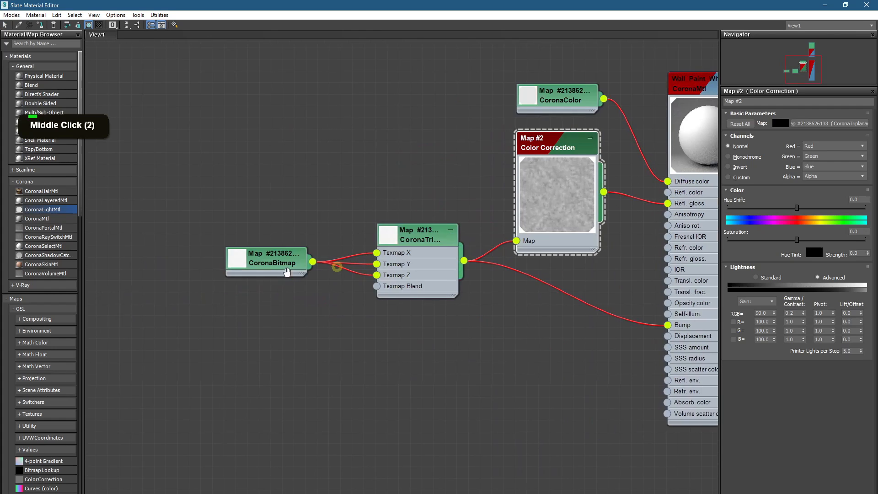
double_click(244, 266)
scroll(243, 264, up, 4)
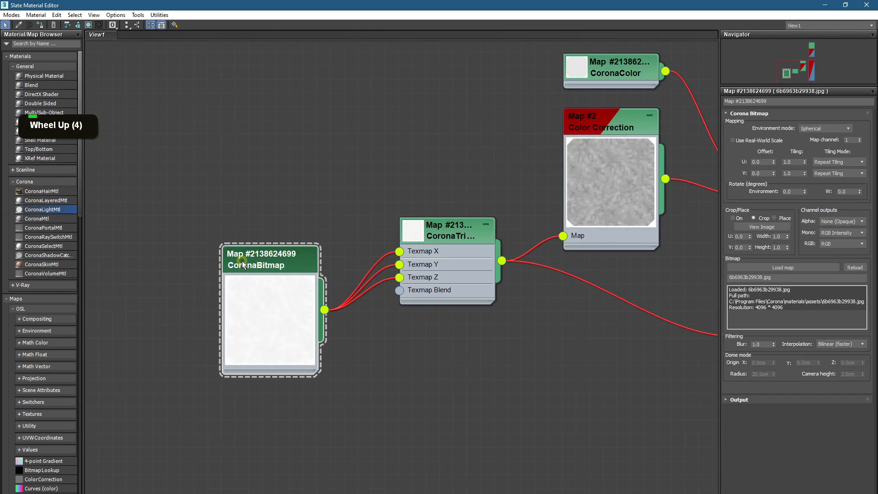
click(89, 26)
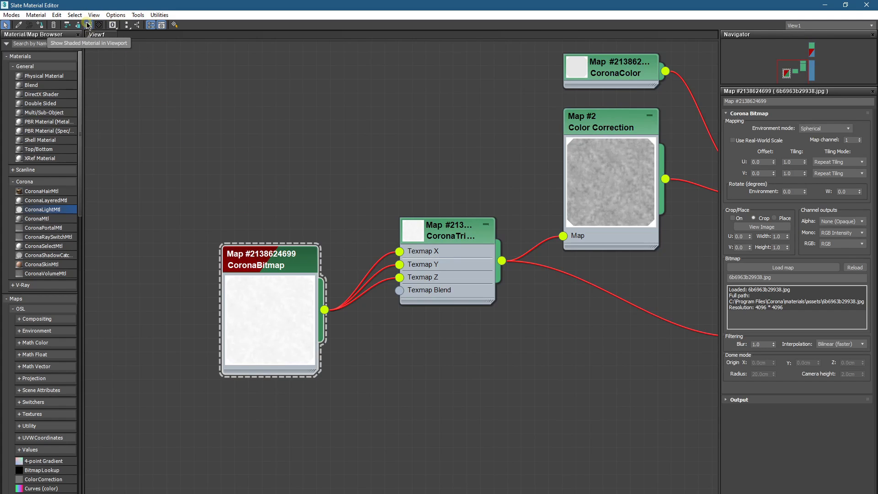
click(822, 6)
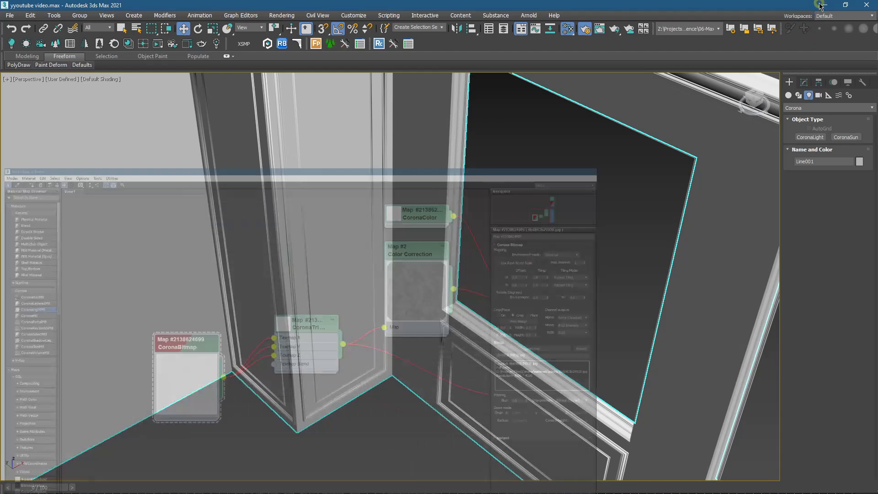
Step: Add a UVW Map modifier to the room walls and set its mapping type to Box
scroll(513, 194, down, 2)
scroll(396, 197, up, 3)
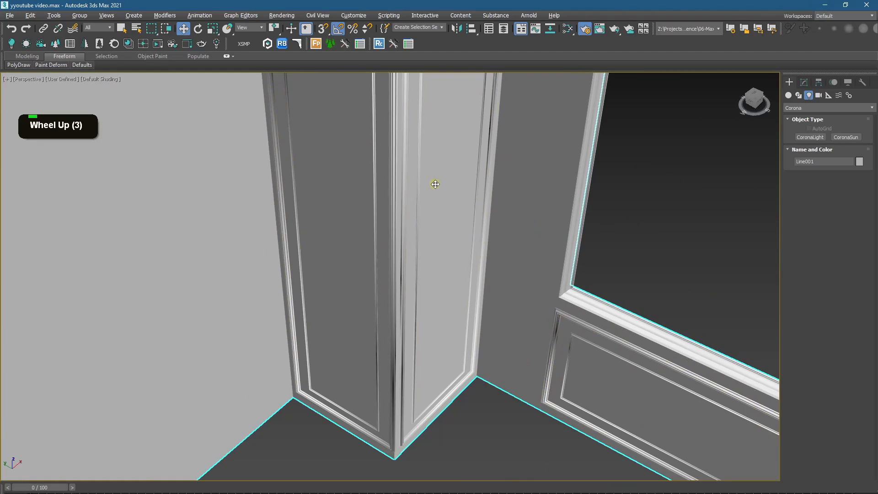
middle_drag(435, 185, 399, 227)
click(804, 83)
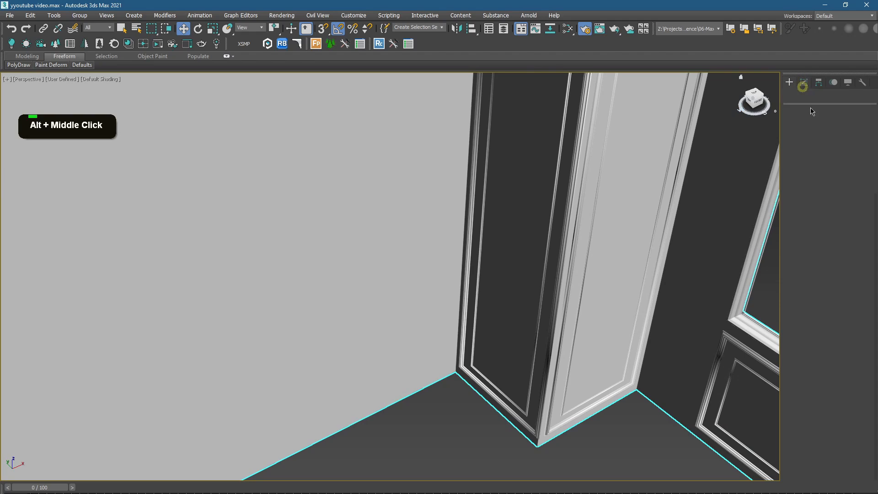
click(823, 110)
key(v)
key(u)
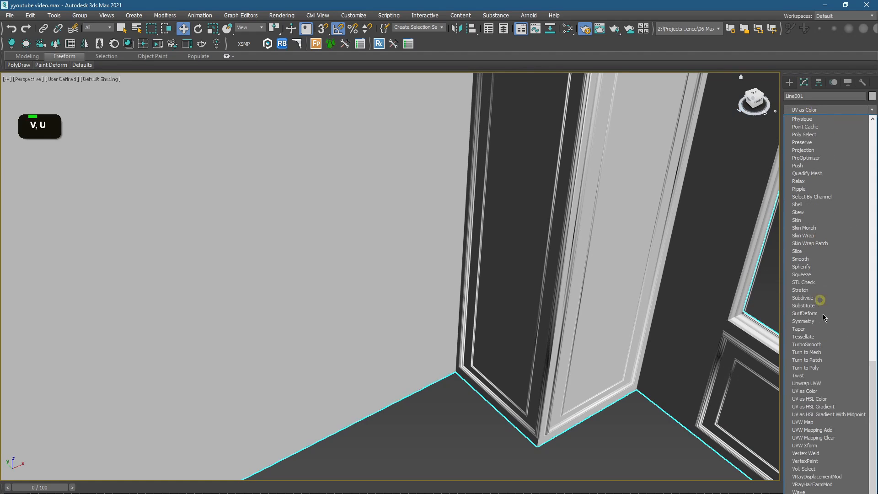
click(814, 422)
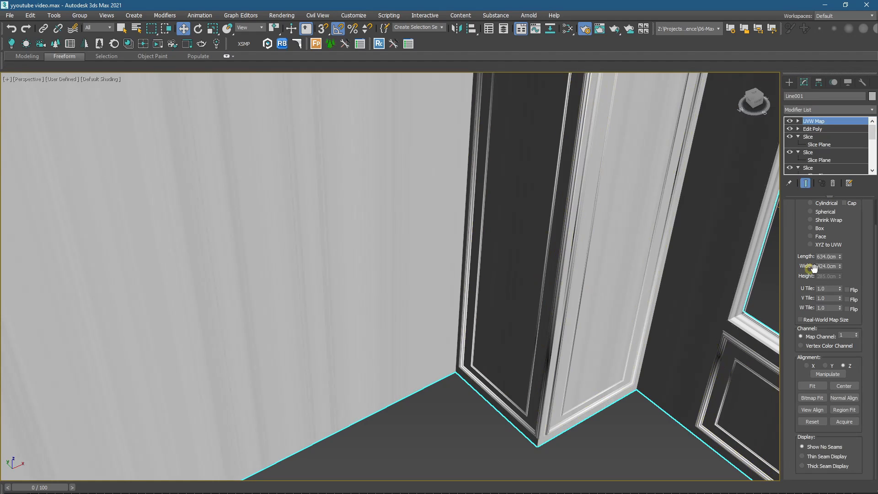
middle_drag(477, 270, 349, 198)
scroll(469, 274, down, 2)
alt+middle_drag(469, 274, 749, 335)
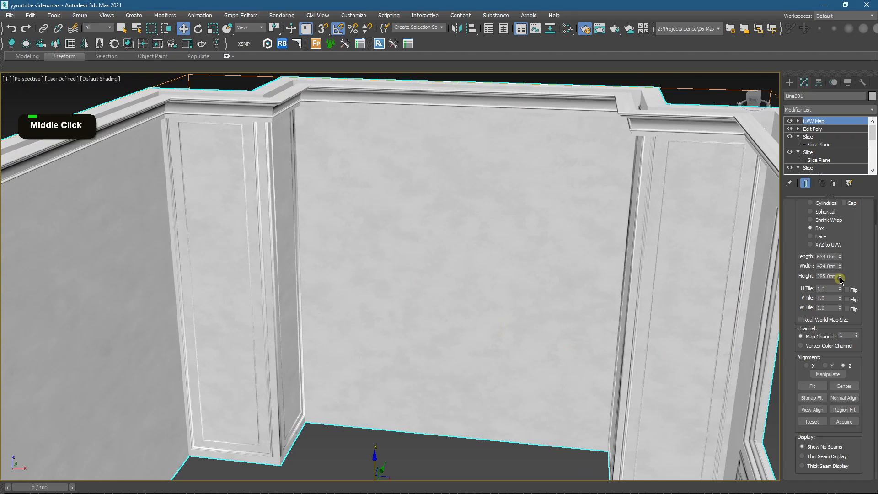
Step: Enlarge the walls' mapping box to about 805 cm long, 537 cm wide and 598.5 cm high
drag(841, 279, 838, 247)
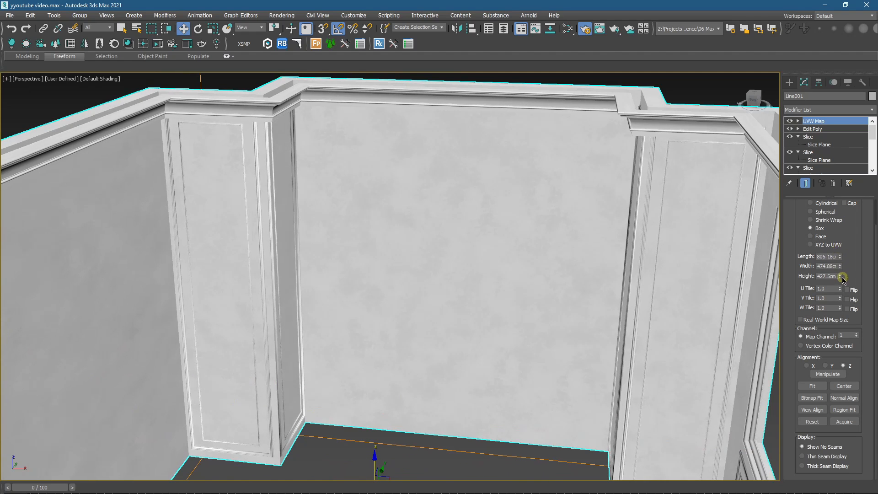
drag(843, 280, 841, 262)
alt+middle_drag(710, 327, 726, 332)
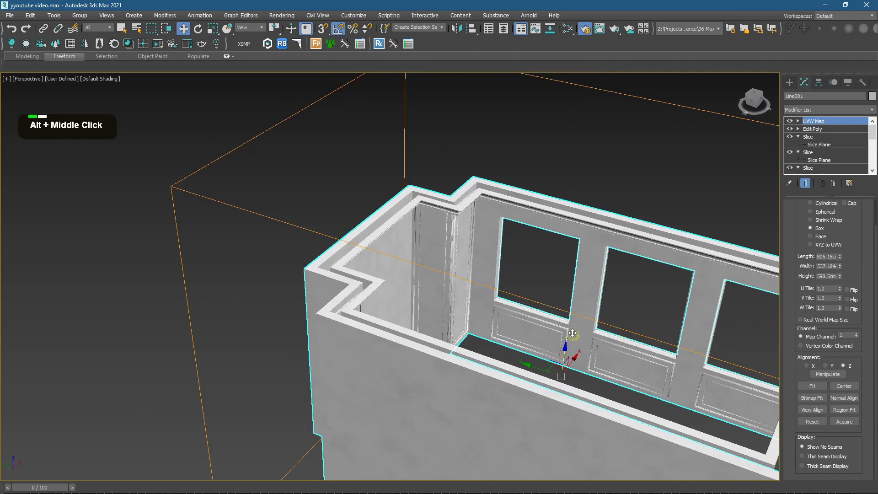
Step: Copy the walls' UVW Map modifier onto the grouped window frames and check the texture on them
scroll(590, 336, up, 3)
scroll(503, 297, up, 3)
scroll(450, 286, up, 3)
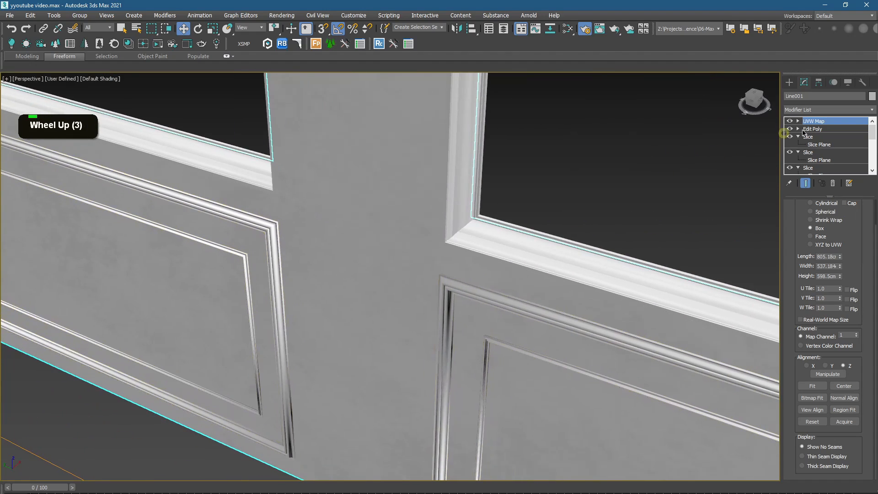
click(549, 234)
scroll(494, 231, up, 4)
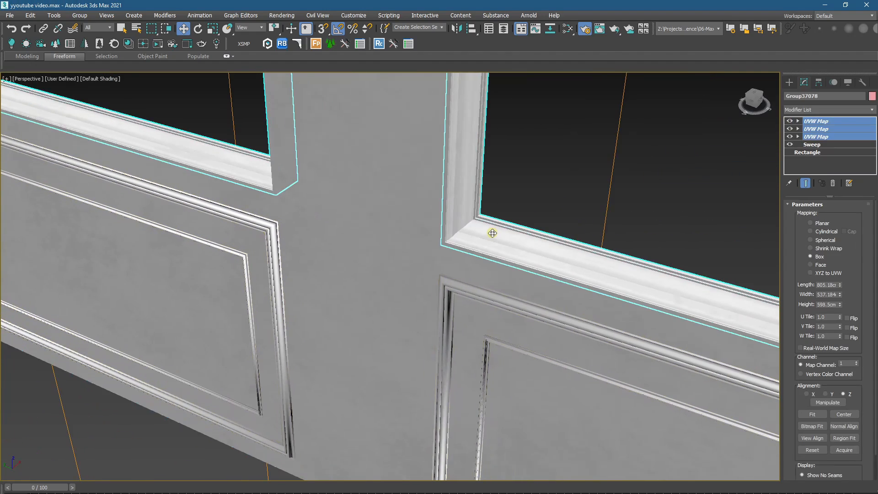
scroll(492, 233, down, 8)
scroll(459, 284, up, 8)
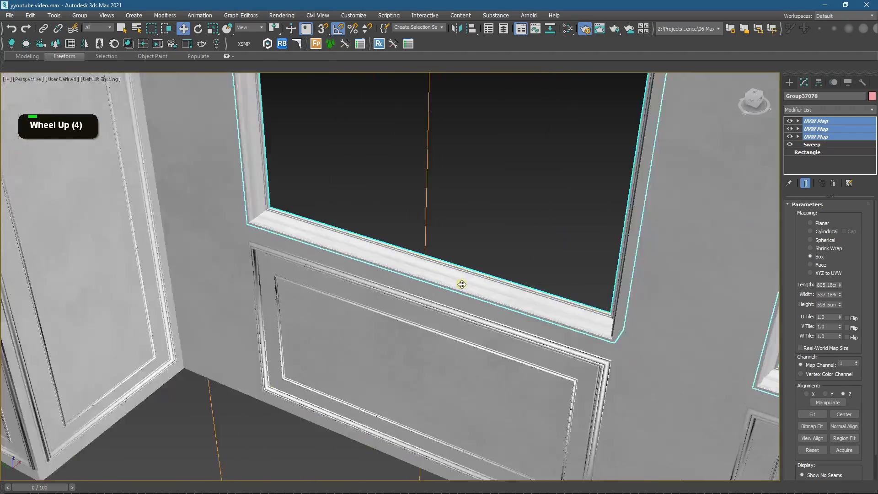
scroll(462, 284, down, 7)
scroll(457, 288, up, 12)
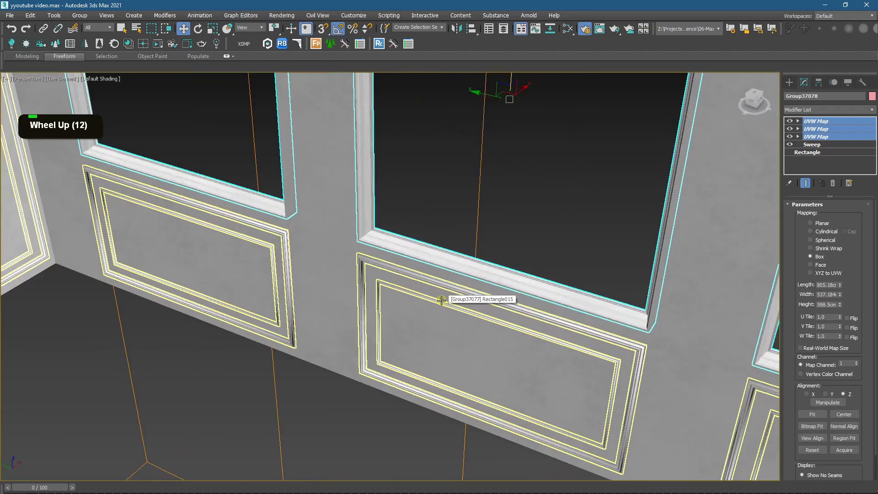
Step: Add a UVW Map modifier with Box mapping to the grouped panel mouldings
click(441, 300)
scroll(442, 301, up, 2)
click(438, 266)
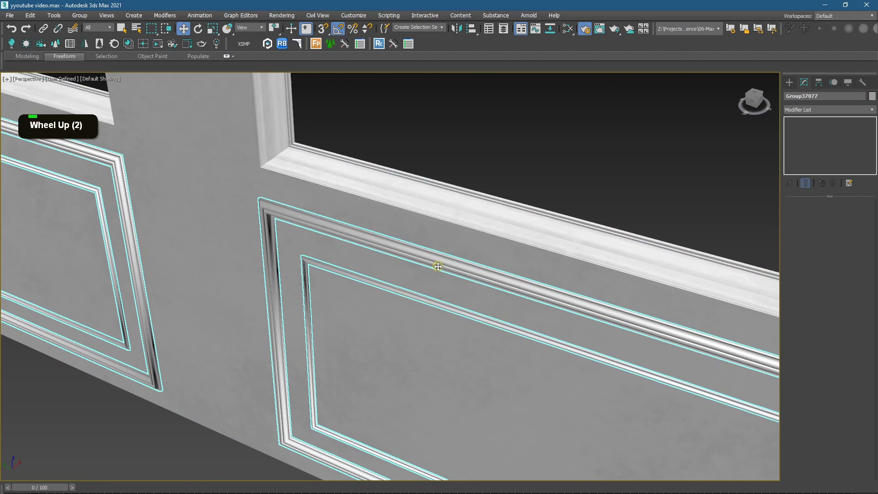
click(818, 110)
key(v)
key(u)
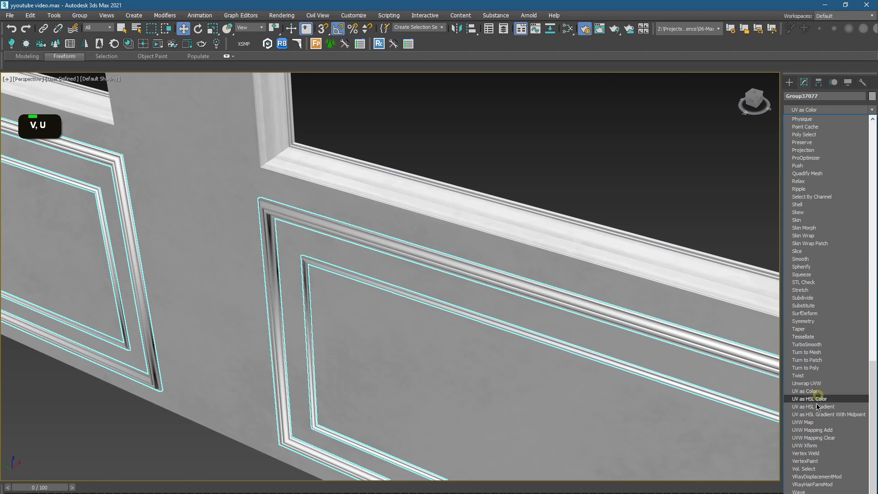
click(810, 422)
click(811, 257)
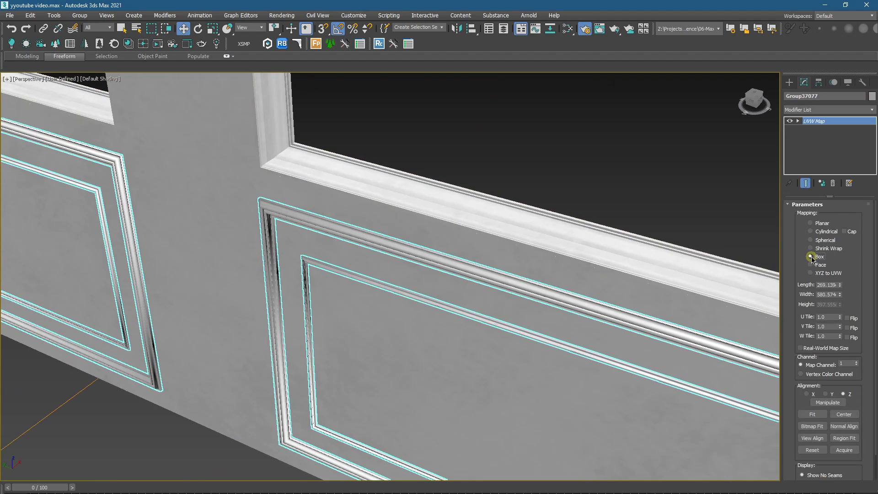
scroll(543, 332, up, 4)
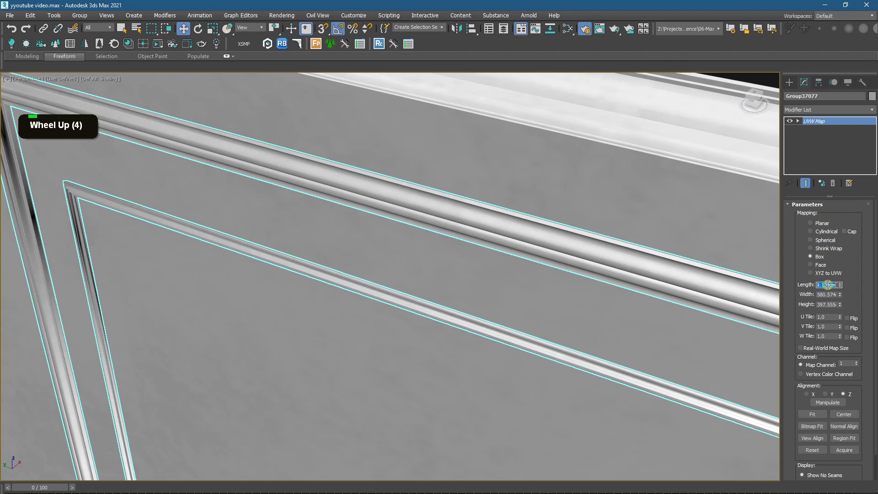
Step: Set the panel mouldings' mapping box to 60 cm in length, width and height
text(60)
key(Return)
key(ctrl+c)
key(ctrl+c)
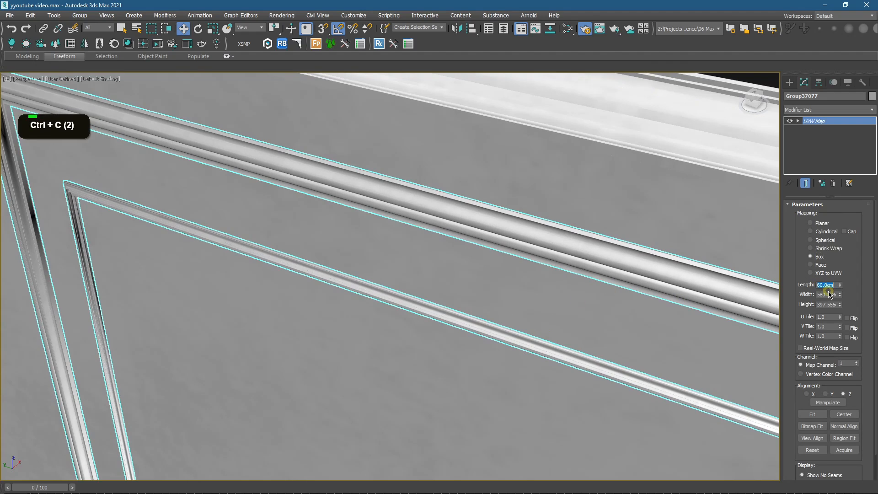
double_click(828, 295)
key(ctrl+v)
double_click(828, 304)
key(ctrl+v)
click(828, 295)
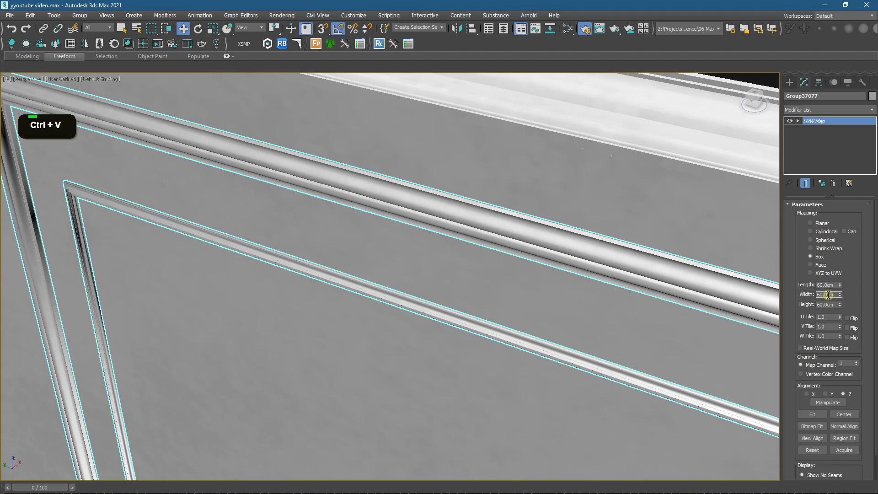
Step: Set the window frame group's mapping box to 120 cm in length, width and height
middle_drag(351, 162, 337, 246)
click(336, 247)
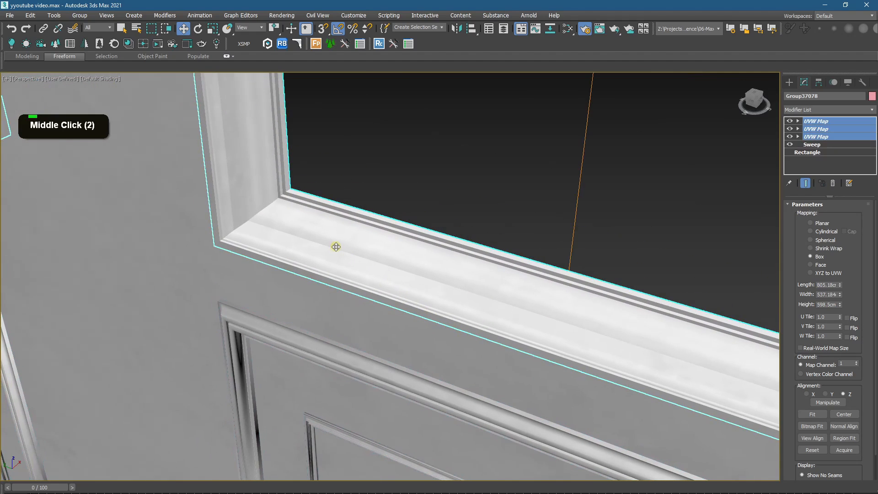
double_click(825, 285)
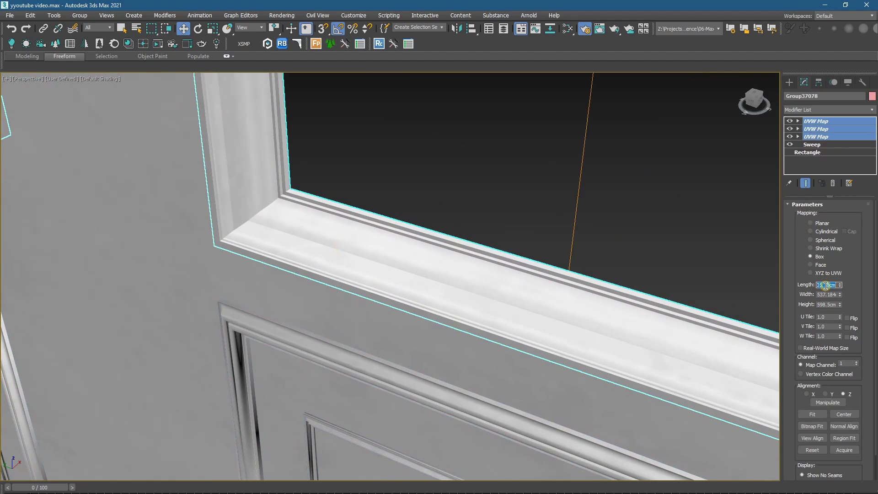
text(120)
key(Return)
key(ctrl+c)
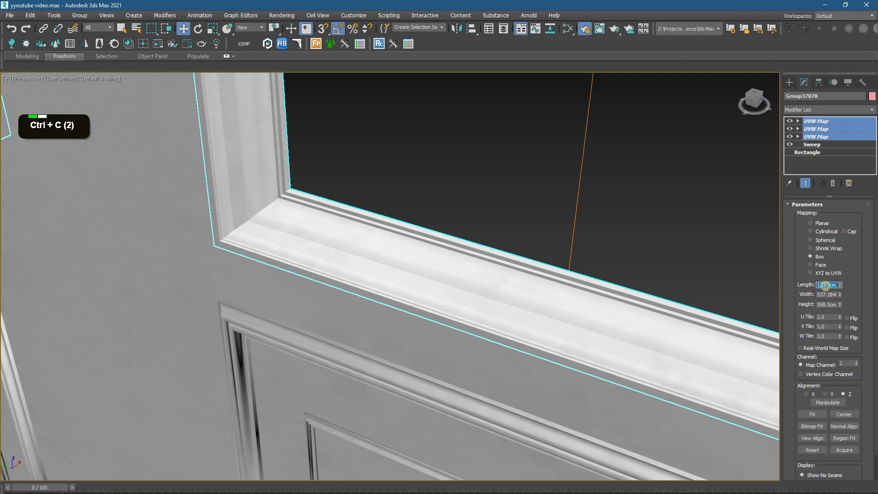
key(ctrl+v)
double_click(827, 305)
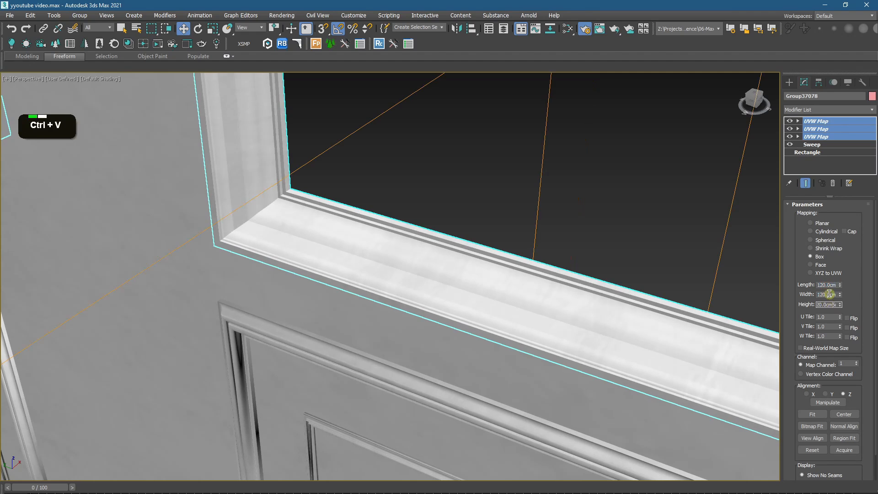
scroll(522, 313, up, 2)
scroll(522, 316, down, 2)
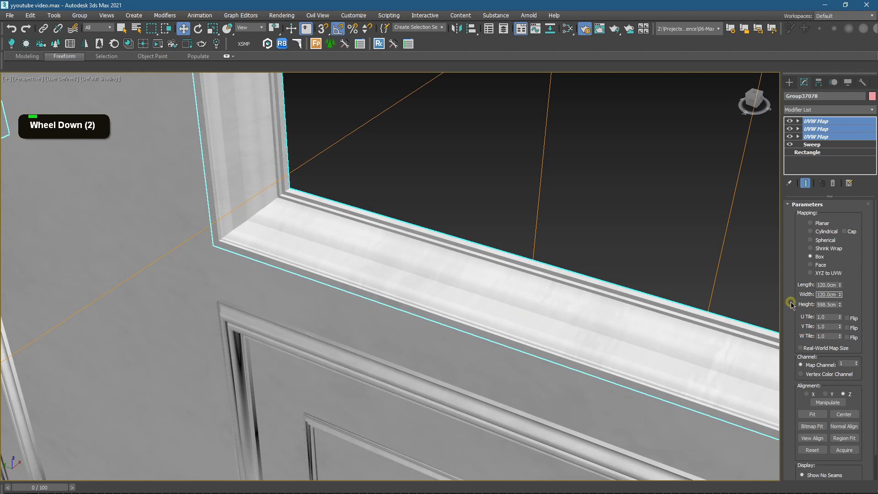
key(ctrl+v)
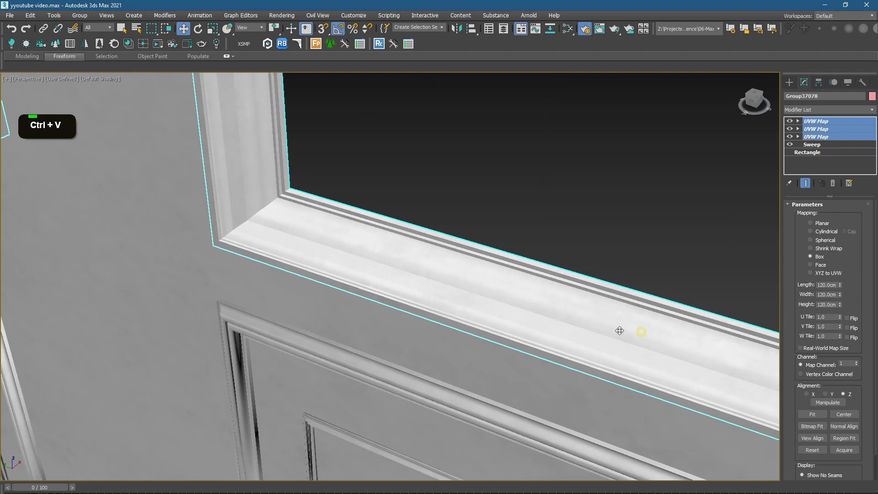
Step: Select all the isolated walls, mouldings and window frames and exclude them from Corona's material override in the render setup
scroll(455, 296, down, 9)
scroll(468, 295, down, 8)
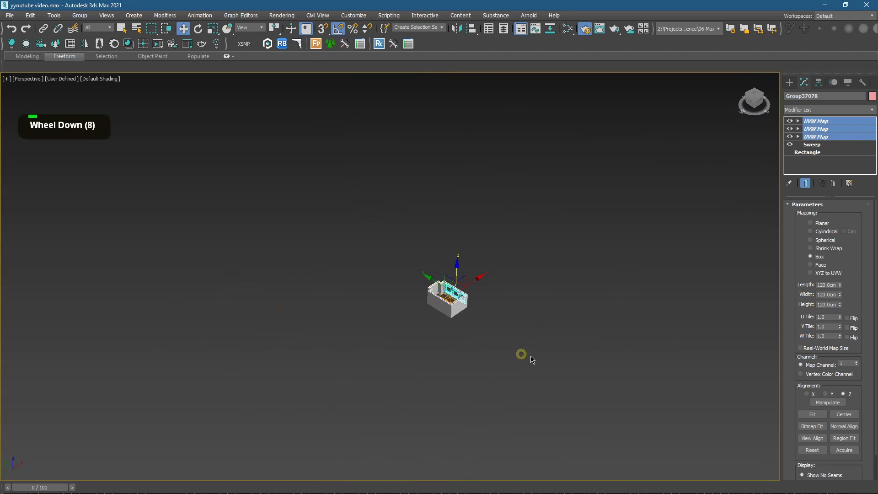
drag(545, 387, 370, 229)
scroll(408, 292, up, 8)
middle_drag(516, 307, 393, 249)
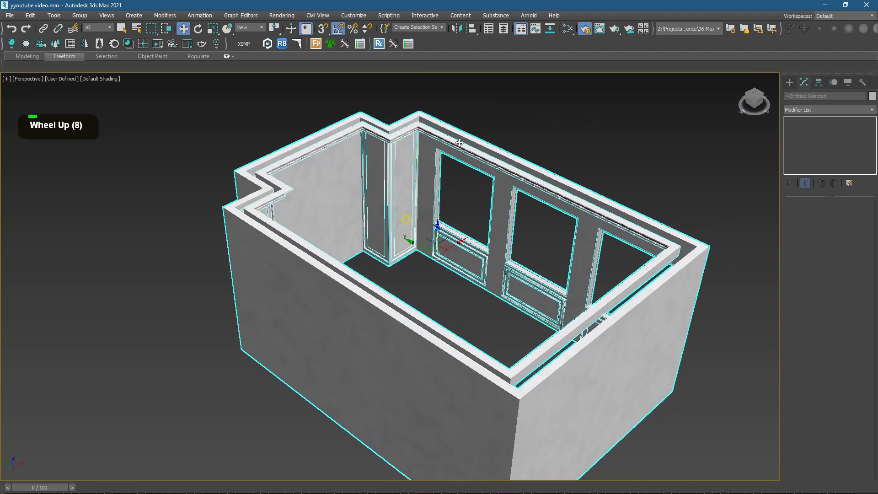
click(591, 32)
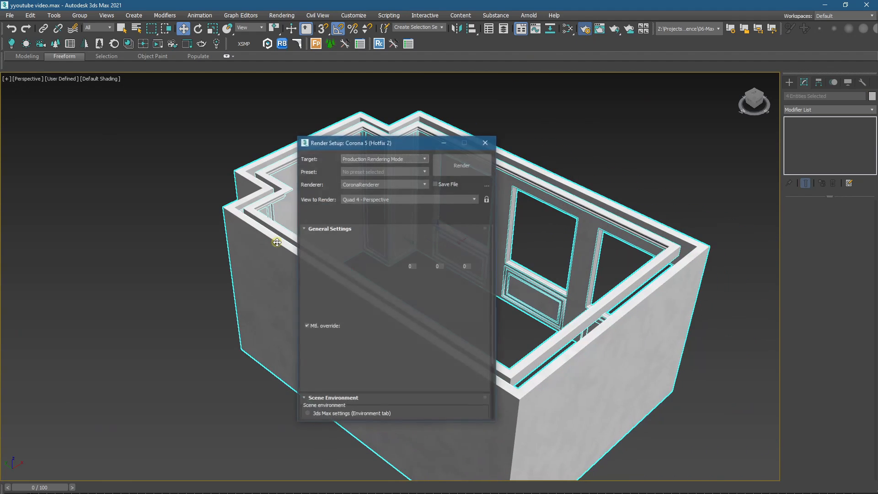
click(307, 337)
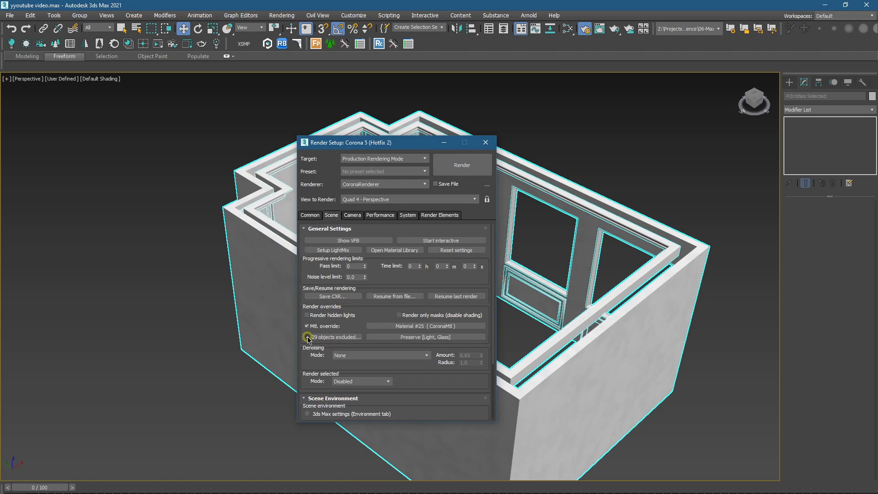
click(486, 143)
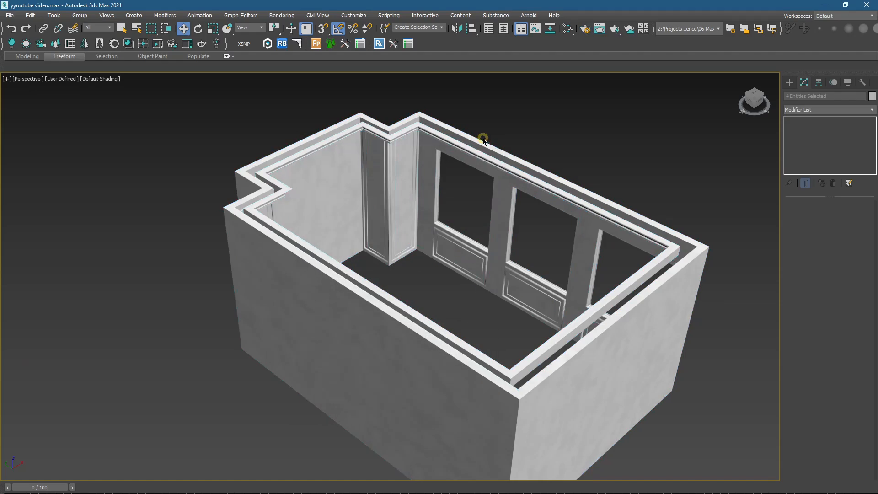
Step: Add a UVW Map modifier with Box mapping to the crown moulding running around the top of the room
click(480, 137)
click(478, 164)
scroll(506, 145, up, 6)
scroll(508, 147, down, 7)
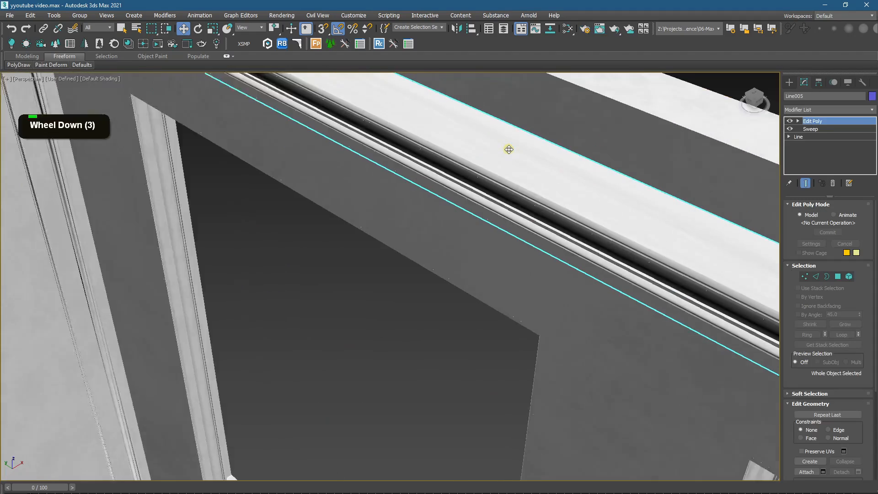
alt+middle_drag(439, 187, 357, 297)
scroll(280, 342, up, 9)
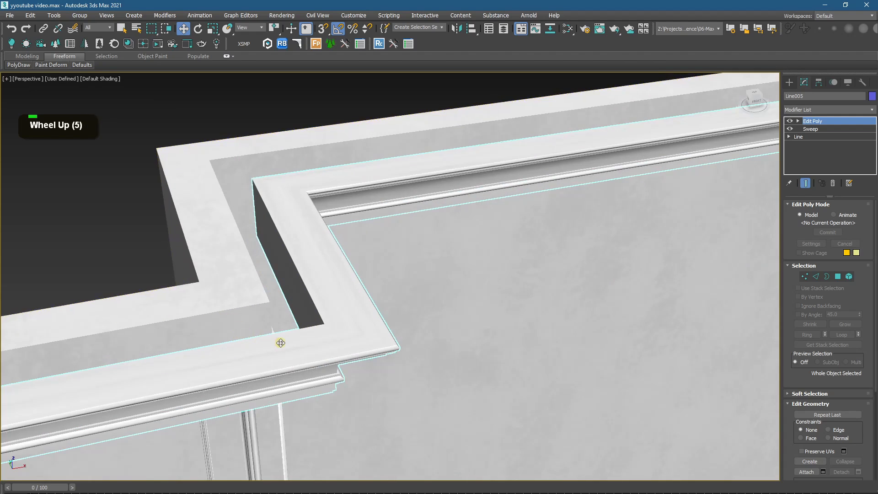
scroll(402, 329, down, 4)
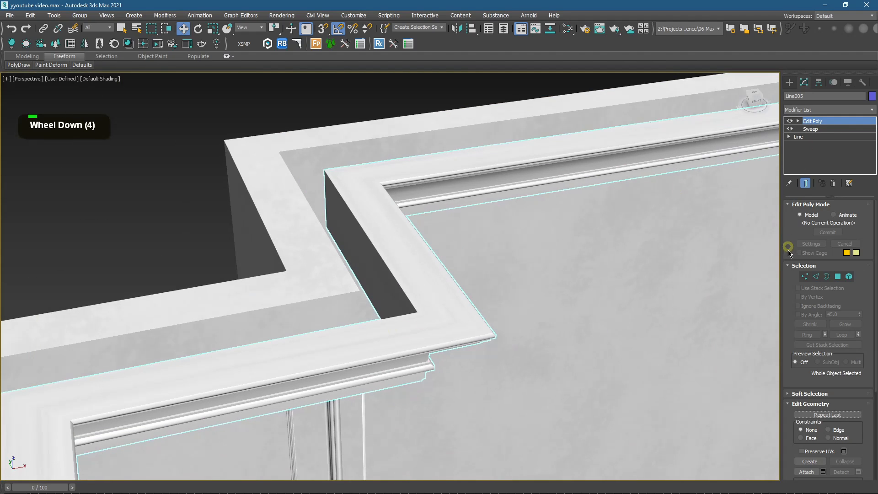
click(835, 114)
text(uv)
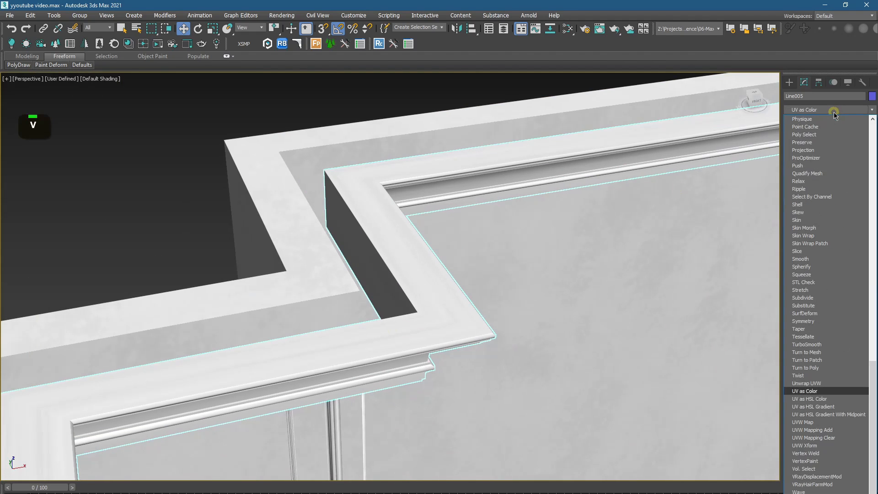
click(803, 422)
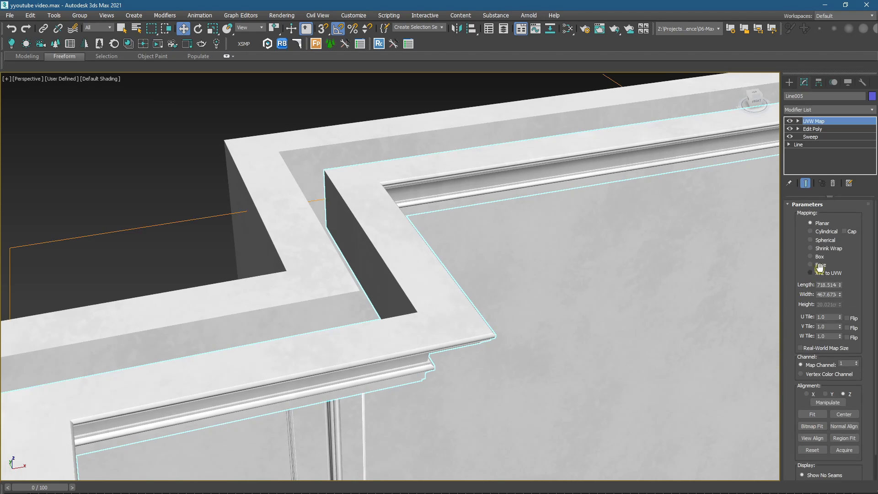
click(817, 258)
Step: Increase the height of the crown moulding's mapping box to about 442 cm
scroll(429, 399, up, 3)
scroll(337, 337, down, 3)
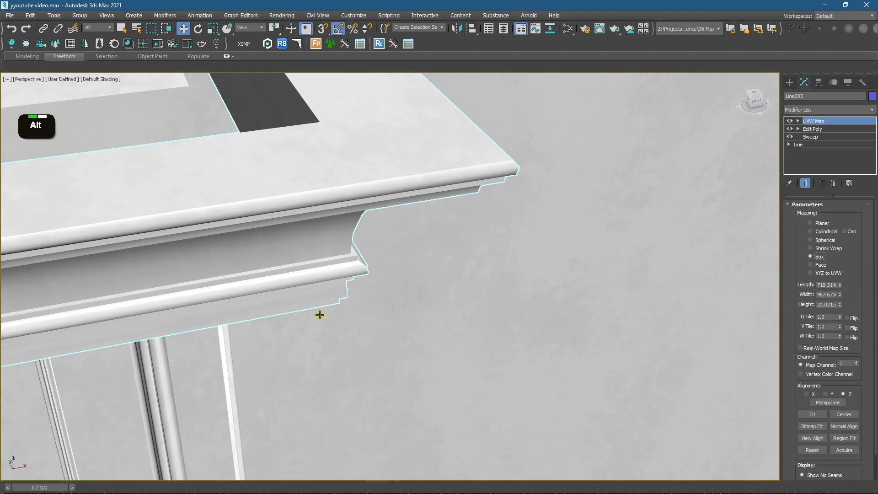
alt+middle_drag(320, 314, 334, 343)
scroll(359, 271, up, 4)
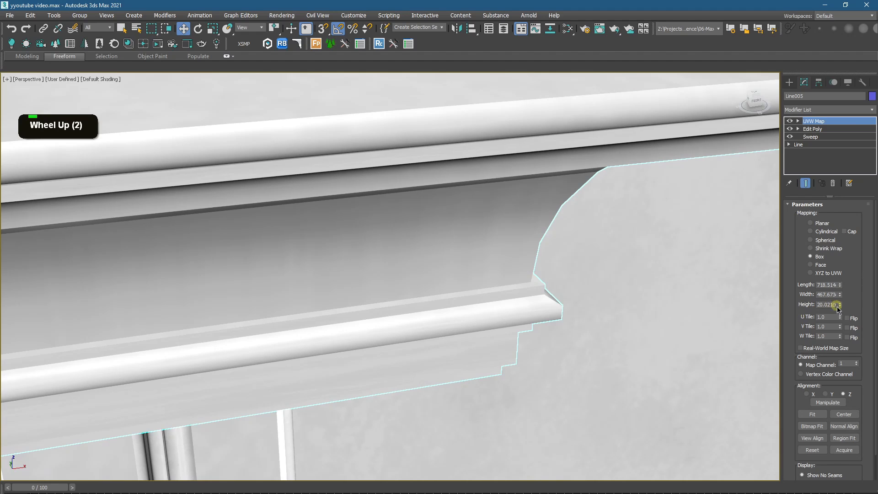
drag(838, 309, 808, 124)
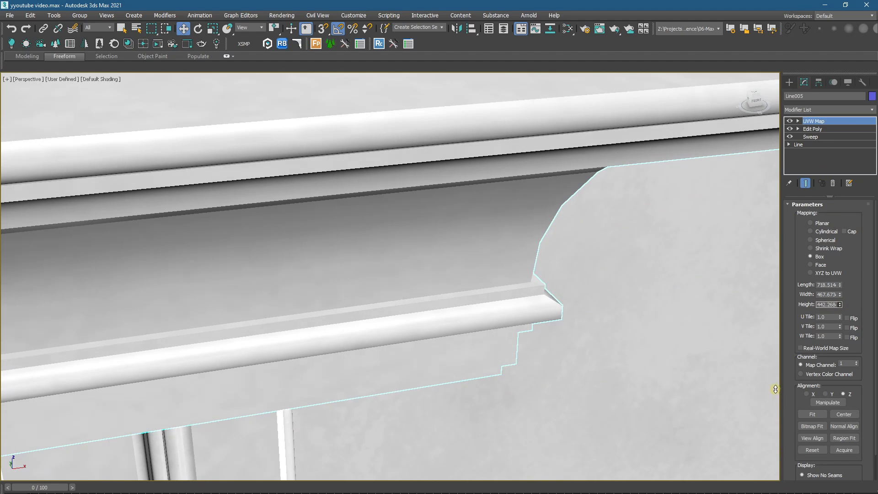
Step: End the isolation of the walls and mouldings to bring back the full scene, and select the walls
scroll(731, 305, down, 4)
alt+middle_drag(717, 290, 458, 268)
scroll(447, 192, down, 6)
click(427, 196)
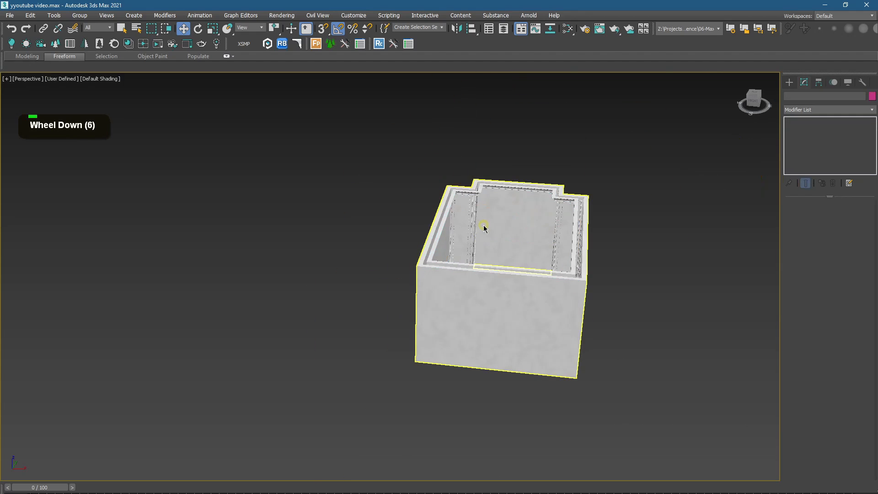
right_click(481, 223)
click(495, 185)
click(495, 188)
scroll(504, 270, up, 2)
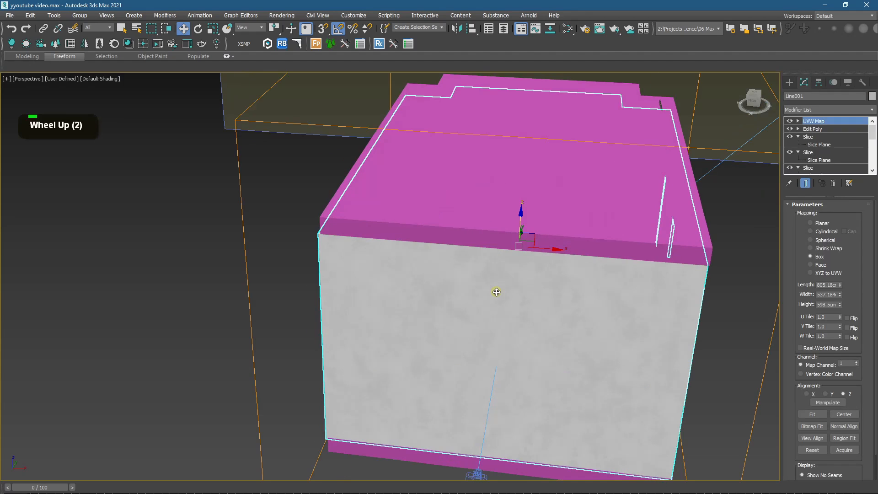
Step: Assign the Wall Paint White Matte material to the ceiling slab
click(567, 28)
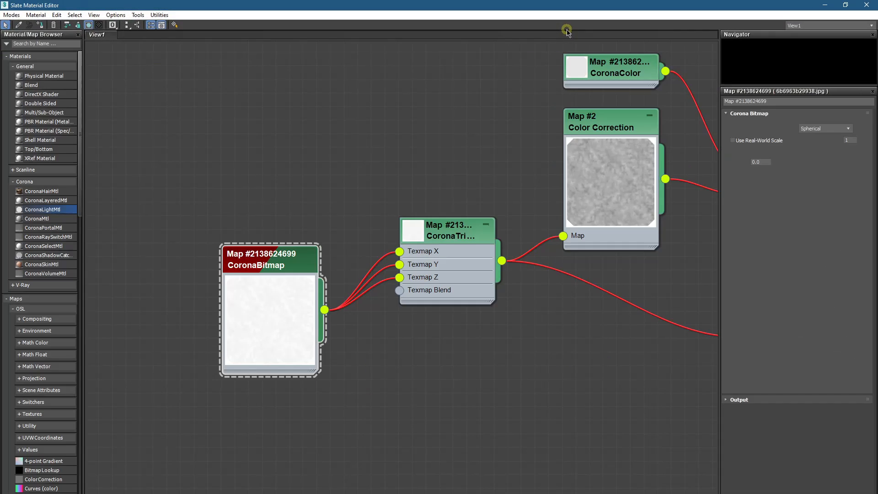
scroll(561, 124, down, 3)
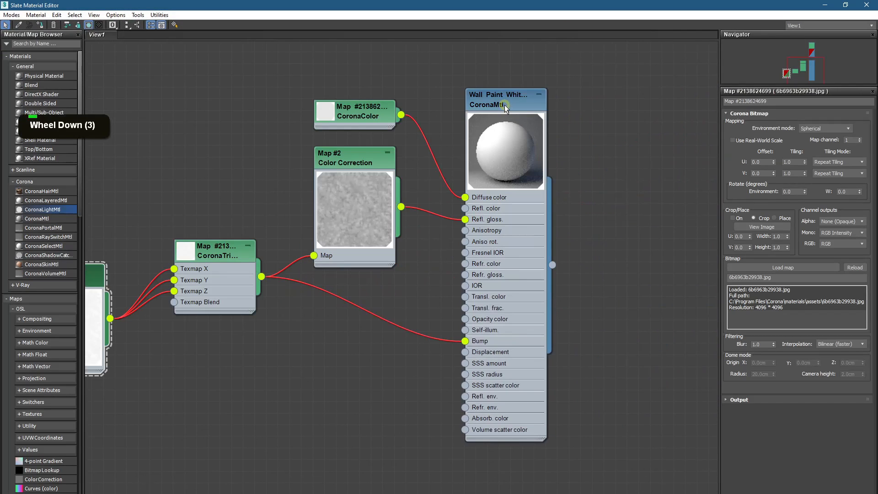
double_click(505, 106)
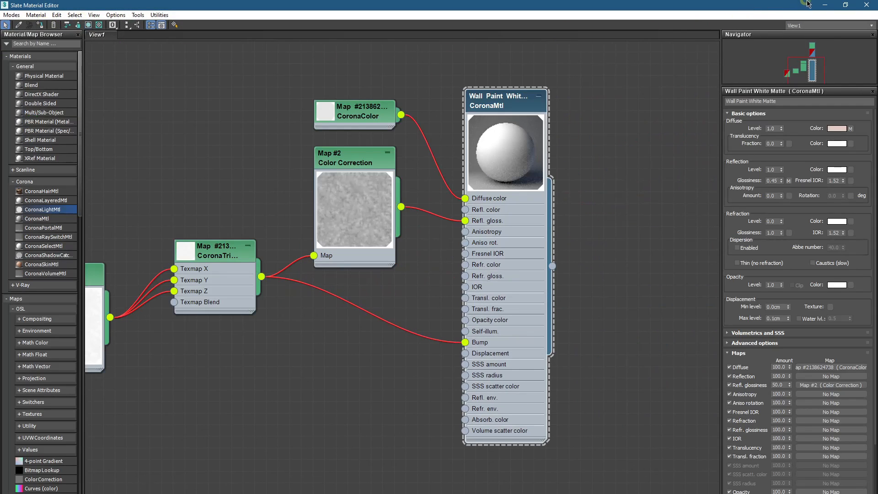
click(825, 4)
click(568, 30)
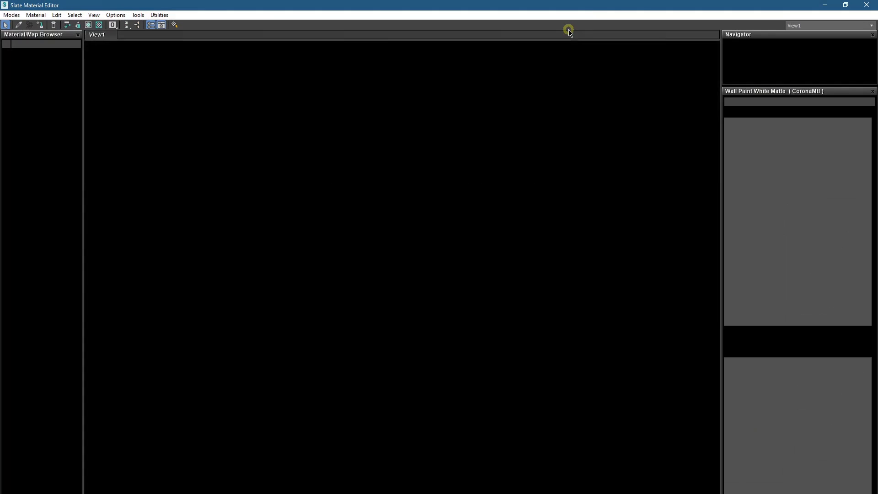
click(866, 4)
click(490, 197)
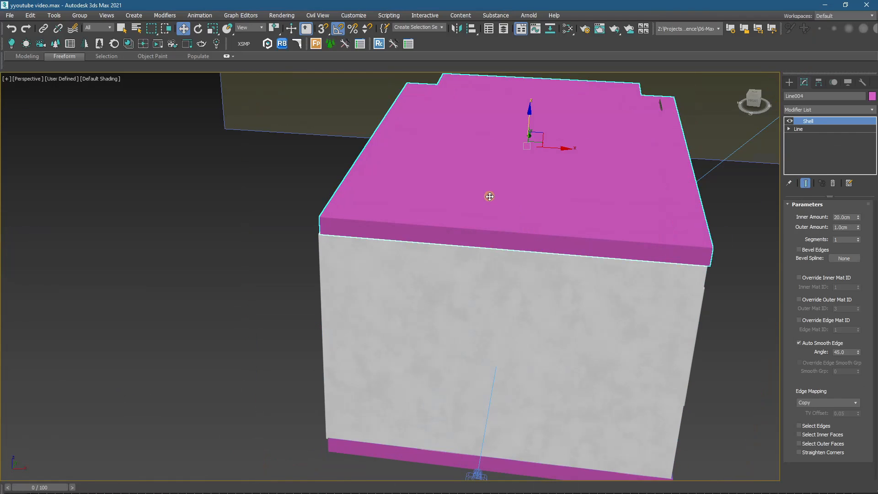
click(585, 31)
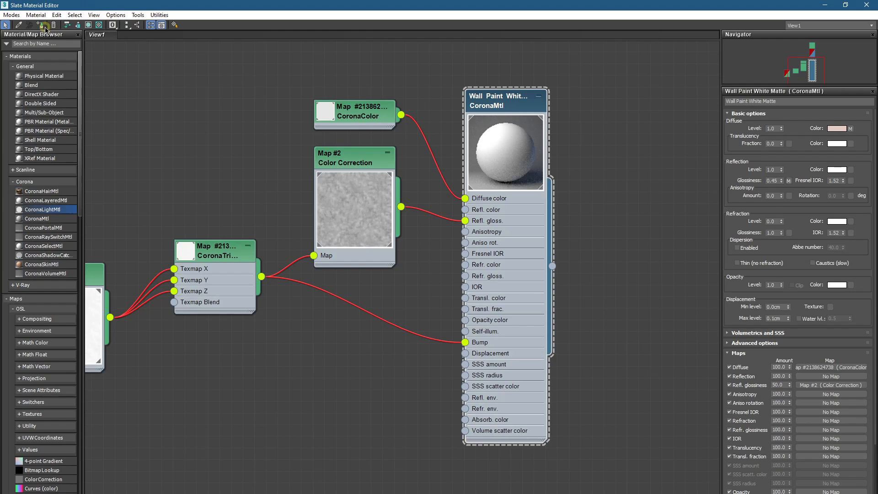
click(41, 23)
click(824, 5)
Step: Copy the walls' box UVW Map modifier onto the ceiling and switch to the CoronaCamera001 view without safe frames
click(569, 185)
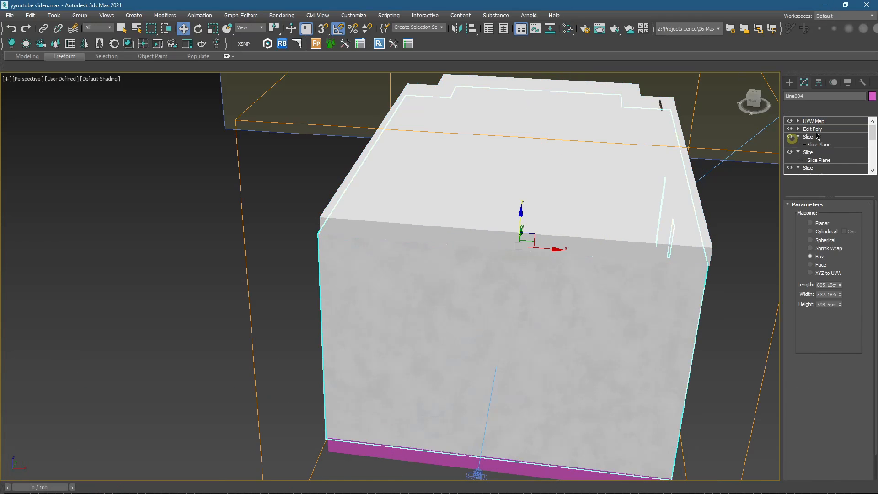
click(566, 188)
key(c)
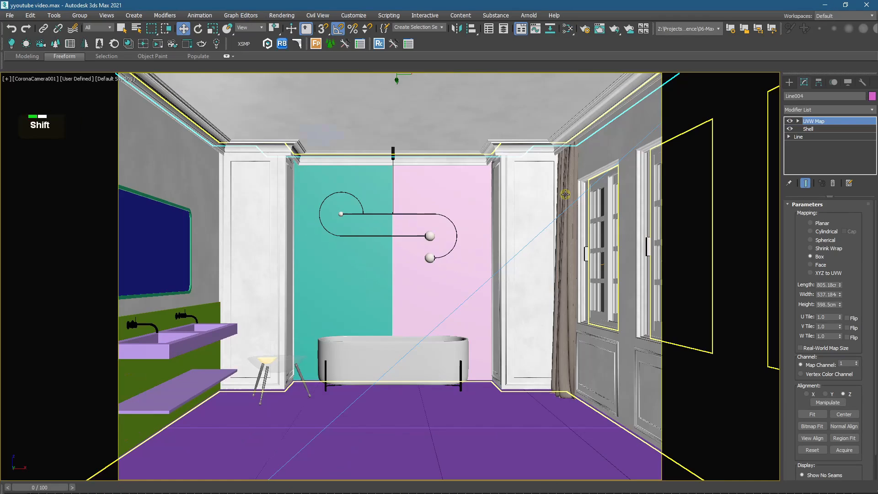
key(shift+f)
Step: Start an interactive render of the camera view and set its exposure to 1.8 EV
click(789, 82)
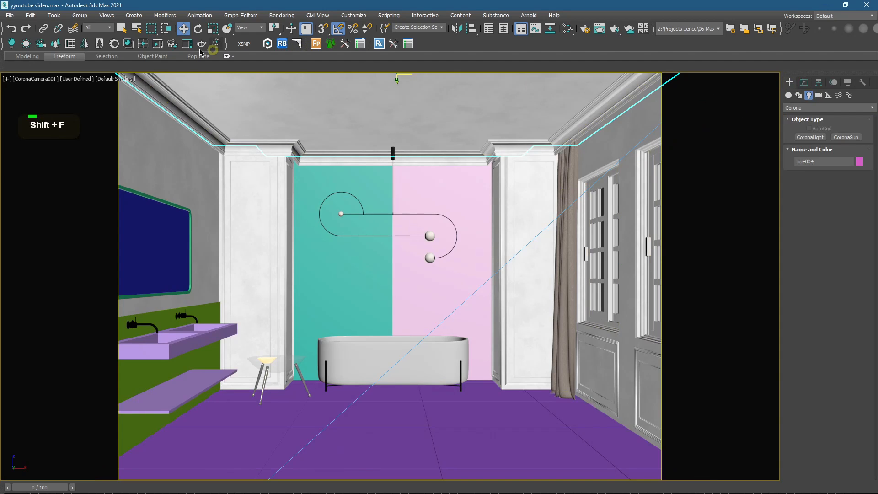
key(shift+q)
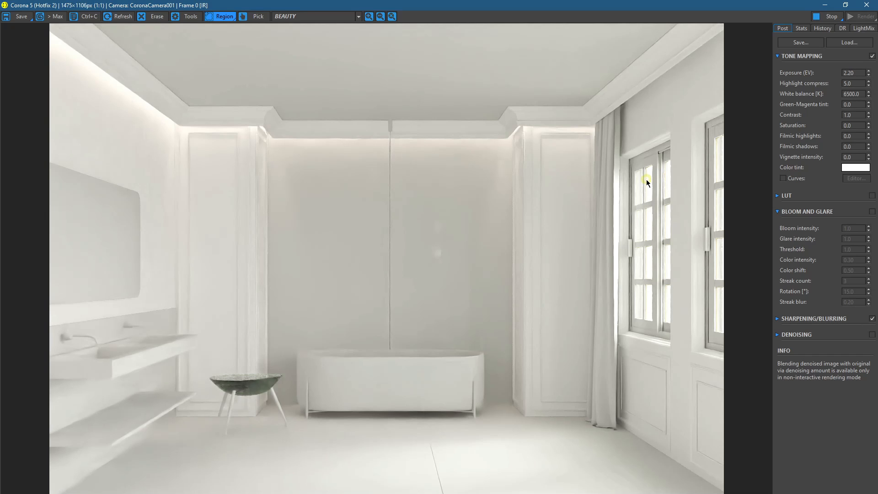
click(798, 78)
text(2)
key(Return)
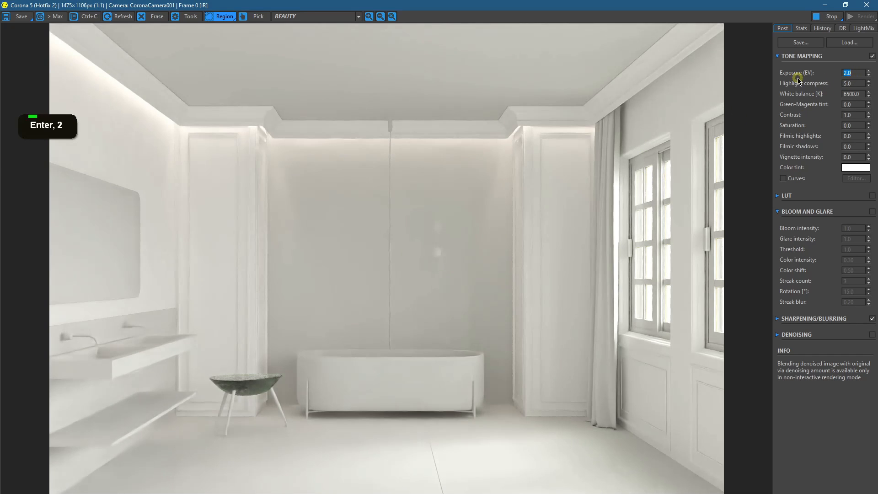
text(1.8)
key(Return)
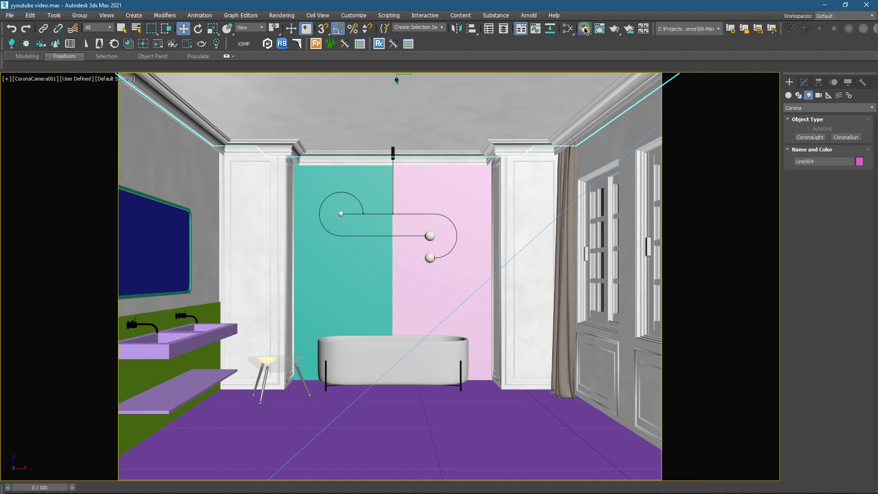
Step: Exclude the ceiling from Corona's material override in the render setup and check it in the interactive render
key(F10)
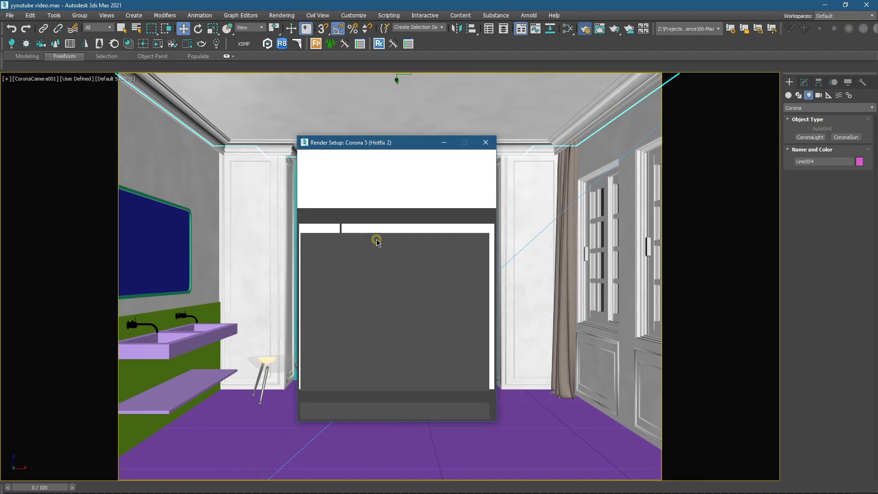
click(307, 337)
click(238, 350)
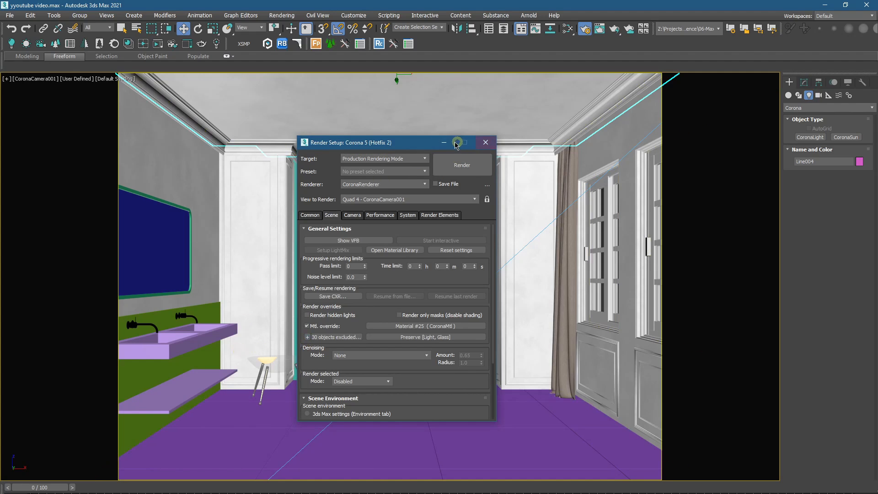
click(486, 142)
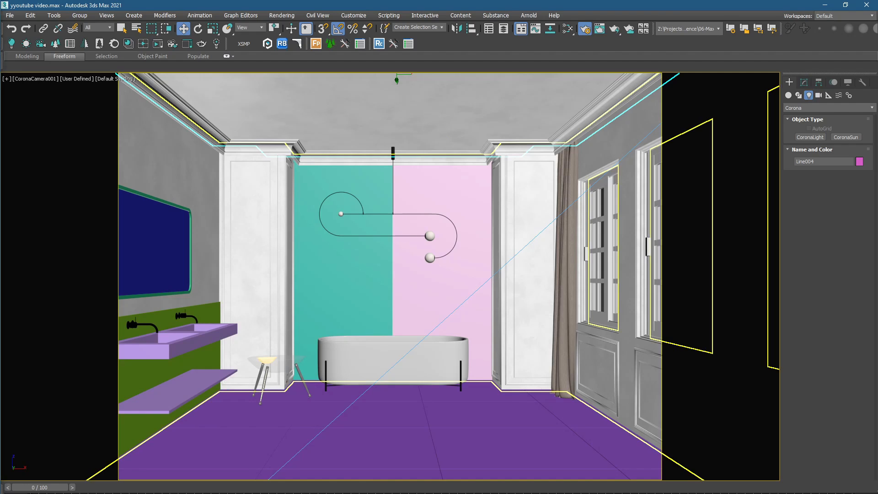
drag(0, 46, 595, 26)
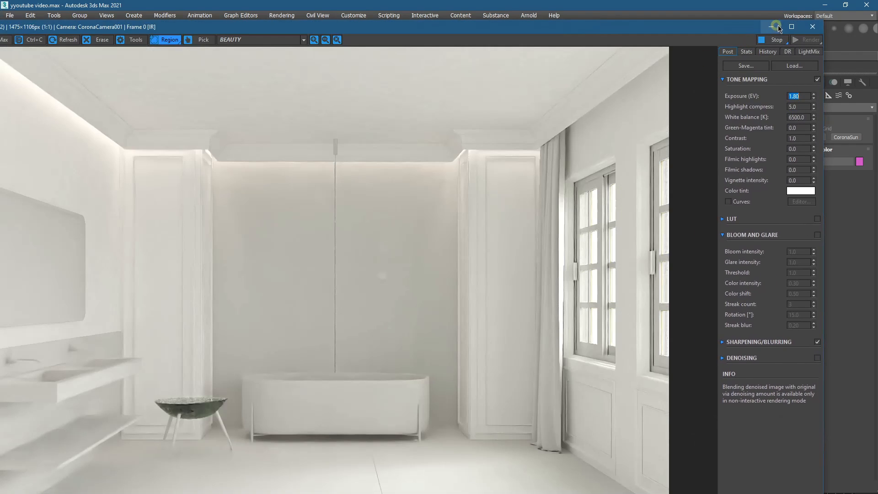
click(792, 26)
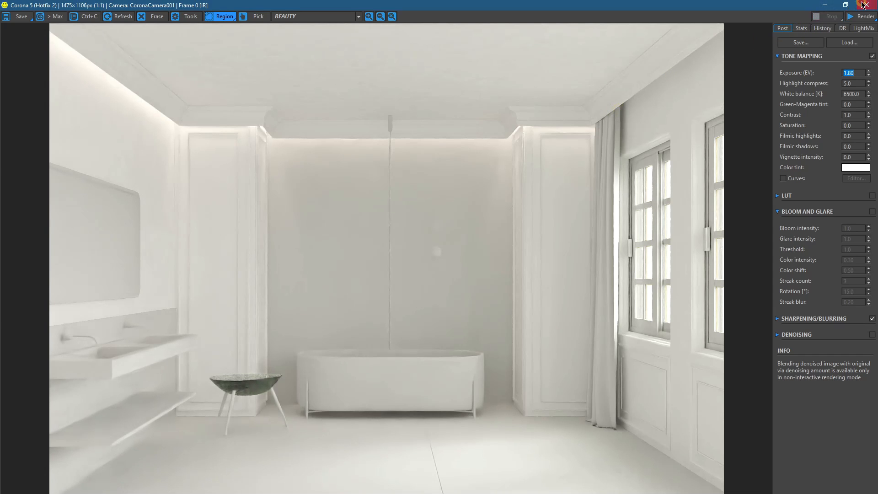
click(823, 5)
Step: Isolate the floor slab and show it whole in a perspective view
click(534, 102)
click(469, 389)
key(s)
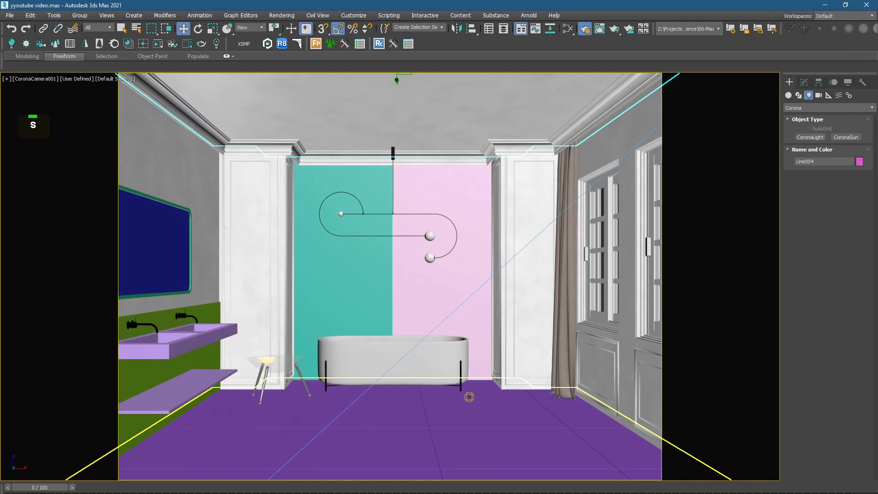
key(alt+q)
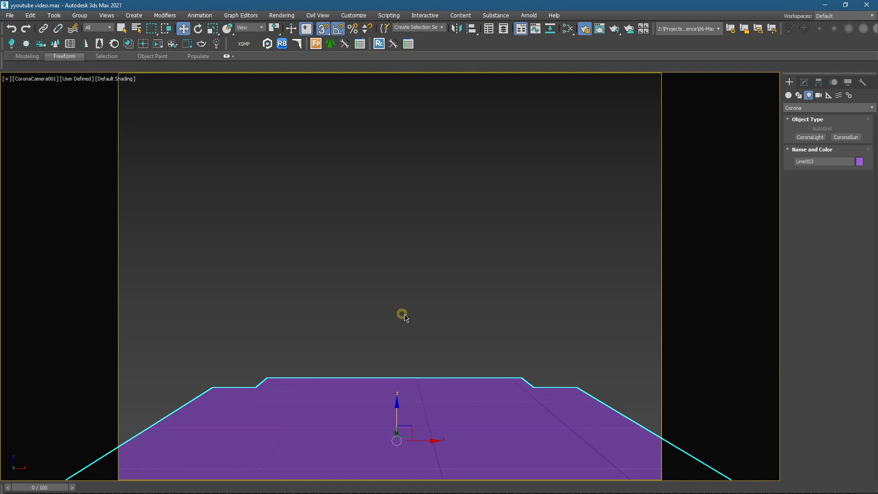
key(p)
scroll(405, 318, down, 2)
alt+middle_drag(402, 314, 435, 349)
key(shift+f)
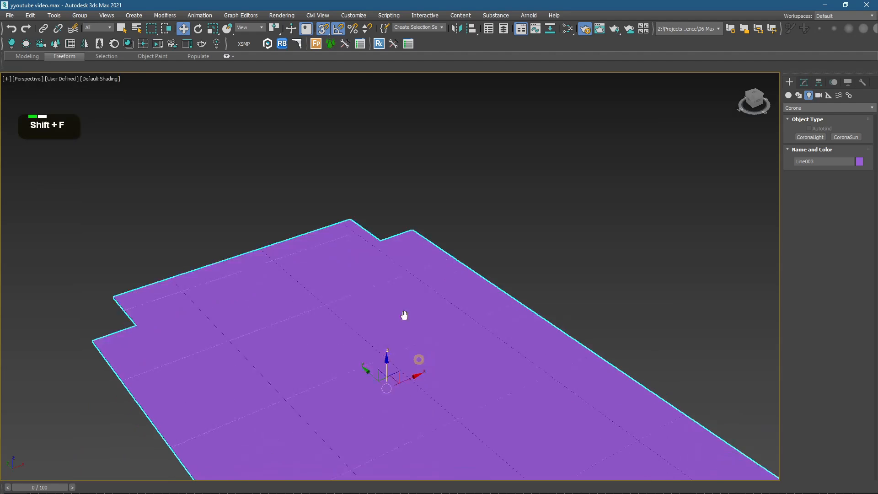
scroll(405, 314, down, 3)
Step: Create a new CoronaMtl for the floor below the wall paint nodes and display its parameters
click(568, 28)
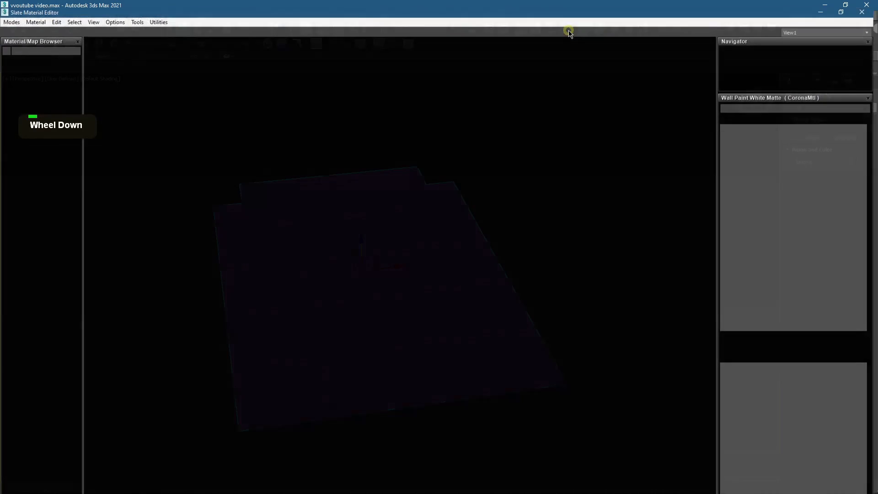
scroll(417, 184, down, 7)
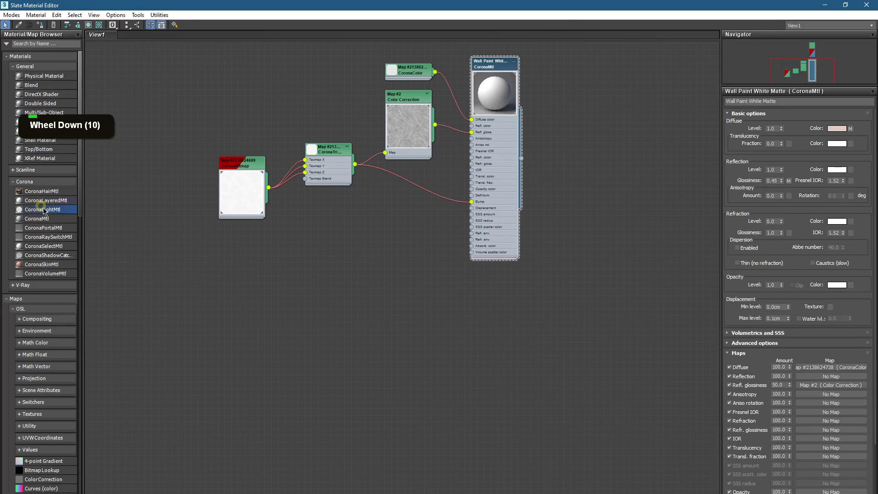
drag(48, 220, 422, 284)
drag(485, 298, 467, 300)
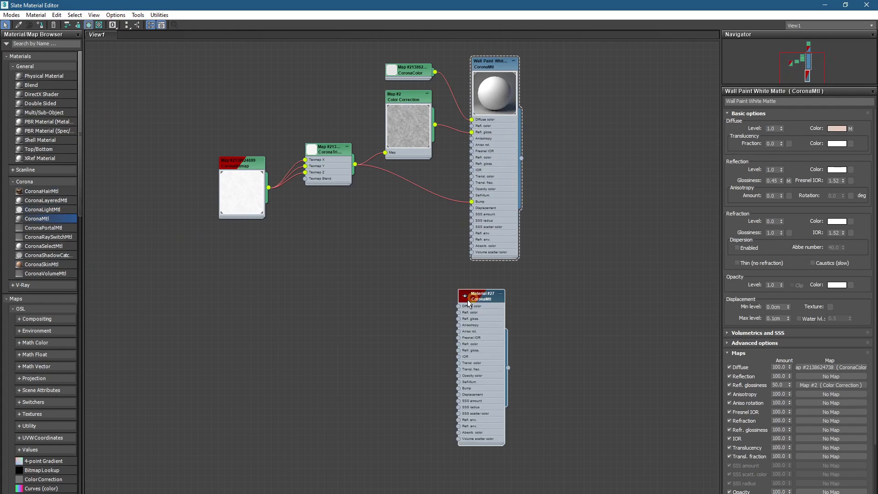
scroll(466, 300, up, 2)
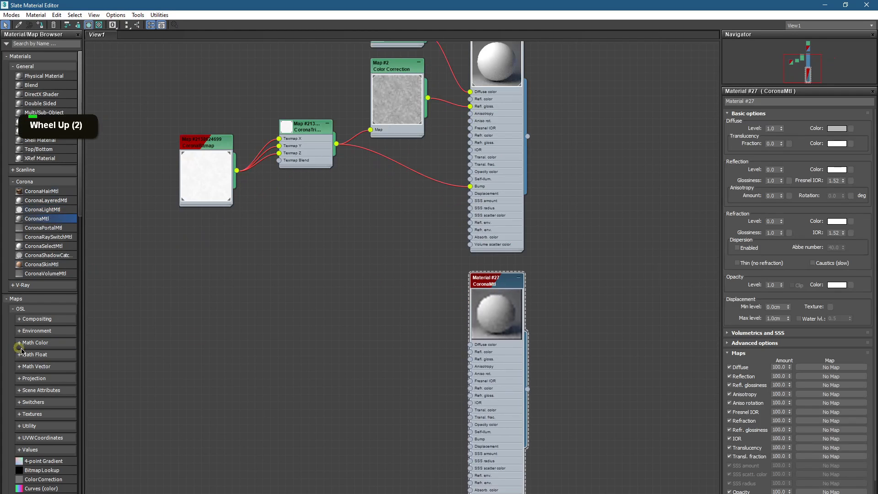
Step: Add a CoronaBitmap node beside the new floor material, loading the Black Marble image from the desktop's YT folder
scroll(68, 367, down, 14)
scroll(68, 366, down, 6)
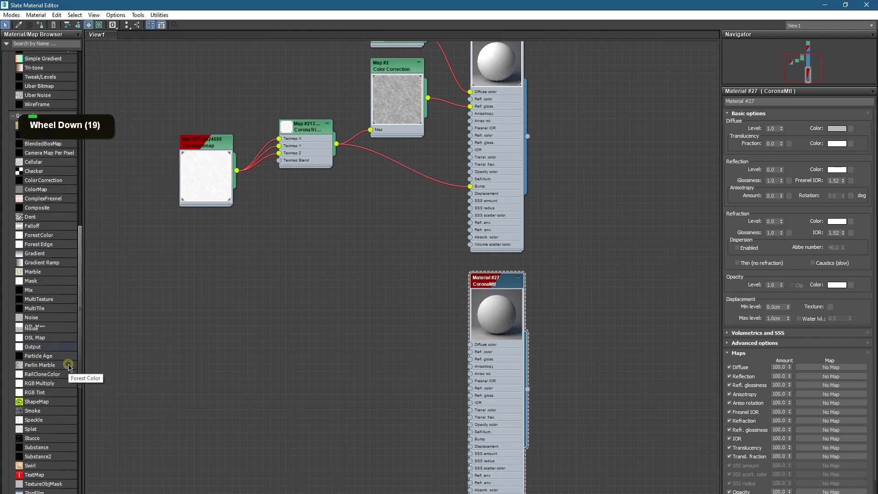
drag(47, 398, 251, 361)
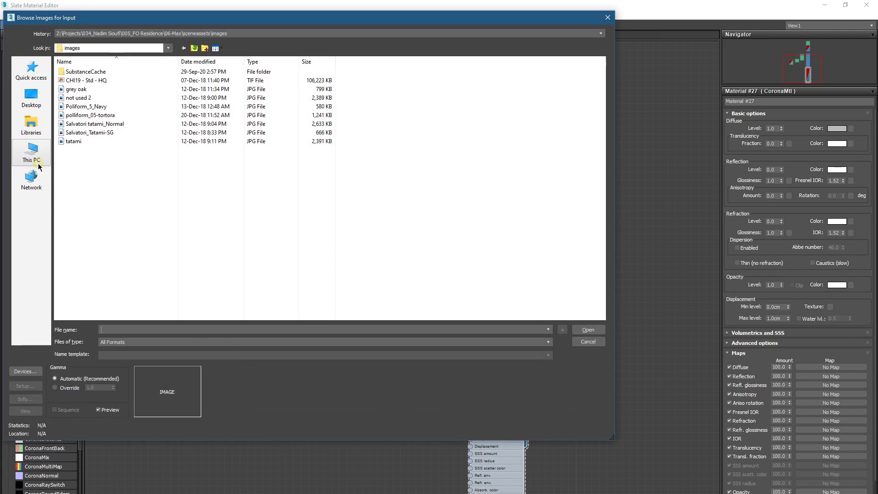
click(39, 167)
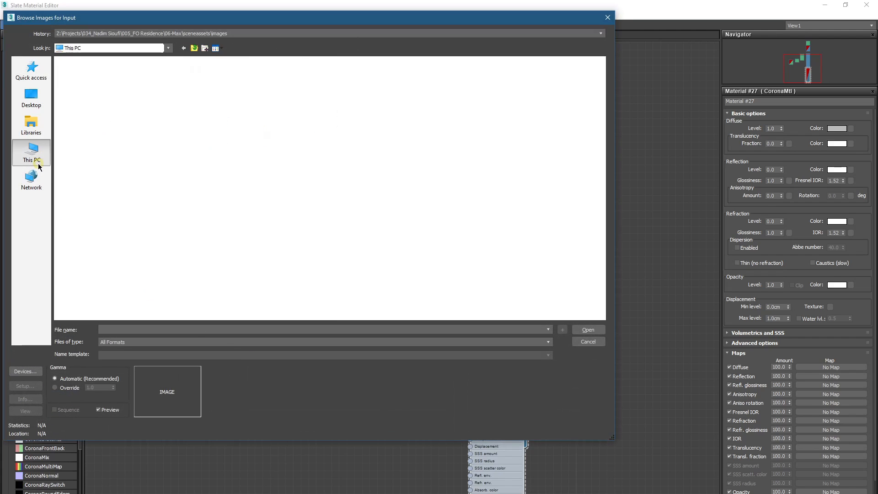
click(132, 162)
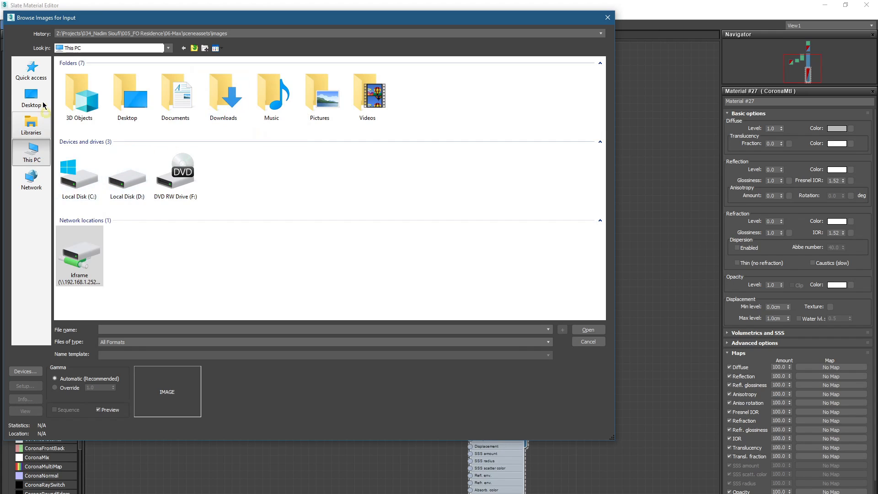
click(32, 97)
click(439, 97)
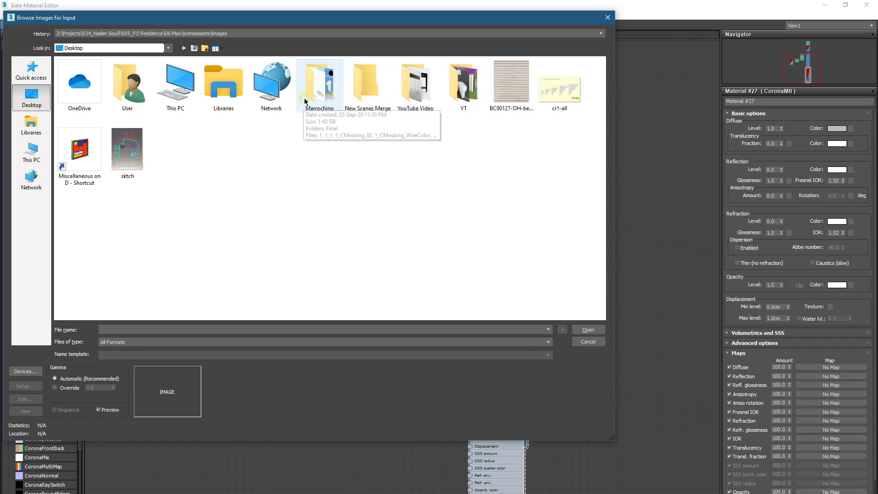
click(414, 140)
double_click(463, 86)
scroll(276, 188, down, 4)
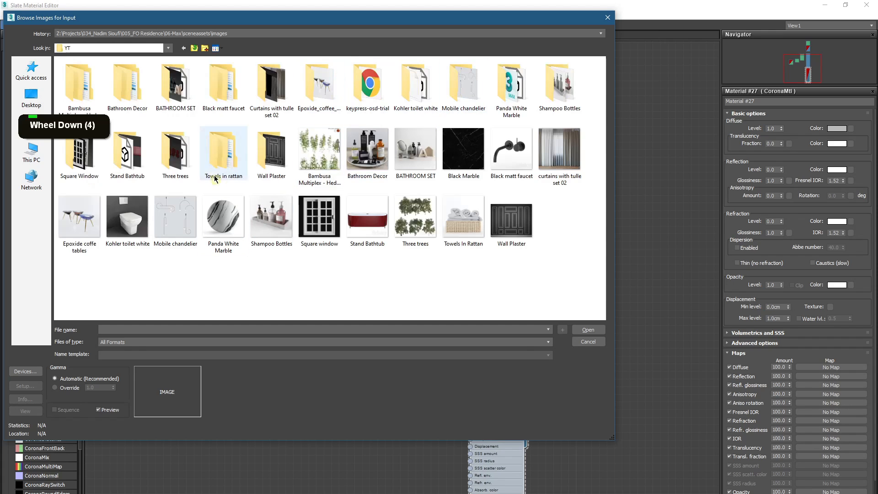
double_click(497, 166)
Step: Connect the Black Marble bitmap to both the Diffuse color and Bump inputs of the floor material
scroll(387, 310, up, 3)
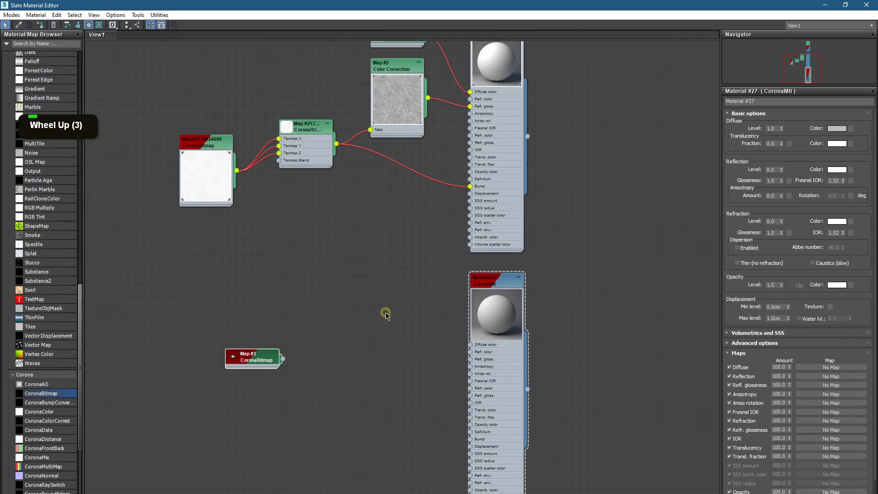
double_click(209, 372)
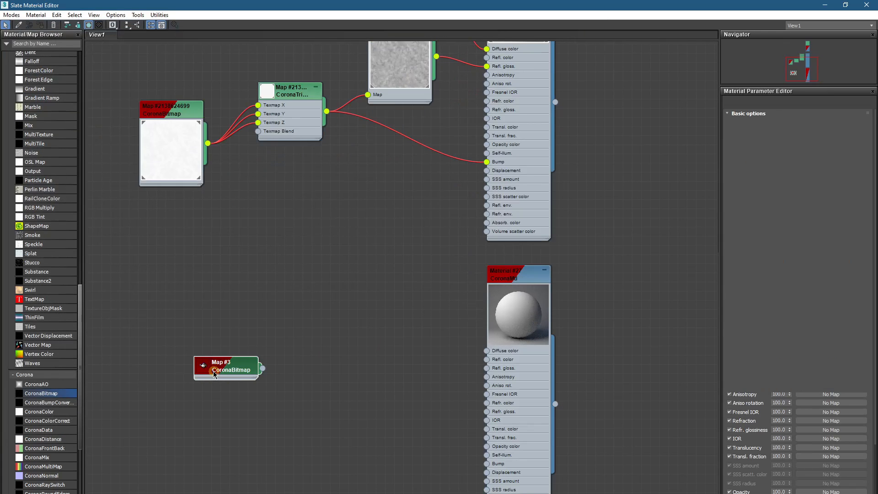
drag(209, 372, 236, 308)
drag(290, 336, 487, 352)
middle_drag(473, 367, 367, 212)
scroll(368, 221, up, 2)
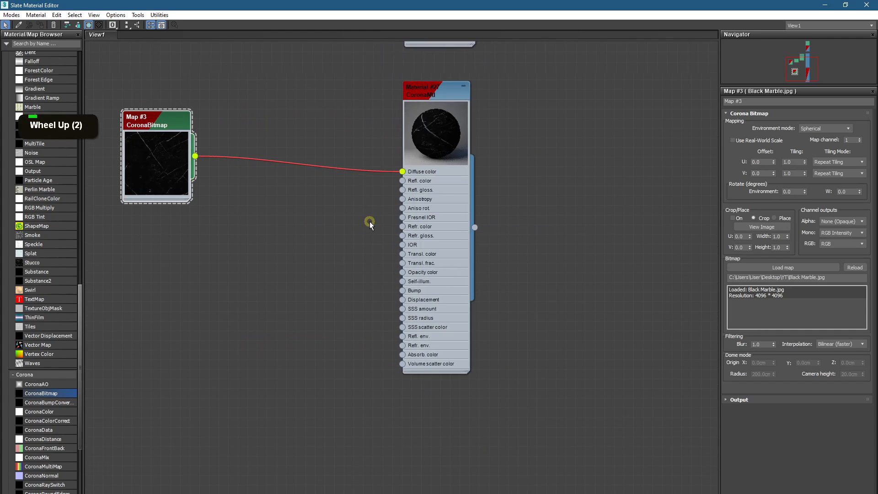
drag(235, 186, 453, 326)
scroll(350, 343, up, 1)
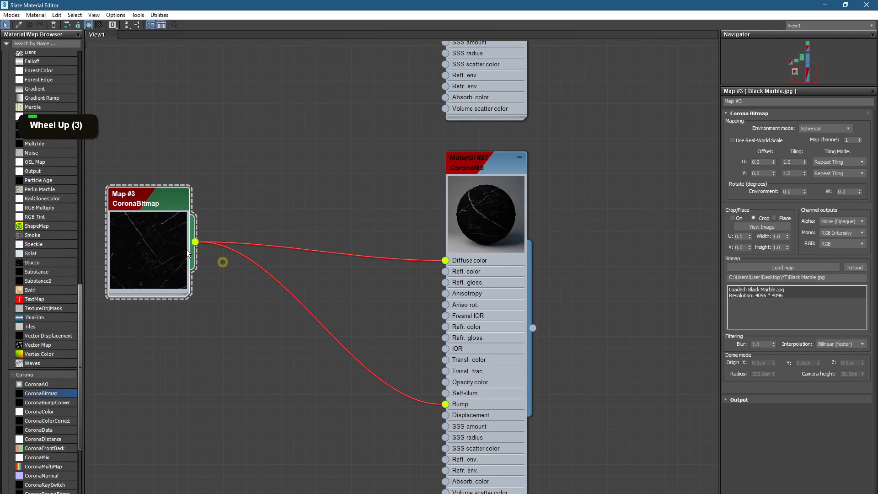
middle_drag(200, 252, 196, 279)
drag(170, 235, 142, 258)
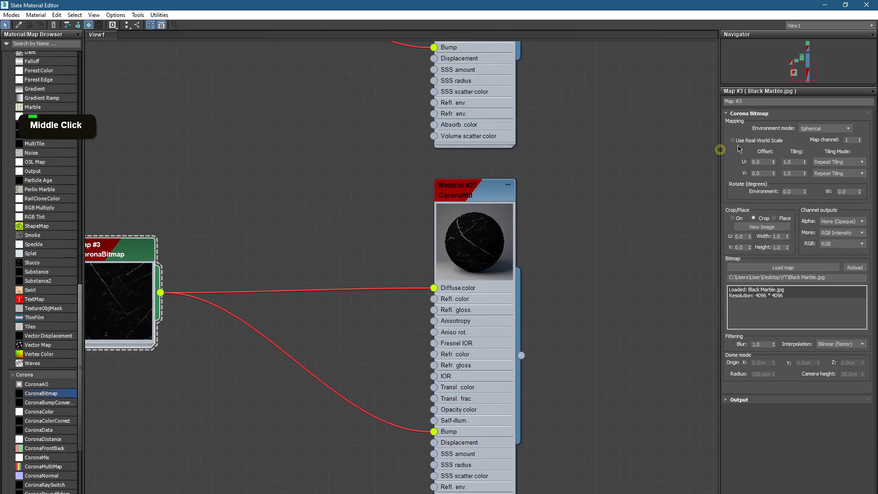
Step: Set the floor material's reflection level to 0.85 and its reflection glossiness to 0.75
click(436, 237)
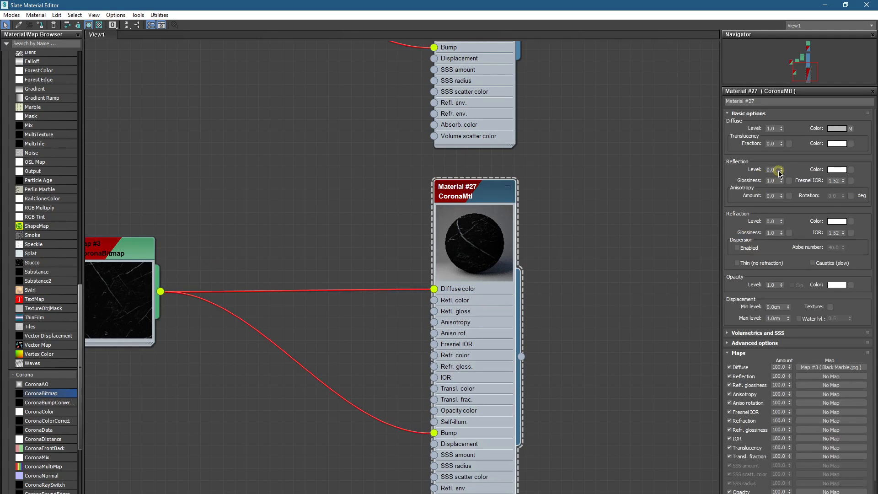
text(.0)
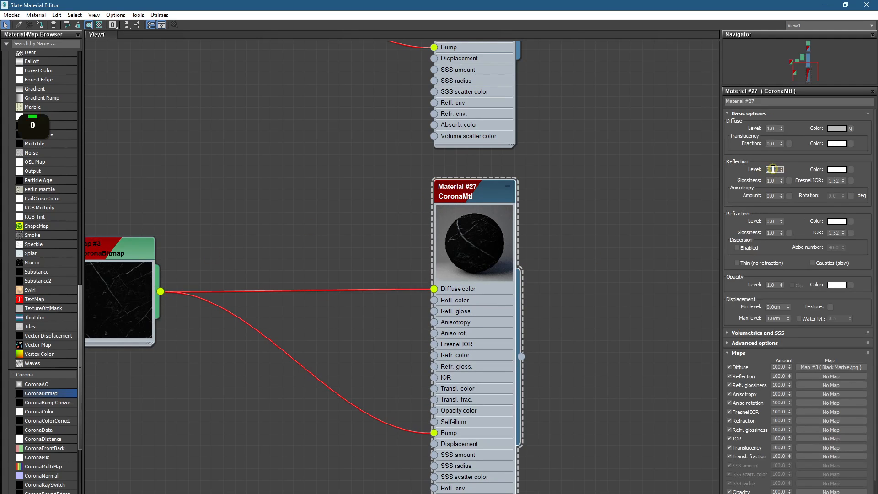
text(85)
key(Return)
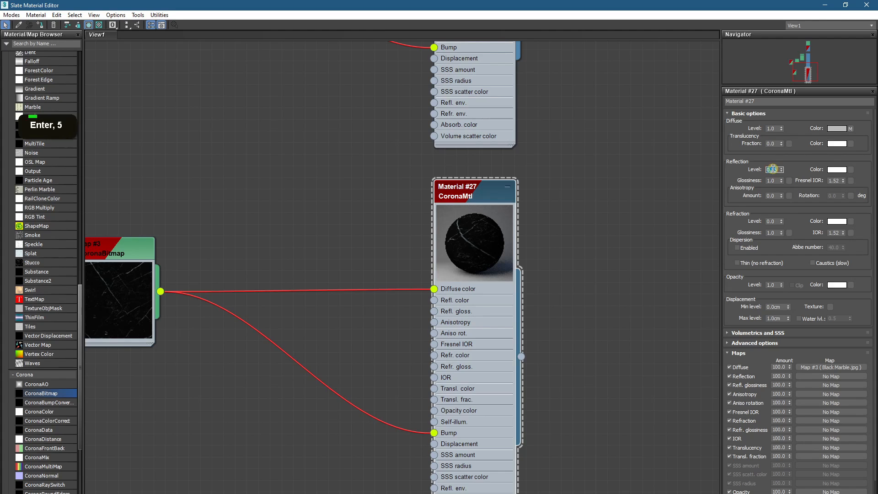
double_click(775, 180)
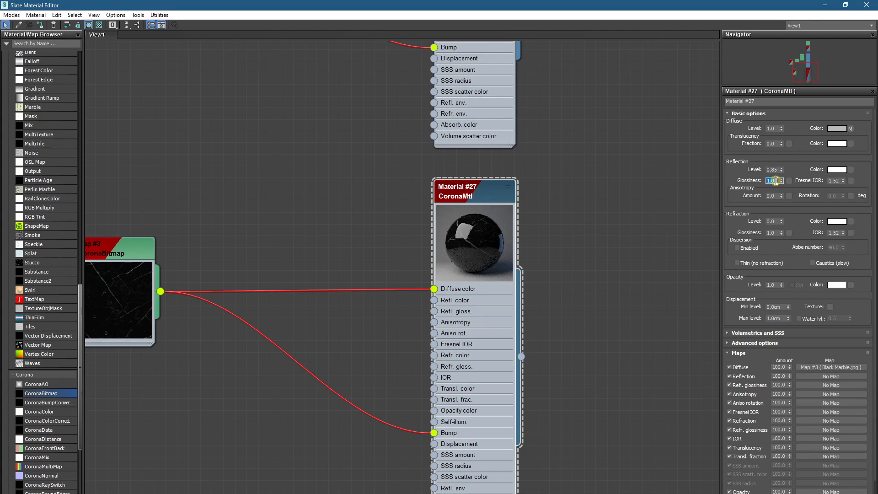
text(0.7)
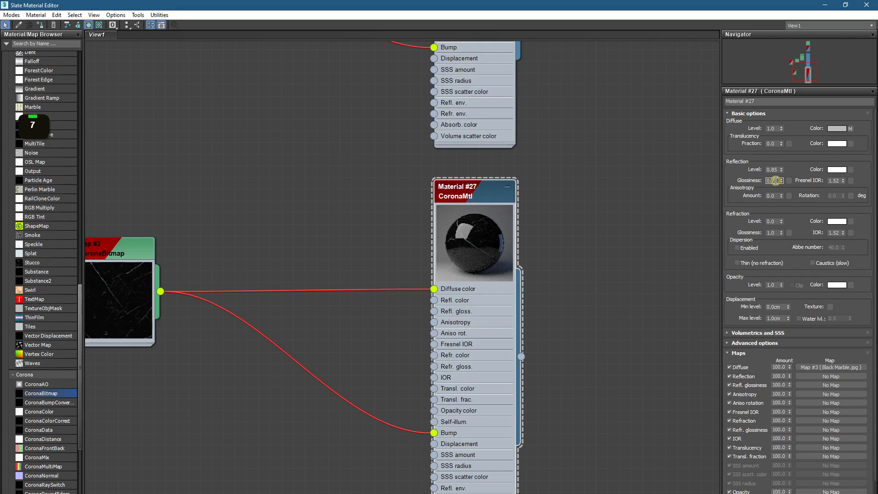
key(Return)
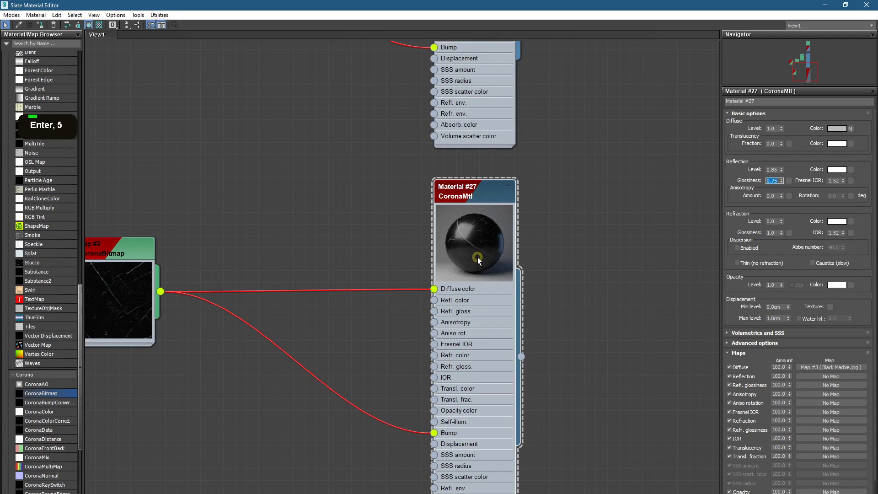
Step: Lower the floor material's Bump map amount to 0.1
scroll(760, 389, down, 2)
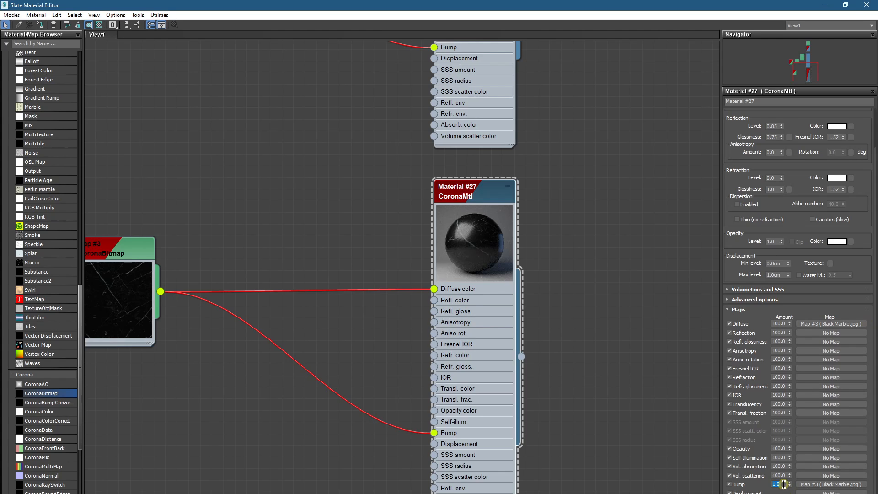
text(0.1)
key(Return)
scroll(446, 291, up, 1)
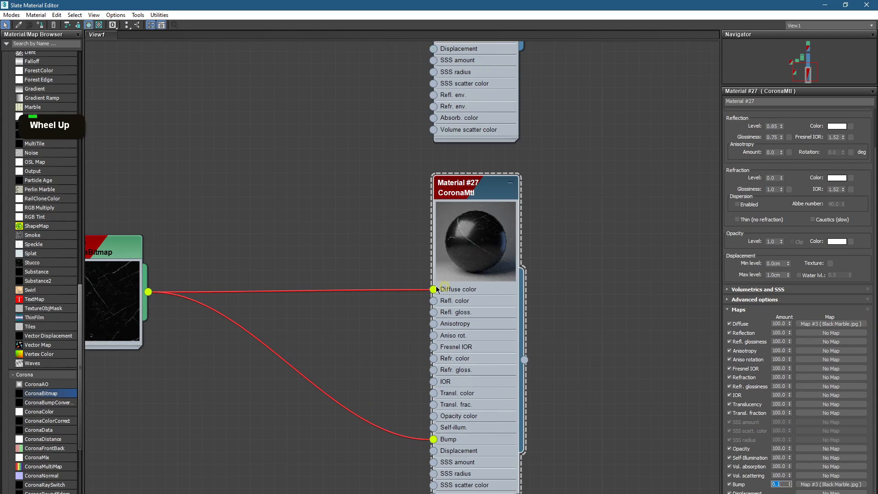
middle_drag(446, 291, 400, 253)
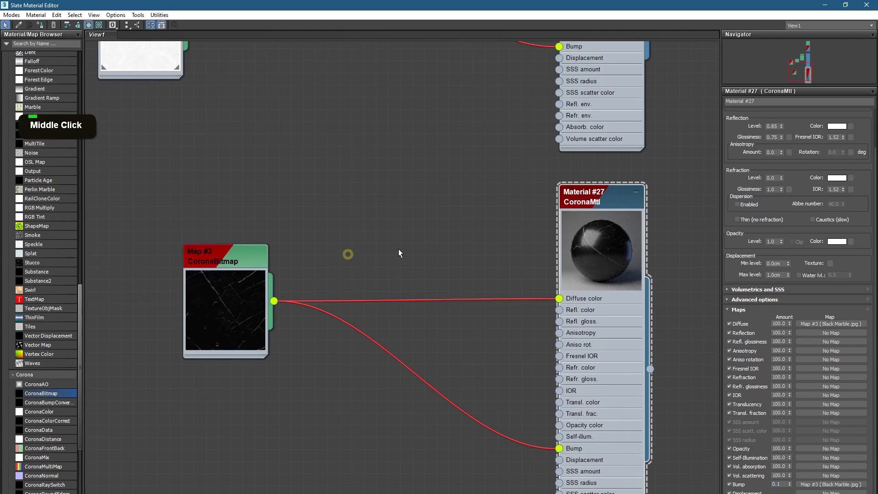
Step: Assign the black marble material to the selected floor slab and put the material editor out of the way
click(844, 6)
middle_drag(608, 252, 442, 235)
middle_drag(568, 279, 462, 243)
middle_drag(577, 283, 415, 239)
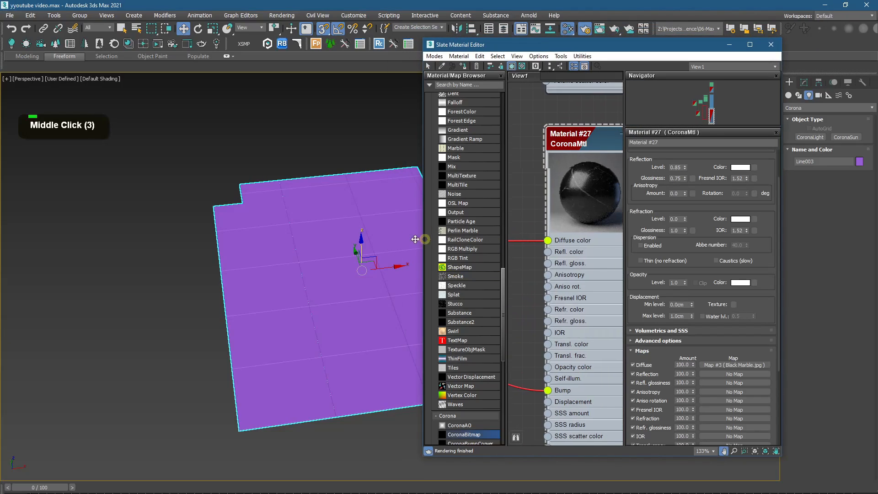
click(463, 67)
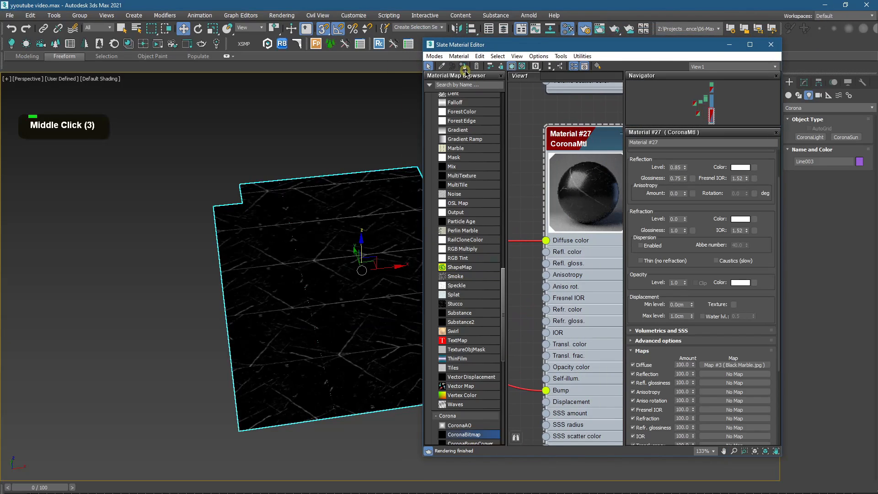
click(729, 44)
Step: Add a UVW Map modifier to the floor above its FloorGenerator and use Box mapping
alt+middle_drag(469, 286, 513, 294)
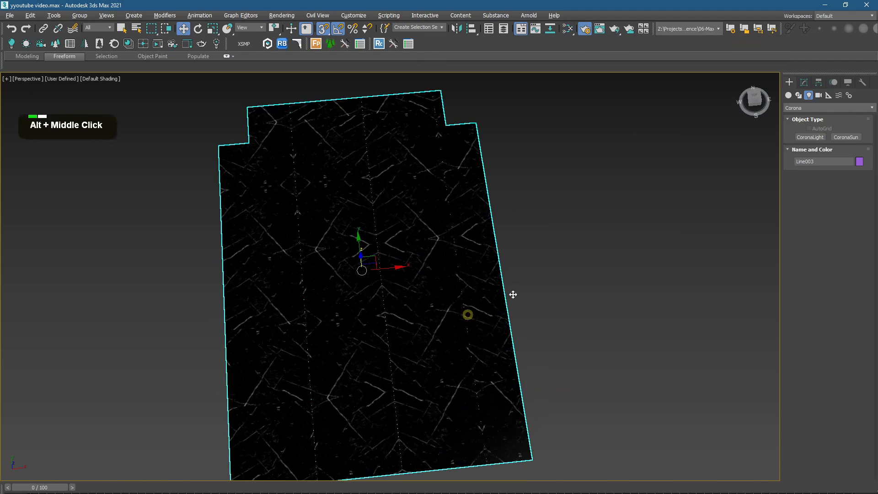
click(804, 83)
click(816, 110)
key(u)
key(v)
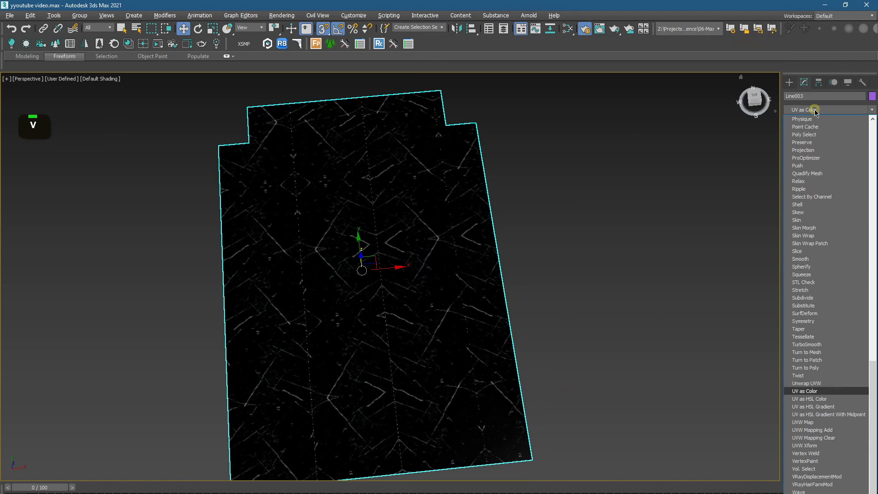
click(808, 418)
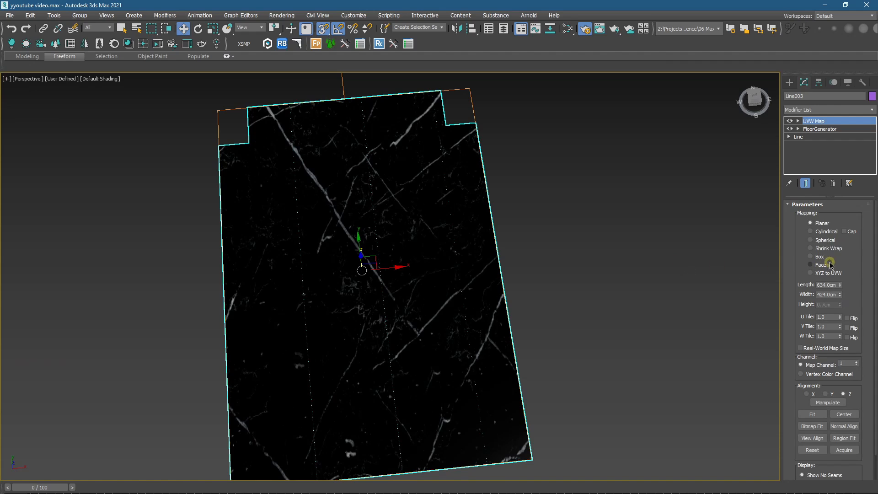
Step: In the top view with edged faces shown, reduce the floor's UVW mapping length to about 393.7 cm and deselect the floor
middle_click(505, 294)
key(z)
key(t)
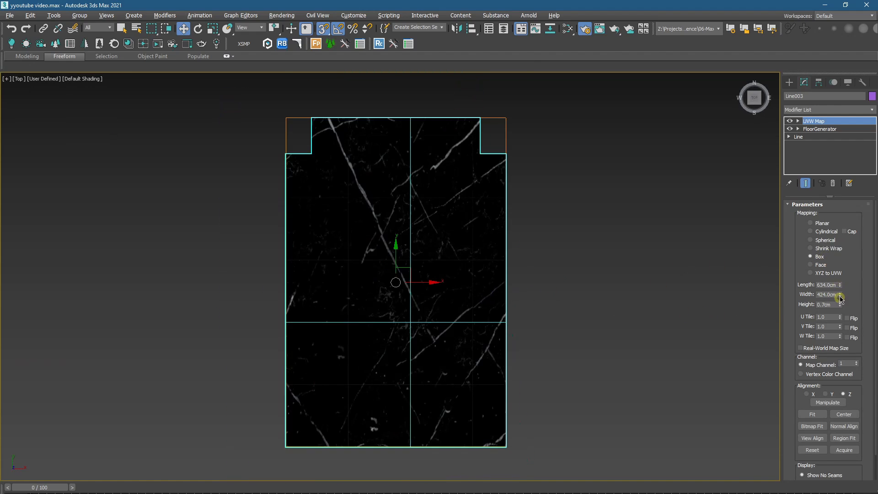
drag(840, 286, 835, 298)
key(F4)
scroll(465, 382, up, 2)
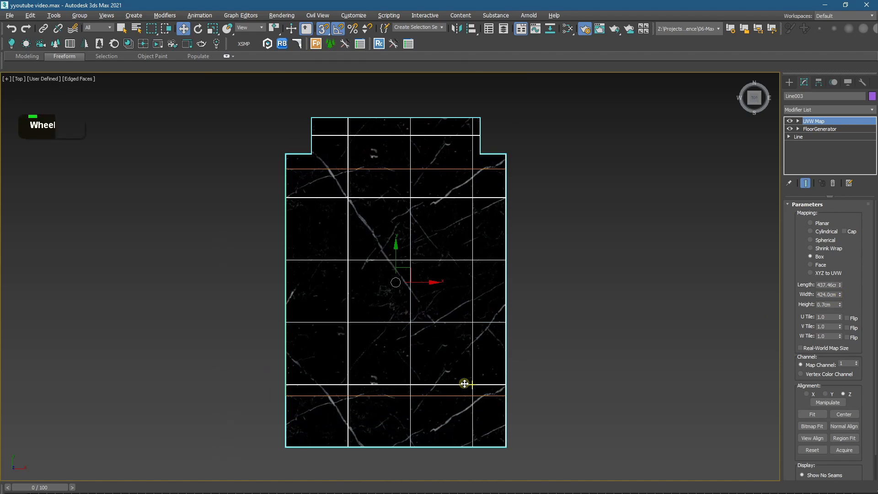
key(z)
key(t)
scroll(470, 349, up, 2)
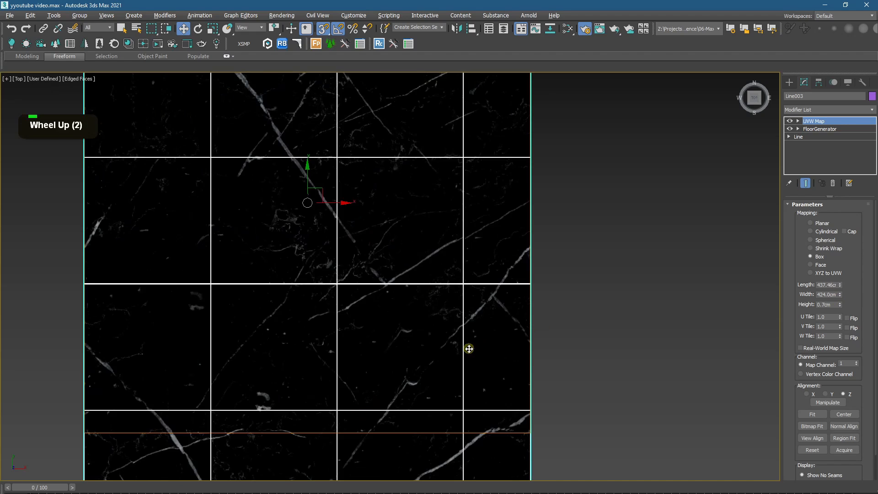
drag(840, 287, 838, 288)
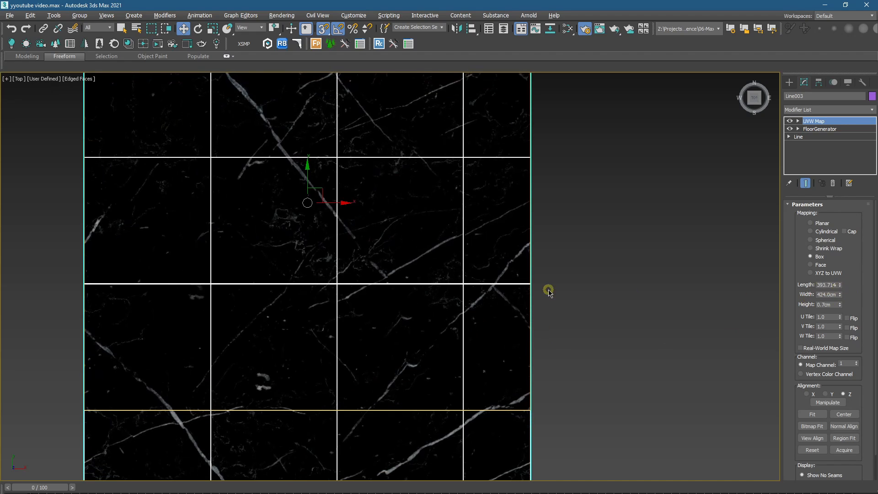
middle_drag(549, 292, 557, 365)
click(586, 303)
scroll(586, 302, down, 5)
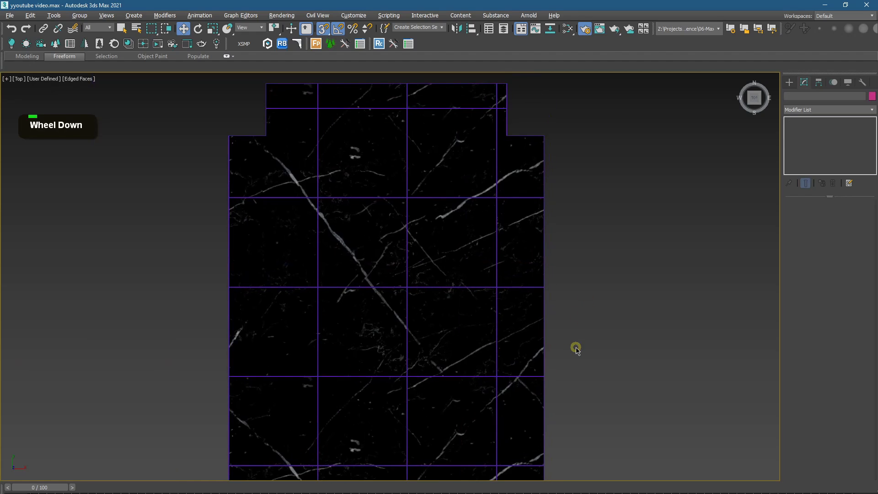
Step: Return to the camera view with safe frames on and end the isolation of the floor
key(c)
key(shift+f)
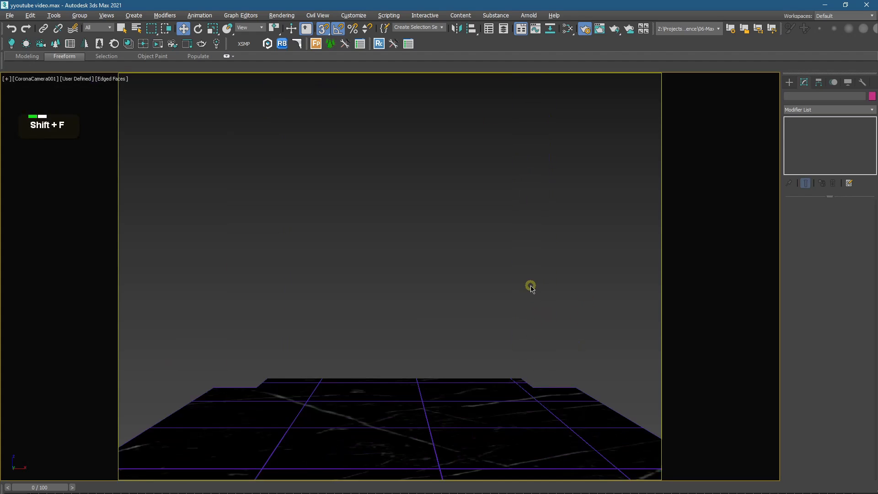
right_click(531, 286)
click(544, 246)
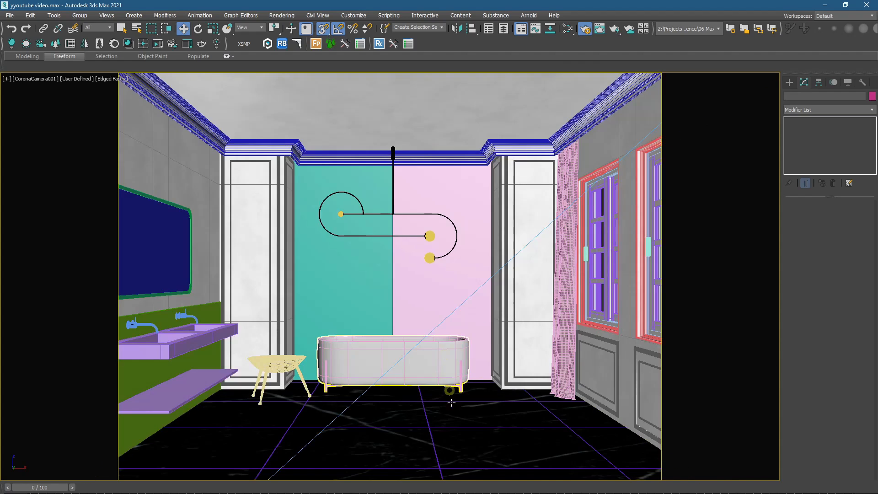
Step: Exclude the floor from Corona's material override and check its marble in an interactive render
click(453, 407)
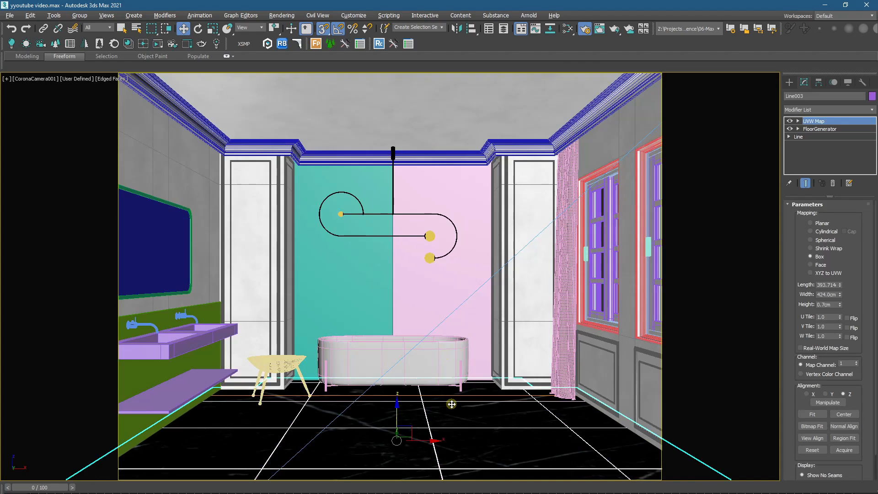
click(585, 30)
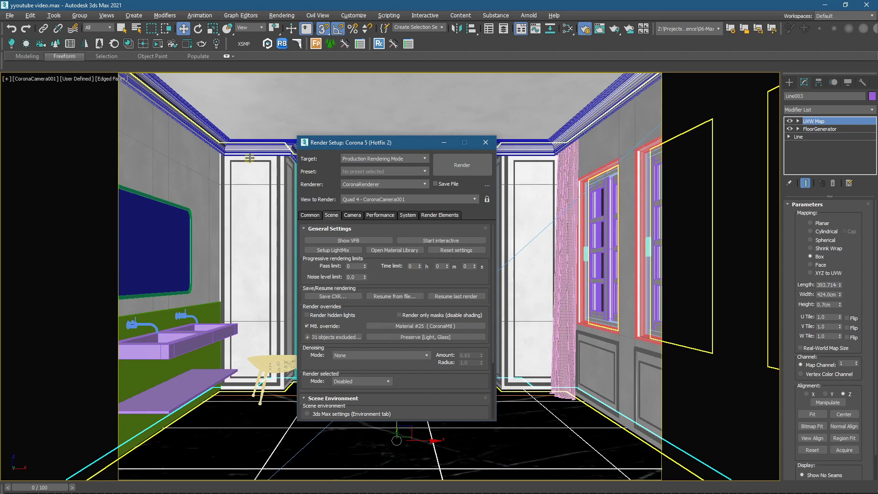
click(443, 142)
click(145, 45)
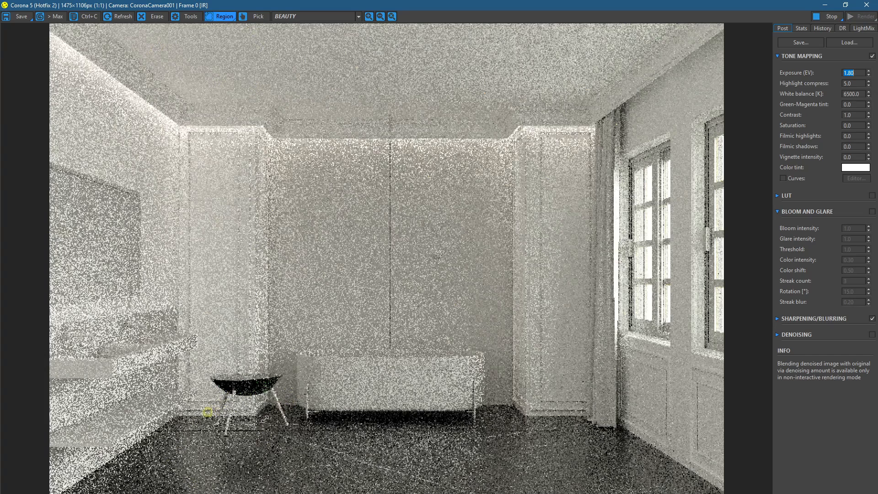
Step: Render regions across the marble floor in the interactive render to examine its veins and reflections, and clear the region
drag(202, 415, 537, 493)
drag(379, 450, 392, 432)
scroll(379, 475, up, 1)
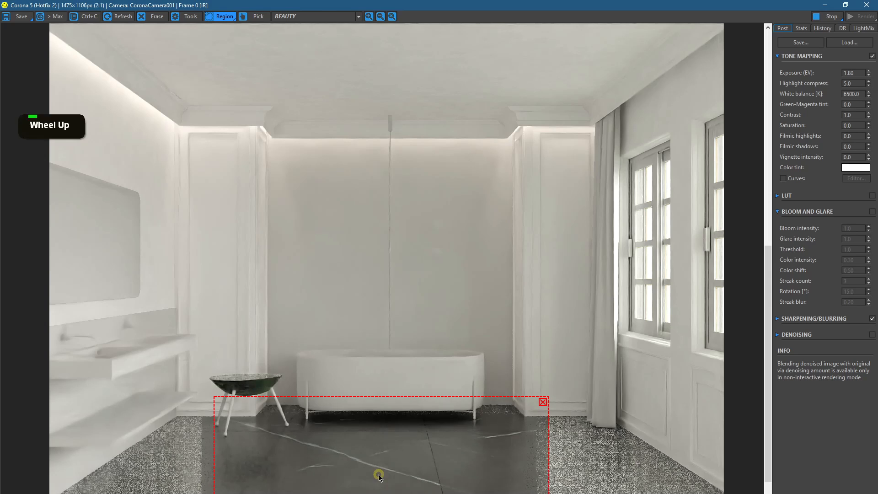
scroll(378, 475, down, 1)
drag(398, 493, 419, 460)
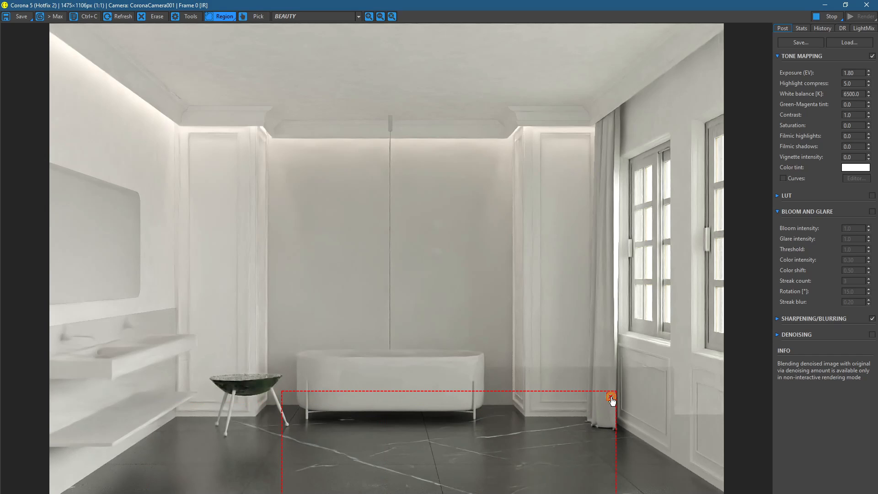
click(612, 397)
drag(145, 396, 259, 468)
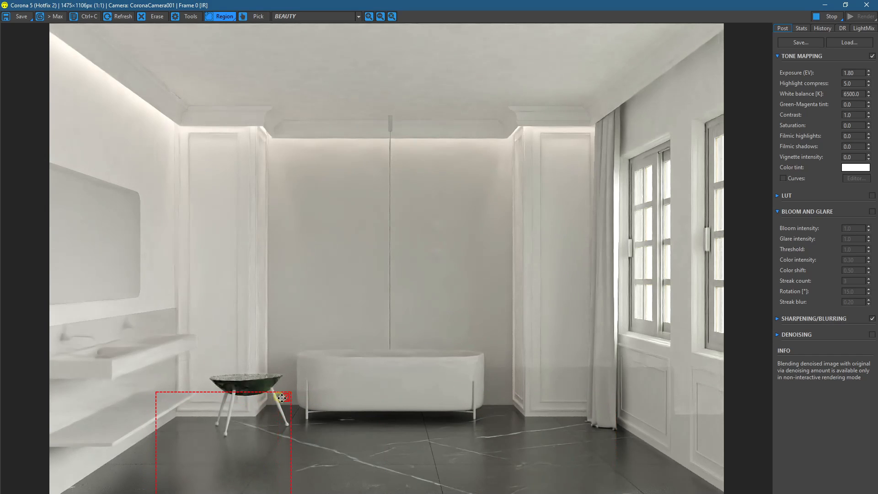
click(361, 310)
Step: Set the black marble floor material's reflection level to 0.6 and its reflection glossiness to 0.65
click(846, 4)
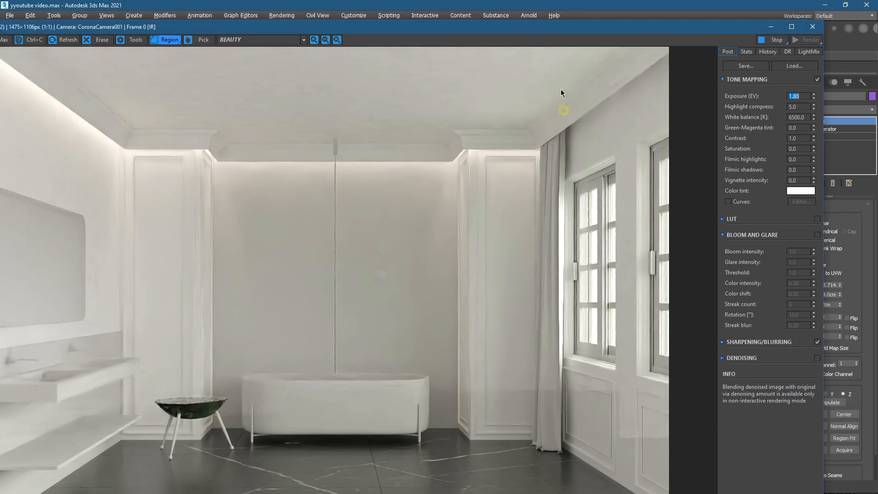
drag(344, 248, 418, 111)
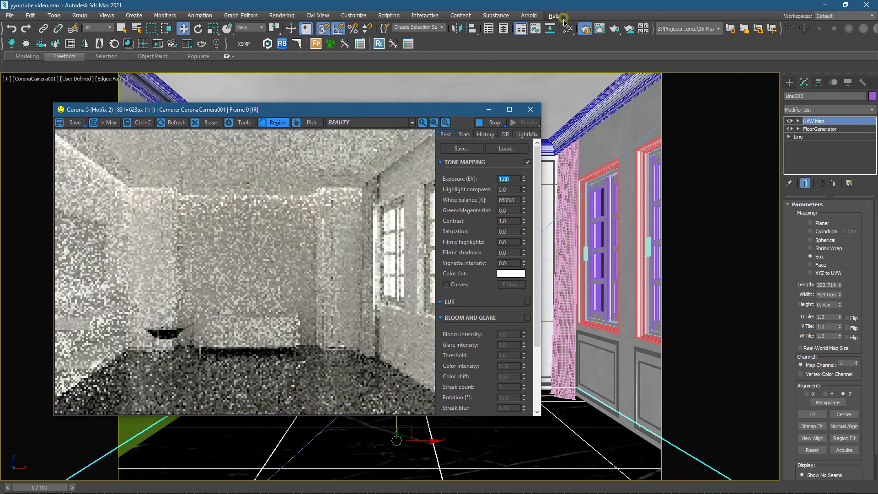
click(567, 28)
click(677, 219)
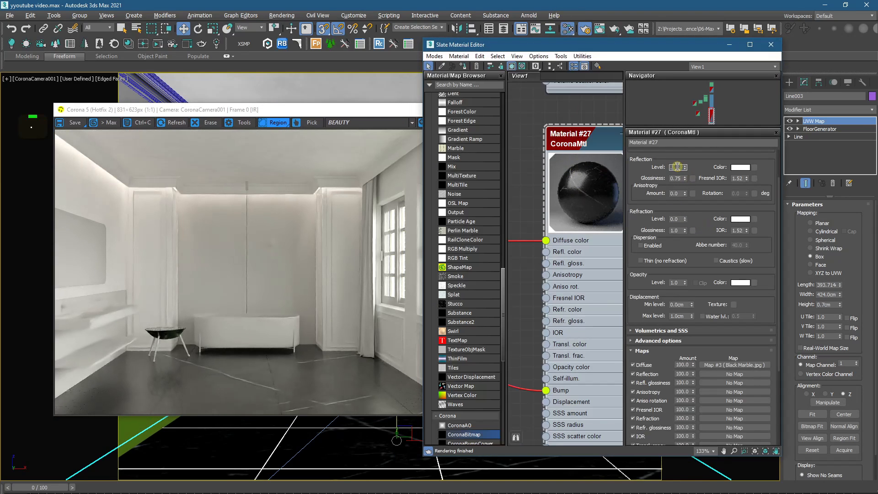
text(6)
key(Return)
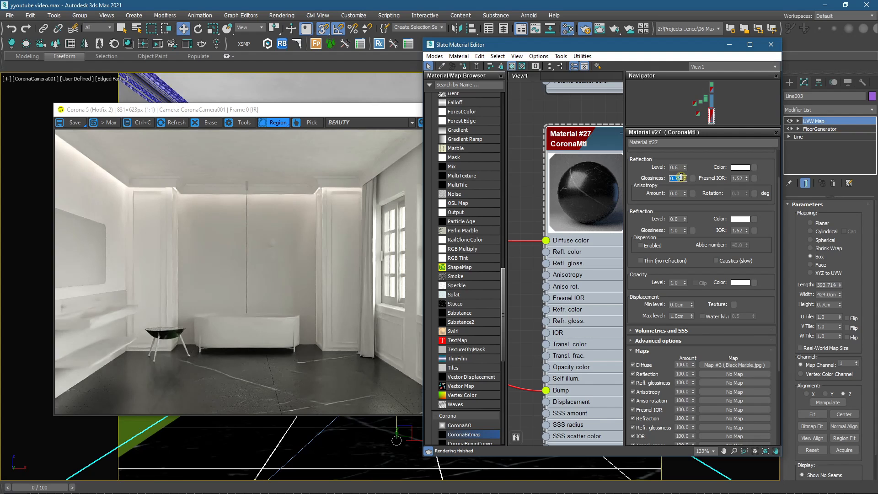
click(682, 177)
text(.65)
key(Return)
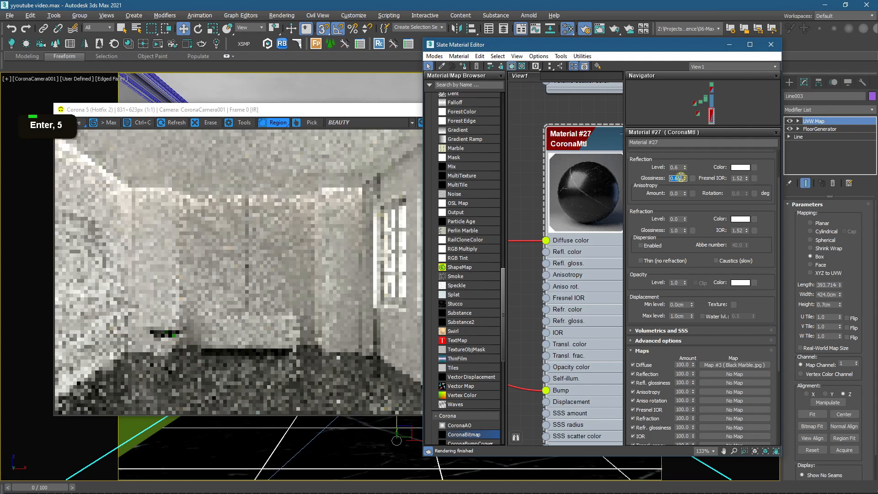
Step: Check the adjusted marble with region renders of the floor and close the material editor
drag(220, 346, 369, 410)
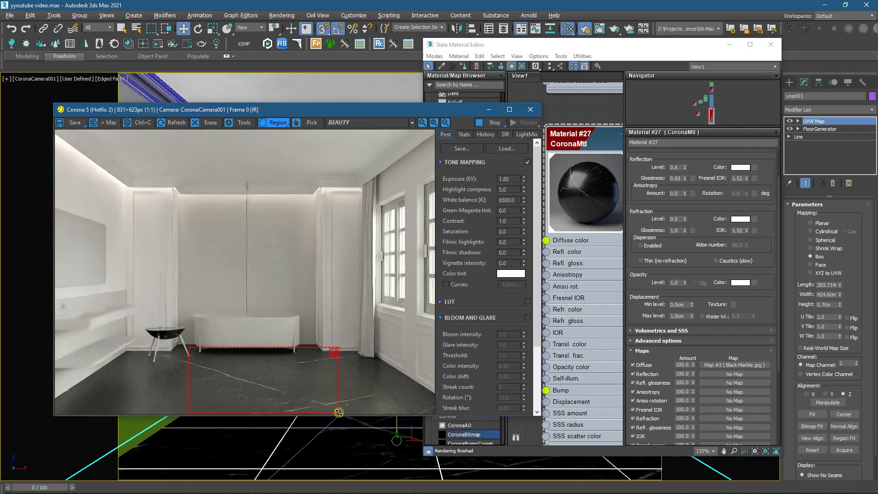
drag(330, 385, 139, 399)
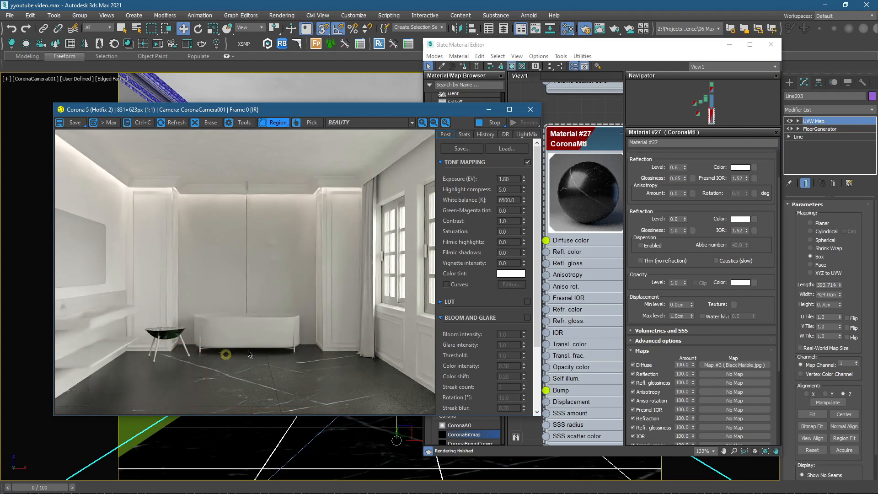
click(566, 181)
scroll(566, 181, down, 10)
middle_drag(583, 273, 586, 190)
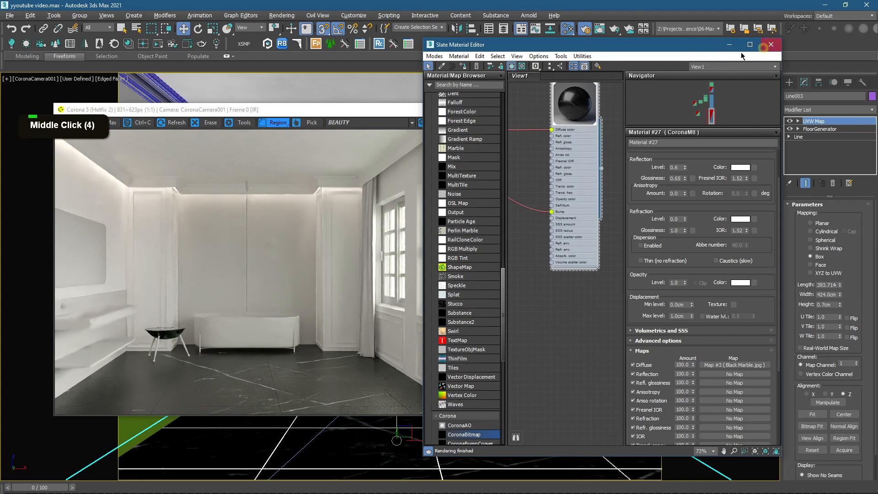
click(771, 45)
Step: Select the bathtub and exclude it from Corona's material override
drag(479, 118, 386, 108)
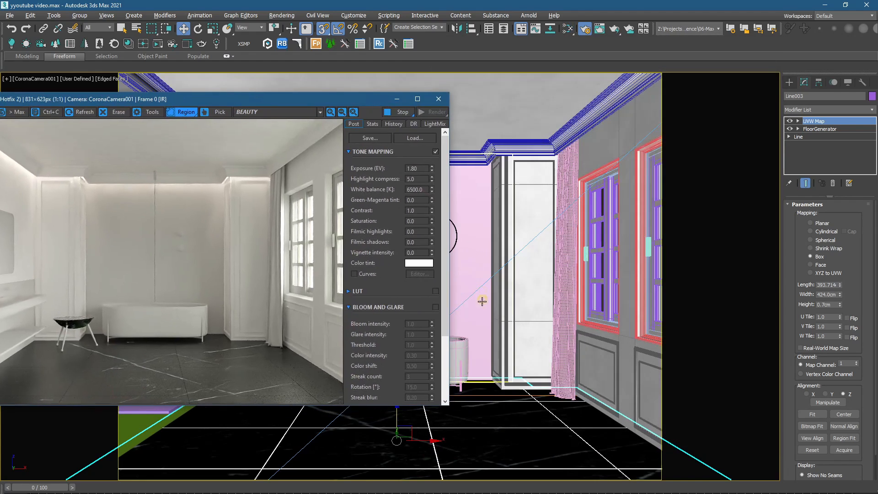
click(459, 341)
click(459, 341)
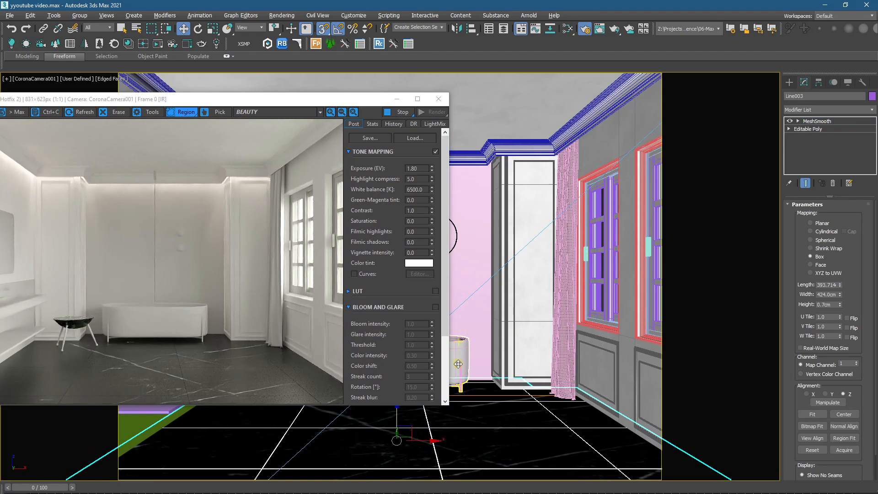
key(F10)
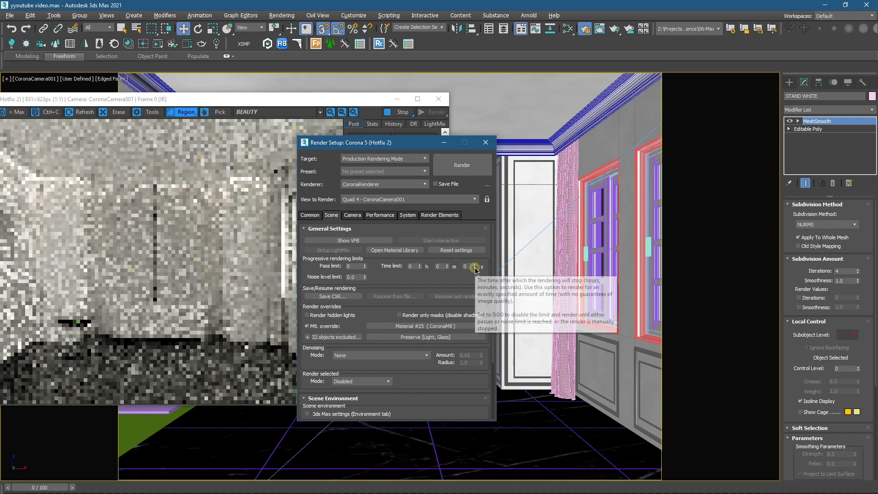
click(444, 143)
Step: Examine the bathtub and its stand up close in the interactive render
click(353, 112)
drag(337, 103, 545, 88)
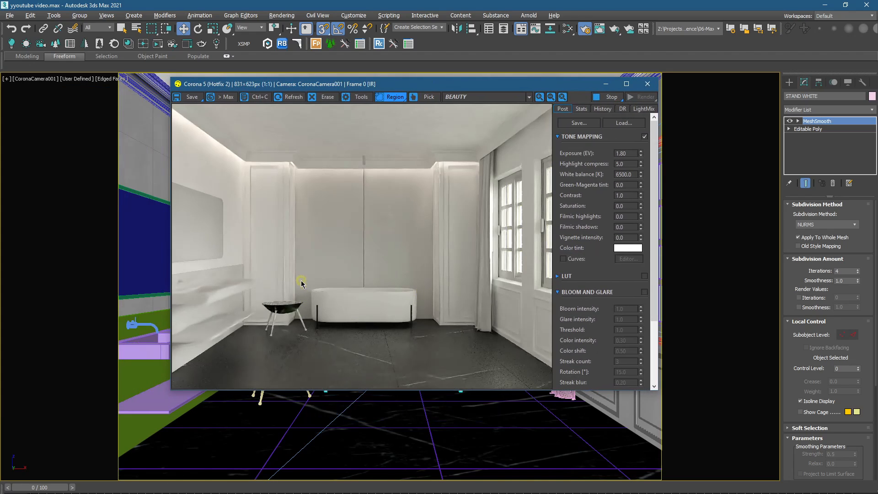
drag(301, 283, 354, 342)
scroll(321, 320, up, 2)
click(382, 250)
click(569, 128)
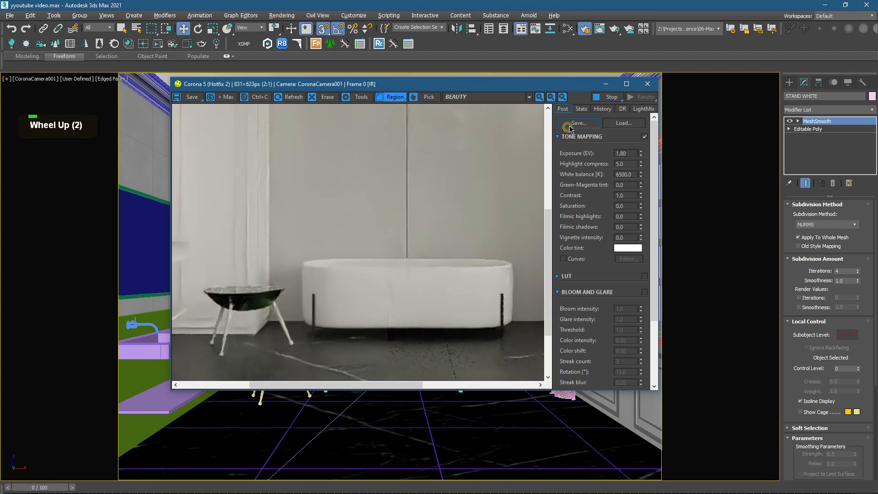
Step: Isolate the freestanding bathtub and show it in a perspective view
click(599, 101)
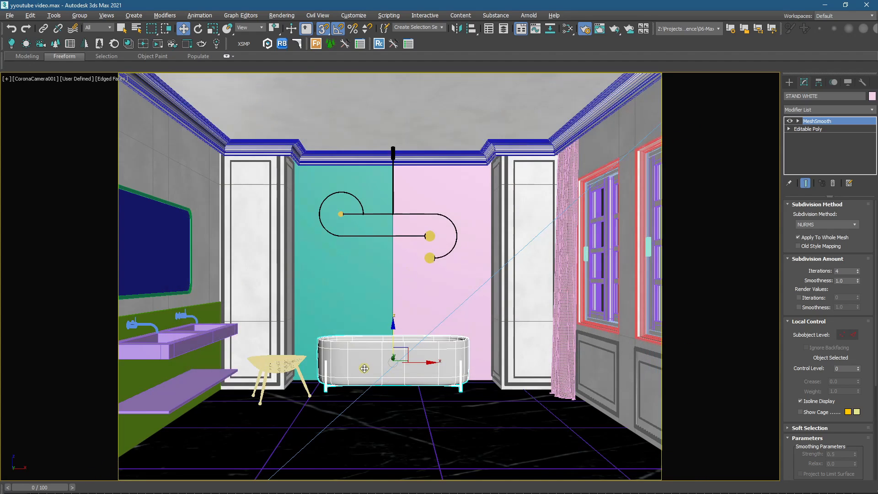
key(alt+q)
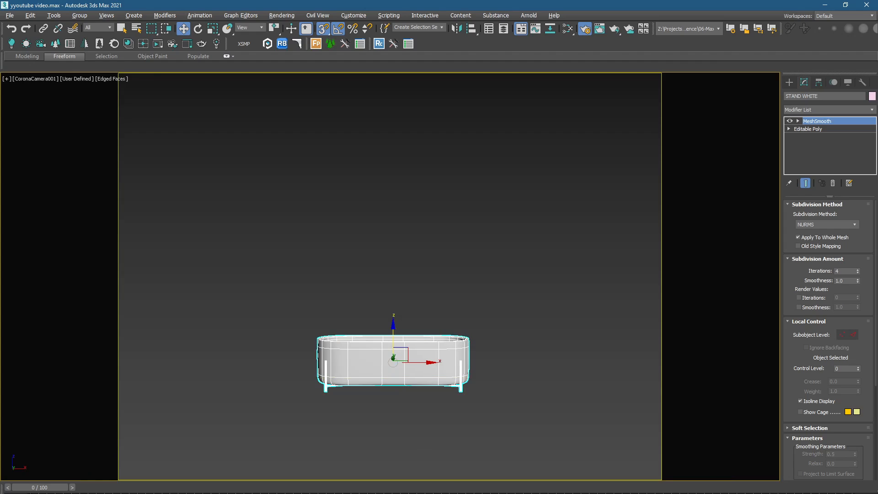
key(p)
alt+middle_drag(393, 361, 419, 366)
scroll(434, 369, up, 2)
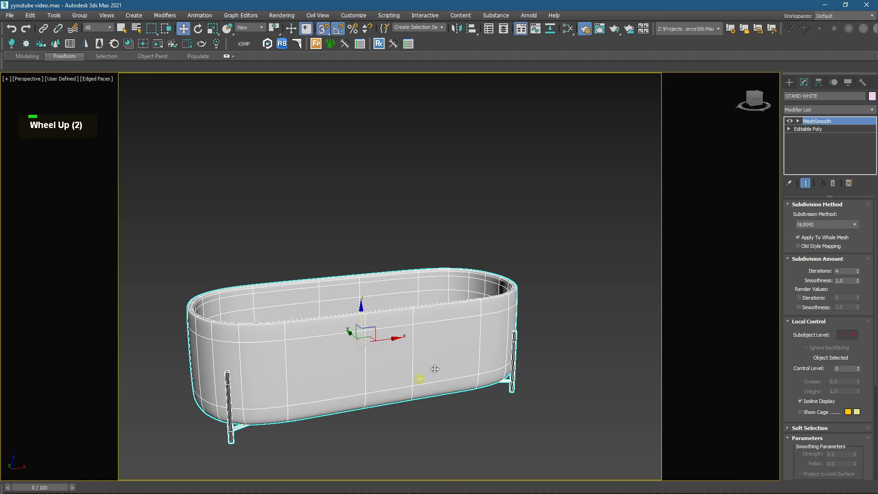
Step: Switch the bathtub's base Editable Poly to element-level editing
click(828, 129)
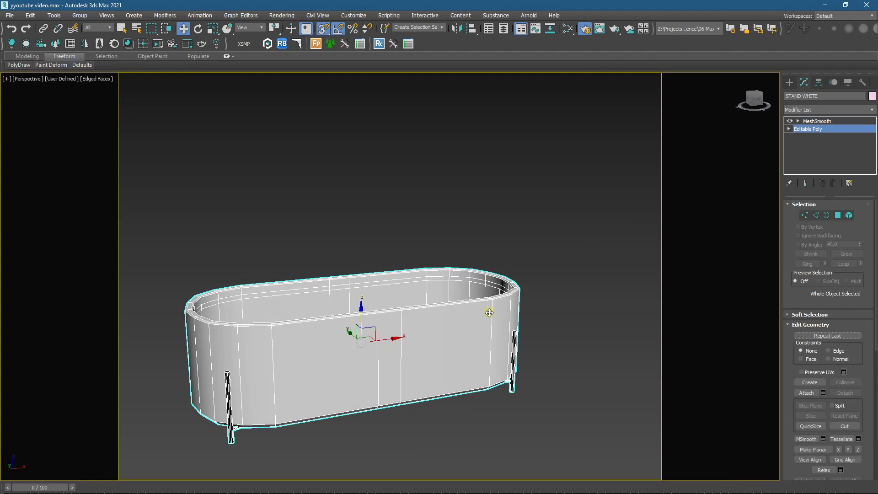
middle_drag(488, 308, 525, 288)
click(849, 215)
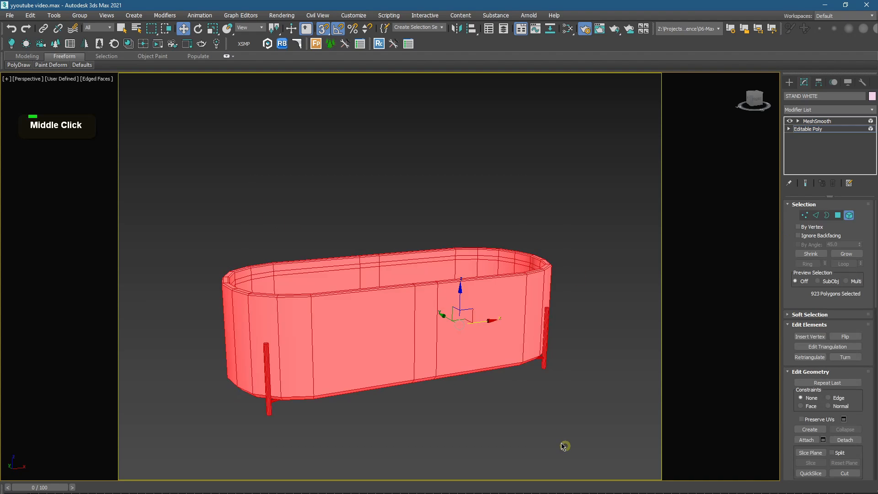
alt+click(366, 304)
alt+middle_drag(366, 304, 361, 344)
key(ctrl+i)
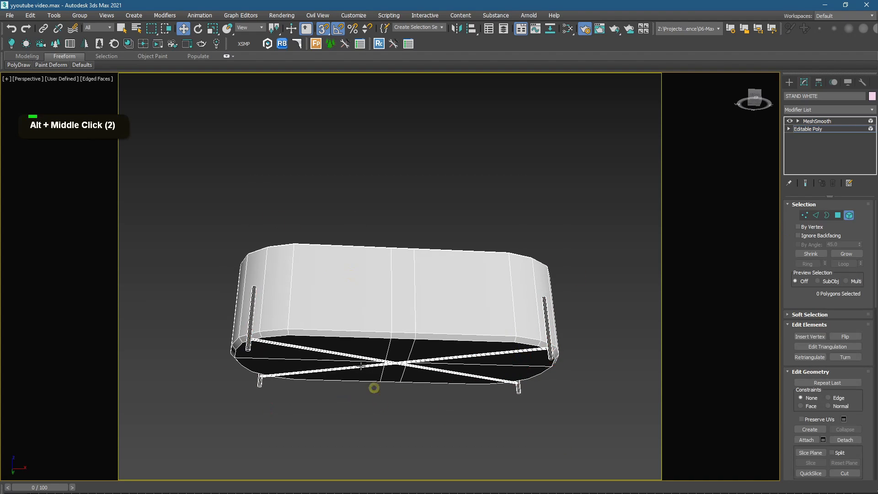
scroll(362, 344, up, 2)
key(ctrl+i)
scroll(361, 345, down, 4)
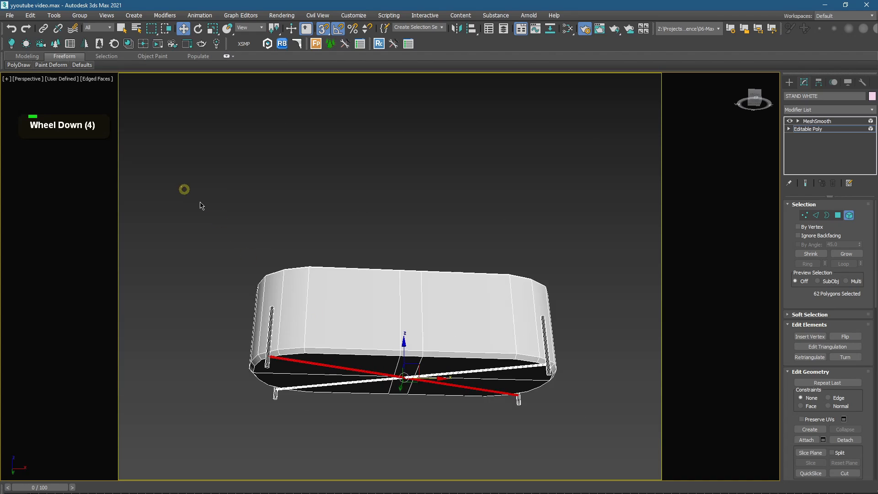
Step: Detach all elements except the tub body, so the legs and crossbars become a separate object
key(ctrl+a)
alt+click(427, 307)
alt+middle_drag(430, 328, 453, 341)
scroll(852, 394, down, 3)
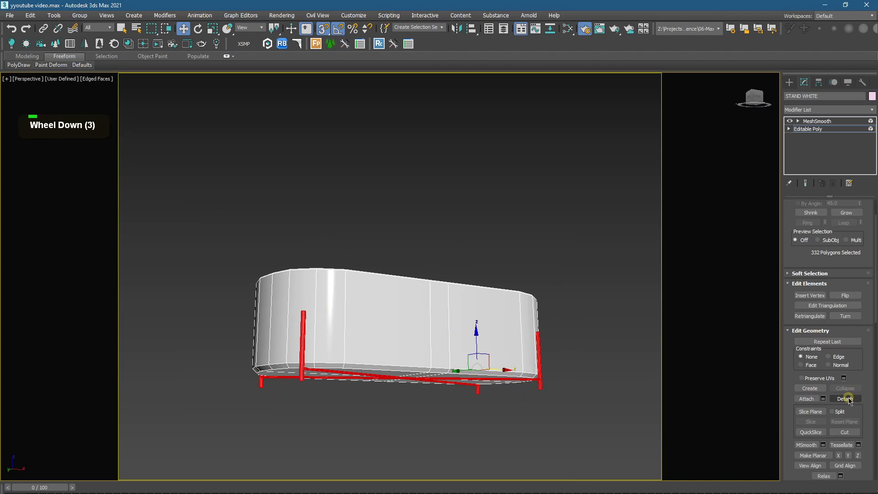
click(845, 398)
click(466, 273)
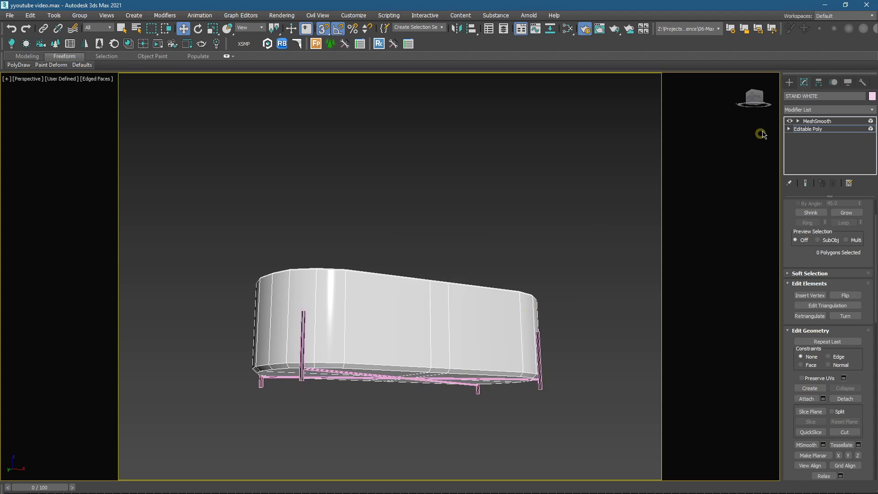
Step: Copy the tub's MeshSmooth modifier onto the detached leg stand
click(793, 87)
middle_drag(578, 278, 558, 318)
scroll(457, 368, up, 3)
scroll(320, 370, up, 2)
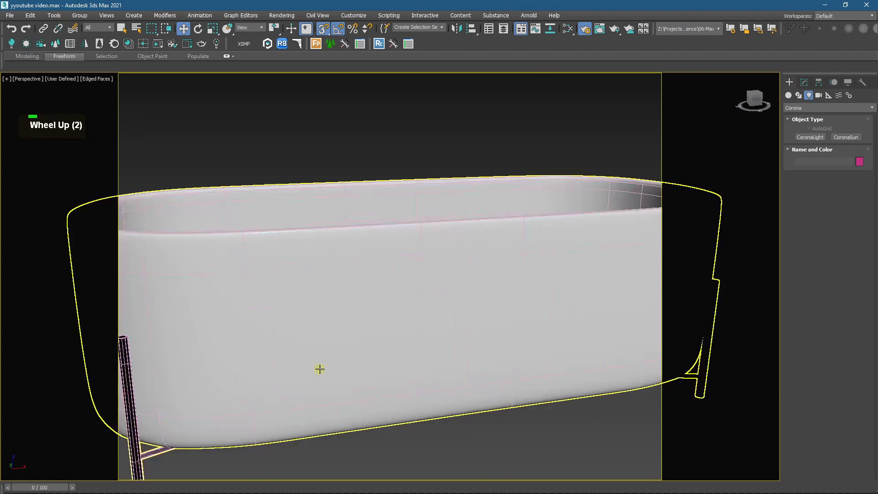
click(320, 369)
middle_drag(319, 369, 483, 339)
key(F4)
scroll(247, 293, up, 3)
key(F4)
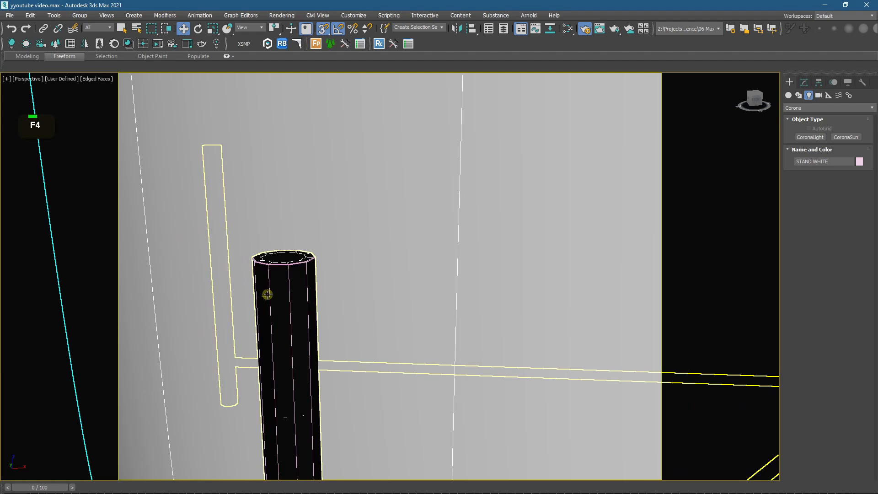
click(267, 296)
click(804, 83)
key(ctrl+m)
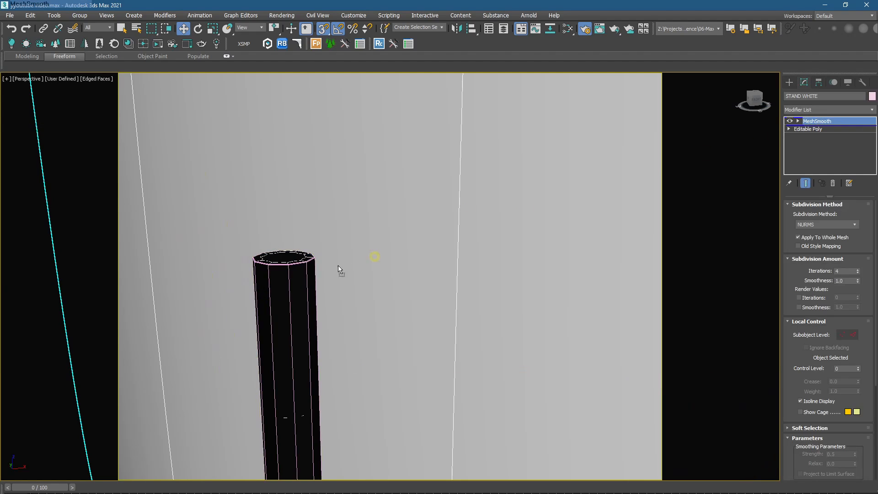
click(279, 275)
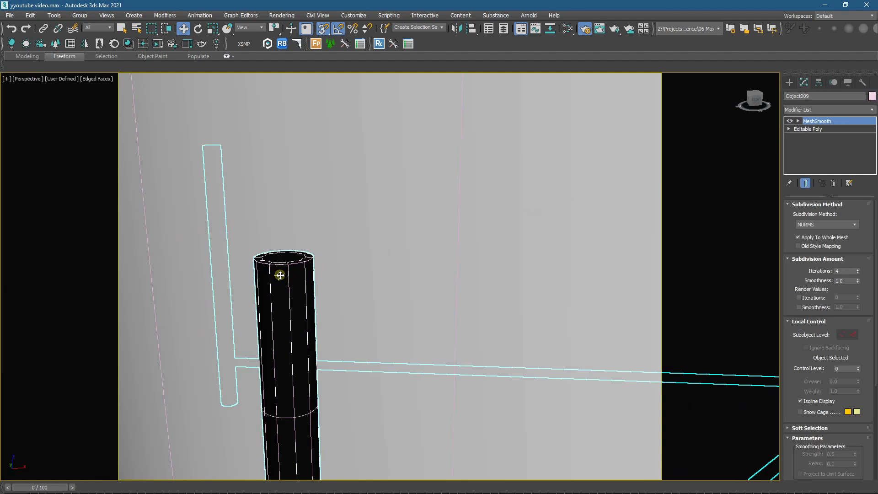
Step: Assign the Brass Clean metal from the Corona Material Library to the leg stand
scroll(280, 275, down, 8)
click(402, 398)
click(281, 285)
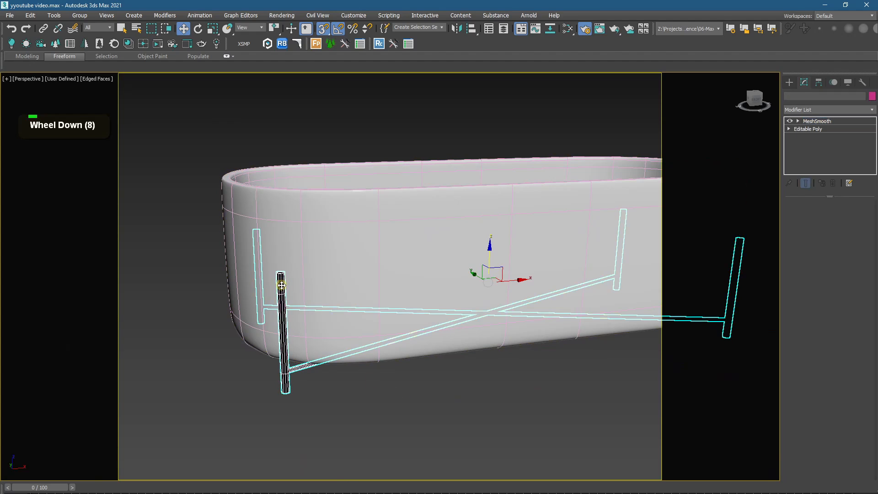
click(128, 44)
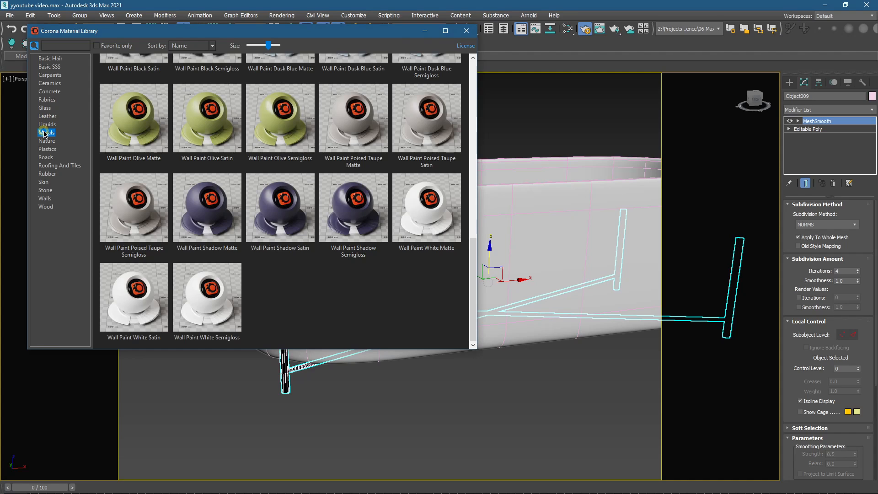
drag(473, 211, 474, 75)
right_click(421, 182)
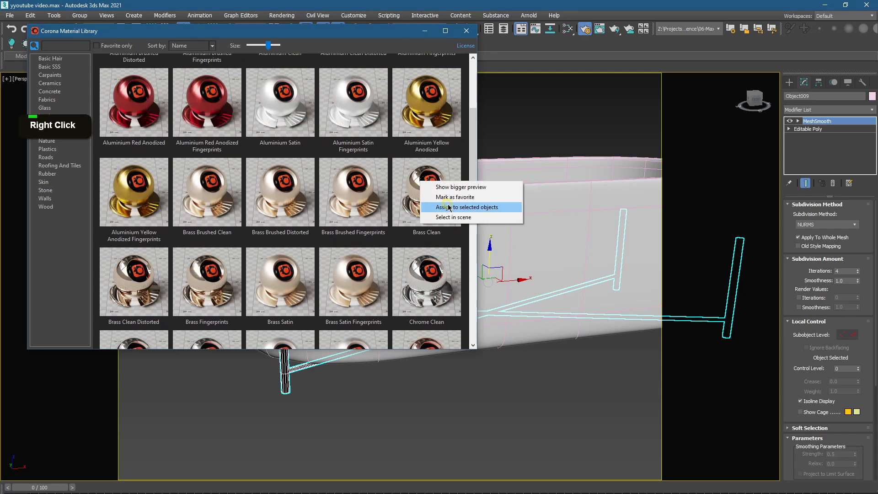
click(449, 207)
click(425, 30)
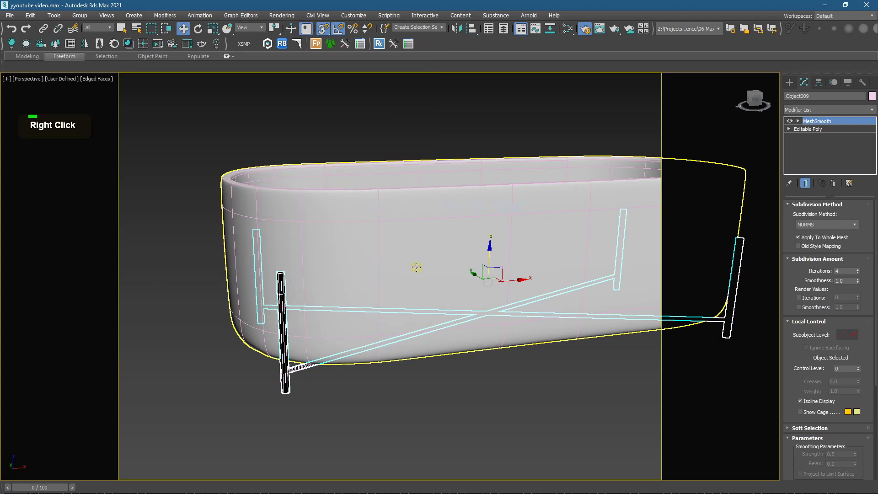
Step: Return to the camera view, then isolate the hanging light fixture in a perspective view
alt+middle_drag(417, 268, 406, 270)
right_click(406, 270)
key(c)
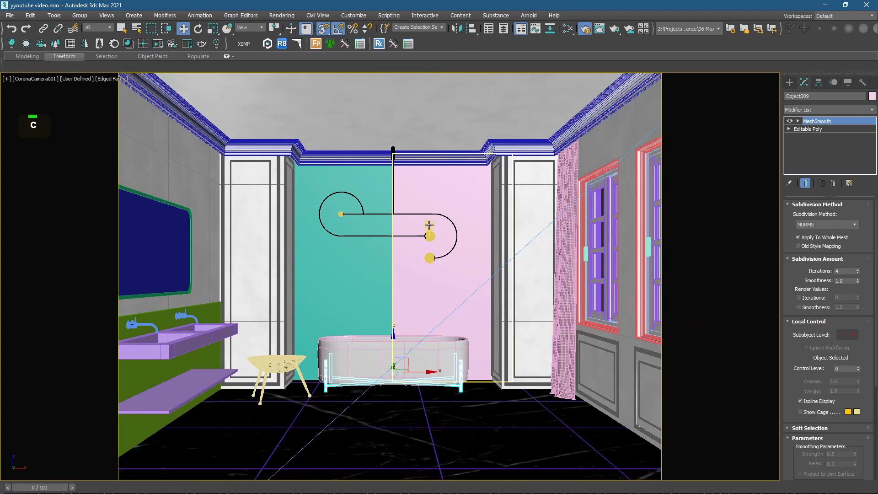
key(shift+f)
key(shift+f)
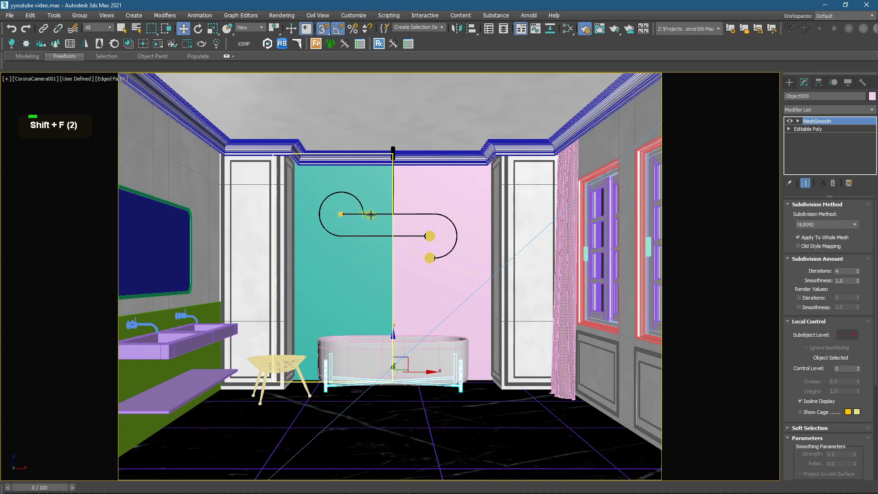
click(371, 215)
key(s)
click(386, 215)
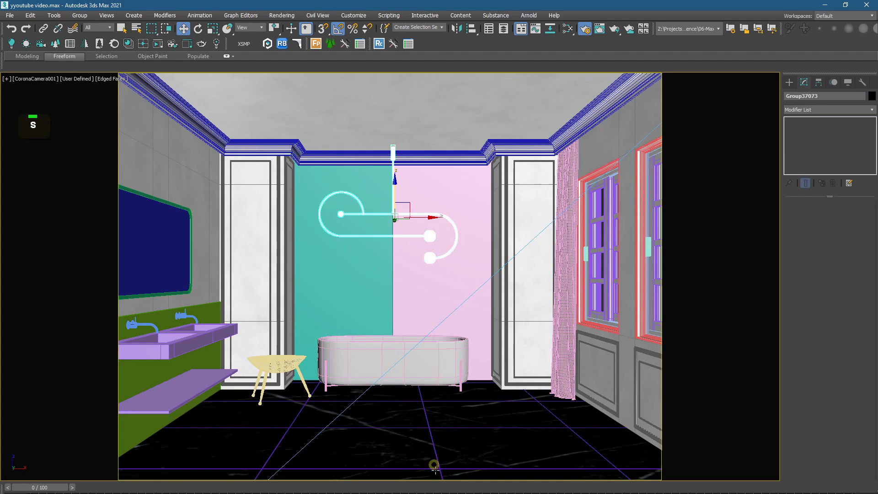
key(alt+q)
key(p)
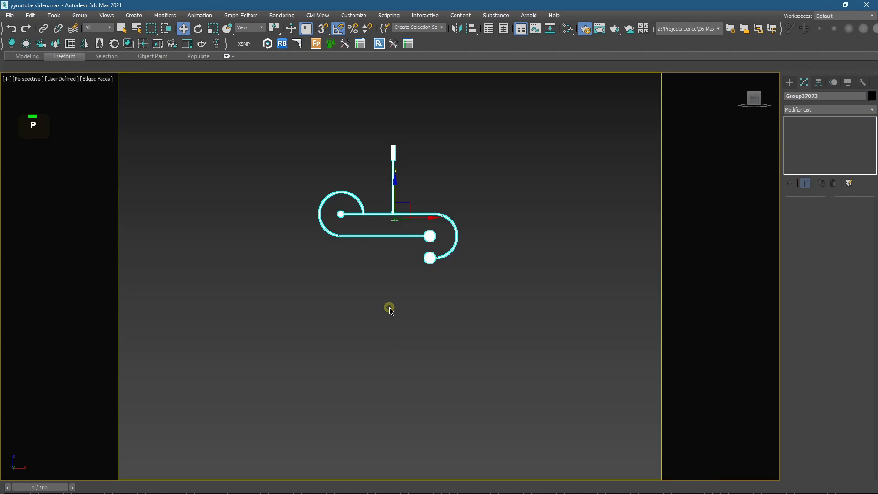
Step: Open the hanging light's group so its individual parts can be selected
scroll(390, 308, up, 5)
key(F4)
middle_drag(398, 261, 418, 358)
click(366, 273)
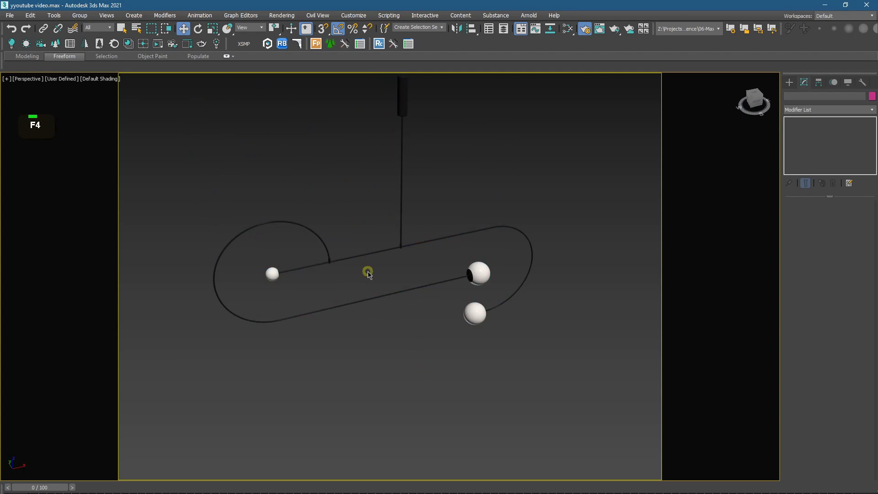
click(378, 251)
click(79, 15)
click(92, 41)
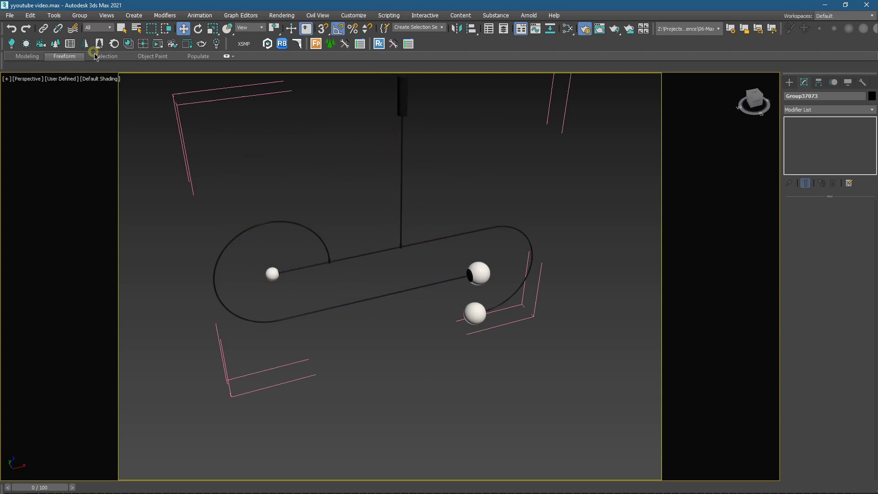
Step: Select the light's ceiling rod, curved tubing and the end caps of all three globes
click(402, 188)
ctrl+click(336, 260)
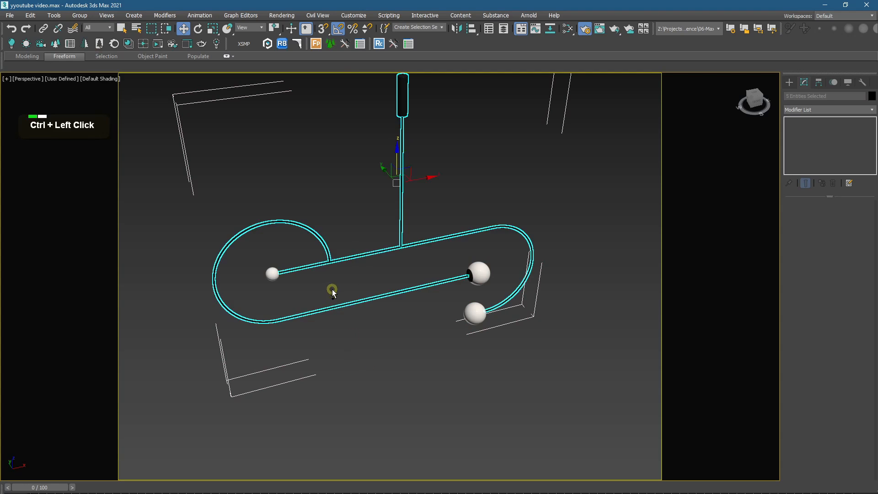
ctrl+click(469, 274)
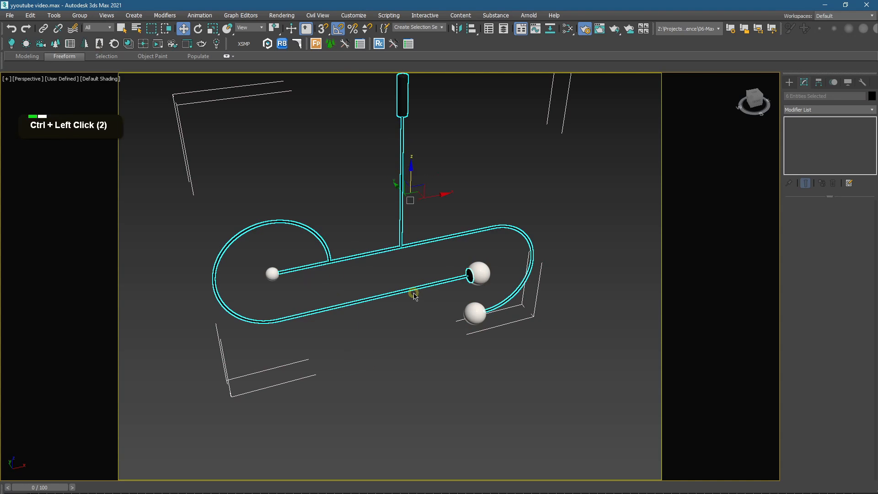
middle_drag(414, 295, 443, 345)
scroll(503, 365, up, 3)
ctrl+click(504, 364)
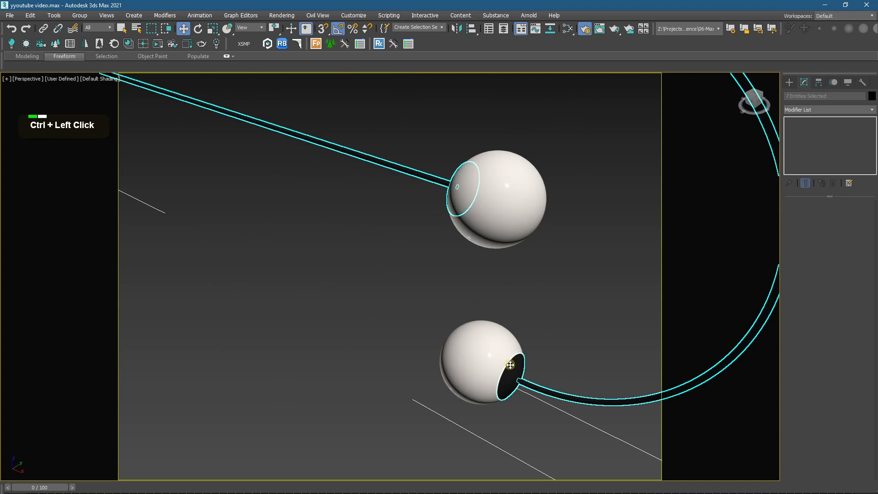
scroll(418, 317, down, 3)
alt+middle_drag(418, 317, 364, 366)
scroll(357, 351, up, 3)
scroll(405, 344, down, 2)
scroll(380, 295, up, 2)
ctrl+click(332, 153)
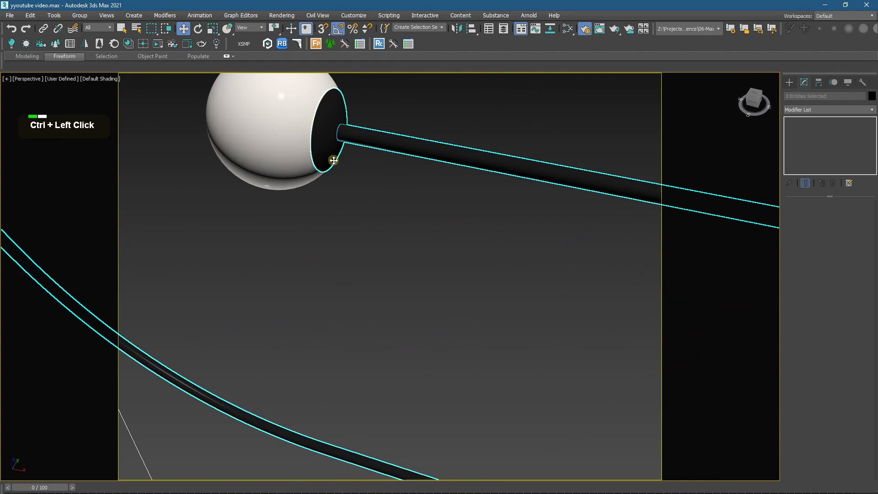
Step: Add the two small connector joints on the tubing to the selection of metal parts
scroll(357, 277, down, 5)
key(F4)
scroll(430, 295, up, 3)
middle_drag(430, 297, 353, 307)
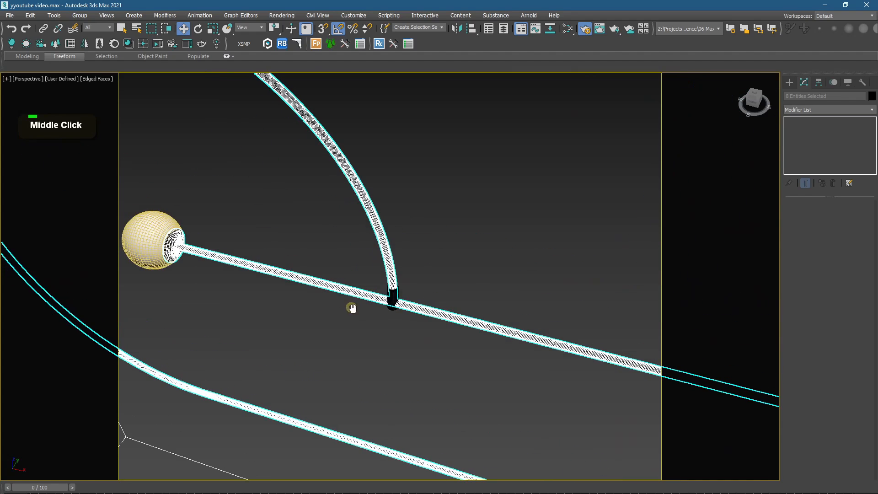
scroll(398, 300, down, 2)
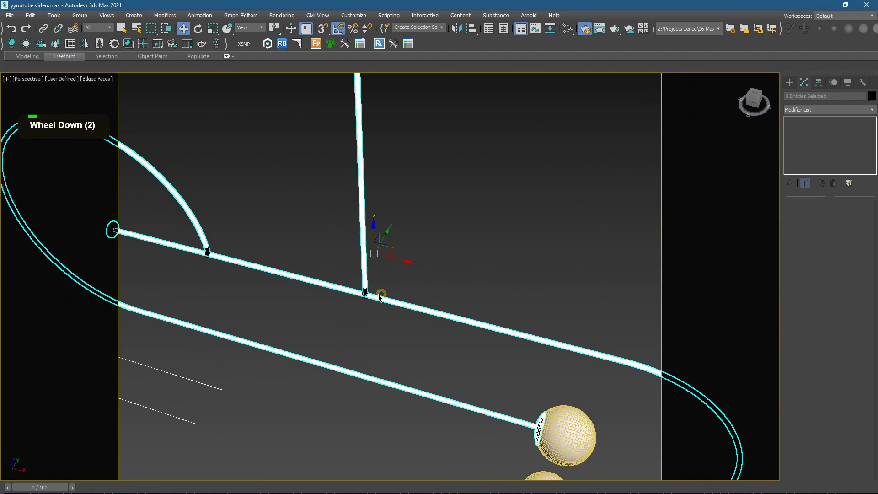
scroll(386, 260, down, 2)
middle_drag(398, 386, 327, 247)
scroll(419, 323, up, 2)
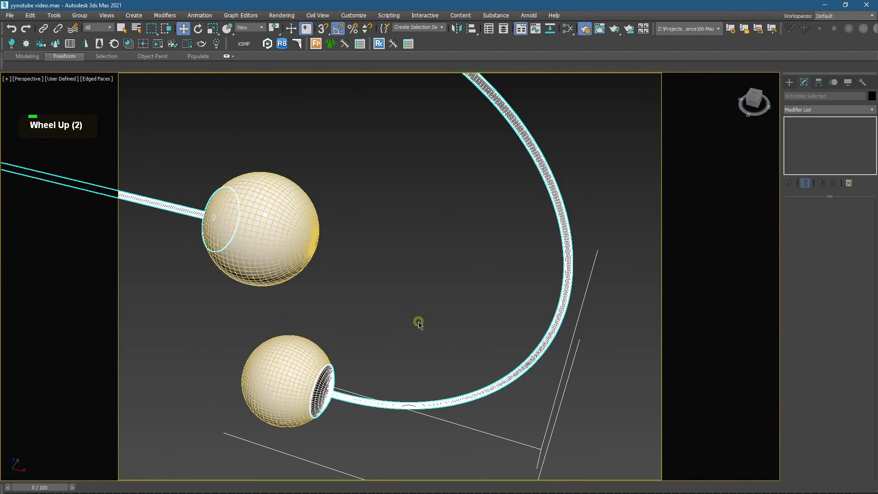
scroll(426, 321, down, 3)
alt+middle_drag(432, 320, 425, 317)
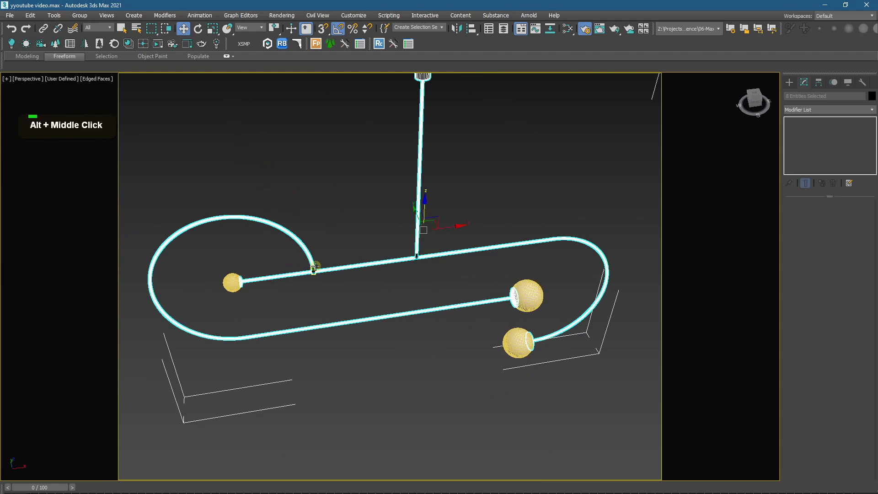
ctrl+click(330, 273)
ctrl+click(379, 222)
Step: Remove the group's bounding brackets from the selection, keeping only the light's metal parts selected
alt+middle_drag(375, 299, 400, 258)
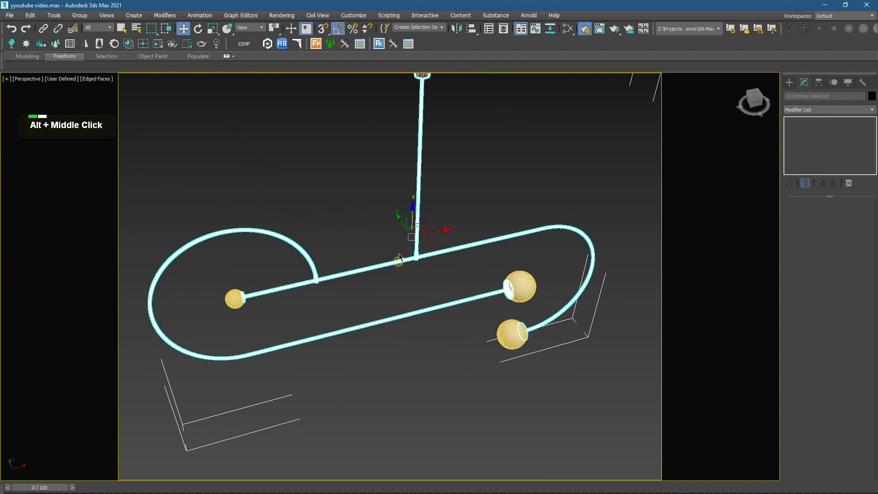
alt+middle_drag(403, 228, 515, 382)
key(ctrl+z)
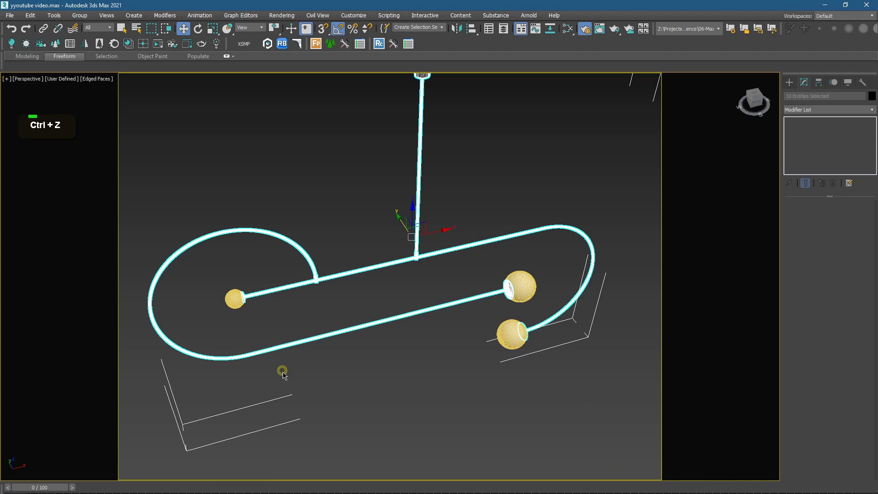
alt+click(270, 433)
mouse_move(403, 234)
alt+middle_down()
mouse_move(490, 352)
mouse_move(433, 284)
mouse_move(402, 228)
alt+middle_up()
key(ctrl+z)
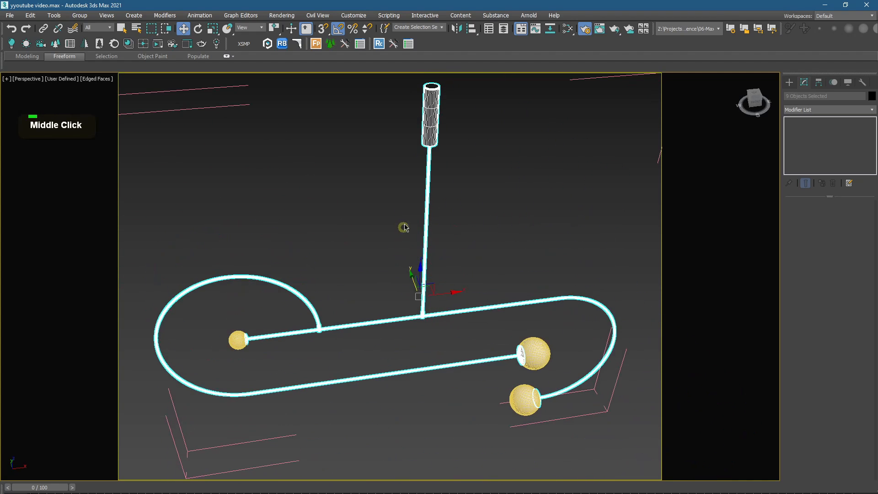
ctrl+click(429, 86)
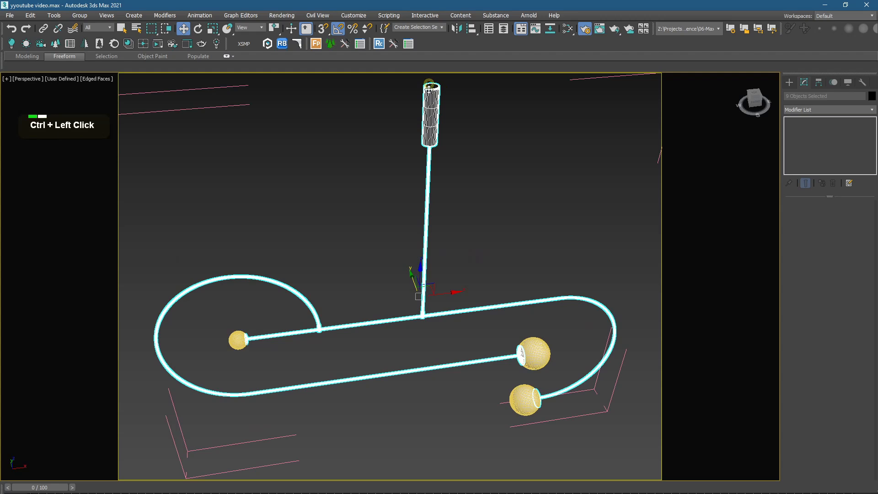
Step: Assign the Brass Clean material from the Corona Material Library to the selected metal parts of the hanging light
click(131, 43)
right_click(421, 180)
click(458, 212)
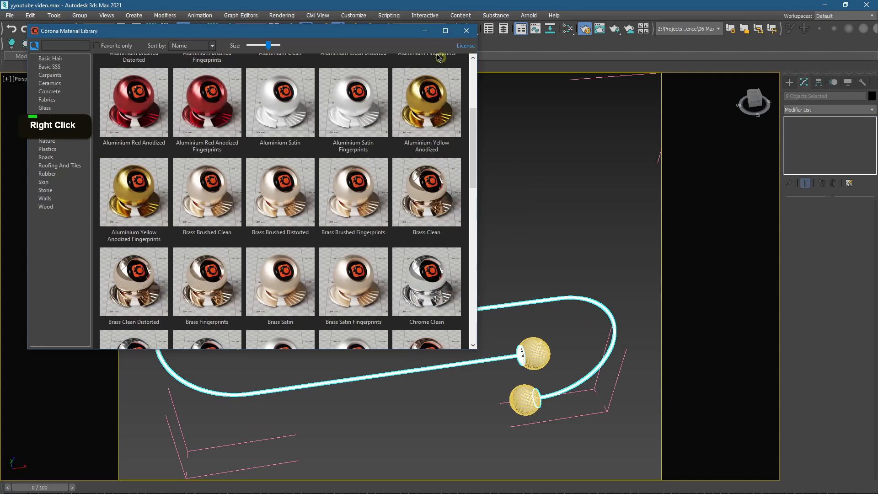
click(427, 36)
Step: Close the hanging light's group and add it to the objects excluded from the render's material override
scroll(465, 227, down, 2)
click(415, 192)
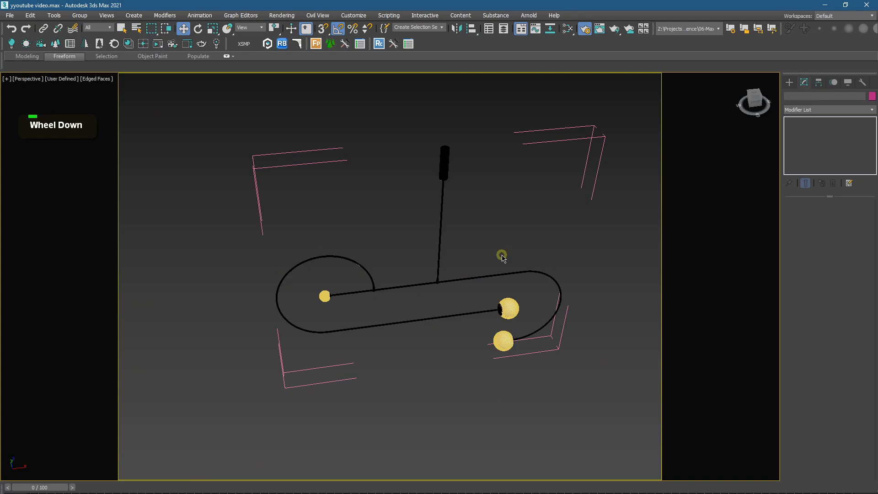
drag(568, 368, 415, 193)
click(82, 16)
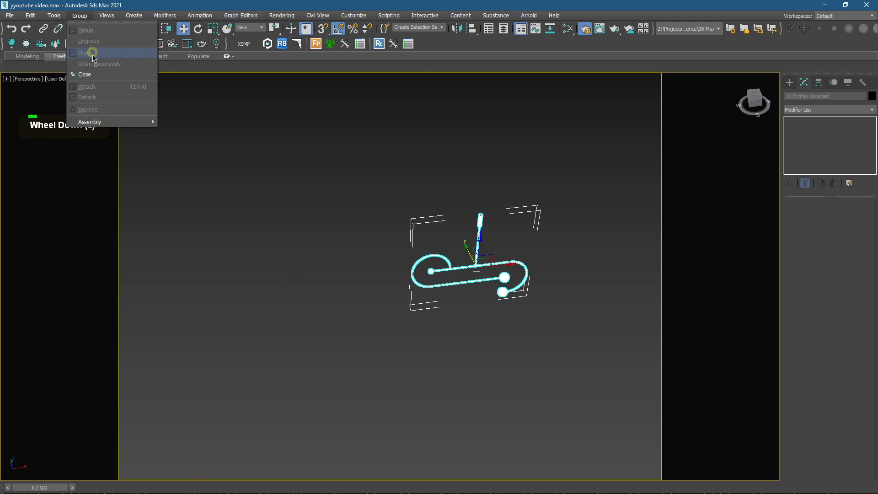
click(89, 76)
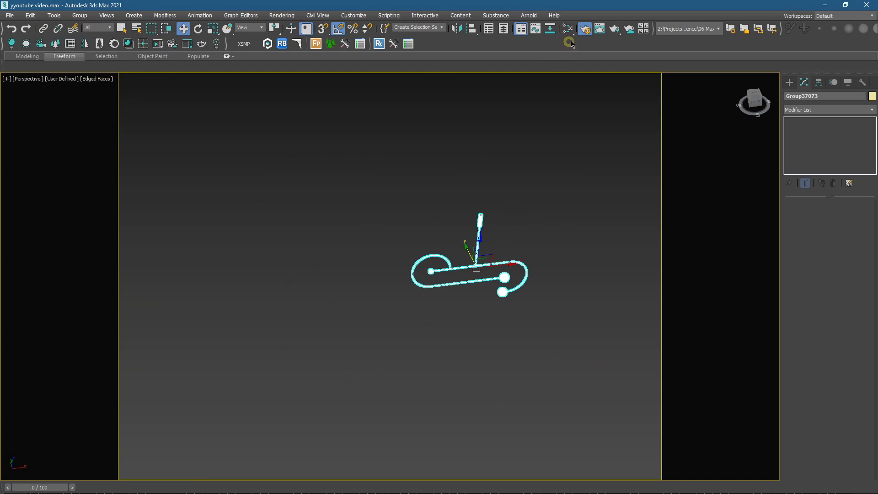
key(F10)
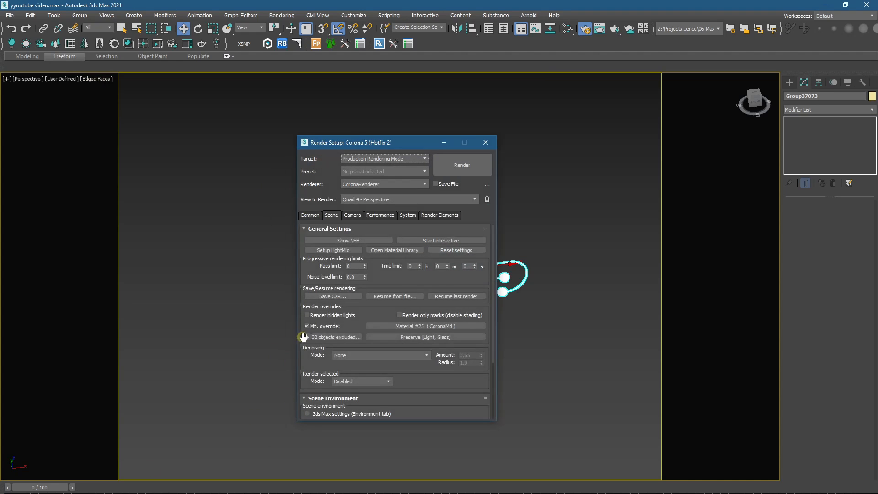
click(444, 142)
Step: Unhide all scene objects, return to the camera view and select the bathtub without its stand
right_click(434, 185)
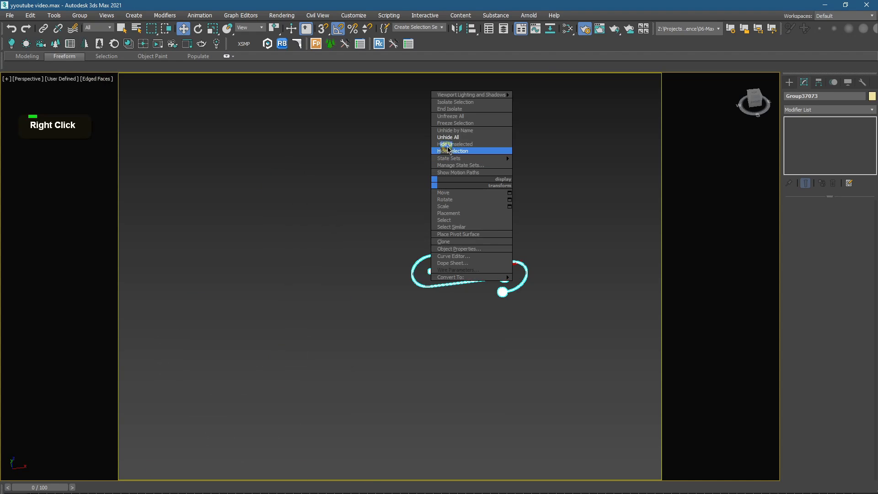
click(450, 139)
key(c)
click(407, 357)
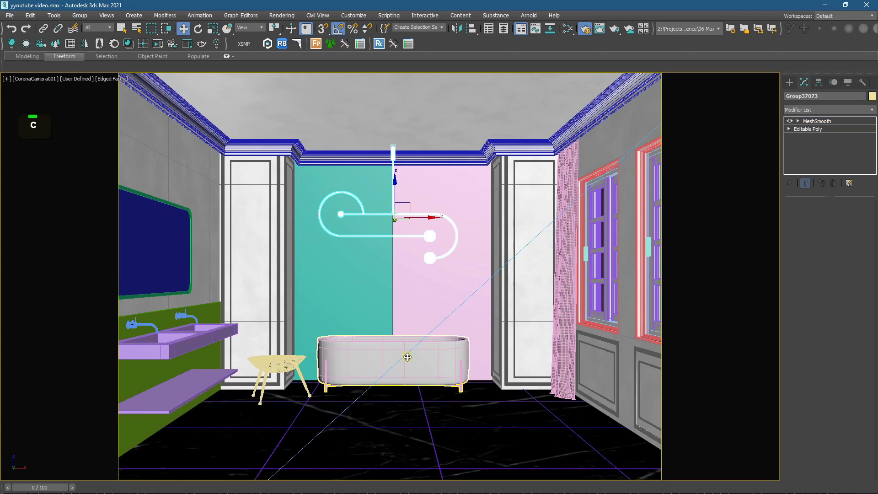
ctrl+click(327, 370)
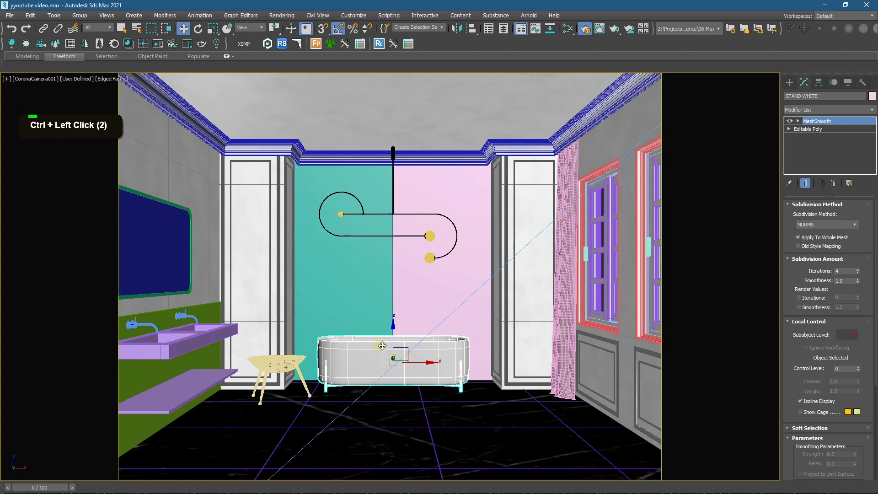
key(ctrl+z)
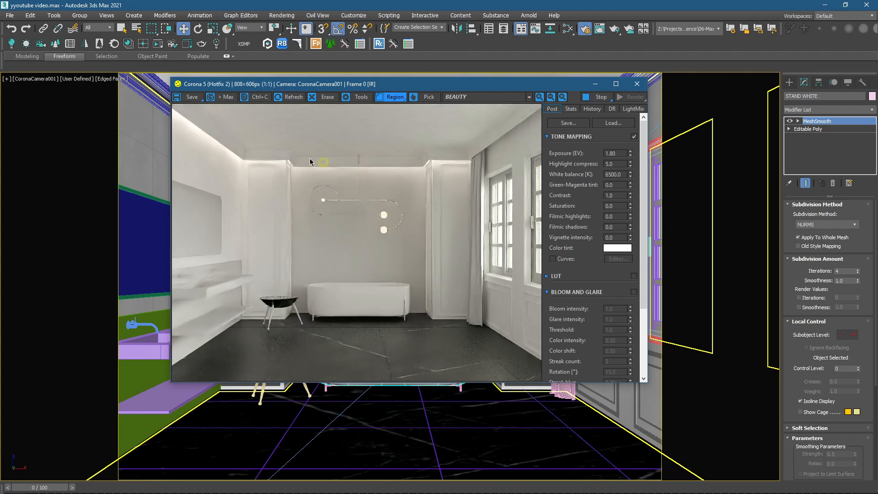
Step: Inspect the hanging light and the bathtub in the interactive render with a region around each, and clear the region
drag(308, 153, 425, 254)
scroll(384, 231, up, 2)
scroll(345, 190, down, 2)
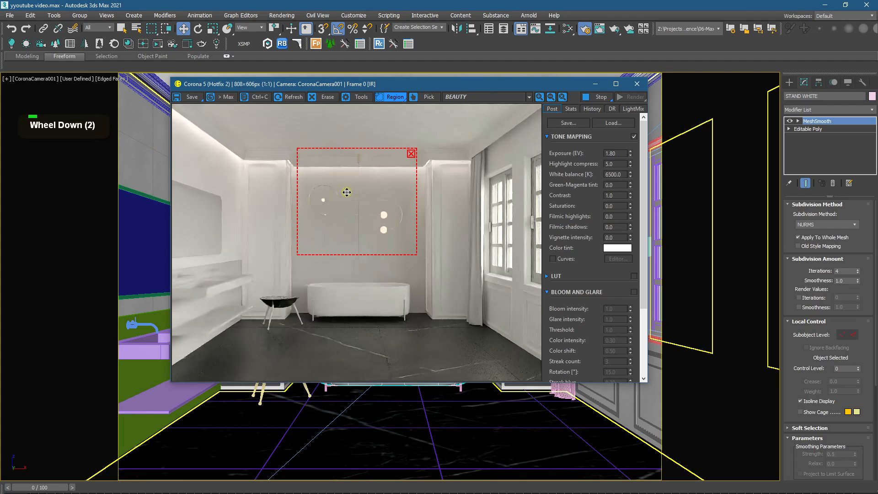
drag(346, 190, 346, 298)
scroll(346, 298, up, 2)
scroll(346, 298, down, 1)
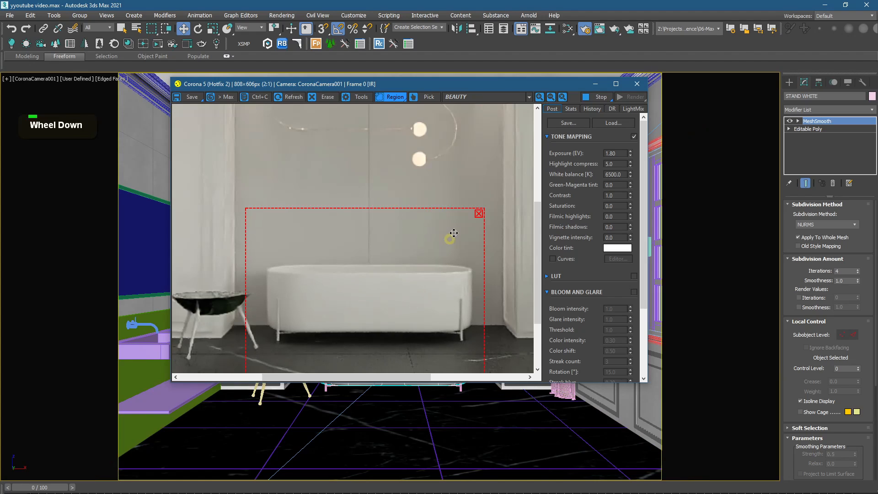
click(479, 214)
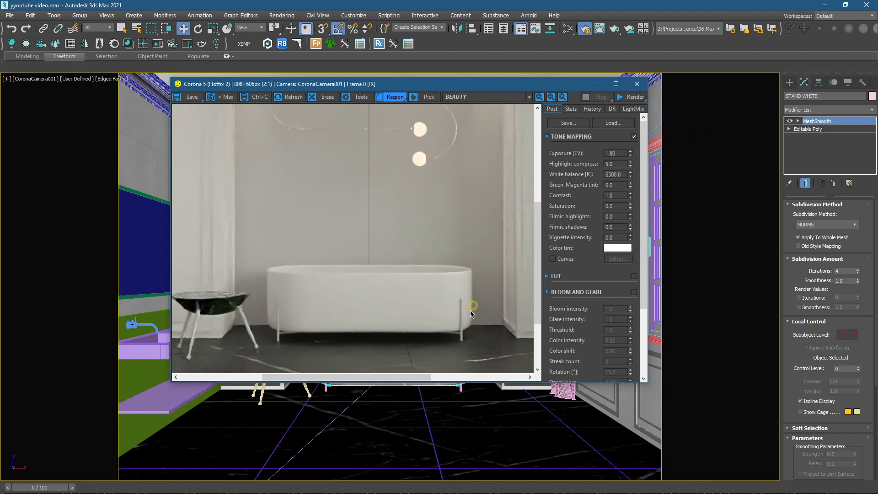
click(595, 84)
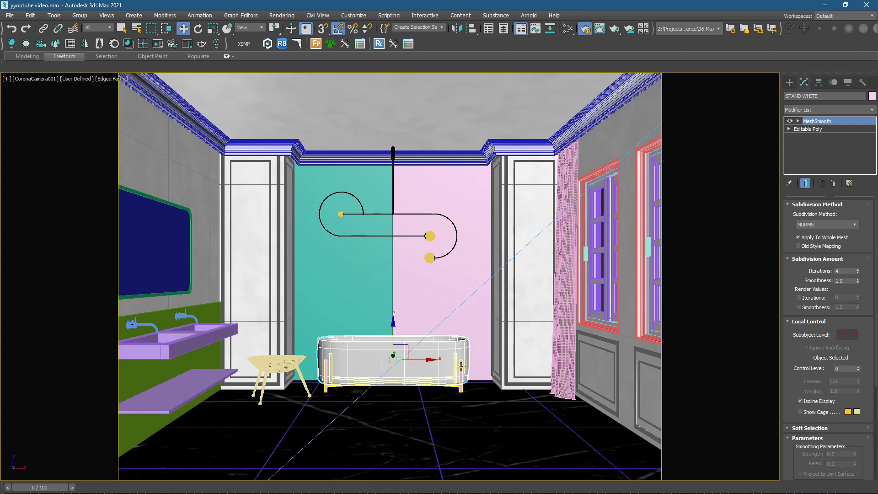
Step: Select the bathtub's metal stand and assign it the Brass Clean material from the Corona Material Library
click(461, 367)
click(461, 367)
click(565, 35)
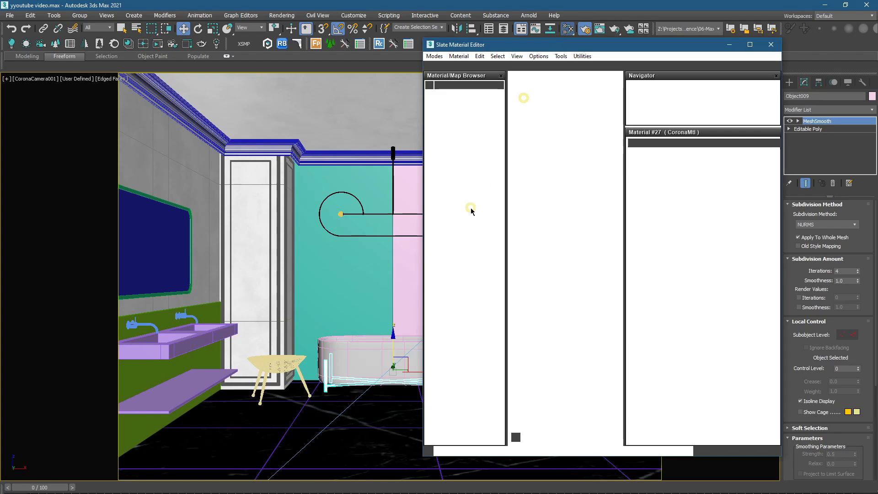
click(771, 44)
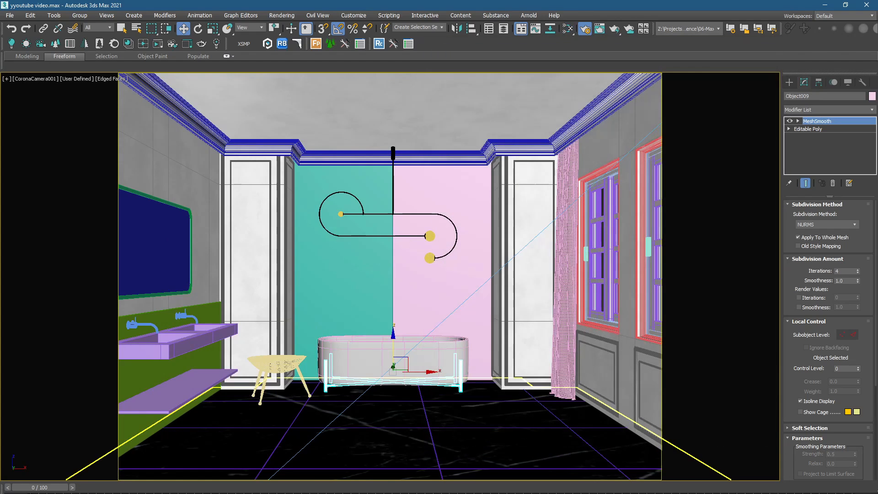
click(238, 493)
right_click(422, 184)
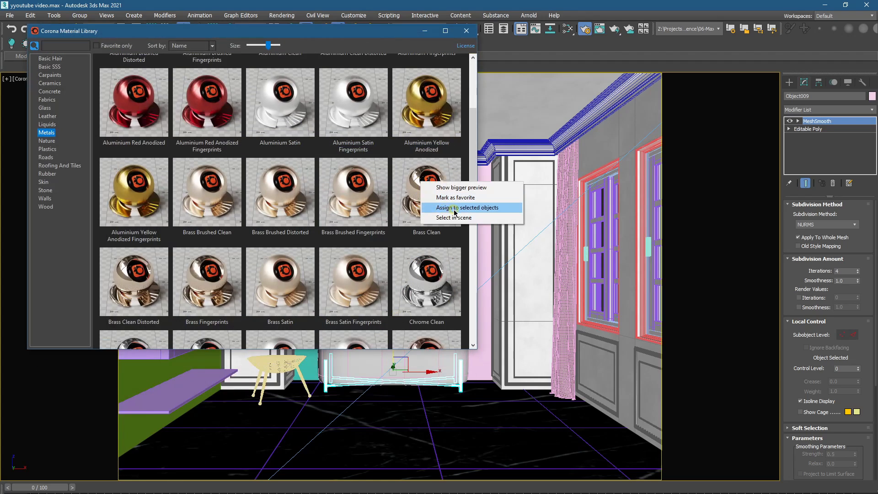
click(453, 211)
click(425, 31)
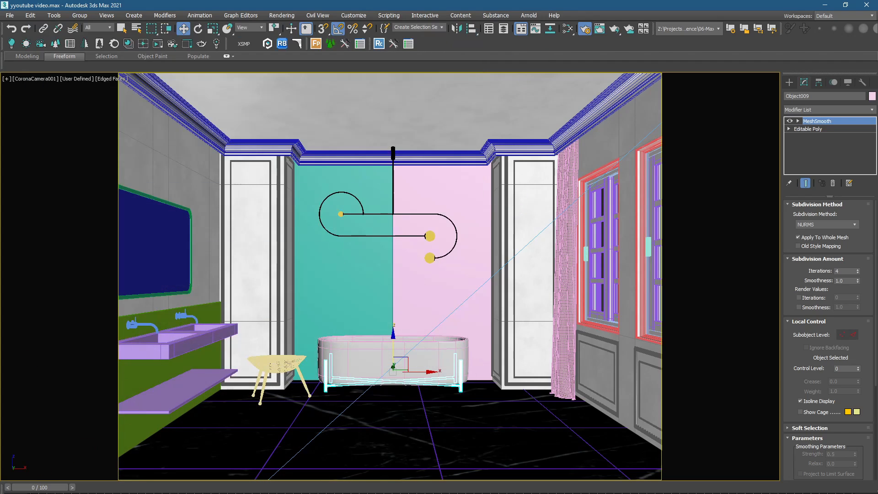
Step: Add the bathtub's stand to the objects excluded from the render's material override
key(F10)
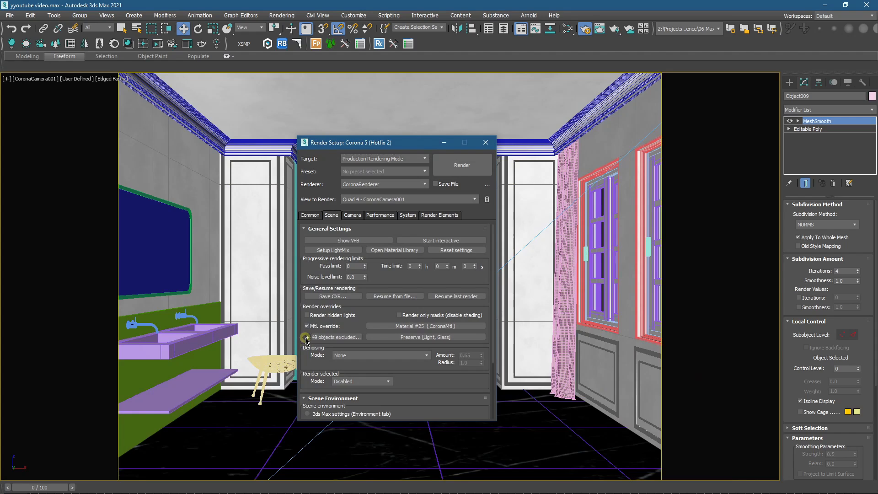
click(444, 142)
key(s)
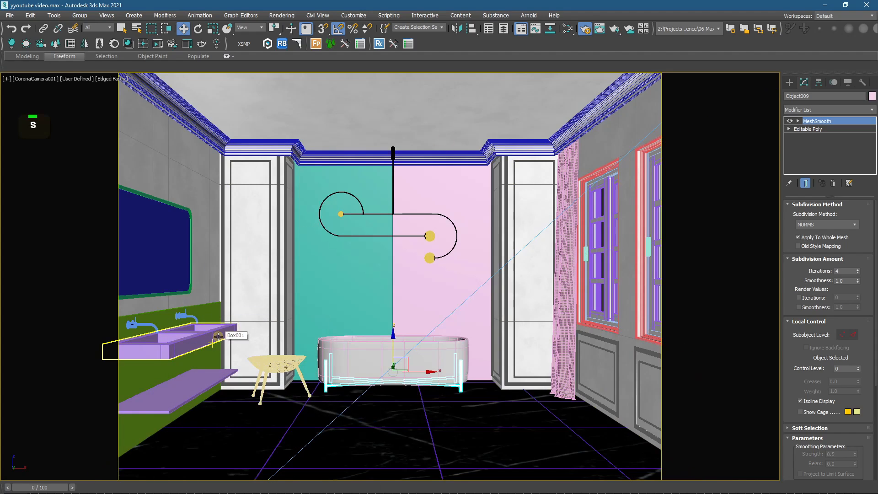
Step: Select the green wall panel behind the sinks and open the Panda White Marble folder inside the desktop's YT folder in File Explorer
click(218, 337)
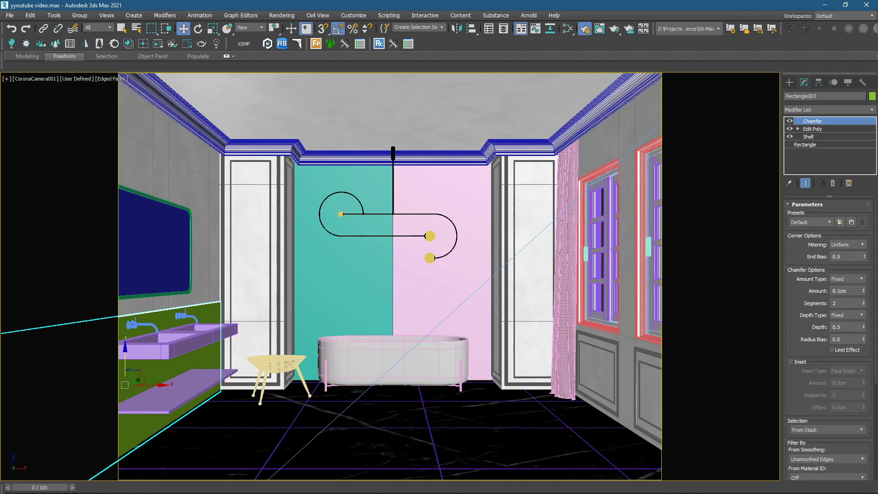
key(super+e)
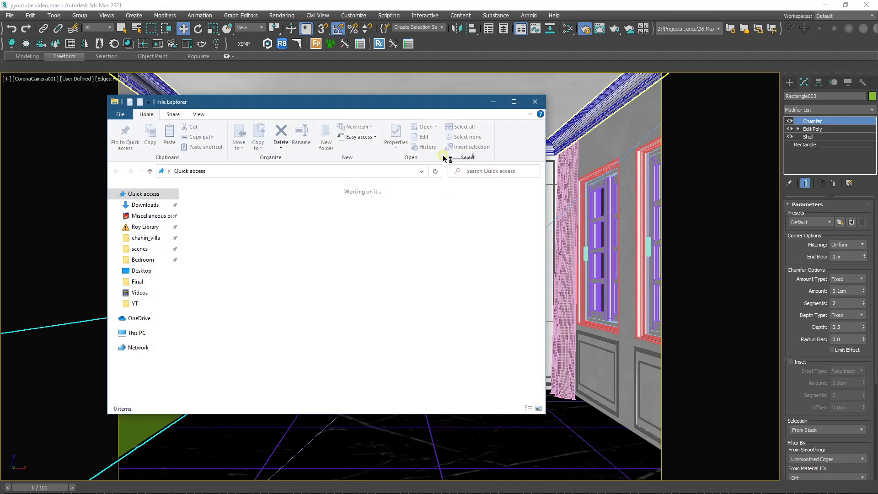
double_click(211, 297)
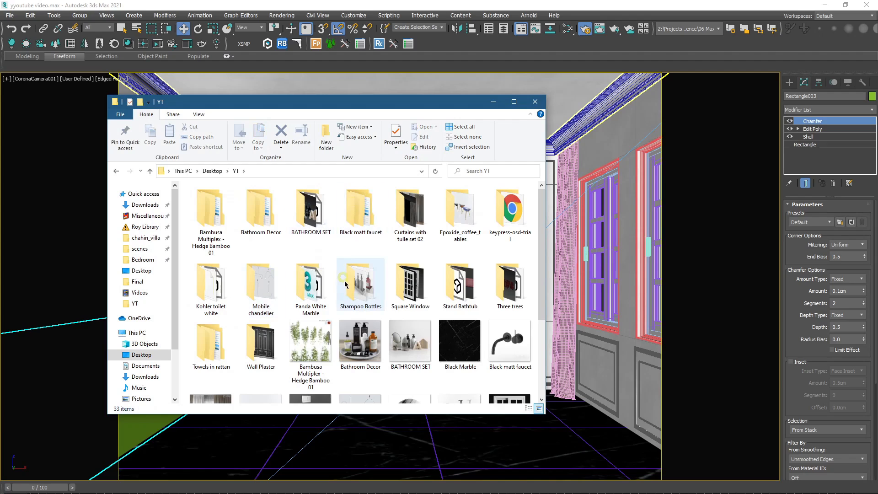
scroll(345, 285, down, 8)
click(410, 315)
scroll(410, 315, up, 2)
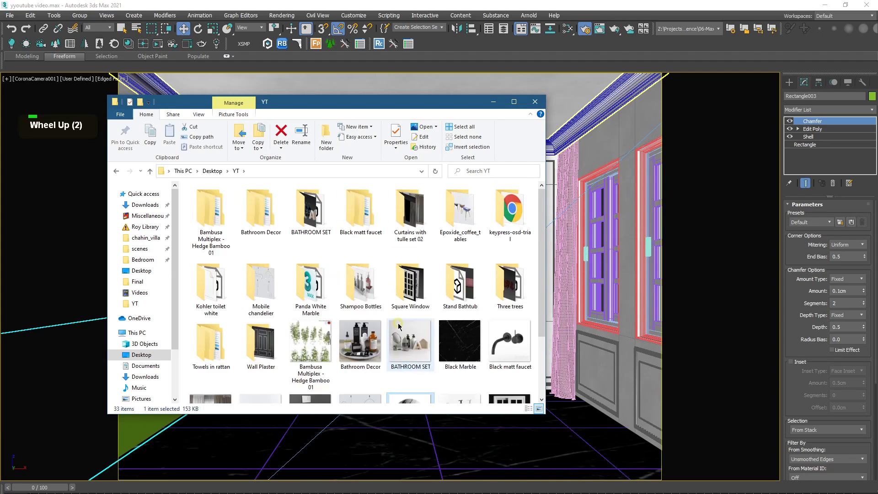
double_click(311, 286)
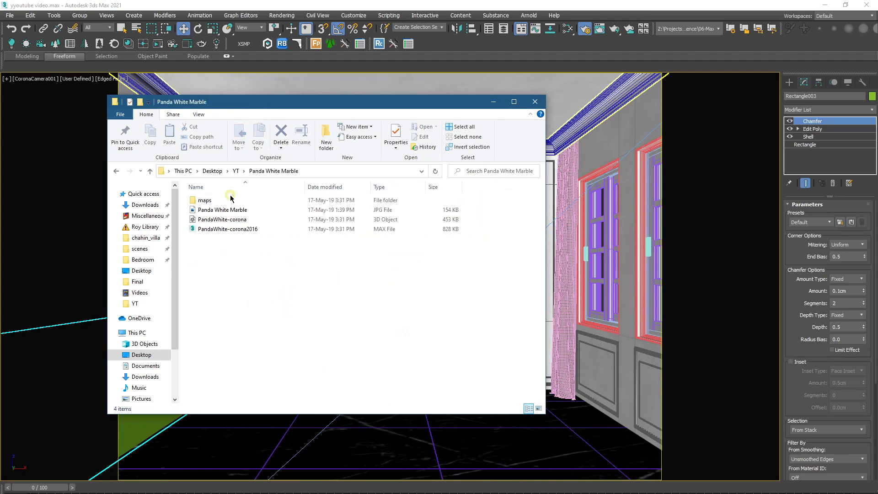
Step: Merge the PandaWhite-corona2016 scene file into the bathroom scene, opening it despite the missing DLL
drag(217, 235, 588, 418)
click(610, 432)
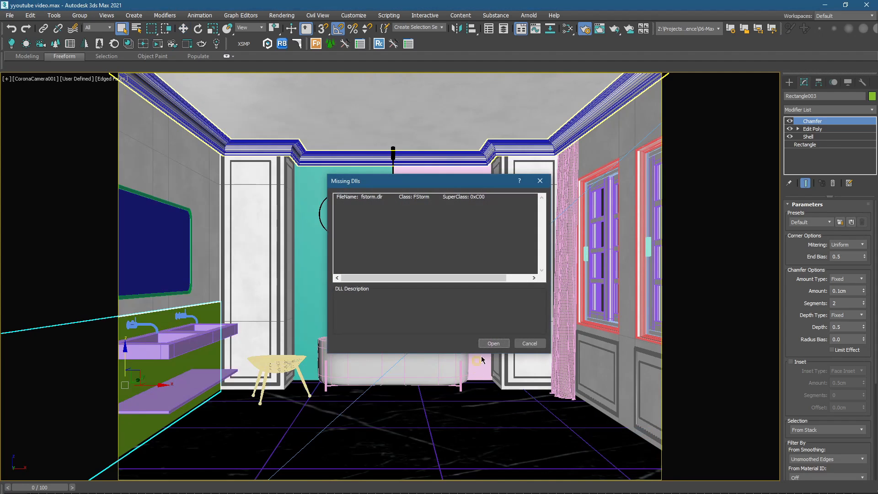
click(490, 344)
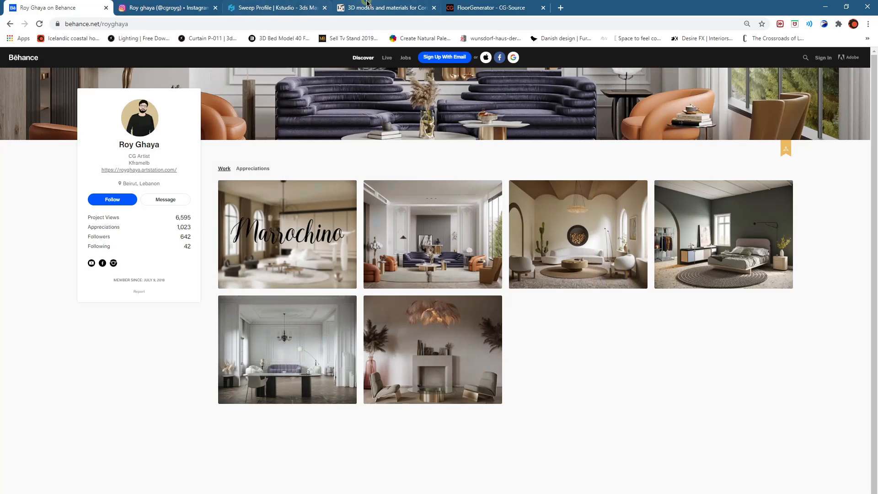
Step: Switch to the browser and look through CGMOOD's free models, subscription plans and subscriber assets
click(368, 8)
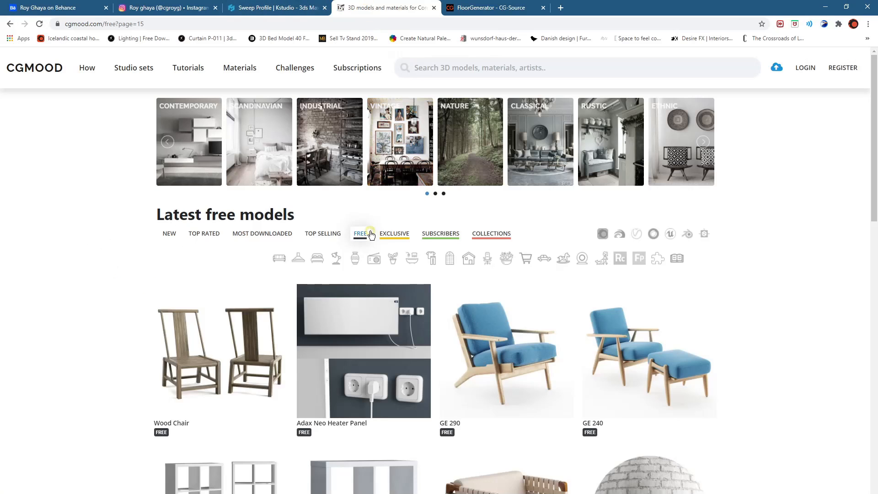
click(358, 69)
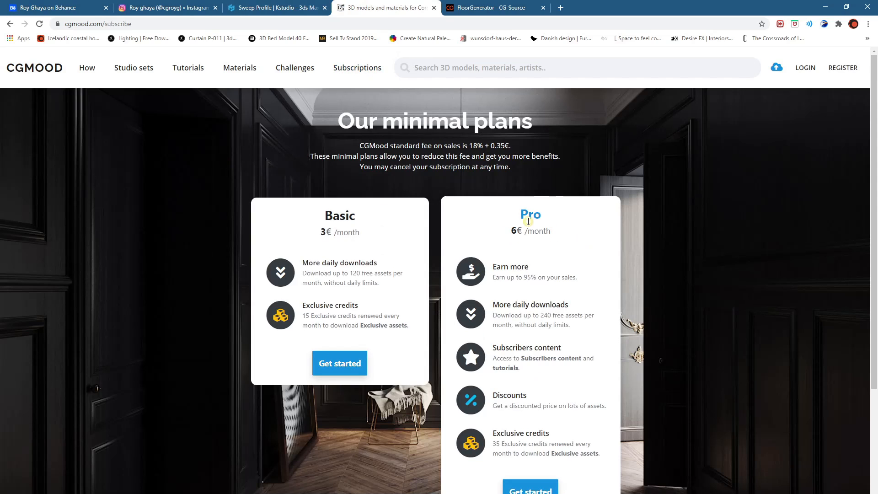
click(34, 67)
scroll(186, 215, down, 11)
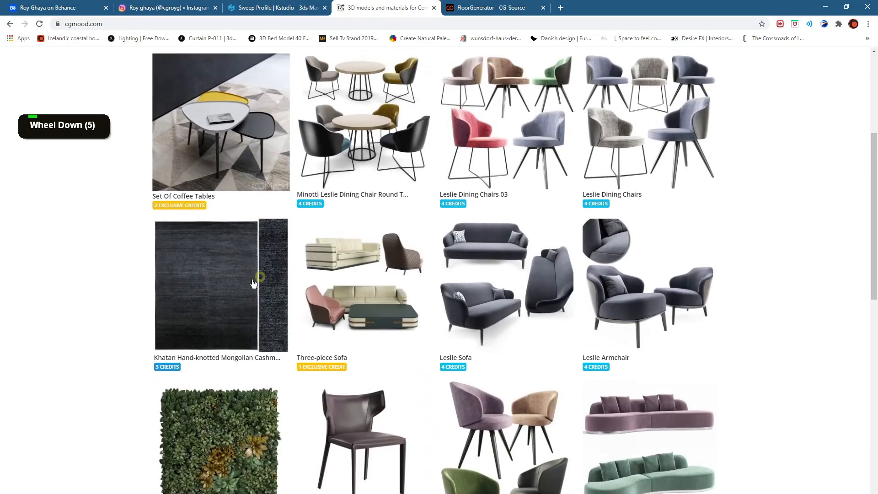
scroll(188, 294, up, 14)
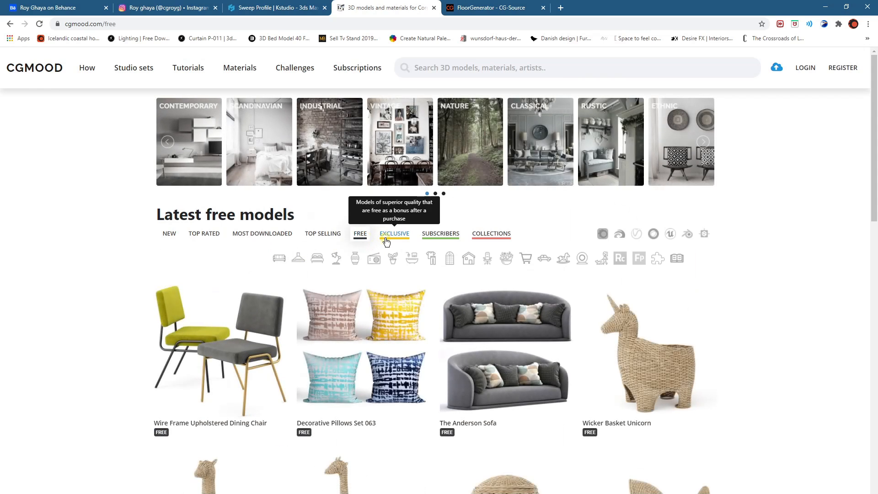
click(432, 249)
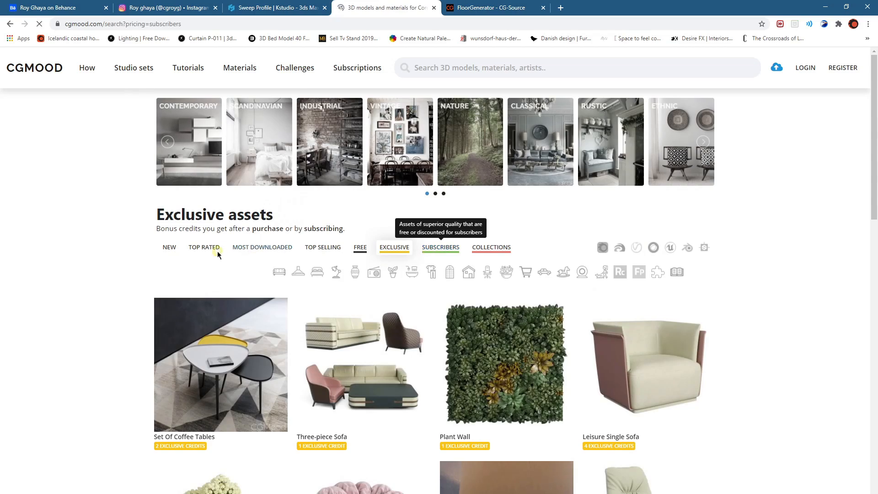
scroll(217, 251, down, 4)
scroll(218, 251, down, 18)
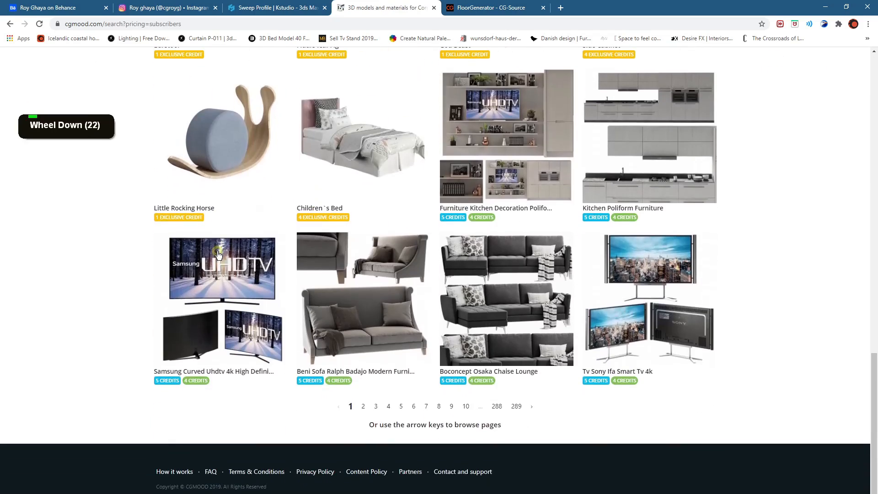
click(824, 6)
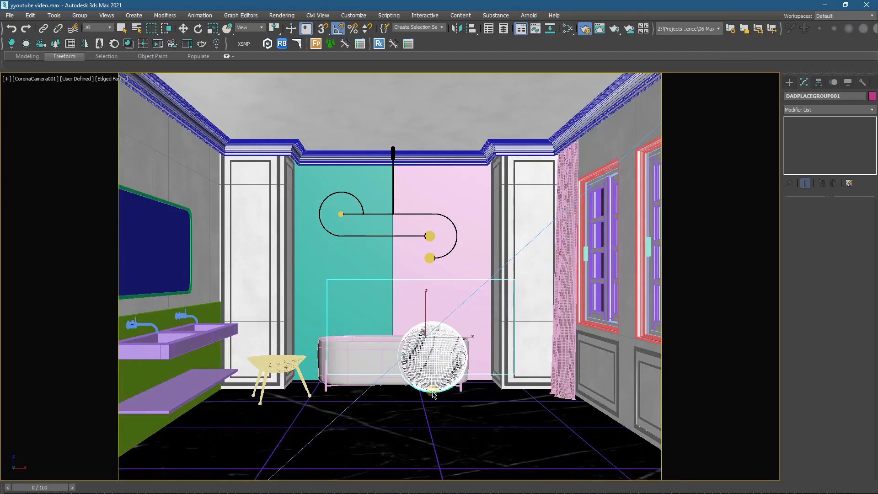
Step: Load the merged sample sphere's Panda White marble material into the Slate Material Editor and delete the sample box and sphere
click(491, 330)
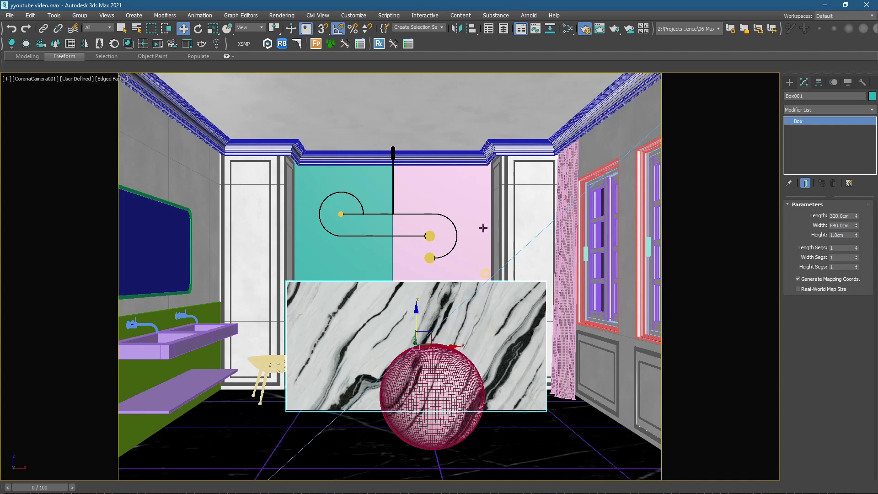
click(558, 31)
scroll(541, 174, down, 9)
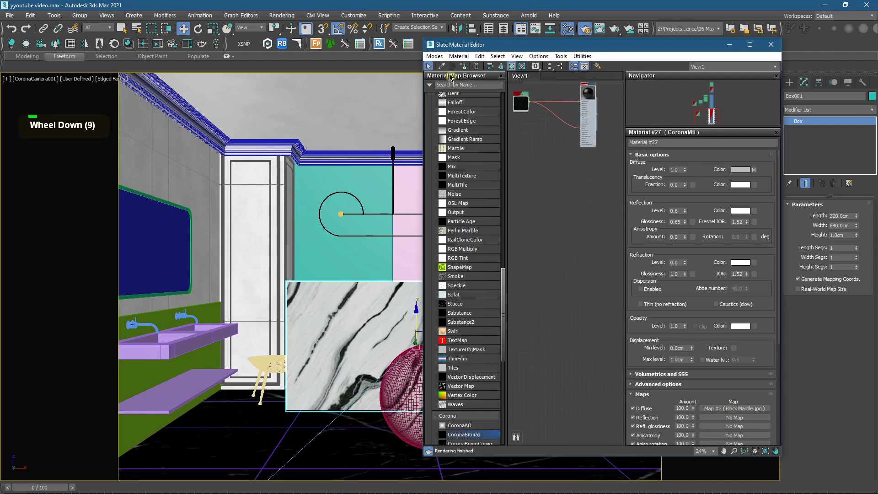
click(441, 67)
click(407, 388)
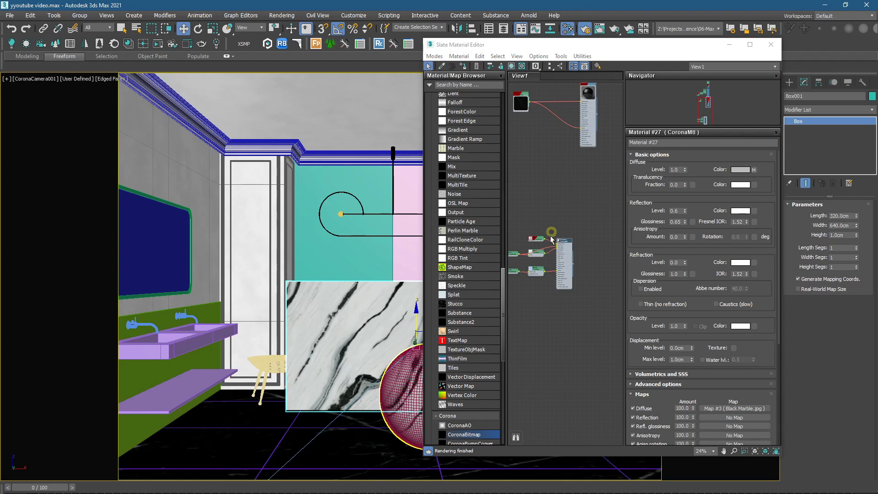
scroll(551, 240, up, 4)
middle_drag(551, 239, 572, 236)
ctrl+click(415, 391)
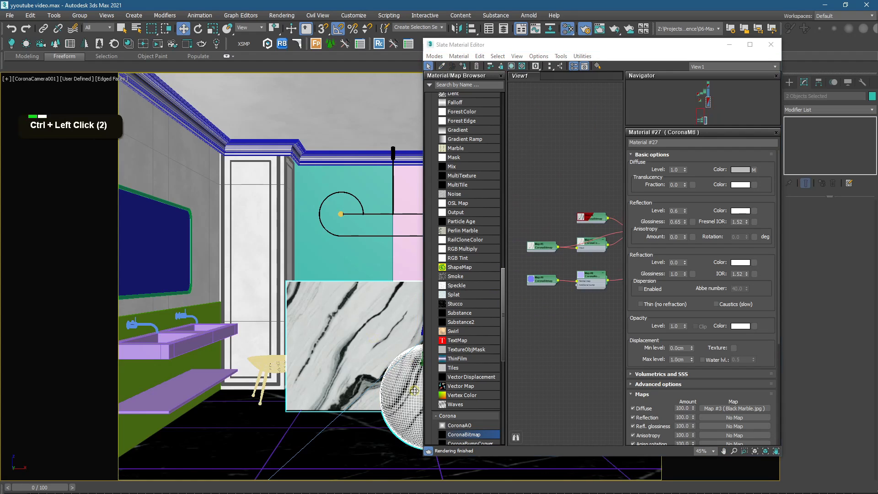
key(Delete)
Step: Assign the Helsinky-PBR marble material to both wall panels behind the bathtub
click(379, 279)
ctrl+click(407, 261)
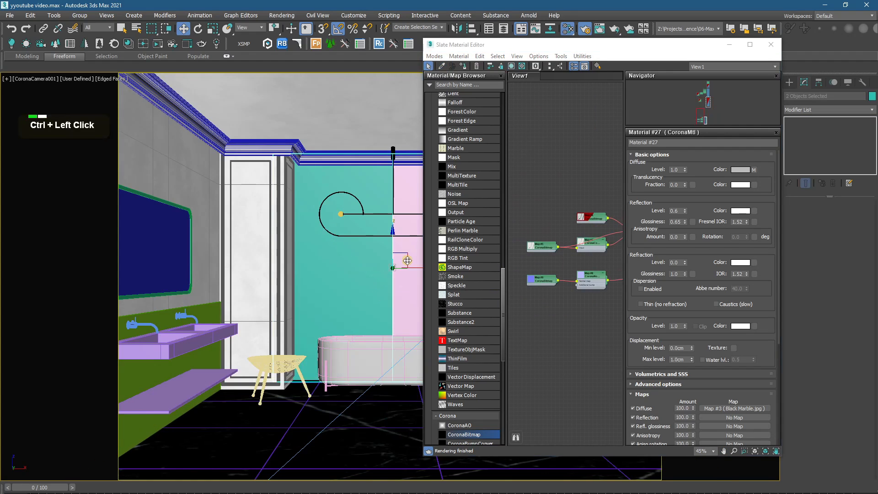
middle_drag(587, 255, 485, 257)
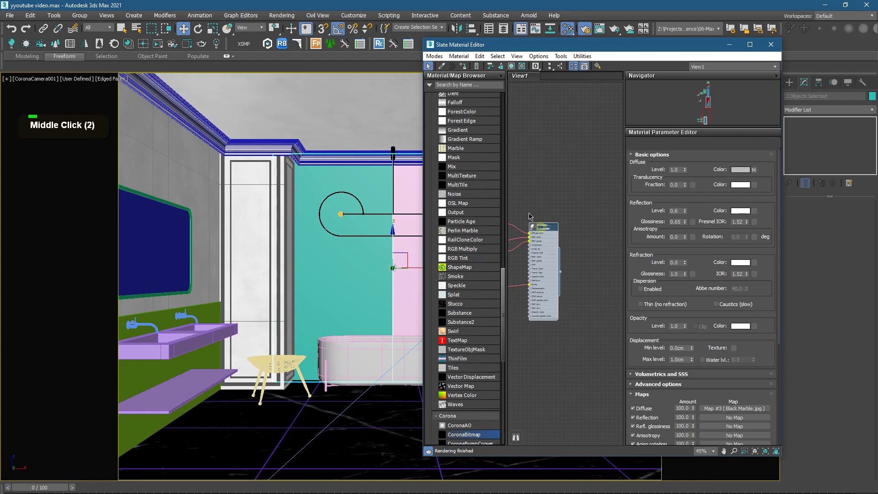
click(729, 45)
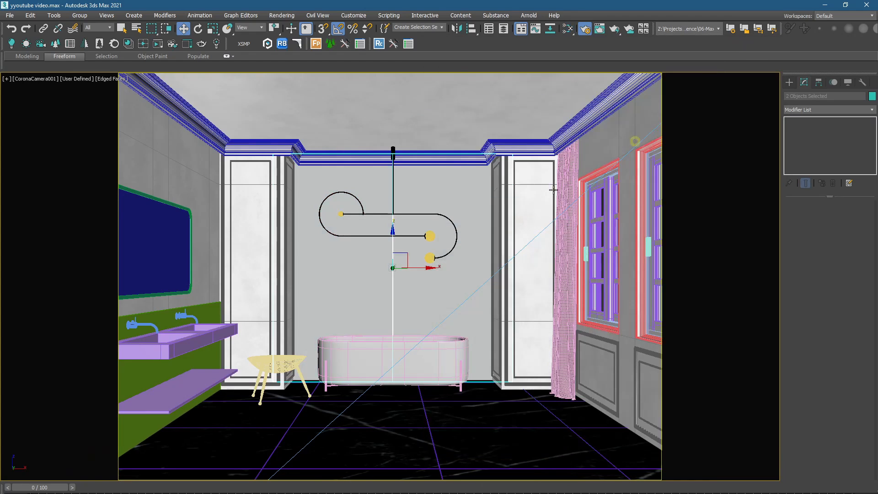
Step: Add a UVW Map modifier with Box mapping to each of the two marble panels behind the bathtub
click(471, 228)
click(819, 110)
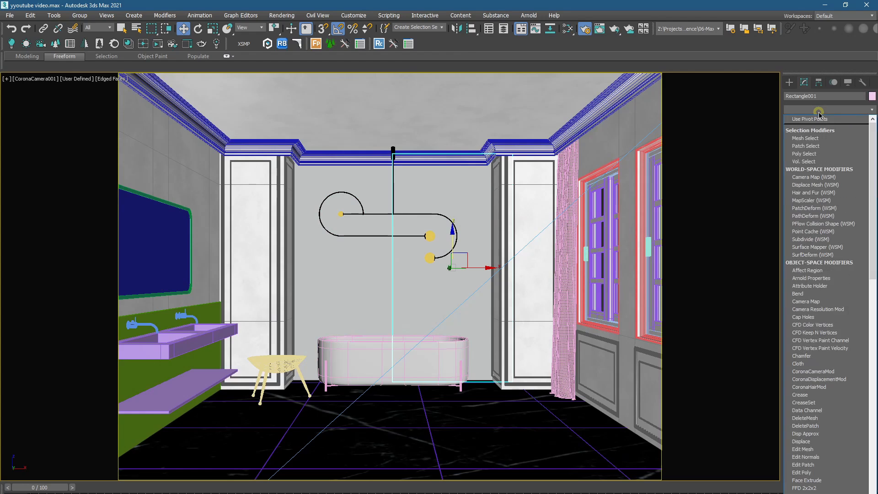
key(v)
key(u)
click(806, 422)
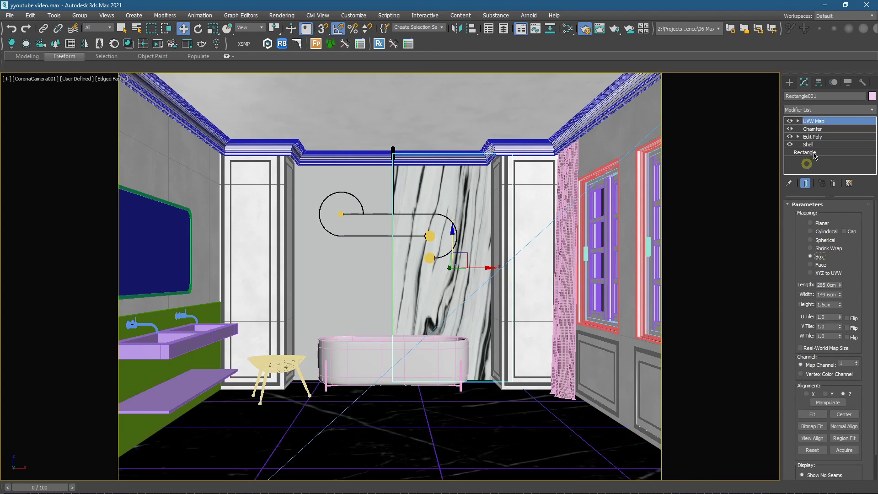
click(365, 257)
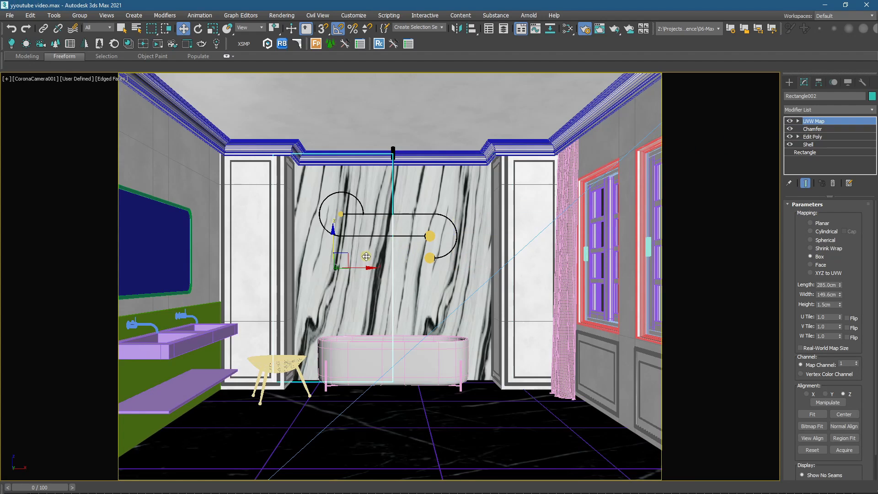
Step: Rotate the left marble panel's UVW Map gizmo about half a turn, trying the X and Y alignments and keeping Z
click(812, 394)
click(831, 393)
click(838, 394)
click(798, 121)
click(815, 129)
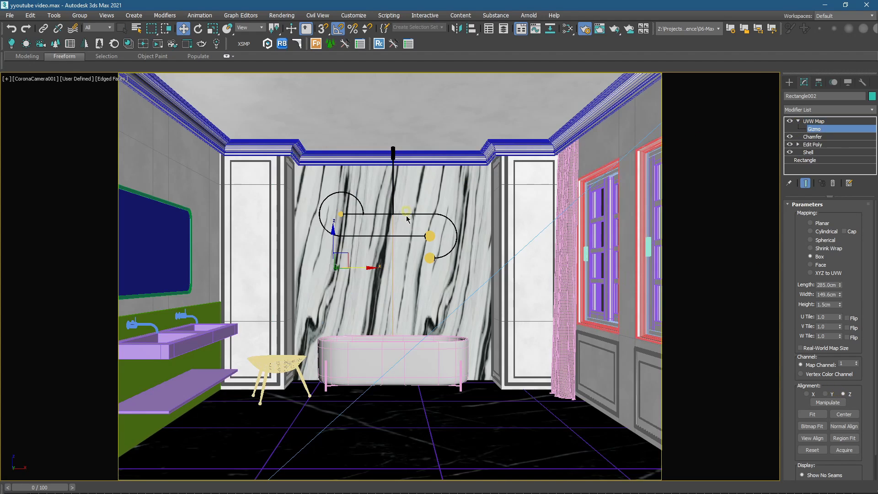
key(e)
drag(362, 242, 263, 216)
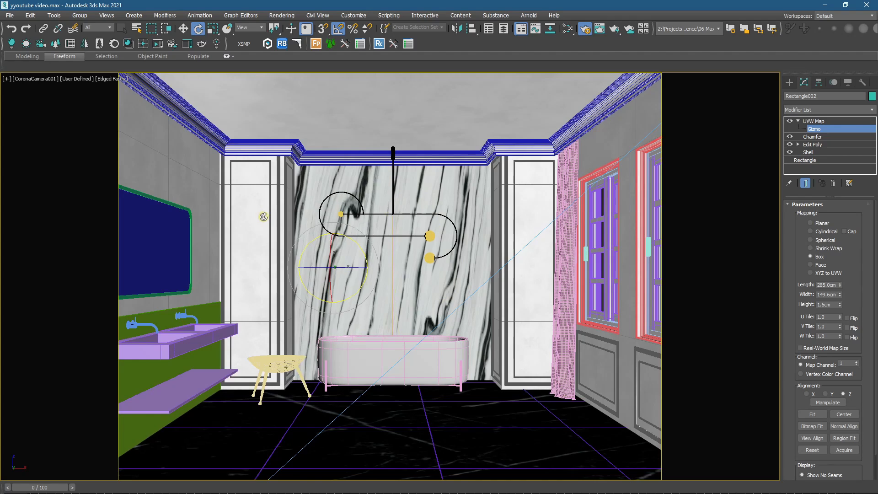
click(807, 394)
click(826, 394)
click(844, 394)
Step: Mirror the right marble panel about the Y axis without cloning it
click(789, 82)
click(437, 206)
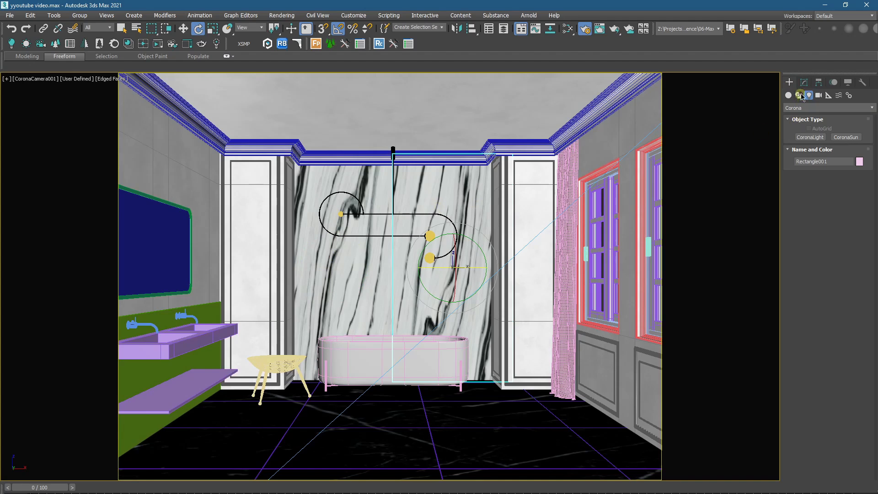
click(804, 82)
click(457, 29)
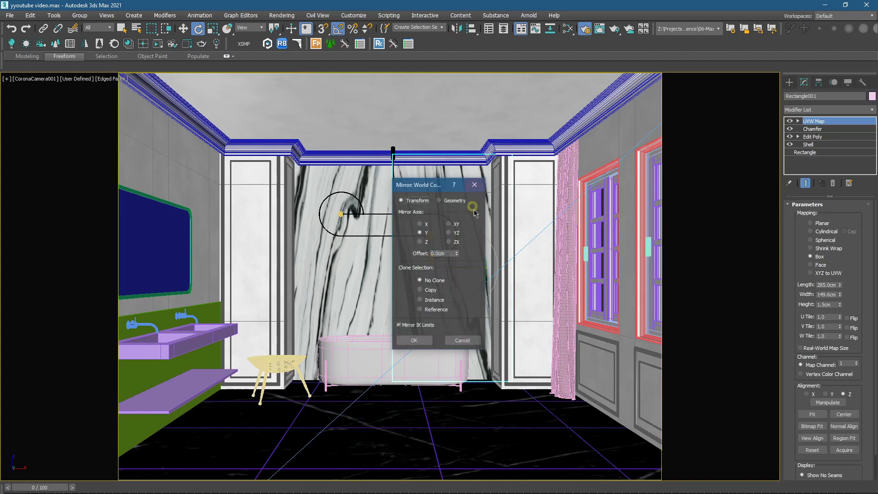
click(423, 337)
Step: Mirror the left marble panel without cloning it
click(362, 280)
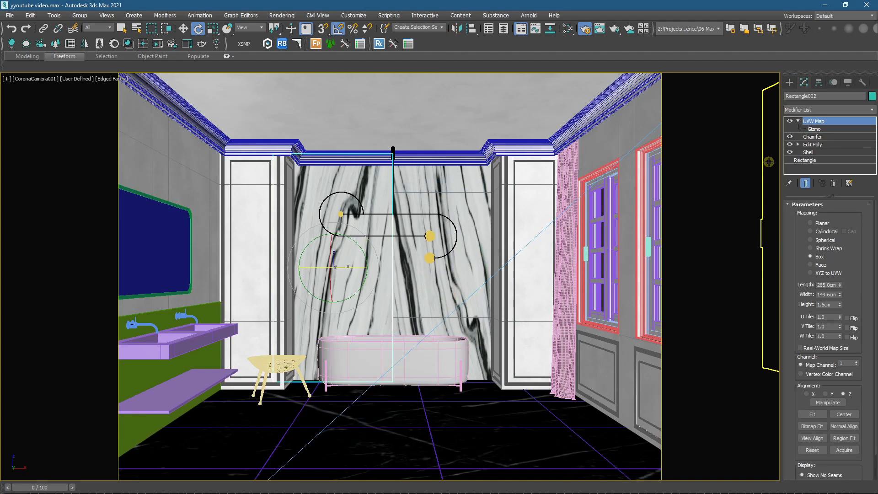
click(457, 29)
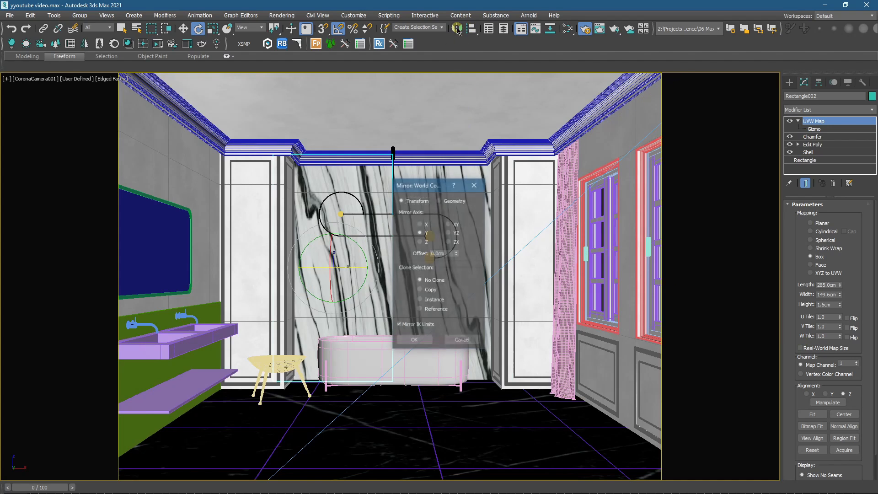
click(417, 233)
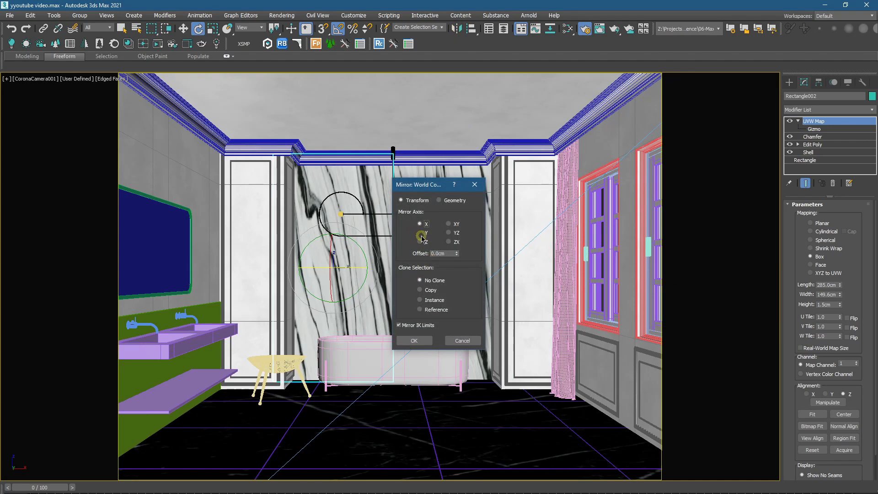
click(415, 341)
Step: Rotate the left panel's UVW Map gizmo another half turn and mirror it about the Y axis, keeping the Z alignment
click(813, 130)
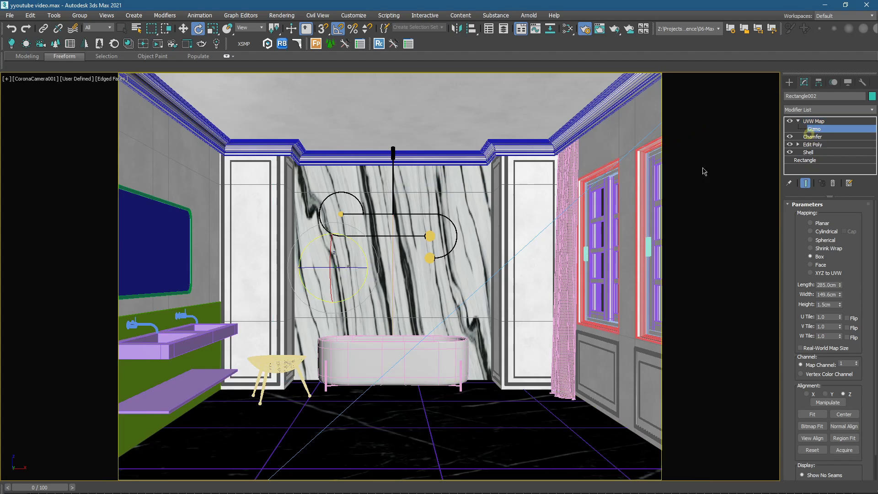
mouse_move(343, 249)
mouse_down()
mouse_move(412, 314)
mouse_move(406, 305)
mouse_up()
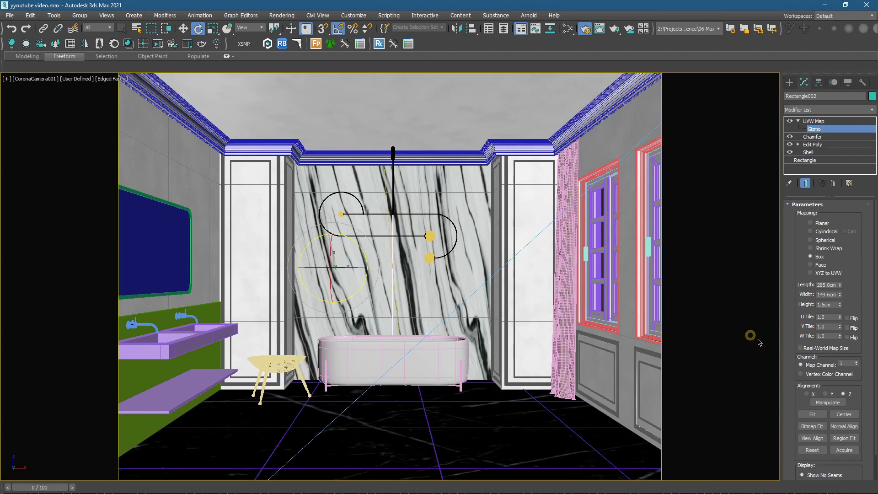
click(806, 394)
click(825, 394)
click(843, 394)
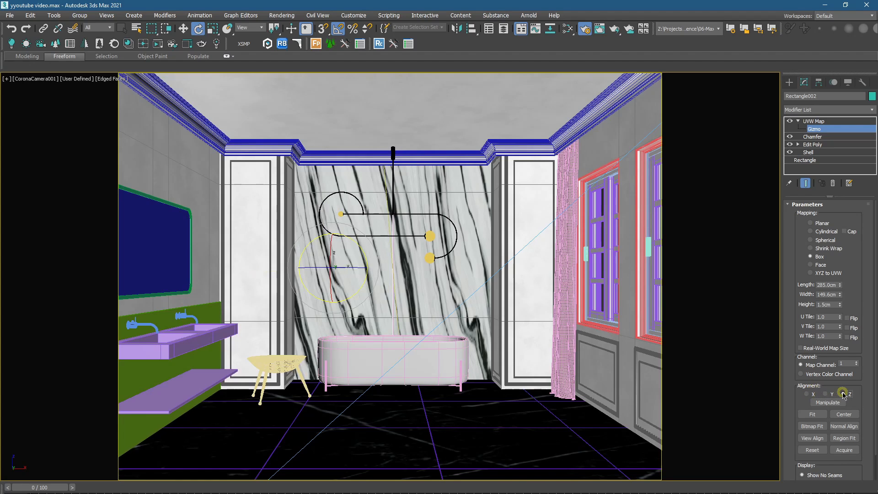
click(456, 28)
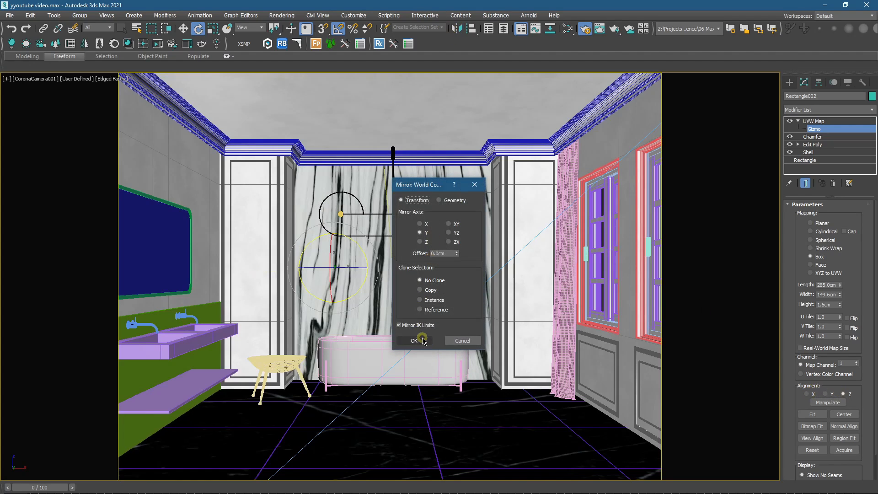
click(414, 341)
click(788, 82)
Step: Exclude both marble panels from the render's material override and start an interactive Corona render of the camera view
click(400, 199)
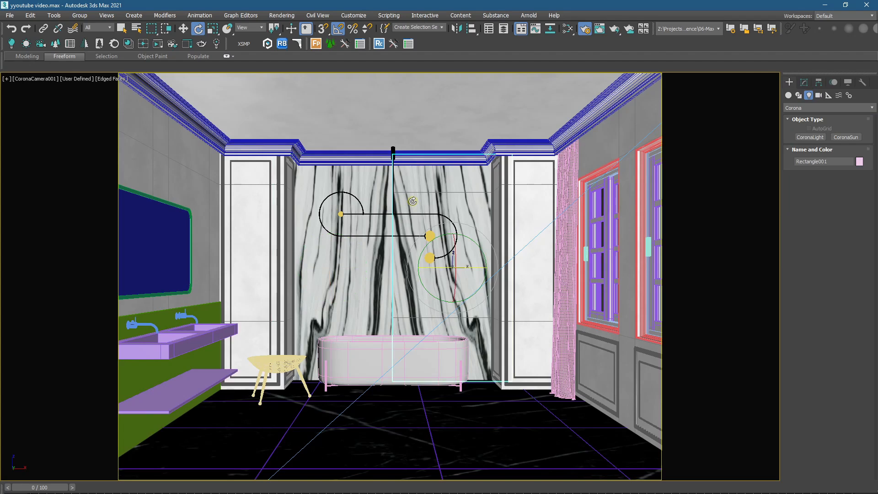
ctrl+click(373, 198)
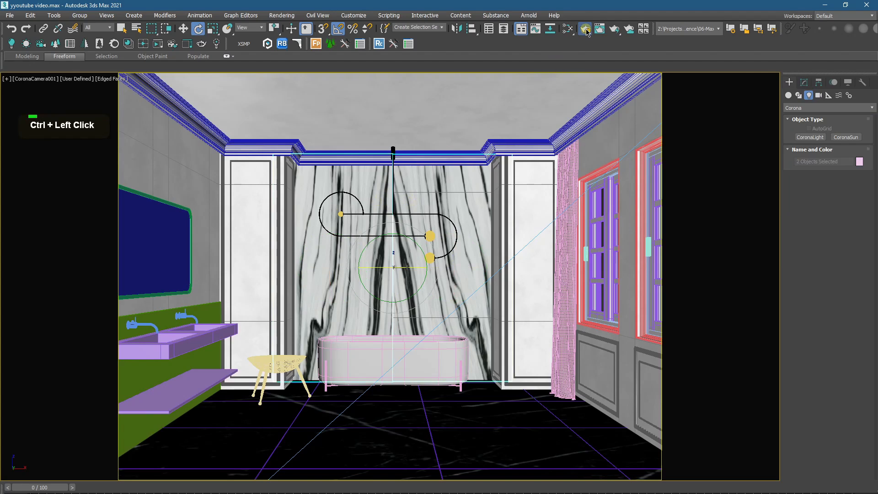
key(F10)
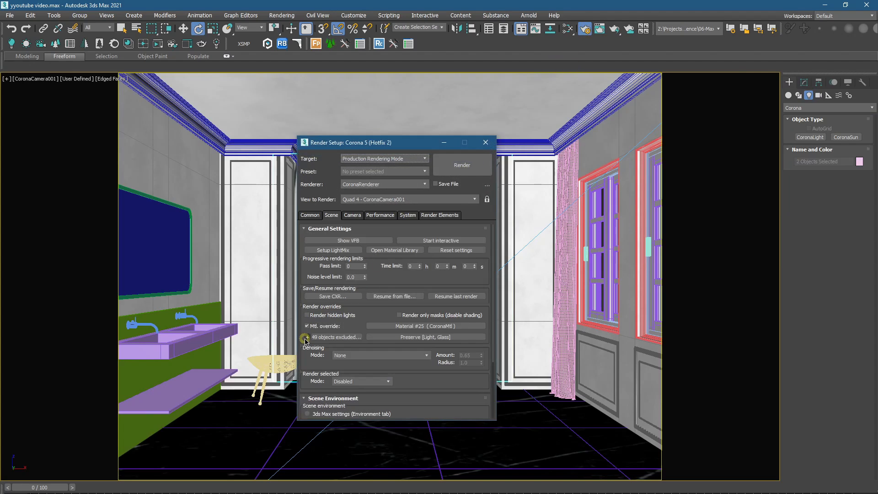
click(444, 142)
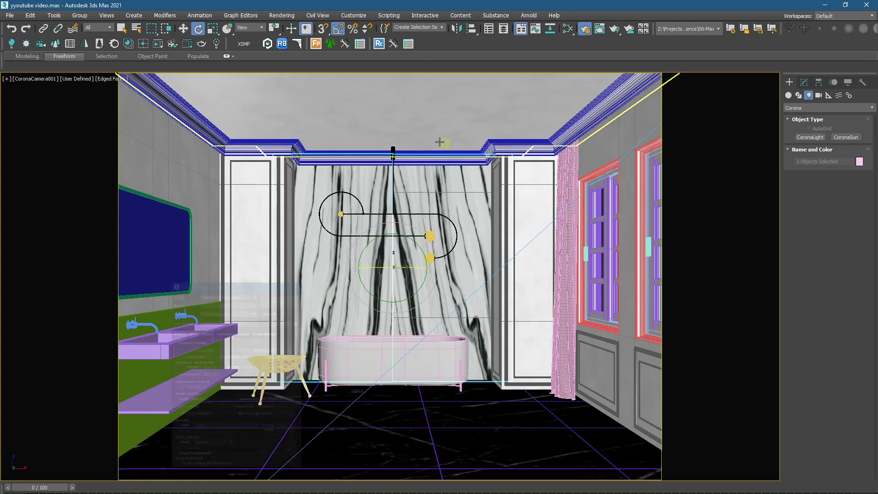
click(158, 44)
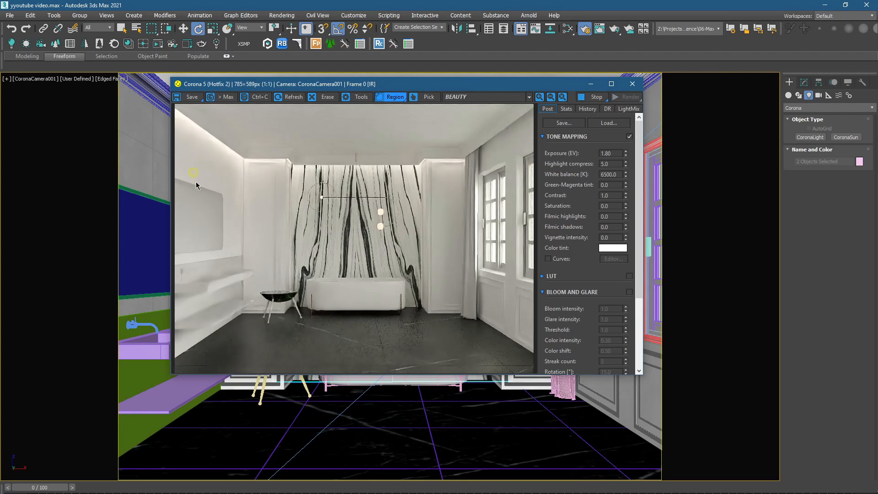
drag(373, 86, 277, 91)
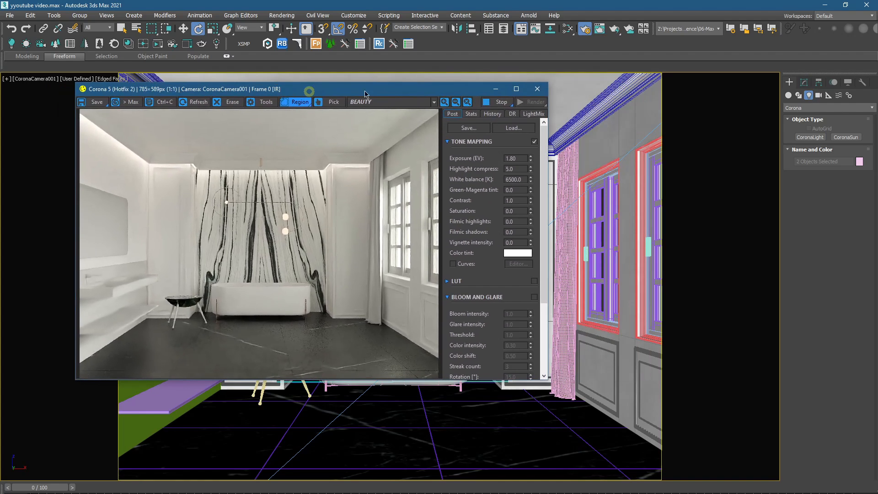
Step: Set the reflection level of the Helsinky-PBR marble material to 1.0
click(552, 29)
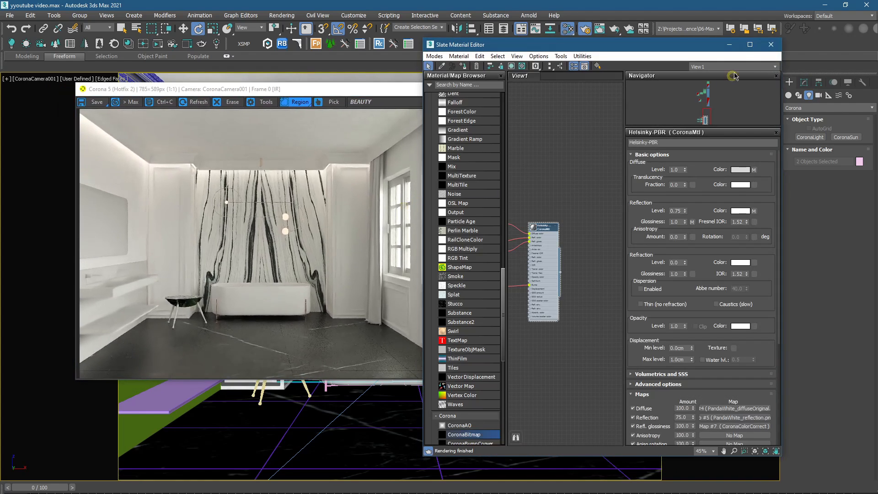
click(751, 45)
middle_drag(300, 225, 453, 251)
scroll(333, 249, up, 15)
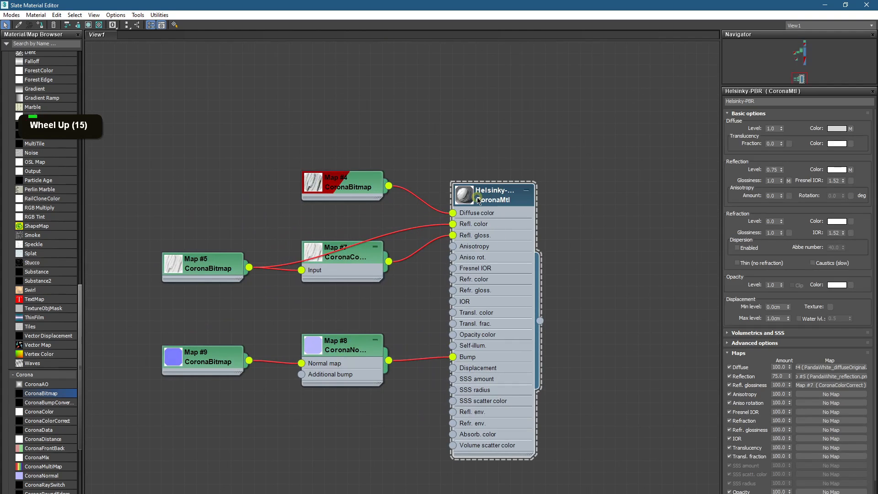
drag(333, 255, 335, 266)
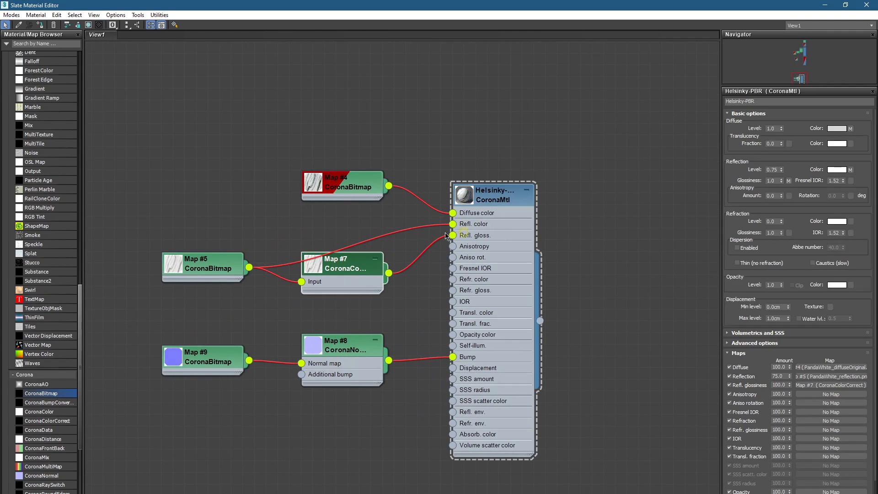
double_click(463, 197)
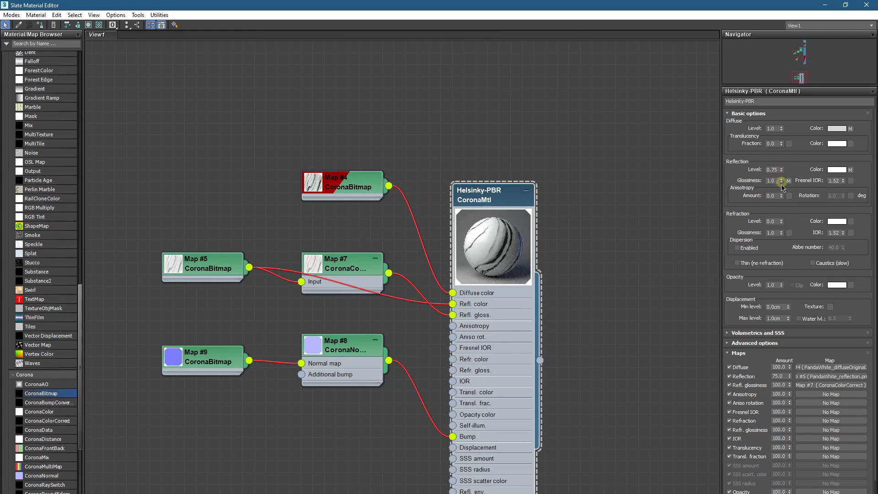
drag(780, 172, 773, 121)
click(846, 5)
Step: Draw a render region around the marble wall and bathtub in the interactive render
scroll(607, 233, down, 2)
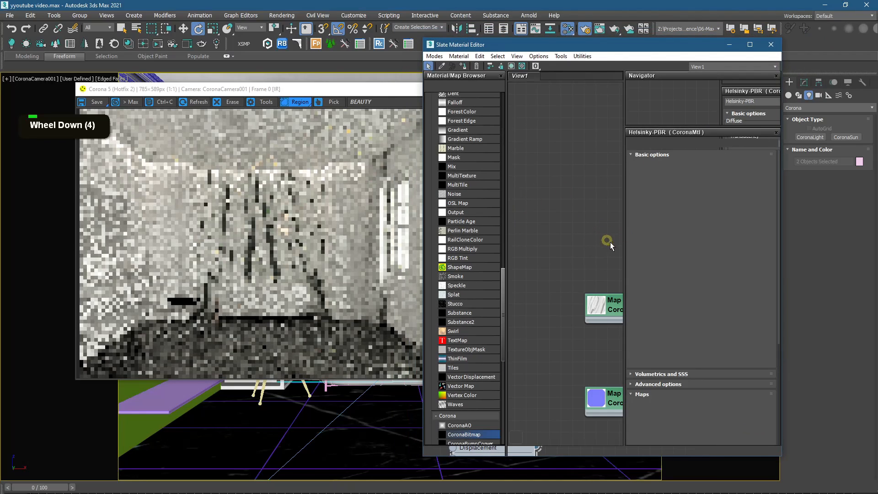
middle_drag(608, 241, 555, 251)
scroll(555, 251, down, 2)
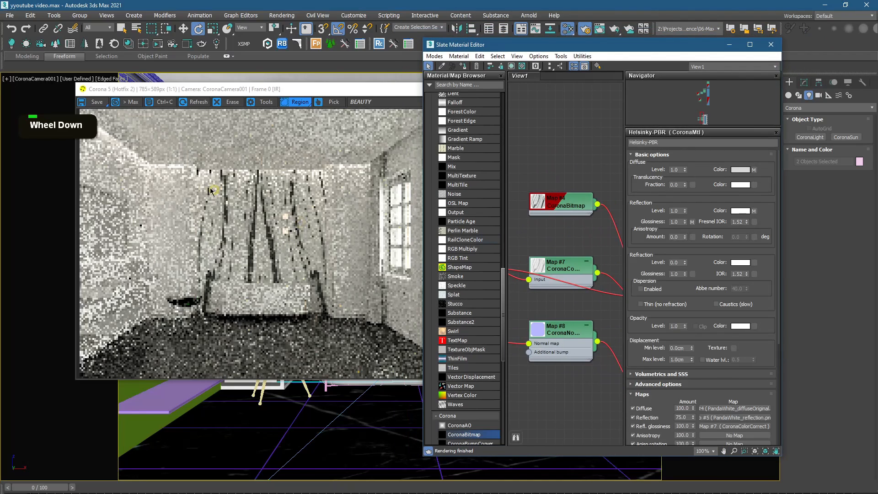
drag(190, 152, 337, 318)
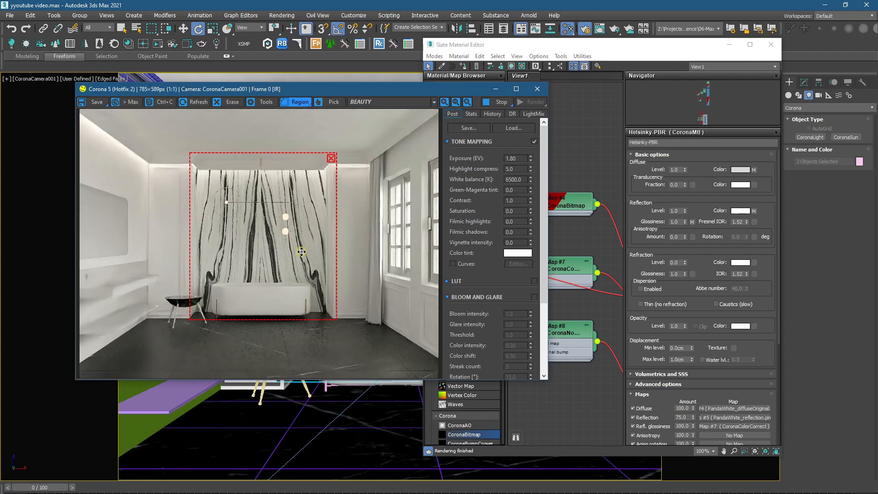
scroll(614, 197, down, 3)
middle_drag(613, 198, 638, 189)
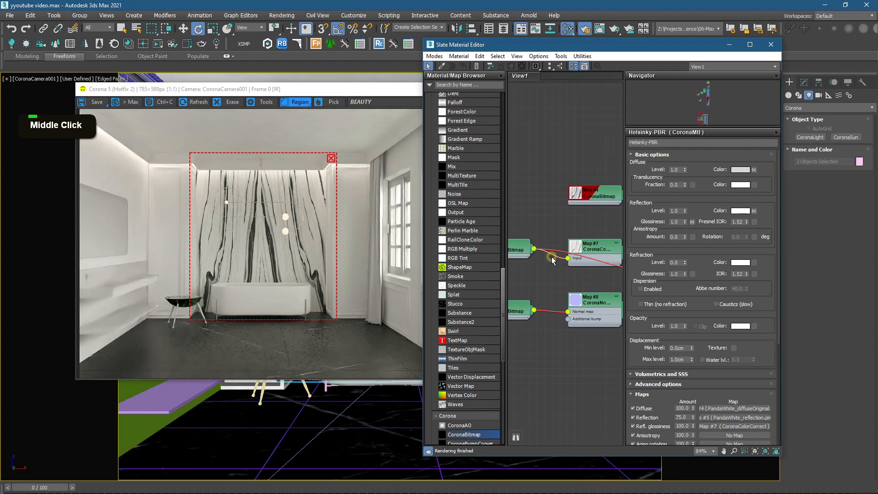
Step: Insert an Output map between the CoronaColorCorrect map and the Helsinky-PBR material's reflection glossiness input, and open its parameters
scroll(552, 260, down, 4)
mouse_move(553, 260)
middle_down()
mouse_move(547, 254)
mouse_move(561, 250)
mouse_move(553, 261)
middle_up()
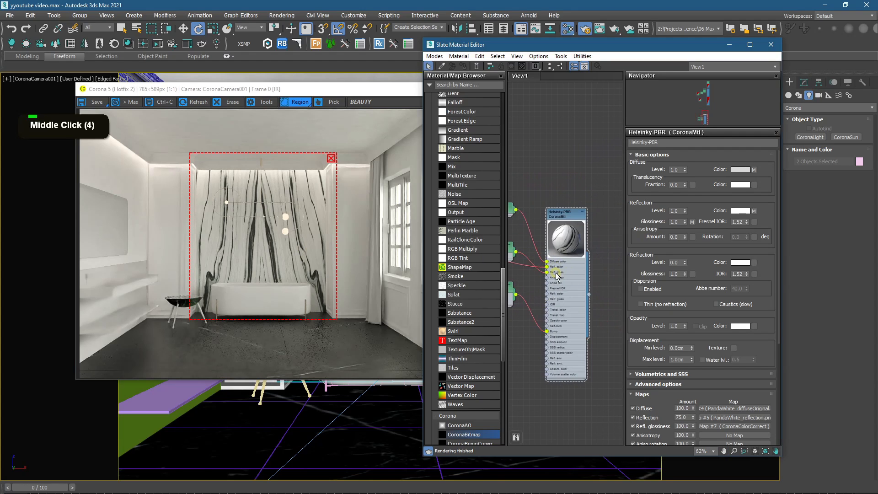
drag(560, 220, 611, 210)
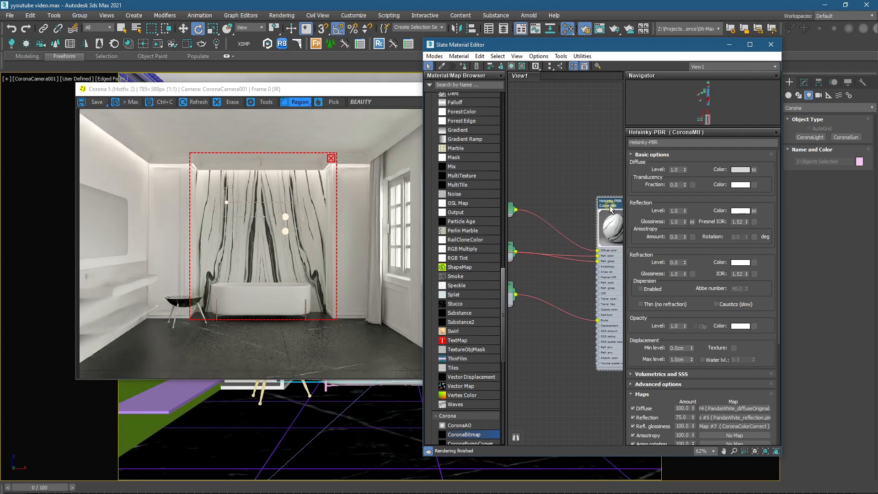
click(751, 45)
middle_drag(454, 215, 564, 284)
scroll(358, 276, up, 8)
scroll(357, 276, up, 1)
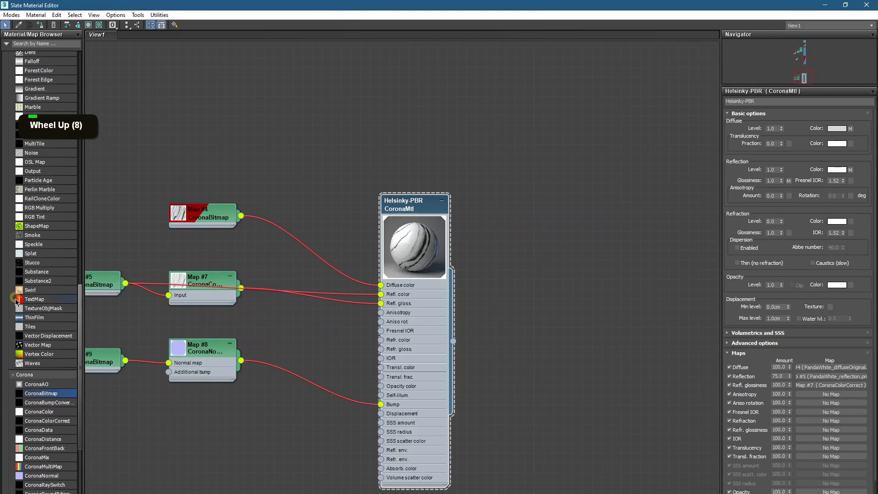
scroll(28, 309, up, 2)
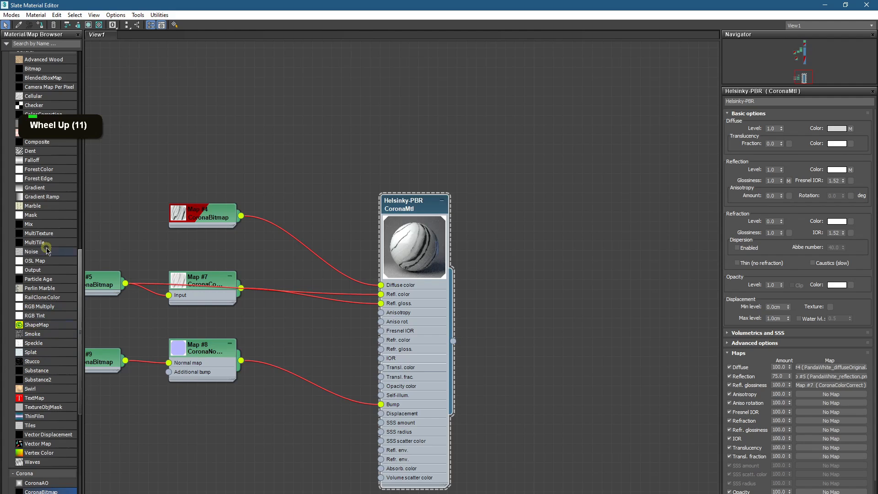
drag(34, 270, 163, 321)
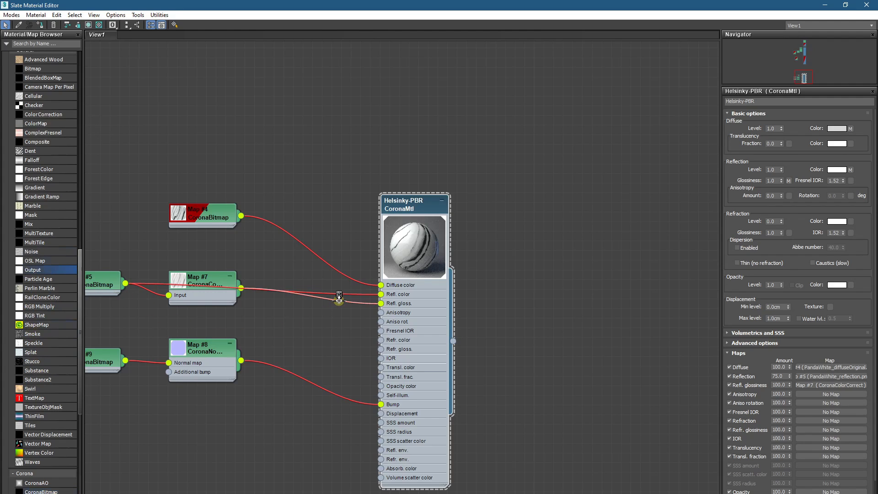
drag(339, 296, 316, 309)
double_click(315, 308)
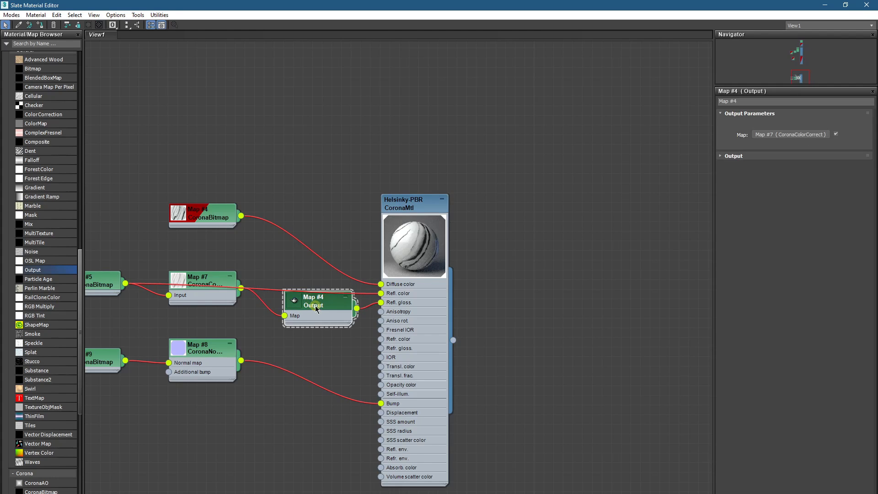
Step: Enable the Output map's color map, set the curve's end point to Bezier-Corner and bow the curve upward
click(846, 4)
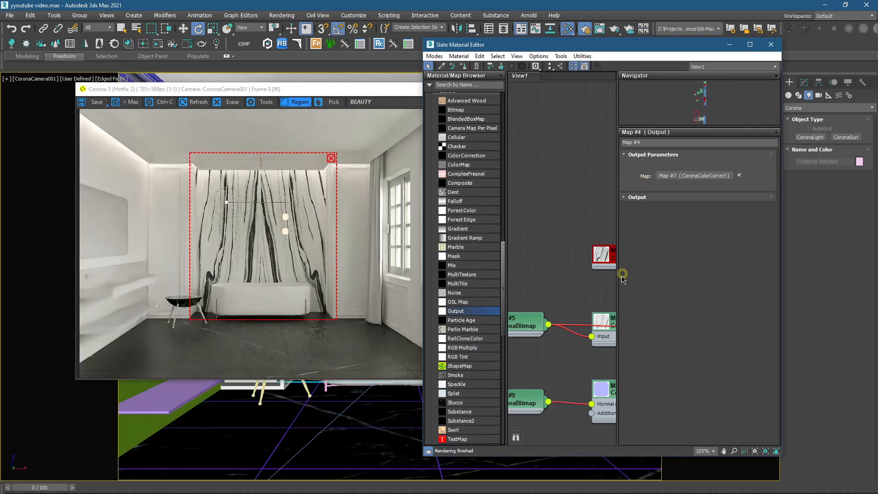
middle_drag(618, 320, 512, 237)
middle_drag(628, 280, 533, 240)
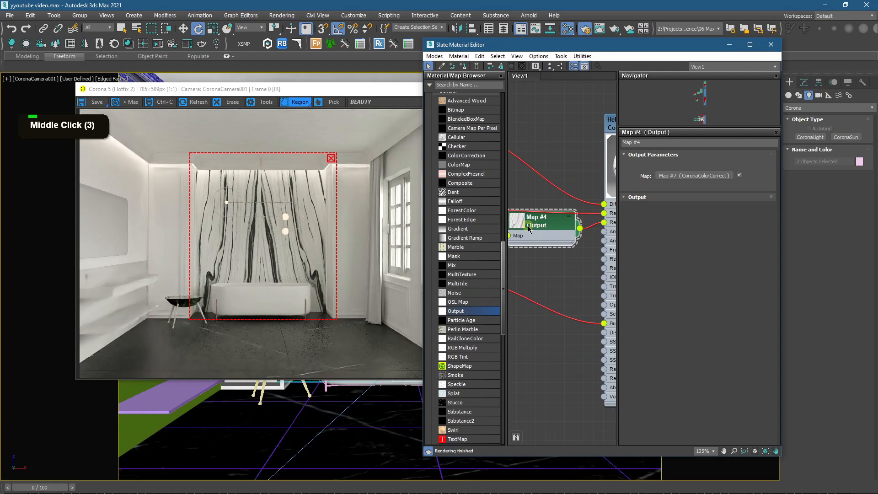
click(628, 197)
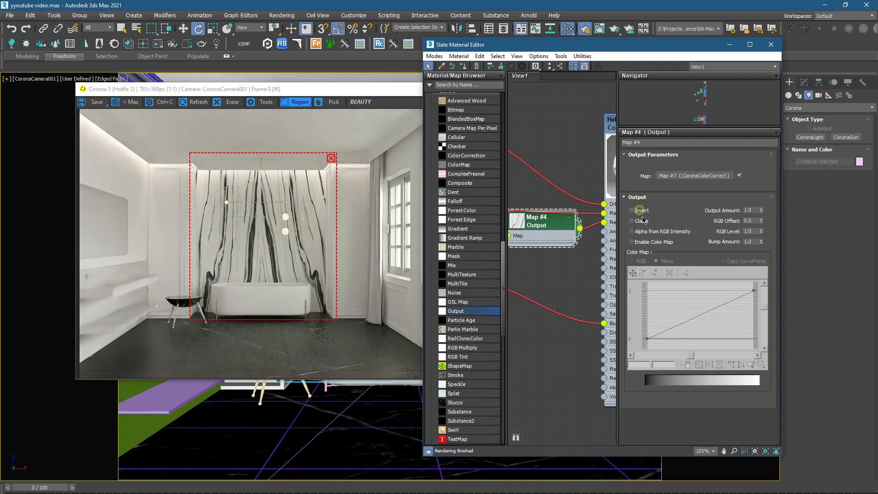
right_click(753, 290)
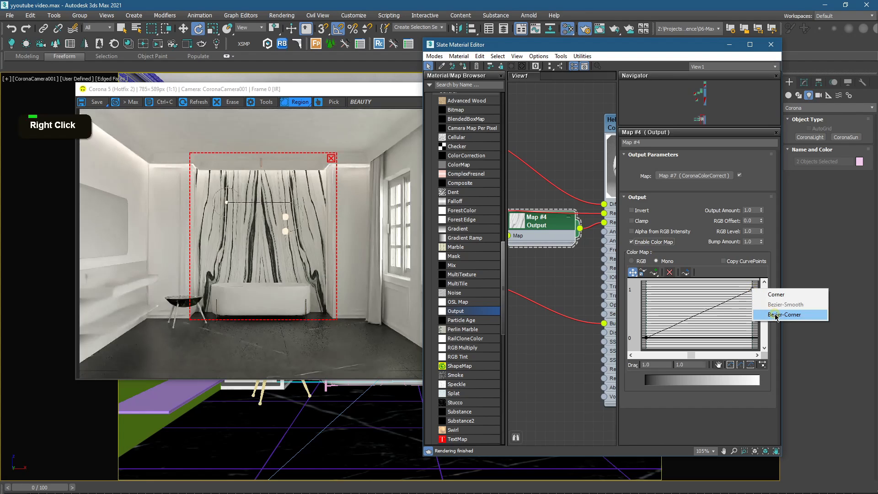
click(777, 315)
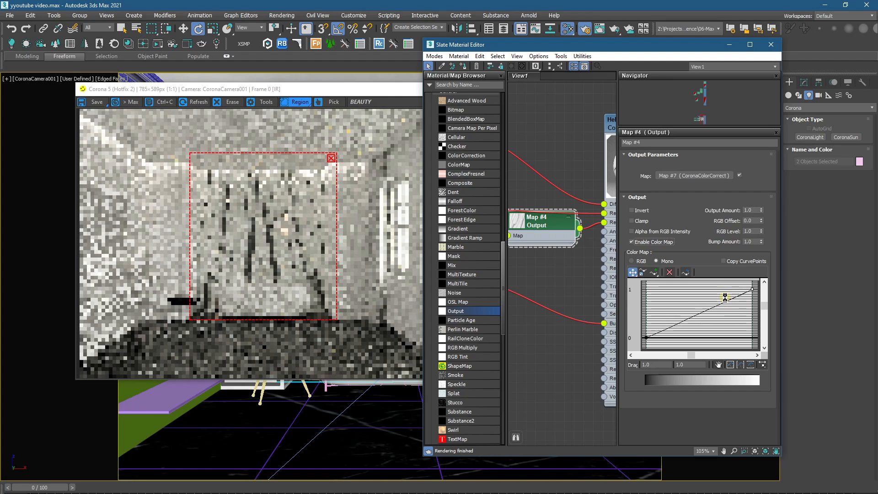
drag(725, 298, 709, 272)
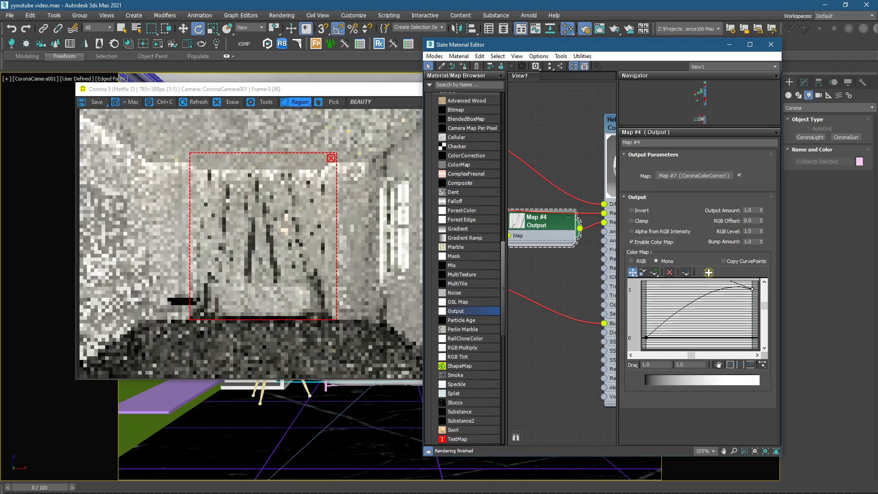
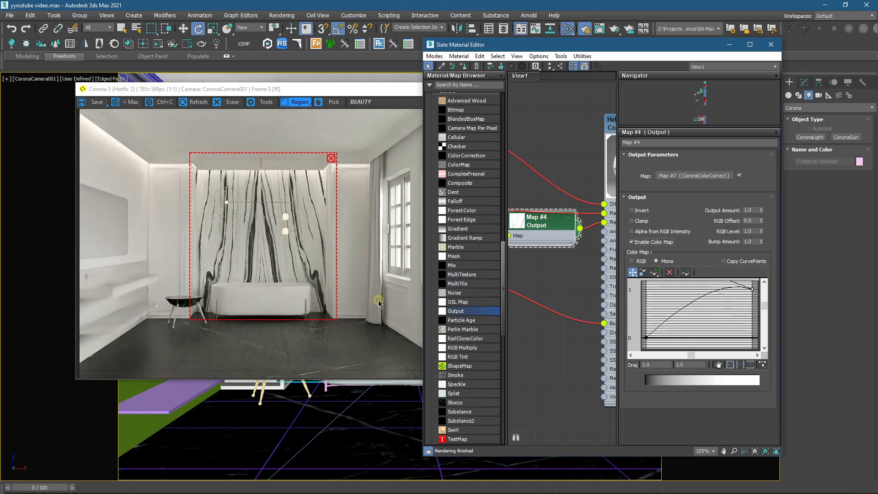
Step: Select a marble panel and frame the marble wall up close at an angle in a perspective view
click(730, 45)
click(491, 84)
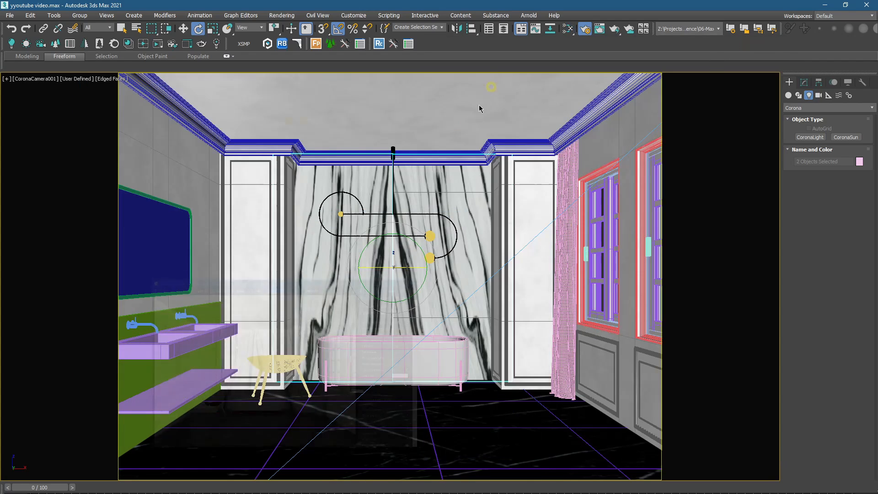
click(464, 219)
key(p)
scroll(453, 257, up, 4)
key(z)
alt+middle_drag(457, 259, 485, 271)
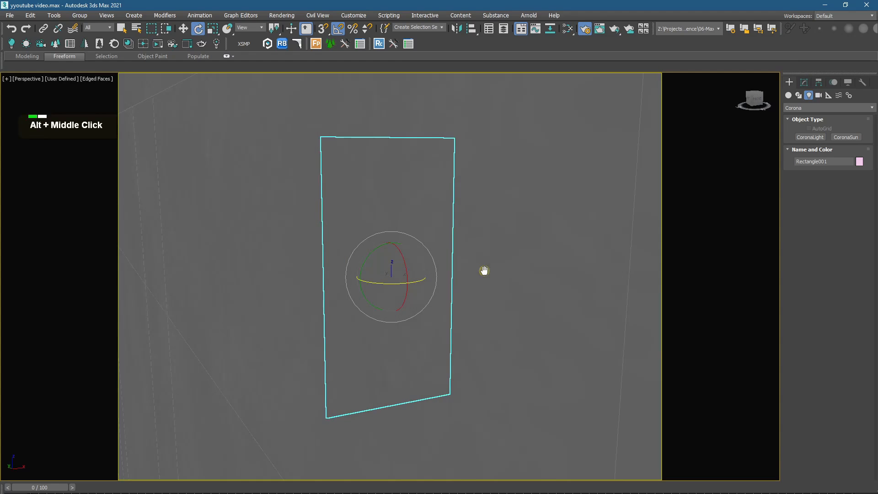
scroll(440, 261, up, 3)
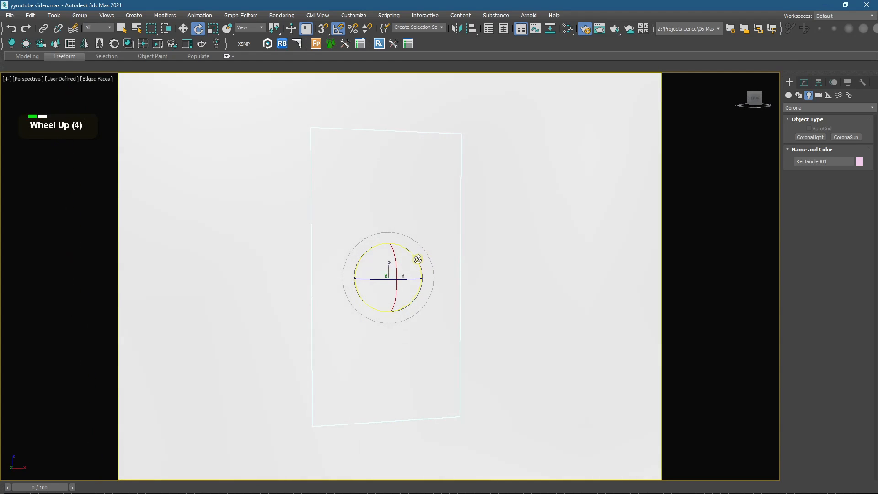
alt+middle_drag(417, 259, 406, 249)
scroll(650, 428, up, 2)
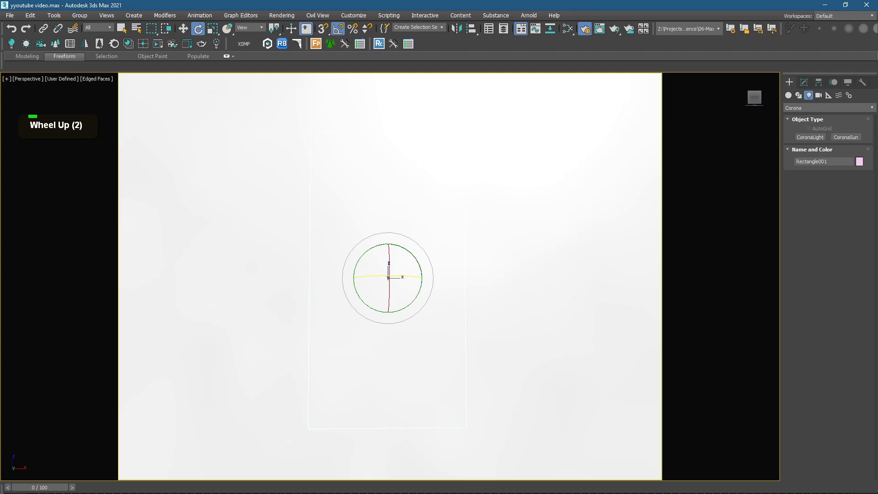
key(q)
scroll(415, 306, down, 3)
alt+middle_drag(415, 306, 434, 314)
scroll(370, 258, up, 2)
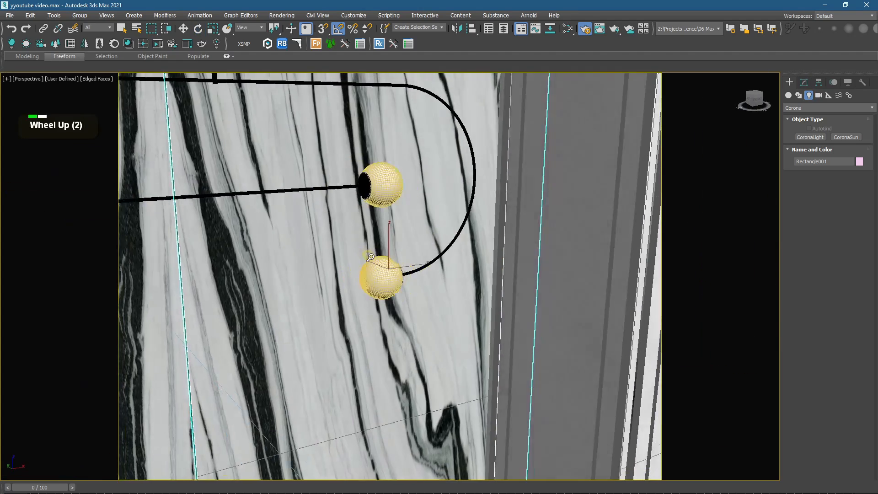
scroll(384, 311, down, 3)
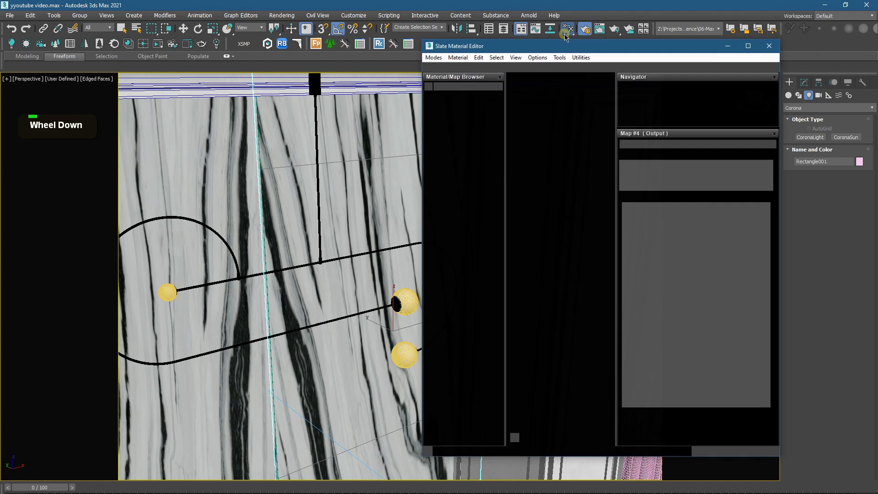
Step: Bring back the material editor and interactive render, and shift the render region sideways across the marble to inspect its reflections
click(568, 29)
click(316, 493)
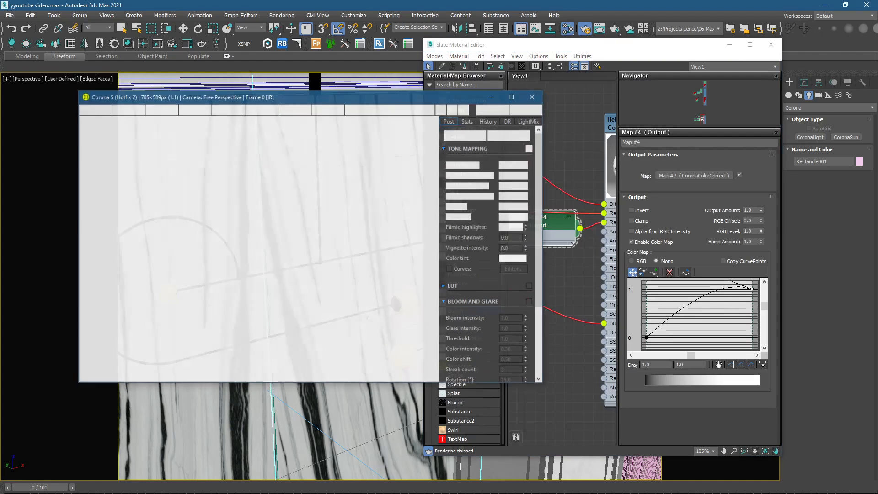
scroll(243, 210, up, 1)
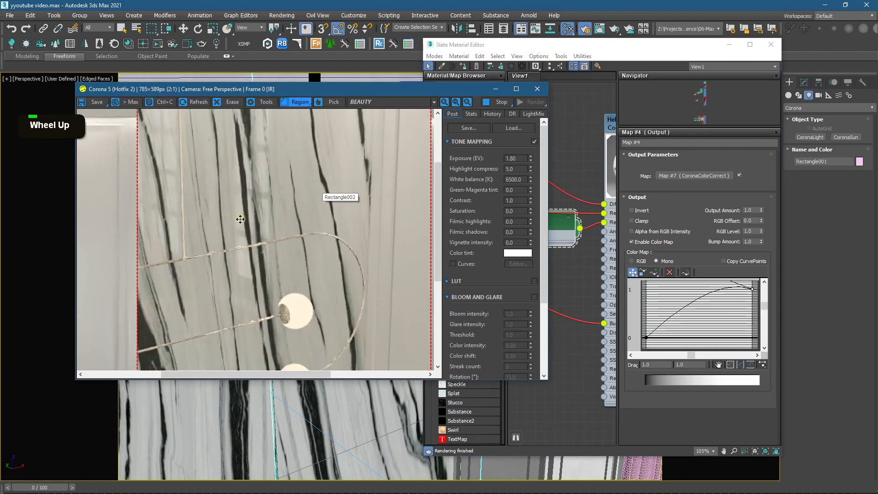
scroll(236, 206, down, 1)
drag(250, 211, 232, 208)
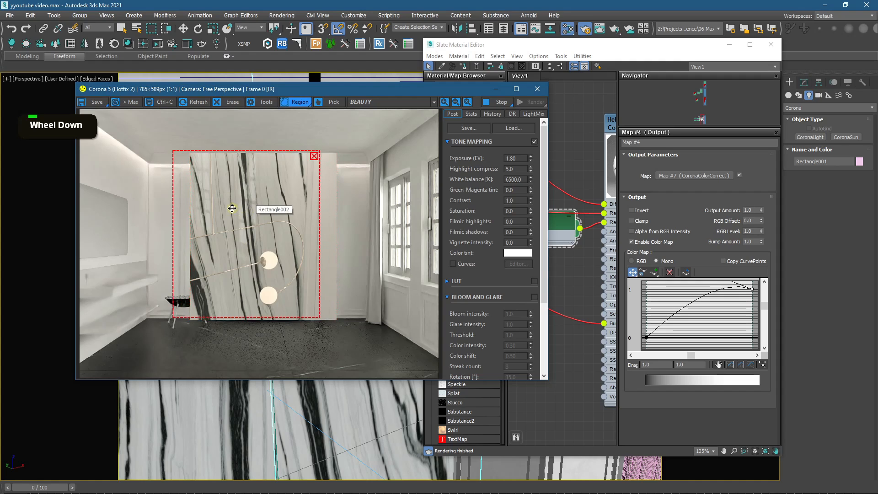
Step: Compare the marble's reflections with the Output map's color map disabled and enabled again
middle_drag(727, 303, 724, 305)
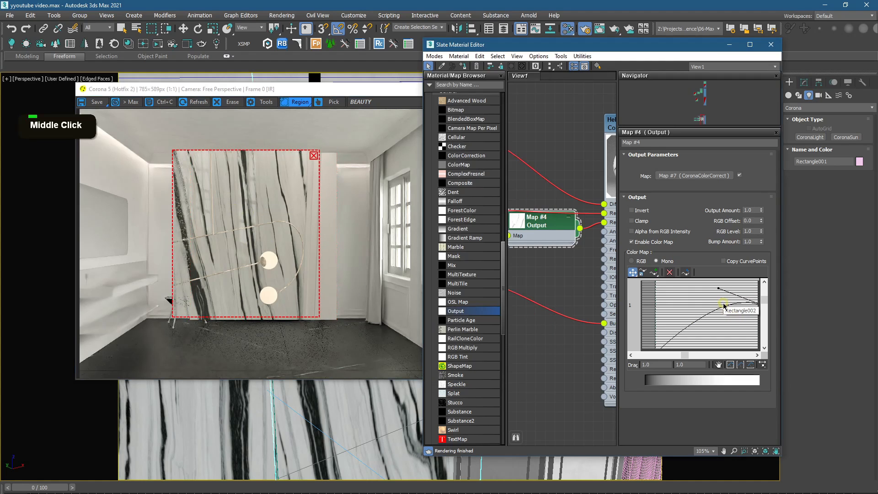
click(638, 243)
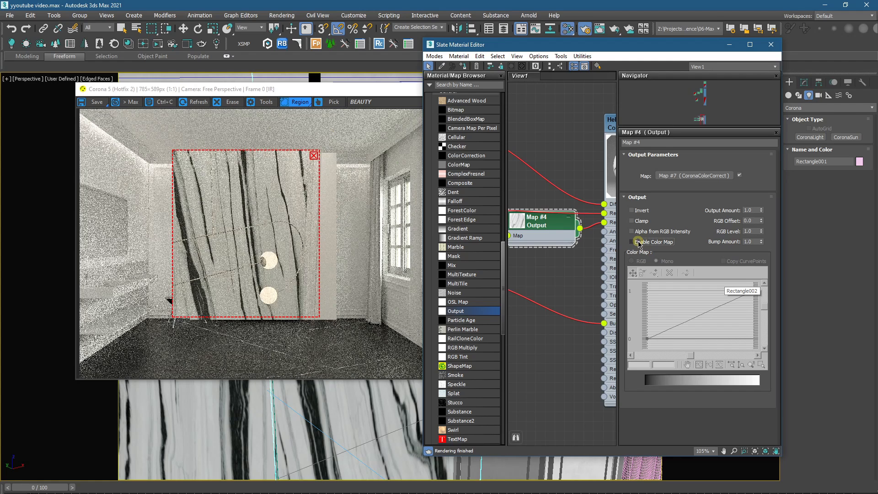
click(638, 243)
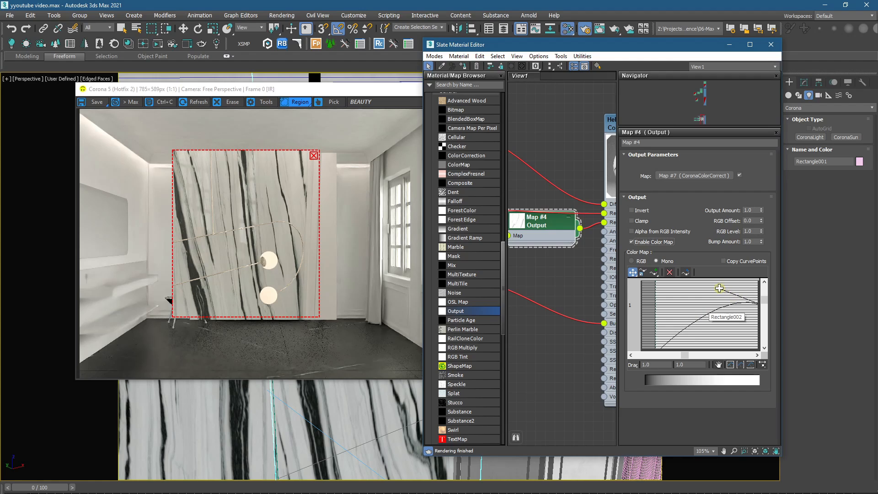
Step: Raise the end point's Bezier handle on the Output curve steeply, and pull it back to a moderate upward bow
drag(720, 288, 684, 204)
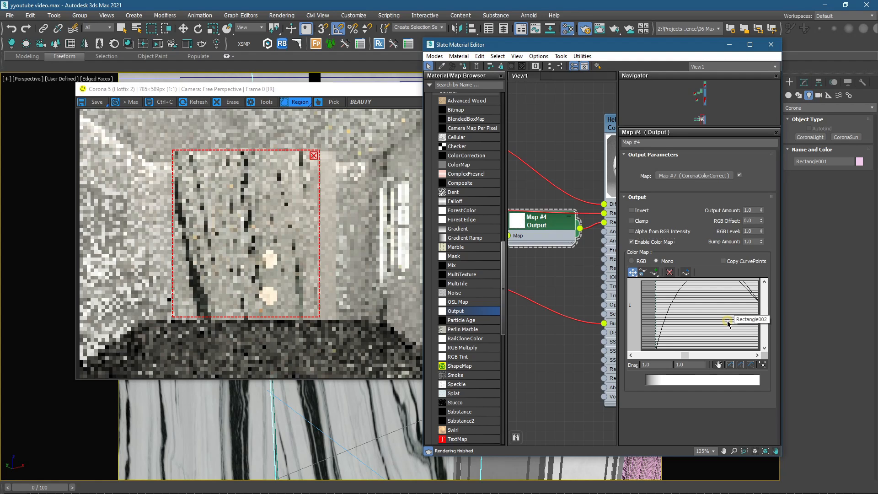
scroll(727, 322, down, 4)
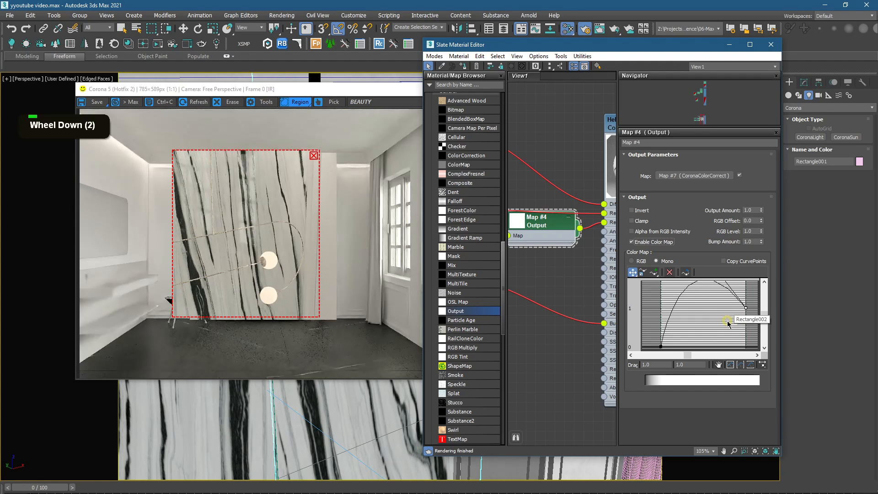
middle_drag(728, 321, 727, 338)
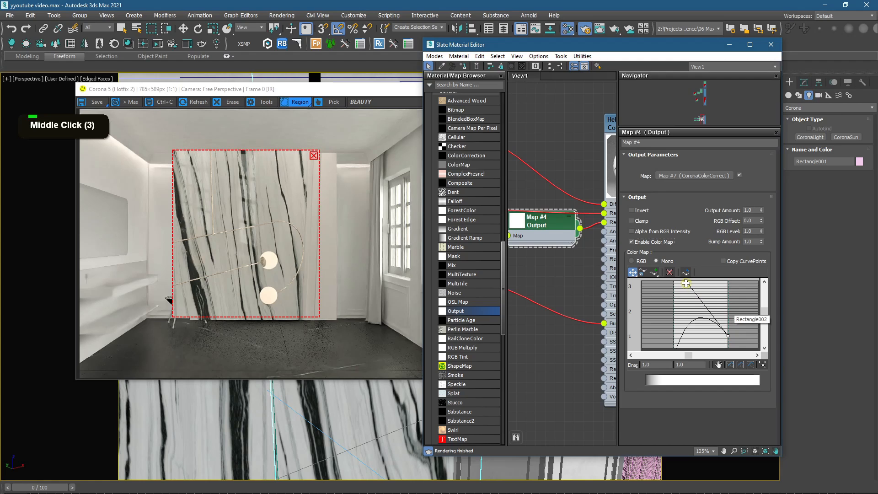
drag(686, 283, 708, 307)
click(524, 294)
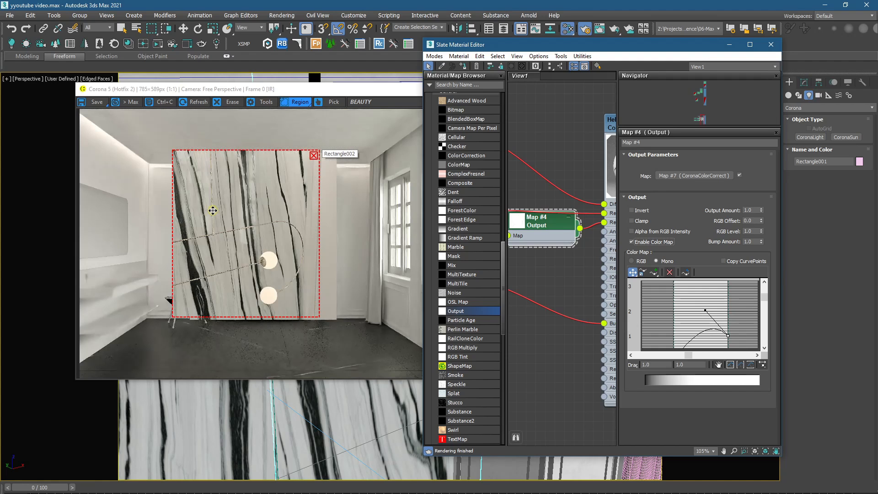
Step: Remove the render region and return the viewport to the CoronaCamera001 view
click(312, 157)
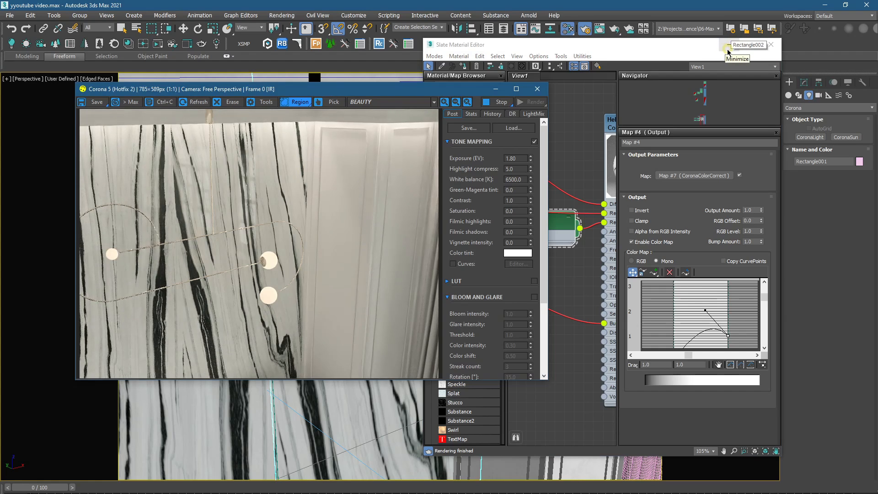
click(727, 48)
middle_click(588, 225)
key(c)
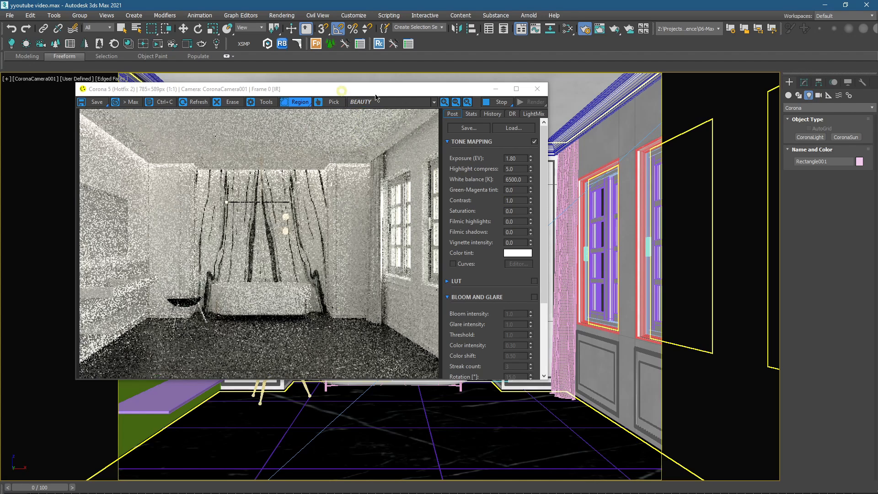
Step: Assign the Helsinky-PBR marble material to the washbasin counter, the shelf below it and the green wall panel behind them
drag(346, 89, 458, 84)
key(w)
click(160, 350)
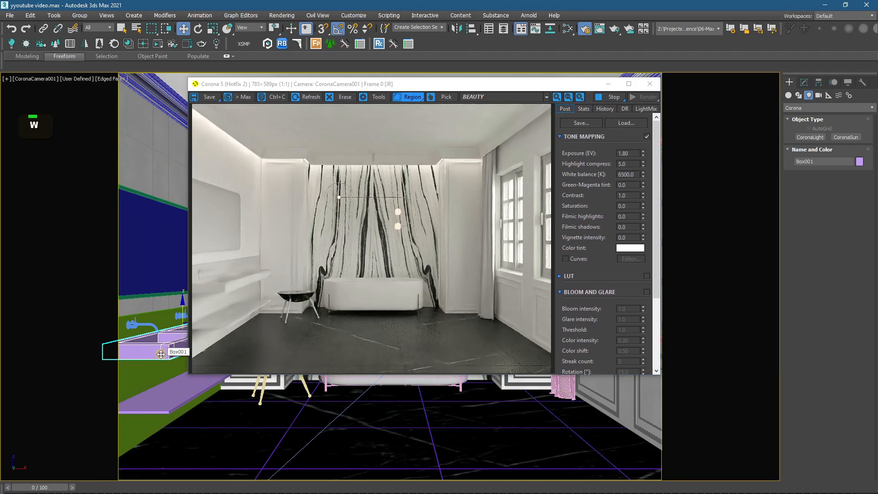
ctrl+click(161, 397)
ctrl+click(144, 376)
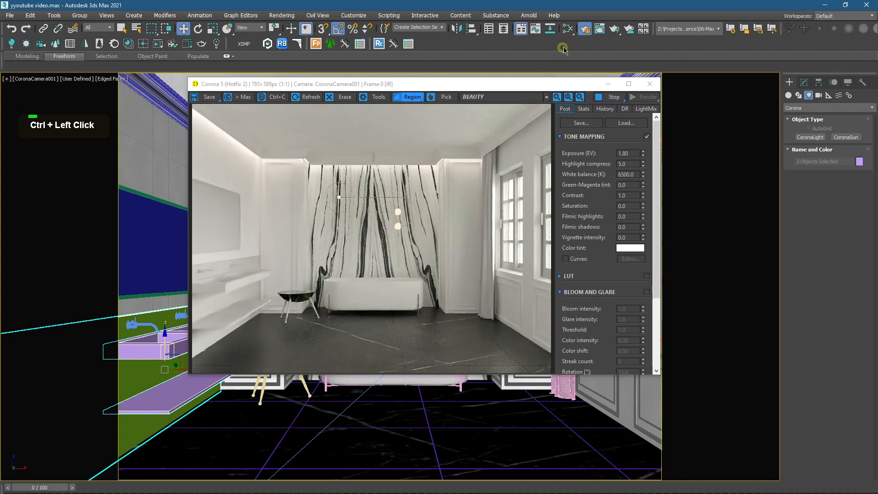
click(567, 29)
scroll(566, 152, down, 3)
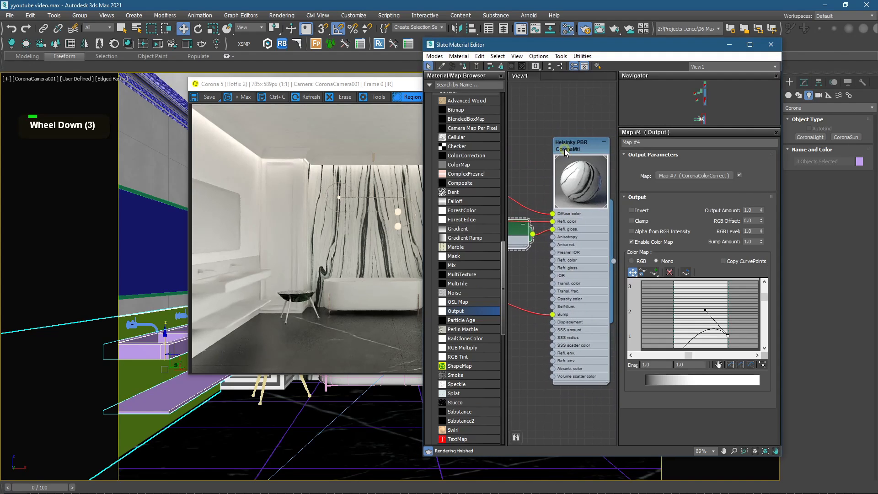
click(565, 151)
click(462, 66)
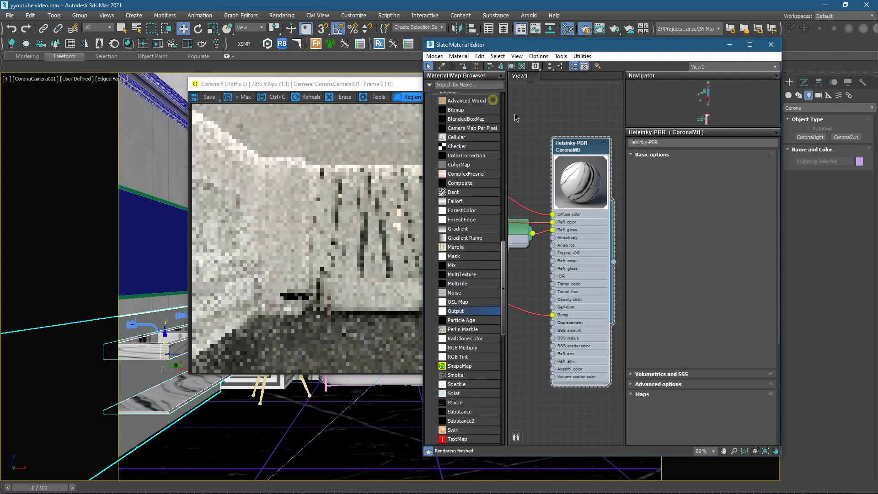
Step: Add the selected washbasin counter, shelf and wall panel to the objects excluded from the render's material override
click(728, 45)
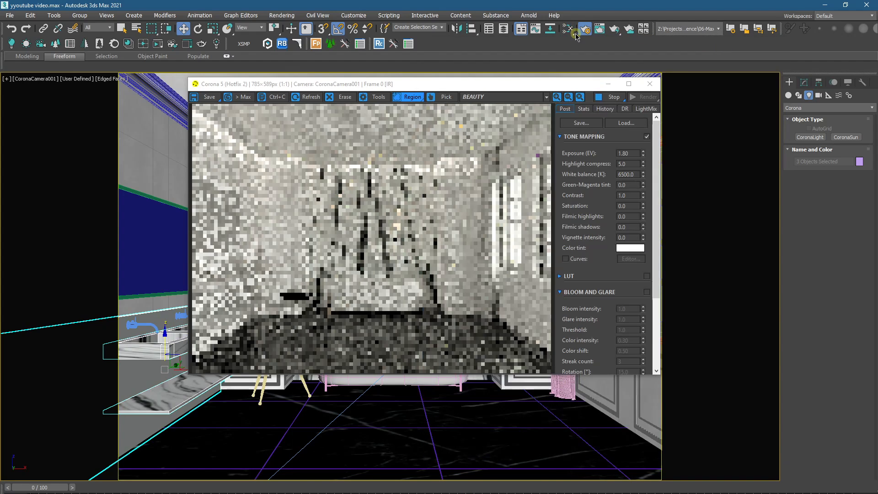
key(F10)
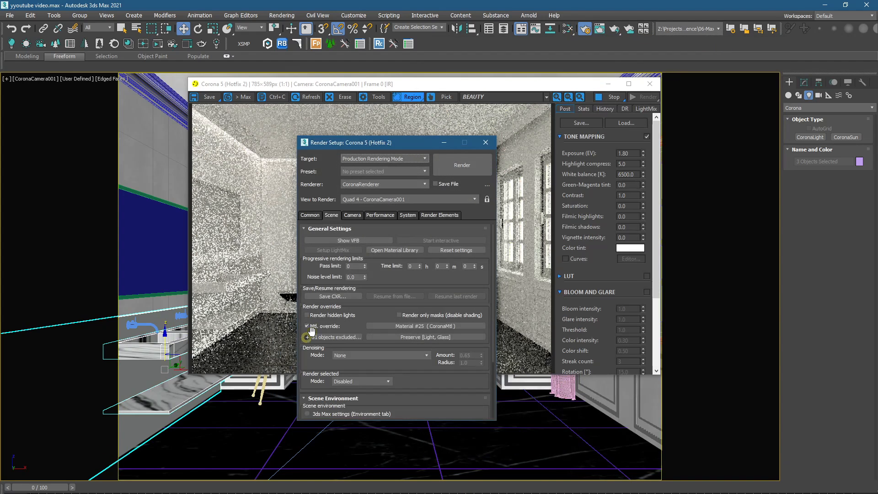
click(307, 338)
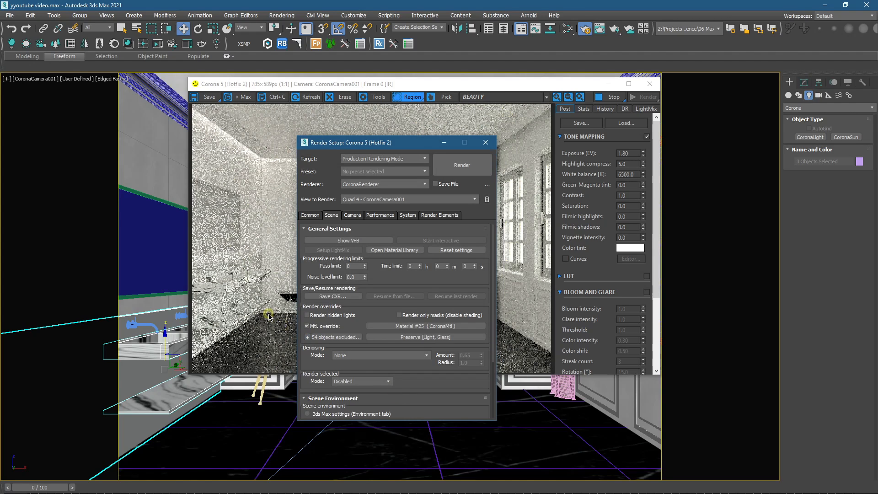
scroll(244, 309, down, 3)
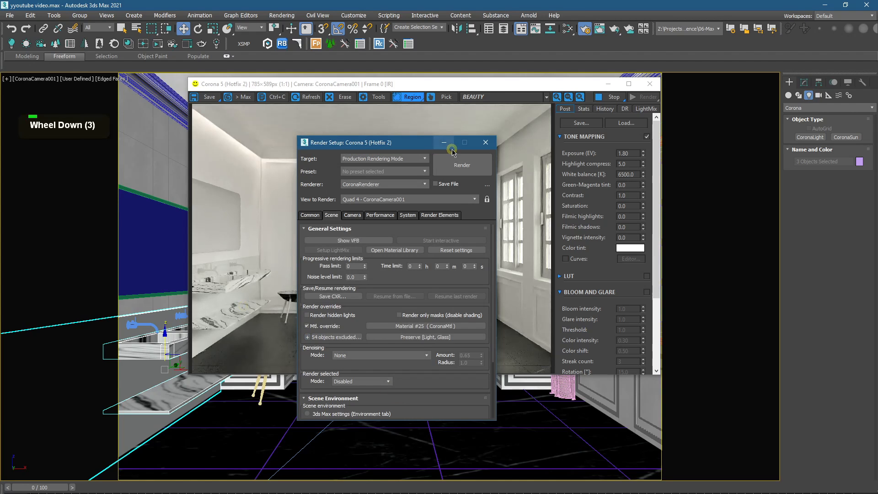
click(458, 143)
drag(307, 84, 407, 74)
Step: Apply a UVW Map modifier with Box mapping to the wall panel behind the washbasin
click(190, 357)
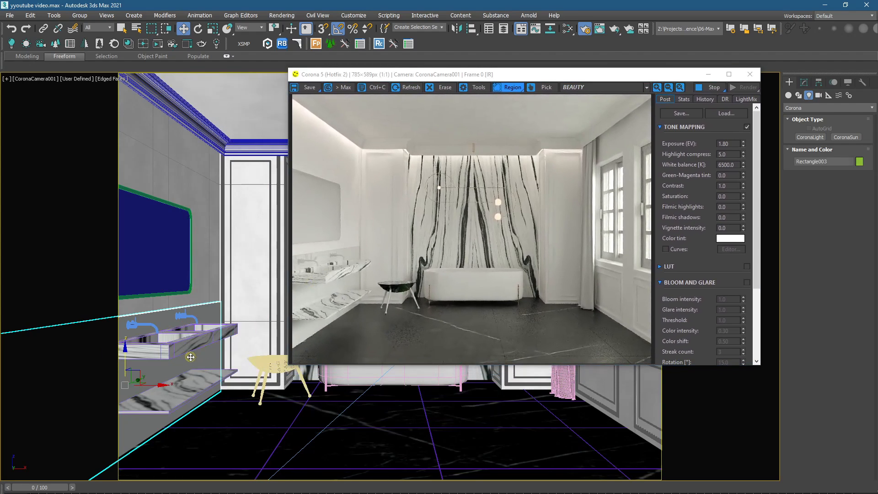
click(804, 82)
click(816, 110)
key(u)
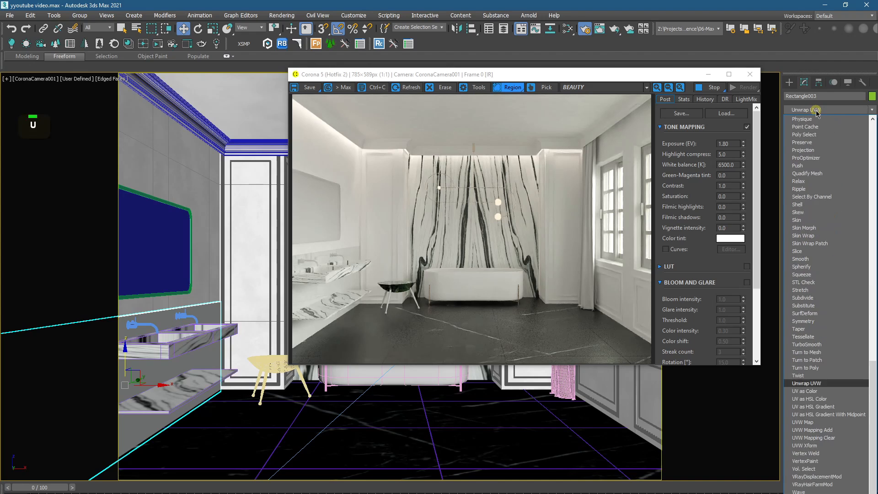
key(v)
click(803, 422)
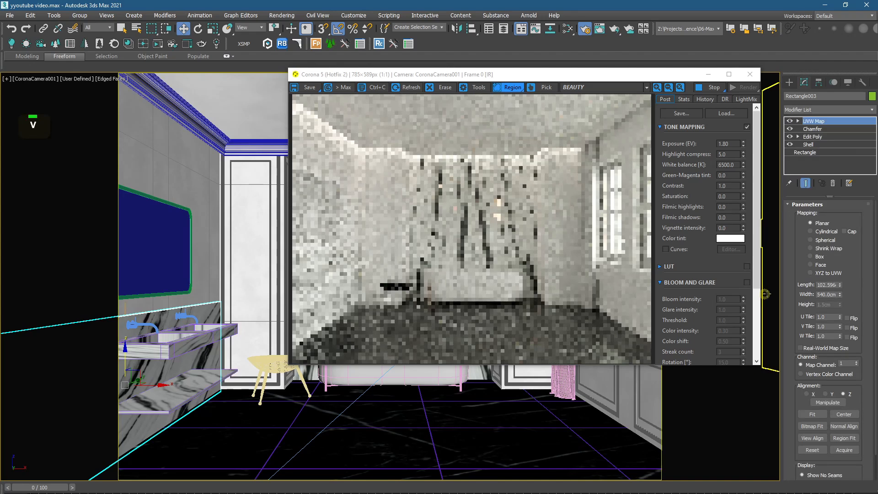
Step: Apply a UVW Map modifier with Box mapping to the washbasin counter
click(194, 337)
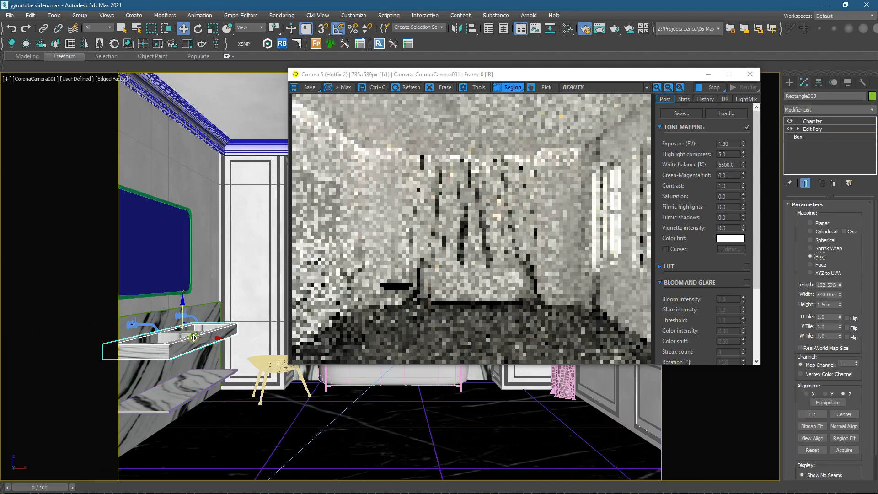
click(847, 110)
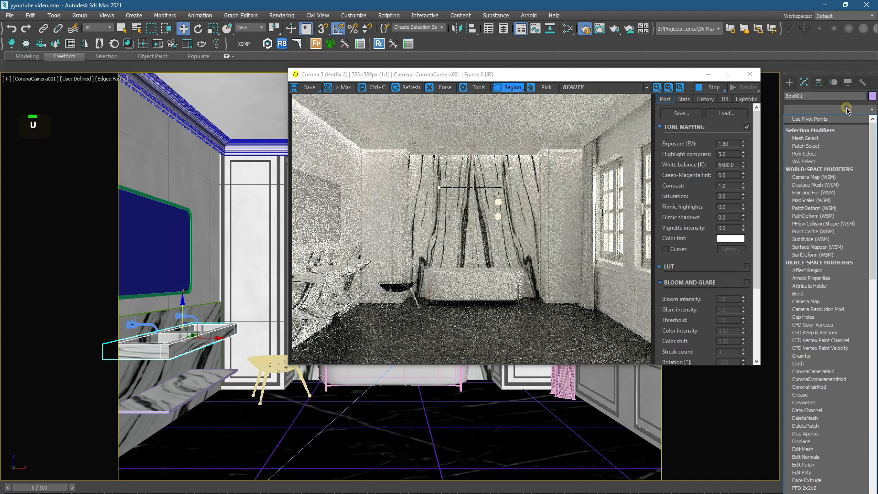
key(v)
click(810, 430)
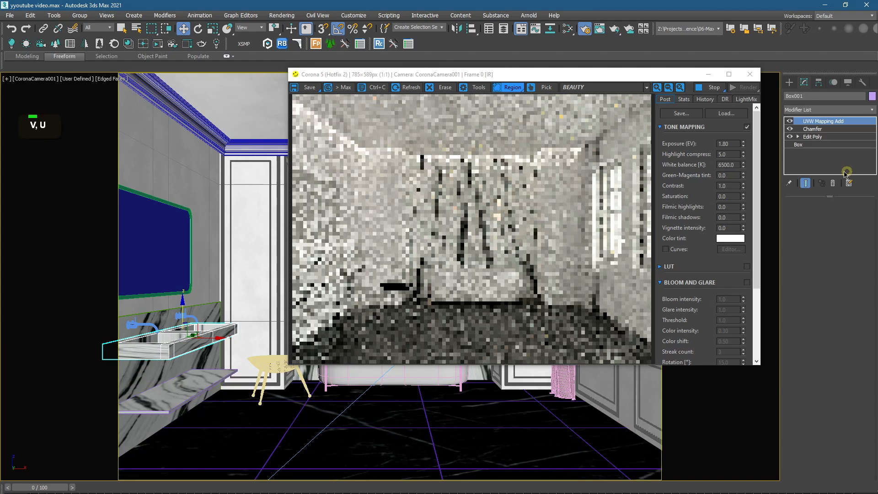
click(824, 110)
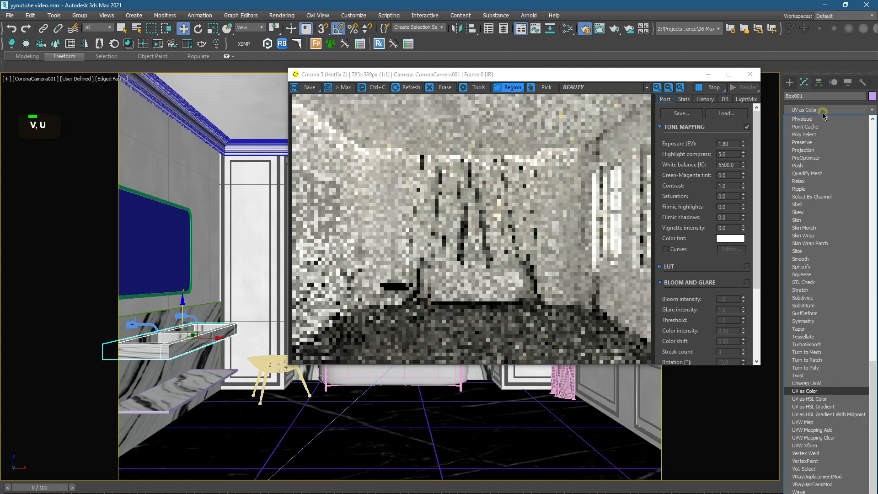
click(803, 422)
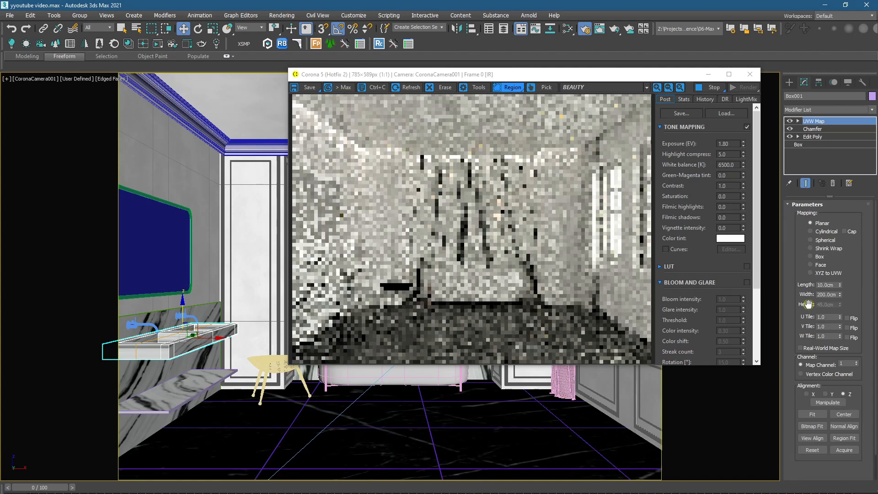
click(815, 259)
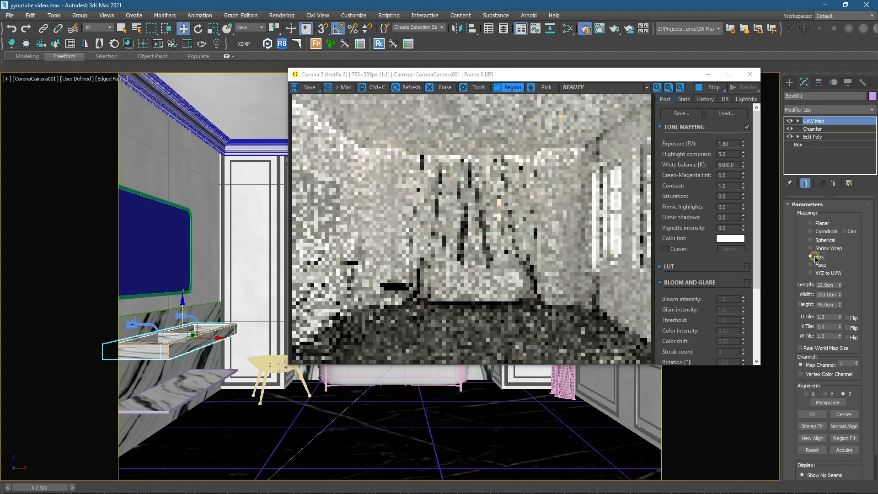
Step: Isolate the washbasin counter, the shelf and the wall panel together, and show them in the Perspective view
ctrl+click(206, 393)
ctrl+click(202, 380)
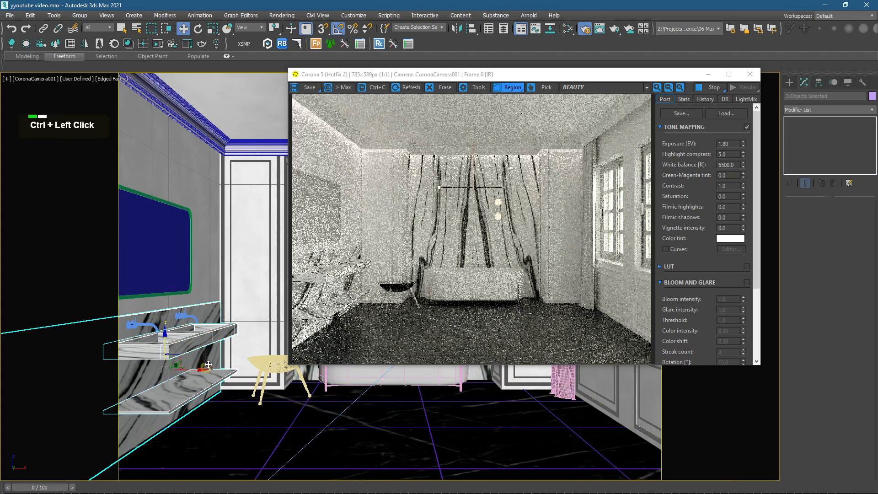
click(709, 75)
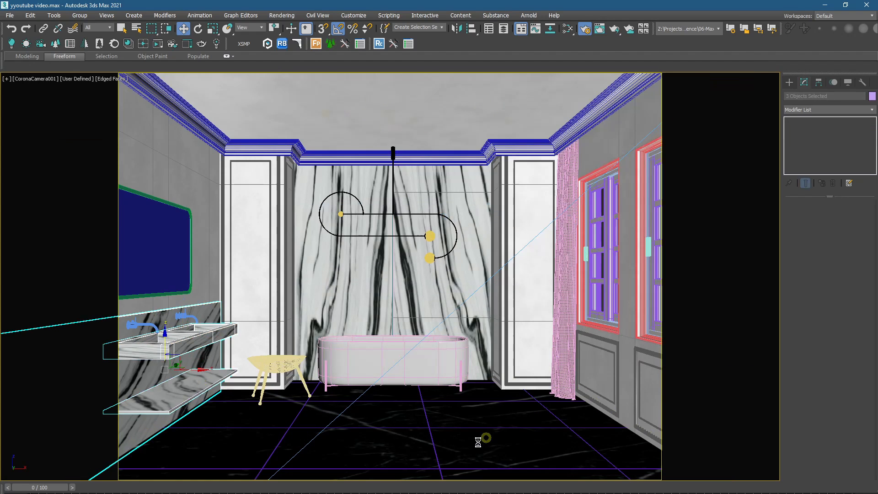
key(alt+q)
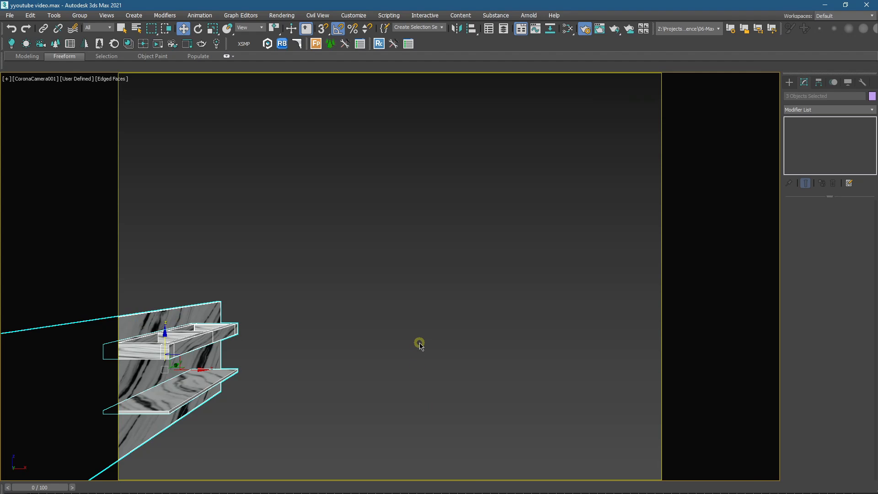
key(p)
scroll(421, 345, down, 2)
alt+middle_drag(422, 345, 367, 396)
scroll(314, 289, up, 3)
scroll(297, 329, up, 2)
key(shift+f)
Step: Set the washbasin counter's UVW Map length to 55.6 cm and width to 150 cm
click(337, 376)
middle_drag(491, 327, 494, 259)
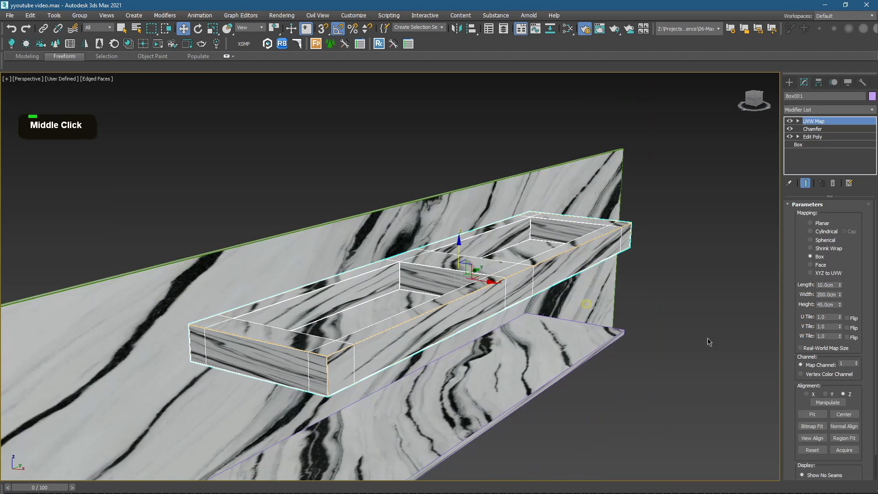
drag(840, 296, 789, 80)
key(ctrl+z)
key(ctrl+z)
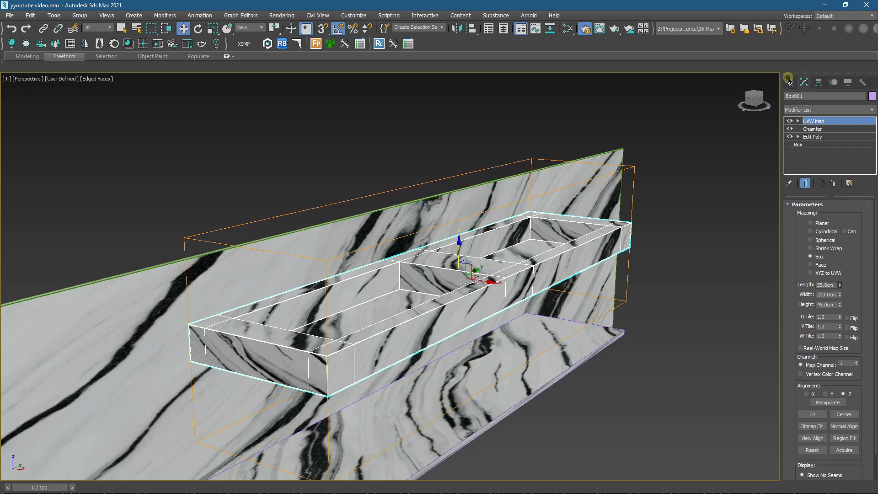
alt+middle_drag(486, 304, 484, 281)
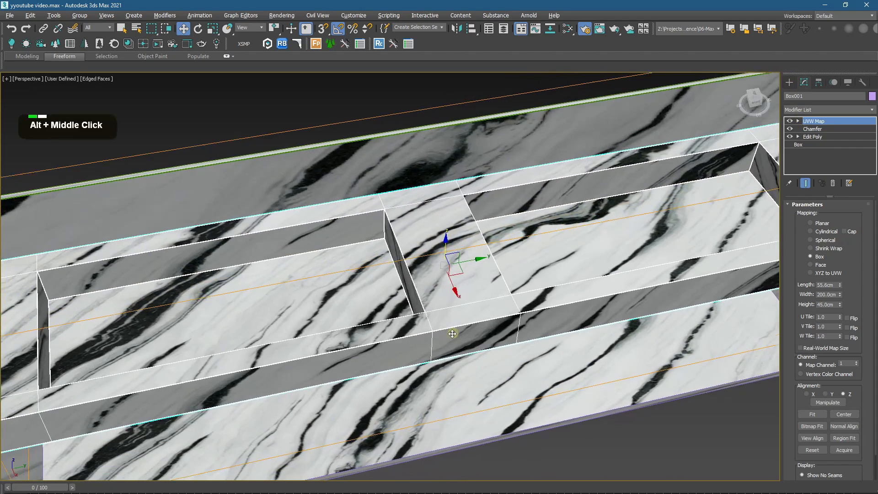
drag(841, 296, 521, 329)
middle_drag(521, 329, 696, 203)
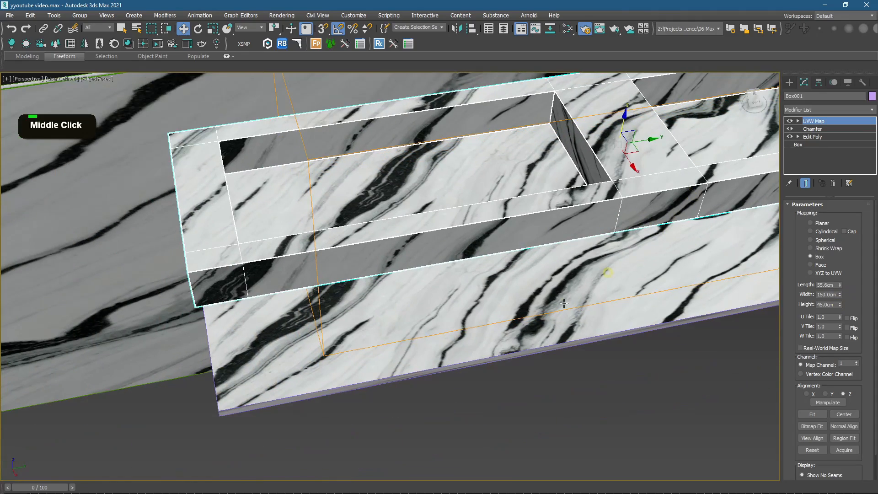
Step: Select the shelf below the washbasin and enter the Gizmo level of its UVW Map modifier
click(569, 329)
scroll(552, 359, up, 2)
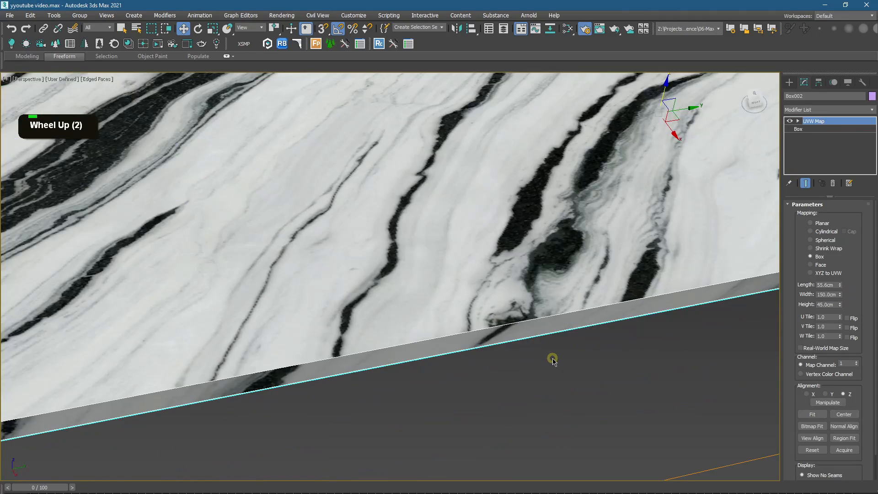
scroll(540, 326, down, 1)
alt+middle_drag(539, 325, 569, 297)
scroll(569, 296, down, 2)
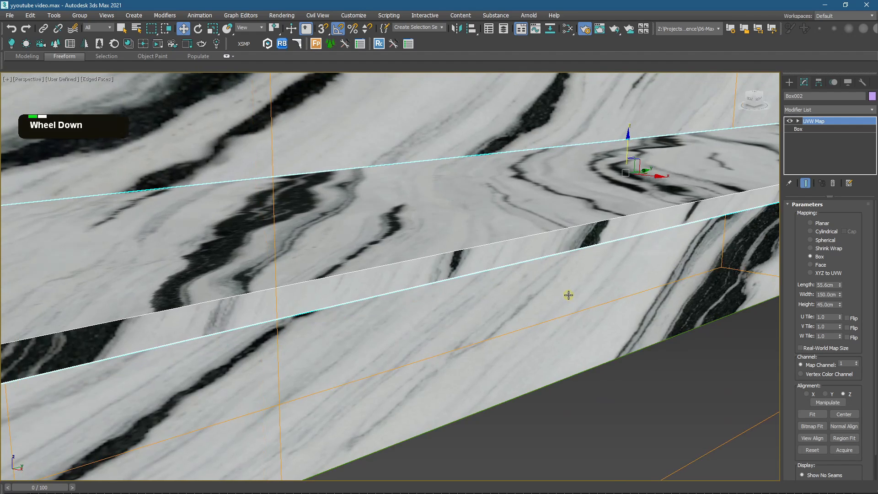
middle_drag(625, 287, 533, 287)
click(798, 120)
click(814, 129)
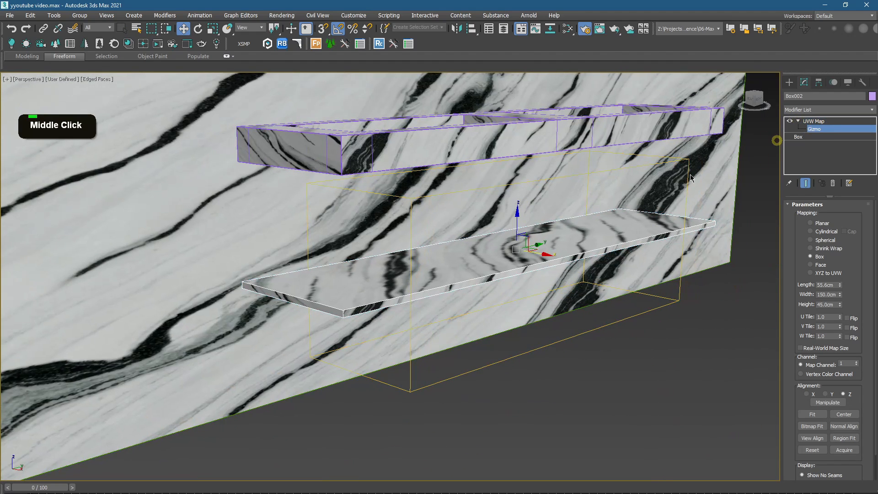
Step: Rotate the shelf's UVW Map gizmo to tilt the box mapping and change the direction of the marble veins
key(e)
drag(500, 235, 559, 207)
key(ctrl+z)
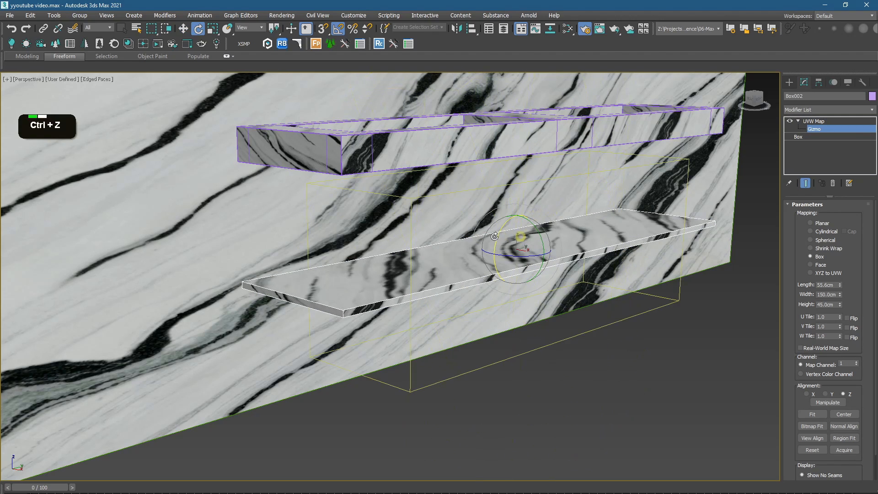
alt+middle_drag(526, 220, 484, 234)
drag(483, 234, 503, 215)
scroll(503, 215, down, 2)
alt+middle_drag(503, 215, 435, 293)
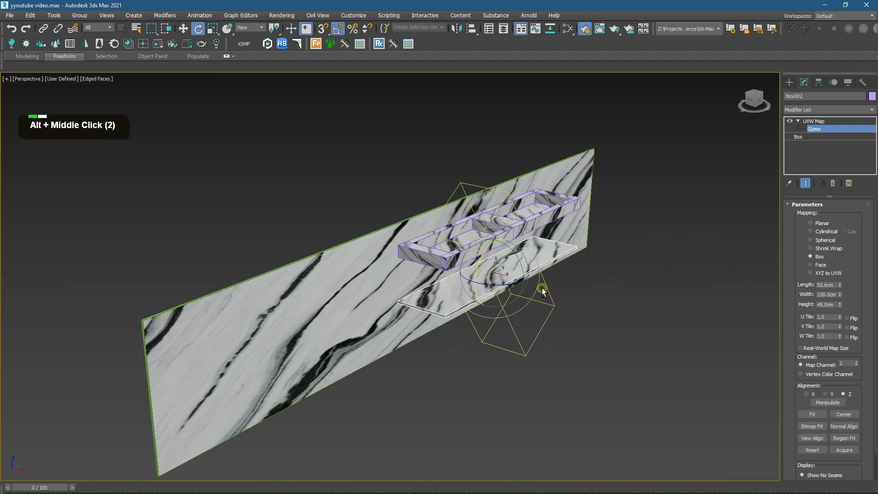
scroll(421, 306, up, 3)
scroll(420, 303, up, 2)
scroll(420, 303, down, 5)
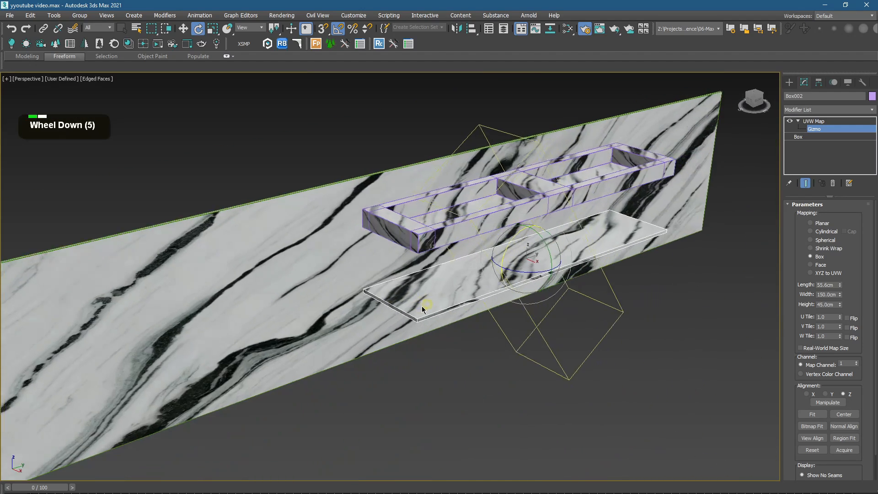
Step: Set the UVW Map width of the marble wall panel to 270 cm
click(716, 144)
alt+middle_drag(686, 165, 643, 207)
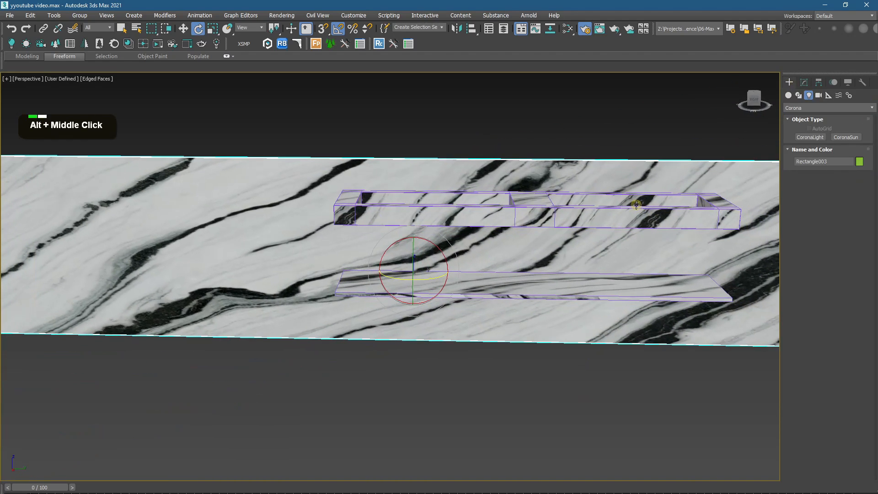
scroll(643, 207, down, 2)
key(z)
click(805, 83)
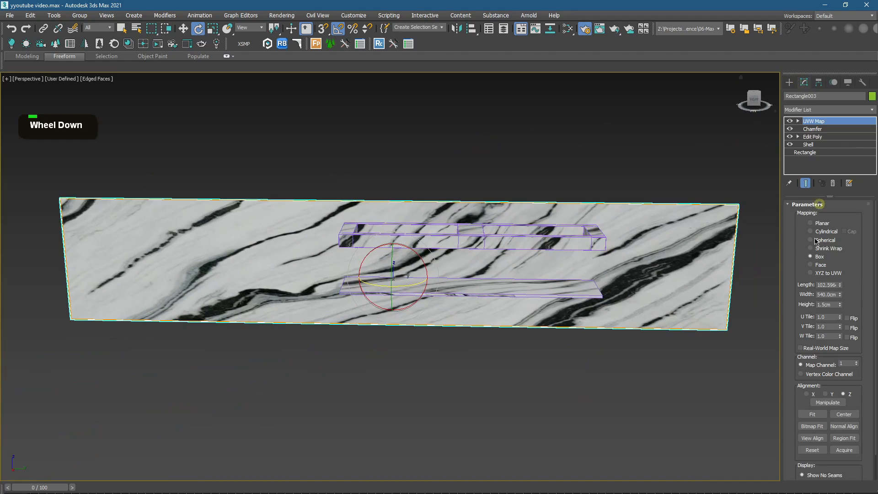
drag(838, 297, 832, 317)
key(ctrl+z)
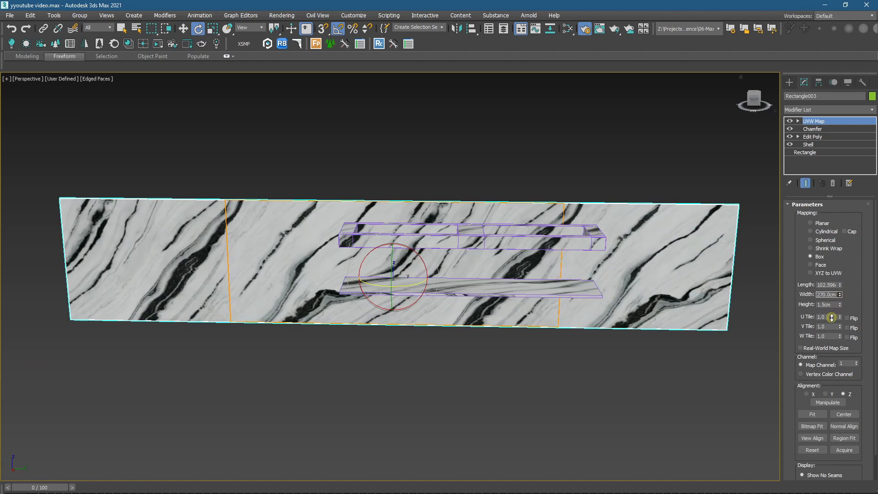
Step: Try the X and Y alignments on the wall panel's UVW Map and return to Z
click(807, 394)
click(826, 394)
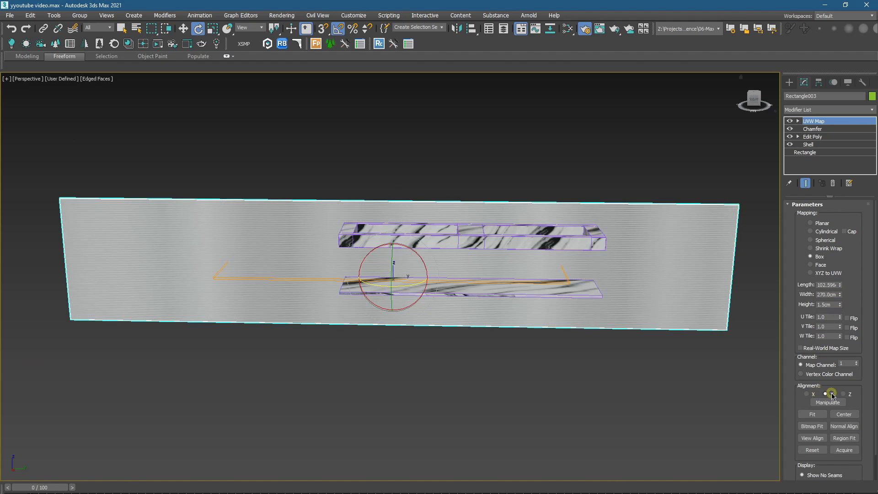
click(843, 394)
Step: Try rotating the wall panel from the Chamfer and UVW Map levels, undoing each attempt
click(813, 128)
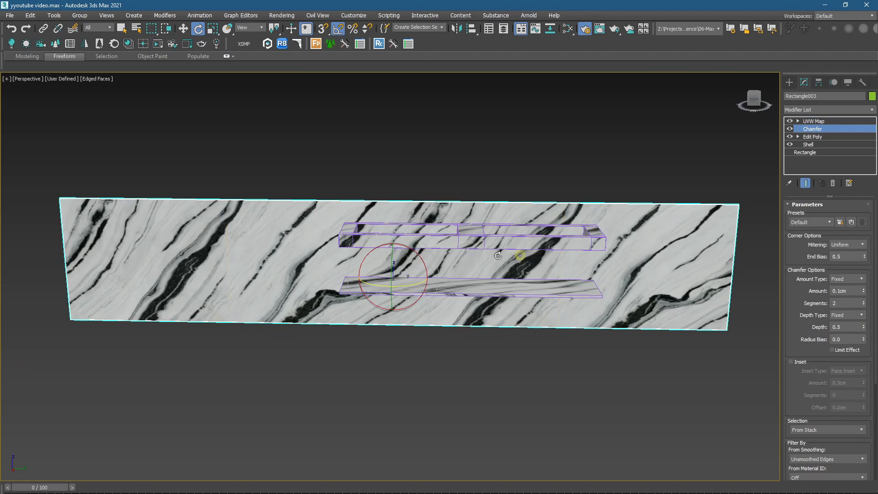
drag(405, 251, 480, 259)
key(ctrl+z)
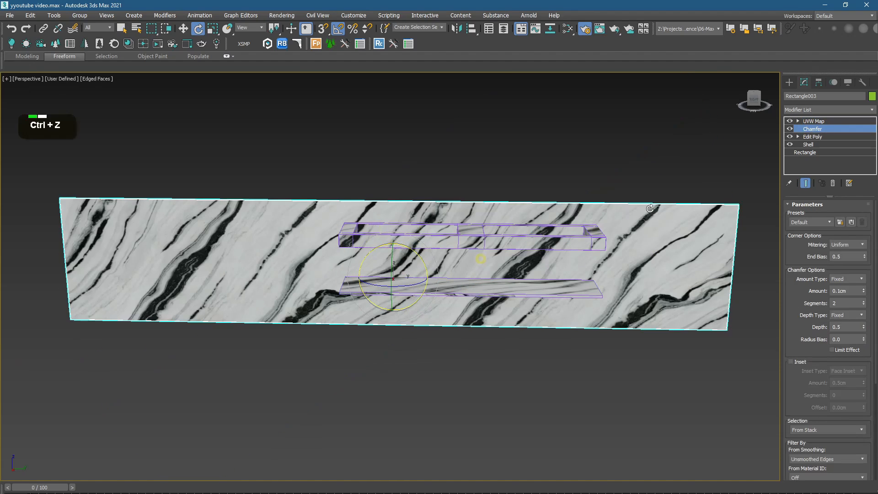
click(818, 123)
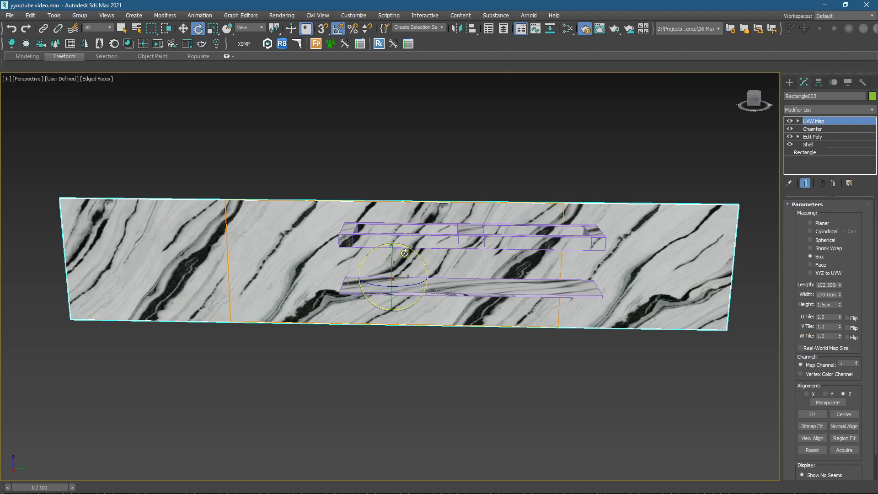
drag(406, 253, 374, 232)
key(ctrl+z)
Step: Enter the Gizmo level of the wall panel's UVW Map, undo the latest mapping changes and leave modifier editing
click(798, 121)
click(814, 128)
key(ctrl+z)
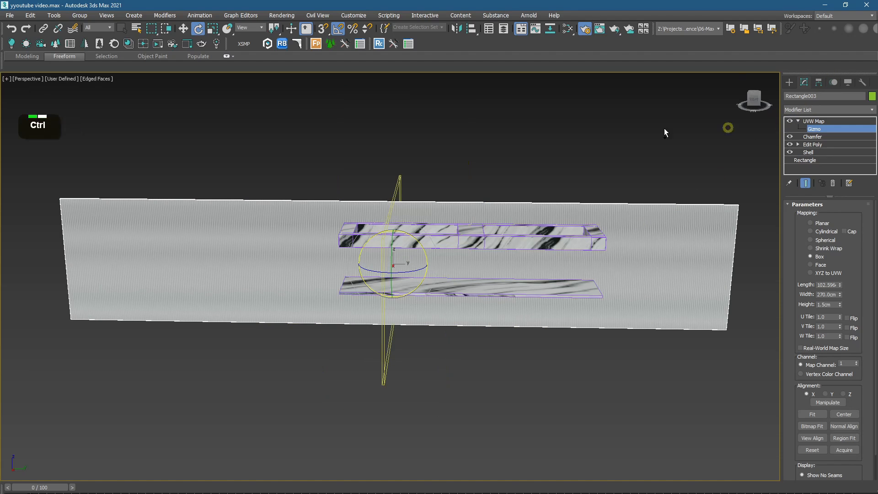
key(ctrl+z)
click(789, 82)
right_click(572, 146)
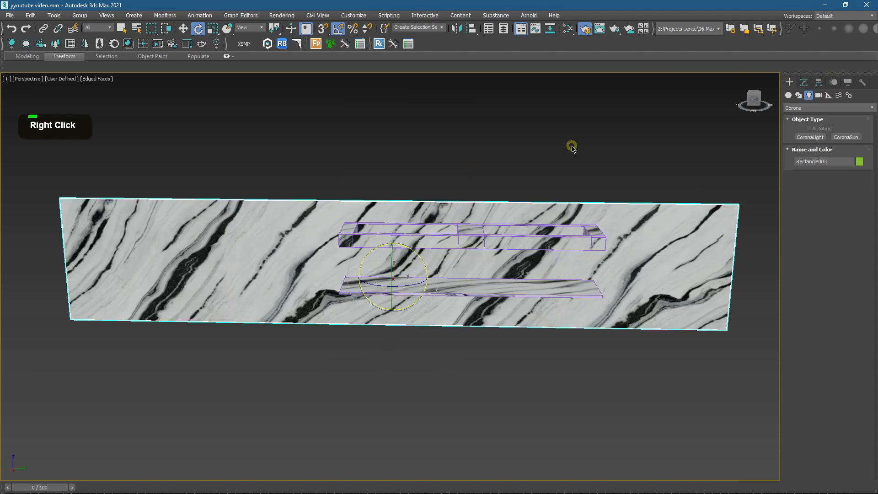
Step: End the isolation of the marble washbasin counter, shelf and wall panel to show the whole bathroom
click(486, 143)
scroll(466, 146, up, 2)
mouse_move(471, 217)
middle_down()
mouse_move(404, 211)
mouse_move(462, 219)
middle_up()
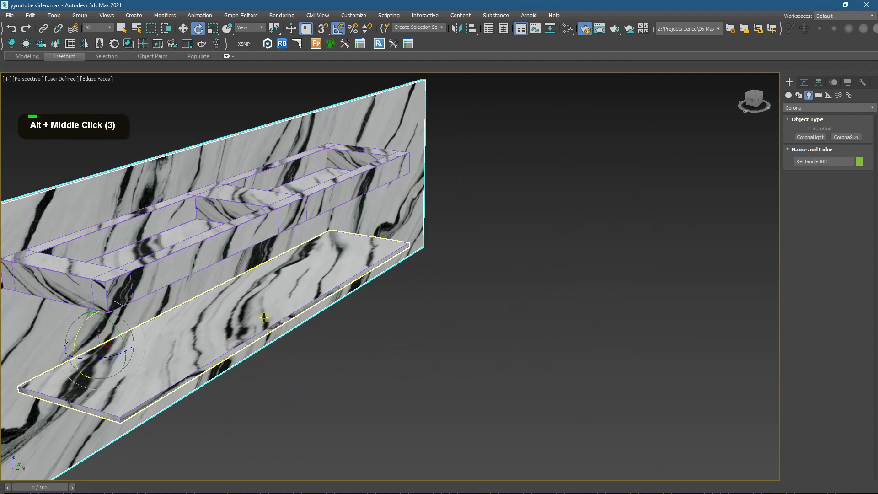
right_click(403, 226)
click(418, 180)
scroll(526, 137, down, 2)
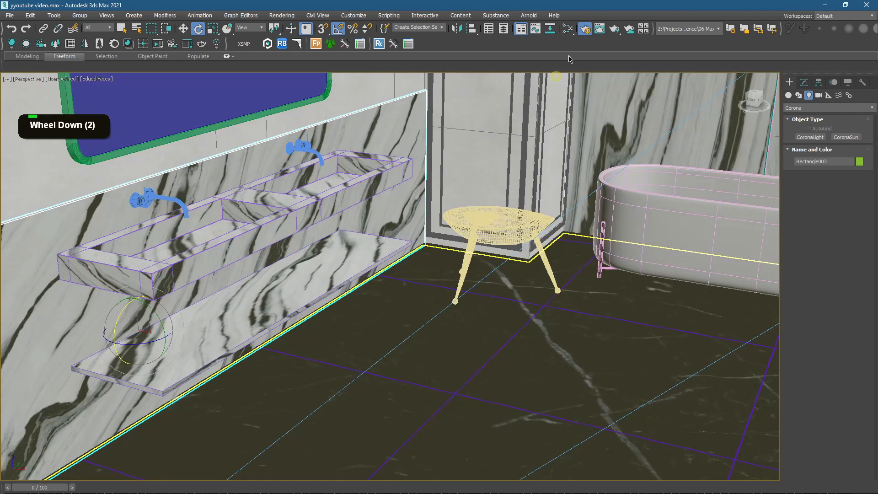
Step: Duplicate the Helsinky-PBR marble material with its connected maps below the original in an enlarged Slate Material Editor
click(569, 29)
scroll(578, 215, down, 6)
scroll(579, 215, up, 1)
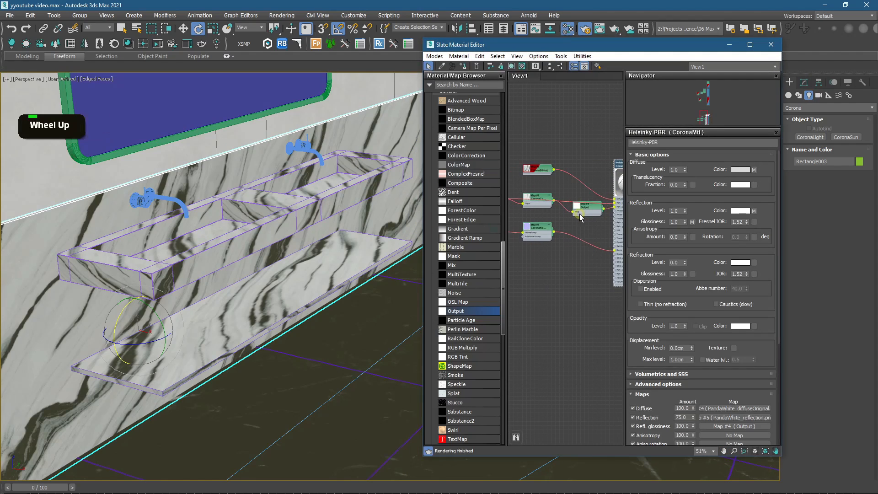
scroll(581, 217, down, 9)
scroll(579, 217, up, 5)
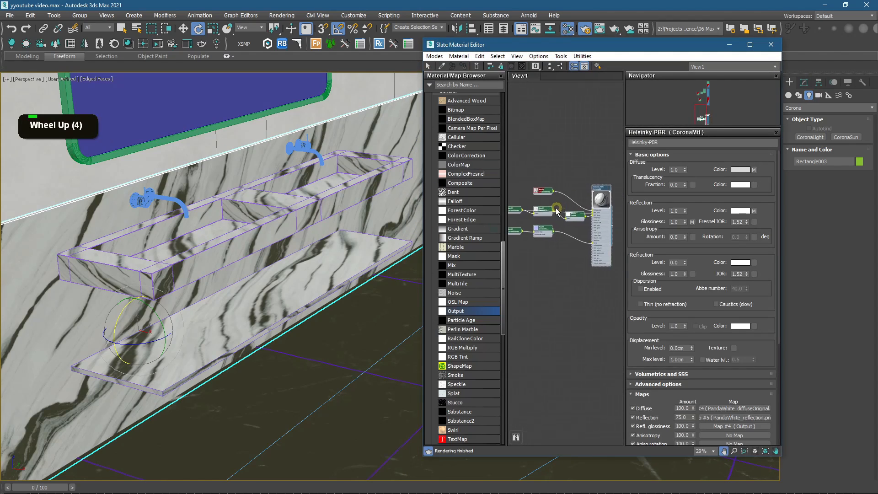
middle_click(594, 215)
click(750, 44)
middle_click(395, 196)
scroll(396, 199, up, 4)
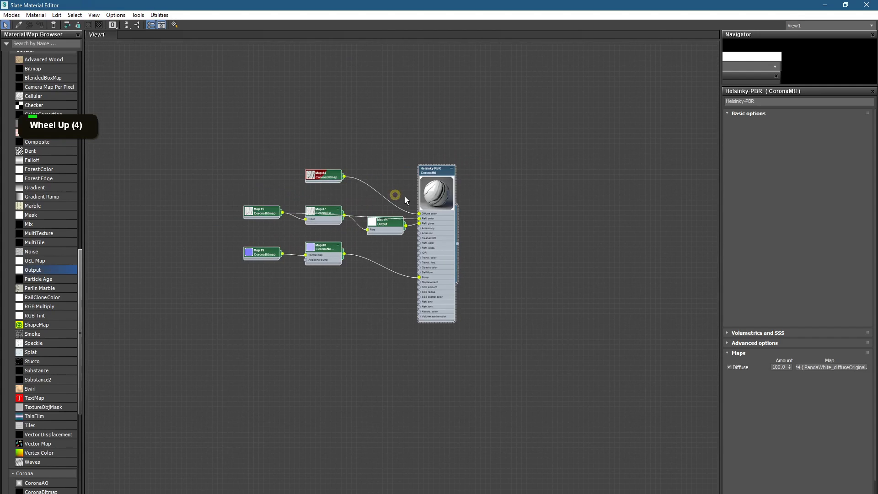
shift+drag(431, 174, 423, 380)
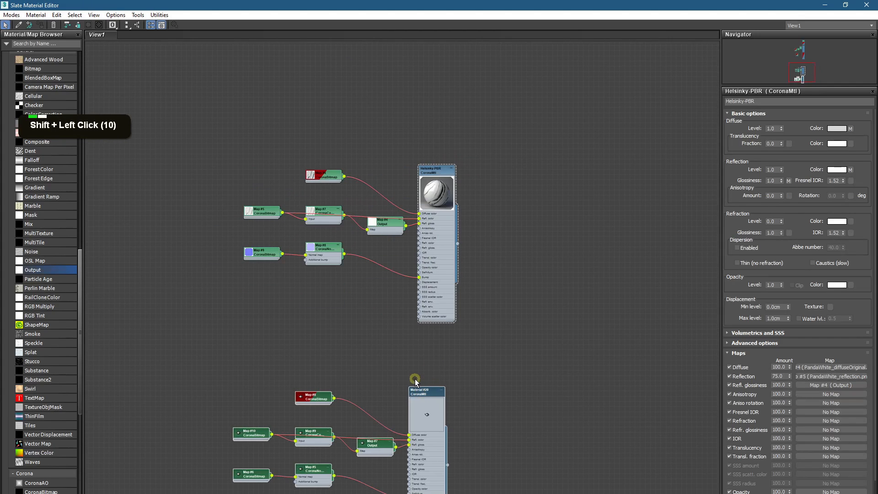
Step: Delete the Output map from the marble copy and connect its color correction map directly to Refl. gloss
middle_drag(418, 387, 442, 297)
scroll(442, 297, up, 2)
scroll(350, 330, up, 3)
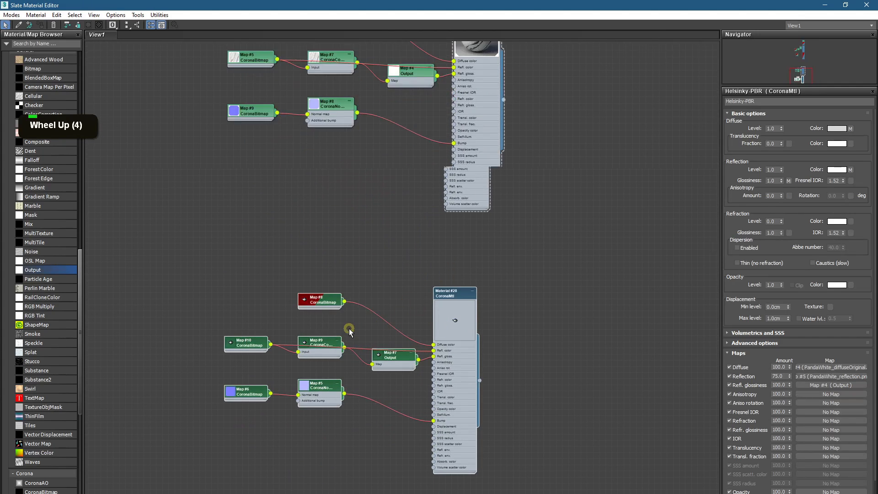
click(402, 374)
key(Delete)
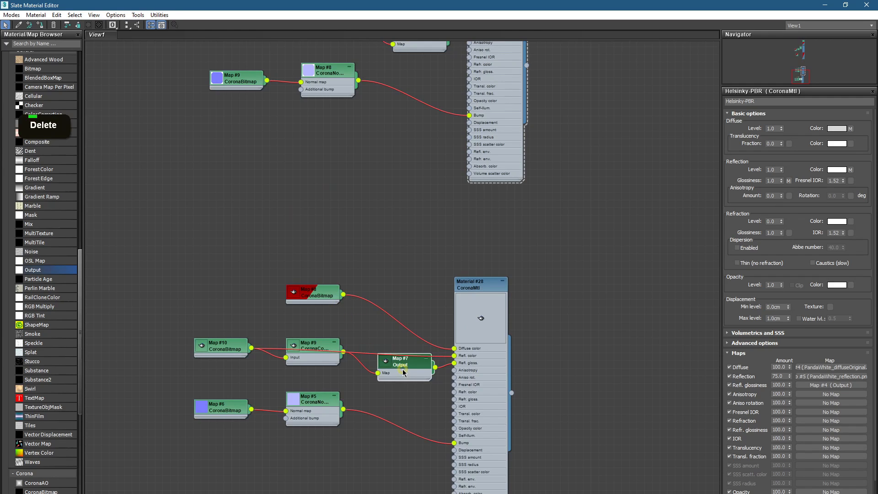
scroll(349, 361, up, 2)
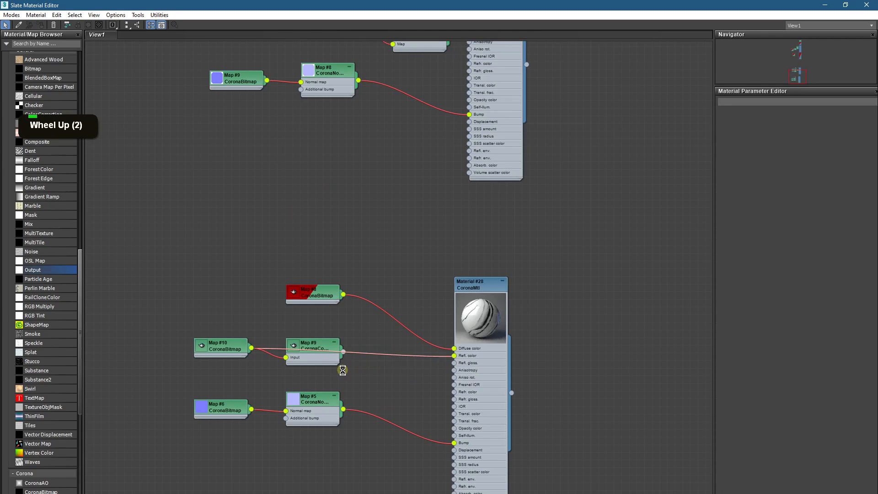
click(319, 360)
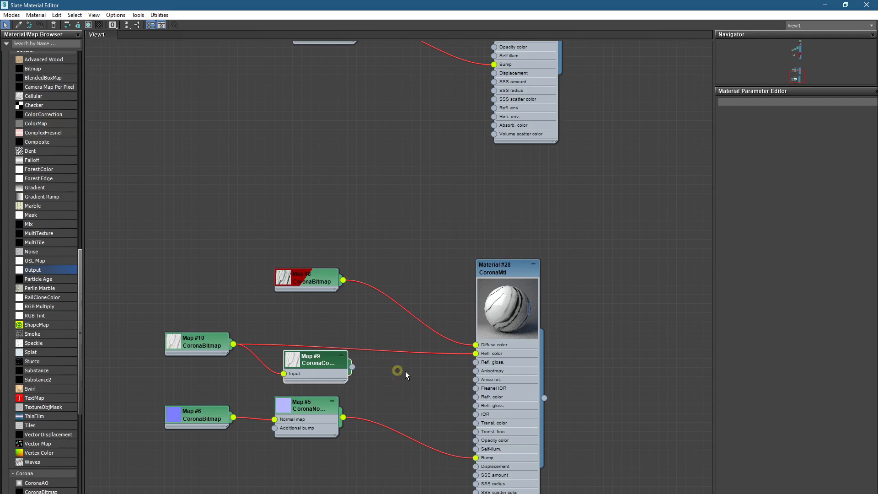
drag(355, 370, 475, 366)
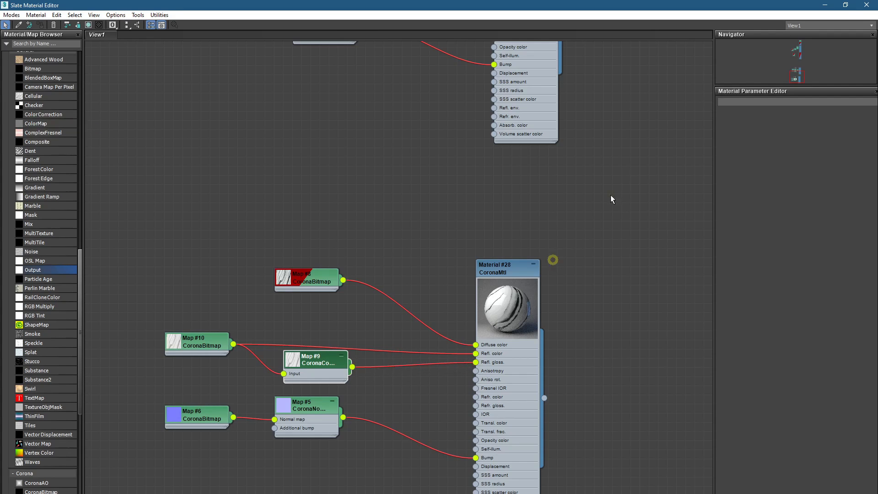
right_click(526, 276)
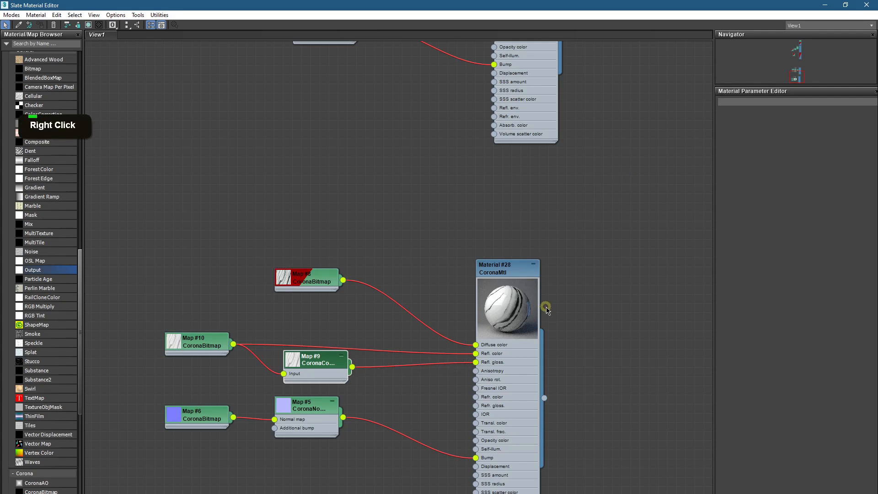
click(550, 328)
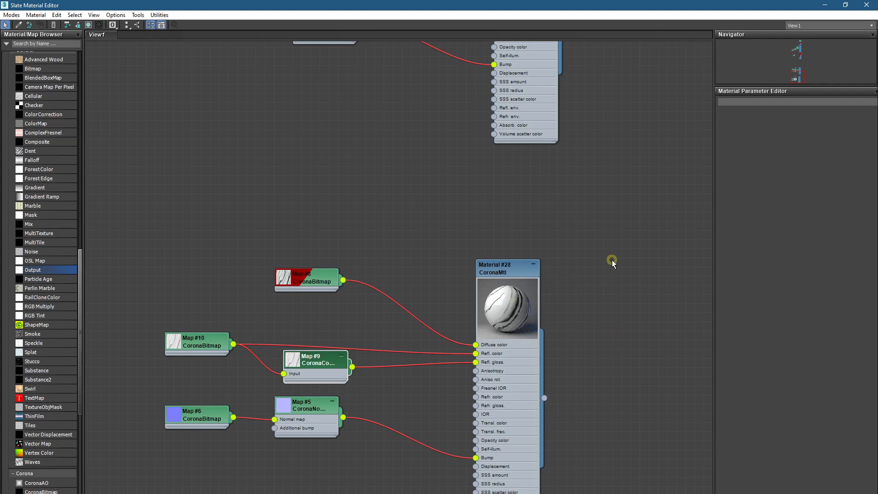
scroll(613, 261, down, 3)
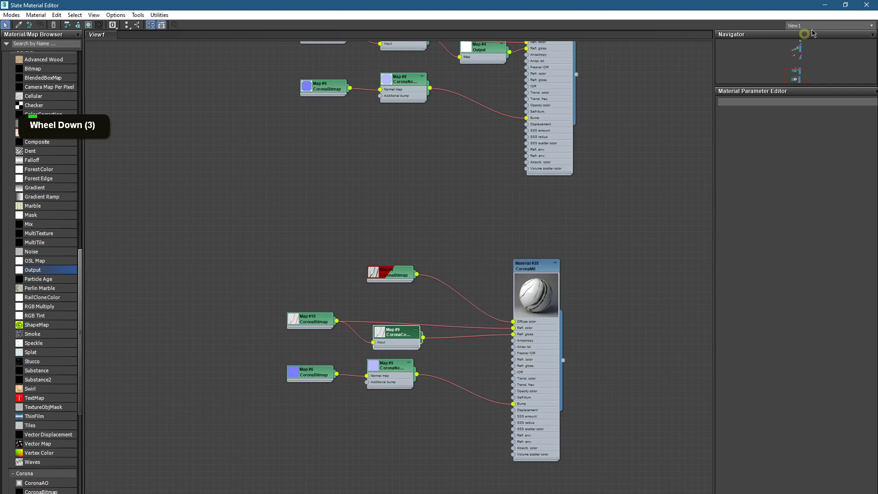
click(845, 4)
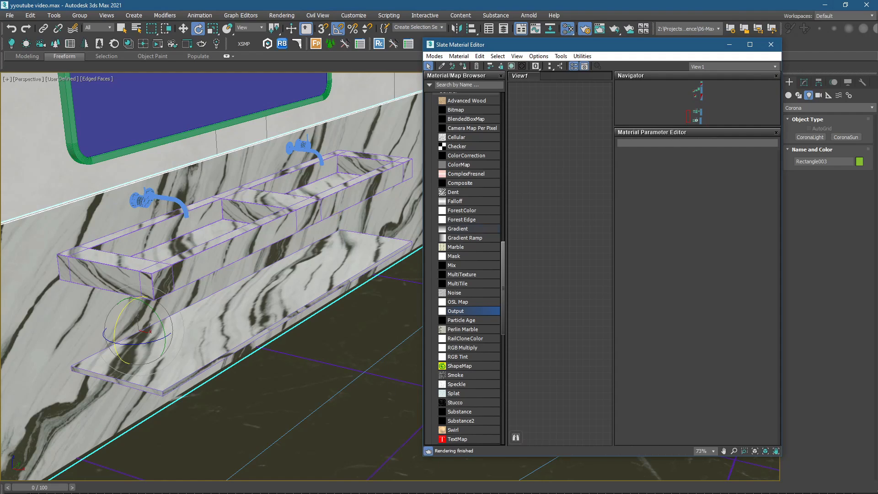
key(alt+q)
scroll(262, 369, down, 3)
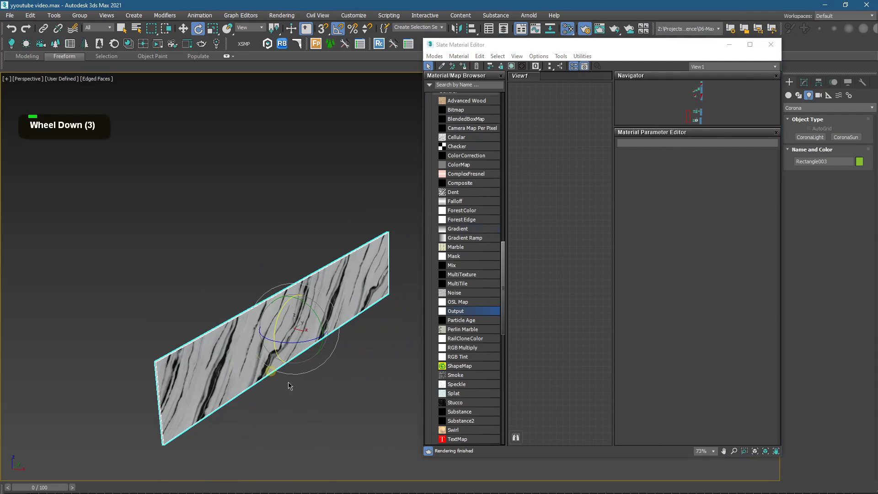
right_click(338, 311)
right_click(337, 278)
click(353, 234)
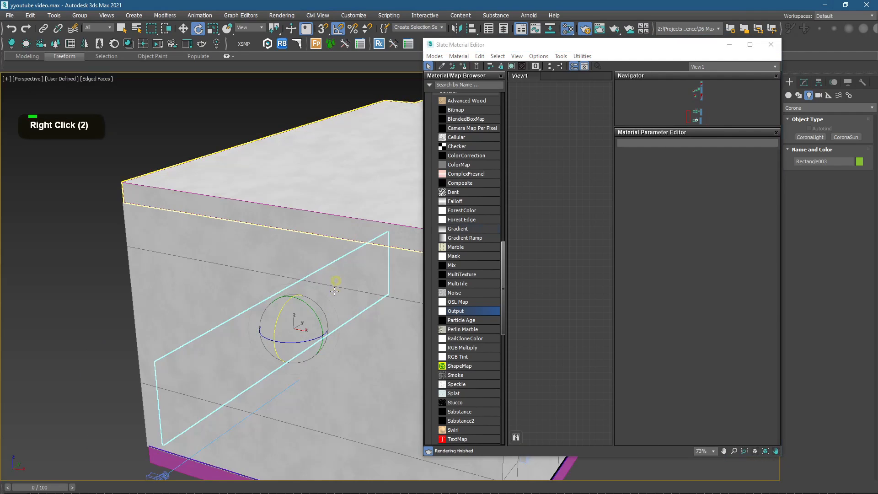
Step: Assign the copied marble Material #28 to the washbasin counter, shelf and wall panel and show it shaded in the viewport
key(c)
key(shift+f)
ctrl+click(147, 365)
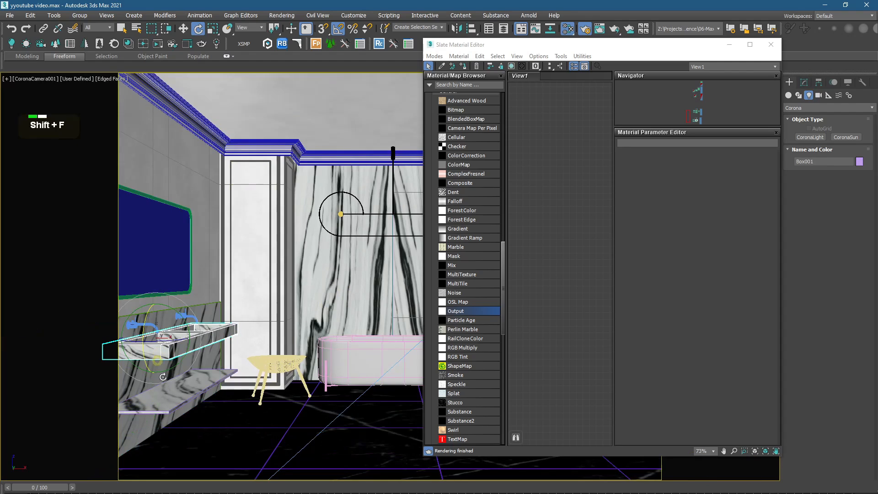
ctrl+click(170, 390)
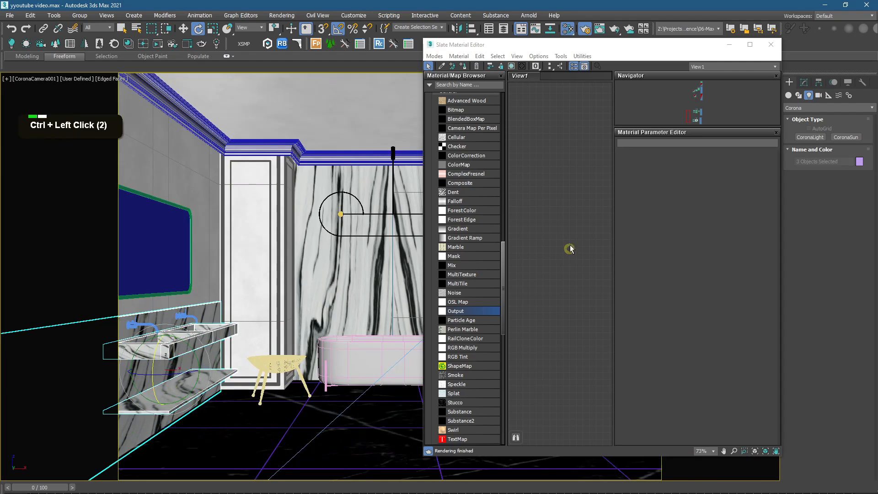
scroll(570, 249, down, 3)
double_click(565, 223)
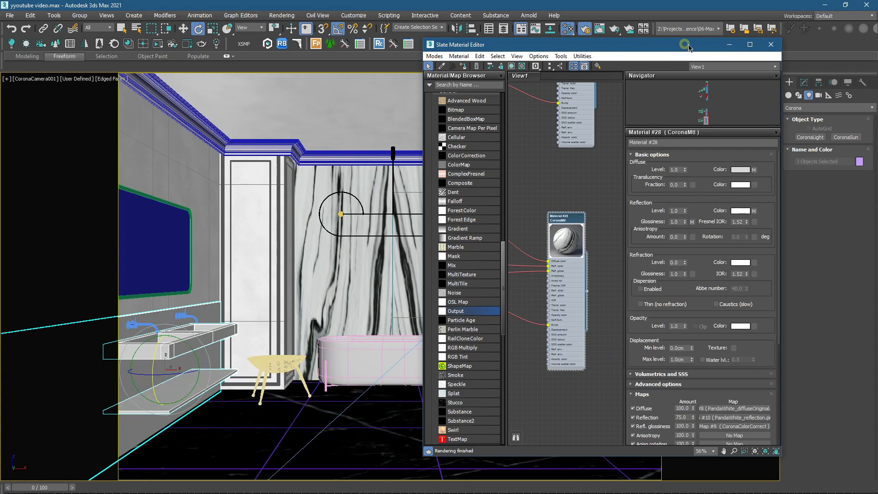
click(513, 67)
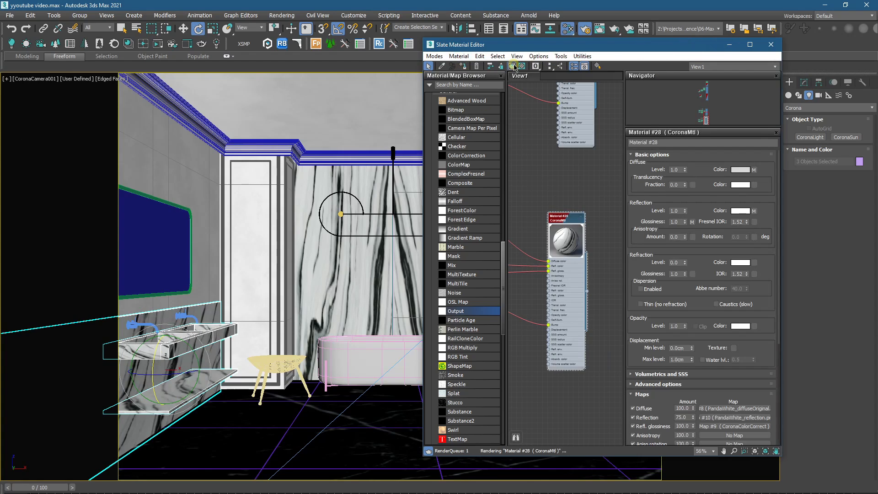
click(729, 44)
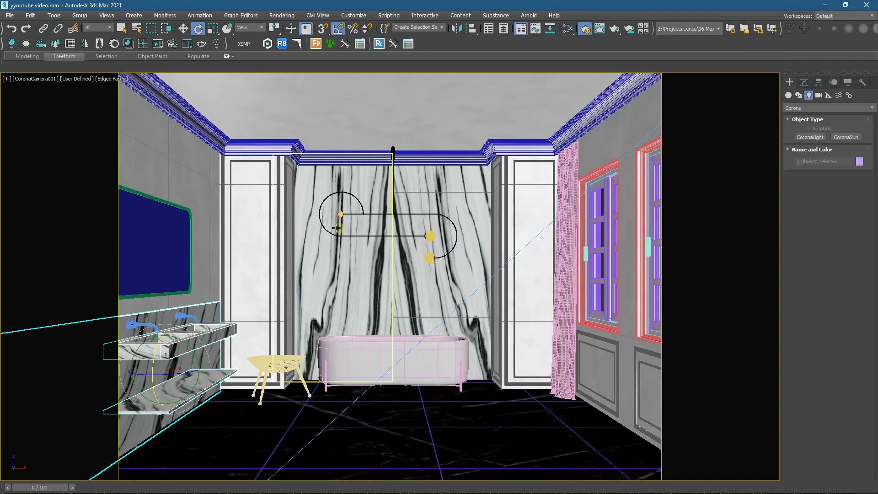
Step: Isolate the two faucets and the wall mirror with its frame in a perspective view
click(183, 317)
ctrl+click(134, 325)
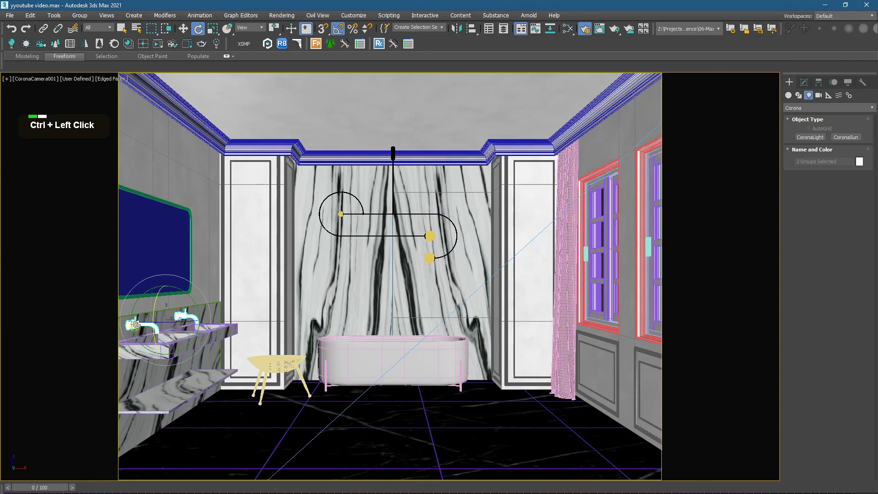
ctrl+click(178, 209)
ctrl+click(178, 209)
ctrl+click(178, 209)
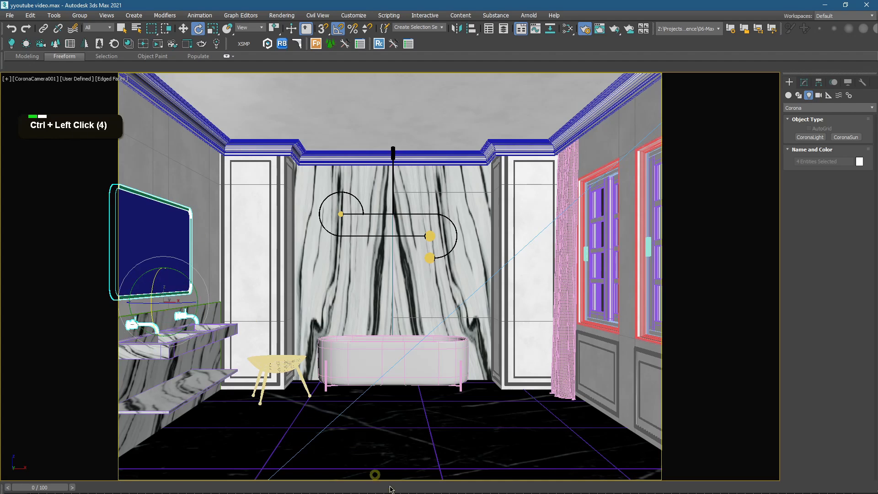
key(alt+q)
key(p)
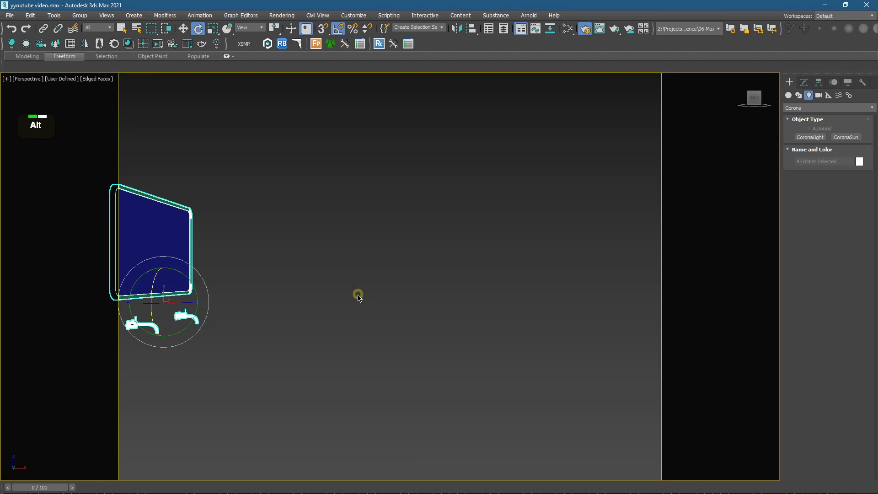
alt+middle_drag(358, 297, 260, 331)
middle_drag(260, 330, 422, 334)
key(shift+f)
Step: Assign the Brass Clean metal from the Corona Material Library to both faucets and the mirror frame, with edged faces off
click(303, 391)
click(226, 376)
scroll(227, 378, up, 4)
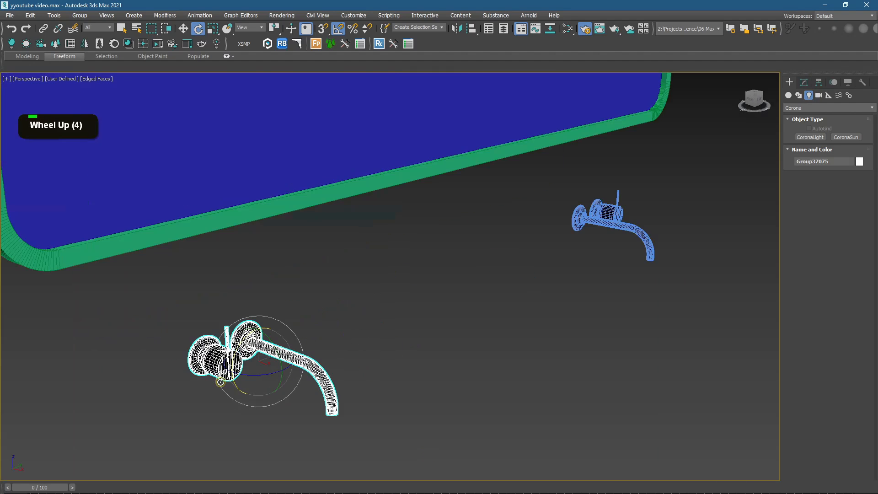
key(F4)
ctrl+click(647, 247)
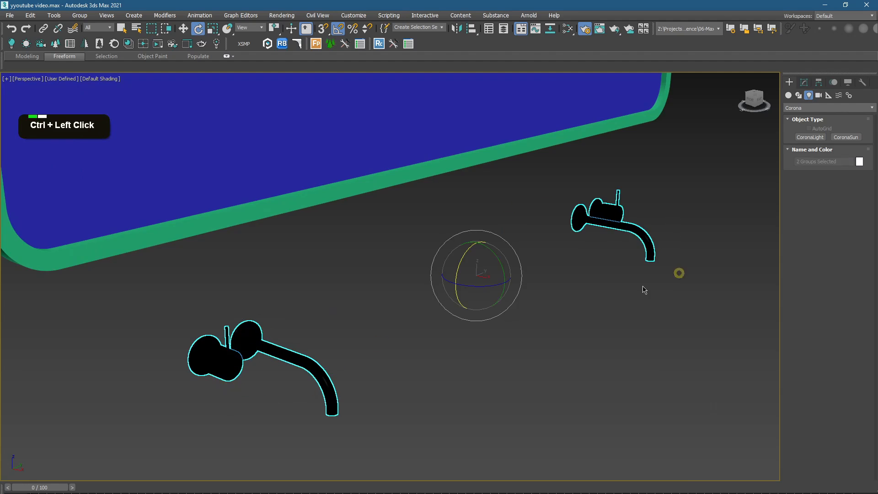
ctrl+click(334, 188)
scroll(398, 317, down, 2)
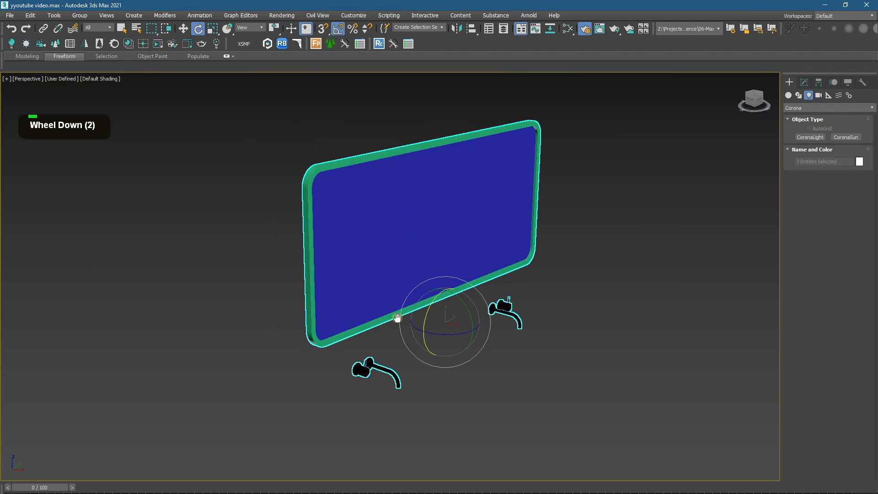
click(145, 44)
right_click(413, 187)
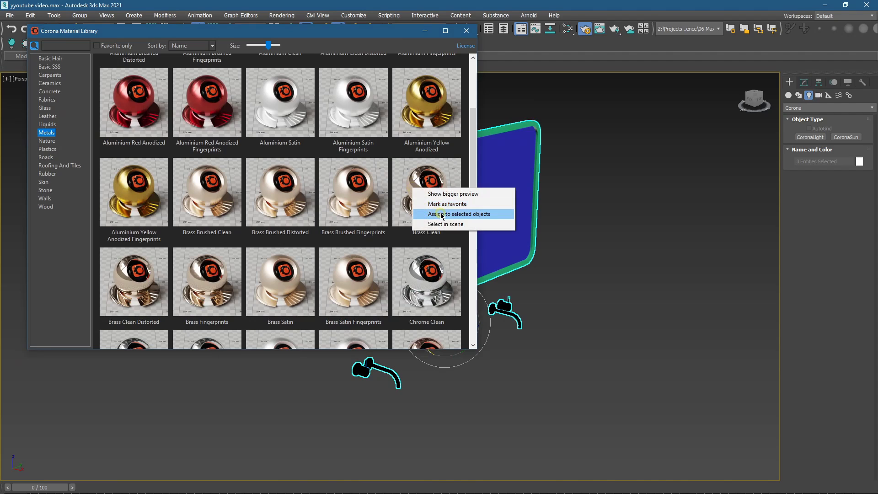
click(442, 214)
click(425, 30)
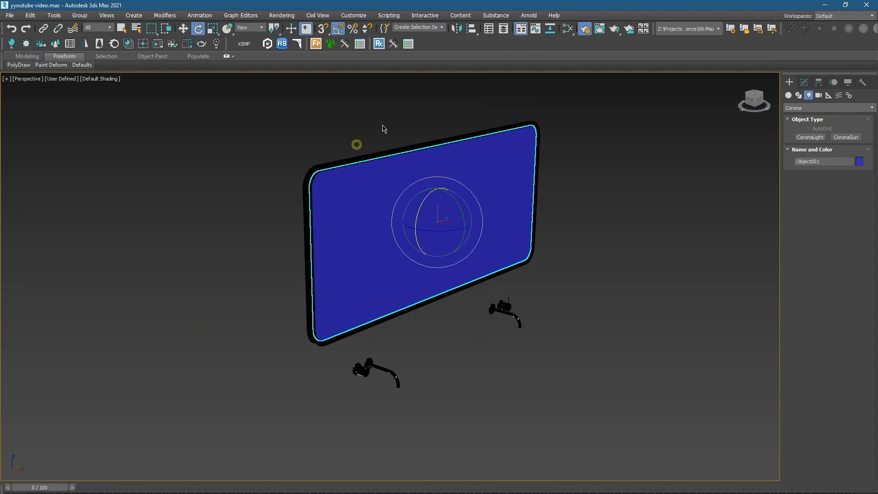
Step: Add a new CoronaMtl to the Slate Material Editor for the mirror surface and open its parameters
click(569, 29)
scroll(568, 233, down, 3)
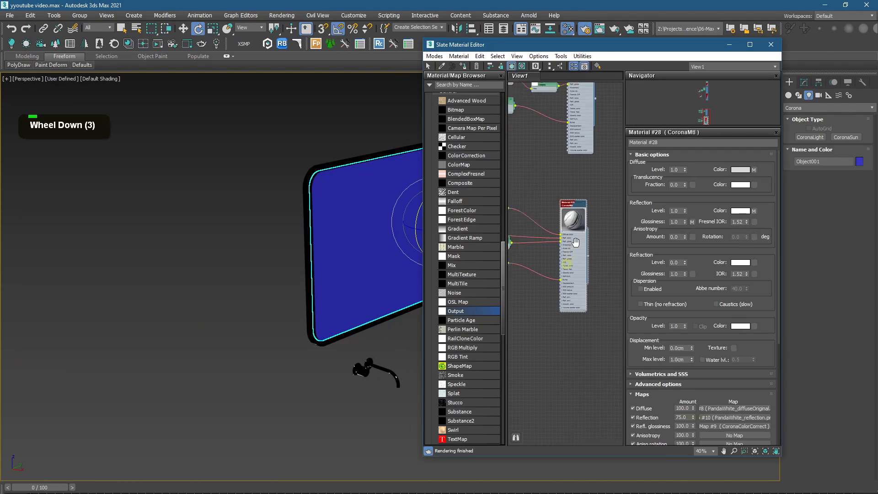
scroll(467, 326, up, 17)
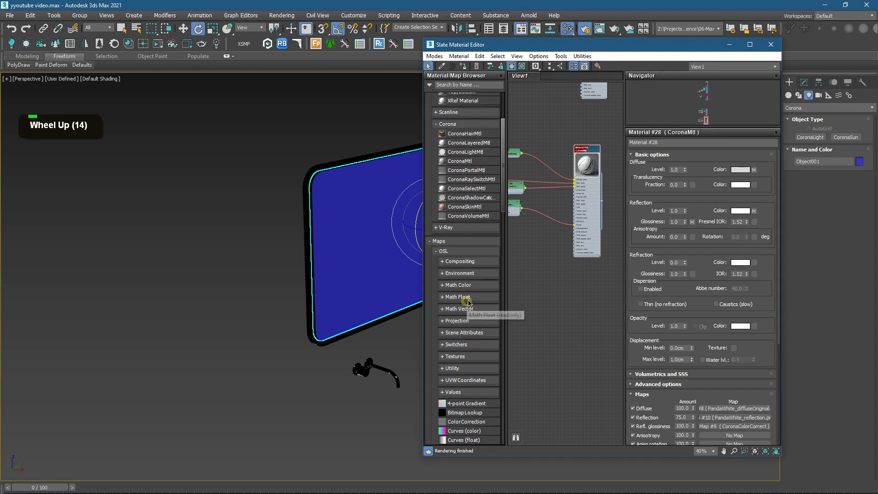
drag(463, 263, 557, 287)
scroll(558, 287, up, 6)
double_click(557, 287)
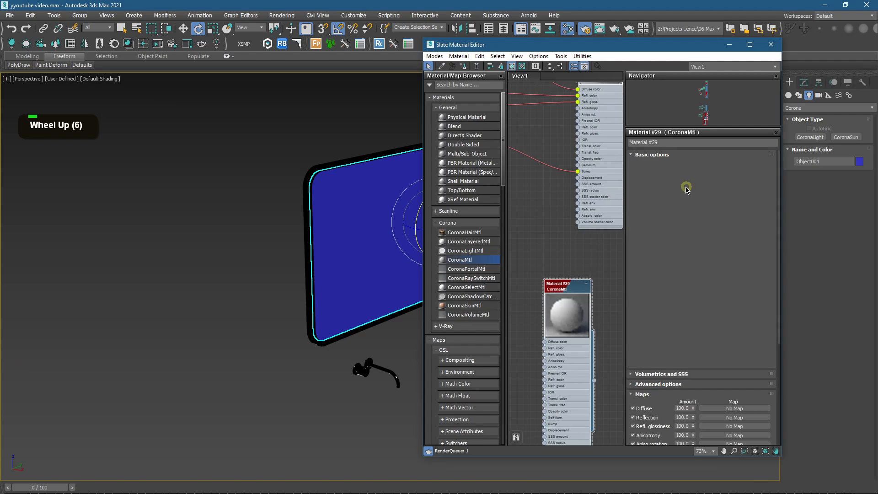
Step: Raise the new CoronaMtl's refraction level, set its Fresnel IOR to 999, and assign it to the mirror surface
click(685, 264)
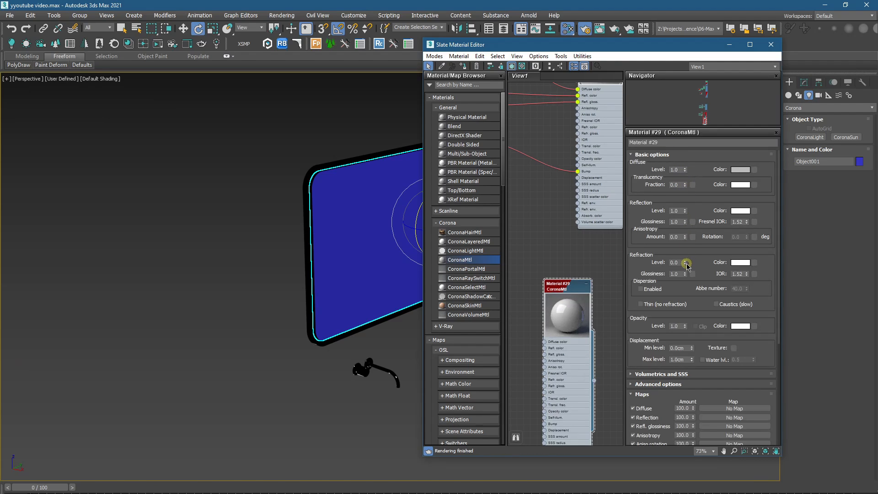
click(742, 221)
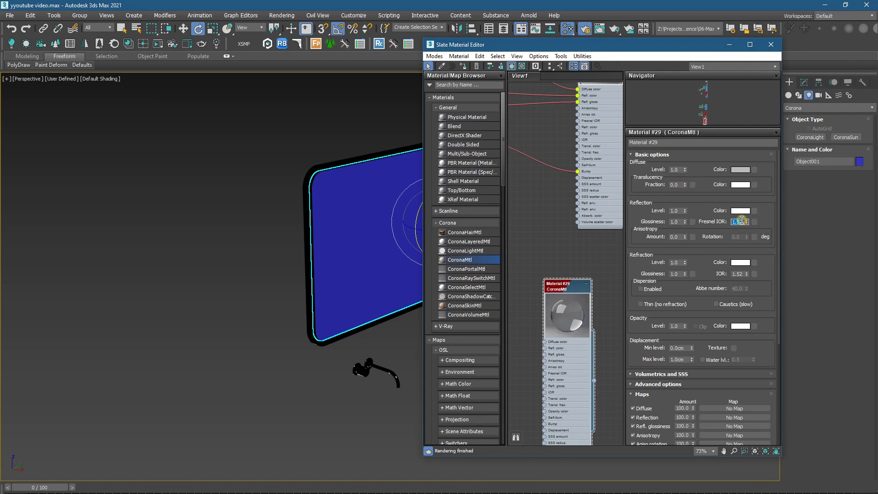
text(999)
key(Return)
click(687, 234)
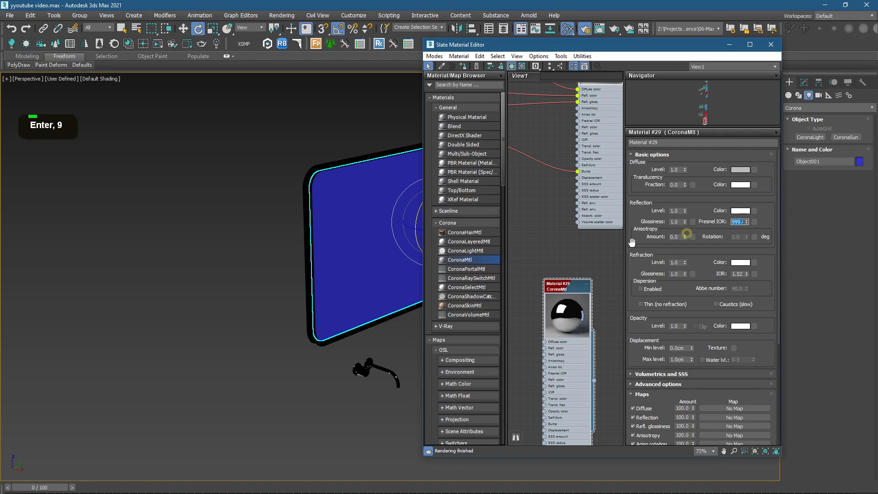
click(465, 66)
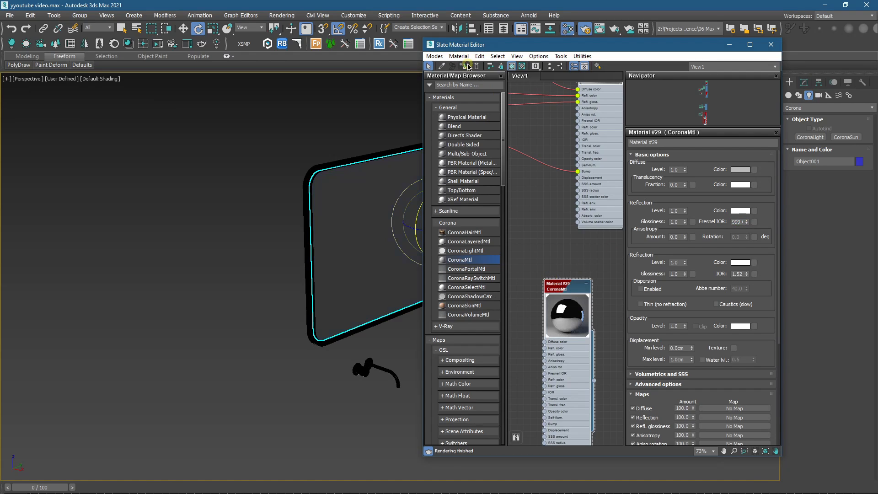
click(729, 44)
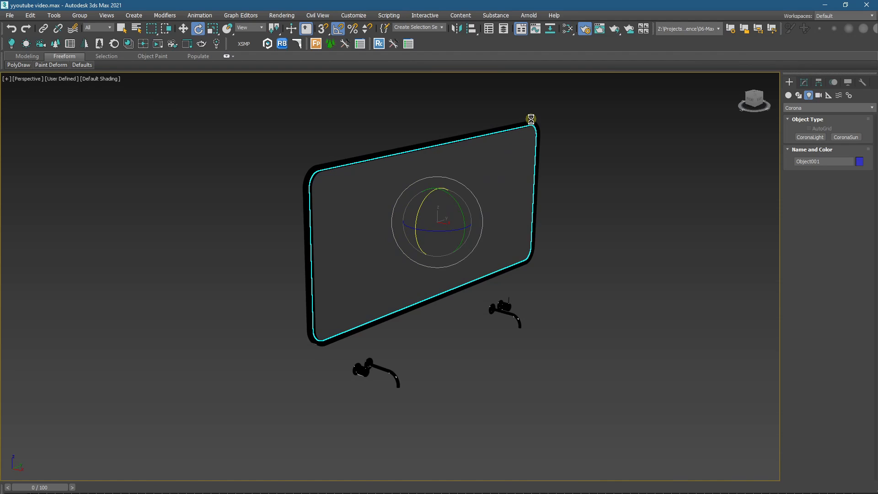
Step: Return to the CoronaCamera001 view with safe frames and exclude the nearer faucet, mirror frame and mirror surface from the render material override
key(c)
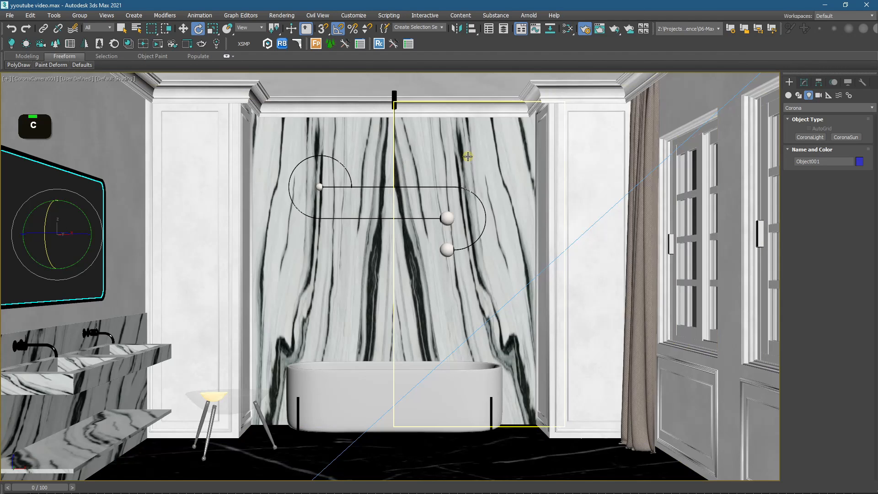
key(shift+f)
key(F3)
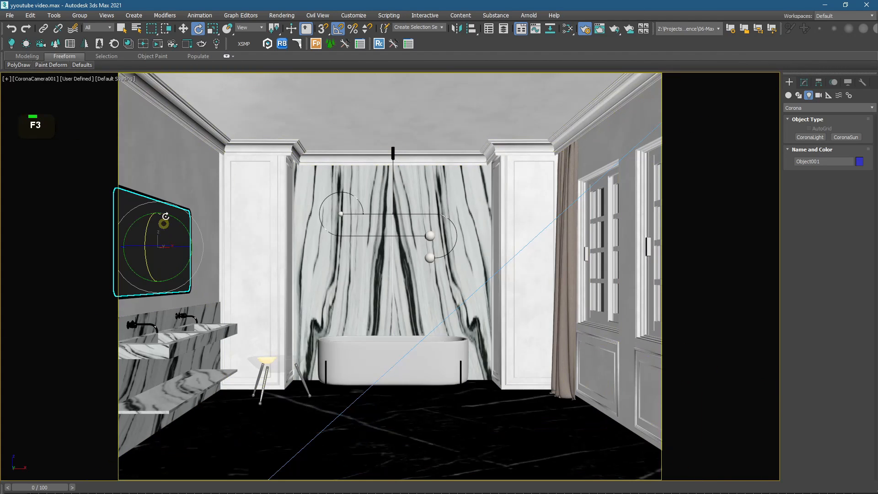
click(182, 200)
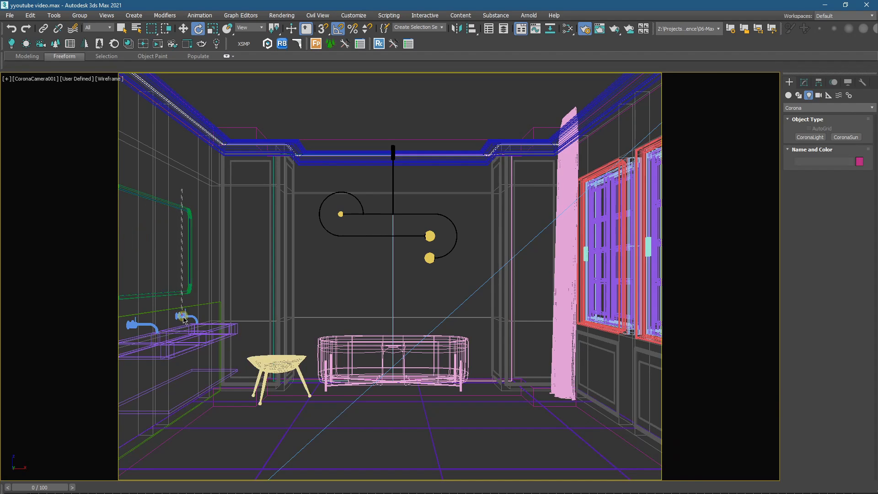
click(134, 325)
ctrl+click(191, 293)
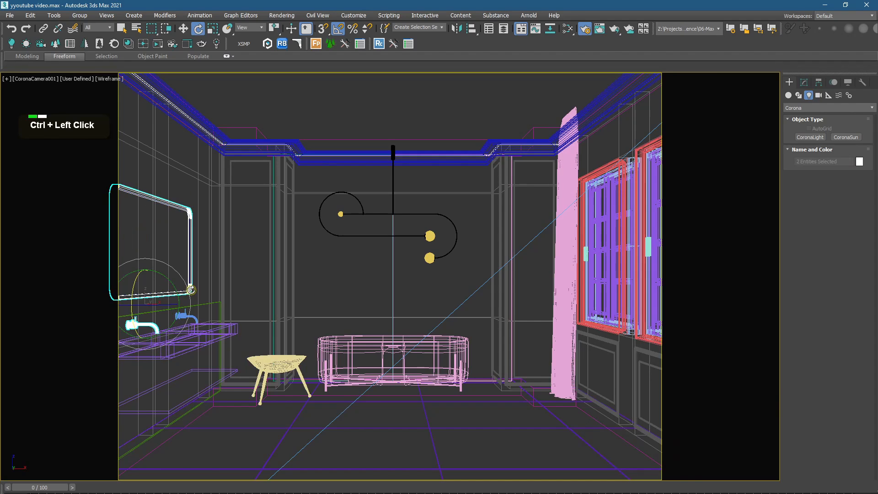
ctrl+click(186, 288)
key(F3)
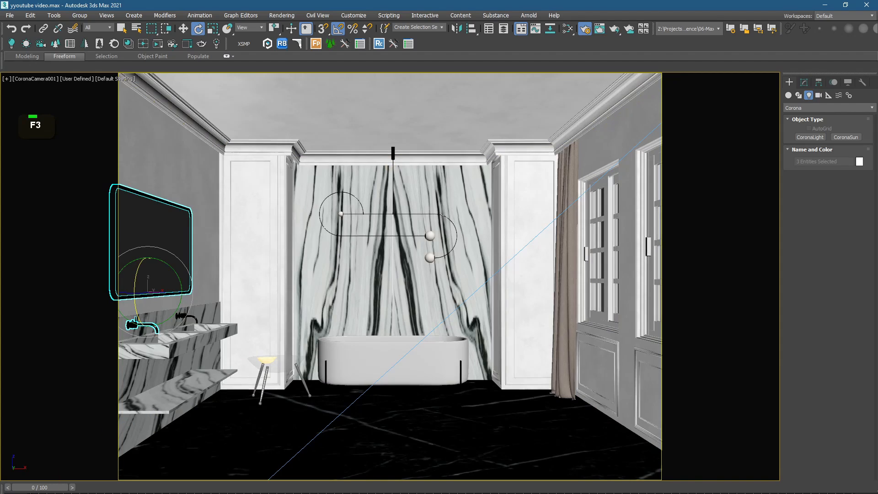
key(F10)
click(307, 338)
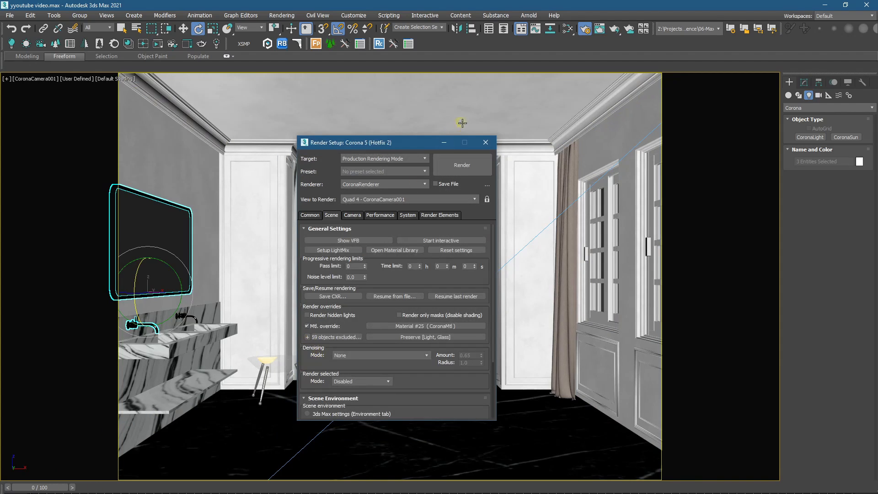
click(443, 142)
Step: Start interactive rendering and also exclude the farther washbasin faucet from the material override
click(158, 44)
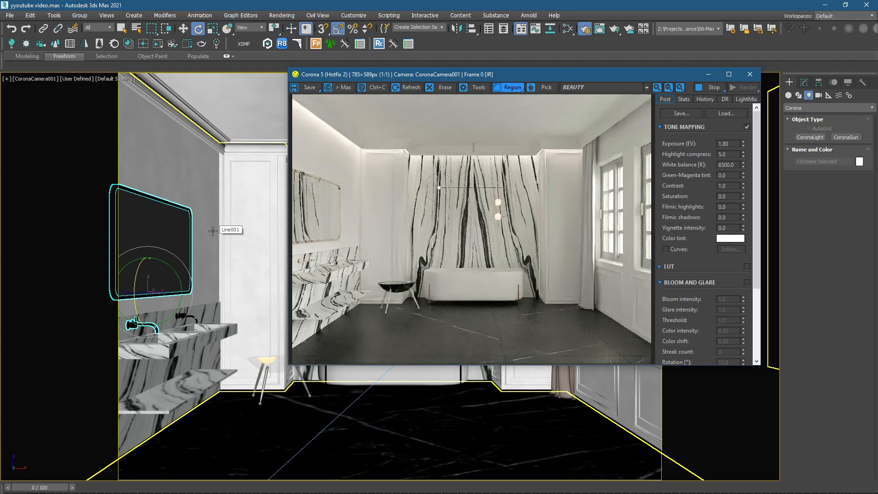
click(182, 315)
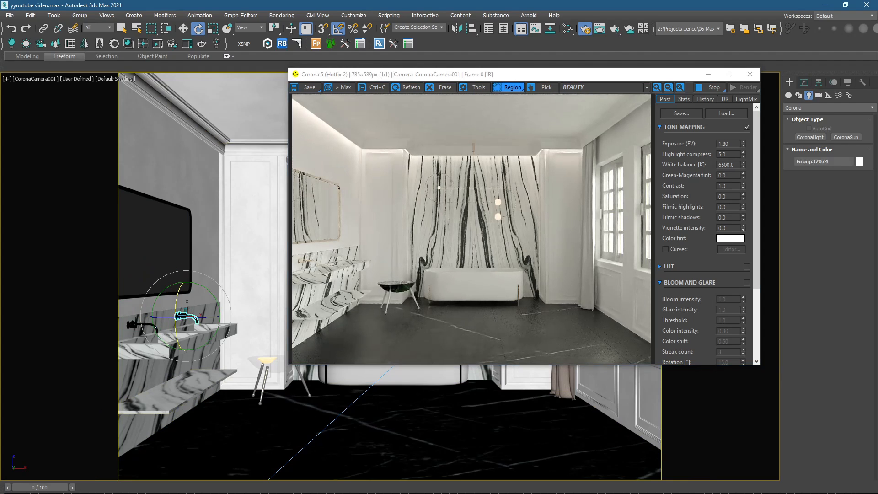
key(F10)
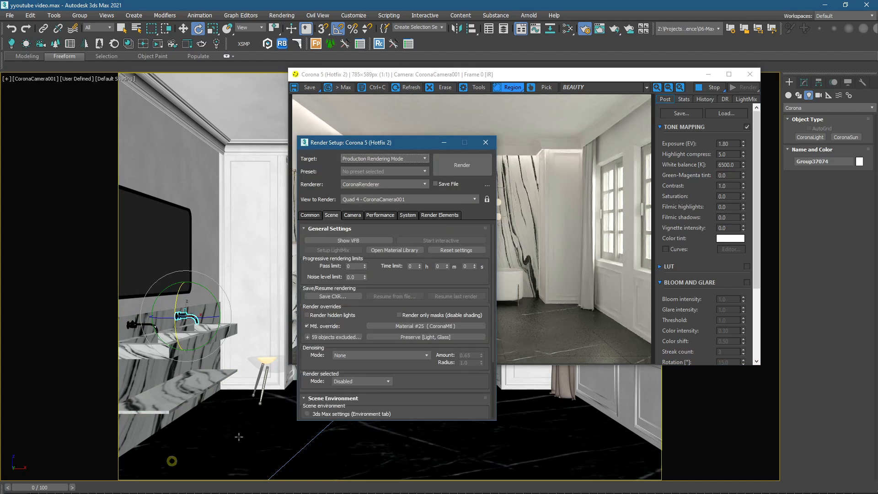
click(308, 338)
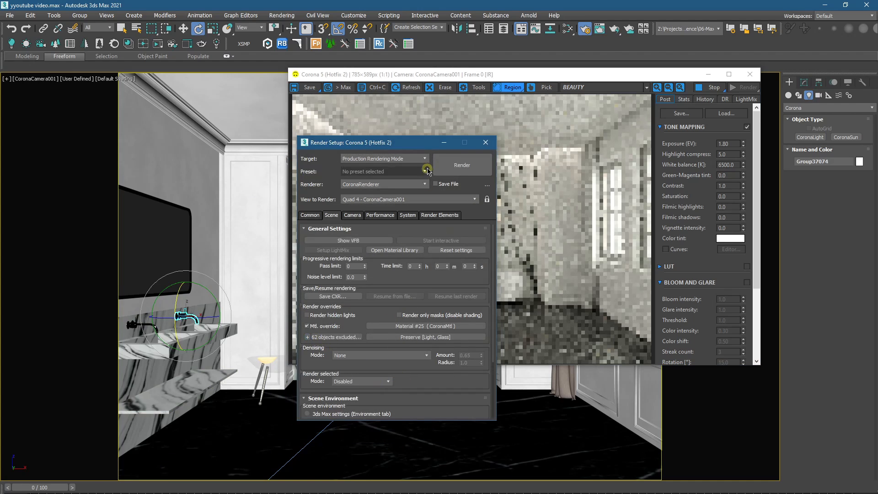
click(445, 143)
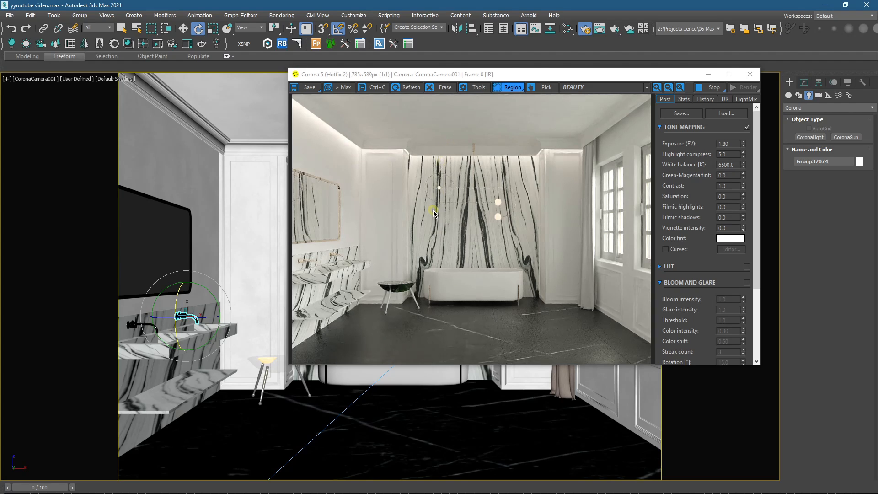
Step: Exclude the three-legged side table group from the render material override
click(267, 362)
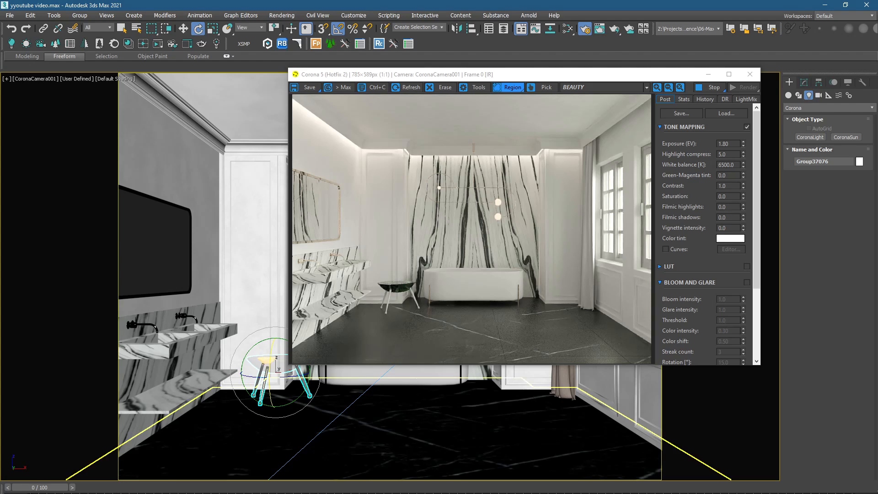
key(F10)
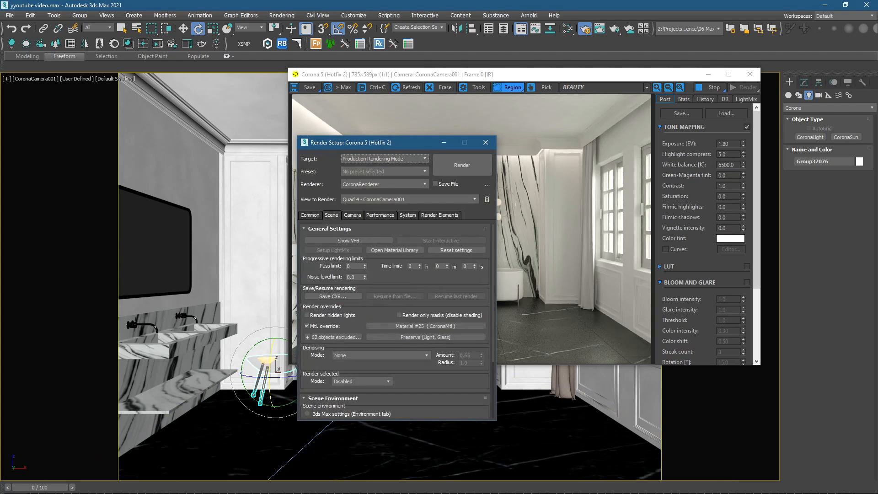
click(307, 325)
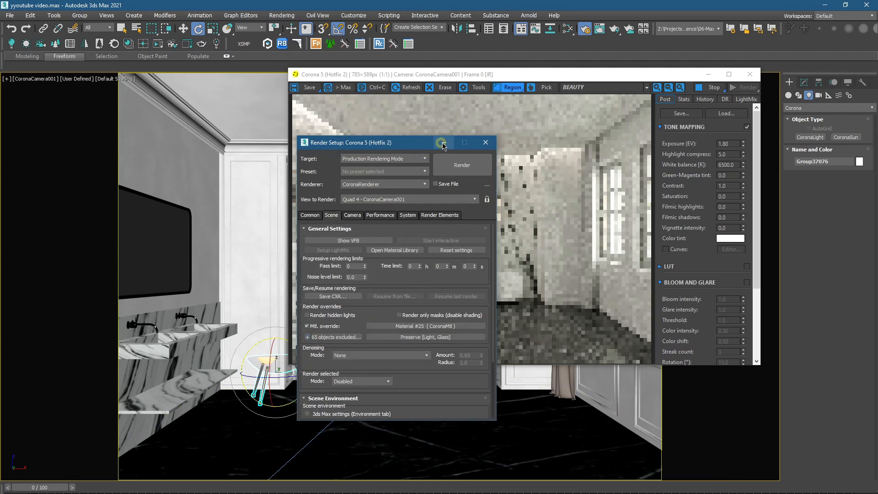
click(444, 142)
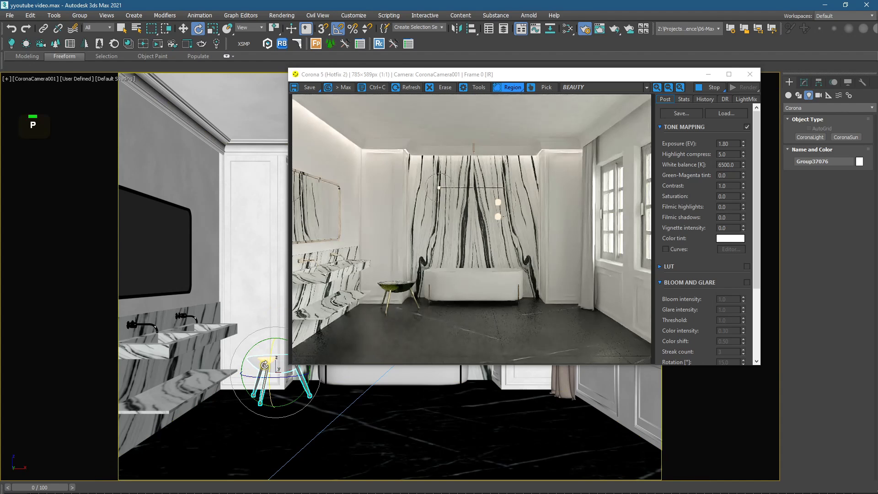
Step: Open the side table's group recursively in a close perspective view and select its bowl-and-legs mesh
key(p)
middle_drag(265, 363, 210, 299)
click(82, 15)
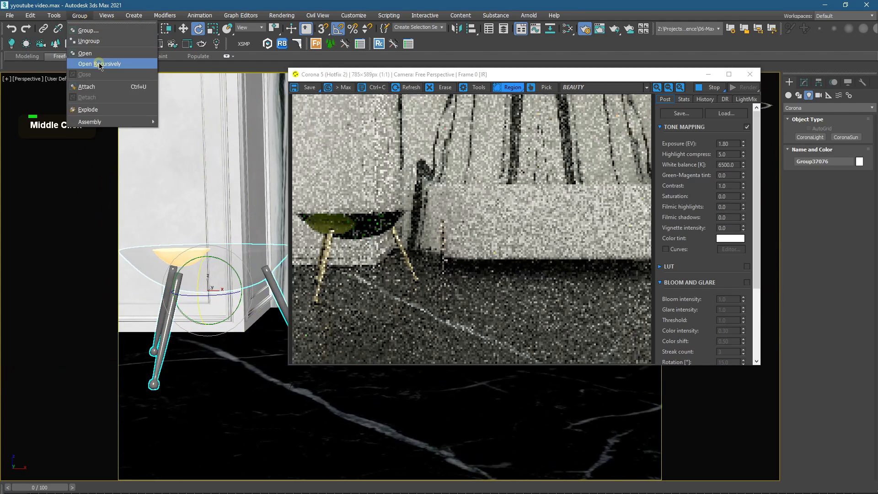
click(100, 64)
click(172, 286)
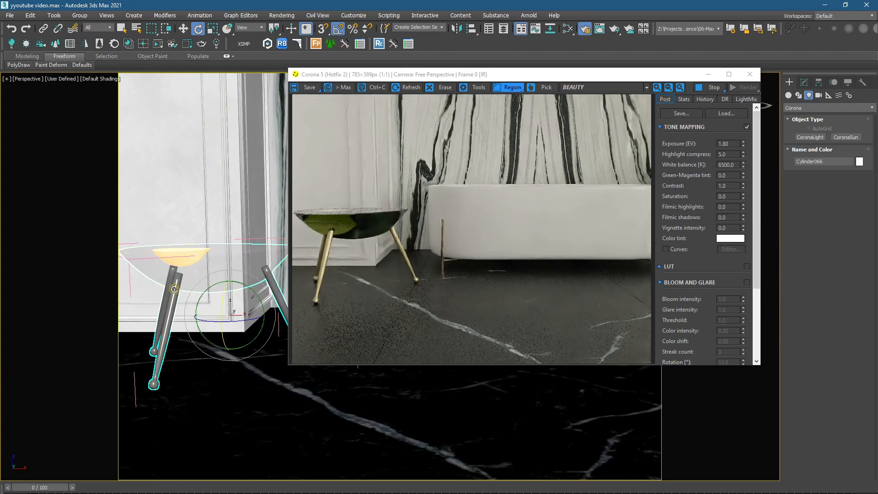
click(80, 15)
click(79, 18)
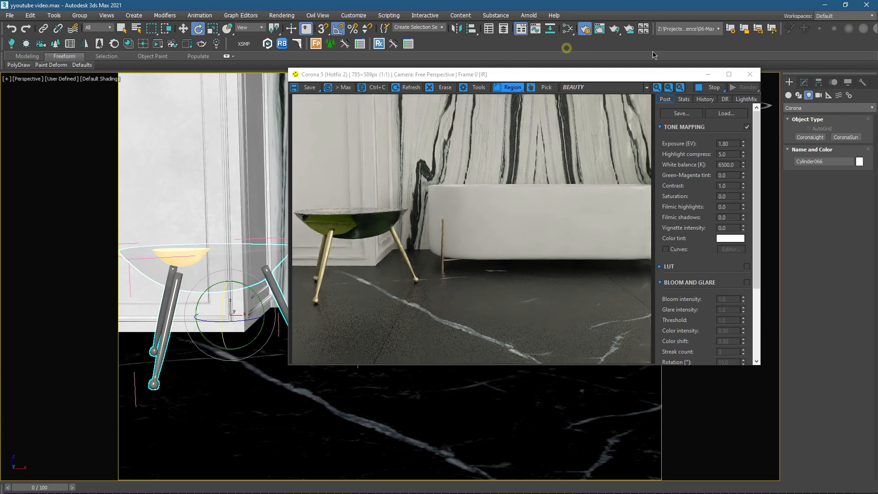
Step: Detach the side table's three legs from the Editable Poly as a separate object
click(805, 81)
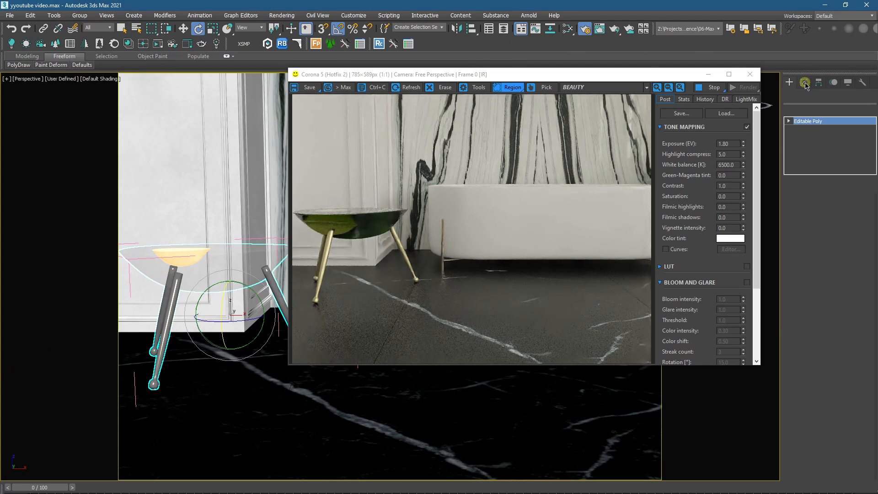
scroll(842, 292, up, 8)
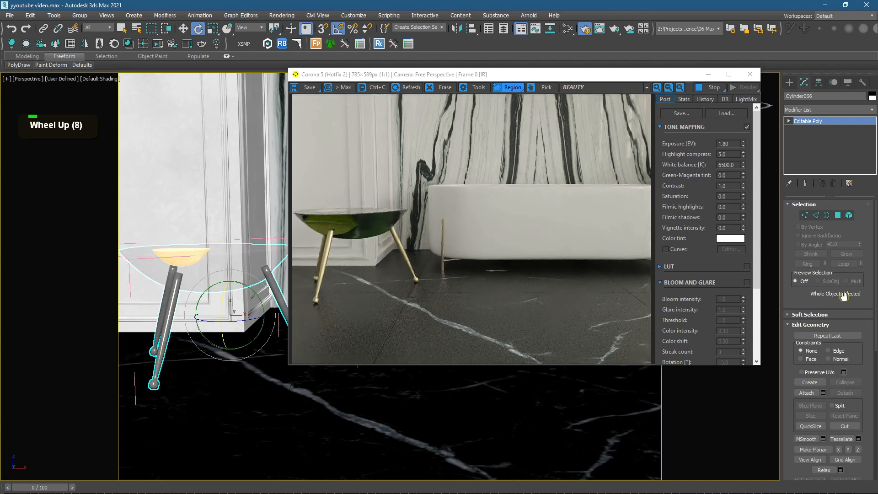
click(849, 215)
middle_click(298, 335)
click(164, 296)
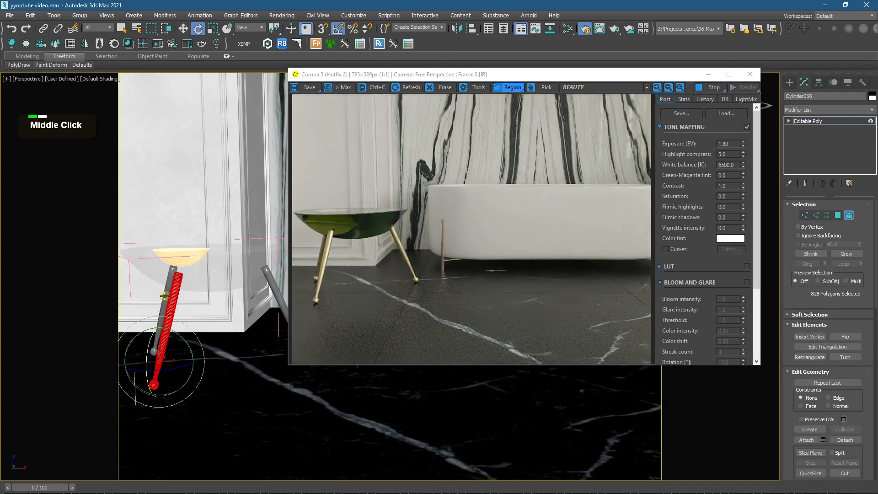
ctrl+click(164, 296)
ctrl+click(264, 282)
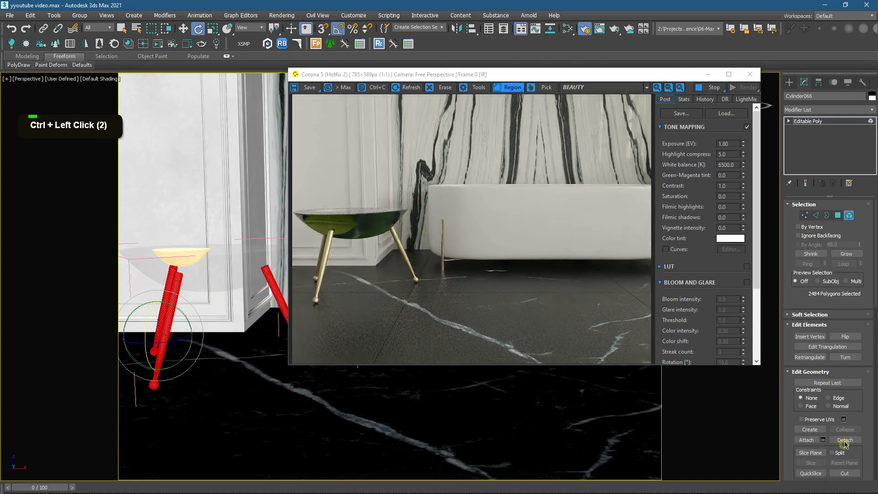
click(464, 274)
click(789, 83)
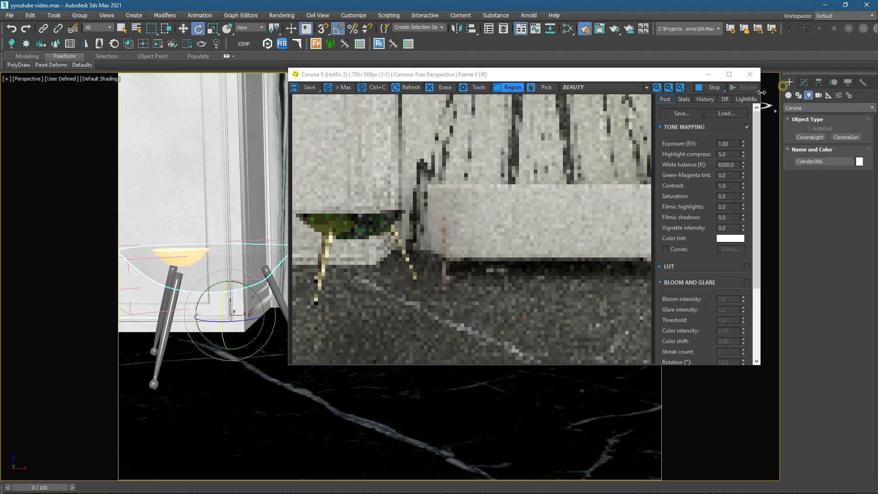
Step: Assign the brass metal from the Corona Material Library to the detached table legs and exclude them from the material override
click(170, 299)
click(129, 43)
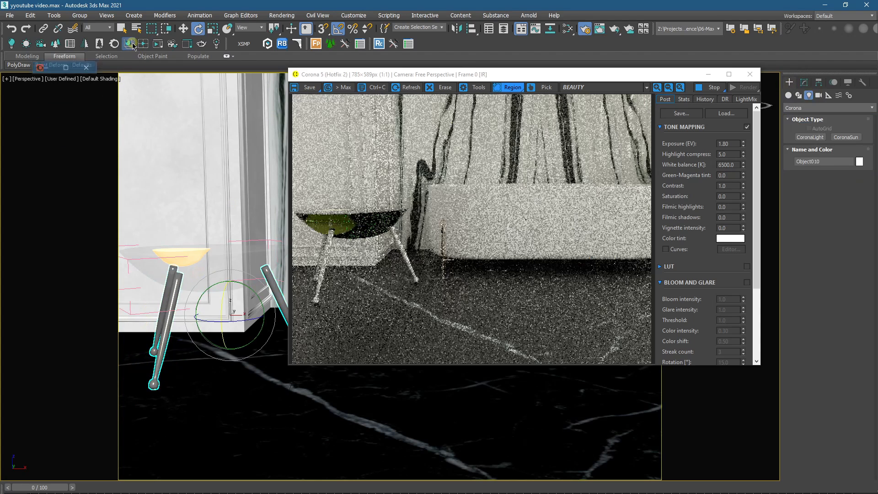
right_click(423, 185)
click(453, 213)
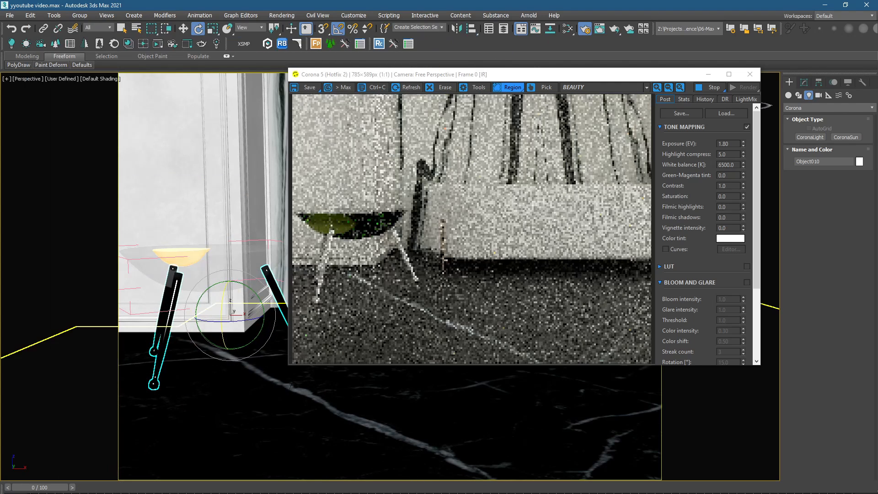
key(F10)
click(307, 327)
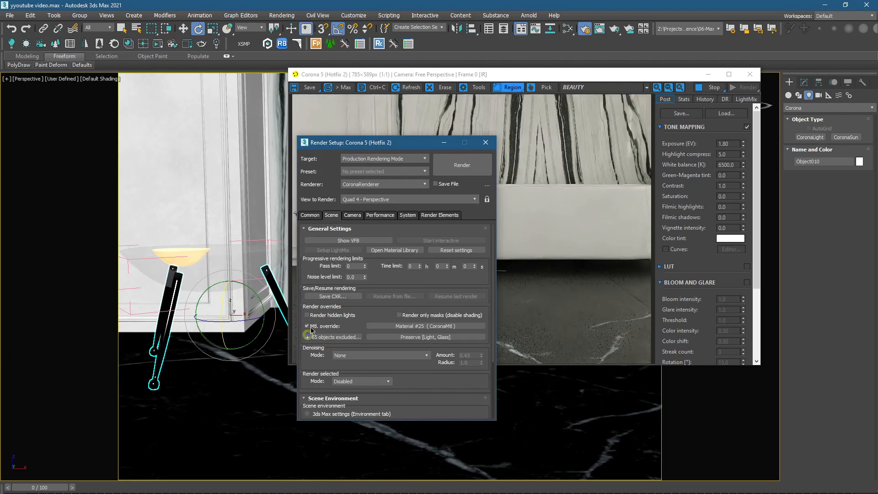
click(334, 225)
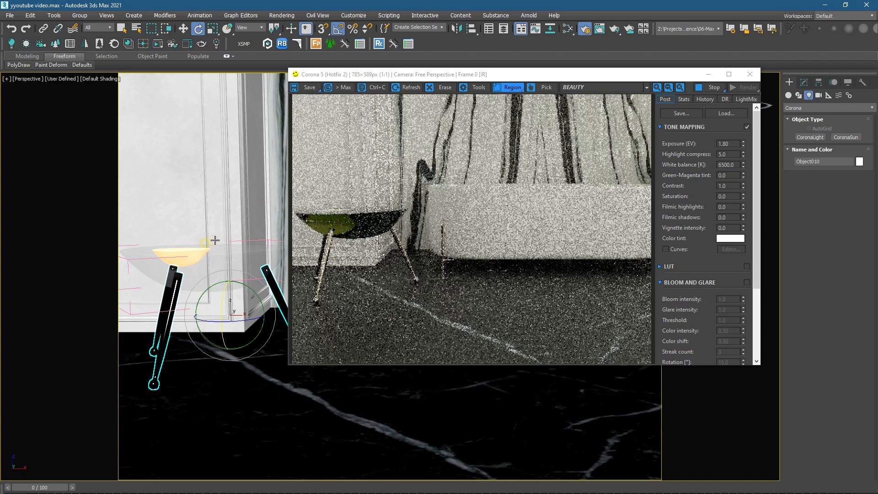
Step: Return to the CoronaCamera001 view and check the side table in the interactive rendering
middle_drag(216, 240, 133, 254)
key(c)
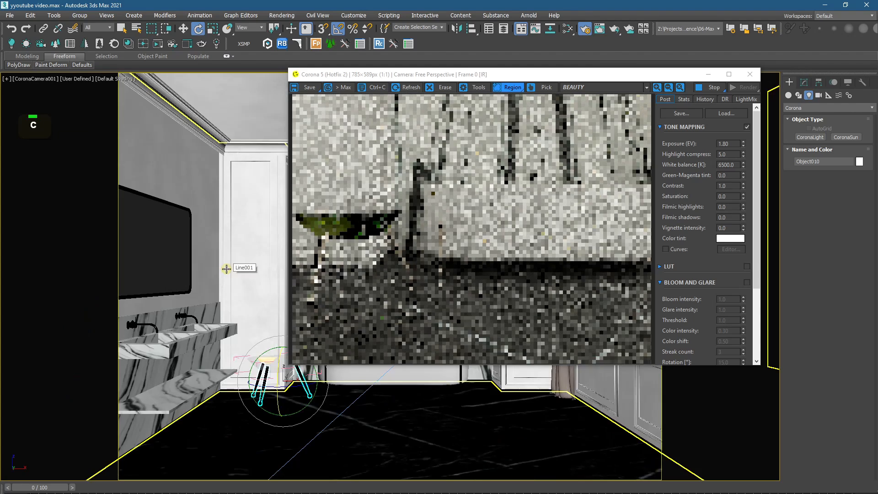
key(shift+f)
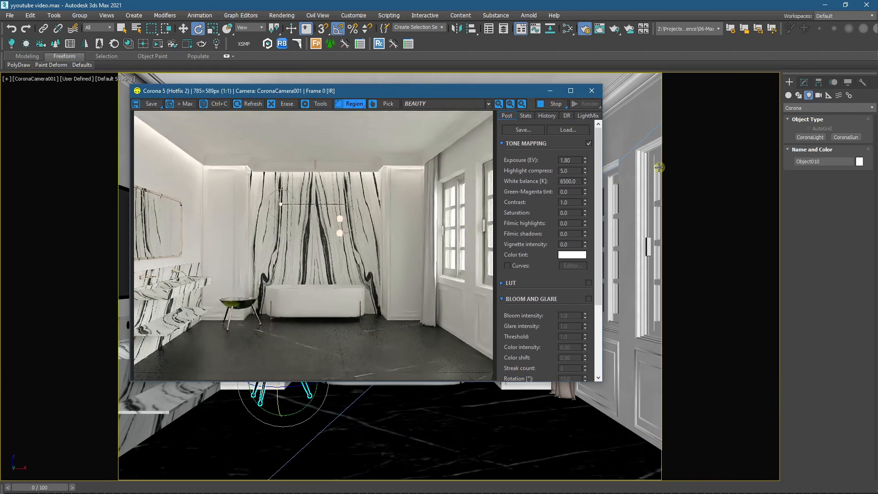
drag(504, 91, 430, 89)
Step: Assign Fabric Curtain from the Corona Material Library to the window curtain and exclude it from the material override
click(574, 157)
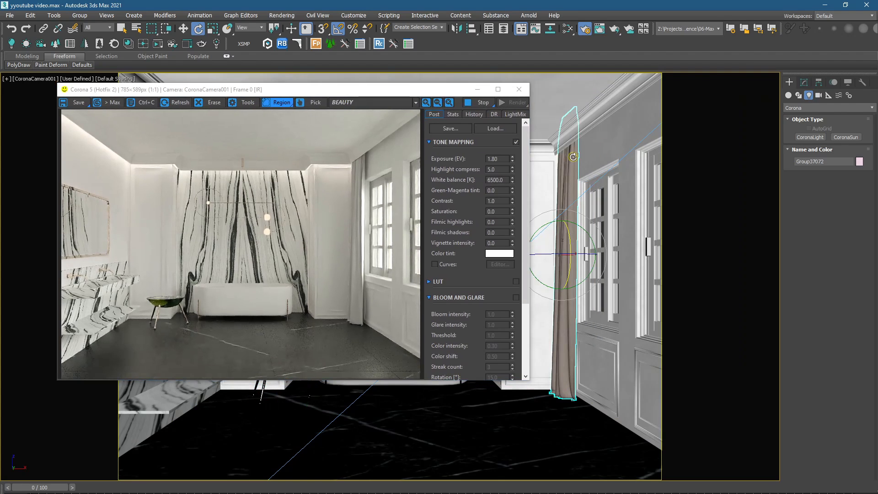
click(130, 44)
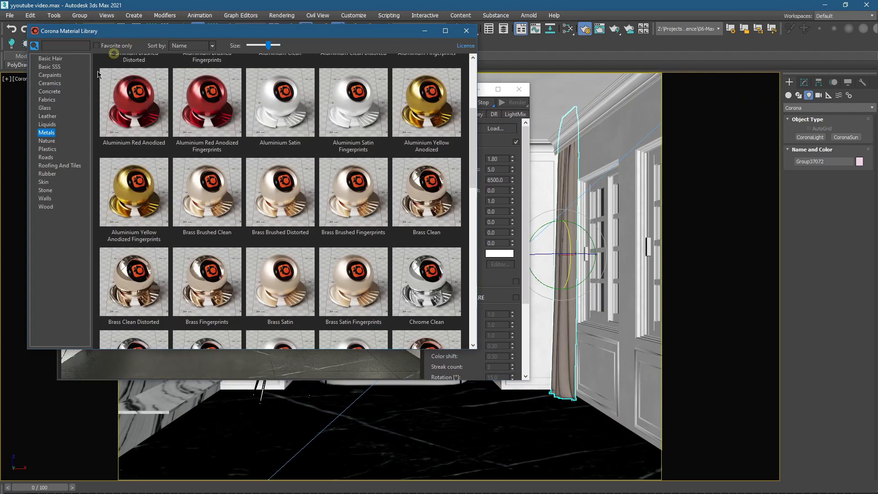
click(50, 101)
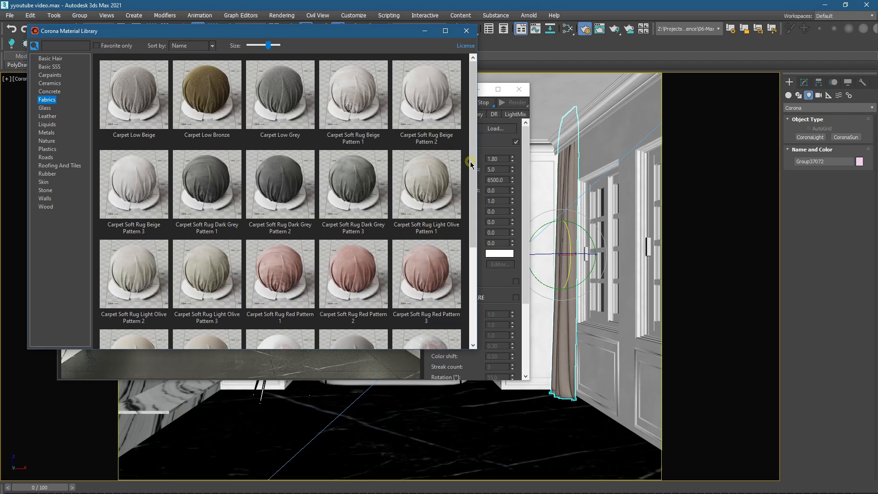
scroll(471, 182, down, 5)
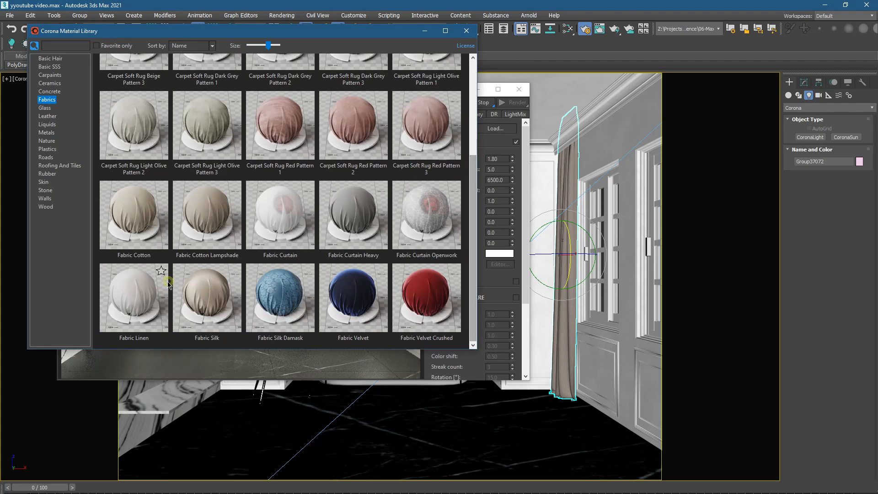
right_click(129, 283)
right_click(267, 215)
click(293, 238)
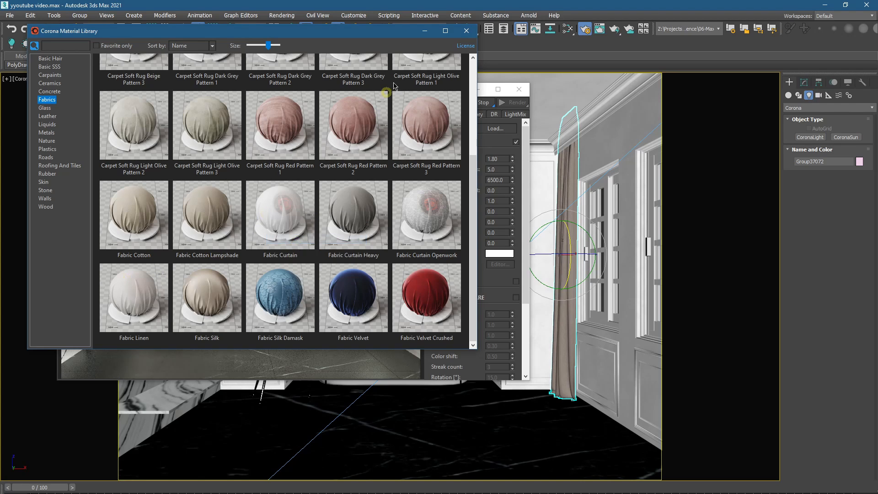
click(426, 30)
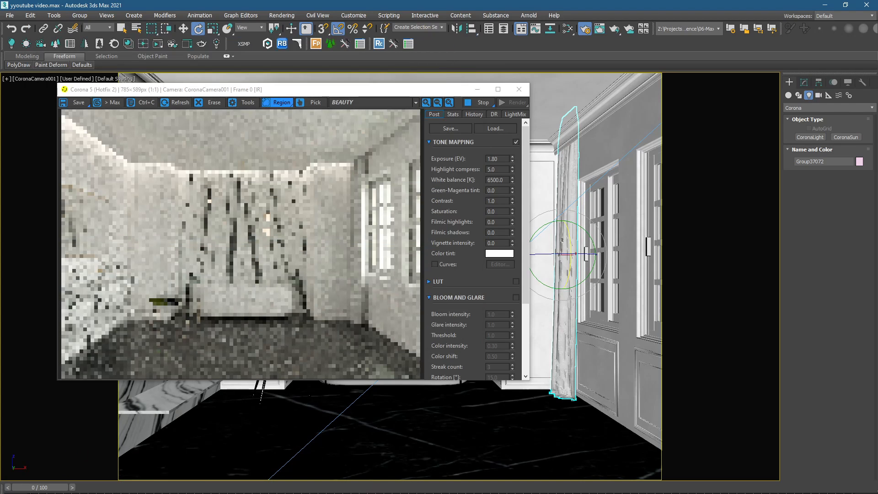
key(F10)
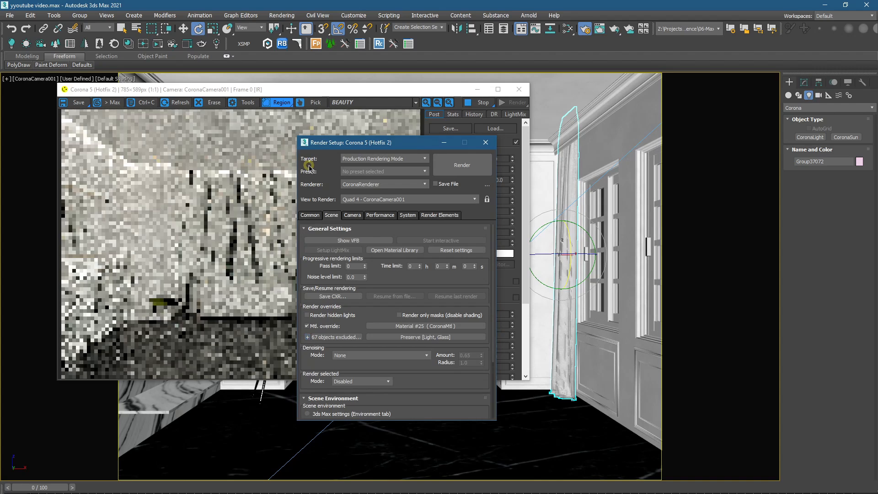
click(443, 143)
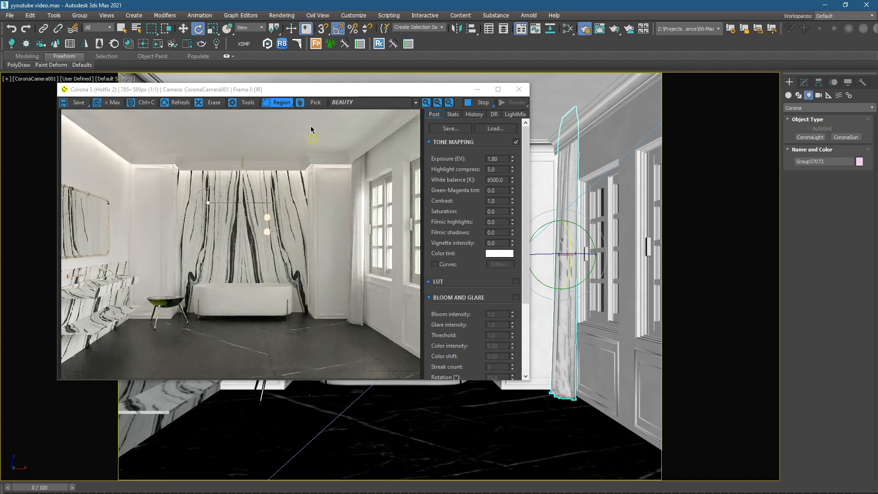
Step: Select the ceiling object and duplicate the white wall paint material with its connected maps in the Slate Material Editor
drag(319, 87, 343, 122)
click(354, 86)
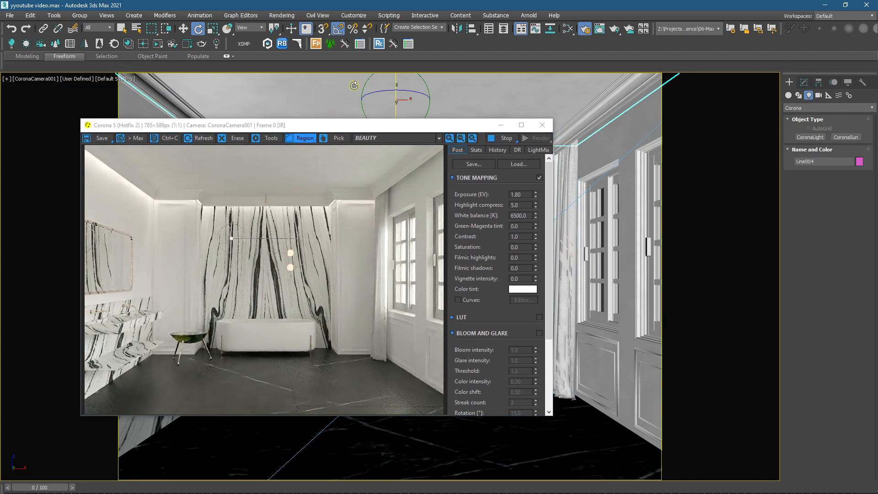
click(566, 29)
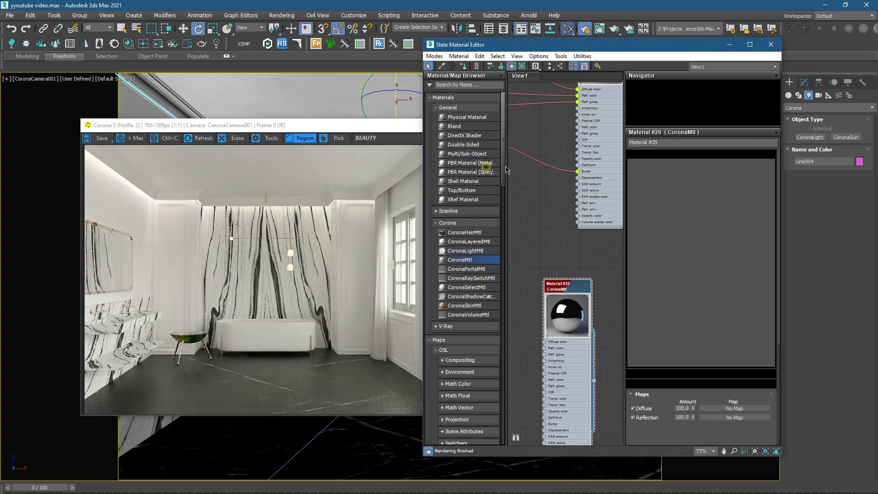
scroll(567, 229, down, 4)
middle_drag(567, 274, 567, 160)
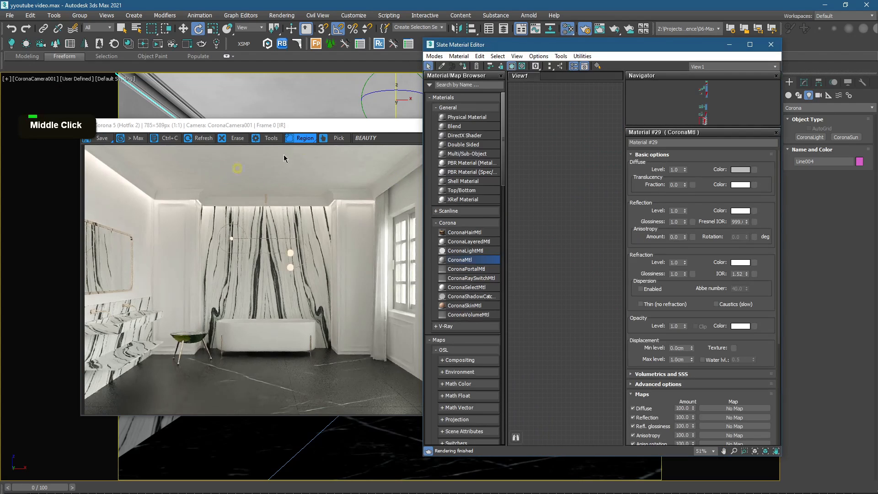
click(442, 66)
click(397, 94)
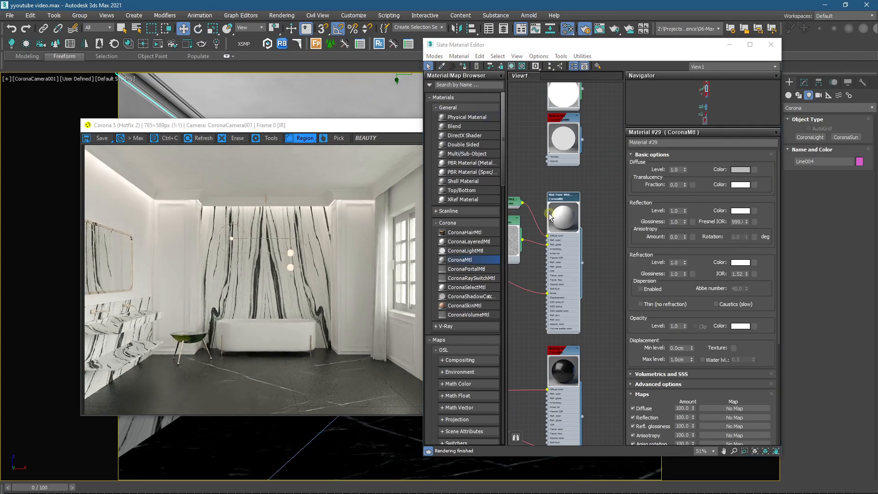
scroll(587, 211, down, 6)
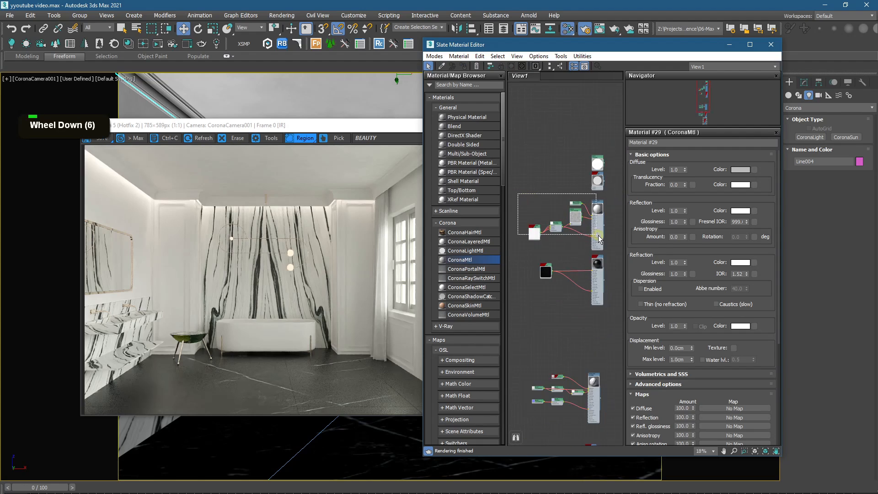
middle_drag(596, 247, 613, 244)
shift+drag(615, 207, 517, 210)
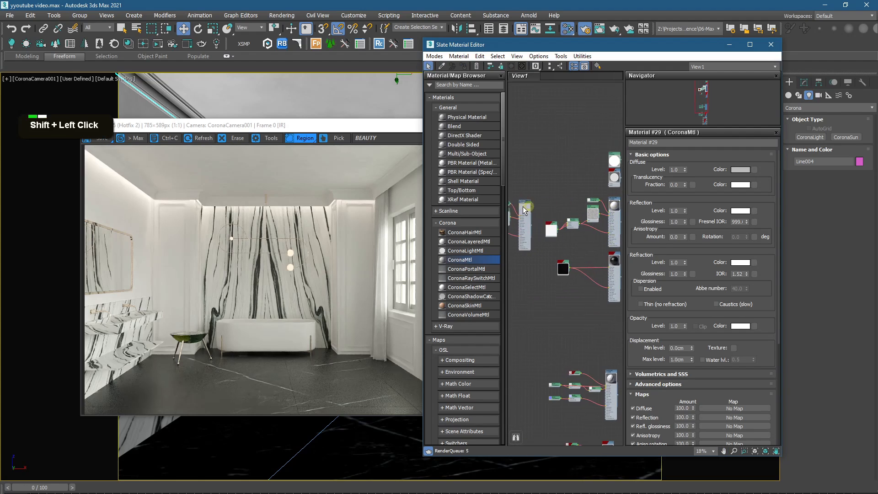
Step: Delete the bitmap, triplanar and Color Correction maps from the duplicated paint material, keeping only the CoronaColor map on its diffuse color
double_click(701, 45)
middle_drag(418, 260, 445, 273)
scroll(276, 310, up, 15)
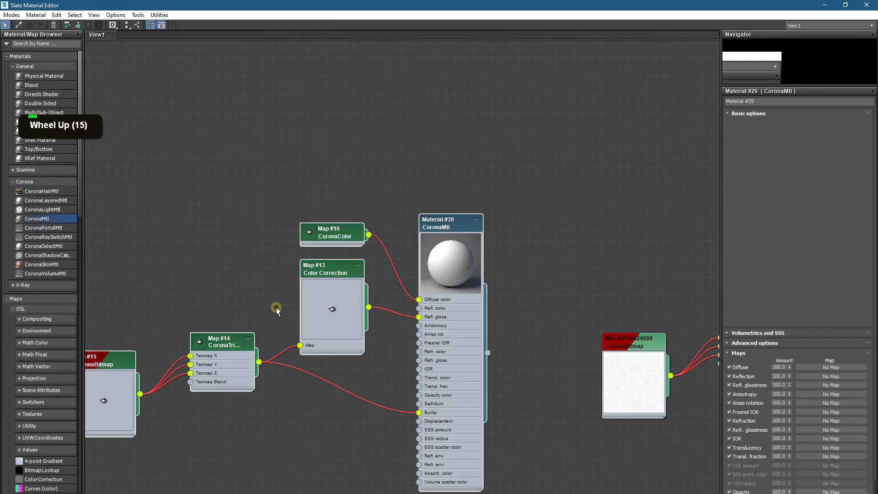
middle_drag(277, 311, 339, 239)
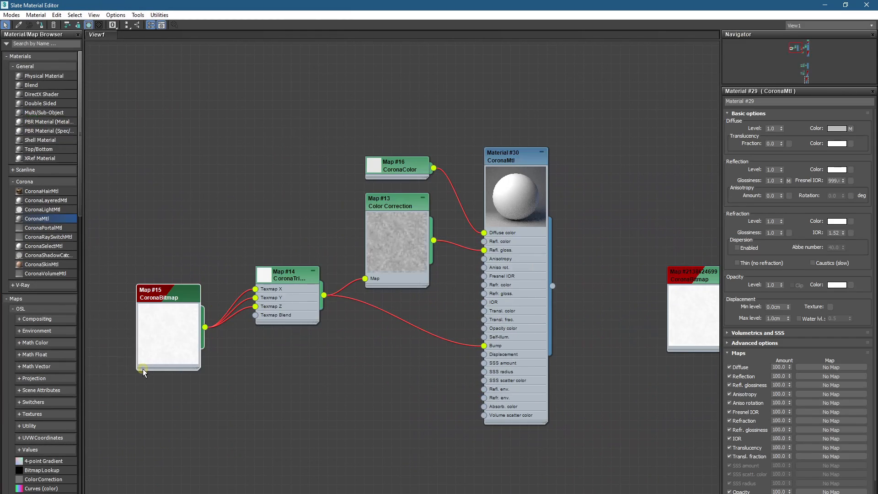
key(Delete)
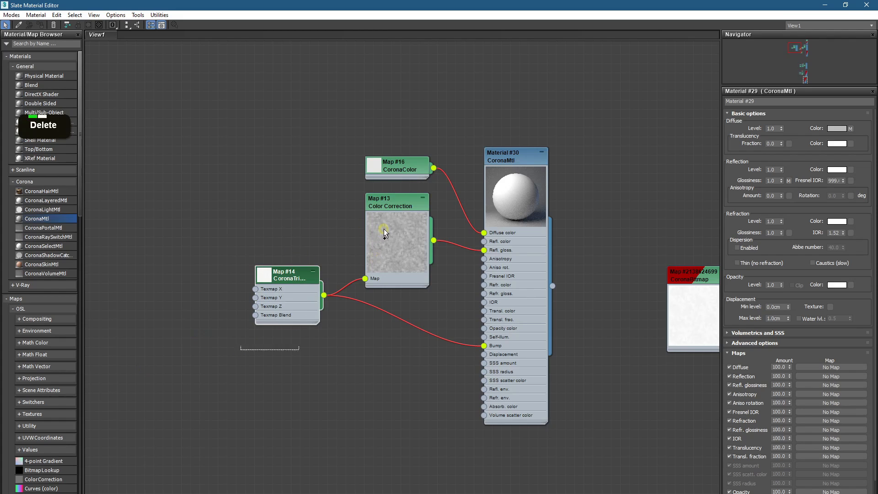
ctrl+click(383, 233)
key(Delete)
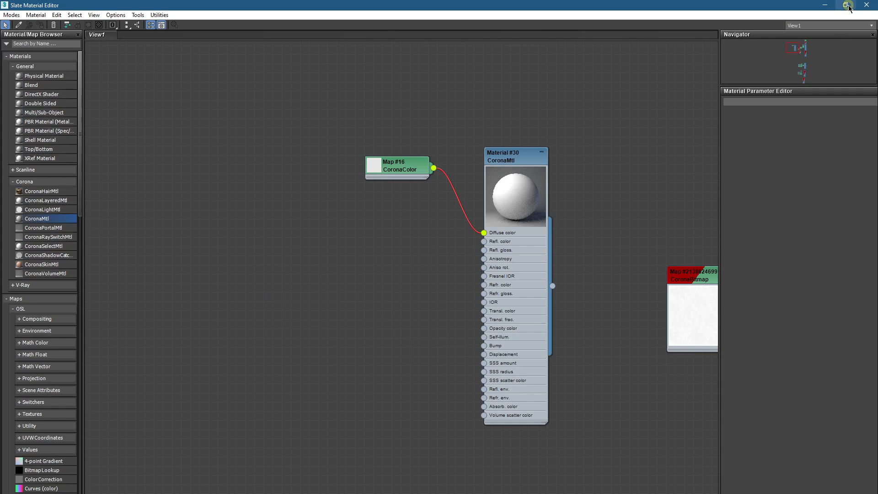
click(826, 4)
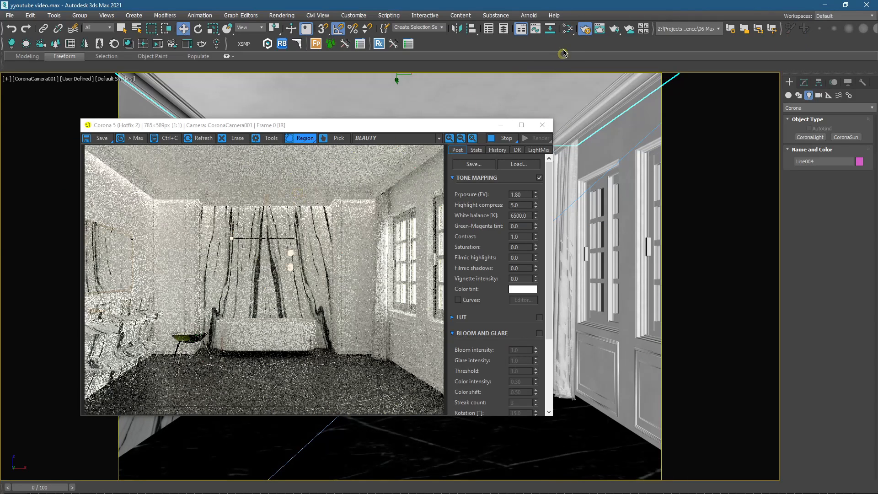
Step: Open the CoronaLightMtl from the material graph and set its emission intensity to 10
click(570, 30)
middle_drag(627, 130, 294, 332)
double_click(530, 88)
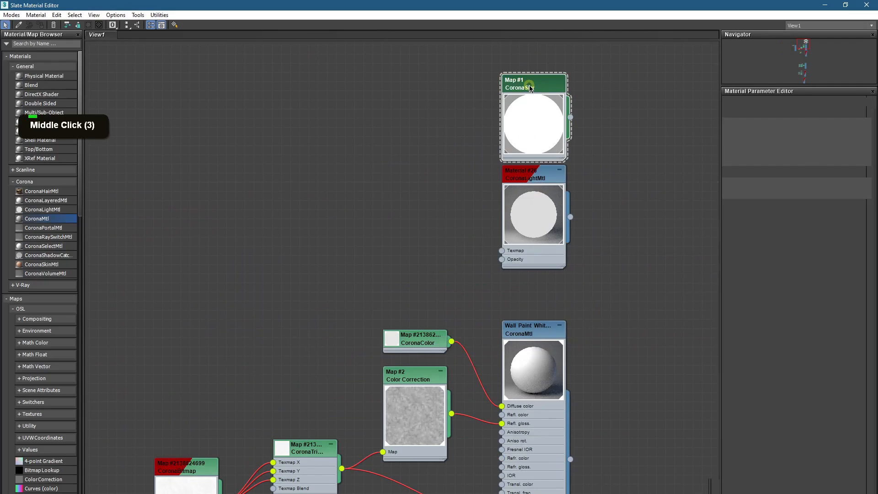
double_click(532, 176)
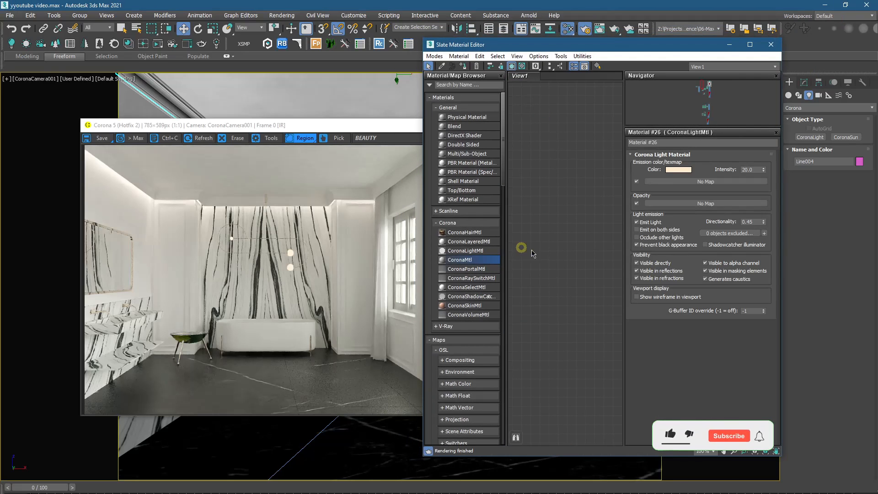
middle_click(526, 249)
click(746, 169)
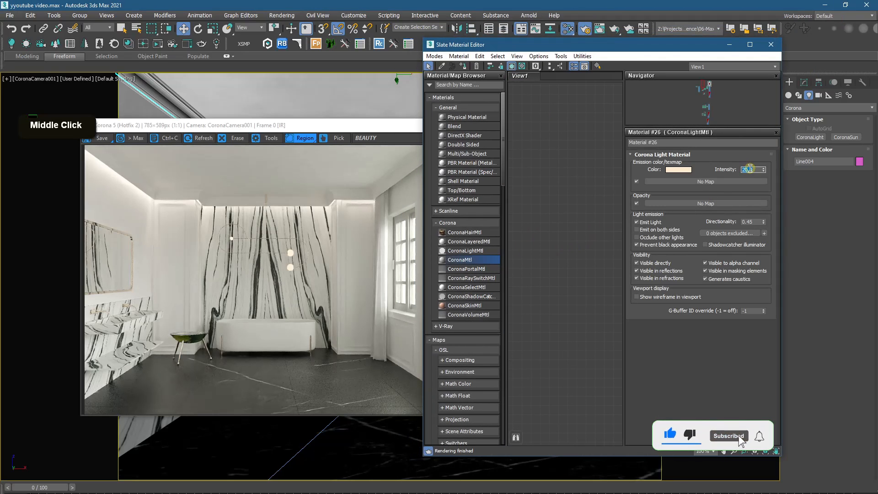
text(10)
key(Return)
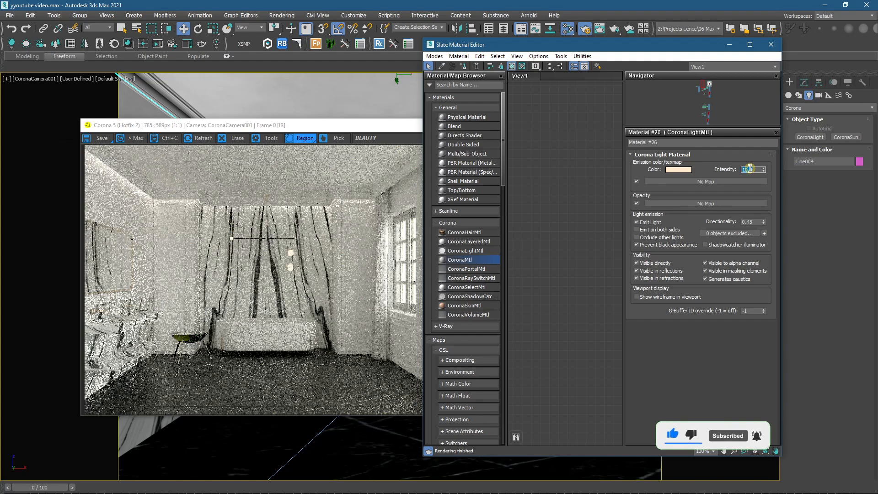
Step: Warm the light material's emission color to FFE4BC
middle_click(612, 261)
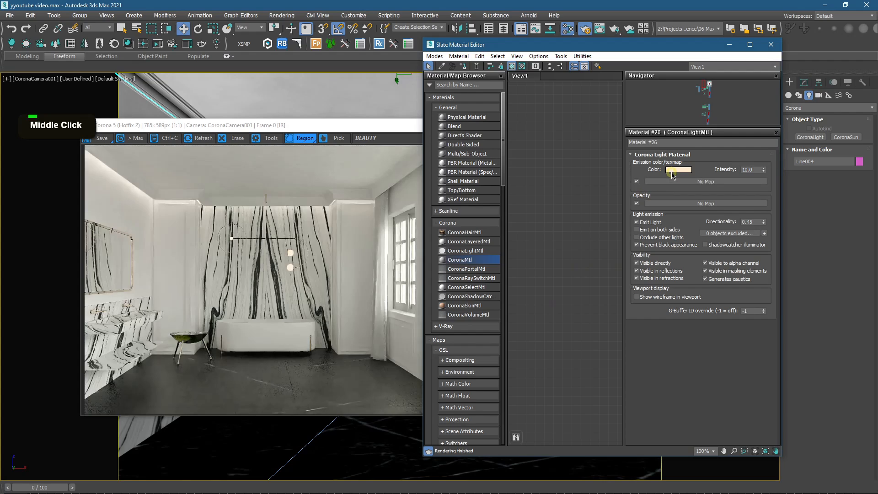
click(677, 170)
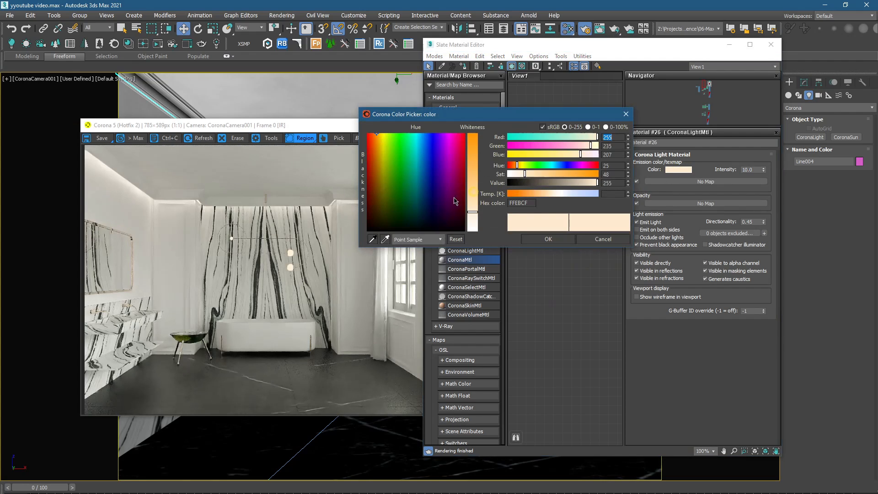
click(513, 205)
drag(473, 211, 474, 206)
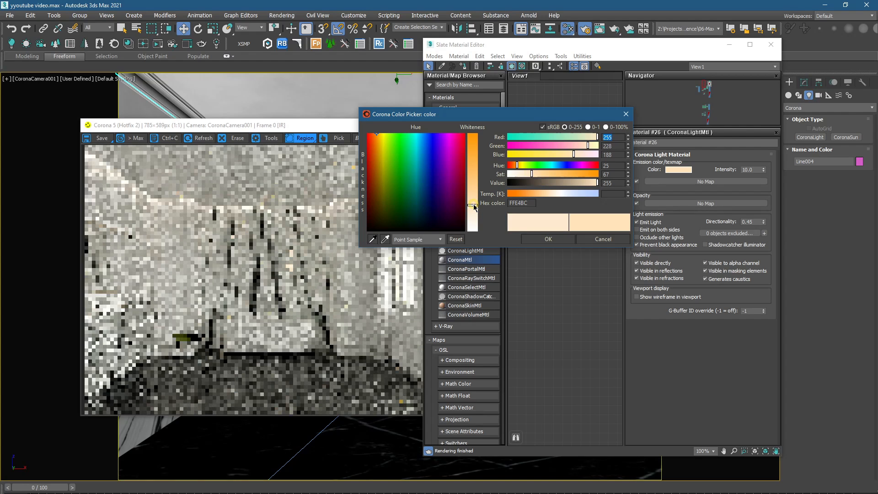
click(548, 239)
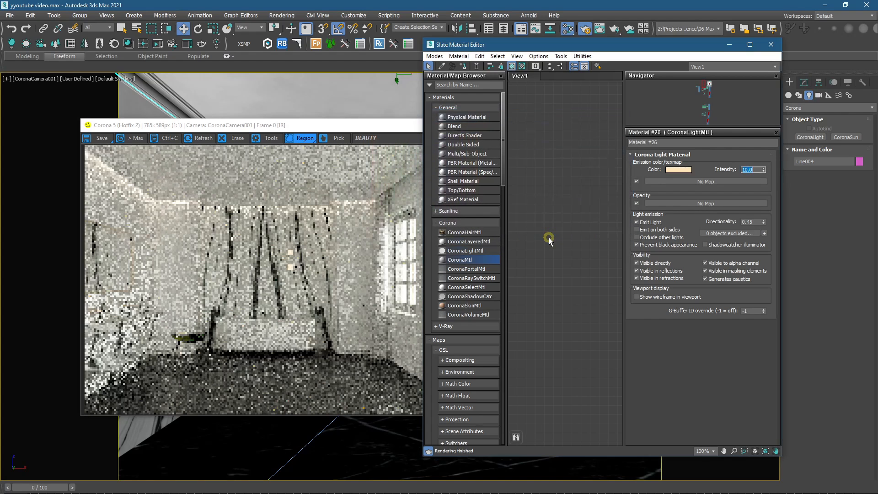
click(730, 48)
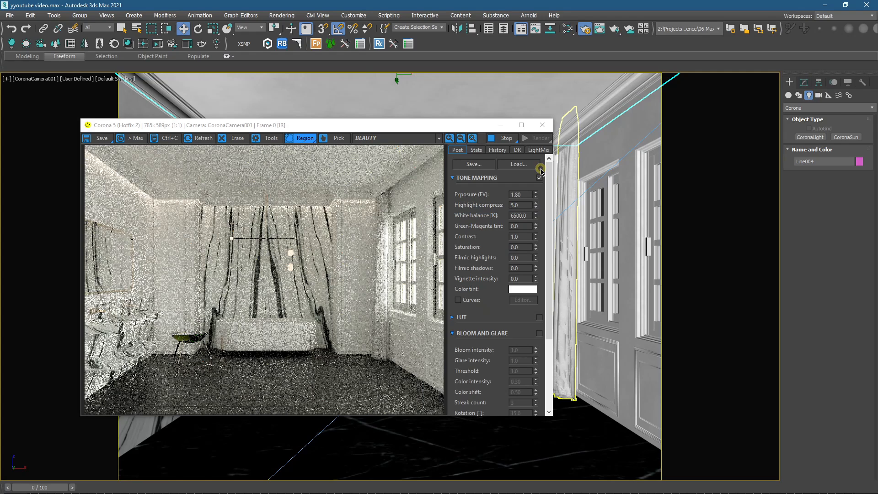
Step: Select the three window groups along the side wall and exclude them from the render material override
click(612, 182)
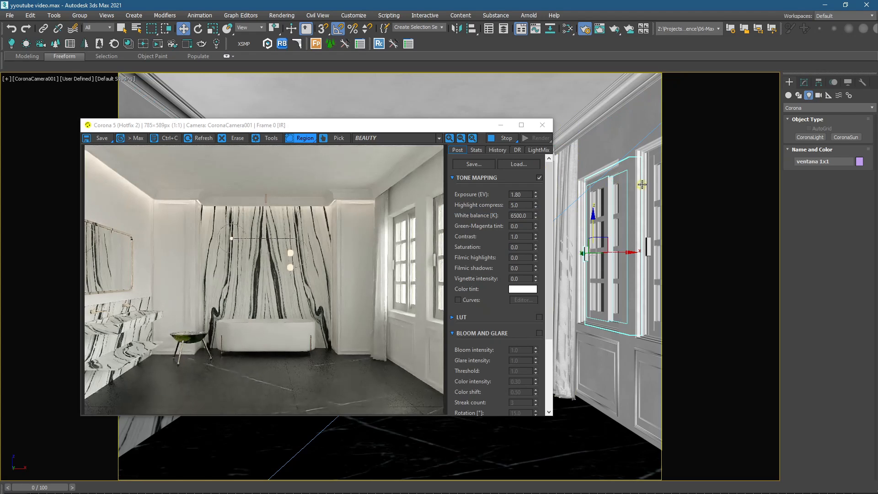
ctrl+click(649, 183)
key(p)
scroll(576, 240, down, 7)
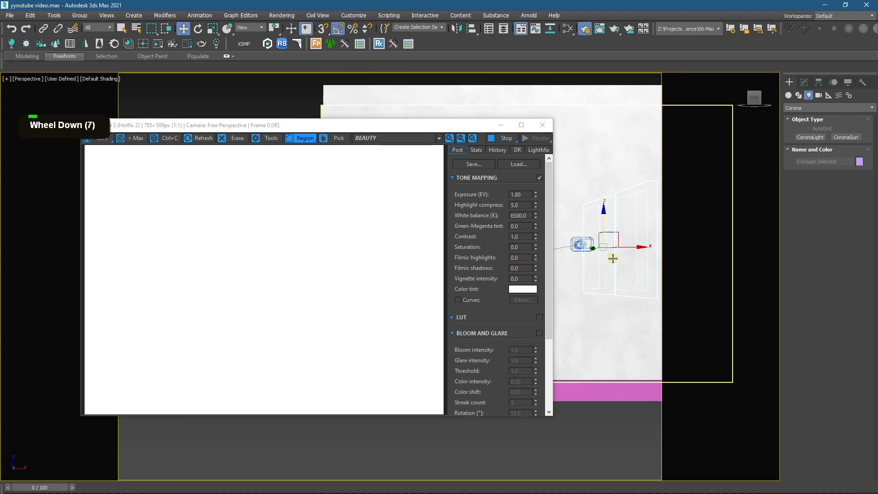
mouse_move(574, 239)
alt+middle_down()
mouse_move(573, 267)
mouse_move(586, 243)
alt+middle_up()
ctrl+click(586, 244)
key(c)
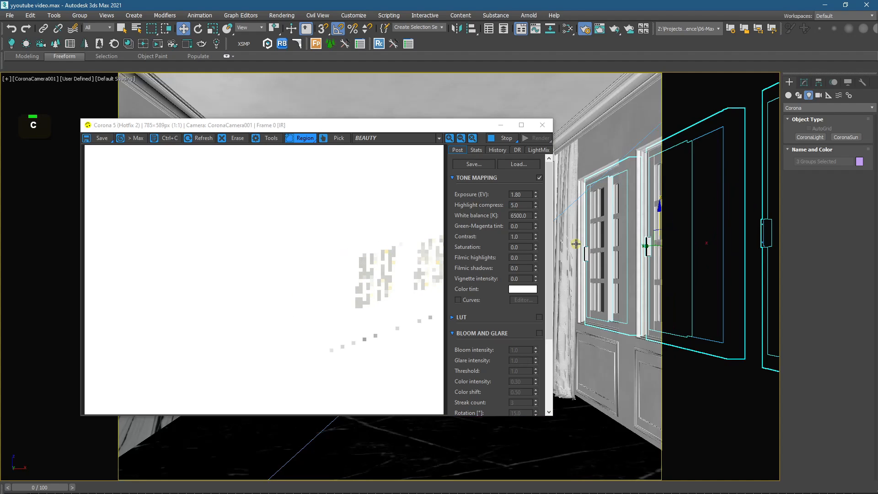
key(F10)
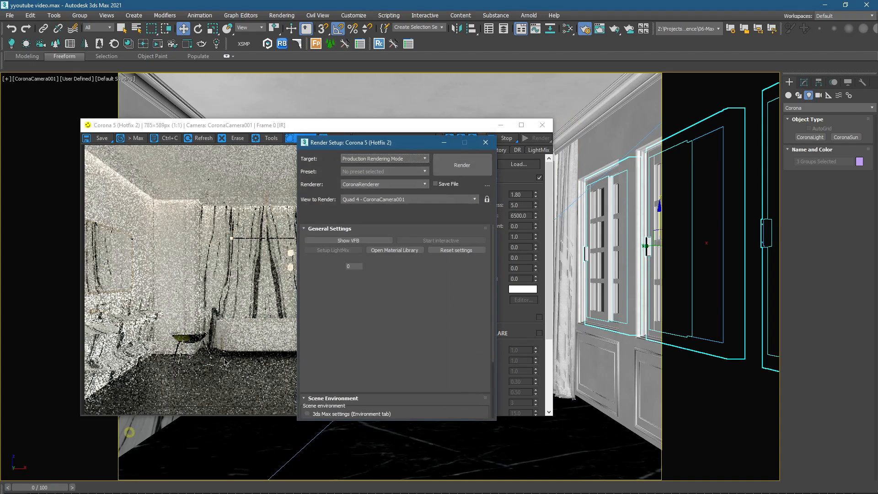
click(304, 337)
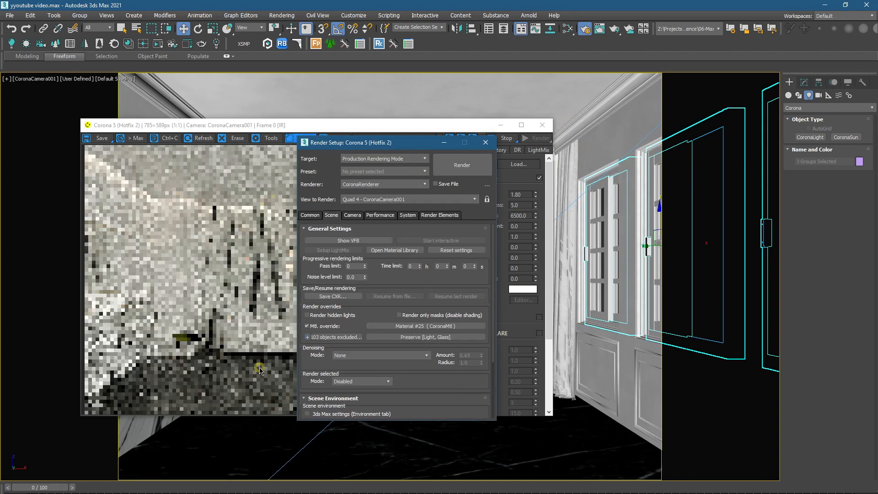
Step: Assign the plain paint CoronaMtl, Material #30, to the ceiling object and check it in the interactive render
click(447, 143)
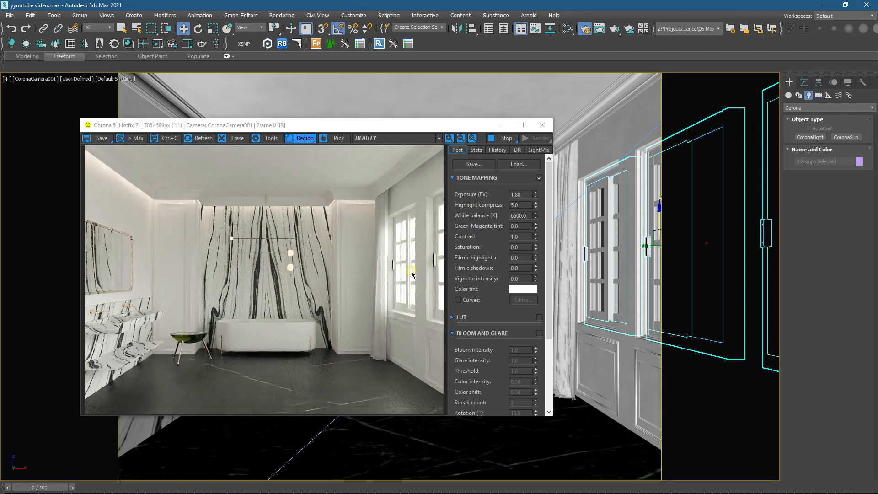
scroll(302, 180, up, 2)
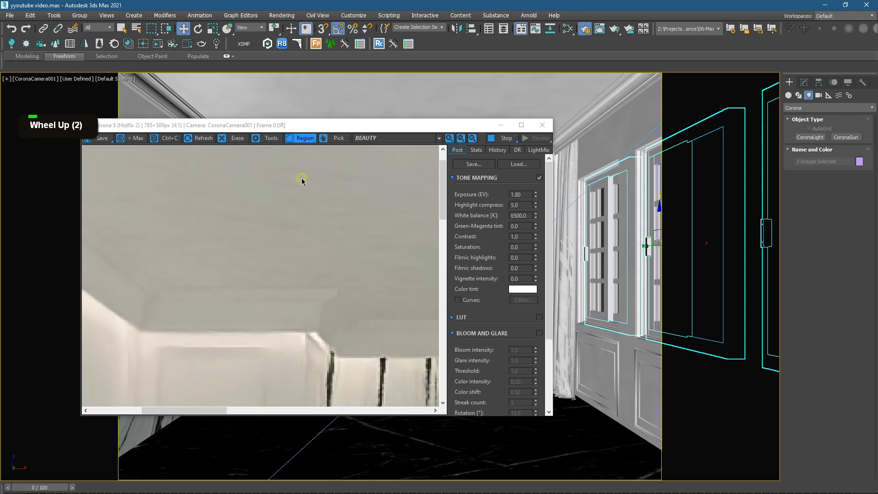
scroll(302, 181, down, 1)
click(393, 78)
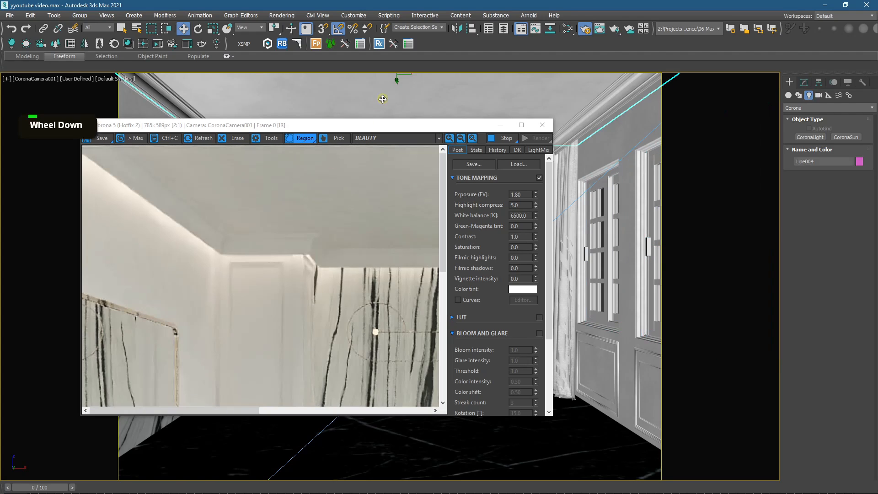
click(800, 82)
click(568, 28)
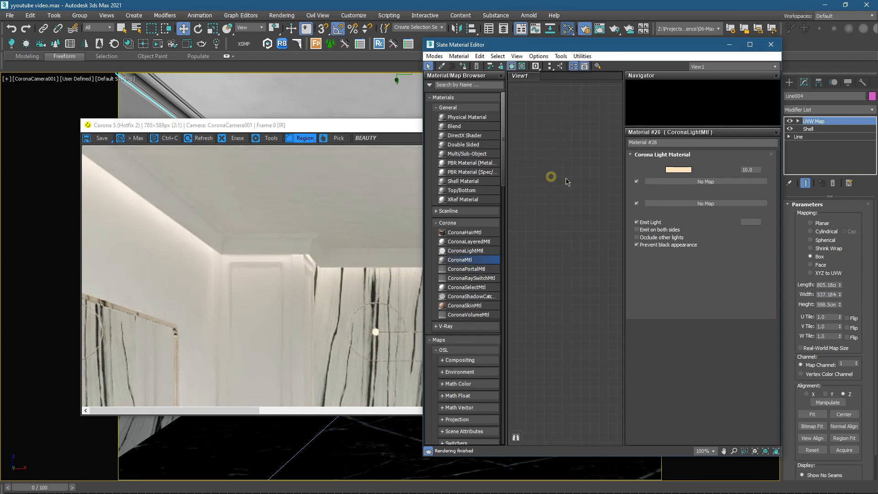
scroll(567, 181, down, 4)
middle_drag(567, 182, 556, 155)
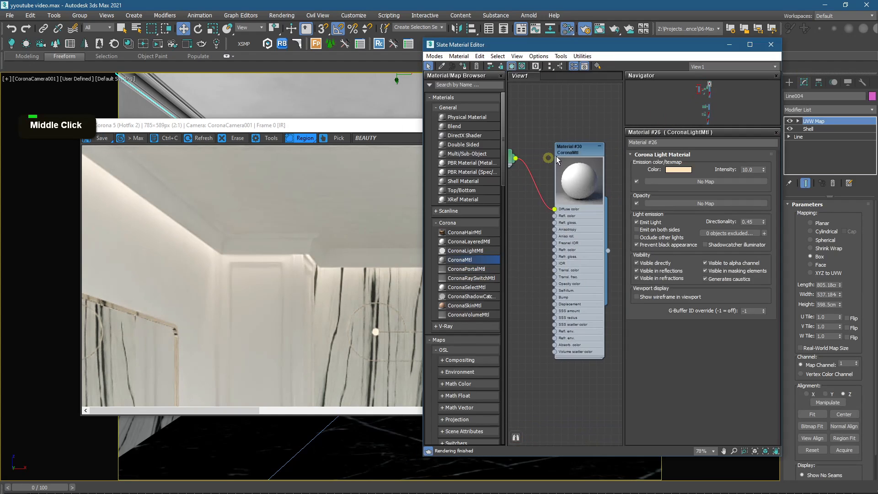
double_click(556, 155)
click(464, 67)
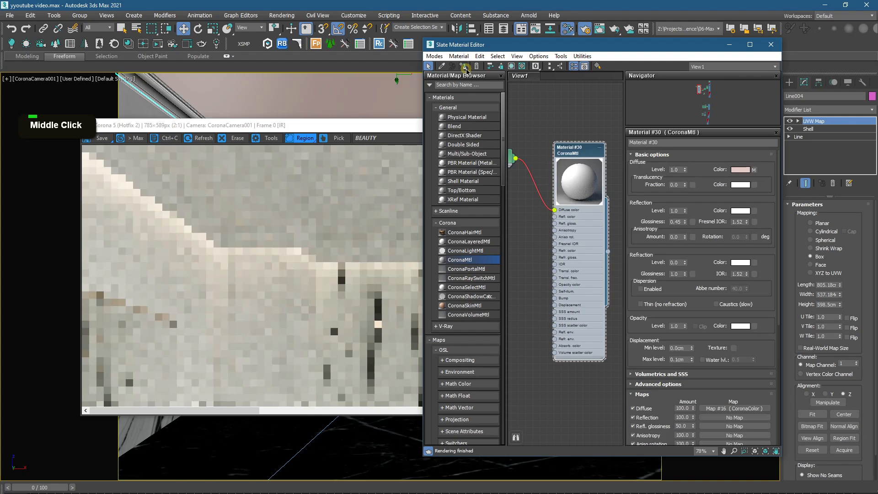
click(772, 45)
scroll(319, 220, down, 3)
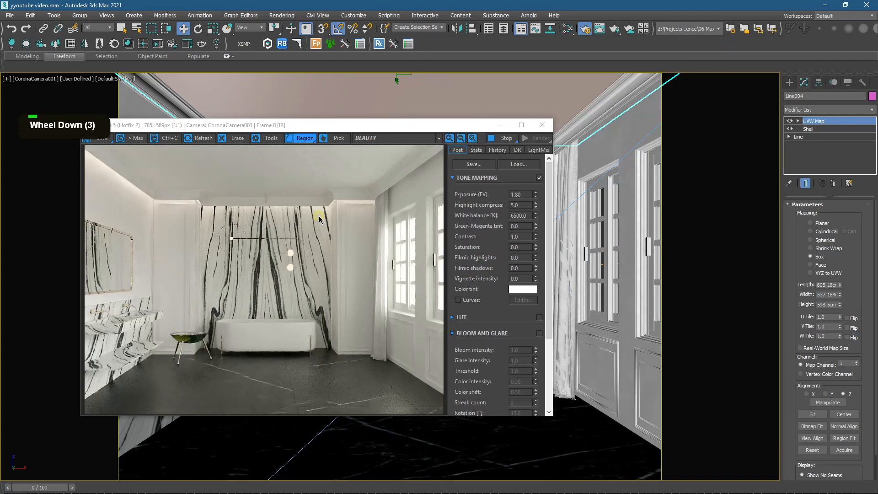
Step: Set the tone mapping contrast of the interactive render to 3.0
drag(382, 121, 463, 76)
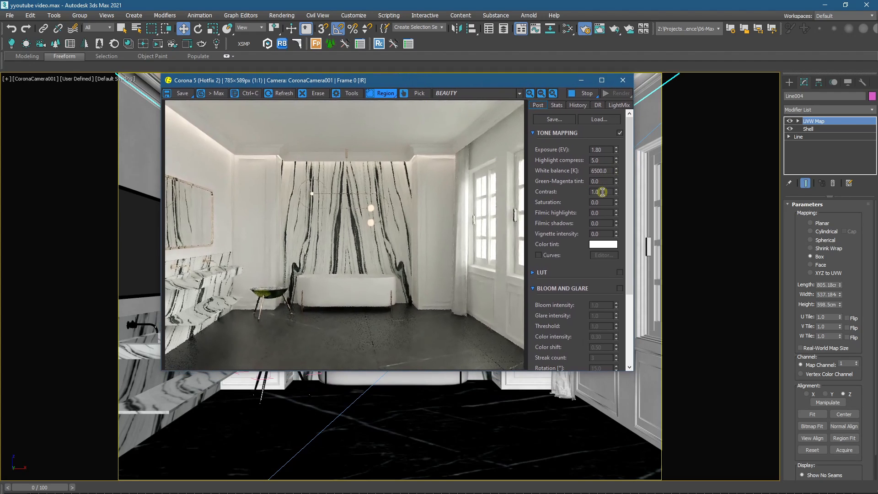
drag(600, 192, 566, 195)
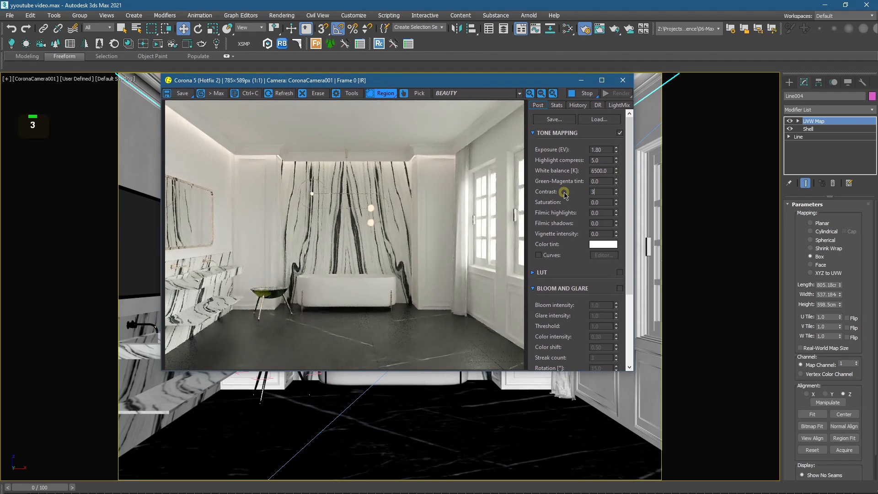
key(Return)
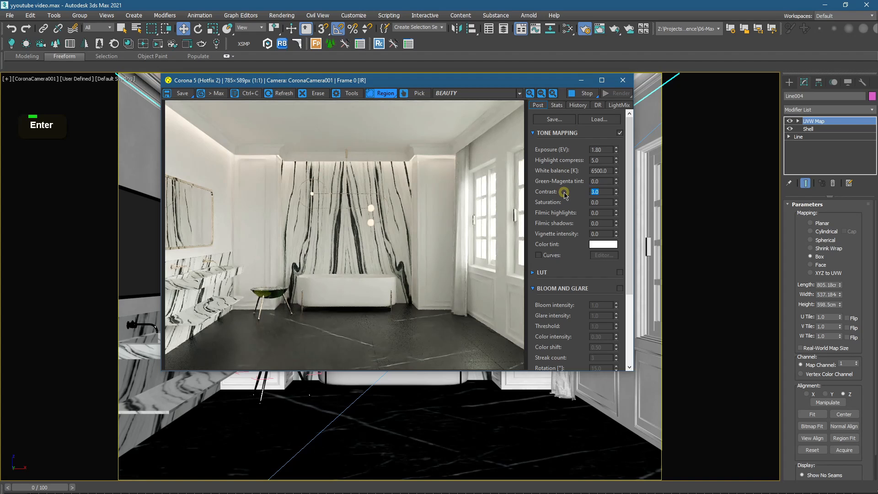
Step: Try filmic shadows values of 0.4, 0.3 and 0.44 in the tone mapping, and settle on 0.3
drag(348, 80, 458, 89)
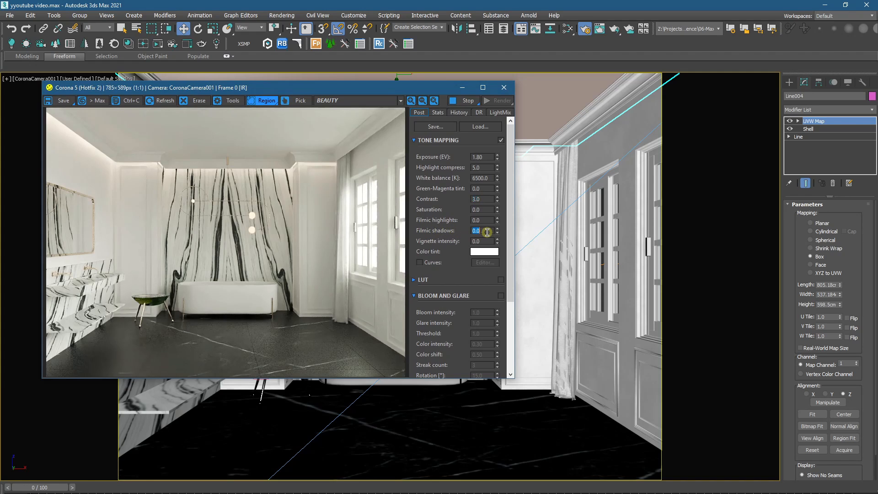
text(.4)
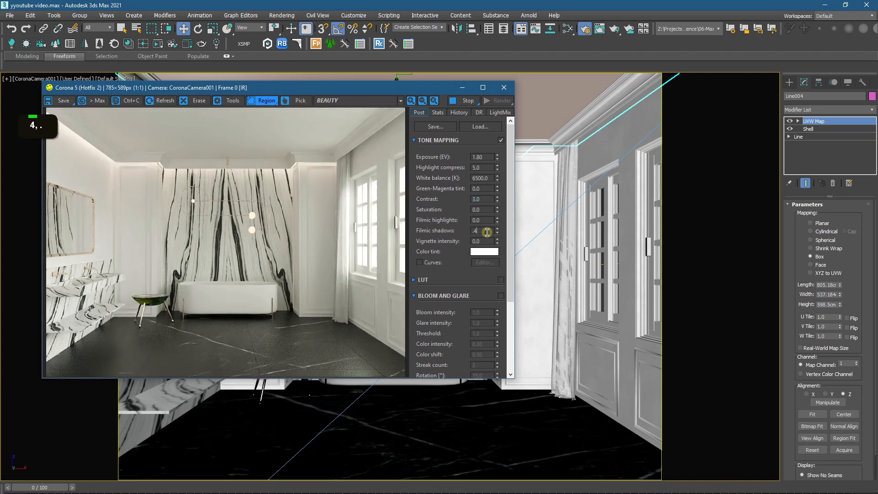
key(Return)
text(.3)
key(Return)
text(.44)
key(Return)
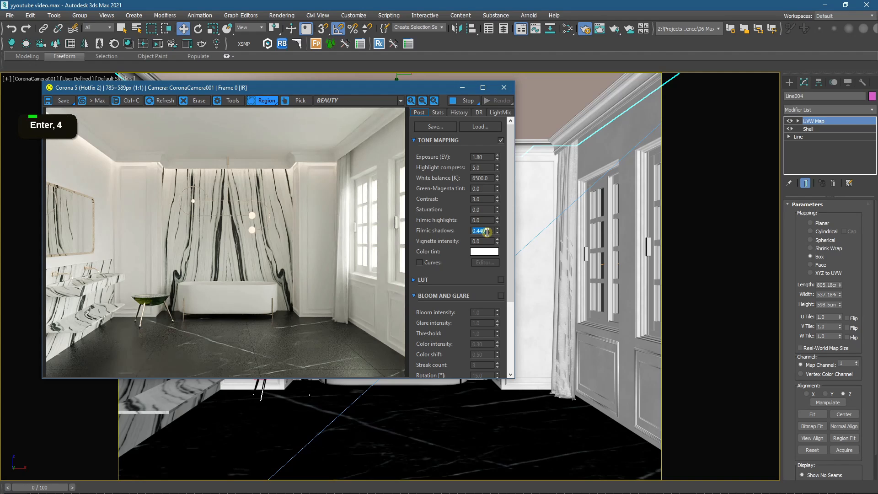
text(.3)
key(Return)
Step: Enable the LUT with the Kim_Amlan...graphic_01 preset and set its opacity to 0.1
click(417, 280)
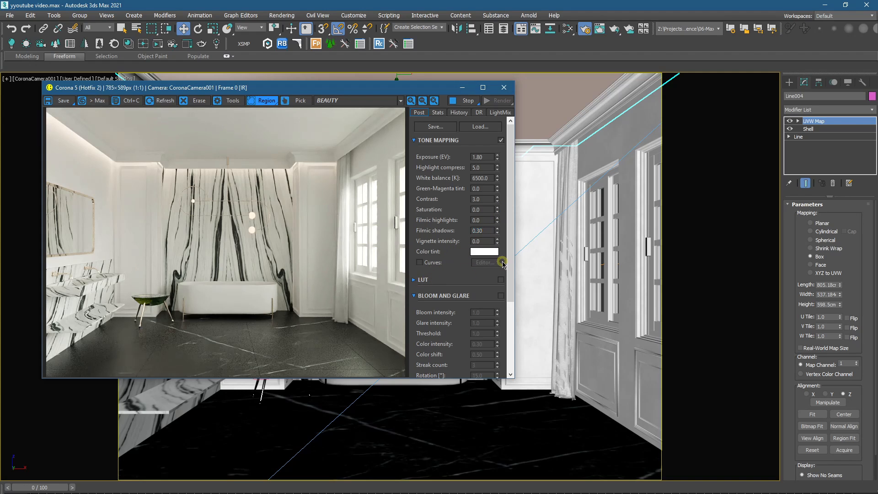
click(418, 280)
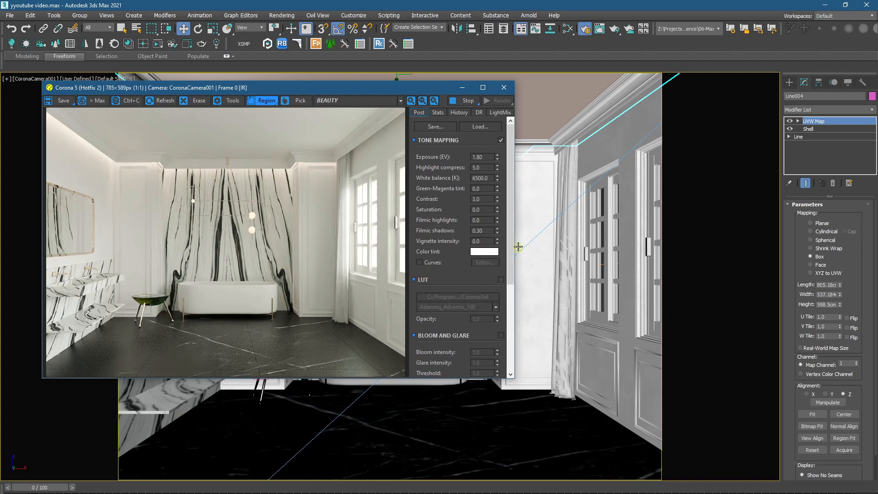
scroll(505, 245, down, 2)
click(501, 225)
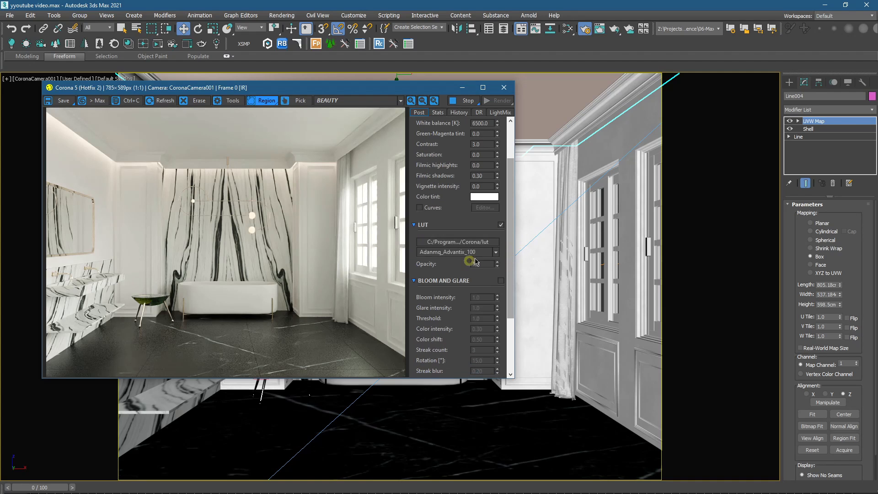
scroll(499, 238, up, 2)
click(496, 307)
scroll(487, 430, down, 12)
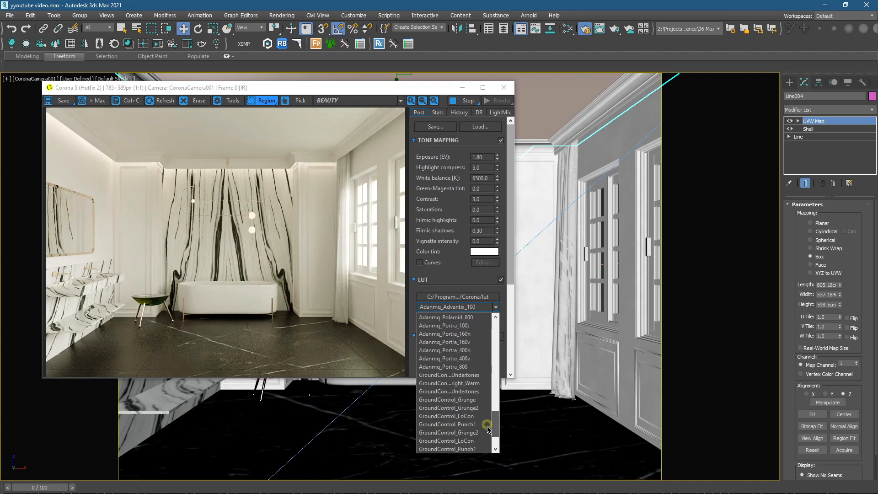
click(471, 416)
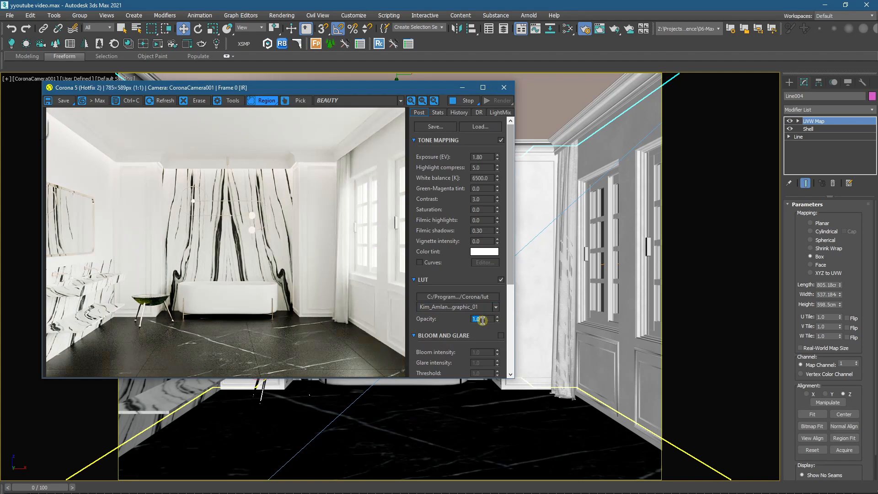
text(0.1)
key(Return)
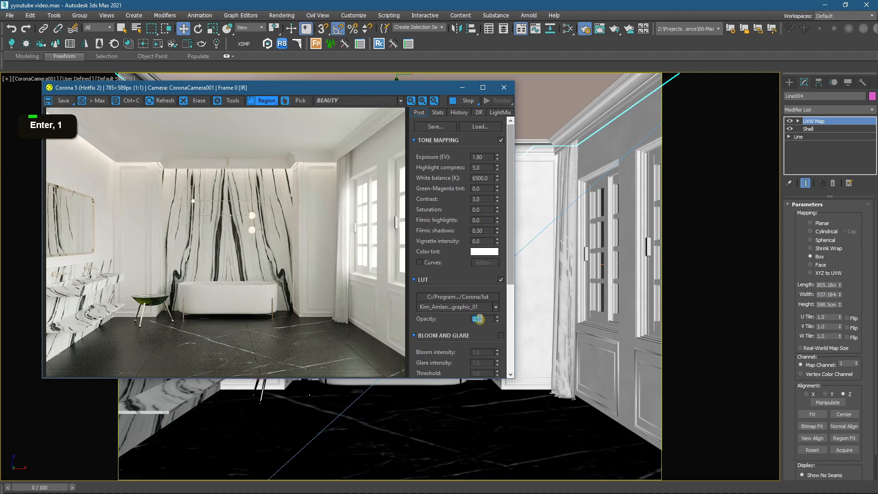
Step: Enable tone mapping curves and add points to the brightness curve, lowering the shadows and midtones slightly
click(420, 263)
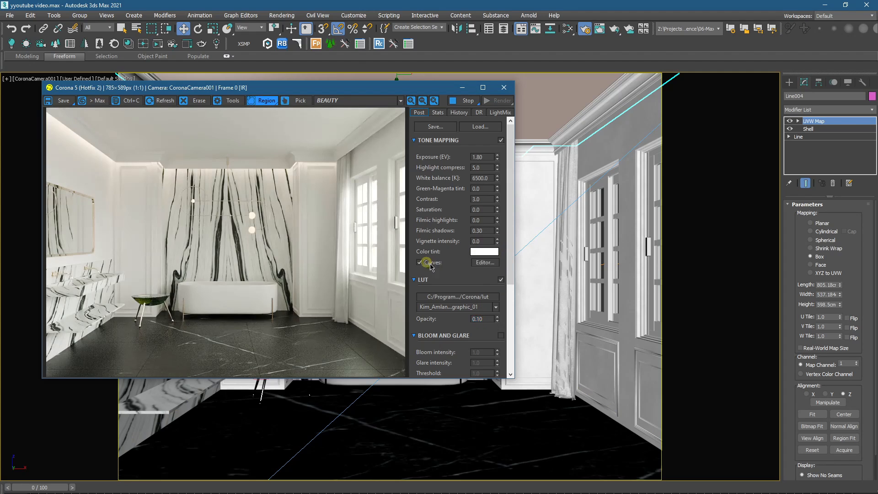
click(485, 263)
click(547, 289)
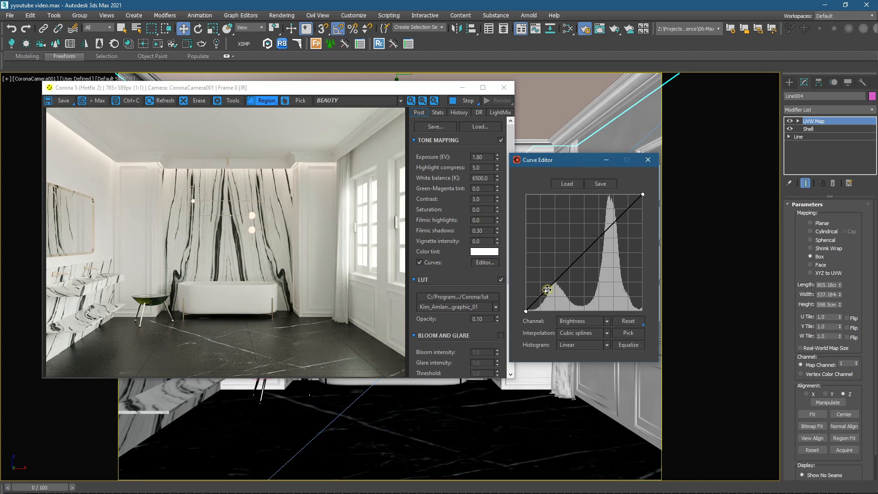
drag(546, 289, 550, 289)
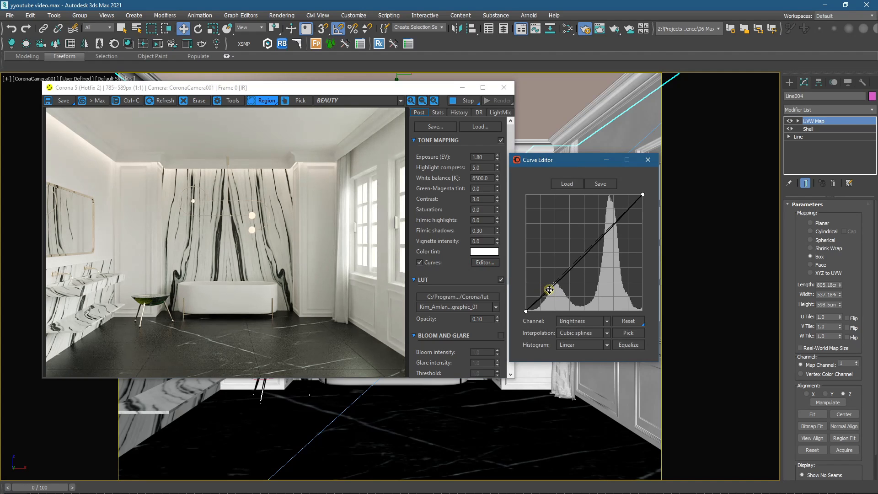
click(591, 251)
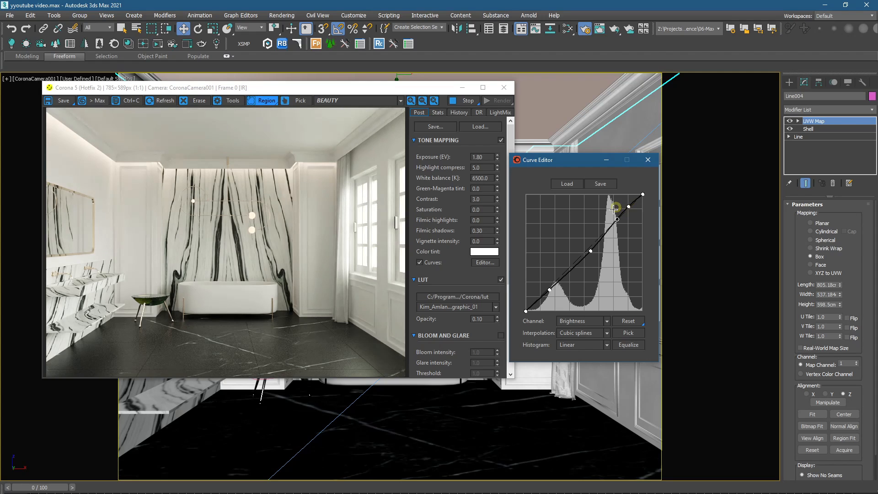
click(648, 160)
Step: Enable bloom and glare with a bloom intensity of 0.2 and a glare intensity of 0.01
click(501, 337)
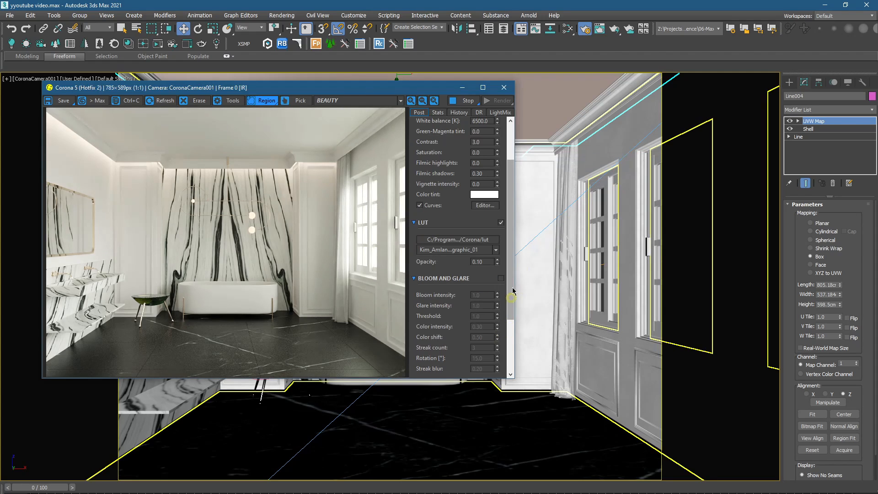
scroll(512, 292, down, 3)
scroll(512, 292, down, 2)
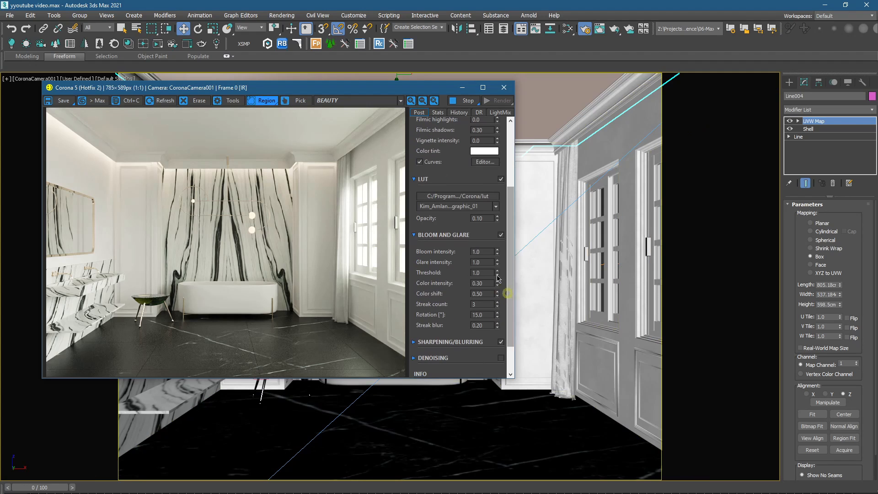
double_click(484, 252)
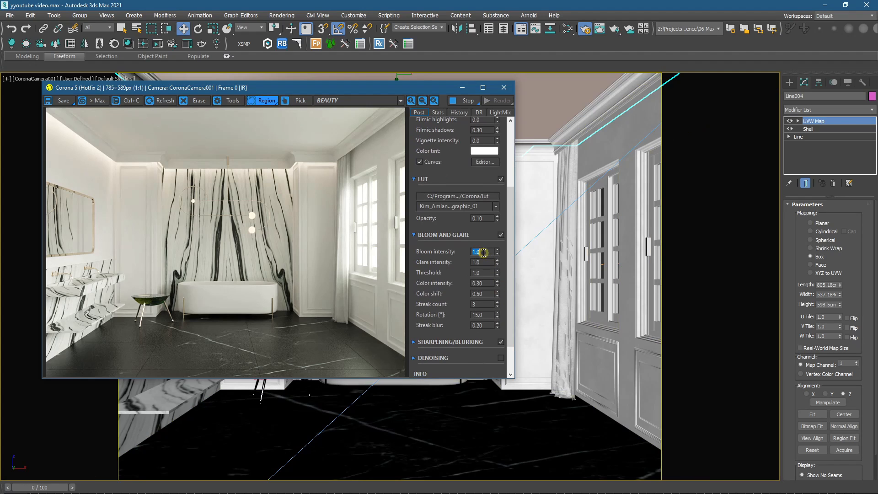
text(0.2)
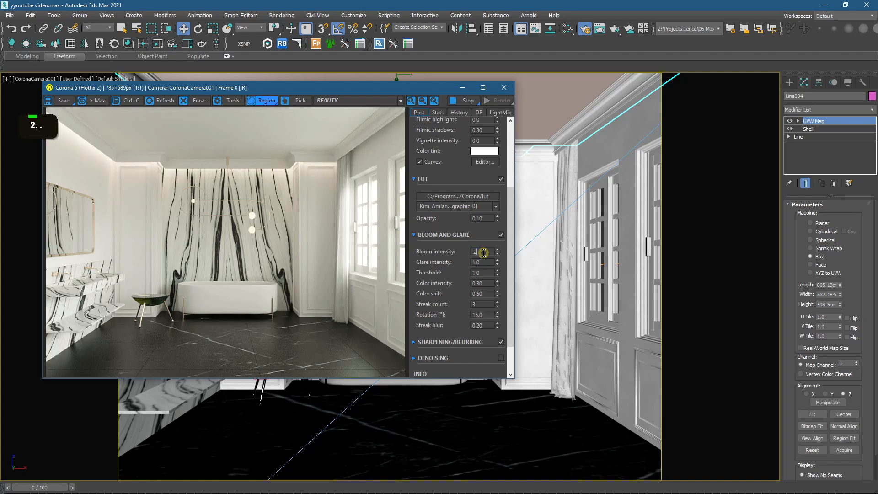
key(Return)
double_click(481, 263)
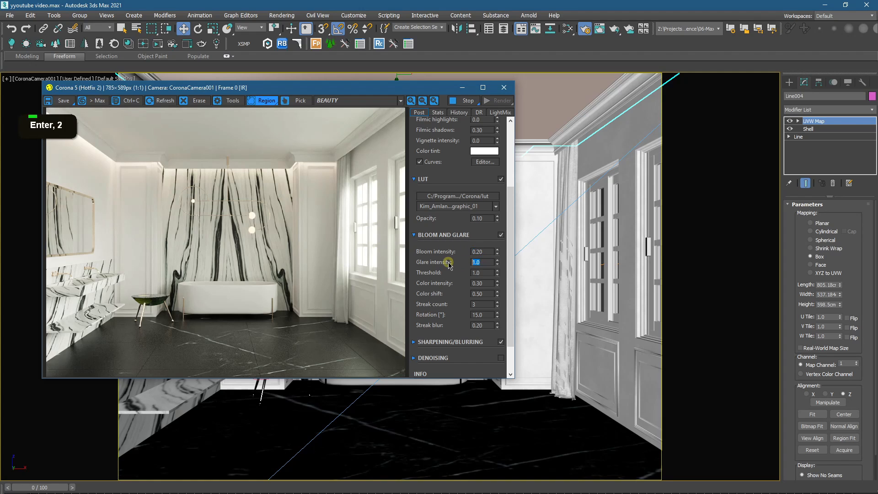
text(0.01)
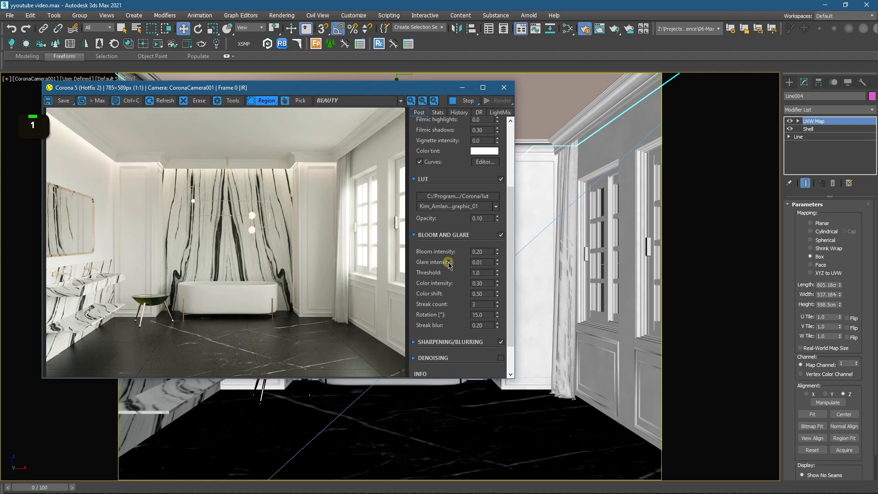
key(Return)
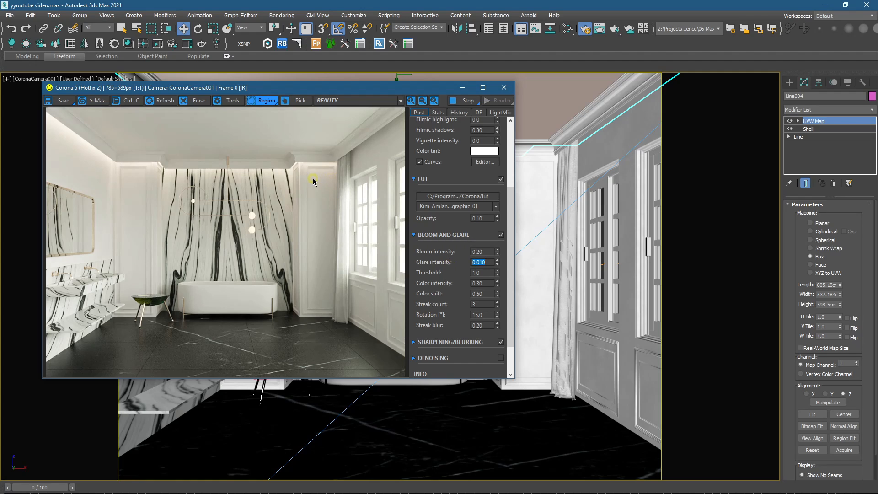
drag(314, 88, 0, 89)
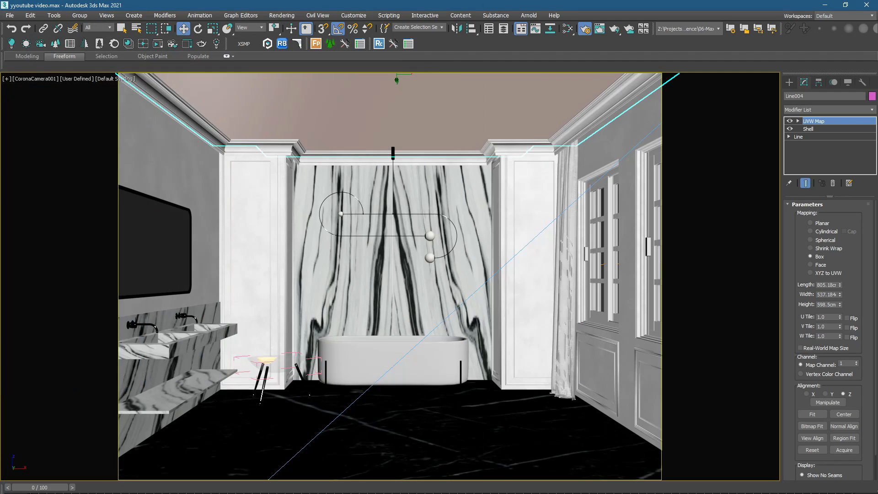
drag(0, 121, 361, 113)
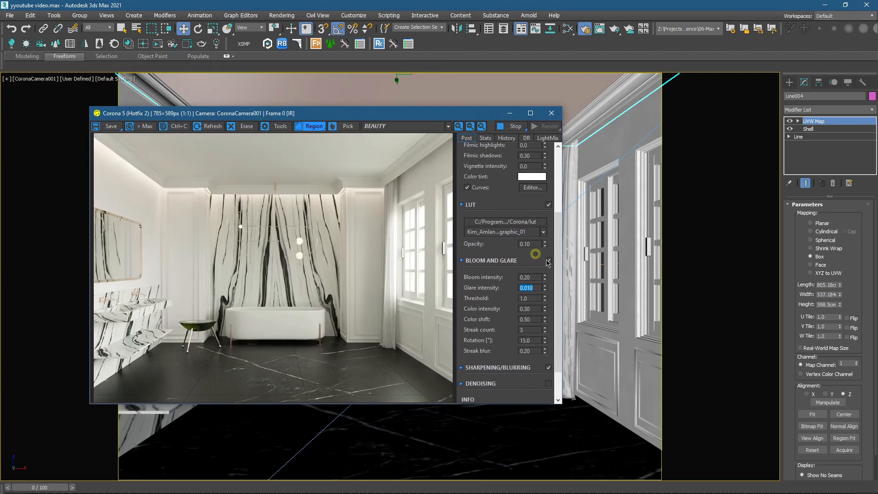
Step: Try a white balance of 7000 K in the tone mapping, and reset it to the default
scroll(557, 247, up, 5)
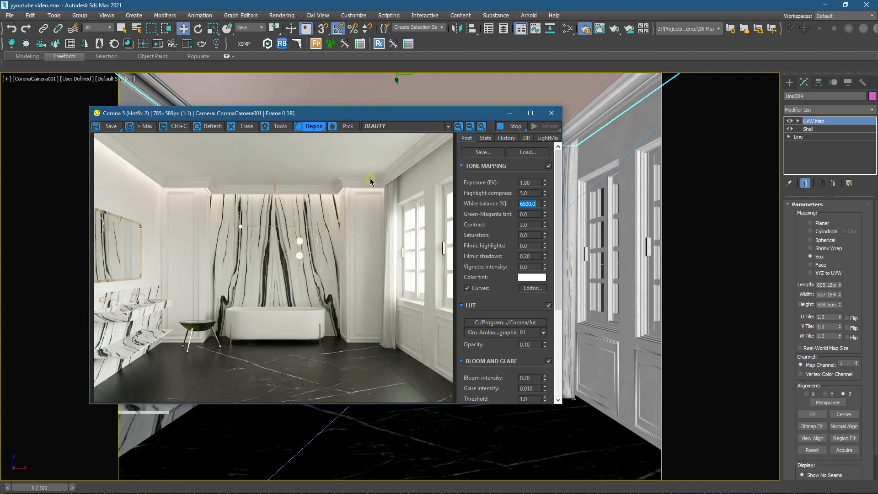
text(7000)
key(Return)
right_click(546, 206)
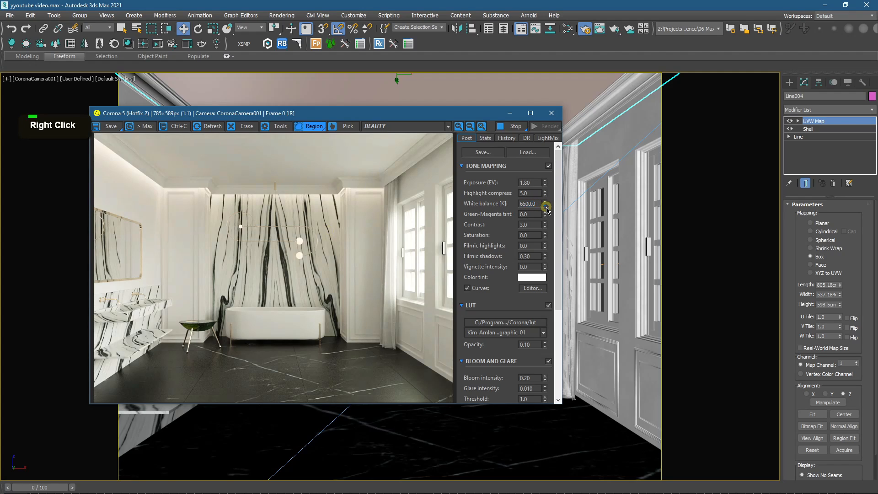
drag(548, 209, 546, 210)
right_click(546, 209)
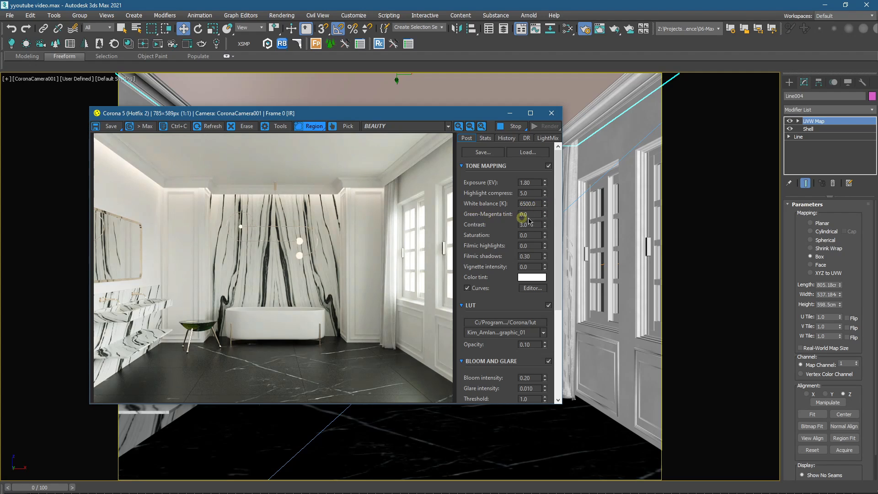
Step: Set the green-magenta tint to -0.012 in the render's tone mapping
drag(546, 216, 546, 230)
right_click(546, 215)
right_click(547, 217)
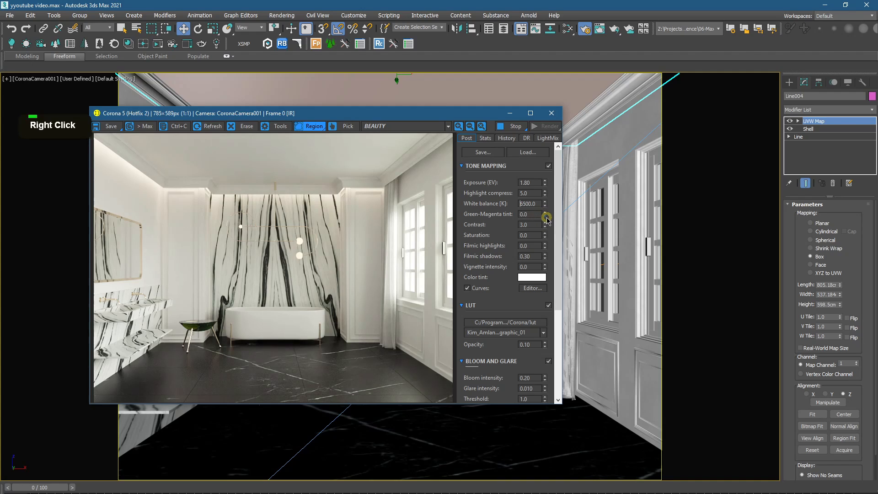
click(546, 218)
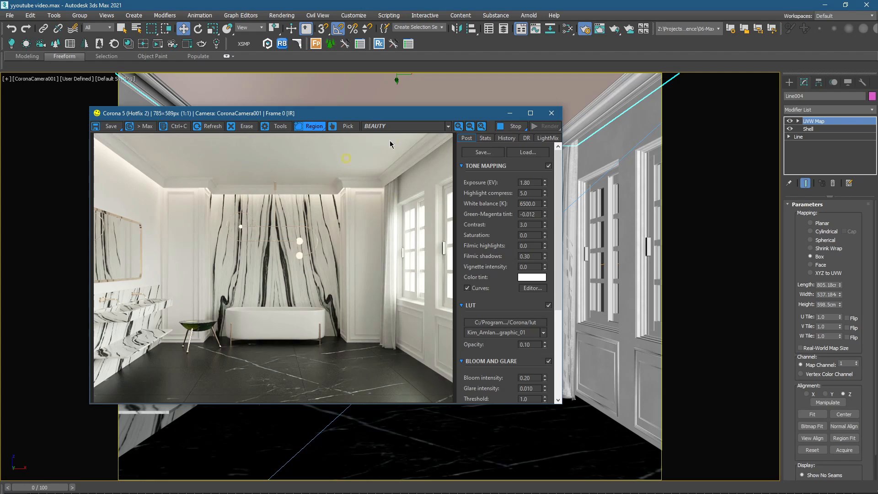
Step: Set the render's sharpen amount to 3 and its blur radius to 1.2
drag(555, 191, 552, 279)
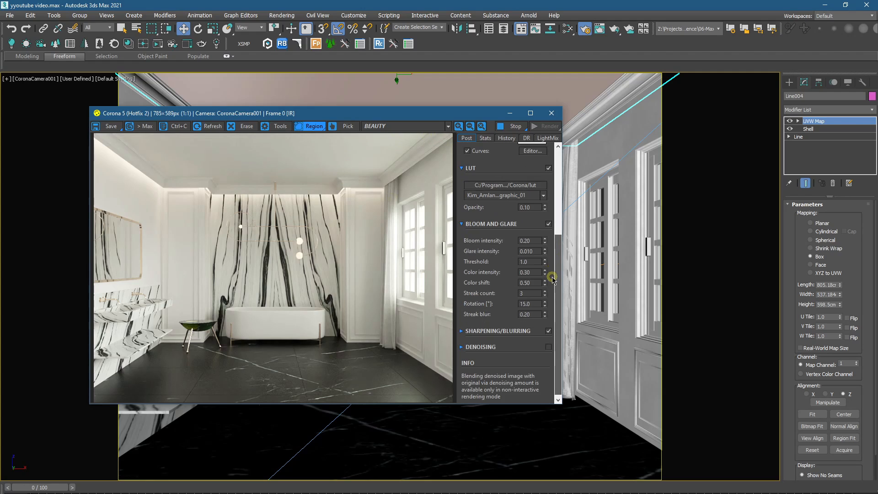
click(512, 331)
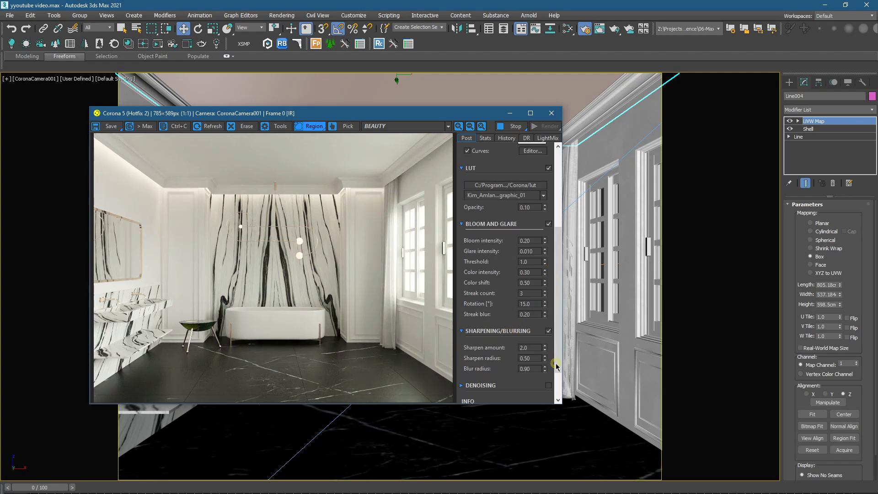
drag(532, 348, 496, 345)
text(3)
key(Return)
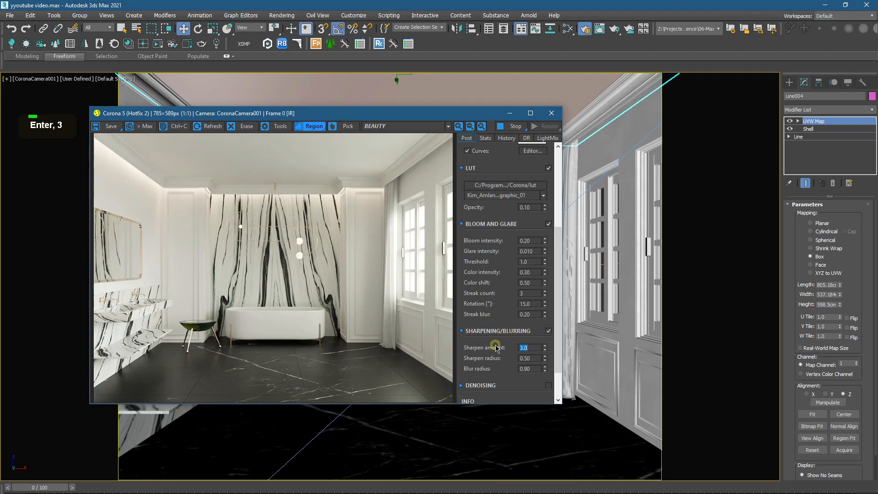
drag(533, 369, 490, 375)
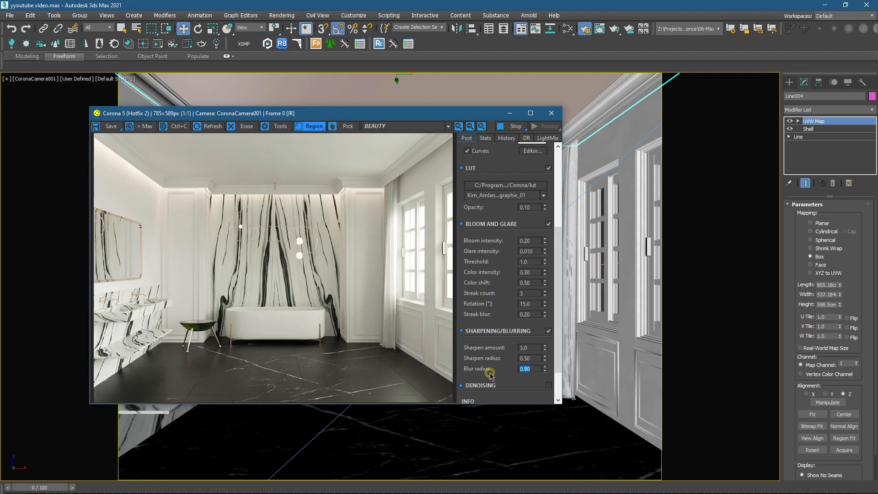
text(1.2)
key(Return)
Step: Save the scene as yyoutube video on the Desktop, replacing the existing file
drag(367, 117, 0, 82)
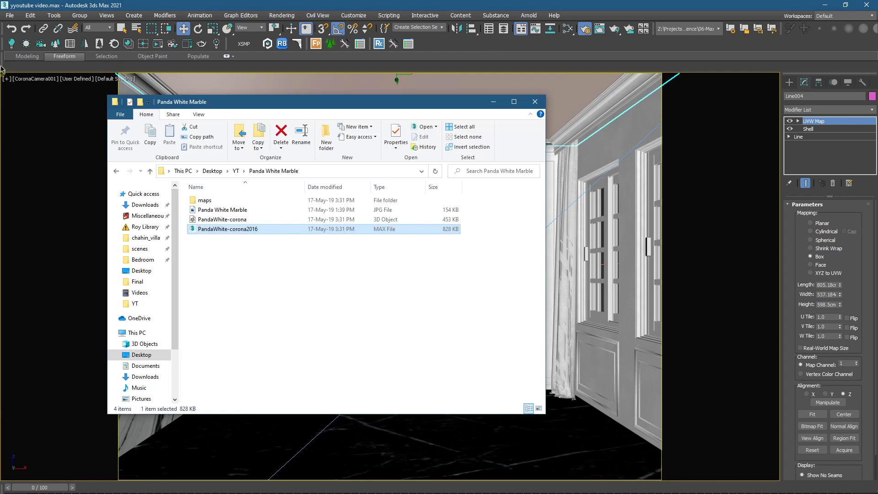
click(9, 15)
click(34, 95)
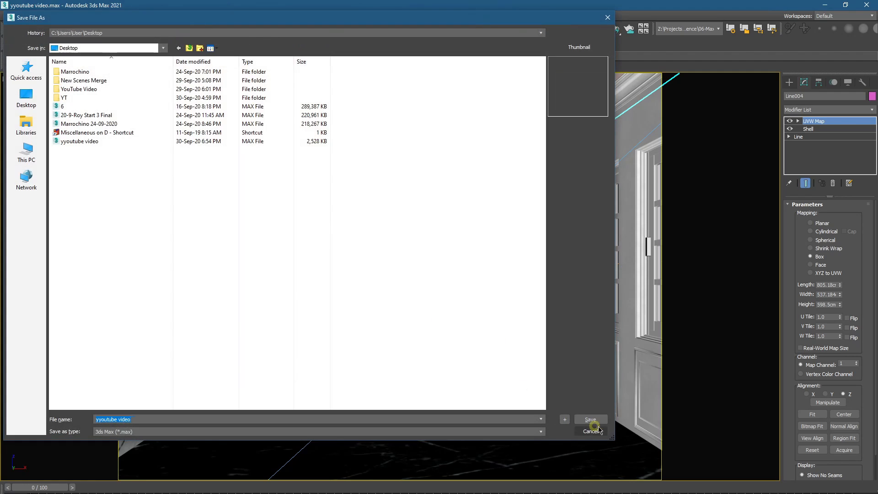
click(595, 419)
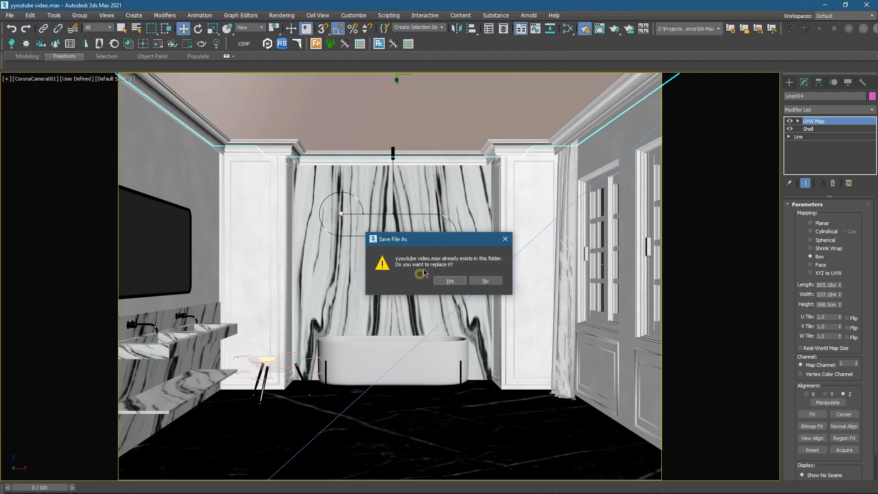
click(438, 283)
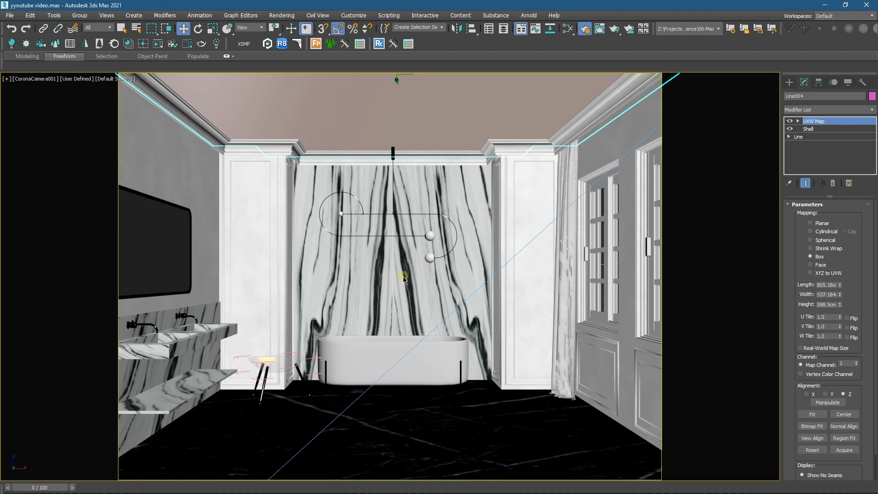
Step: Isolate the sink counter, the lower marble shelf and the small coffee table's bowl-shaped top
click(187, 396)
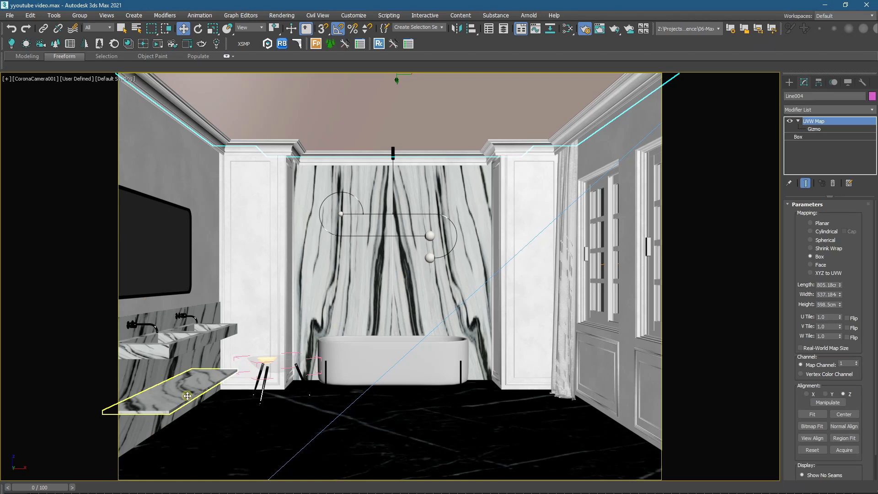
ctrl+click(206, 338)
ctrl+click(269, 364)
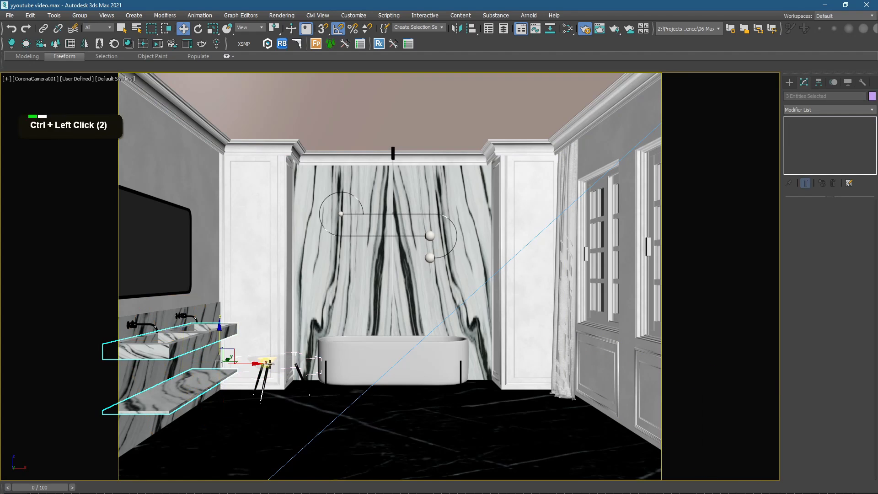
ctrl+click(282, 365)
key(alt+q)
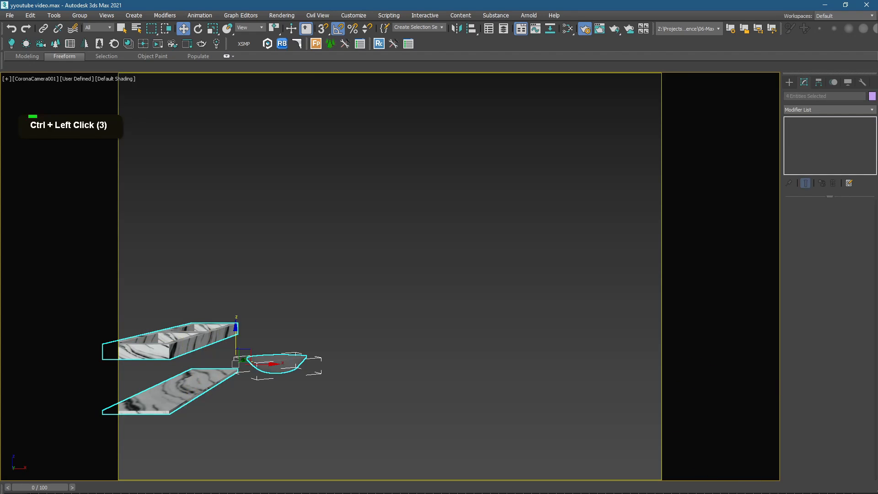
Step: Show the isolated objects in a perspective view with edged faces and without safe frames
key(p)
mouse_move(384, 355)
alt+middle_down()
mouse_move(348, 401)
mouse_move(455, 369)
alt+middle_up()
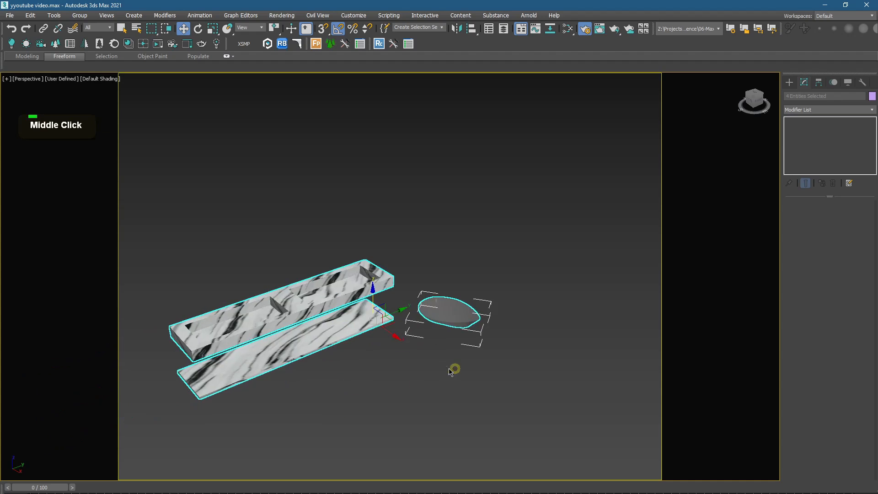
key(F3)
key(F4)
key(shift+f)
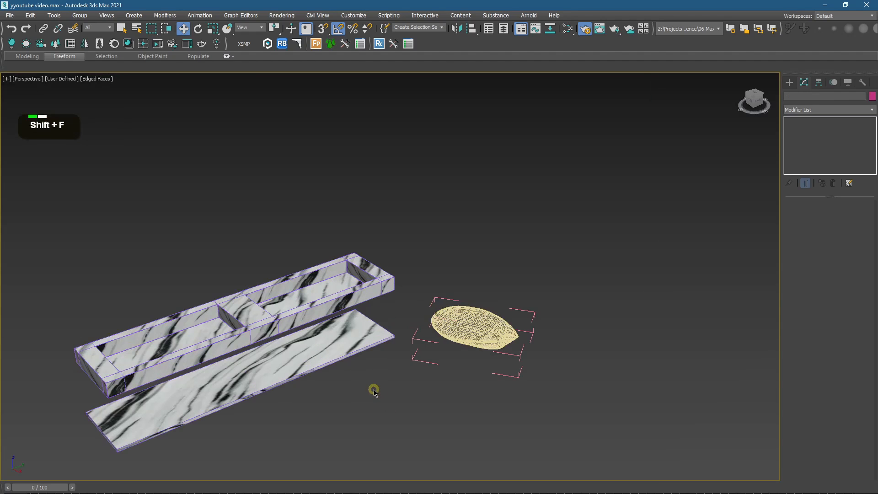
scroll(373, 388, down, 1)
middle_drag(373, 388, 369, 333)
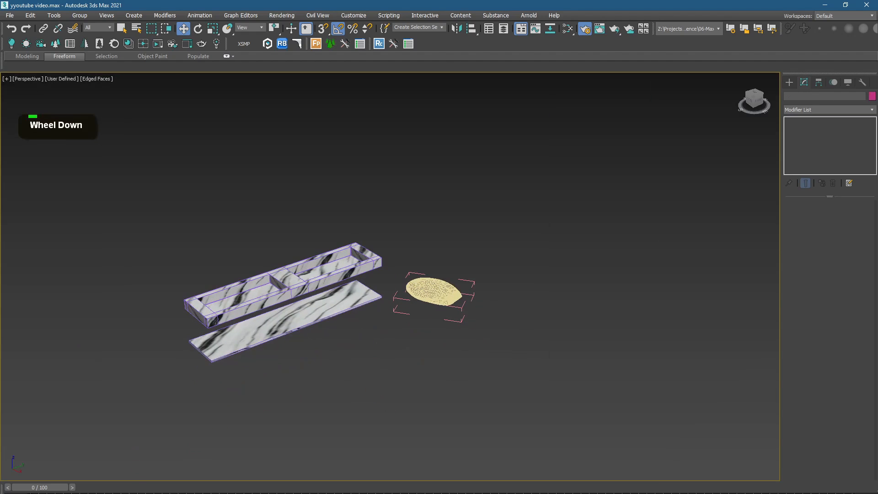
Step: Merge BATHROOM_SET_2014 from the YT library's BATHROOM SET folder into the scene
key(alt+Tab)
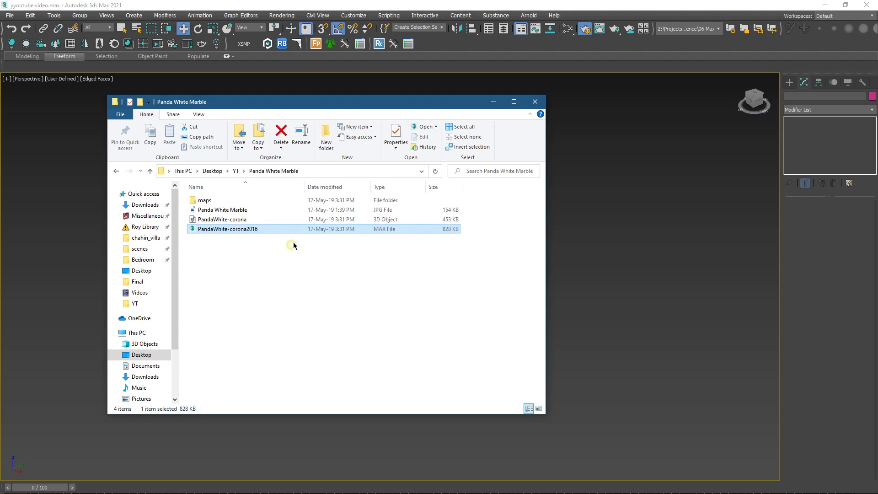
click(238, 172)
scroll(263, 287, down, 3)
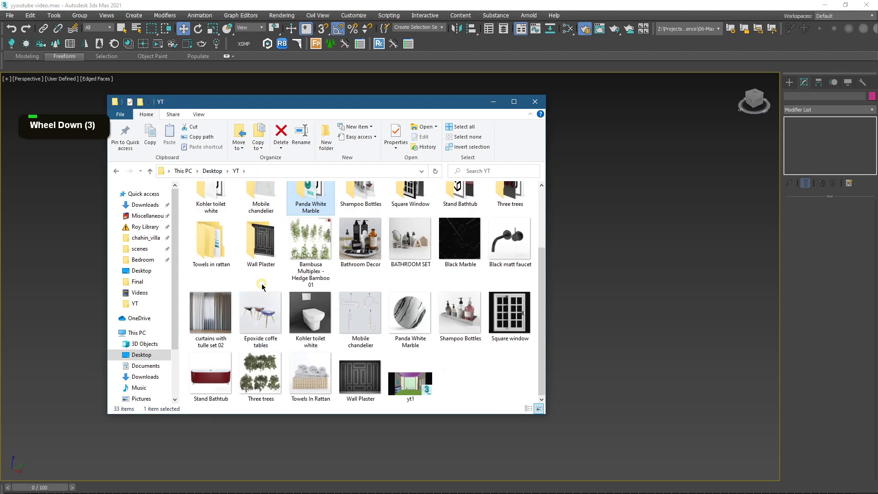
click(459, 361)
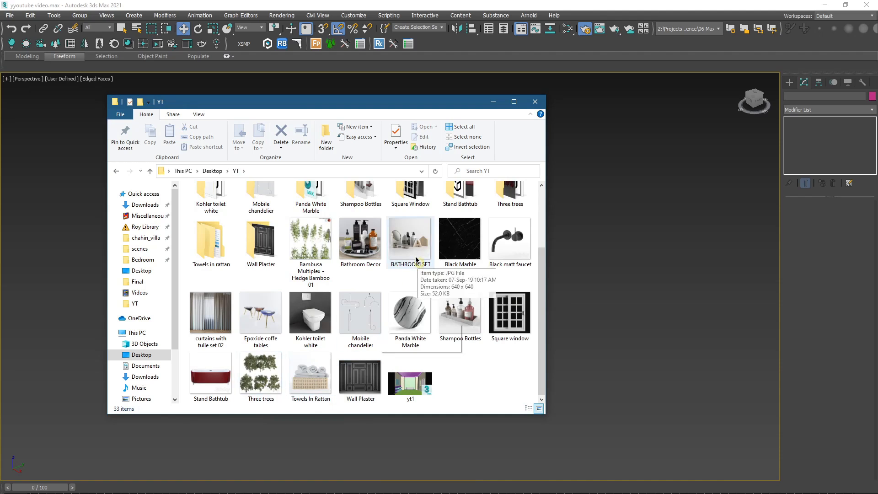
scroll(415, 255, up, 2)
click(316, 216)
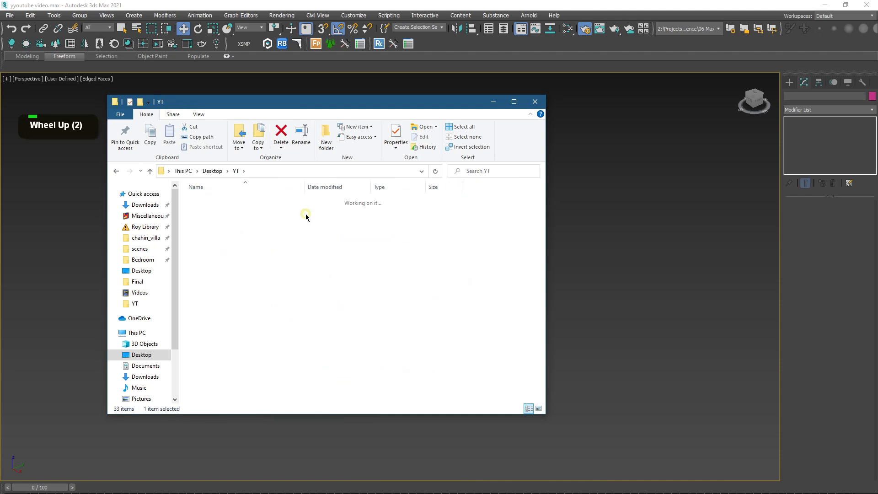
click(245, 250)
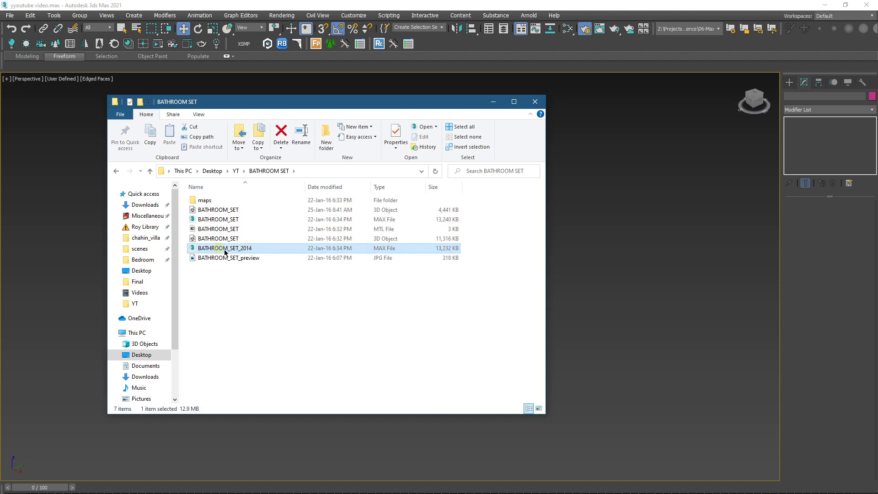
drag(603, 268, 603, 268)
click(618, 284)
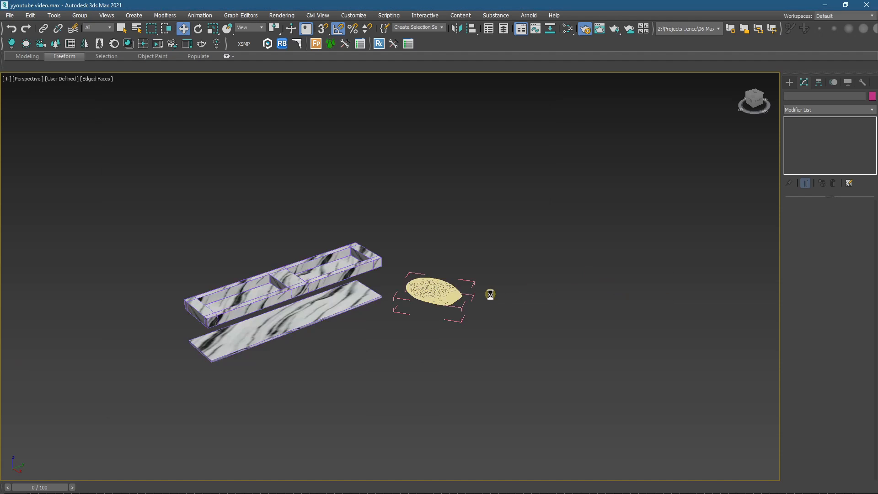
key(Return)
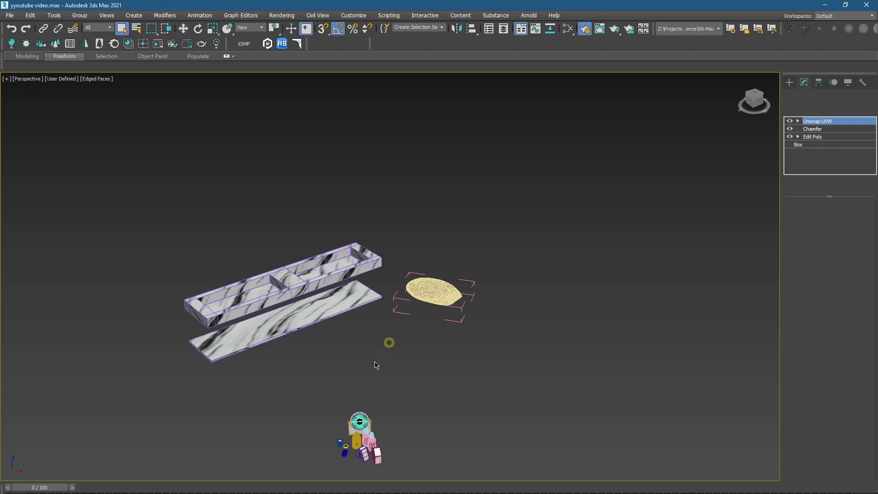
Step: Place the merged bathroom set and move all its objects close to the end of the lower shelf
click(331, 380)
drag(331, 382, 395, 471)
drag(353, 445, 341, 360)
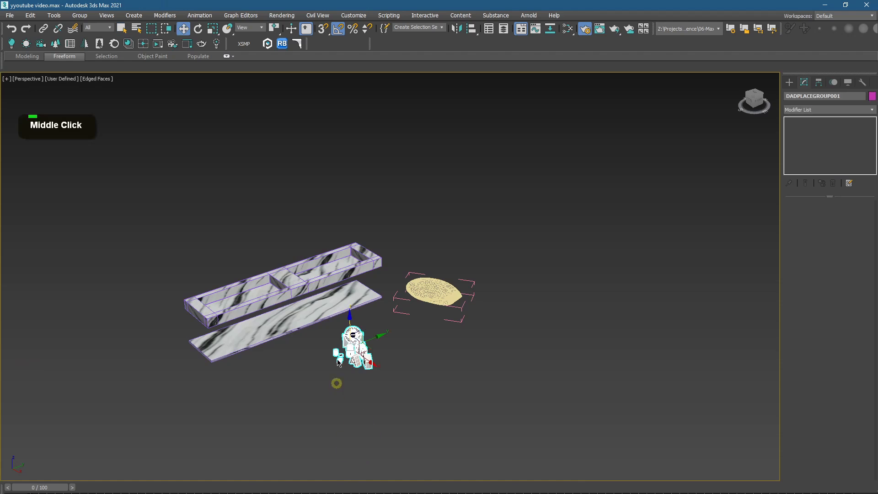
click(337, 384)
Step: Select the whole bathroom set in the top view and rotate it slightly counterclockwise beside the shelf
middle_drag(341, 360, 344, 376)
scroll(350, 366, up, 2)
key(t)
scroll(361, 345, down, 5)
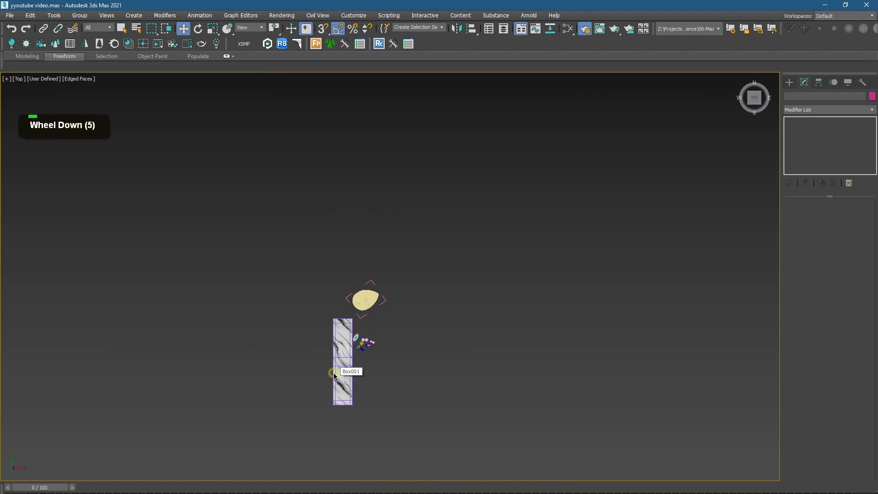
scroll(361, 347, up, 8)
scroll(360, 345, up, 4)
key(F3)
drag(363, 169, 363, 168)
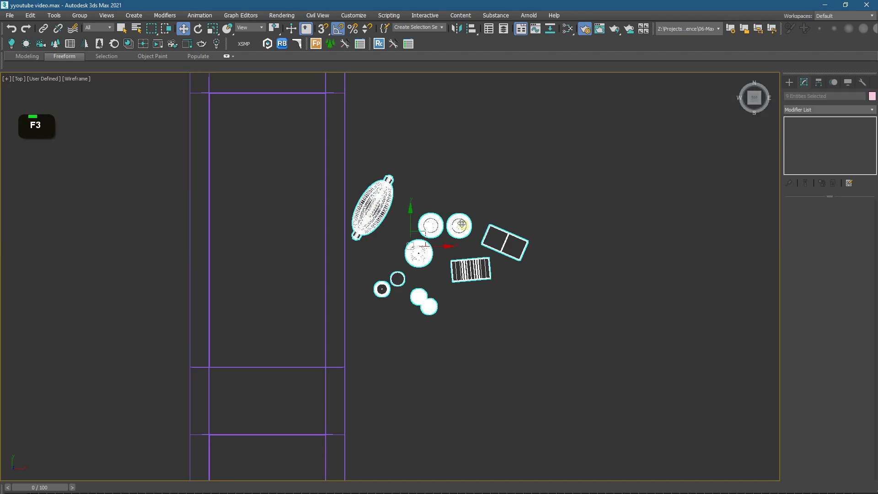
key(e)
drag(437, 229, 420, 213)
key(w)
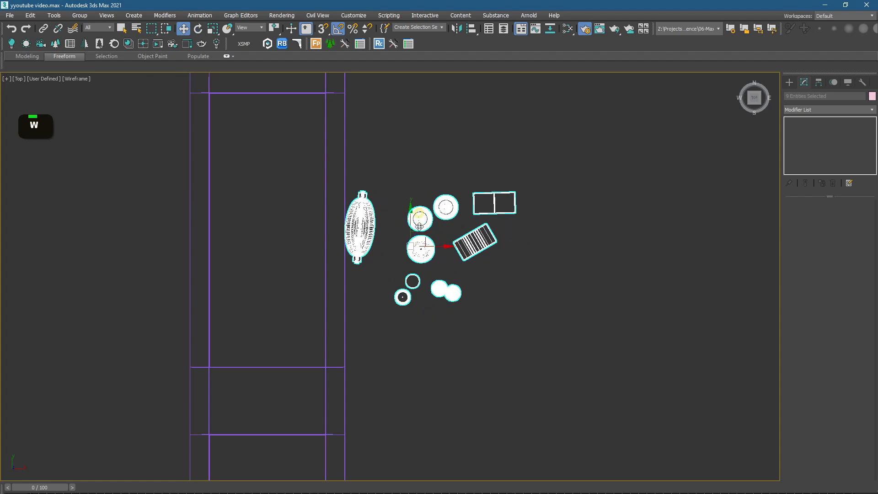
Step: Delete the round mirror from the bathroom set
mouse_move(414, 243)
middle_down()
mouse_move(283, 149)
mouse_move(290, 216)
mouse_move(301, 221)
middle_up()
key(F3)
middle_drag(200, 120, 312, 271)
scroll(311, 271, up, 3)
scroll(312, 270, down, 3)
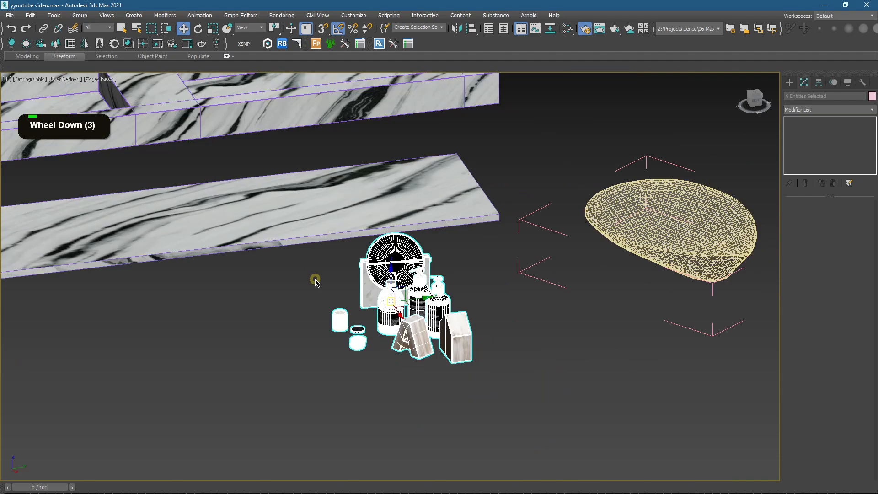
click(318, 288)
scroll(374, 271, up, 1)
click(374, 272)
key(Delete)
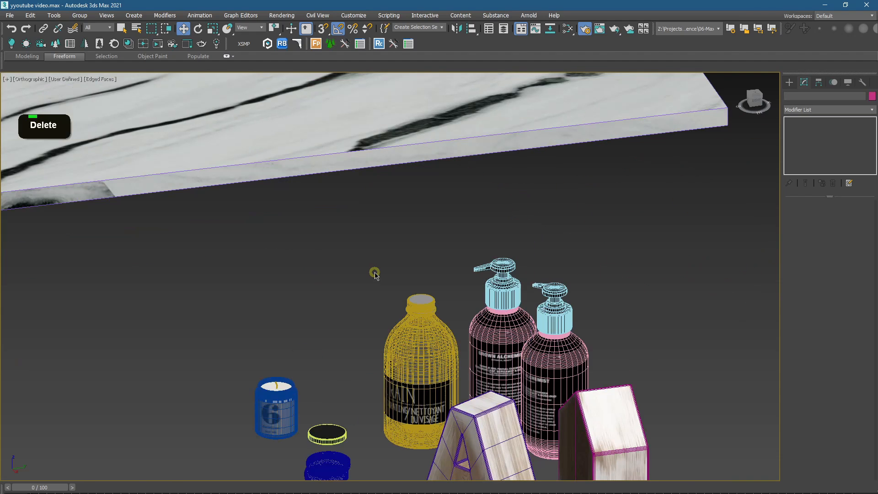
Step: Group the remaining bottles, jars and wooden decorations of the bathroom set under the default name
scroll(373, 274, down, 4)
drag(292, 271, 451, 378)
scroll(414, 300, up, 2)
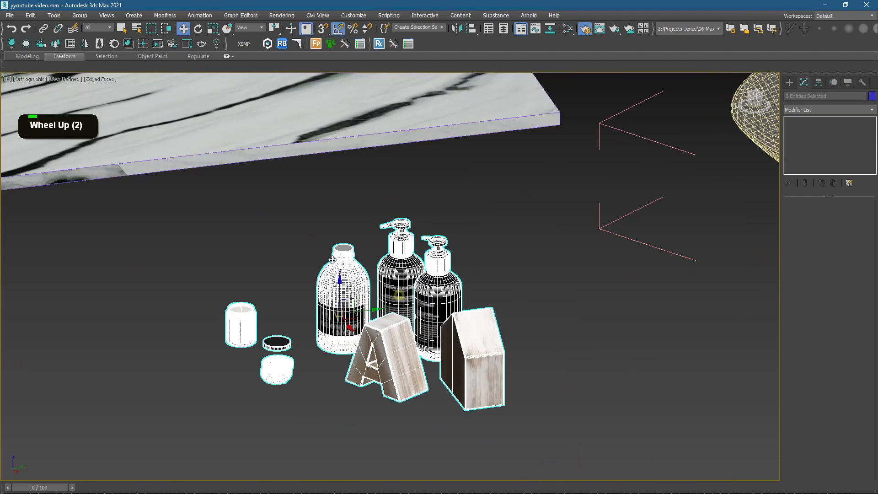
click(80, 15)
click(87, 26)
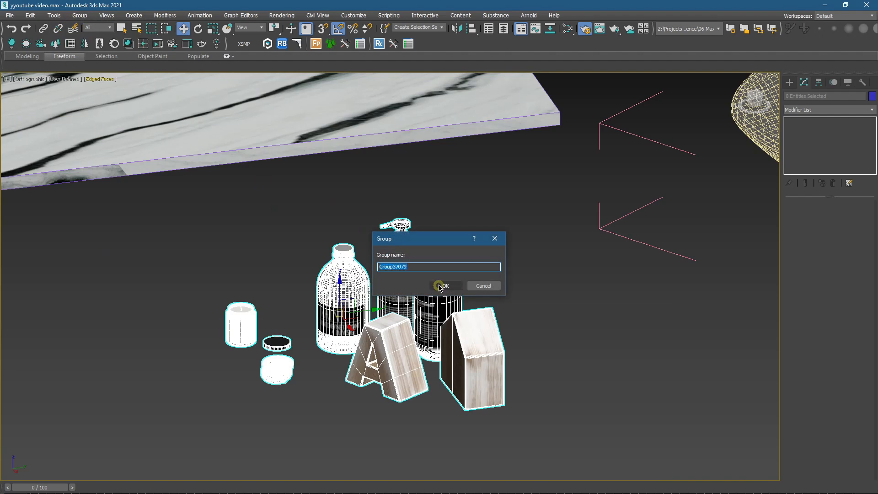
key(Return)
Step: Align the decoration group's minimum to the lower shelf's maximum in Z position only
click(471, 29)
click(374, 115)
click(437, 334)
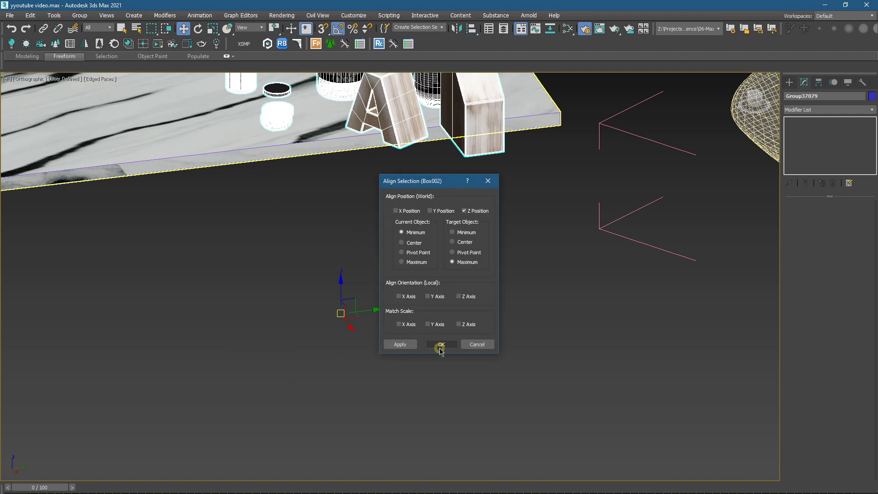
Step: Move the decoration group horizontally in the front view so it sits within the lower shelf's depth
scroll(413, 311, down, 2)
alt+middle_drag(428, 276, 432, 215)
key(f)
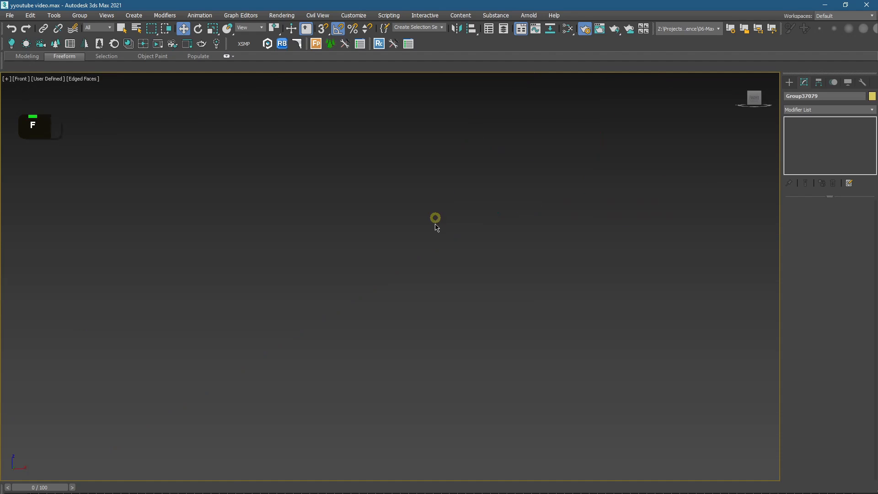
scroll(434, 229, down, 4)
key(w)
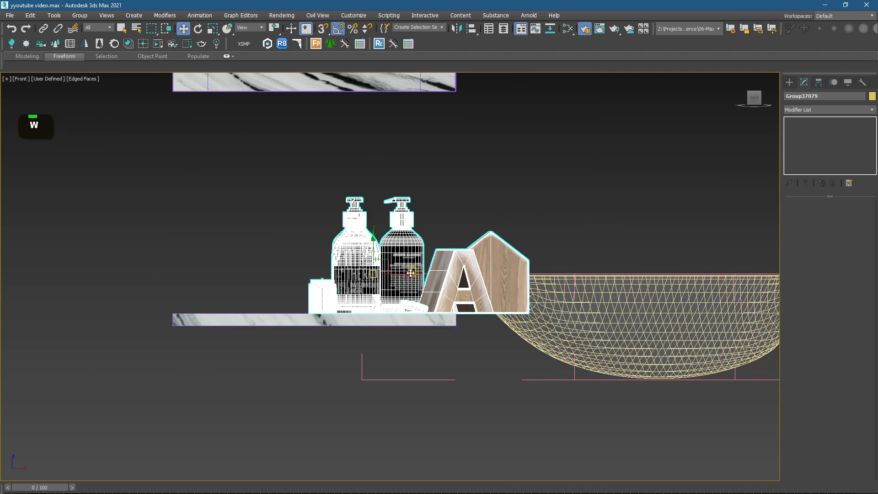
drag(406, 270, 321, 268)
key(p)
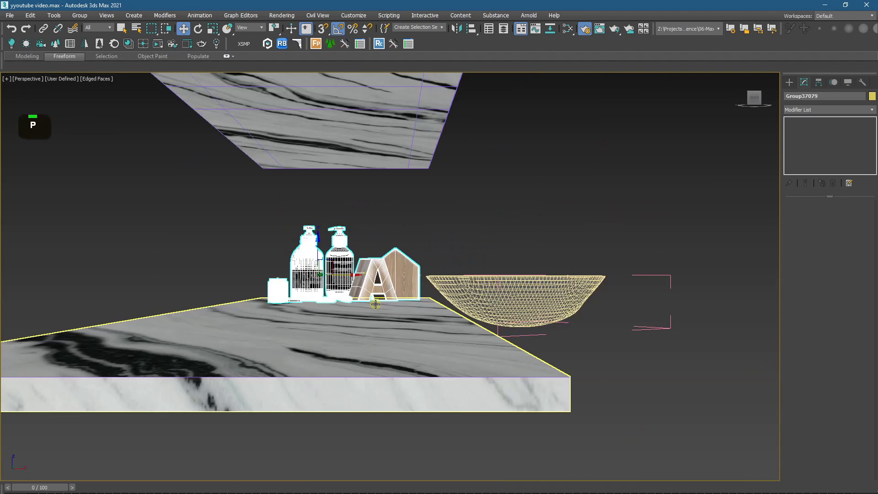
Step: Rotate the decoration group and reposition it near the end of the lower marble shelf
scroll(366, 293, down, 2)
scroll(368, 303, up, 3)
scroll(368, 303, up, 1)
scroll(369, 303, down, 2)
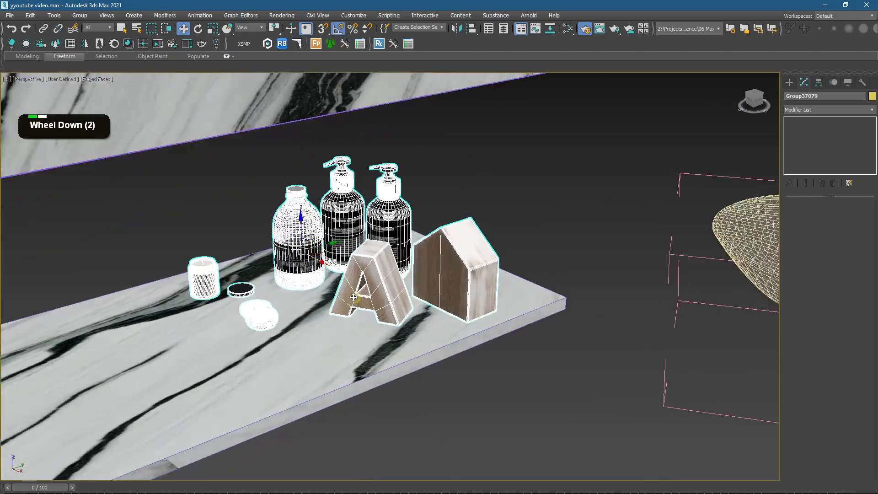
alt+middle_drag(368, 303, 344, 278)
key(e)
key(w)
click(393, 218)
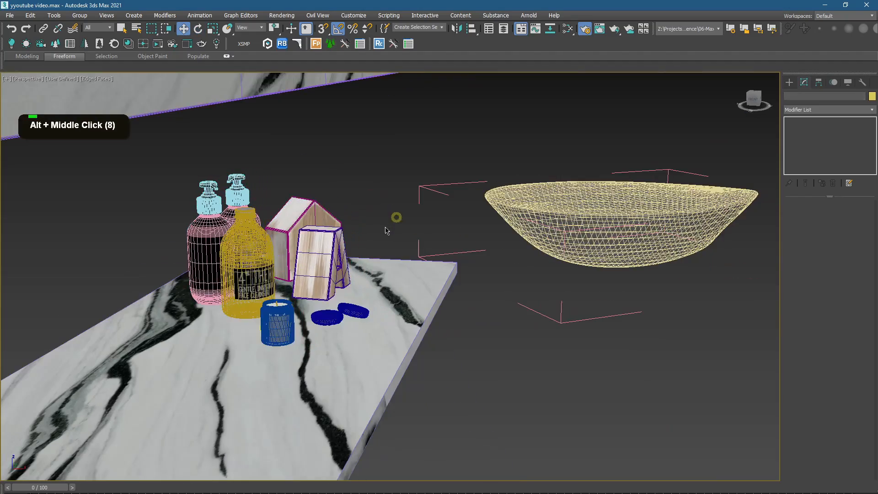
Step: Switch to File Explorer and open the TOWELS2 folder inside YT's Towels in rattan folder
scroll(394, 218, down, 3)
click(293, 493)
click(291, 395)
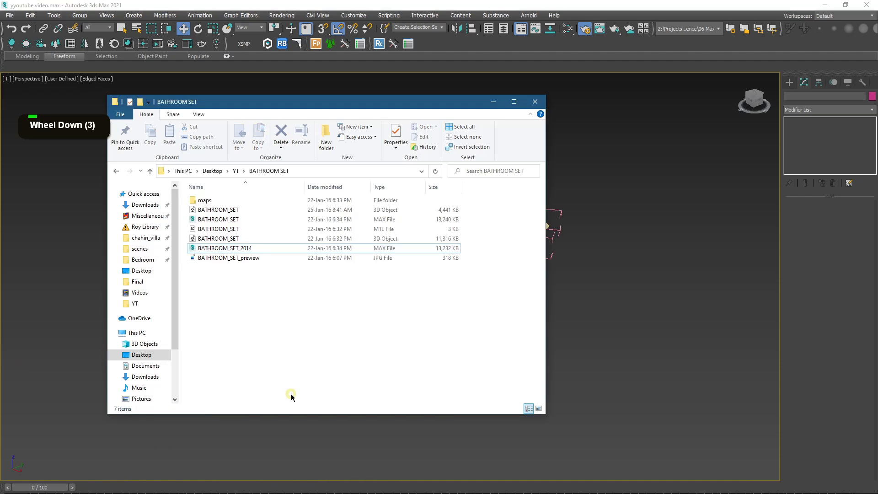
key(BackSpace)
scroll(311, 301, down, 4)
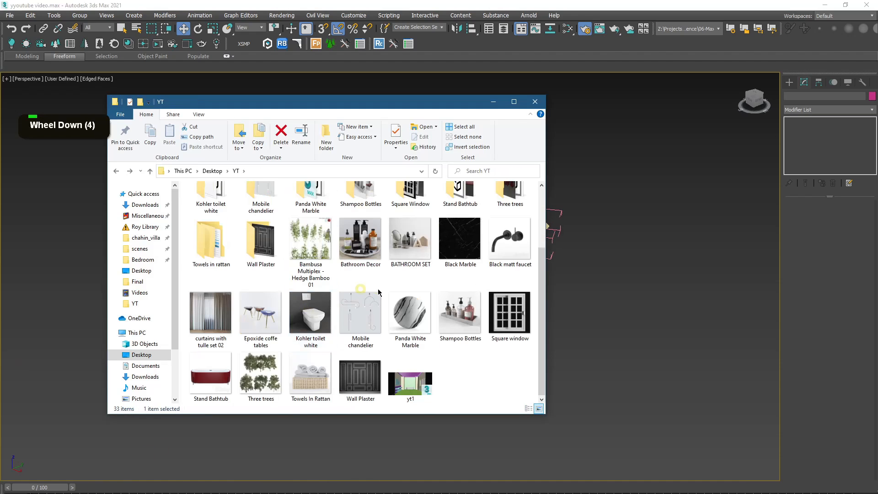
click(463, 374)
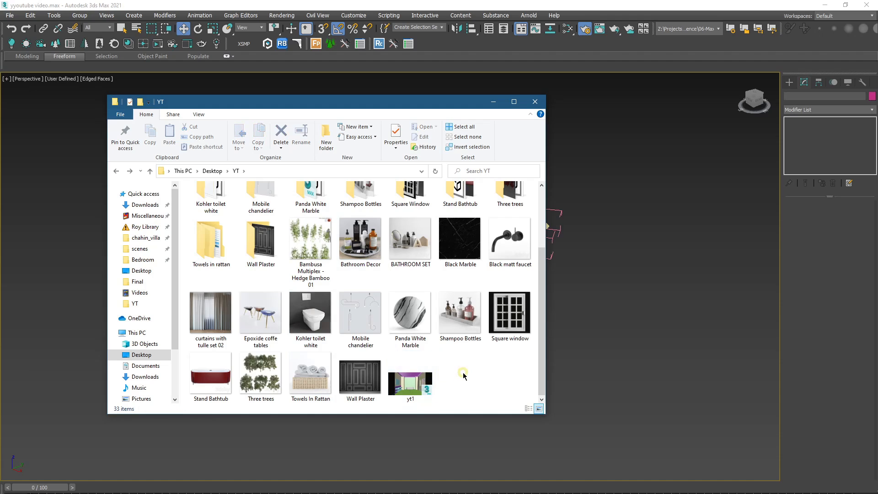
key(t)
key(t)
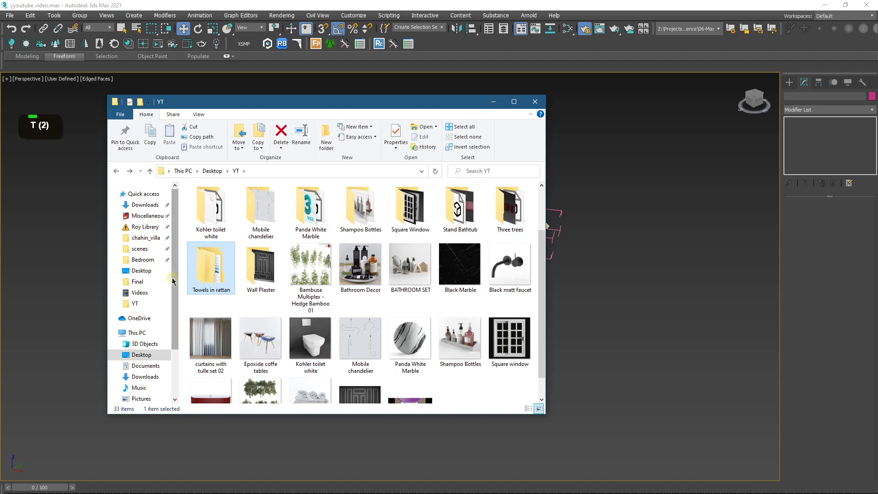
double_click(218, 279)
double_click(212, 202)
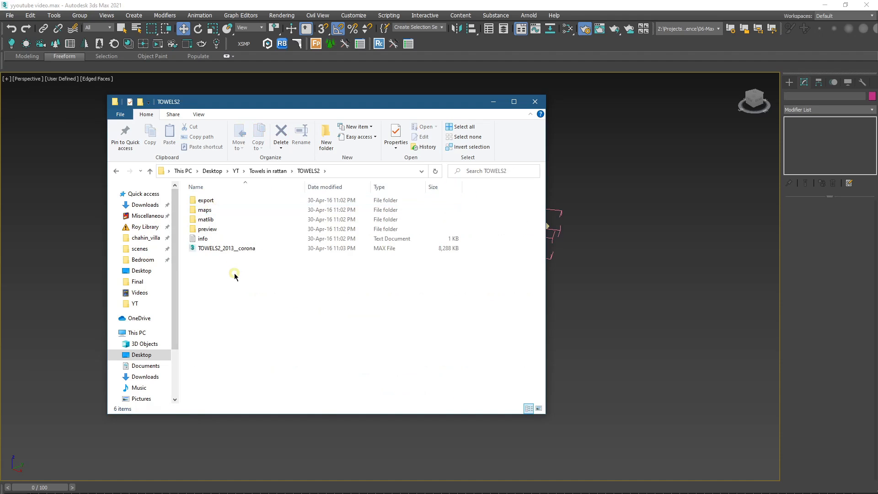
Step: Merge the TOWELS2_2013__corona file into the scene and place the towel basket in front of the shelves
click(233, 250)
drag(230, 258, 591, 312)
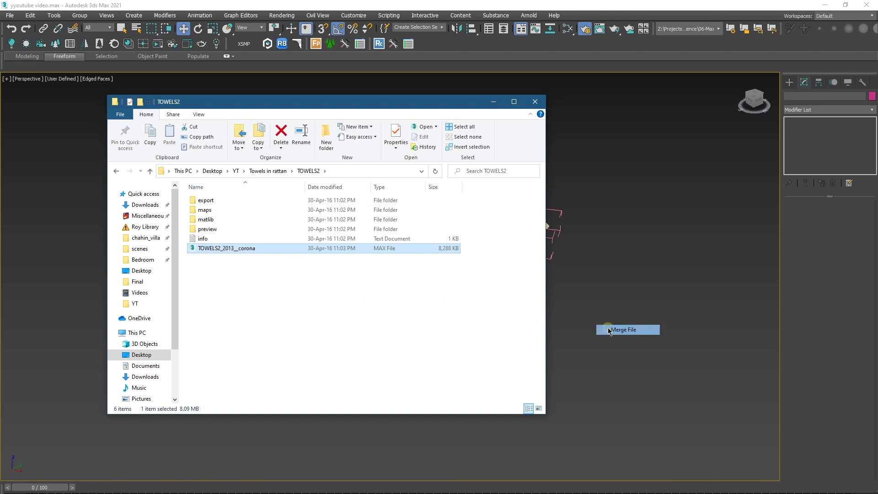
click(609, 330)
click(494, 343)
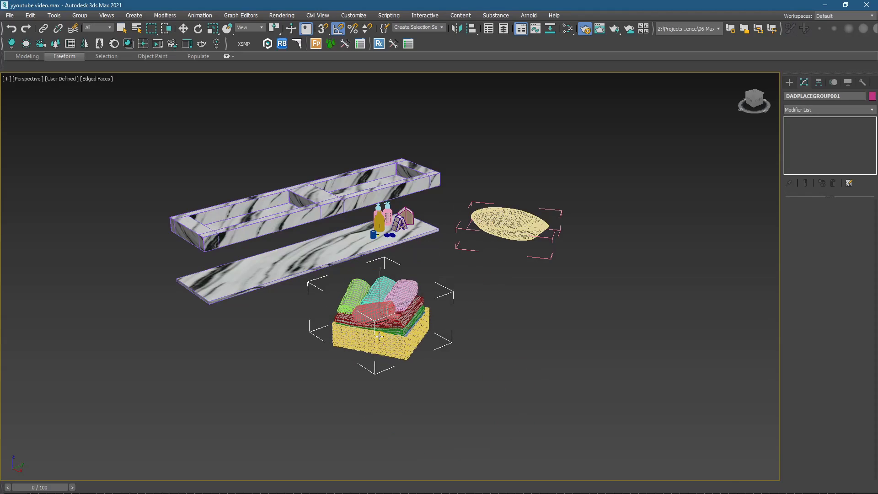
Step: Open the merged towel group and delete the rattan basket, keeping the stacked and rolled towels
click(378, 333)
click(402, 387)
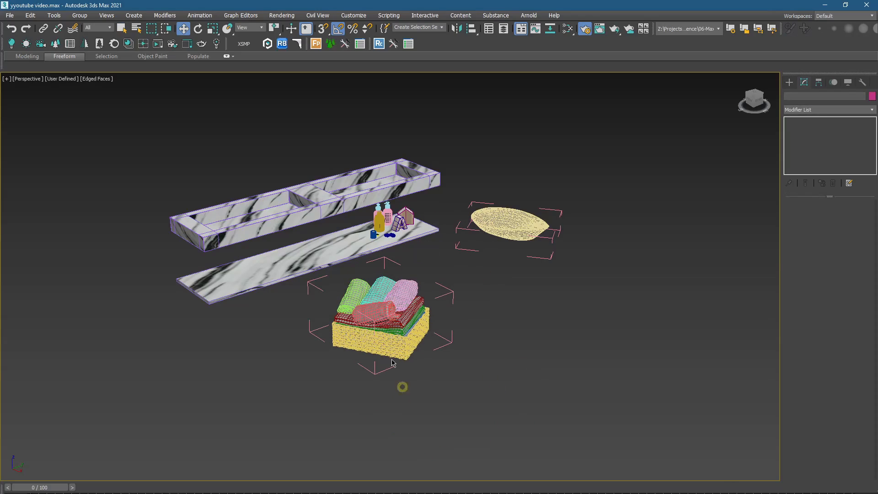
click(393, 363)
scroll(392, 362, up, 4)
key(Delete)
scroll(381, 336, up, 3)
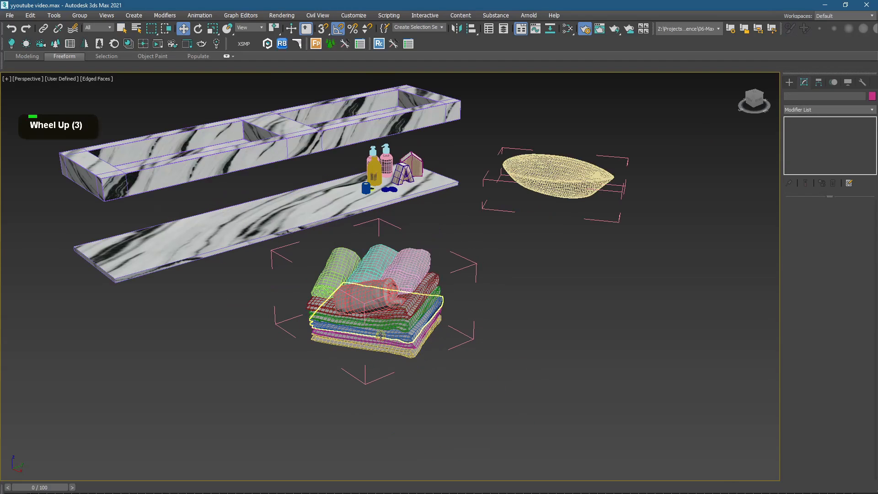
Step: Turn off edged faces in the perspective view and select the rearmost rolled towel at the stack's end
key(F3)
key(F3)
key(F4)
click(410, 209)
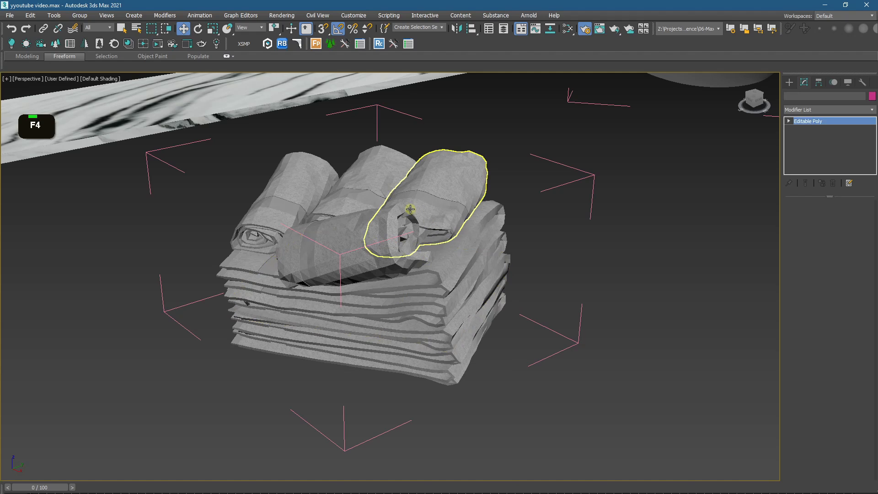
alt+middle_drag(411, 209, 413, 240)
scroll(414, 243, up, 2)
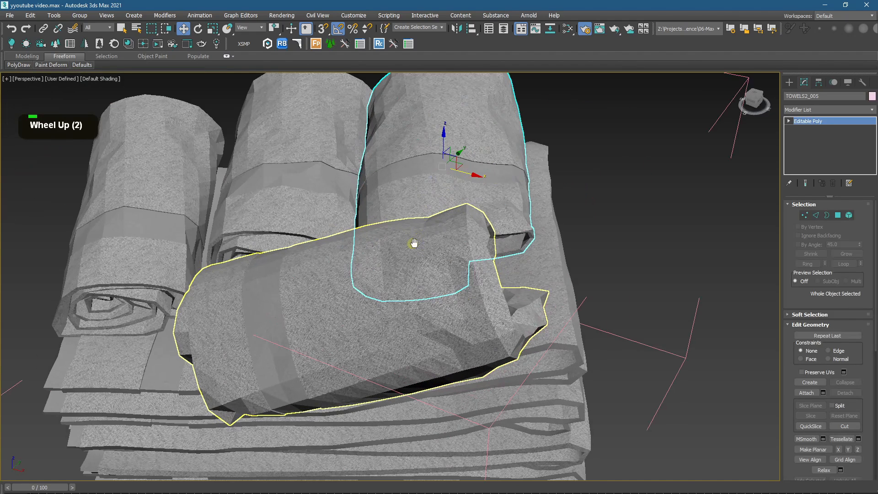
scroll(414, 243, down, 2)
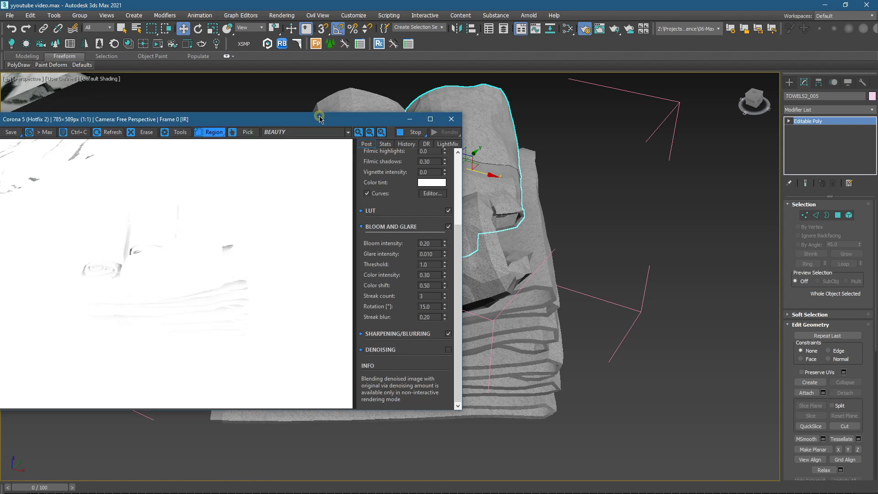
Step: Set the interactive render's tone mapping exposure to -2.0 EV
drag(320, 118, 427, 110)
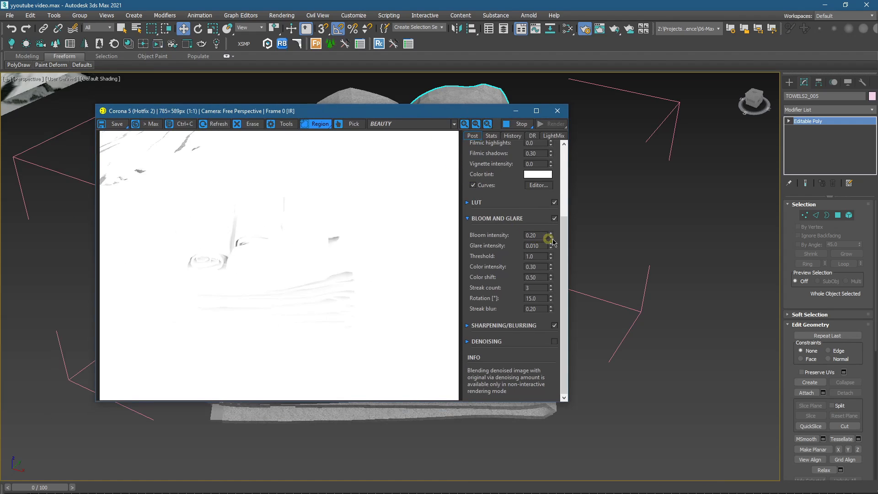
scroll(542, 206, up, 3)
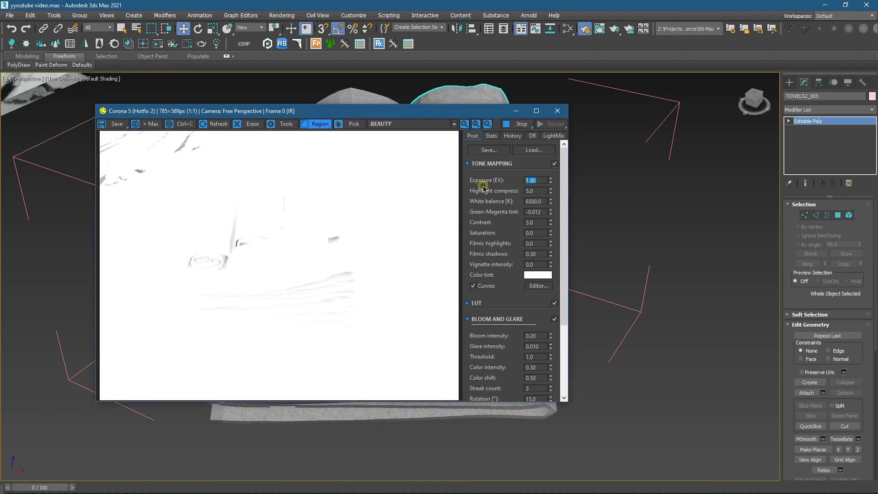
text(-2)
key(Return)
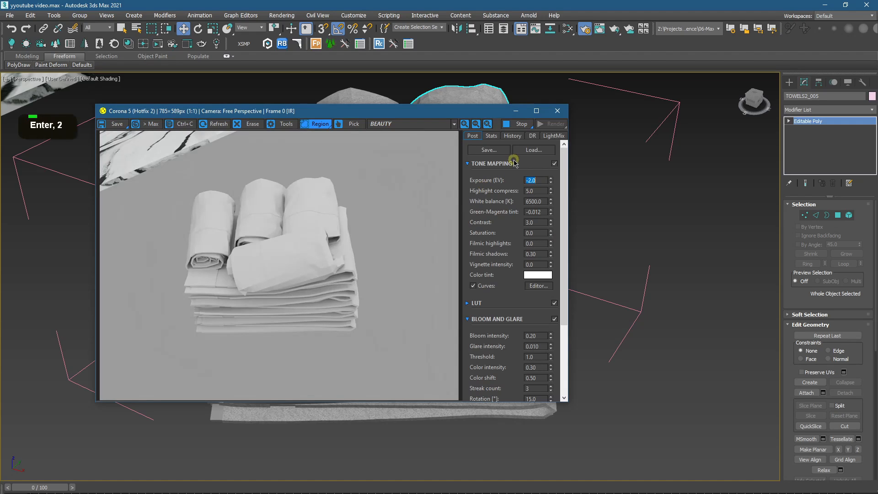
drag(437, 117, 342, 120)
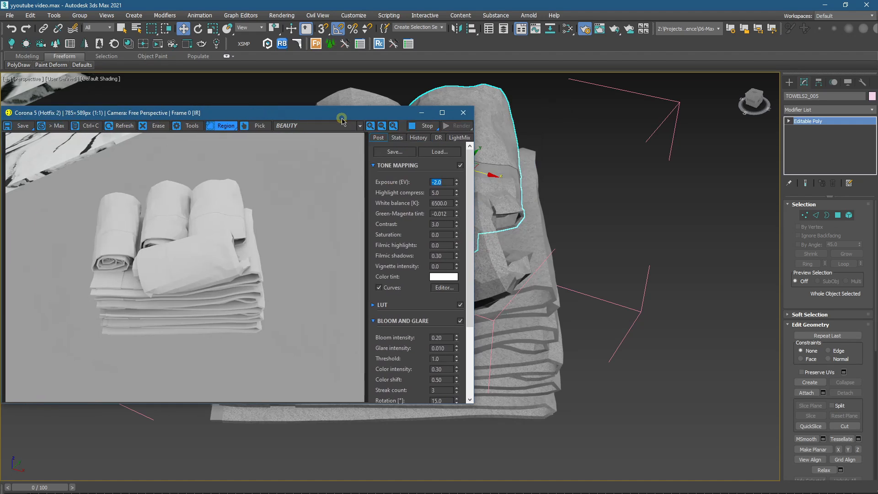
Step: Relink the scene's missing bitmaps using the saved path C:\Users\User\Desktop\YT
click(282, 46)
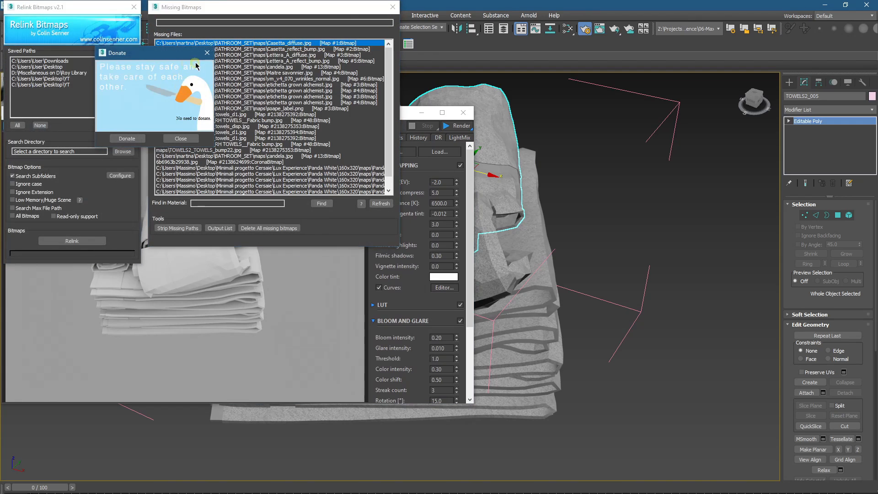
click(207, 52)
click(63, 85)
click(71, 241)
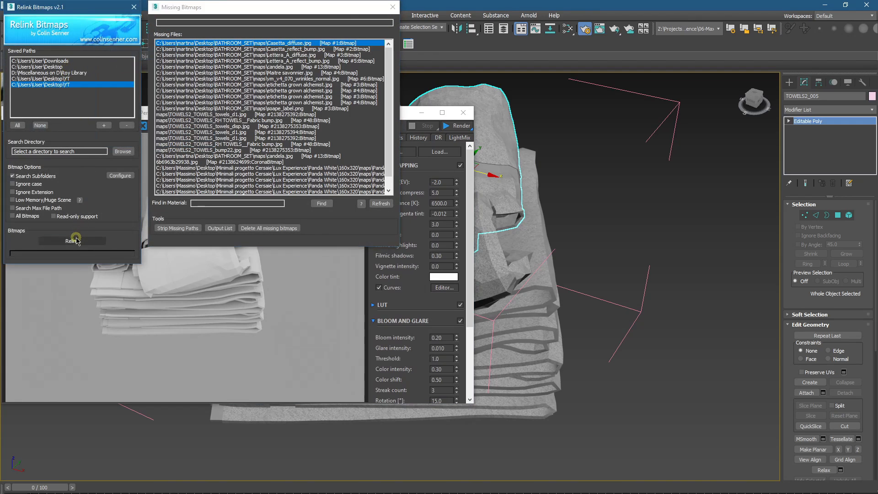
click(466, 276)
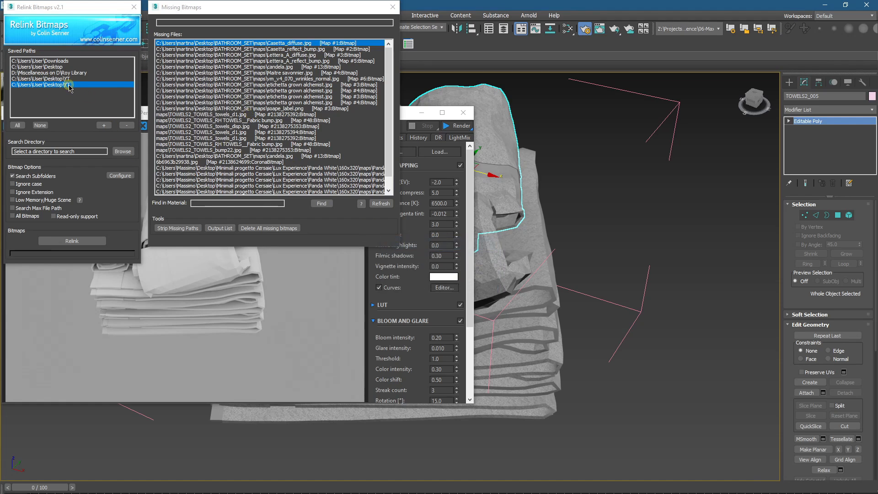
click(90, 243)
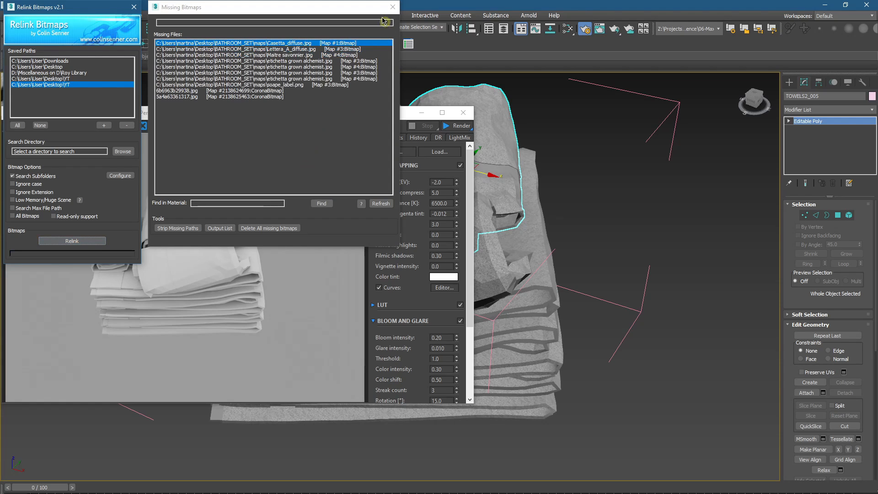
click(392, 7)
Step: Restart the interactive render and add the selected rolled towel to the material override's excluded objects
click(449, 126)
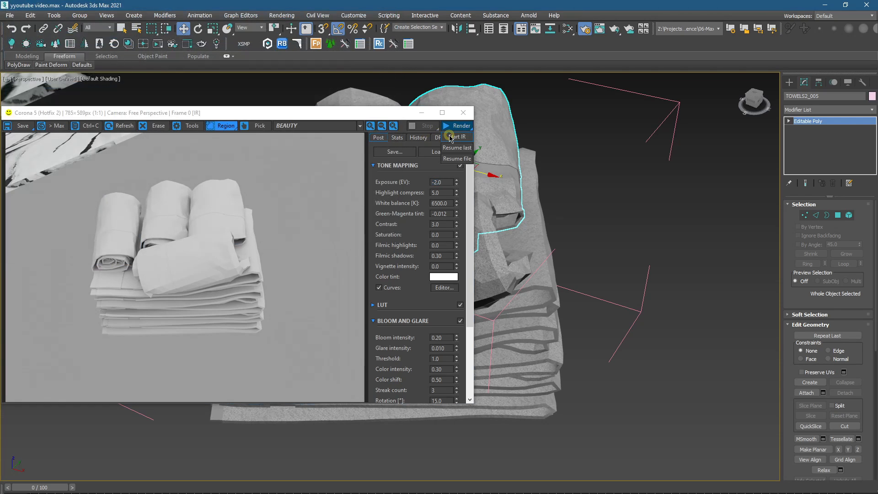
click(449, 136)
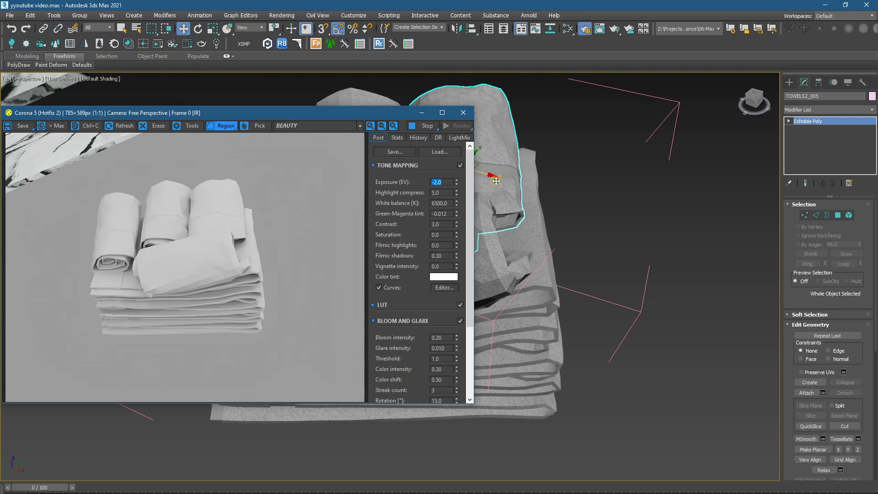
key(F10)
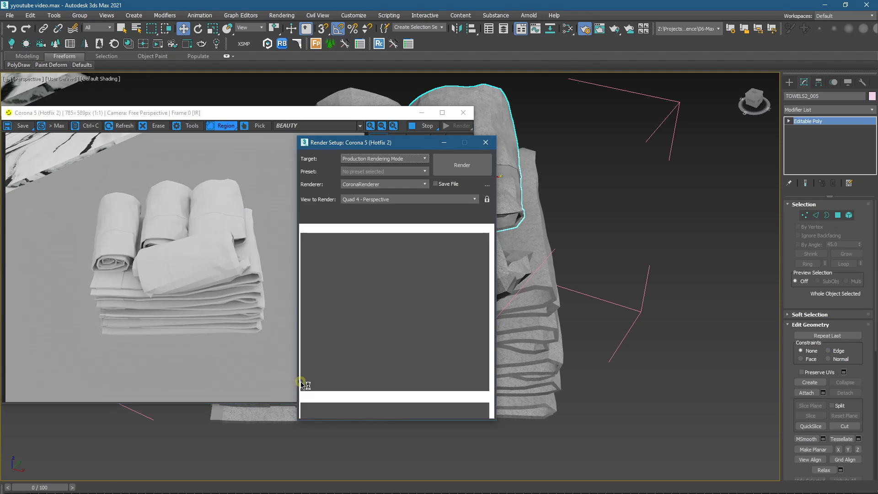
click(308, 337)
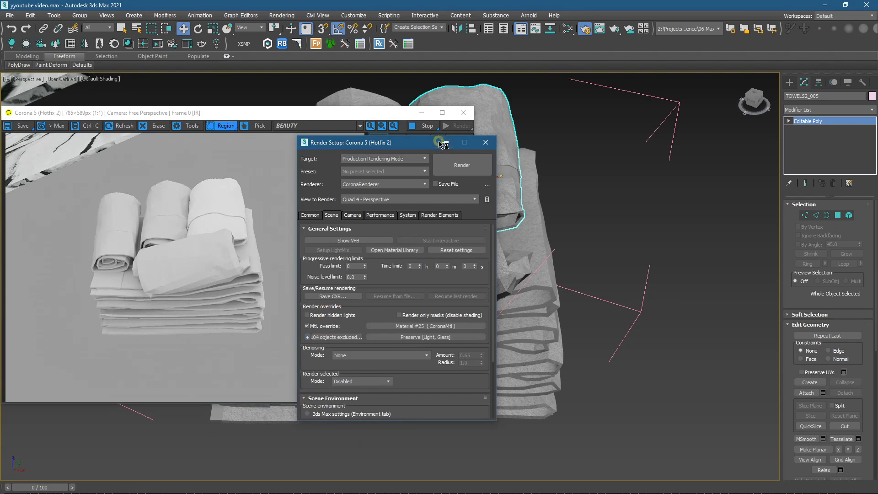
middle_click(558, 246)
scroll(558, 242, up, 2)
middle_drag(618, 259, 724, 149)
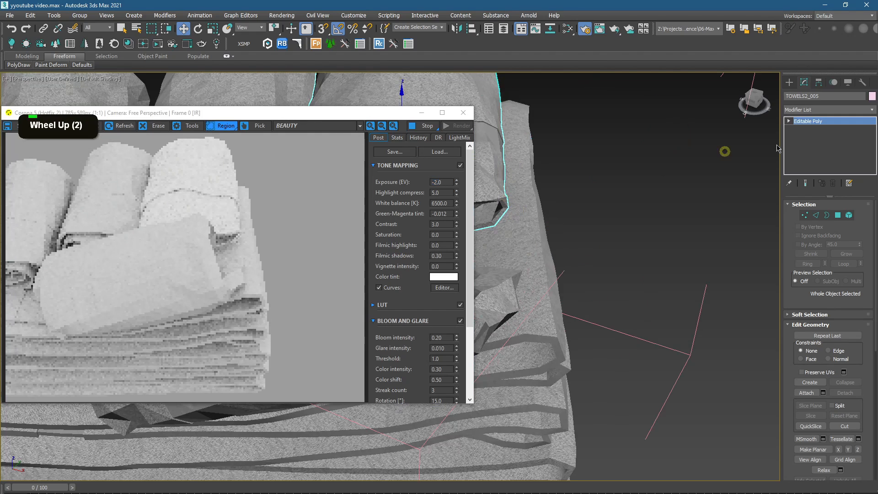
middle_click(575, 171)
middle_drag(602, 190, 712, 274)
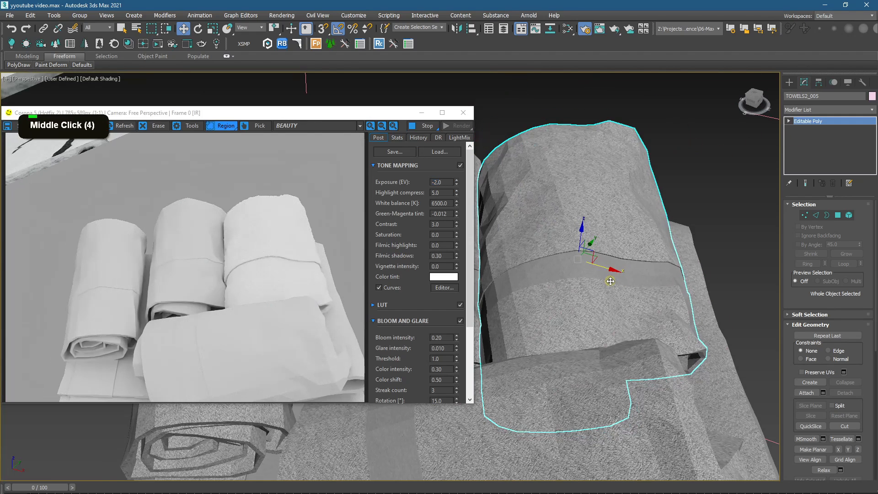
Step: Select all the towels of the stack and exclude them from the render's material override
scroll(611, 281, down, 6)
scroll(614, 326, up, 3)
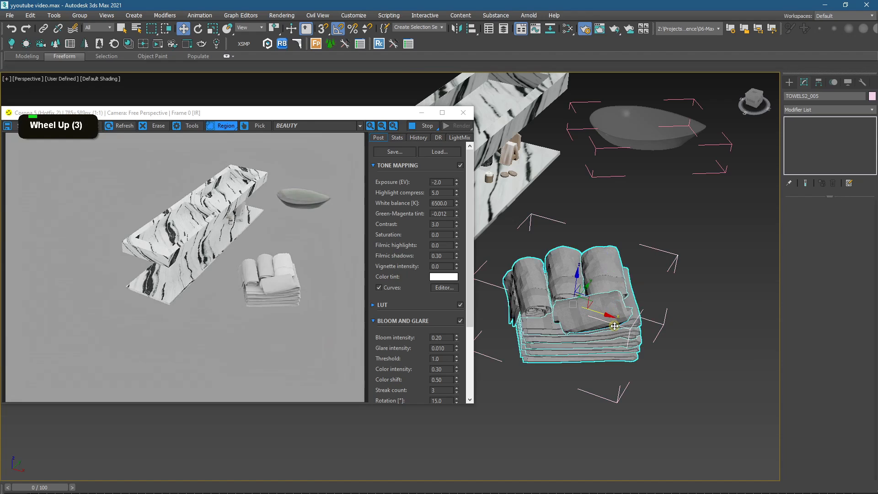
scroll(614, 326, up, 3)
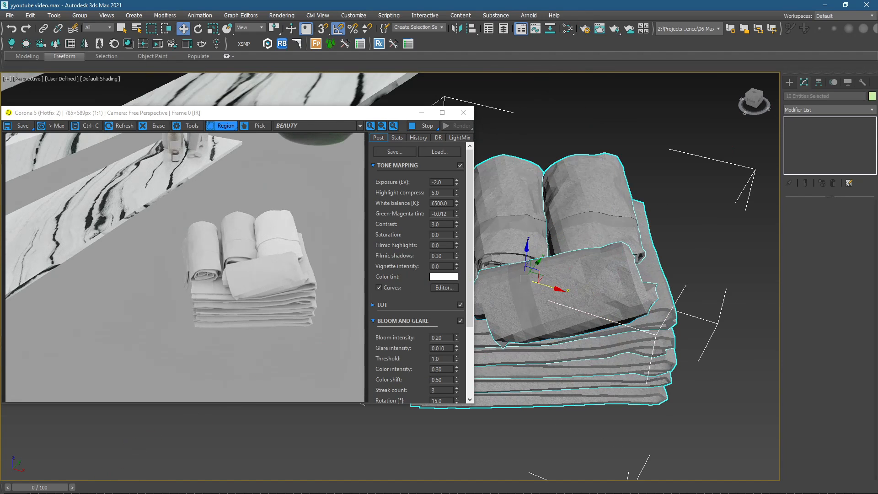
drag(392, 116, 500, 120)
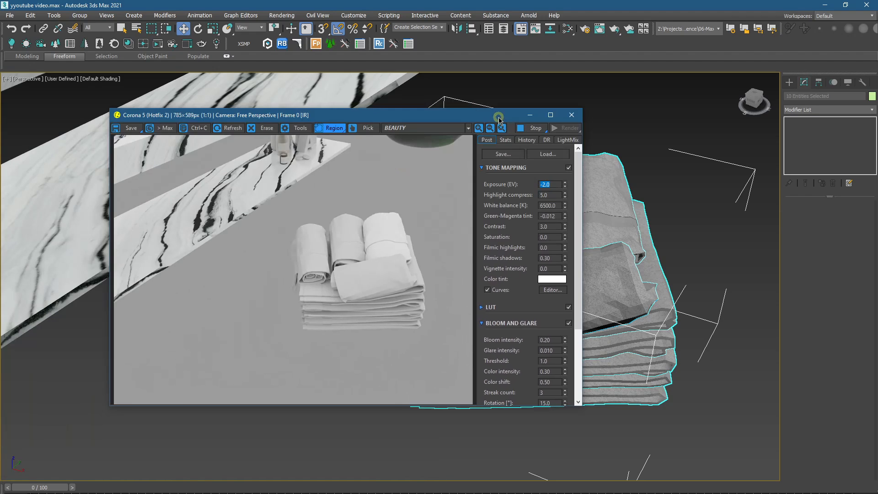
click(588, 28)
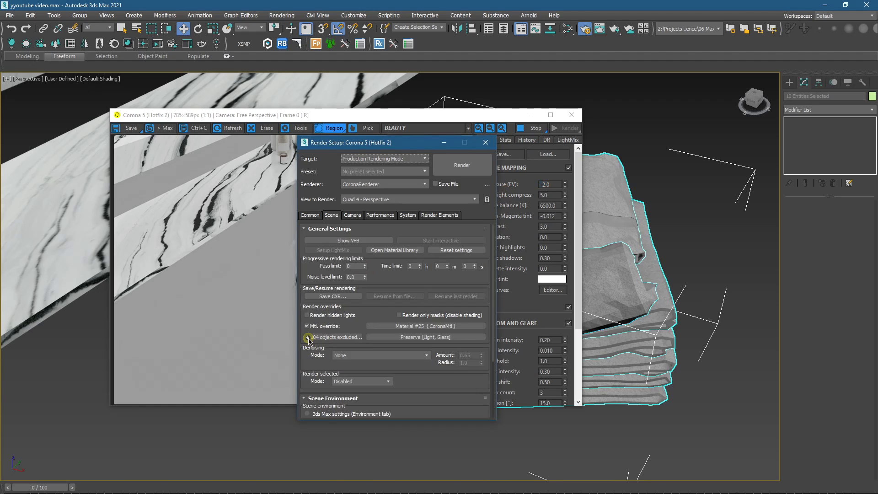
click(454, 146)
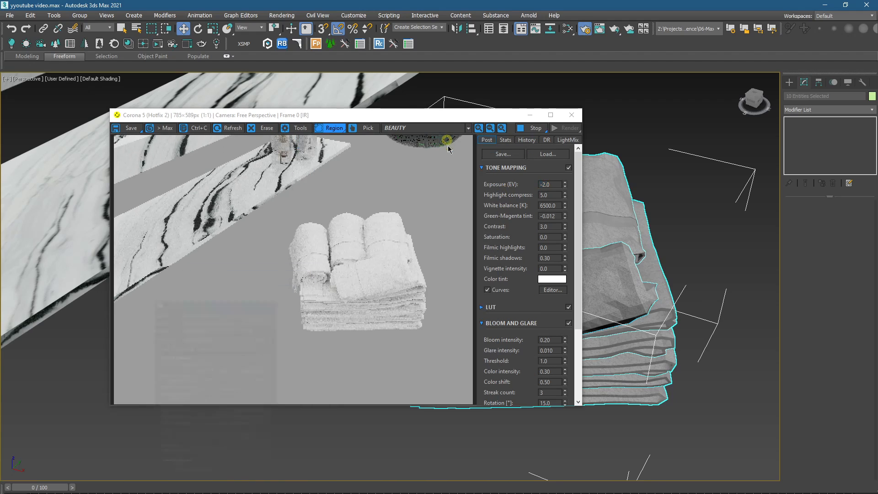
scroll(649, 313, up, 3)
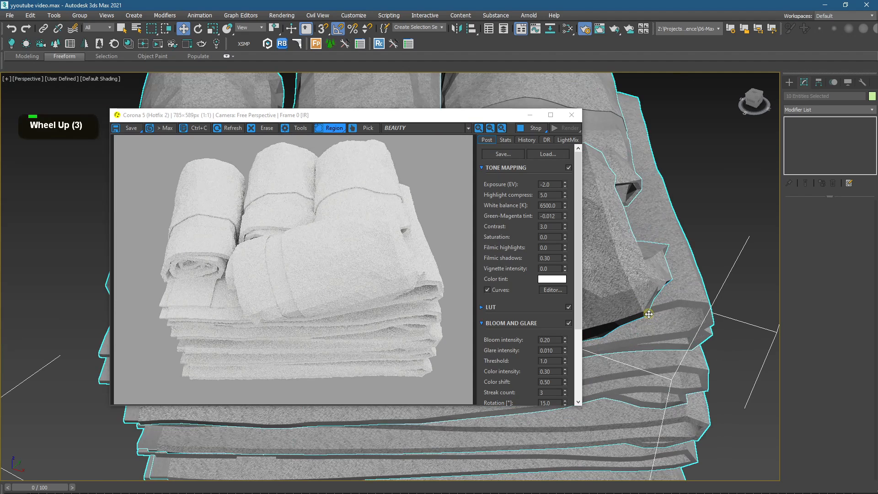
middle_click(653, 295)
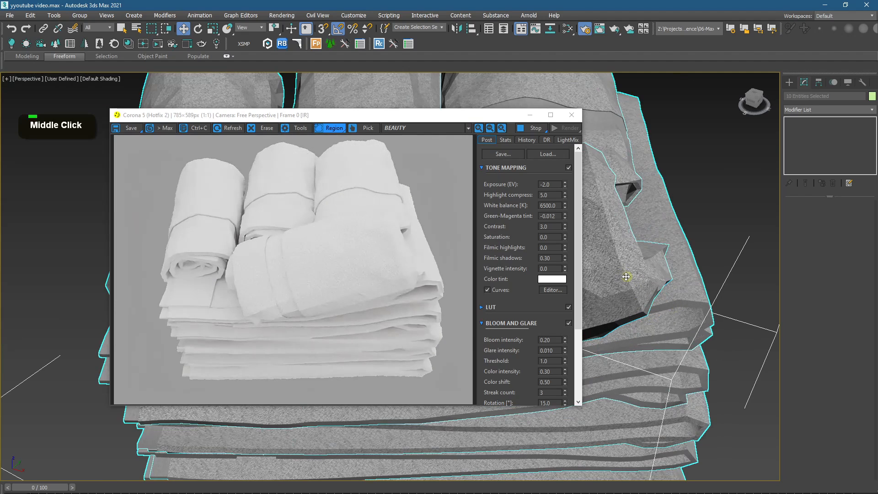
Step: Add a Smooth modifier with Auto Smooth enabled to the rolled towel lying at the front of the stack
click(812, 110)
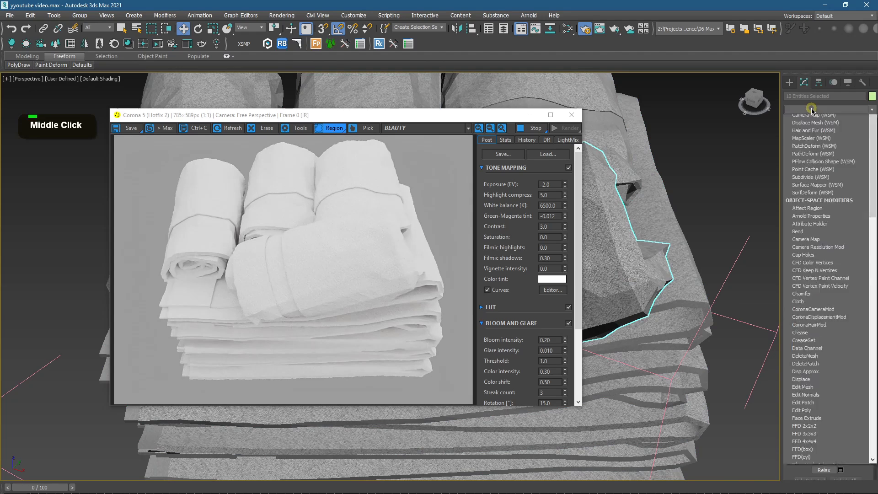
key(s)
key(BackSpace)
click(812, 109)
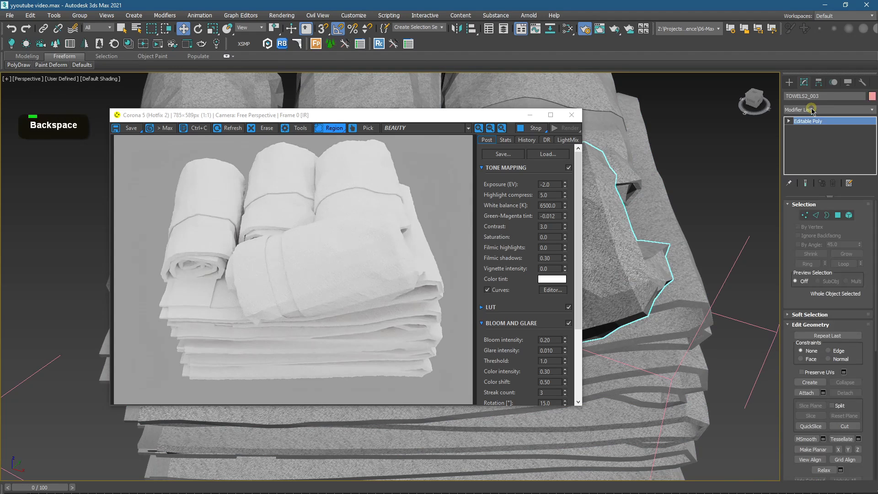
click(812, 110)
key(m)
key(s)
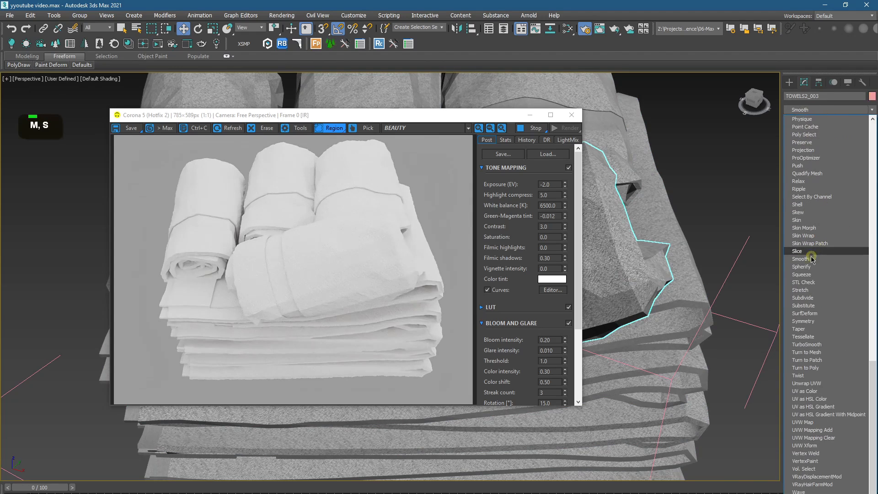
click(810, 256)
scroll(684, 253, up, 3)
click(798, 216)
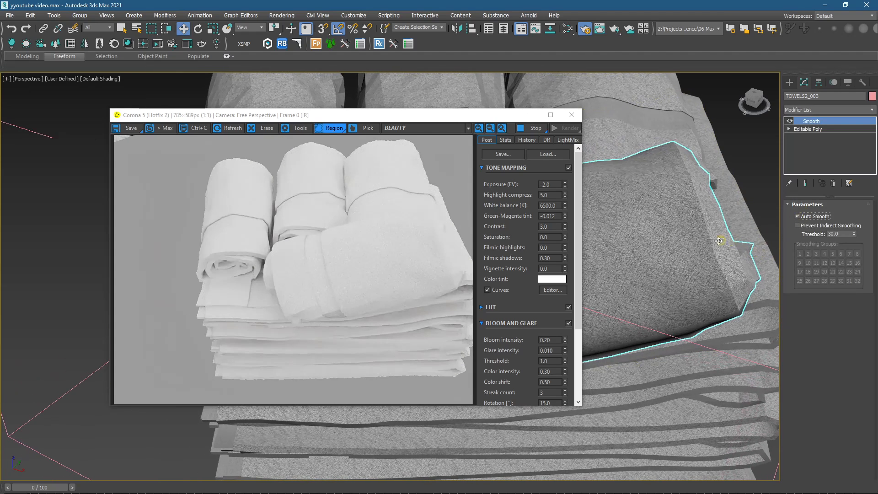
Step: Select the remaining towels of the stack and apply one shared Smooth modifier with Auto Smooth enabled
scroll(682, 238, down, 5)
alt+middle_drag(682, 238, 618, 197)
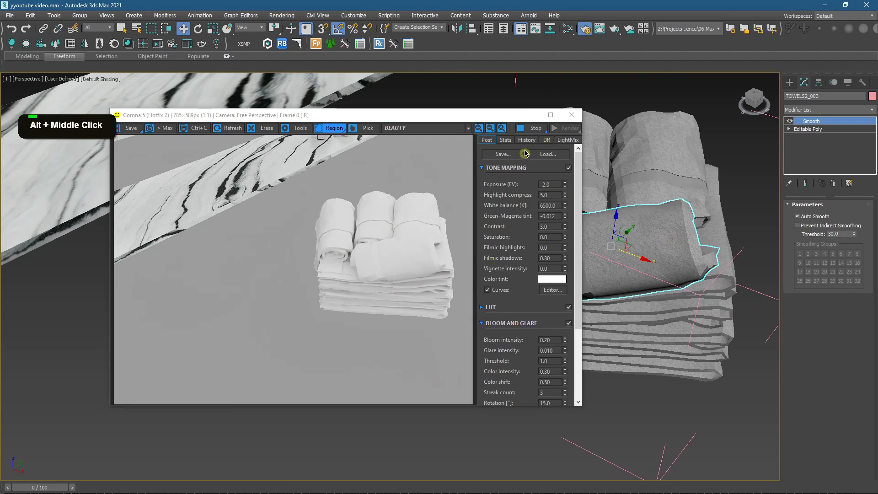
middle_drag(549, 122, 566, 138)
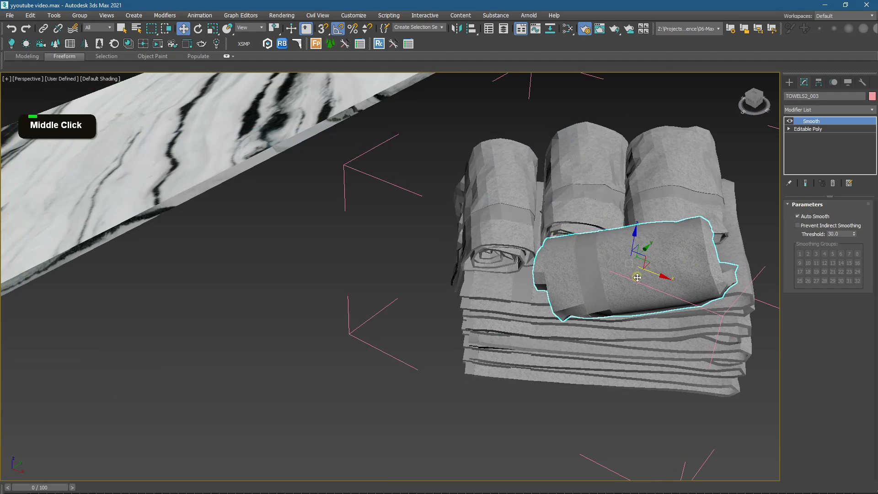
click(651, 287)
click(803, 111)
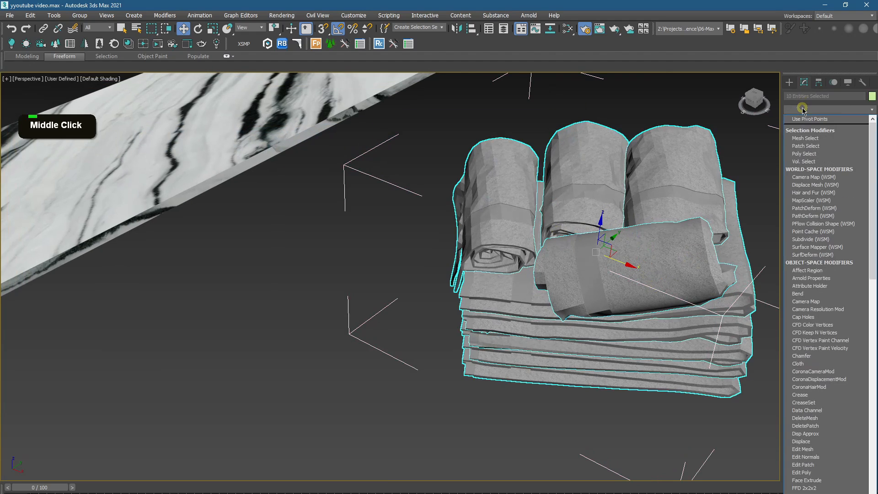
key(m)
key(s)
click(804, 259)
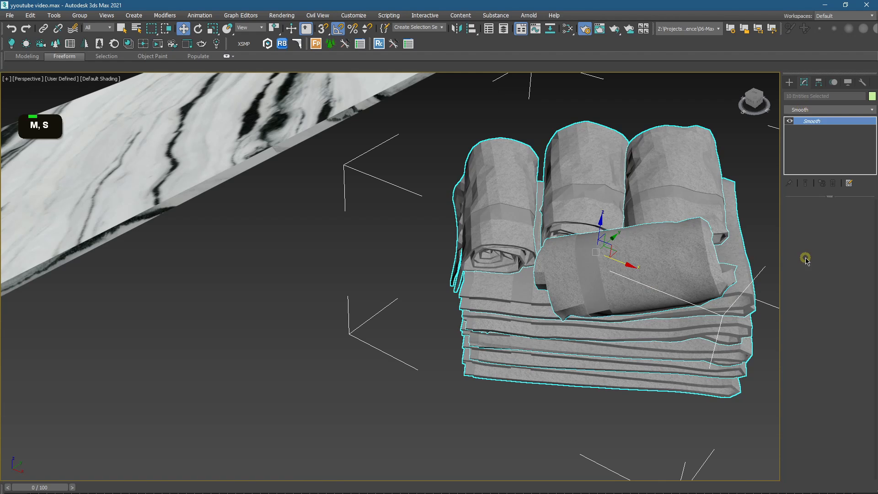
click(801, 217)
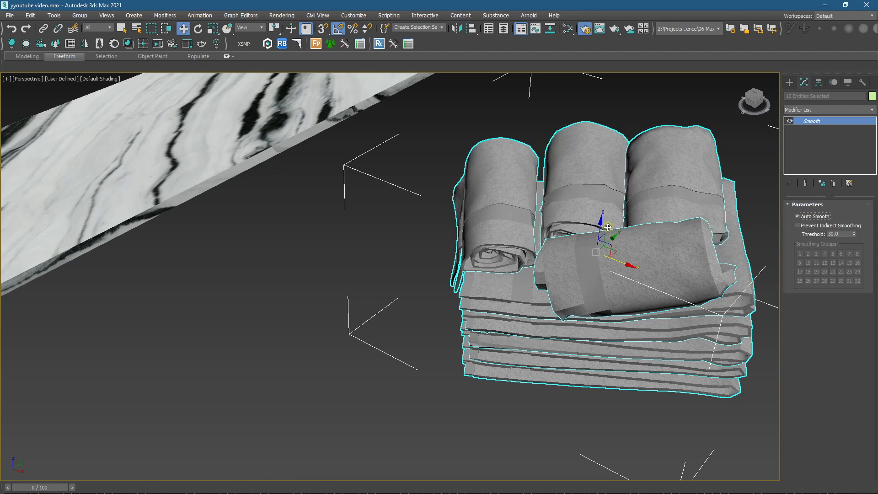
Step: Close the open towel group so the whole stack can be handled as one object
alt+middle_drag(594, 267, 544, 267)
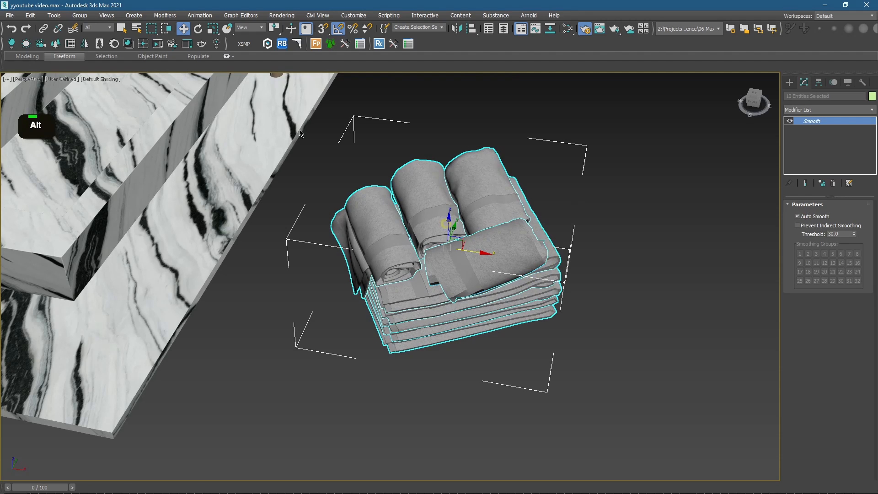
click(86, 21)
click(87, 64)
Step: Align the towel stack's minimum Z to the lower marble shelf's maximum Z and move the stack onto the shelf
key(r)
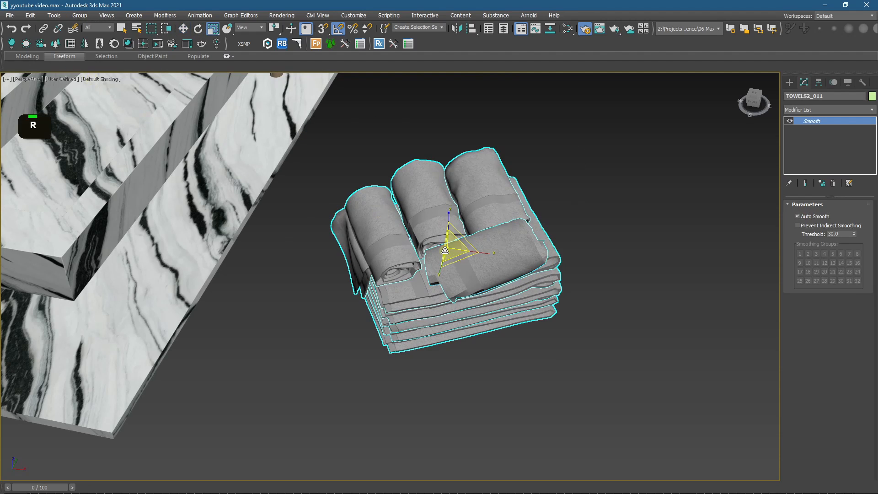
scroll(433, 312, down, 4)
alt+middle_drag(432, 312, 475, 287)
click(471, 28)
click(412, 204)
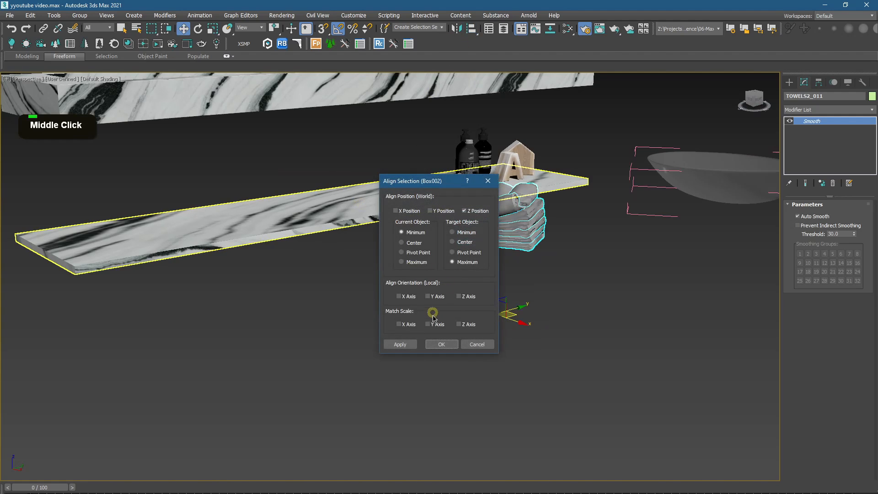
click(453, 328)
drag(513, 218, 353, 180)
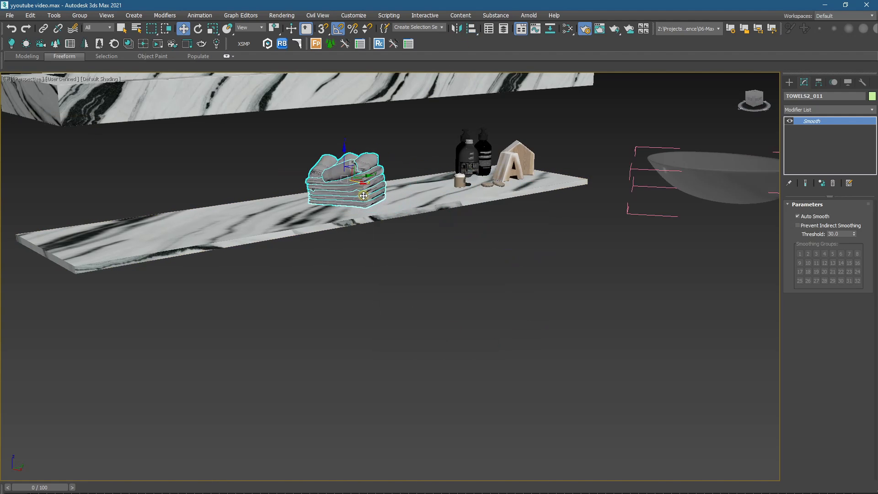
Step: Rotate the towel stack slightly where it sits on the lower marble shelf
key(z)
key(f)
scroll(408, 229, down, 3)
drag(396, 253, 415, 255)
Step: Move the towel stack along the lower shelf toward its near end, judging the placement through CoronaCamera001
key(shift+f)
key(c)
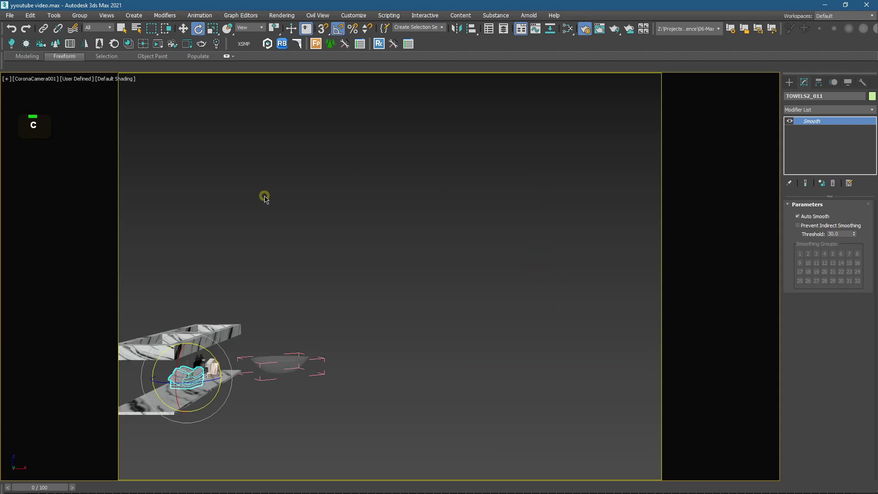
key(shift+f)
key(shift+f)
key(w)
drag(192, 374, 166, 389)
Step: Bring the rest of the bathroom back into the camera view and select the accessories group on the shelf
right_click(321, 290)
click(352, 242)
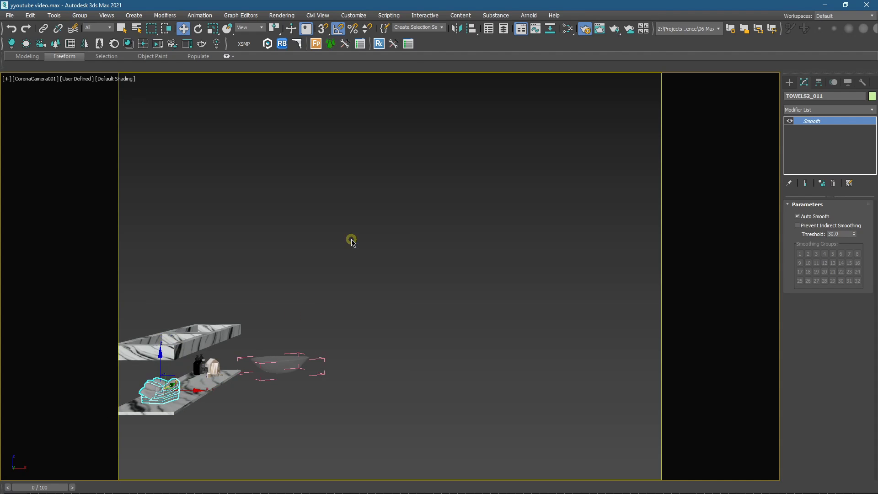
click(208, 363)
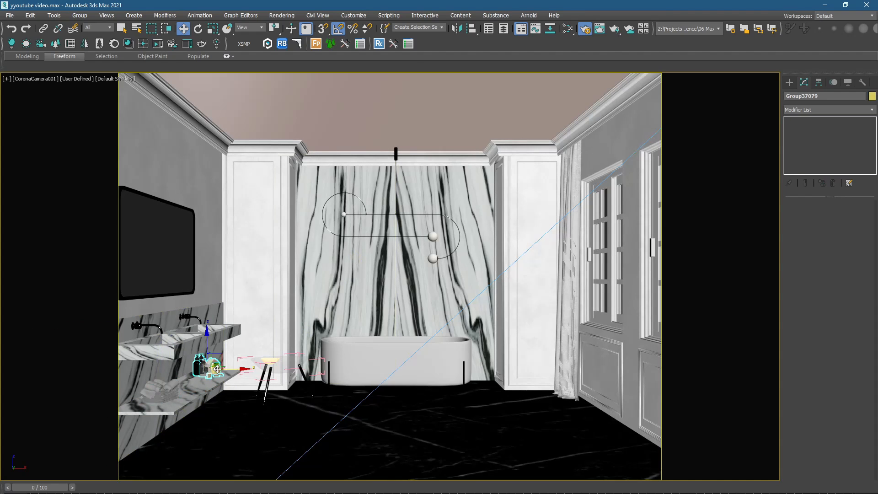
Step: Select the bowl-shaped object next to the marble shelves and isolate it
click(273, 362)
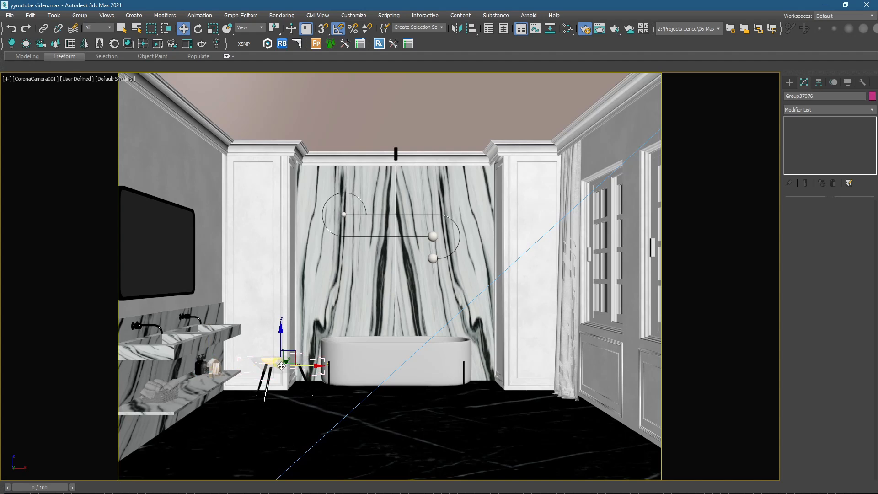
click(292, 365)
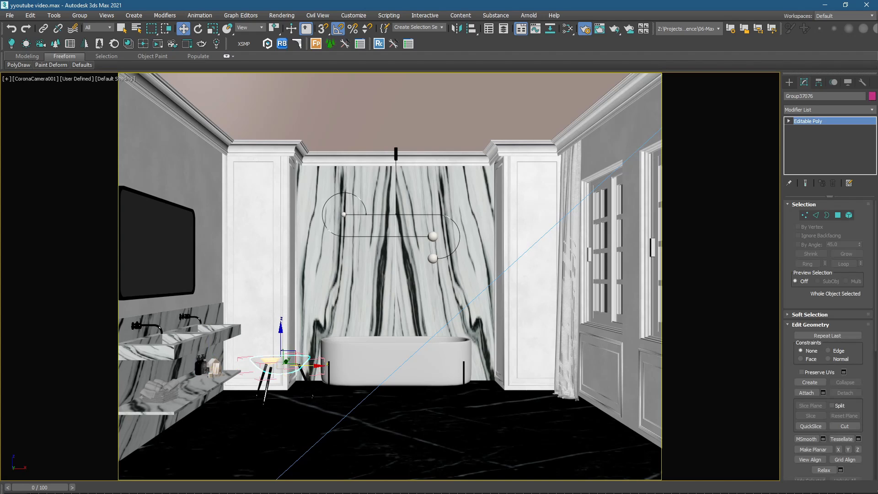
key(alt+q)
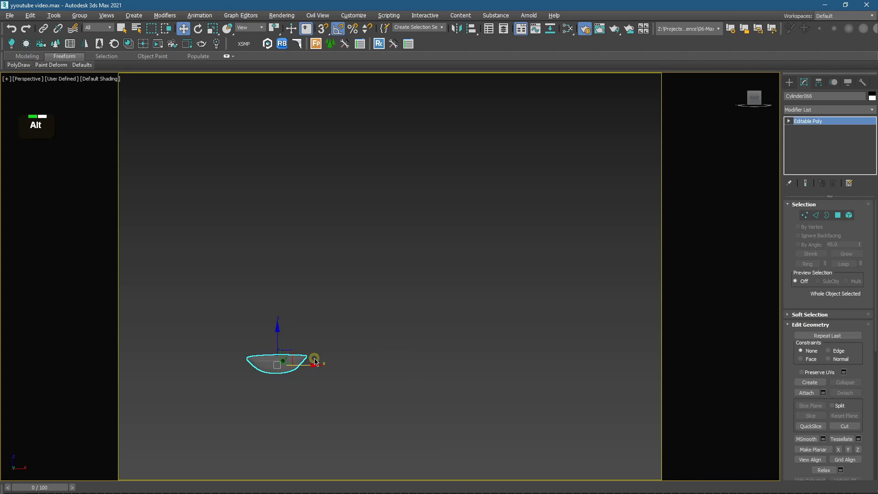
Step: Switch to File Explorer, find Bath_set2014 in the Bathroom Decor\Bath_set folder and merge it into the 3ds Max scene beside the tabletop
alt+middle_drag(314, 361, 314, 382)
key(BackSpace)
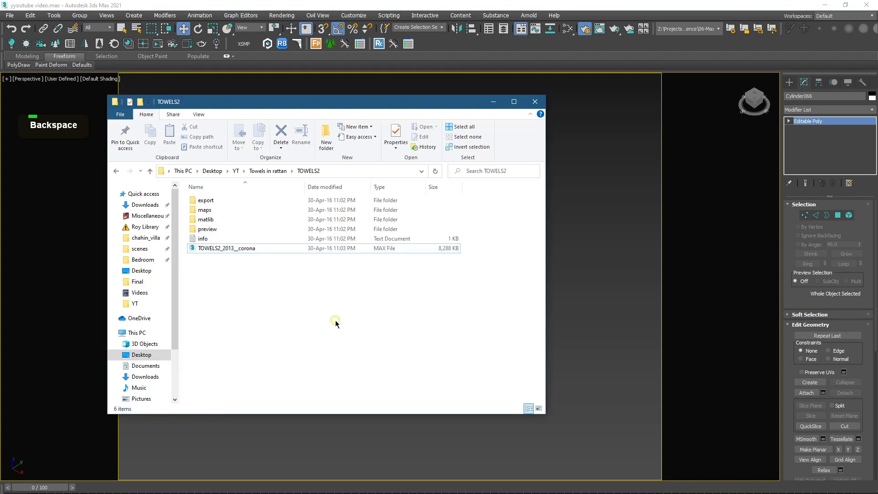
scroll(330, 256, down, 1)
key(BackSpace)
scroll(331, 298, down, 3)
scroll(339, 293, up, 3)
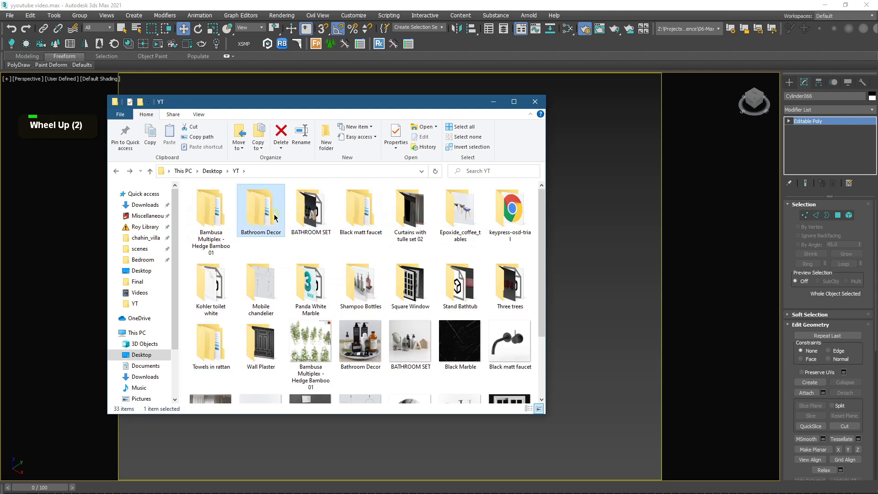
double_click(261, 211)
double_click(214, 200)
drag(208, 230, 597, 321)
click(602, 328)
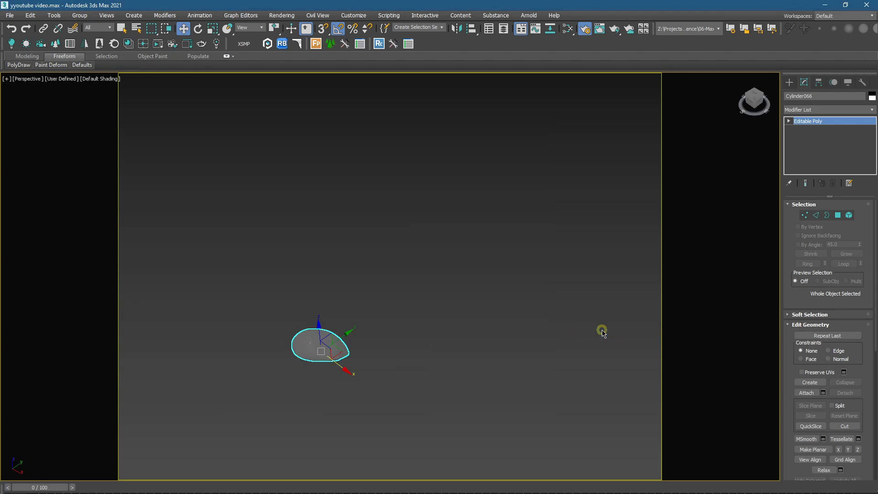
click(492, 343)
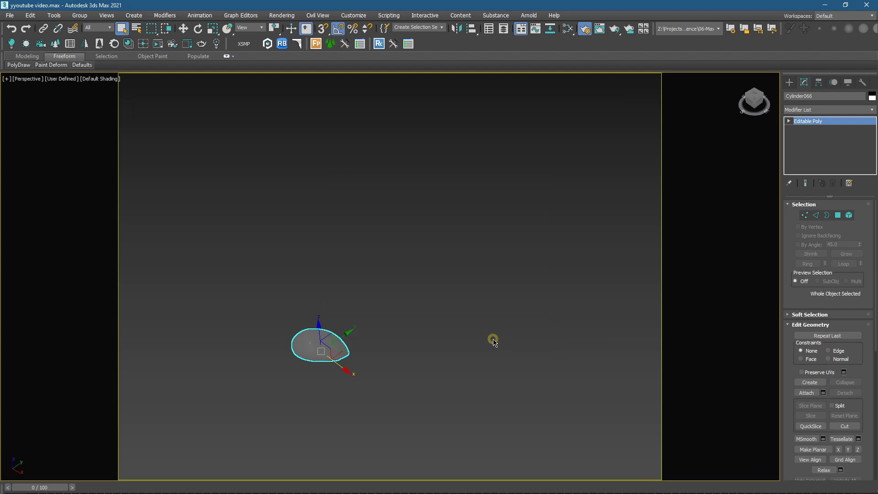
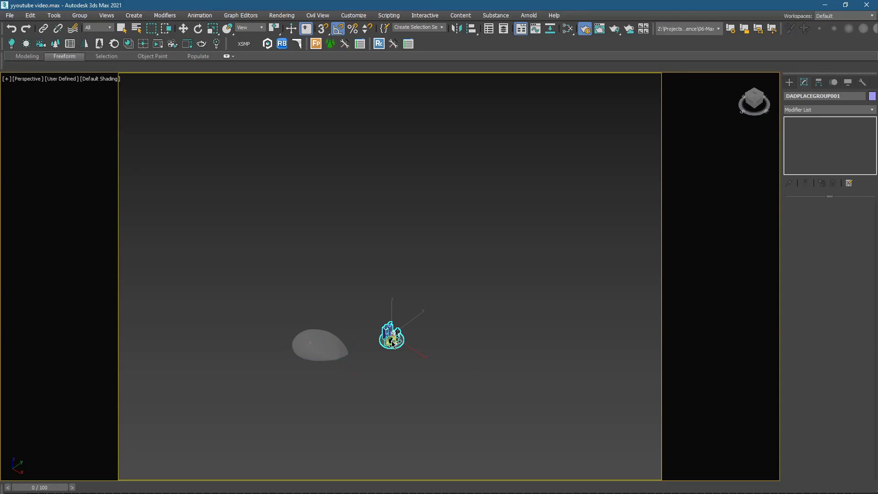
Step: Open the Bath set group and delete its round tray and the front purple pump bottle
scroll(392, 343, up, 5)
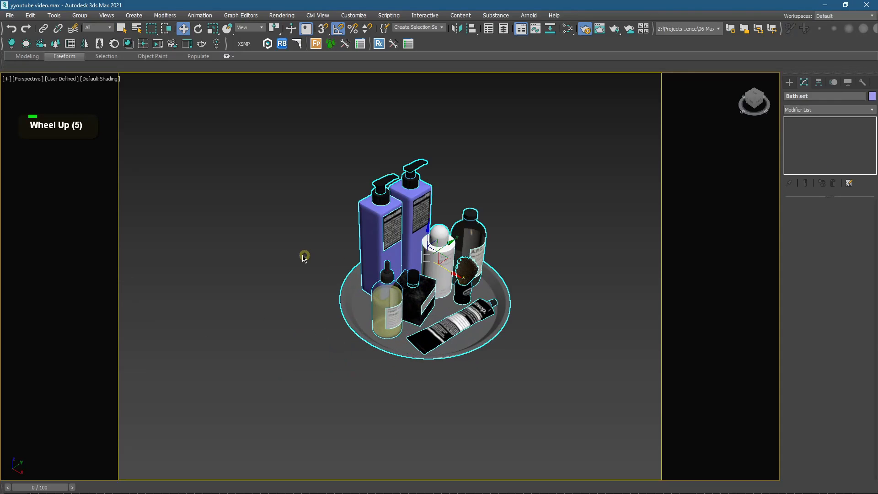
click(75, 13)
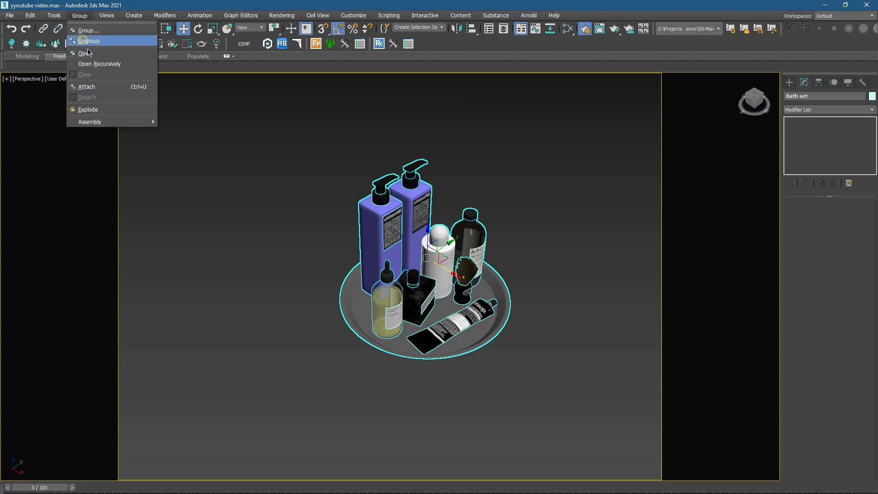
click(89, 41)
click(348, 310)
key(Delete)
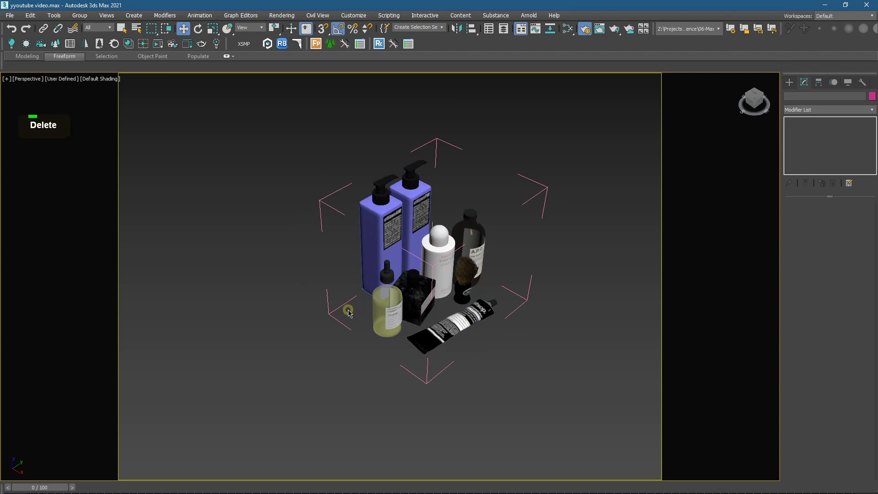
click(364, 253)
key(Delete)
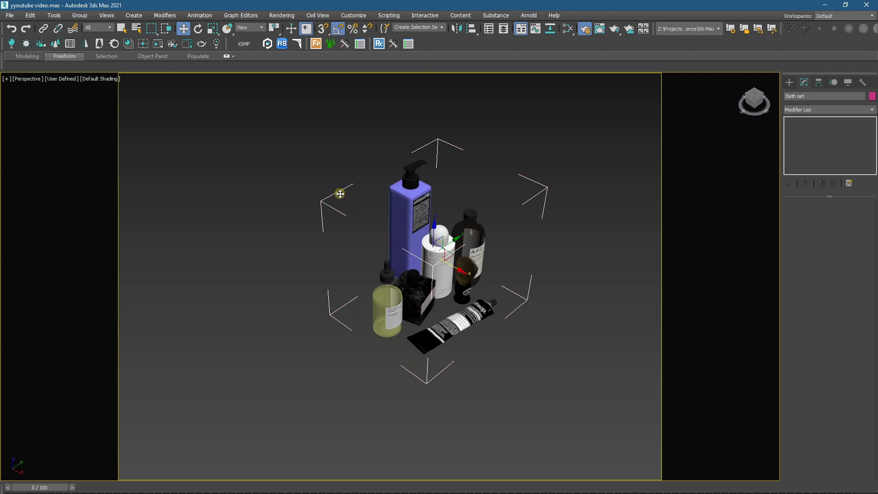
Step: Close the Bath set group and move the whole set to the tabletop's pointed end
key(ctrl+a)
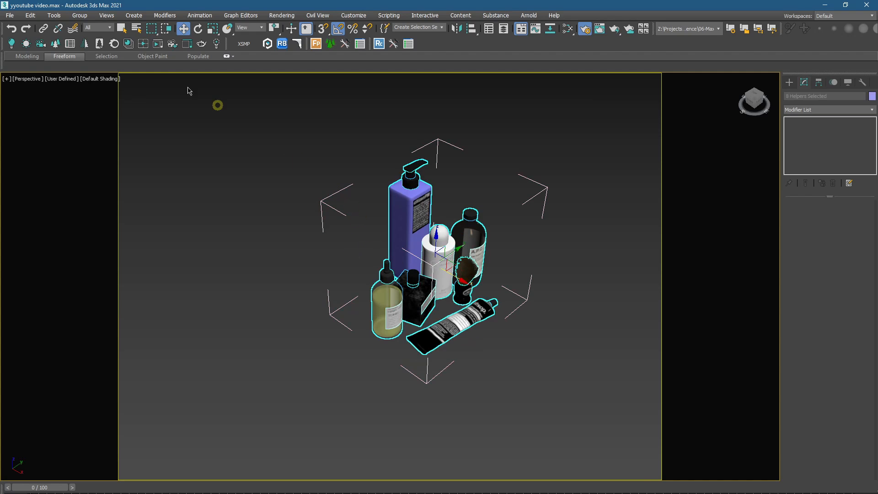
click(80, 15)
click(83, 74)
scroll(300, 216, down, 7)
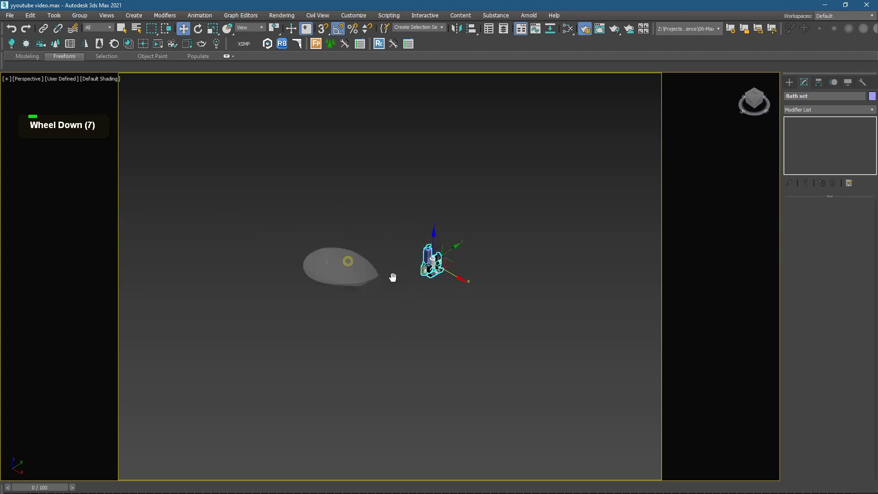
scroll(485, 287, up, 2)
drag(513, 270, 456, 301)
scroll(384, 292, up, 2)
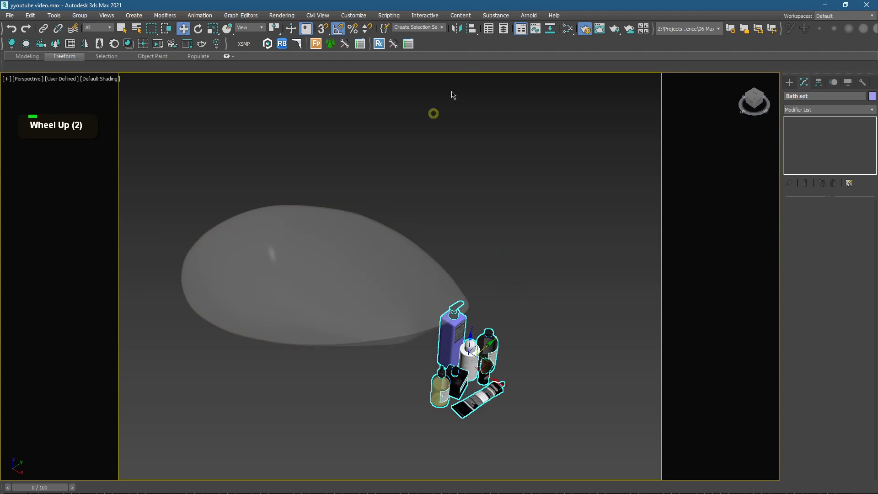
Step: Align the bath set's Z minimum to the tabletop's Z maximum and move the set onto the tabletop
click(470, 30)
click(298, 237)
click(437, 343)
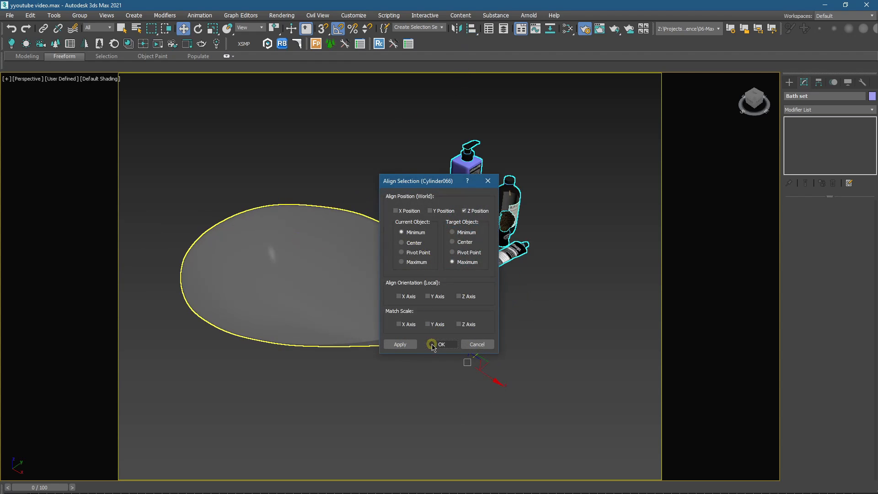
drag(512, 217, 430, 265)
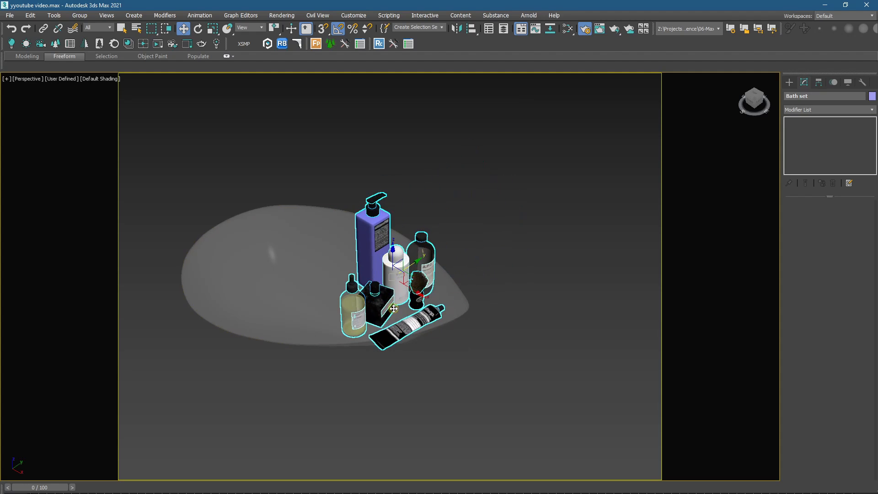
Step: Rotate the bath set about its vertical axis until the labels face the front, and show the full scene through the camera
scroll(432, 267, up, 2)
alt+middle_drag(434, 270, 420, 325)
middle_drag(348, 210, 344, 203)
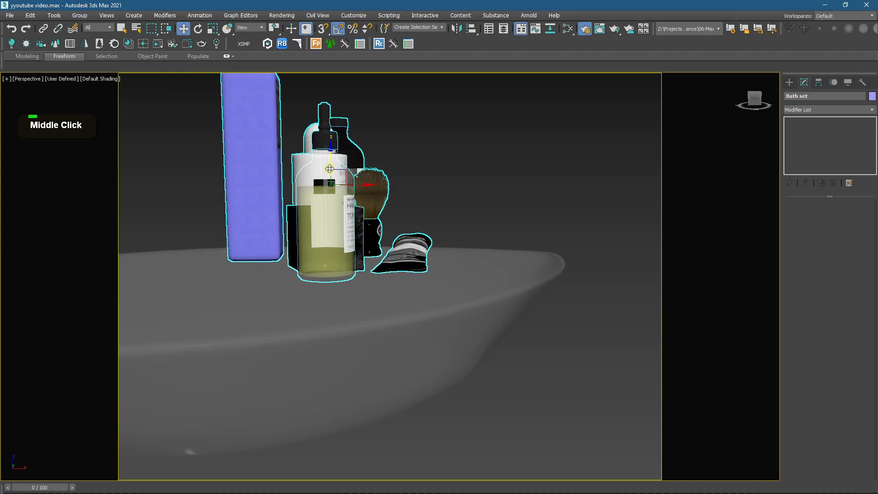
key(e)
drag(337, 183, 342, 242)
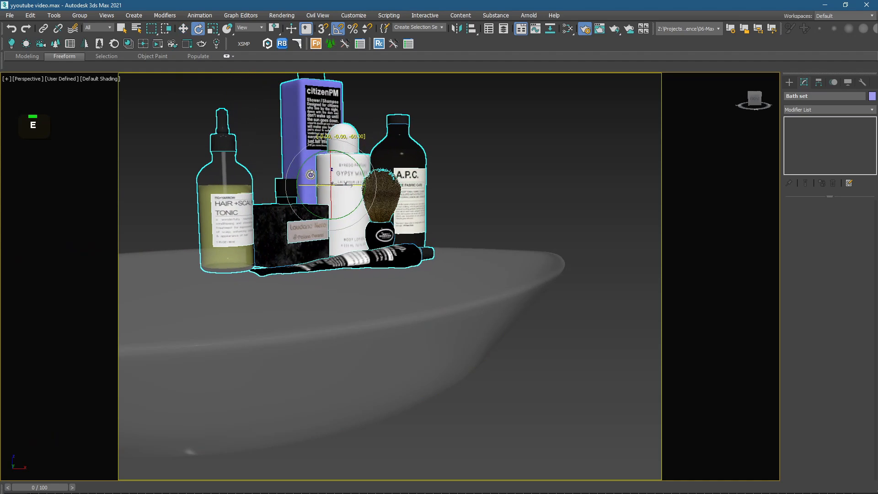
key(c)
right_click(341, 243)
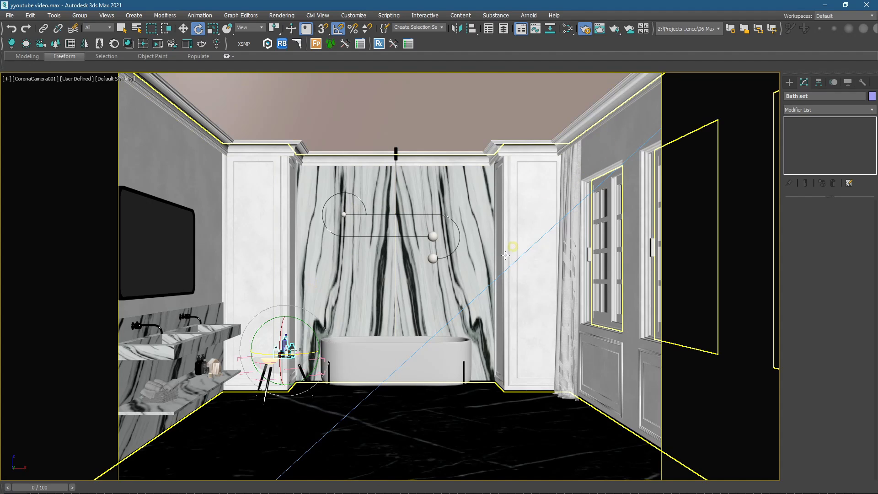
Step: Examine the Corona Sun light's position and settings in perspective, and return to the camera view
click(536, 244)
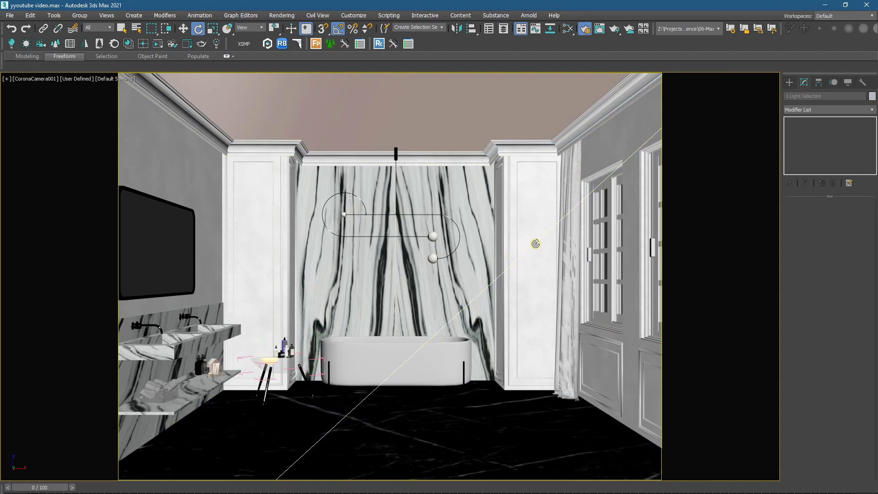
key(p)
scroll(496, 267, down, 12)
middle_drag(496, 267, 340, 309)
scroll(503, 284, down, 3)
middle_drag(504, 284, 468, 329)
click(493, 268)
middle_drag(559, 161, 528, 223)
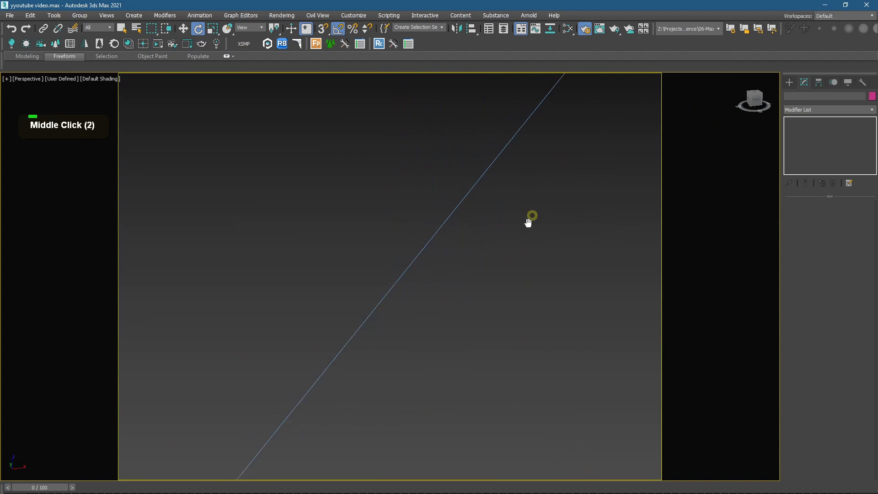
scroll(496, 280, down, 3)
click(518, 224)
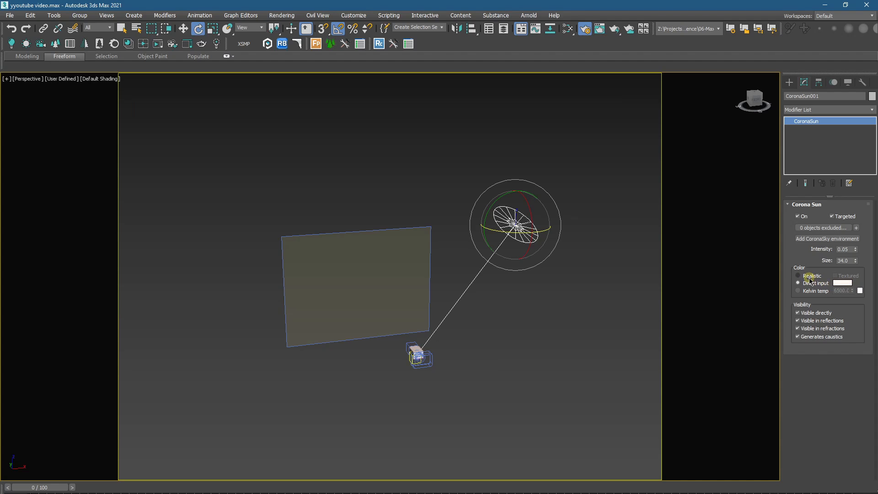
scroll(441, 337, up, 3)
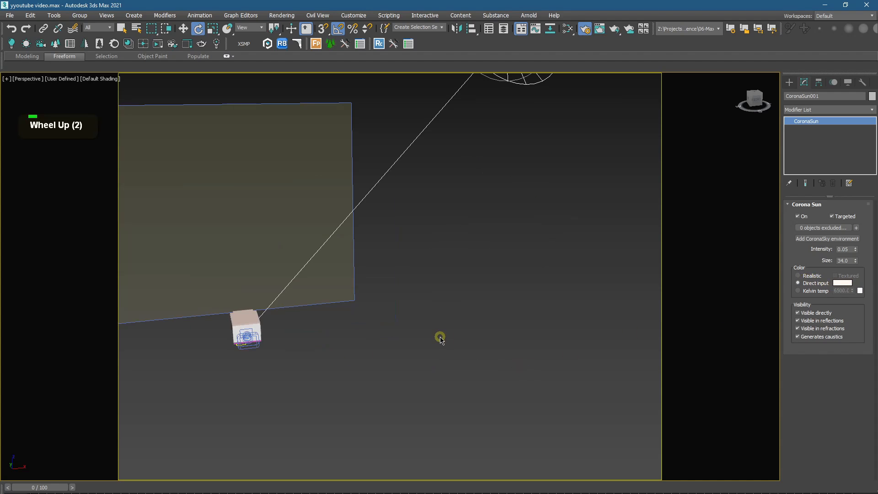
alt+middle_drag(441, 337, 382, 338)
scroll(345, 338, up, 6)
key(c)
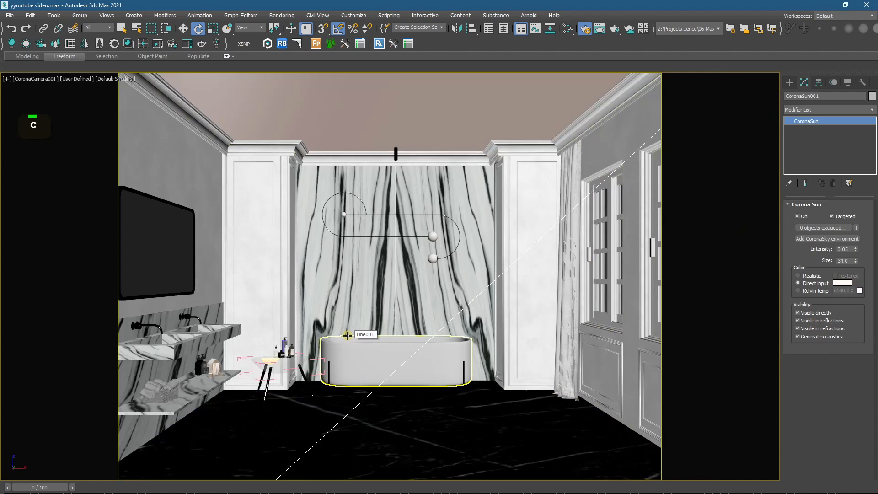
key(shift+f)
key(shift+f)
Step: Start an interactive Corona render, set its tone mapping exposure to 1.8 EV, and minimize the frame buffer
click(289, 344)
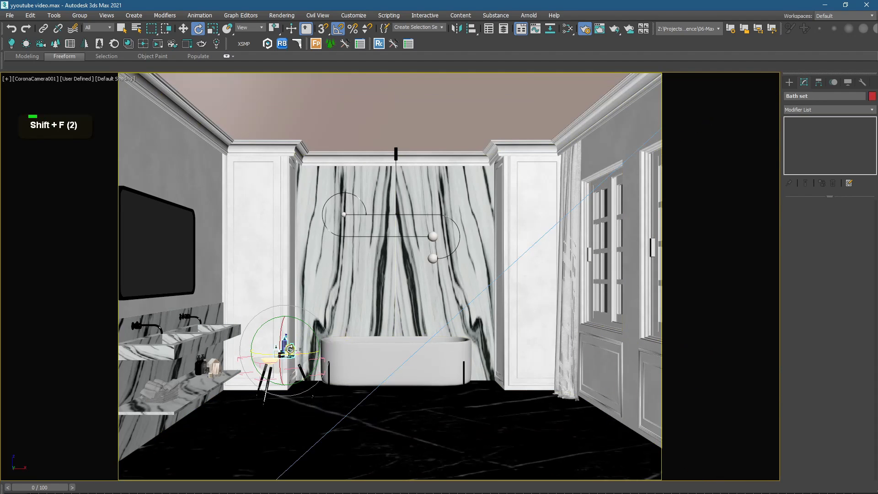
key(w)
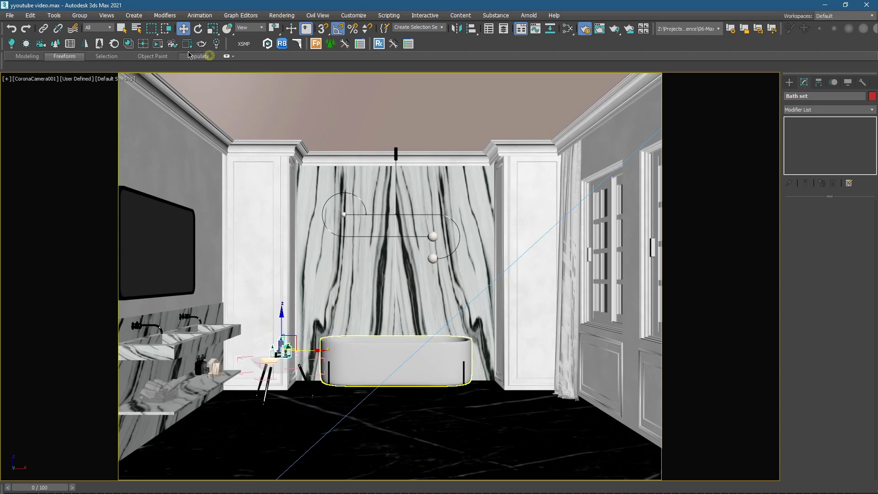
click(158, 44)
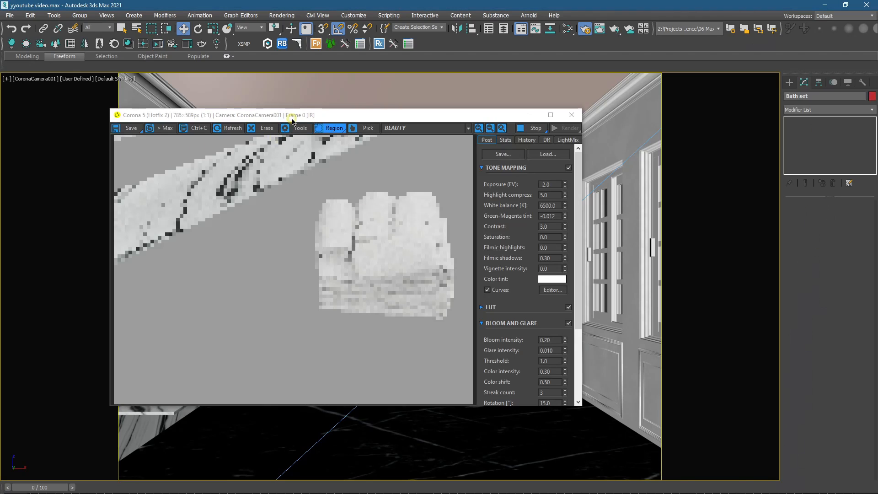
drag(293, 115, 286, 101)
double_click(551, 169)
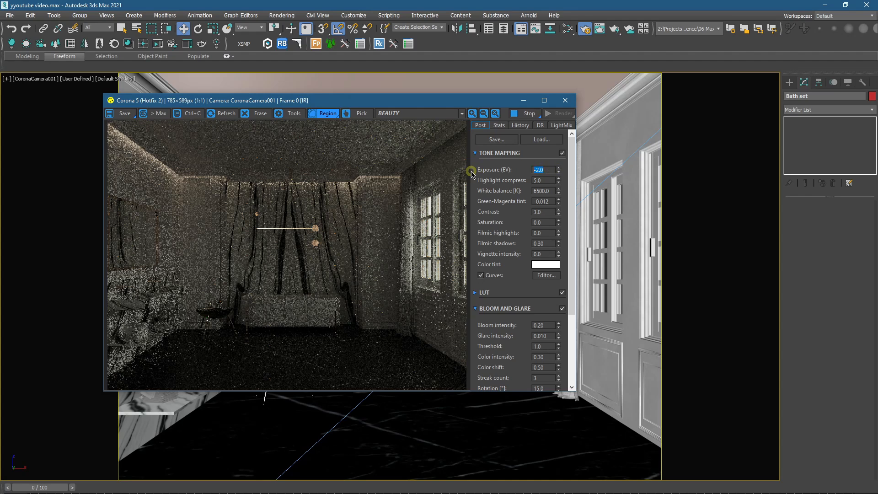
text(1.8)
key(Return)
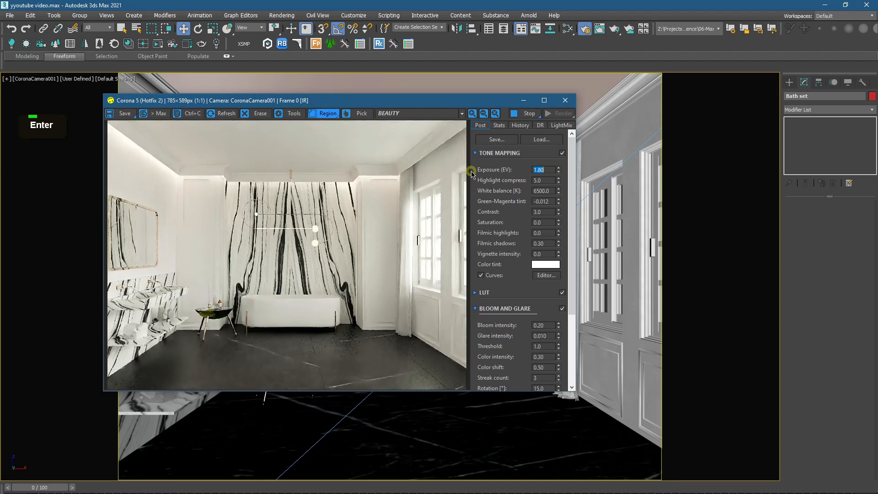
click(524, 100)
Step: Relink the scene's missing bitmaps from the saved path C:\Users\User\Desktop\YT with Relink Bitmaps
click(292, 91)
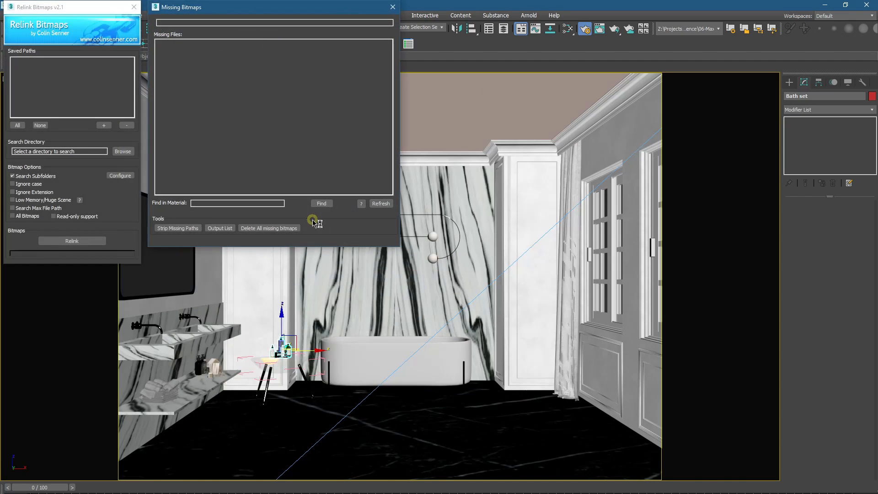
click(208, 57)
click(67, 62)
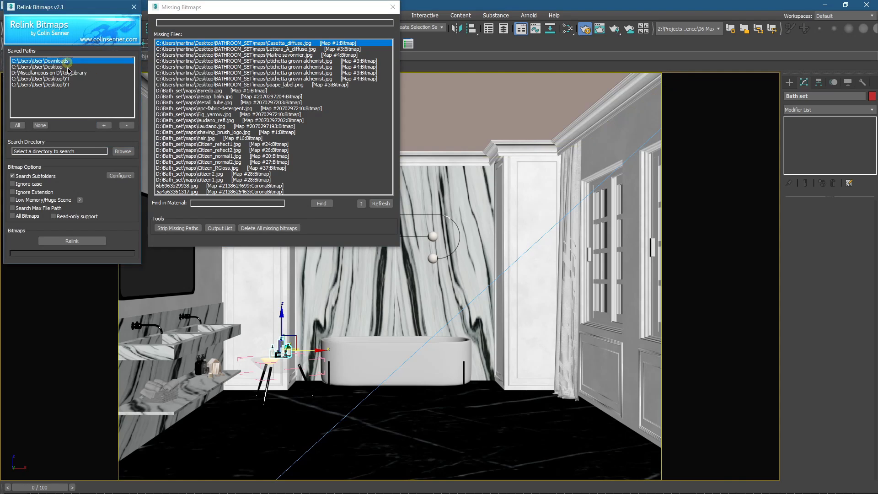
click(64, 85)
click(72, 241)
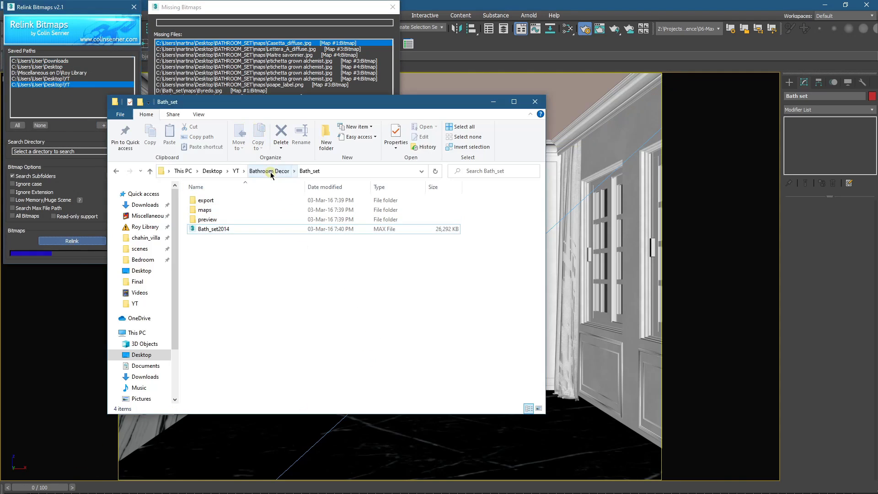
Step: Find the Three trees model in the YT folder on the Desktop and open its folder
click(269, 171)
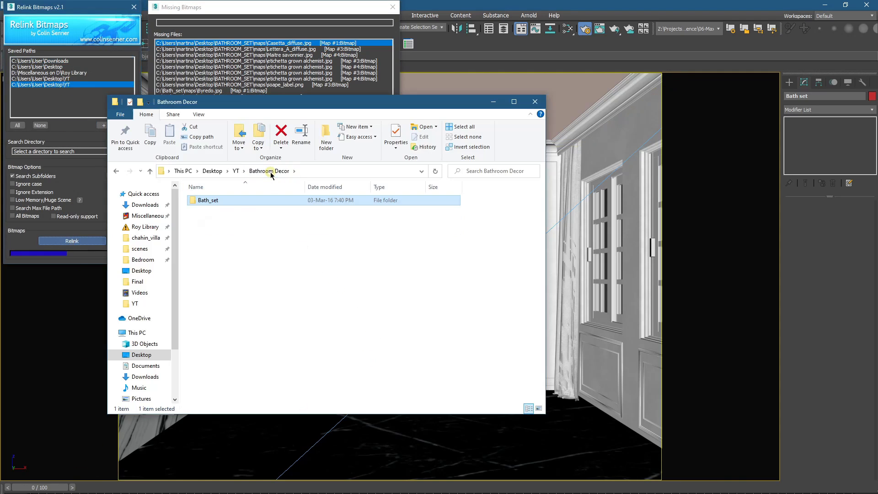
click(235, 171)
scroll(295, 258, down, 3)
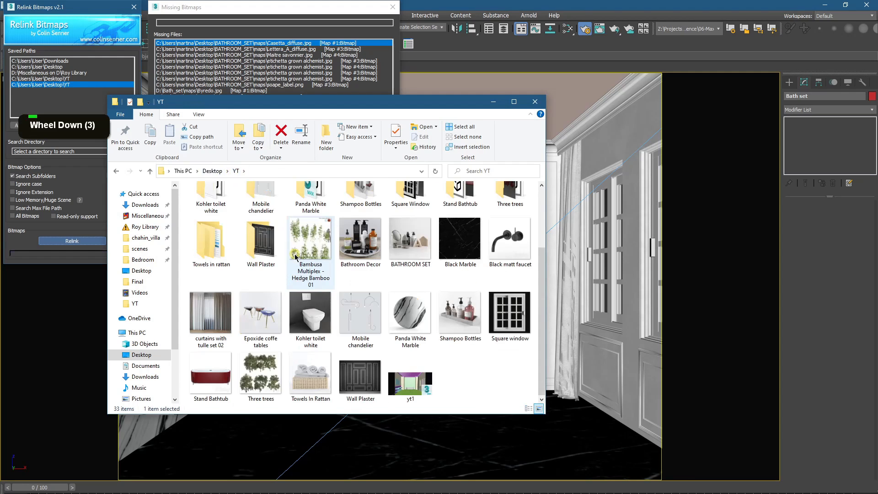
click(261, 373)
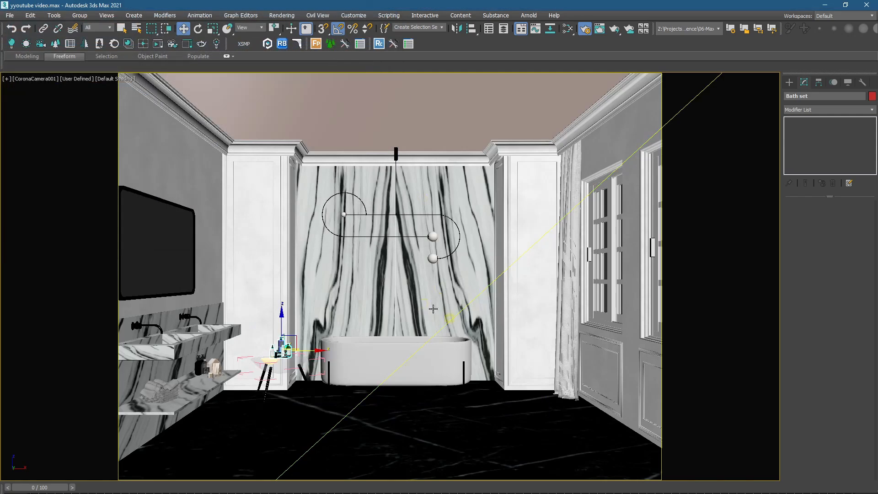
key(alt+Tab)
click(311, 375)
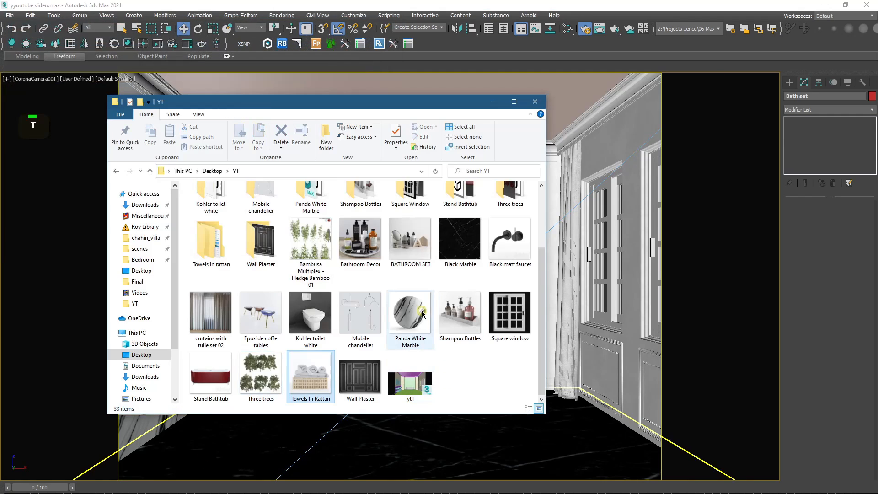
scroll(311, 375, up, 3)
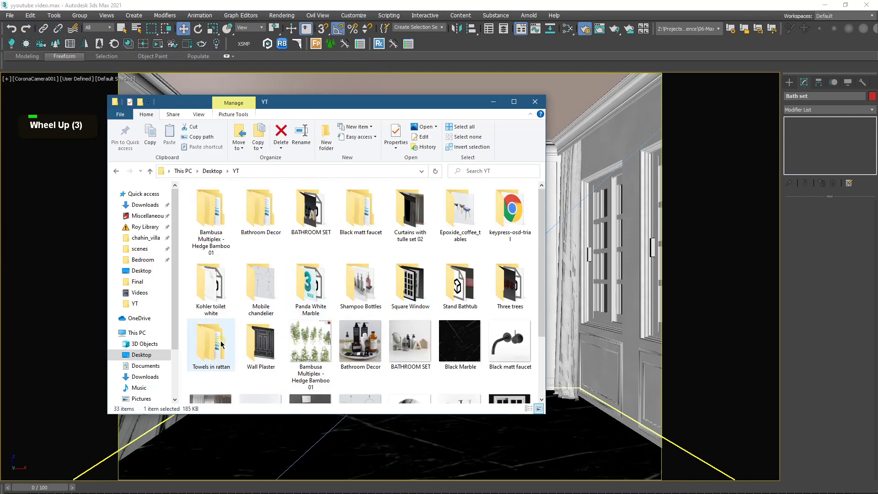
double_click(489, 294)
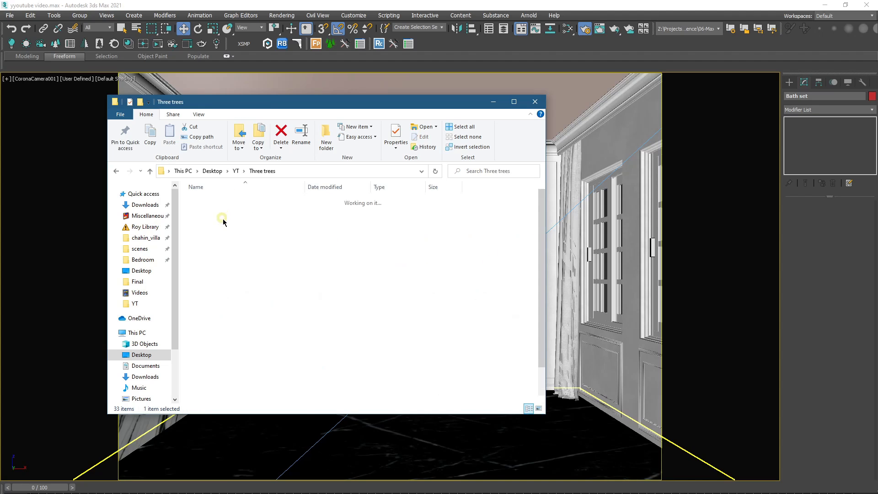
Step: Merge the Three trees model into the bathroom scene, proceeding despite the missing DLL, and place it
drag(314, 370, 588, 417)
click(613, 434)
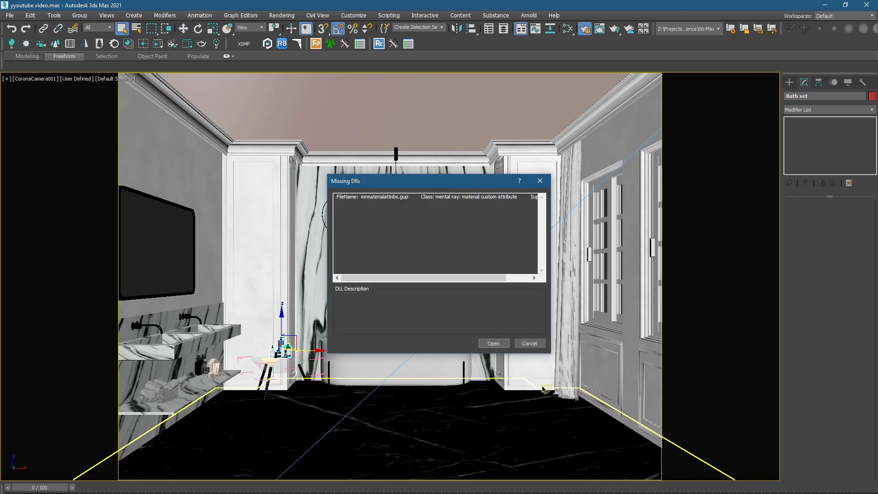
click(497, 345)
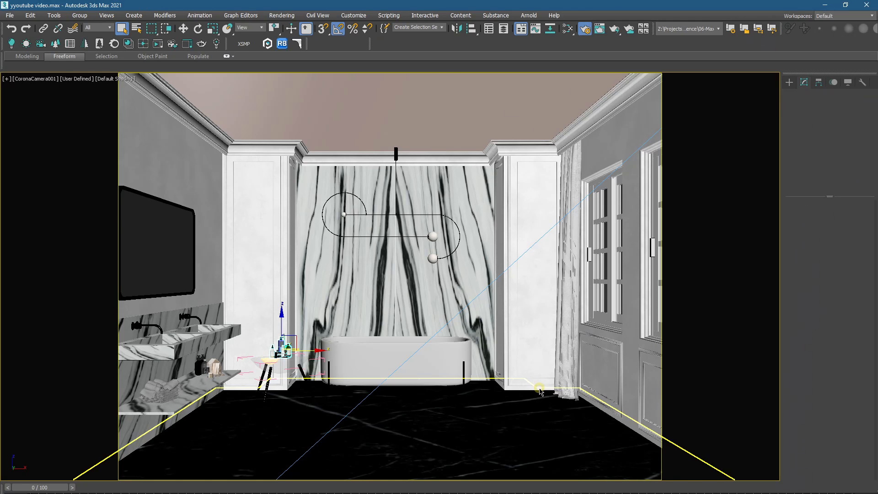
click(502, 408)
Step: Rotate the three trees in the top view and move them outside the building, alongside its window wall
key(t)
scroll(416, 319, down, 8)
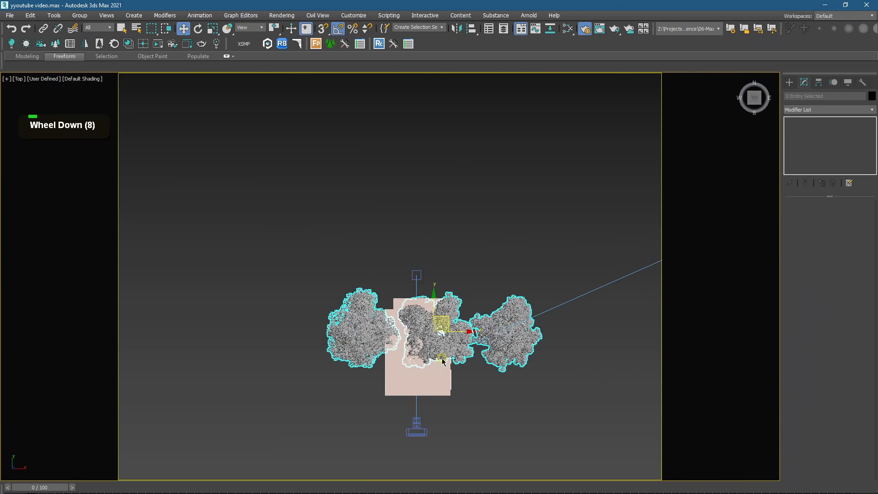
scroll(416, 319, up, 3)
key(e)
drag(401, 302, 457, 326)
key(w)
middle_drag(458, 326, 354, 278)
drag(354, 277, 486, 276)
alt+middle_drag(486, 276, 561, 291)
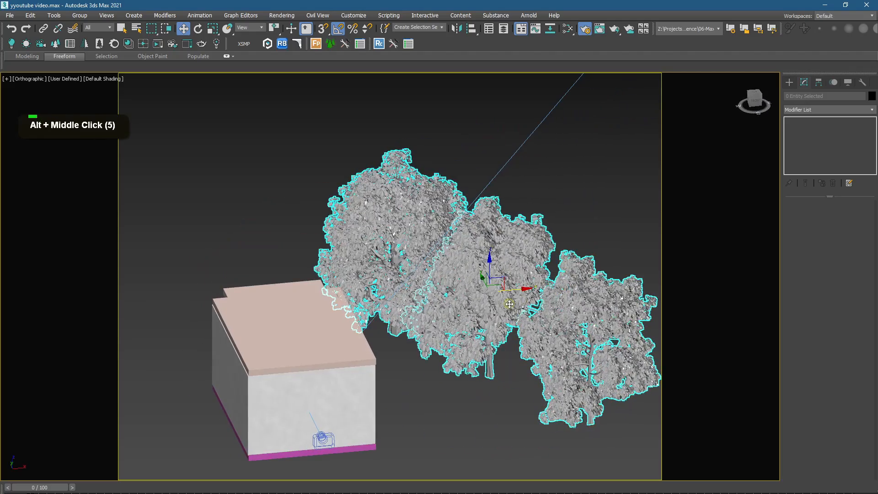
alt+middle_drag(417, 337, 402, 337)
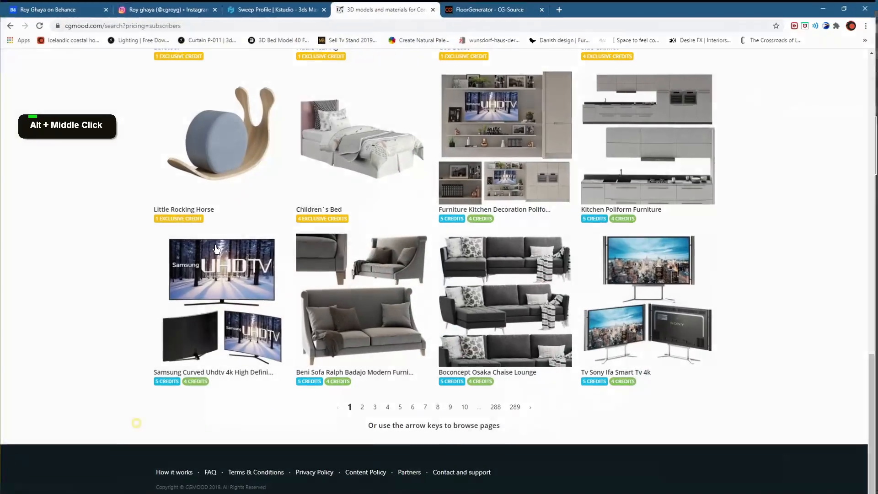
Step: Switch to the browser and examine the greenery outside the windows in the Constanza project on Behance
click(167, 8)
click(50, 7)
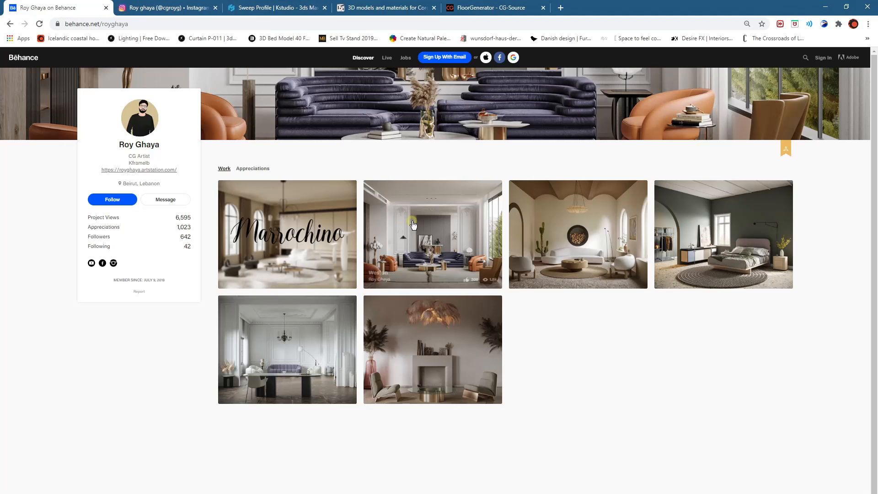
click(610, 214)
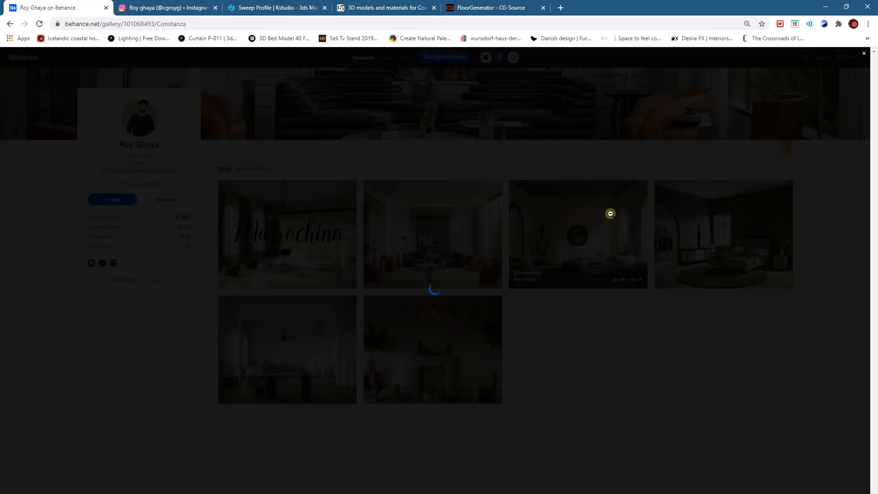
scroll(575, 246, down, 3)
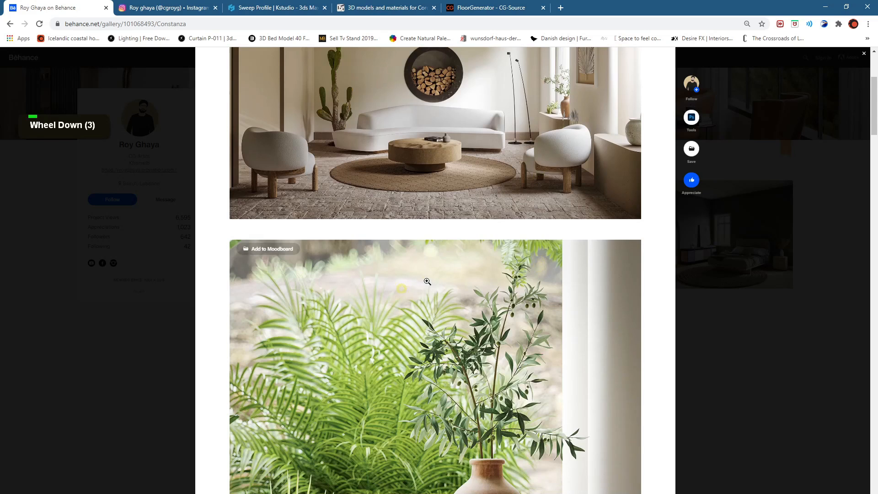
scroll(451, 298, down, 4)
click(684, 286)
Step: Examine the window backgrounds in the white interior and Little Greenco projects, and return to 3ds Max
click(552, 236)
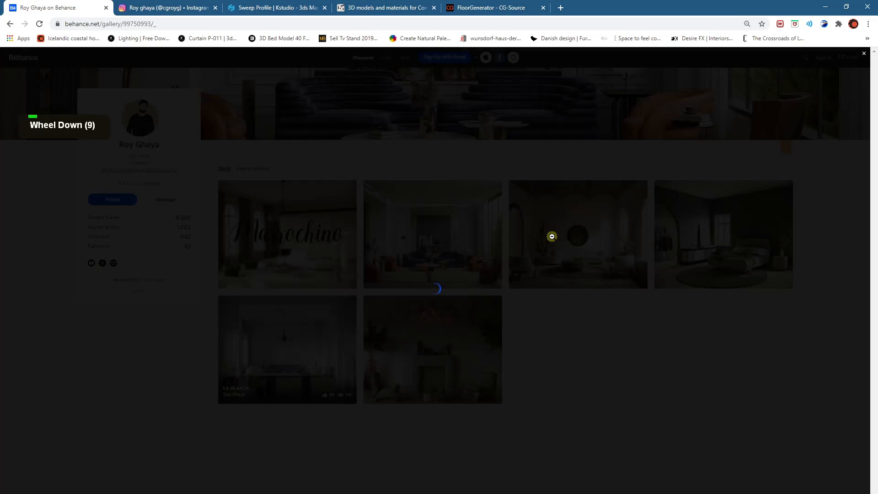
scroll(551, 240, down, 10)
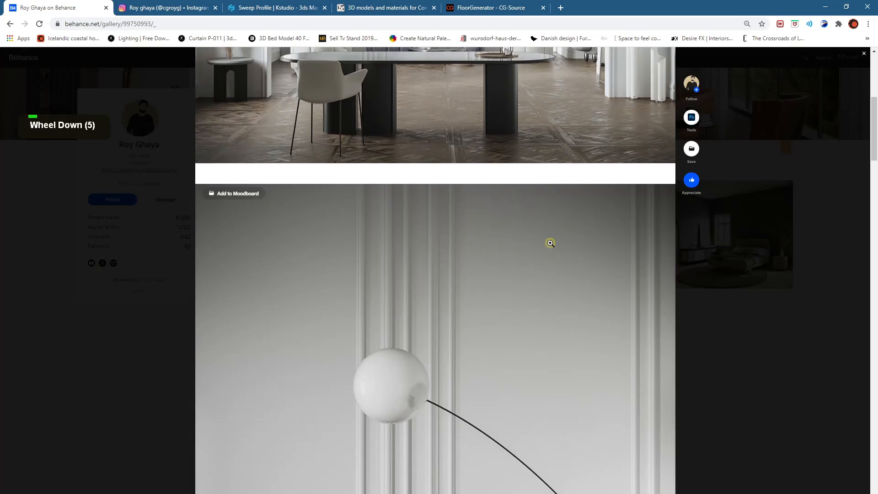
scroll(551, 243, down, 20)
scroll(552, 242, up, 4)
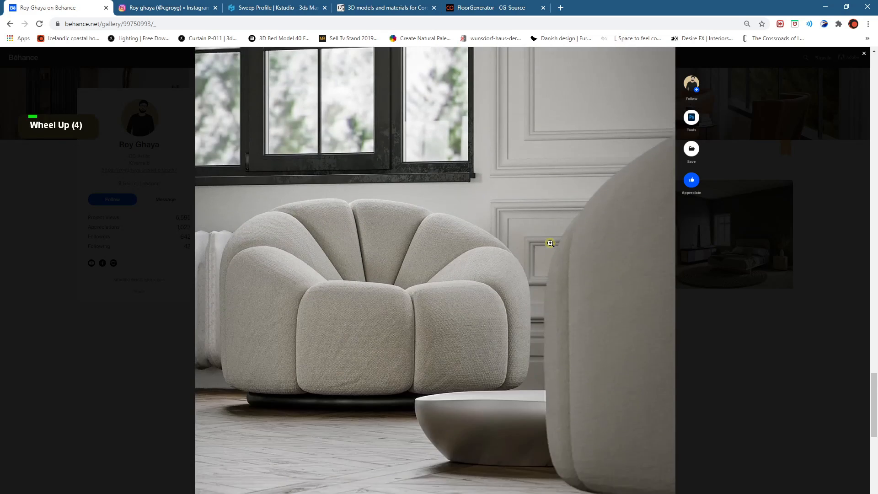
click(130, 336)
click(723, 200)
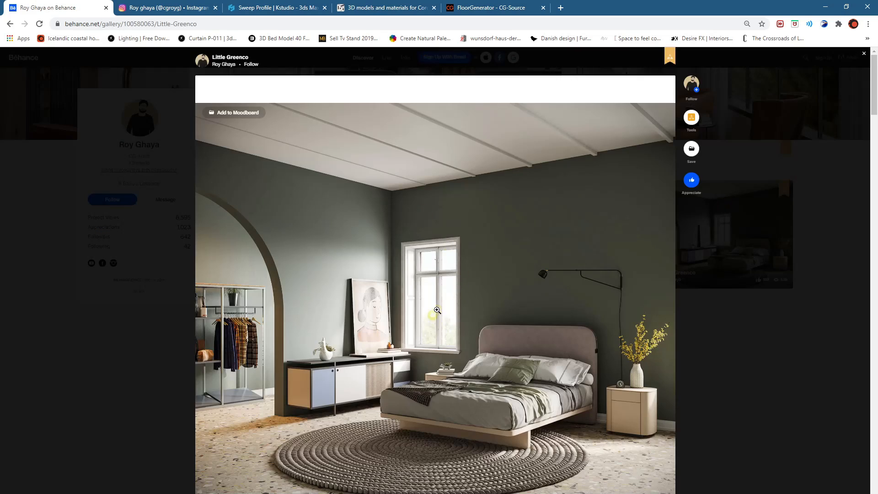
key(Escape)
key(alt+Tab)
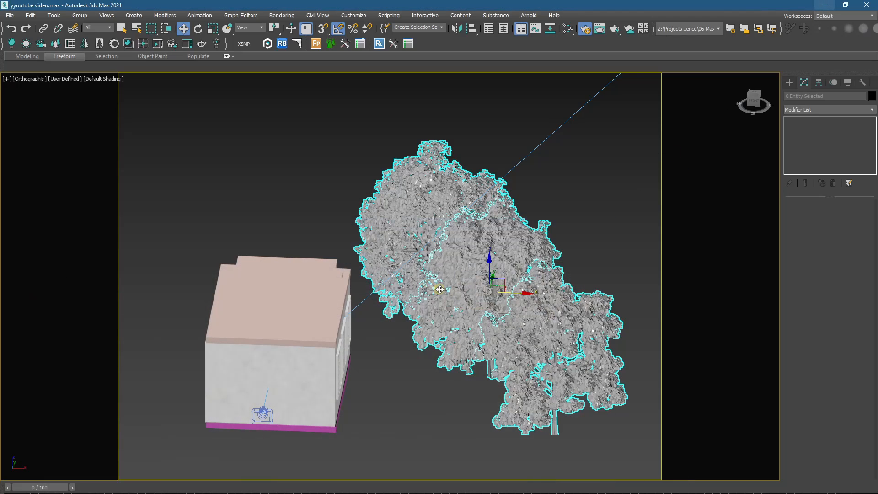
Step: Relink the merged trees' missing bitmaps from the saved path C:\Users\User\Desktop\YT with Relink Bitmaps
alt+middle_drag(440, 289, 296, 57)
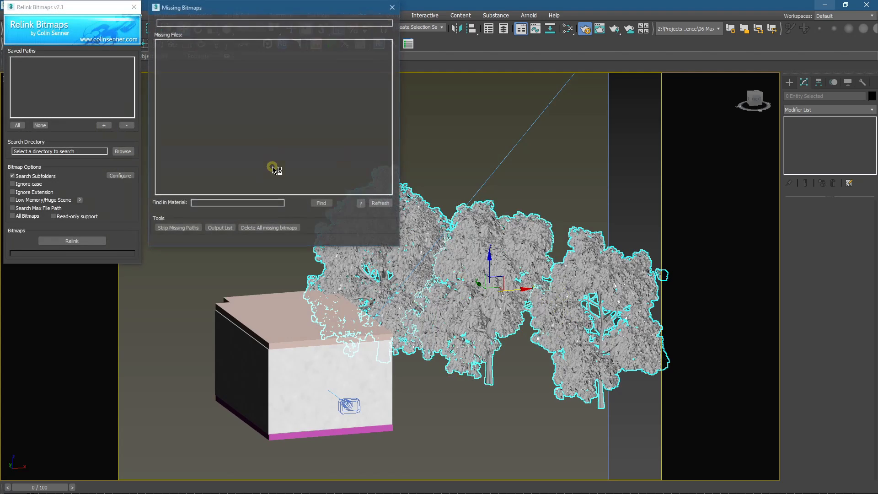
click(207, 54)
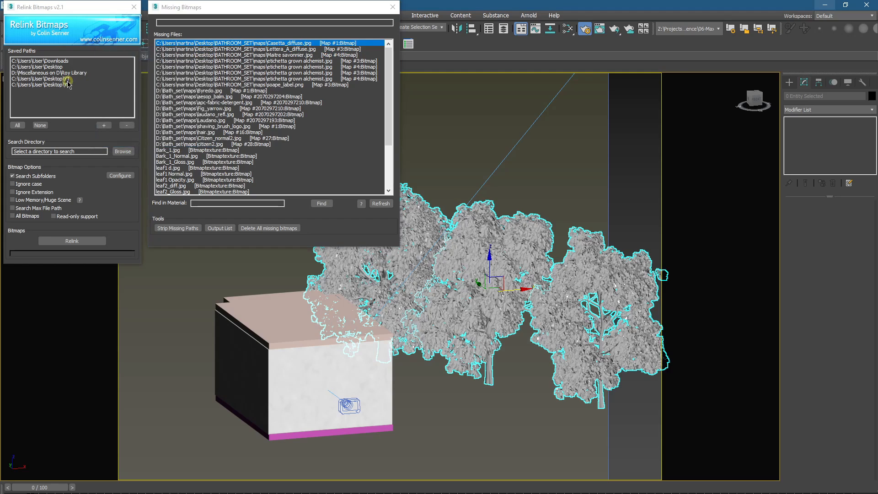
click(69, 85)
click(72, 241)
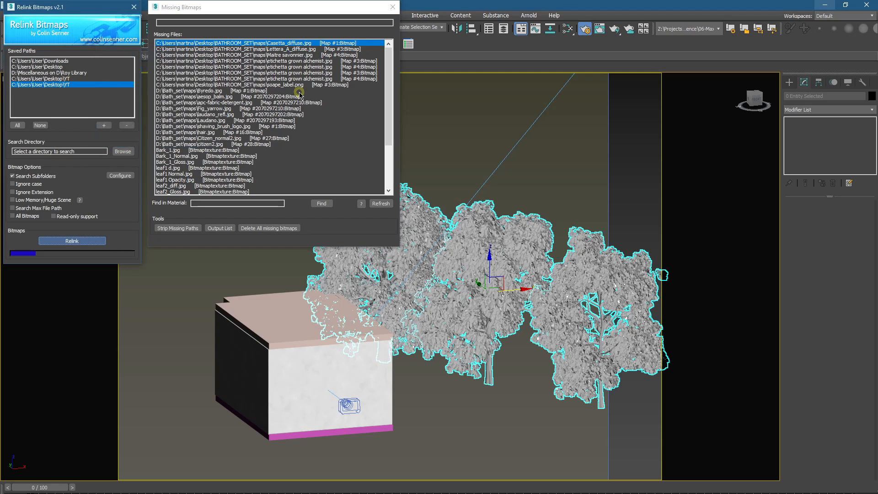
click(393, 7)
Step: Convert all scene materials, maps and lights with Corona Converter, and check the textured trees in perspective
click(115, 43)
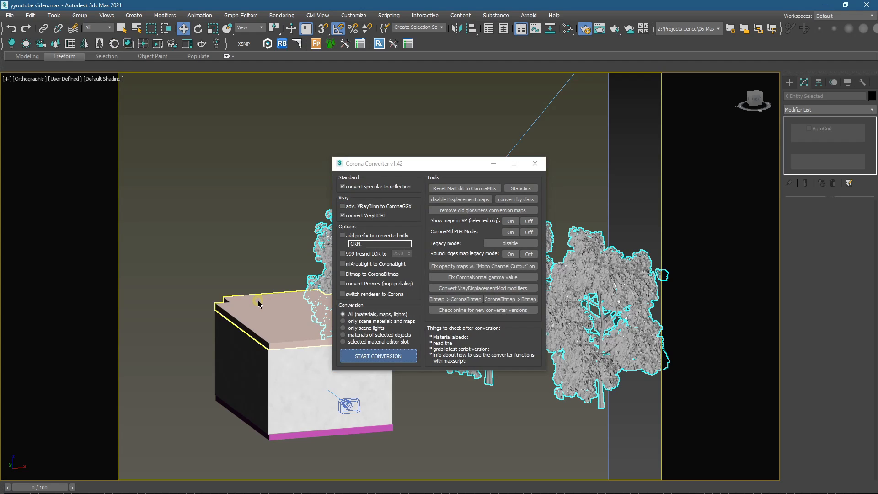
click(356, 357)
click(526, 233)
click(535, 163)
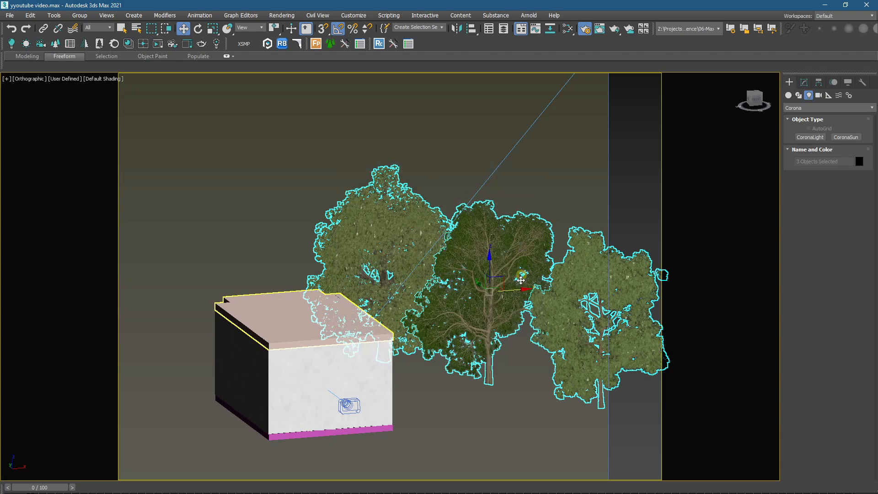
key(p)
alt+middle_drag(491, 303, 505, 310)
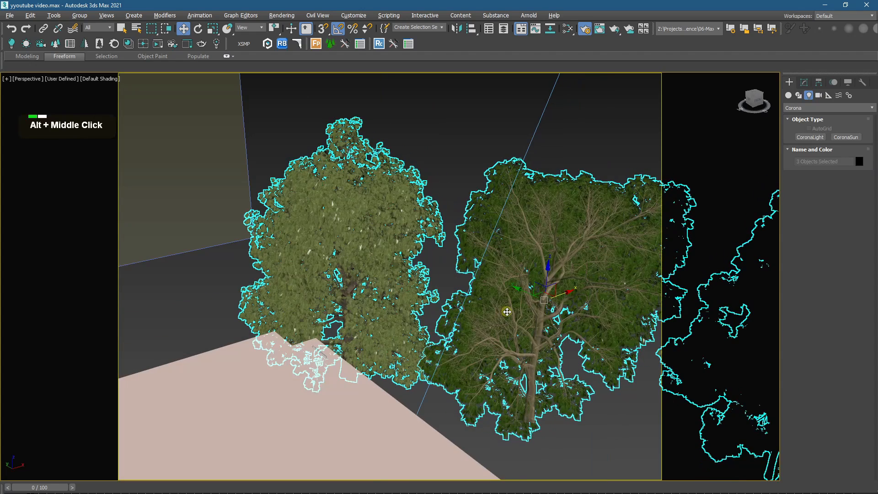
scroll(505, 310, down, 2)
middle_drag(503, 206, 478, 103)
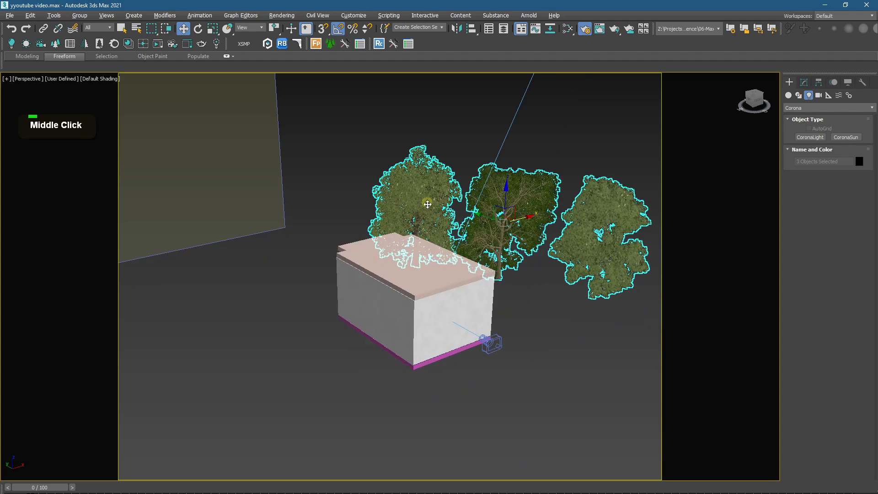
Step: Assign the CoronaMtl material Material #30 to the base slab Line002 under the building
click(441, 354)
scroll(441, 354, up, 3)
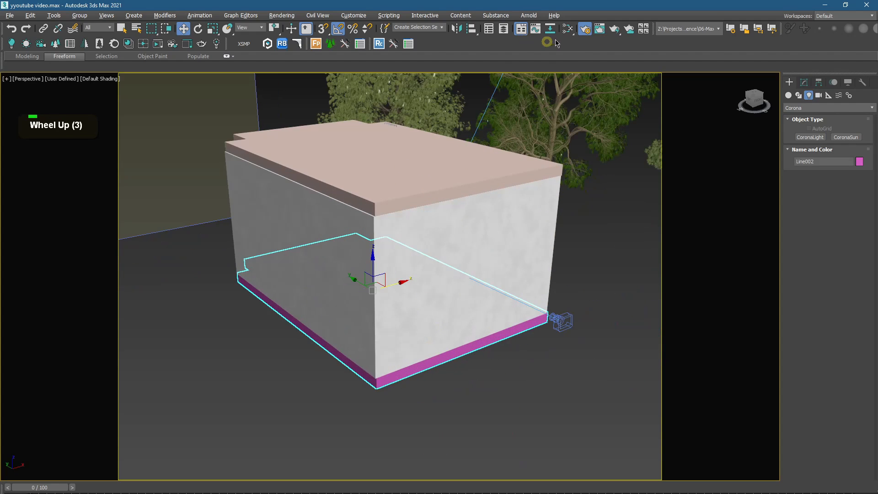
click(568, 29)
middle_drag(568, 157, 586, 295)
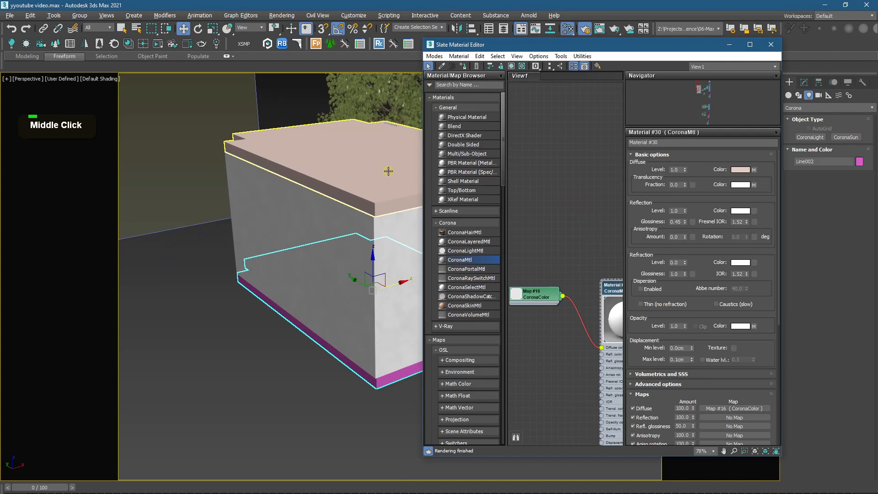
click(389, 171)
click(396, 381)
click(604, 288)
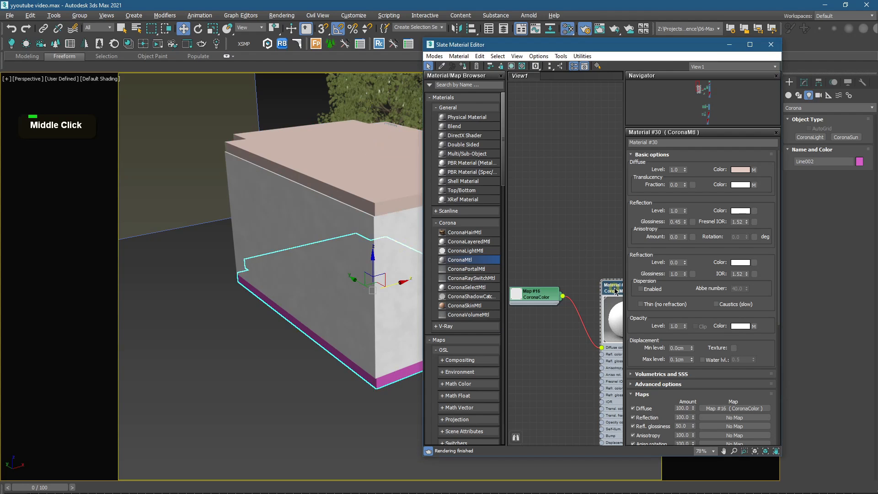
click(463, 66)
middle_drag(580, 212, 569, 211)
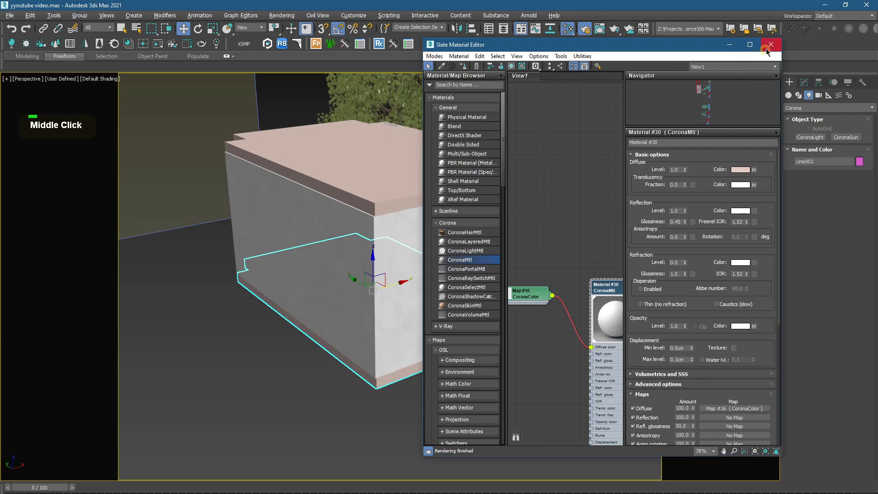
click(772, 44)
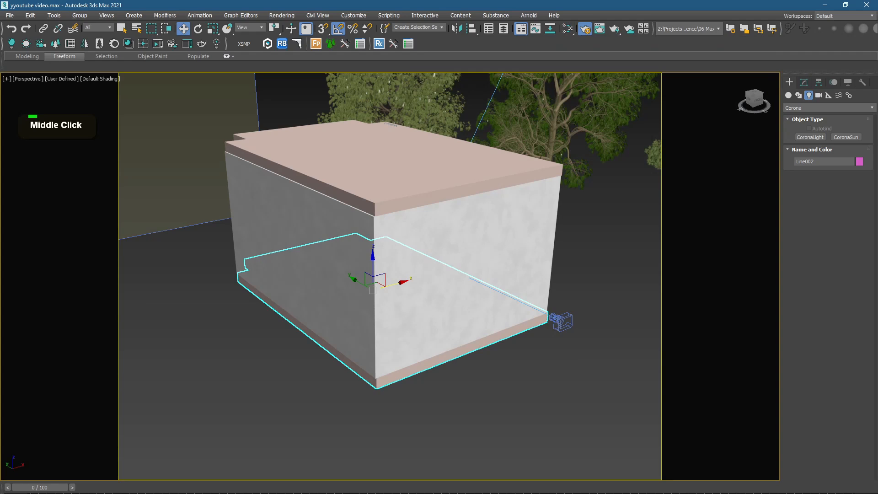
Step: Turn off the material override in the Corona scene settings of Render Setup
key(F10)
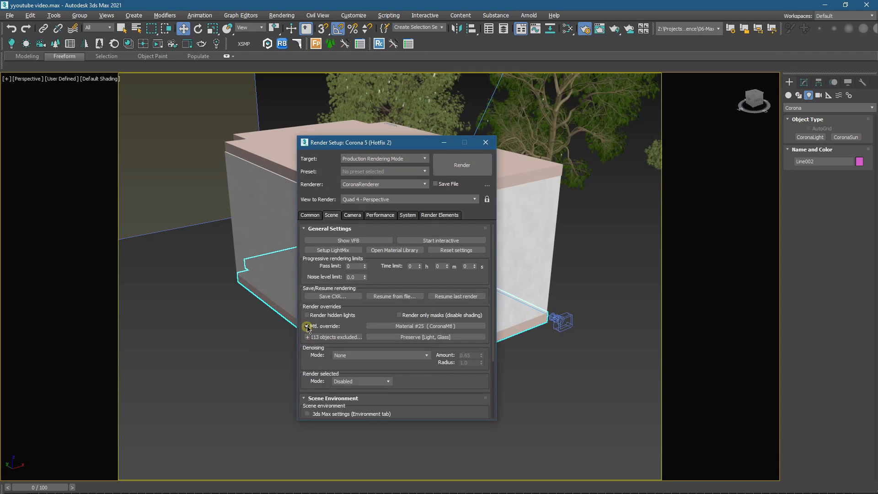
click(486, 142)
scroll(384, 254, down, 3)
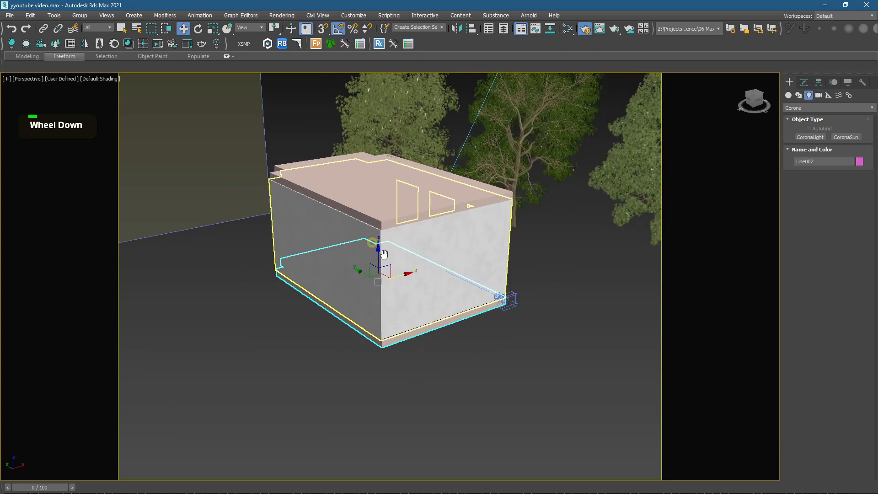
Step: Return to the Corona camera view and start a Corona render of the bathroom
key(c)
key(shift+f)
key(shift+f)
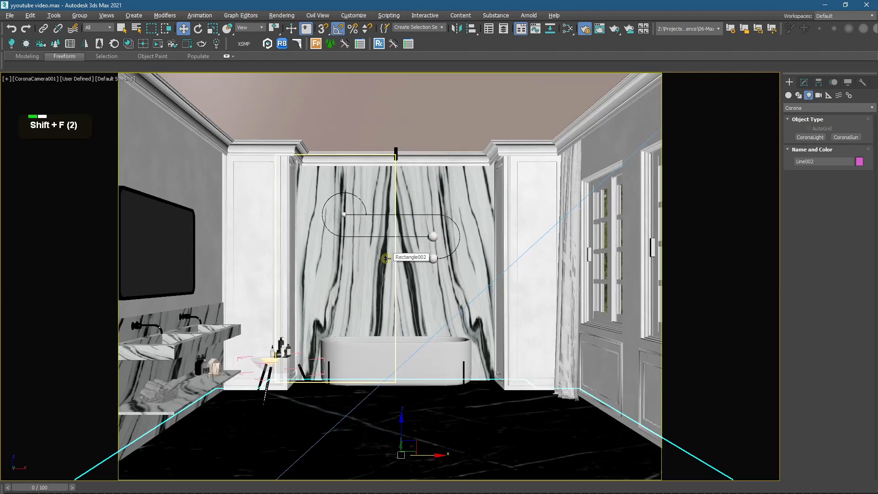
click(161, 46)
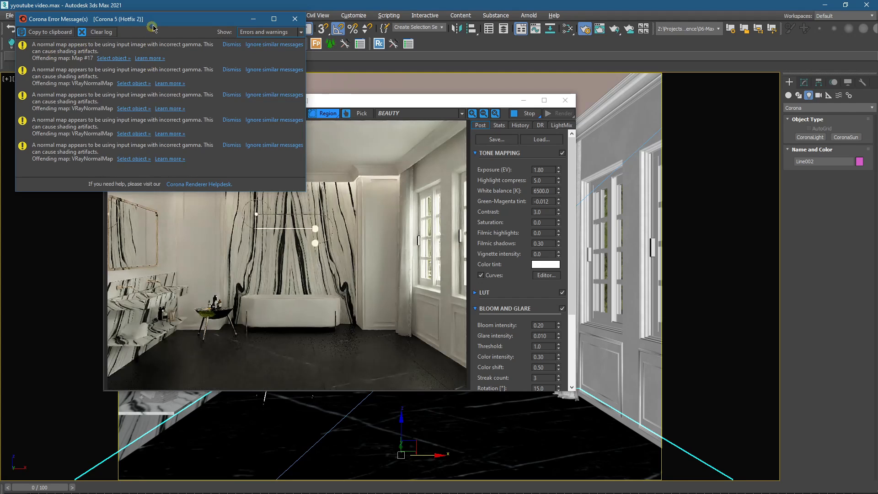
Step: Stop the interactive render and fix the CoronaNormal gamma values with Corona Converter
drag(156, 23, 262, 108)
click(402, 108)
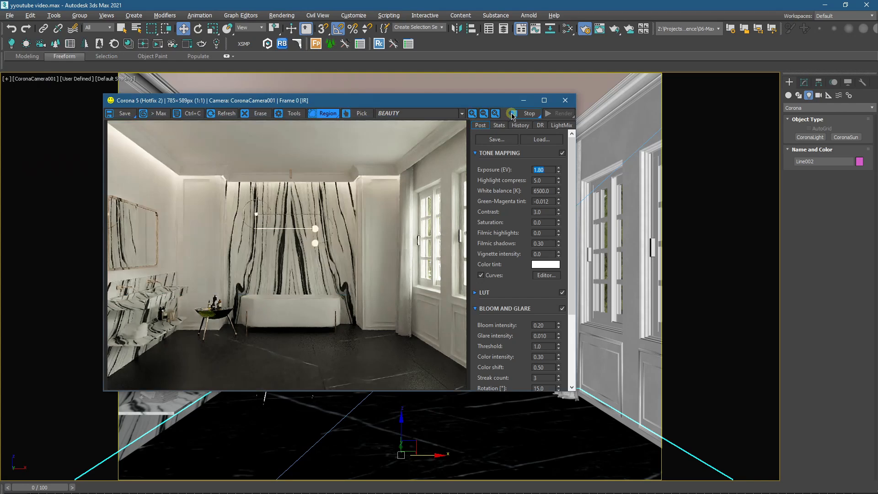
click(114, 46)
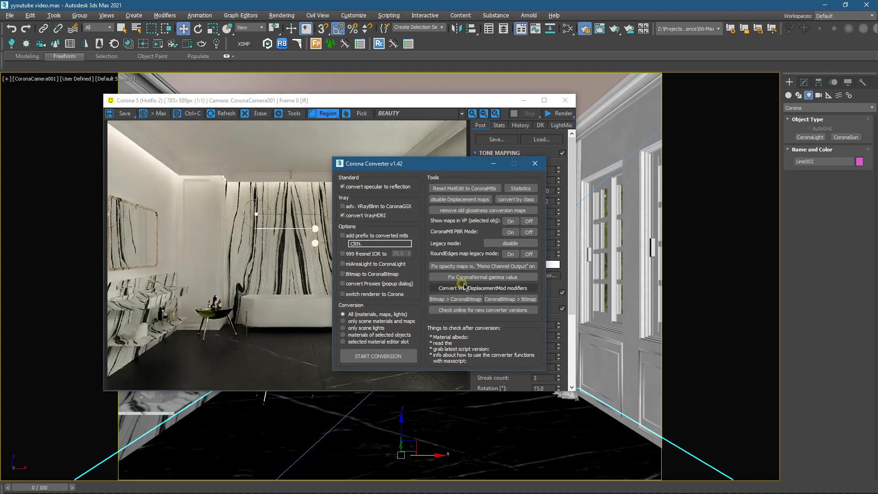
click(465, 278)
click(464, 278)
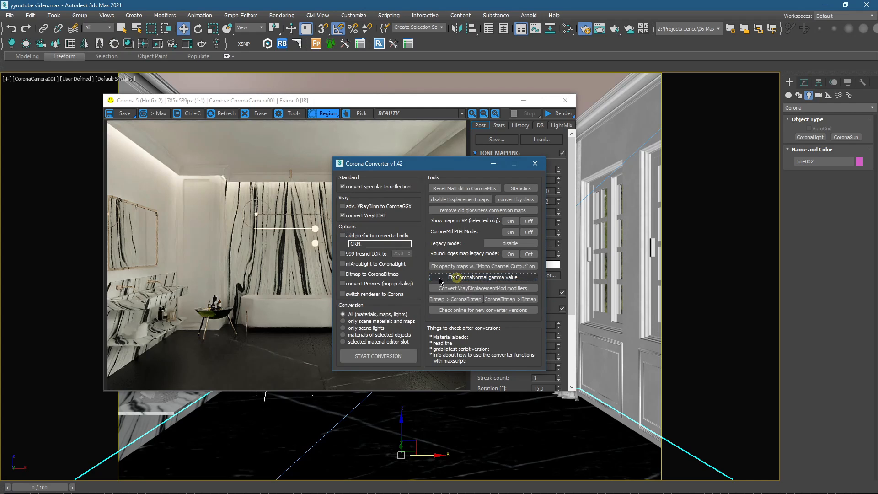
Step: Start the interactive render again and dismiss all the normal map gamma warnings
click(549, 118)
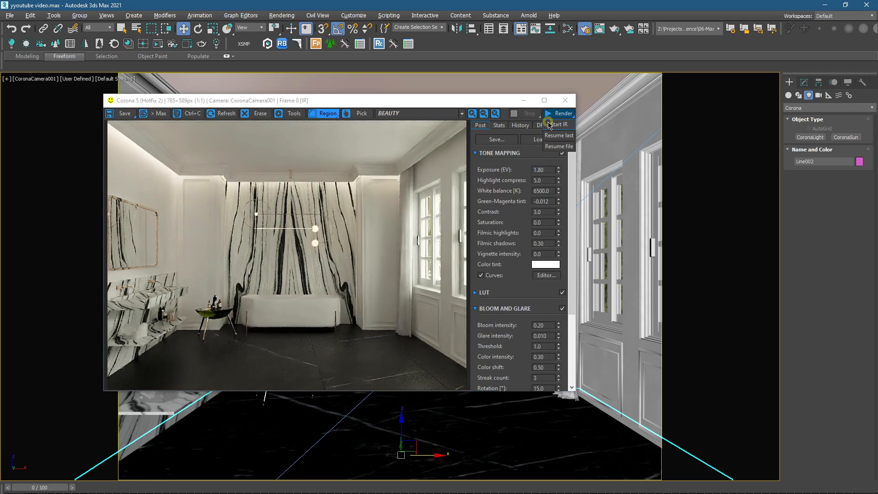
click(549, 125)
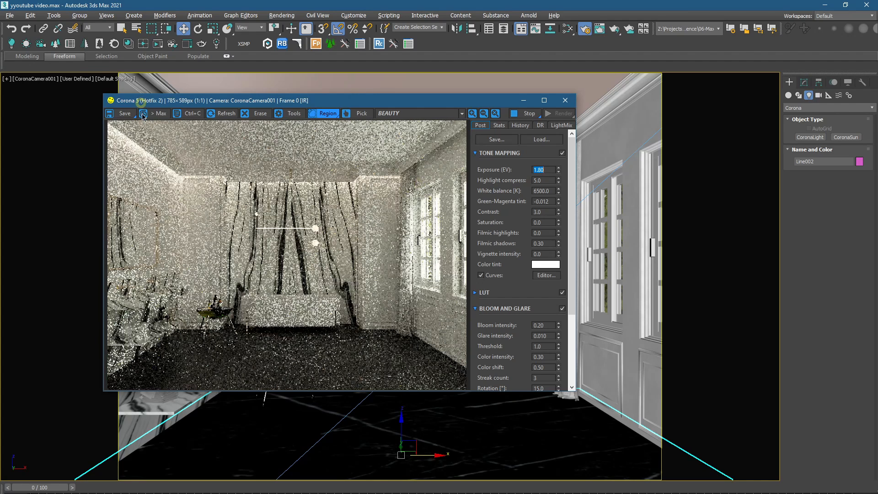
drag(197, 100, 313, 111)
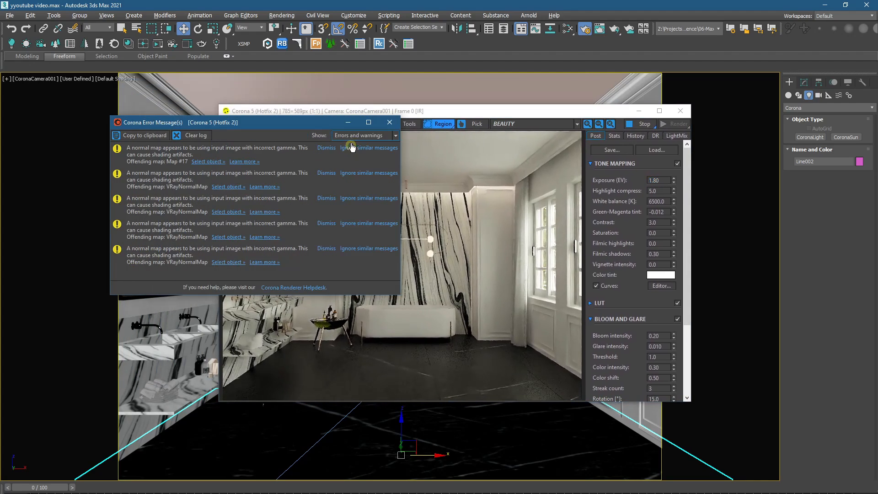
click(326, 148)
click(326, 148)
click(326, 148)
click(326, 148)
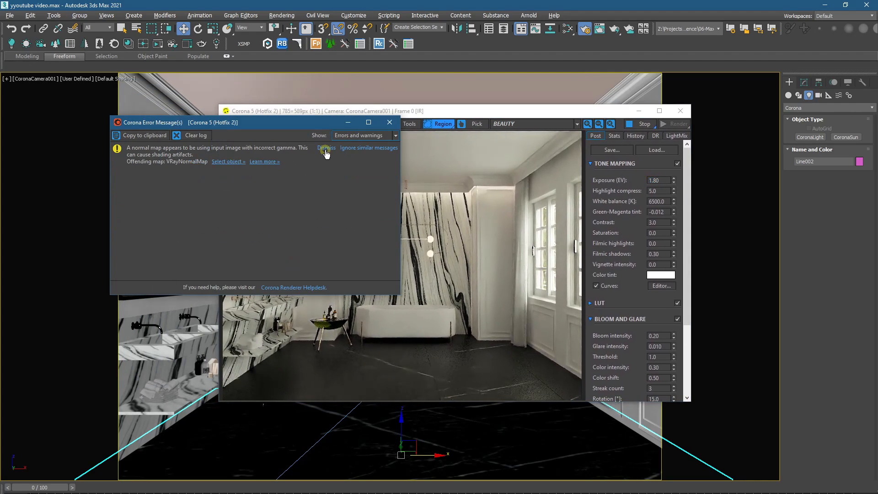
click(326, 148)
click(548, 89)
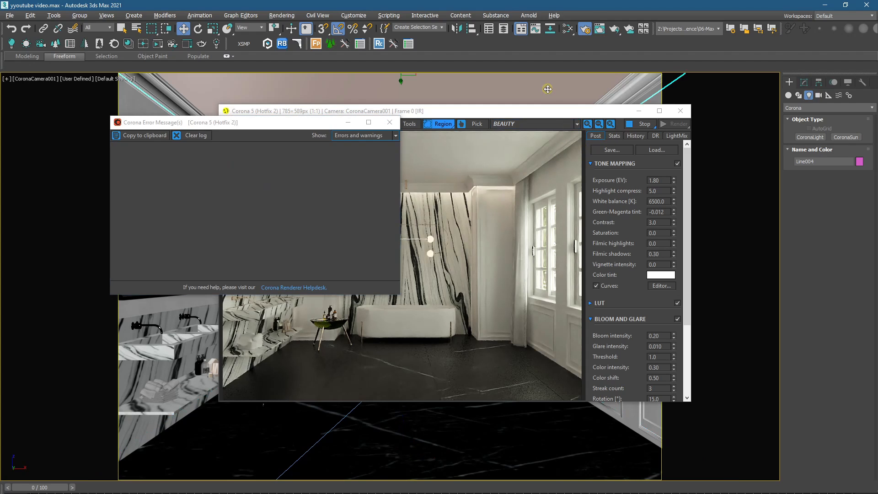
scroll(503, 414, down, 4)
alt+middle_drag(504, 414, 526, 437)
middle_click(496, 434)
key(c)
key(shift+f)
key(shift+f)
key(shift+f)
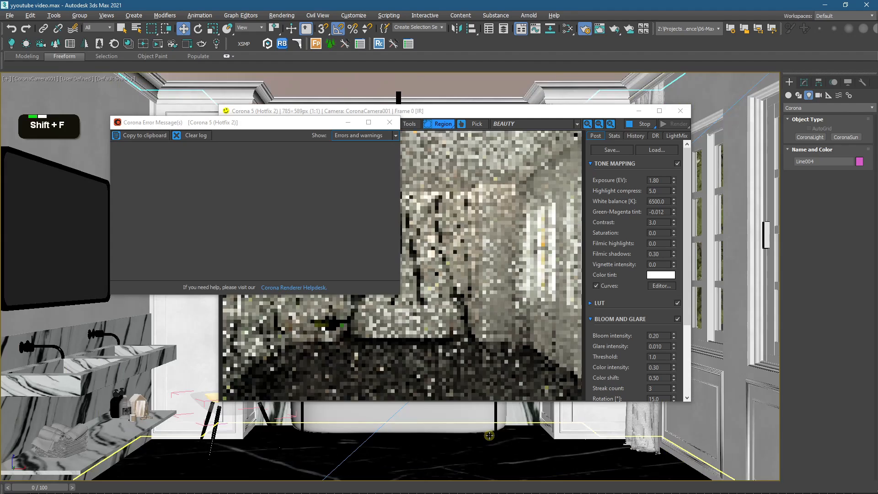
key(shift+f)
Step: Close the Corona error messages and restart the interactive render of the camera view
click(390, 122)
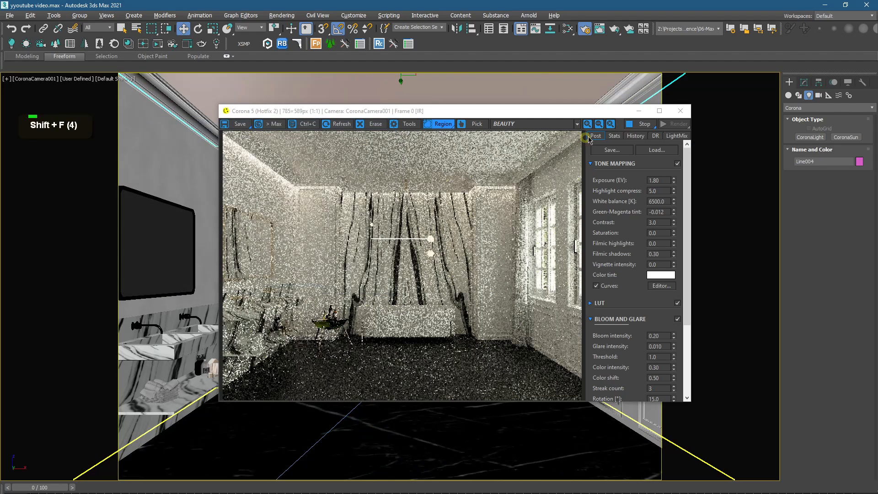
click(641, 124)
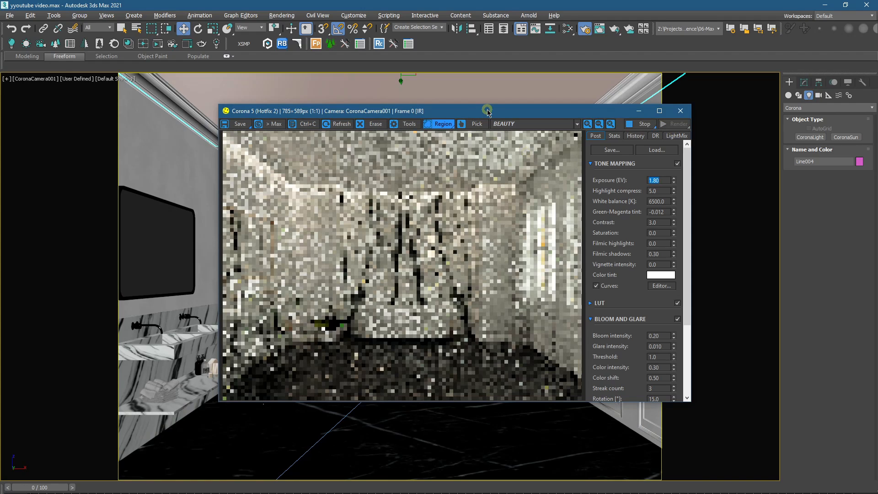
drag(487, 111, 426, 98)
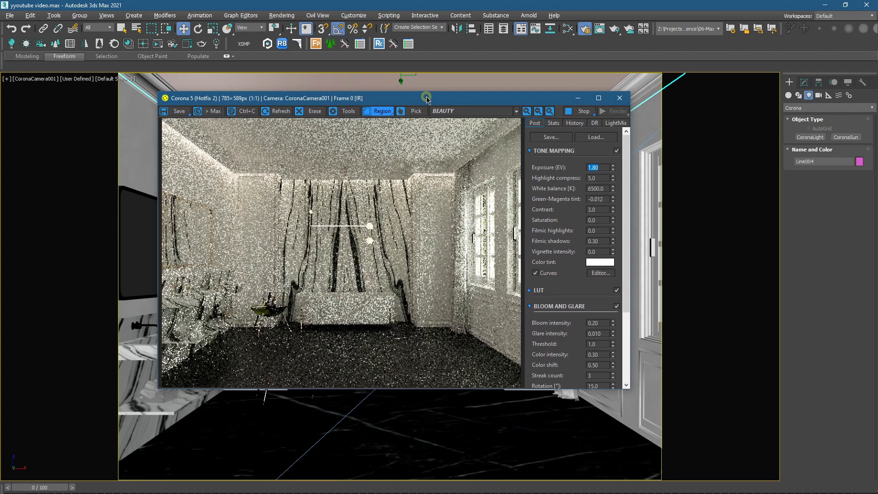
drag(400, 103, 383, 115)
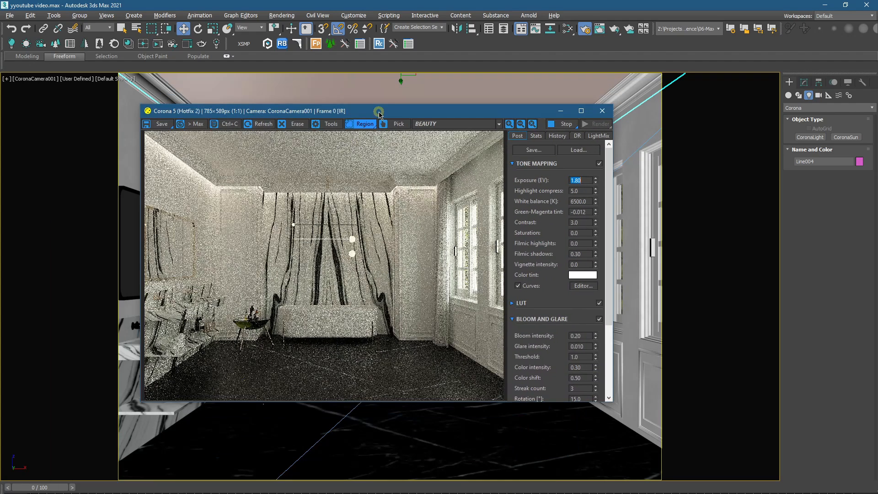
Step: Render a test region around the nearer window, inspect the view outside closely, and clear the region
click(452, 232)
drag(436, 187, 477, 314)
scroll(476, 268, up, 2)
scroll(447, 261, down, 1)
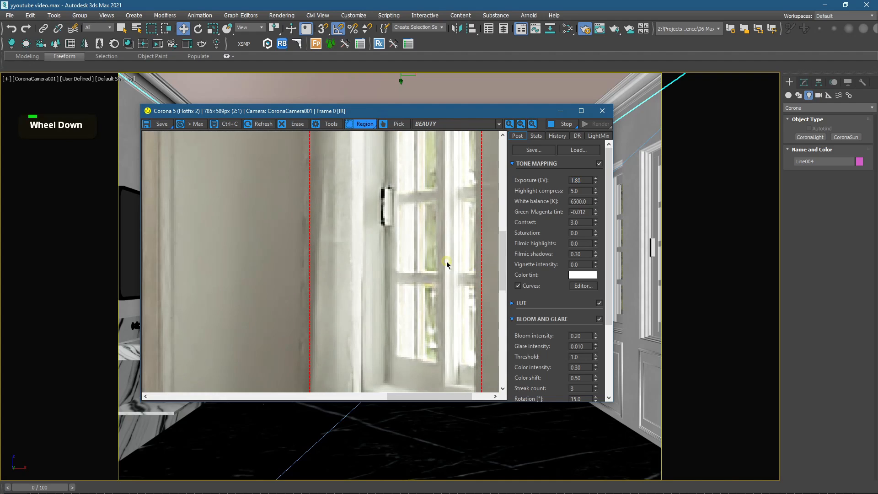
scroll(346, 265, down, 1)
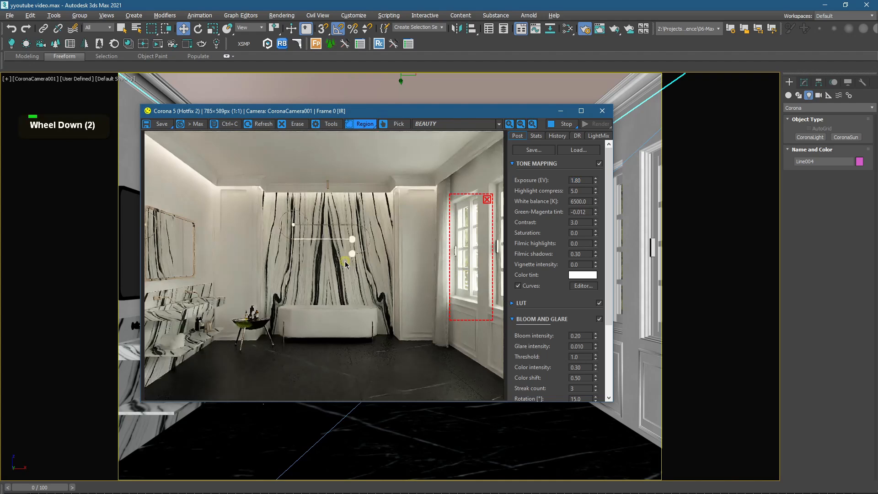
scroll(474, 256, up, 1)
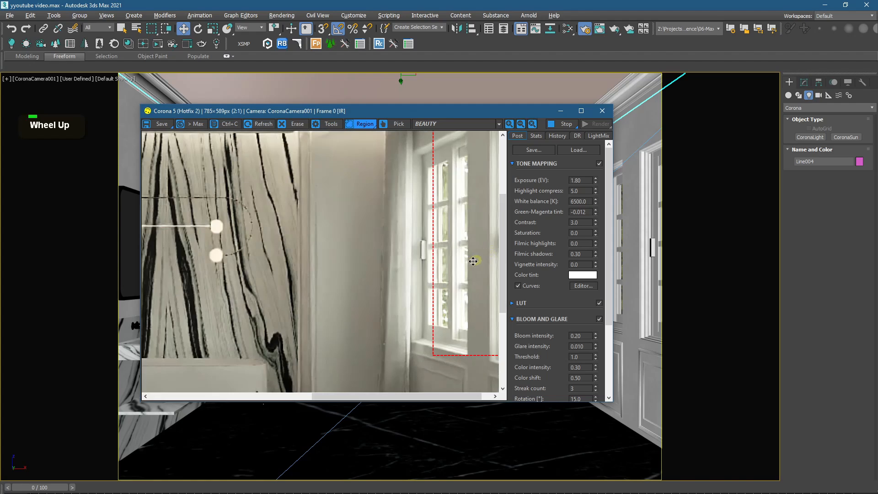
scroll(430, 280, down, 2)
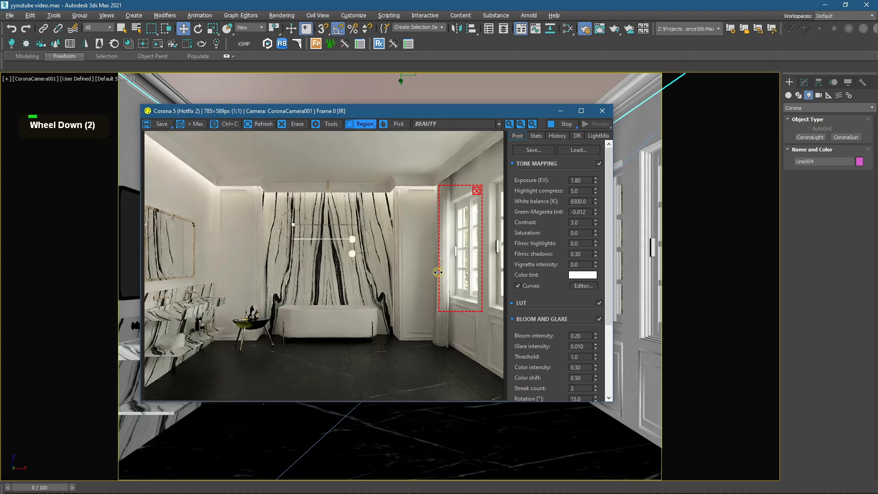
click(477, 193)
Step: Render a test region over the wall panel beside the bathtub, shift it across the marble wall, and clear it
scroll(402, 197, up, 2)
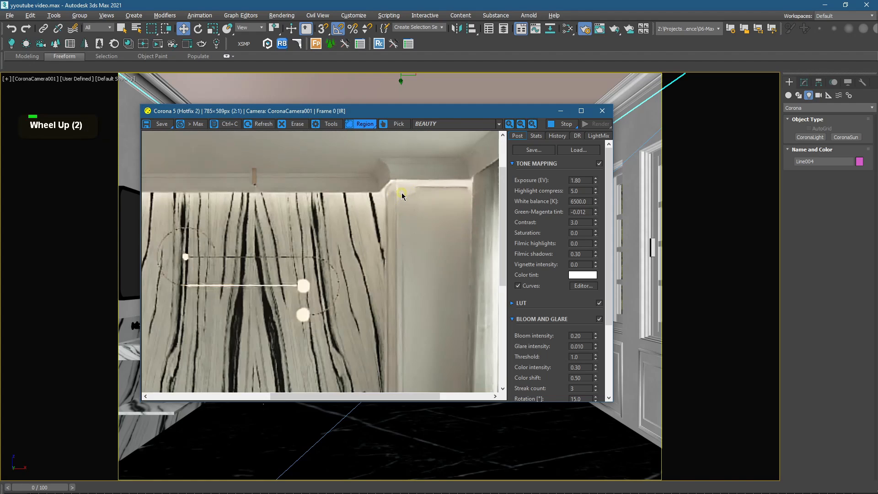
scroll(402, 191, down, 2)
drag(370, 177, 445, 369)
drag(424, 304, 284, 291)
click(300, 171)
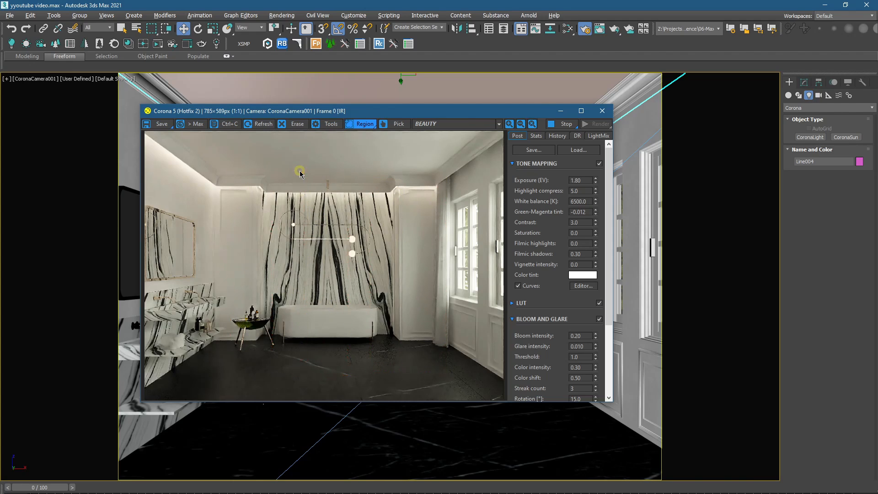
Step: Generate an Interactive LightMix setup separated by Instanced Lights and included in denoising
drag(360, 116, 0, 115)
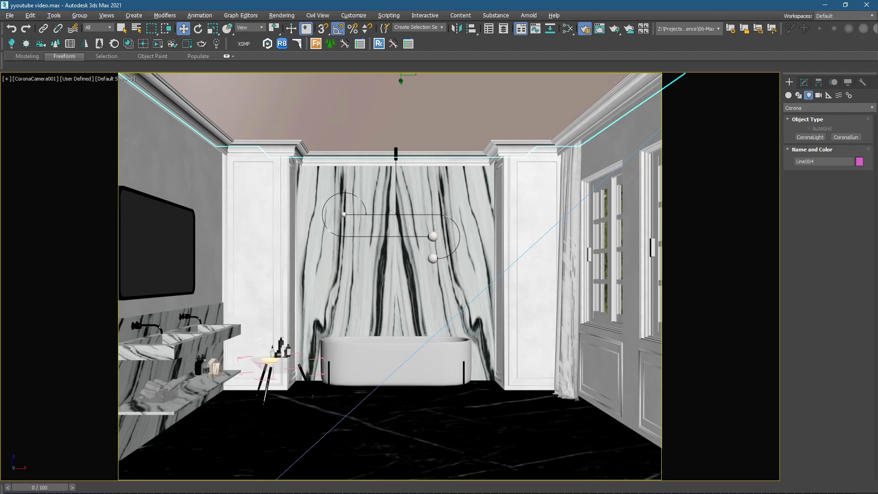
click(221, 162)
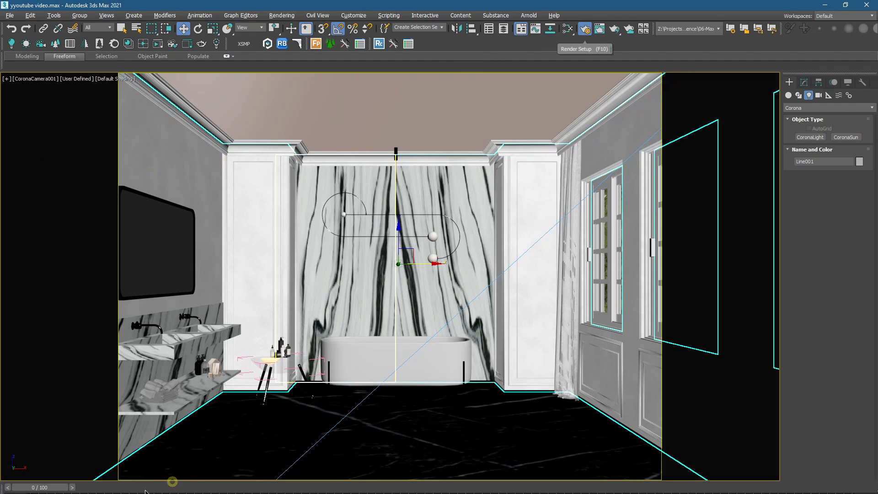
key(alt+space)
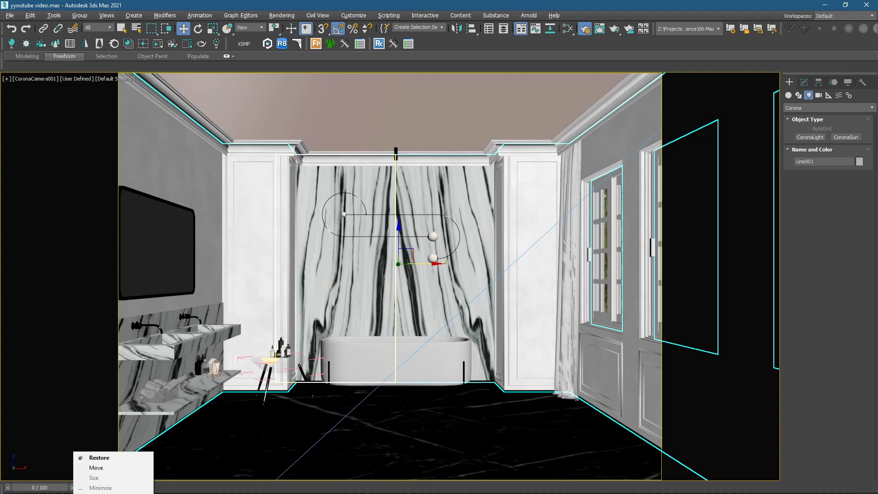
key(Escape)
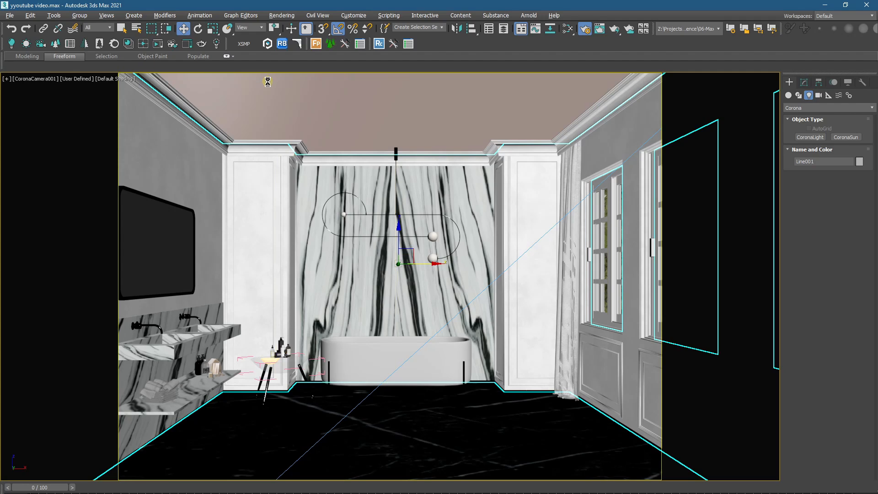
click(218, 44)
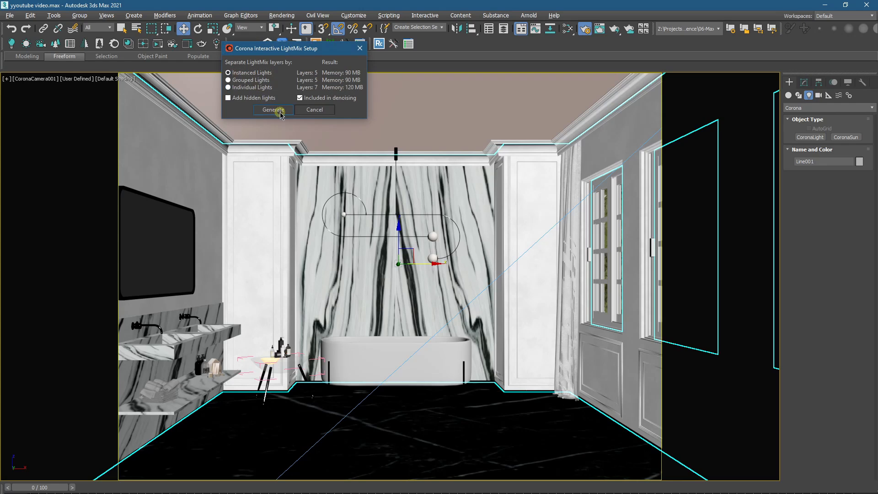
click(273, 109)
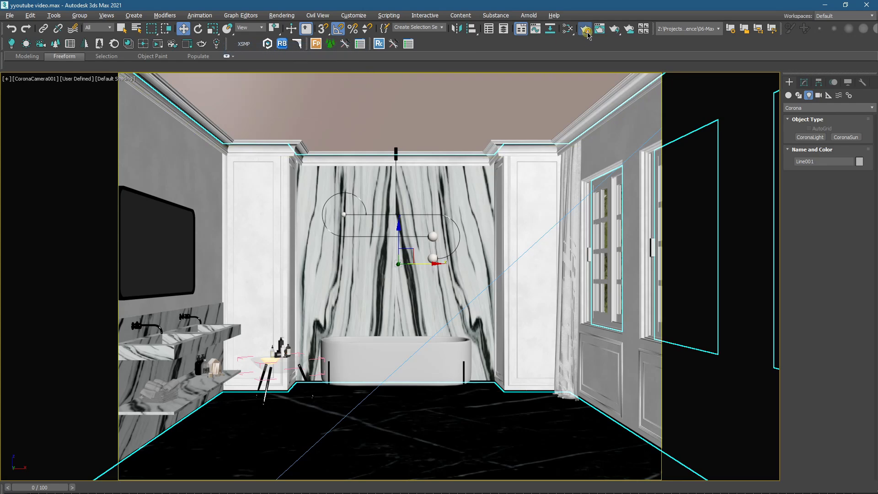
Step: Check the generated LightMix layers in the render elements list, including Line006, CoronaSun001 and CoronaLight003
key(F10)
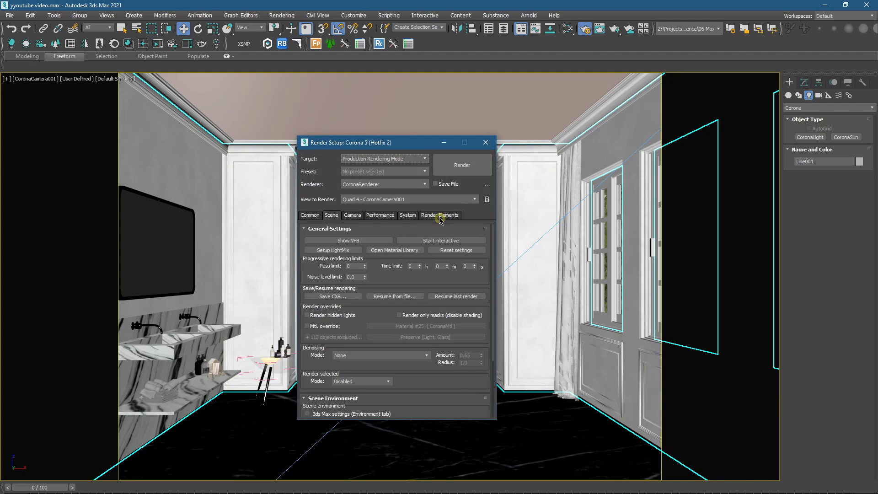
click(440, 215)
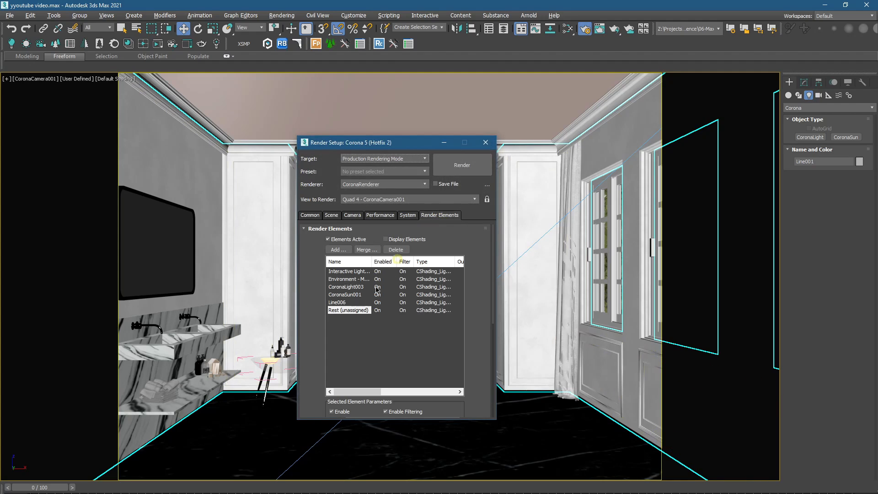
click(341, 303)
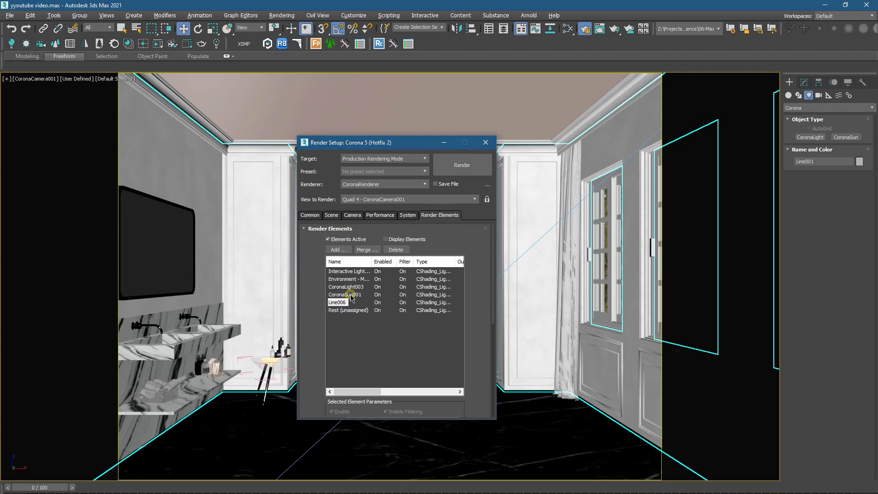
click(351, 295)
click(353, 289)
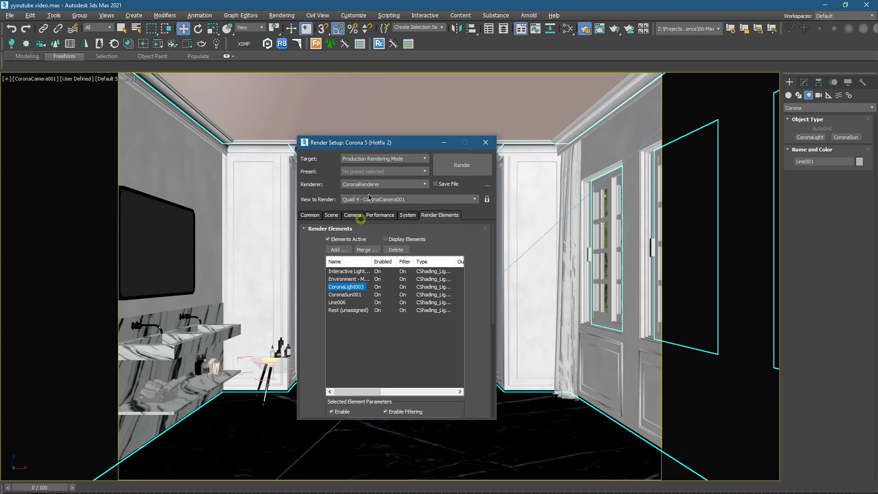
drag(368, 143, 503, 146)
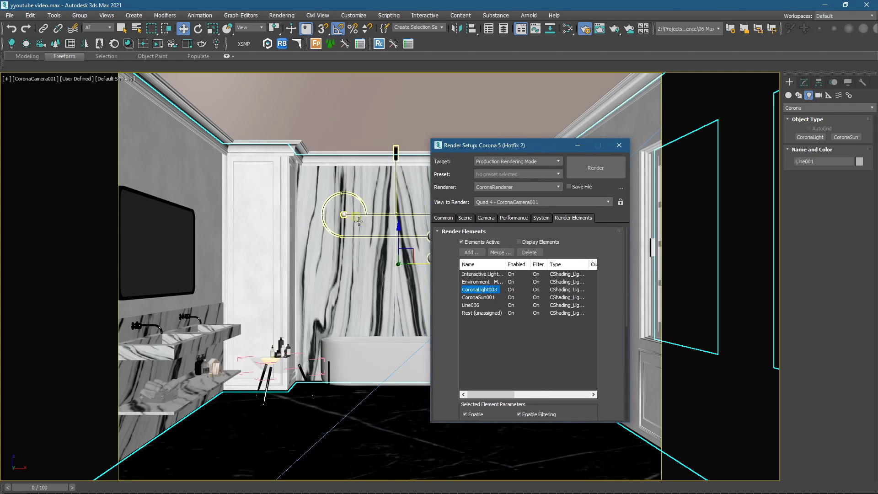
Step: Start an interactive render with the LightMix element and show the LightMix layer controls in the frame buffer
drag(0, 128, 348, 96)
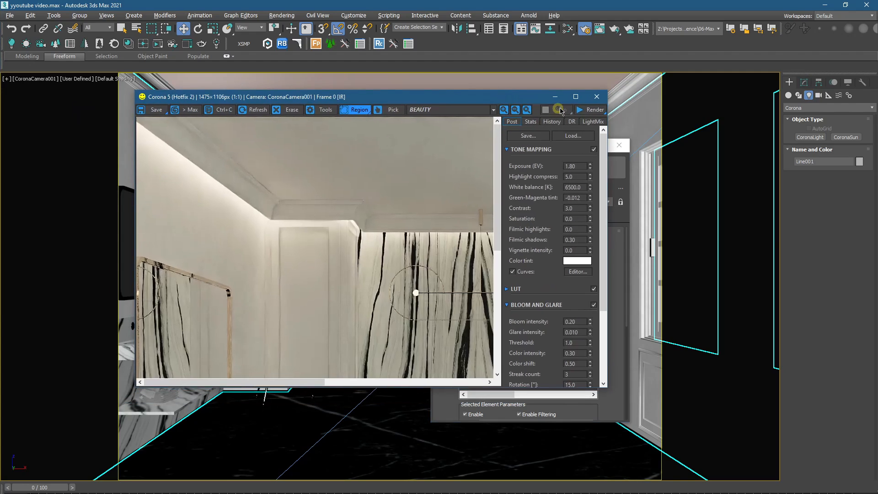
click(588, 111)
click(586, 121)
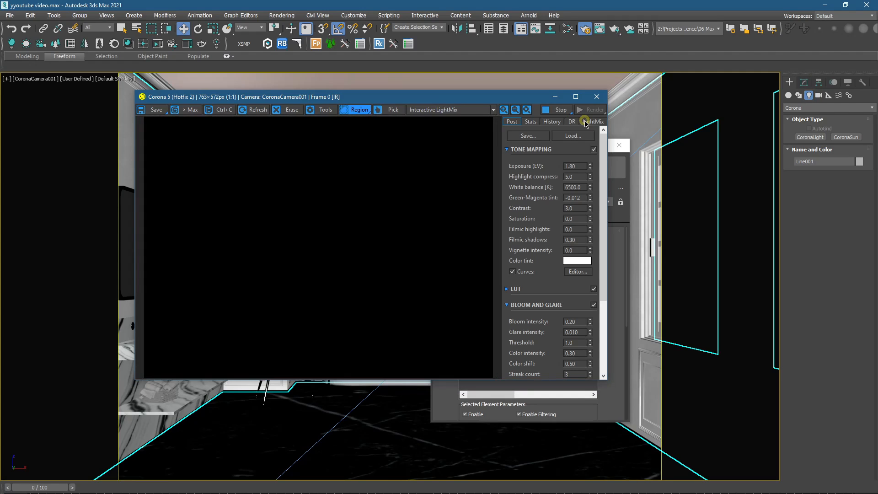
drag(587, 124, 524, 120)
click(524, 120)
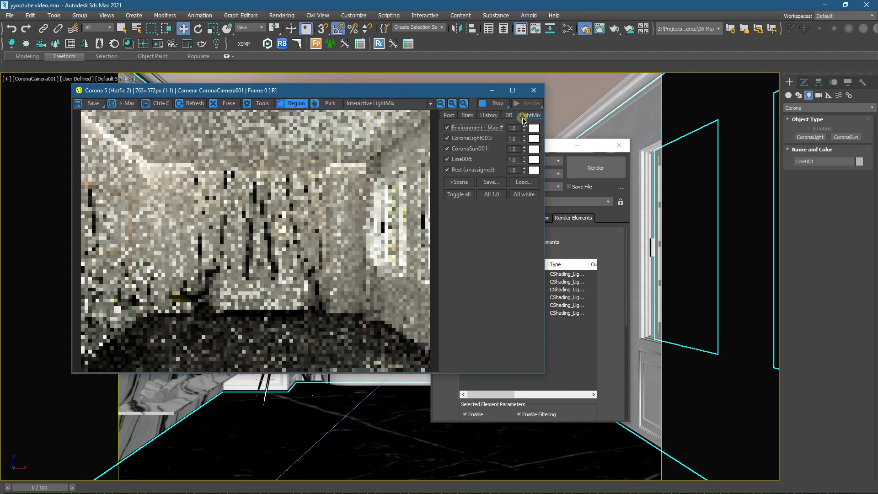
Step: Toggle the CoronaLight003 and Line006 LightMix layers off and on to compare, and reduce the Line006 intensity to 0.65
click(459, 138)
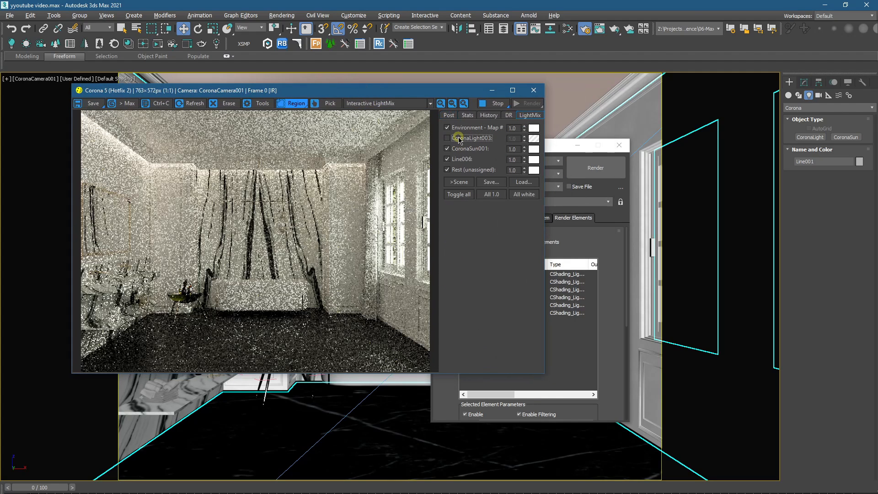
click(459, 138)
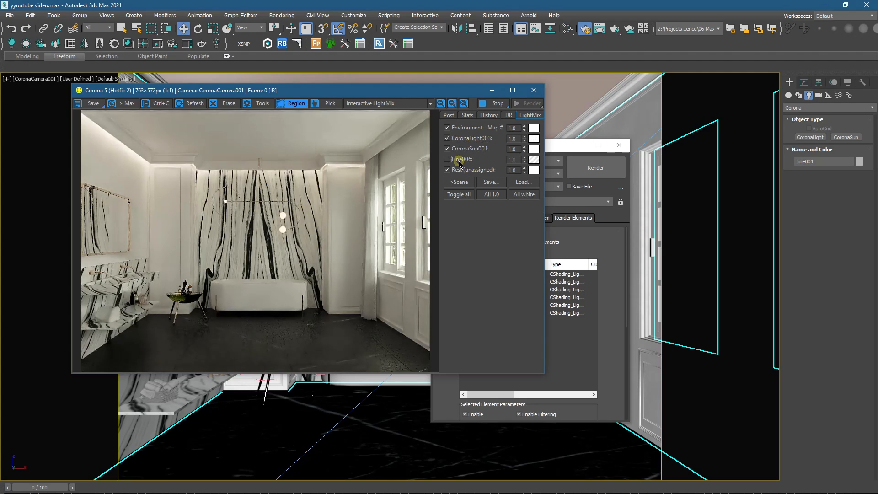
click(512, 161)
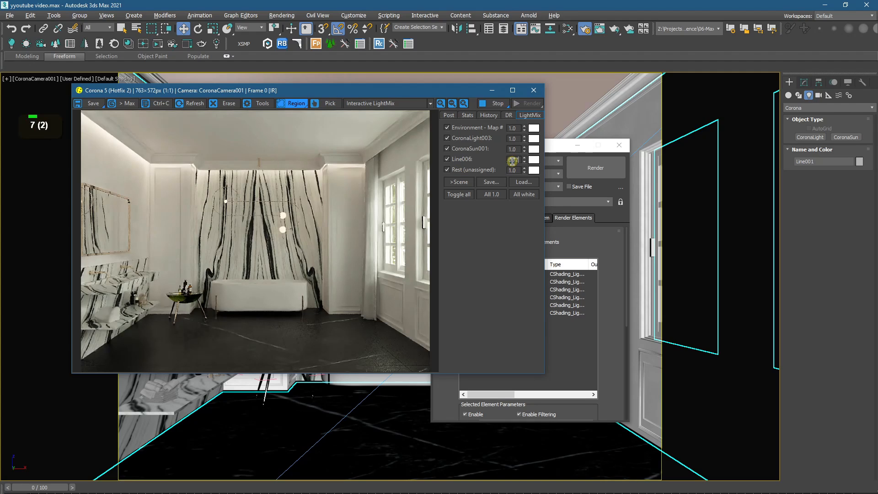
key(Return)
text(75)
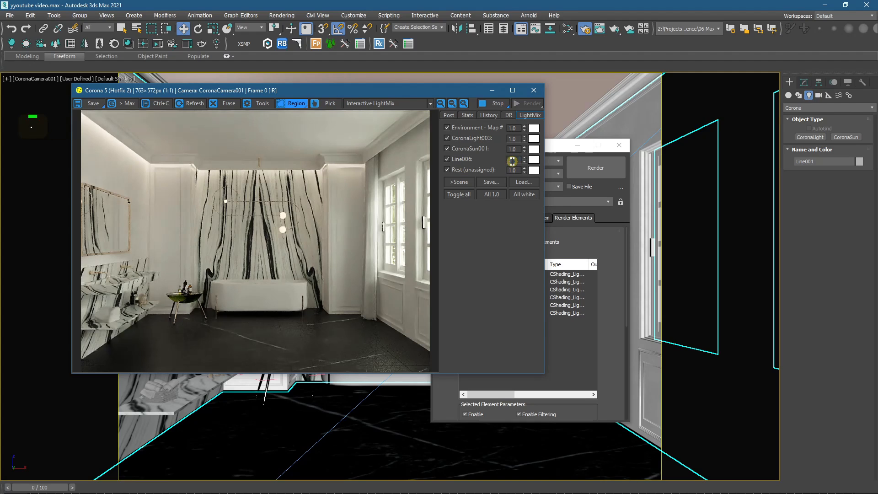
key(Return)
Step: Raise the CoronaSun001 LightMix intensity through 2 and 3 to 4.0
click(472, 149)
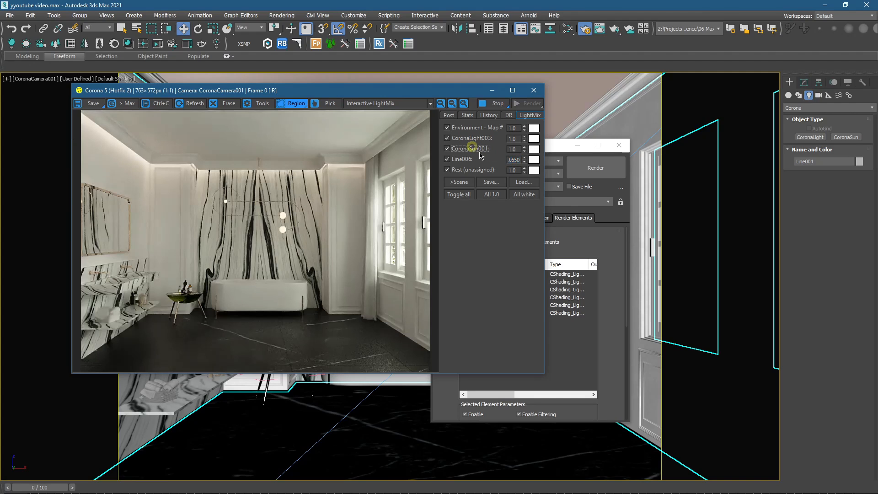
text(2)
key(Return)
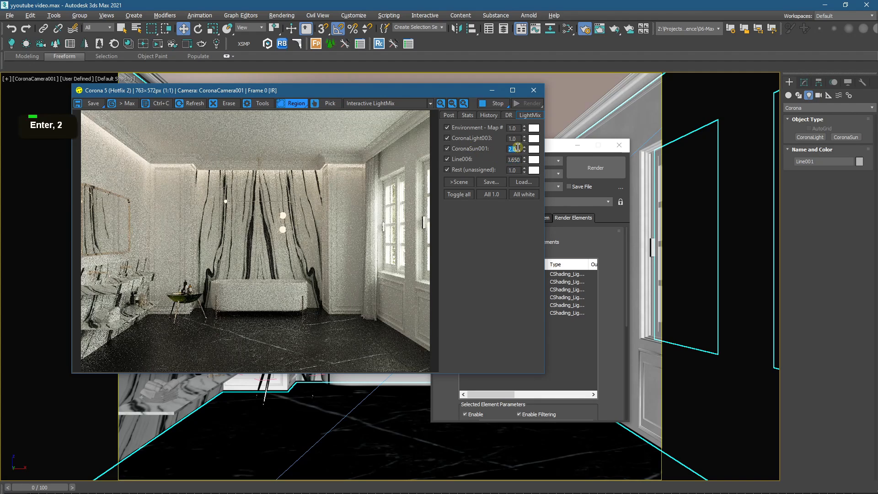
text(3)
key(Return)
text(4)
key(Return)
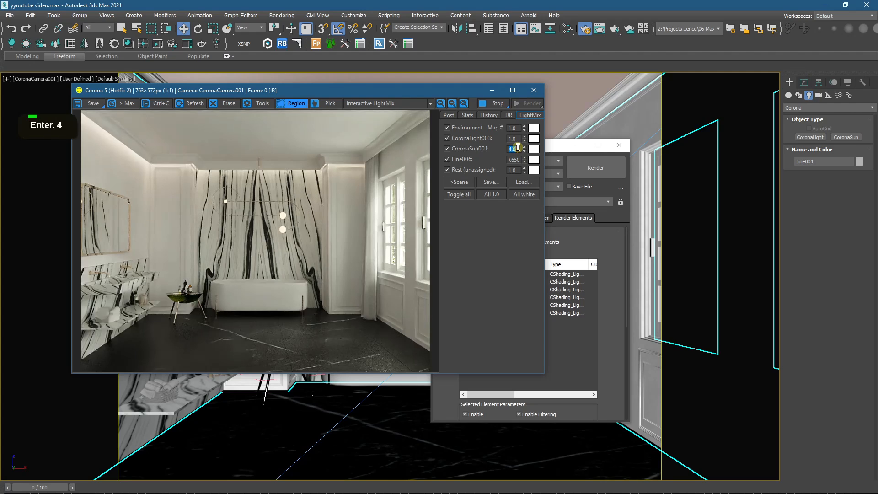
Step: Minimize the render setup window and select the CoronaSun001 light in a perspective view outside the building
click(577, 145)
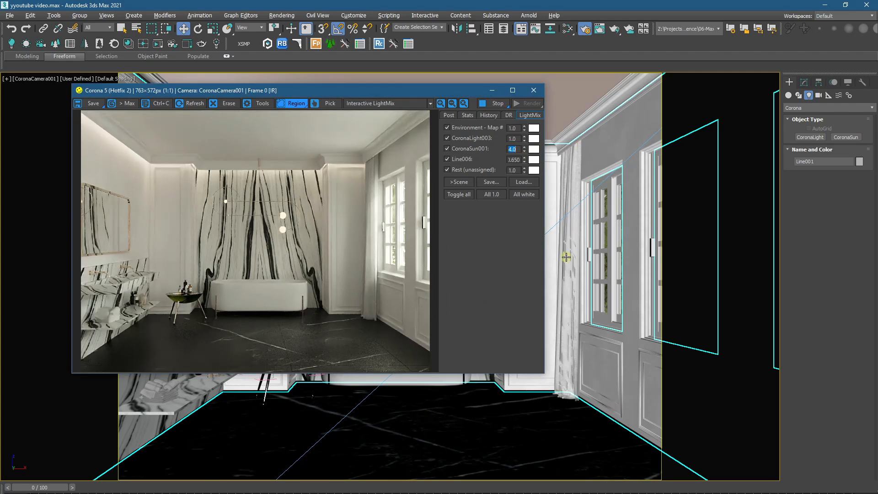
click(593, 246)
scroll(592, 289, down, 20)
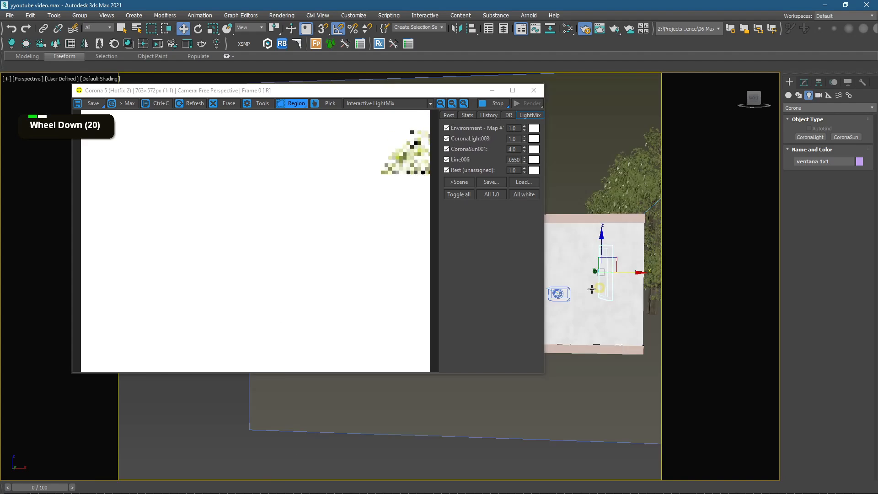
scroll(592, 289, down, 4)
alt+middle_drag(592, 289, 556, 276)
scroll(604, 276, down, 4)
scroll(598, 264, down, 3)
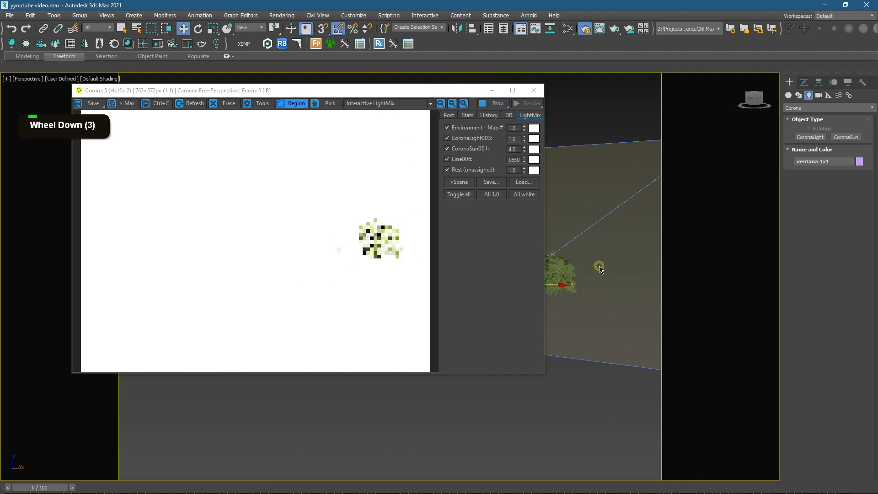
middle_click(470, 275)
alt+middle_drag(413, 300, 384, 304)
scroll(547, 254, down, 2)
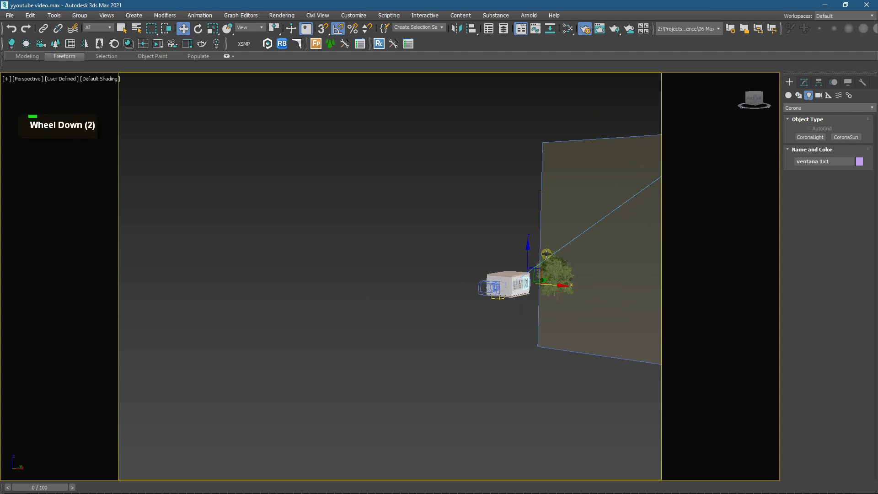
middle_drag(472, 285, 220, 402)
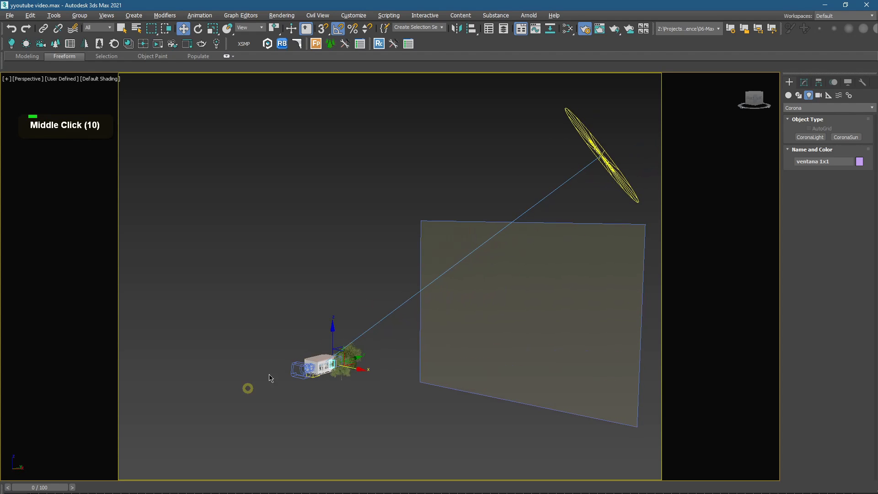
click(599, 150)
drag(446, 247, 359, 376)
scroll(359, 376, up, 6)
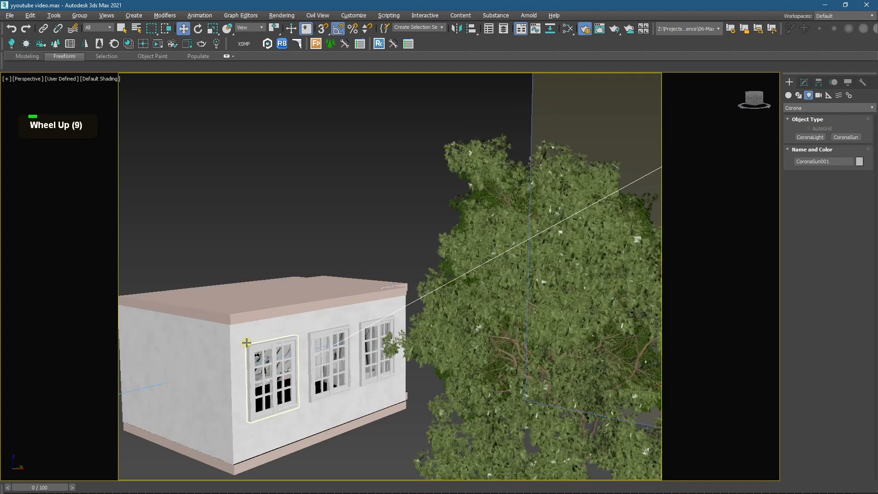
Step: Return to the CoronaCamera001 view with the interactive render and show the CoronaSun001 parameters
key(c)
key(shift+q)
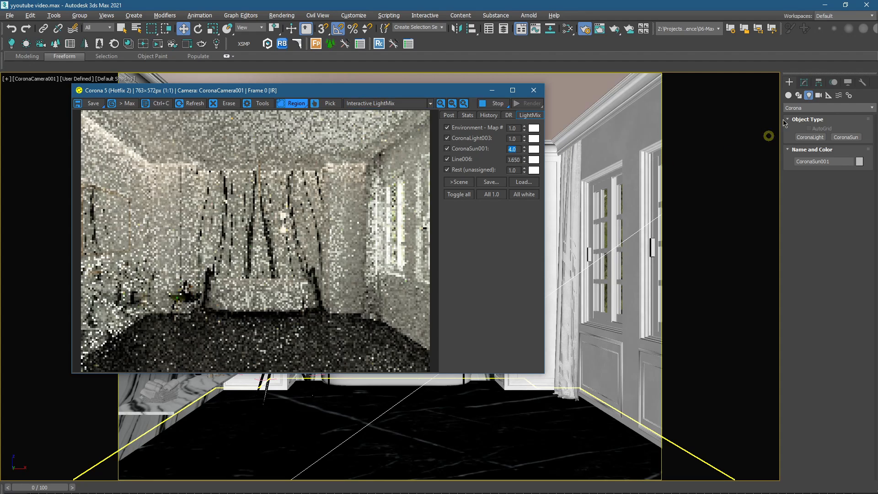
click(807, 83)
click(842, 260)
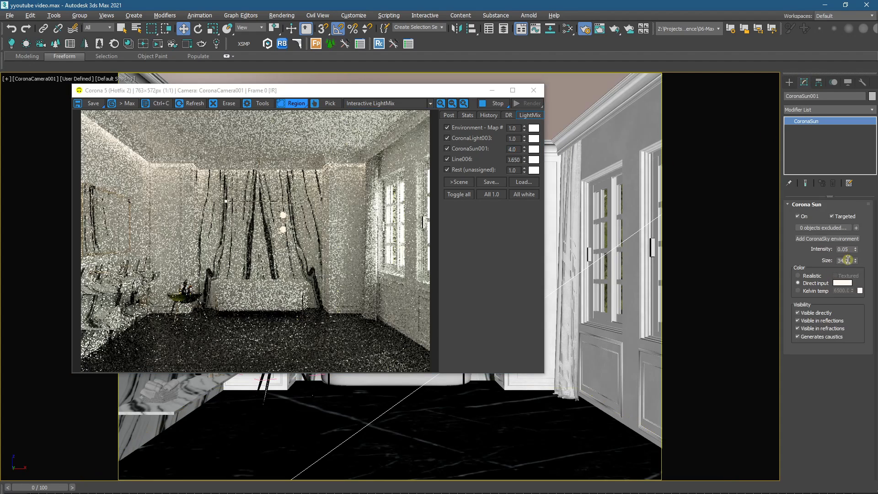
Step: Try CoronaSun001 sizes of 12 and 1, and render a test region over the floor in front of the bathtub
double_click(848, 260)
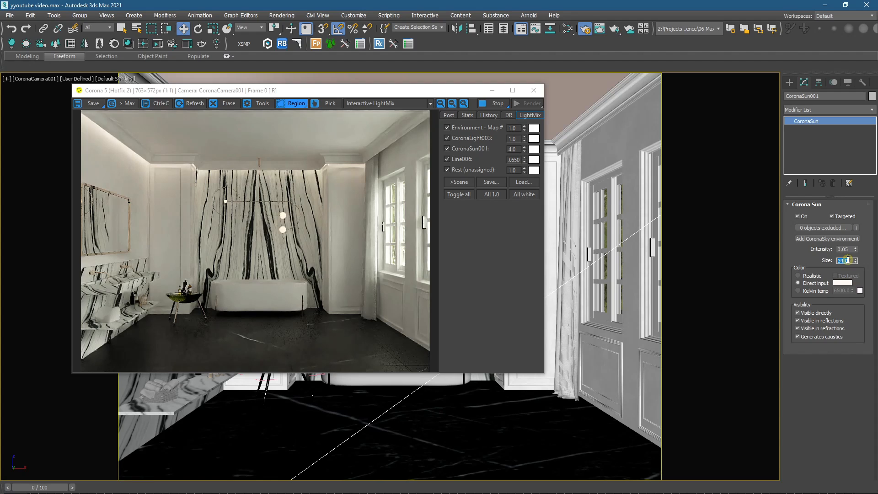
text(12)
key(Return)
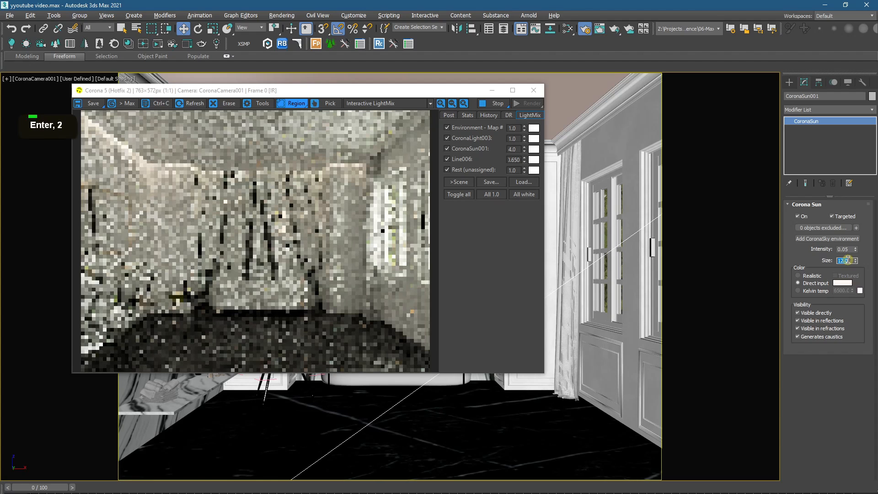
text(1)
key(Return)
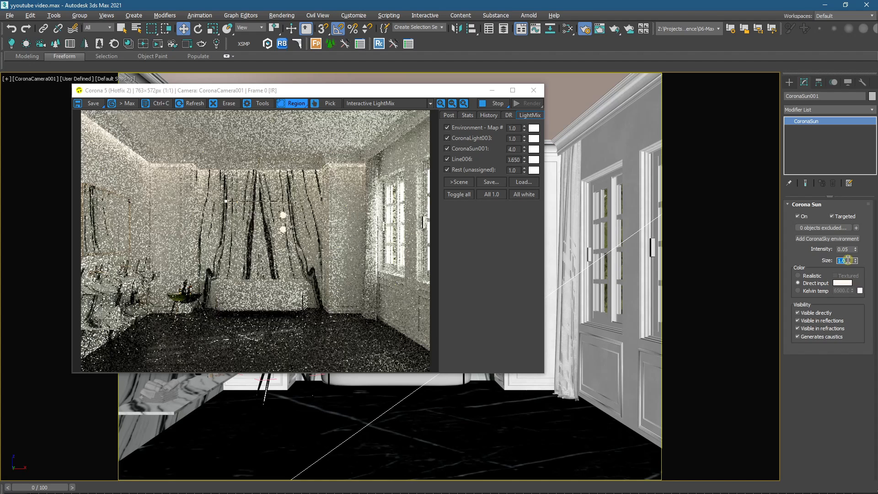
drag(157, 322, 265, 359)
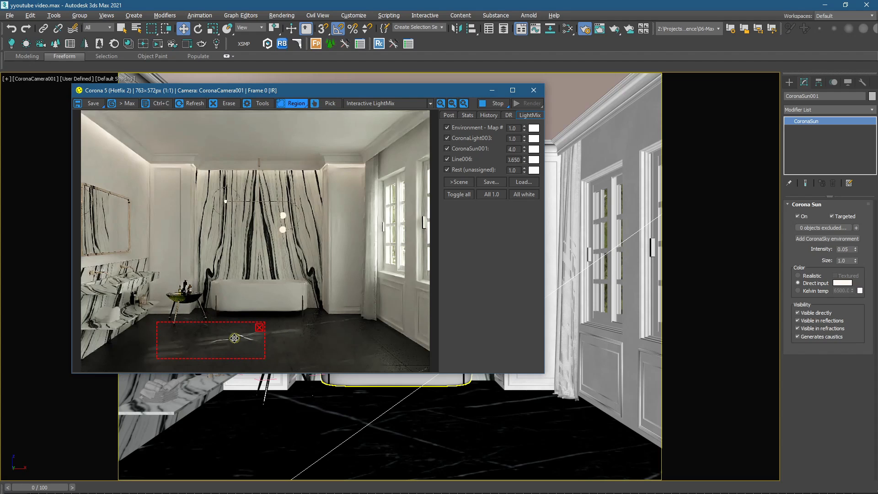
Step: Try a CoronaSun001 size of 15 and place a test region across the dark marble floor
click(846, 261)
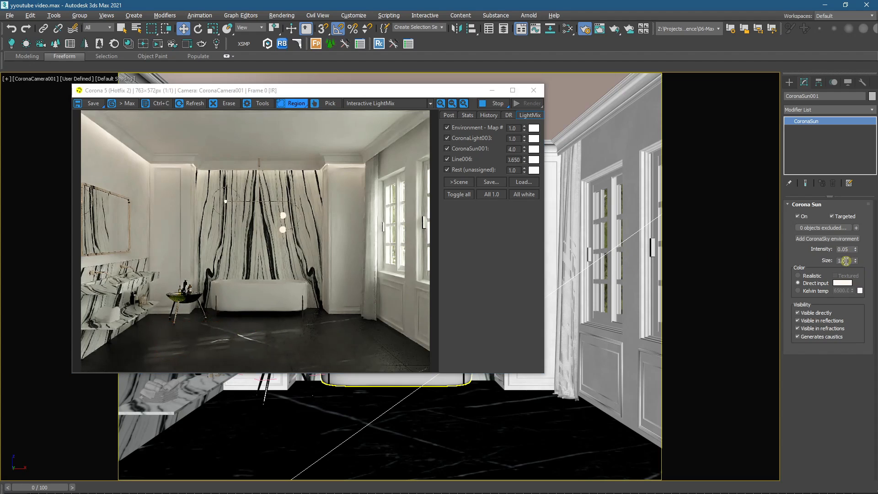
text(15)
key(Return)
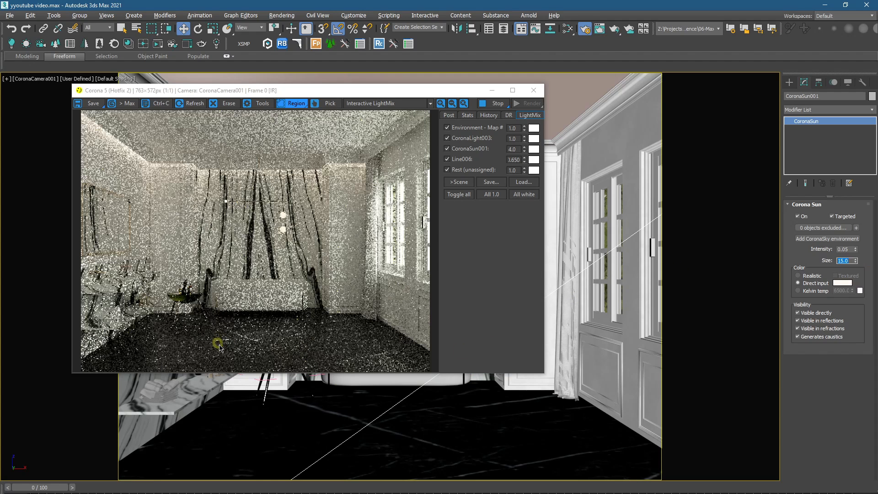
scroll(231, 359, up, 1)
scroll(255, 333, down, 2)
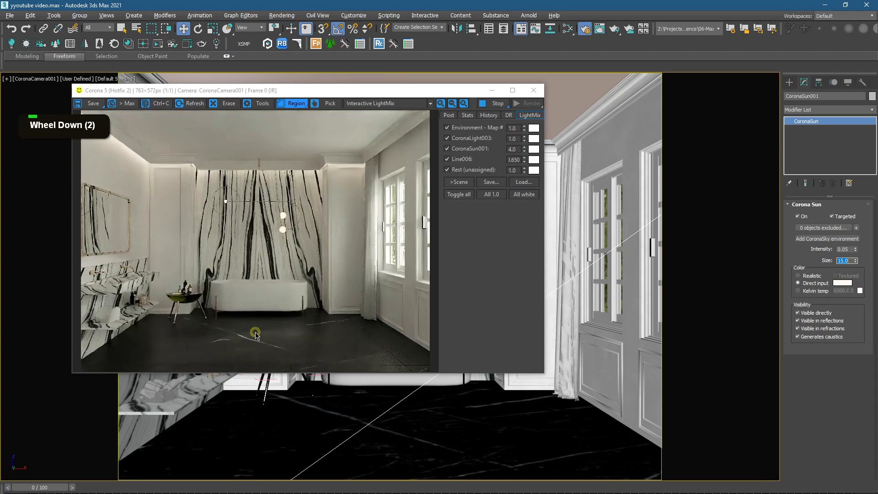
drag(208, 301, 345, 352)
mouse_move(293, 339)
mouse_down()
mouse_move(246, 350)
mouse_move(223, 344)
mouse_up()
Step: Set the CoronaSun001 size to 20, turn off its visibility in reflections and refractions, and clear the test region
click(844, 250)
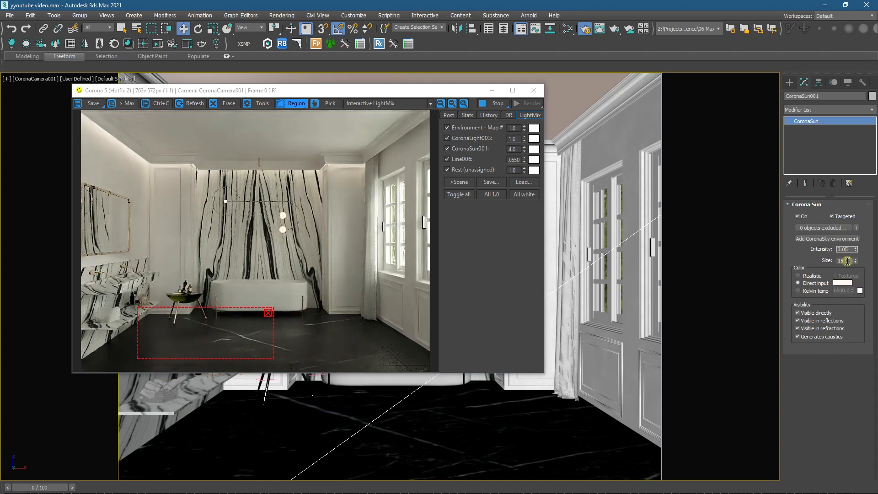
click(848, 260)
text(20)
key(Return)
click(819, 321)
click(819, 329)
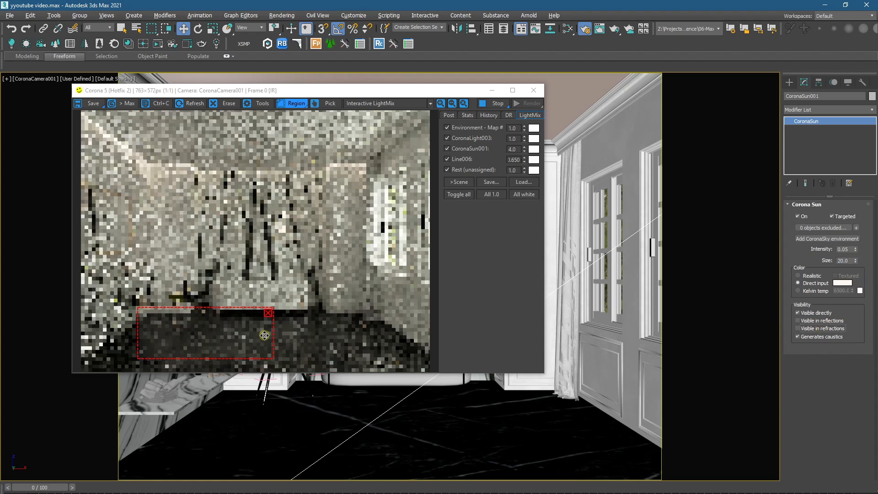
mouse_move(240, 338)
mouse_down()
mouse_move(318, 334)
mouse_move(218, 353)
mouse_move(244, 329)
mouse_up()
click(328, 280)
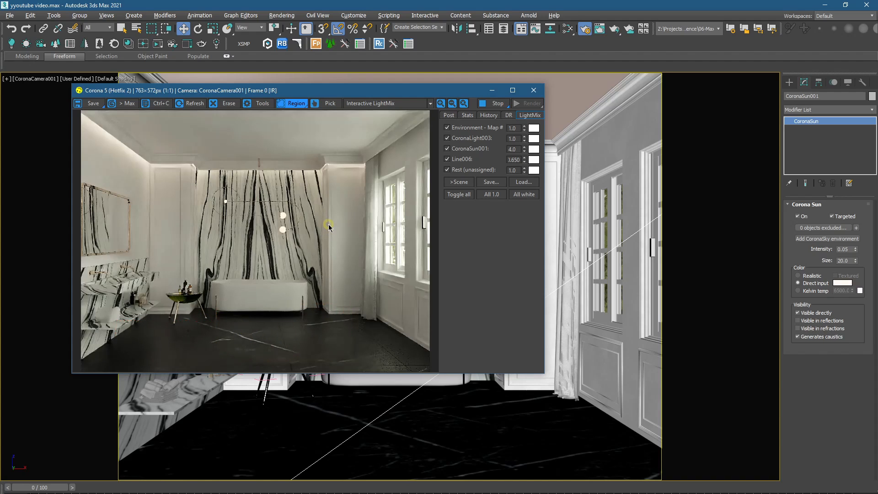
Step: Try Environment layer intensities of 1.2 and 1.3 in the LightMix
click(449, 115)
click(530, 115)
double_click(513, 149)
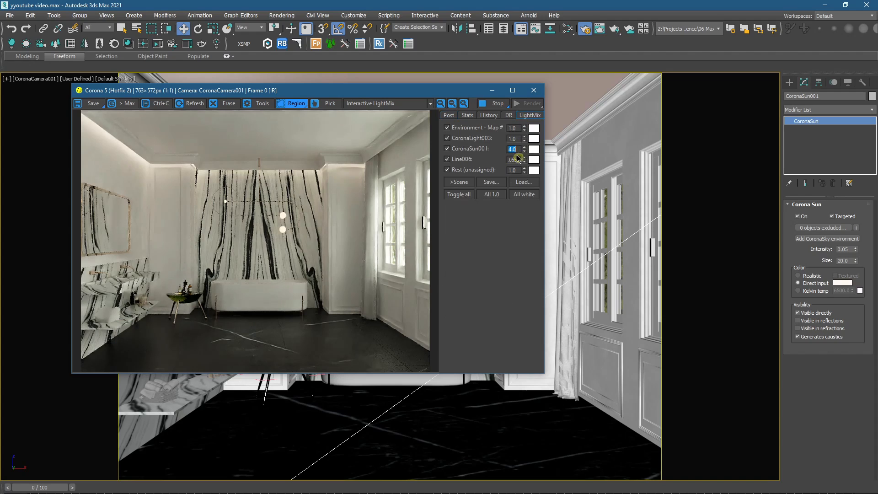
click(517, 128)
text(1.2)
key(Return)
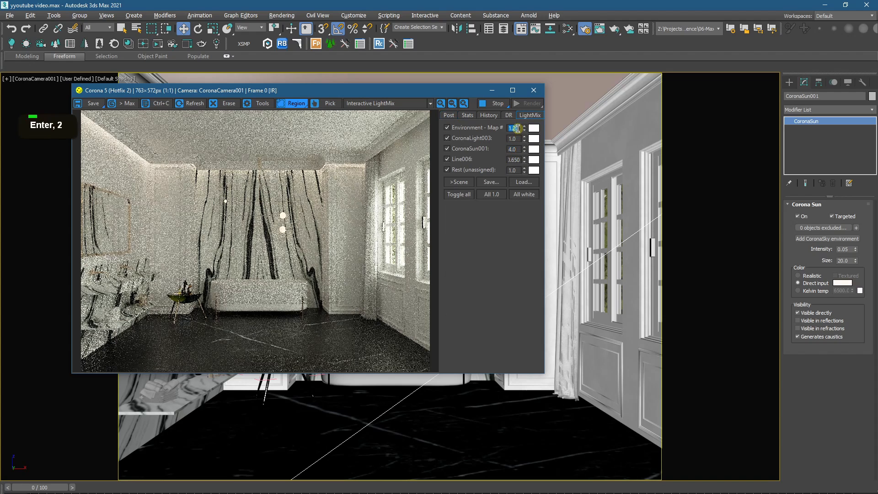
text(1.3)
key(Return)
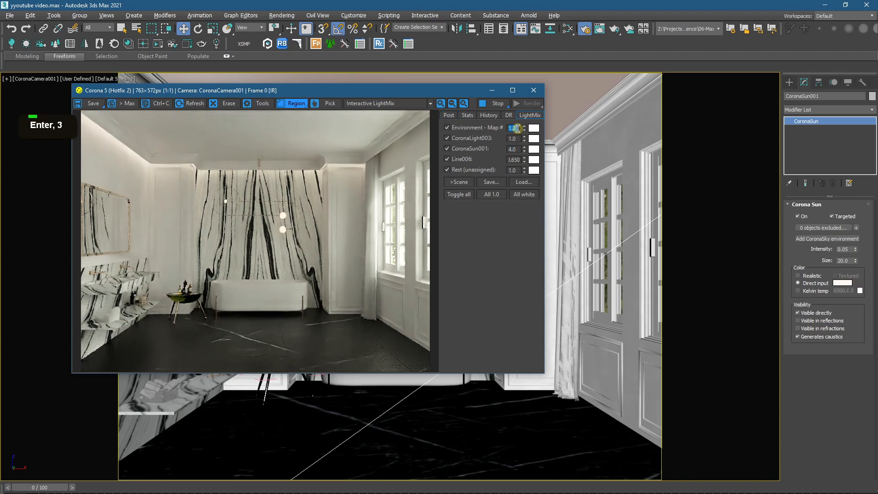
Step: Try a tone mapping exposure of 1.7 EV and reposition the frame buffer window
click(449, 115)
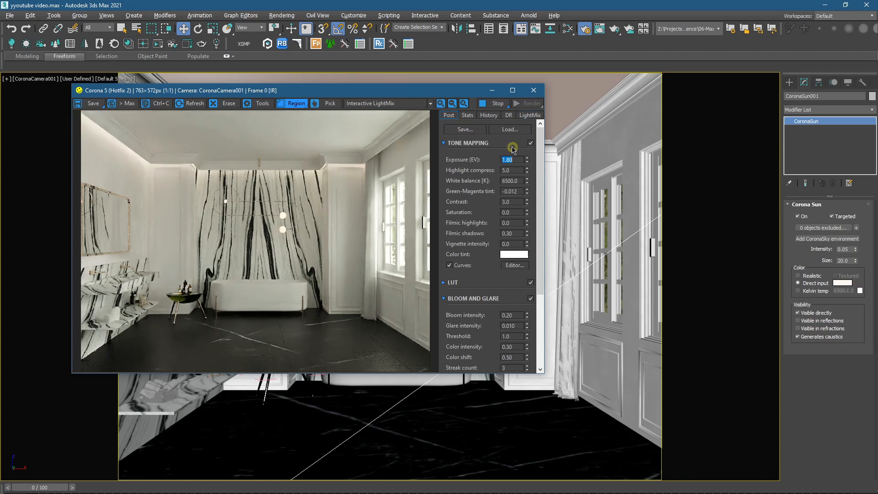
text(1.7)
key(Return)
drag(309, 94, 253, 100)
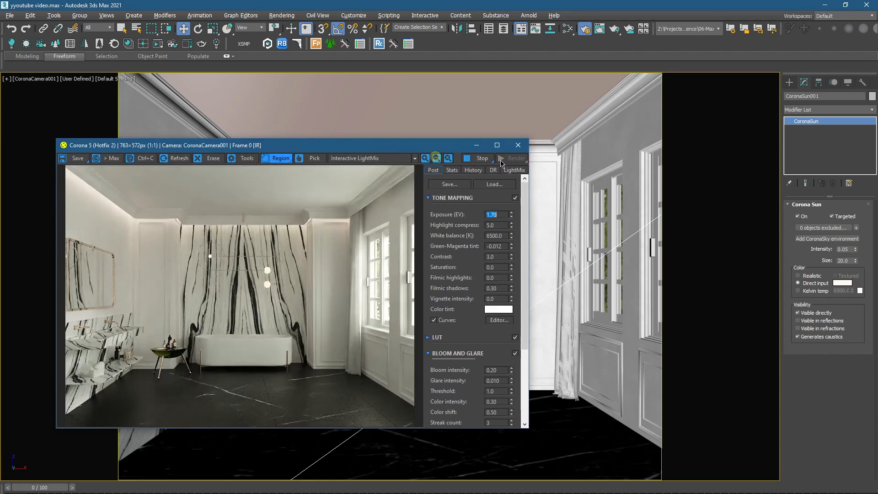
Step: Set the Environment layer's LightMix intensity to 1.5
click(514, 169)
click(499, 183)
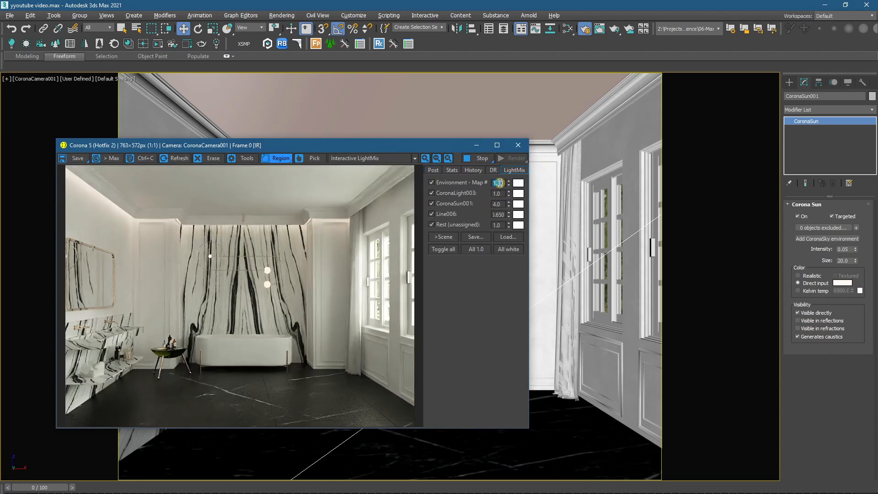
text(1.5)
key(Return)
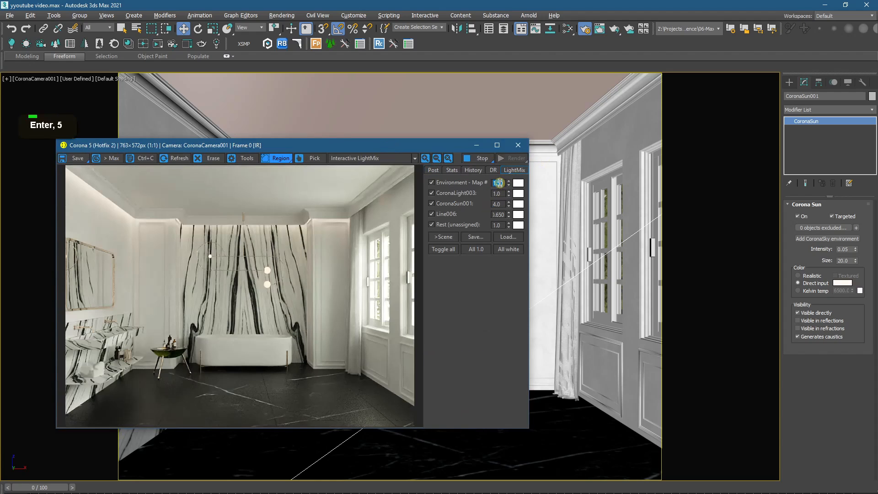
Step: Set the tone mapping exposure to 1.65 EV
click(433, 169)
click(493, 215)
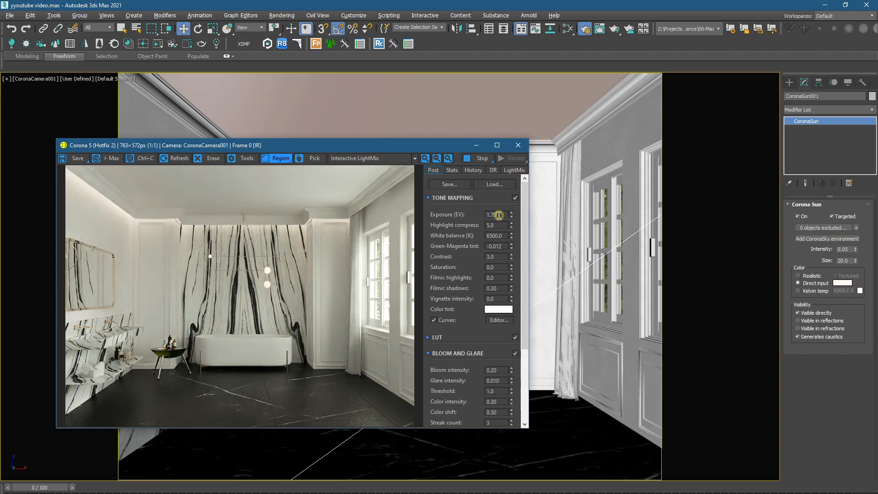
text(2)
key(Return)
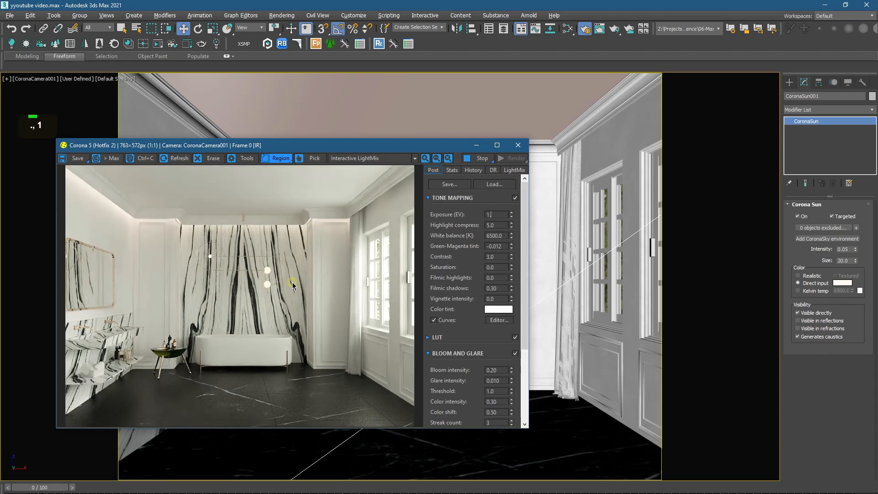
text(6)
key(Return)
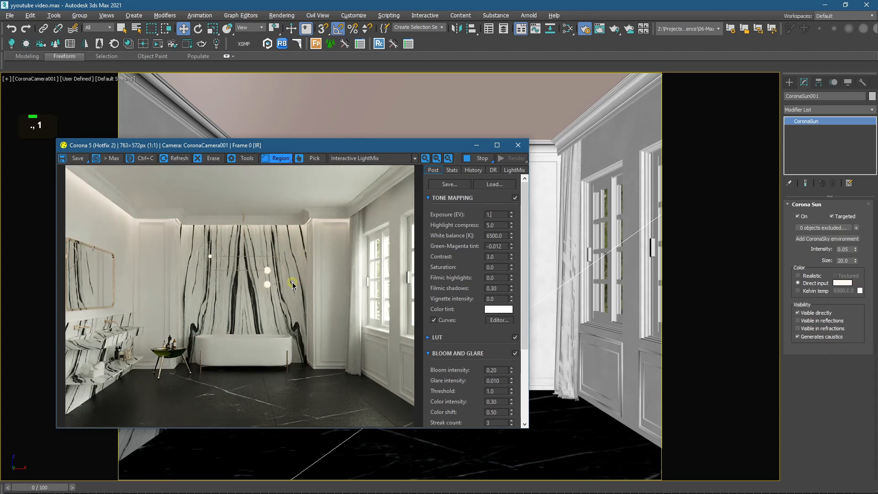
text(5)
key(Return)
Step: Set the Environment layer's LightMix intensity to 2.0
click(514, 169)
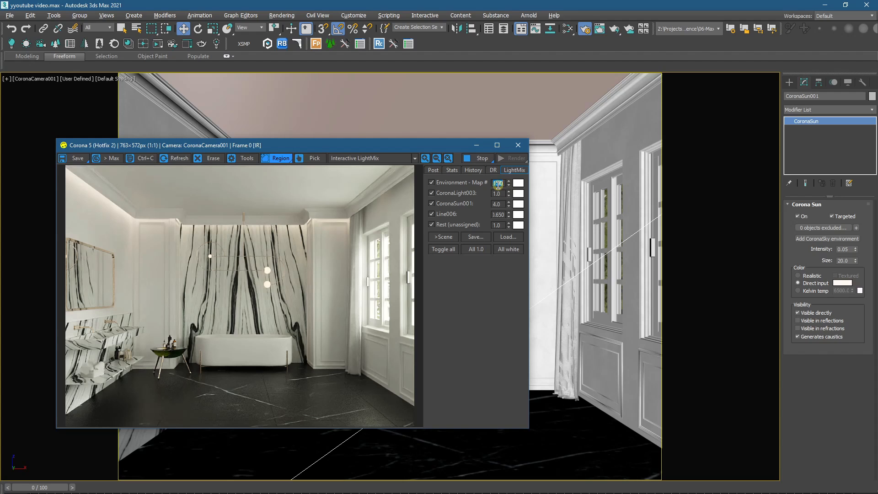
text(2)
key(Return)
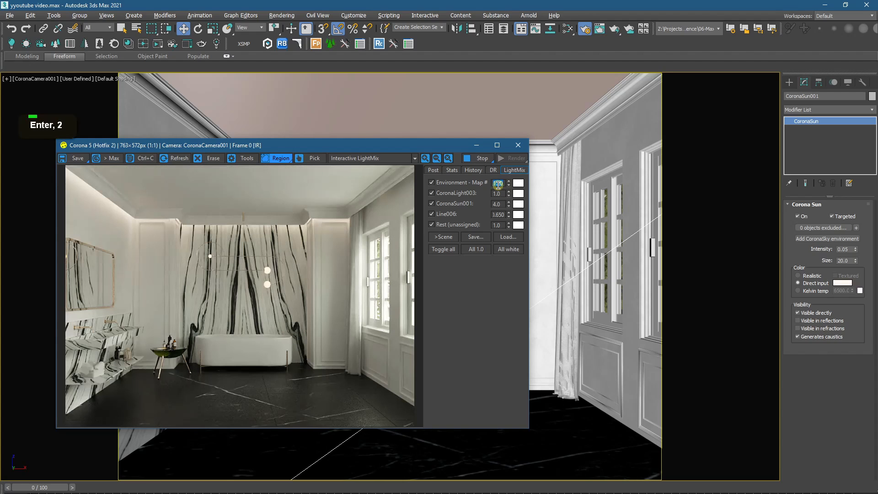
text(5)
key(Return)
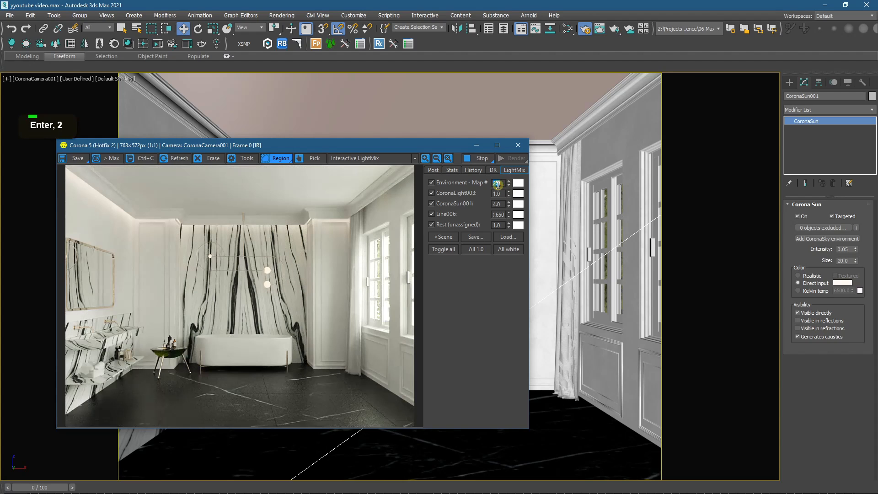
Step: Compare the render with the Line006 layer off and on, and set its LightMix intensity to 0.30
click(431, 214)
click(431, 214)
click(431, 215)
click(431, 215)
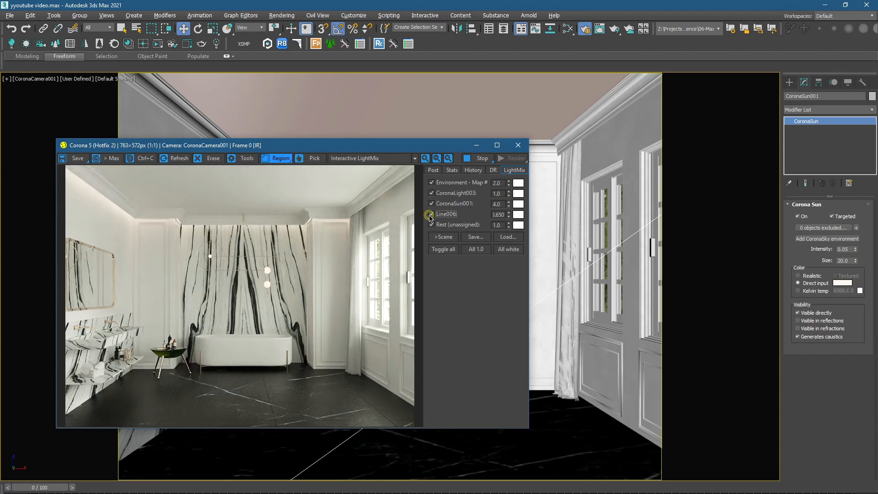
double_click(496, 214)
text(4)
key(Return)
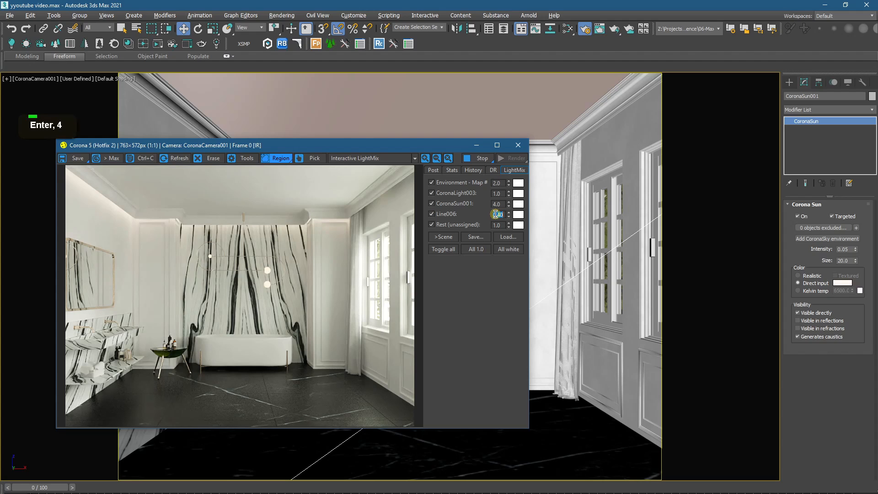
text(3)
key(Return)
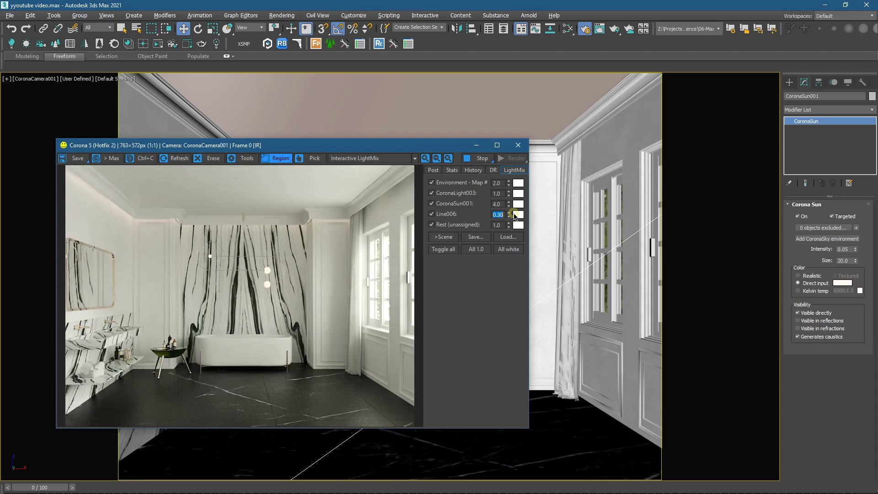
Step: Give the Line006 LightMix layer a warm light colour with a temperature of 4596 K
click(516, 215)
click(282, 259)
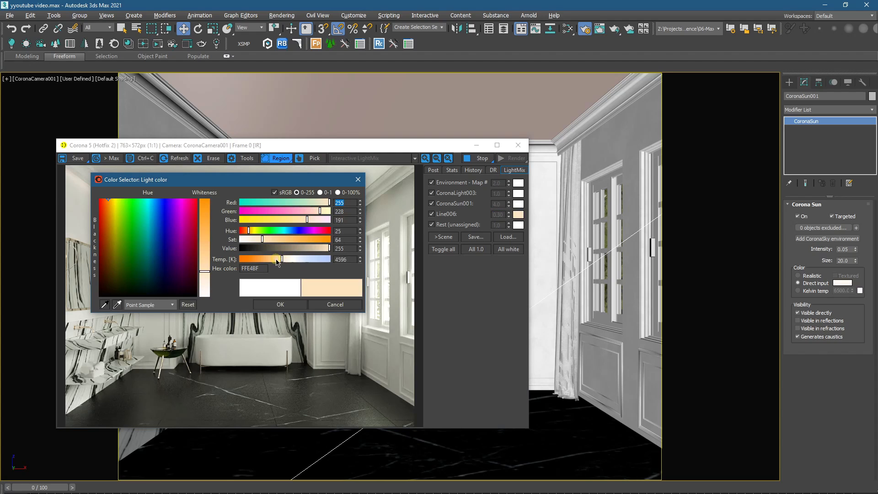
drag(293, 179, 608, 120)
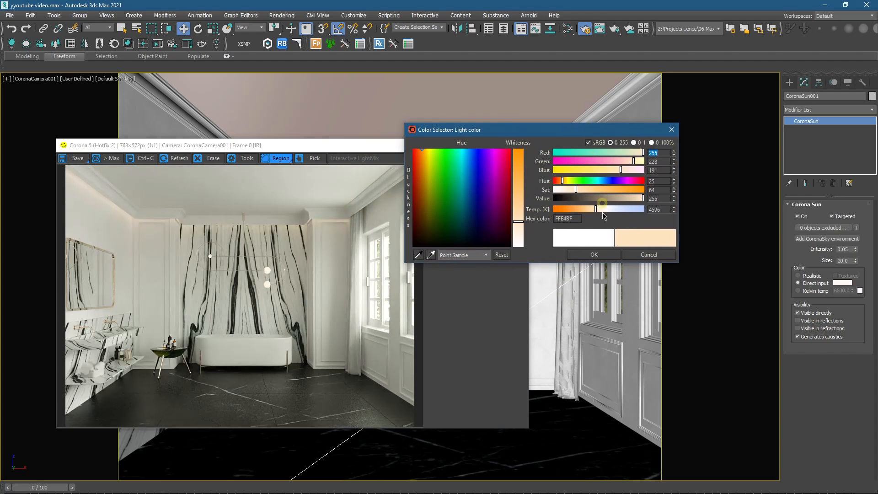
click(595, 253)
Step: Check the CoronaSun001 and CoronaLight003 layers by toggling them, and set CoronaLight003's LightMix intensity to 2
click(432, 204)
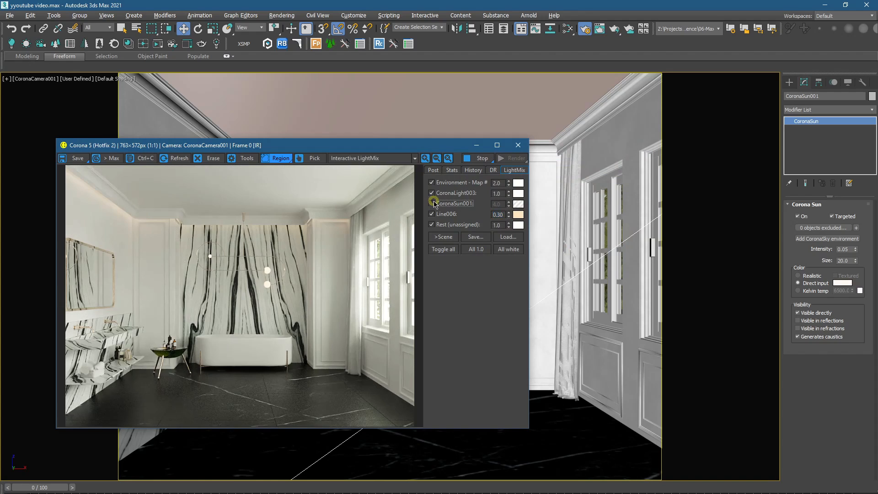
click(433, 194)
click(433, 194)
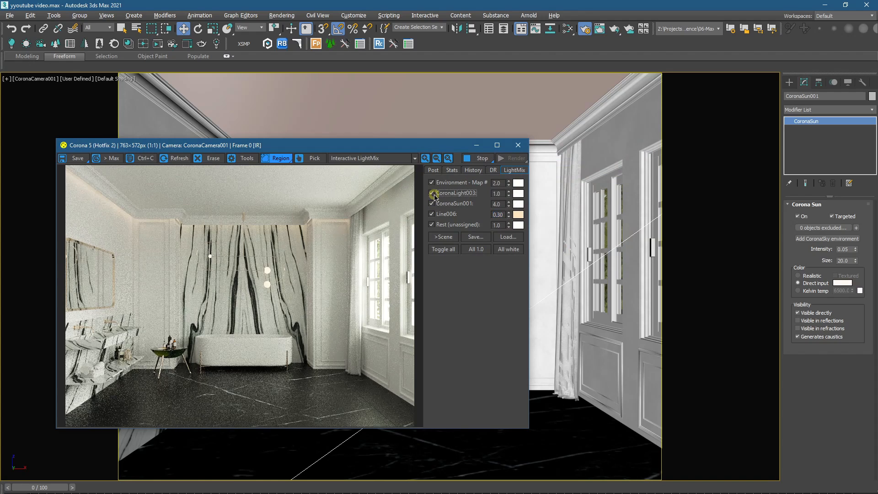
click(498, 194)
key(Return)
text(2)
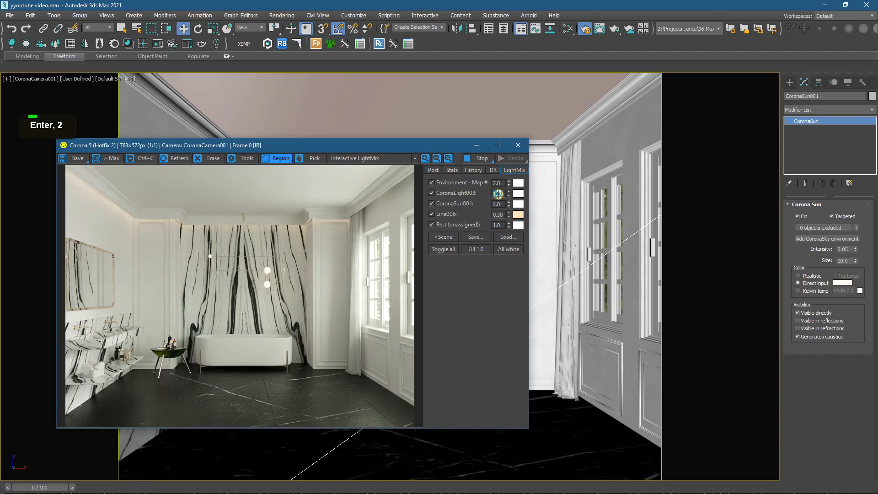
Step: Set the green-magenta tint to -0.008 and the highlight compression to 7 in the tone mapping
click(434, 169)
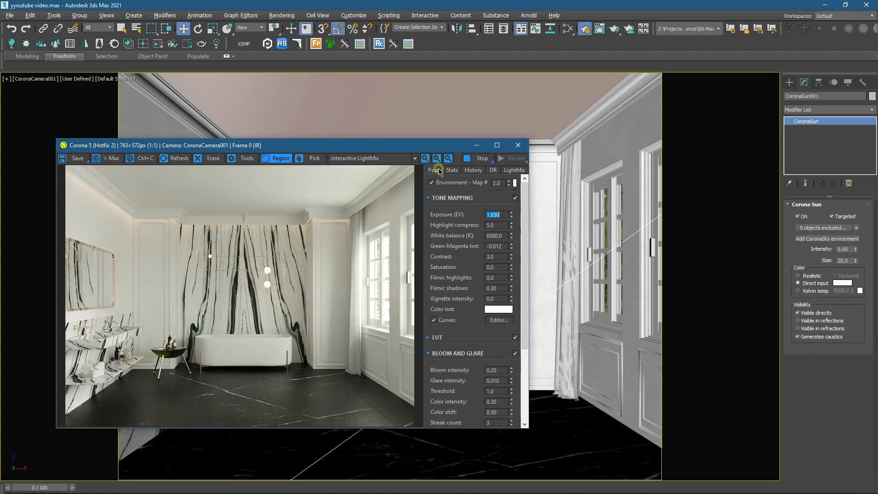
click(512, 245)
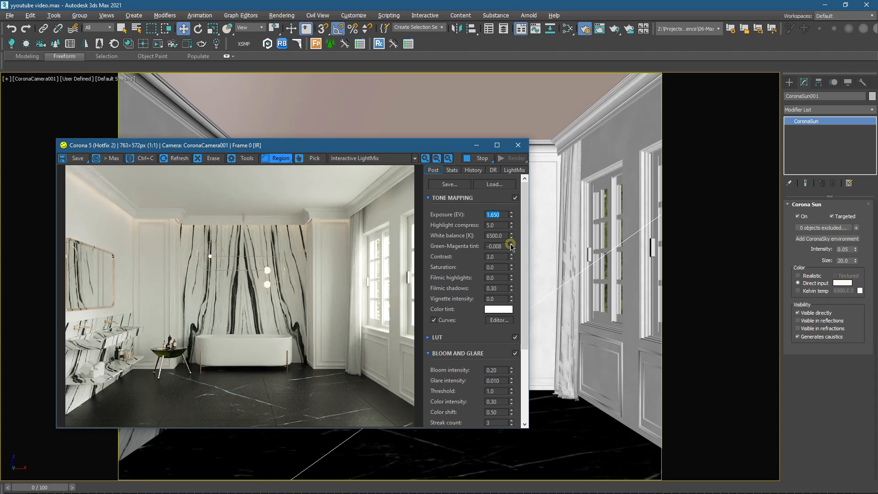
click(501, 225)
text(7)
key(Return)
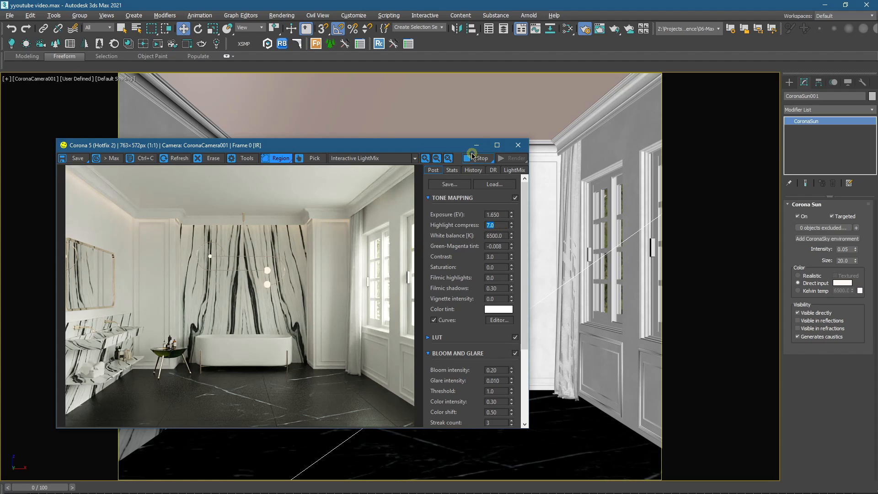
Step: Maximize the frame buffer and set the sharpening/blurring blur radius to 1.0
click(497, 146)
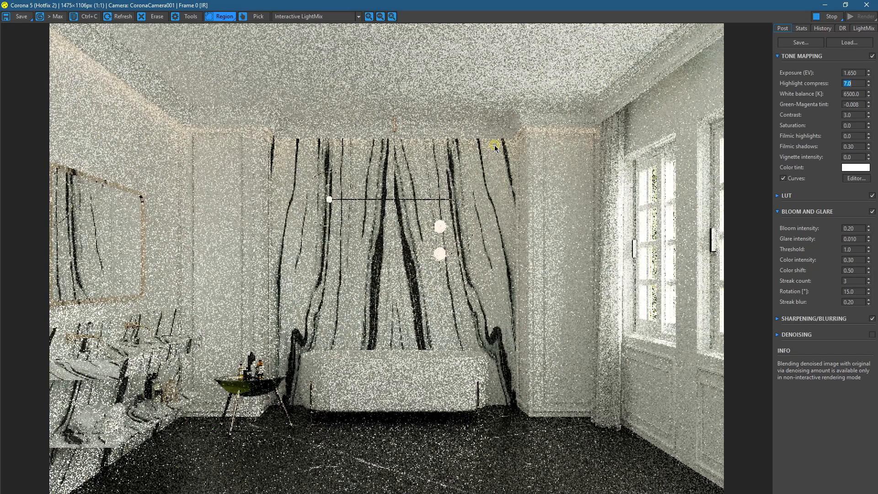
click(791, 319)
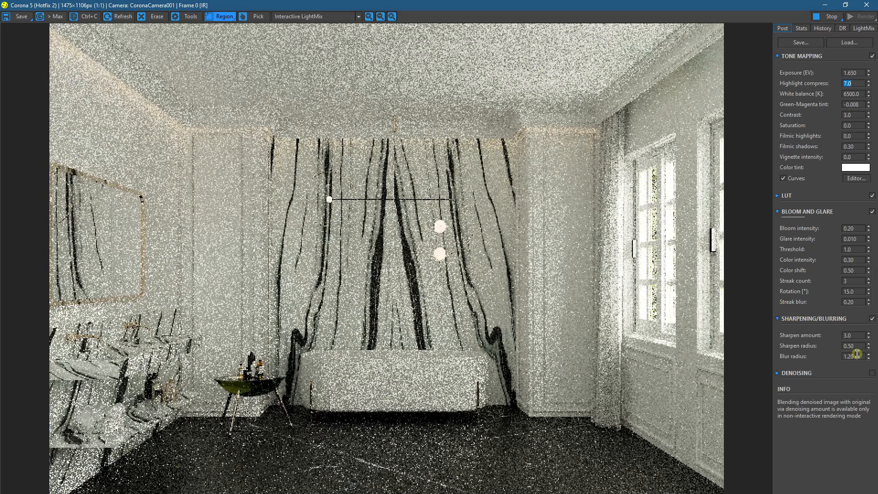
text(1)
key(Return)
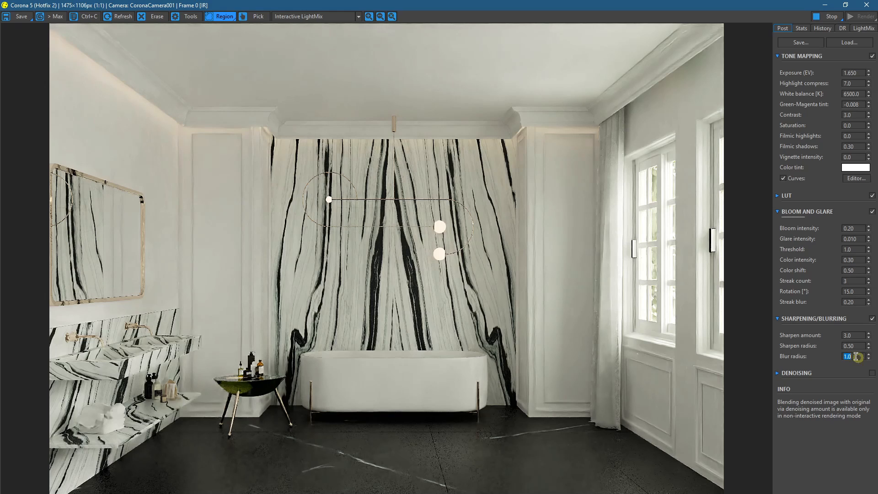
Step: Refine a render region on the floor below the bathtub, and move it over the side table and tub
drag(318, 396, 581, 493)
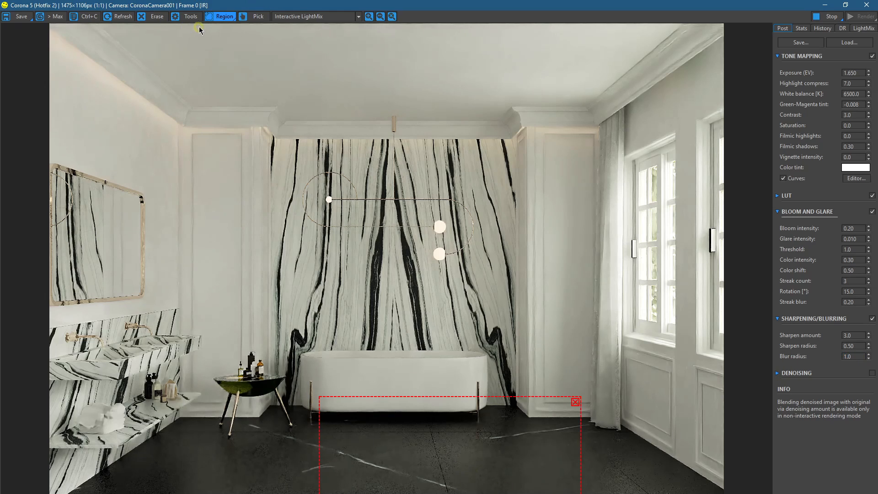
drag(435, 455, 260, 389)
scroll(261, 390, up, 3)
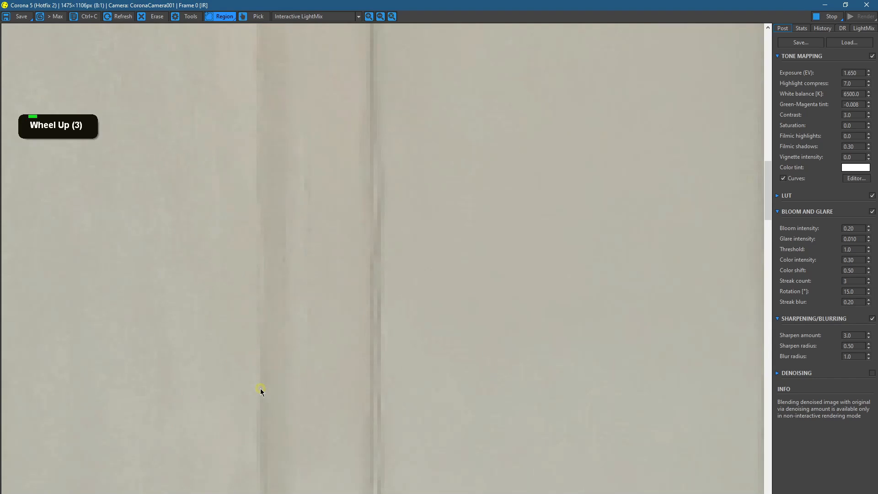
scroll(260, 388, down, 2)
scroll(260, 389, down, 2)
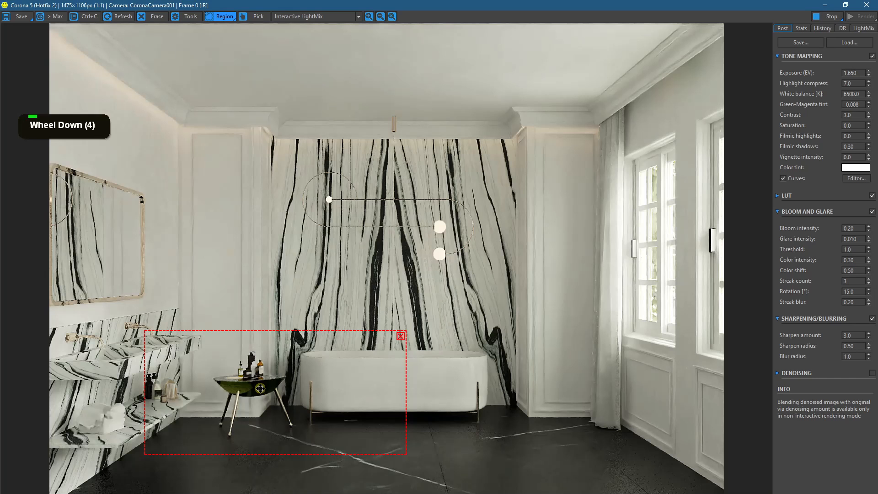
Step: Replace the render region with a tall one over the window-side panel and curtain, and shift it to the vanity-side wall panel
click(402, 337)
drag(507, 100, 654, 449)
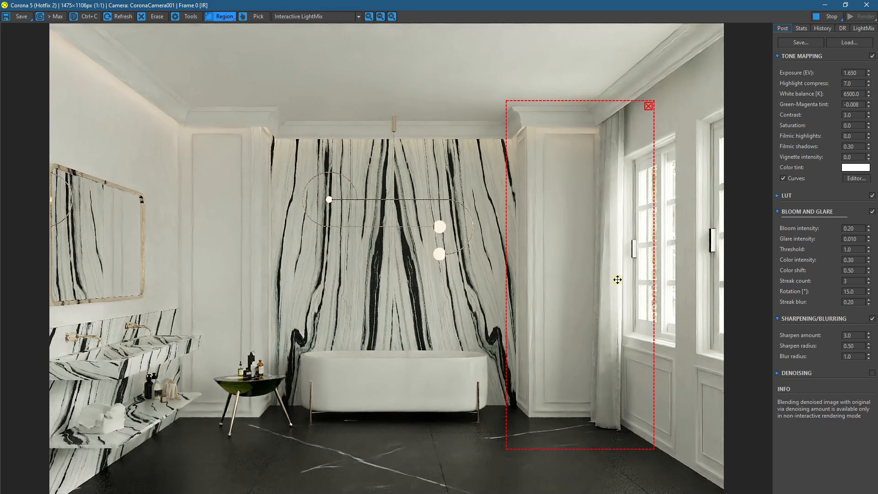
drag(646, 166, 649, 161)
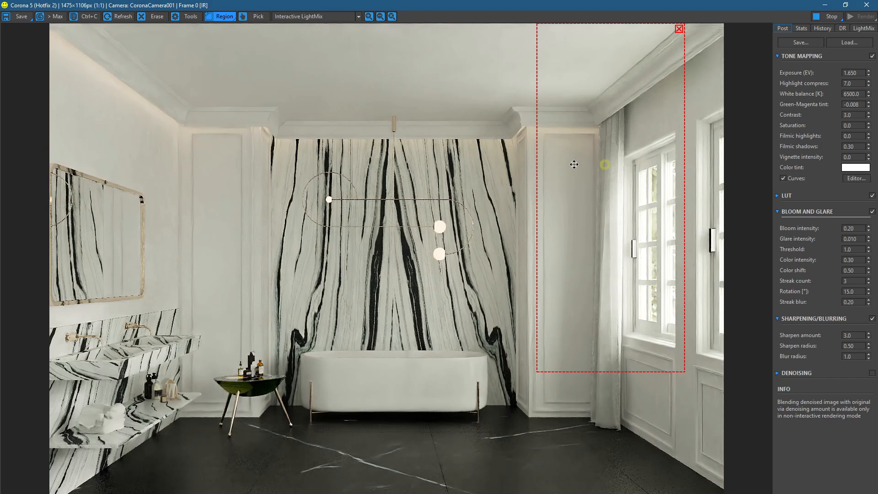
drag(574, 165, 216, 323)
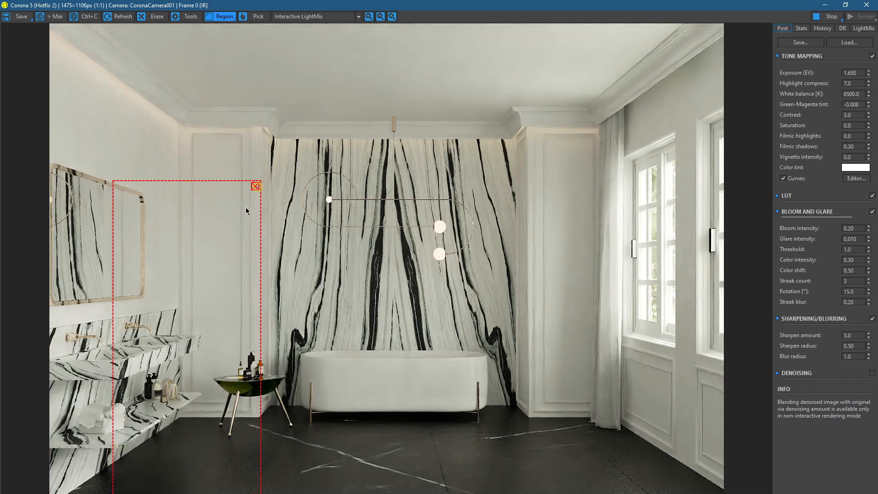
Step: Move the render region onto the lower vanity shelf to inspect the towels and bottles up close, shrinking it around them
drag(247, 211, 139, 418)
scroll(119, 420, up, 1)
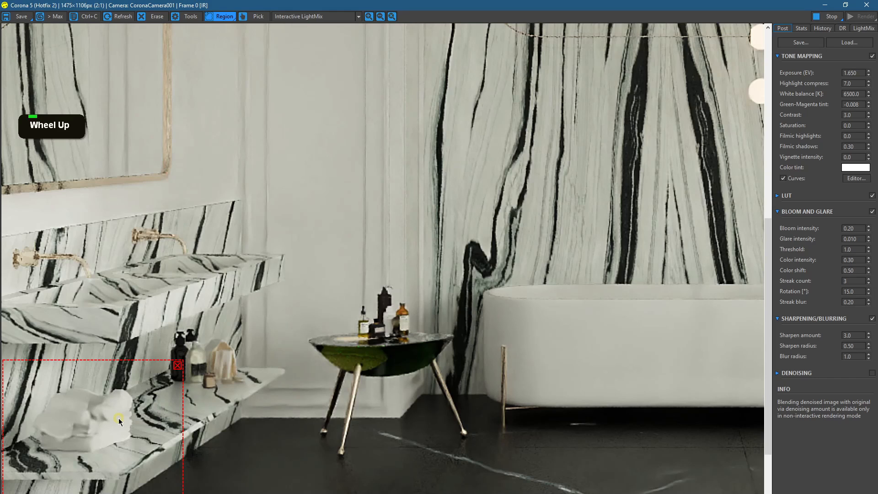
scroll(119, 421, down, 1)
drag(163, 393, 209, 366)
scroll(209, 366, up, 1)
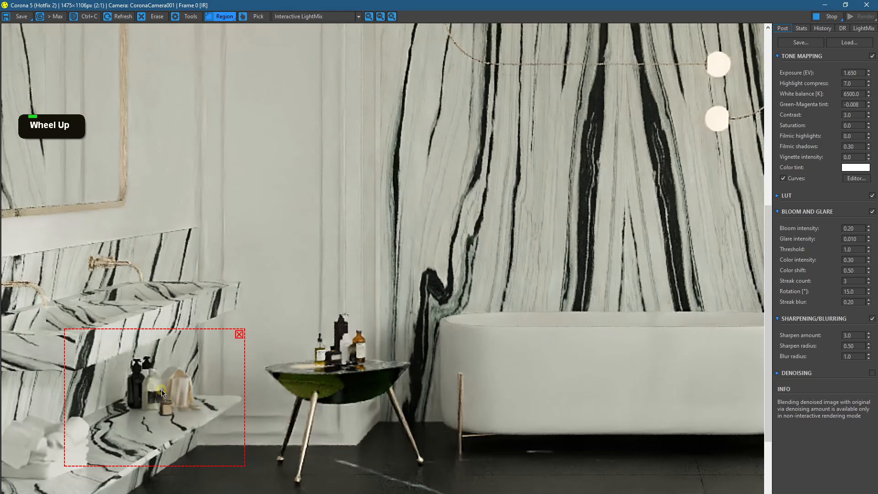
scroll(209, 366, down, 1)
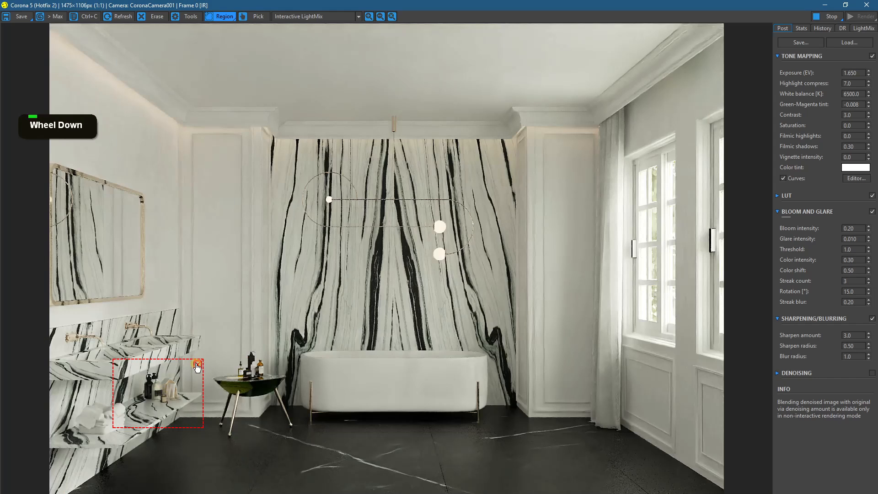
Step: Inspect the bottles on the side table with a small render region and clear it
click(198, 364)
scroll(243, 392, up, 2)
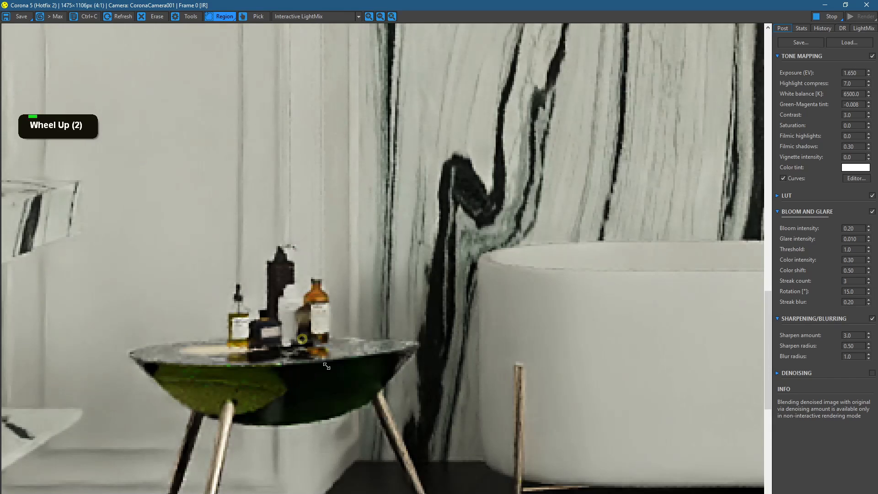
drag(341, 380, 239, 232)
scroll(285, 301, down, 1)
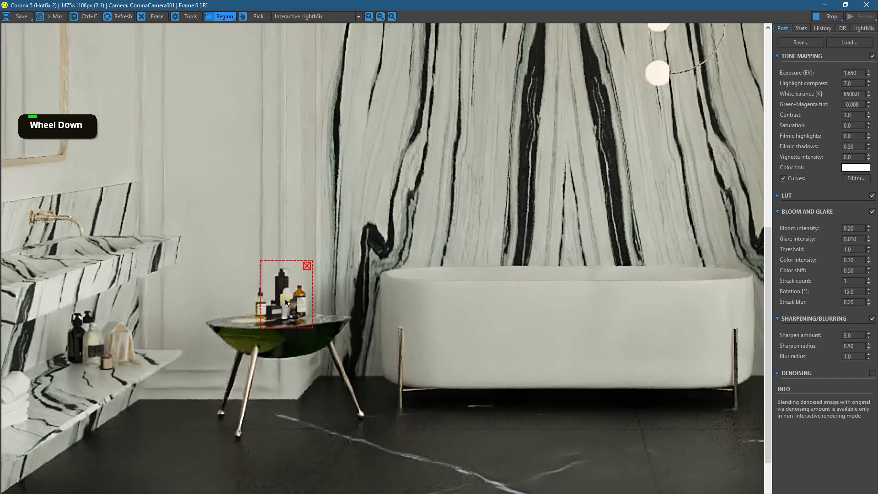
click(308, 266)
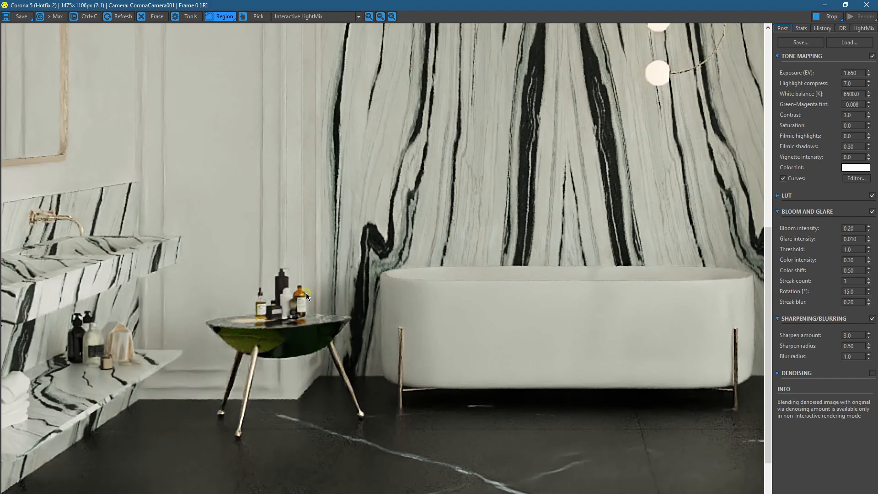
scroll(308, 266, down, 1)
Step: Frame the bath set on the side table in a perspective view and place the floating interactive render window beside it
click(826, 4)
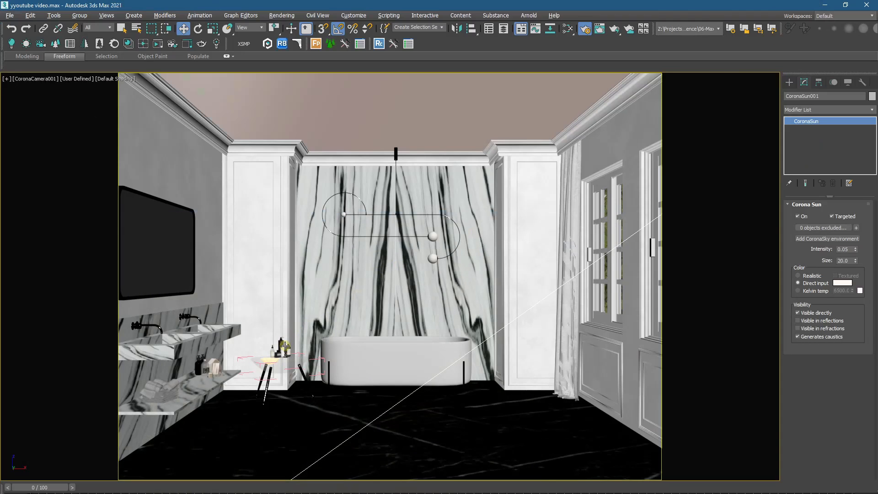
click(285, 346)
key(z)
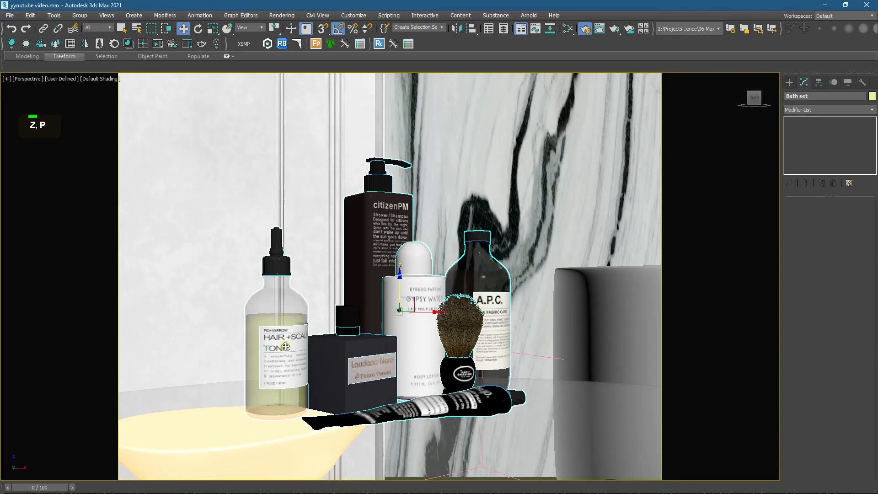
alt+middle_drag(285, 346, 347, 320)
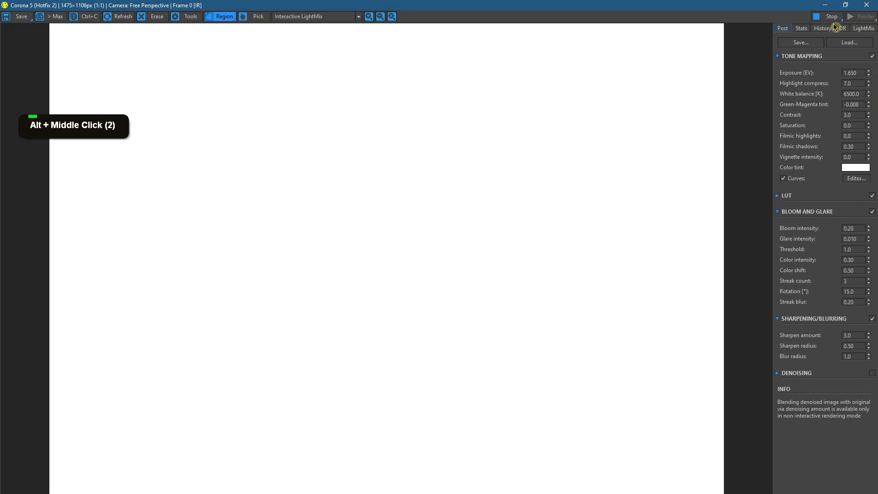
click(846, 5)
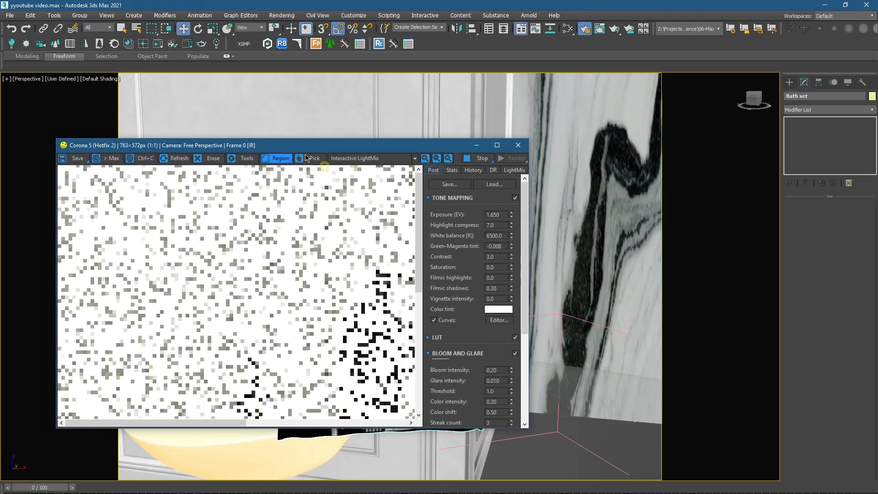
drag(313, 149, 231, 94)
middle_drag(366, 288, 531, 291)
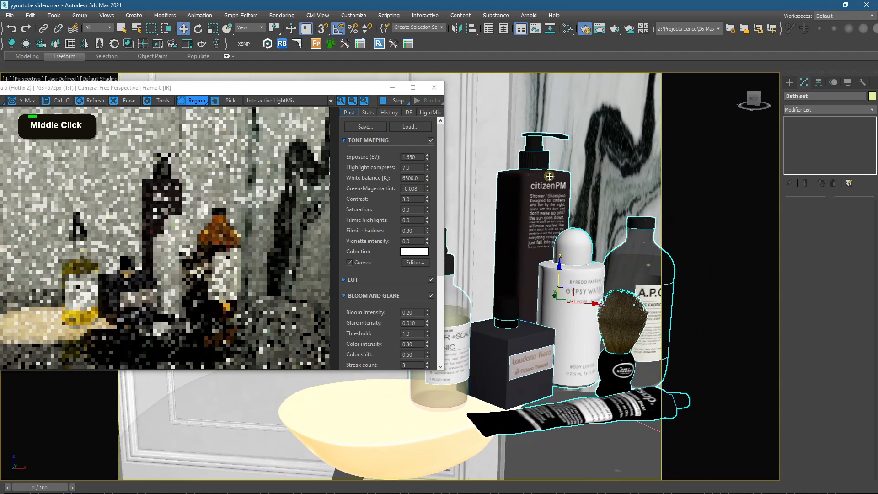
Step: Open the bath set group and select the dark citizenPM pump bottle inside it
click(80, 15)
click(96, 45)
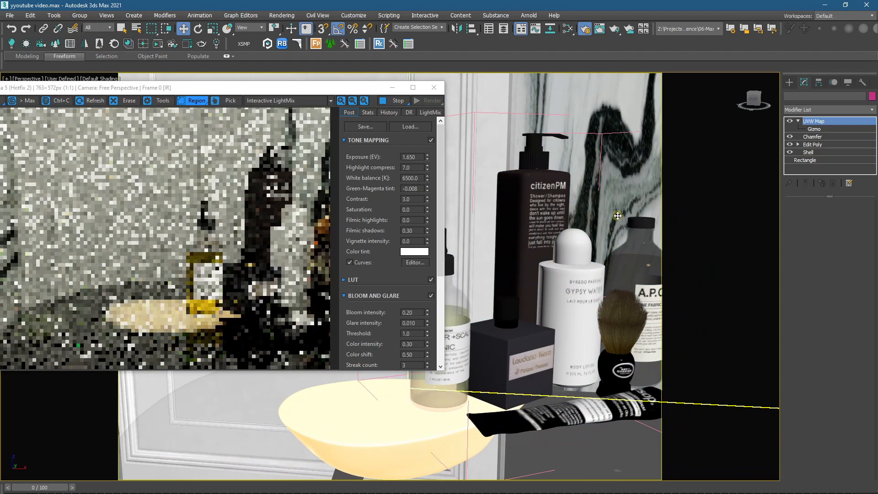
click(532, 188)
Step: Sample the pump bottle's label material into the Slate Material Editor, keeping the bottle visible next to the editor
click(568, 29)
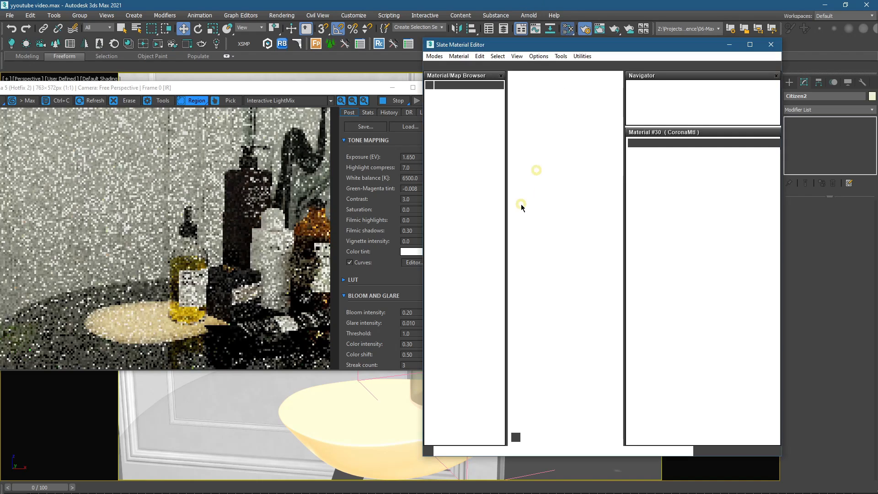
scroll(586, 256, down, 4)
scroll(587, 259, down, 3)
middle_drag(587, 259, 576, 146)
drag(503, 45, 744, 84)
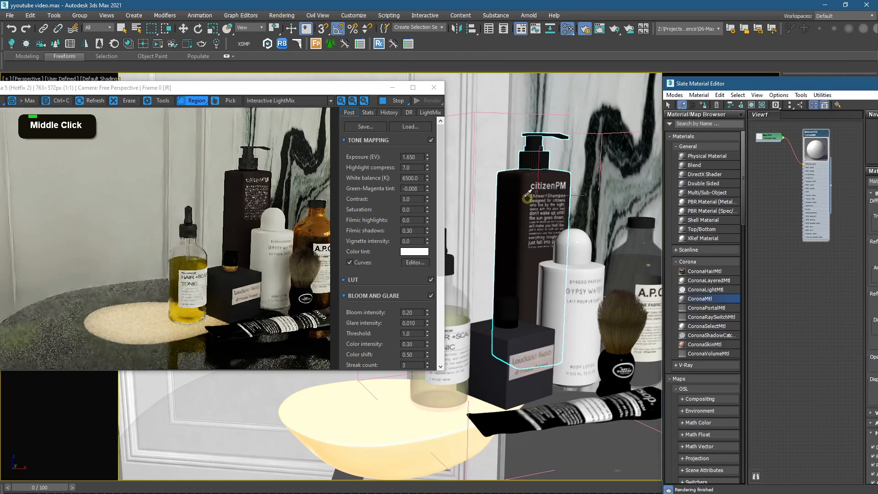
middle_drag(771, 251, 793, 283)
scroll(792, 284, up, 4)
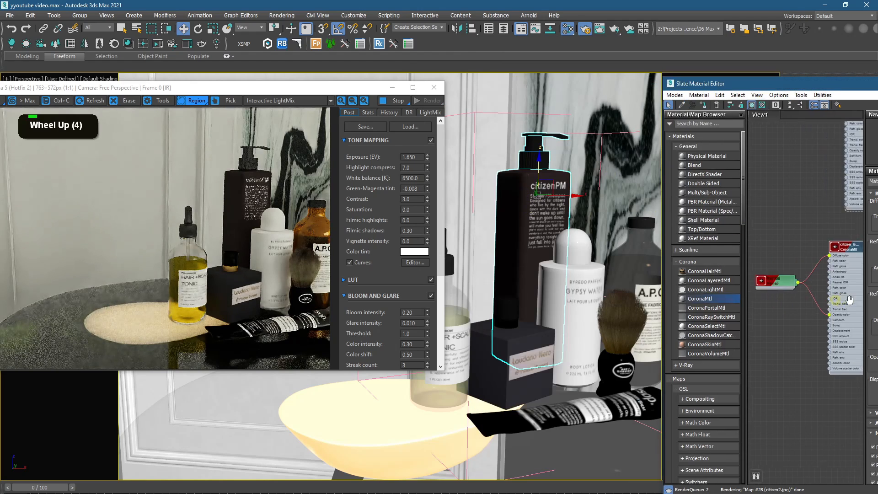
Step: Reload the label material's citizen2 bitmap with its gamma override set to 1.0
double_click(793, 284)
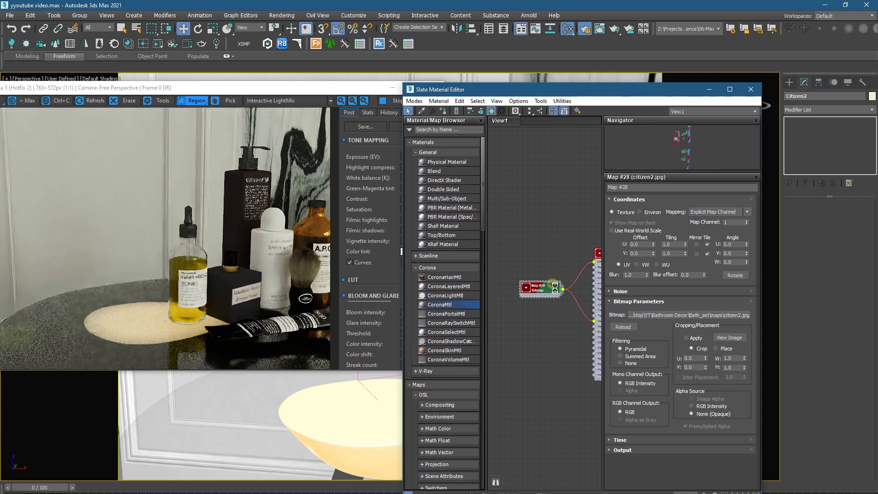
middle_click(554, 288)
scroll(526, 283, up, 3)
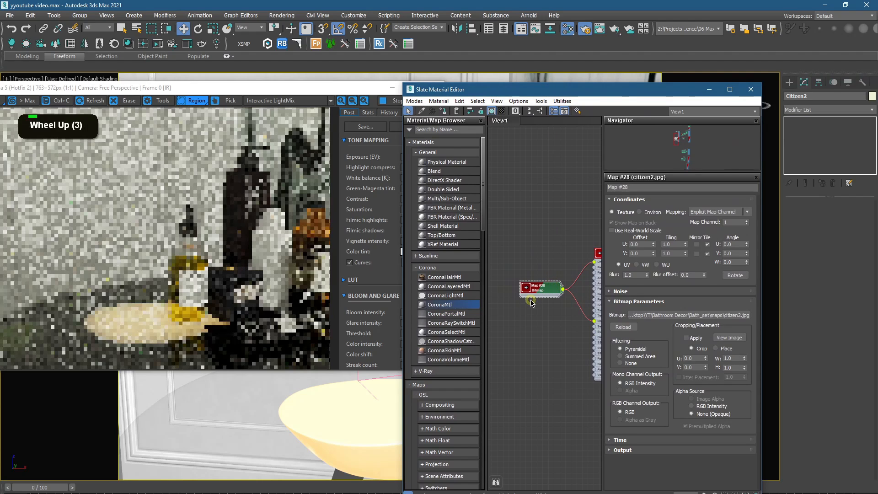
click(516, 276)
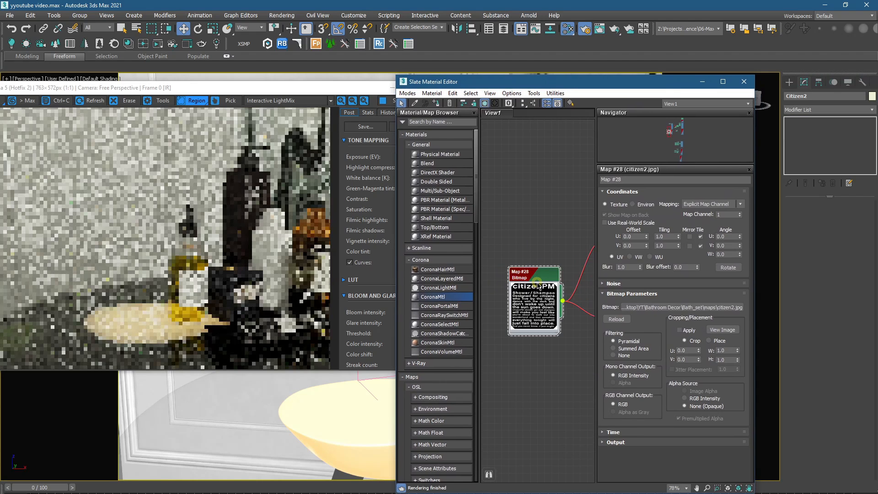
scroll(517, 286, down, 3)
middle_drag(488, 295, 533, 289)
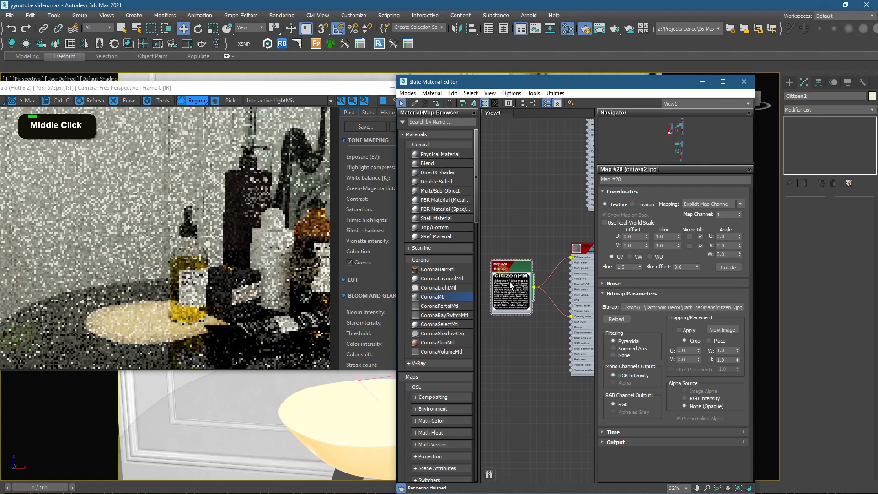
click(685, 308)
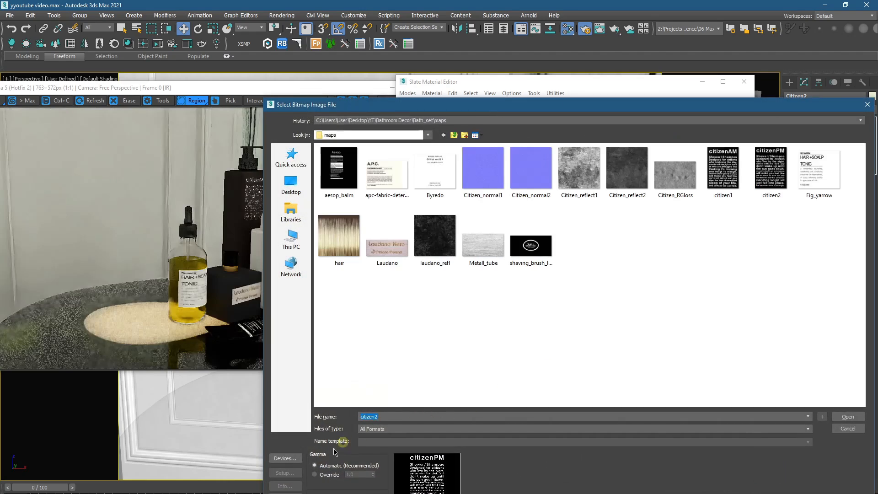
click(316, 475)
click(848, 417)
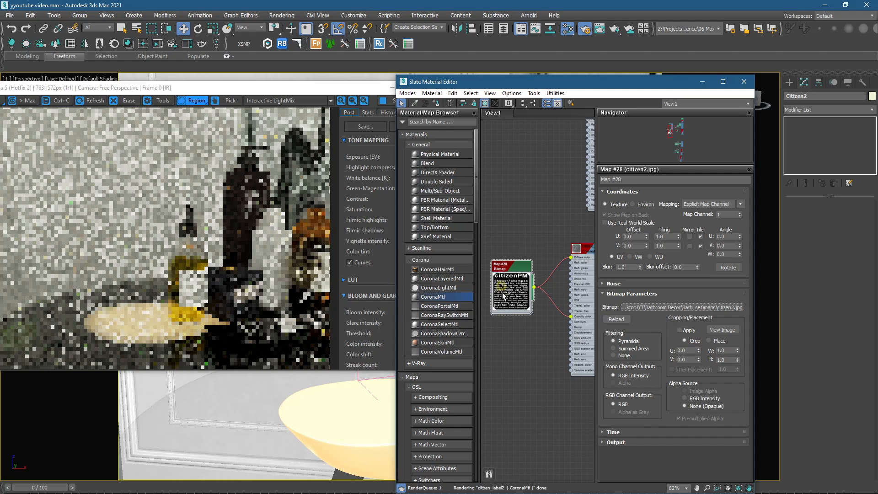
Step: Check the label on the pump bottle with a small render region and clear the region
click(247, 201)
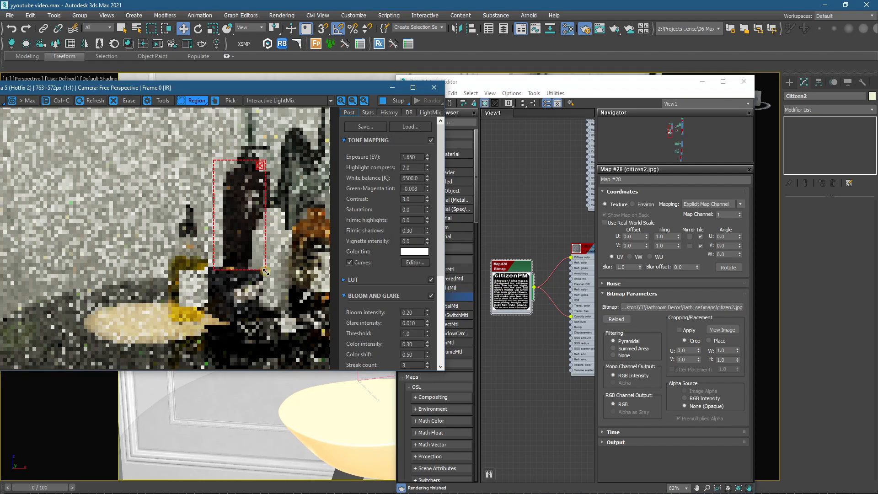
scroll(254, 221, up, 3)
scroll(254, 221, down, 3)
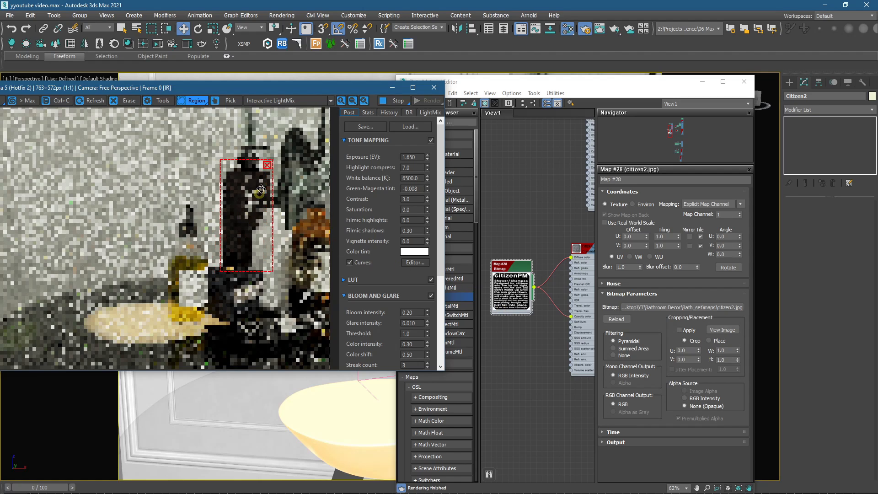
click(261, 164)
Step: Set the citizen_label2 material's diffuse color to a neutral grey with a value of 99
middle_drag(562, 280, 513, 276)
double_click(529, 263)
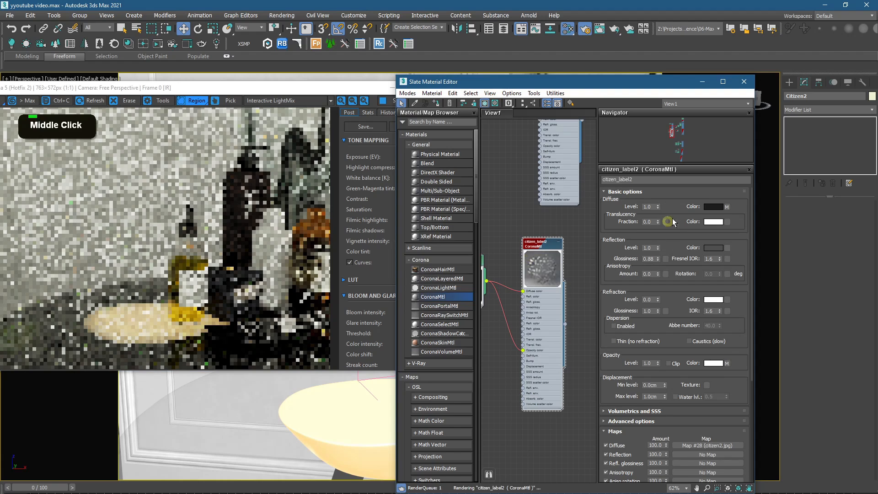
click(709, 207)
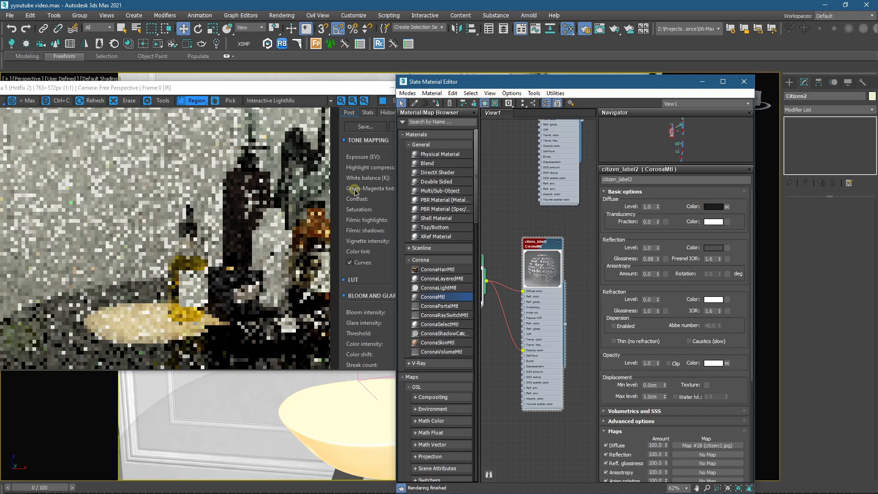
click(538, 190)
click(543, 183)
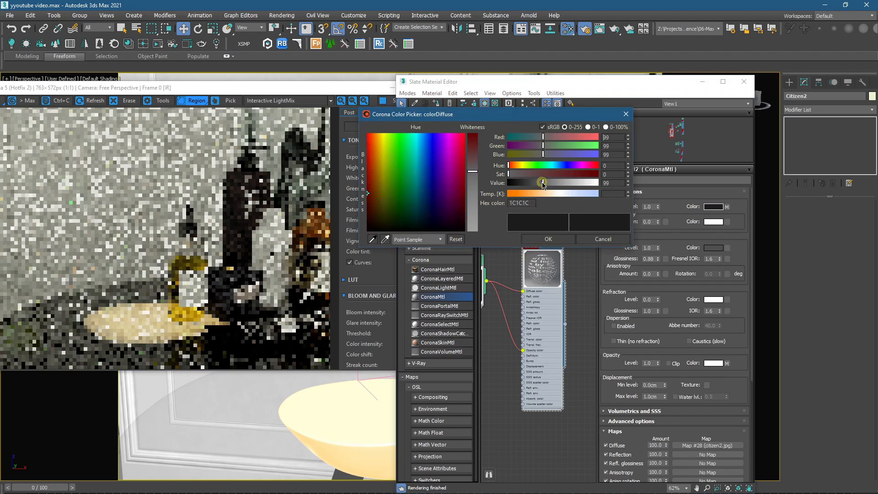
click(549, 239)
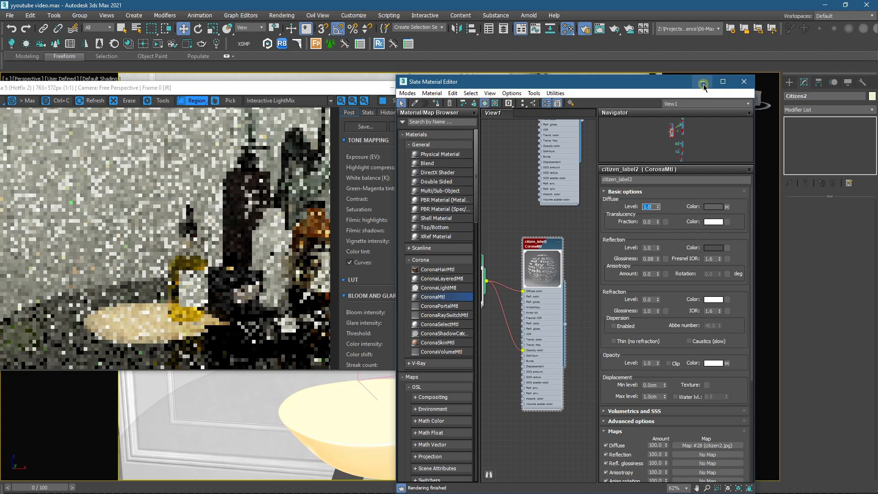
Step: Uncover the pump bottle in the viewport, open its nested group and select the bottle body
drag(574, 90, 367, 204)
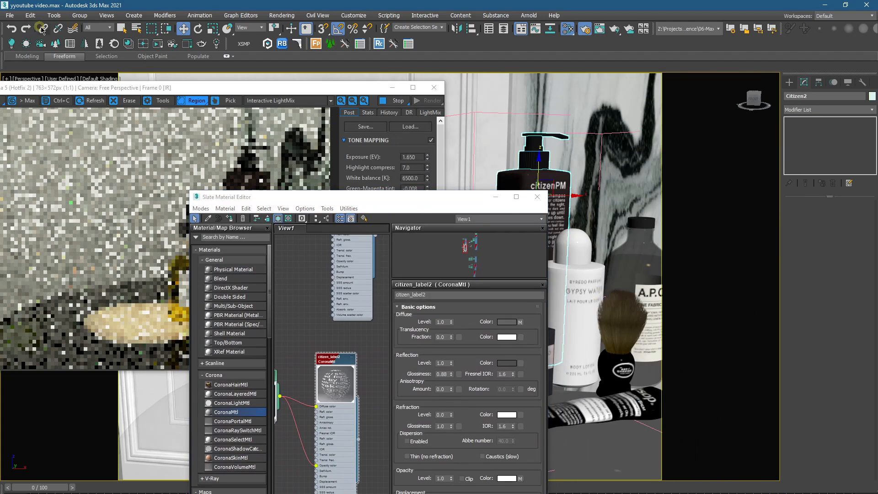
click(79, 15)
click(89, 43)
click(515, 176)
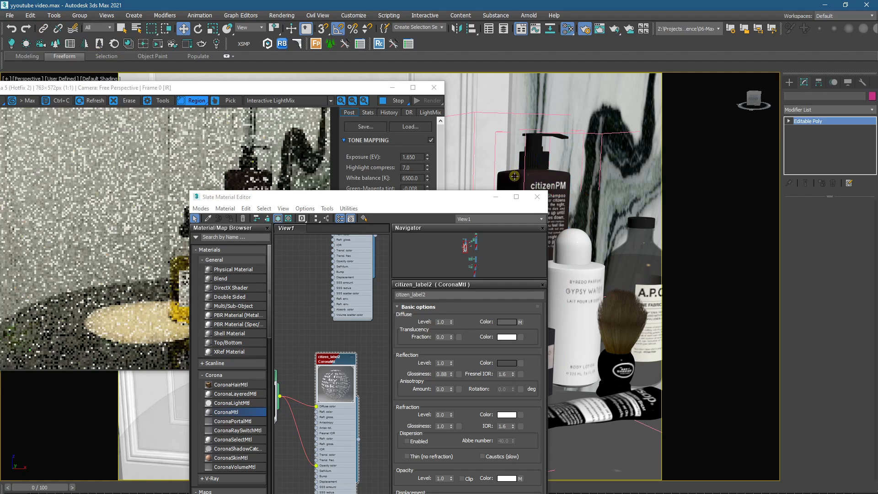
Step: Sample the pump bottle body's material from the viewport into an empty area of the node view
middle_click(326, 311)
middle_drag(376, 304, 314, 278)
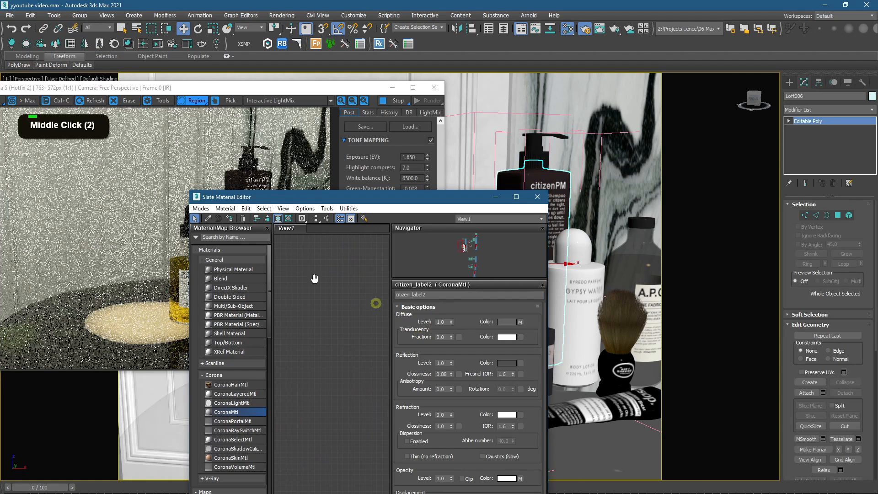
click(208, 219)
click(508, 183)
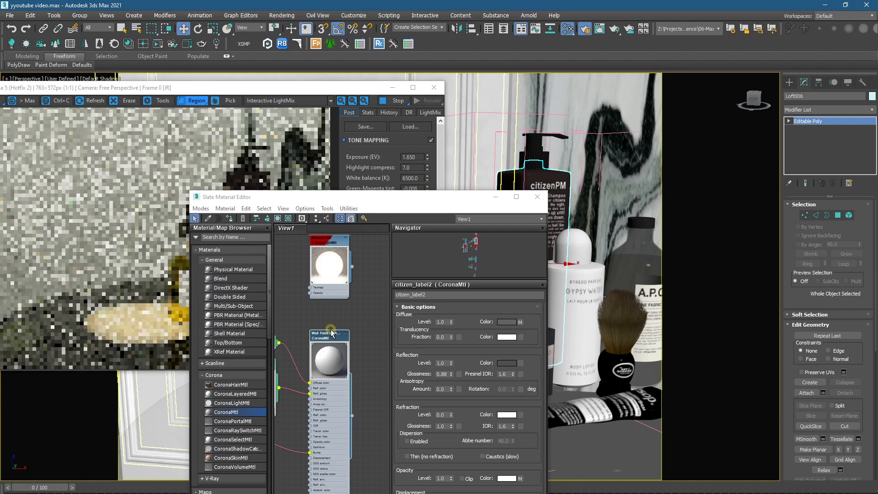
scroll(353, 337, down, 3)
middle_click(353, 338)
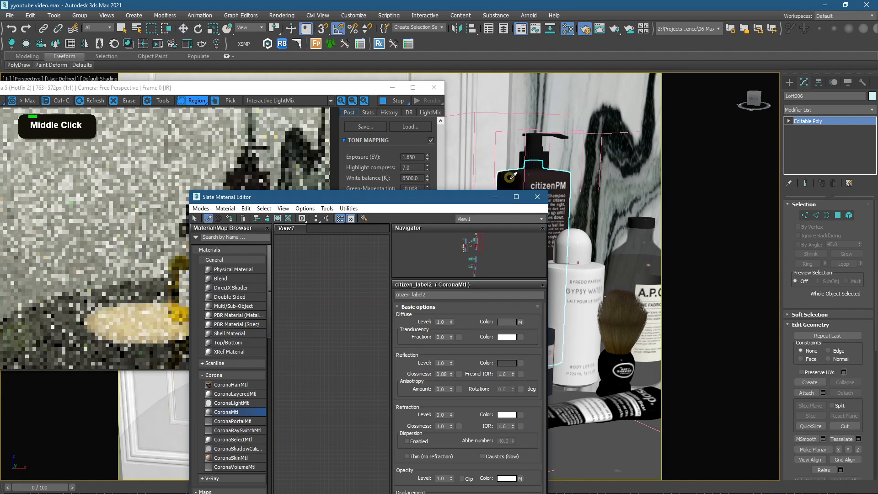
middle_drag(366, 328, 244, 234)
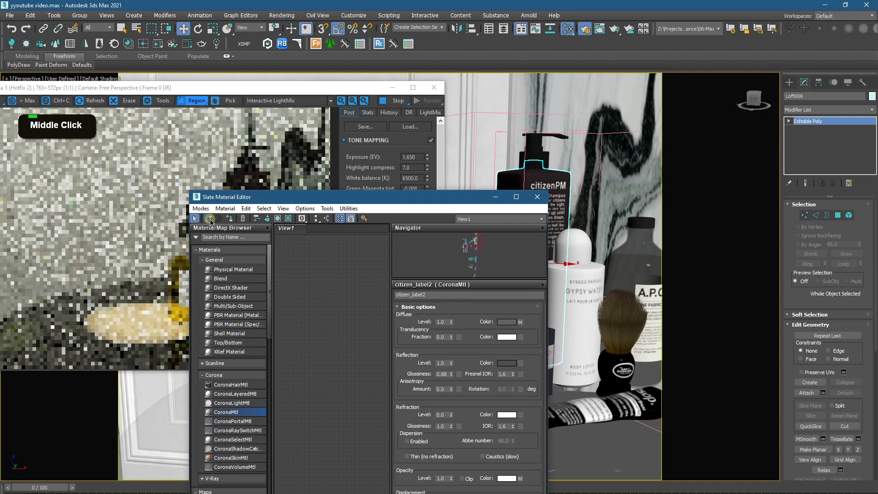
click(210, 219)
click(540, 176)
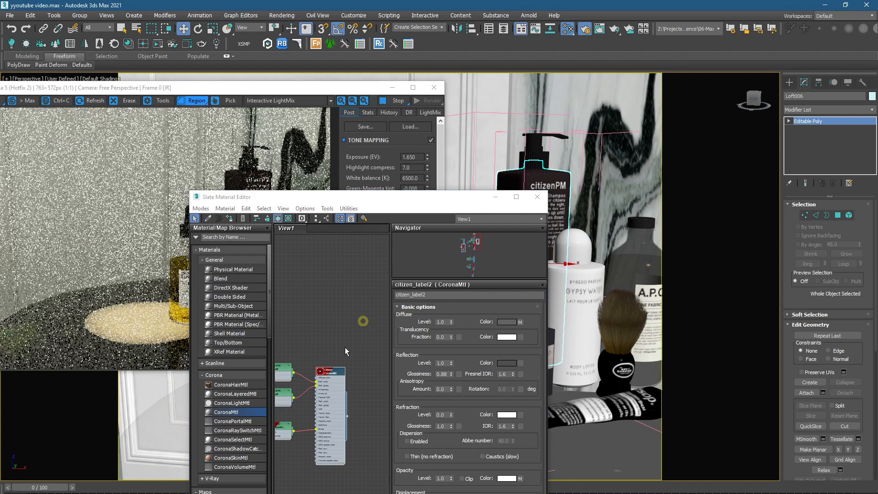
Step: Lighten the Citizen material's diffuse color to RGB 101, 84, 84 and check it with a render region around the pump bottle
scroll(319, 360, up, 2)
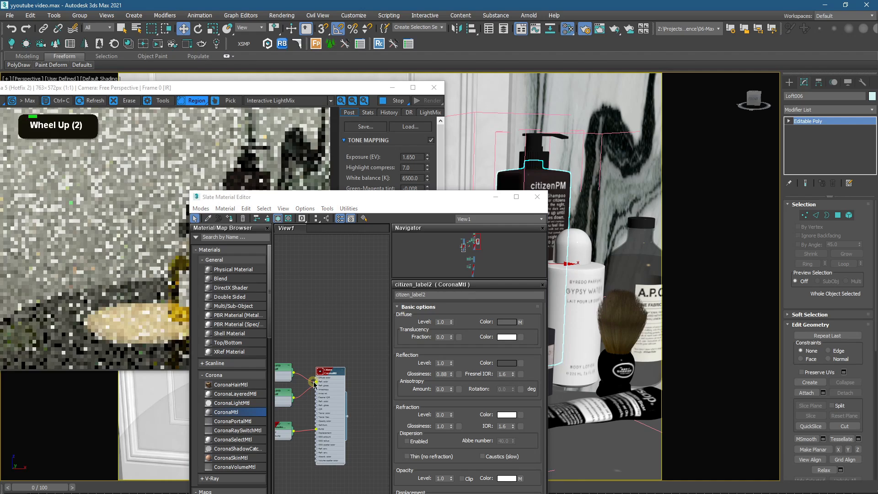
middle_drag(315, 379, 289, 364)
scroll(352, 360, down, 3)
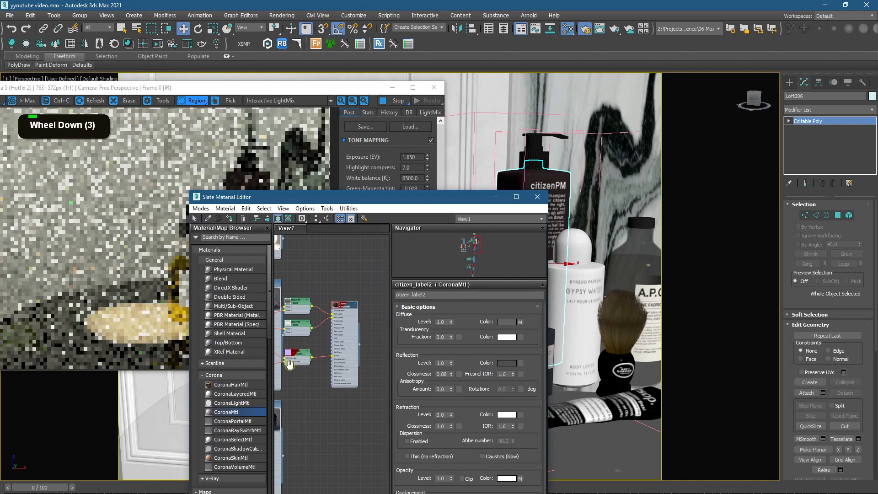
double_click(338, 306)
scroll(338, 308, up, 5)
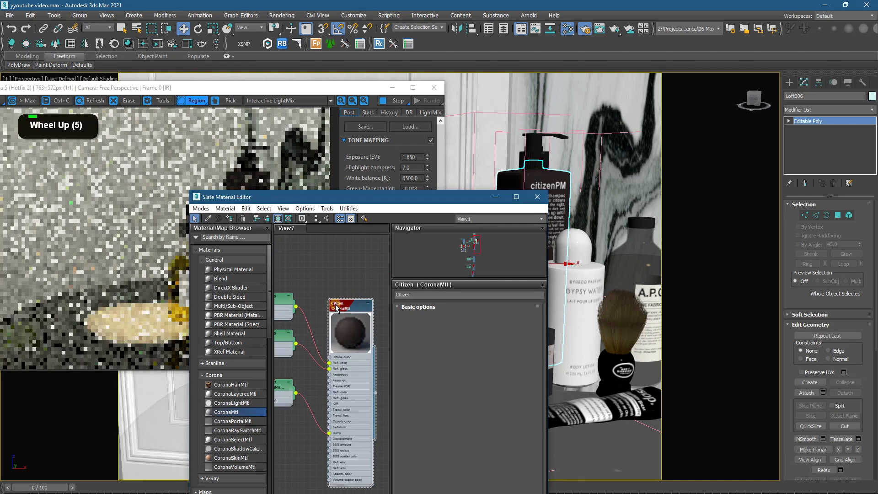
click(506, 323)
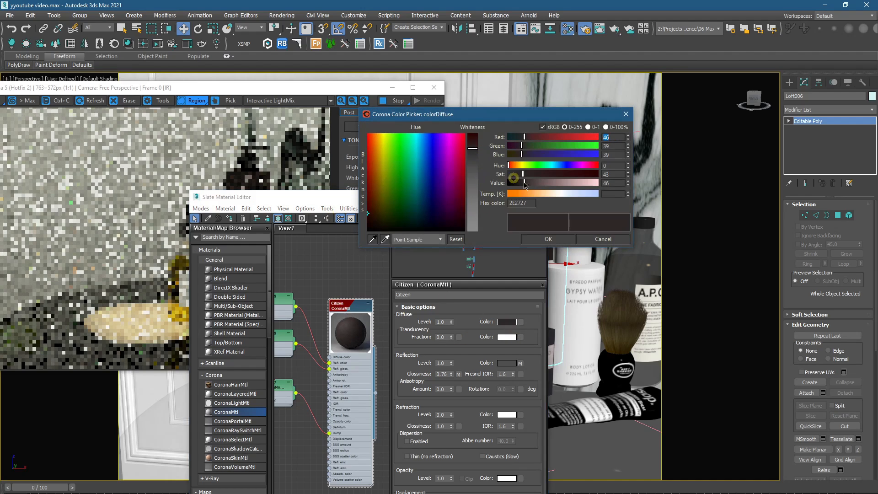
drag(525, 184, 544, 183)
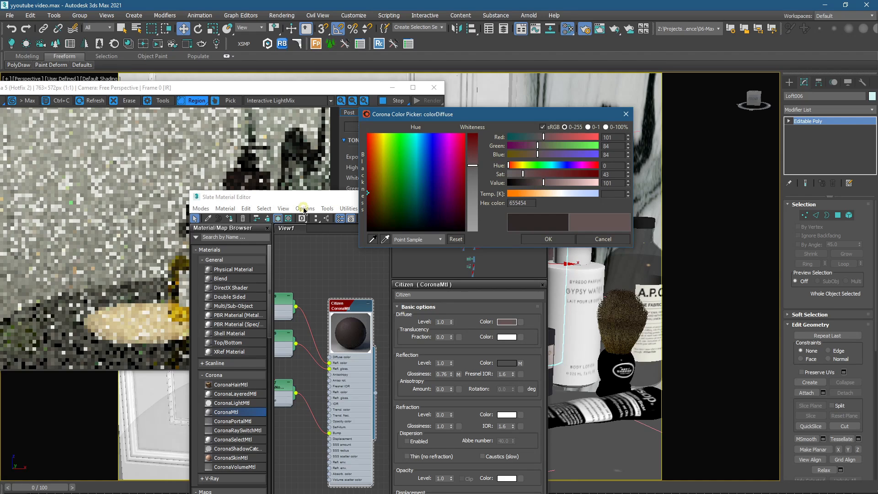
drag(304, 197, 193, 348)
click(286, 237)
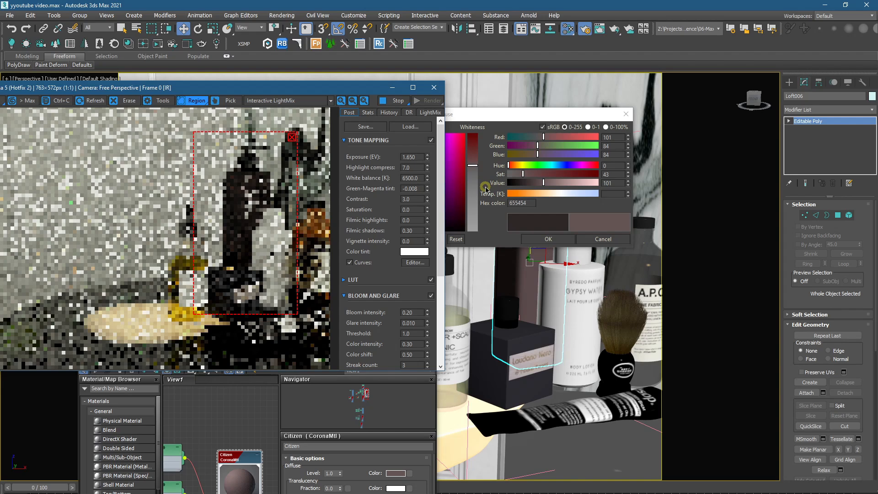
click(551, 239)
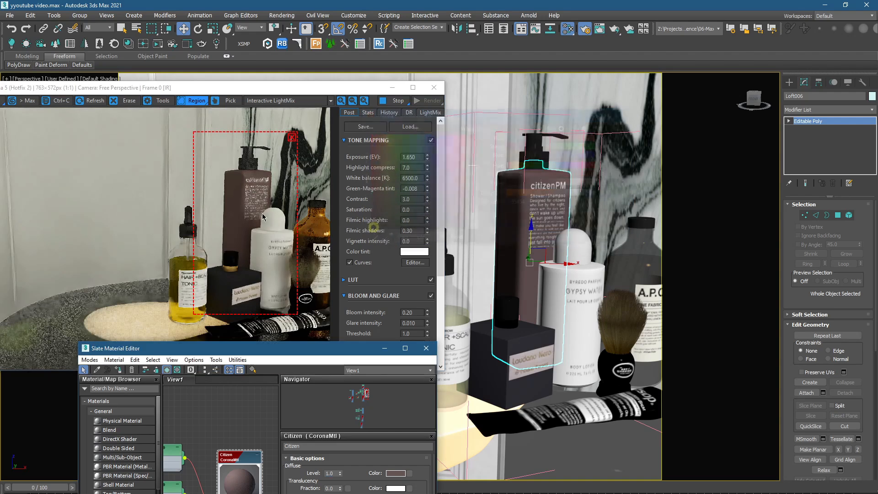
Step: Clear the render region around the pump bottle, close the material editor and switch the viewport to CoronaCamera001
click(291, 140)
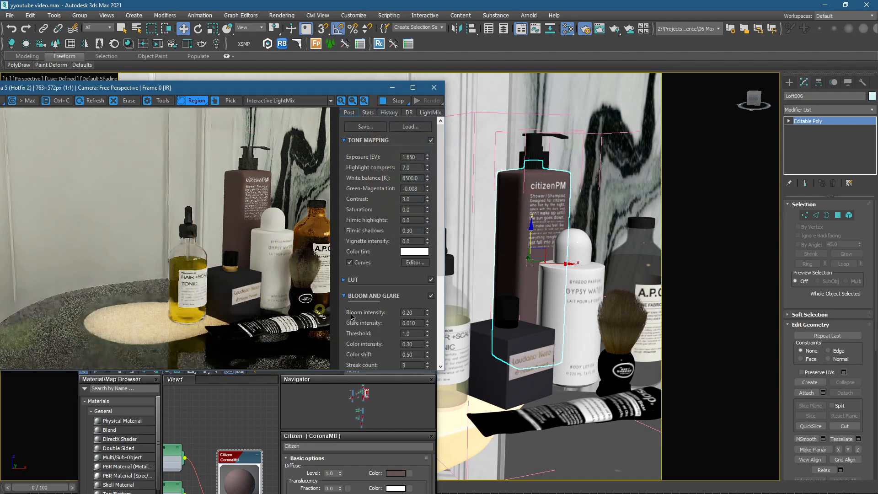
click(376, 391)
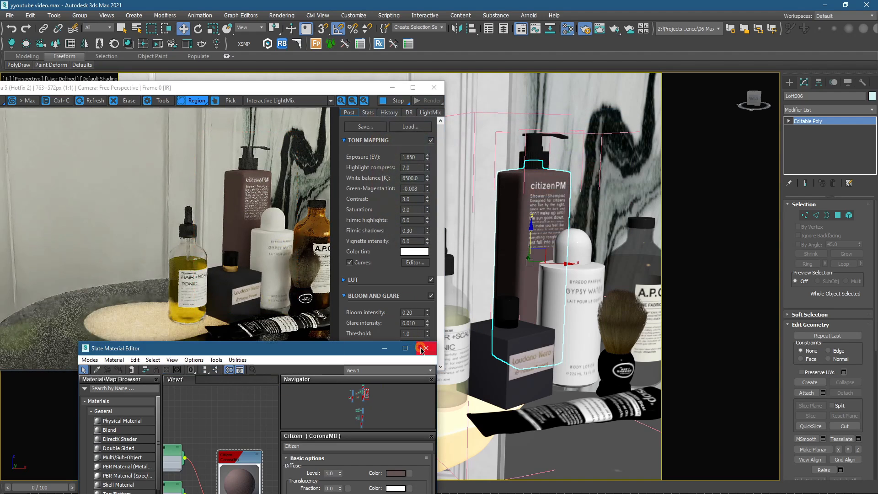
click(516, 281)
scroll(516, 281, down, 2)
key(c)
key(shift+f)
key(shift+f)
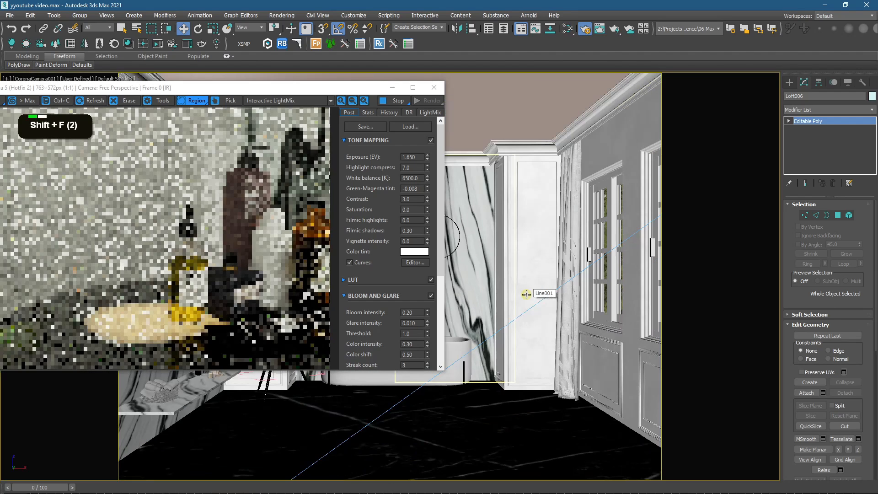
Step: Review the full bathroom render from CoronaCamera001, checking its statistics and post settings, and move the frame buffer aside
drag(276, 88, 491, 120)
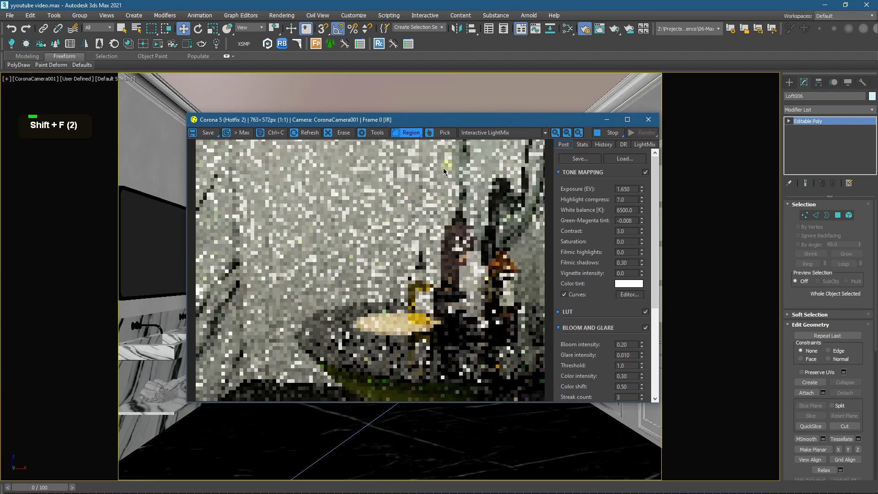
click(644, 144)
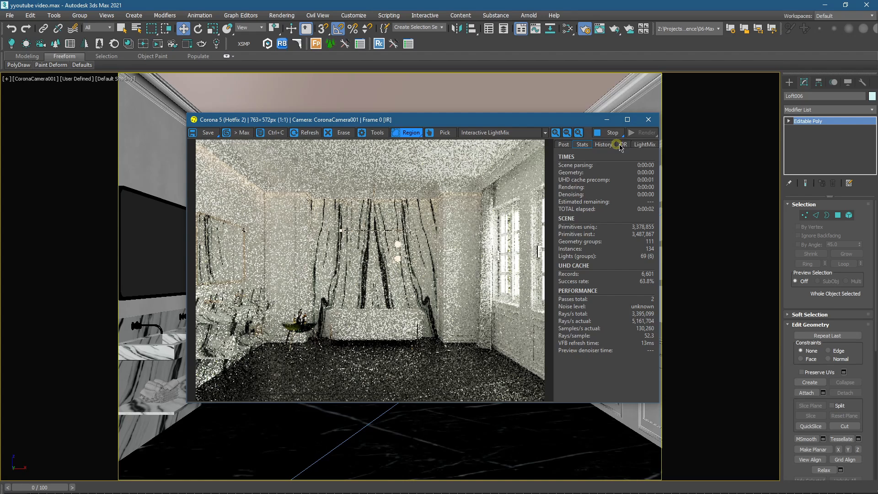
click(563, 145)
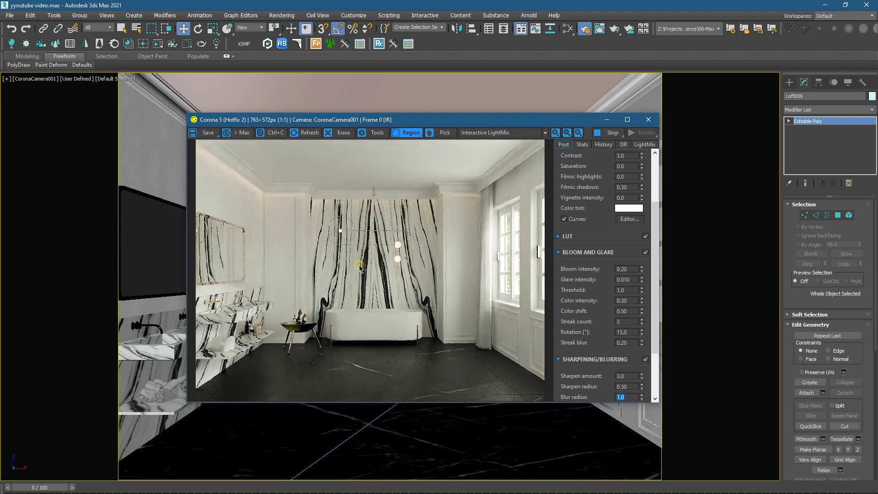
drag(412, 123, 0, 123)
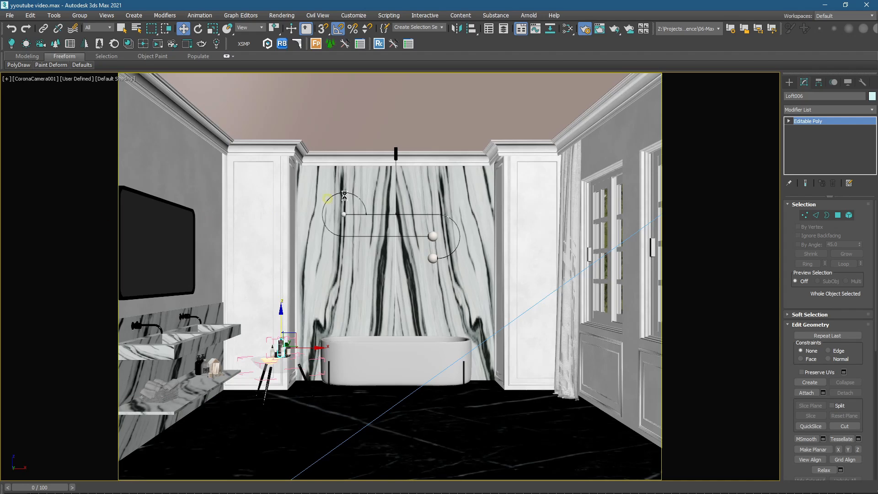
Step: Zoom in on the lock of the window beside the curtain and open the window's group
click(597, 253)
key(z)
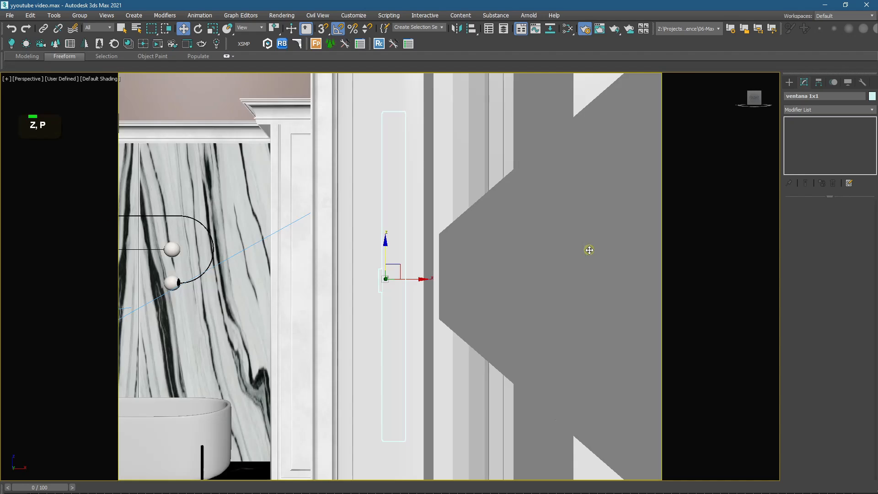
alt+middle_drag(502, 261, 563, 280)
scroll(439, 274, up, 3)
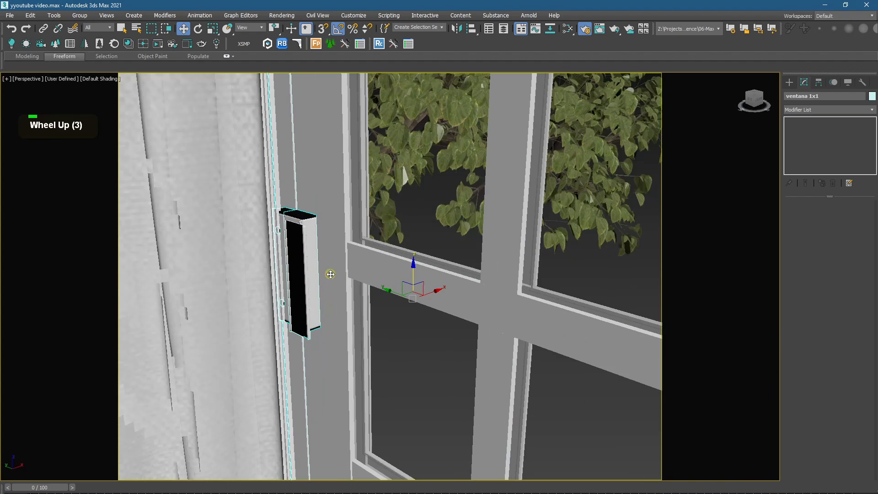
click(79, 15)
click(89, 49)
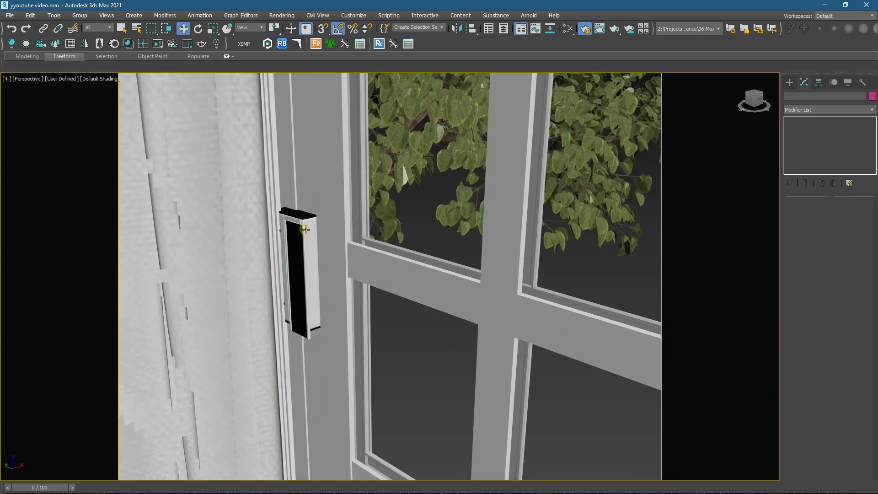
Step: Select both parts of the window lock and isolate them in the viewport
click(306, 230)
scroll(306, 230, up, 3)
ctrl+click(273, 307)
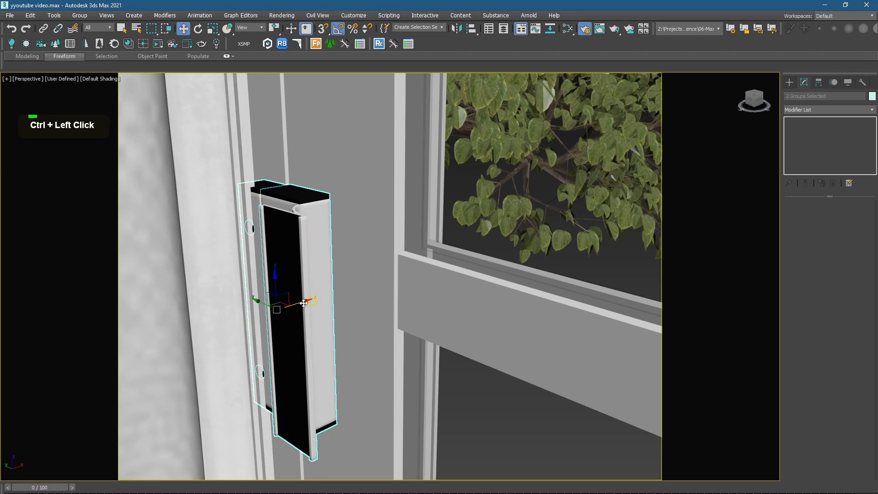
drag(305, 317, 465, 362)
key(ctrl+z)
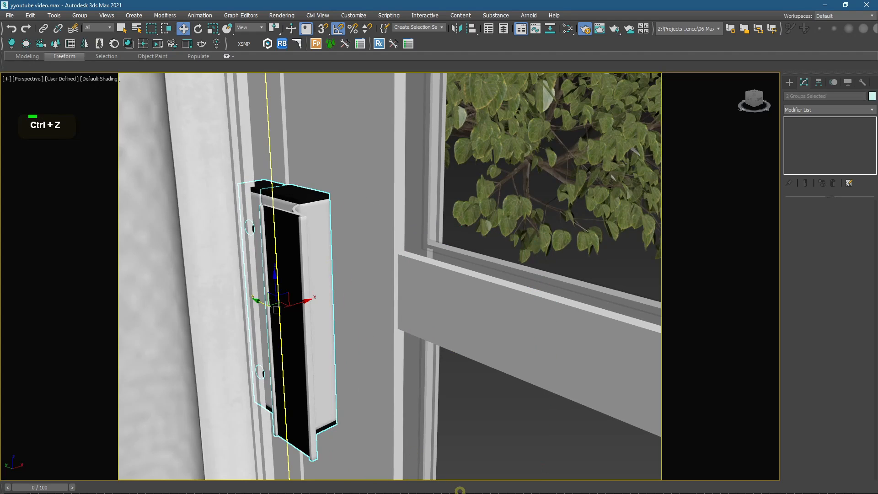
key(alt+q)
Step: Open the group of the lock's front part, select its mesh and undo the trial move
click(406, 239)
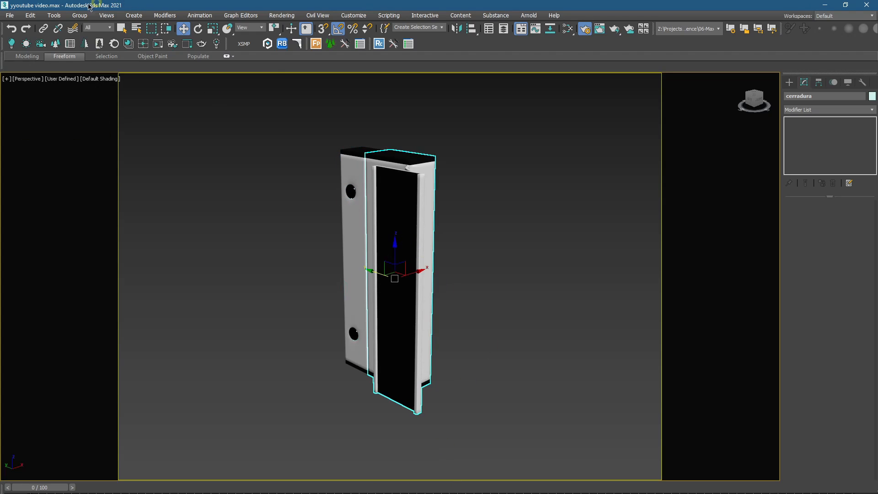
click(81, 16)
click(92, 52)
click(426, 183)
key(ctrl+t)
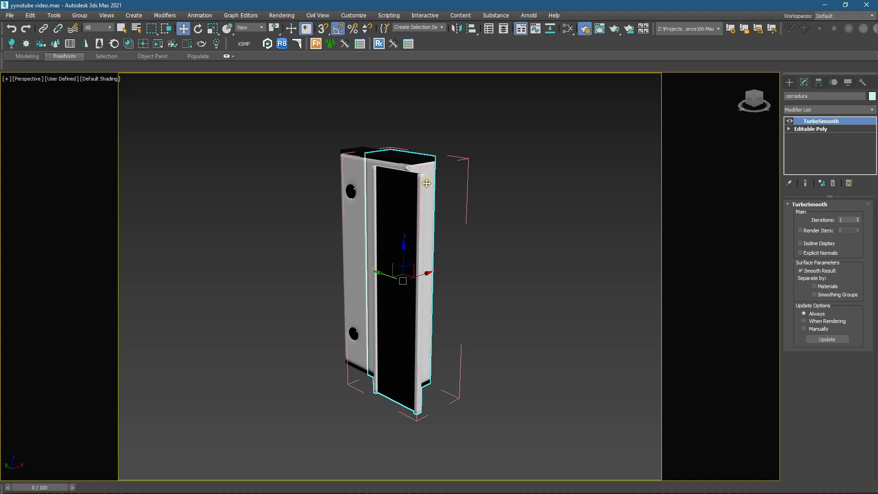
drag(403, 270, 569, 308)
key(ctrl+z)
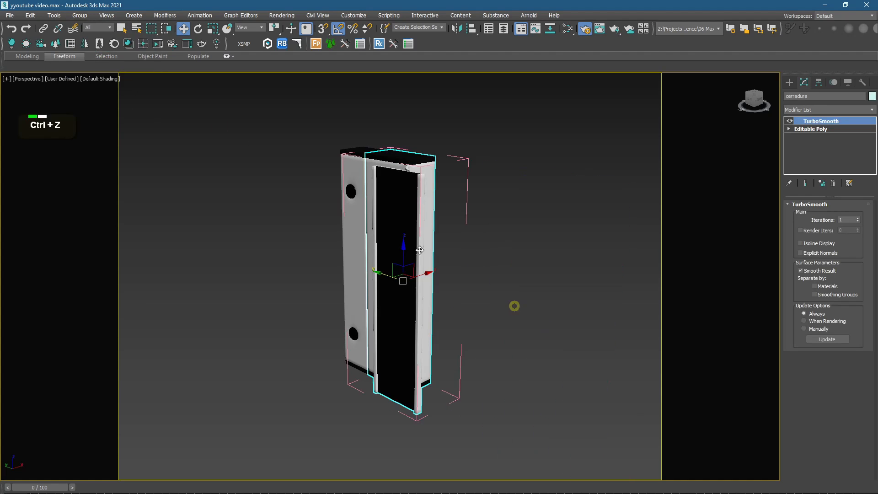
Step: Open the group of the lock's rear plate with two holes, select its mesh and undo the trial moves
click(107, 15)
click(106, 15)
ctrl+click(349, 264)
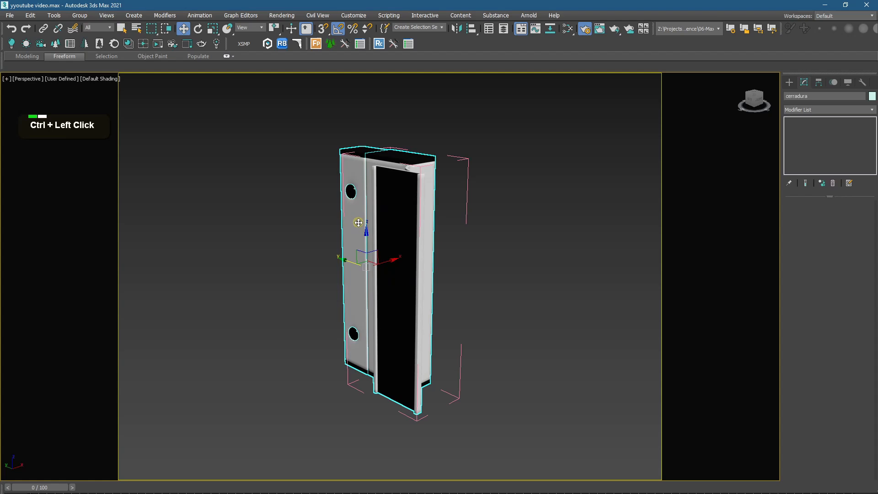
drag(349, 264, 188, 212)
key(ctrl+z)
click(346, 256)
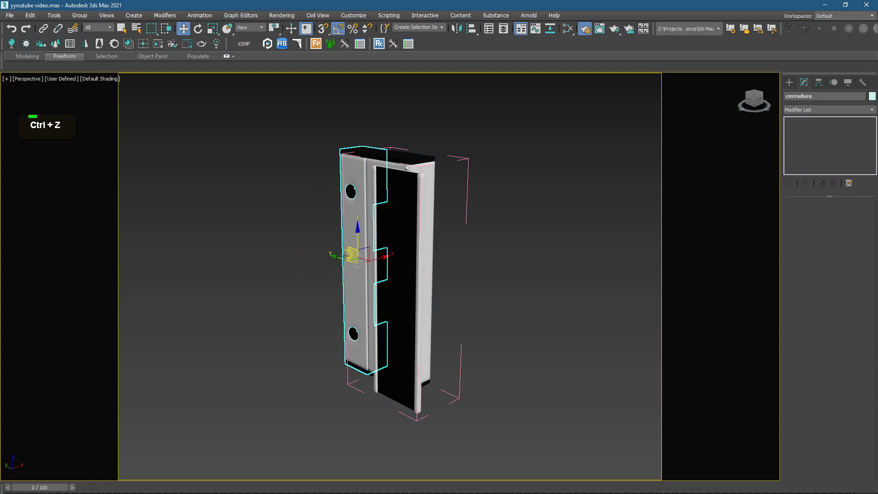
click(80, 15)
click(325, 194)
click(351, 237)
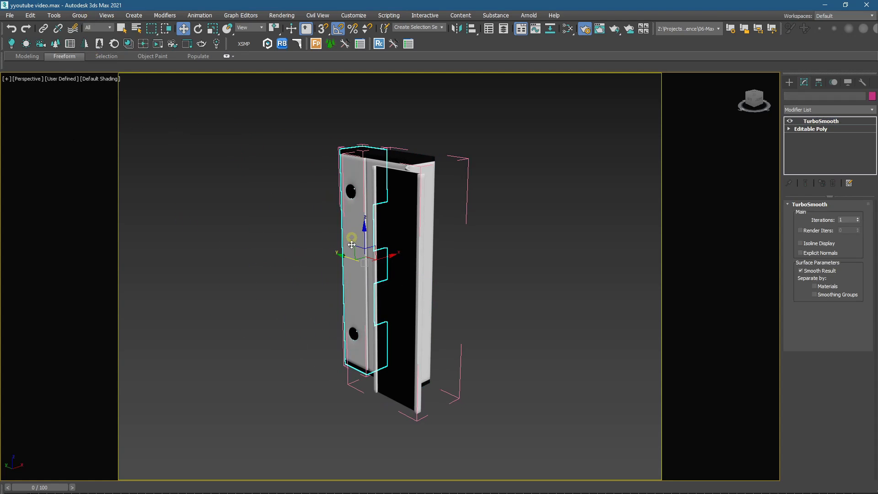
drag(352, 245, 191, 208)
key(ctrl+z)
Step: Assign the Brass Clean metal from the Corona Material Library to the lock's rear plate
ctrl+click(428, 192)
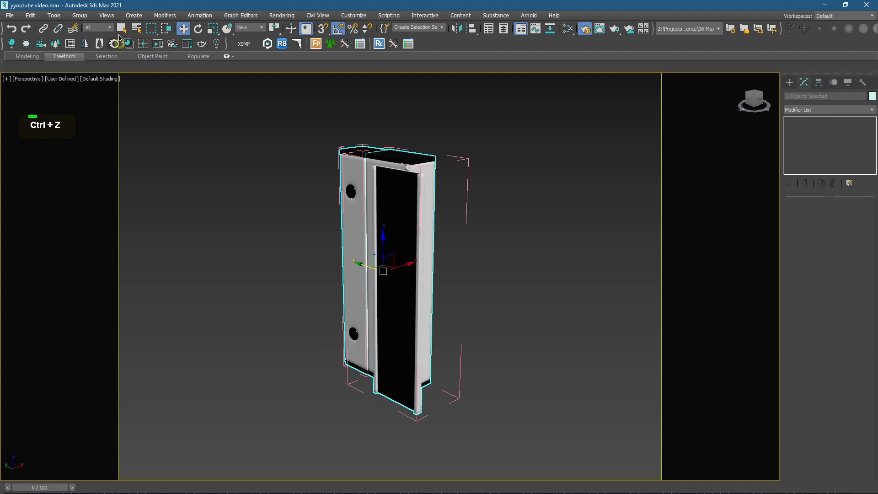
click(128, 43)
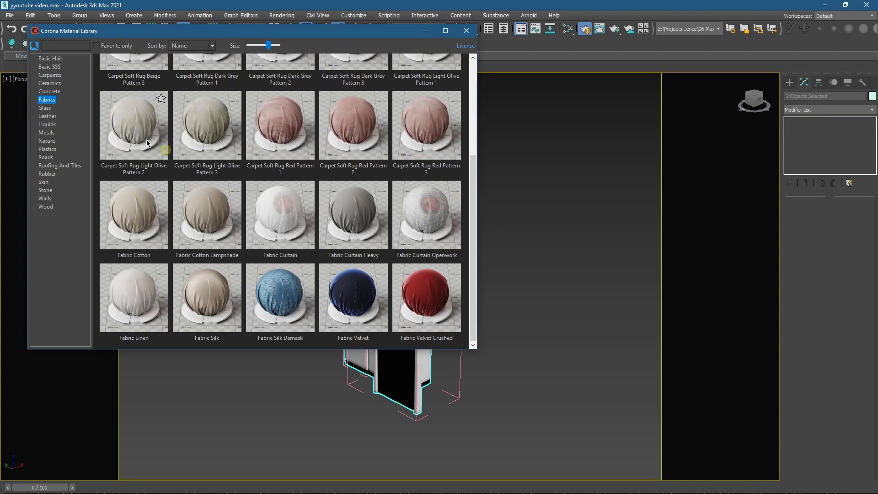
scroll(251, 419, up, 4)
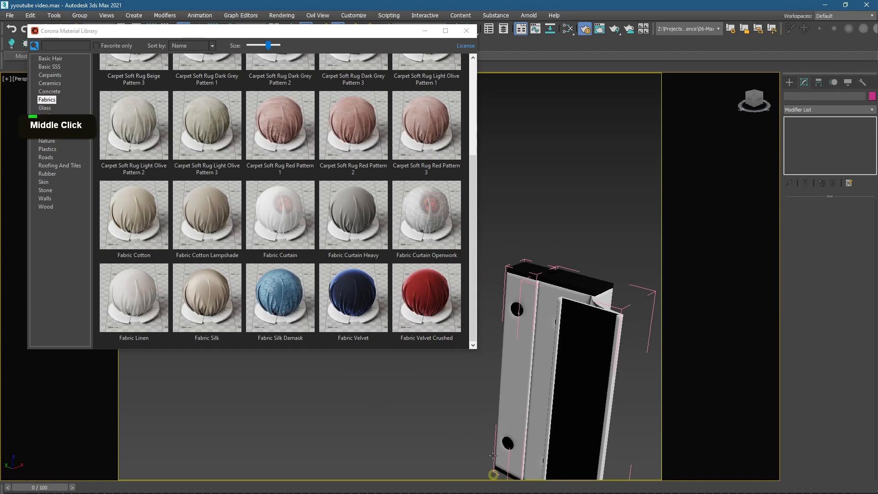
click(526, 380)
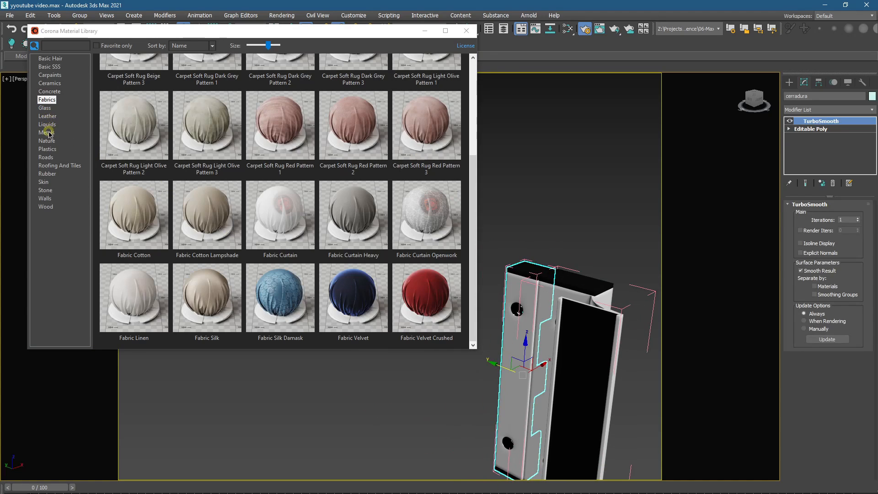
click(48, 132)
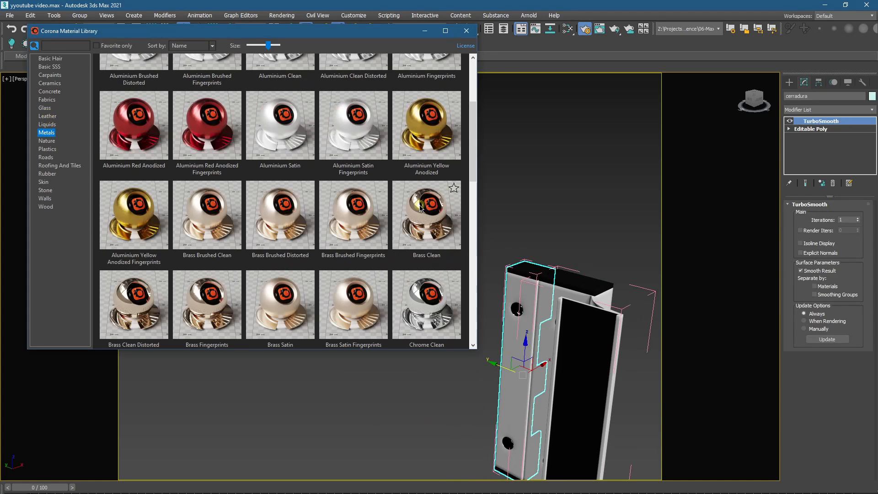
right_click(421, 208)
click(457, 228)
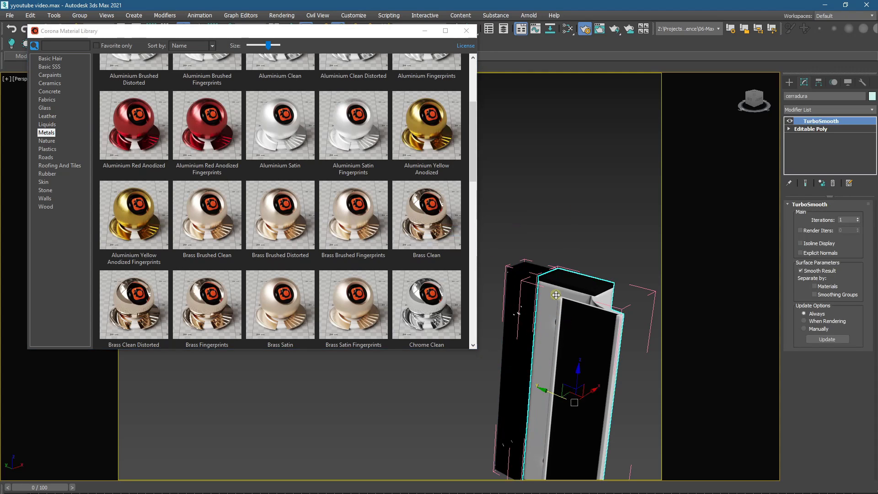
Step: Bring up Multi/Sub-Object Material #50 in the enlarged node view, move Material #51 down and disconnect sub-material 1
click(568, 29)
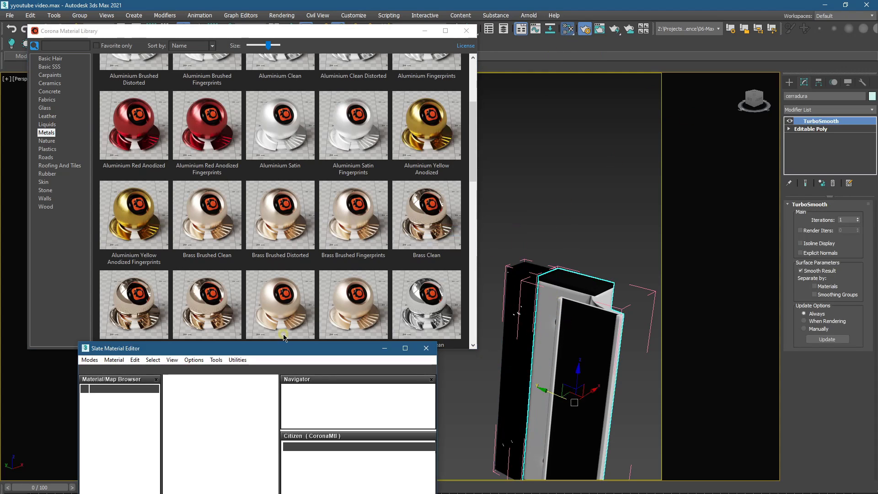
scroll(239, 427, down, 2)
middle_click(225, 418)
middle_click(218, 414)
middle_click(218, 415)
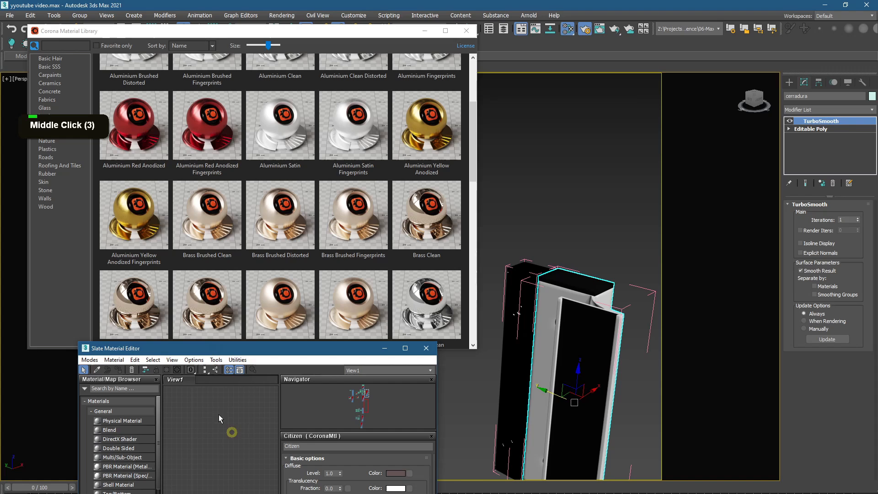
click(407, 348)
scroll(225, 216, up, 9)
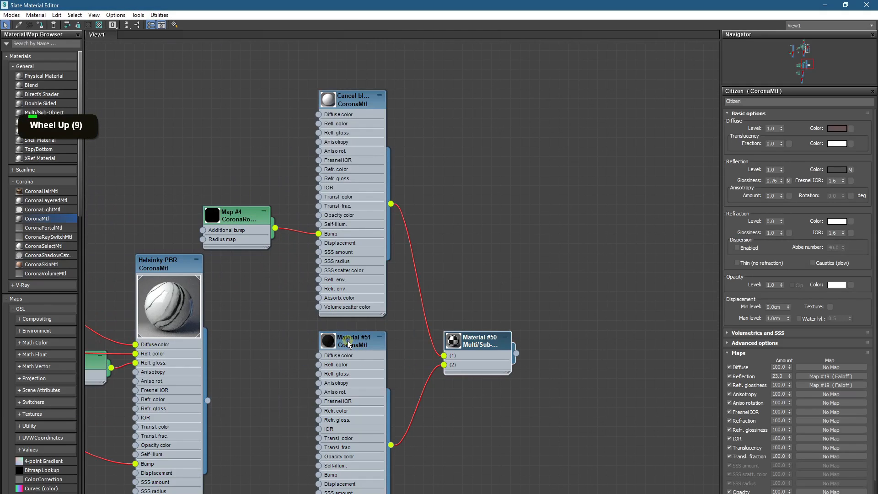
drag(348, 341, 339, 419)
drag(443, 356, 412, 311)
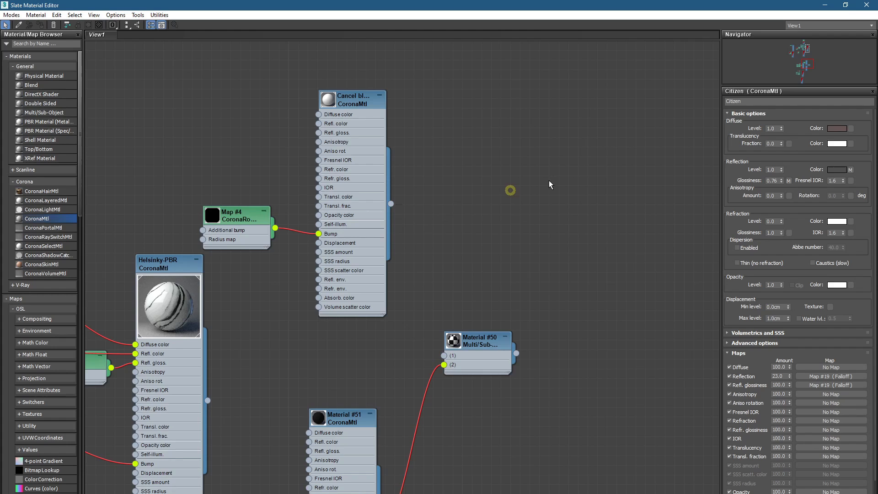
Step: Add the Brass Clean material from the Corona Material Library to the node view and place it above the Helsinky-PBR node
click(845, 5)
drag(414, 218, 283, 427)
click(404, 348)
middle_drag(174, 138, 320, 218)
scroll(321, 218, down, 3)
drag(321, 219, 322, 181)
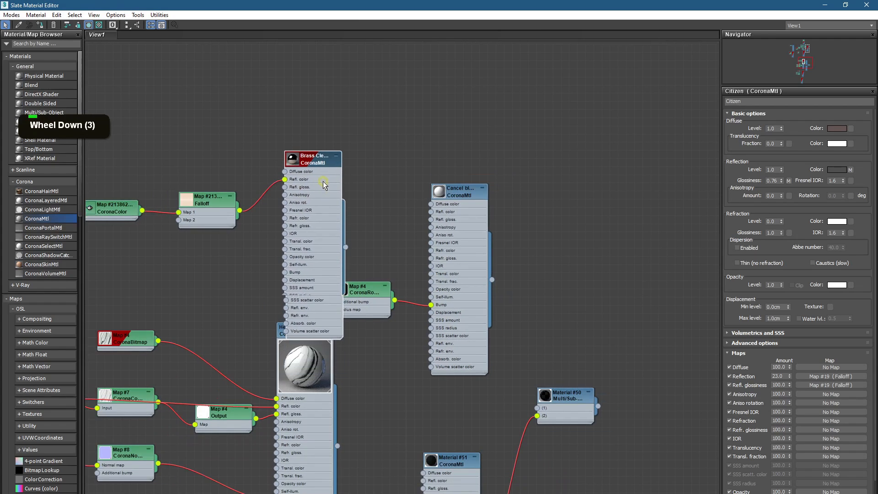
Step: Delete the disconnected white CoronaMtl and its bump map, and connect Brass Clean to slot 1 of Material #50
click(362, 212)
key(Delete)
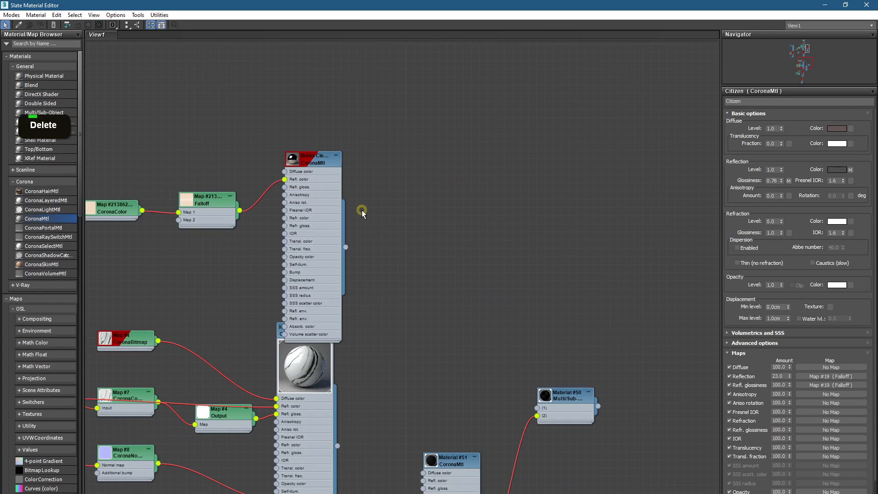
drag(318, 200, 408, 232)
drag(436, 279, 537, 408)
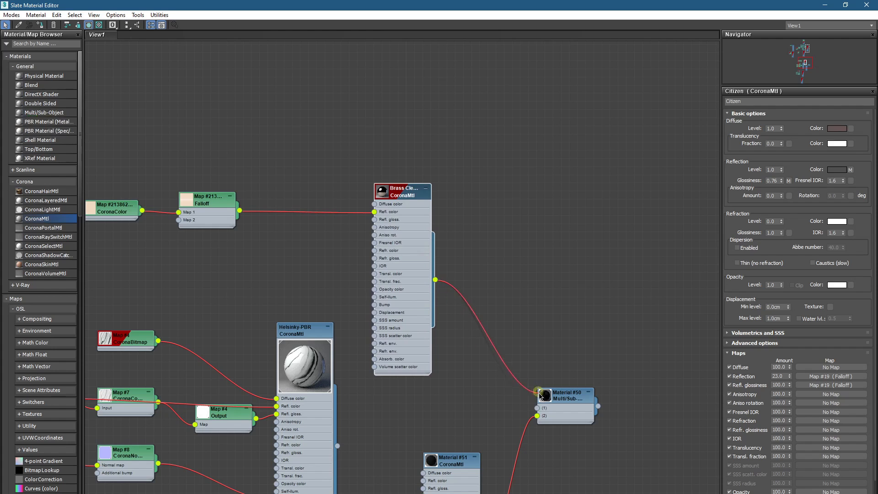
Step: Close the material library, enable Propagate Materials to Instances, and assign the Brass Clean material to the selected lock part
click(825, 5)
click(466, 31)
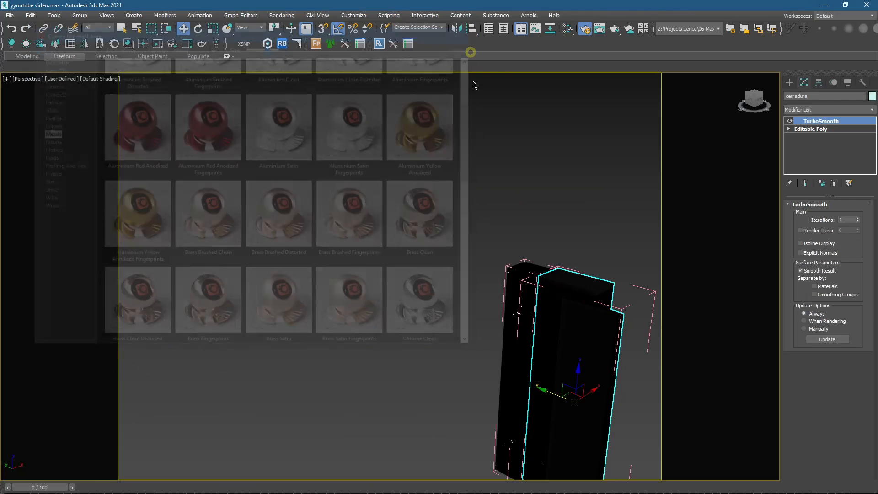
right_click(573, 206)
click(570, 328)
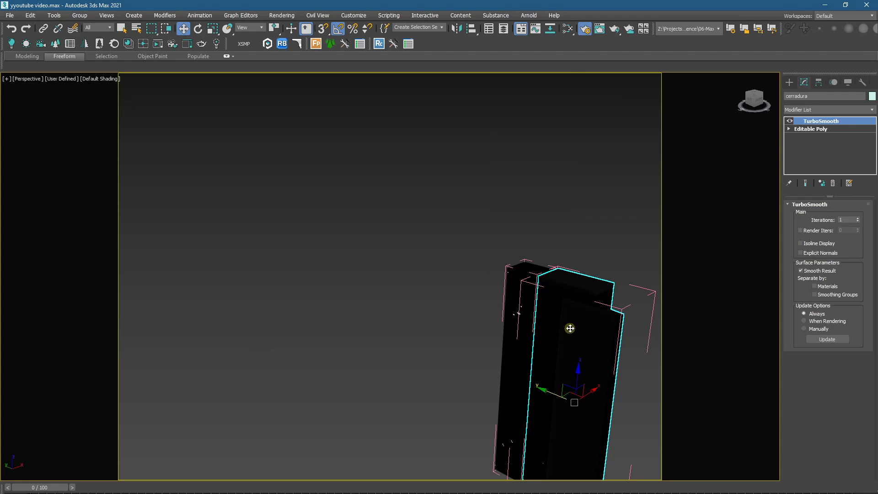
click(567, 28)
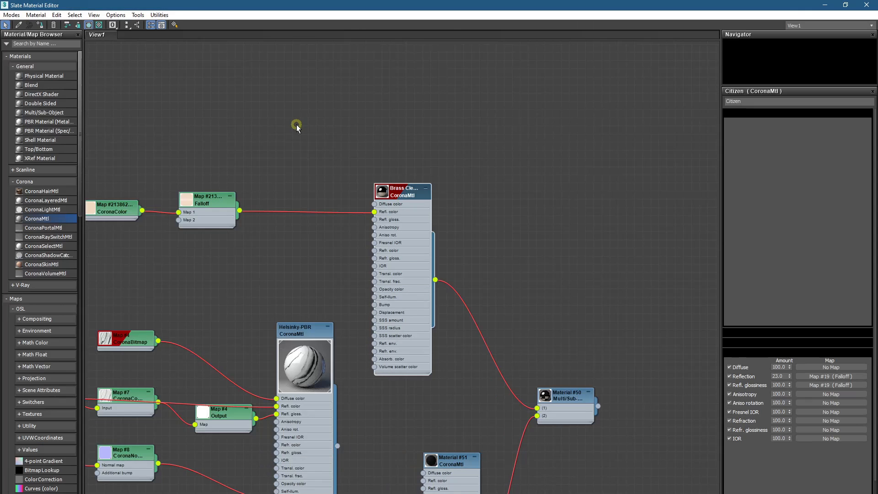
click(116, 15)
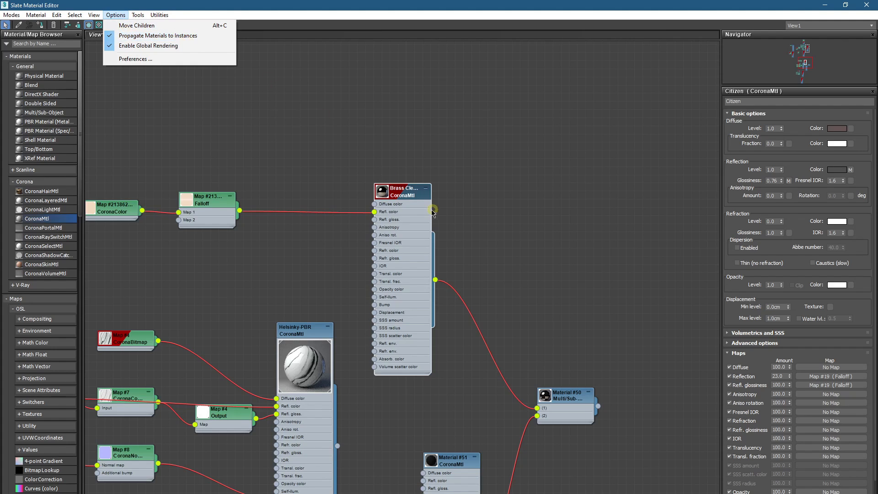
click(178, 36)
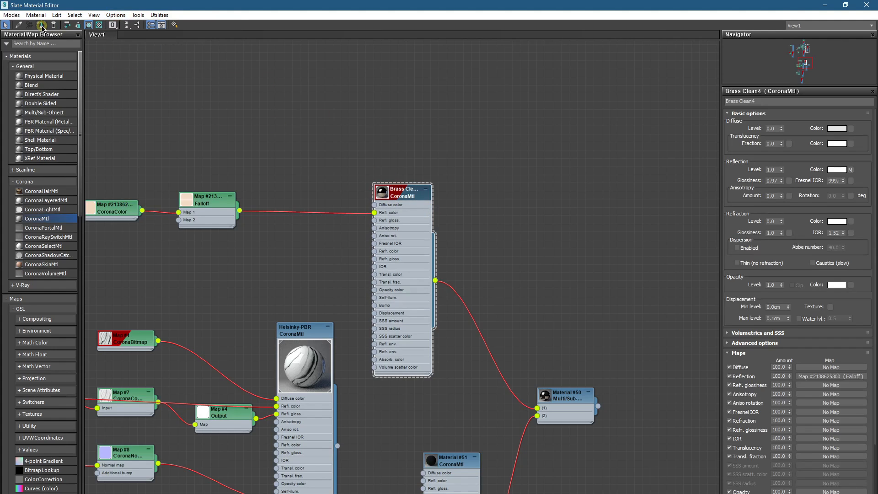
click(825, 5)
Step: Unhide all objects and start a Corona interactive render of the CoronaCamera001 view
right_click(487, 219)
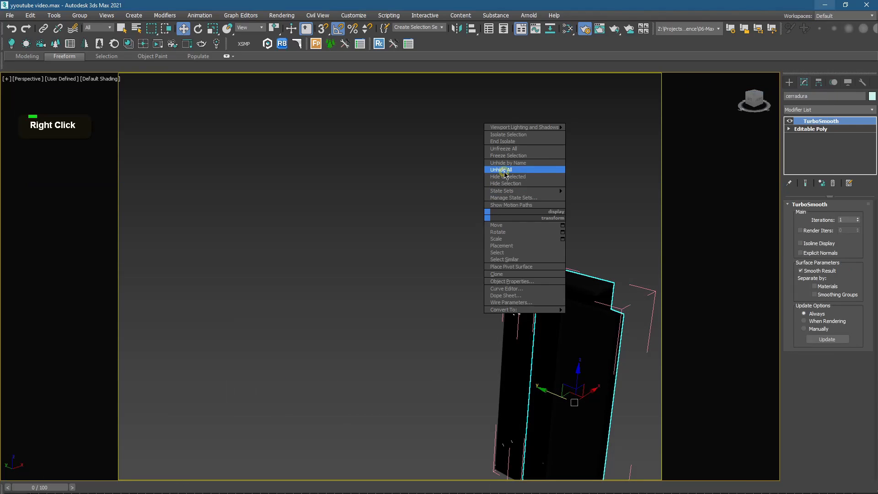
key(c)
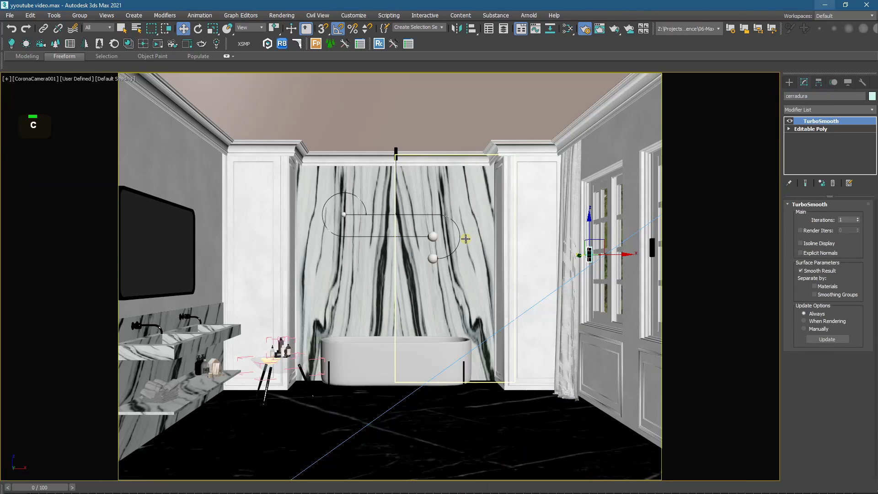
key(shift+f)
key(shift+f)
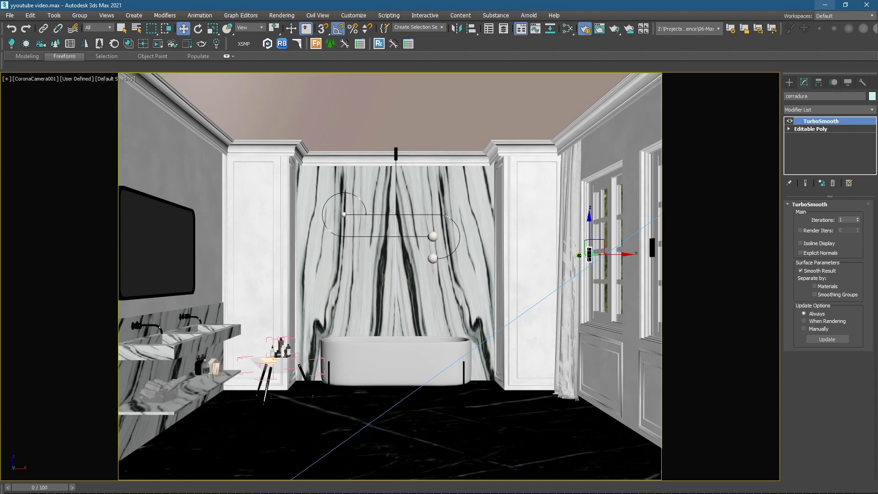
key(shift+q)
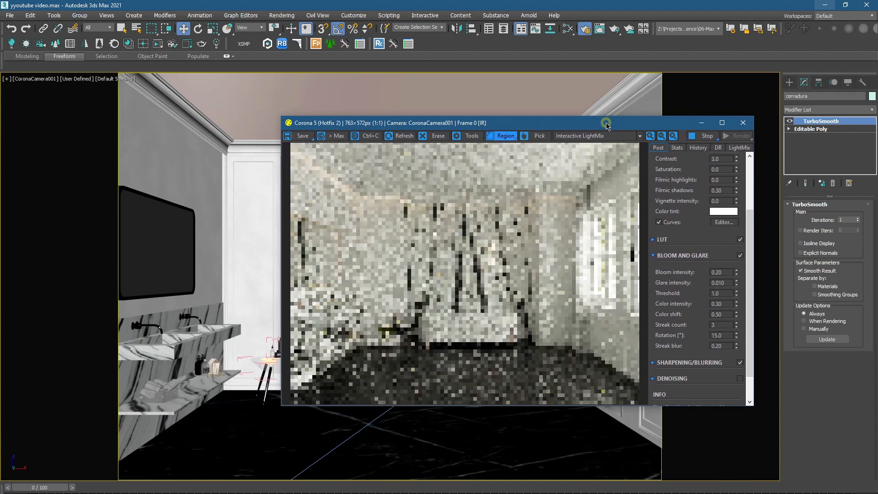
Step: Move the wall mirror and its frame up slightly above the vanity and group the two objects
click(160, 222)
ctrl+click(150, 206)
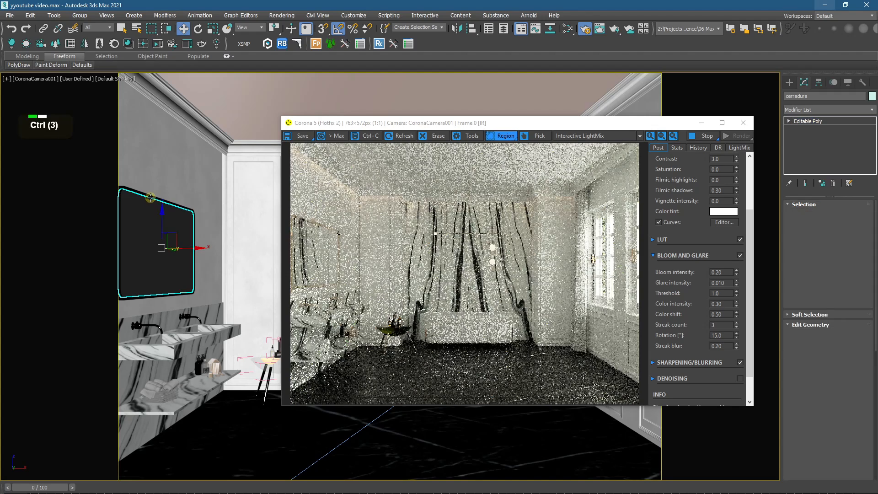
drag(164, 229, 163, 221)
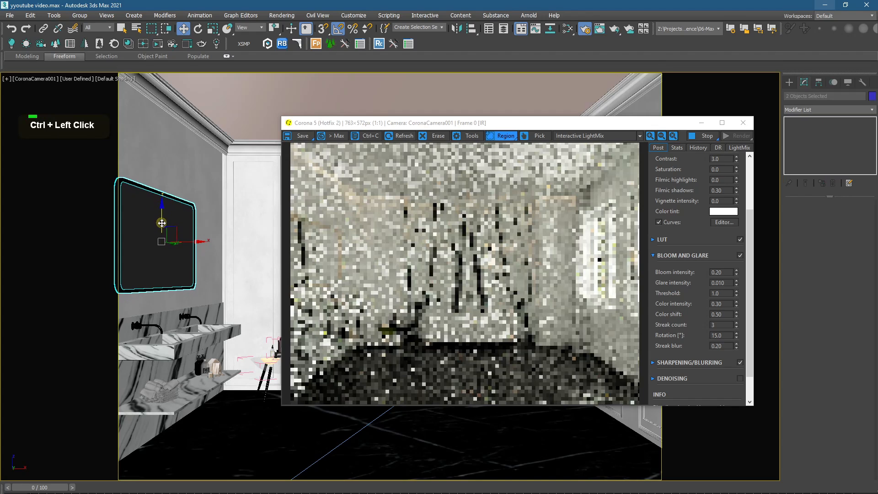
click(80, 15)
click(88, 30)
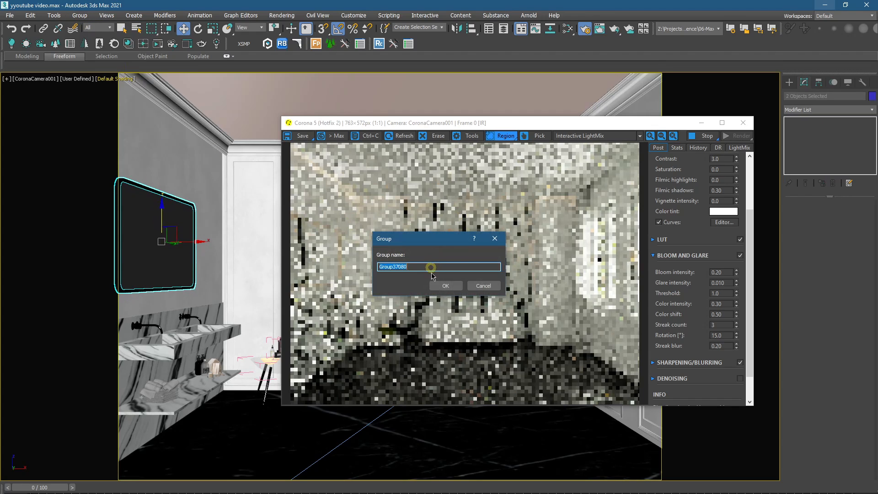
click(438, 283)
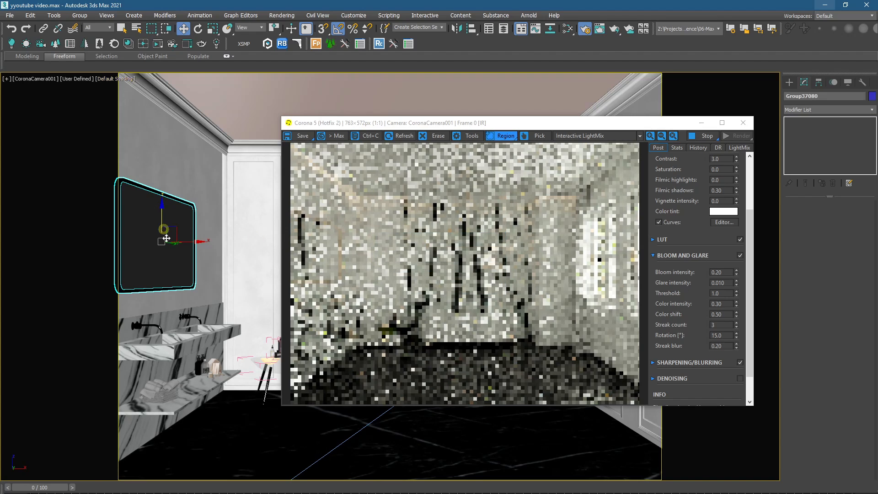
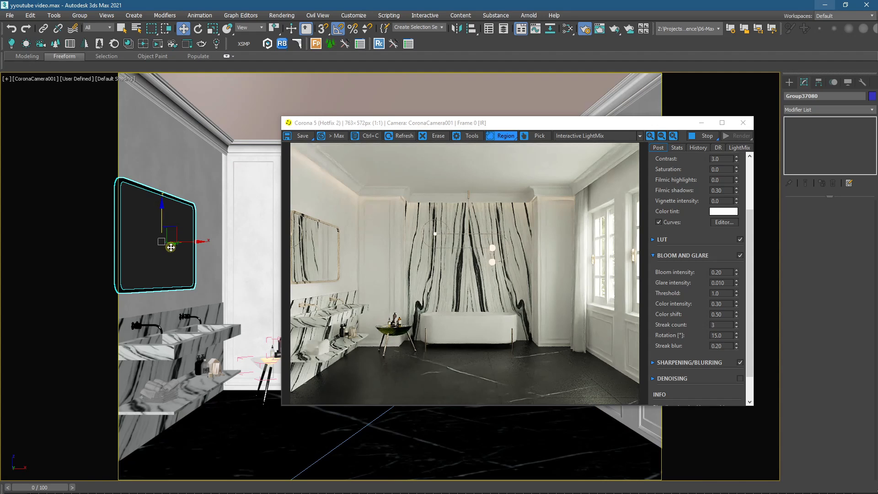
Step: Set the render output size to 1920 wide by 2200 high in Render Setup
drag(649, 122, 547, 100)
click(585, 30)
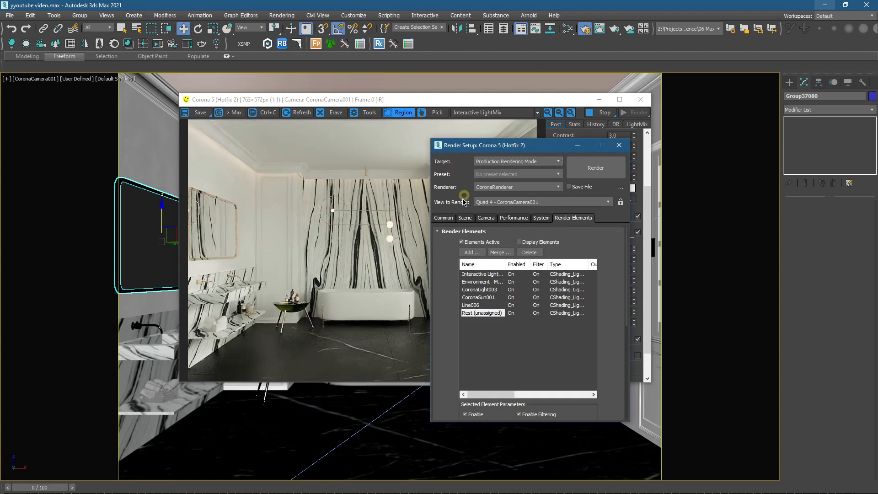
click(446, 218)
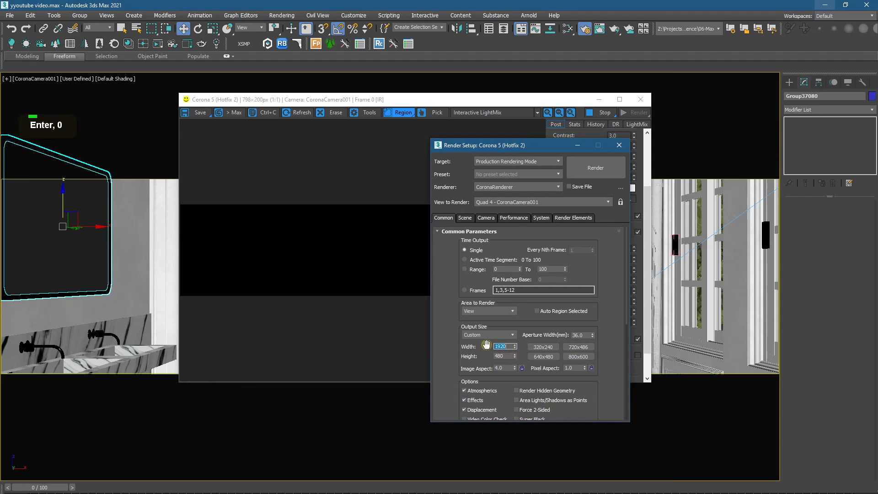
double_click(507, 356)
text(2)
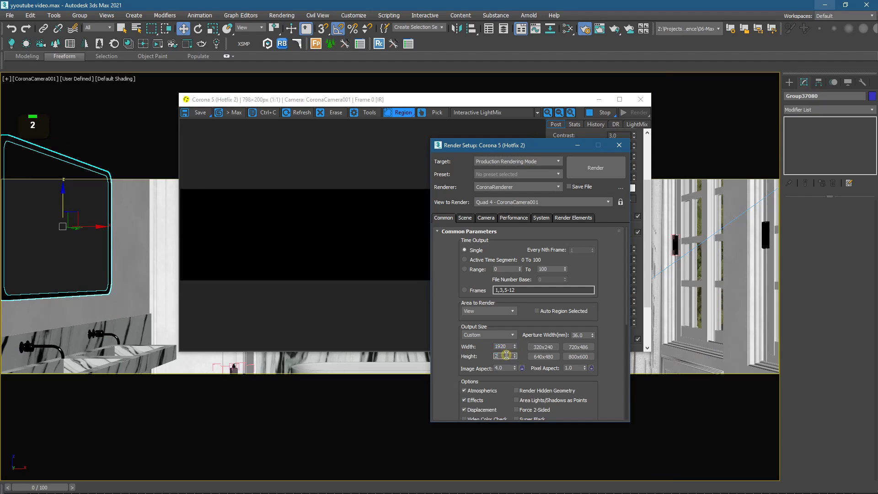
text(200)
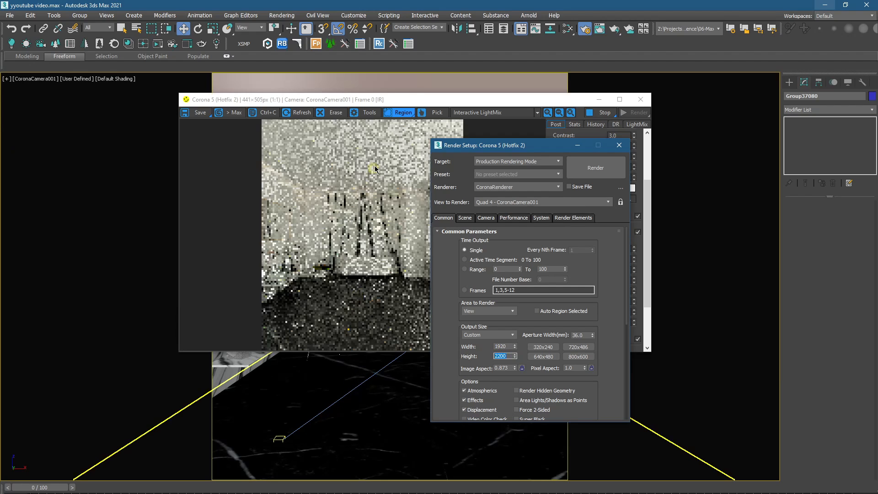
Step: Reframe CoronaCamera001 vertically for the portrait format while checking the interactive render, with Render Setup closed
drag(413, 99, 282, 101)
scroll(407, 392, up, 20)
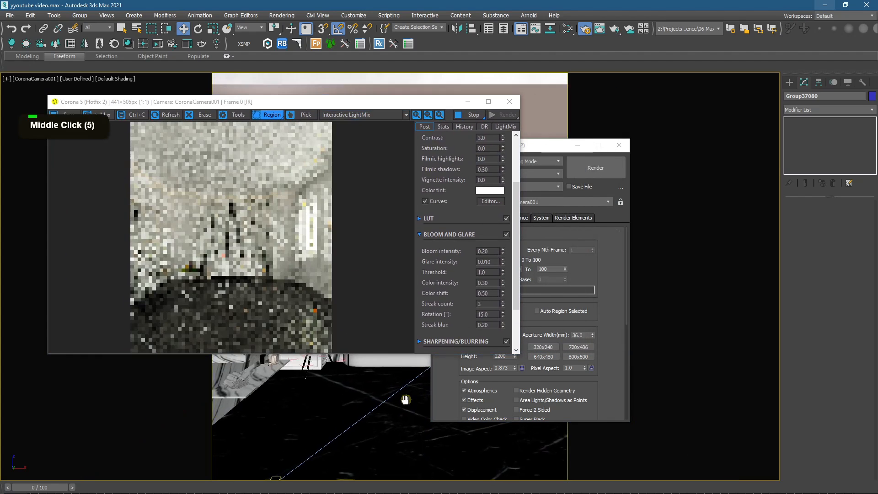
scroll(404, 402, down, 5)
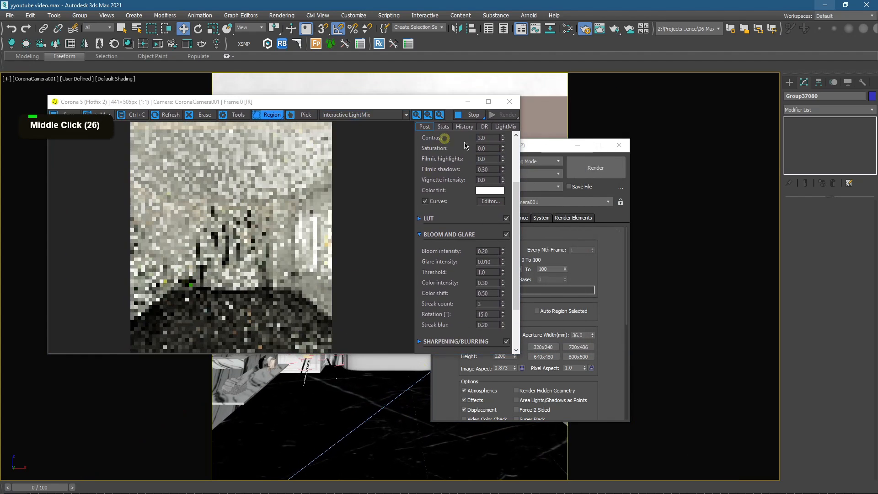
drag(552, 147, 6, 162)
click(72, 160)
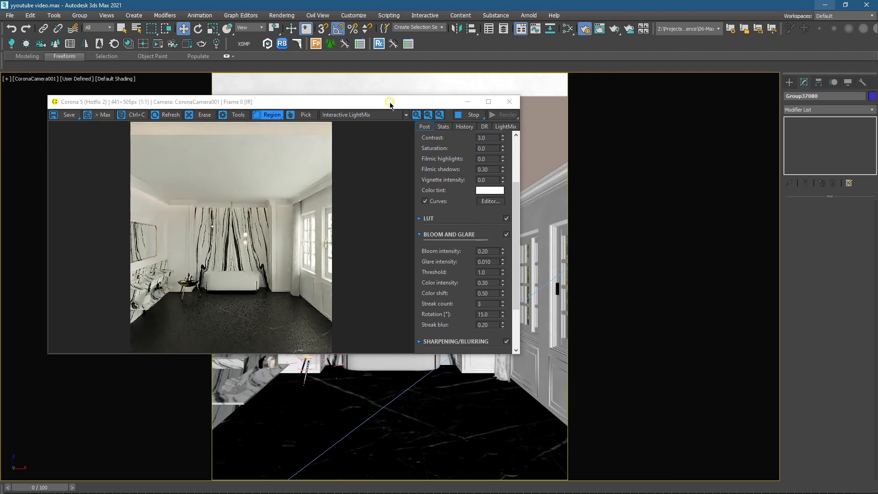
drag(392, 102, 4, 126)
middle_drag(456, 245, 458, 235)
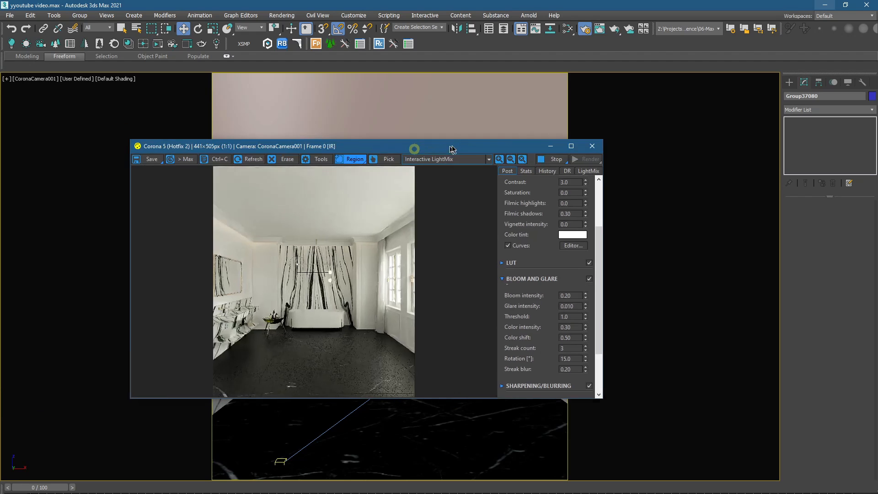
drag(438, 151, 455, 149)
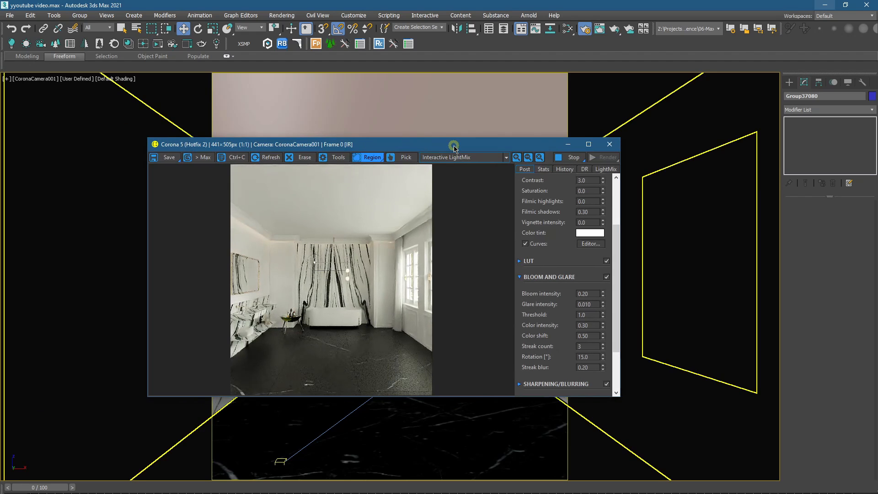
click(568, 145)
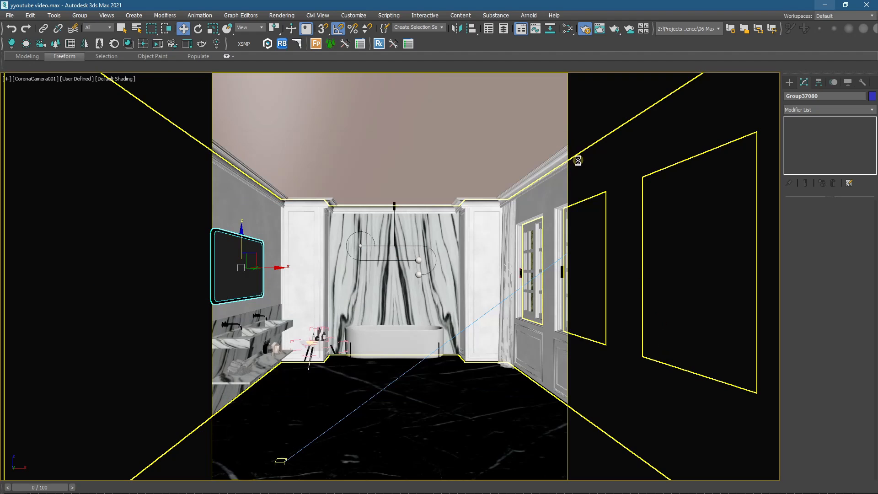
Step: Orbit CoronaCamera001 towards the vanity wall and bathtub, and raise its near clipping distance to 332.833 cm
alt+middle_drag(288, 455, 511, 344)
scroll(511, 345, up, 20)
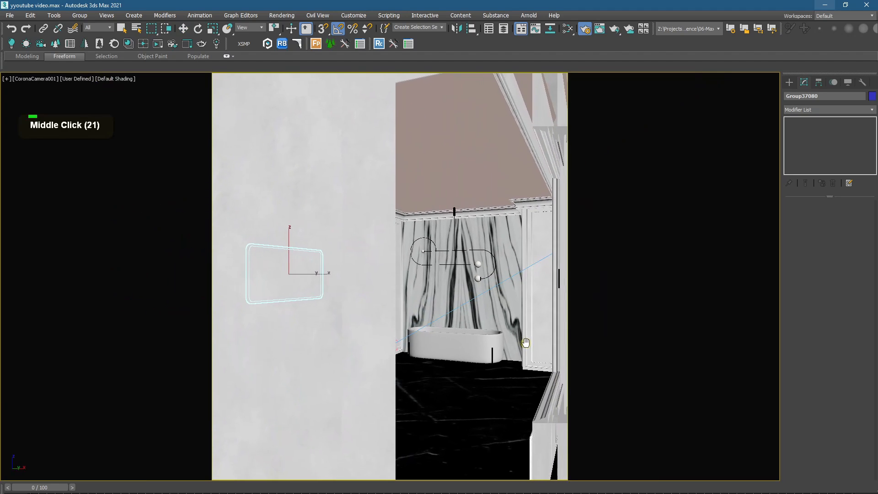
click(58, 81)
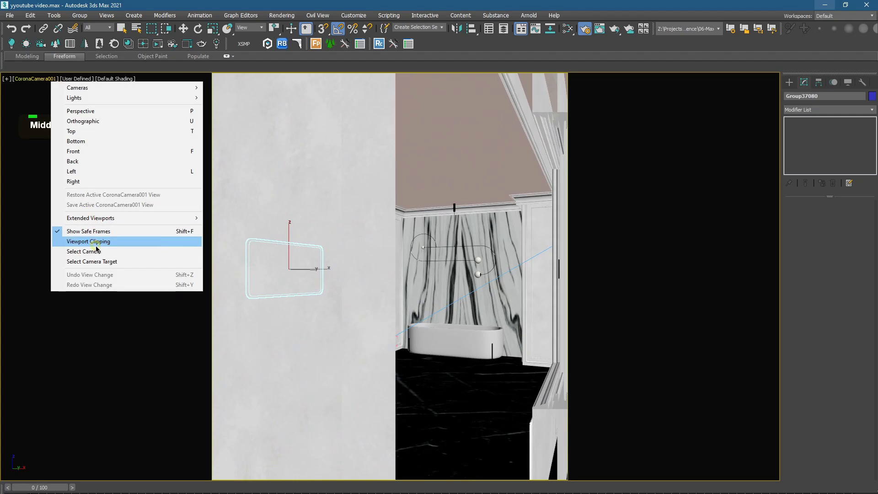
click(118, 248)
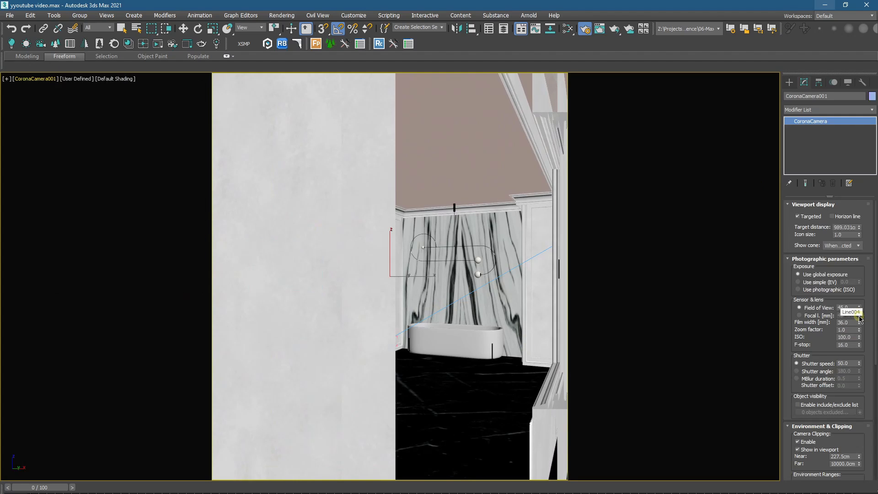
scroll(866, 370, down, 3)
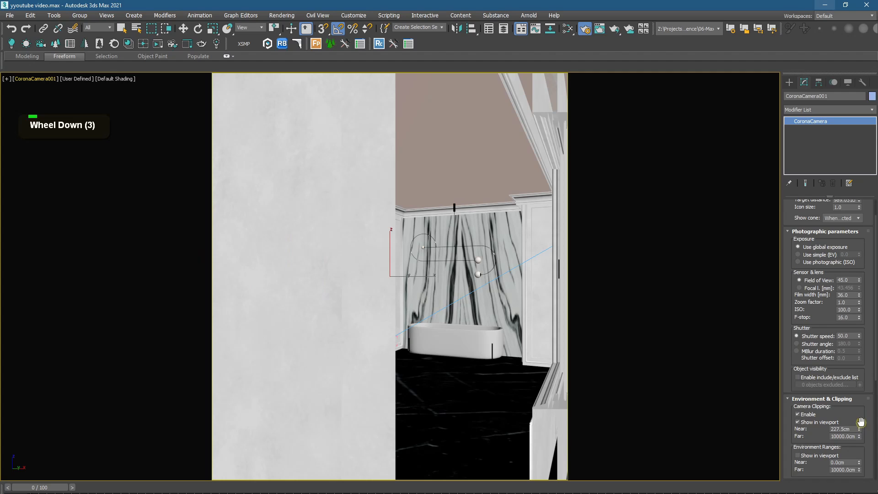
drag(860, 430, 857, 413)
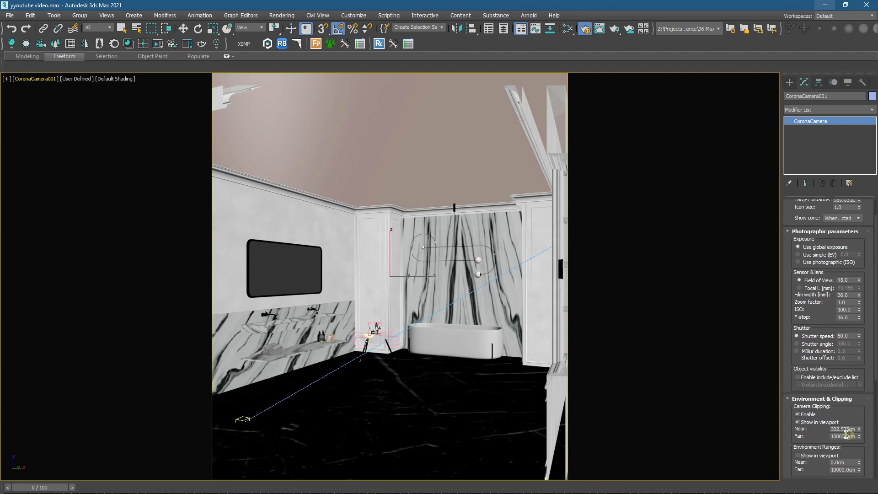
drag(861, 432, 859, 422)
Step: Set the camera's focal length to 55.623 mm, framing the vanity and bathtub, and bring up the interactive render to check the composition
middle_drag(526, 354, 535, 359)
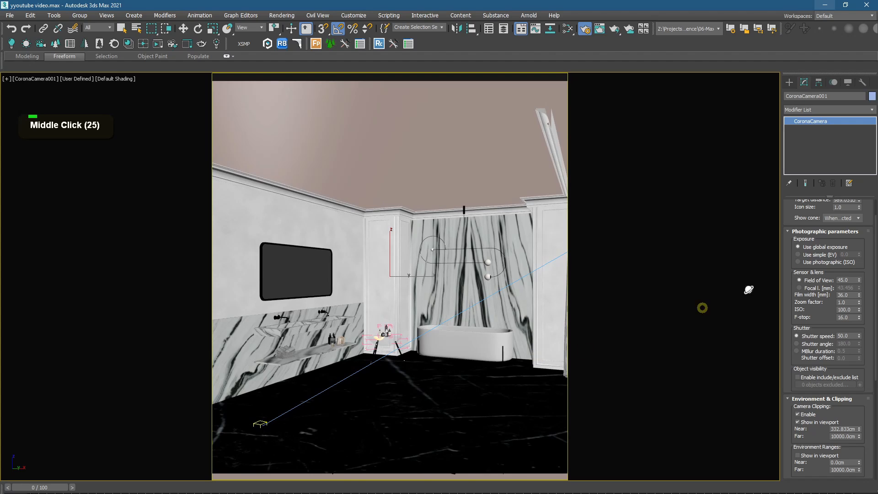
click(817, 289)
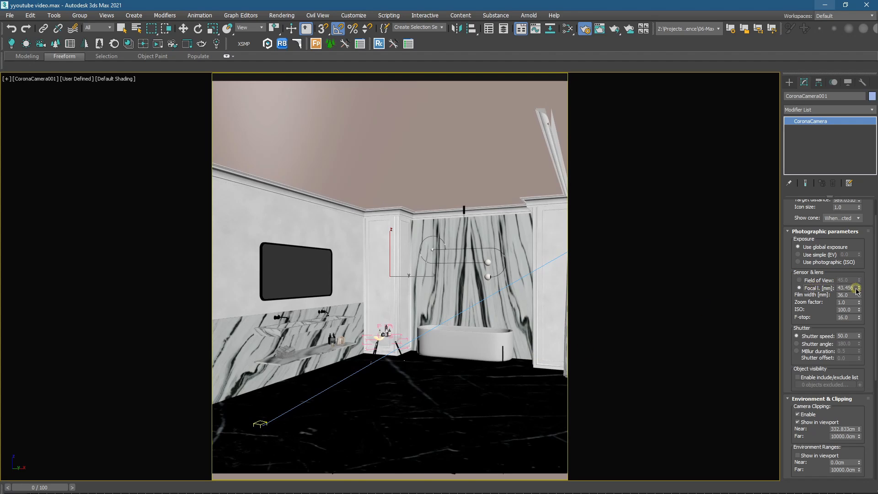
drag(861, 289, 850, 276)
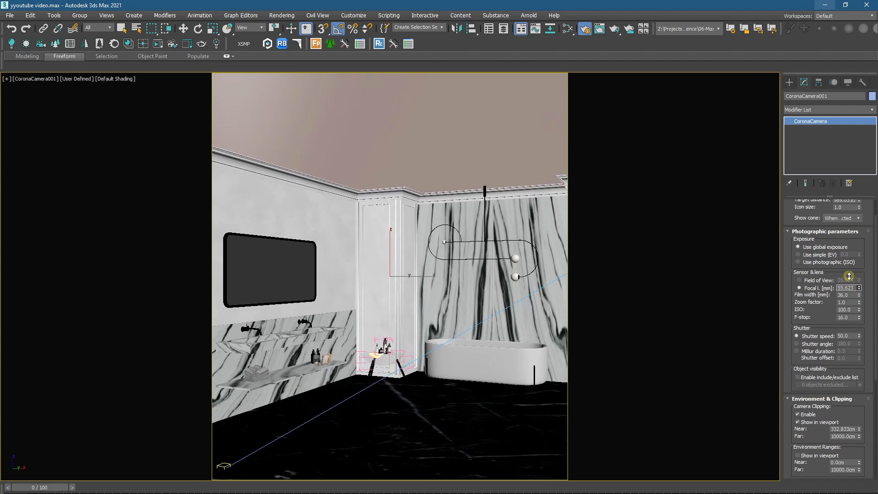
middle_drag(509, 302, 516, 295)
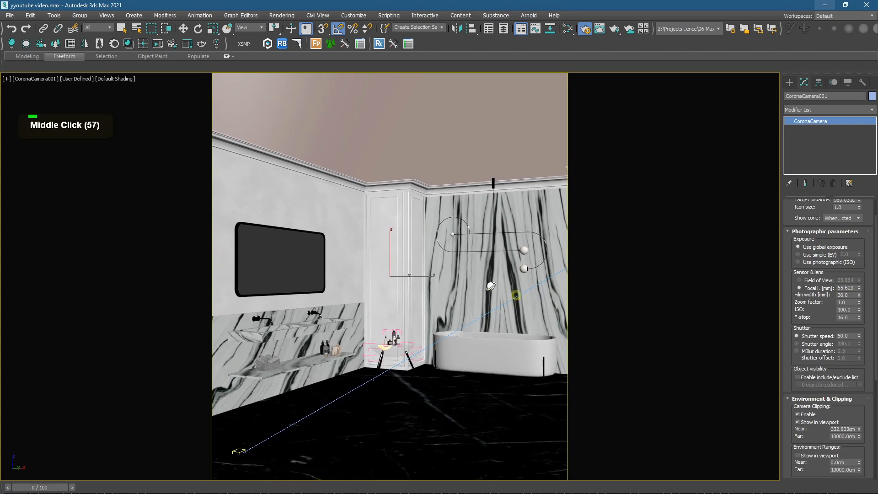
click(157, 43)
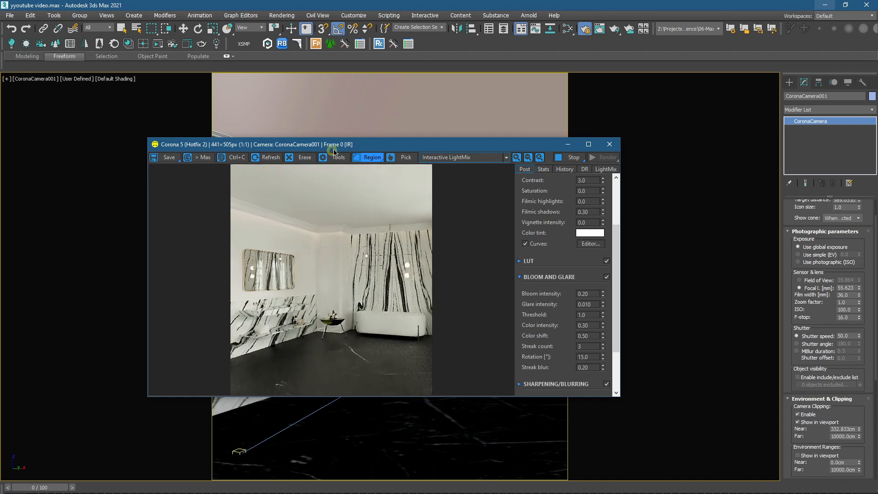
drag(331, 146, 297, 121)
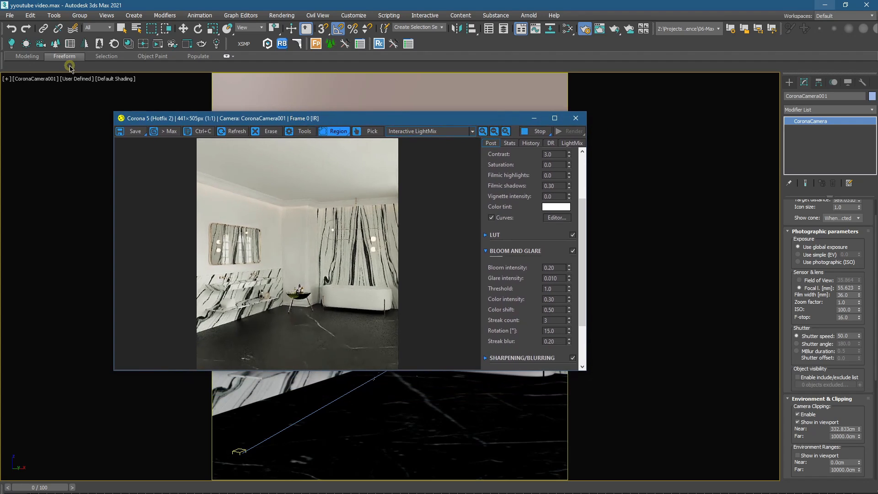
Step: Select CoronaCamera001 and add a Camera Resolution Mod modifier to it
click(40, 78)
click(59, 261)
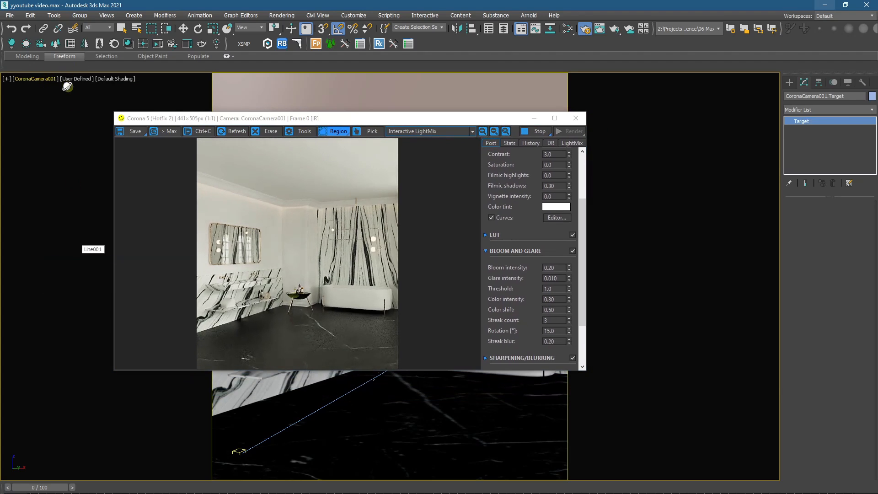
click(46, 79)
click(91, 251)
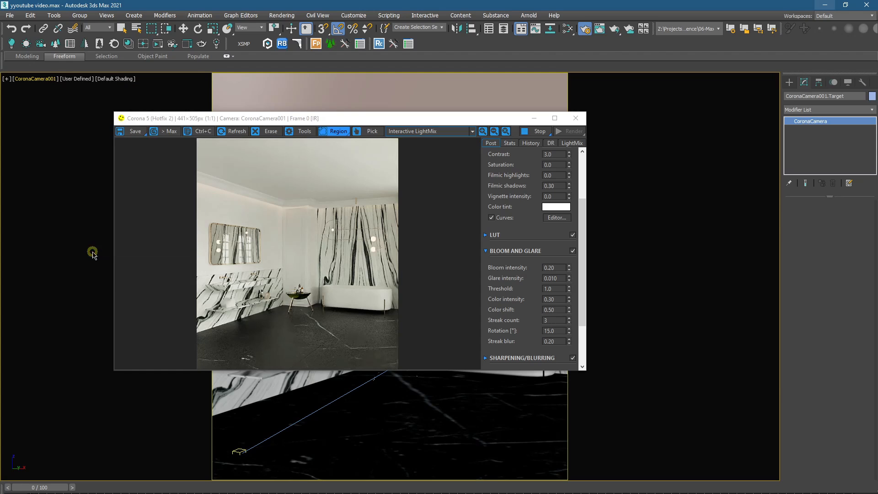
click(832, 111)
key(a)
key(c)
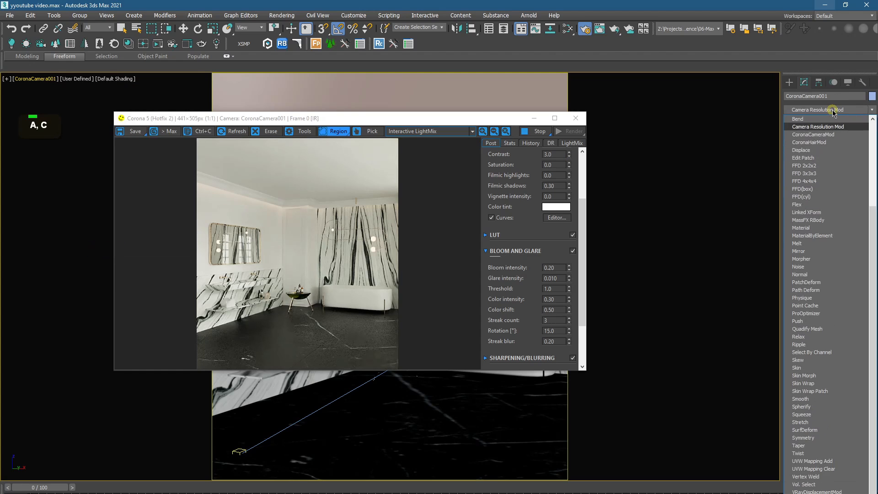
click(819, 127)
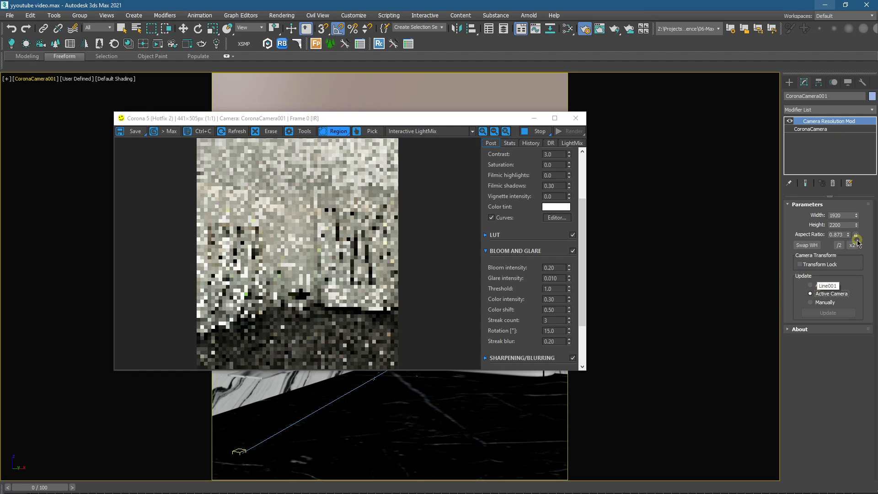
Step: Set the height in CoronaCamera001's Camera Resolution Mod to 2000
double_click(843, 225)
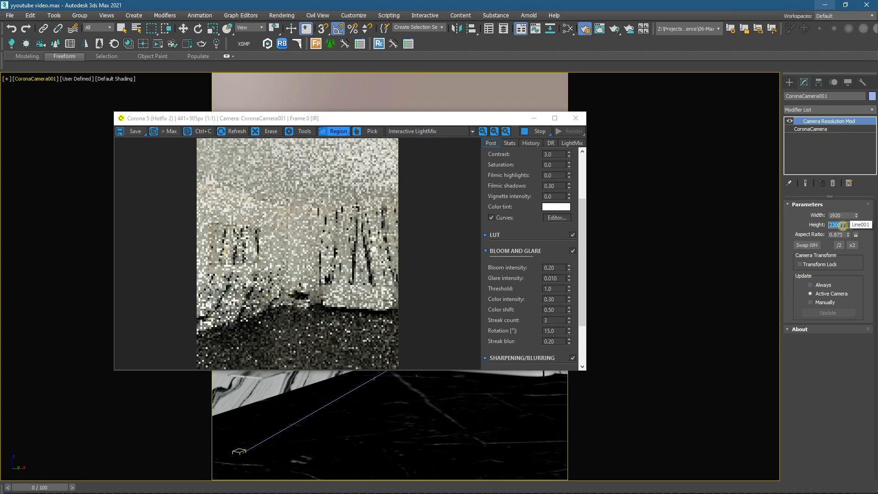
text(200)
key(Return)
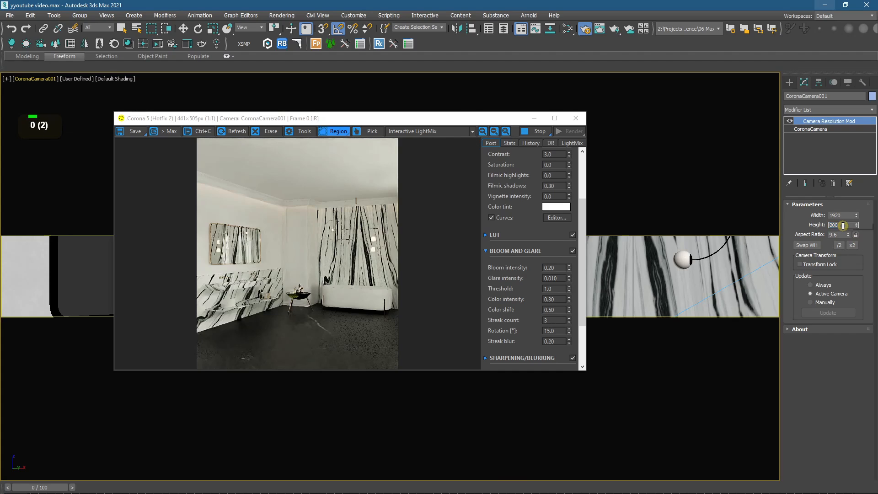
key(0)
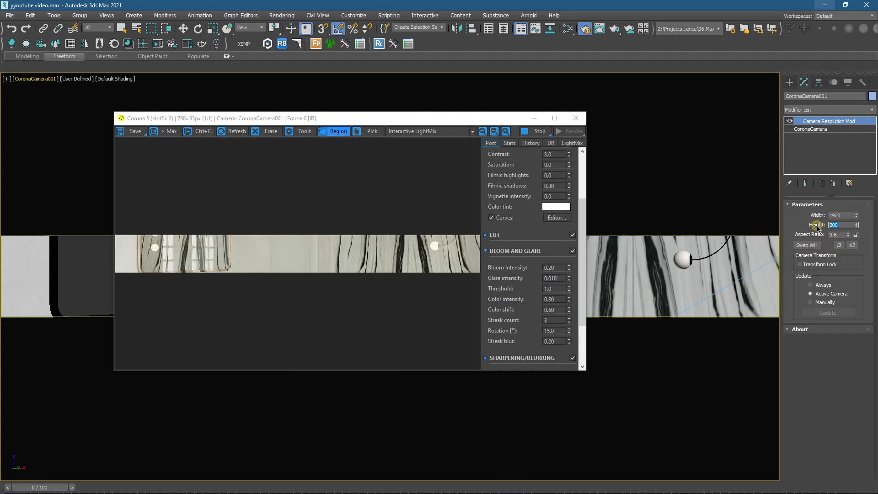
text(0)
key(Return)
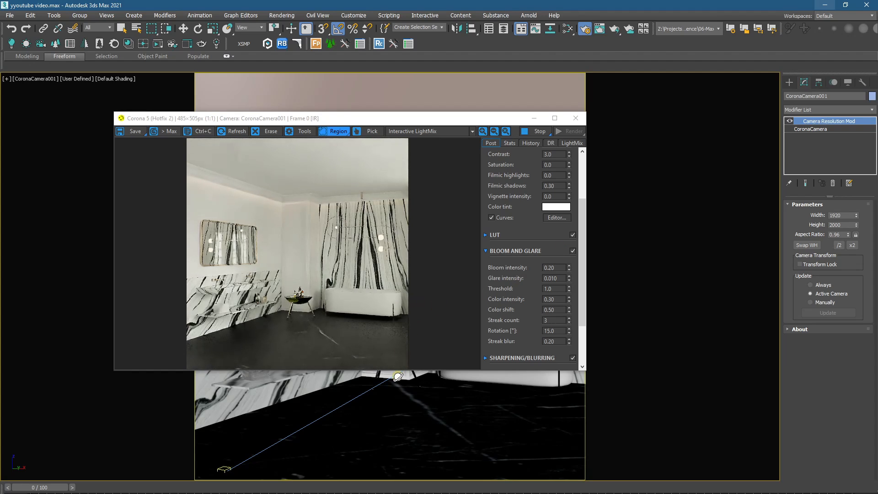
Step: Reframe CoronaCamera001 towards the bathtub wall with the render window out of the way, and set its resolution height to 1900
middle_drag(405, 384, 398, 407)
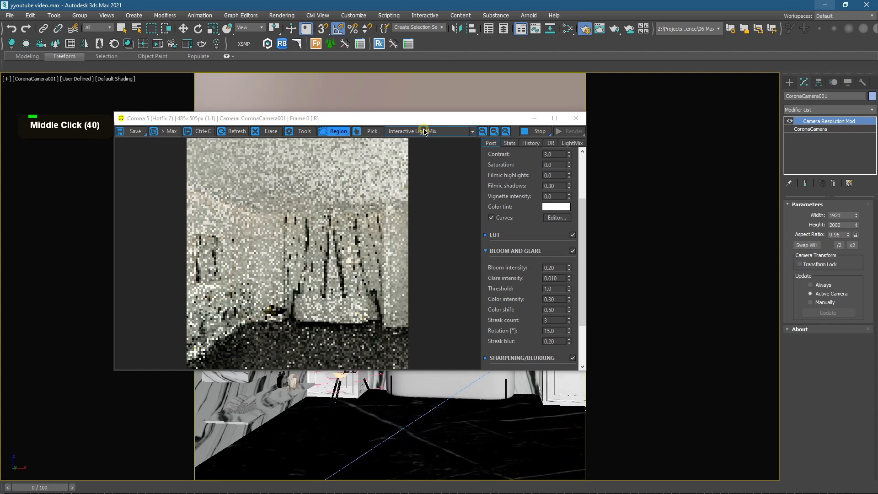
click(534, 118)
middle_drag(460, 288, 471, 271)
double_click(835, 225)
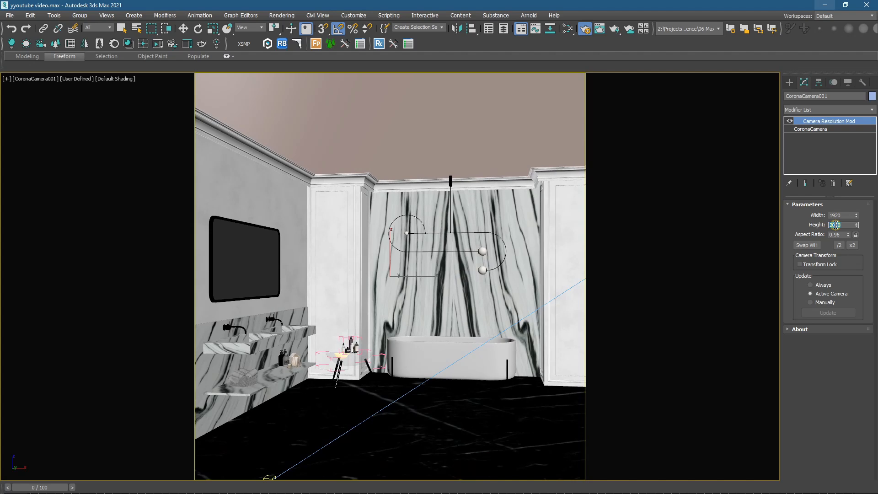
text(1900)
key(Return)
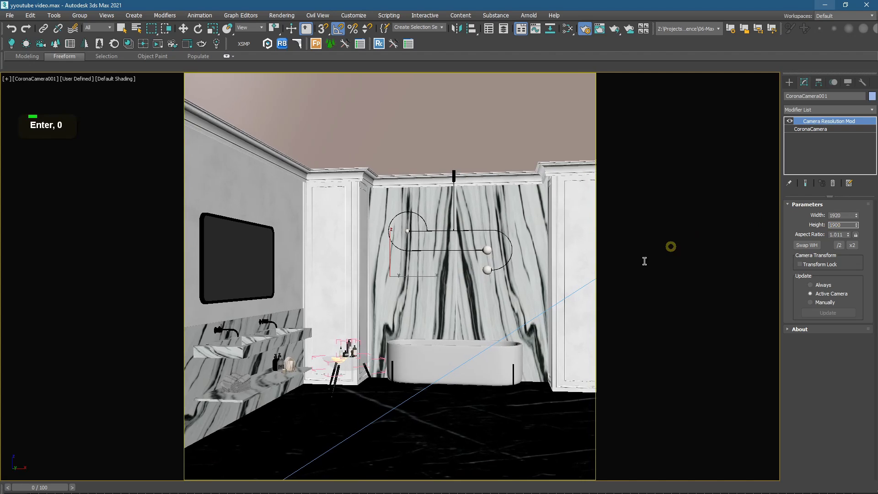
middle_click(545, 292)
middle_drag(546, 292, 545, 292)
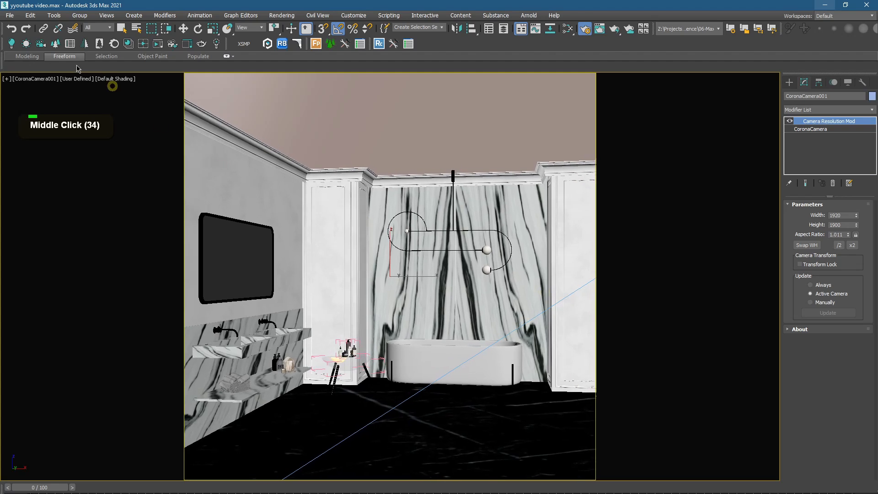
Step: Select CoronaCamera001's target and move it slightly to adjust the view's vertical framing
click(43, 78)
click(68, 259)
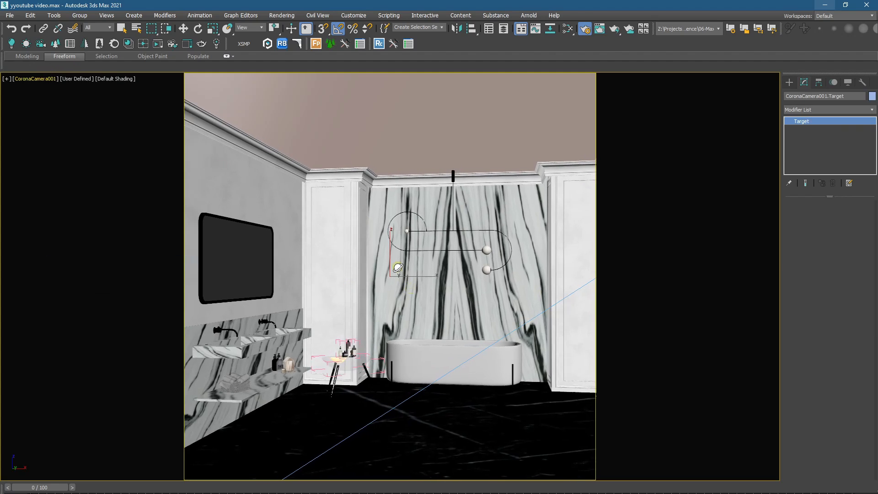
key(w)
drag(396, 268, 389, 264)
Step: Select CoronaCamera001 again and enable automatic vertical tilt in its base camera settings
click(50, 79)
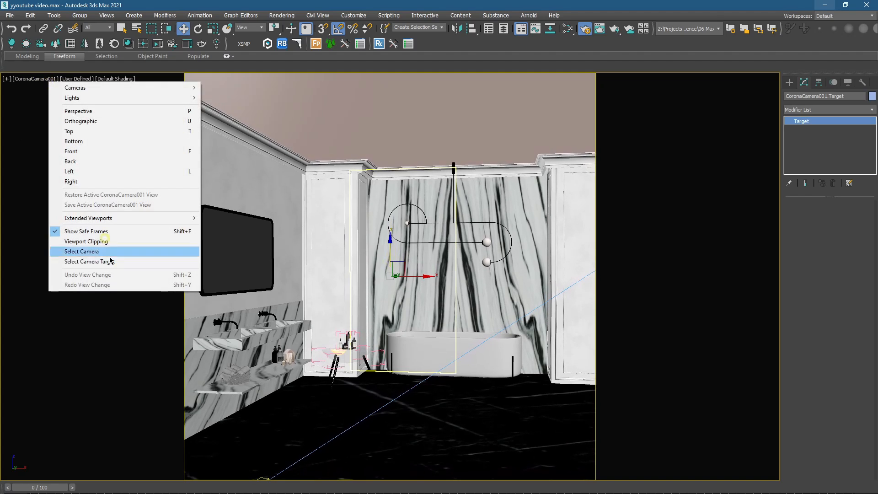
click(108, 251)
click(39, 79)
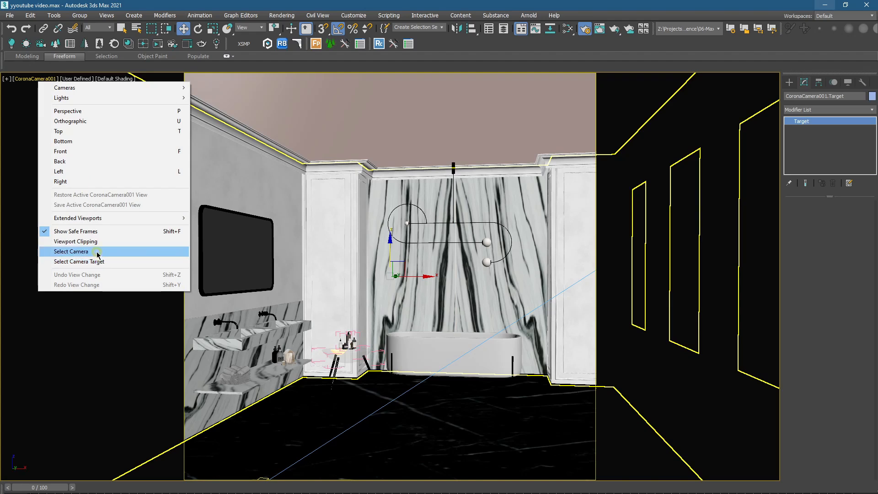
click(93, 252)
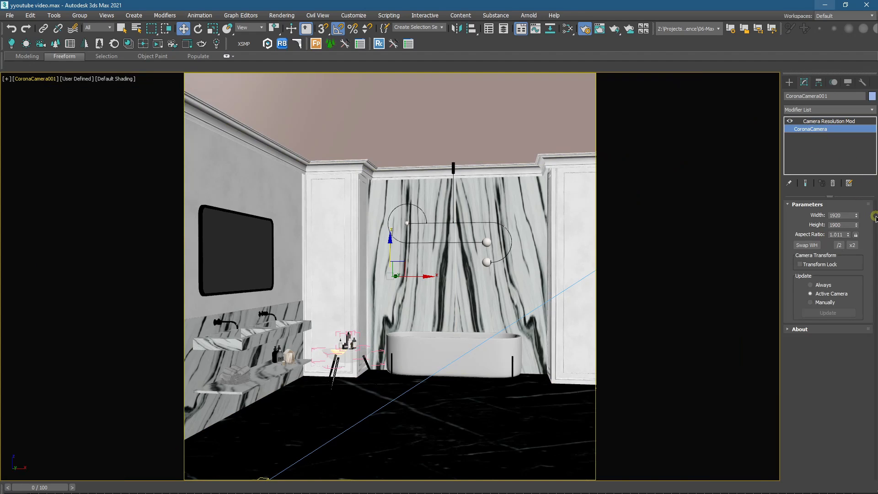
drag(875, 218, 875, 316)
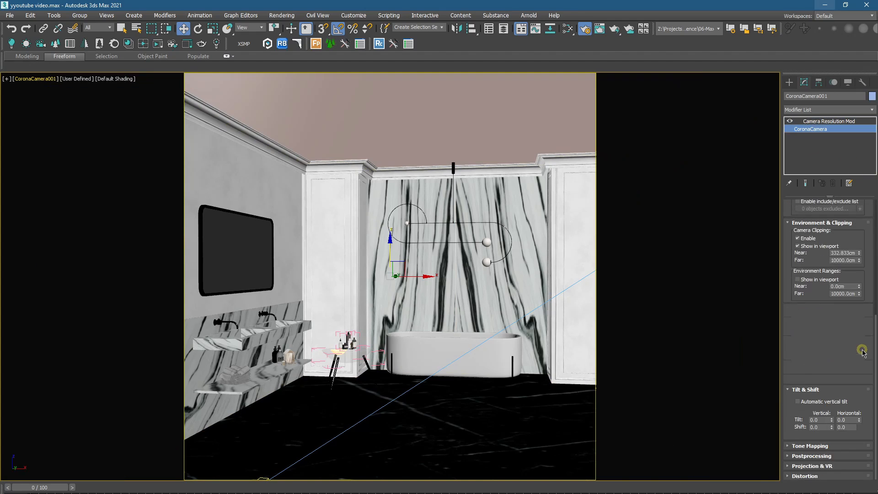
click(814, 405)
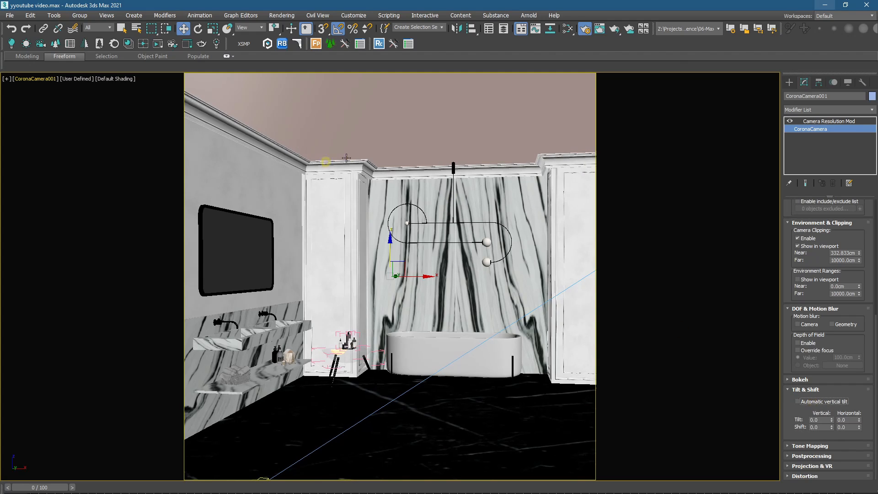
click(815, 405)
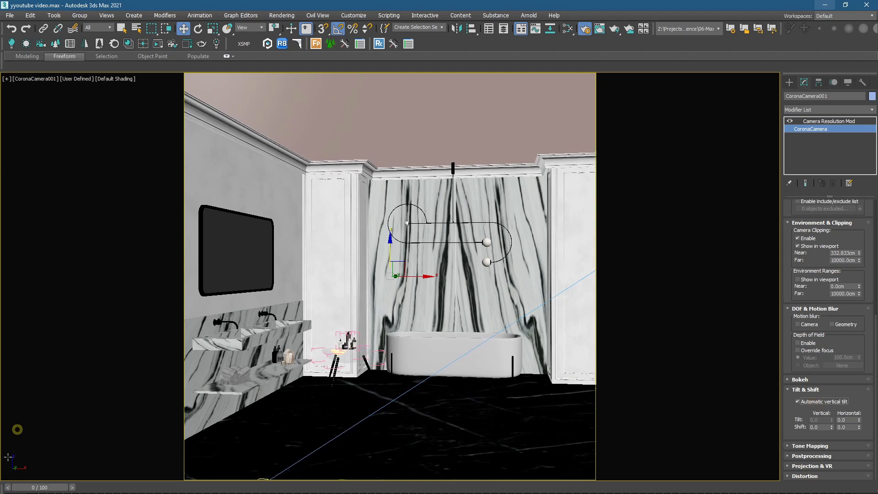
Step: Try environment light intensities of 3, 2.6 and 2.4 in the interactive render's LightMix
click(101, 493)
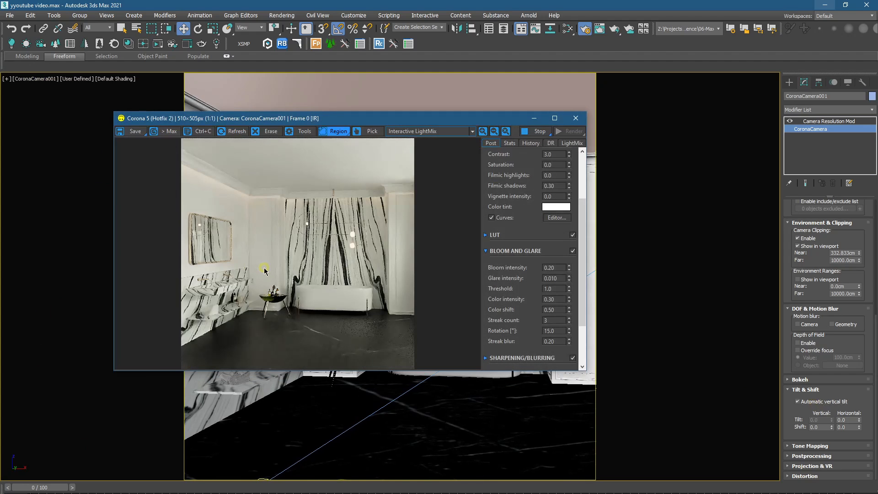
scroll(567, 201, up, 5)
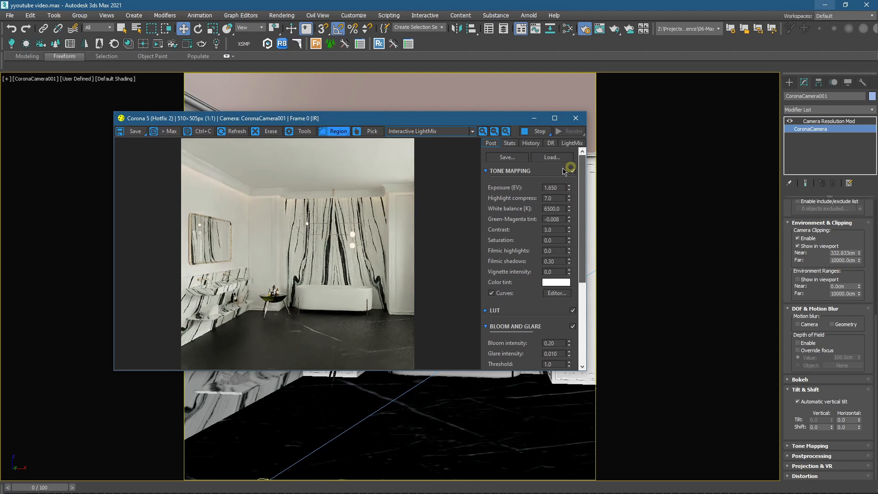
click(572, 143)
double_click(559, 166)
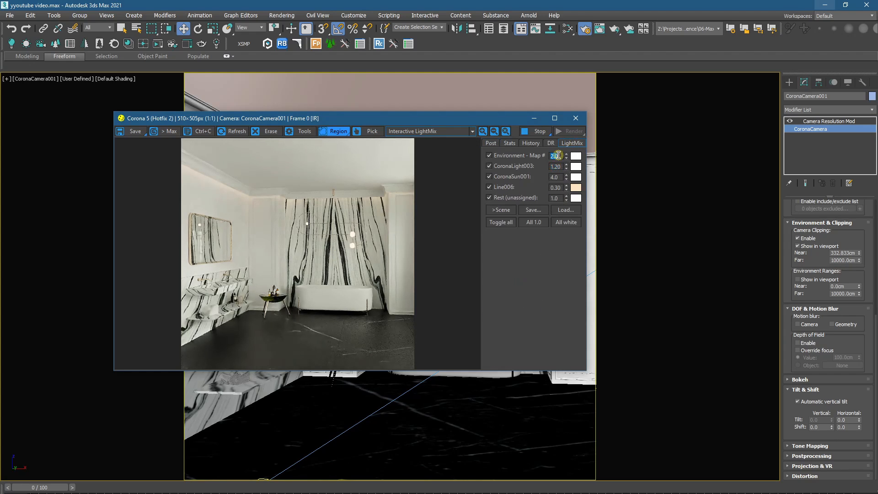
text(3)
key(Return)
text(2)
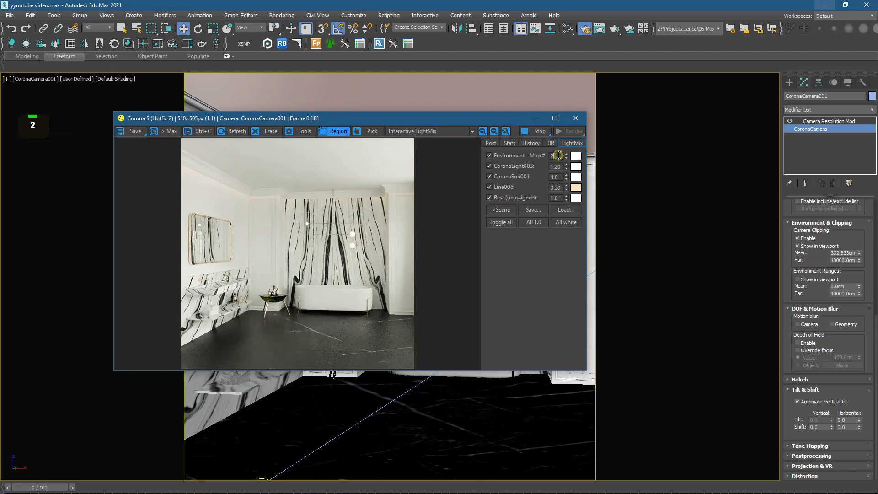
text(.6)
key(Return)
text(2.4)
key(Return)
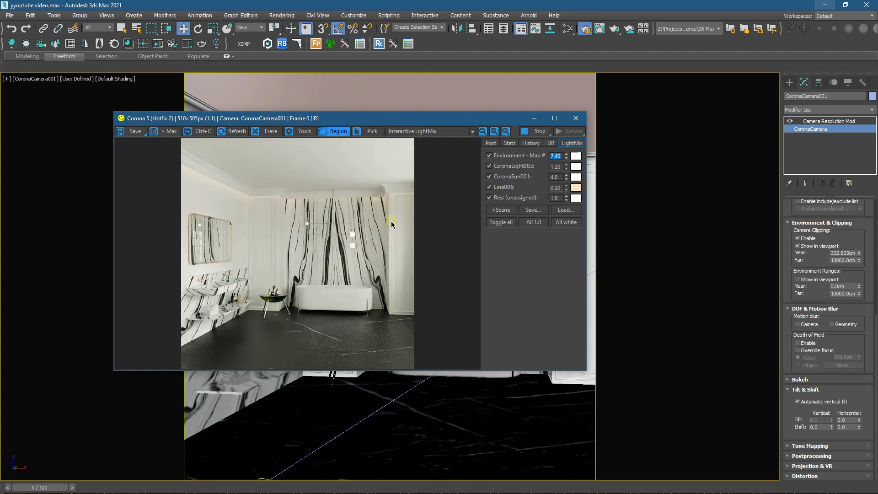
drag(352, 112, 0, 127)
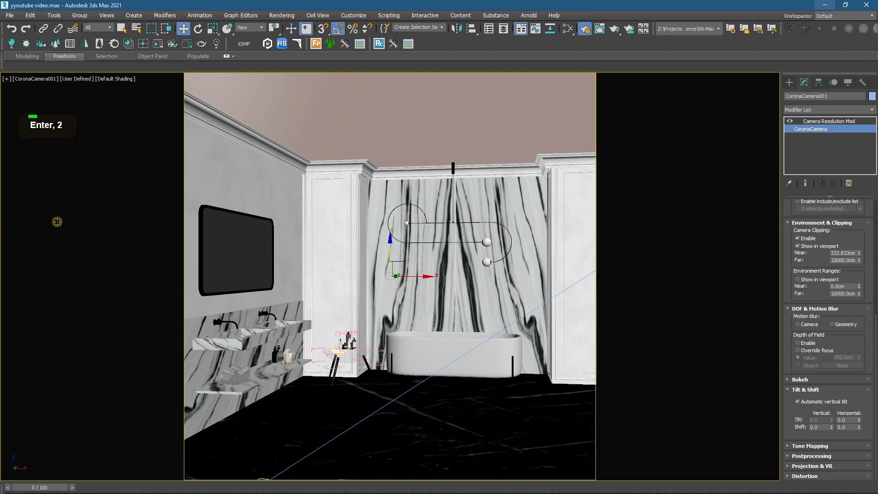
Step: In a wireframe top view, create a targeted Corona camera along the room's length facing the bathtub, with a target distance of about 615 cm
click(416, 232)
key(t)
scroll(417, 232, down, 3)
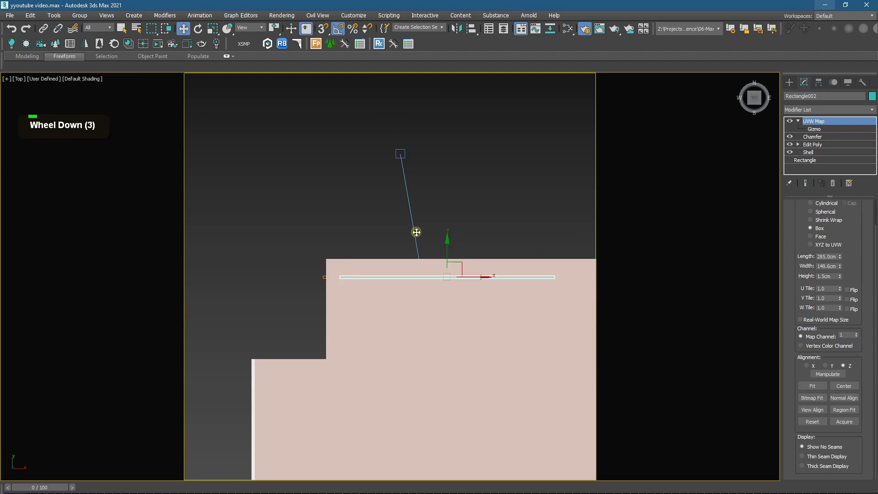
scroll(416, 232, down, 4)
click(416, 232)
key(F3)
middle_drag(448, 212, 414, 189)
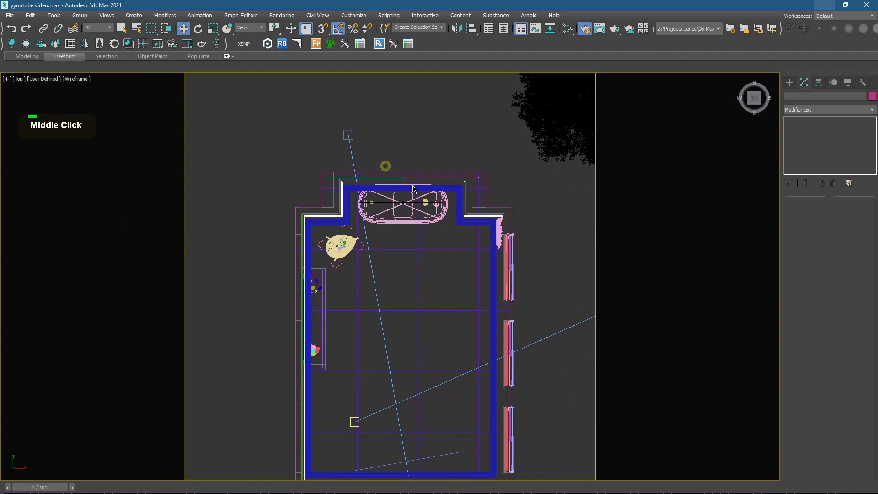
click(789, 82)
click(846, 137)
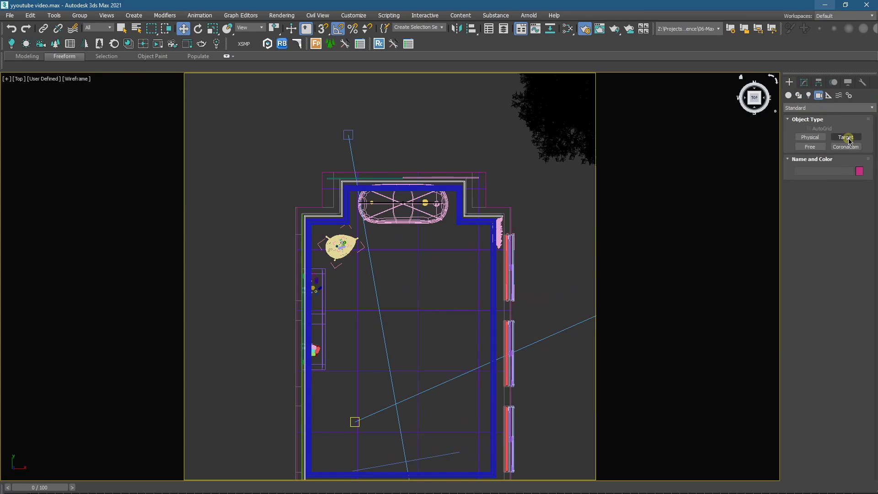
scroll(393, 353, down, 3)
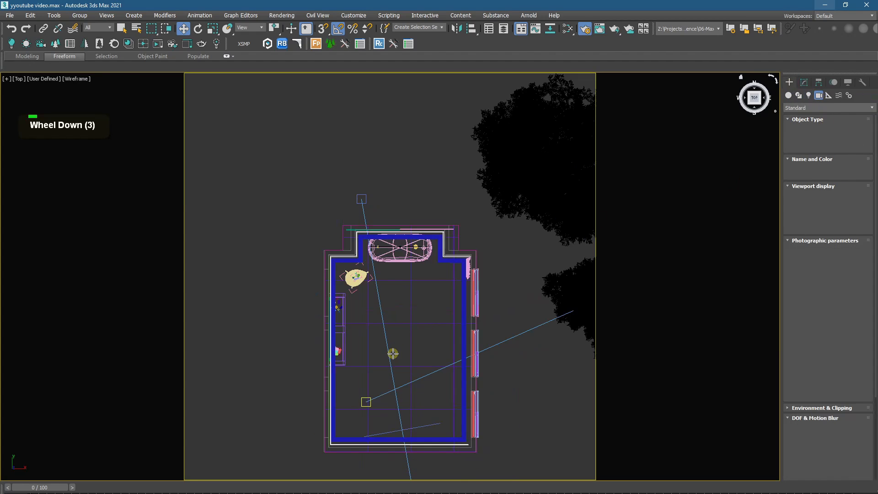
drag(404, 432, 403, 215)
Step: View the scene through CoronaCamera002 in default shading with safe frames shown, and raise the camera to frame the bathtub wall
key(c)
mouse_move(411, 215)
middle_down()
mouse_move(413, 285)
mouse_move(418, 261)
mouse_move(423, 274)
middle_up()
key(shift+f)
key(F3)
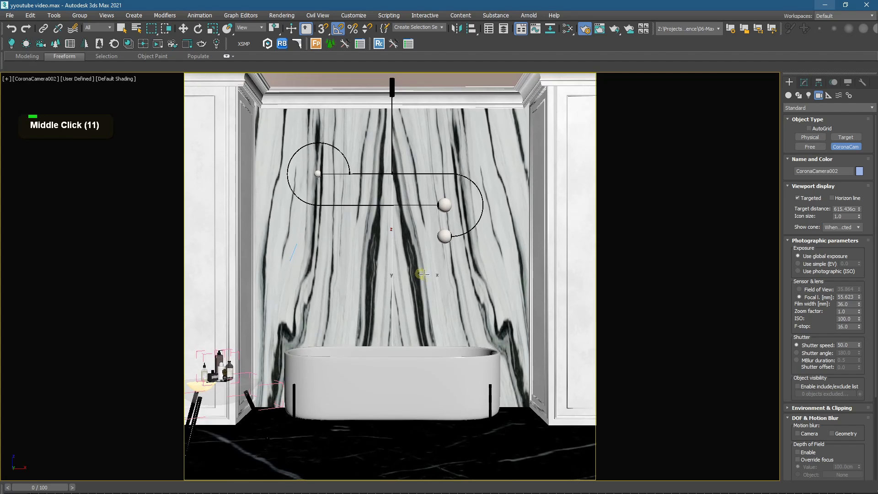
Step: Set CoronaCamera002's focal length to 43.456 mm and near clipping distance to 266.266 cm, adjusting its height to the bathtub
right_click(860, 301)
middle_drag(633, 293, 633, 417)
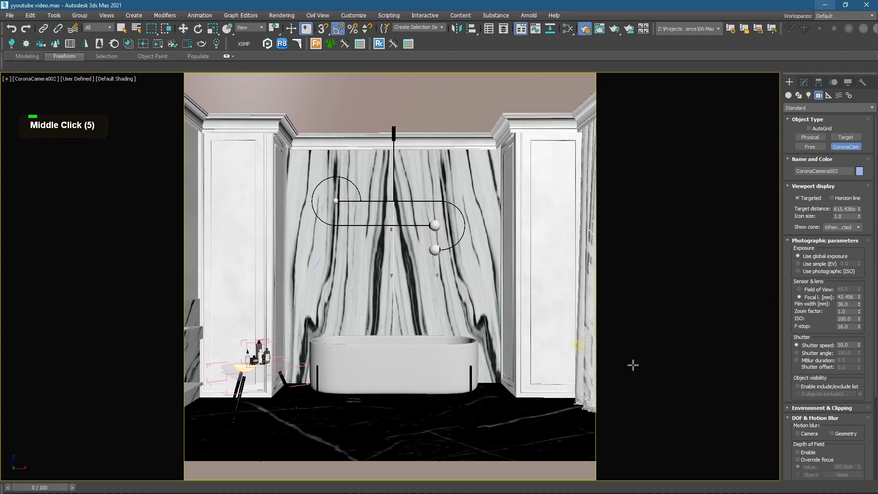
click(845, 407)
drag(859, 409, 859, 403)
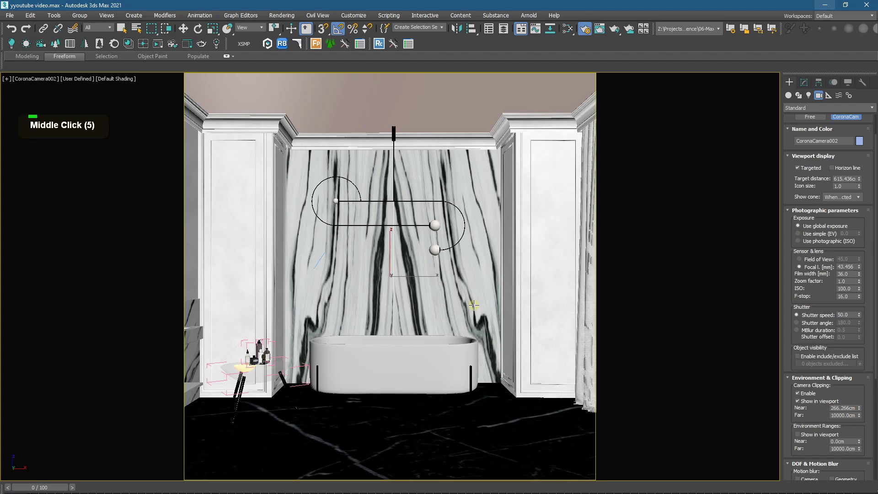
Step: Centre CoronaCamera002 on the bathtub wall, set its focal length to 49.54 mm, and bring up the interactive render to check the composition
middle_drag(474, 305, 472, 305)
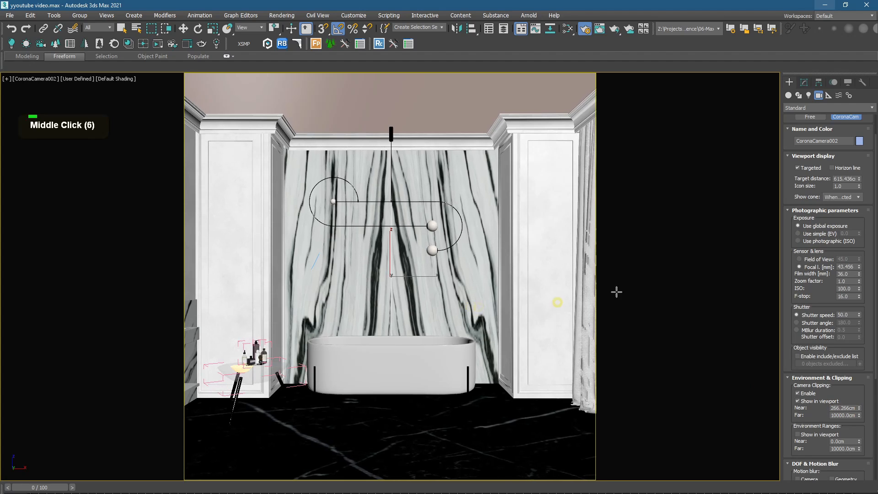
drag(859, 269, 857, 264)
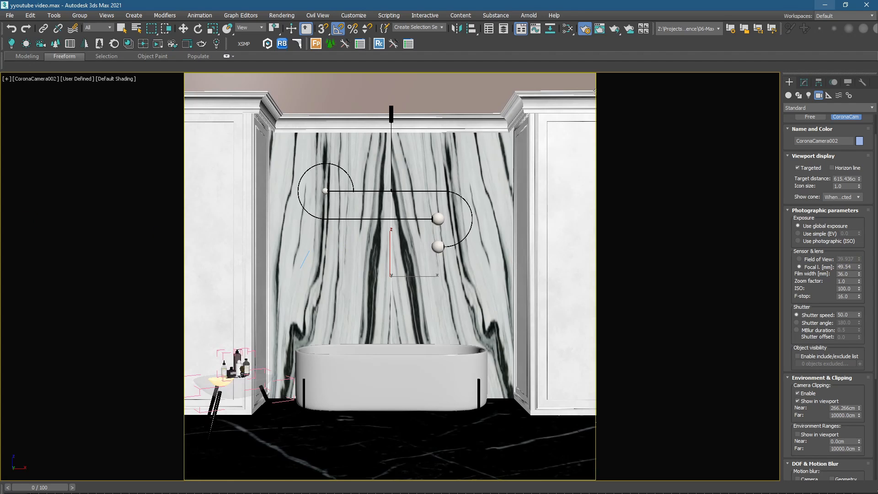
drag(378, 179, 485, 133)
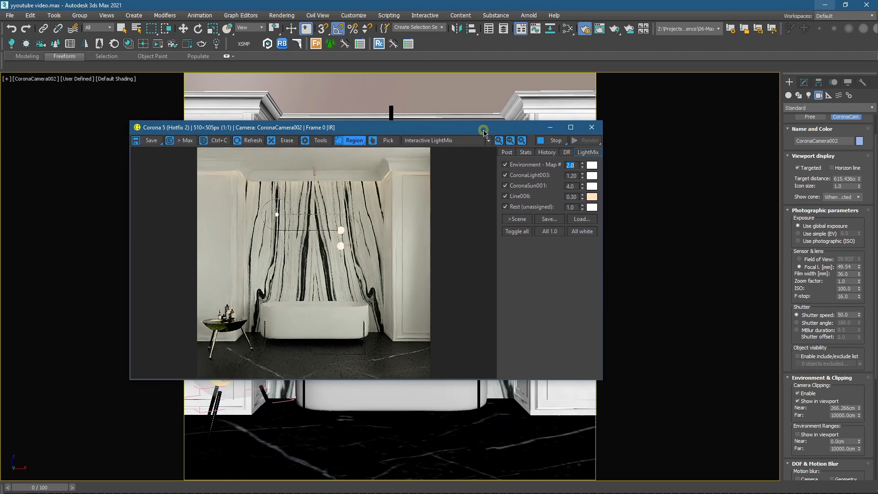
Step: Try tone-mapping exposures of 1.6 and 1.75 EV on the interactive render, settling on 1.8 EV
click(511, 153)
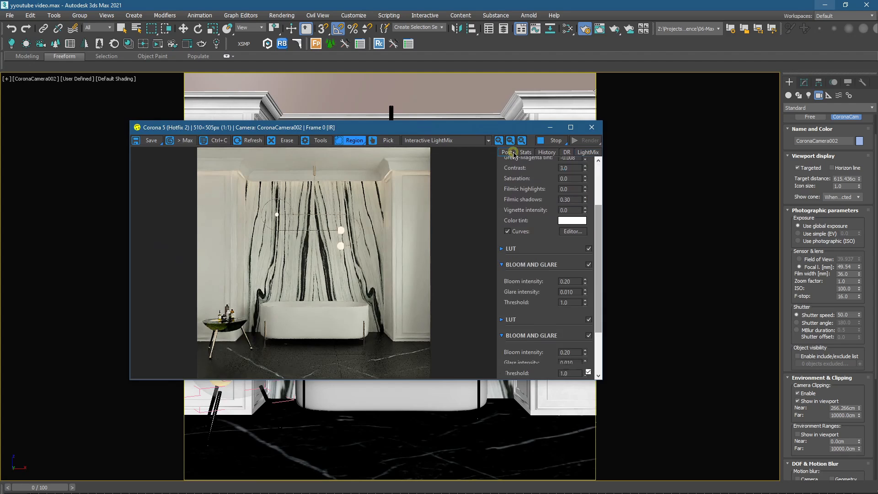
scroll(578, 186, up, 3)
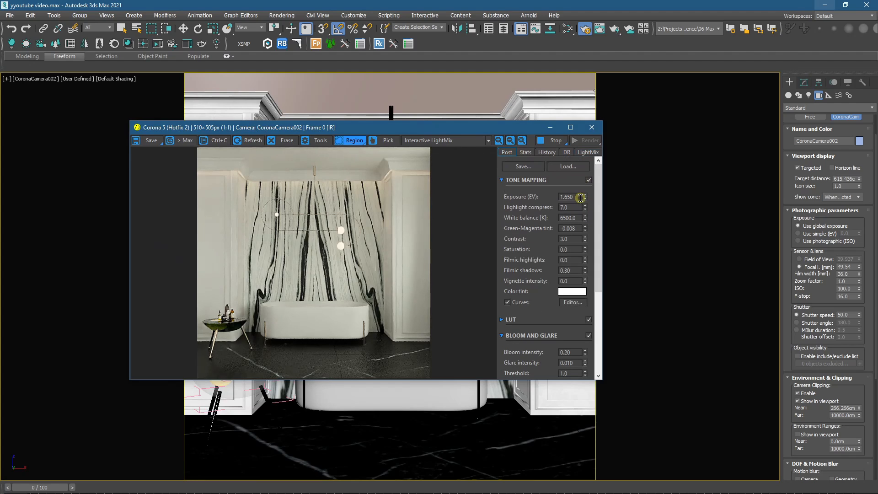
double_click(580, 198)
text(1.6)
key(Return)
text(1)
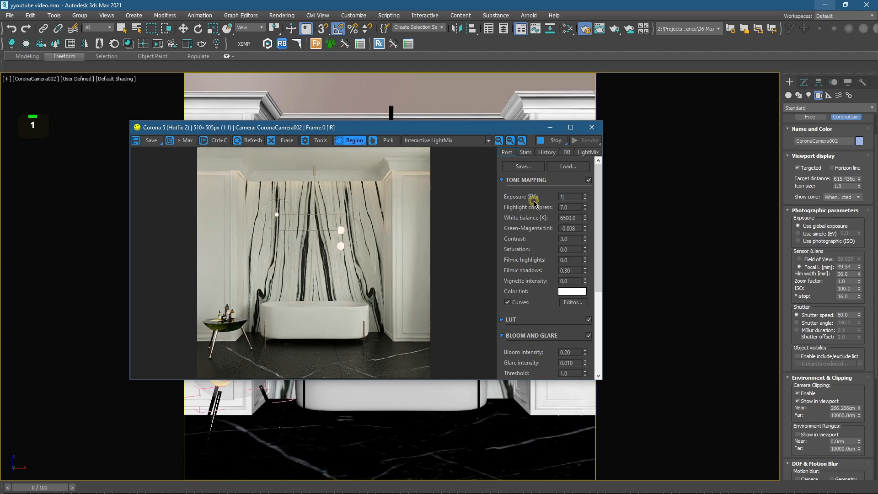
text(.75)
key(Return)
text(1)
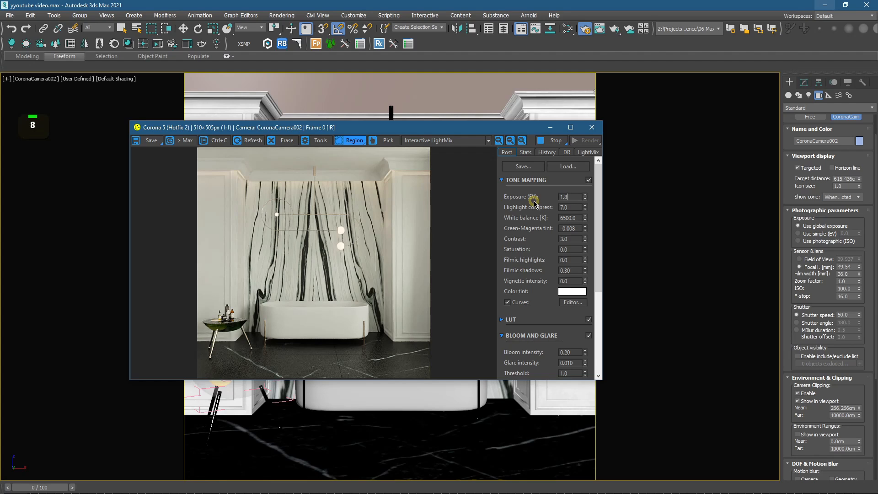
text(.8)
key(Return)
Step: Set CoronaLight003's intensity in the light mix to 1.5 and move the render window off the lower viewport
click(588, 153)
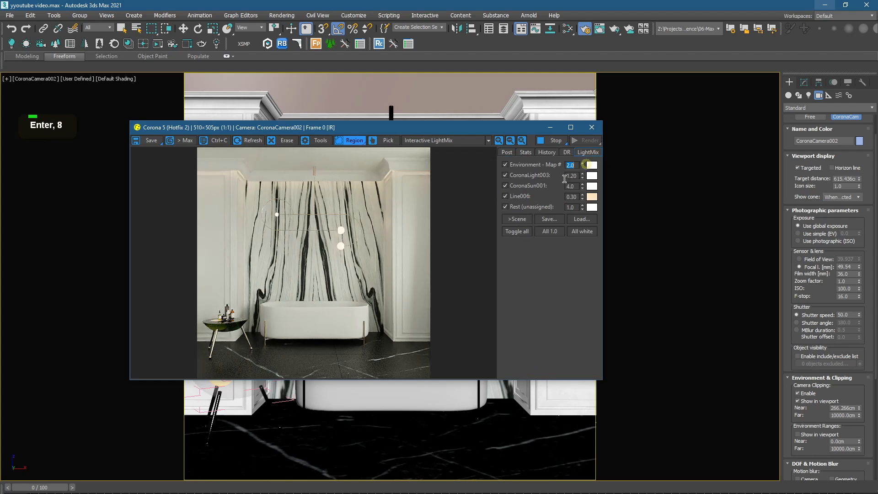
click(540, 176)
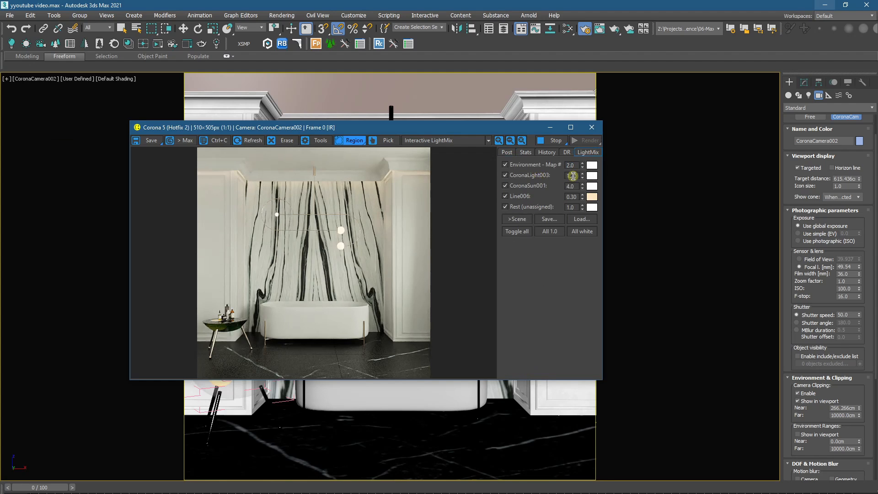
click(572, 176)
text(1.5)
key(Return)
drag(446, 131, 445, 69)
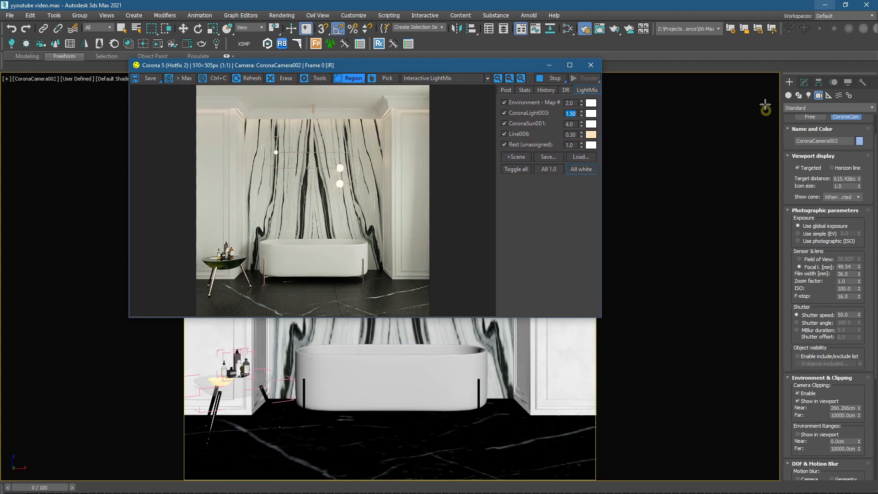
Step: Look through the scene's Corona cameras one after another, finishing on CoronaCamera003 with the render window minimised
key(c)
right_click(386, 356)
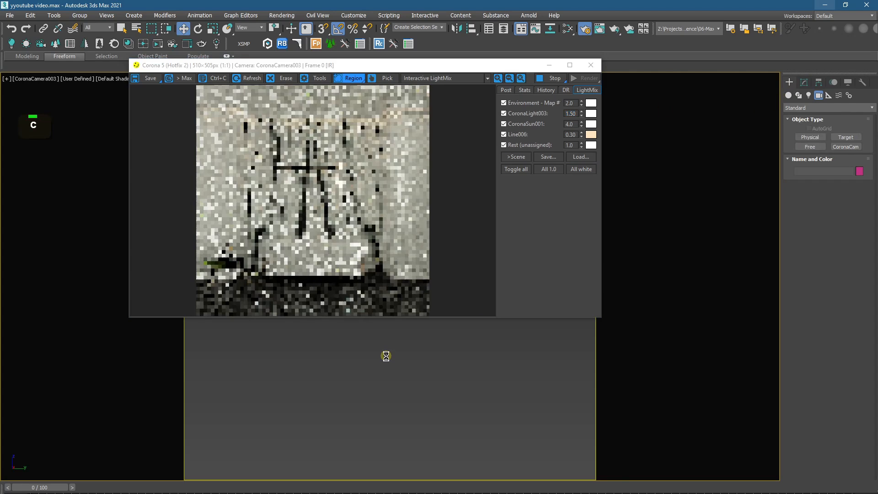
key(c)
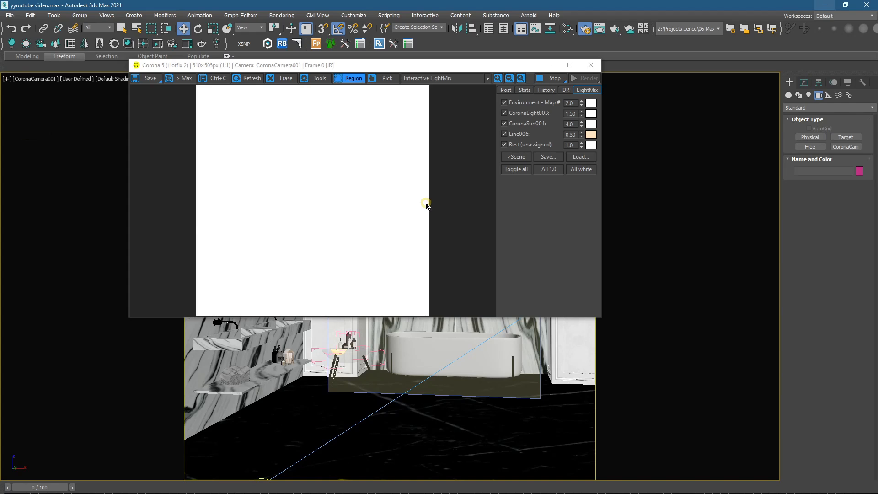
key(c)
double_click(429, 209)
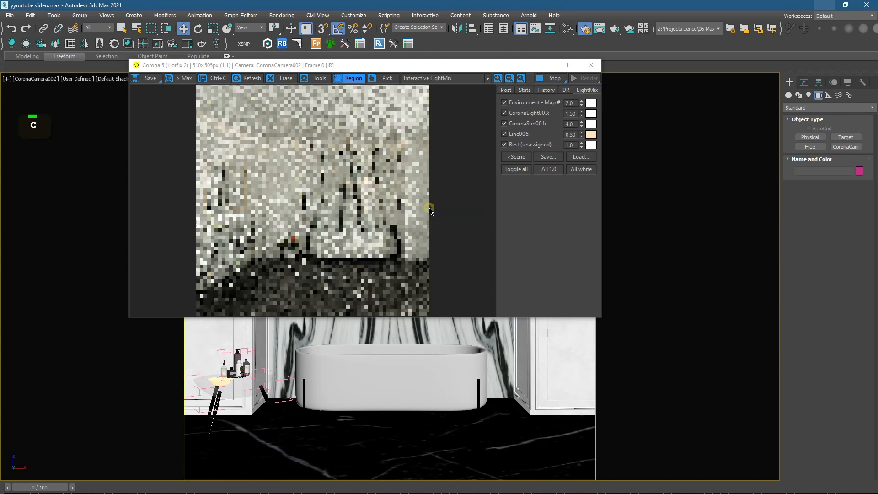
key(c)
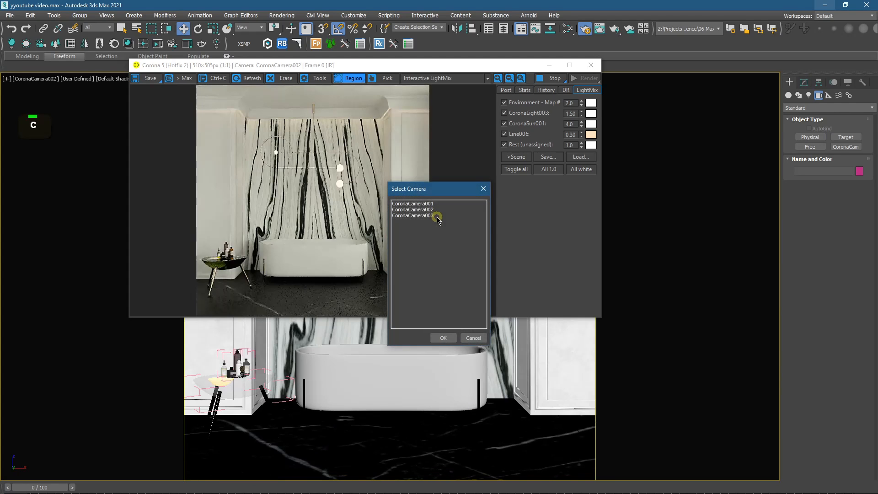
double_click(437, 219)
click(549, 65)
Step: Delete the unneeded Corona camera above the bathtub end of the room in a wireframe top view
key(z)
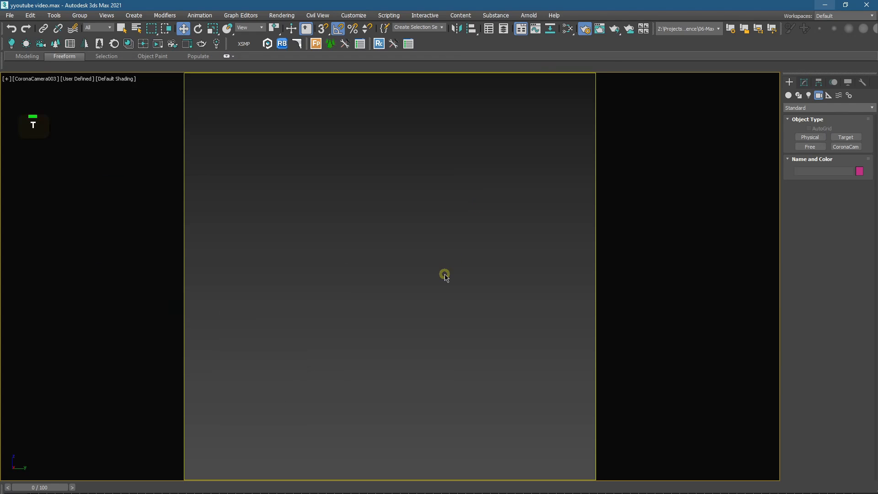
key(t)
scroll(349, 336, up, 4)
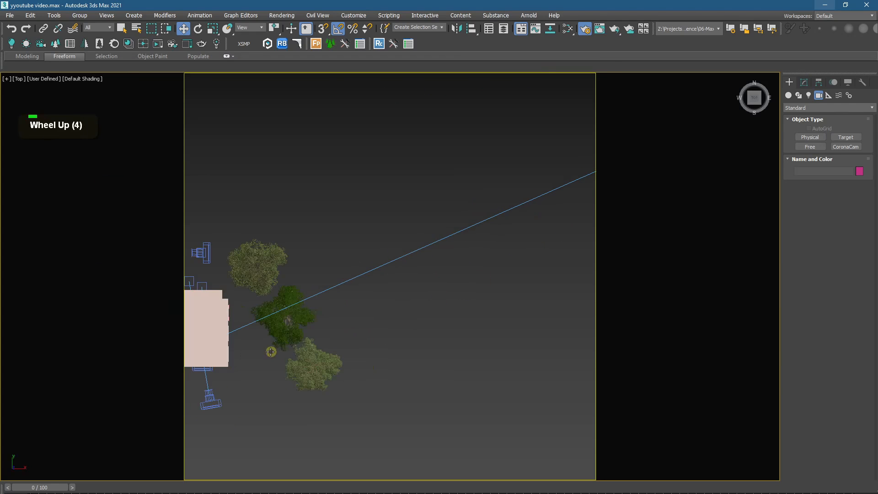
key(F3)
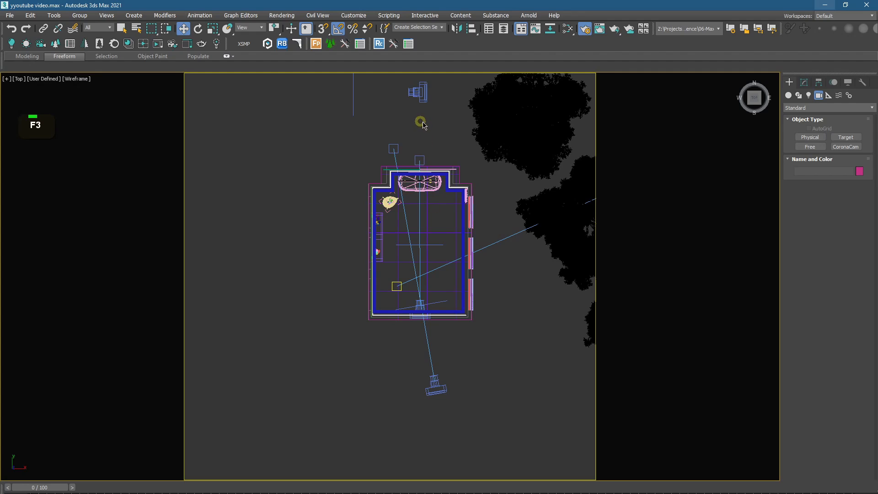
click(416, 92)
key(Delete)
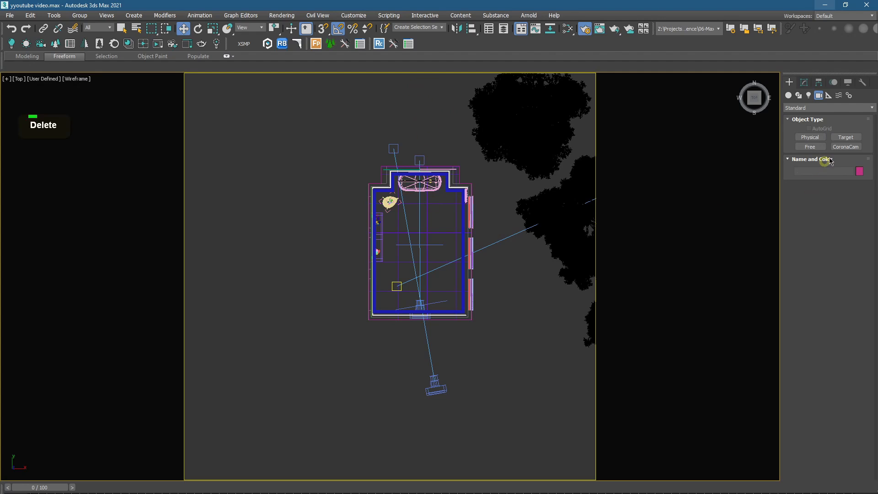
Step: Create a targeted Corona camera aimed diagonally across the room towards the side table, with a target distance of about 879 cm
scroll(454, 227, up, 3)
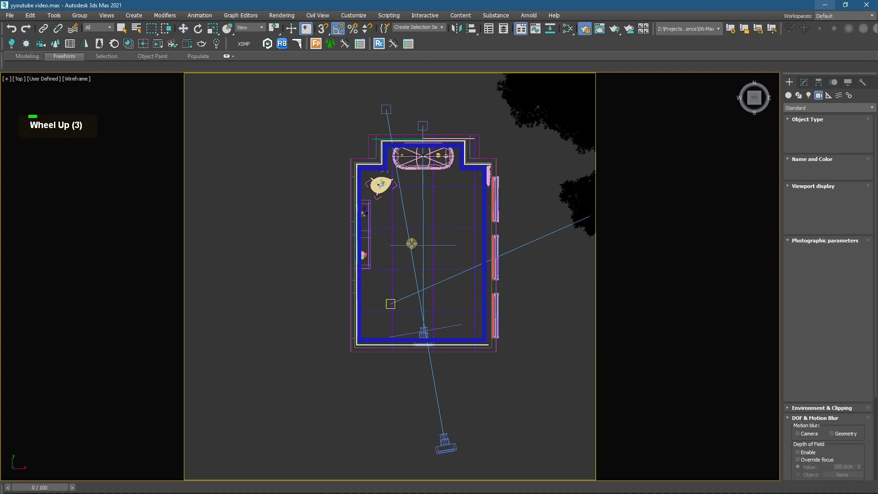
middle_drag(415, 243, 426, 302)
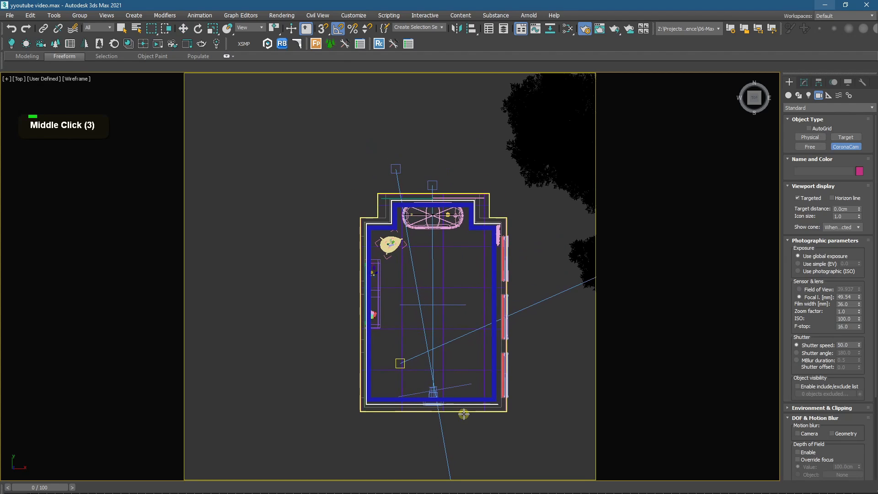
drag(500, 458, 387, 244)
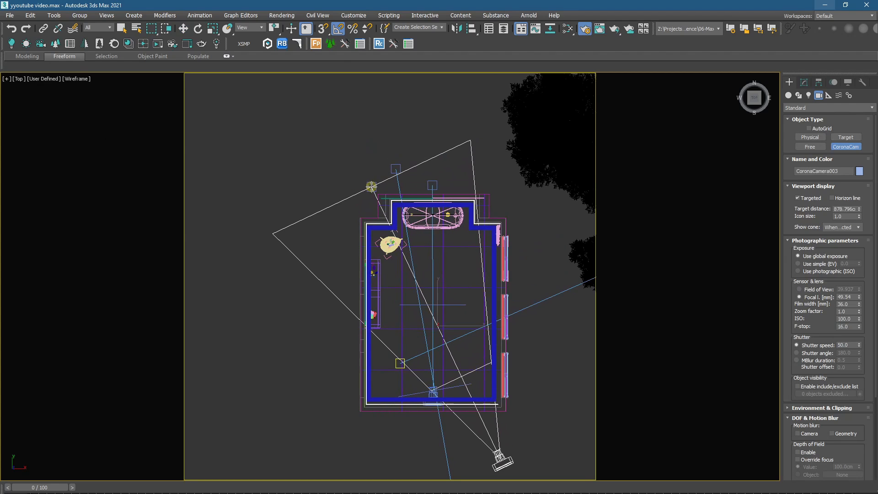
Step: View the shaded scene through CoronaCamera003, raise its framing slightly, and bring up the interactive render beside the view
key(c)
key(F3)
key(shift+f)
key(shift+f)
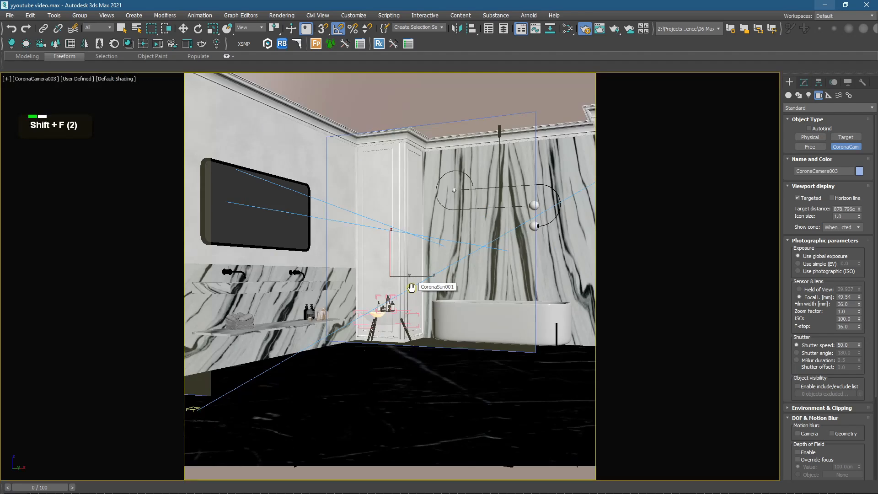
middle_drag(560, 295, 562, 307)
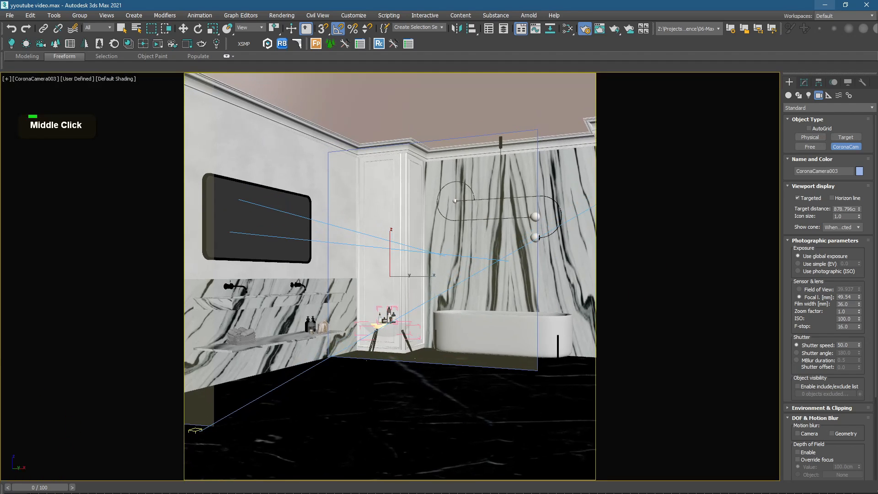
click(92, 493)
drag(385, 70, 201, 86)
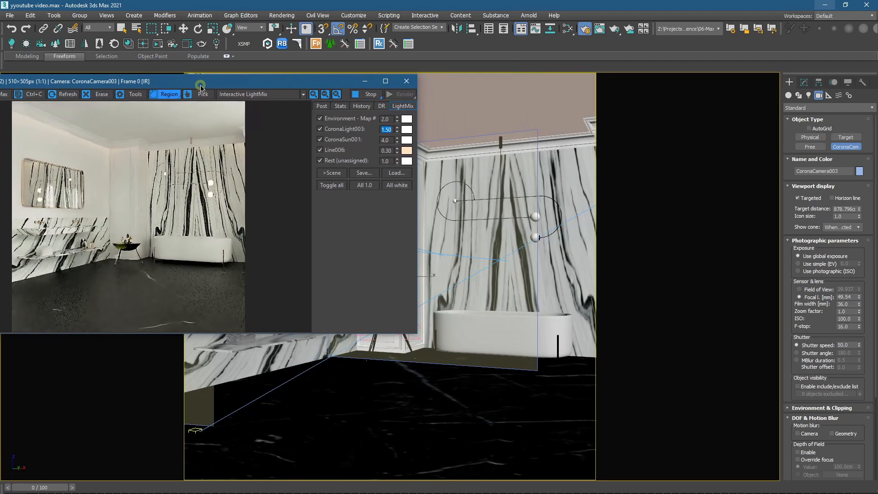
Step: Add a Camera Resolution modifier to CoronaCamera003 and have it update for the active camera
click(804, 82)
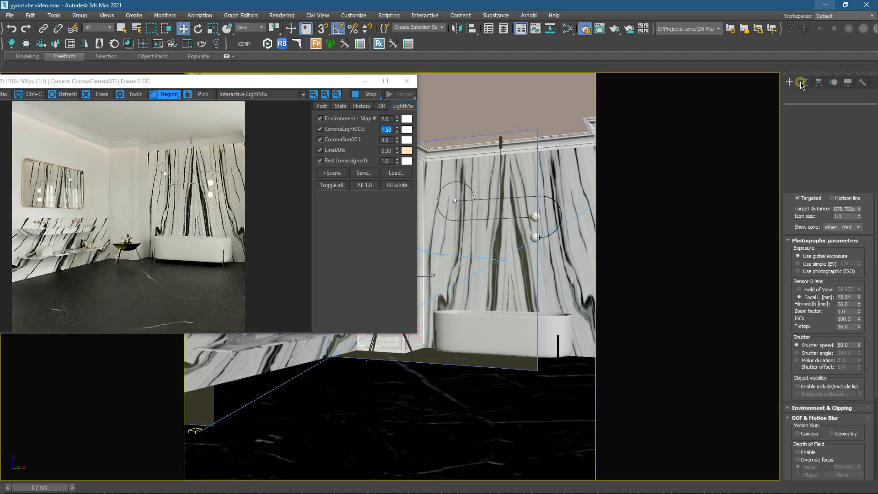
click(824, 110)
click(823, 129)
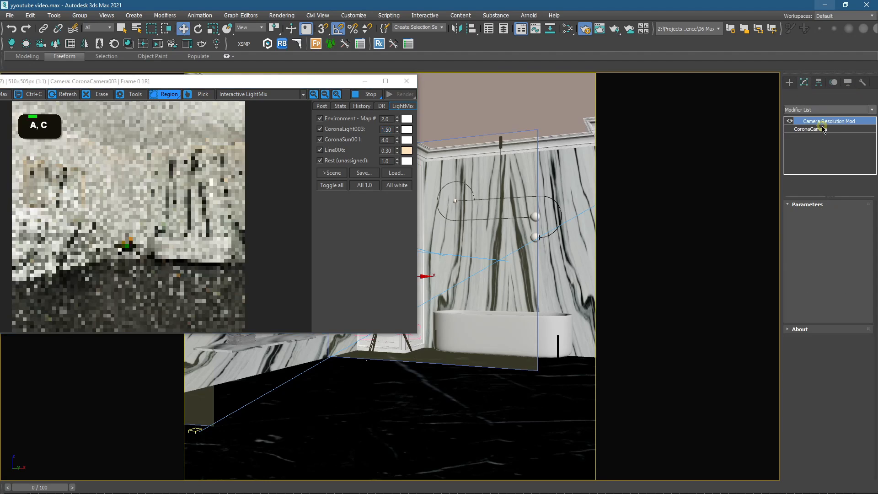
click(815, 293)
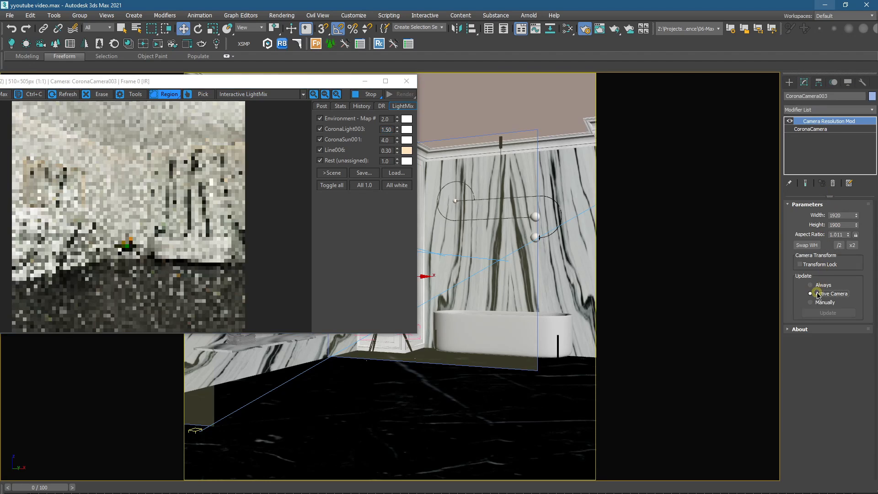
Step: Set CoronaCamera003's focal length to about 263 mm and pan it over the side table, vanity shelf and marble wall for close-up framings
click(820, 129)
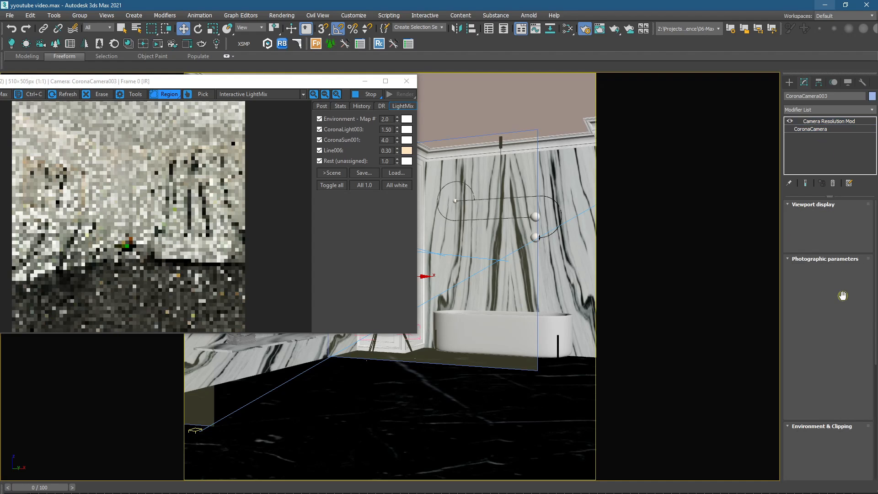
drag(859, 316, 818, 119)
middle_drag(475, 428, 464, 319)
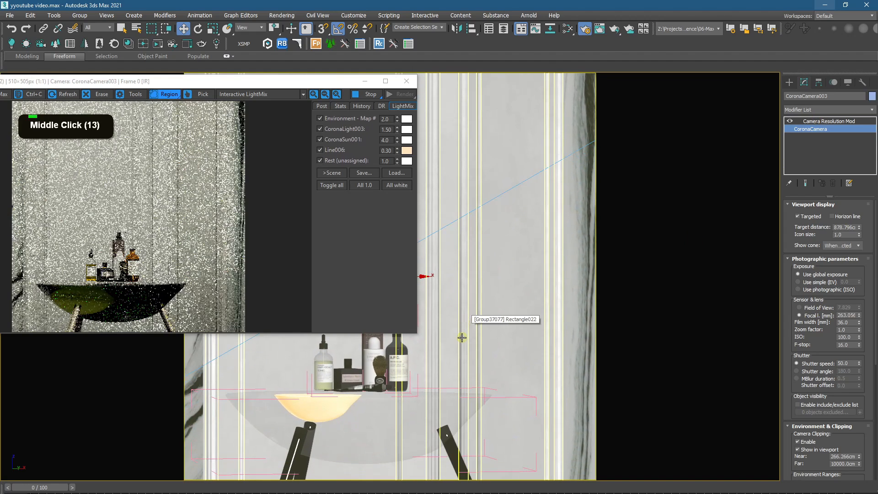
middle_drag(467, 339, 466, 391)
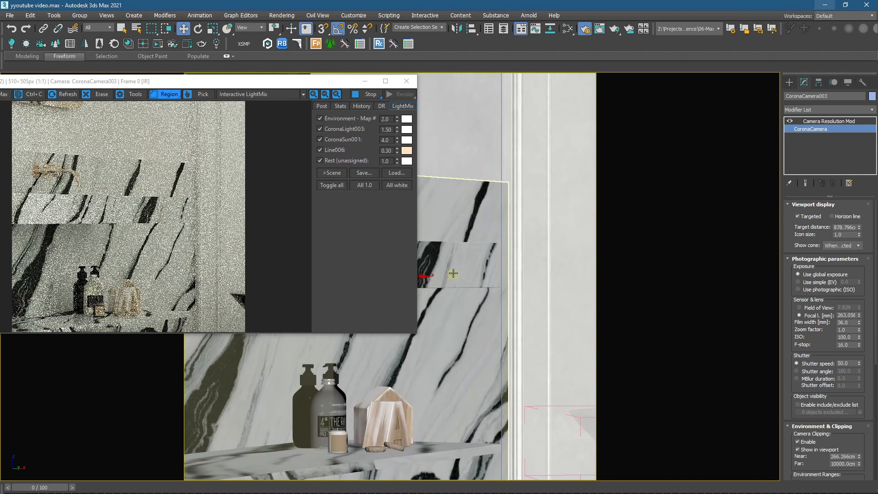
middle_drag(476, 299, 588, 386)
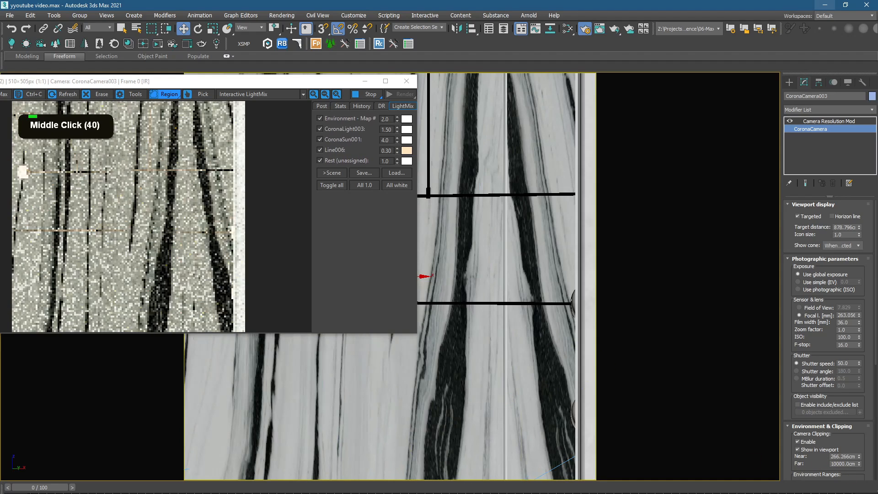
Step: Turn off automatic vertical tilt on CoronaCamera003 and orbit it around the bathtub wall towards a view from above
click(856, 493)
drag(597, 359, 624, 362)
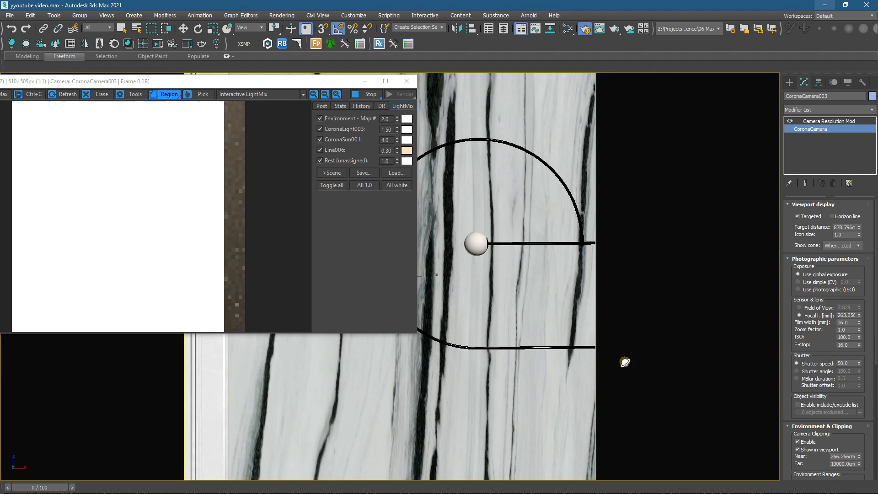
middle_drag(625, 359, 637, 398)
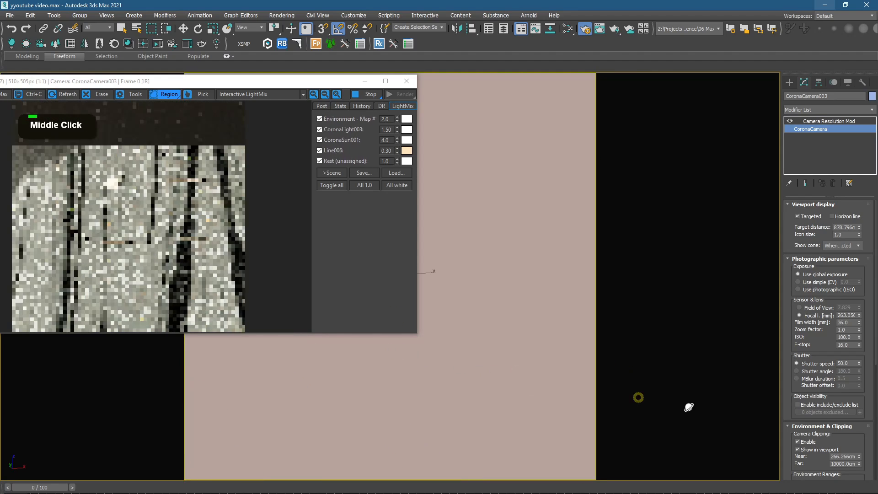
scroll(858, 428, down, 6)
scroll(843, 447, down, 7)
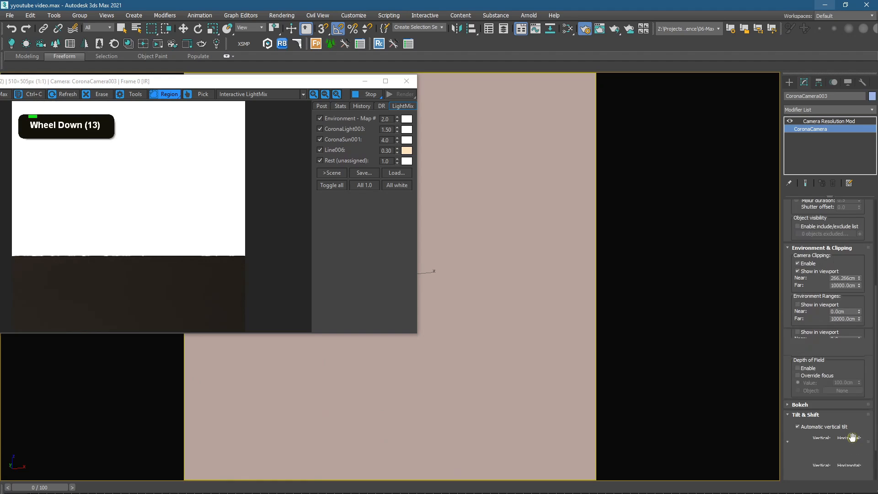
alt+middle_drag(526, 338, 485, 348)
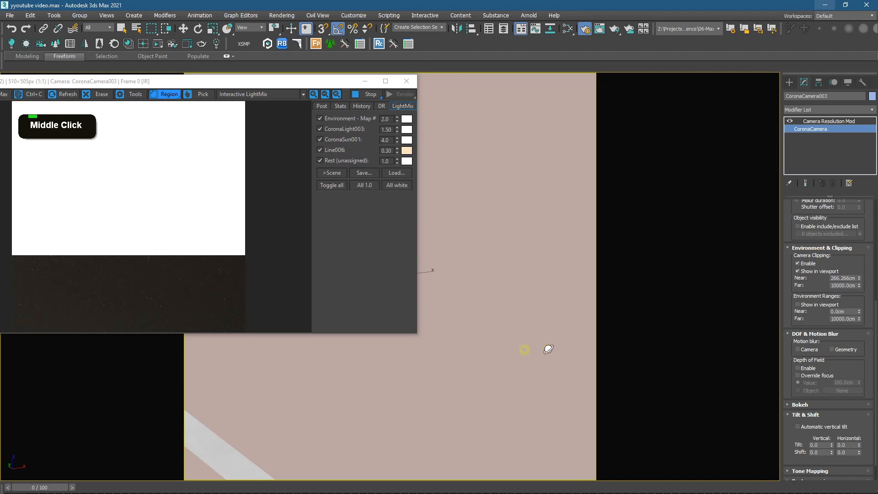
alt+middle_drag(548, 349, 568, 369)
Step: Frame the bathtub's drain end and pendant globes from above, set the near clipping distance to 779.244 cm, and check the interactive render
mouse_move(858, 273)
mouse_down()
mouse_move(855, 255)
mouse_move(859, 265)
mouse_up()
alt+middle_drag(506, 357, 511, 298)
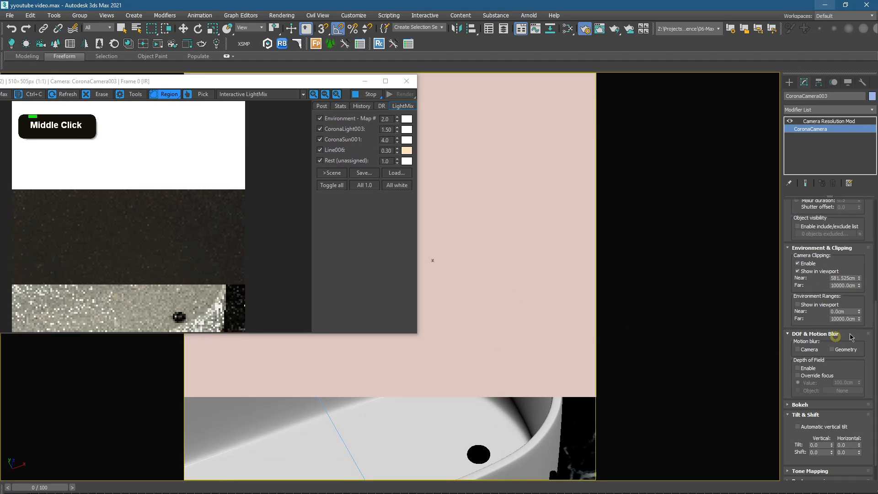
mouse_move(859, 277)
mouse_down()
mouse_move(855, 254)
mouse_move(855, 268)
mouse_up()
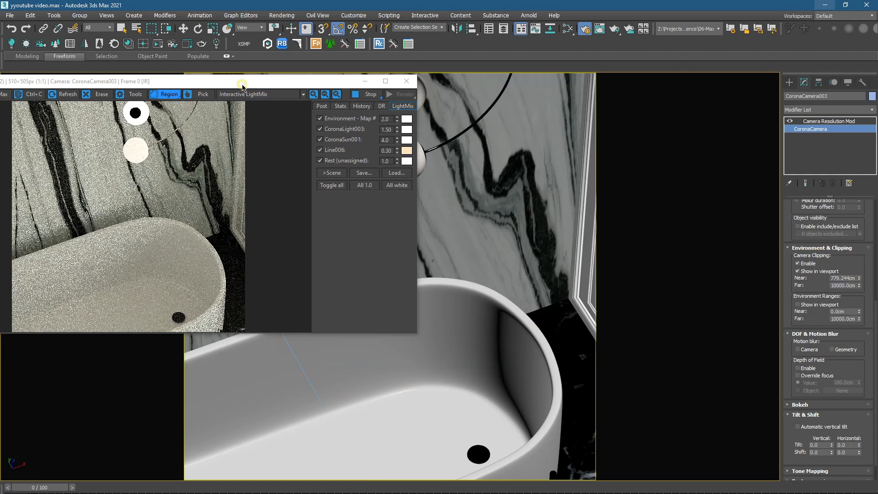
drag(242, 87, 355, 200)
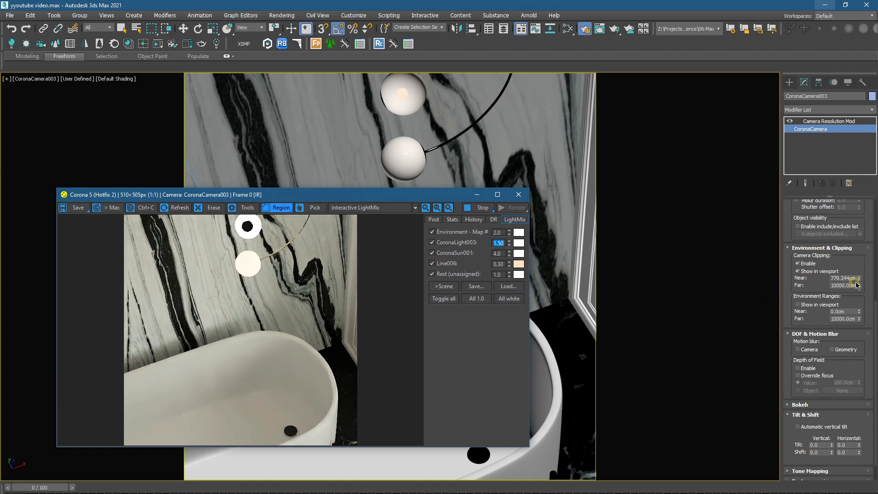
Step: Set CoronaCamera003's near clipping distance to 732.489 cm and level it to a frontal framing of the bathtub's end and marble wall
drag(857, 284, 856, 289)
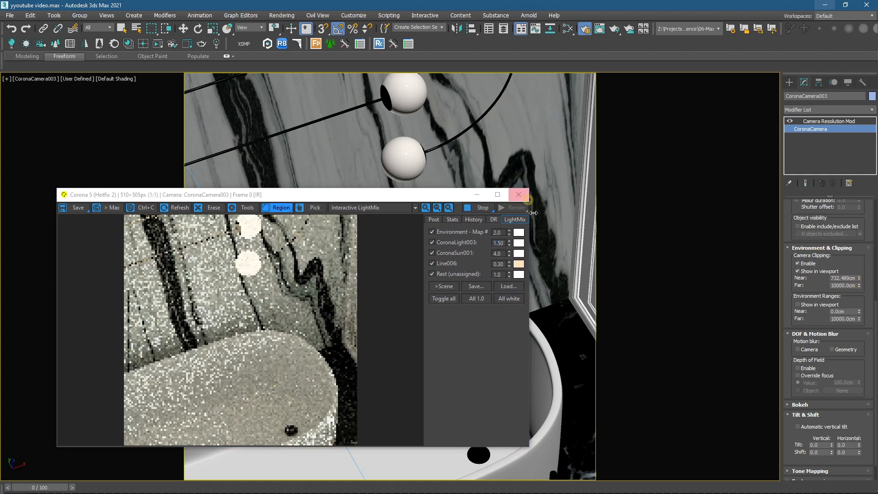
alt+middle_drag(541, 284, 539, 242)
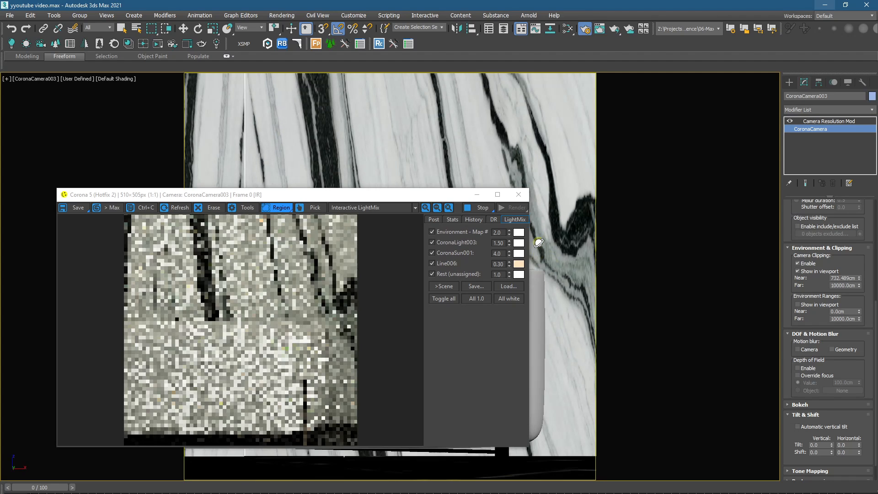
middle_drag(568, 304, 527, 289)
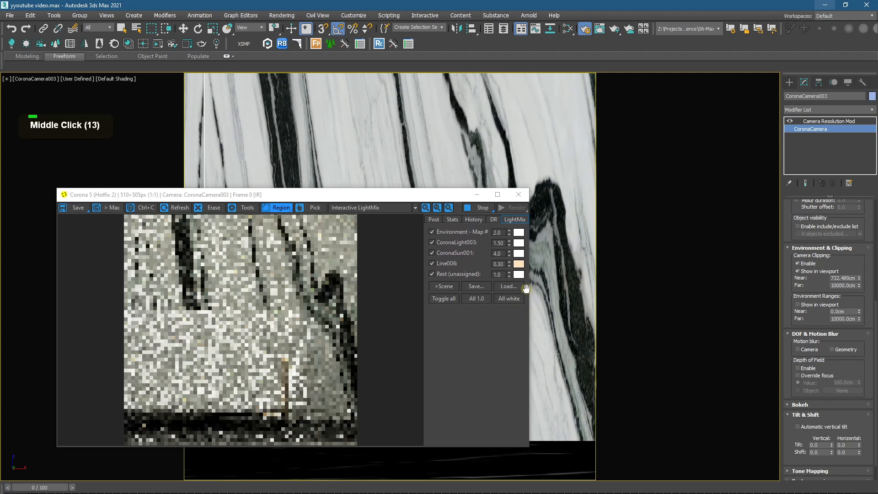
drag(258, 195, 304, 141)
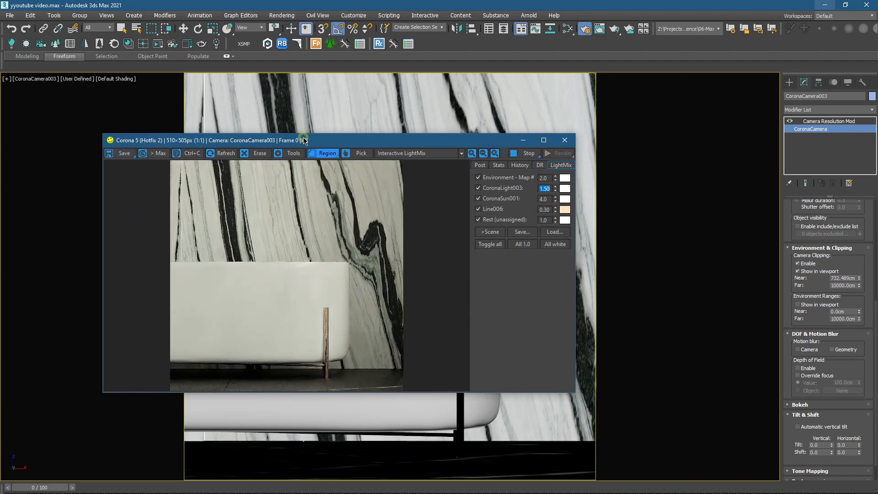
click(523, 141)
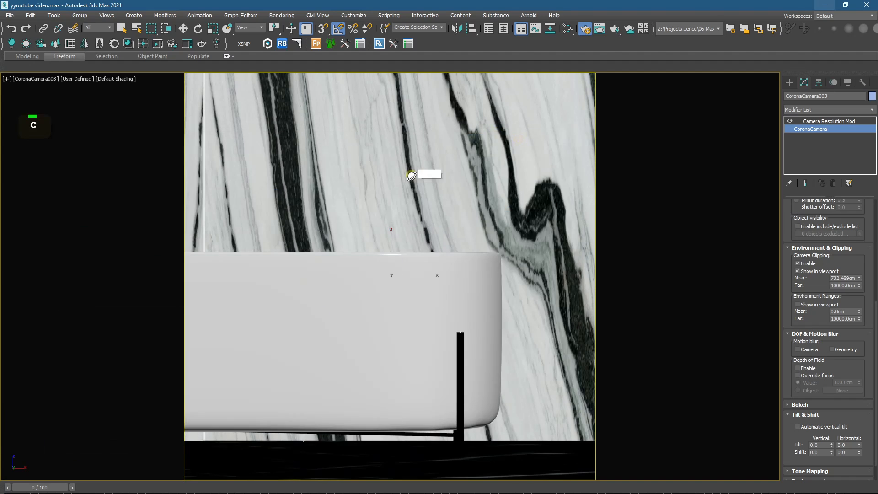
Step: Look through CoronaCamera001 and CoronaCamera002 to check their framings of the bathroom
key(w)
click(789, 83)
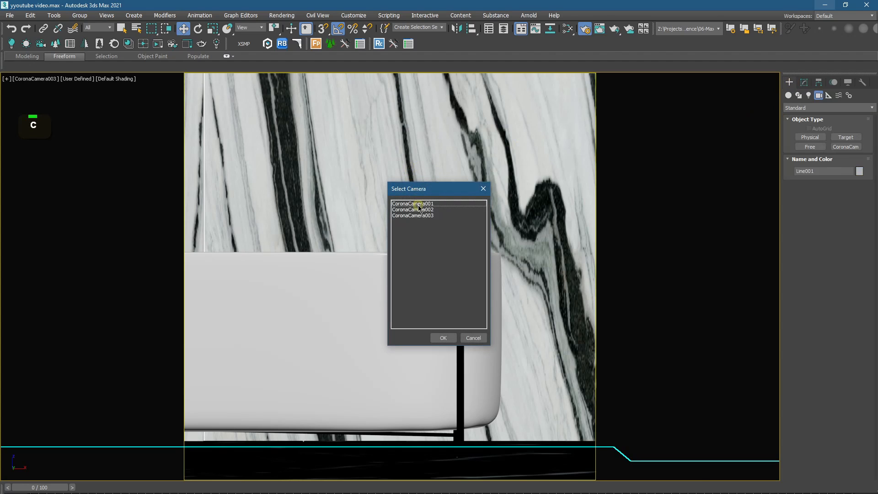
double_click(419, 204)
key(c)
double_click(413, 210)
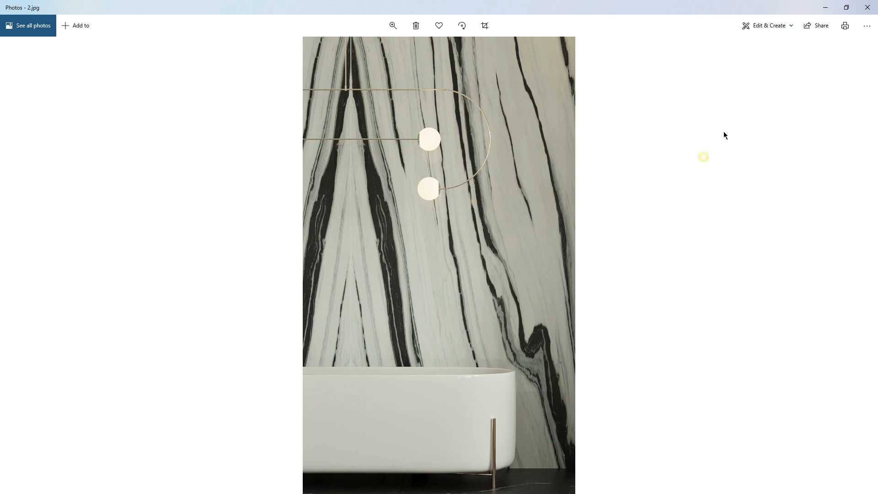
Step: Review the saved bathroom images 2.jpg and 1 in their photo viewers
click(847, 8)
click(537, 10)
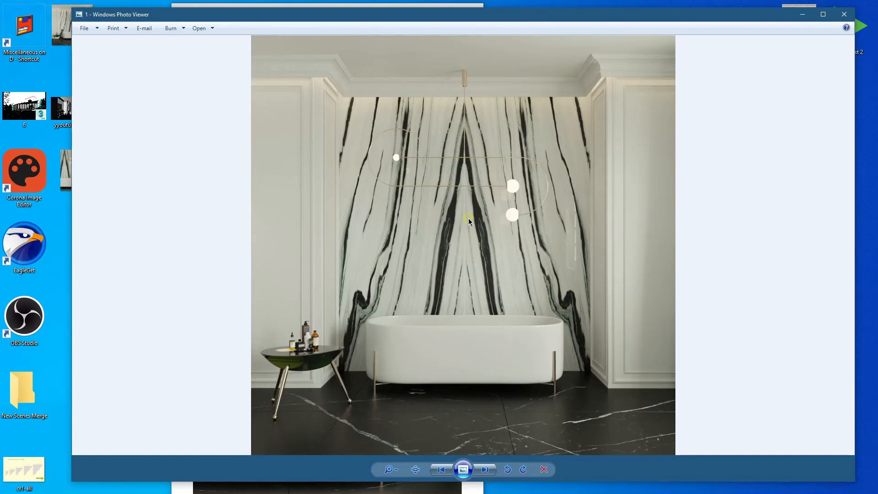
drag(728, 17, 658, 23)
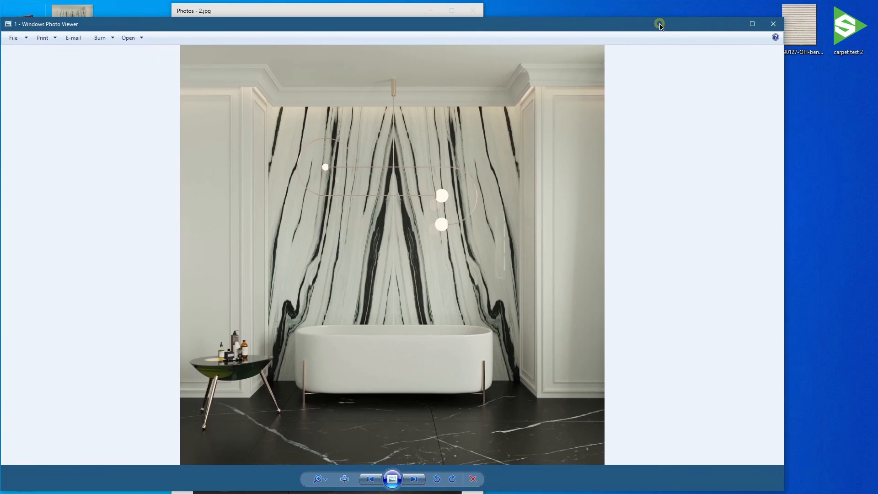
click(752, 22)
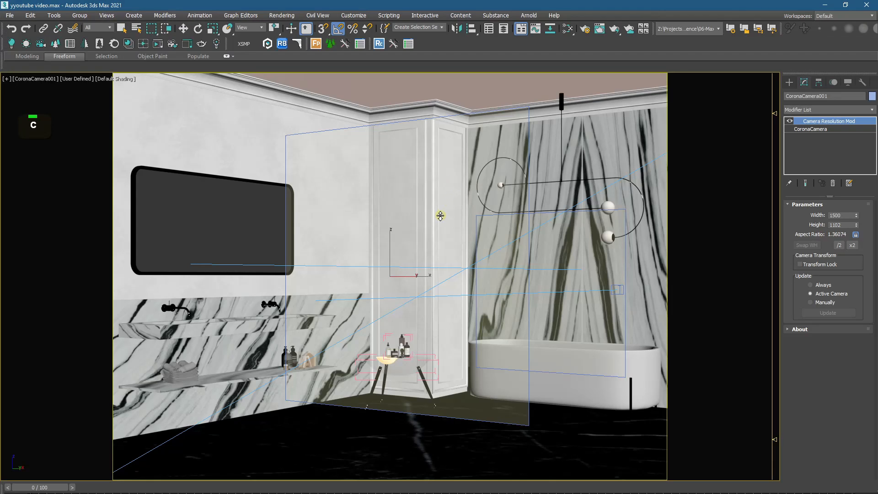
Step: Switch the viewport between CoronaCamera001, CoronaCamera002 and CoronaCamera003 to compare their framings
click(789, 83)
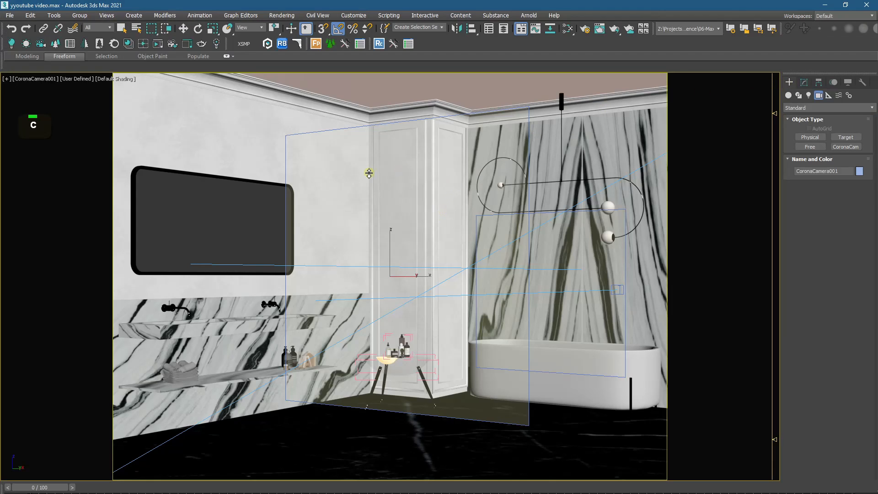
click(46, 79)
click(73, 79)
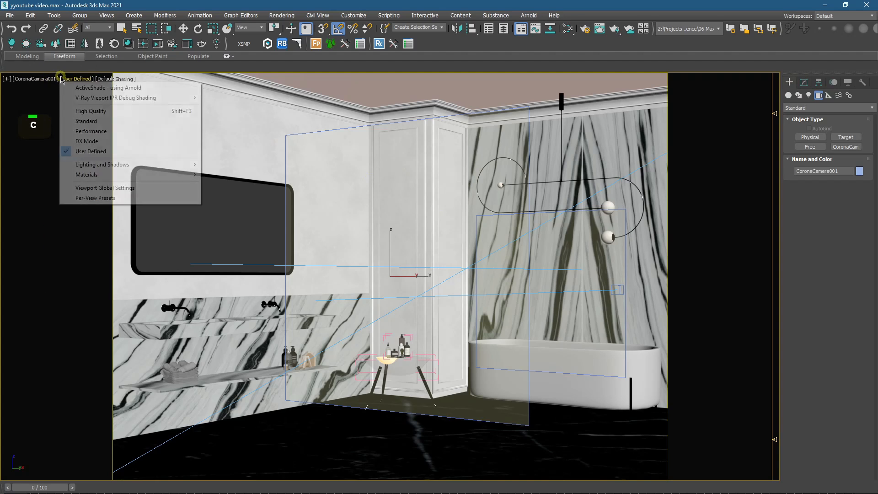
click(53, 76)
mouse_move(91, 87)
click(243, 98)
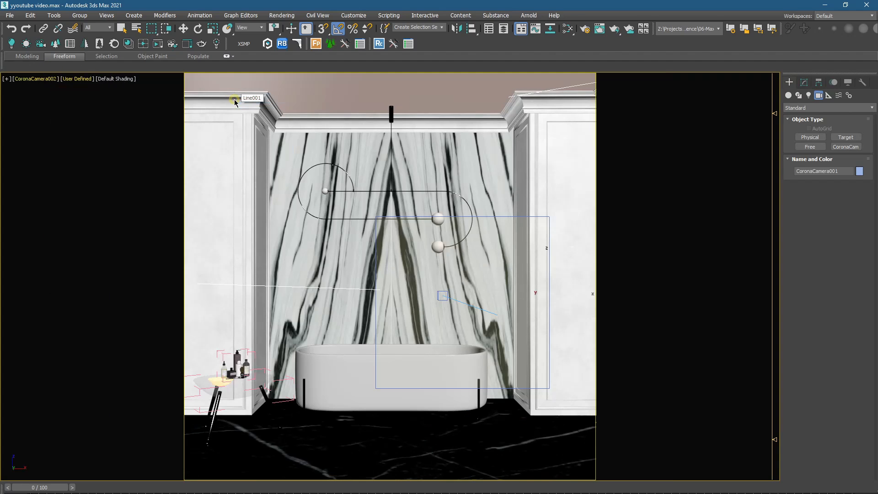
key(shift+z)
click(37, 78)
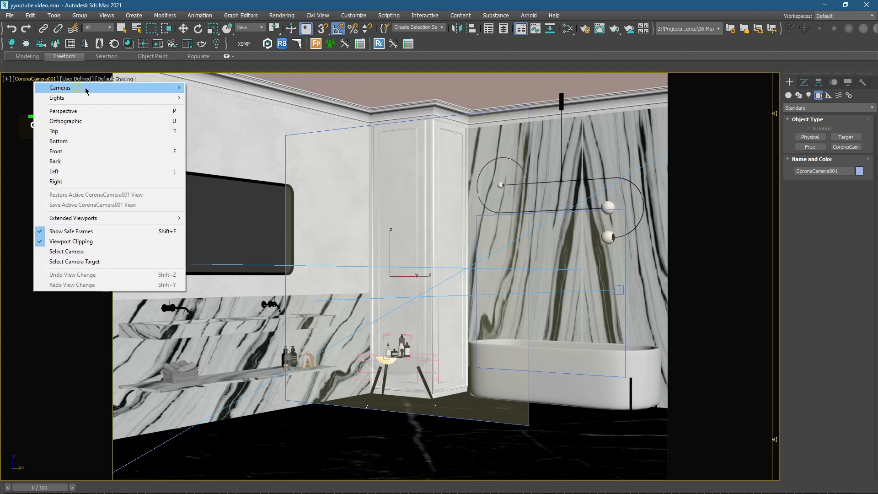
mouse_move(87, 87)
click(196, 108)
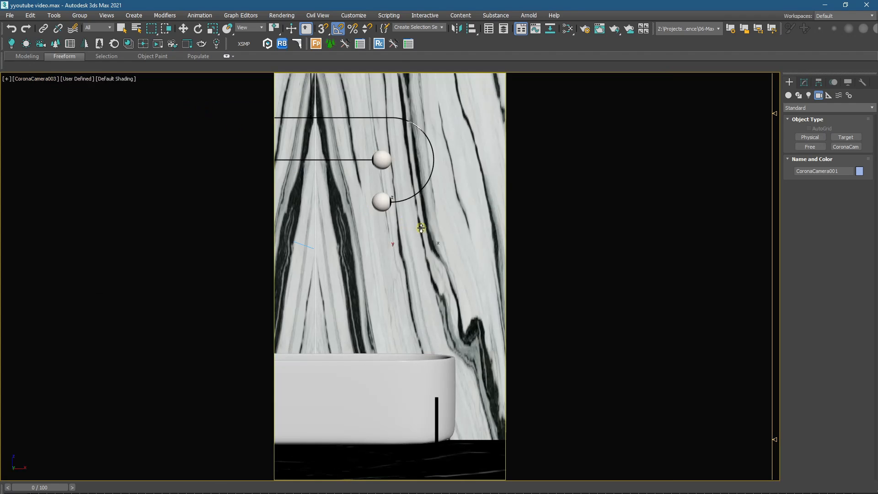
Step: Inspect the room and its camera from outside in a perspective view, and return to CoronaCamera001
key(p)
scroll(469, 256, down, 13)
alt+middle_drag(457, 247, 403, 277)
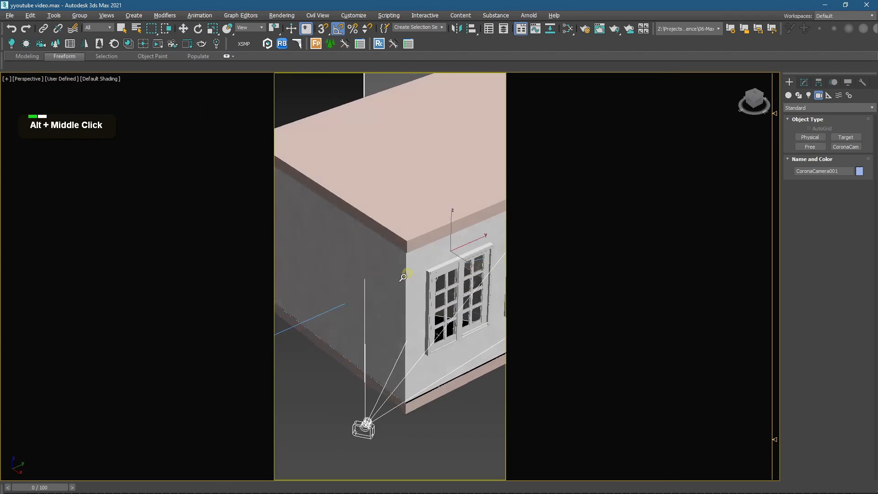
scroll(447, 236, down, 2)
key(c)
key(w)
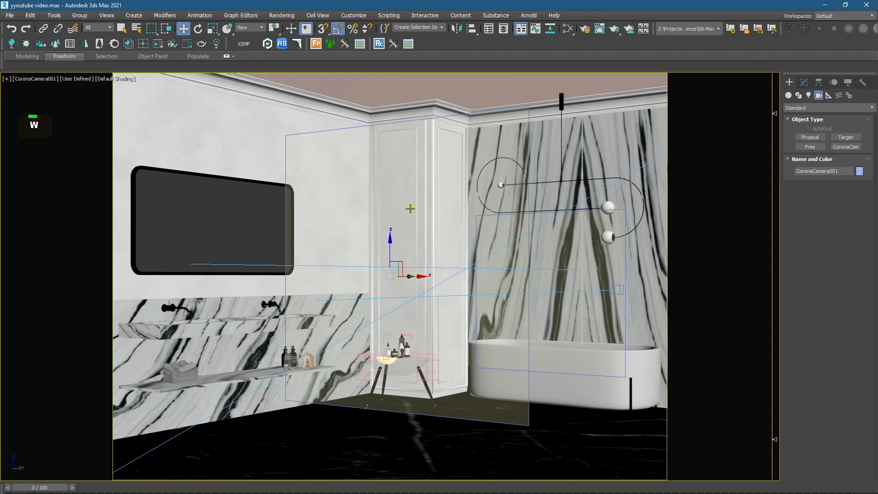
click(410, 209)
Step: Look through CoronaCamera002, unlock its aspect ratio in the Camera Resolution modifier, set the height to 1776 and lock the ratio again
key(c)
double_click(411, 209)
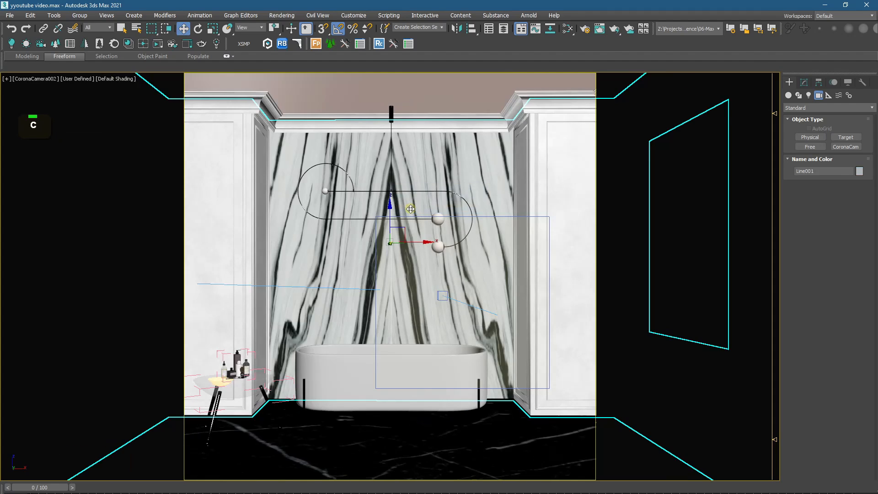
click(804, 82)
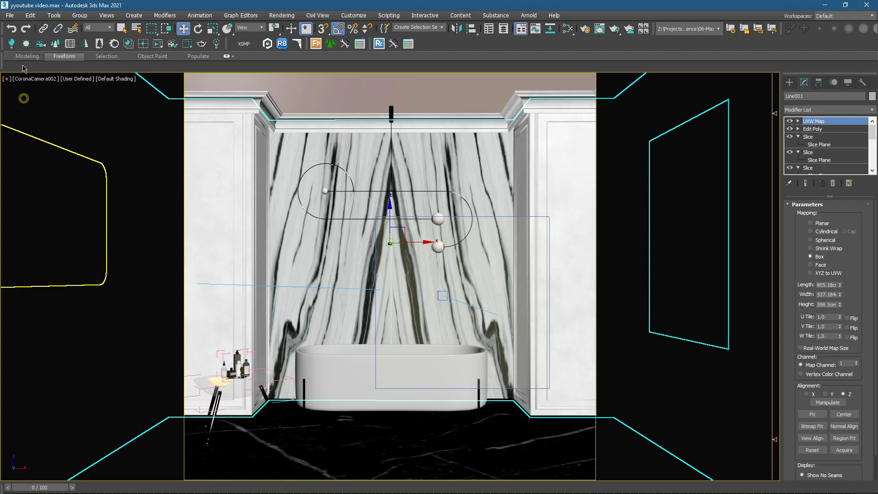
click(40, 79)
click(78, 250)
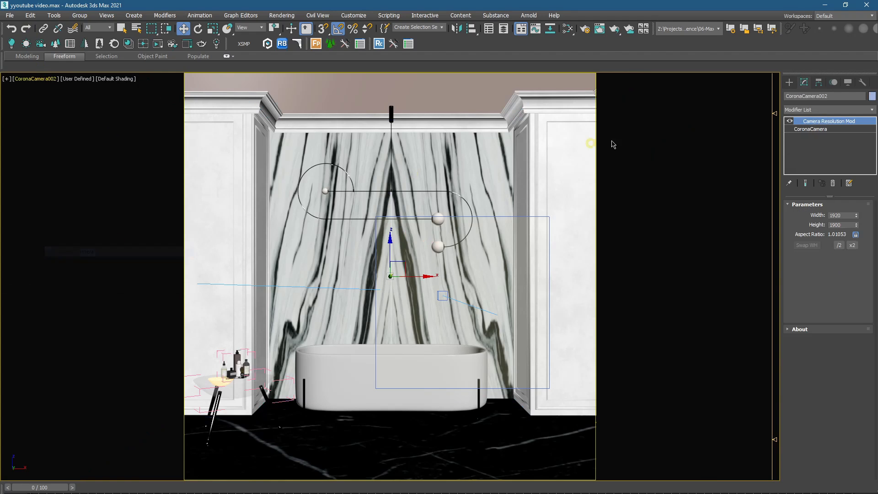
click(856, 235)
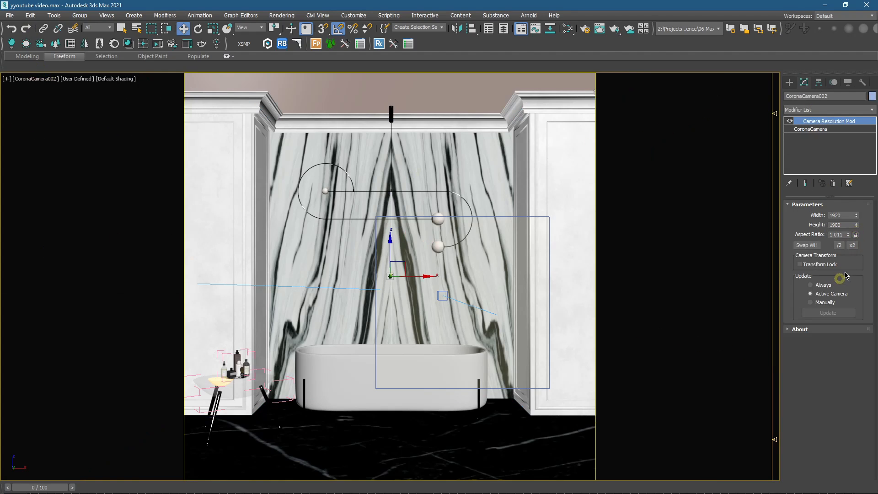
drag(857, 227, 805, 280)
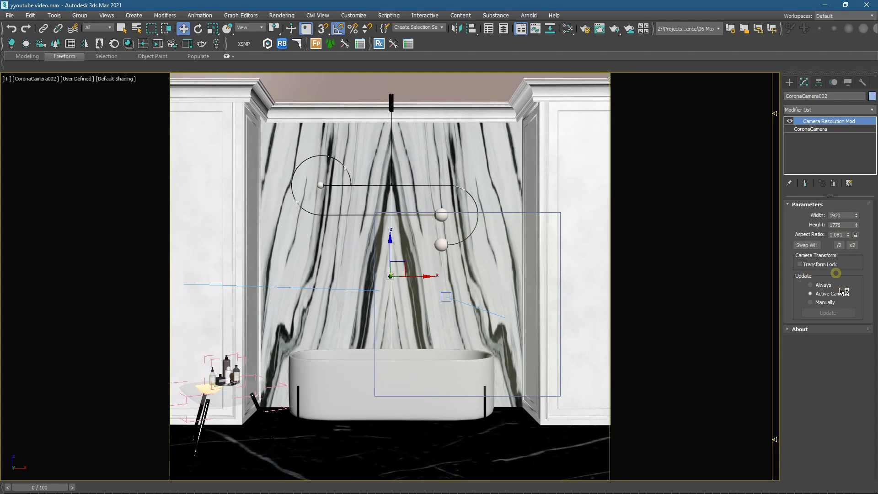
click(856, 235)
click(838, 226)
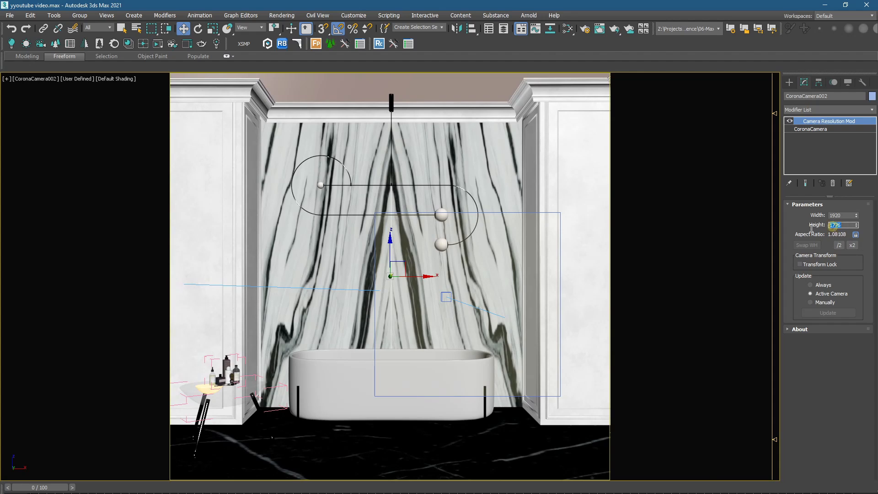
key(shift+Tab)
click(784, 223)
Step: Switch to the saved images and check the file info of 2.jpg for its dimensions
click(825, 5)
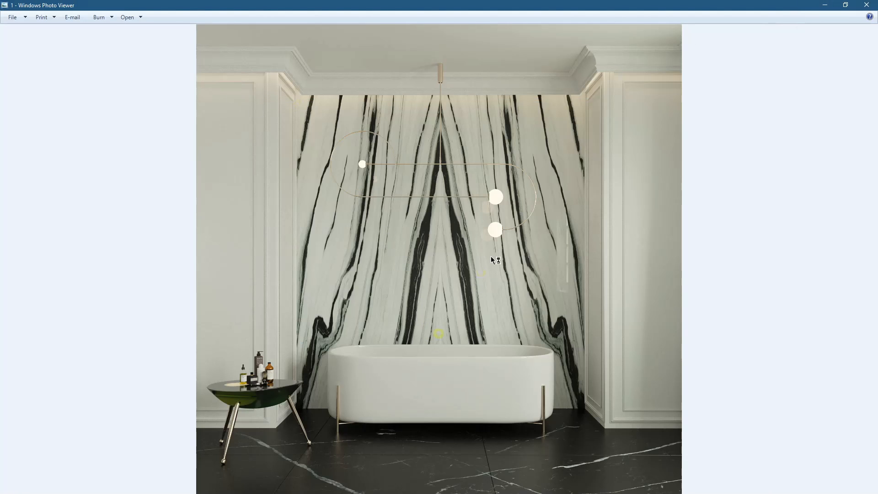
right_click(750, 64)
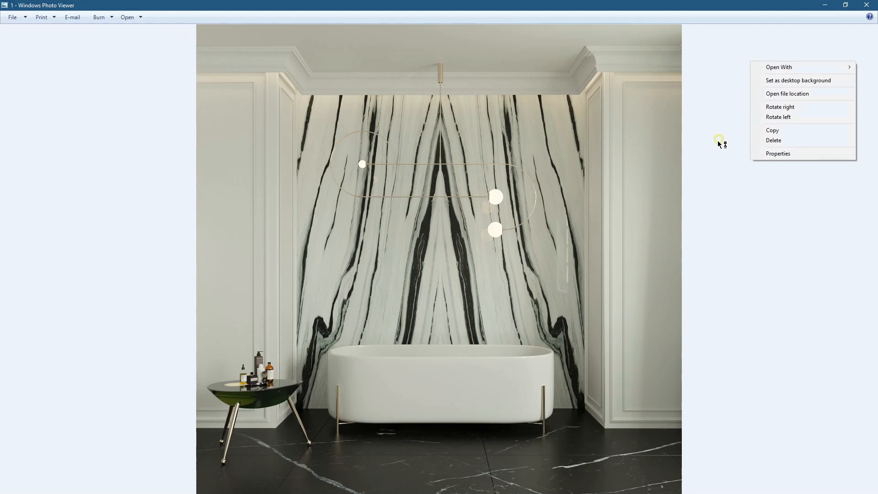
click(825, 5)
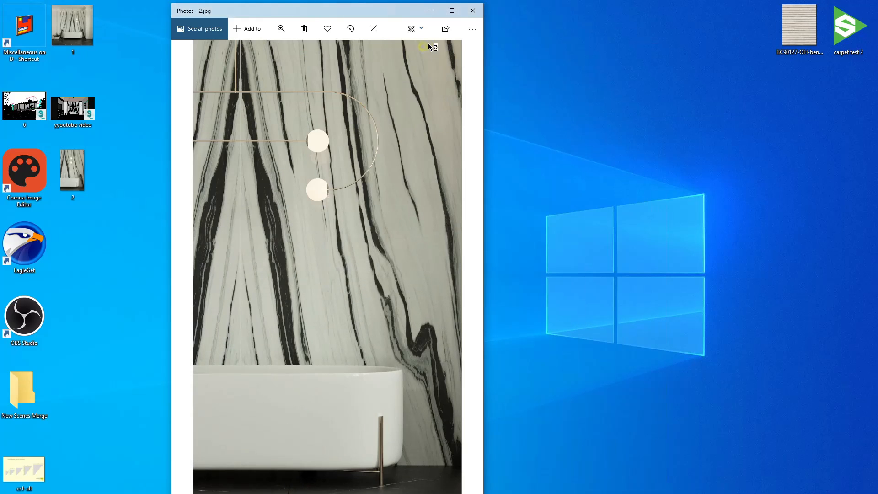
click(472, 29)
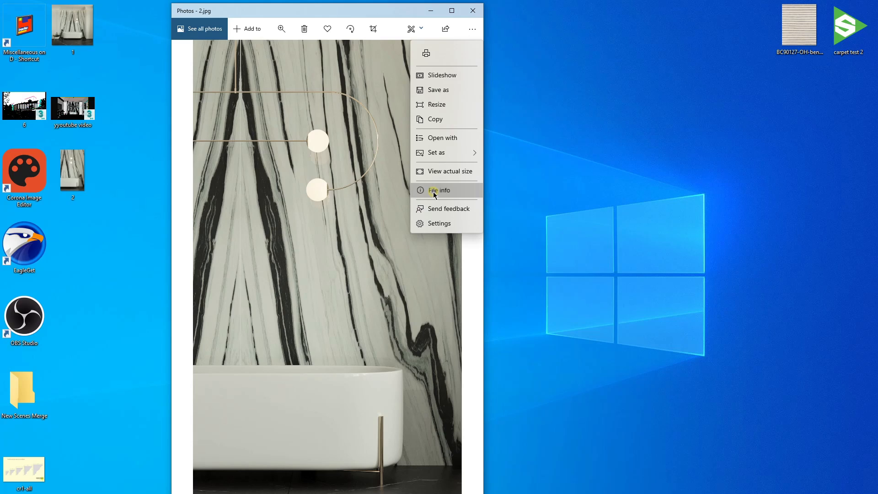
click(435, 195)
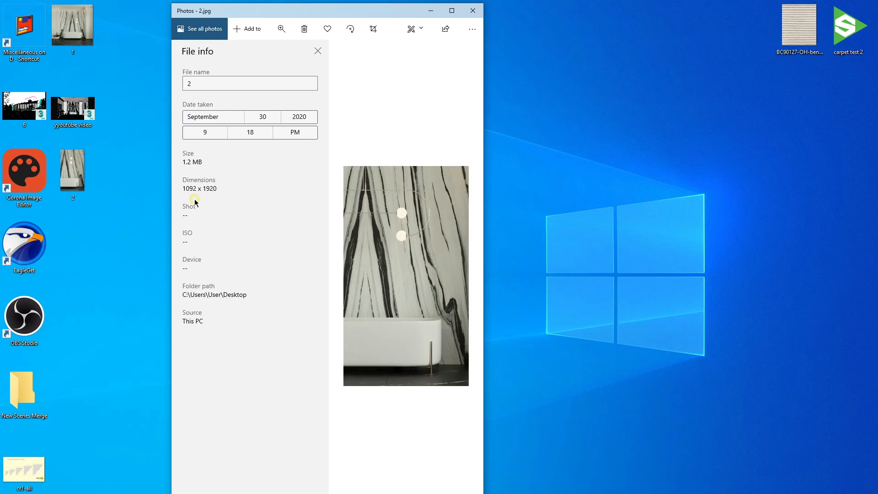
click(431, 10)
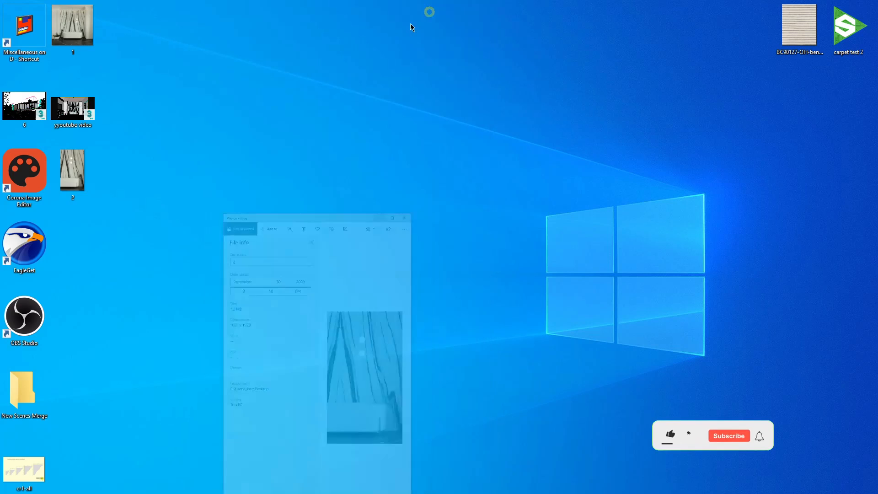
Step: Check the pixel dimensions of desktop image 1 in its file properties
right_click(85, 27)
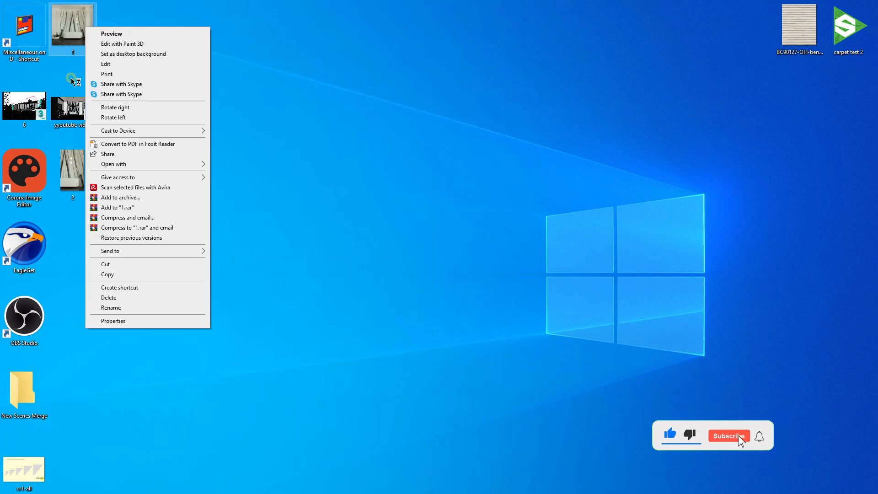
click(119, 322)
click(147, 48)
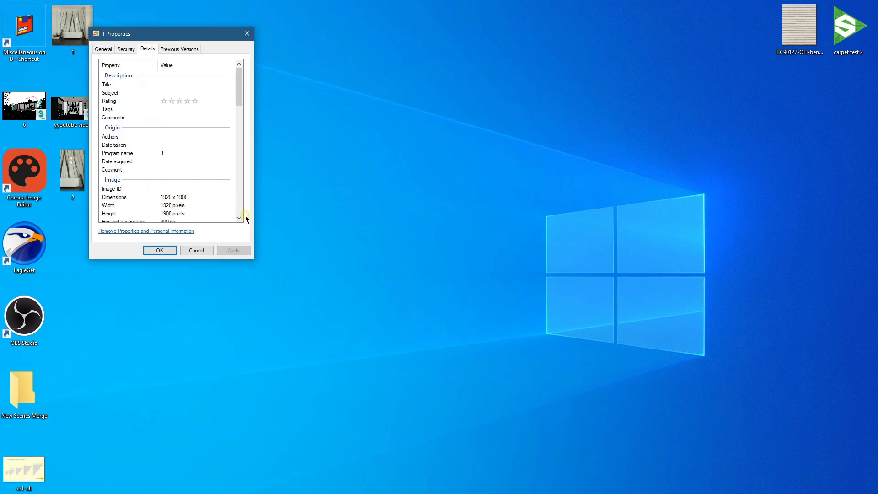
click(160, 250)
right_click(171, 225)
click(188, 250)
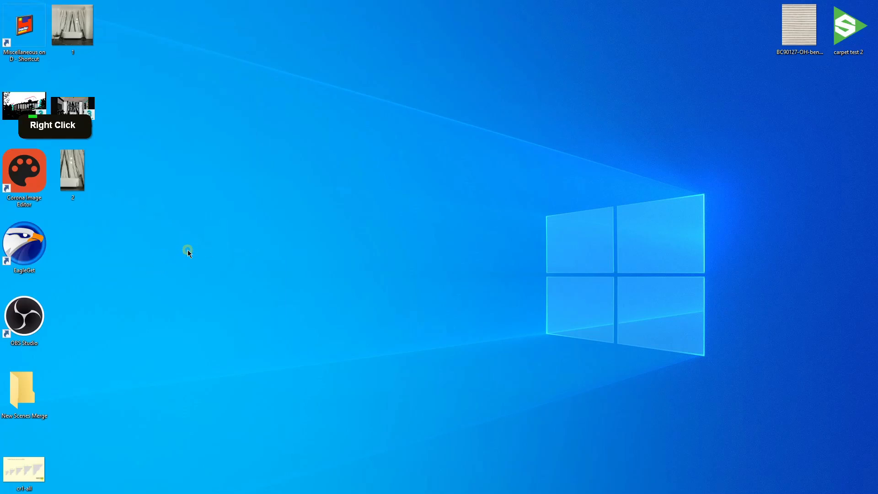
Step: Open the desktop image 1 in Photoshop
right_click(80, 27)
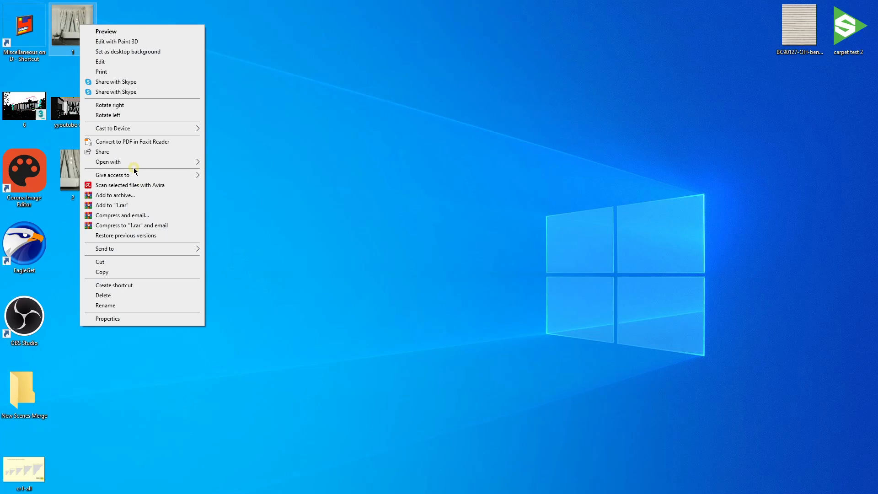
mouse_move(133, 167)
click(228, 181)
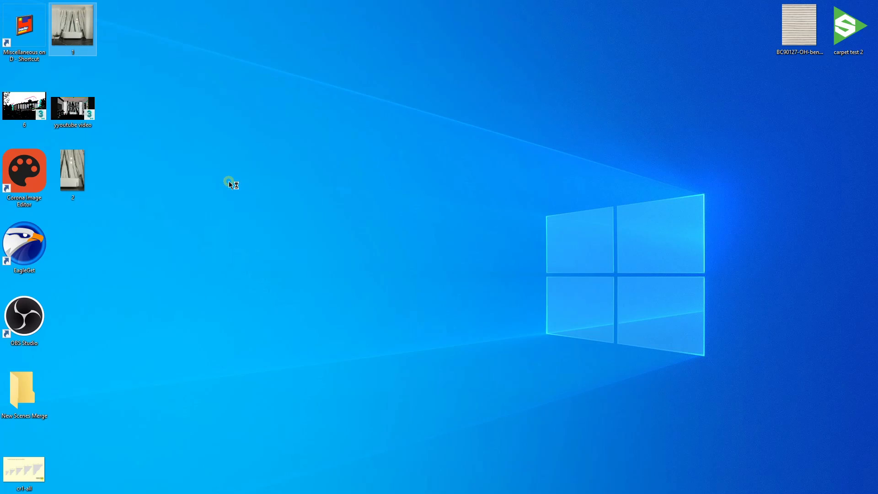
key(space)
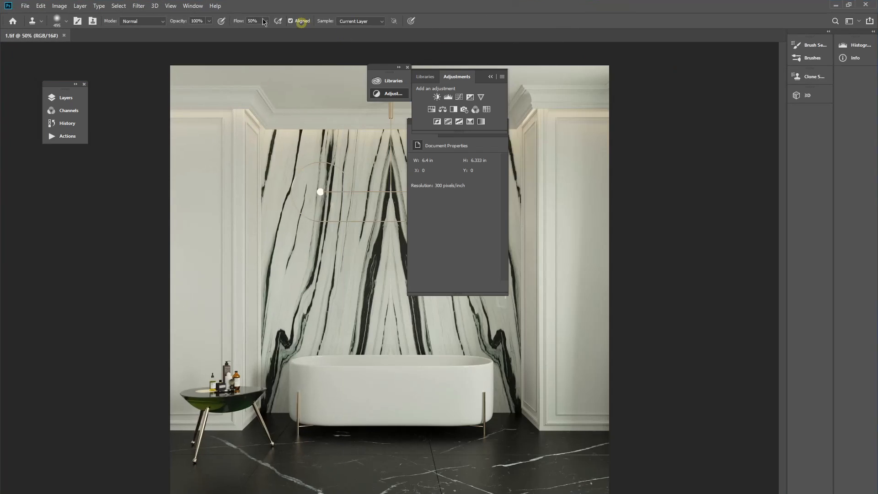
Step: Open 1.tif in the Camera Raw Filter, set exposure +0.25, contrast +11 and shadows -10, and fine-tune the remaining basic tone sliders
click(138, 5)
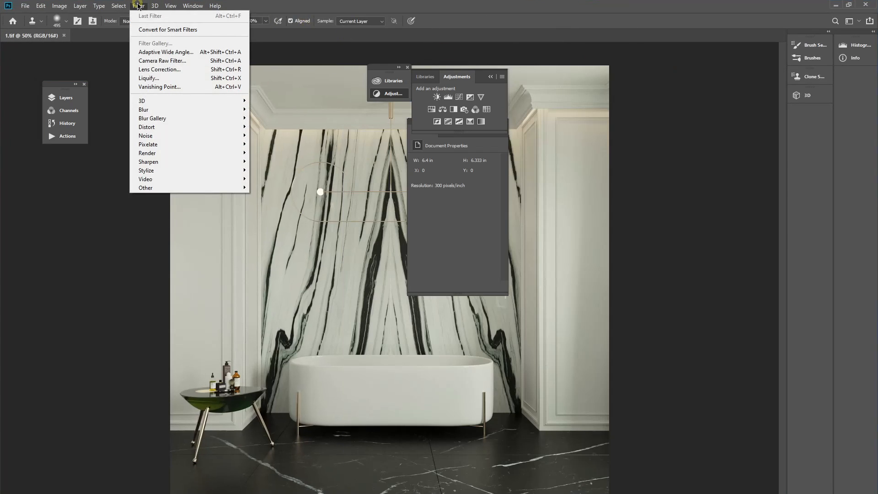
click(164, 61)
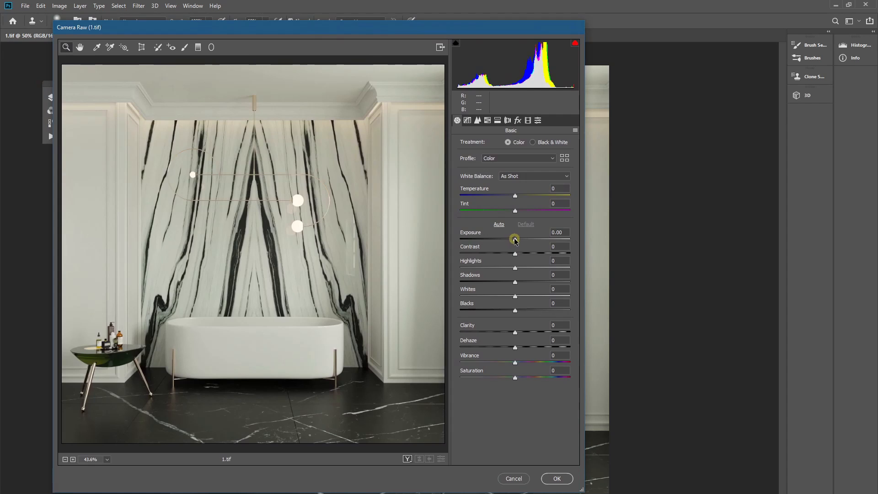
drag(515, 241, 509, 283)
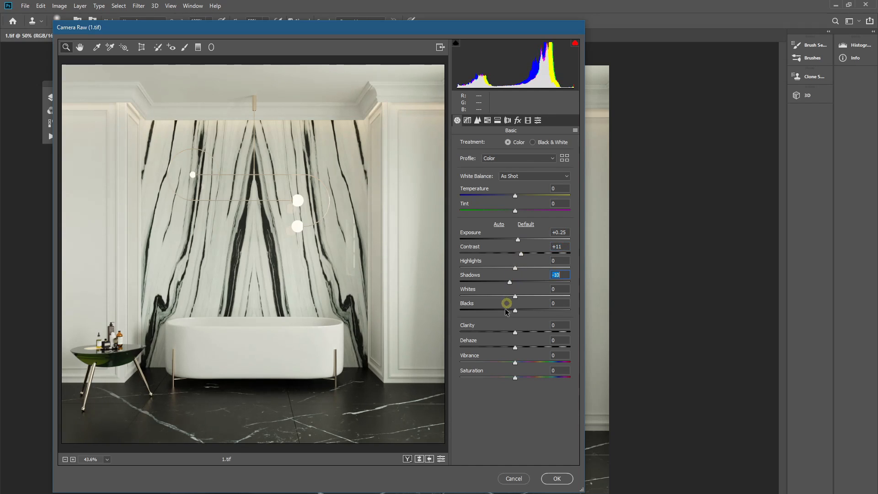
drag(514, 333, 518, 348)
drag(515, 310, 519, 298)
drag(515, 267, 522, 251)
Step: Raise the sharpening amount slightly and make a small tone curve adjustment for 1.tif
click(478, 120)
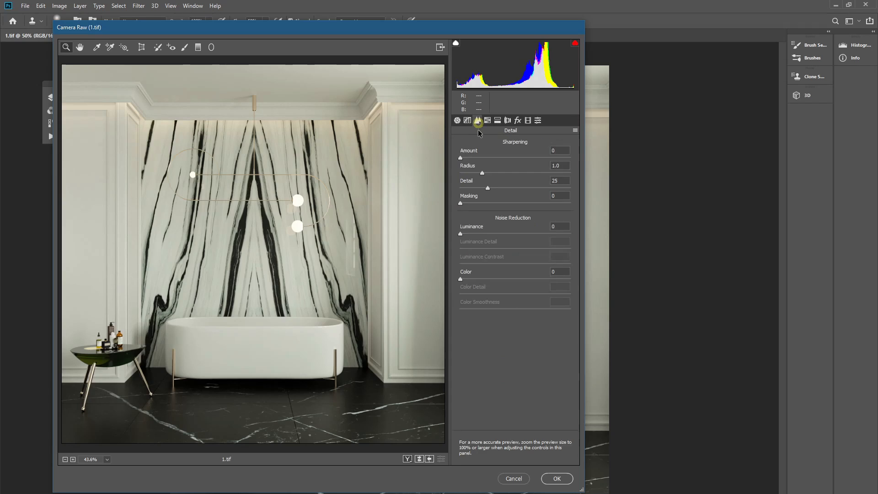
drag(460, 159, 462, 160)
click(467, 120)
drag(515, 300, 517, 306)
Step: Set the lens correction vignetting amount to -10 for 1.tif
click(518, 121)
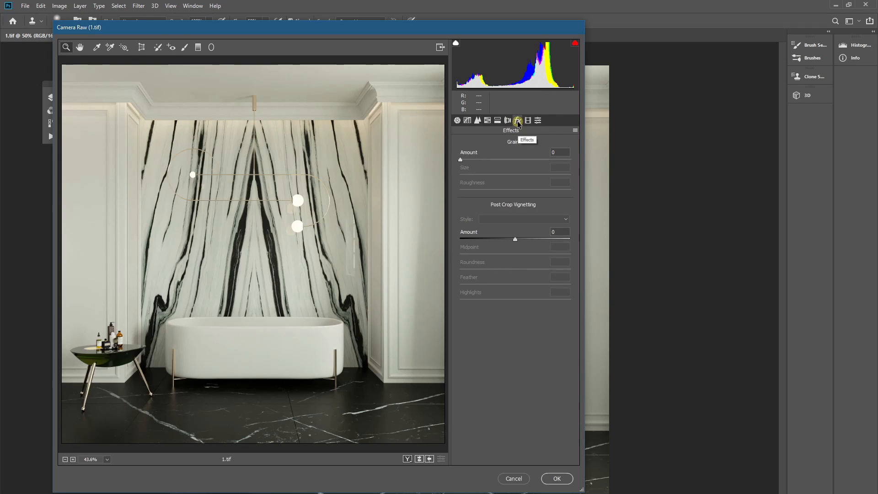
click(507, 120)
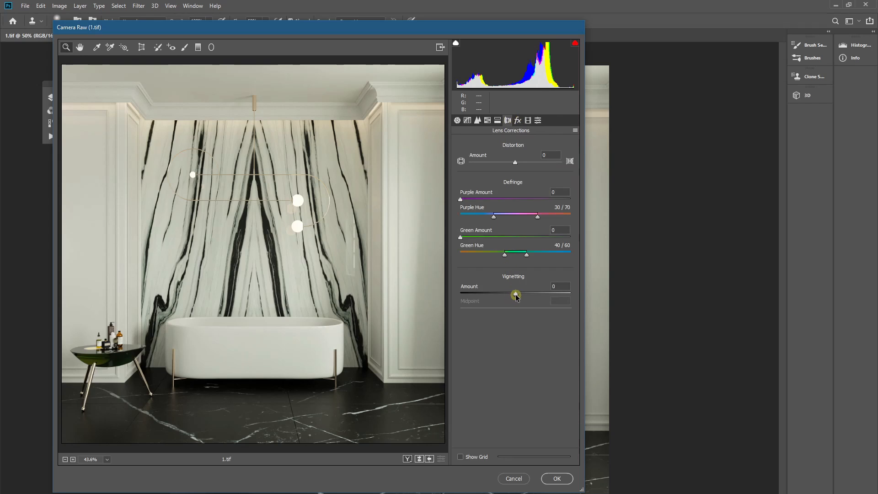
mouse_move(516, 294)
mouse_down()
mouse_move(466, 297)
mouse_move(510, 297)
mouse_up()
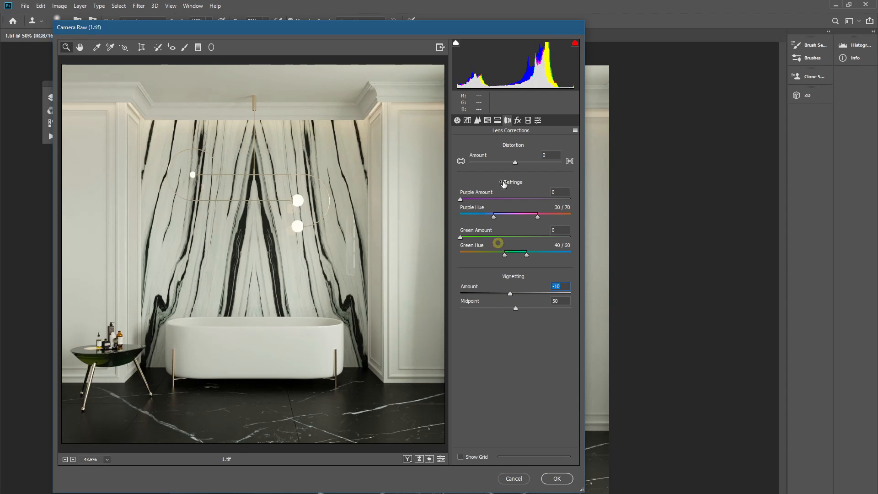
Step: Lower the Greens saturation of 1.tif to about -20 in the HSL adjustments and apply the Camera Raw filter
click(498, 121)
click(488, 120)
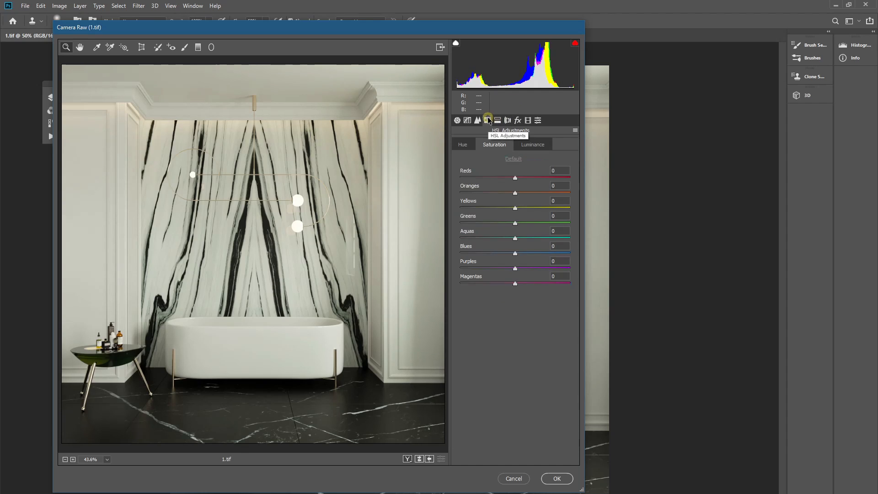
click(489, 145)
mouse_move(516, 223)
mouse_down()
mouse_move(470, 224)
mouse_move(514, 224)
mouse_move(498, 224)
mouse_up()
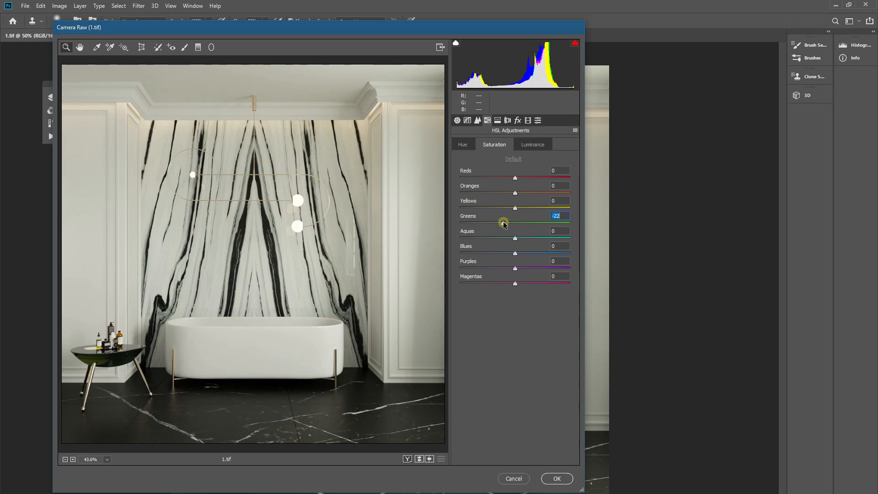
drag(503, 224, 505, 224)
click(557, 478)
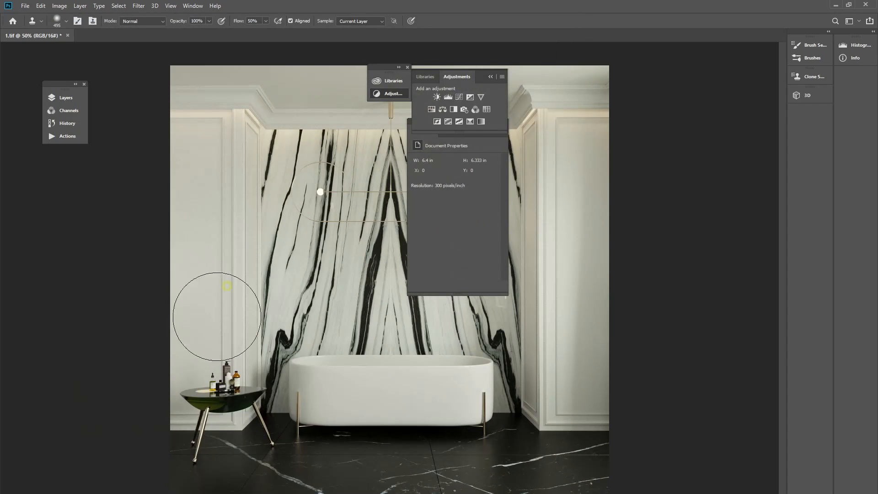
Step: Bring the saved render 2.jpg from the file browser into Photoshop as a second document
click(56, 493)
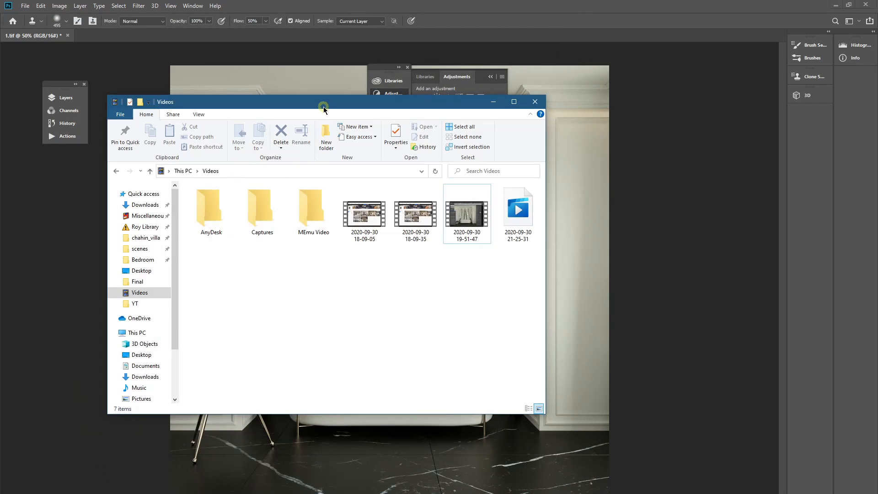
drag(323, 106, 0, 105)
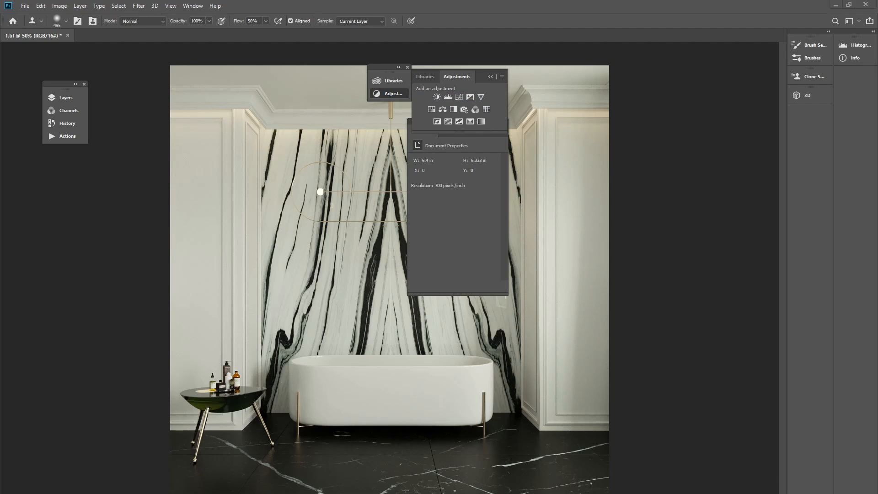
right_click(320, 192)
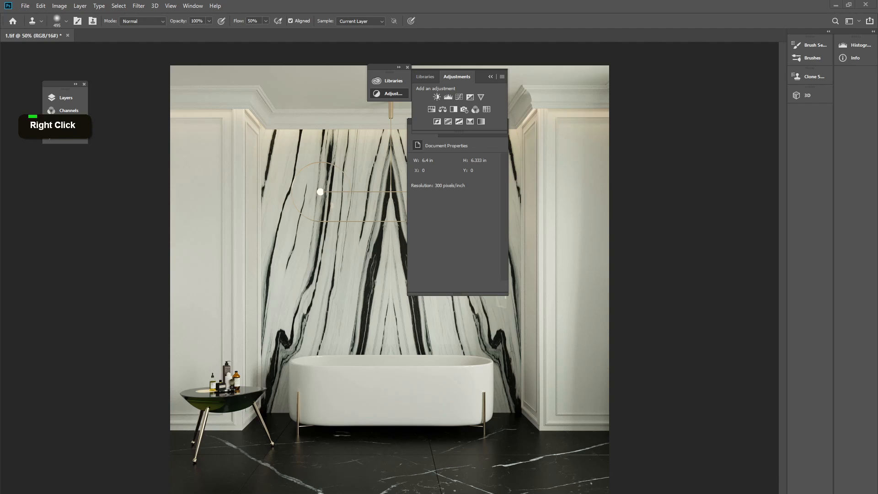
scroll(320, 192, down, 3)
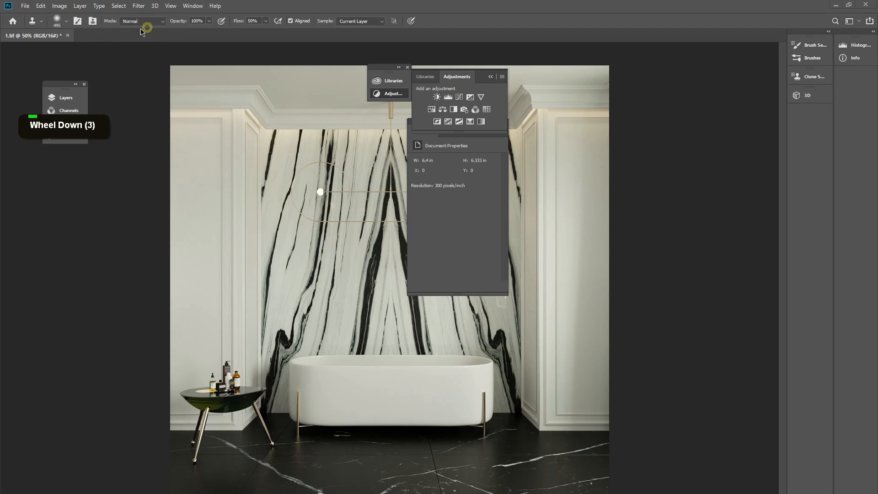
key(space)
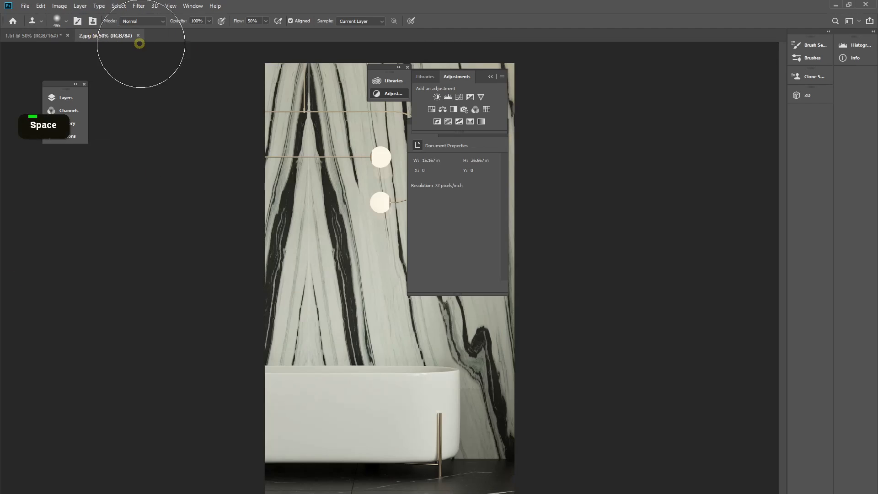
Step: Reapply the last Camera Raw filter to 2.jpg and move the floating Adjustments and Properties panels off the image
click(138, 5)
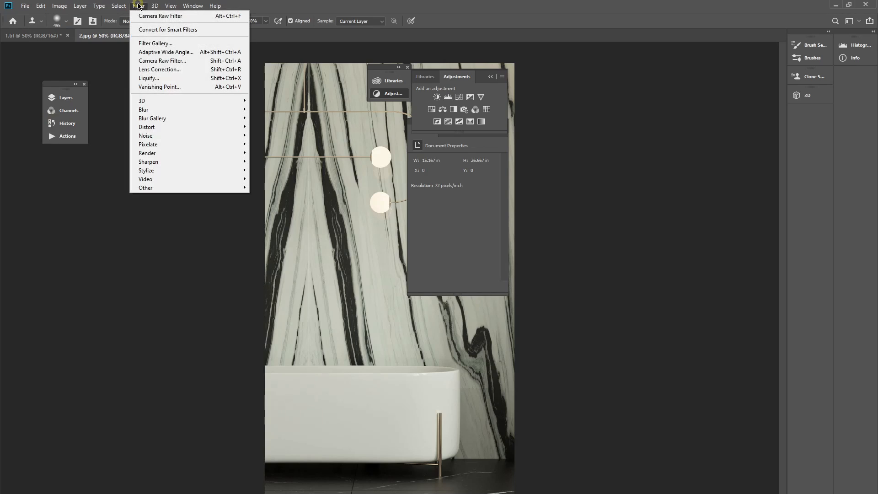
click(185, 16)
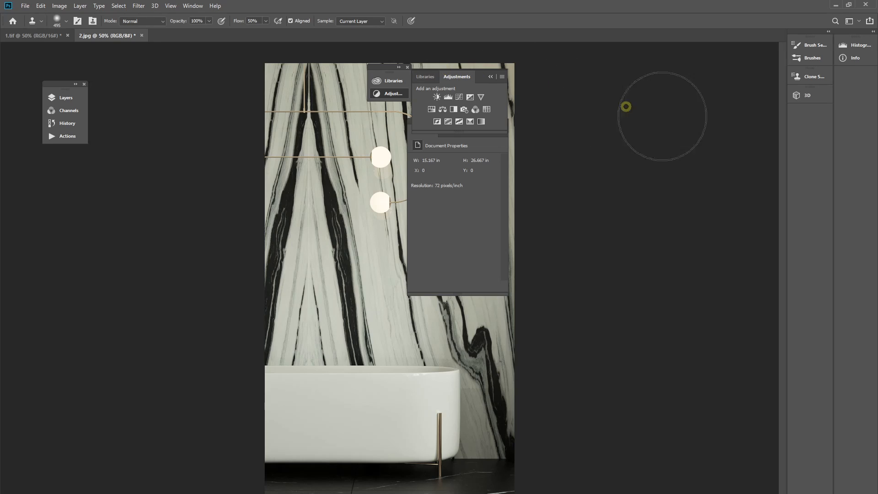
drag(484, 77, 681, 149)
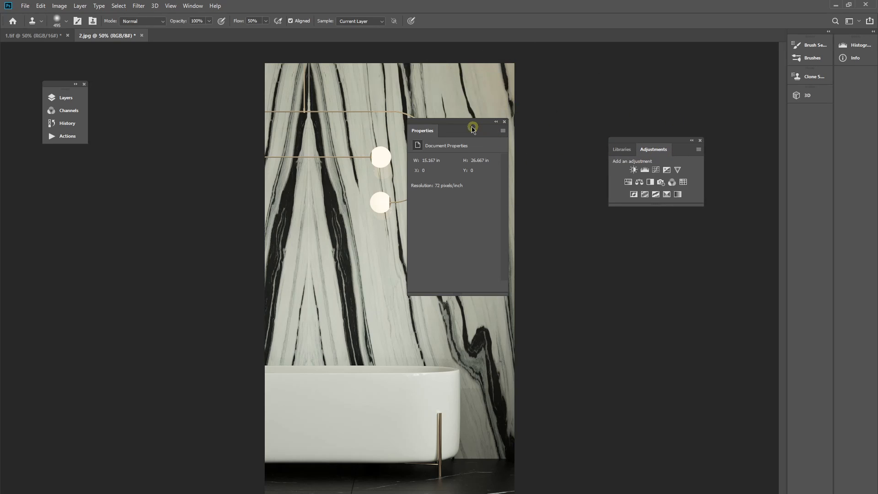
drag(472, 130, 691, 243)
Step: Open 2.jpg in the Camera Raw Filter and set whites to +16 and exposure to +0.05
click(138, 6)
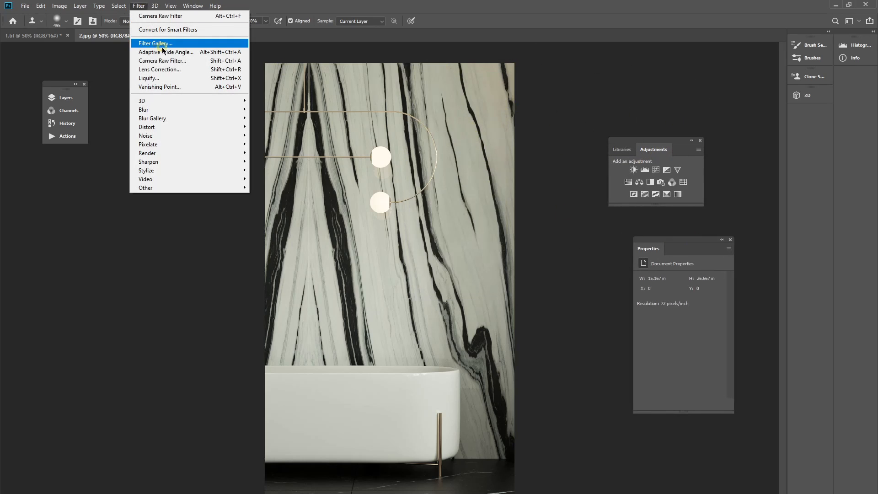
click(408, 240)
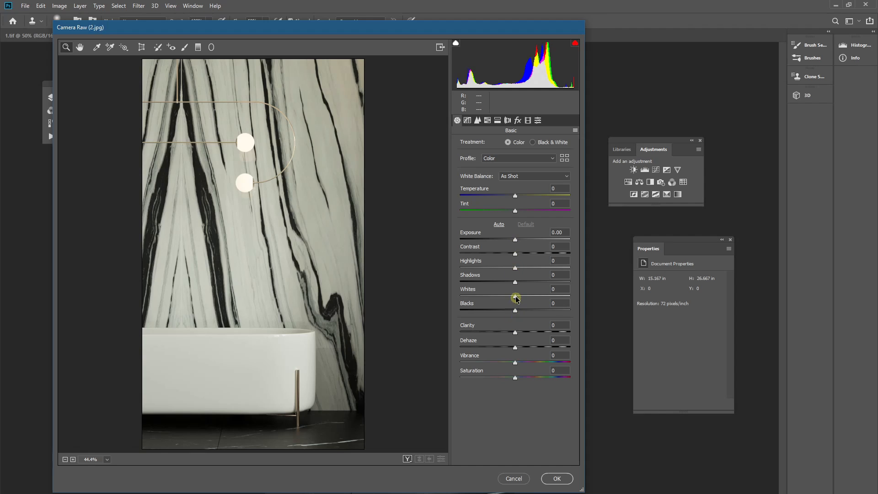
drag(516, 296, 524, 297)
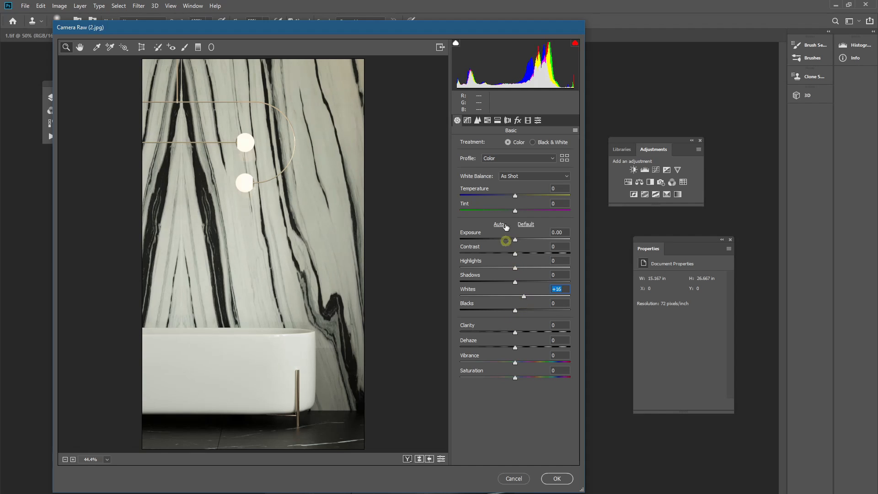
drag(515, 239, 516, 240)
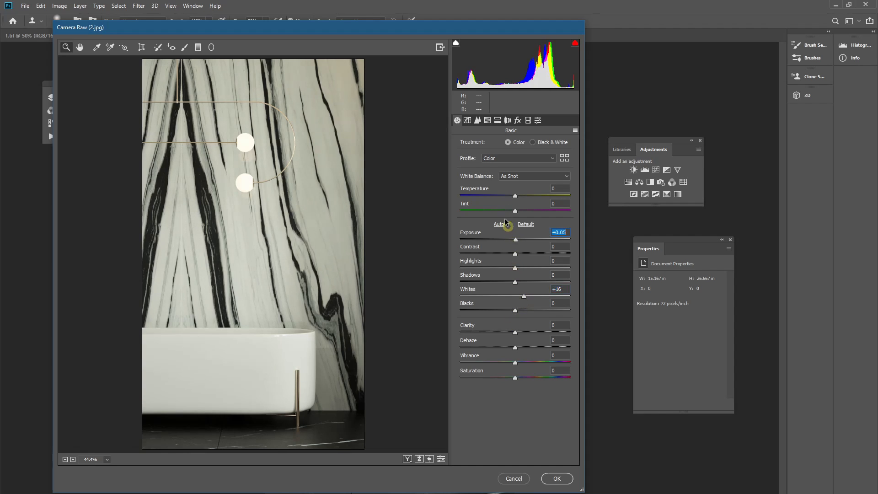
Step: Set the lens correction vignetting amount of 2.jpg to about -29
click(508, 122)
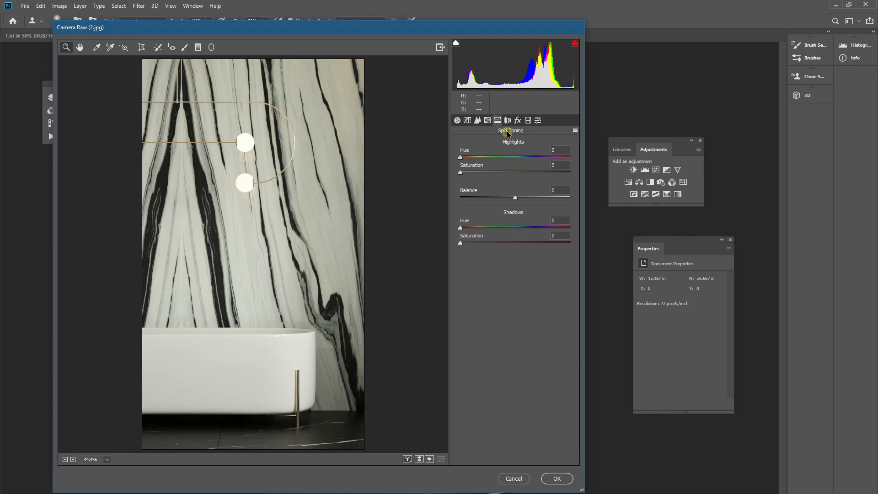
click(507, 121)
drag(516, 293, 501, 292)
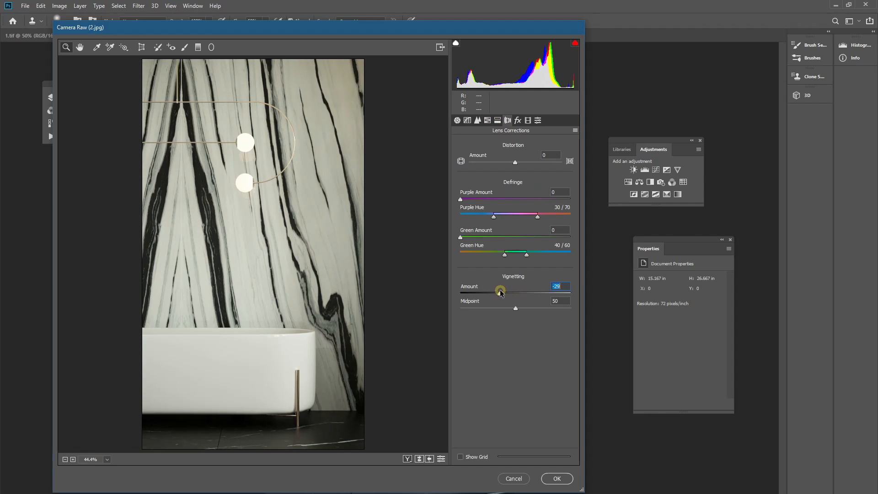
Step: Reduce the Greens saturation of 2.jpg in the HSL adjustments and apply the Camera Raw filter
click(497, 120)
click(488, 120)
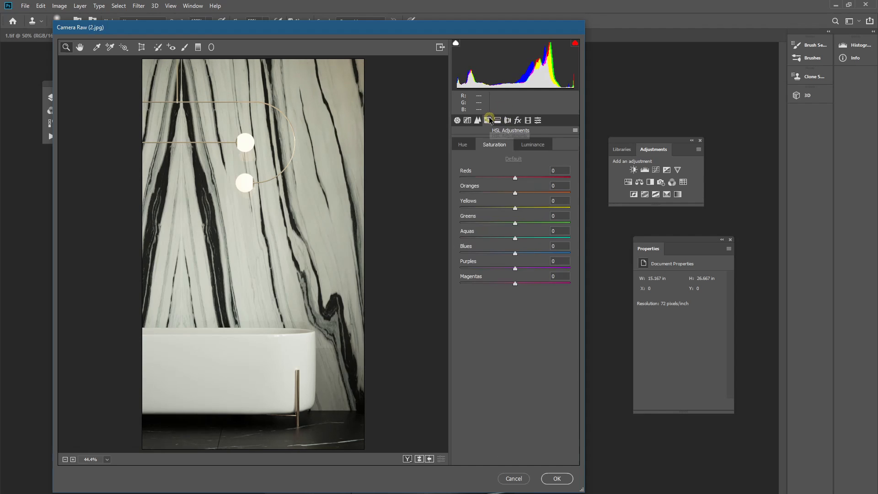
mouse_move(515, 223)
mouse_down()
mouse_move(495, 224)
mouse_move(503, 224)
mouse_up()
click(553, 478)
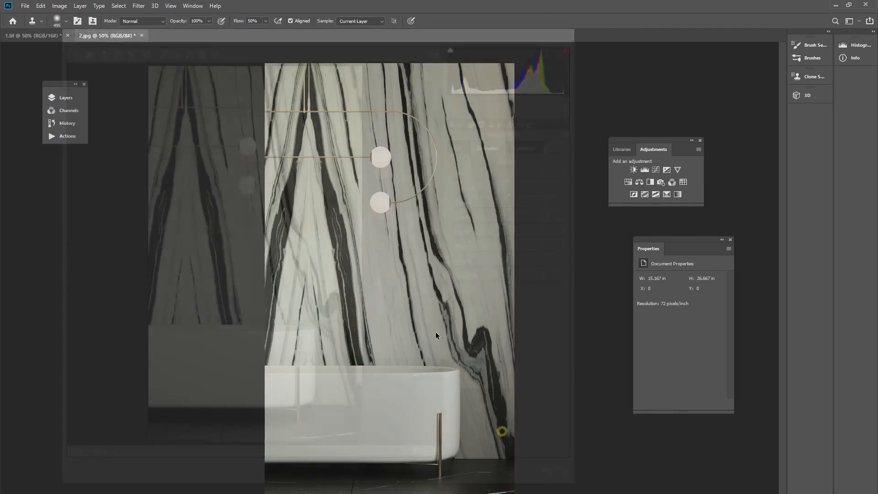
Step: Compare the two graded renders by switching between 1.tif and 2.jpg
click(63, 36)
click(84, 37)
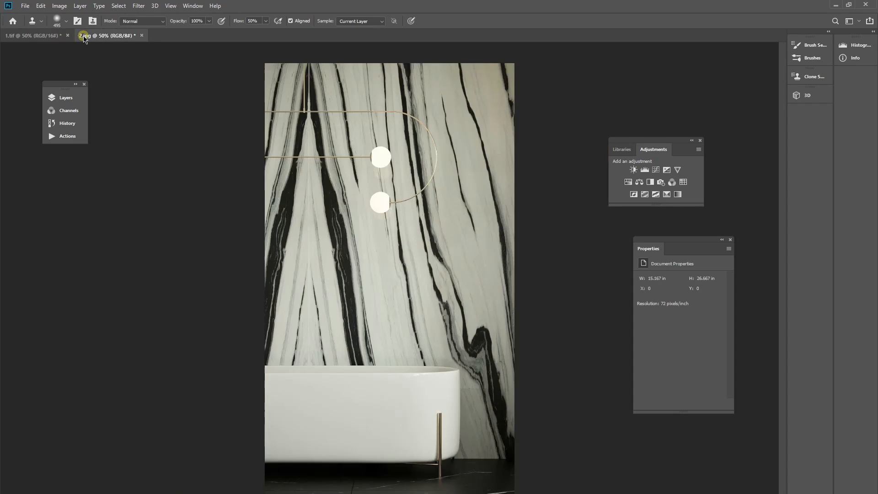
click(23, 36)
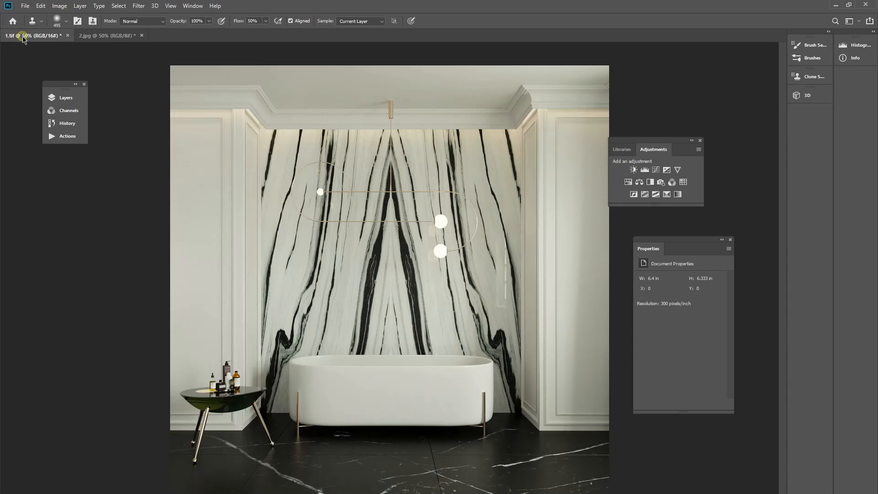
click(88, 36)
click(31, 37)
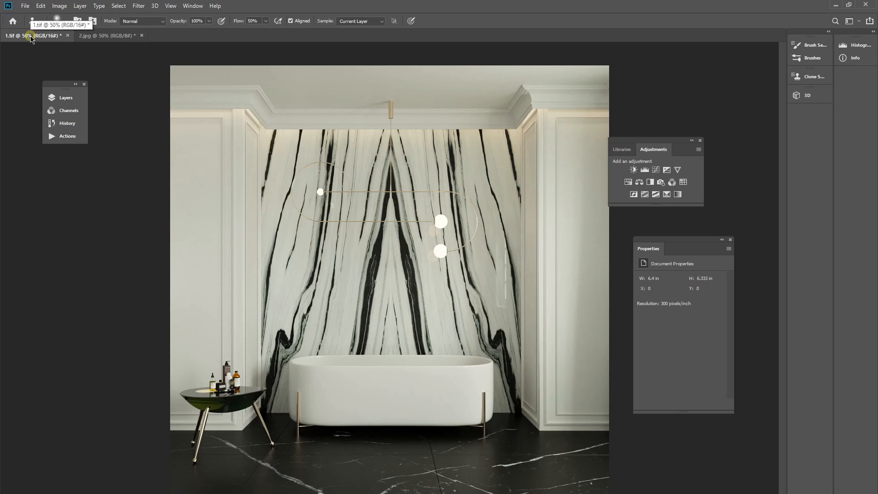